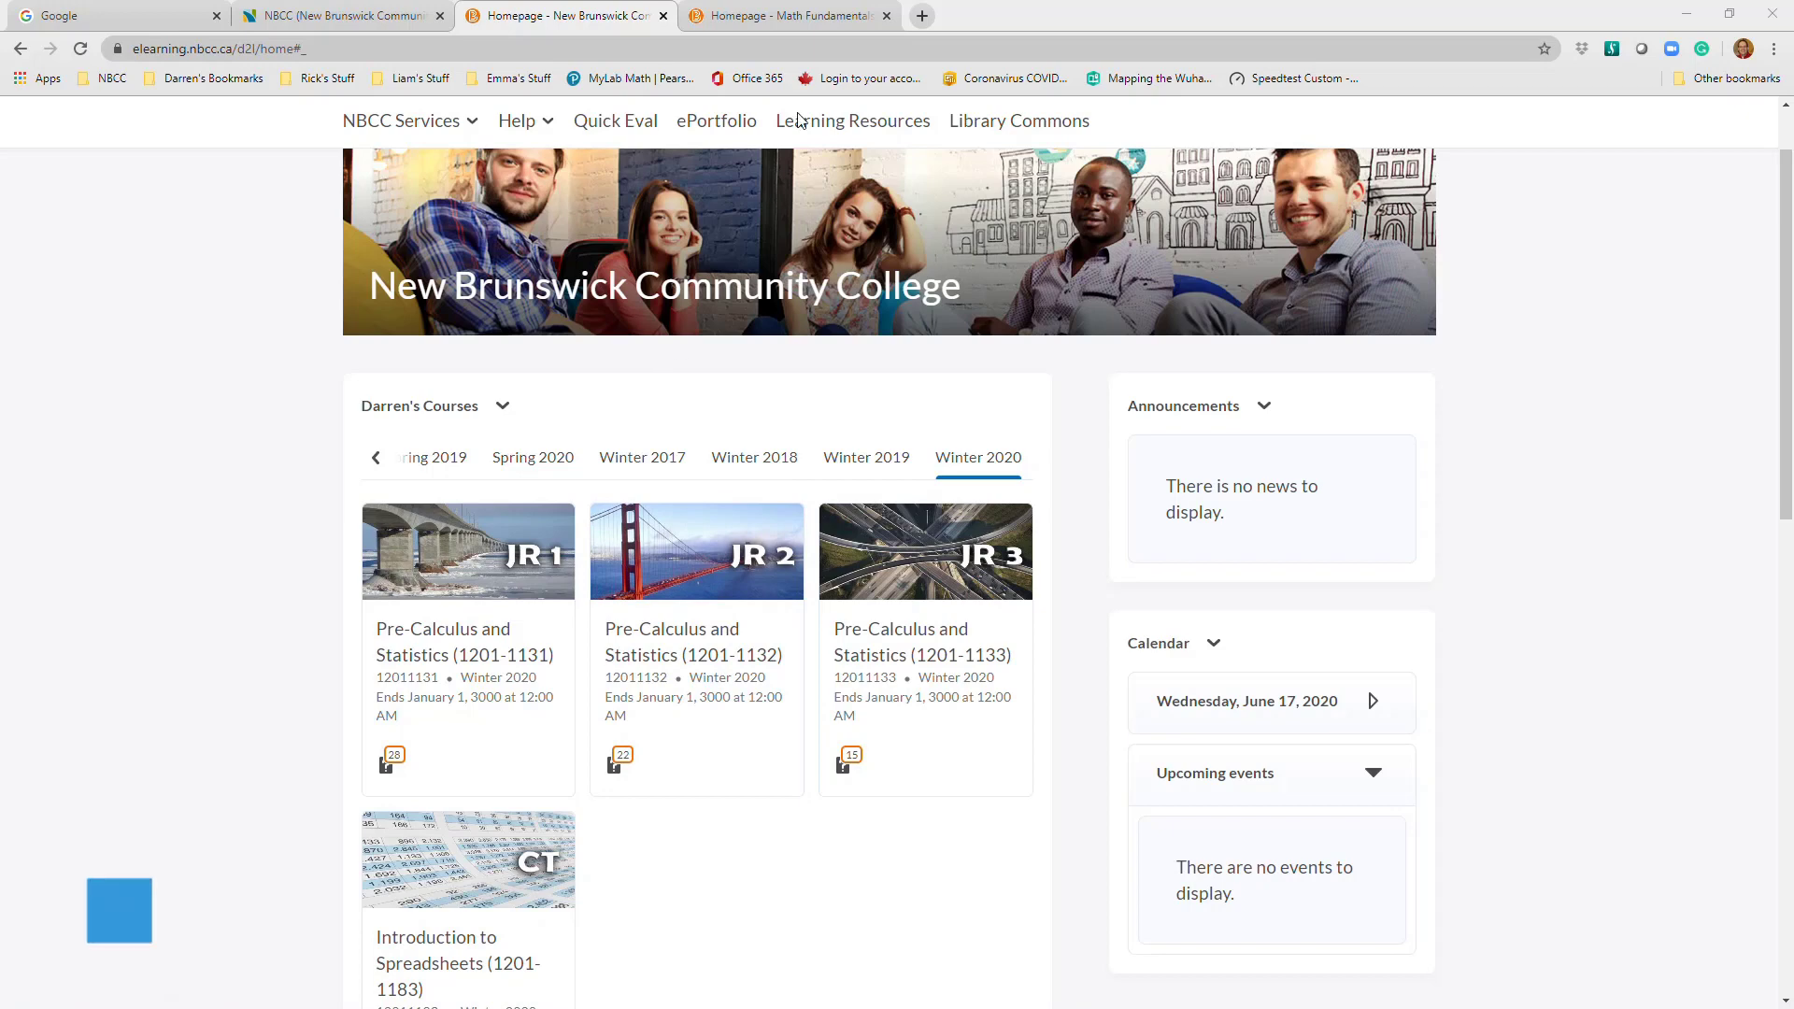
Open the Pearson MyLab Math site in a new browser tab by looking up mymathlab, and sign in to the Pearson account
click(921, 15)
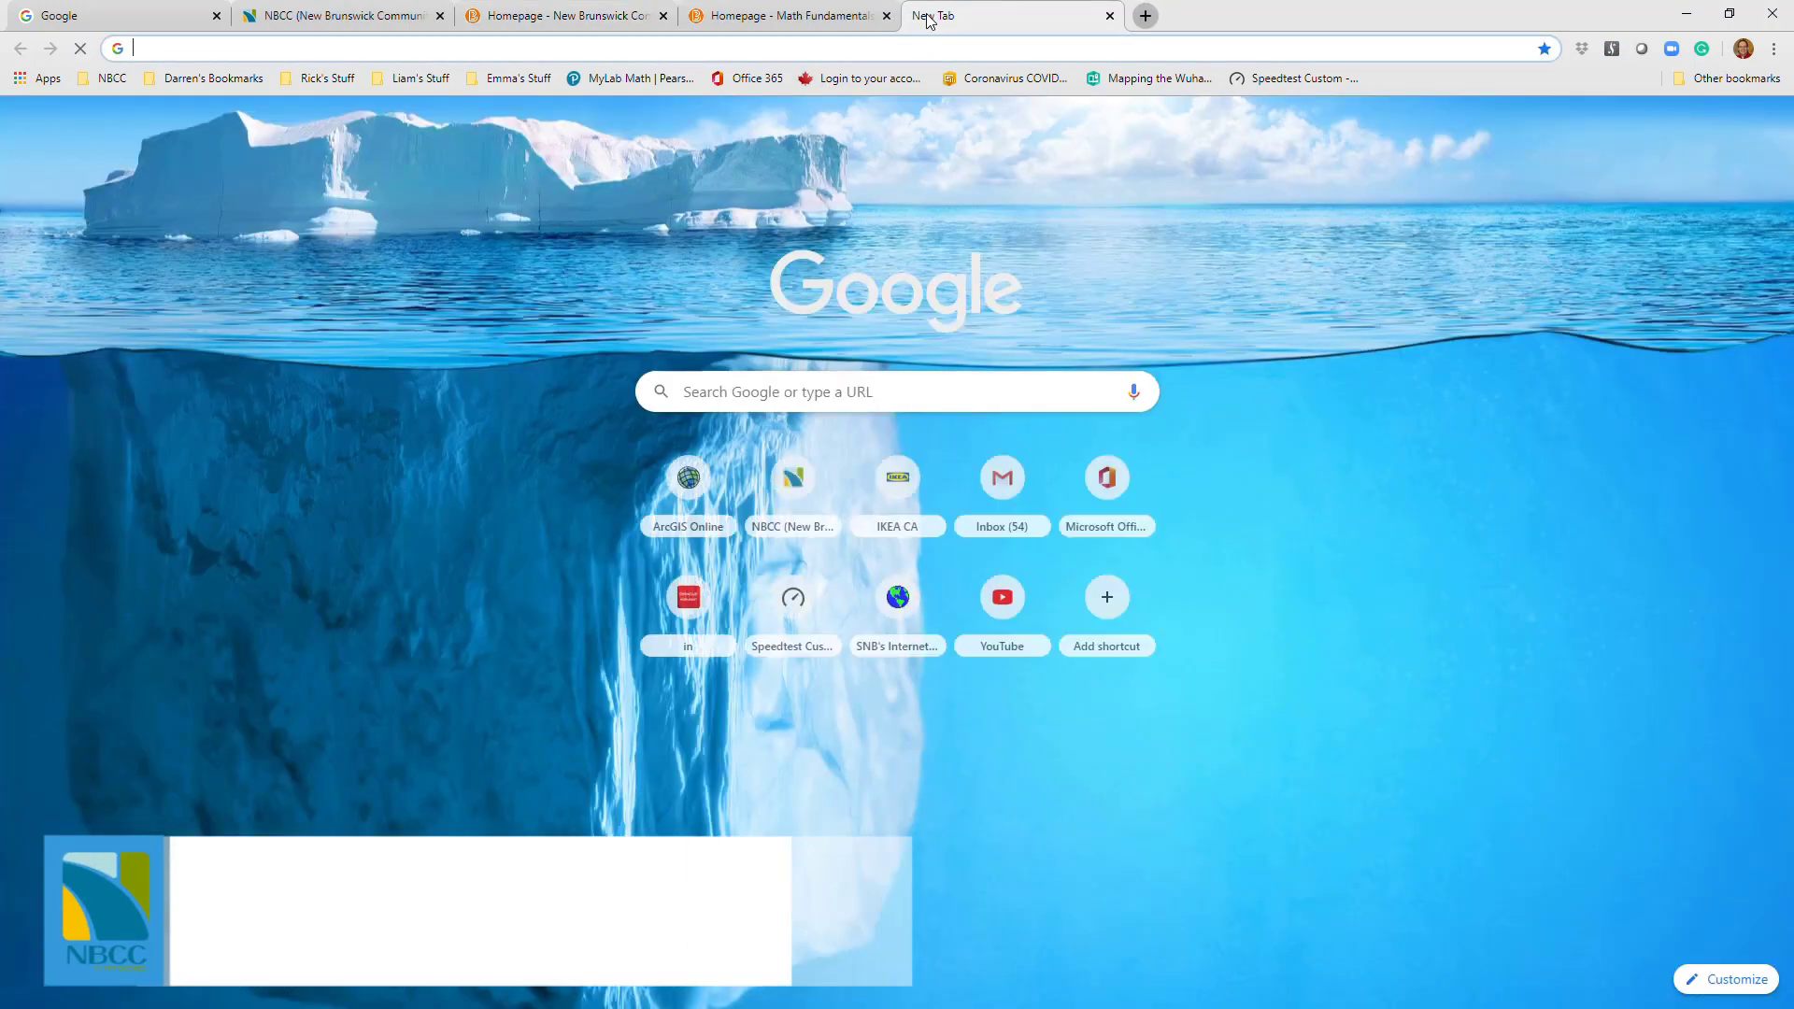
text(myla)
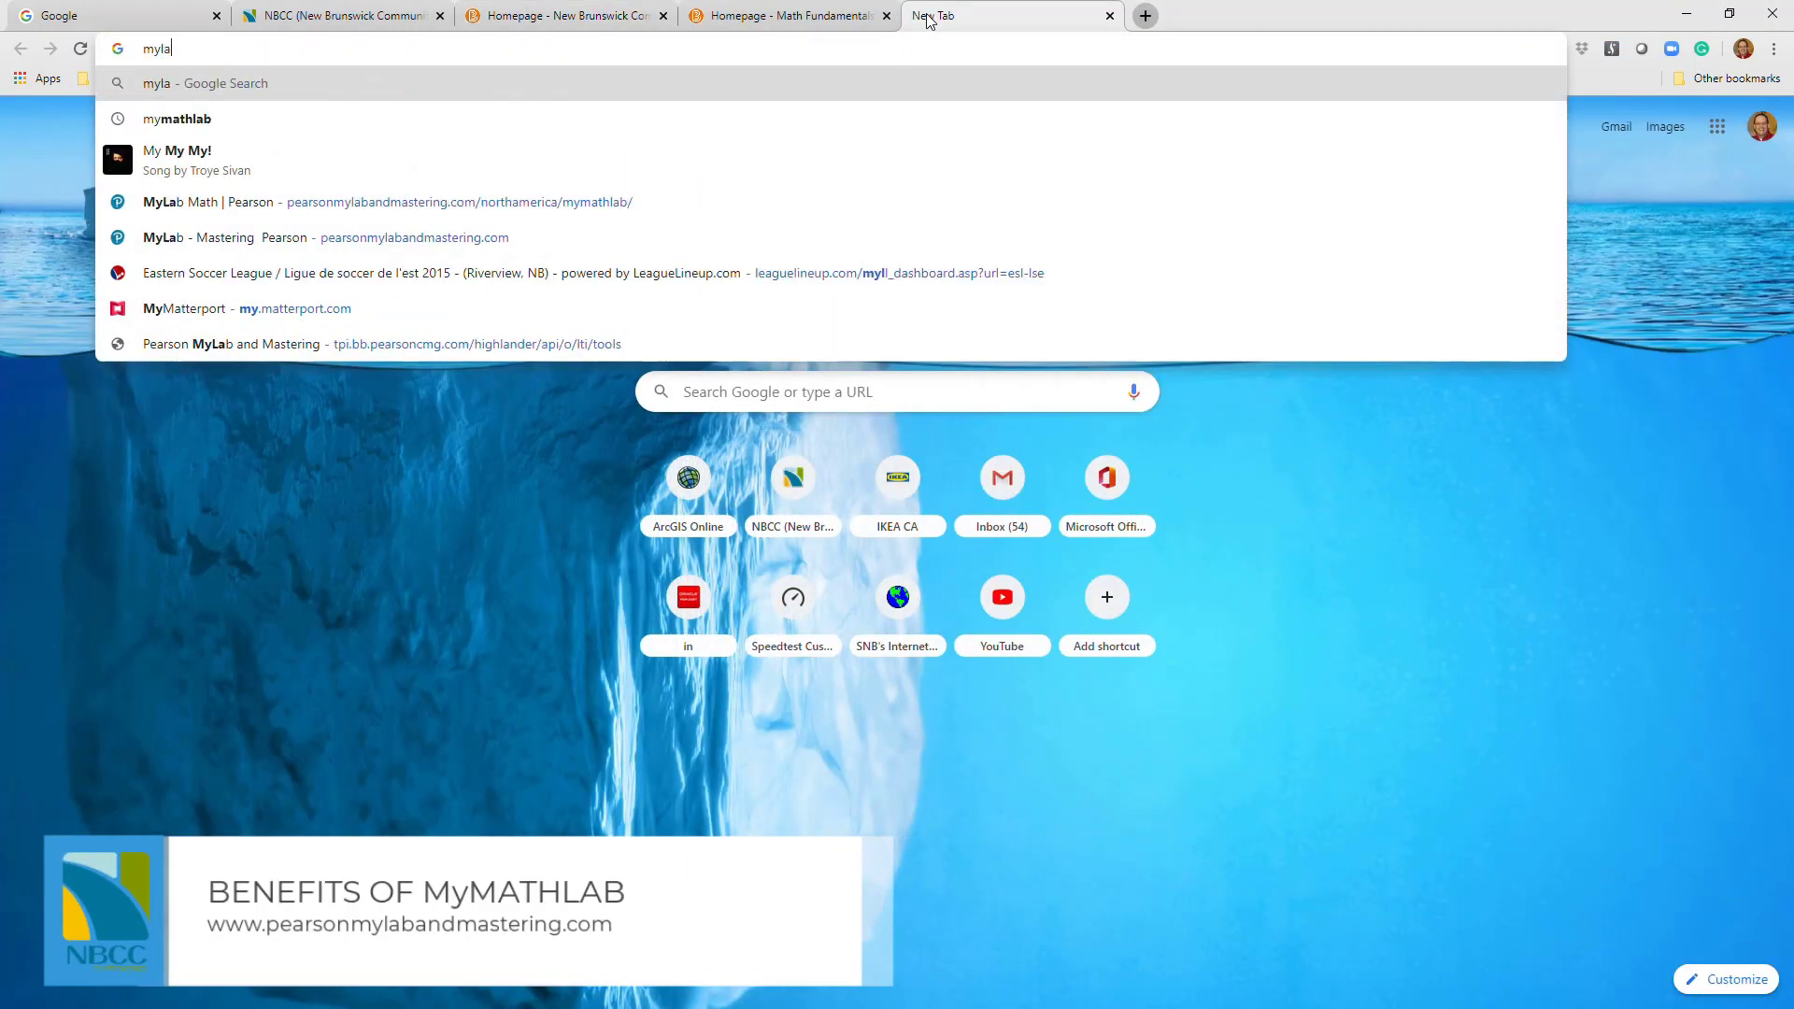
key(BackSpace)
key(BackSpace)
text(math)
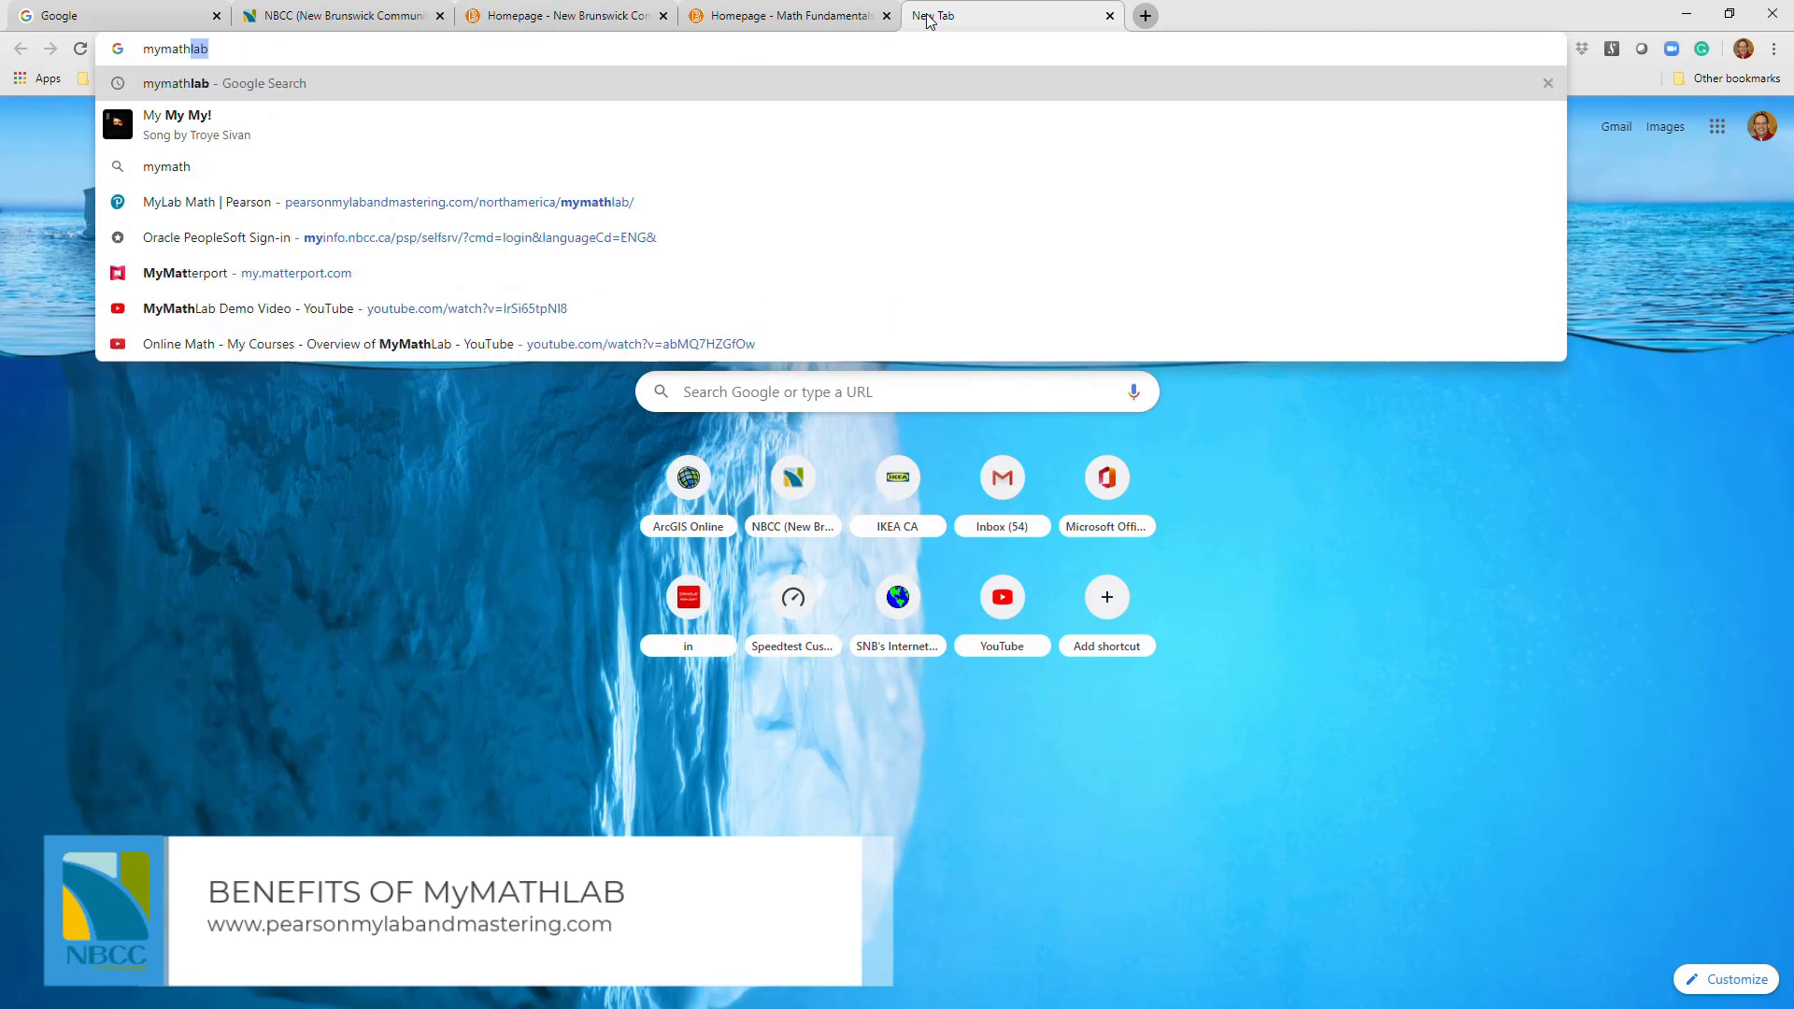
text(lab)
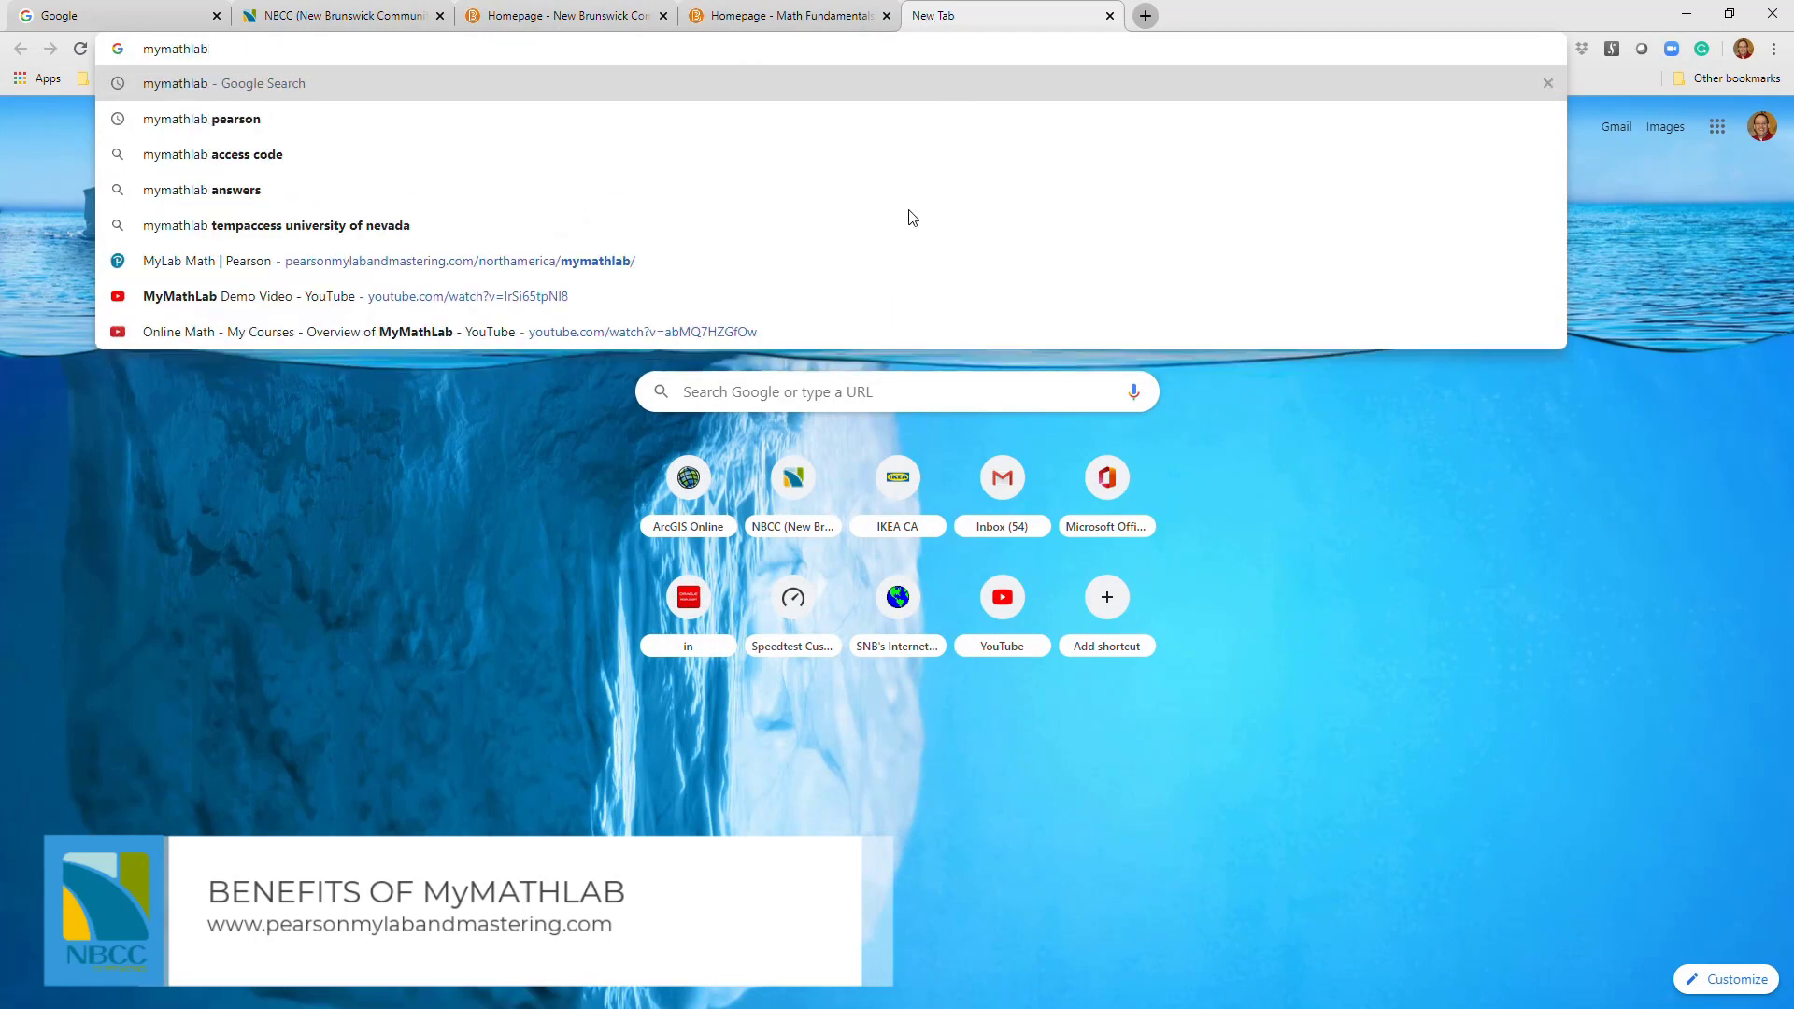
click(215, 265)
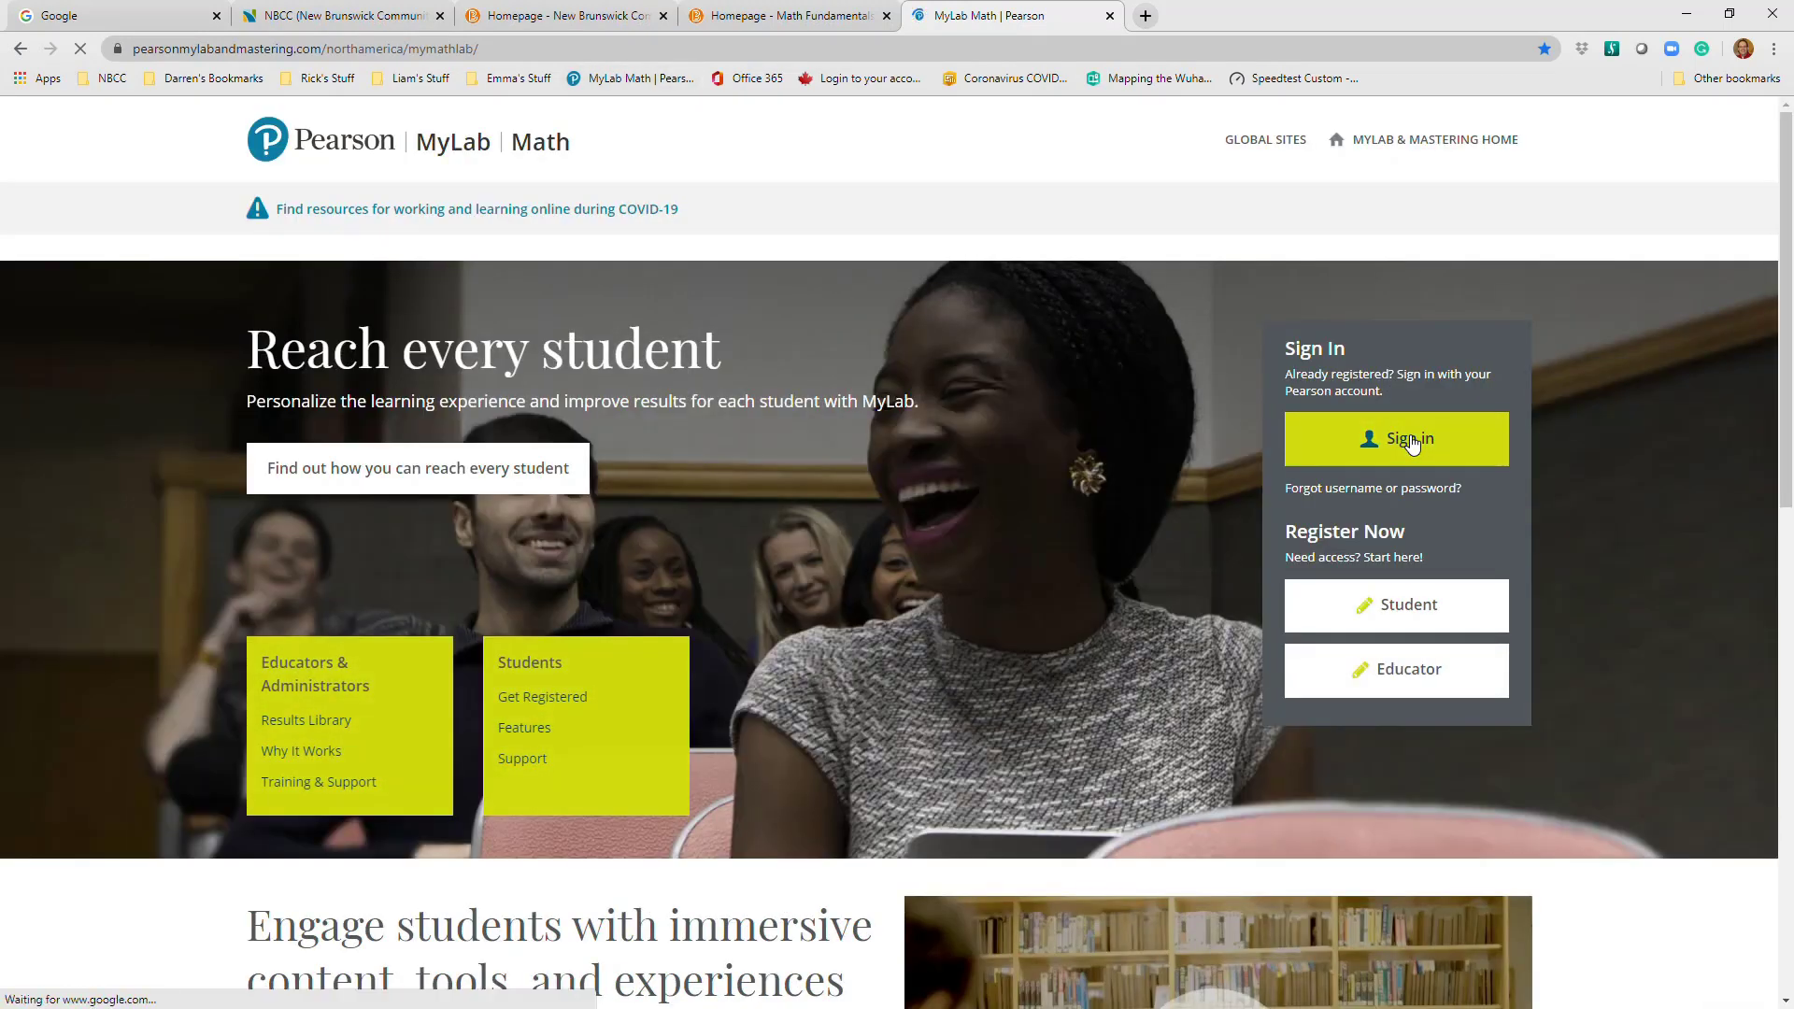
click(1412, 442)
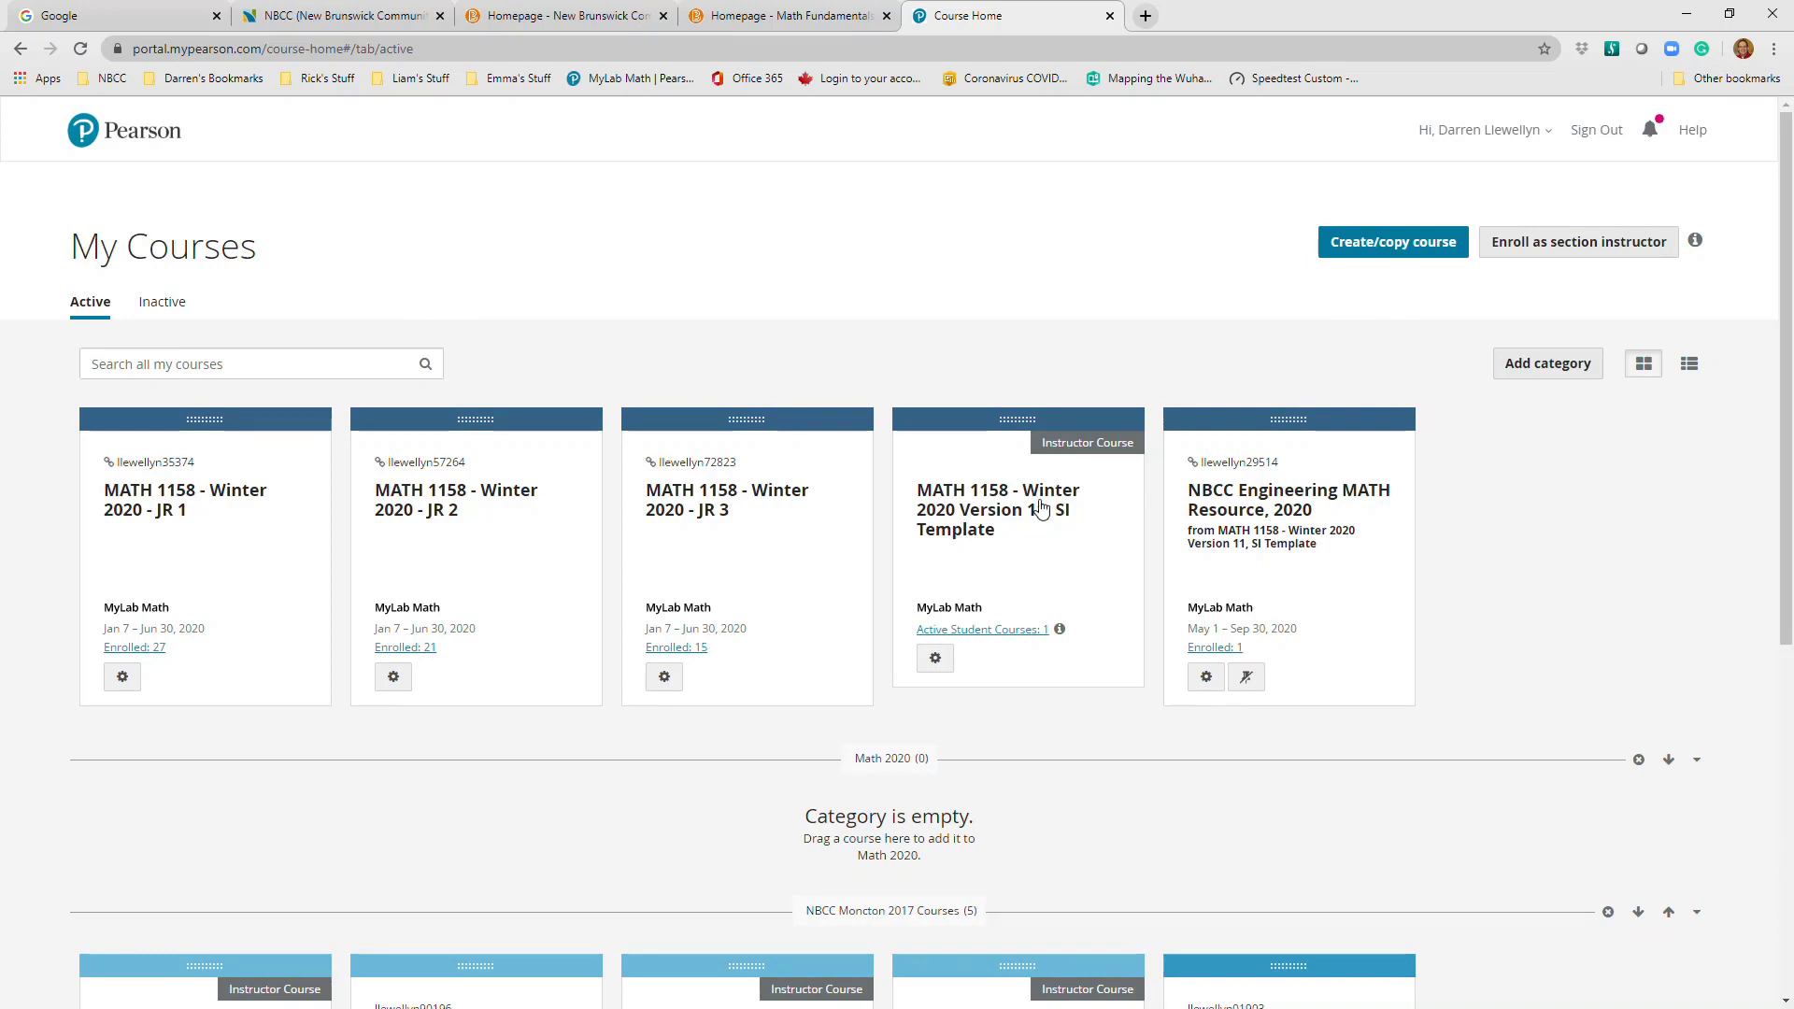
View the Winter 2020 courses on the NBCC eLearning homepage and return to the Pearson course list
click(793, 20)
click(640, 17)
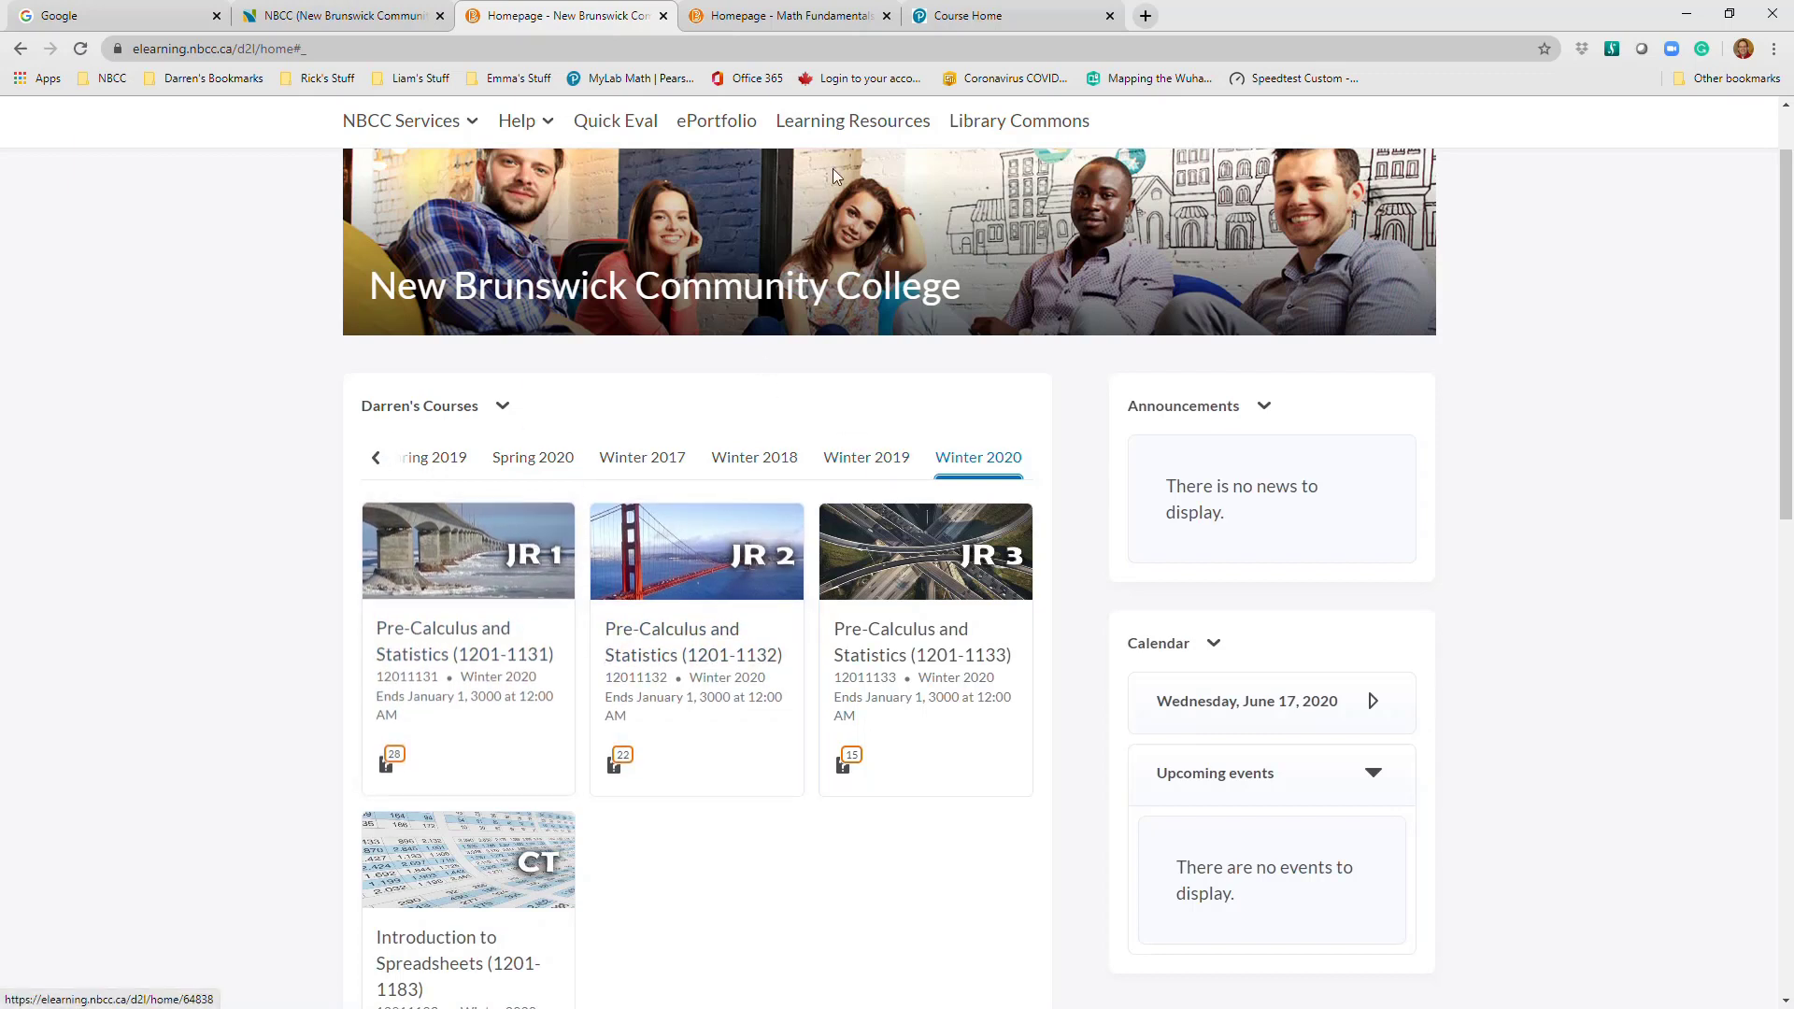
click(1027, 22)
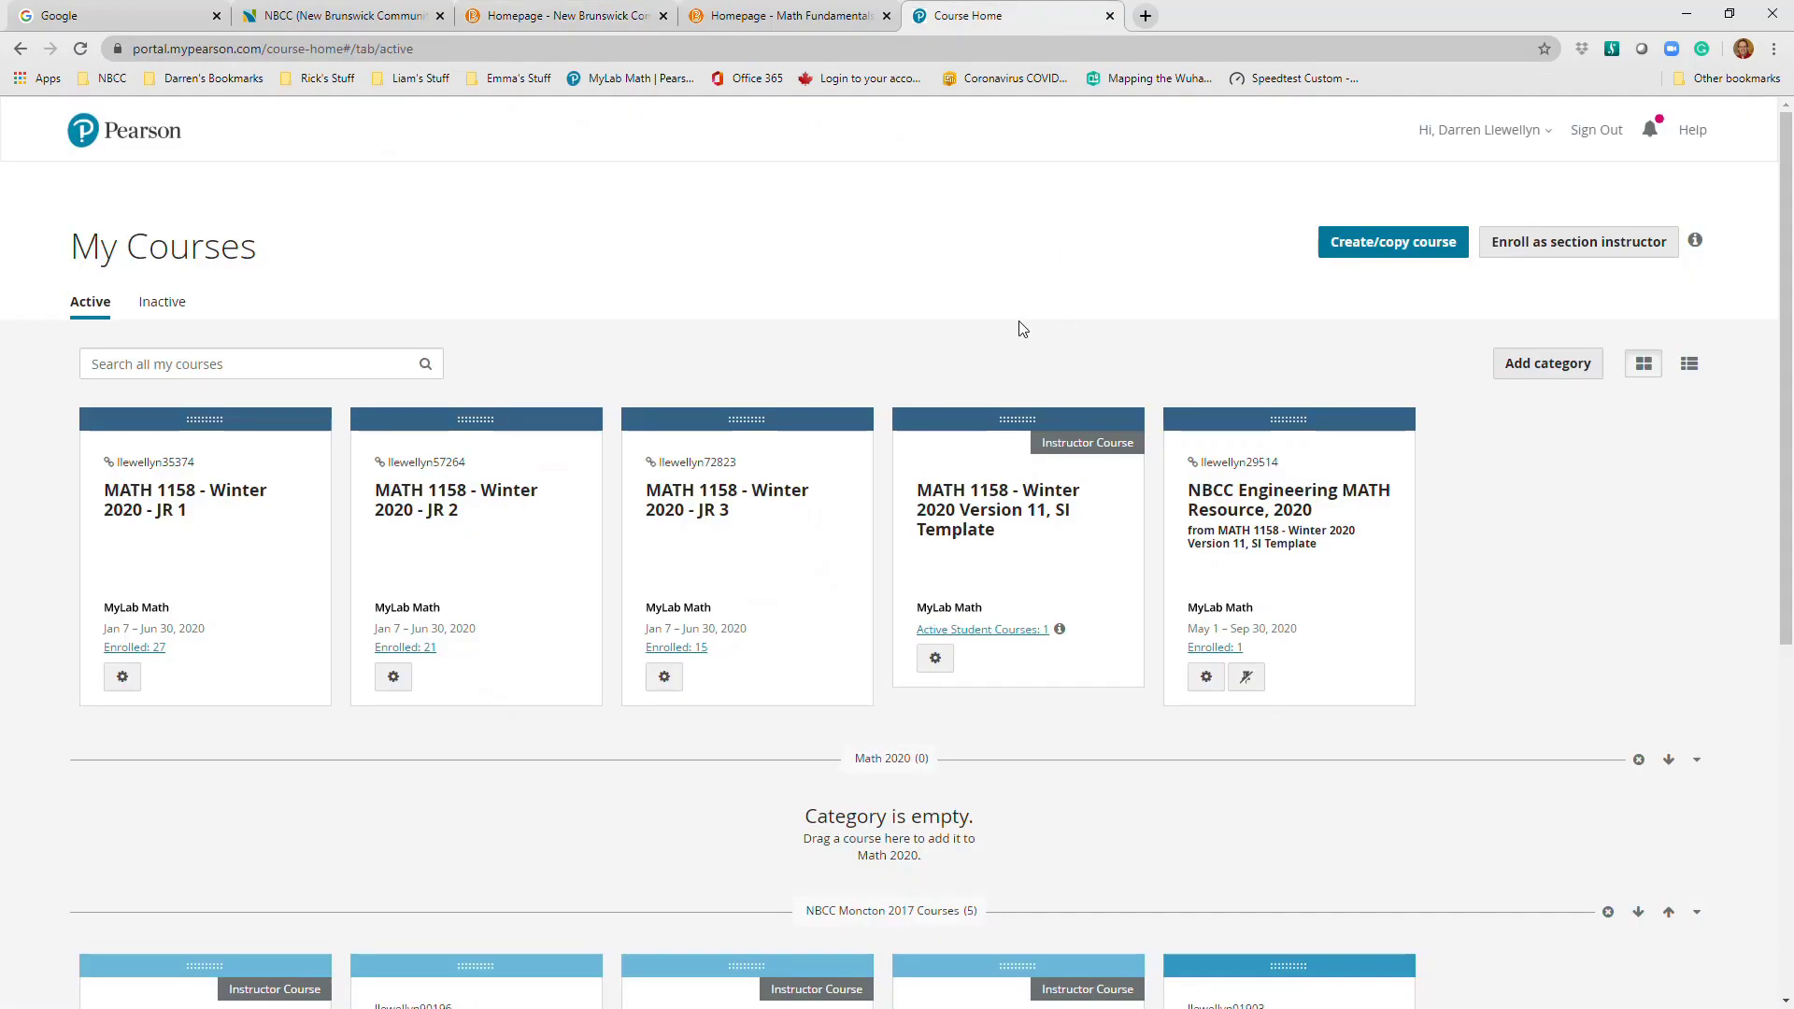
Look through the My Courses list and open the course MATH 1158 - Winter 2020 Version 11, SI Template
scroll(1133, 585, down, 6)
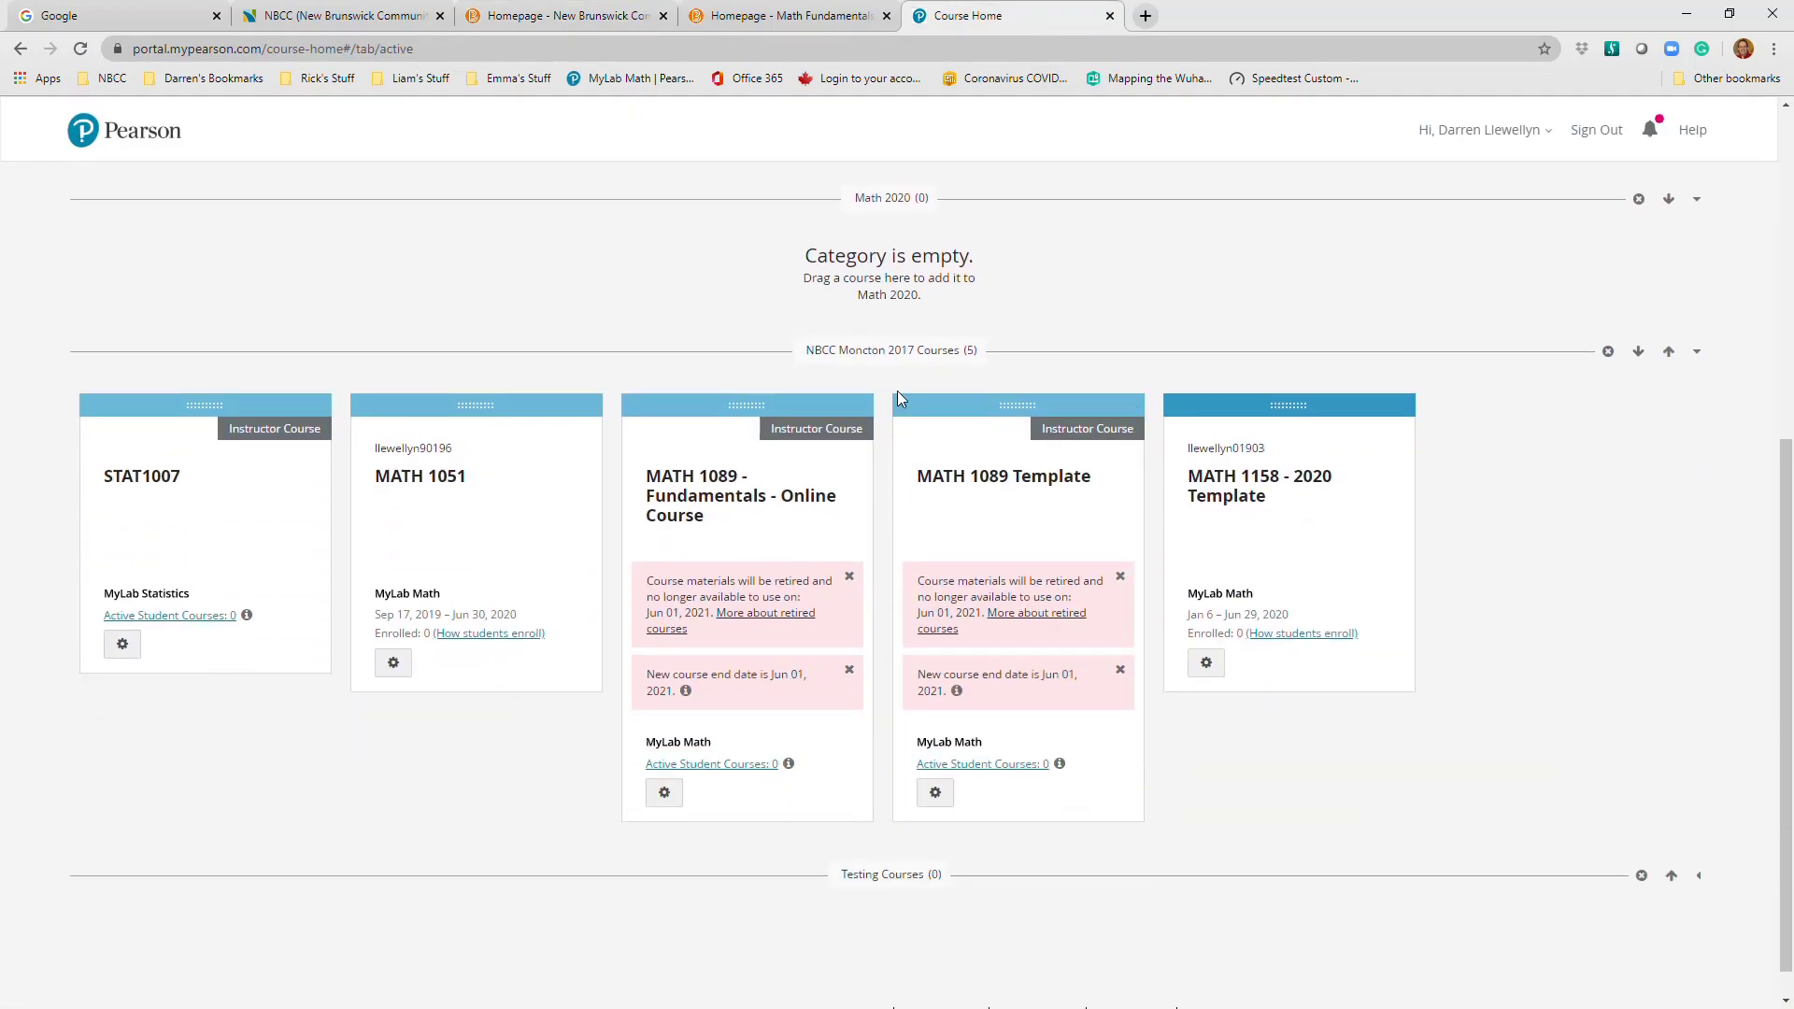
scroll(943, 426, up, 4)
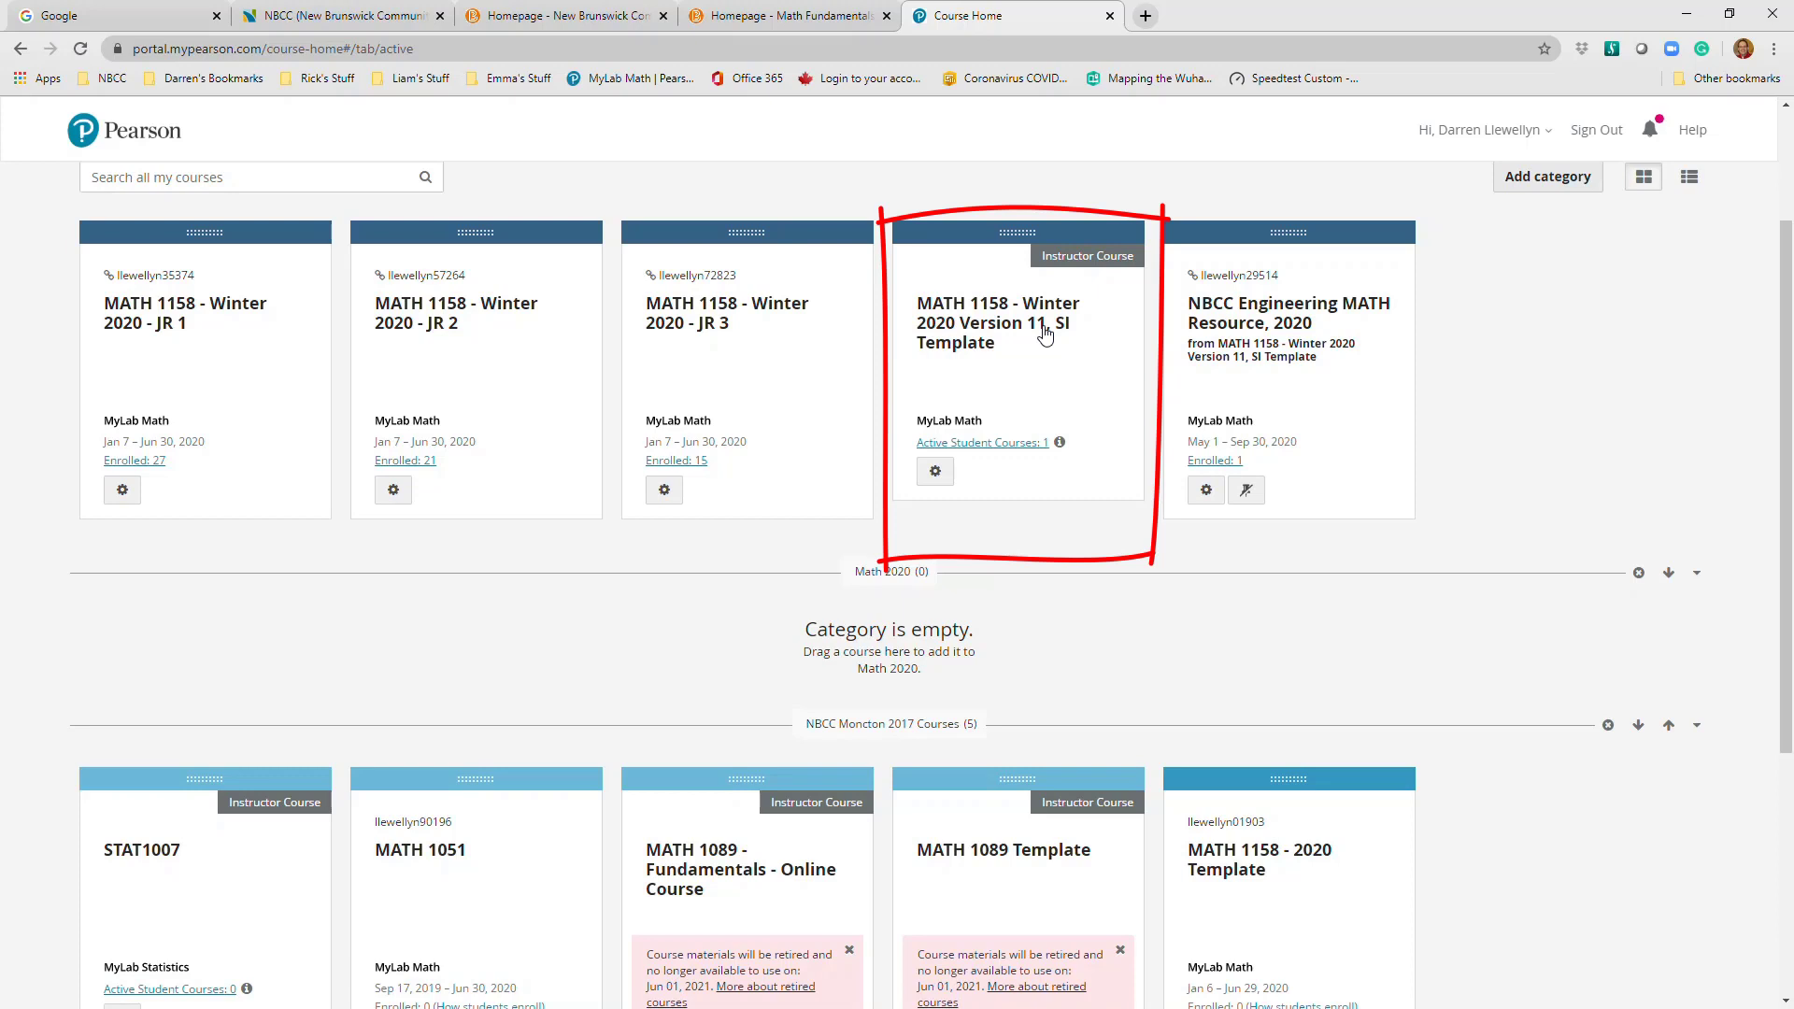
click(989, 342)
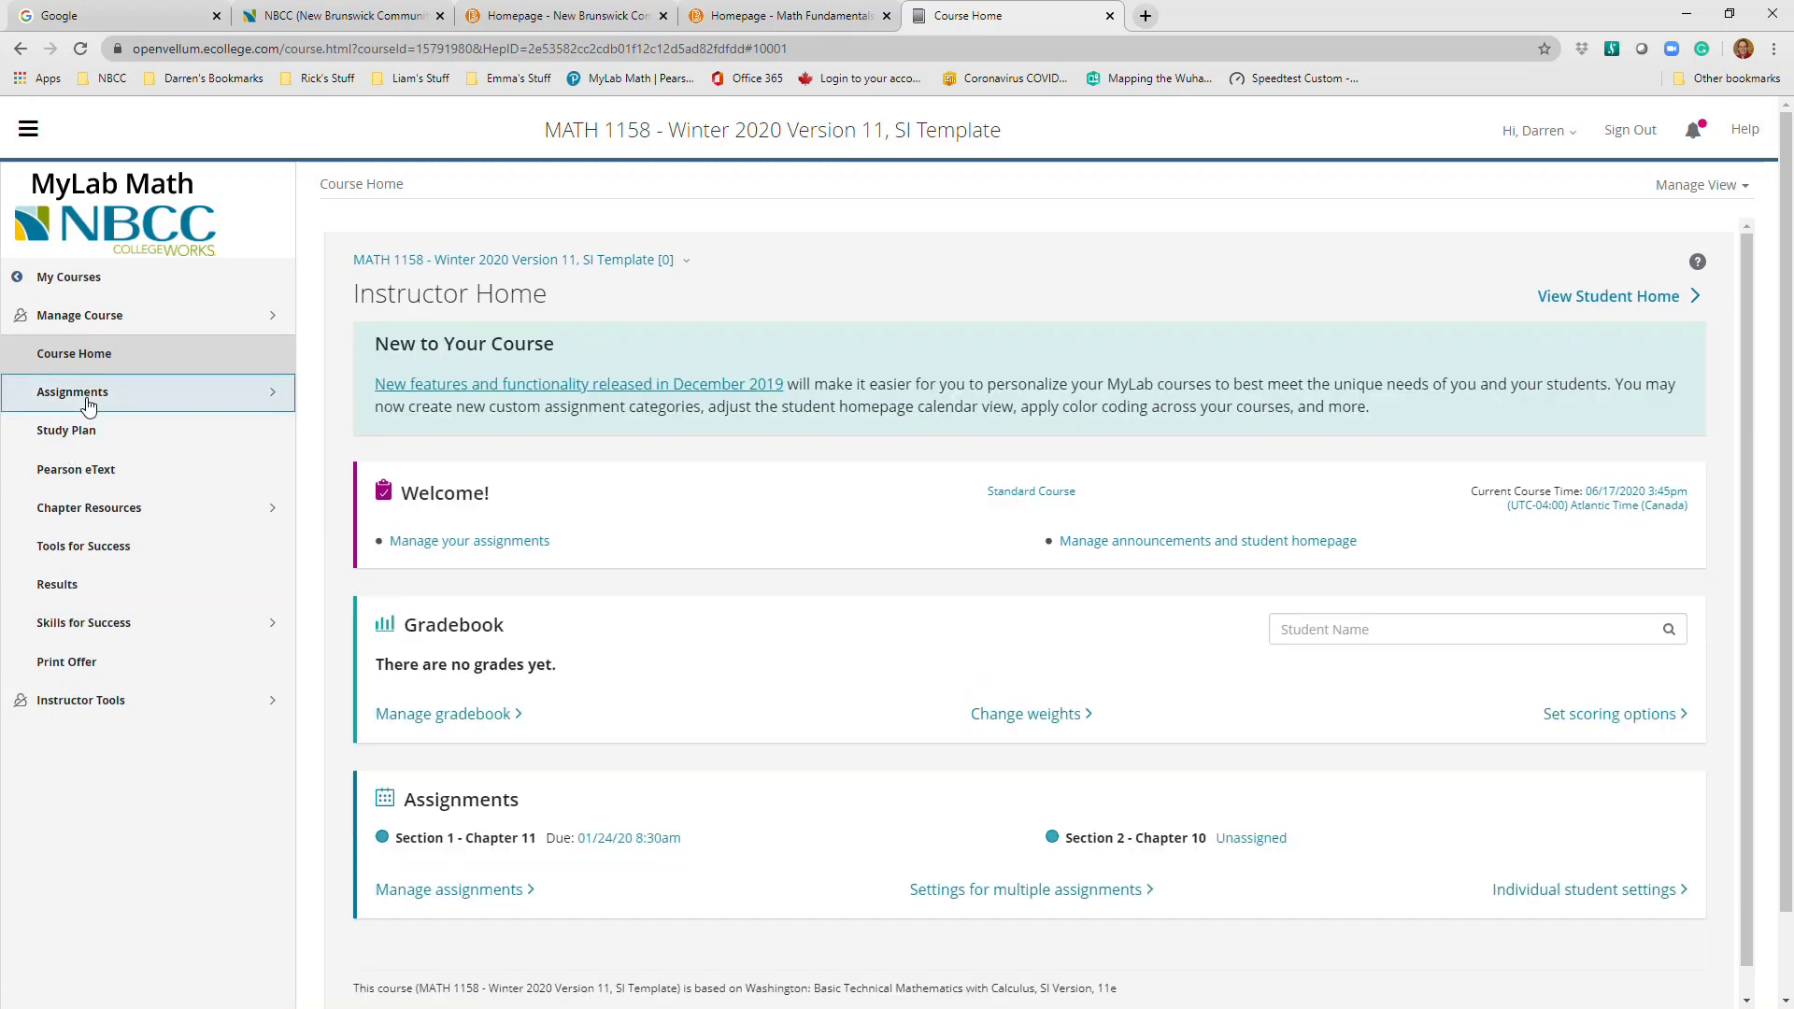
Open the Section 1 - Chapter 11 homework from the course assignments, preview Question 26 and close its window
click(88, 395)
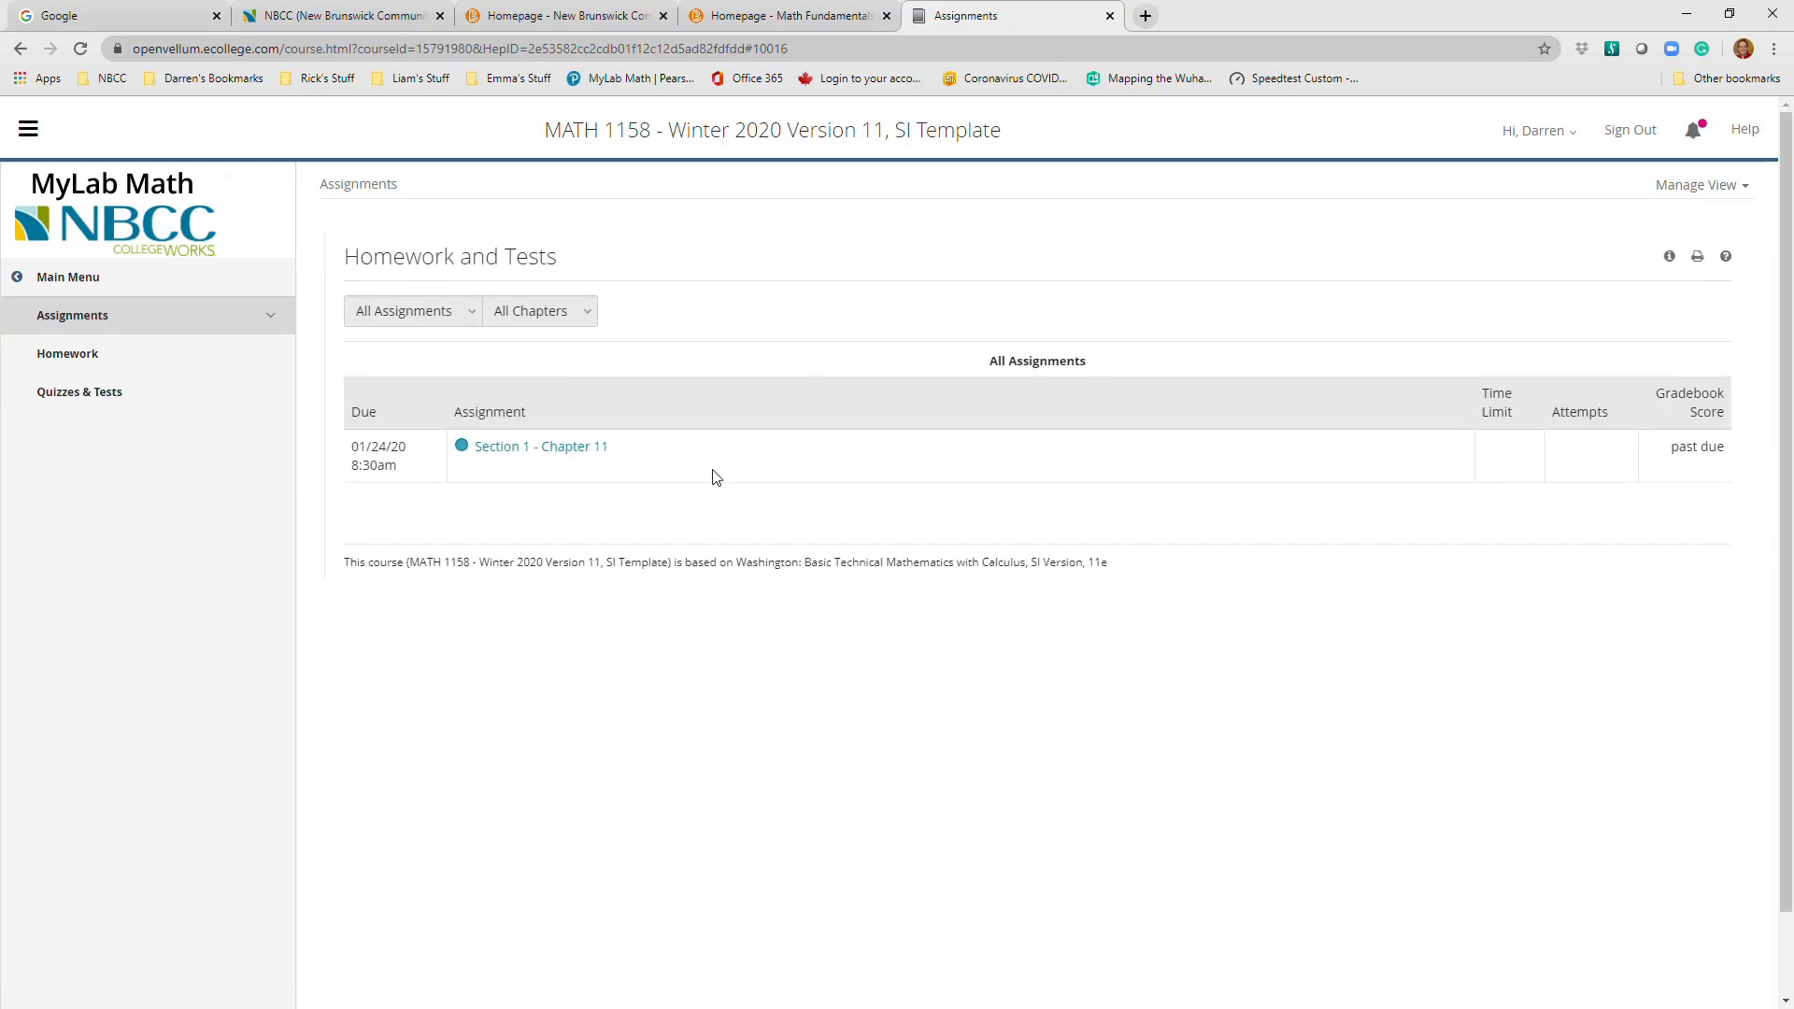
click(569, 450)
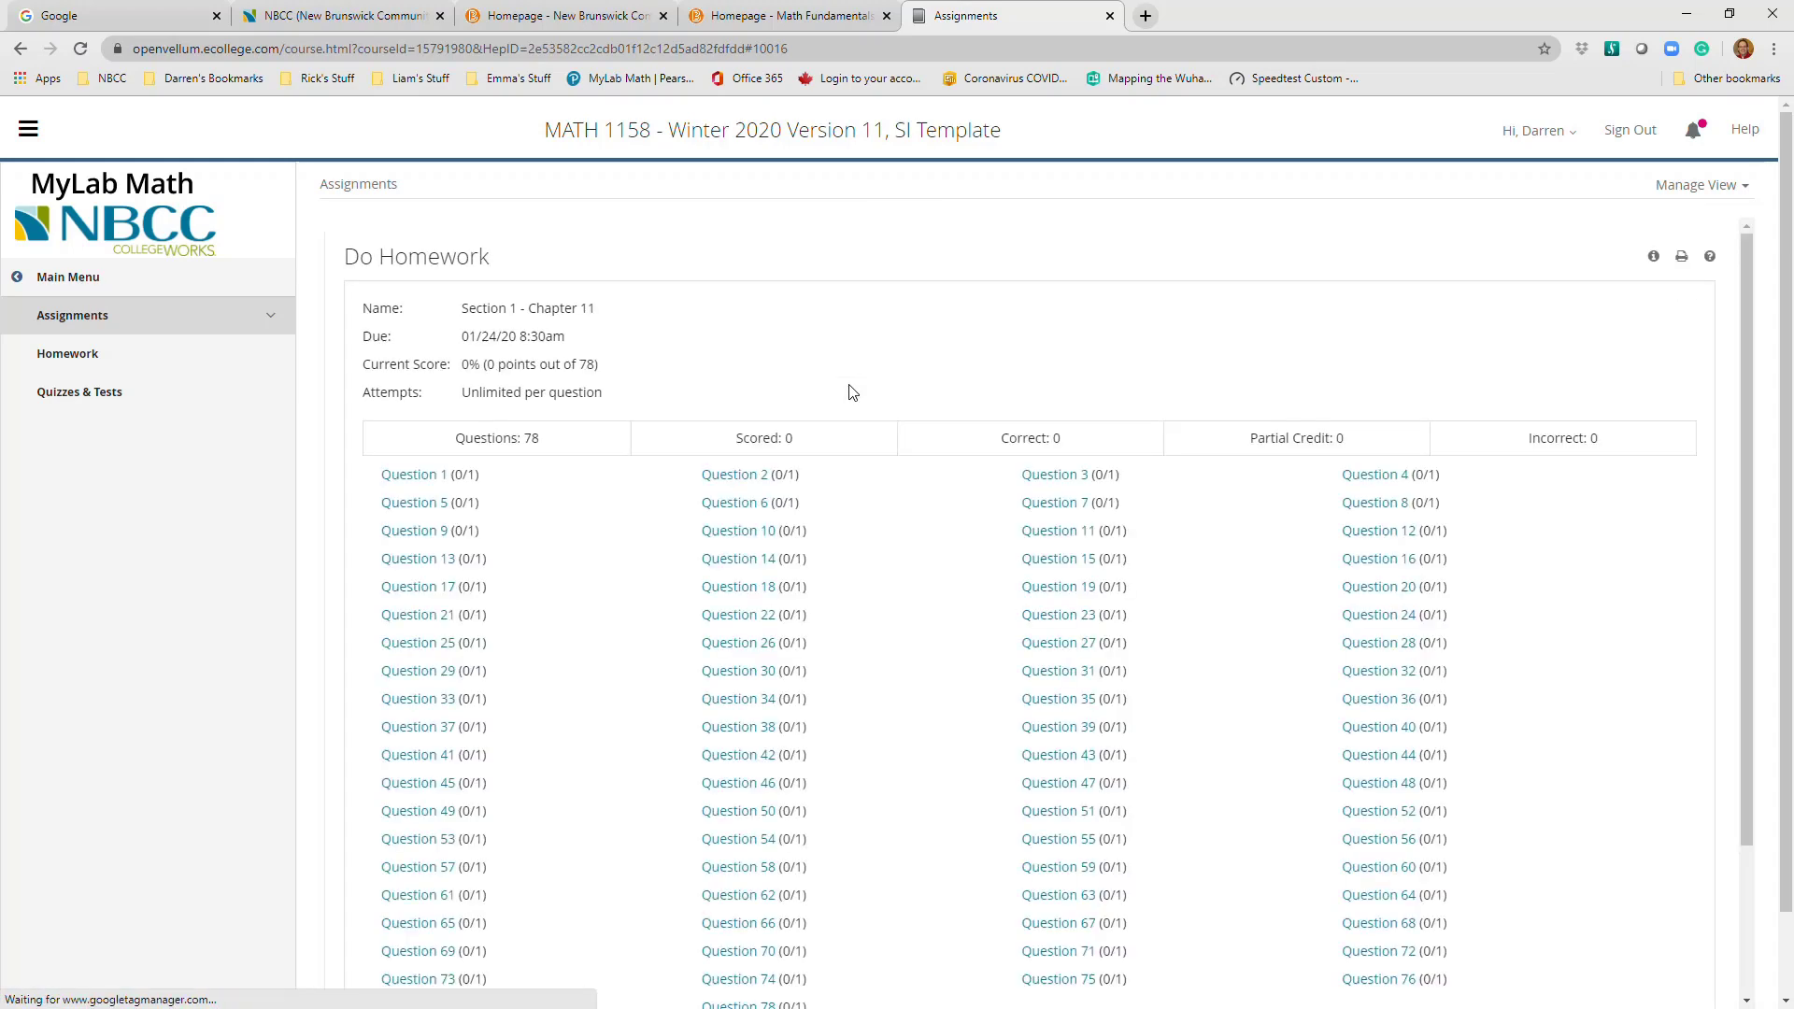
click(745, 643)
drag(1416, 323, 1406, 211)
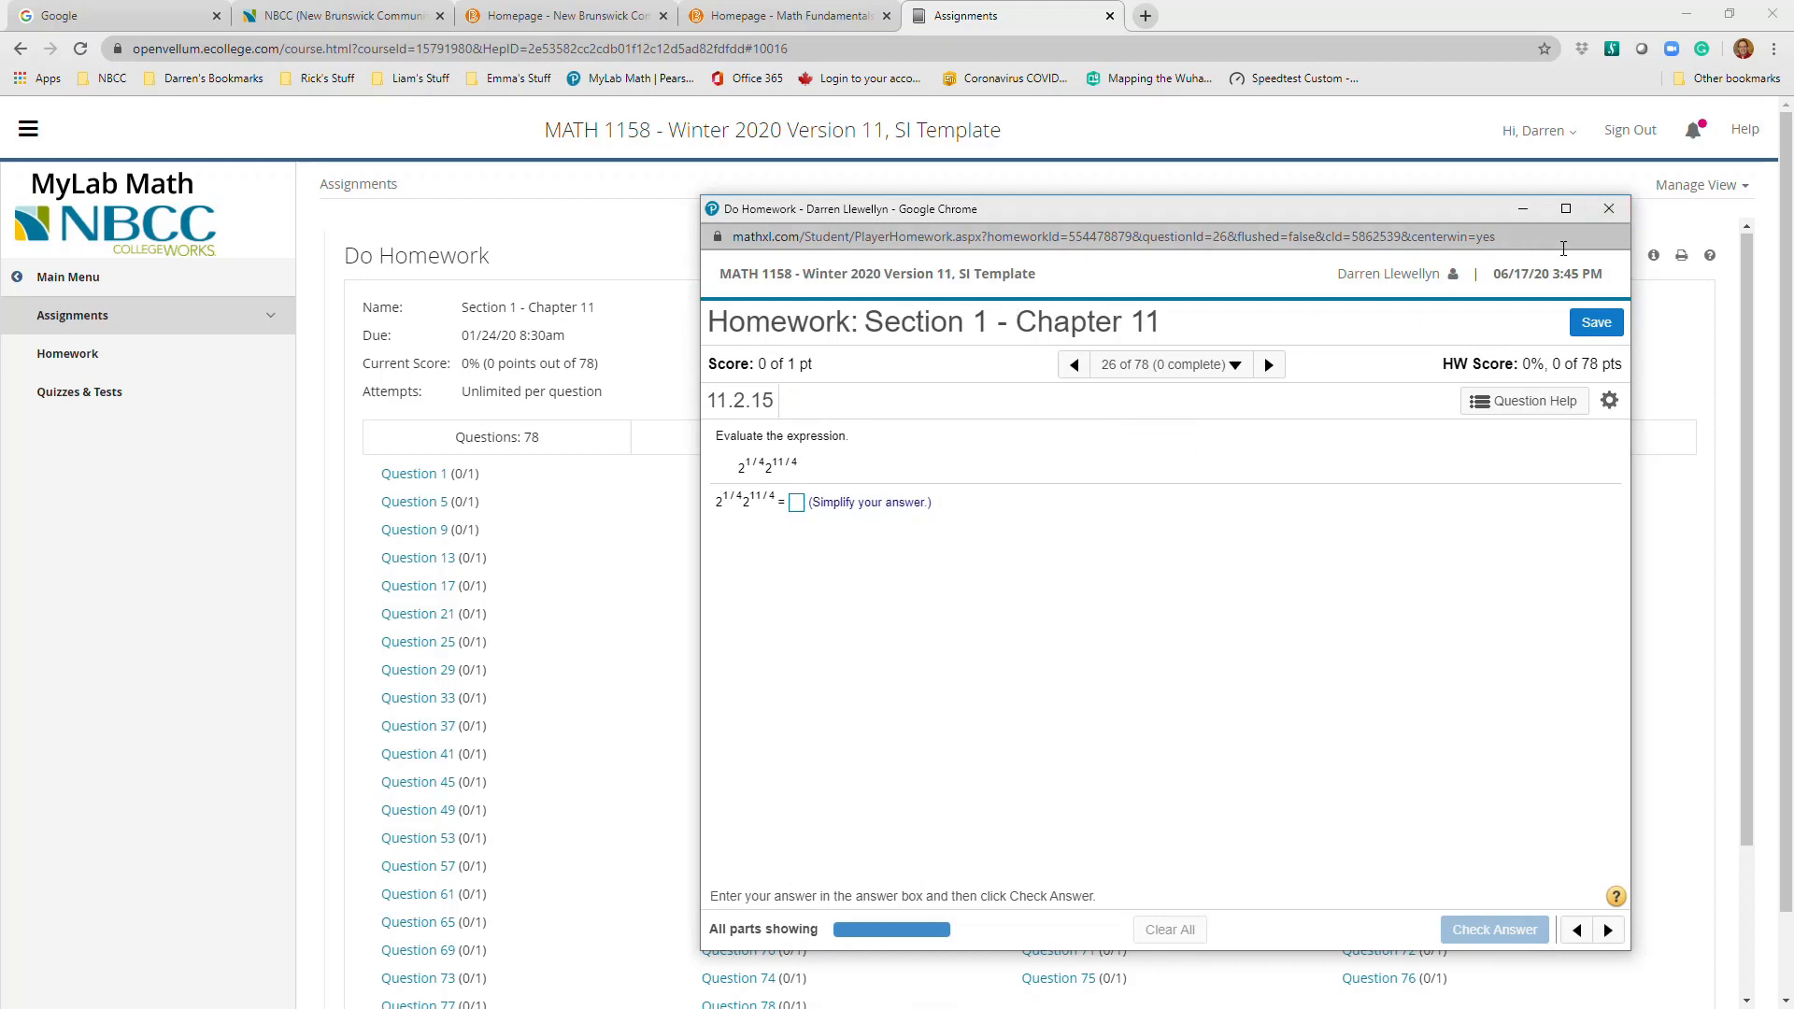
click(1609, 208)
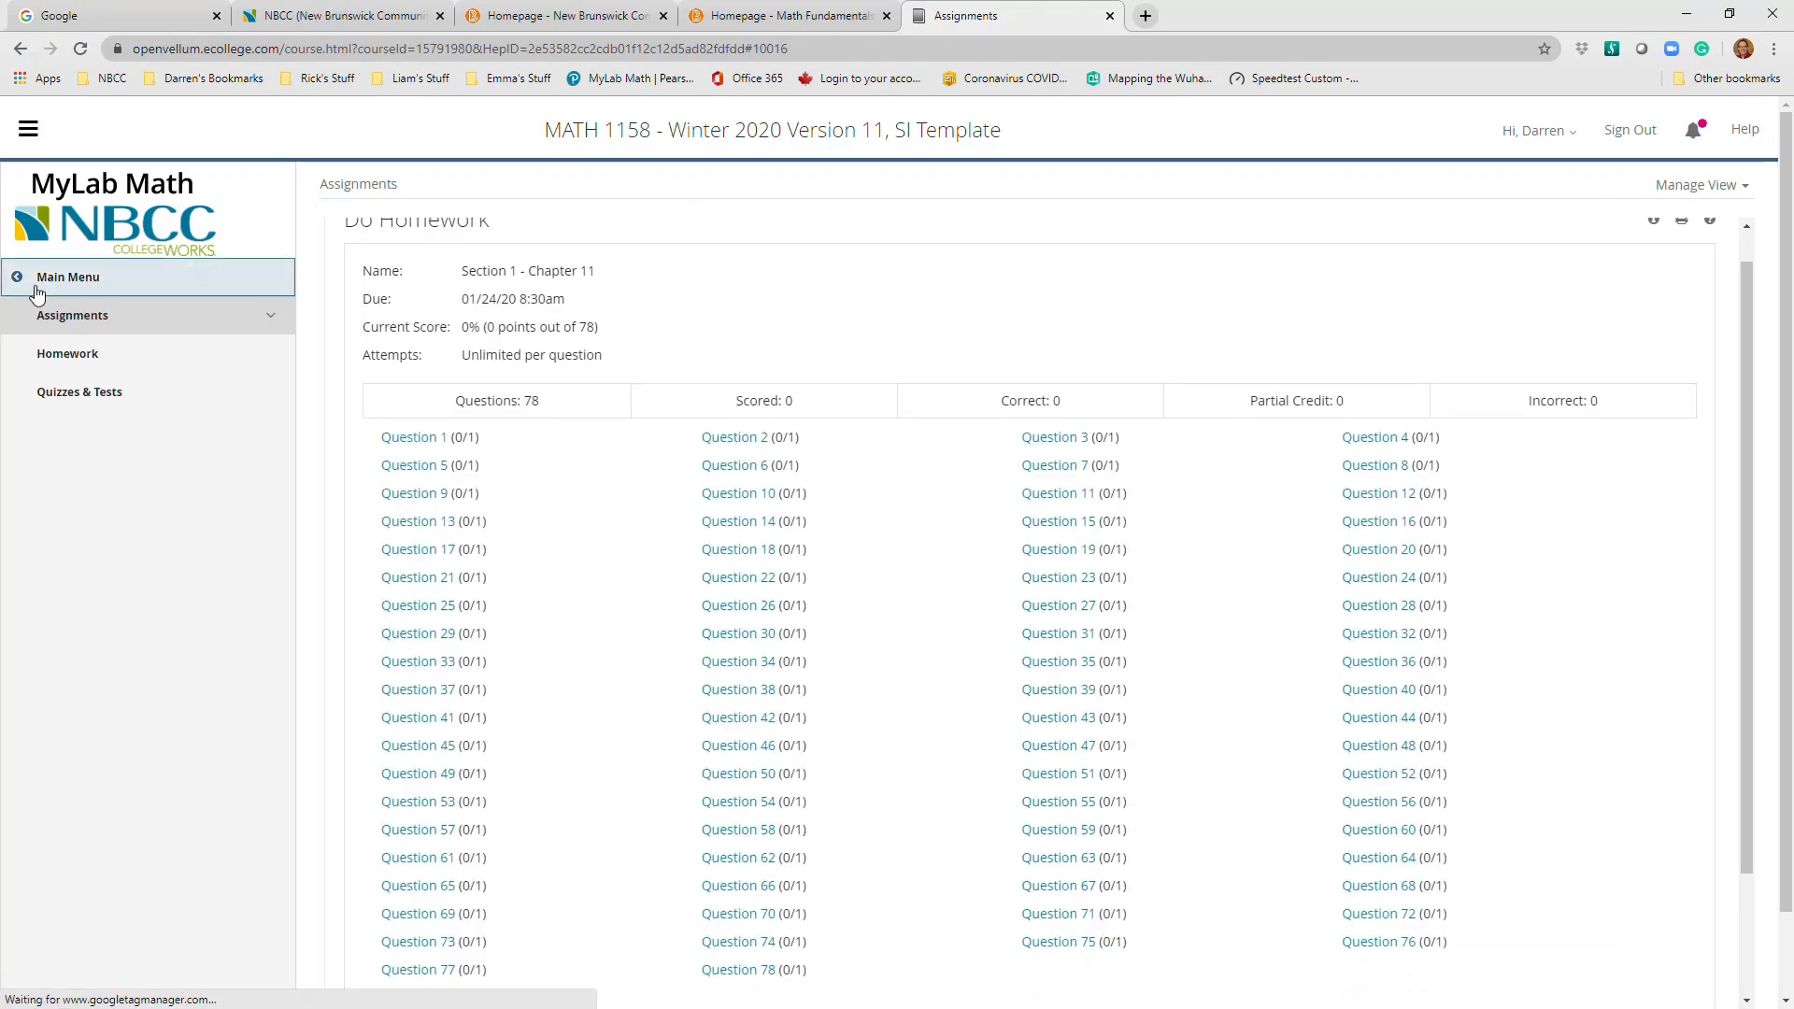
Return to the course's main menu and open the complete Pearson eText
click(37, 278)
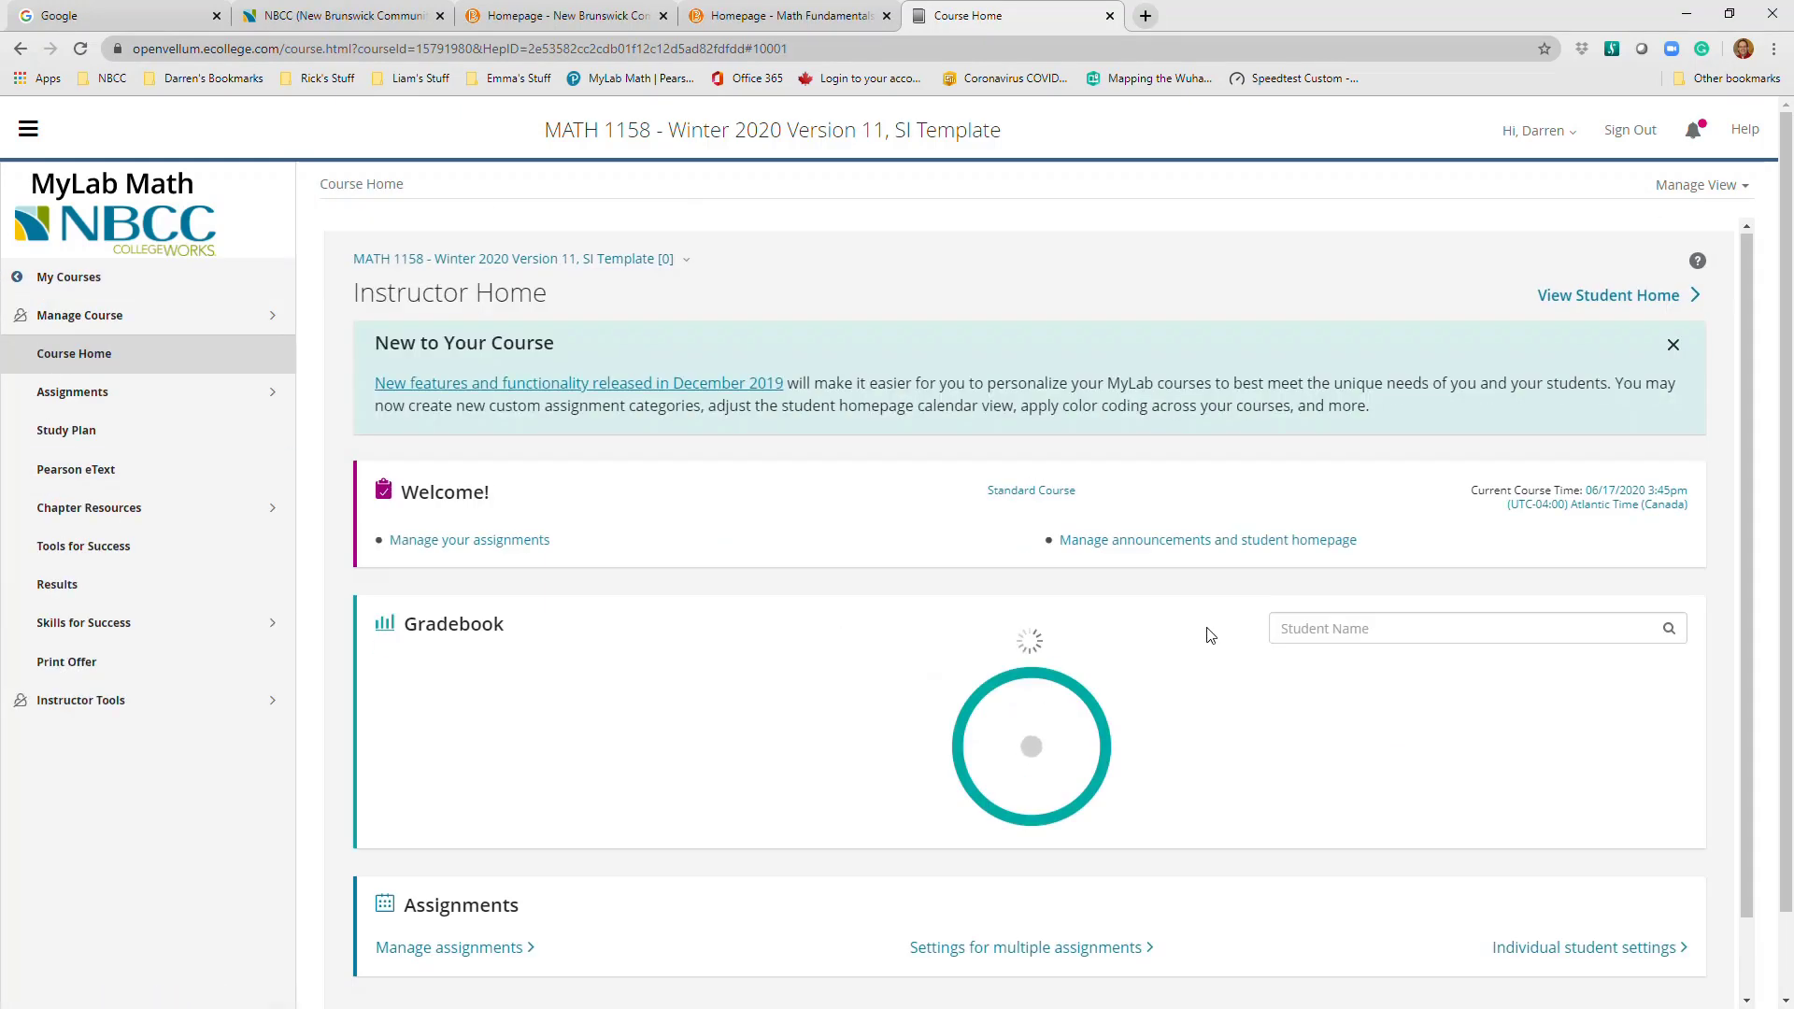
click(89, 477)
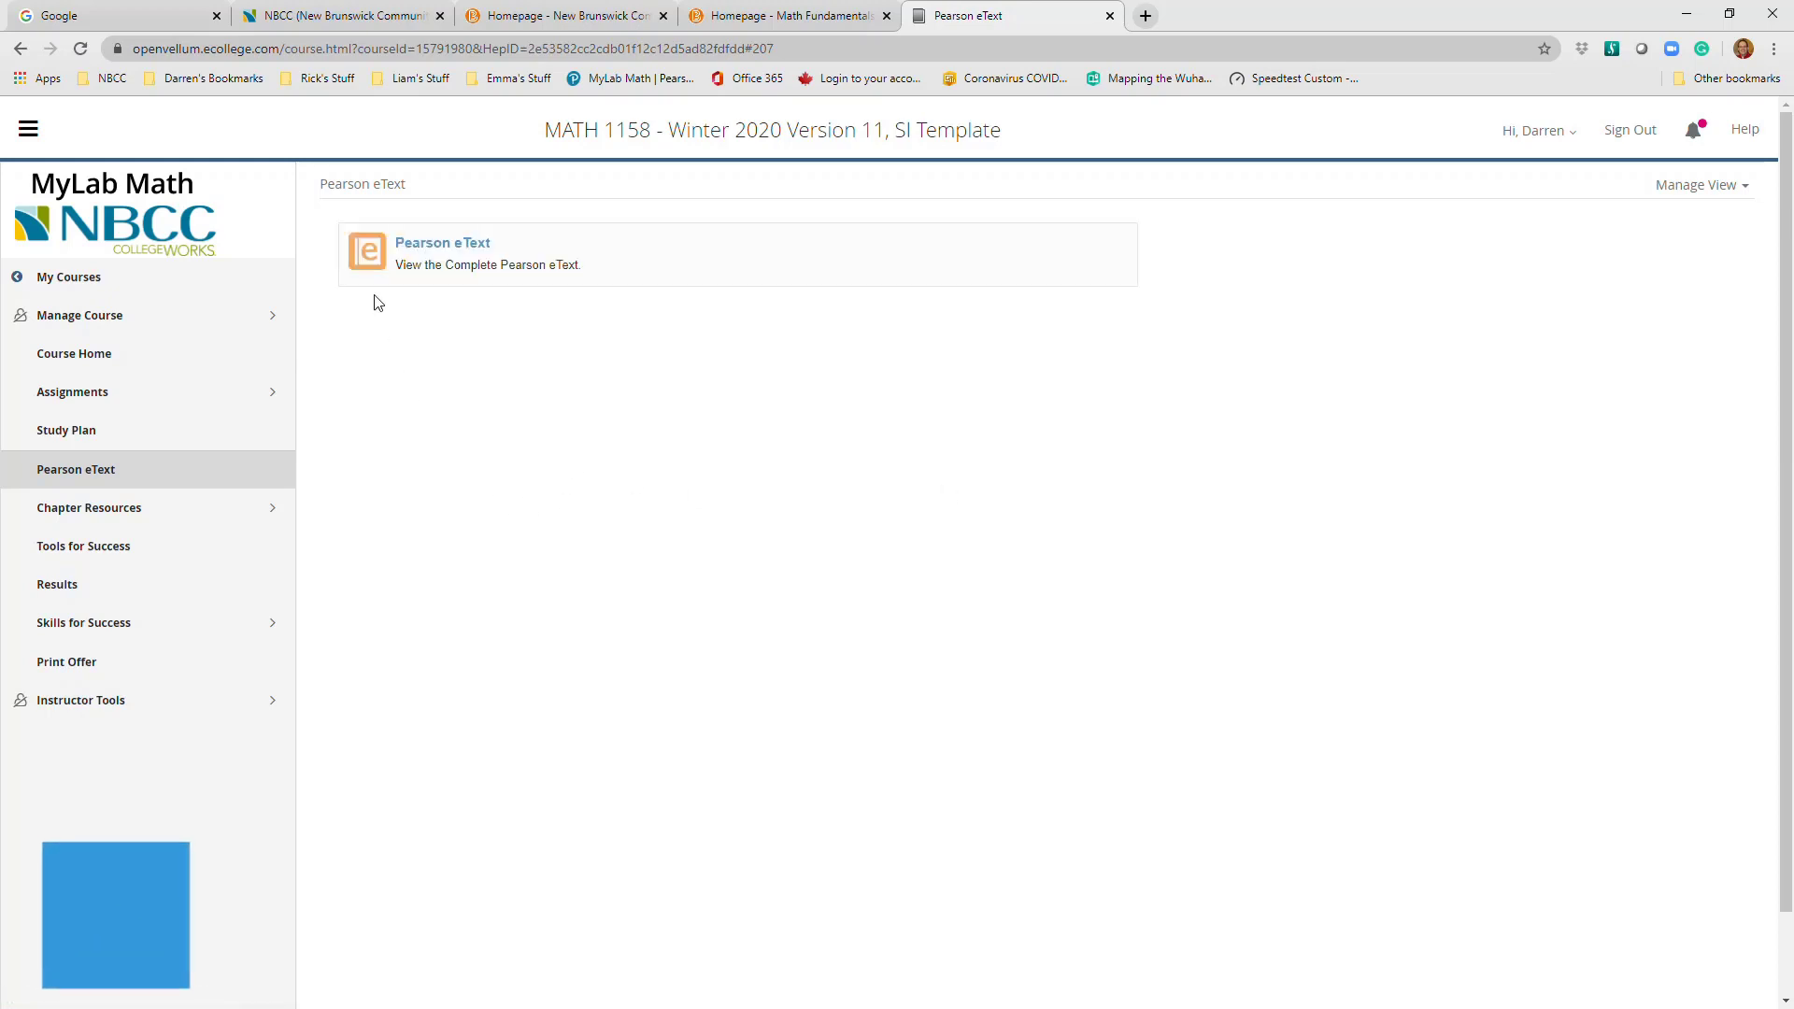
click(460, 245)
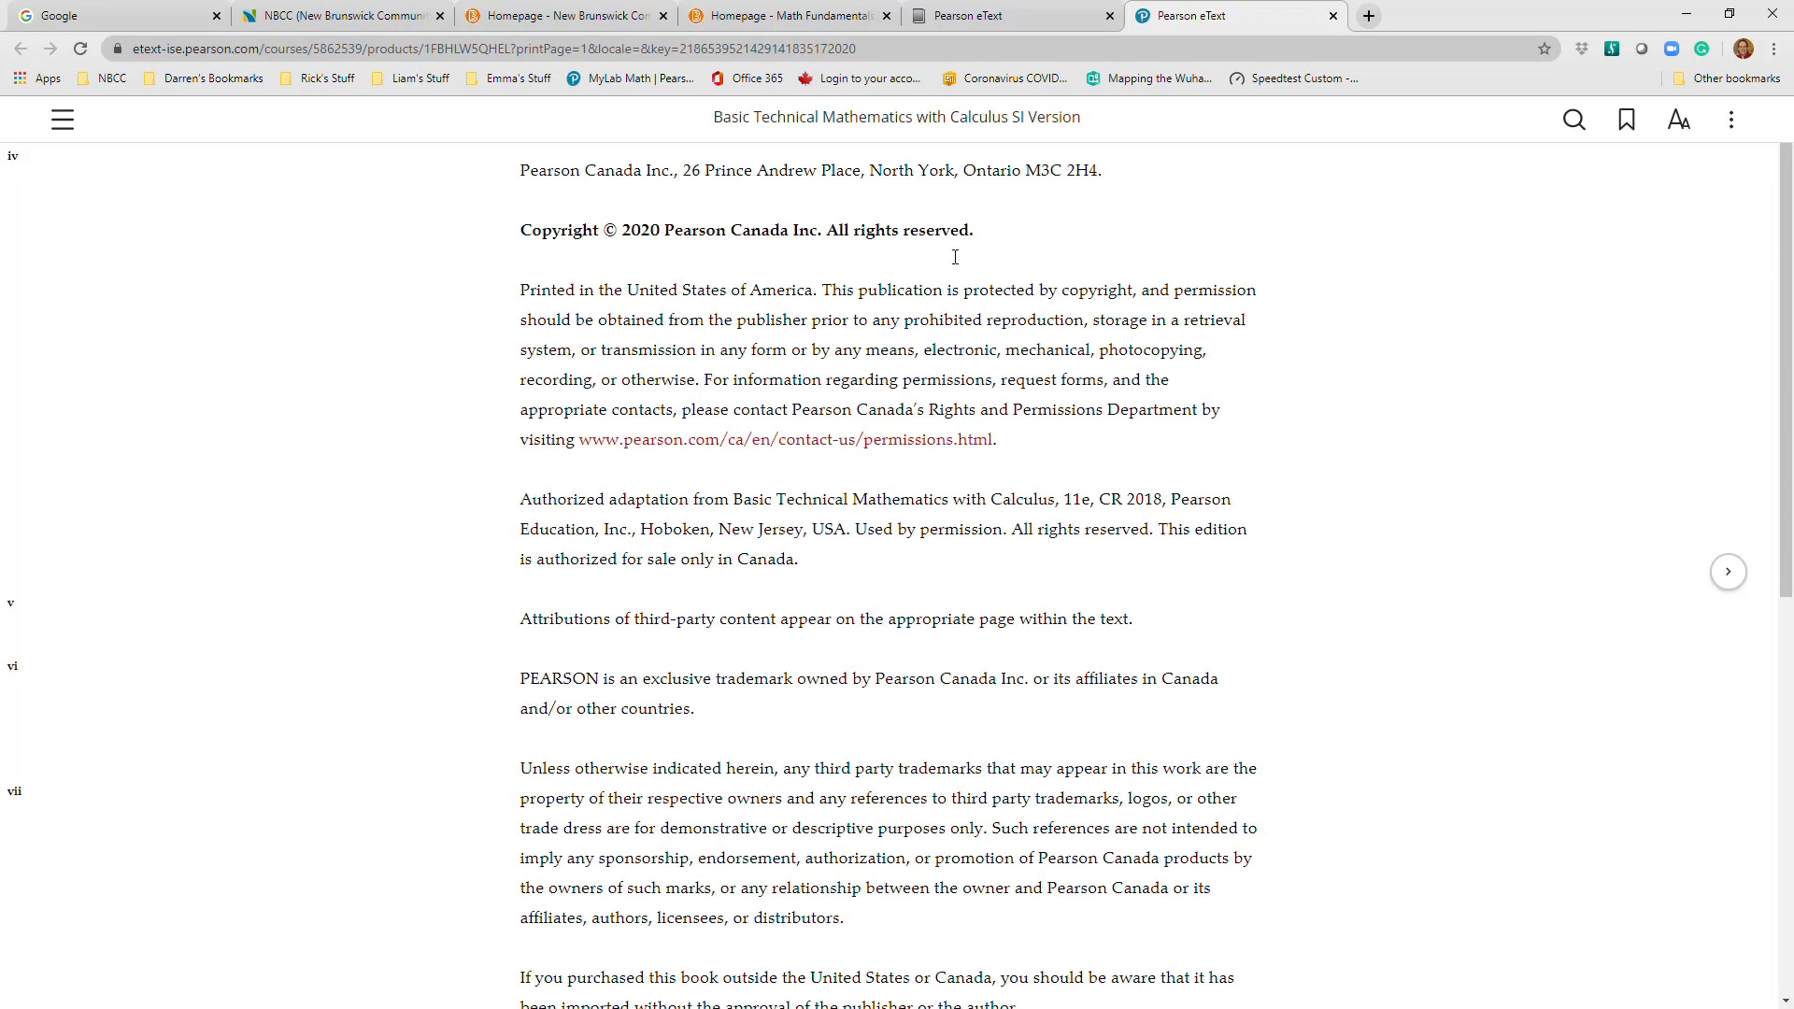
Open chapter 11, Exponents and Radicals, from the eText's table of contents and look through its opening page to the introduction
click(62, 123)
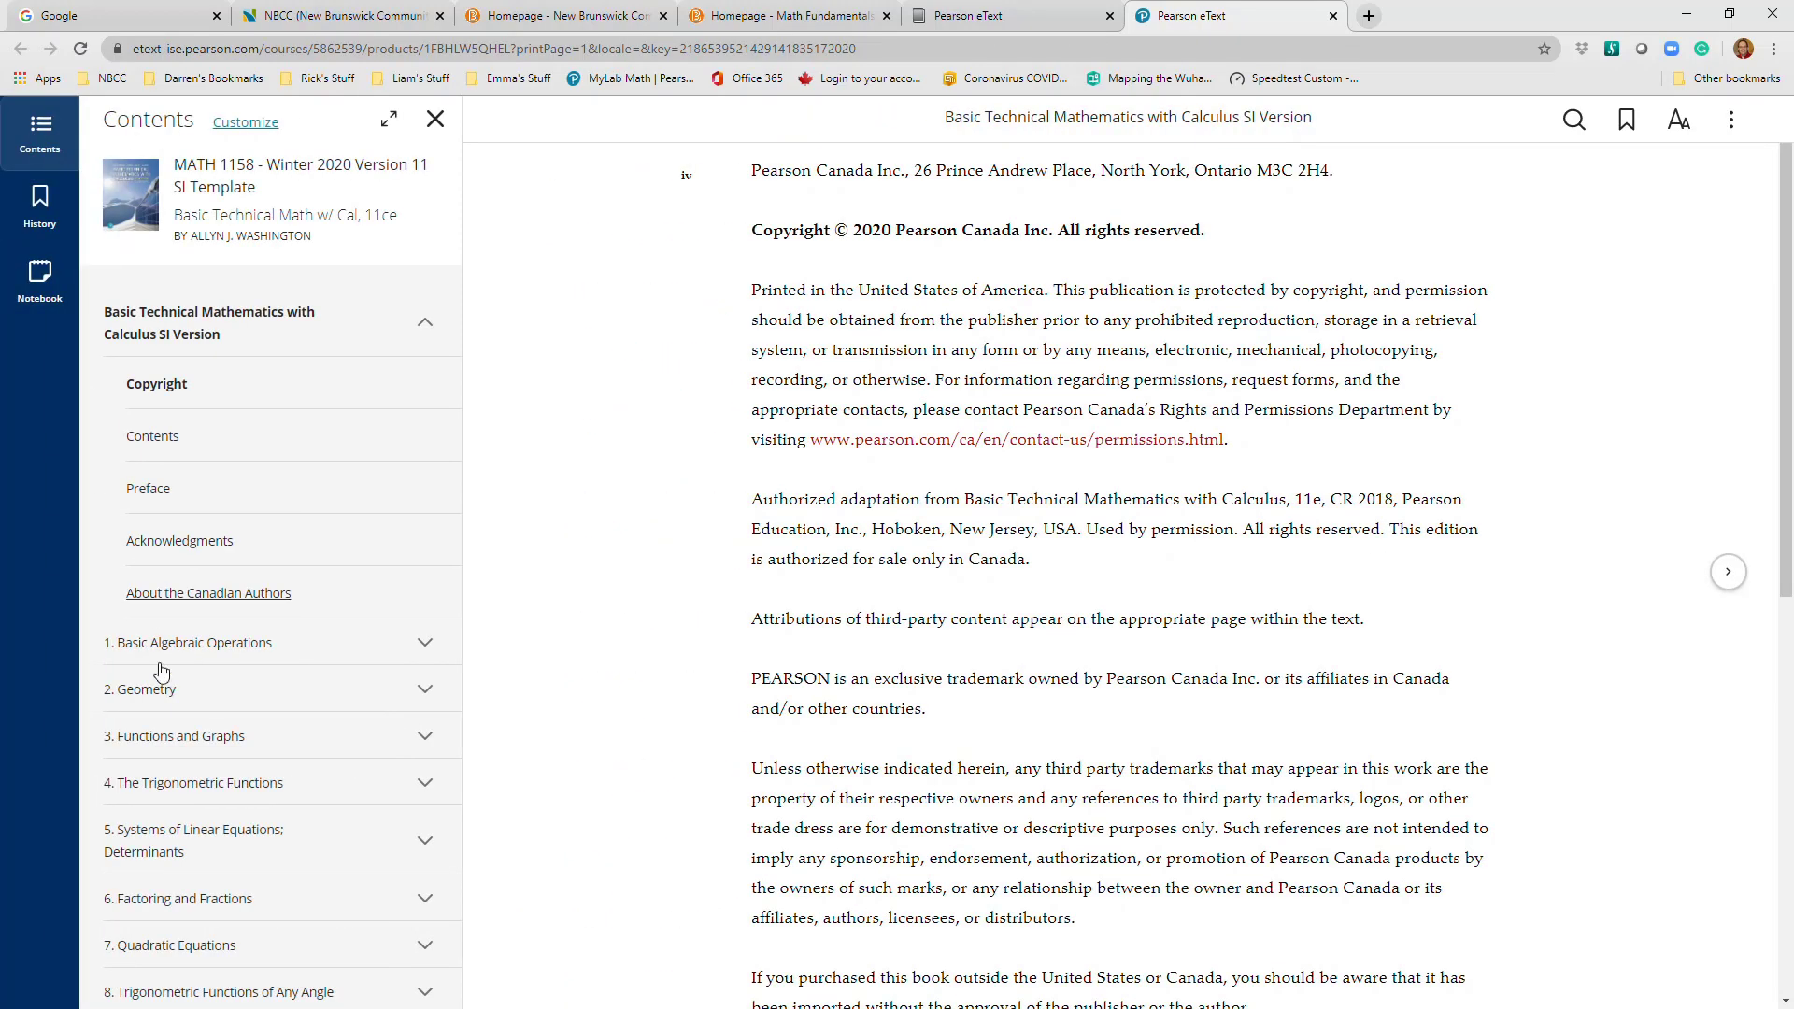
scroll(182, 672, down, 3)
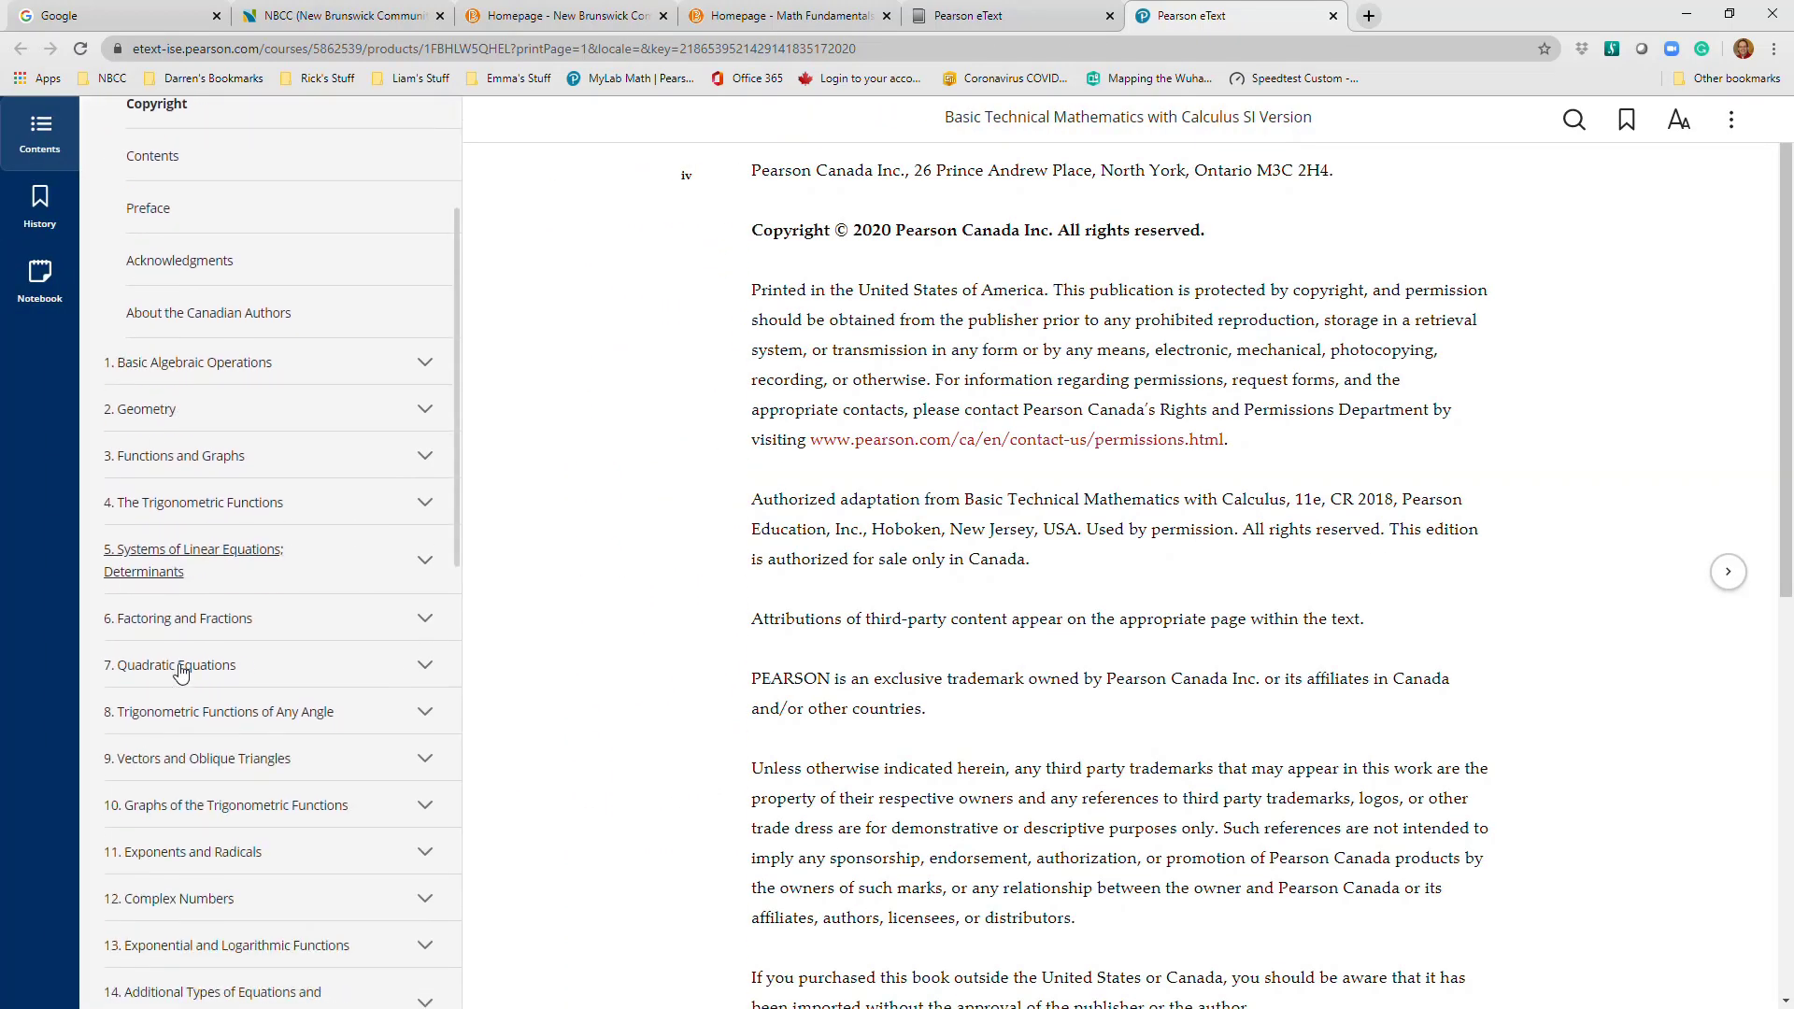
click(215, 852)
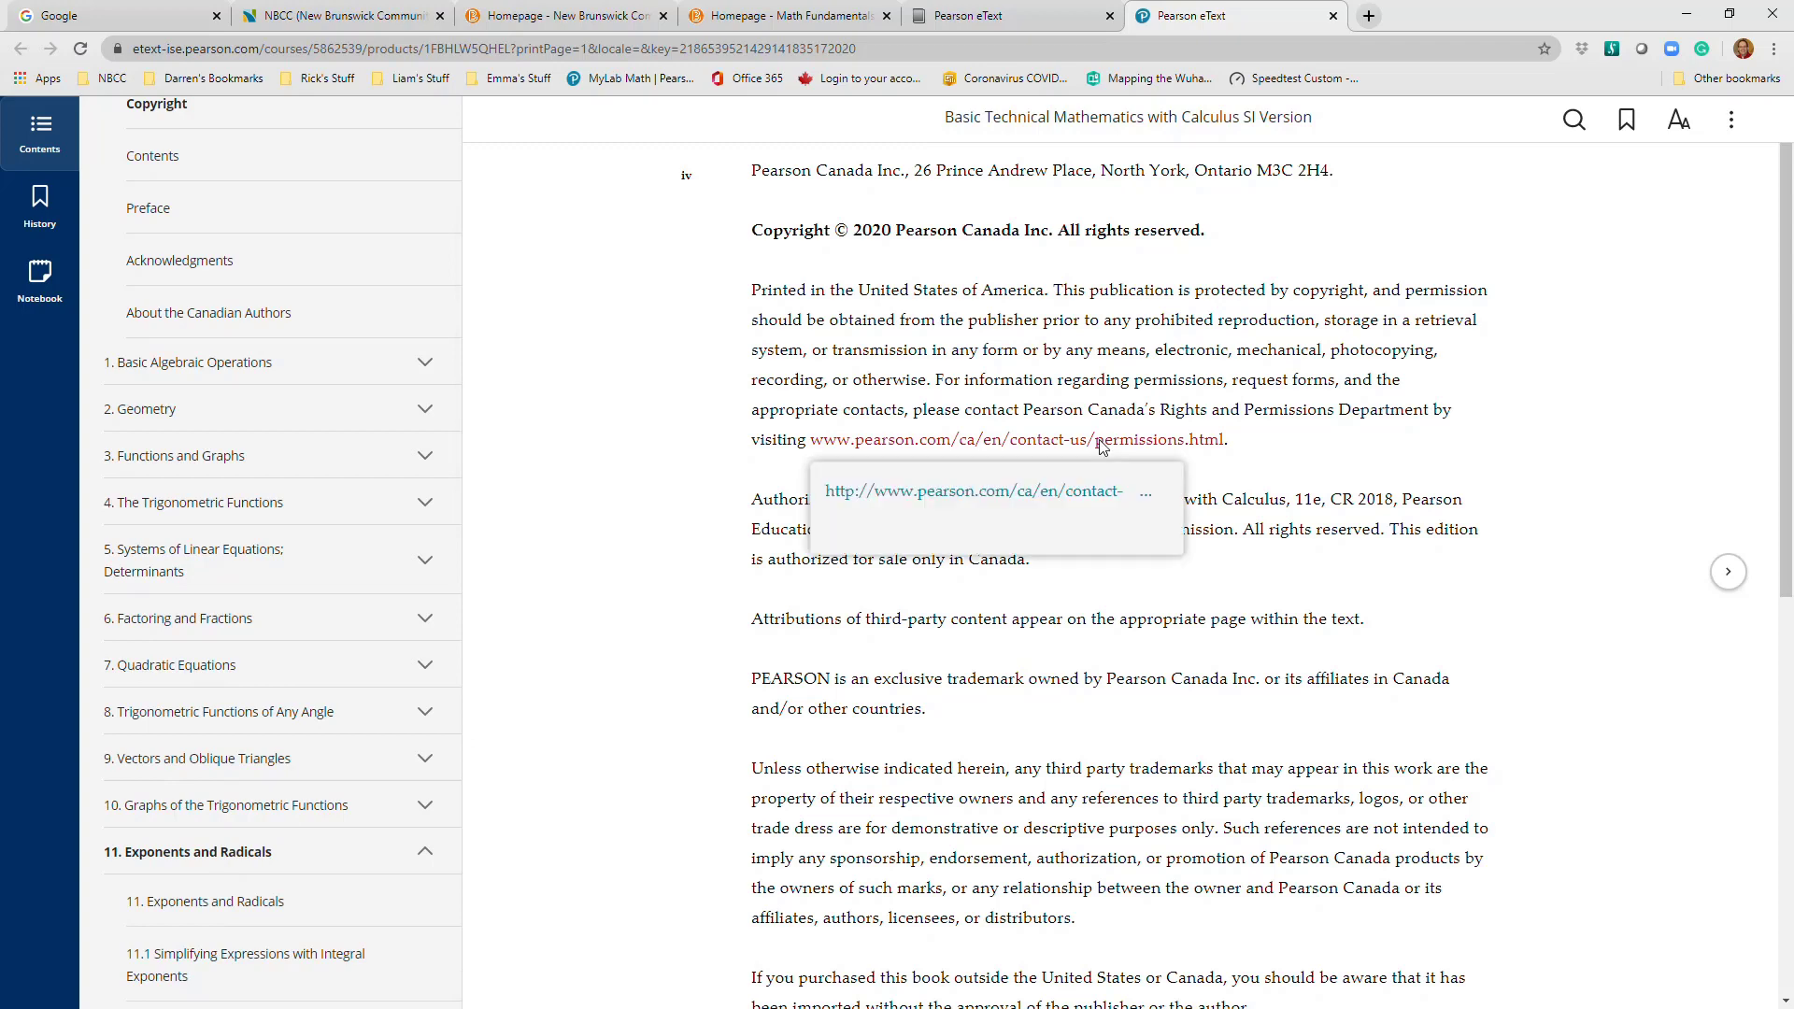
scroll(1101, 447, down, 2)
scroll(1283, 430, down, 6)
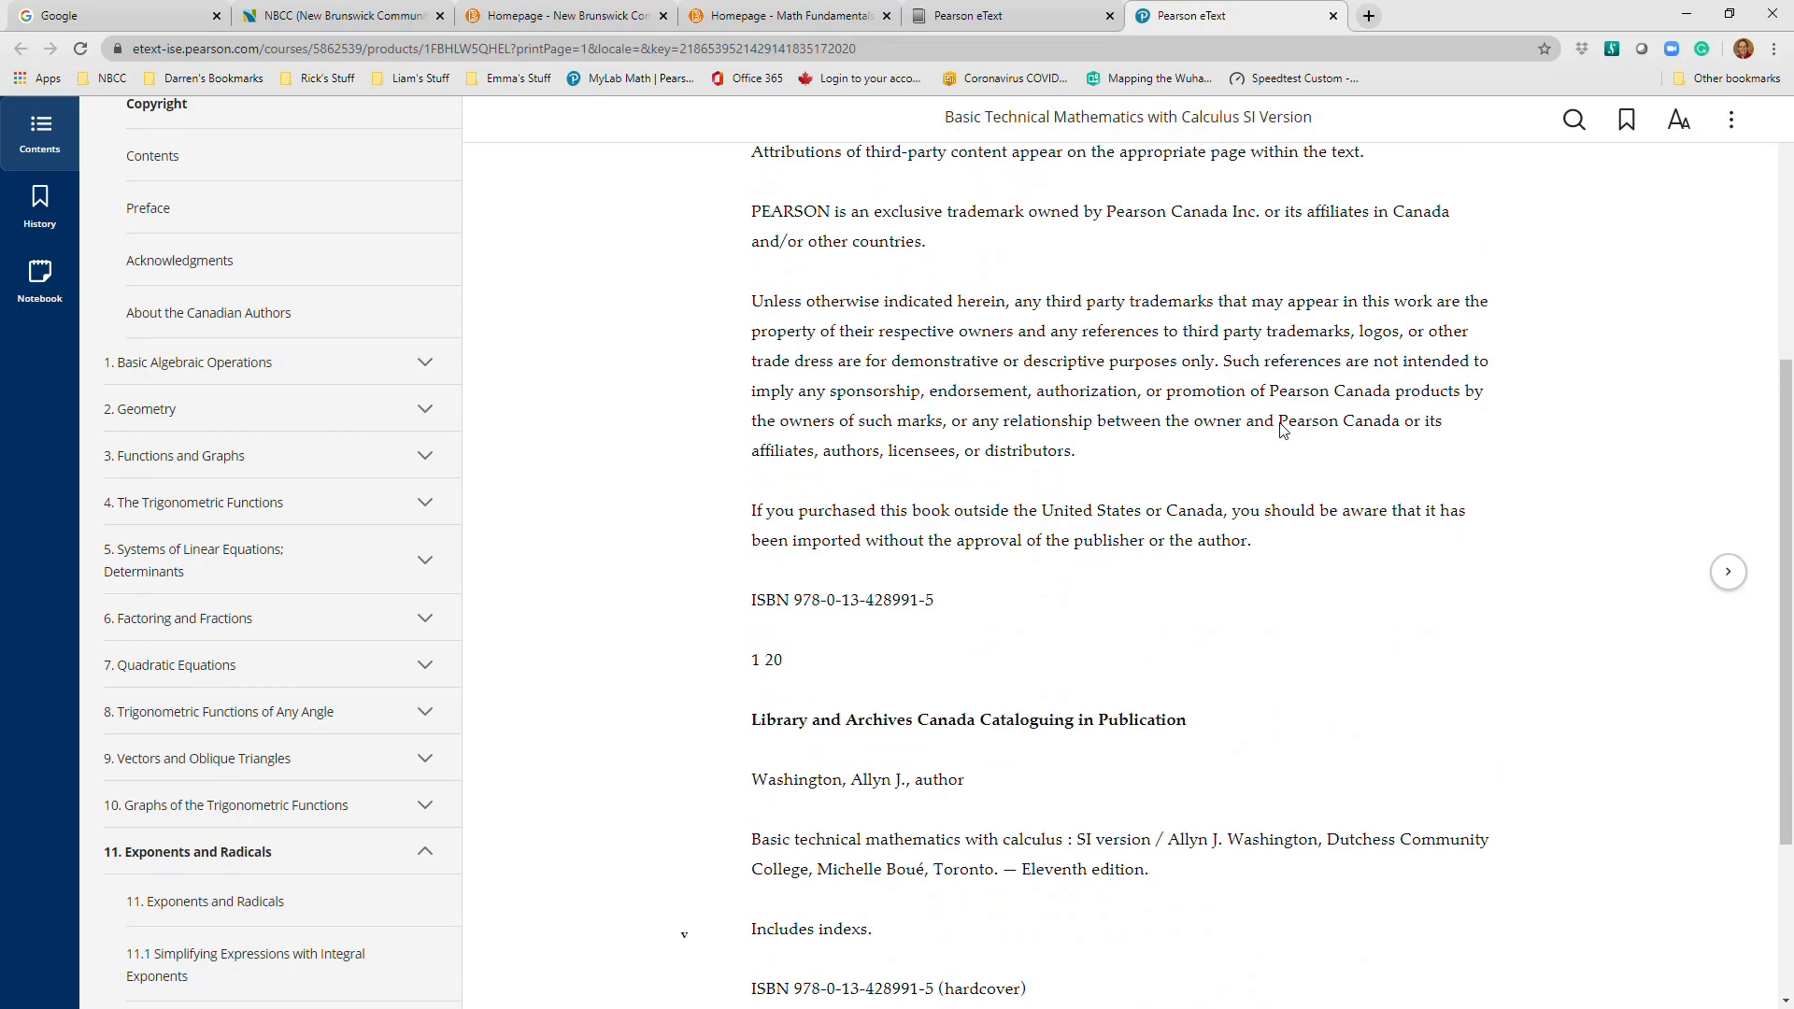
click(229, 906)
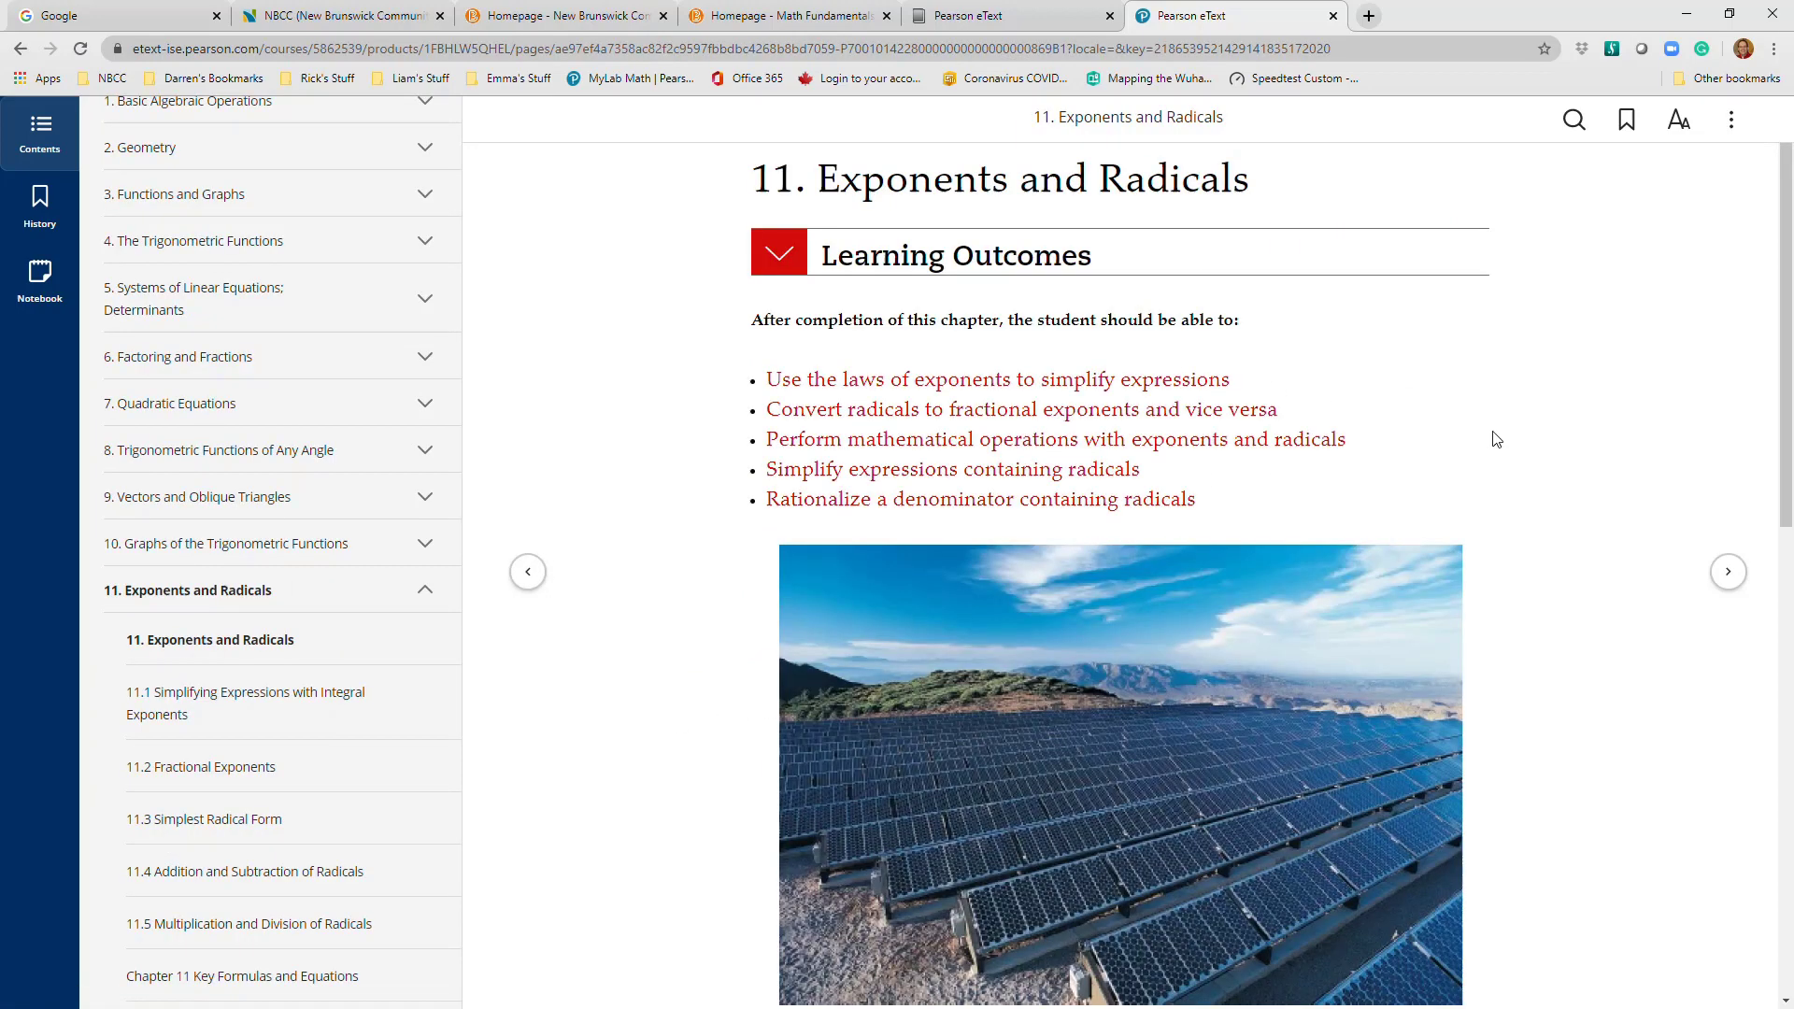
drag(1786, 461, 1789, 651)
drag(1791, 725, 1788, 647)
scroll(1235, 414, down, 3)
scroll(1235, 414, down, 2)
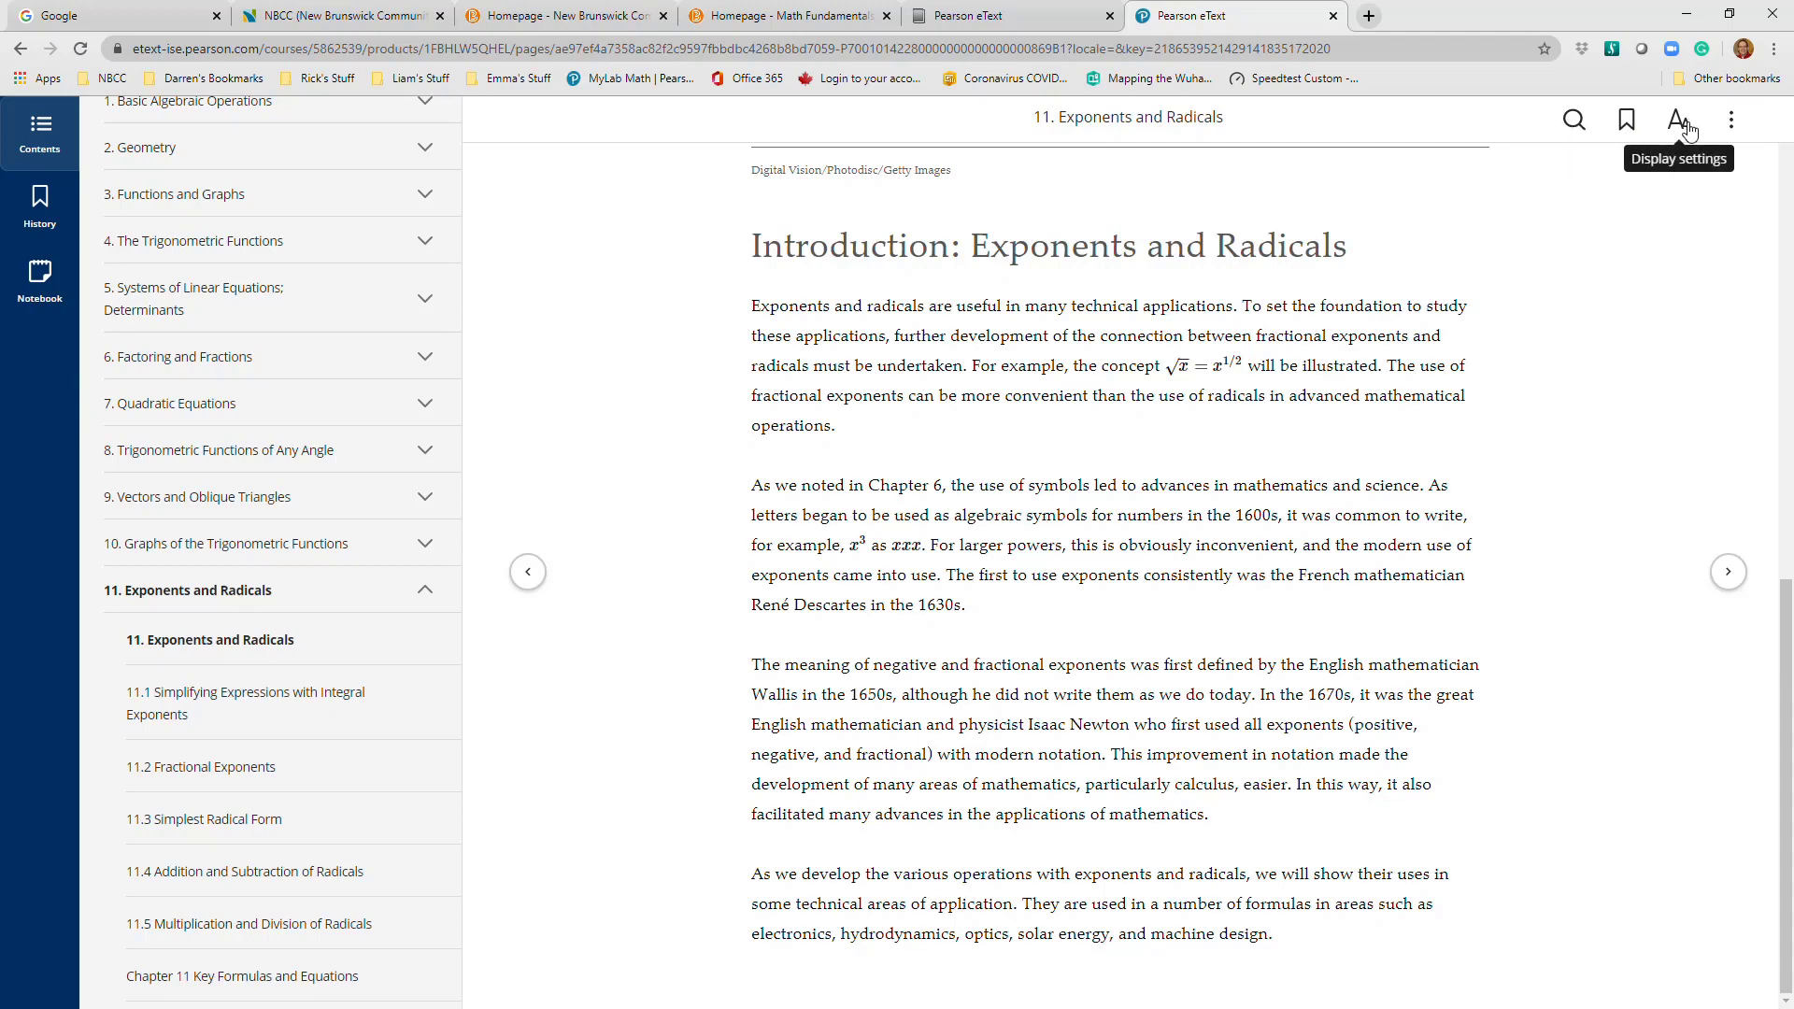
View the eText's Notebook and History, return to its Contents and close the eText
click(43, 276)
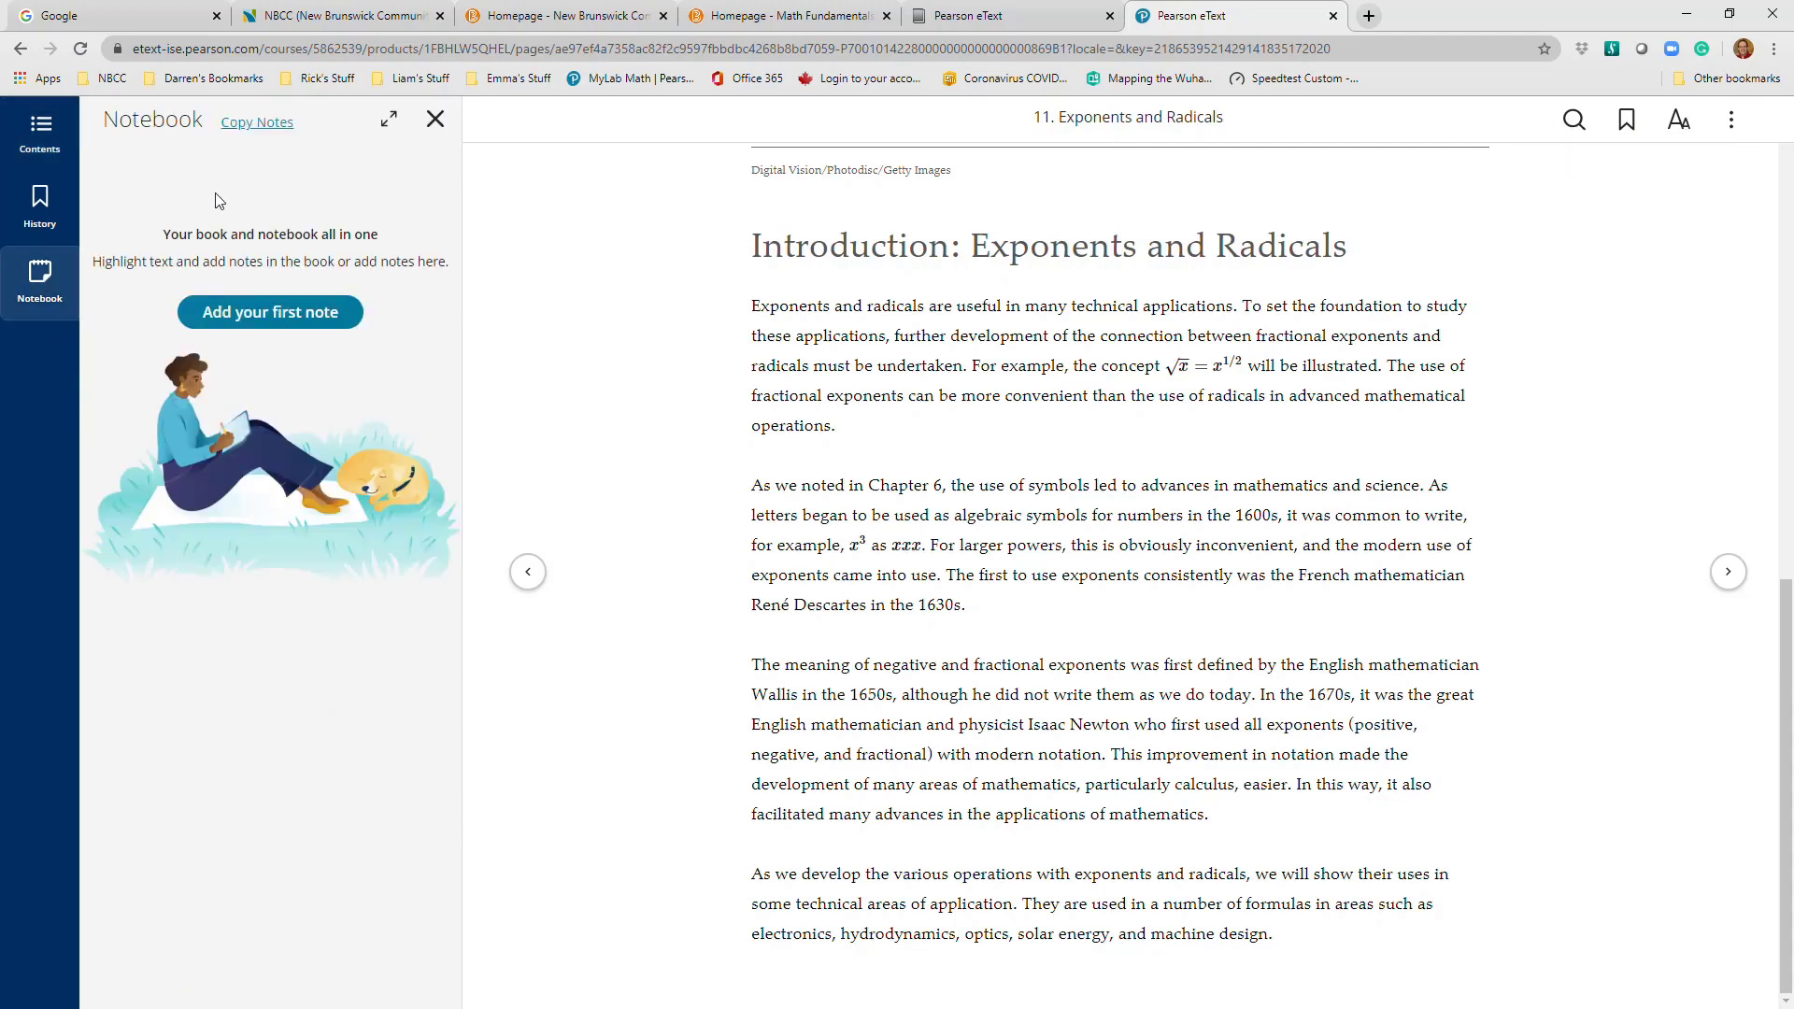
click(41, 217)
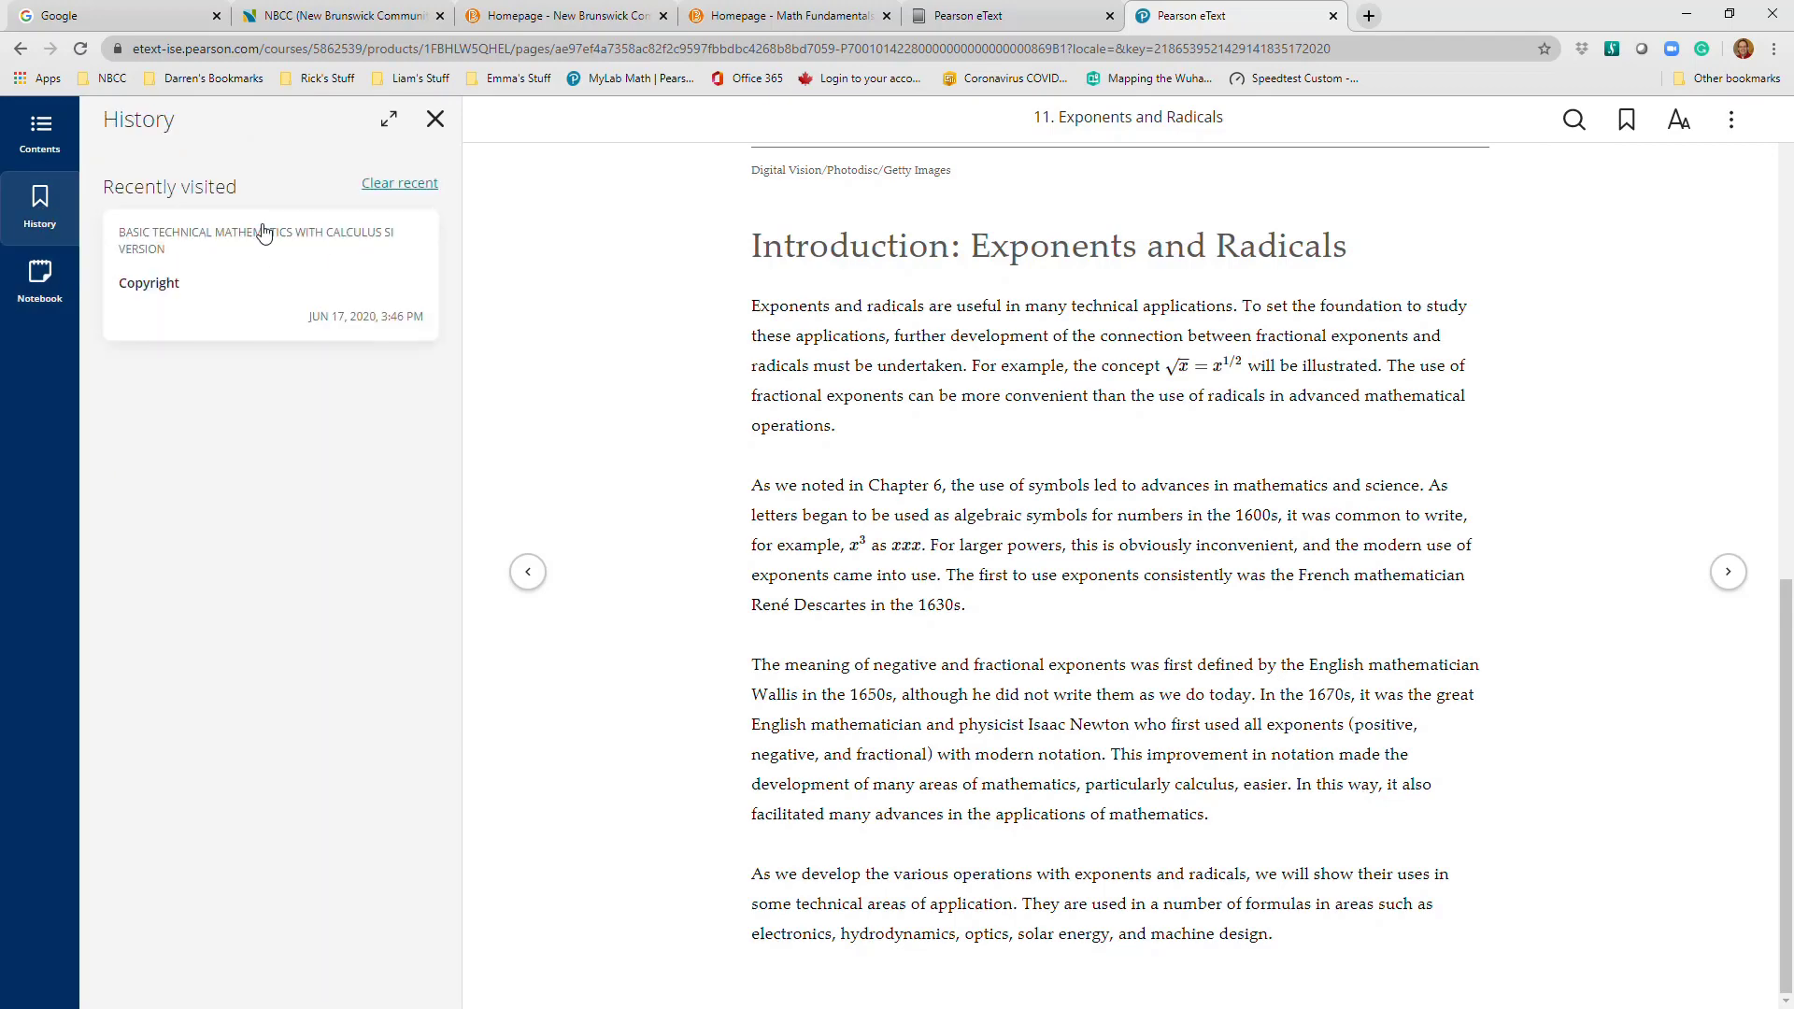
click(54, 141)
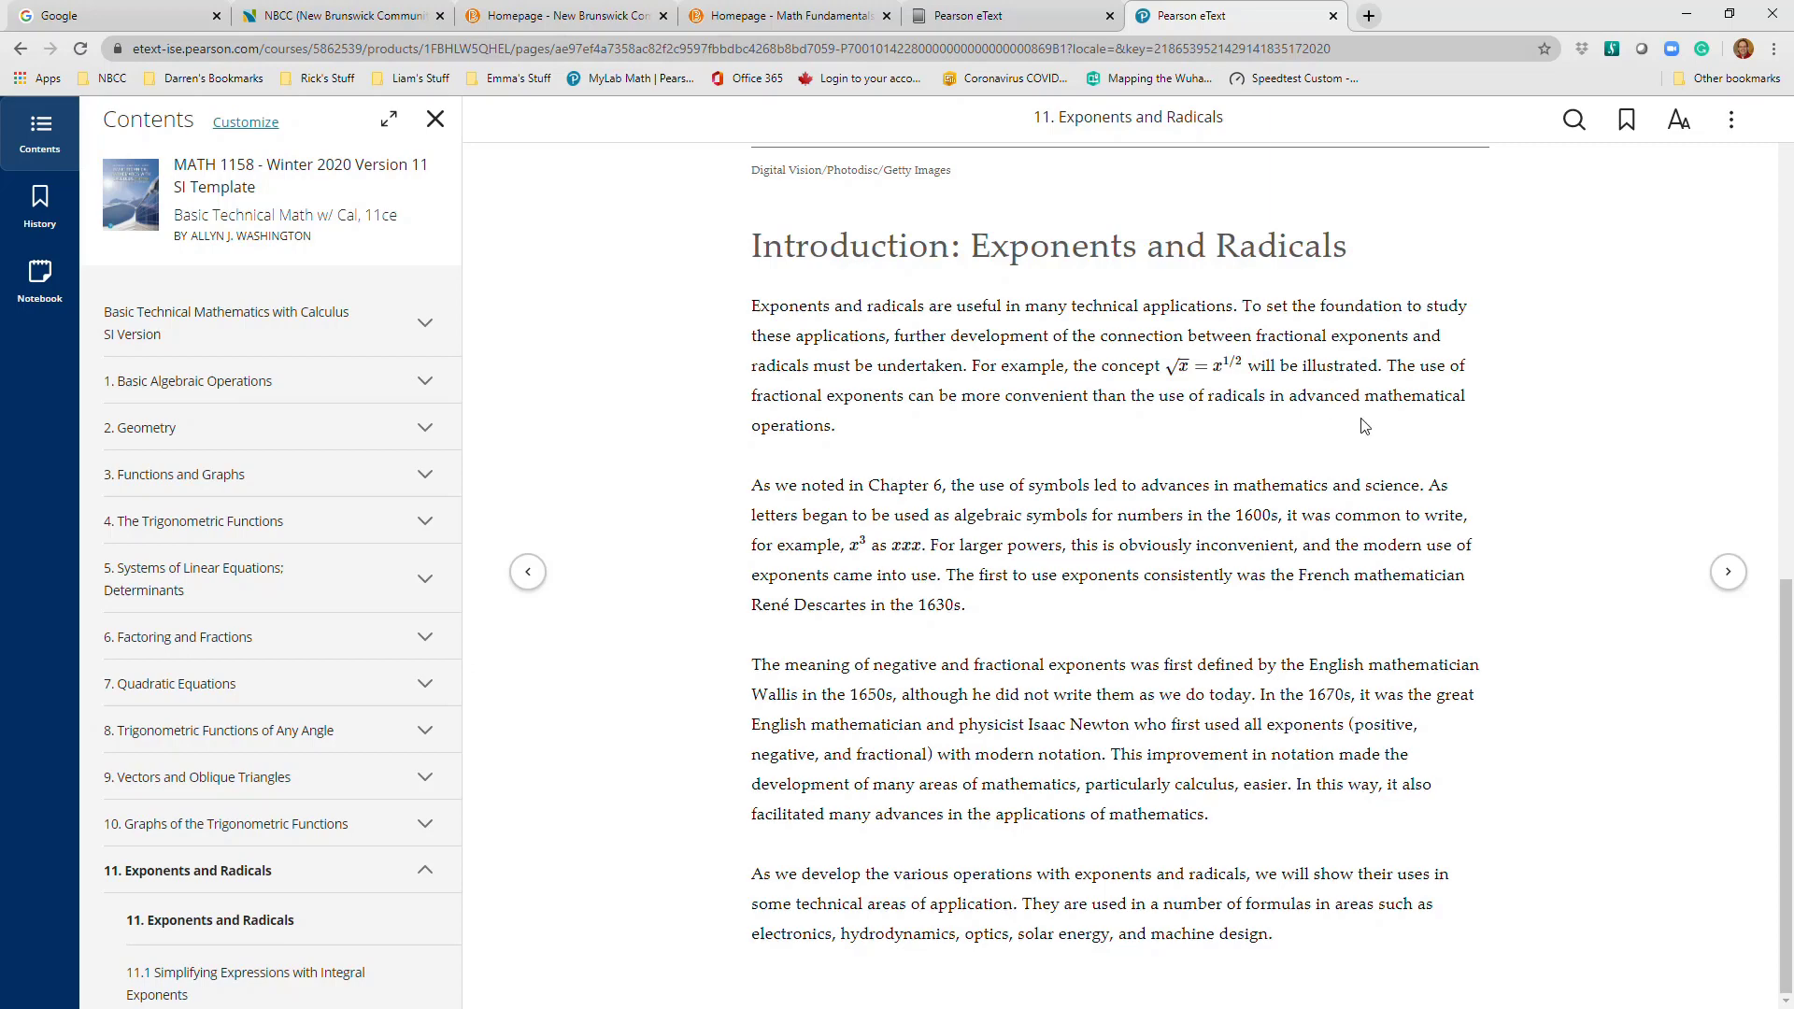
click(1333, 16)
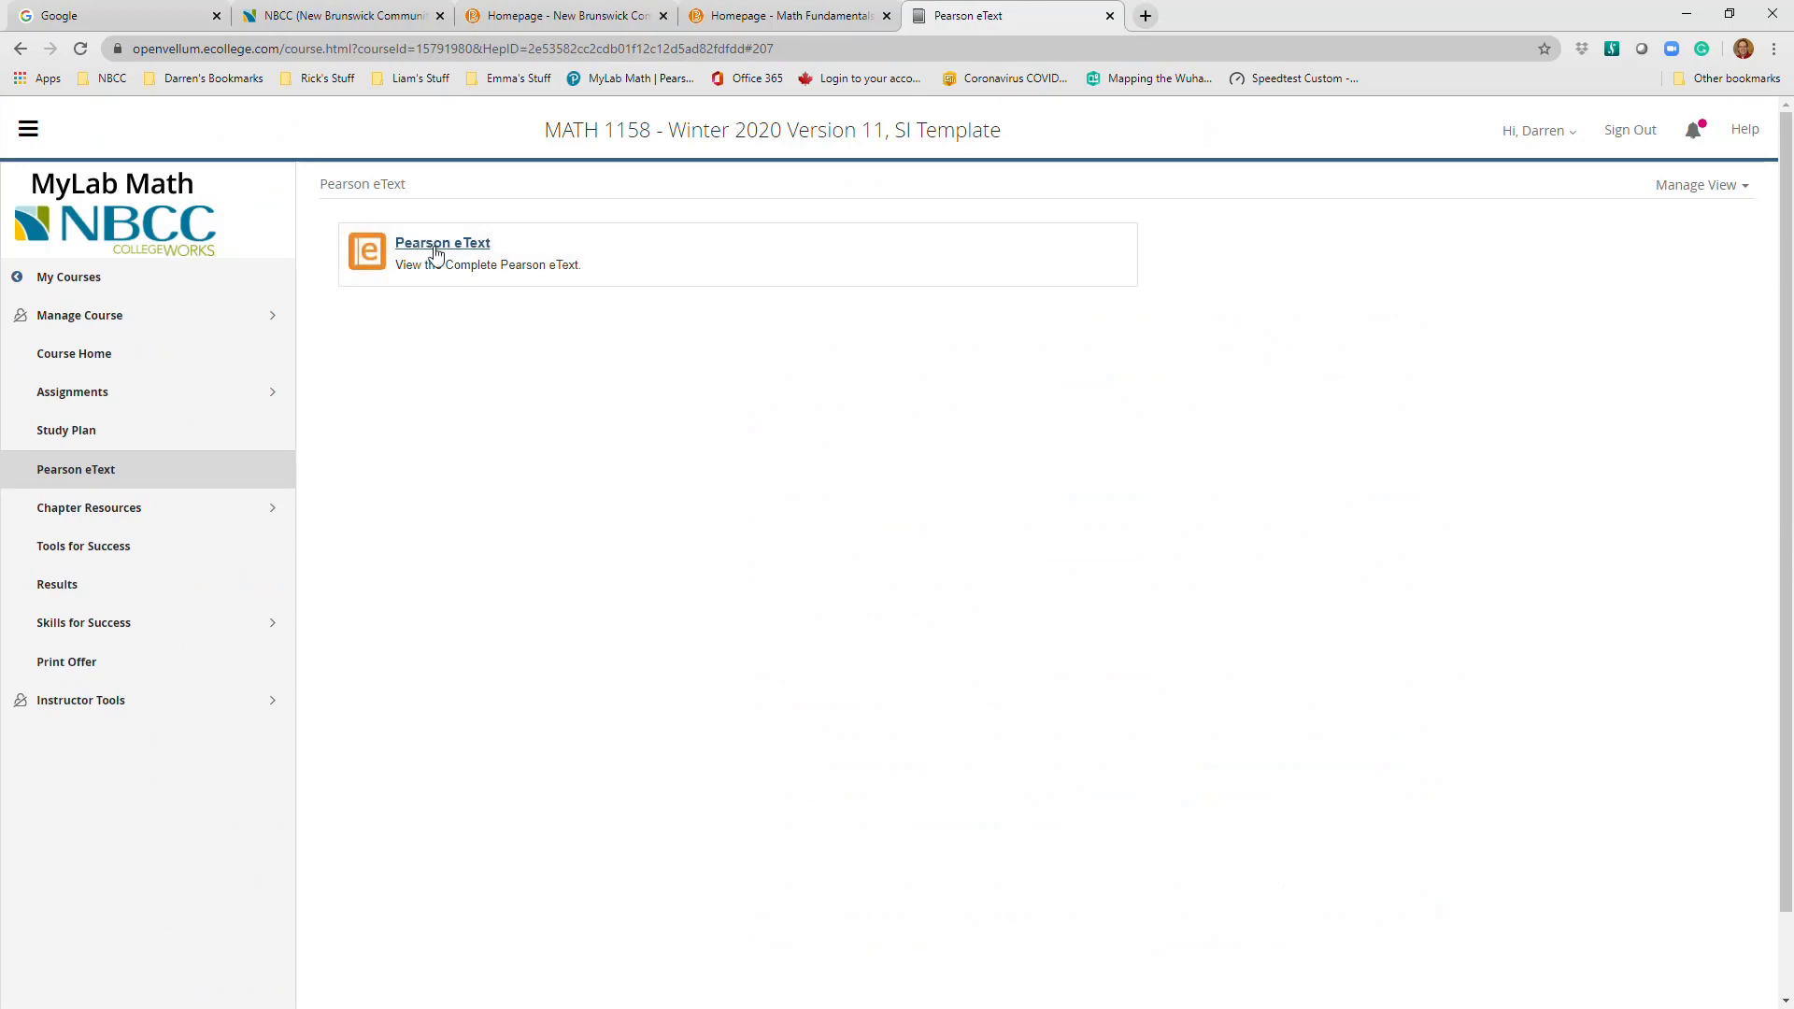
Check the Chapter Resources, go back to the Course Home and look over its Gradebook, Assignments and Enrich your course sections
click(120, 475)
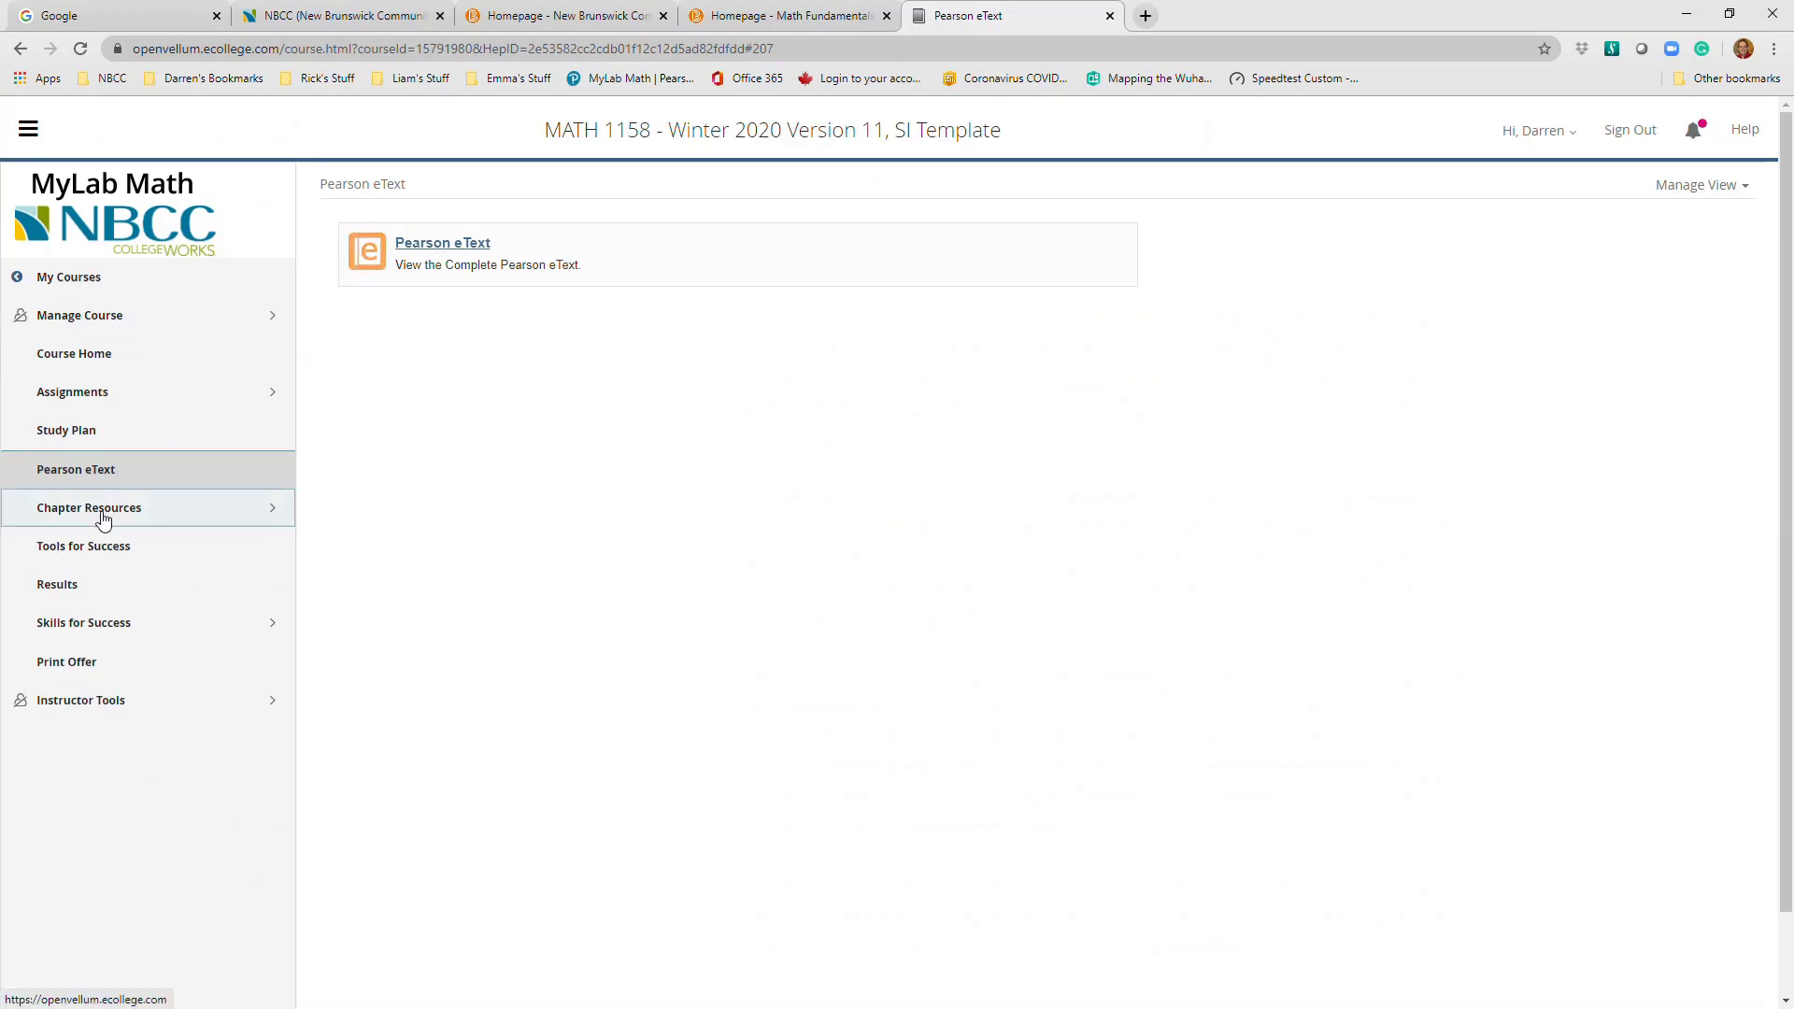
click(108, 509)
key(alt+Left)
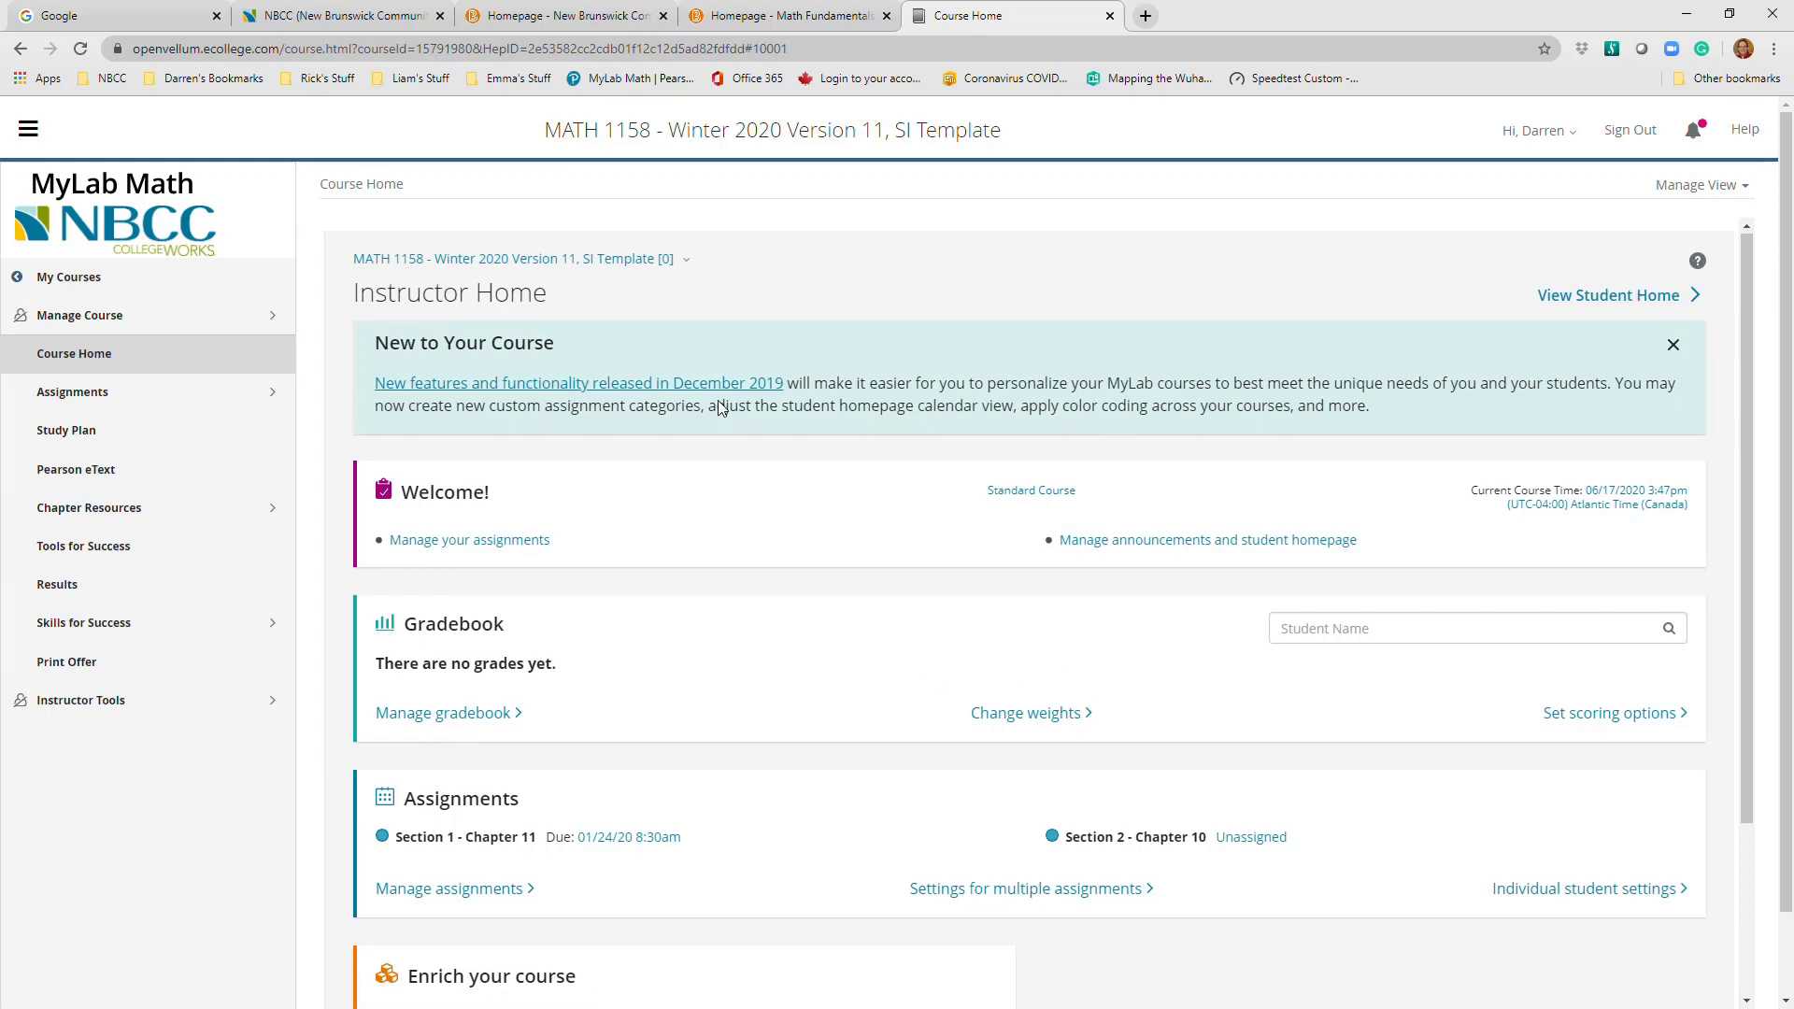
scroll(881, 460, down, 3)
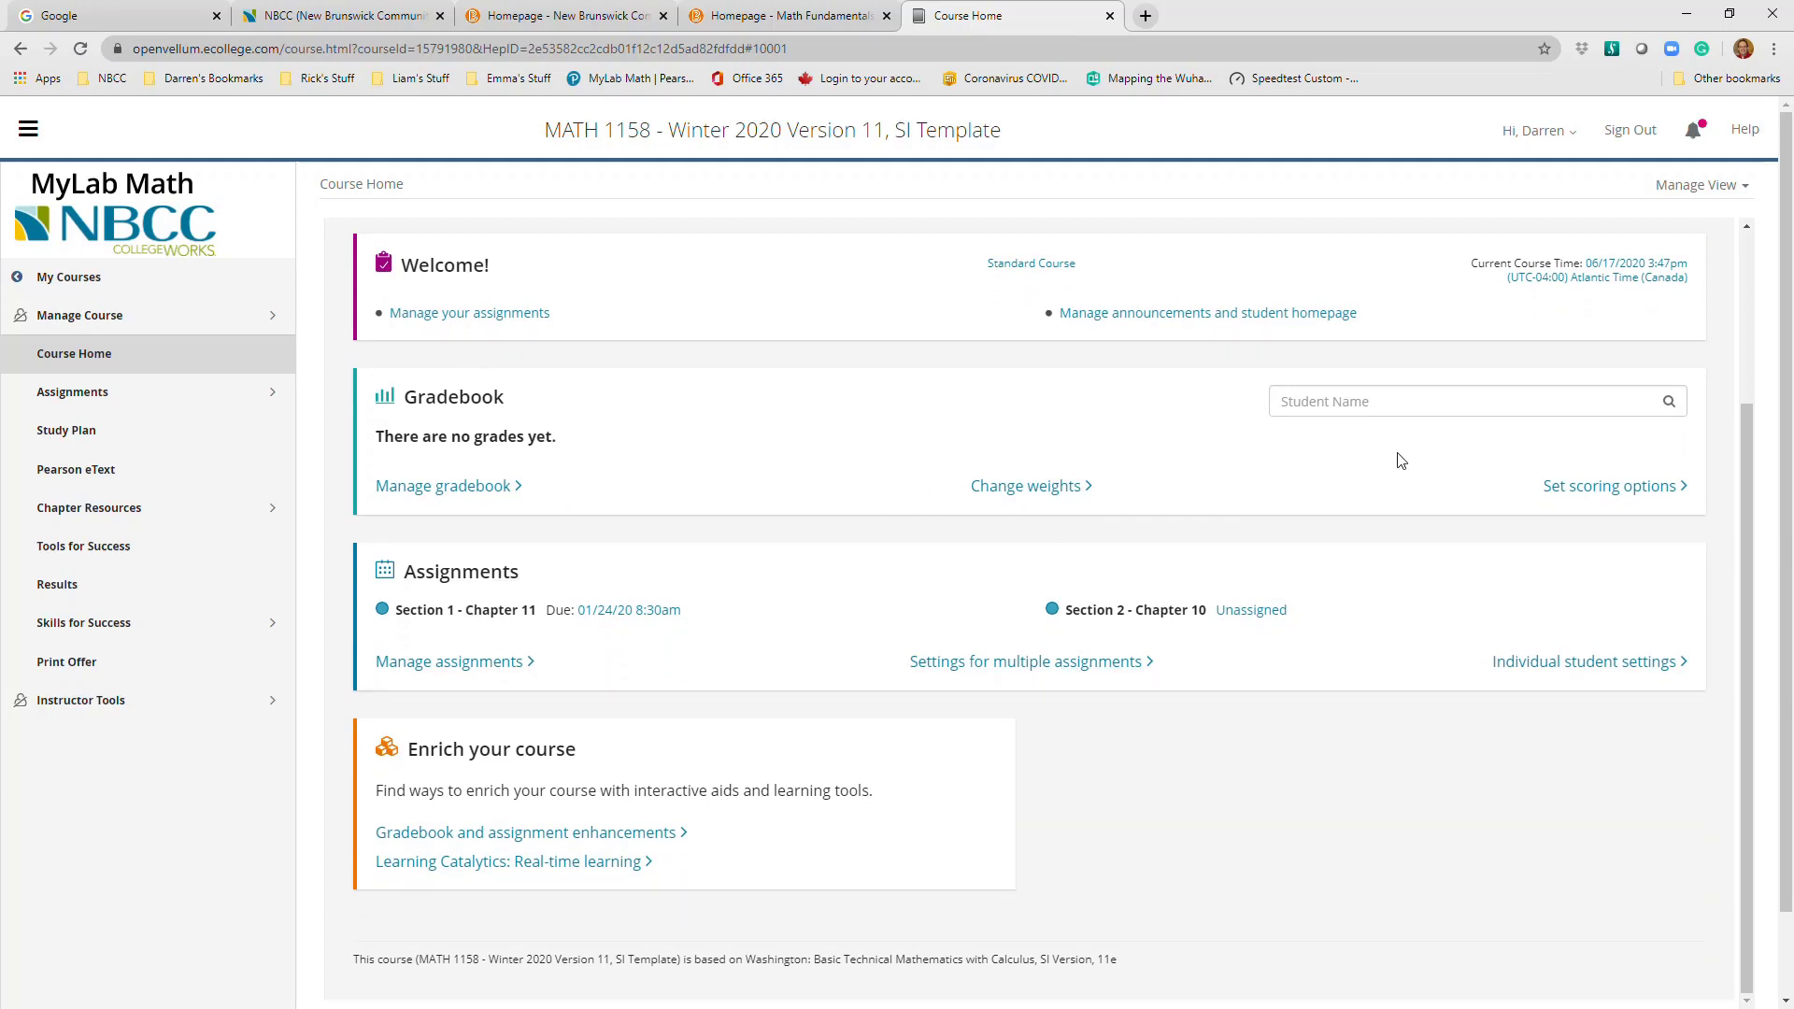
scroll(1406, 460, up, 2)
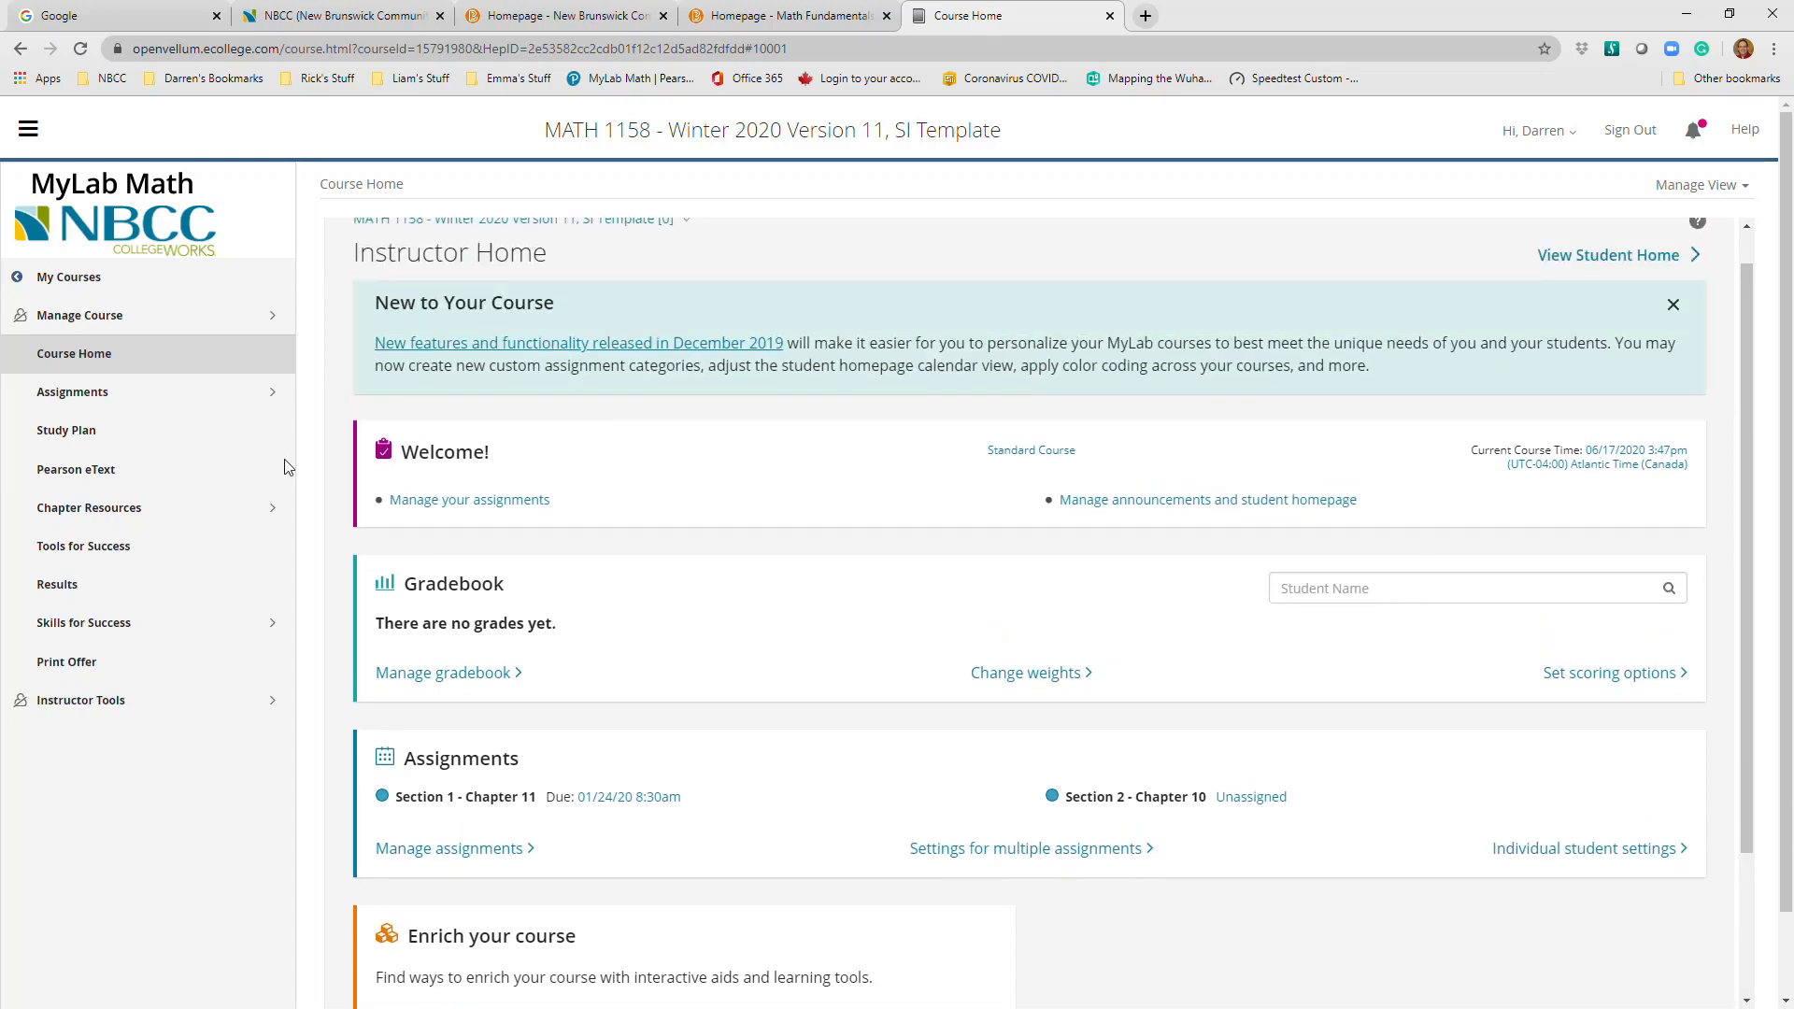
Return to My Courses and show the details of the MATH 1158 - Winter 2020 Version 11, SI Template course
click(63, 278)
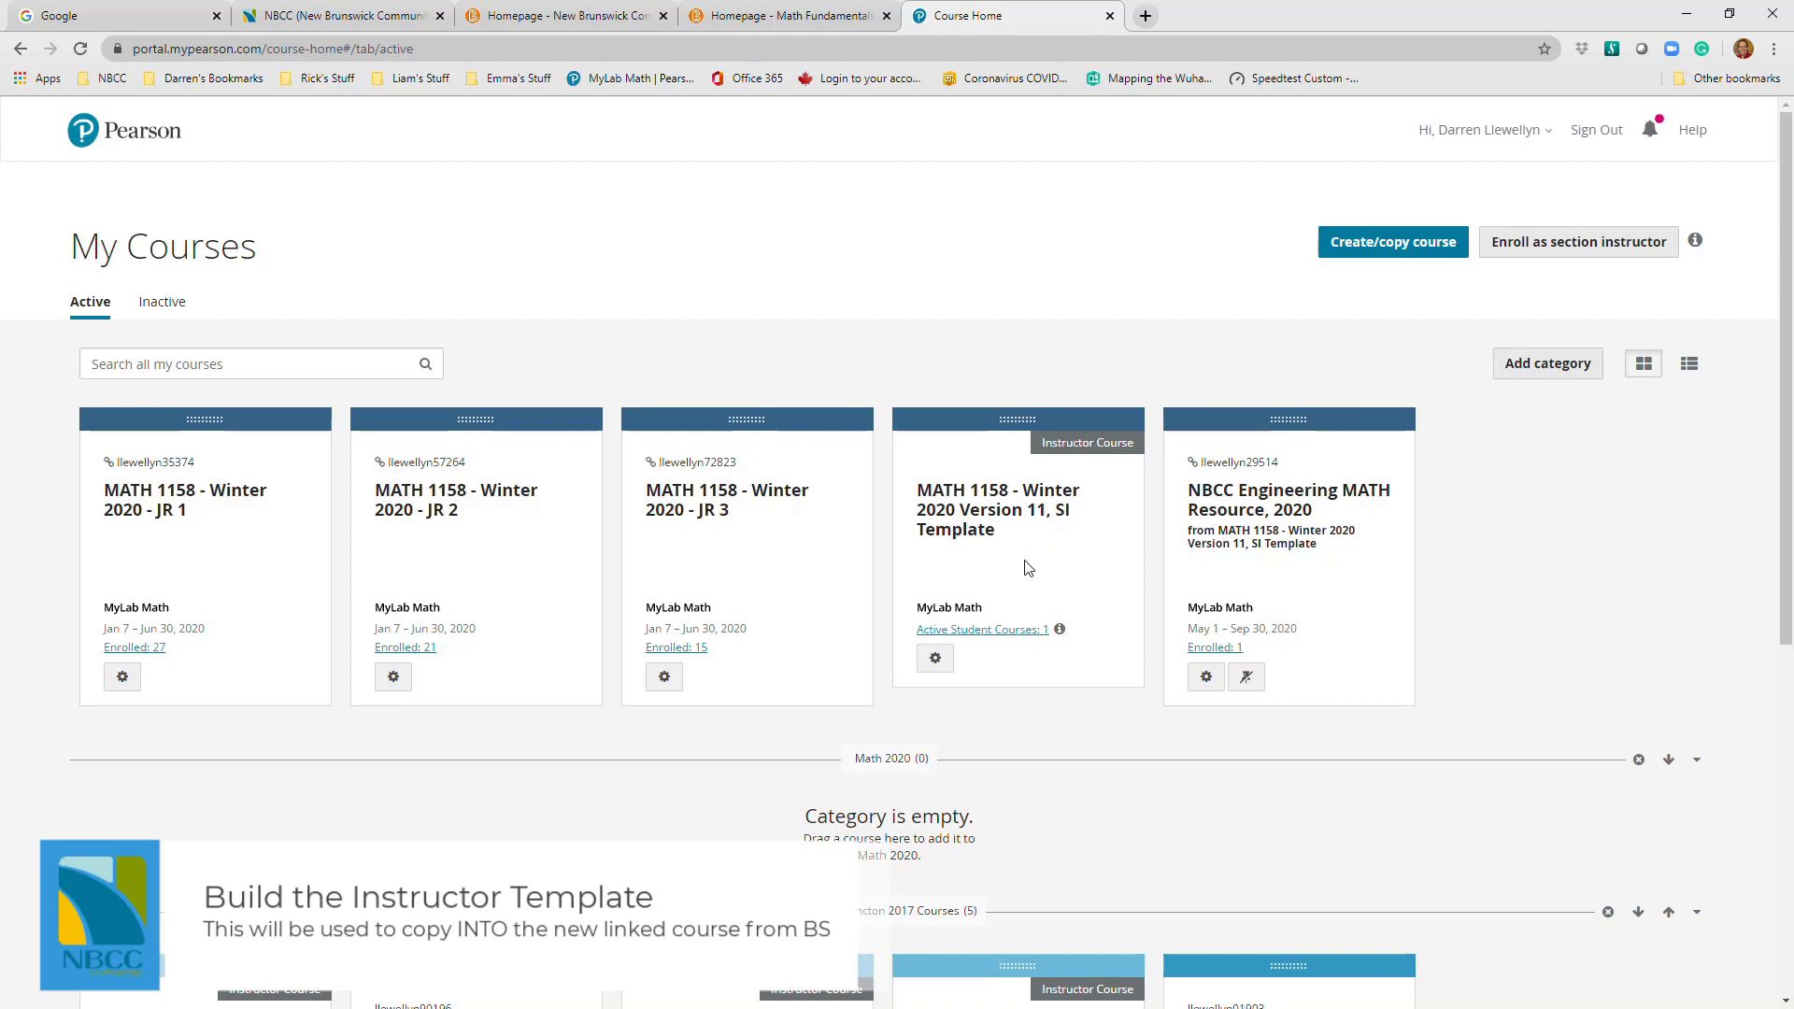
click(934, 657)
click(931, 669)
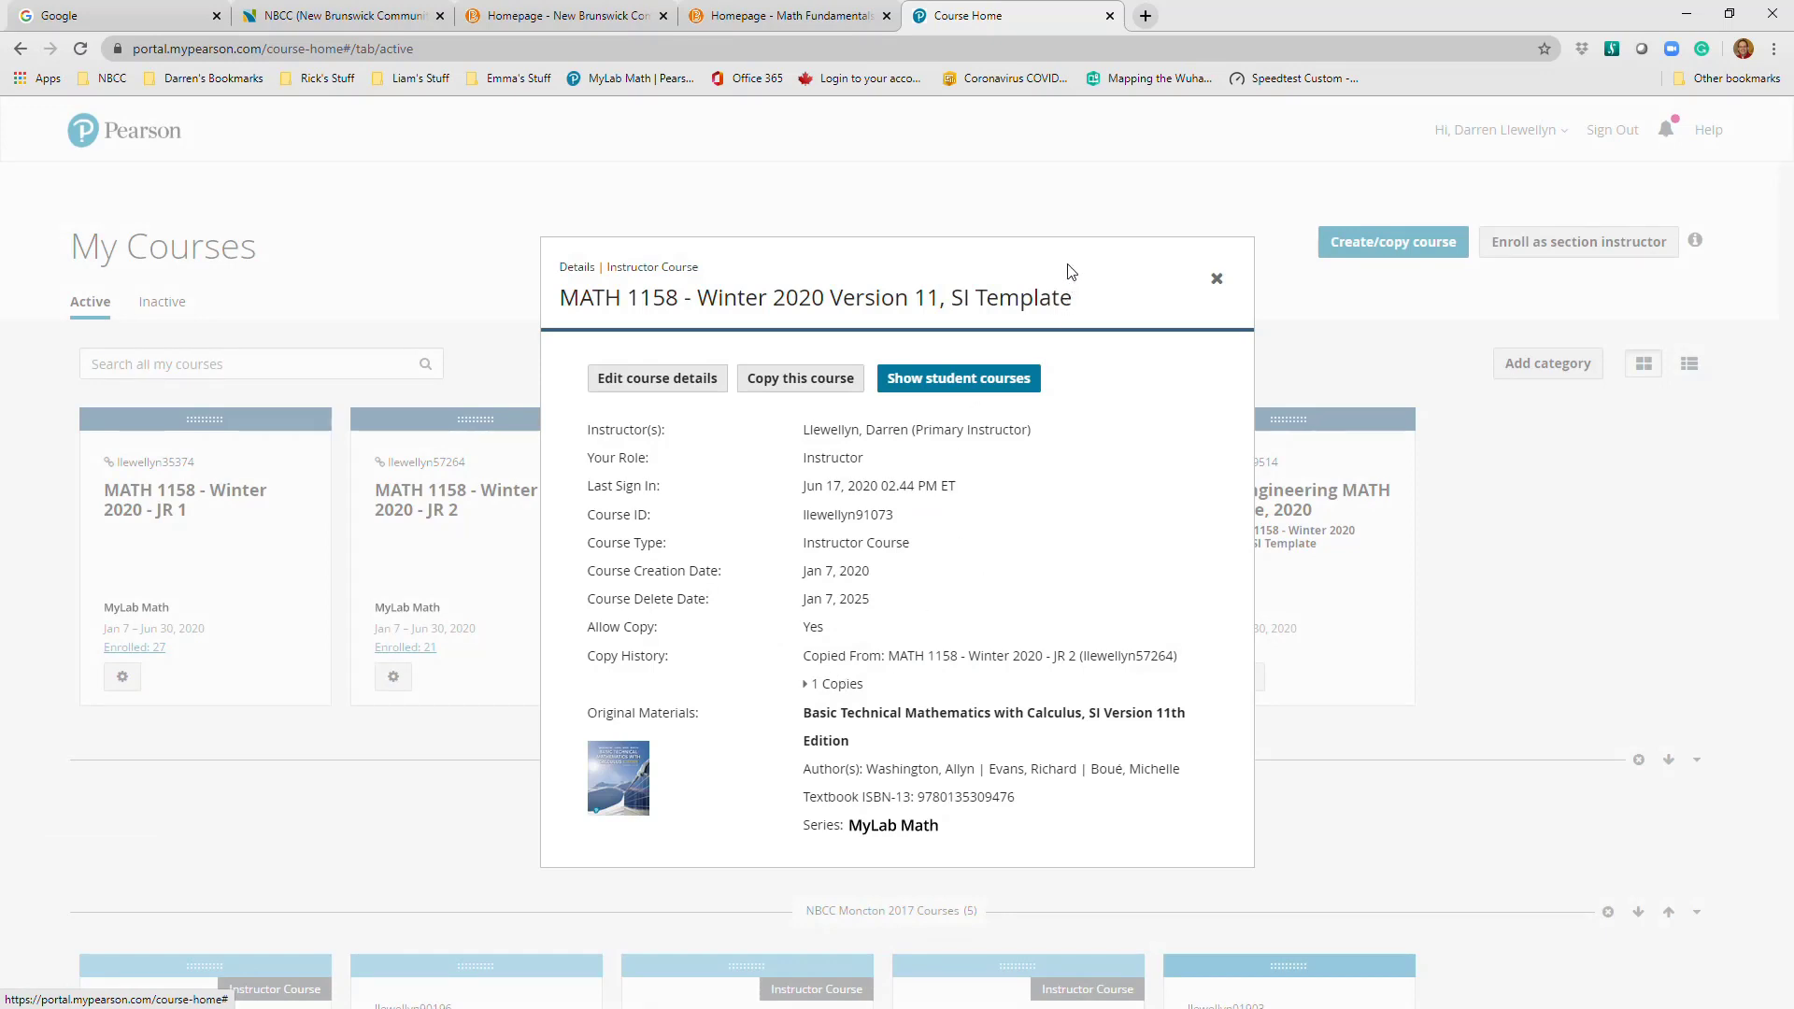
triple_click(1286, 273)
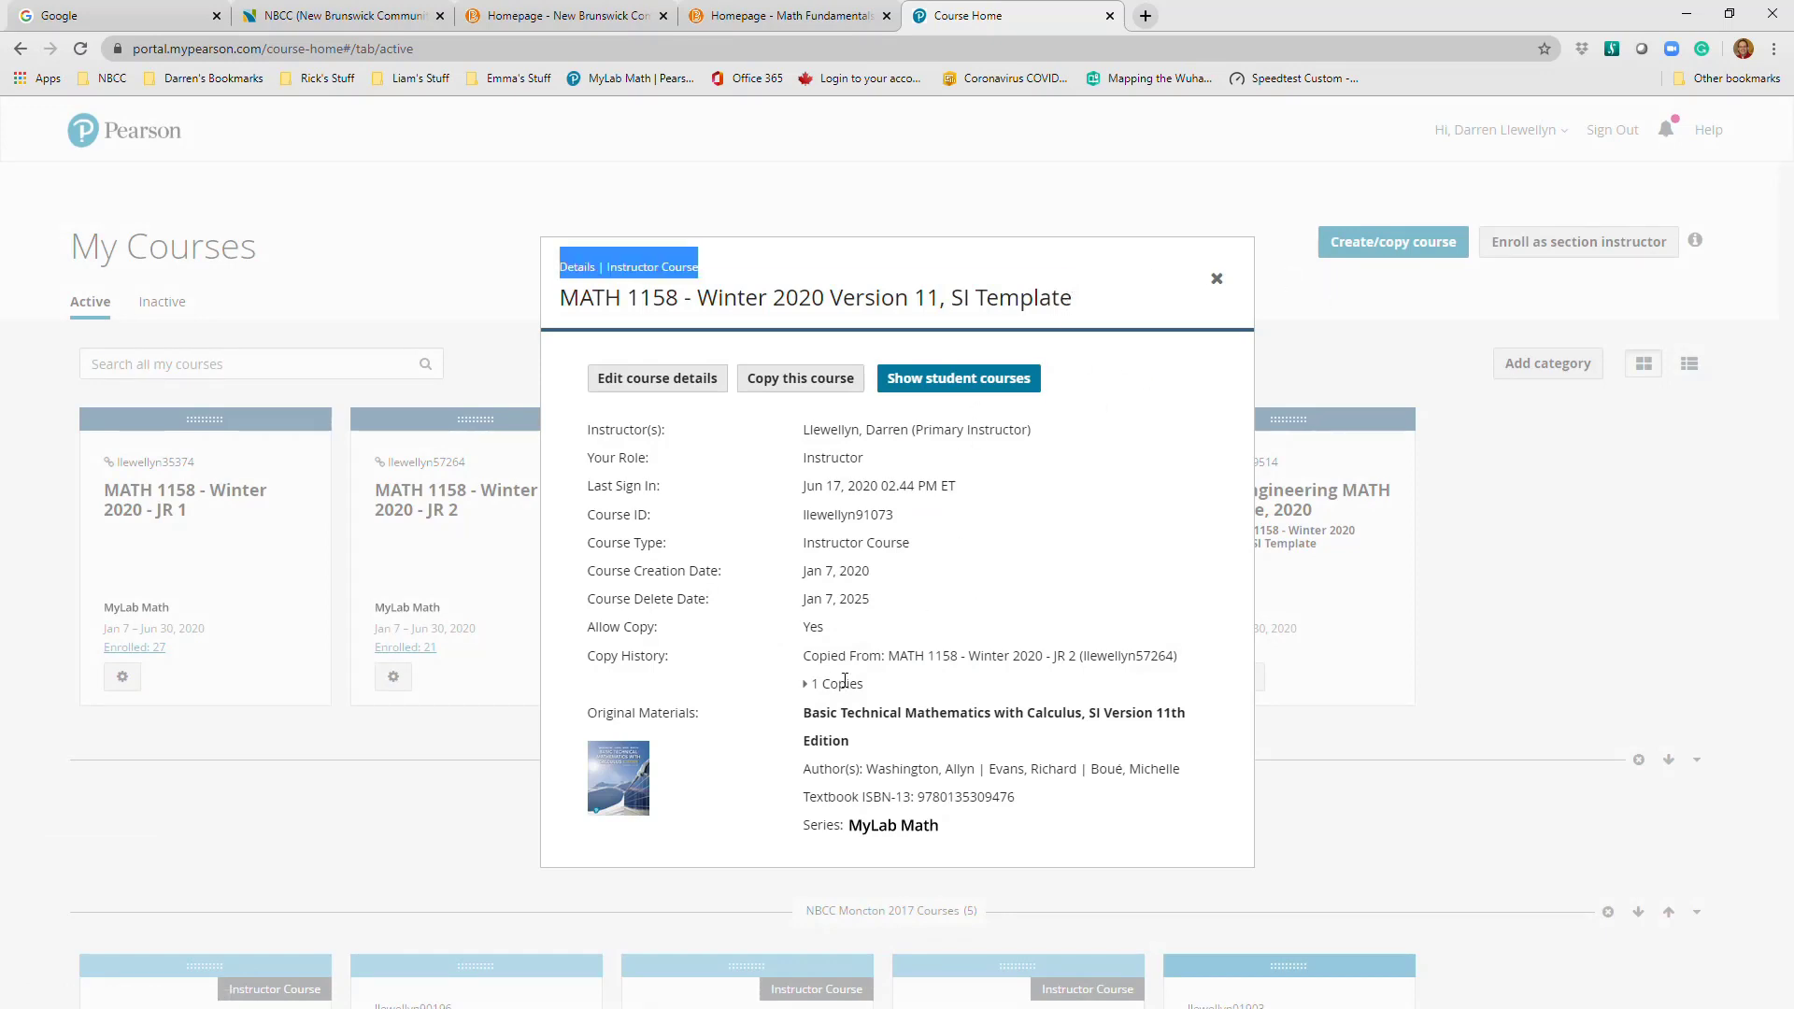
Expand the template's list of copies in the Copy History, highlight the digits of the copy's course ID and close the details
click(810, 686)
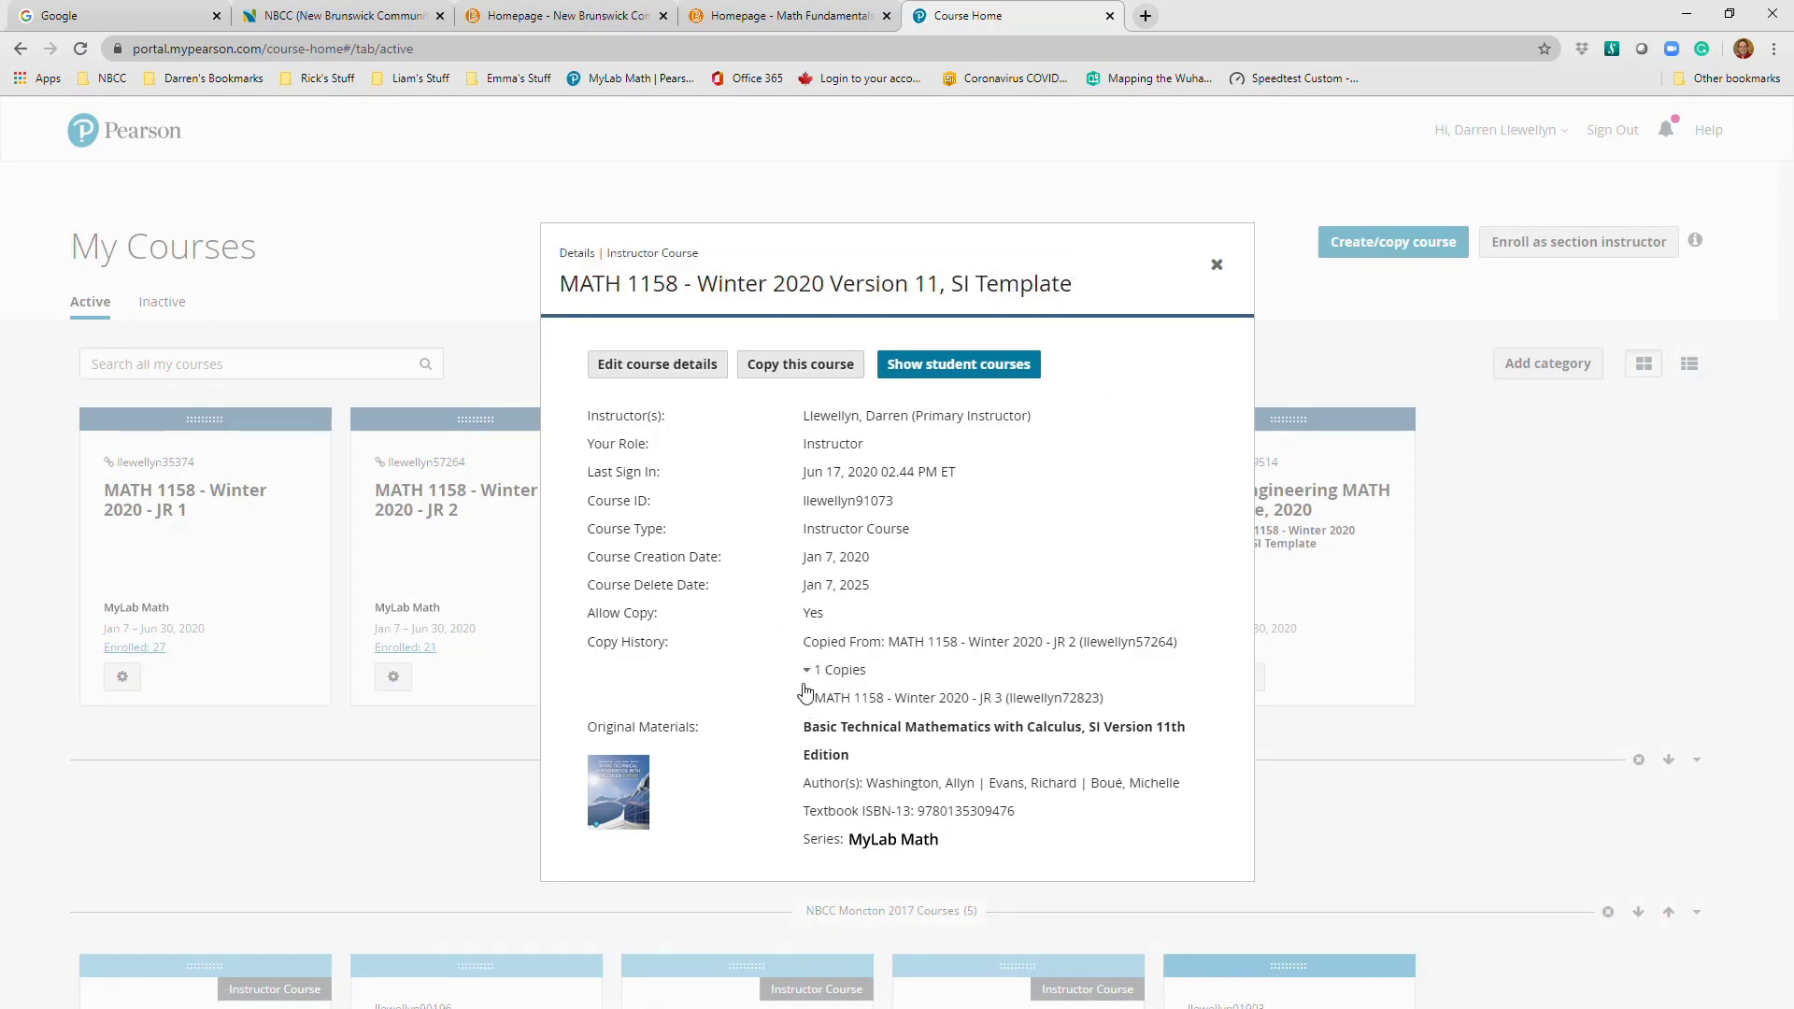
drag(1098, 697, 1064, 699)
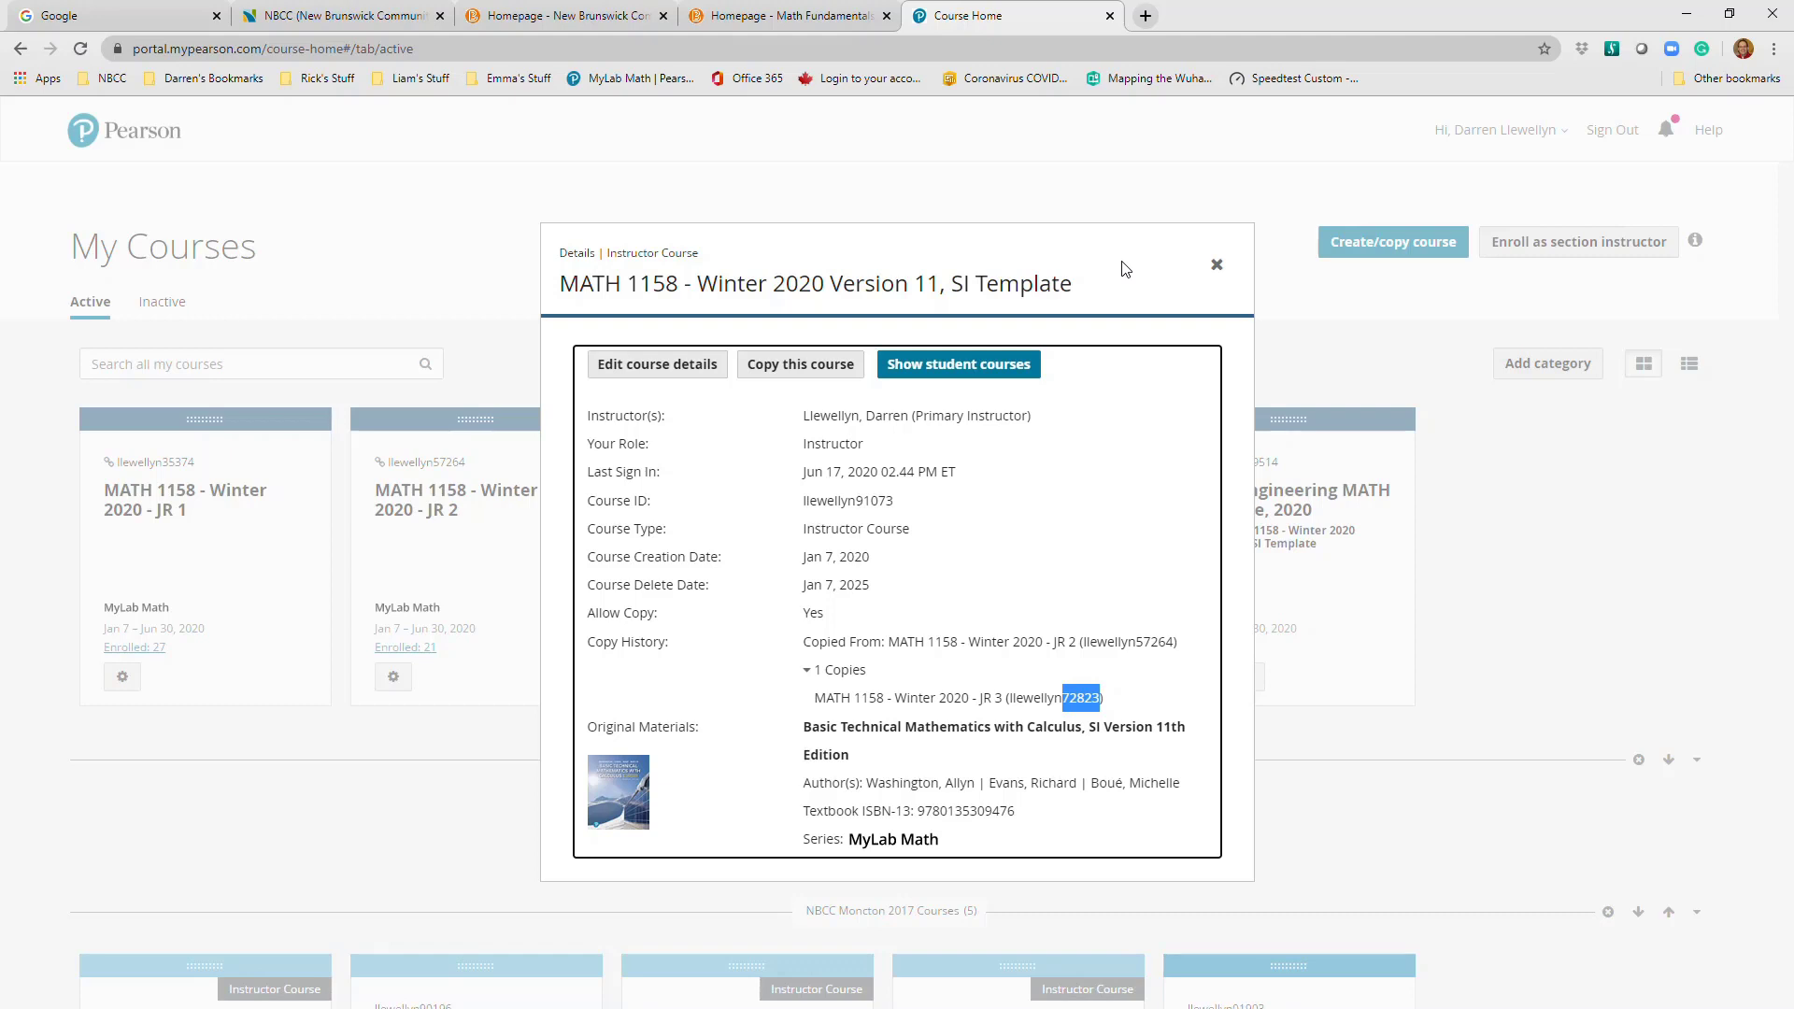
click(1217, 266)
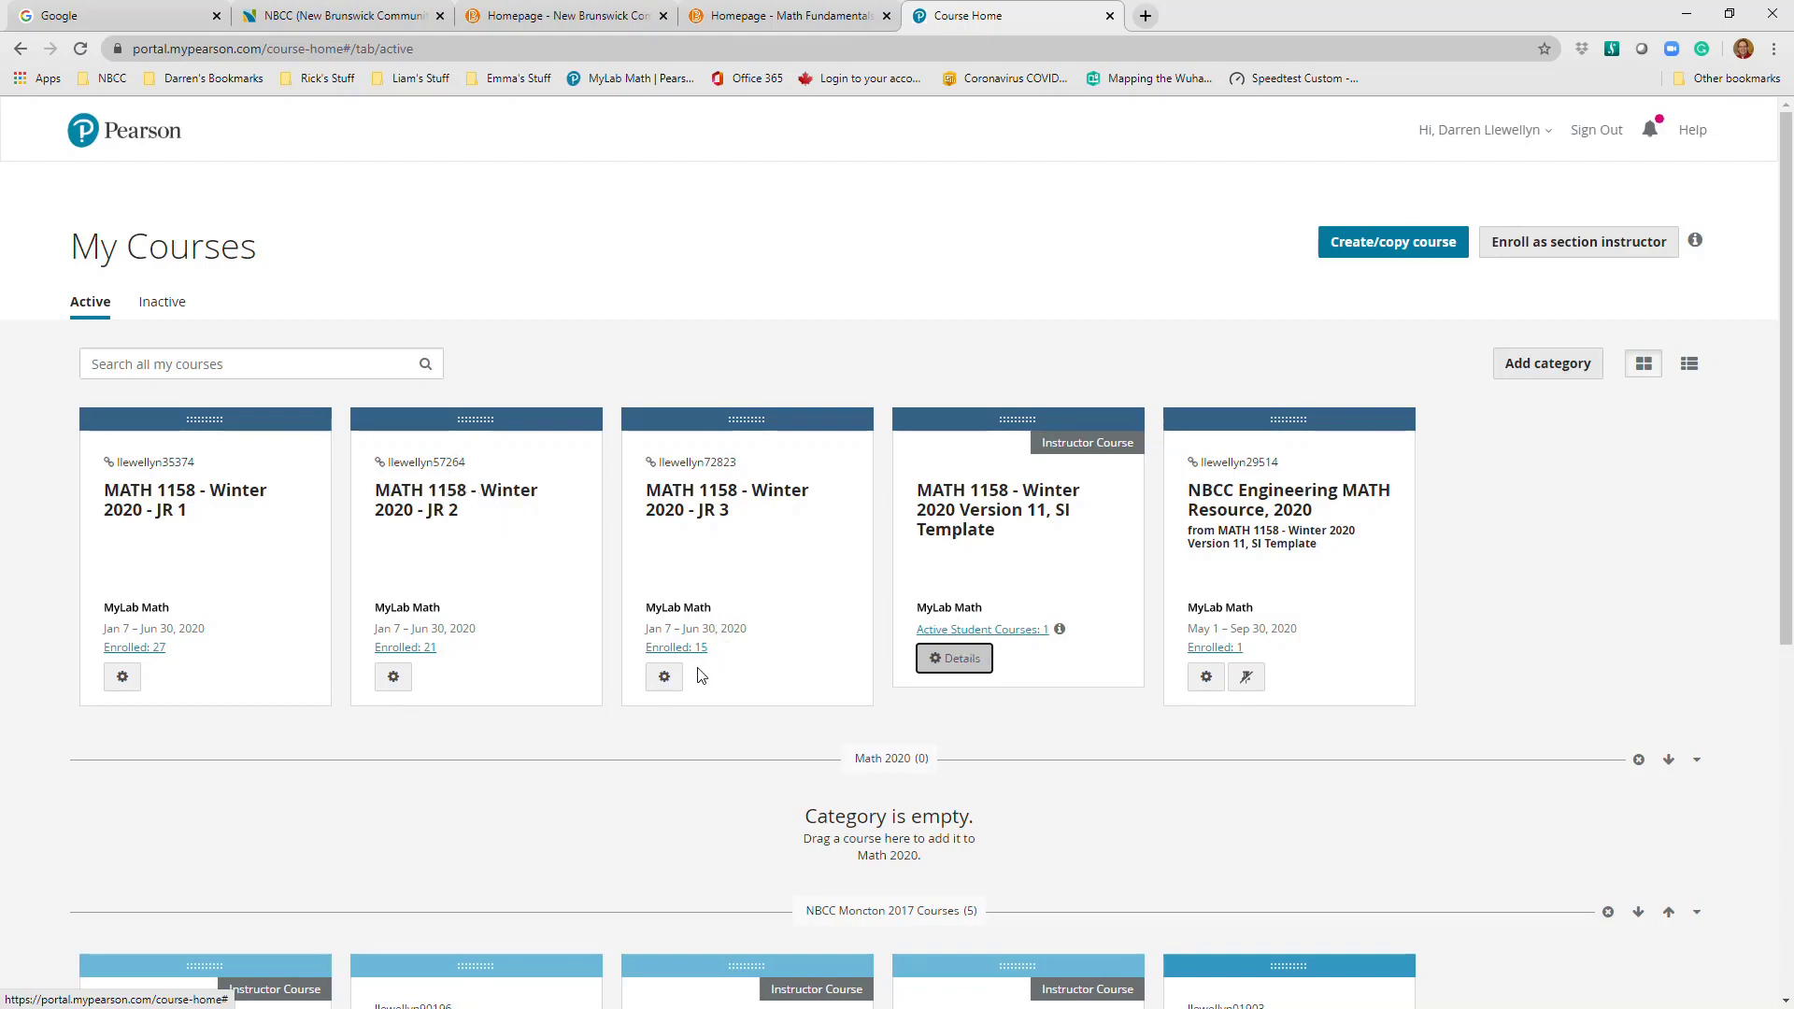
View the enrolled student roster for MATH 1158 - Winter 2020 - JR 2, look through its entries and close it
click(410, 650)
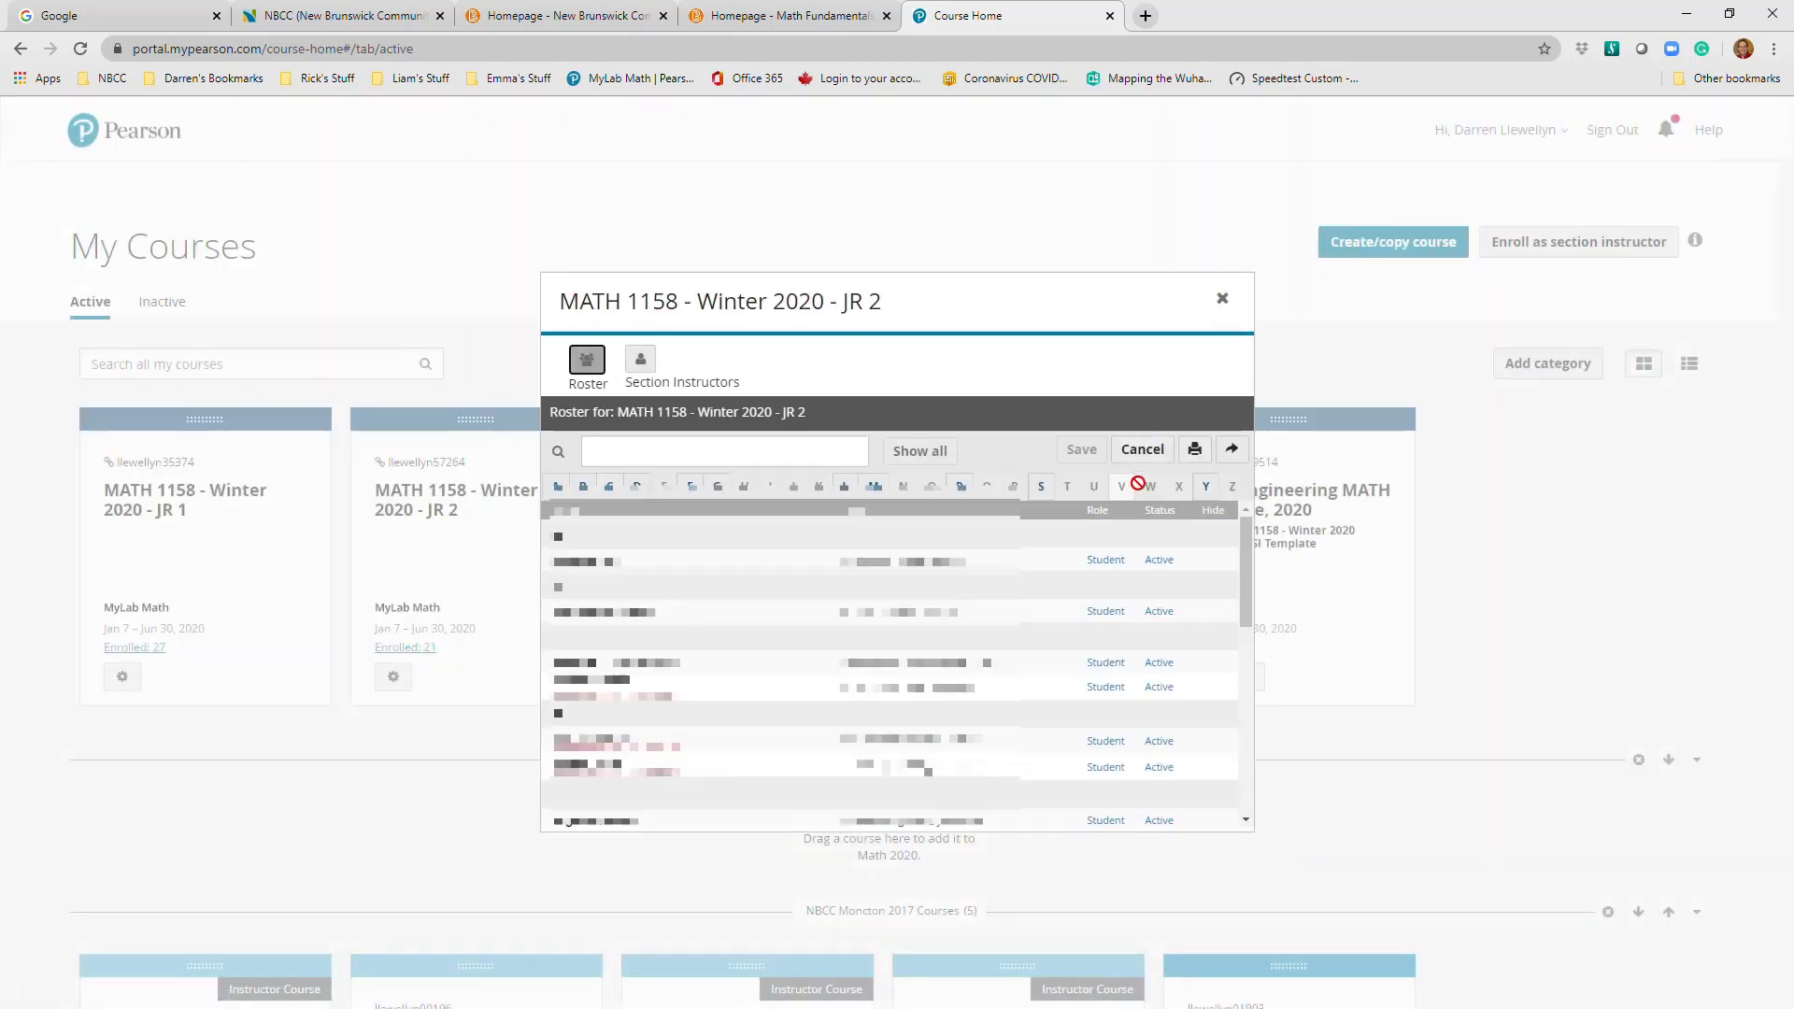
drag(1248, 531, 1222, 560)
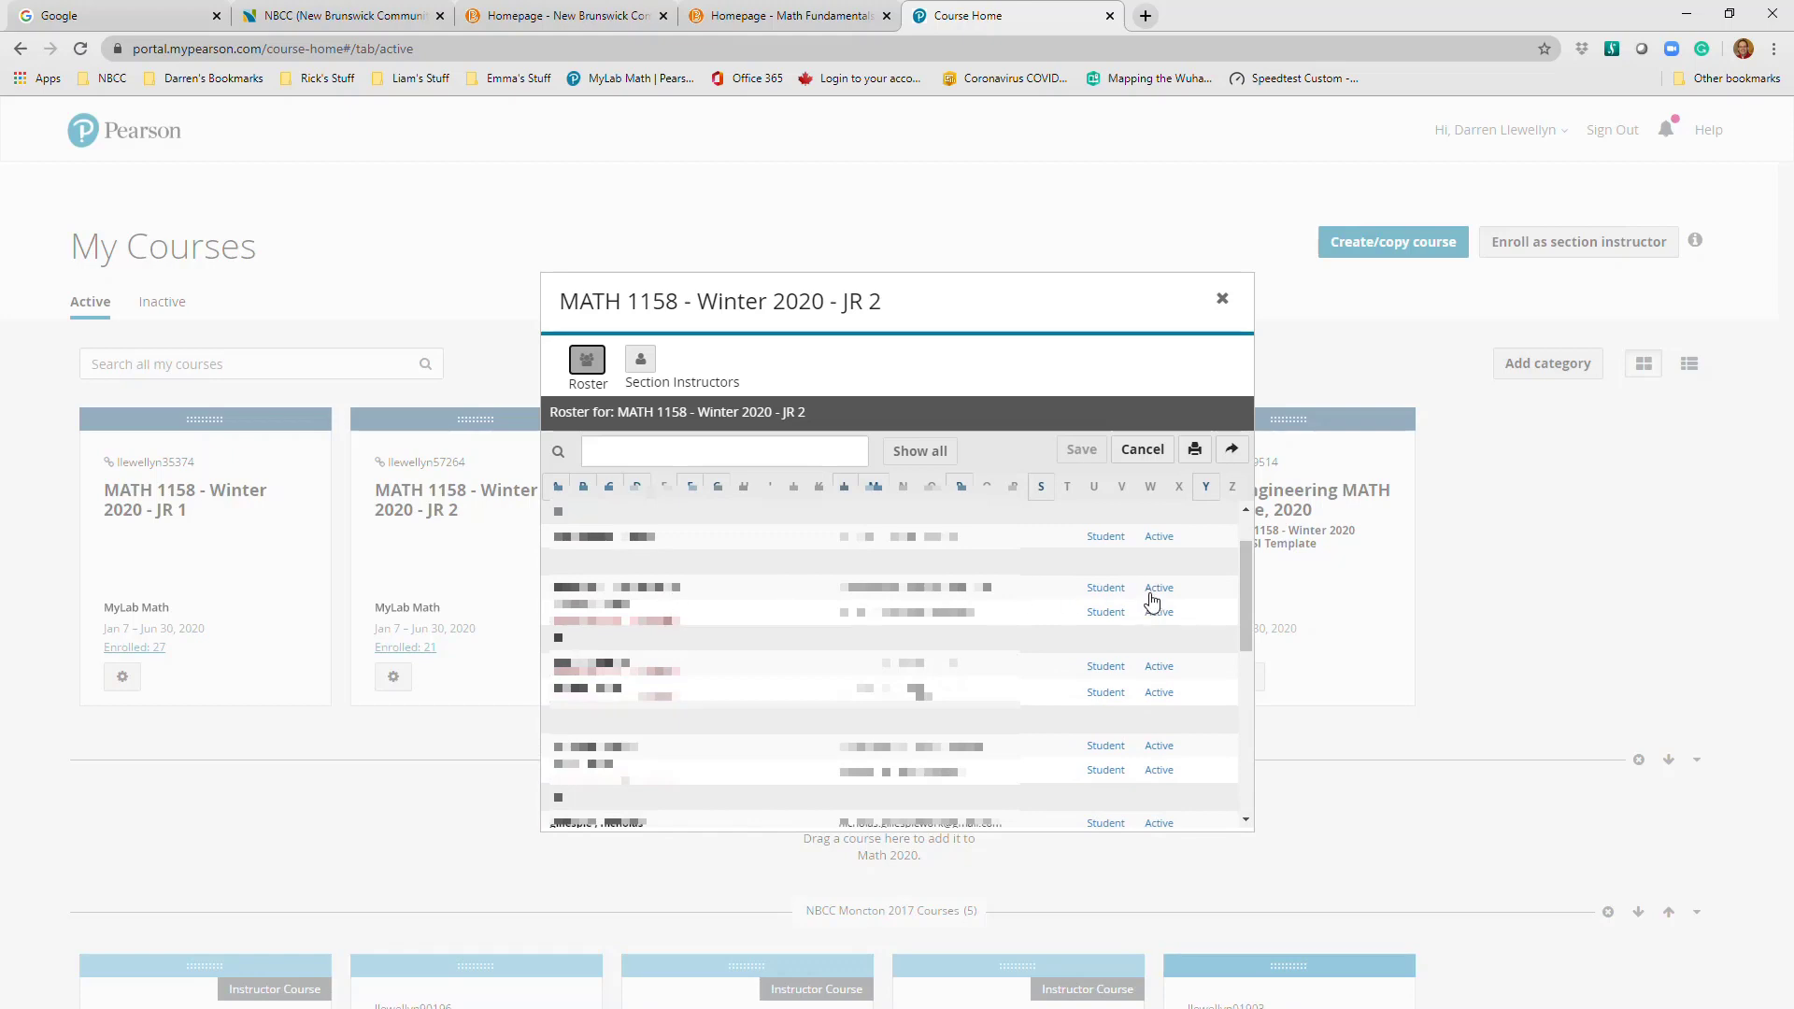
scroll(1152, 602, up, 2)
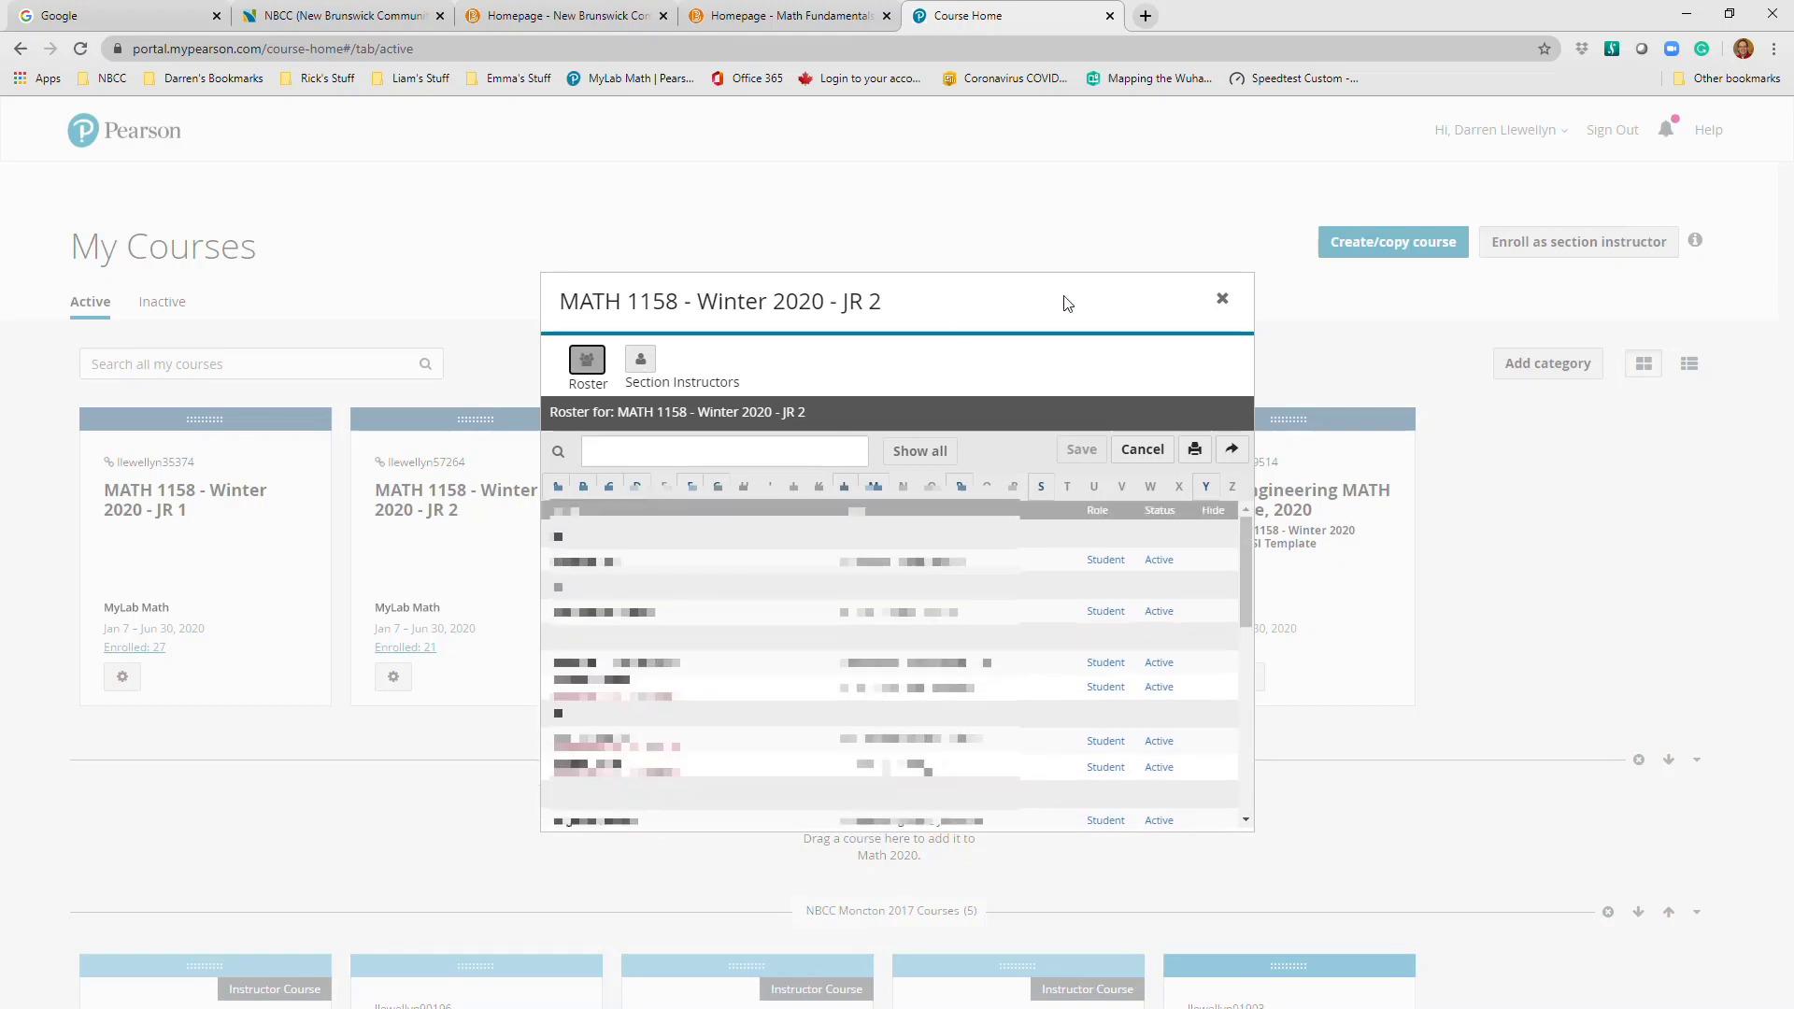
click(1222, 304)
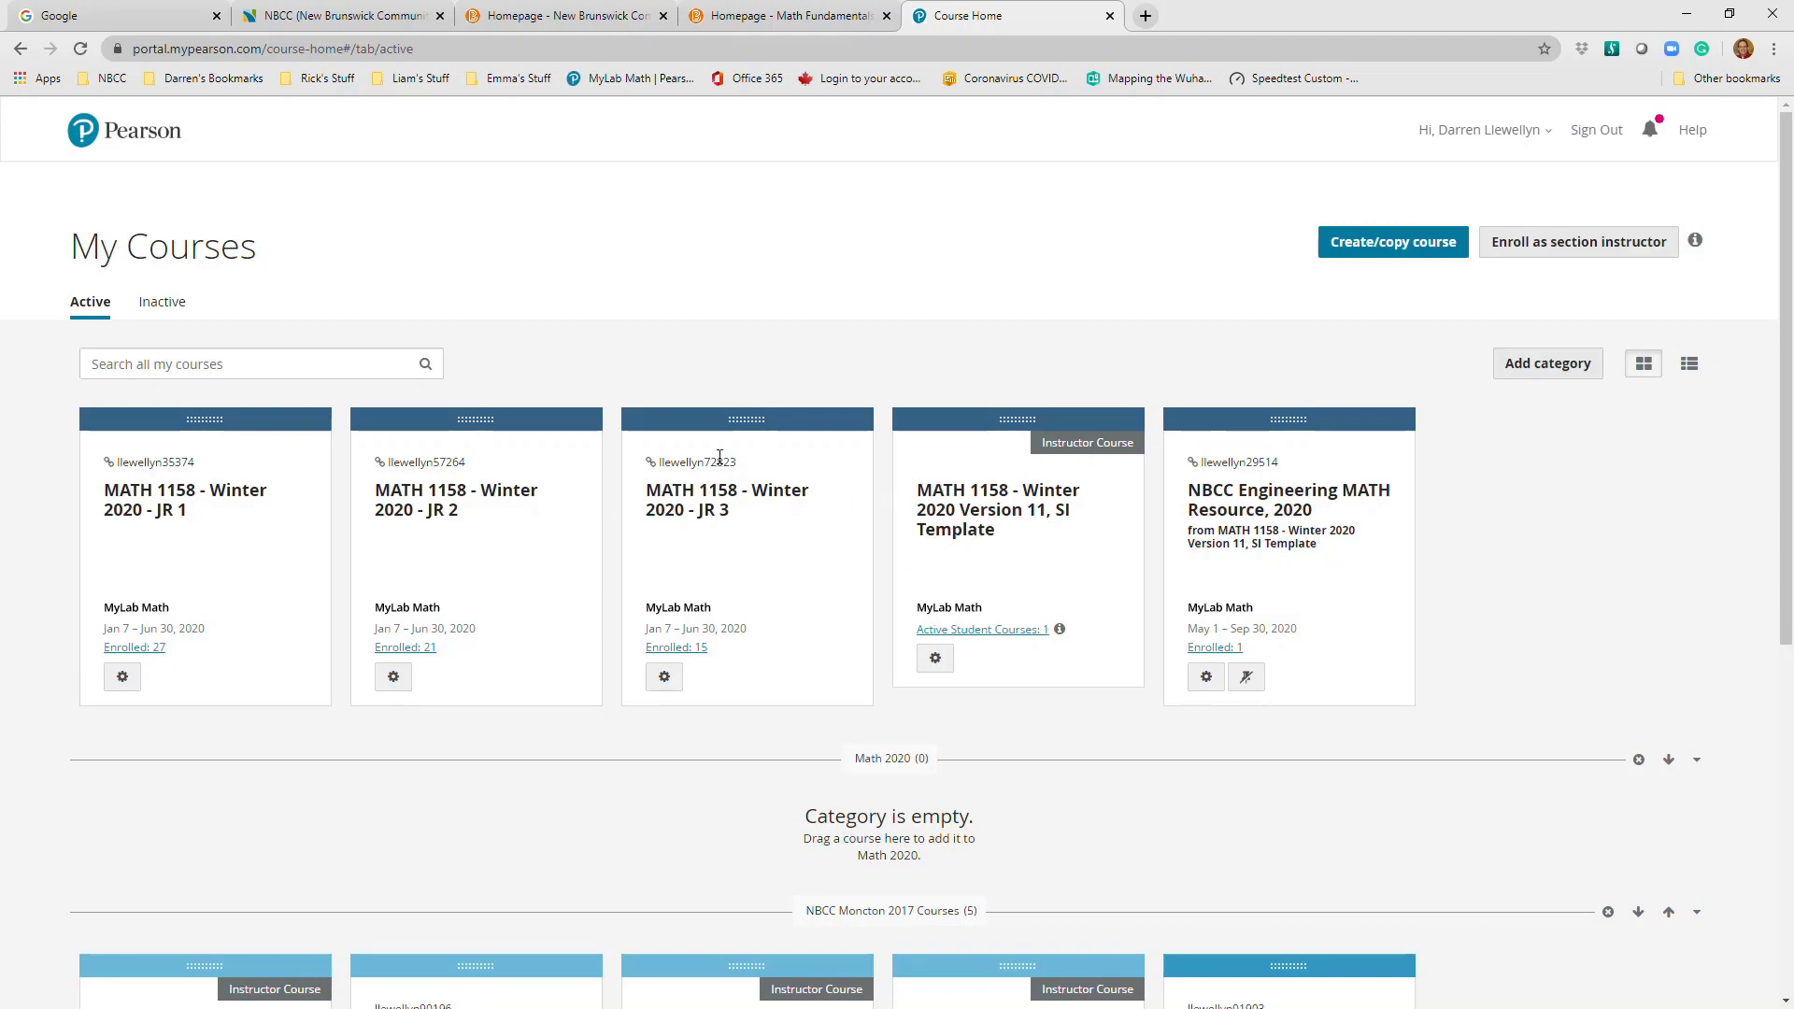
Switch to Brightspace, open the JR 1 course Pre-Calculus and Statistics (1201-1131) and launch its Pearson MyLab and Mastering link
click(809, 21)
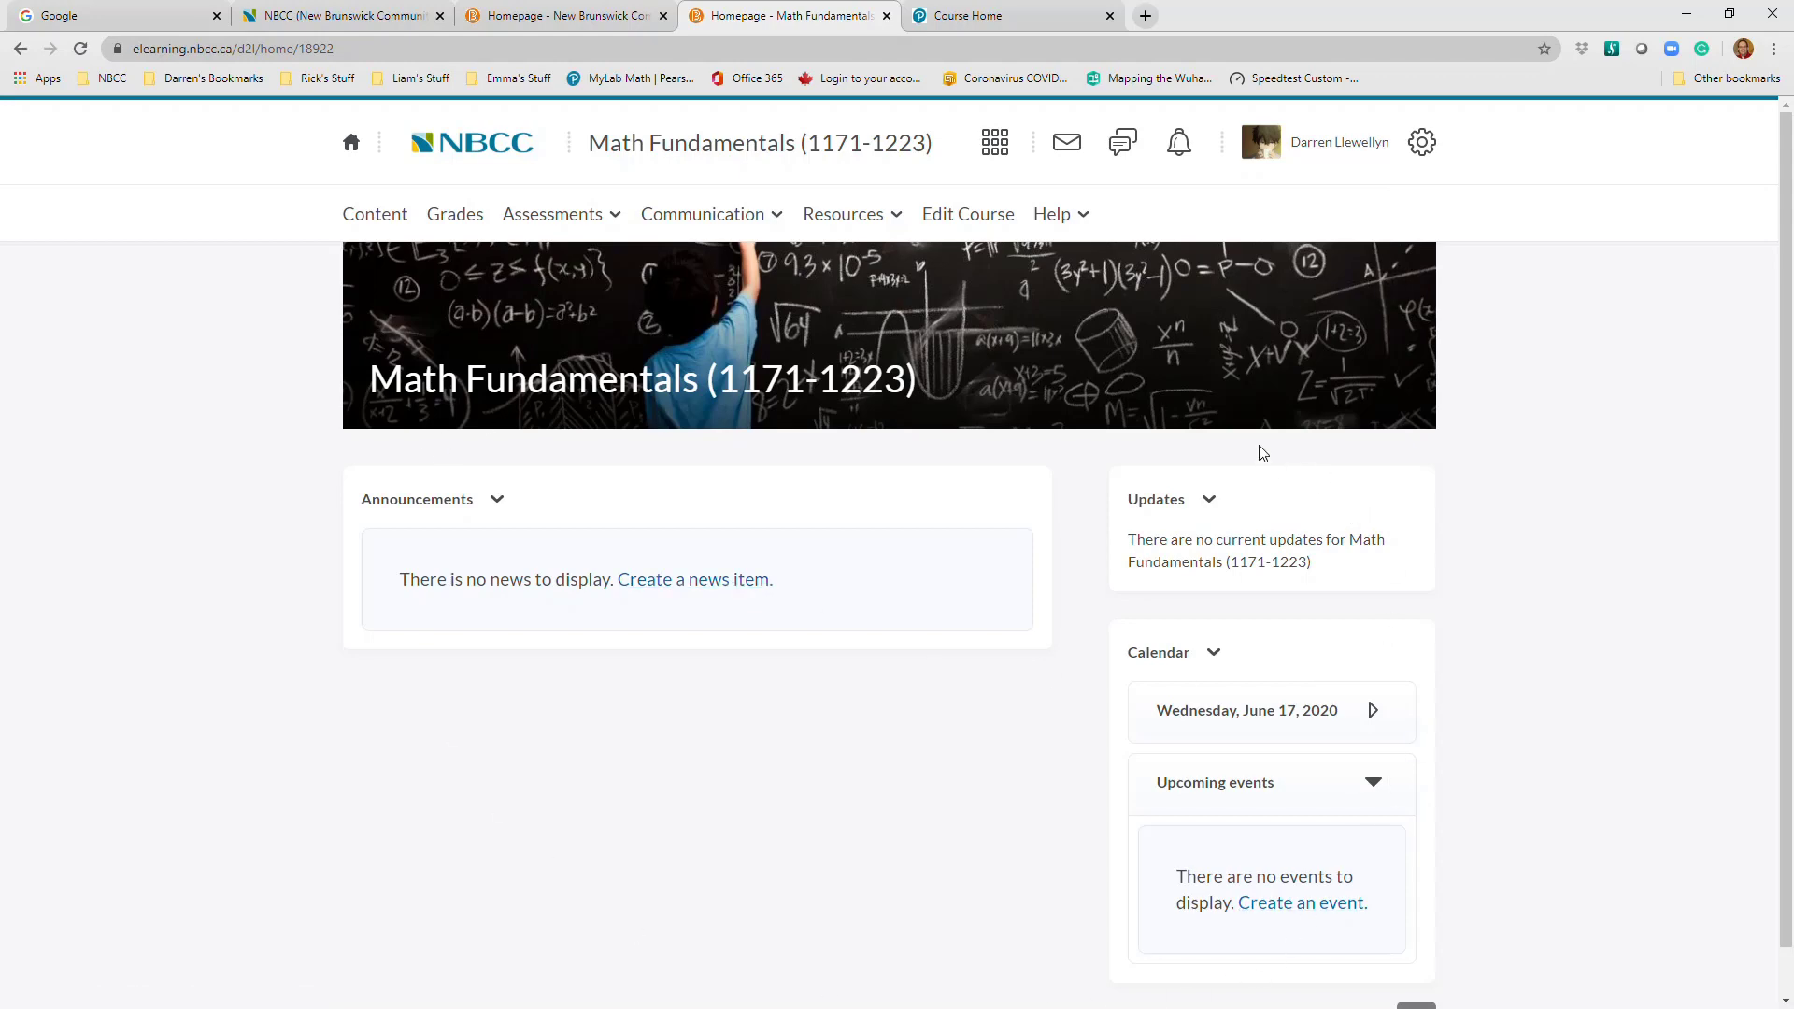
click(579, 16)
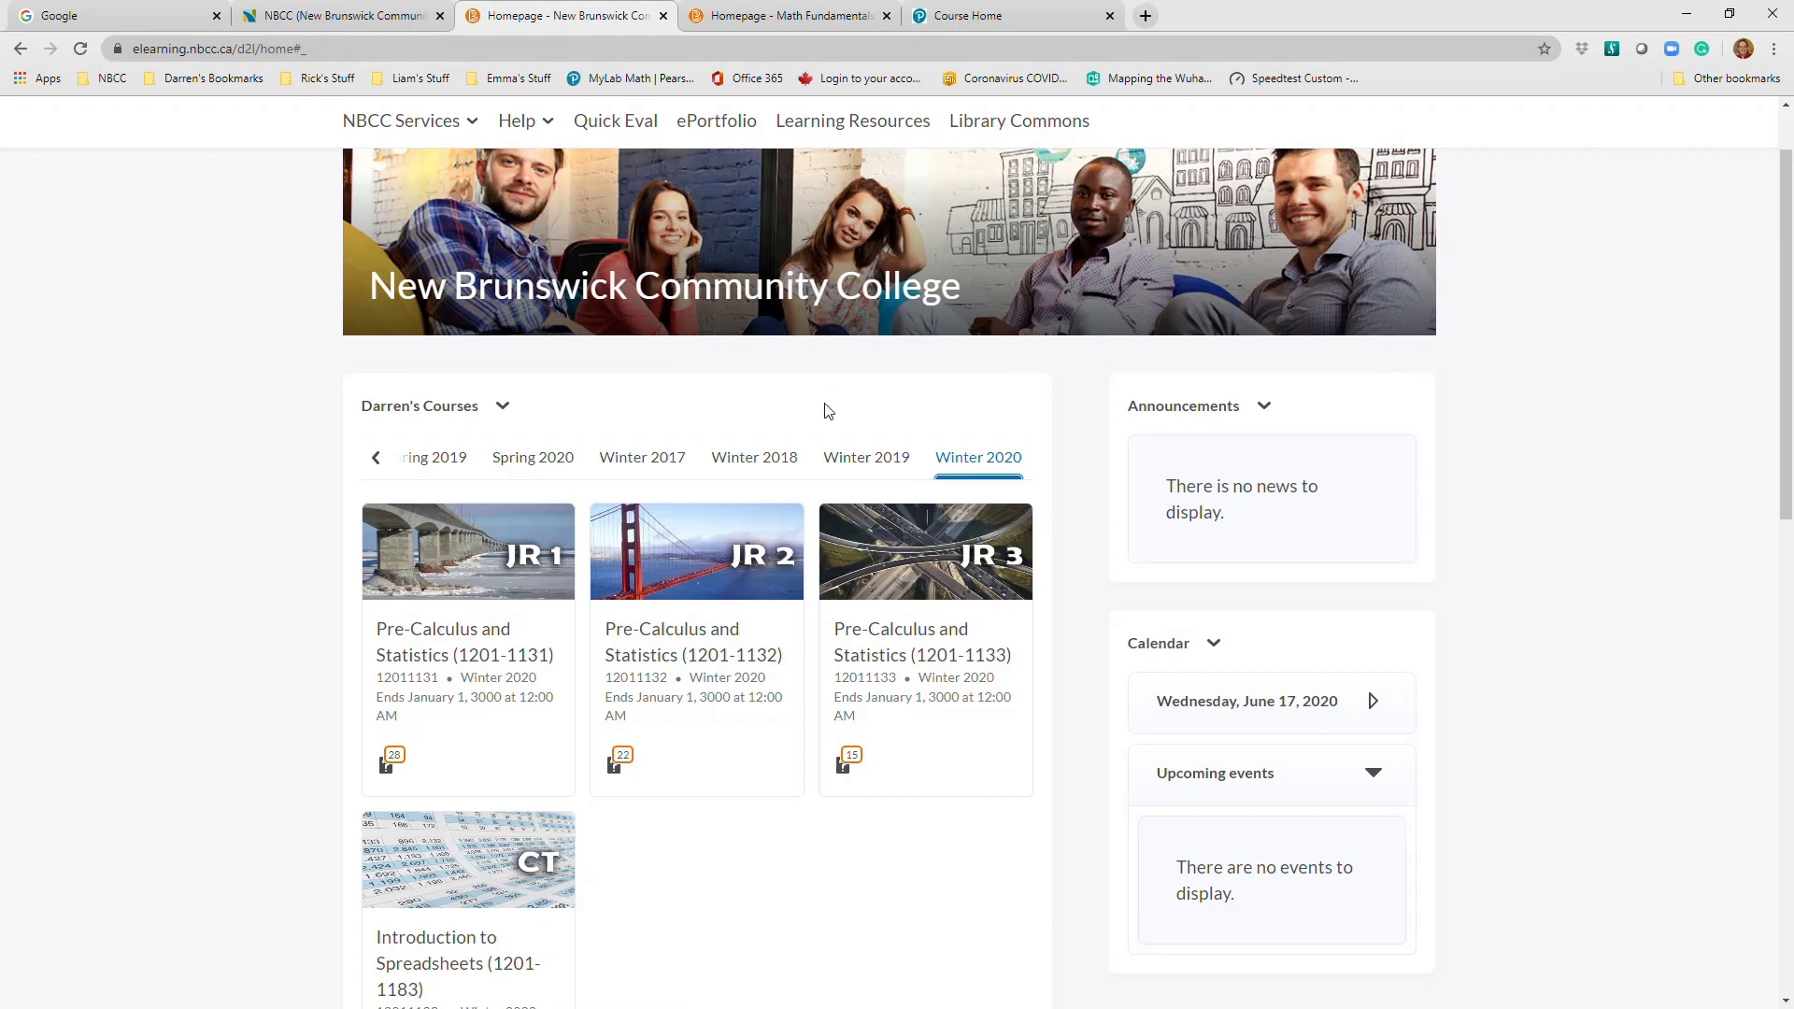
click(436, 558)
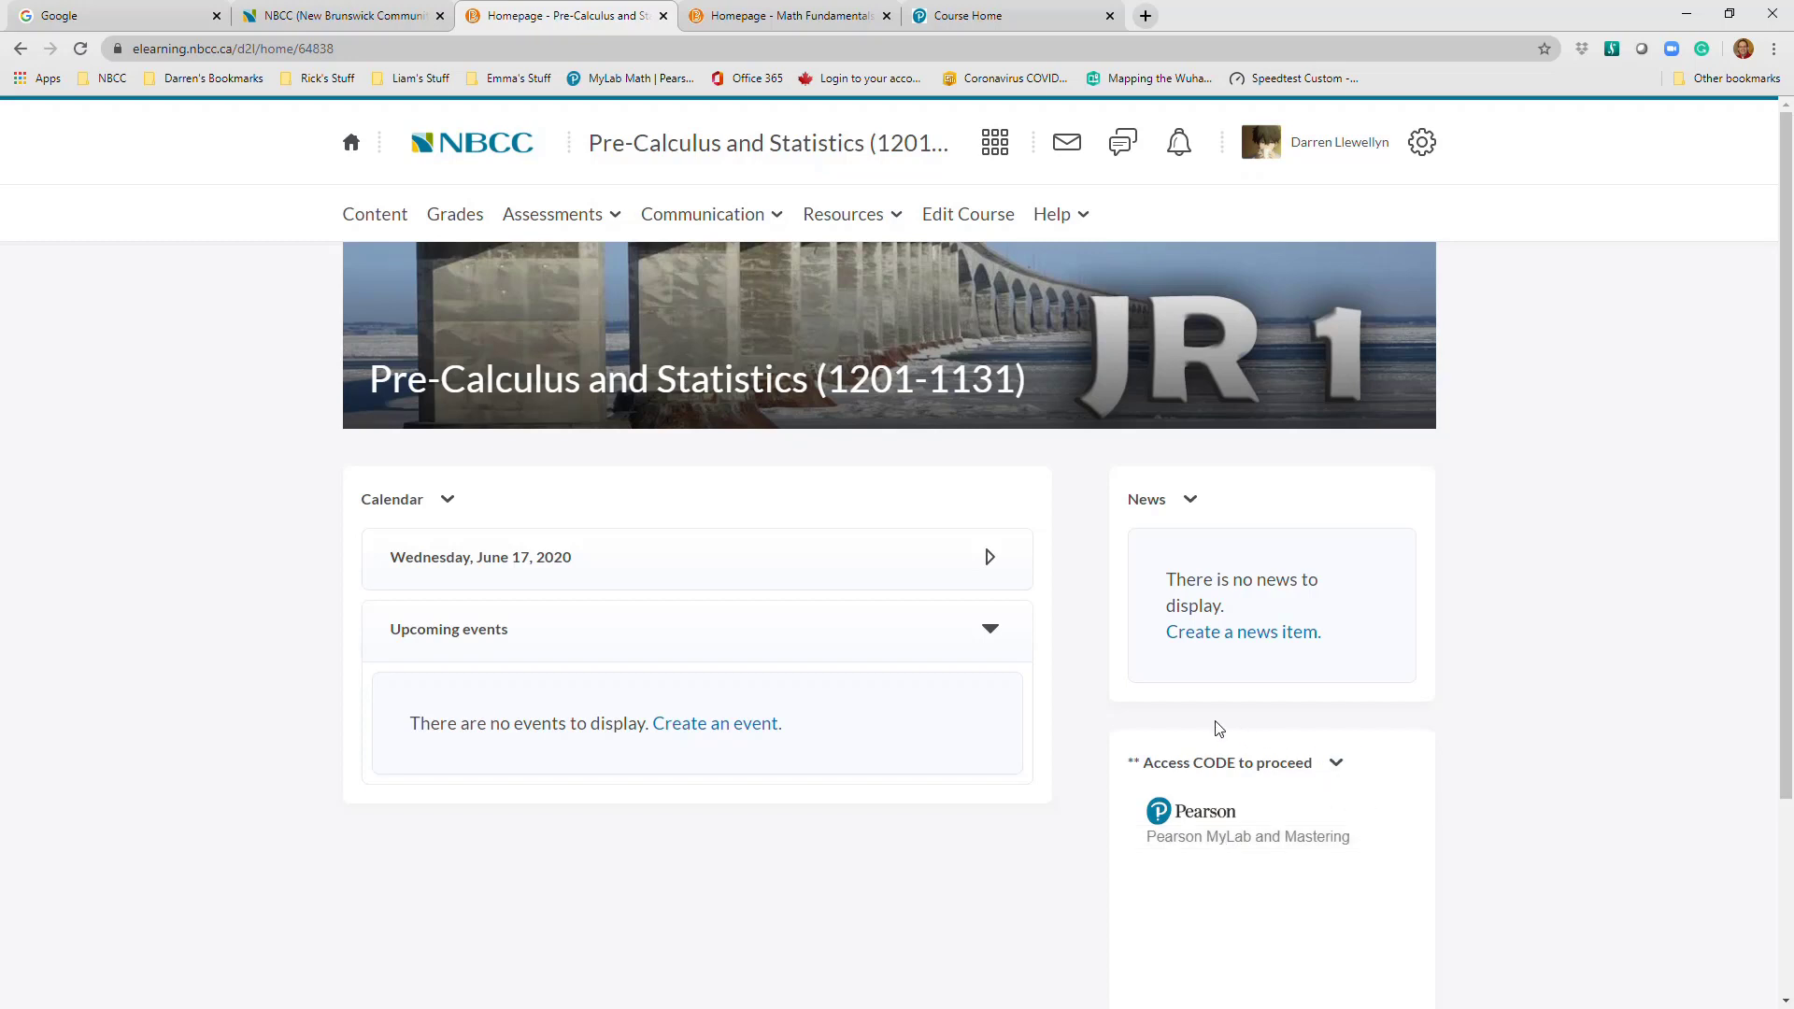
click(1227, 821)
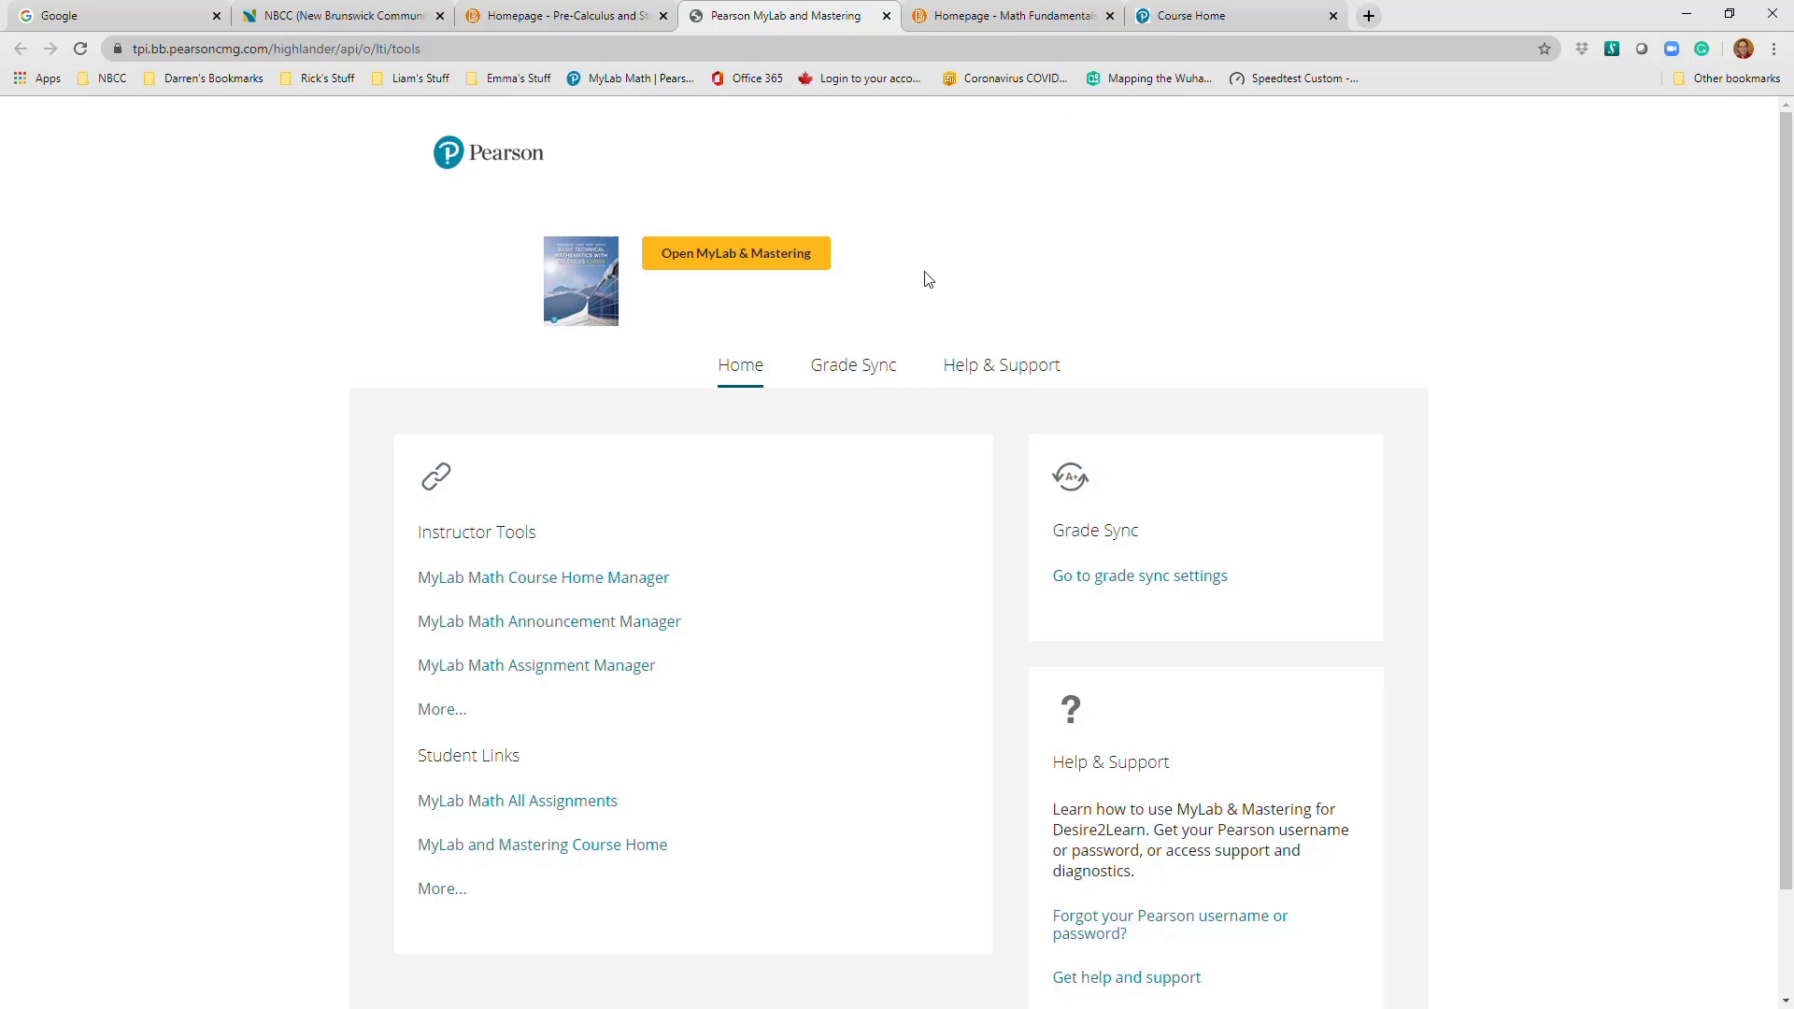
Look up mymathlab in a new browser tab, view the student registration requirements on the MyLab Math site and close it
click(1369, 16)
text(mym)
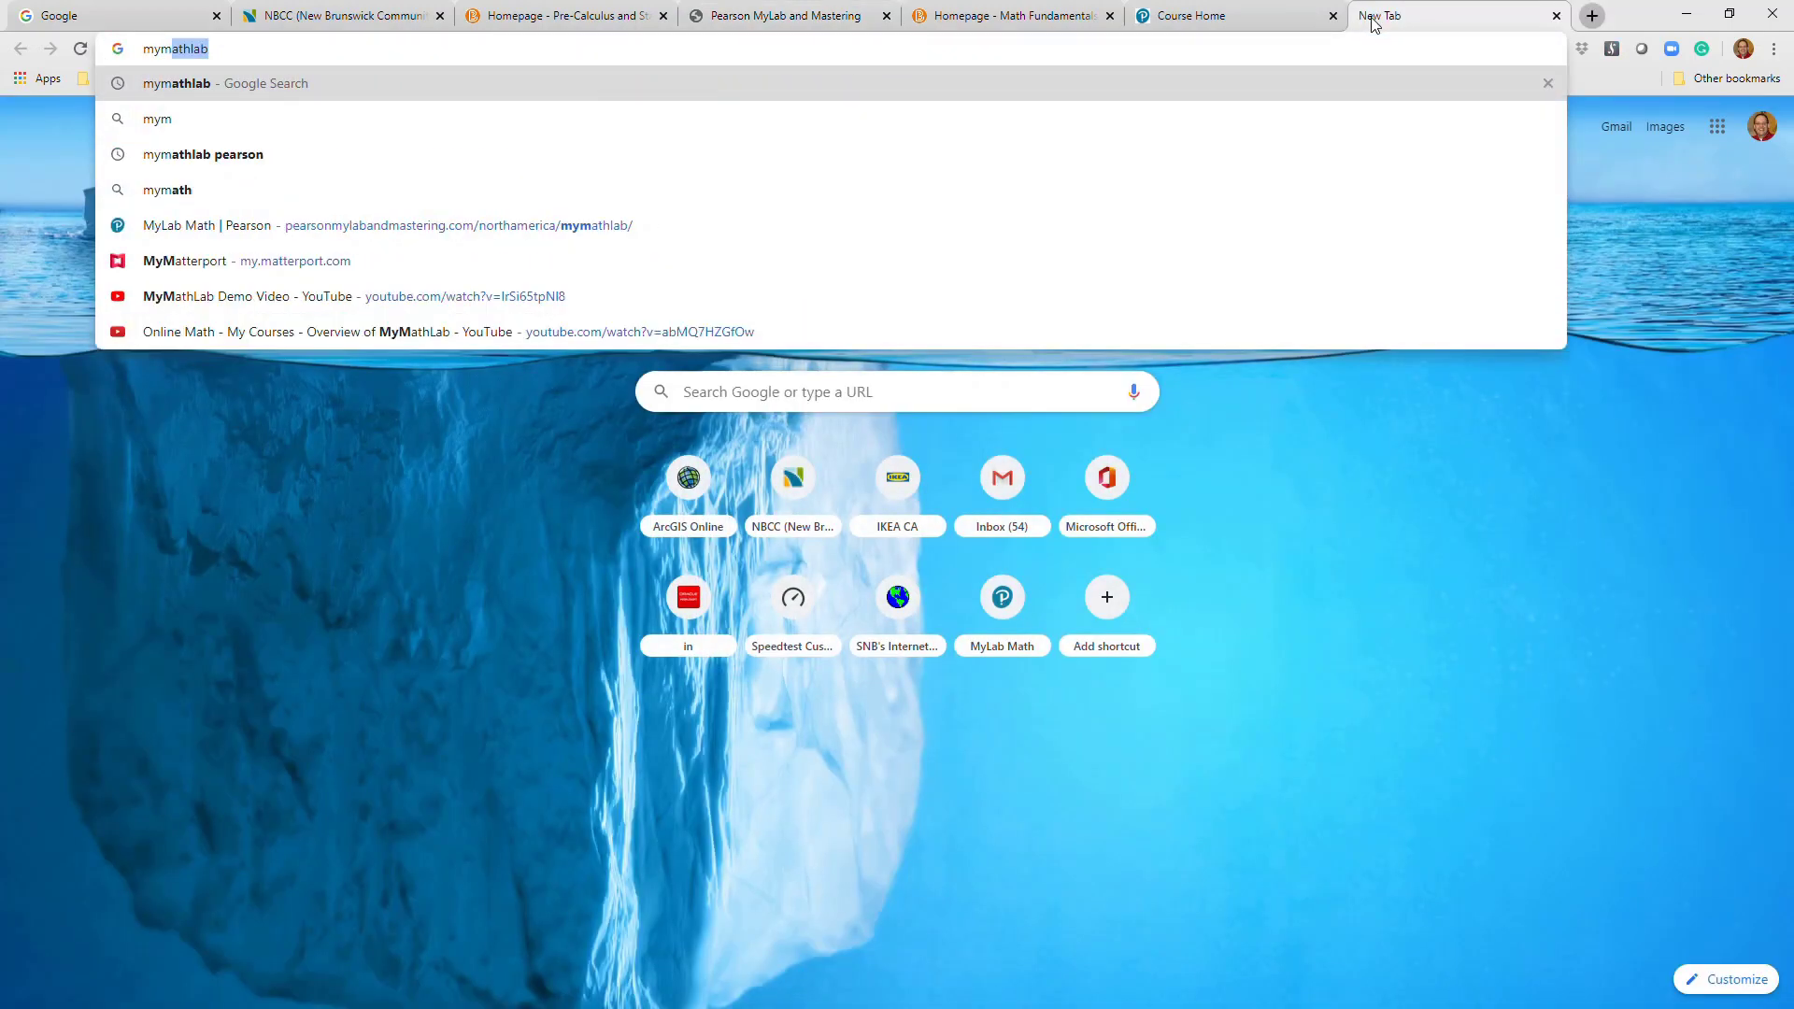
text(athlab)
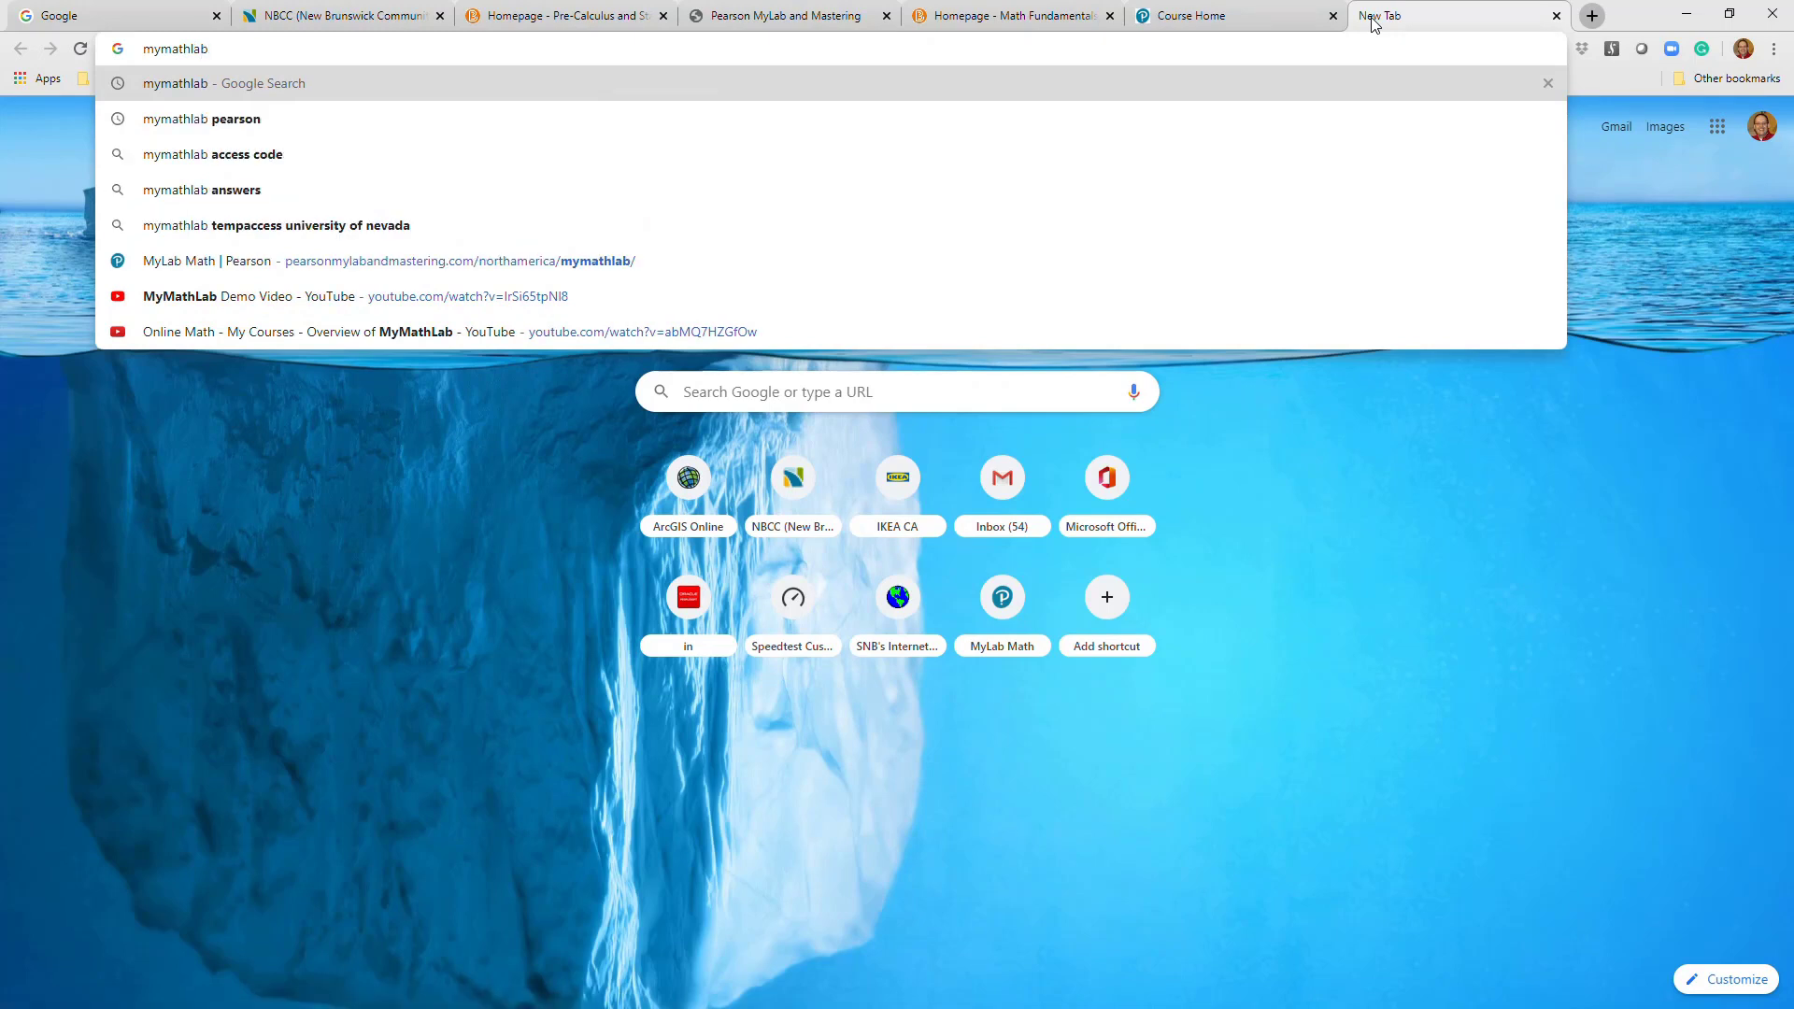
click(603, 266)
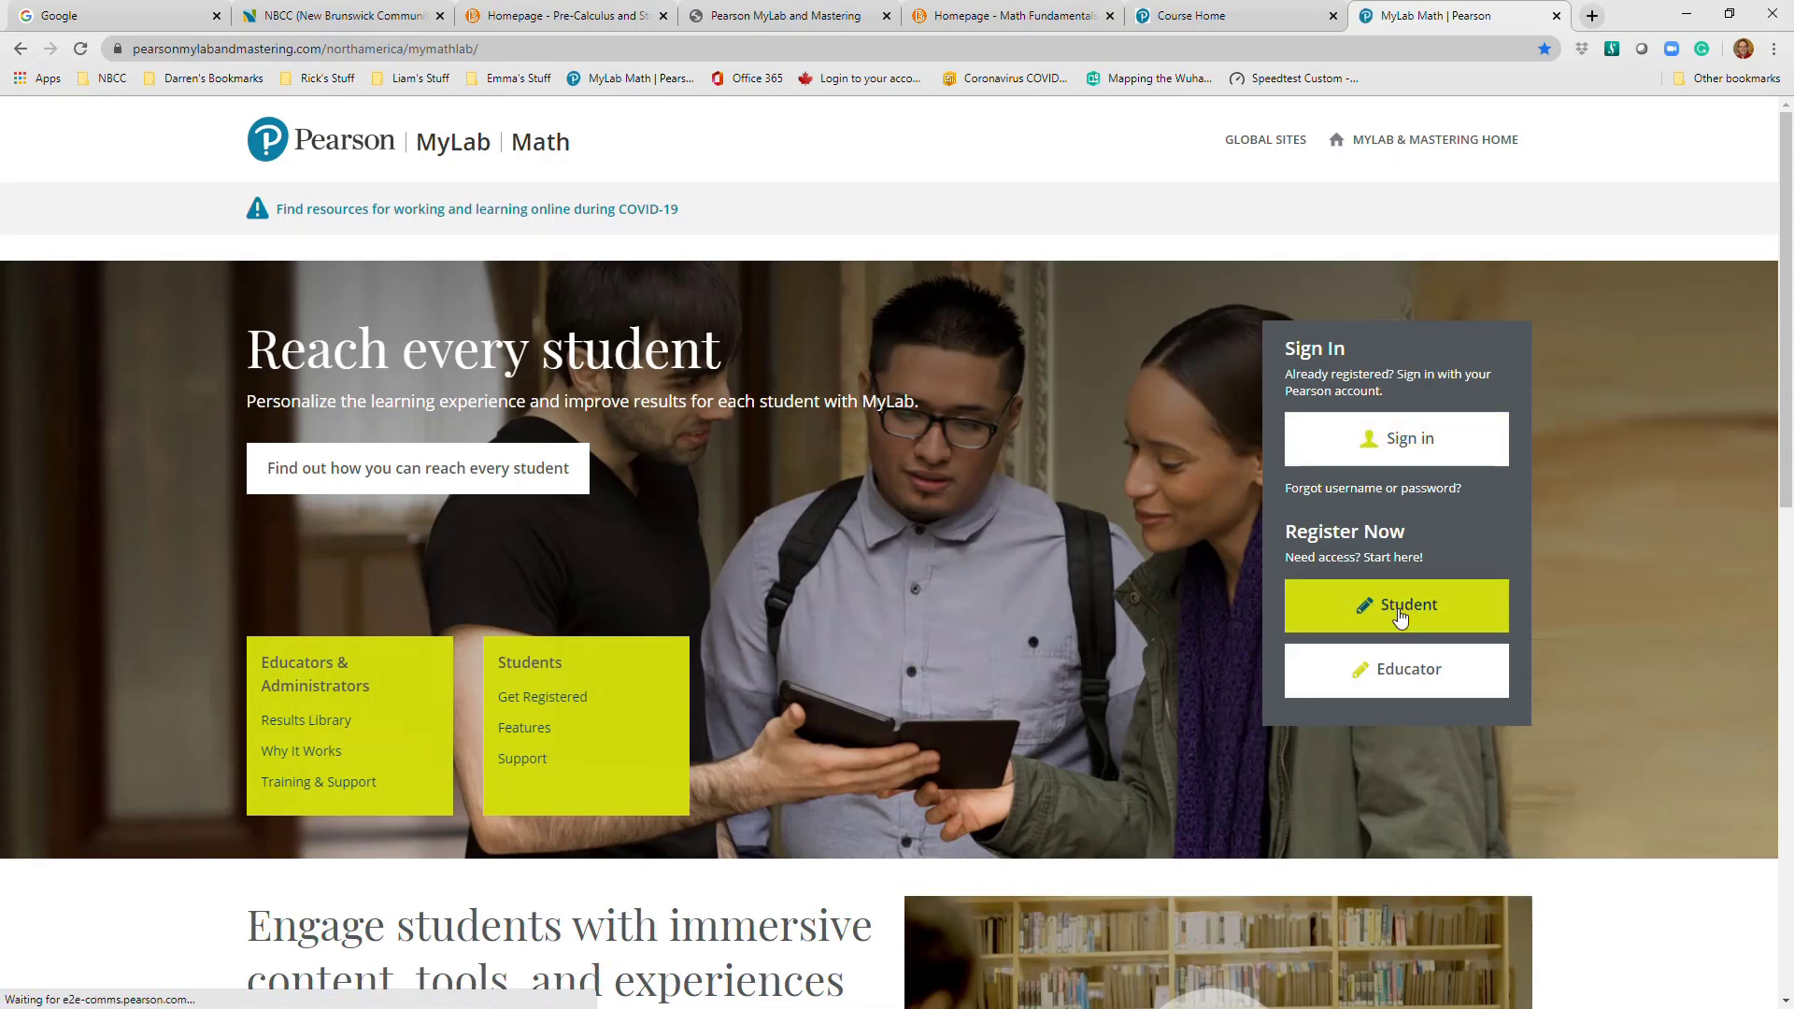
click(1399, 616)
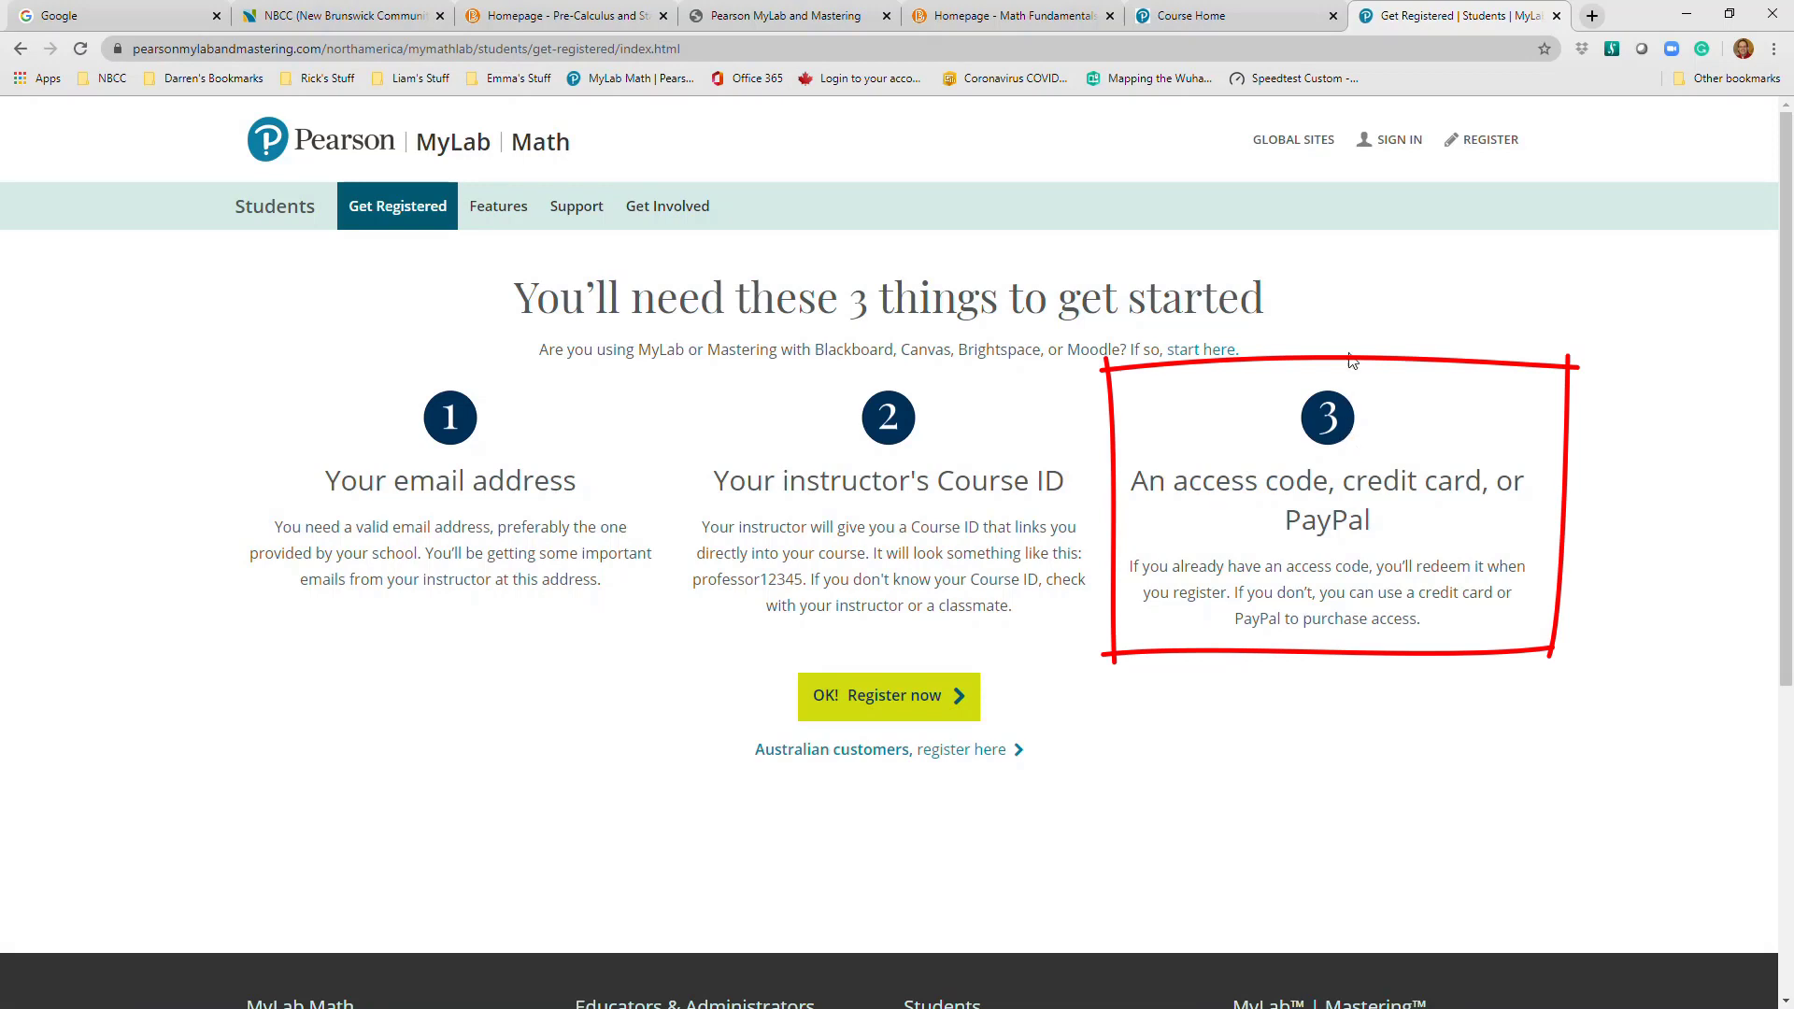
click(1557, 16)
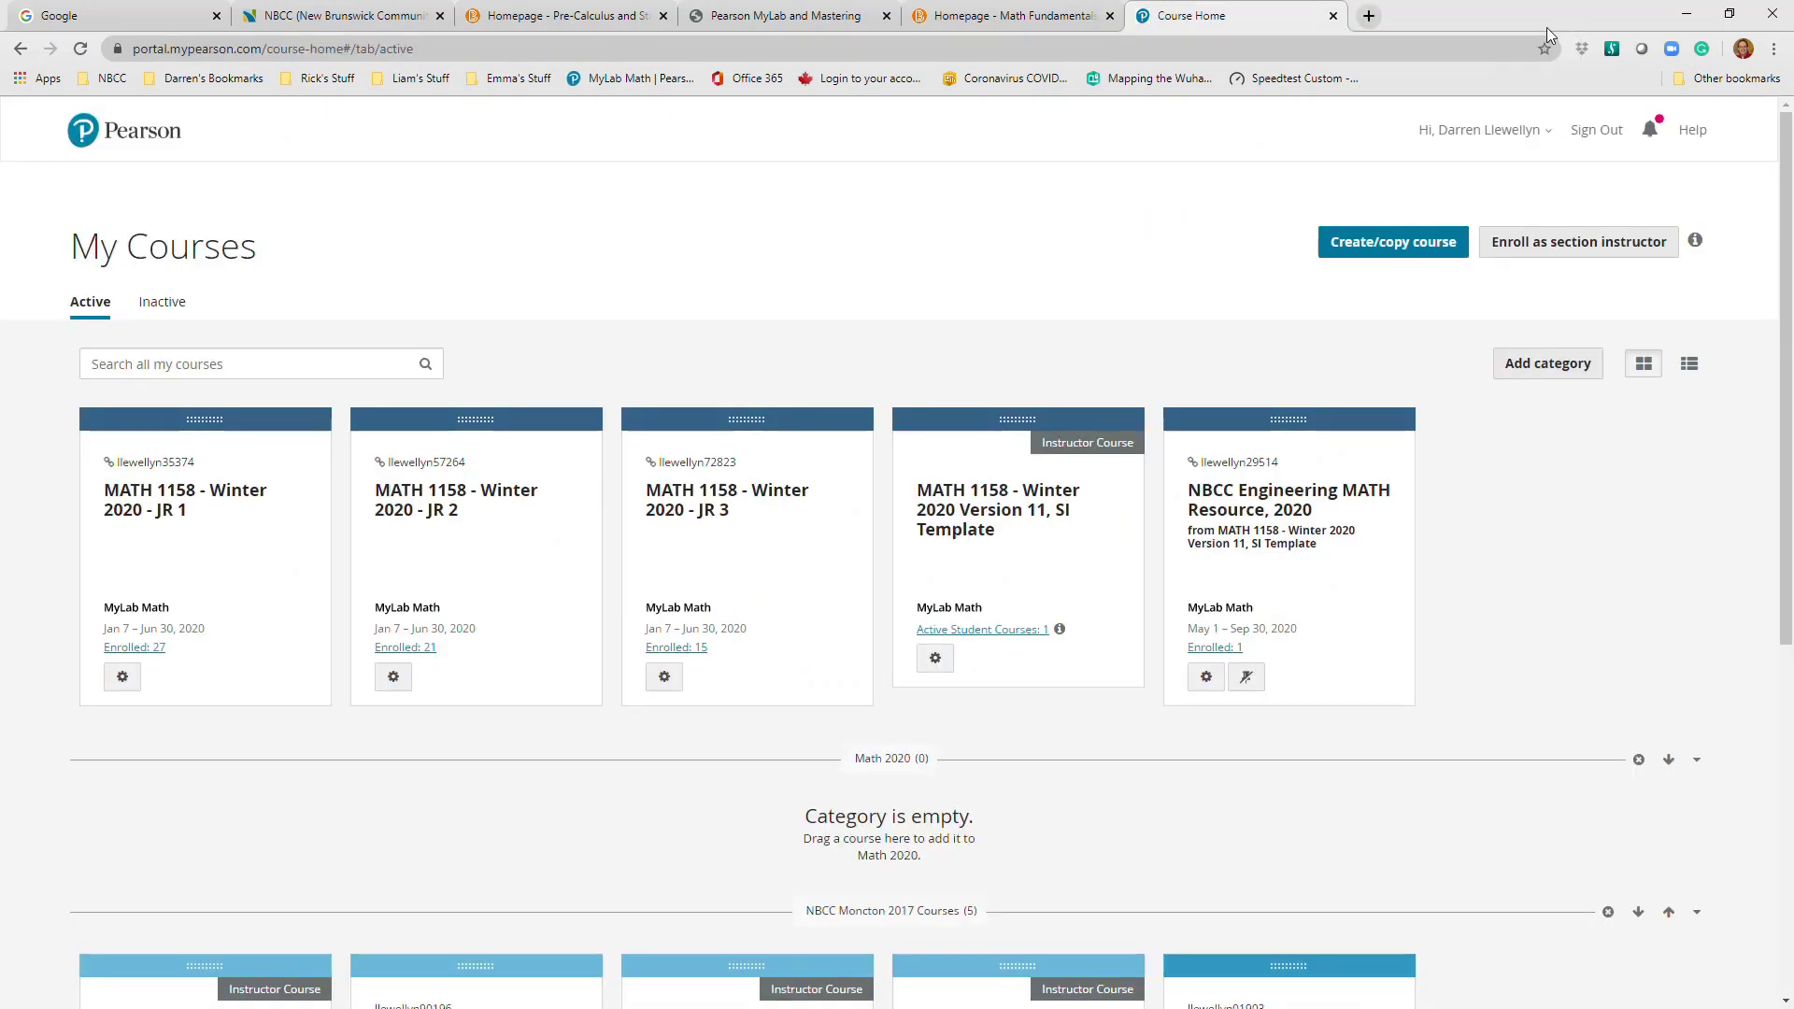
Revisit the Pearson link on the JR 1 course homepage, return to Pearson MyLab and Mastering and expand its Student Links
click(783, 23)
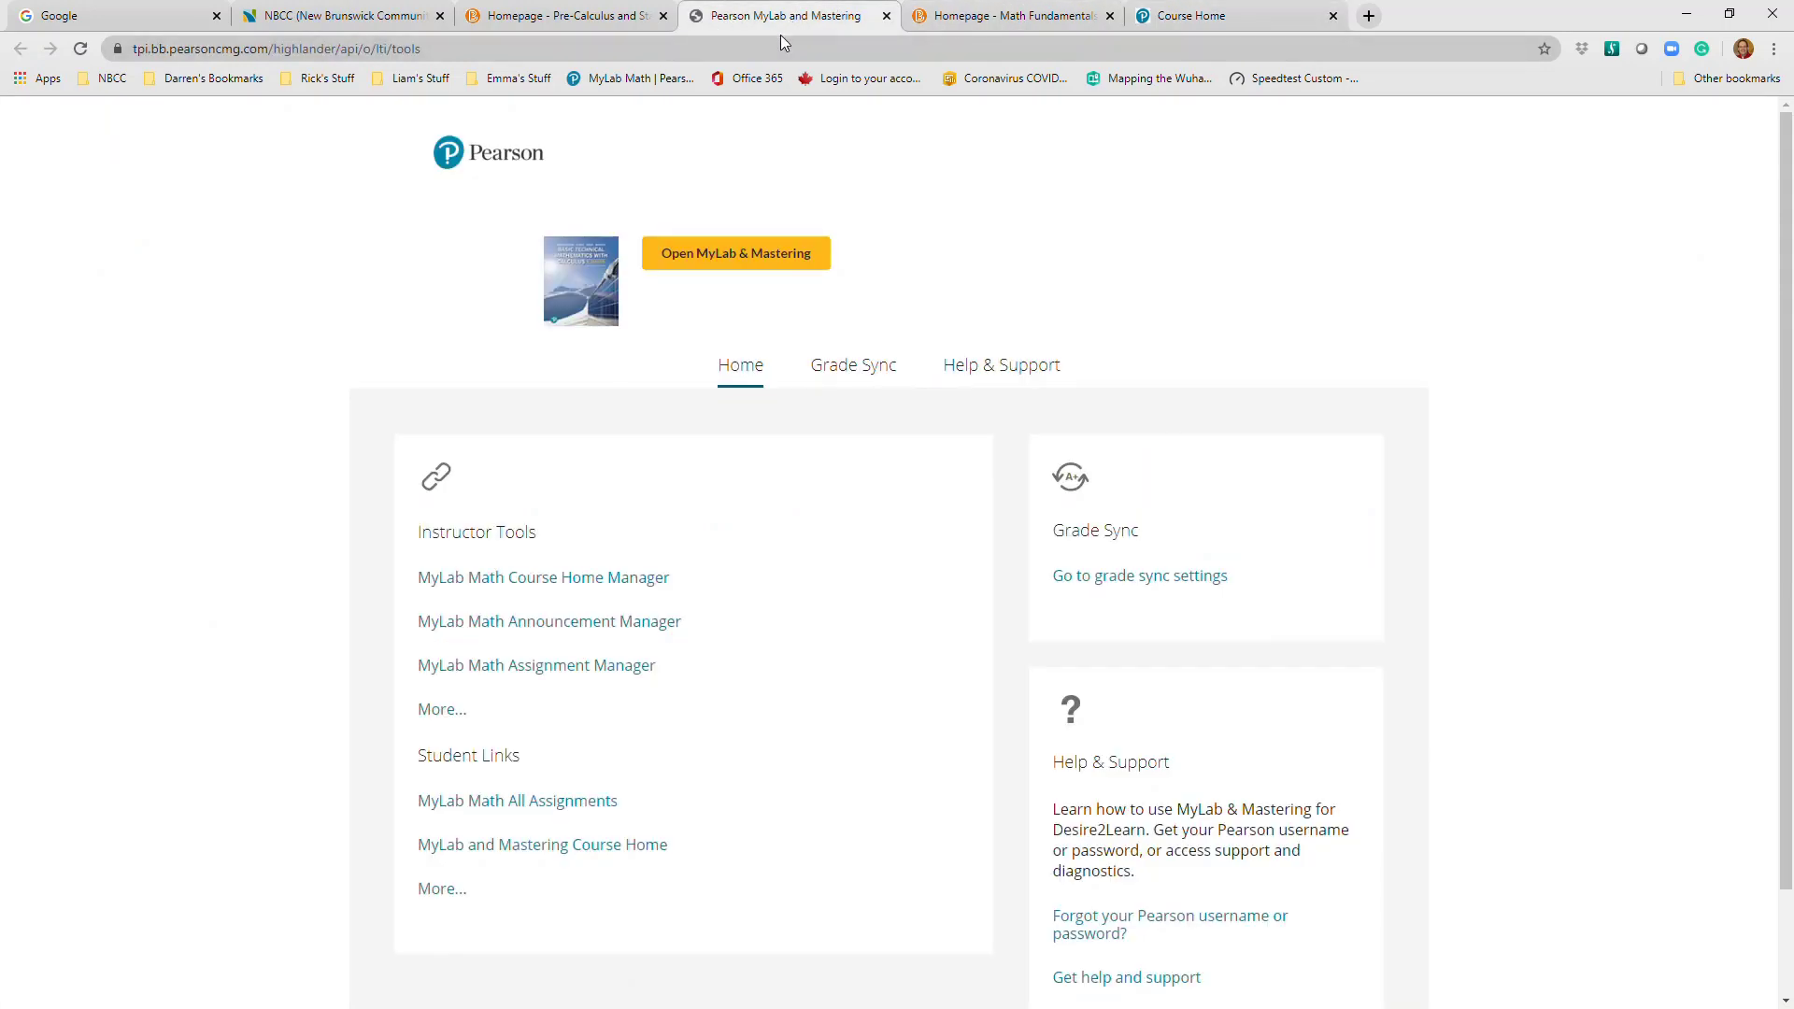
click(585, 22)
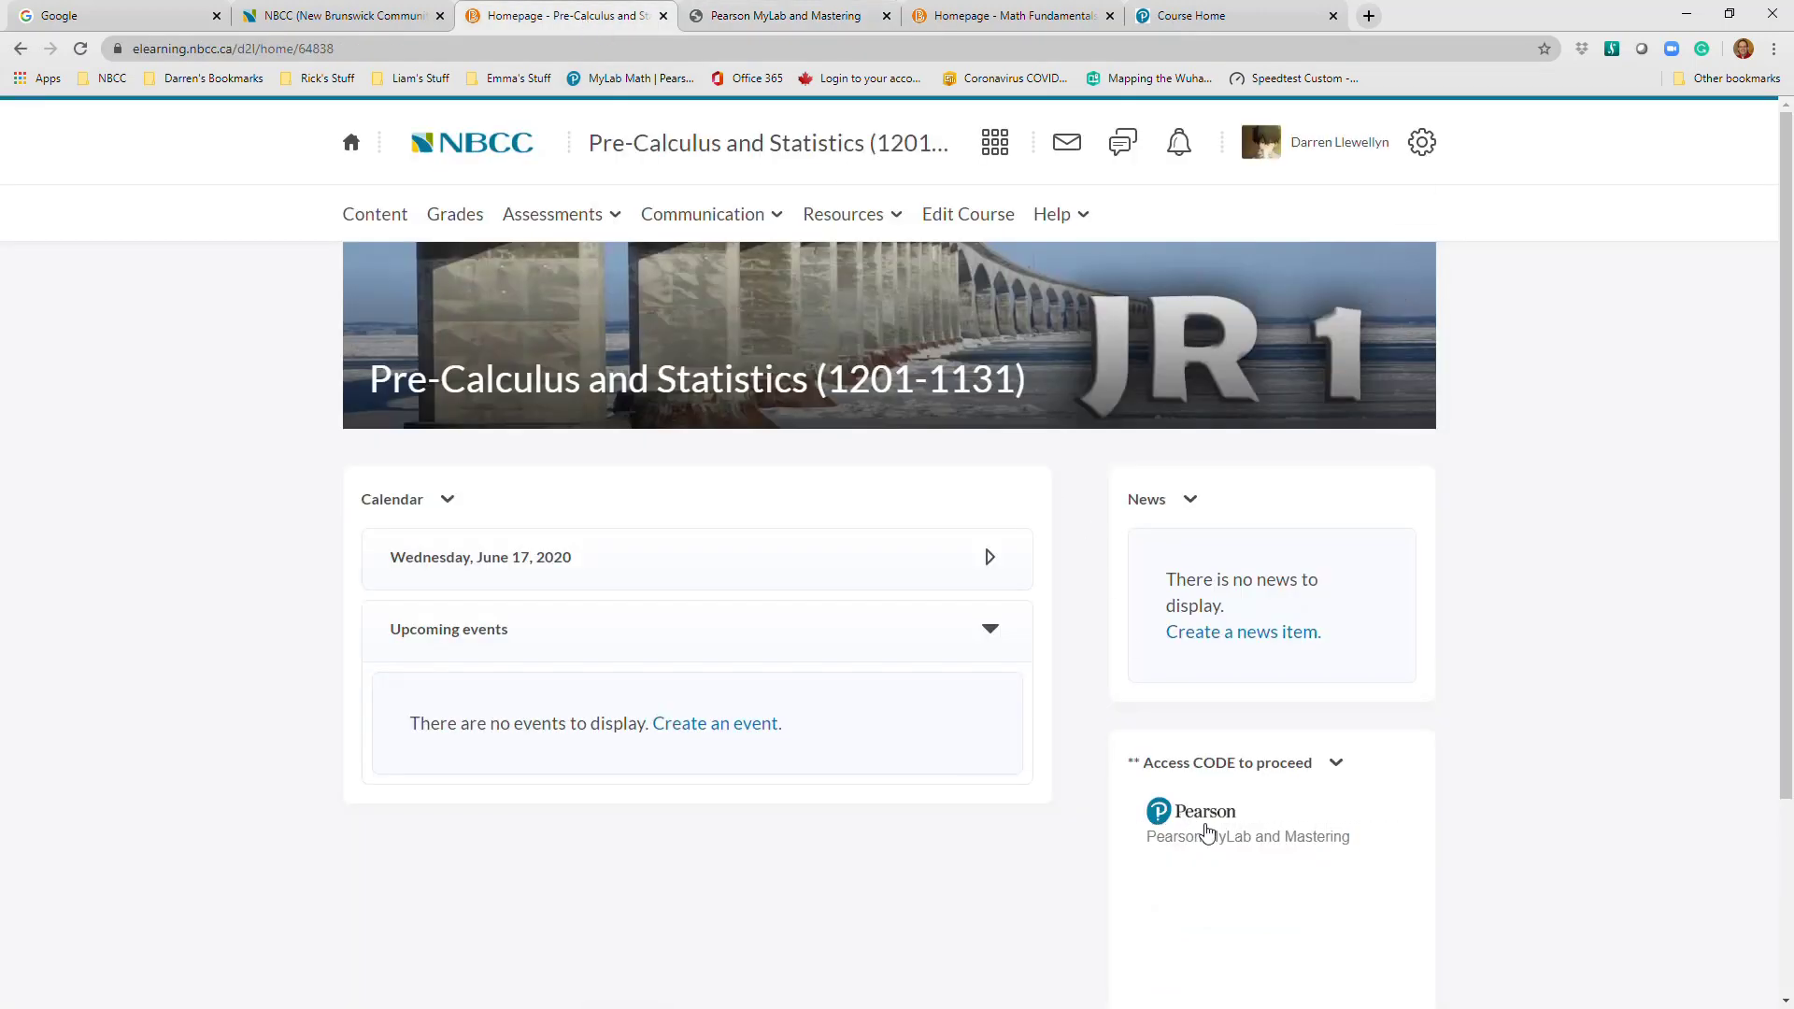
click(820, 17)
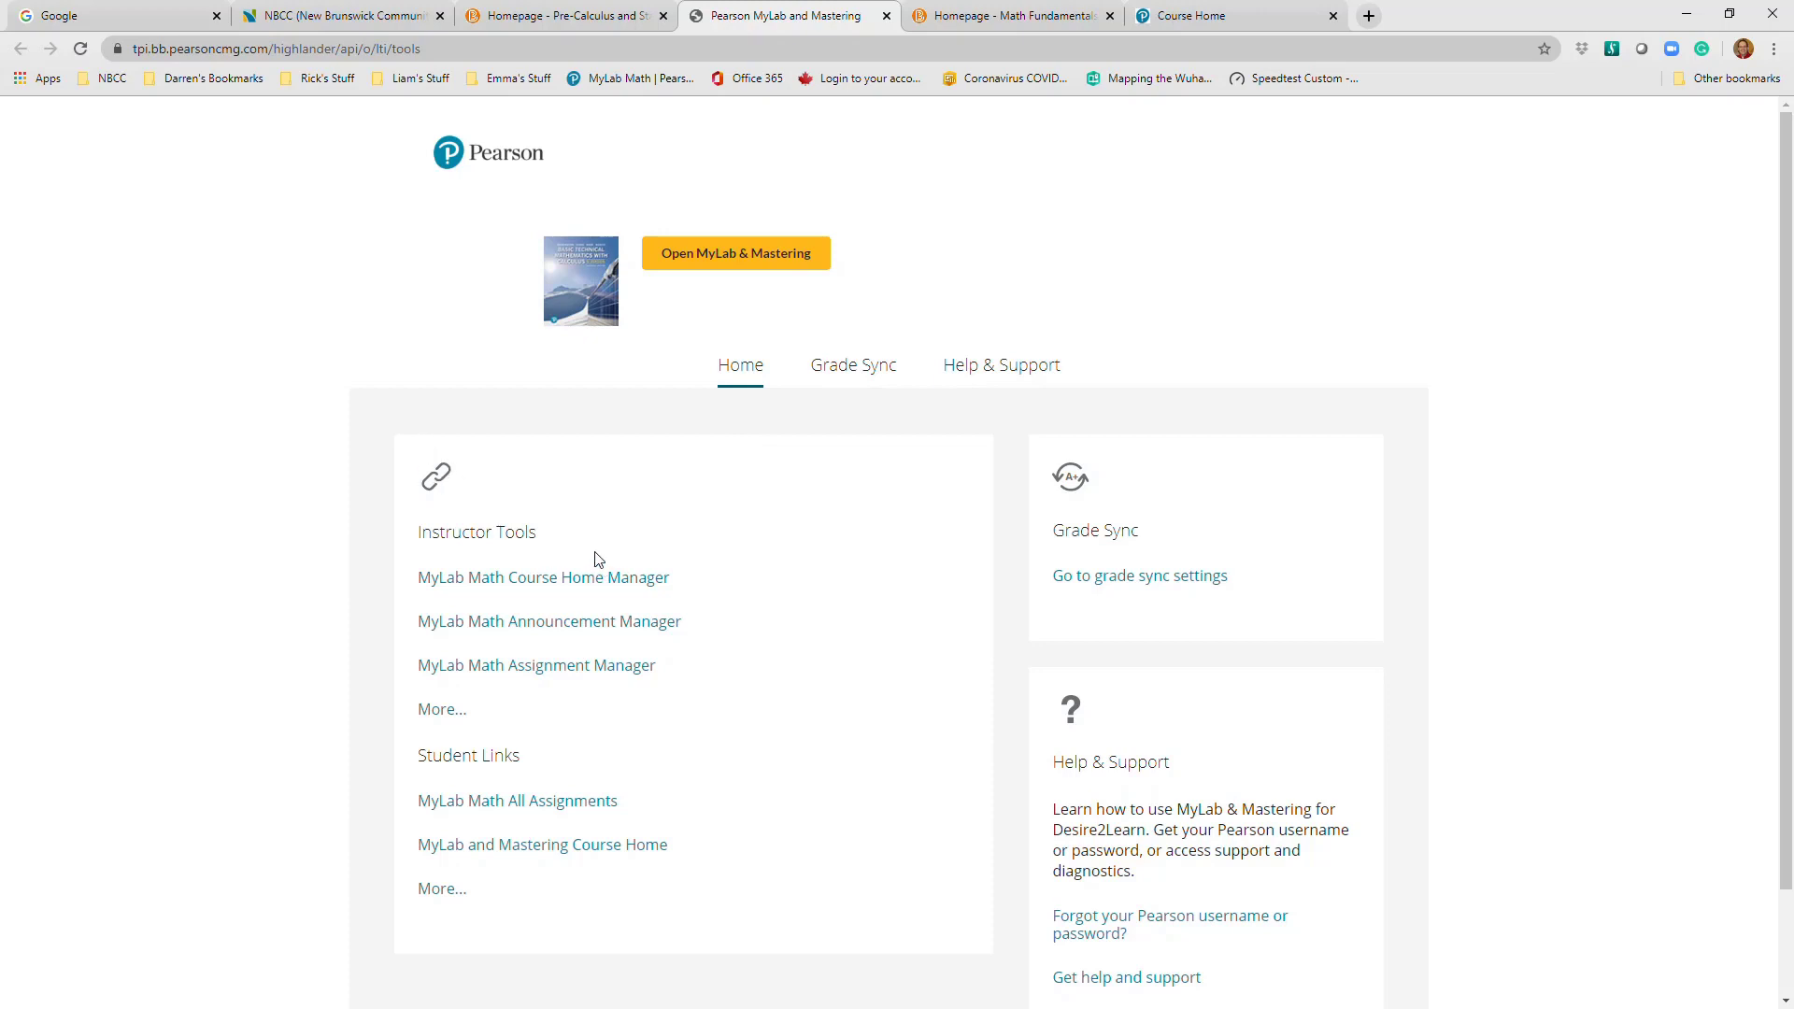
scroll(963, 399, down, 2)
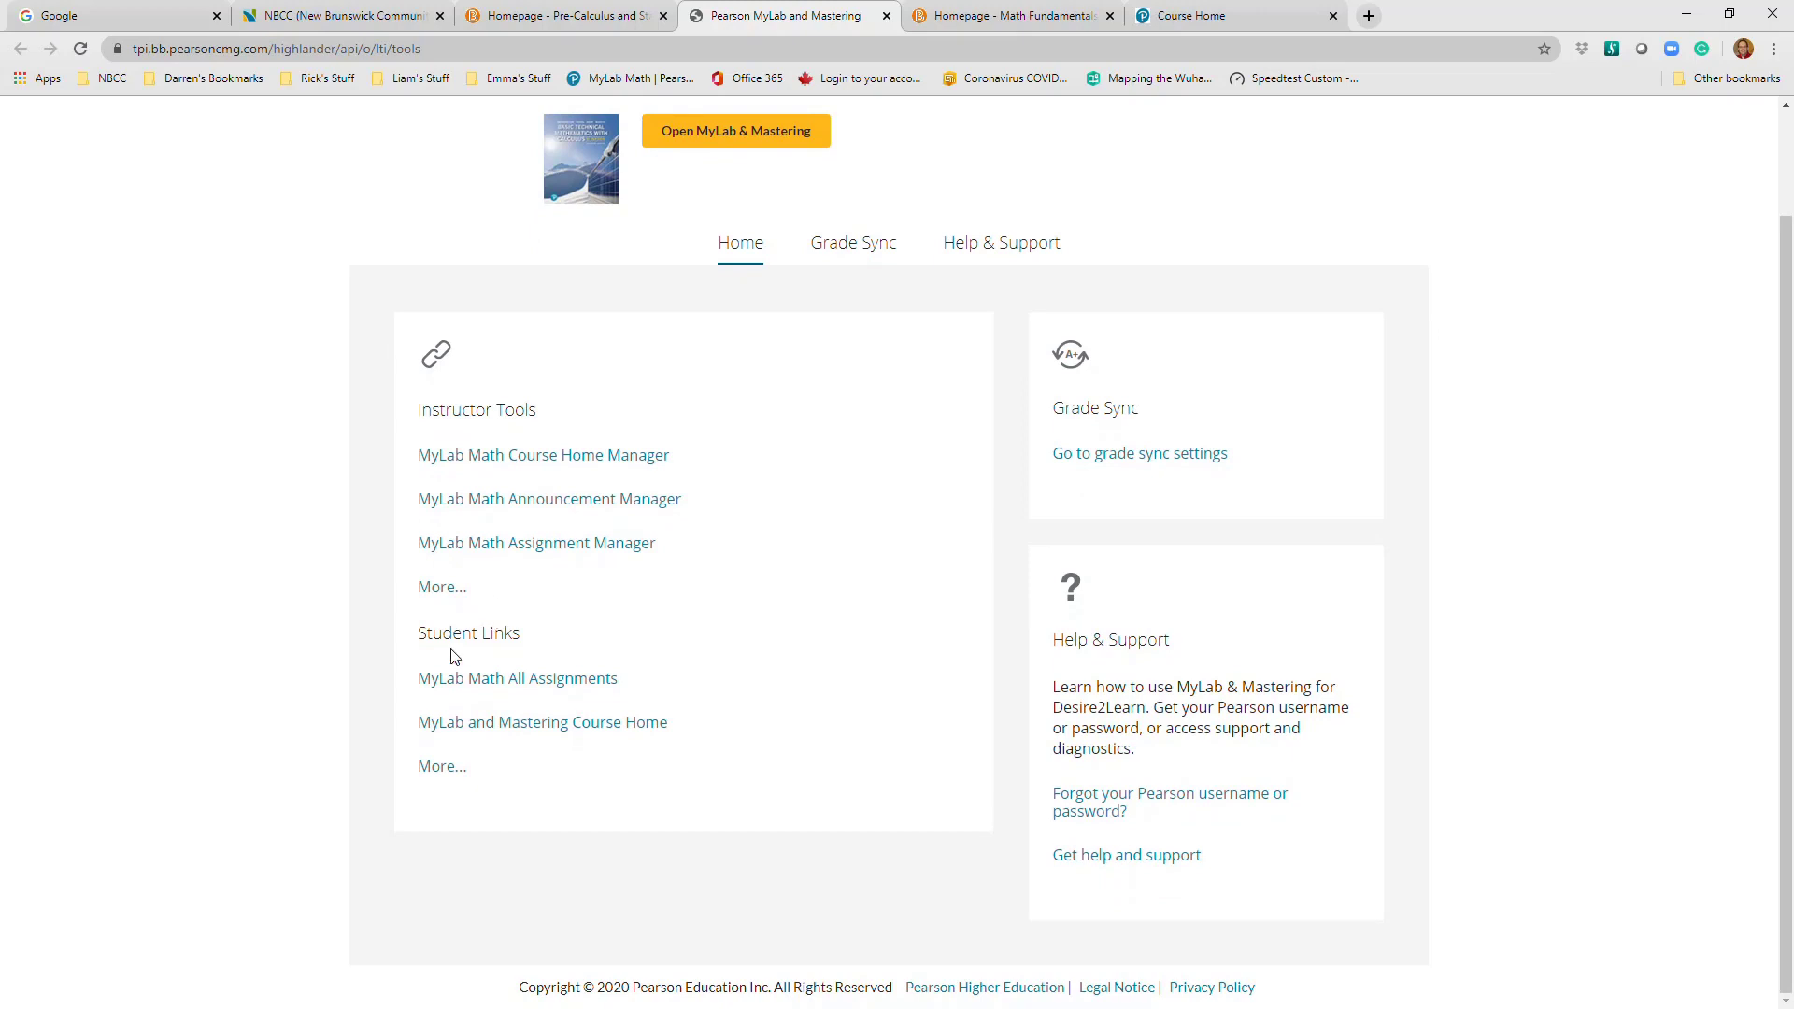
click(450, 769)
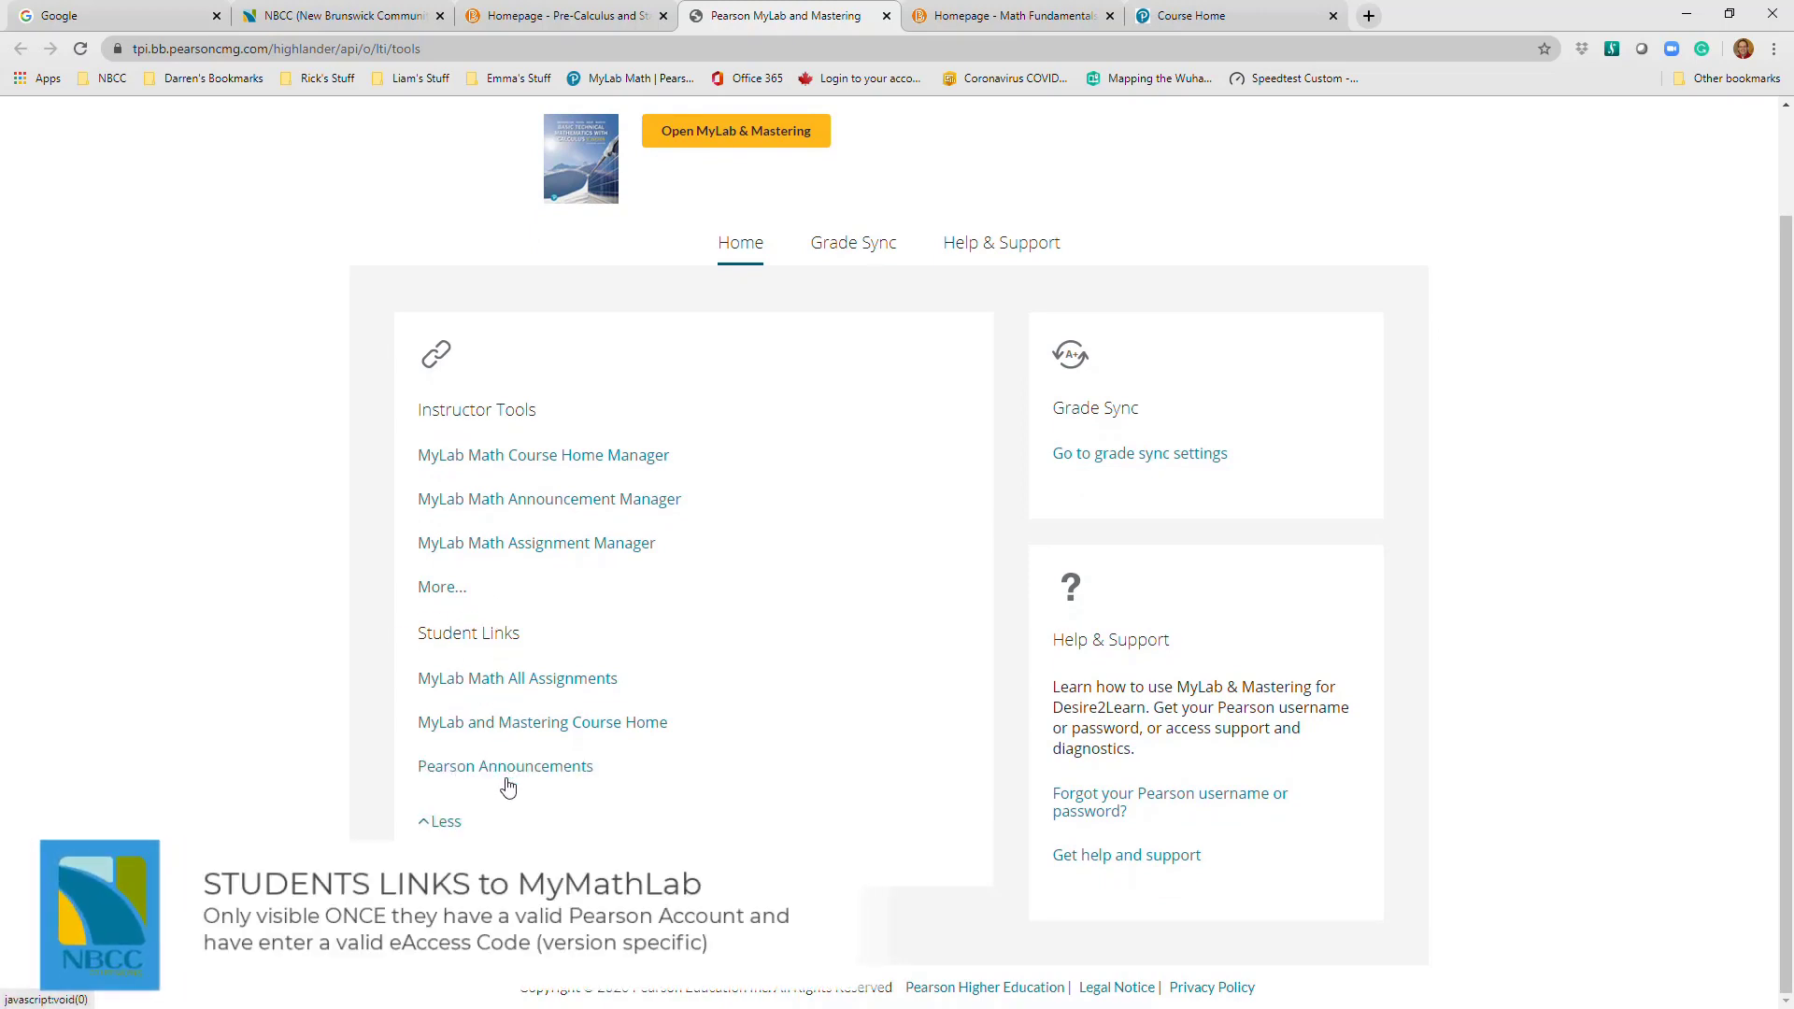
Open Section 1 - Chapter 11 from MyLab Math All Assignments for Review and Practice and continue to Question 1
click(559, 685)
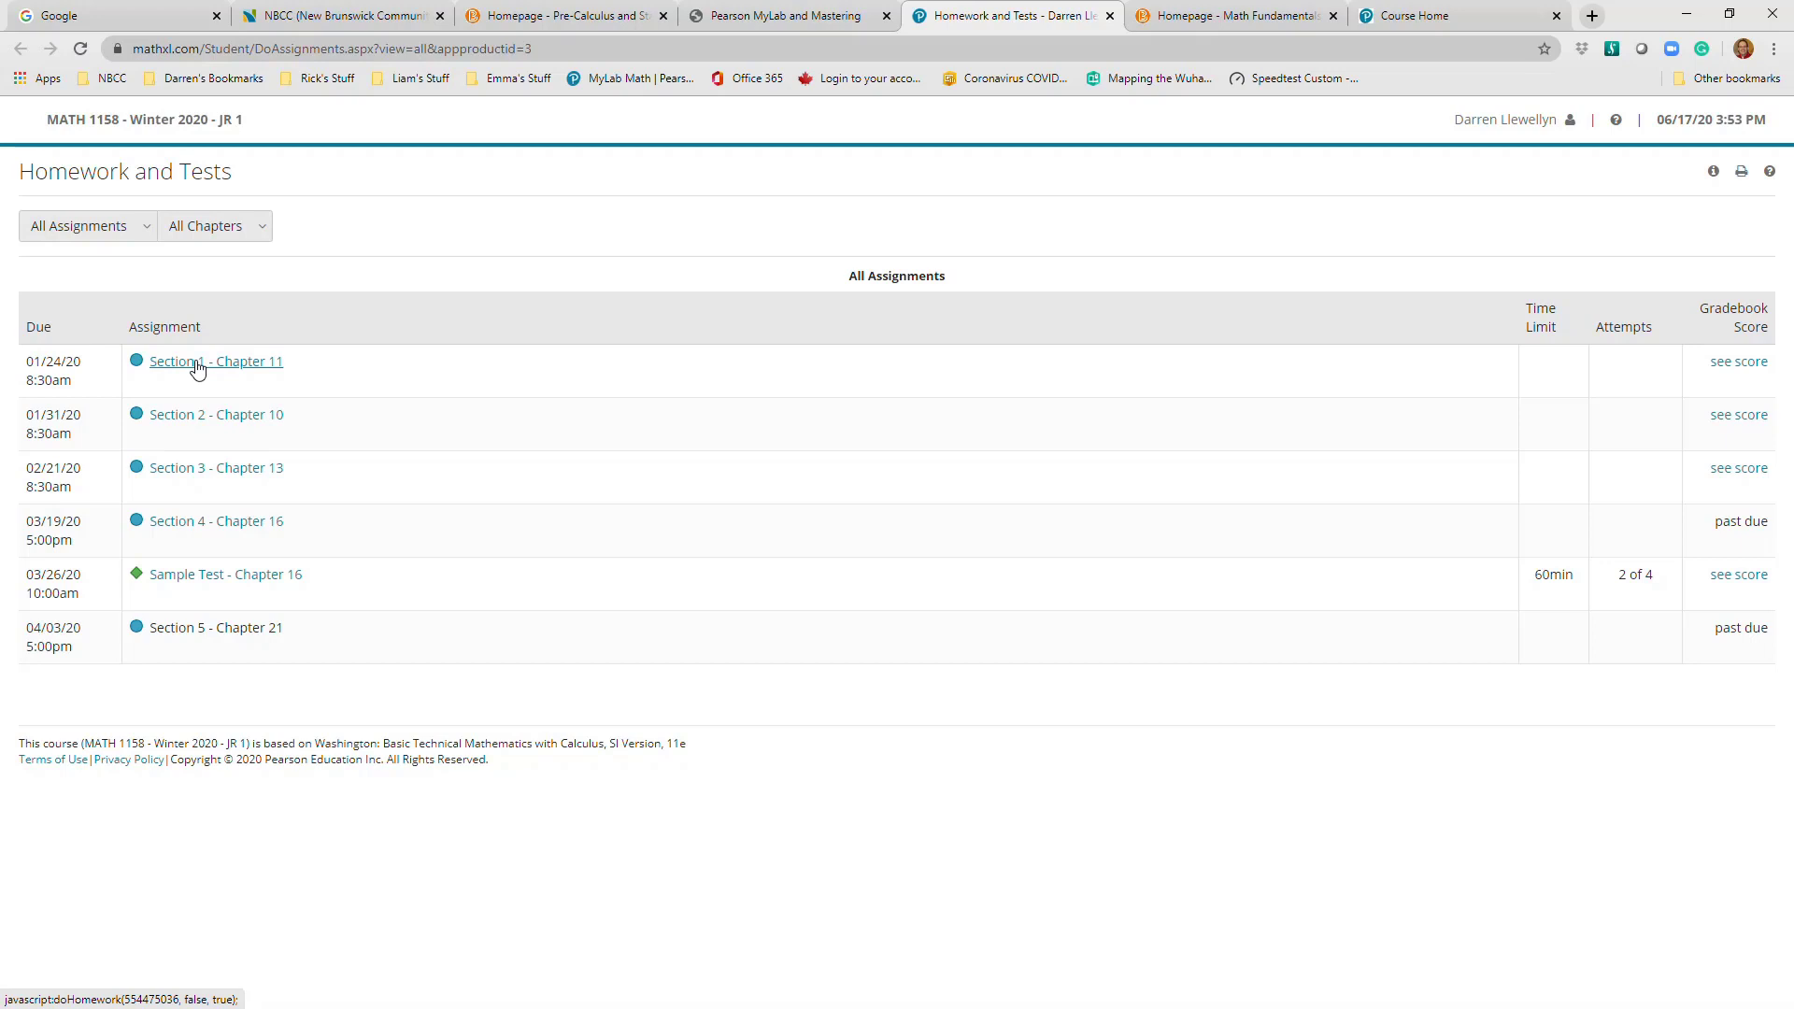
click(256, 366)
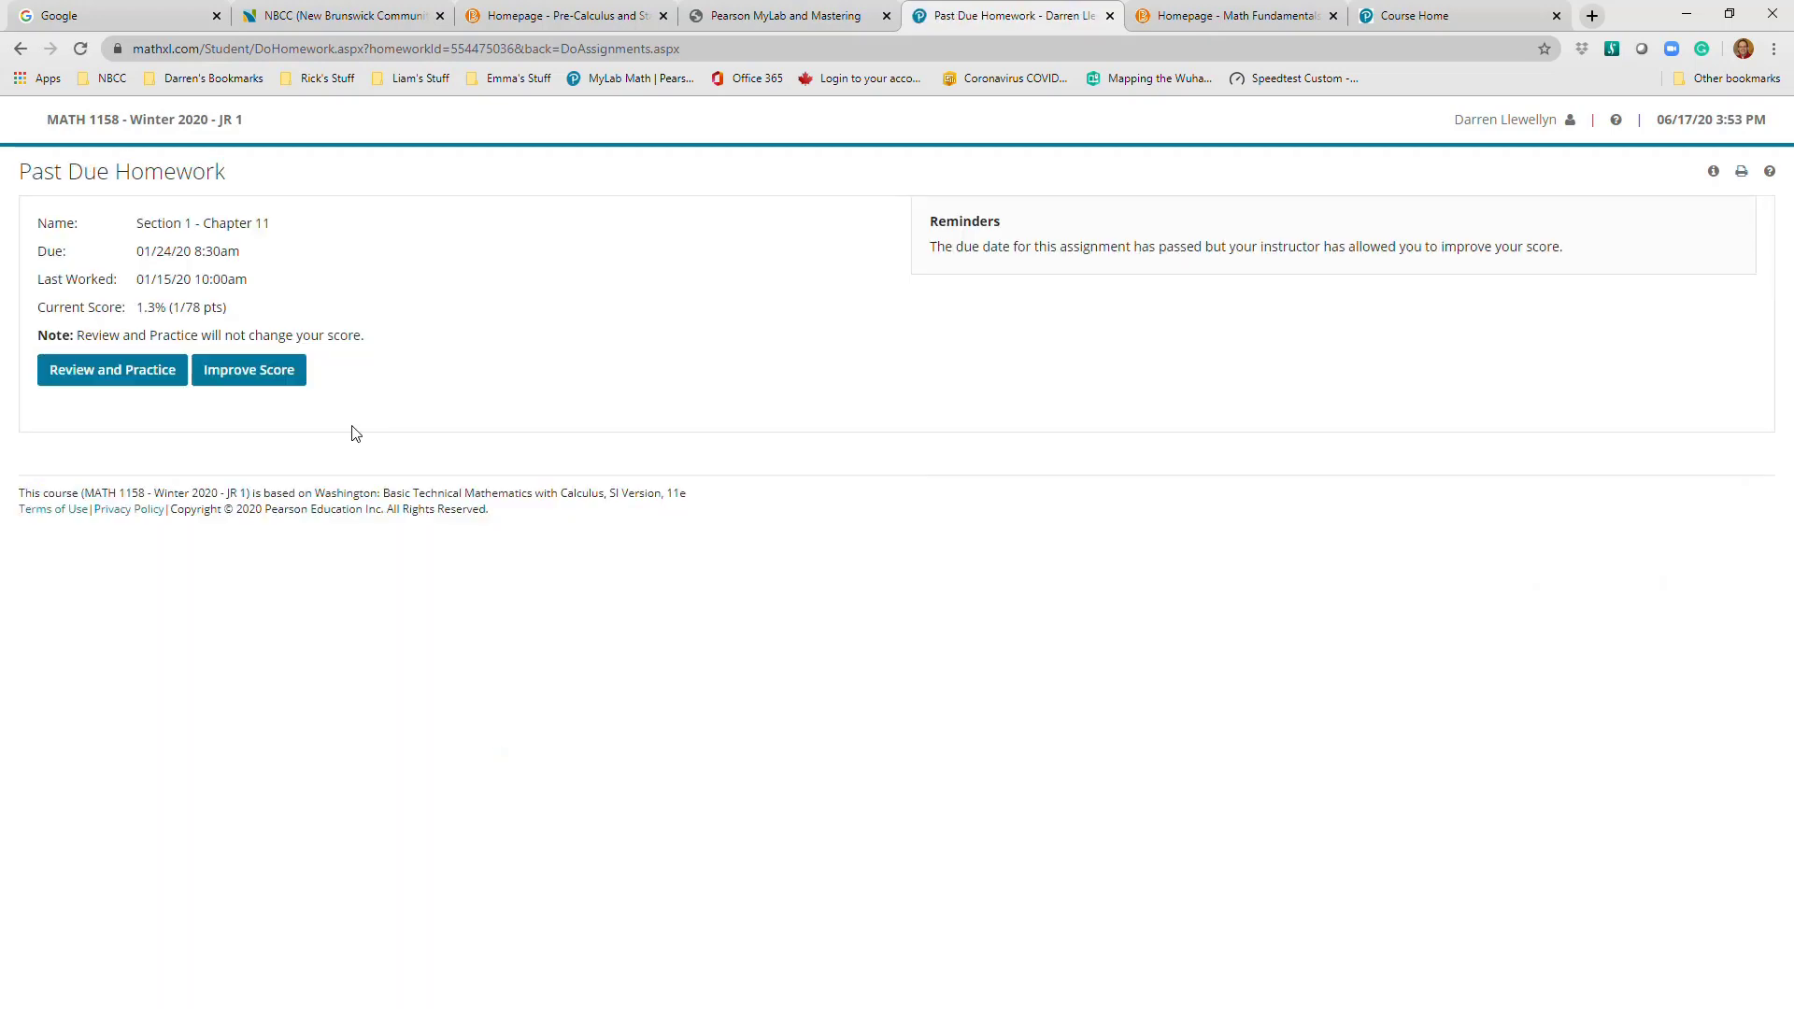
click(94, 359)
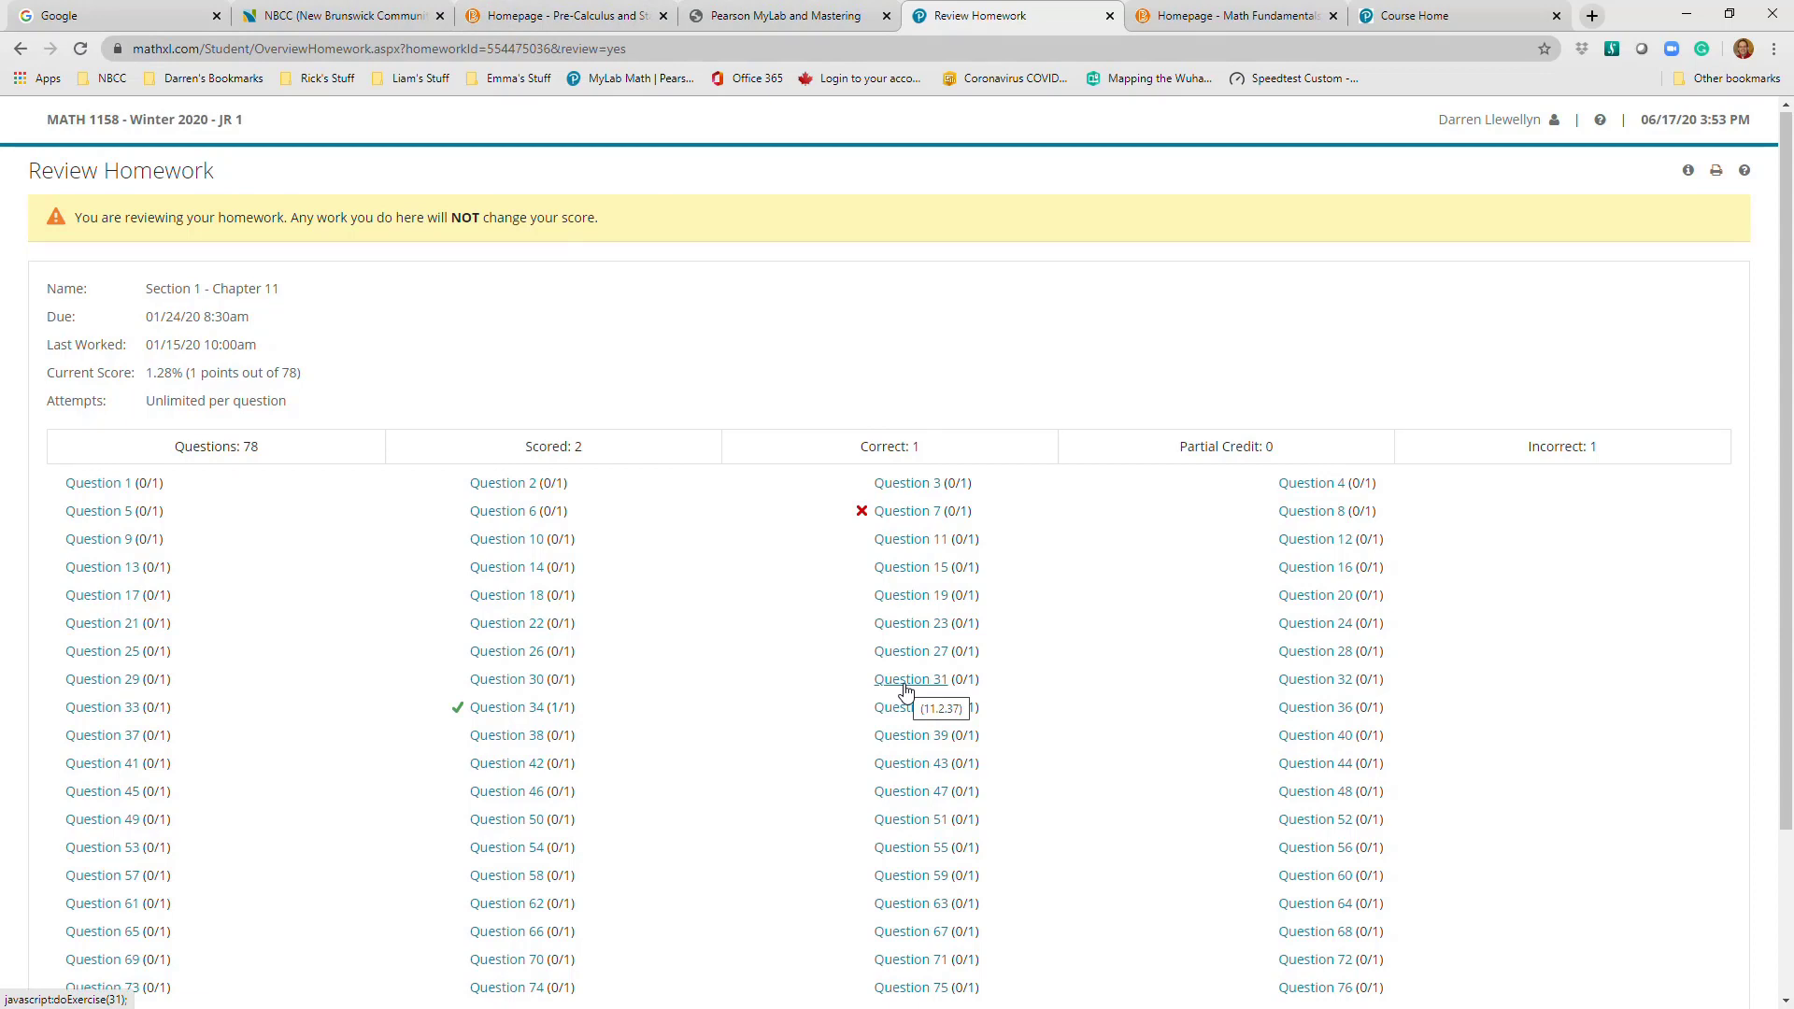
click(110, 486)
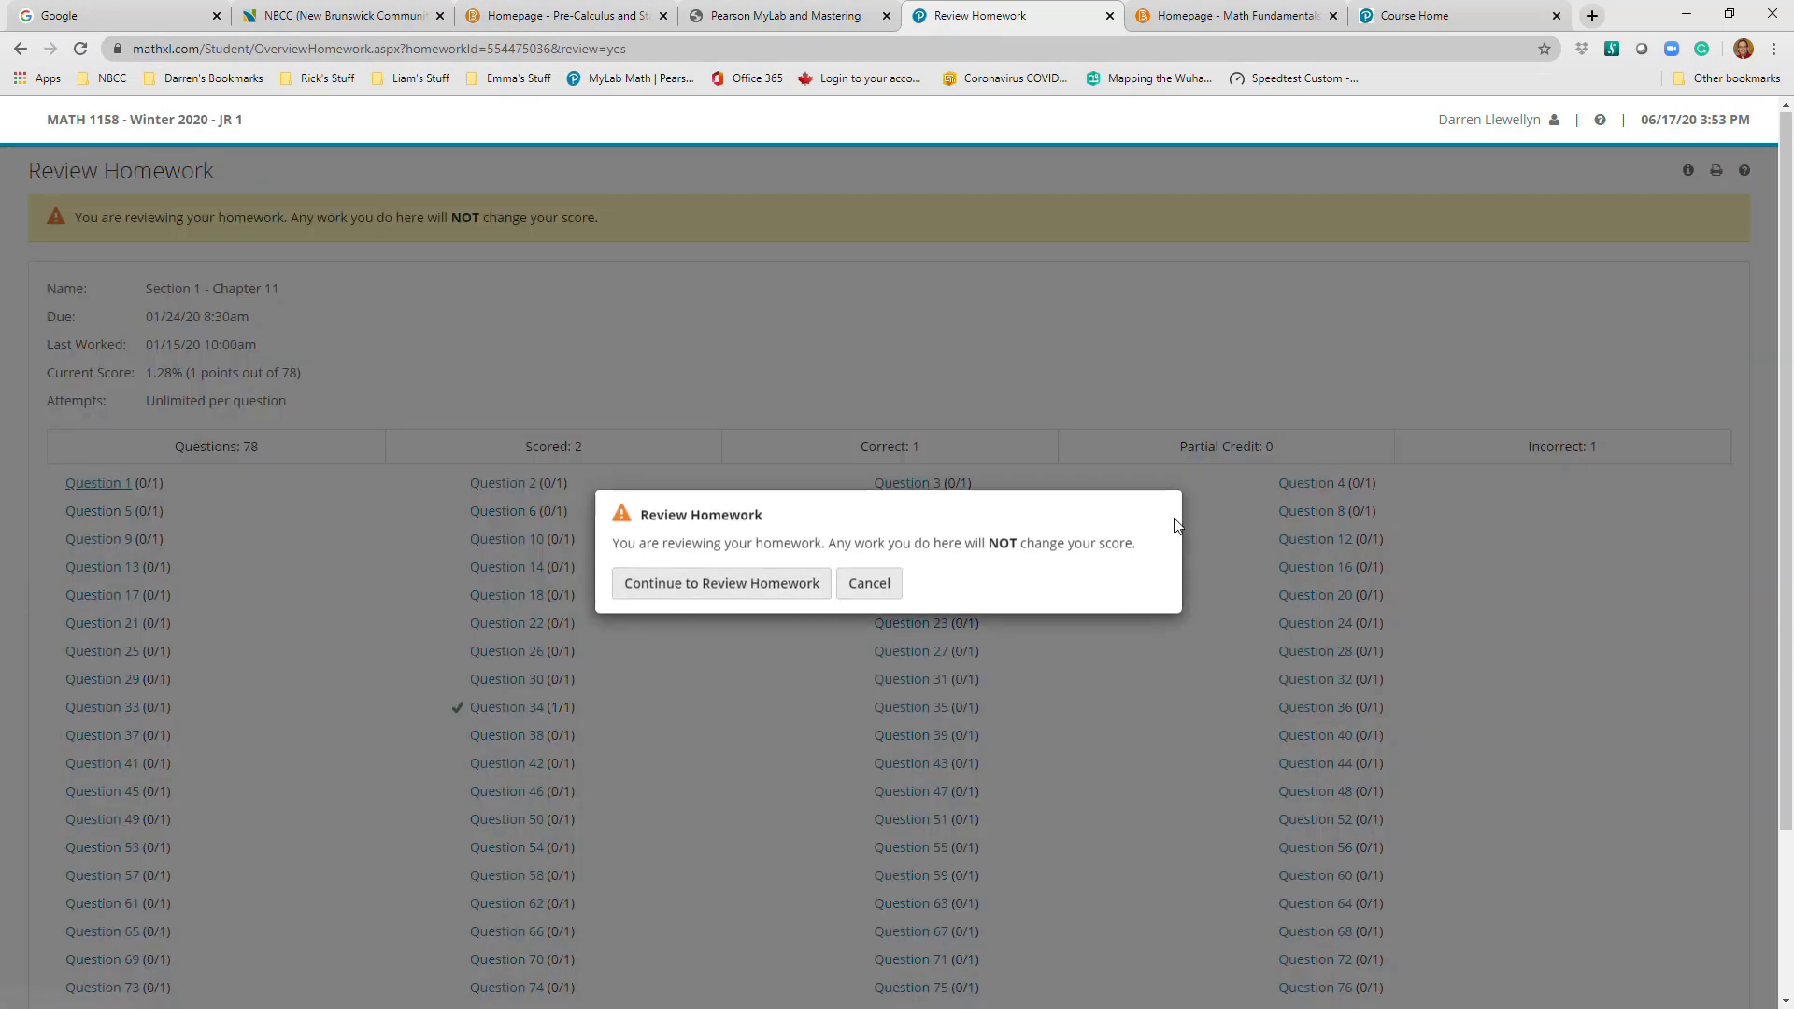
click(745, 599)
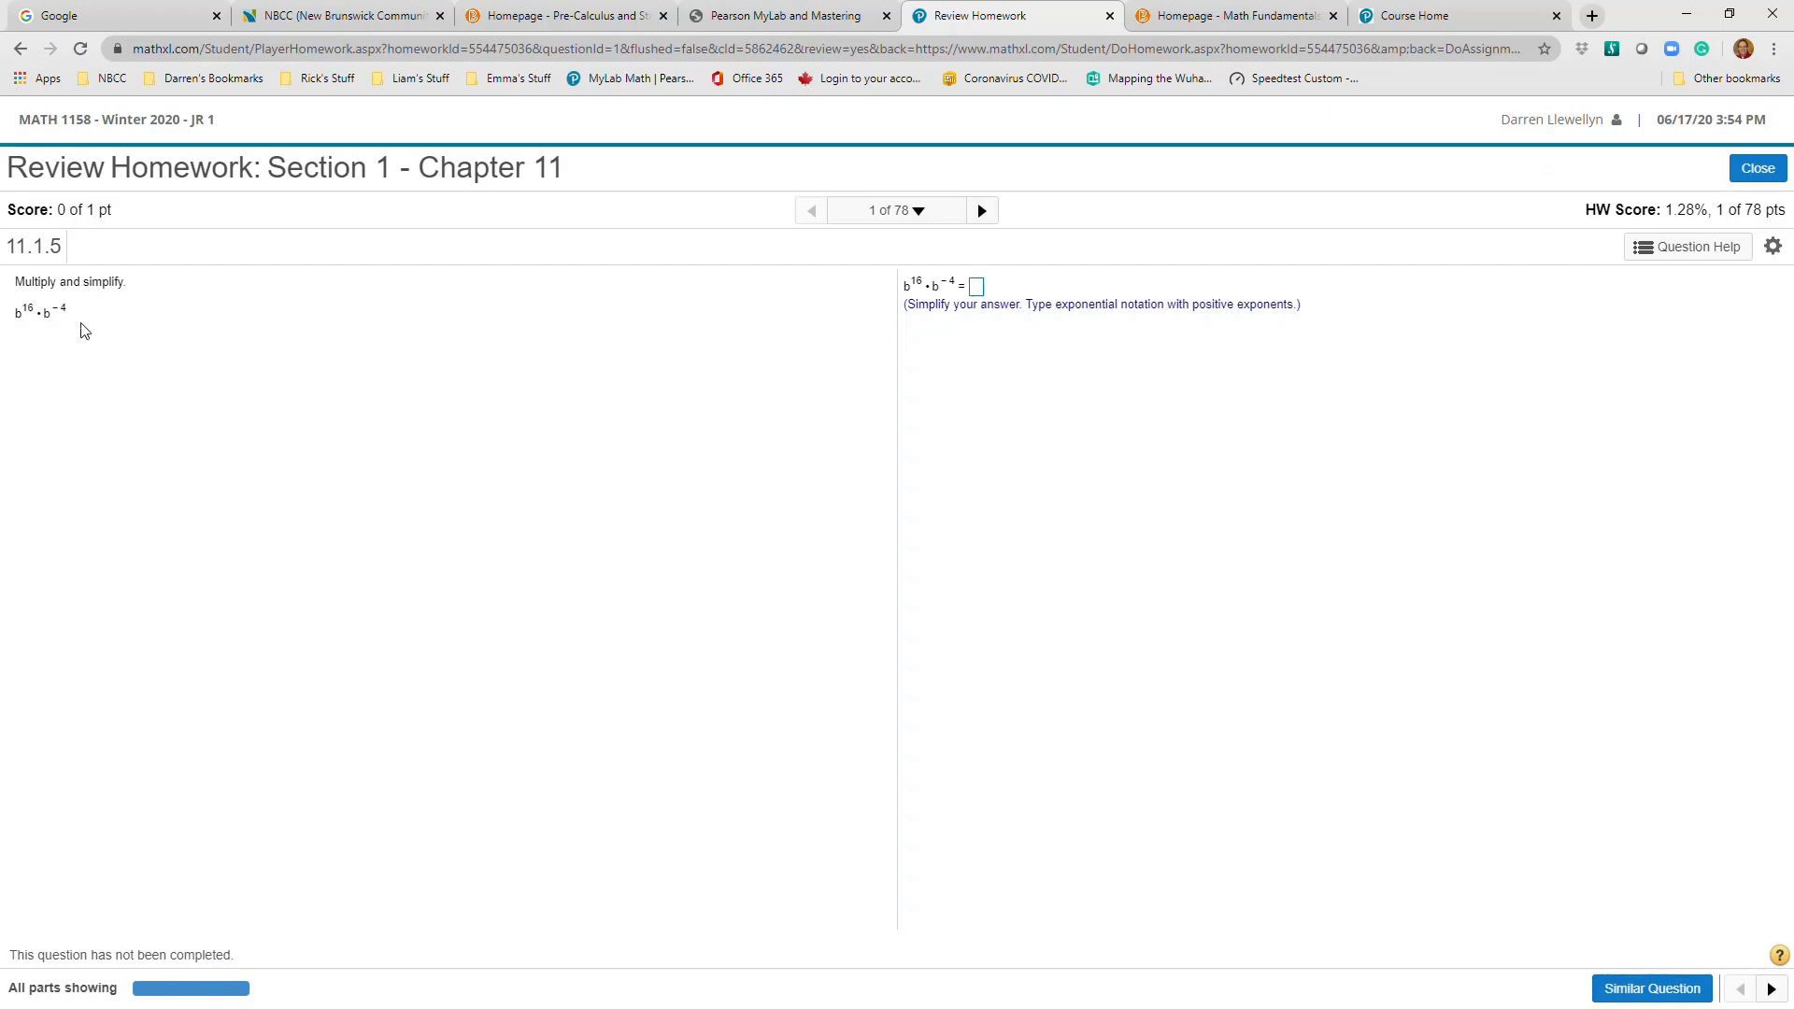
Enter c with exponent 4 as a trial answer to question 11.1.5 and load a similar question
click(981, 294)
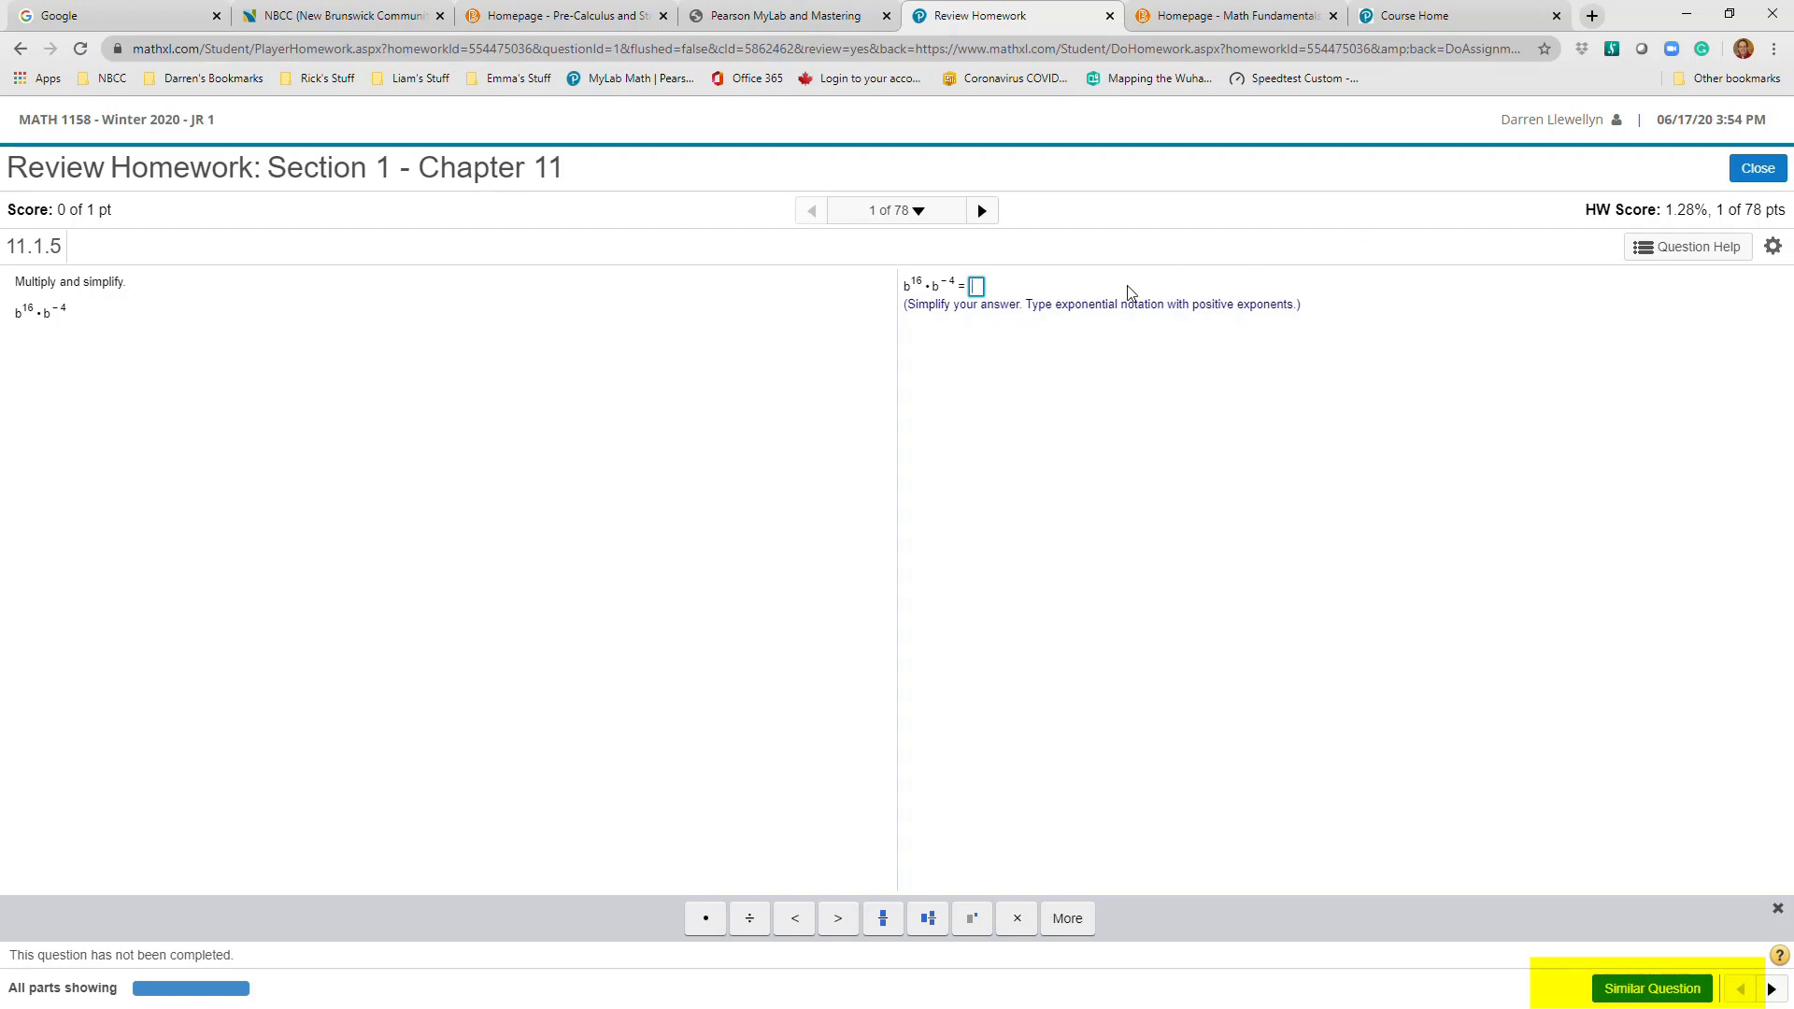
click(973, 919)
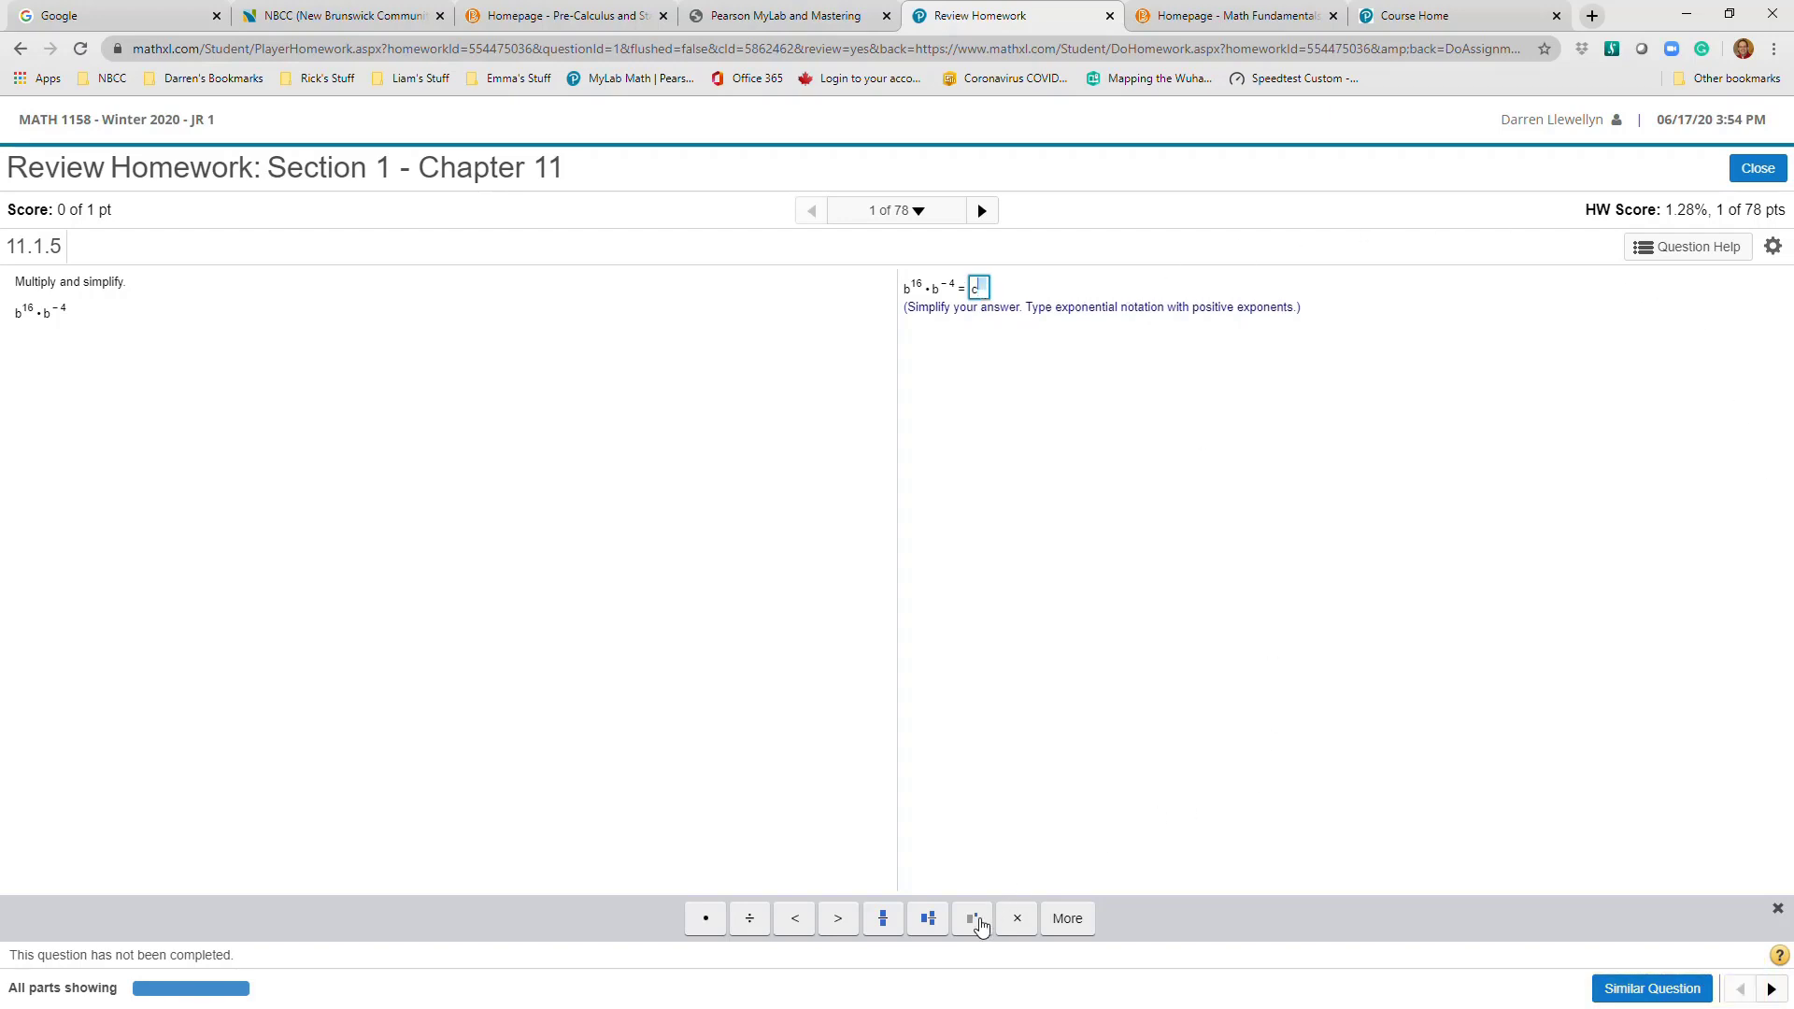
text(4)
click(1455, 513)
click(1663, 987)
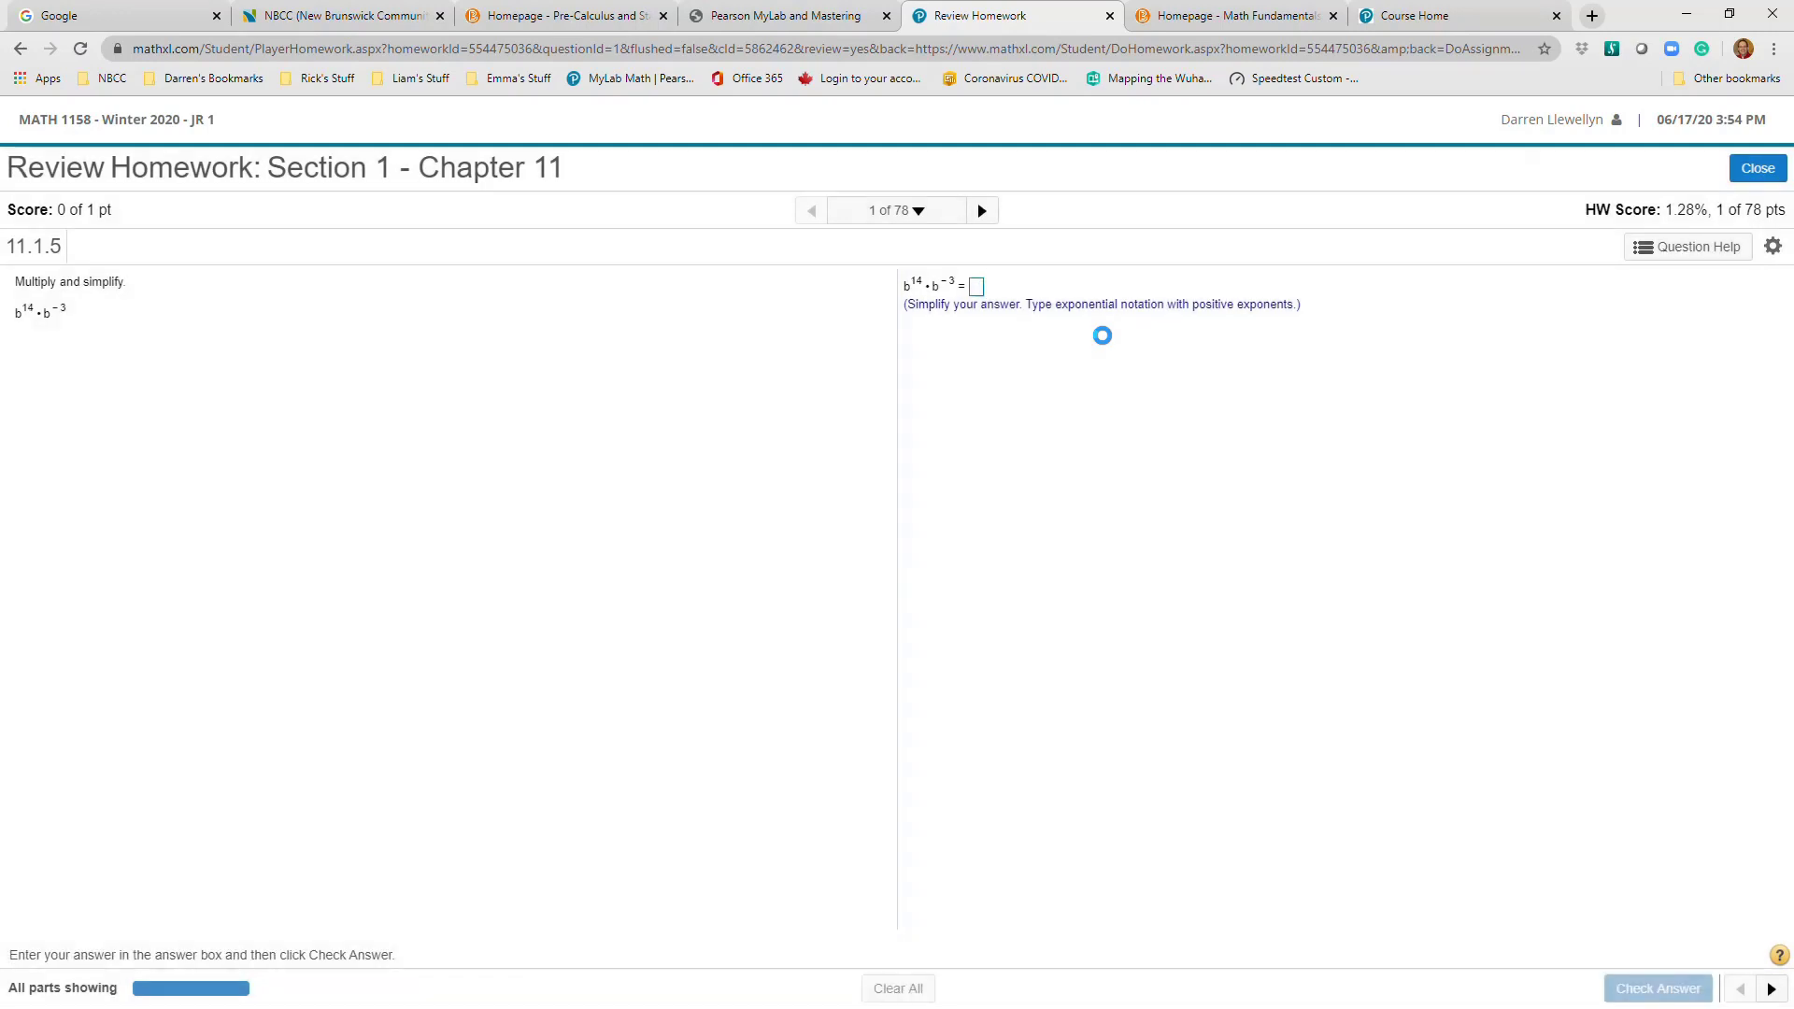
Submit b with exponent 3 as the answer for checking, dismiss the feedback and show the Question Help options
click(981, 289)
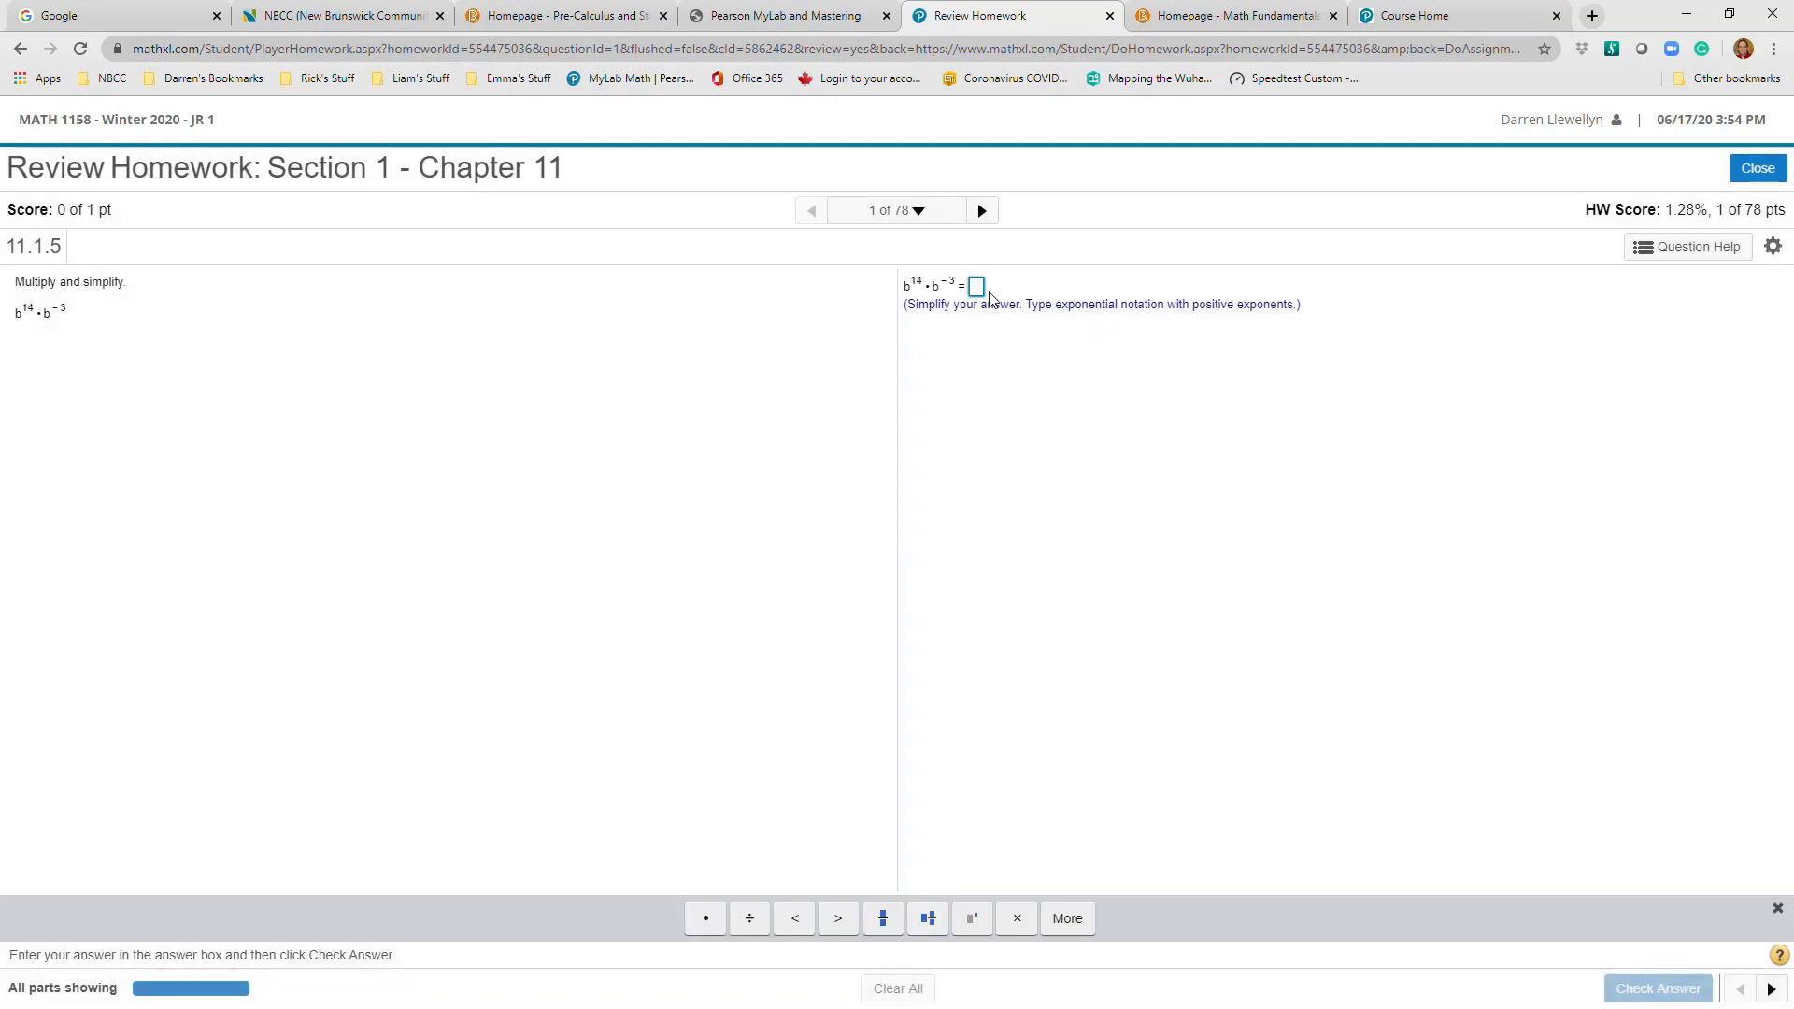
text(b)
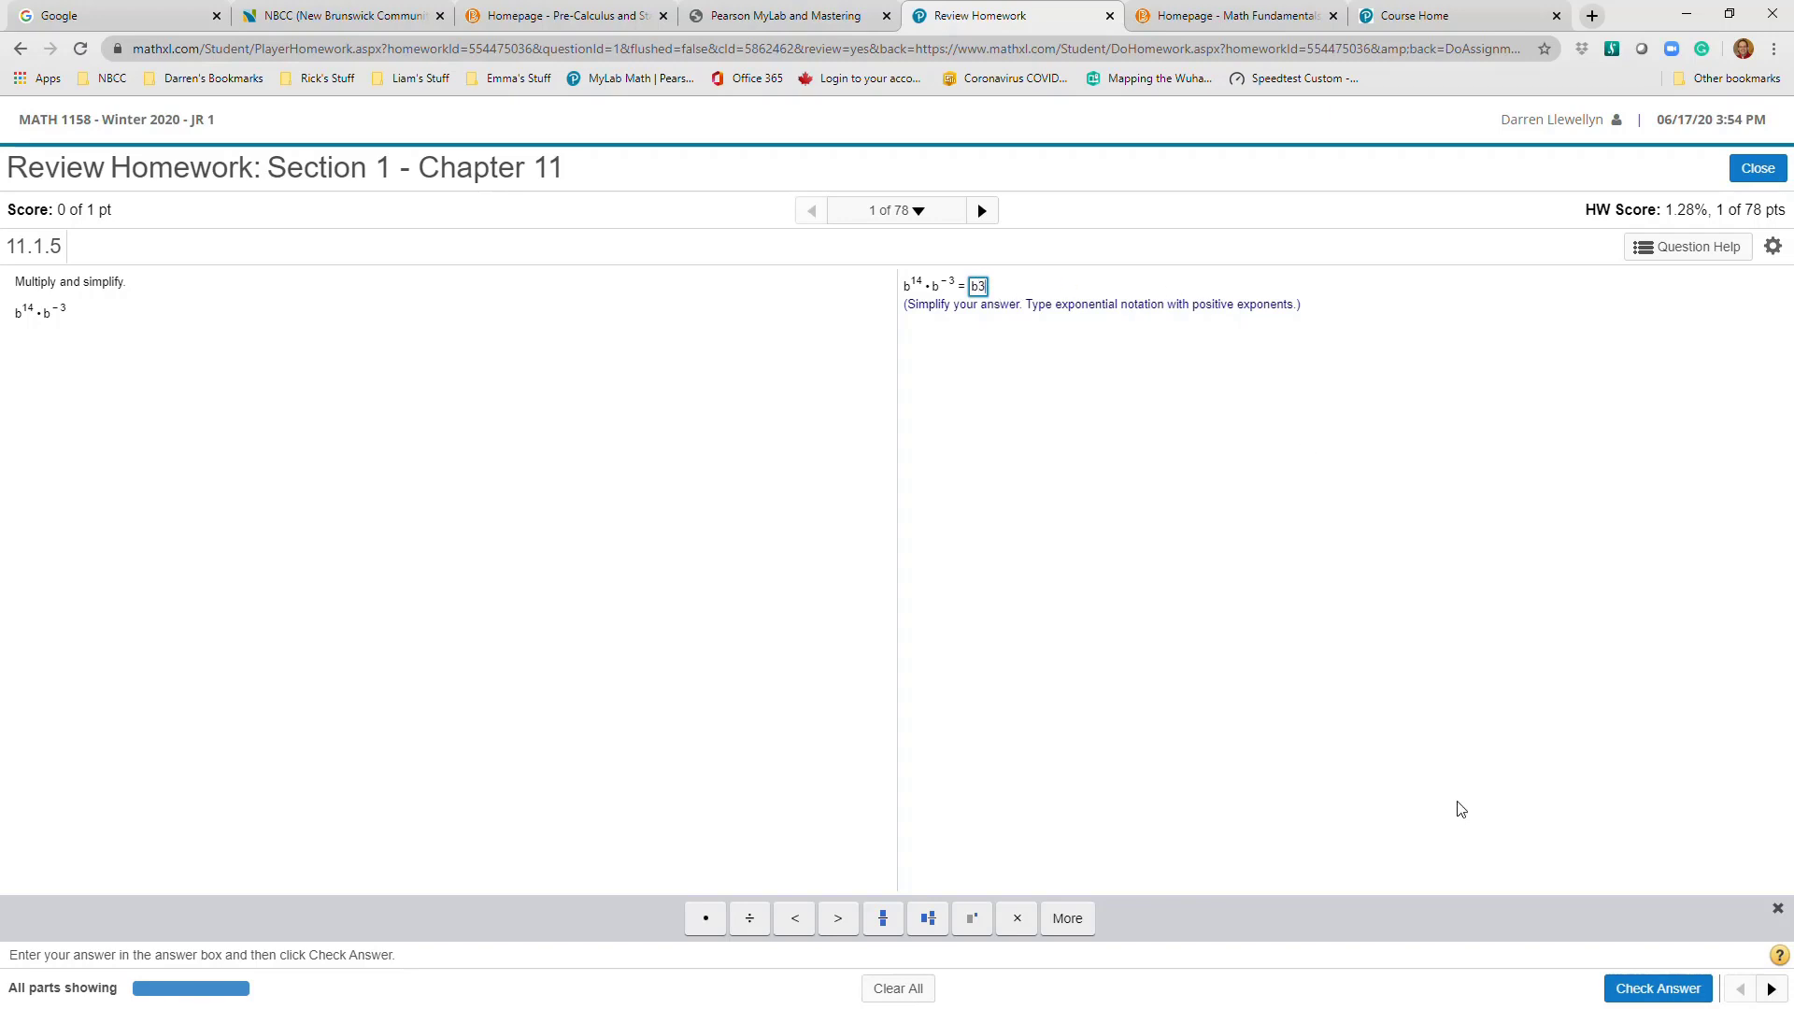
click(972, 918)
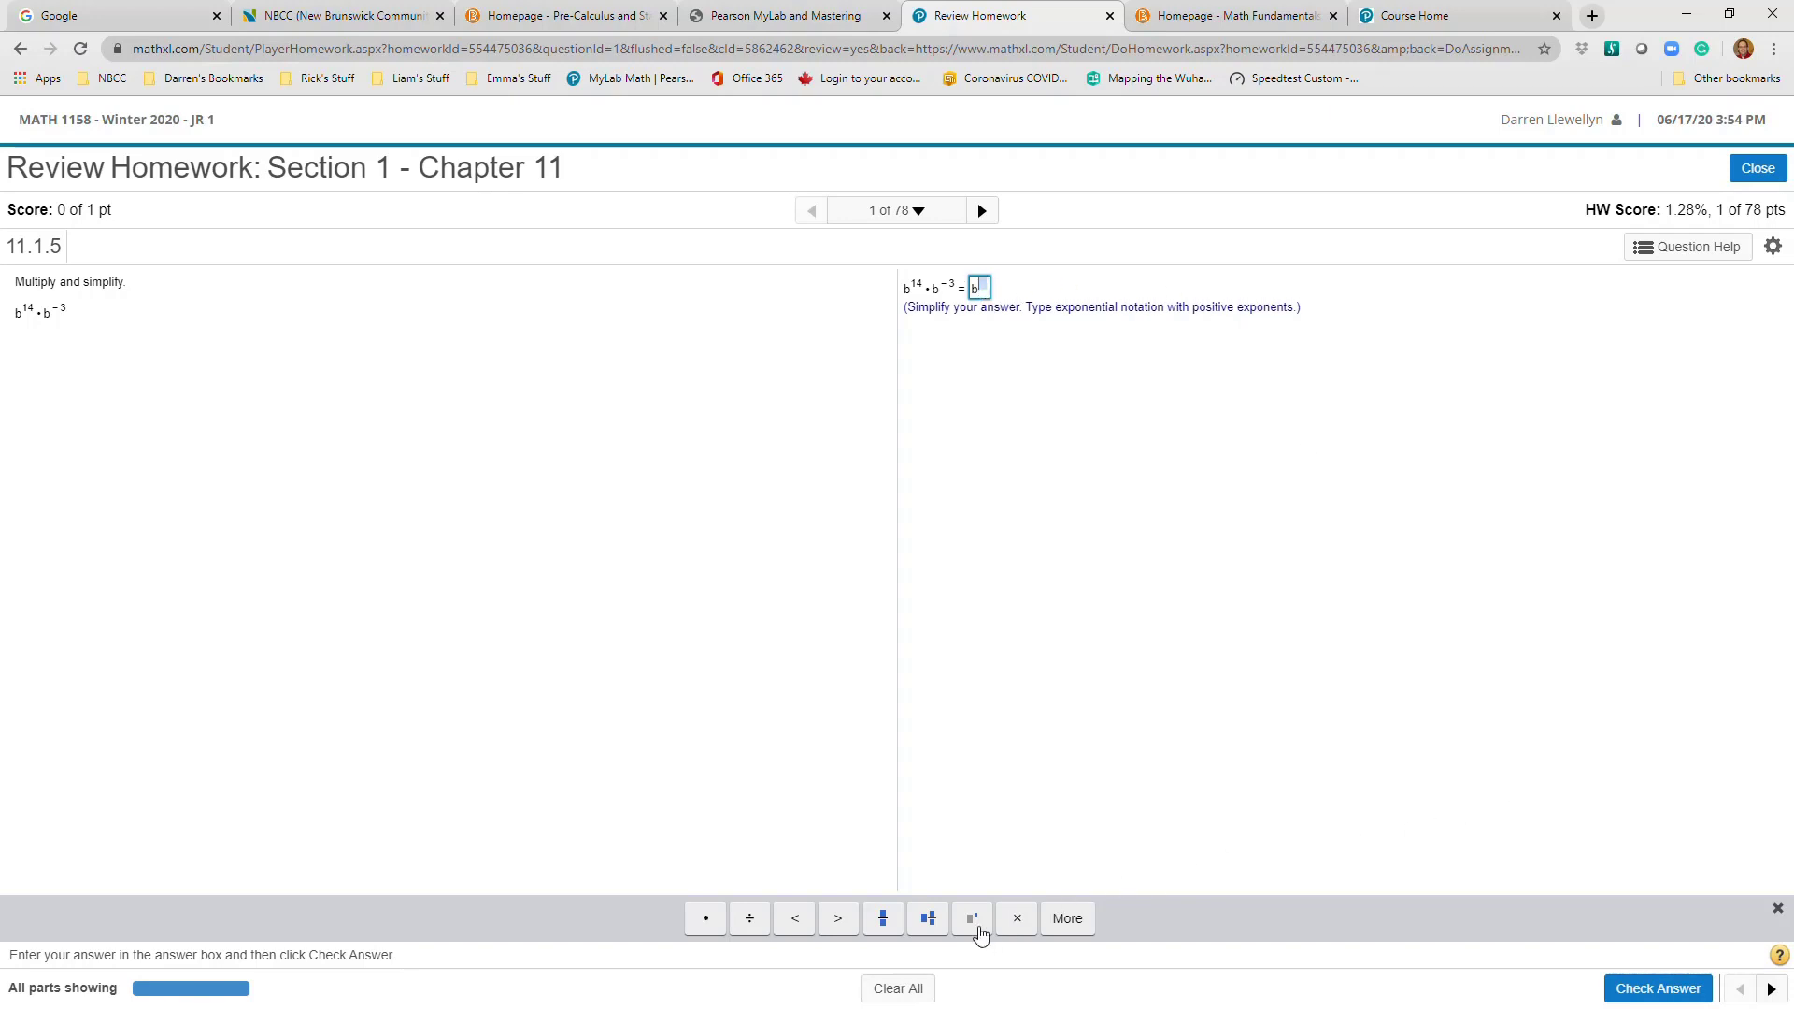
text(3)
click(1658, 987)
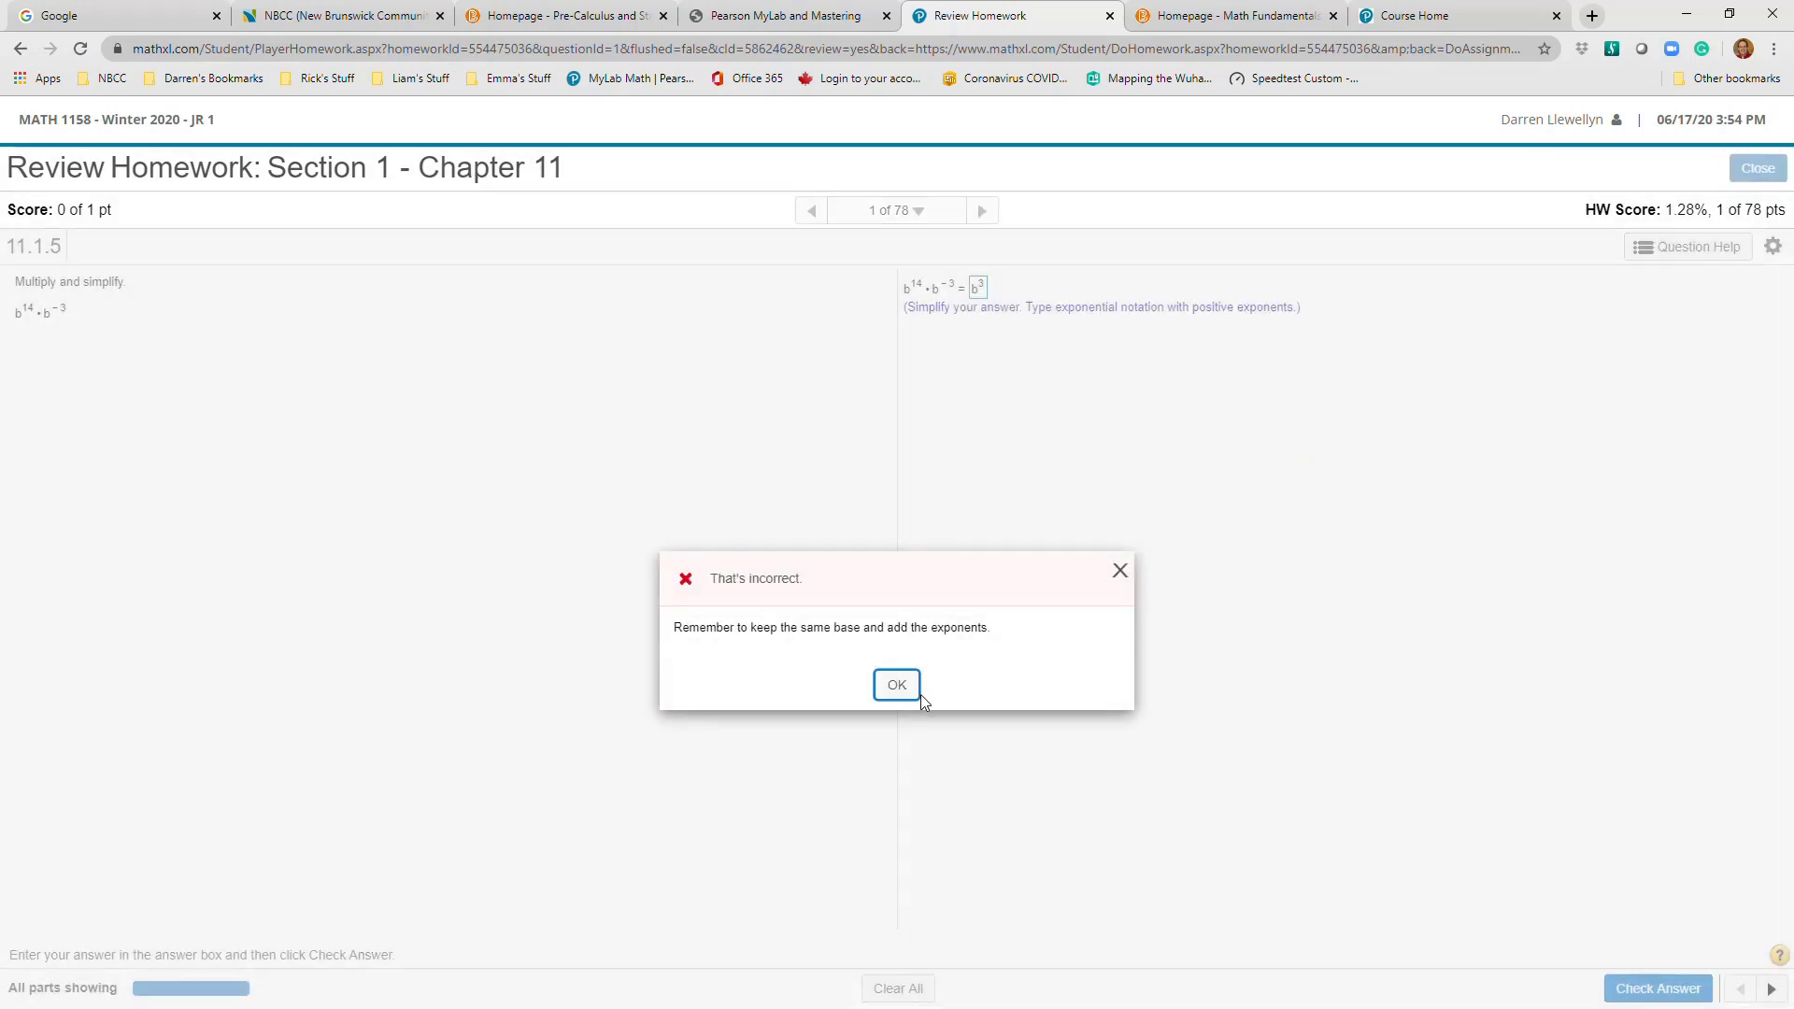
click(911, 689)
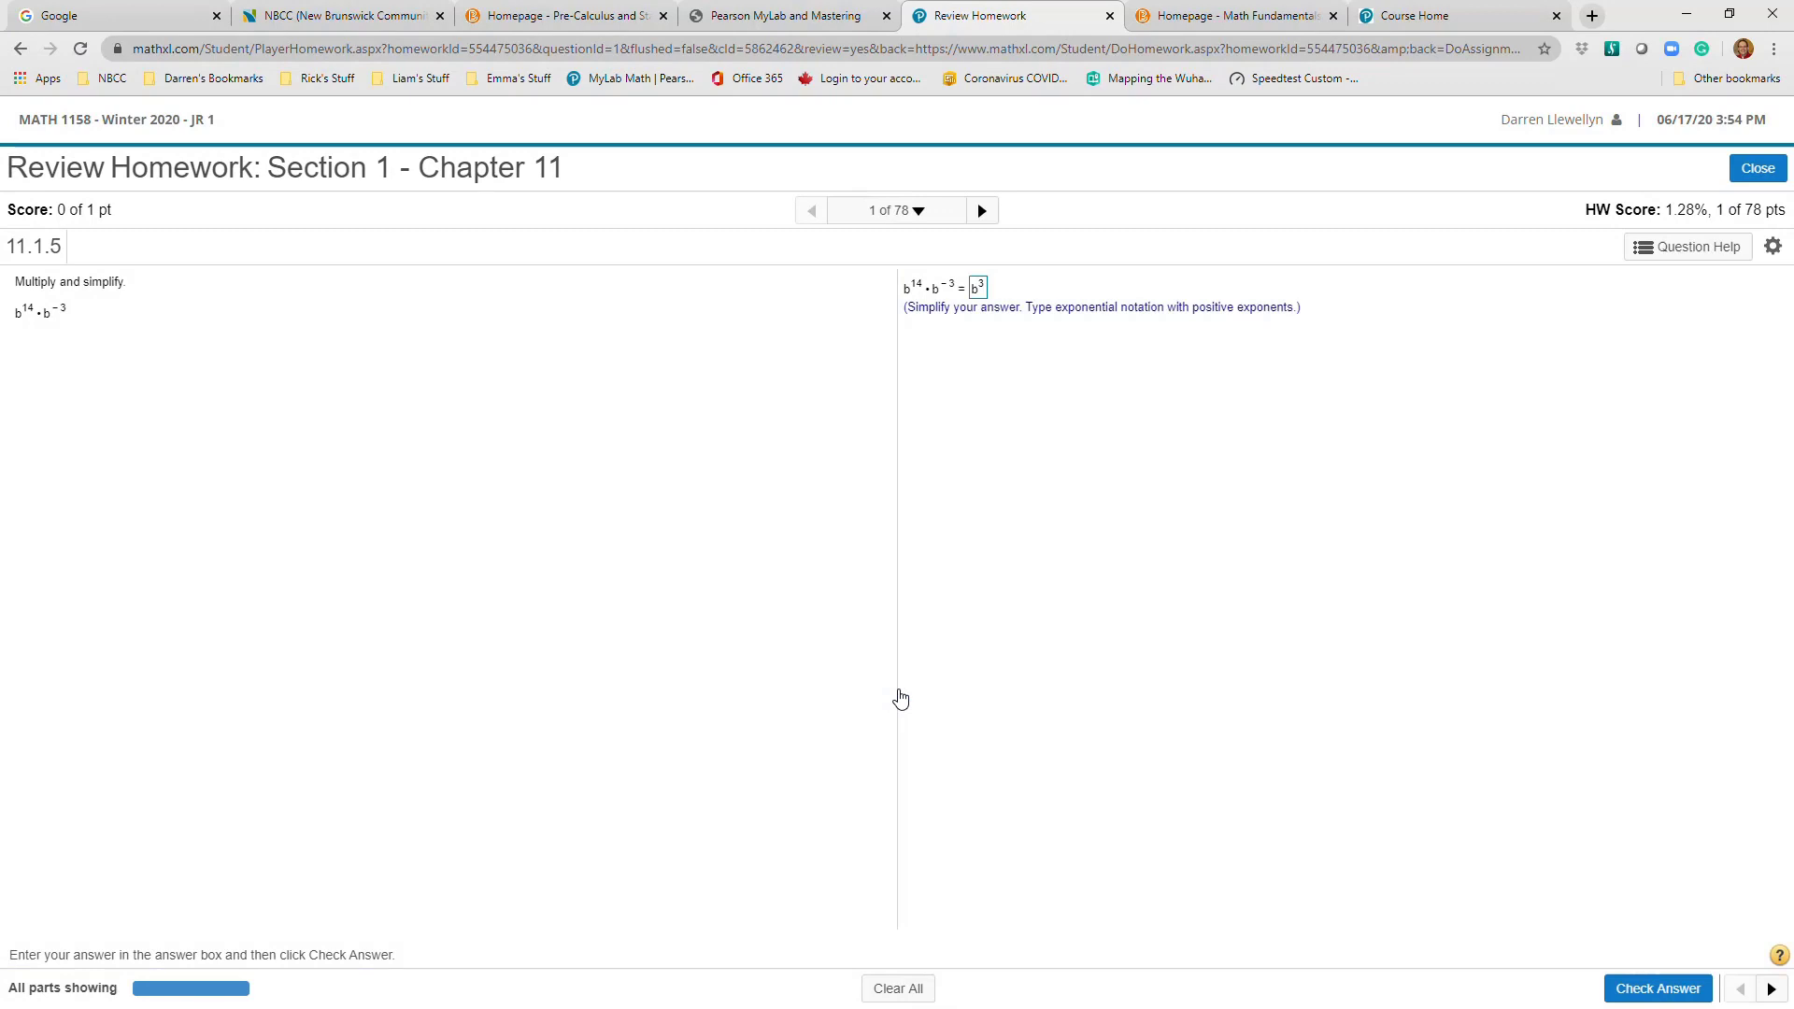
click(1665, 257)
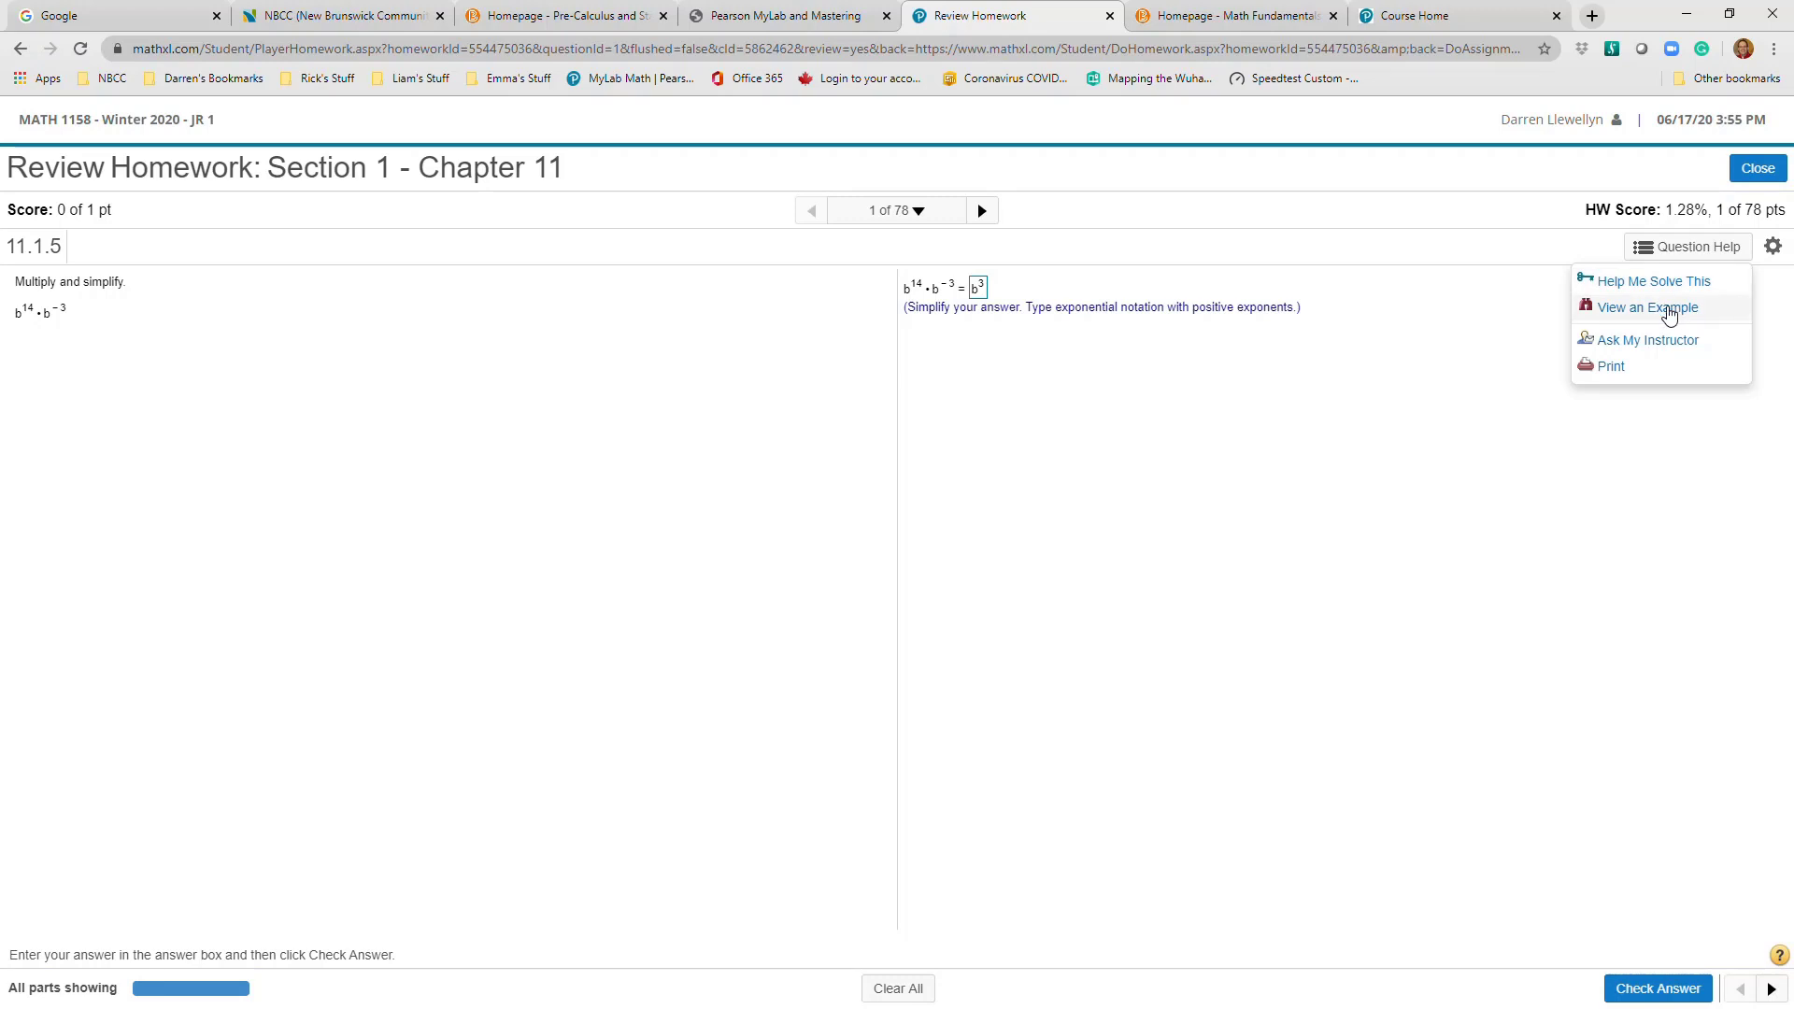
View the worked example for question 11.1.5, move it aside to compare with the question, and close it
click(1669, 312)
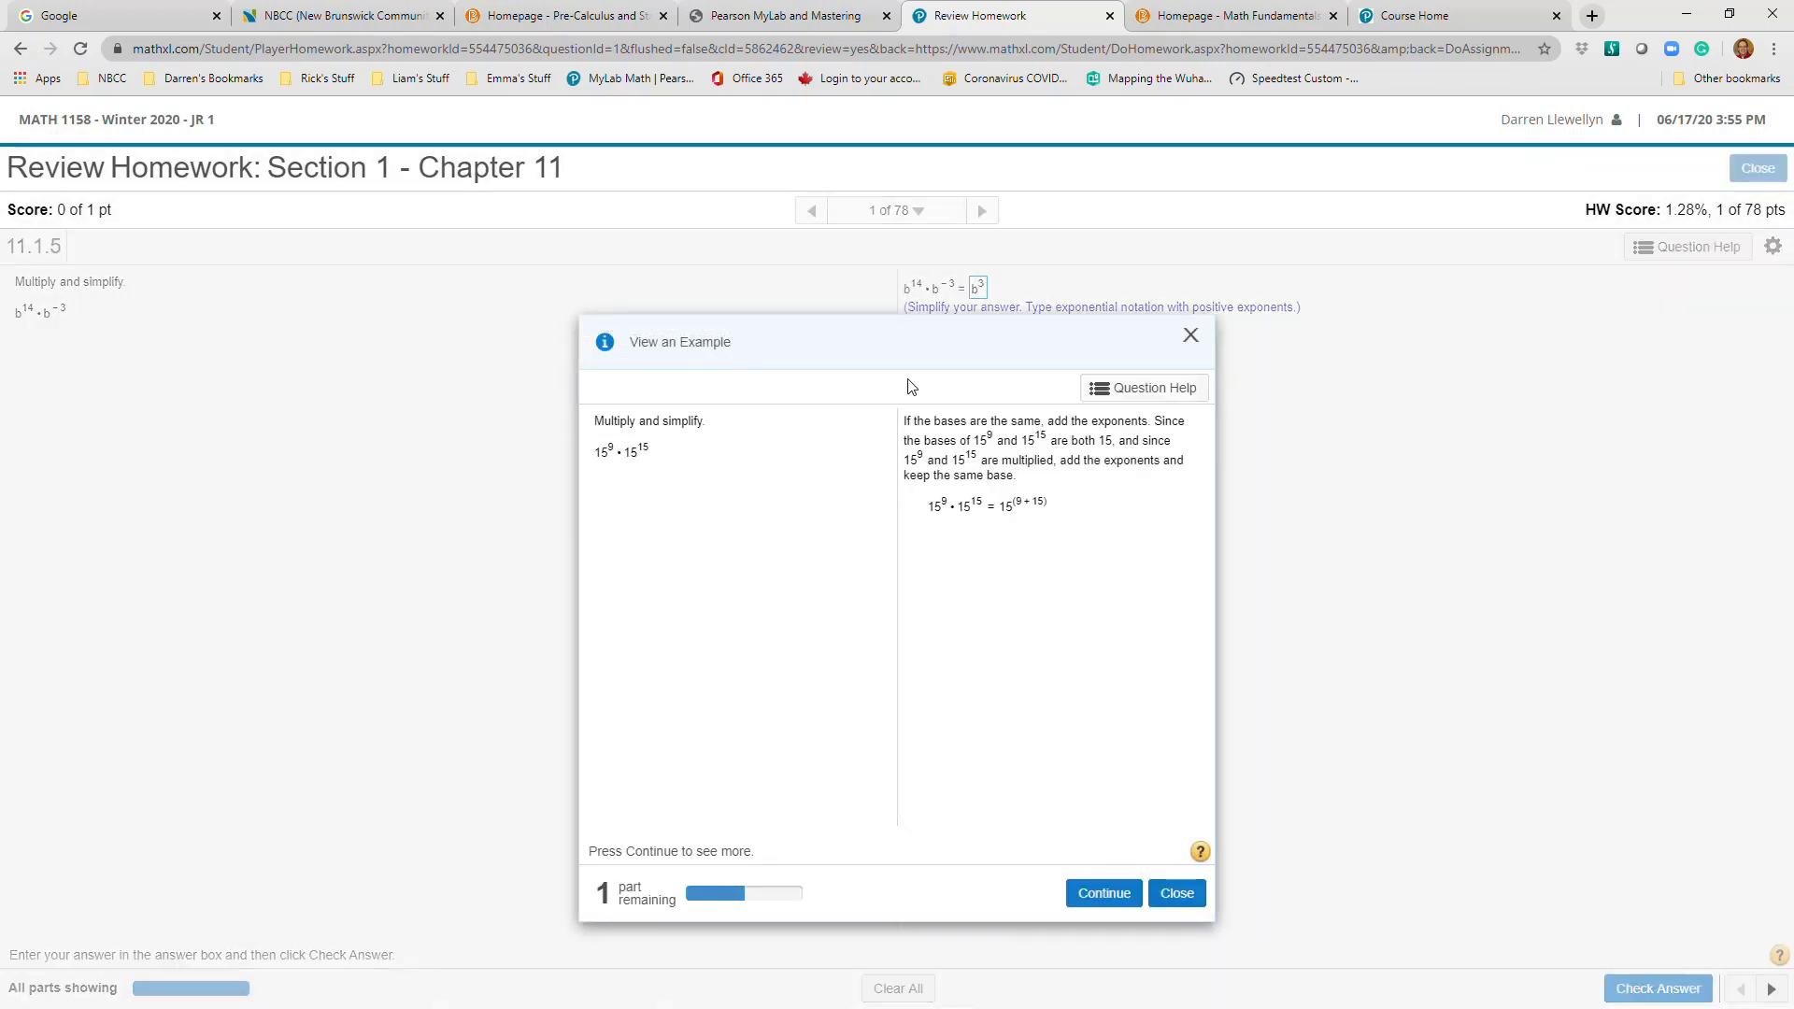
drag(757, 324, 284, 296)
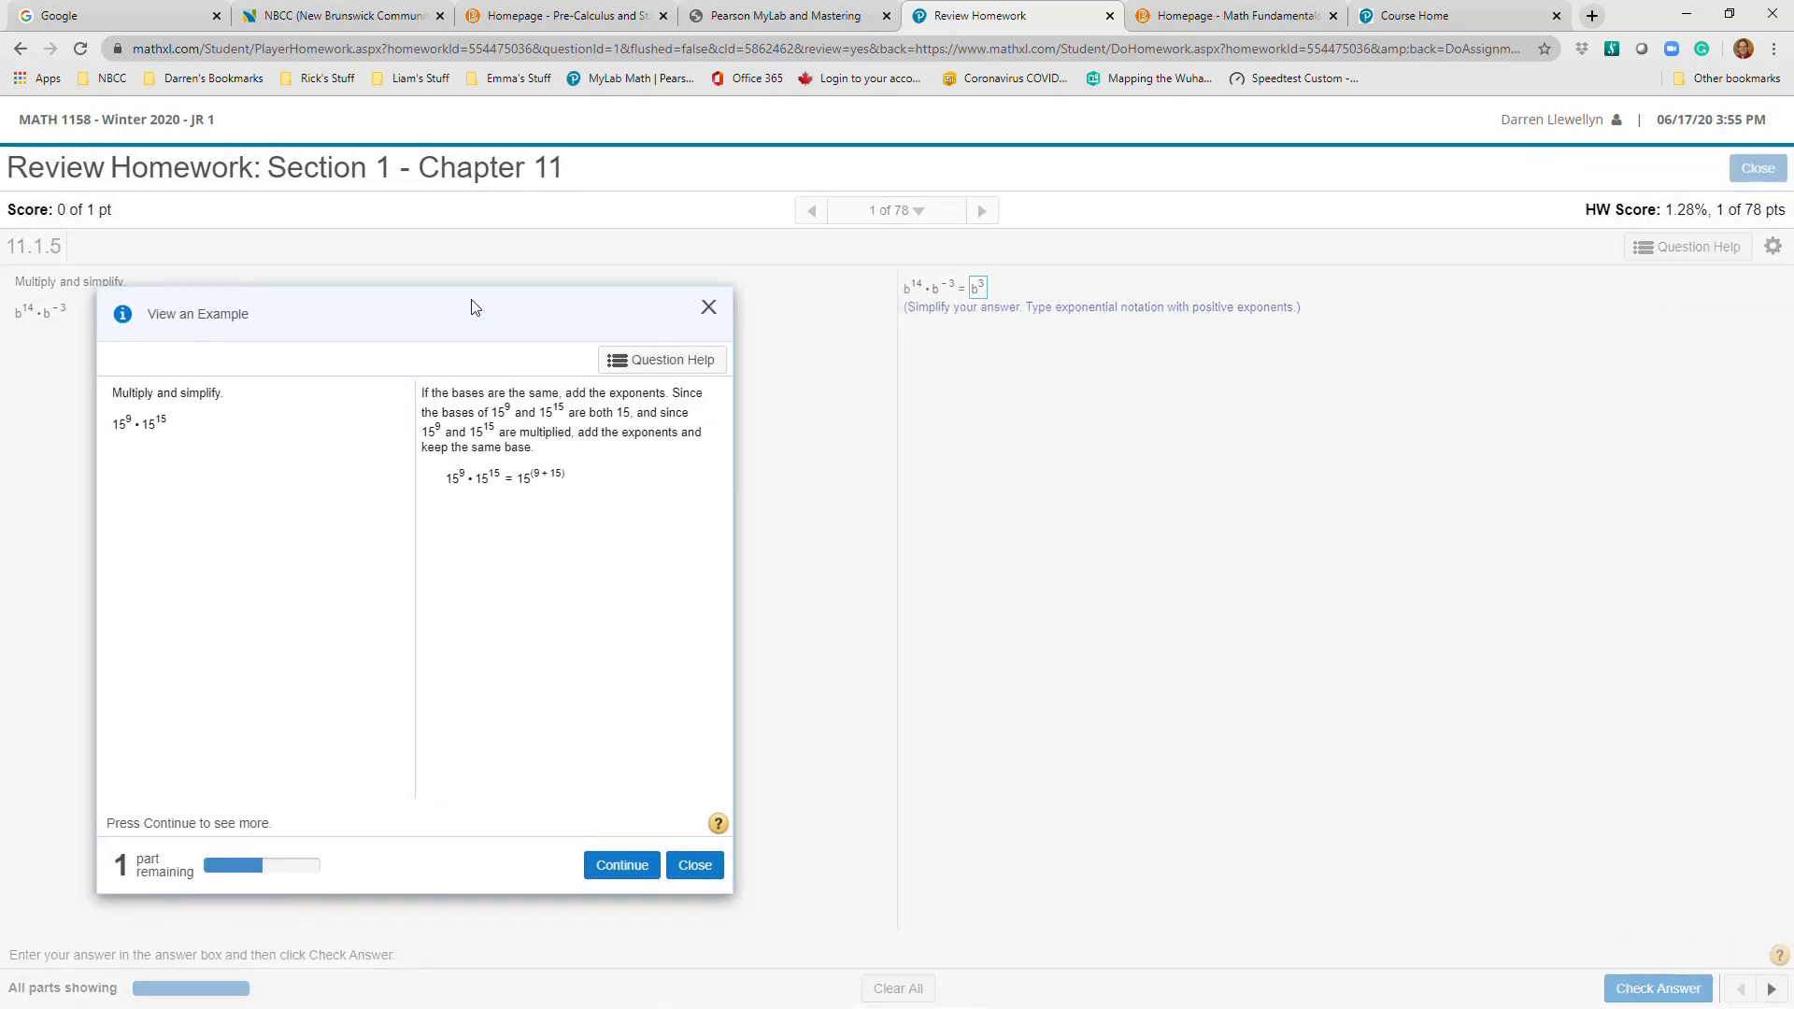
click(709, 309)
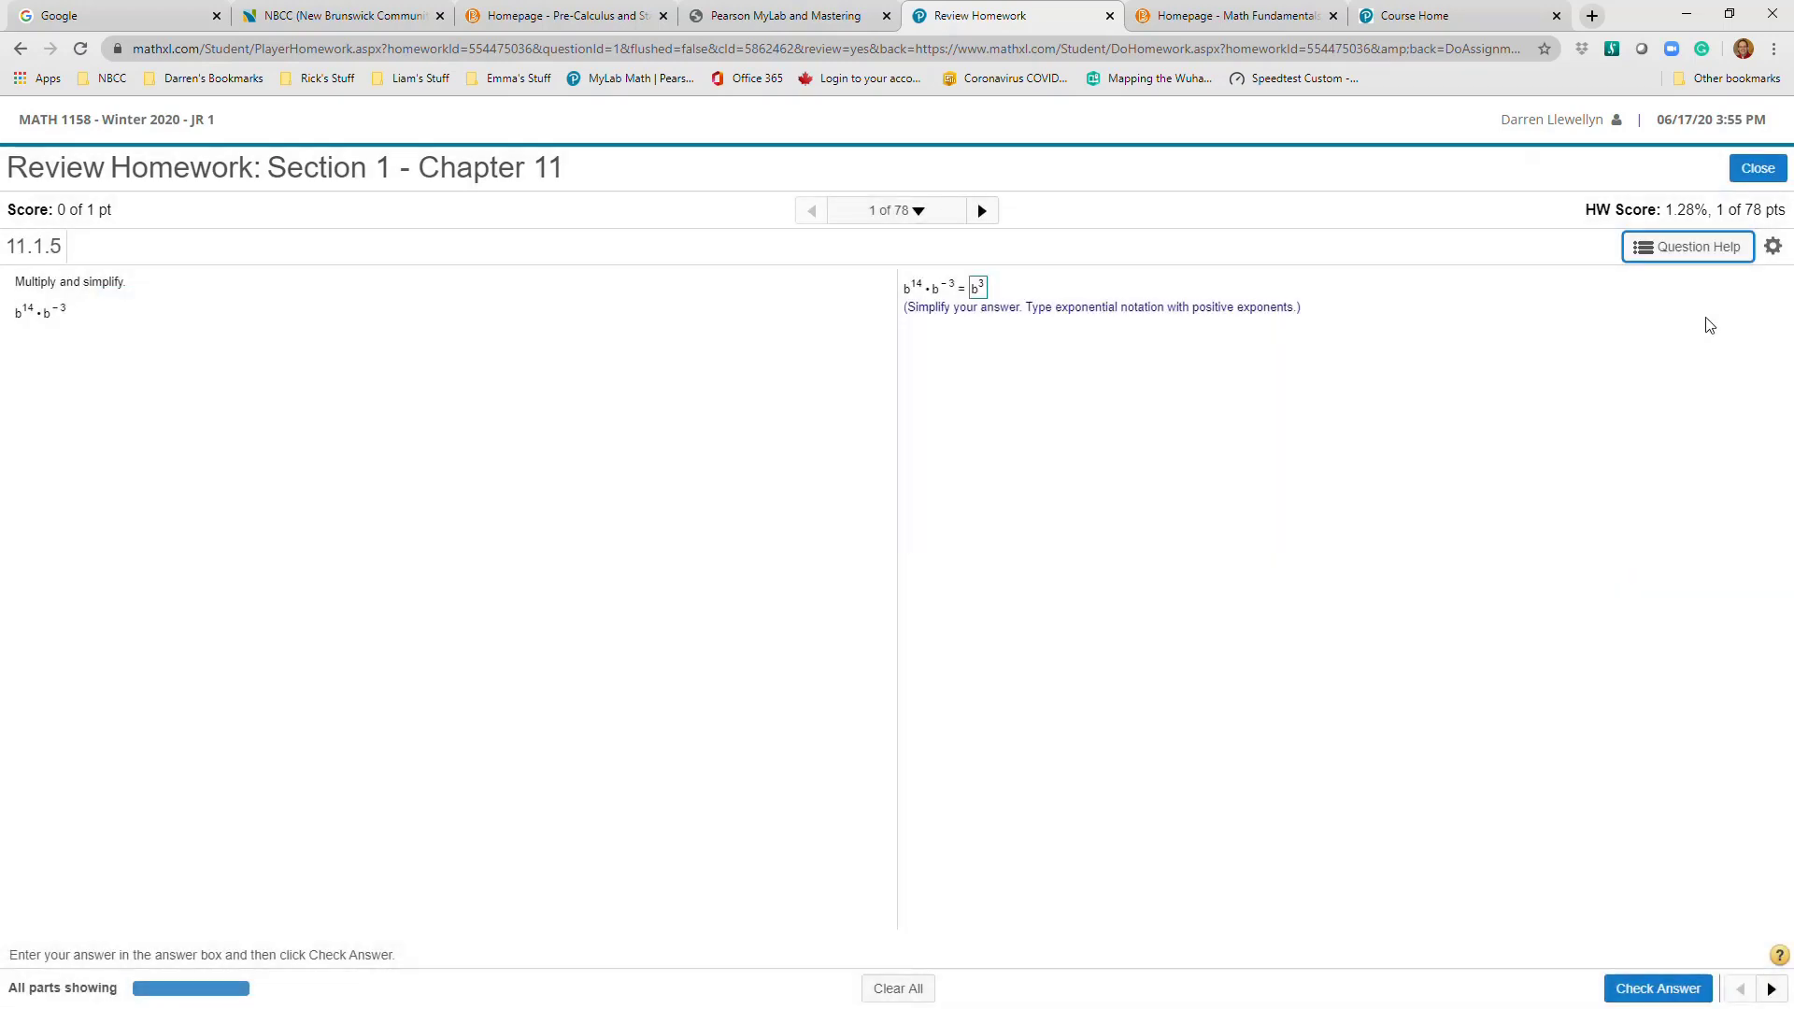
Start Help Me Solve This for question 11.1.5 and submit Yes for whether the bases are the same
click(1686, 254)
click(1656, 282)
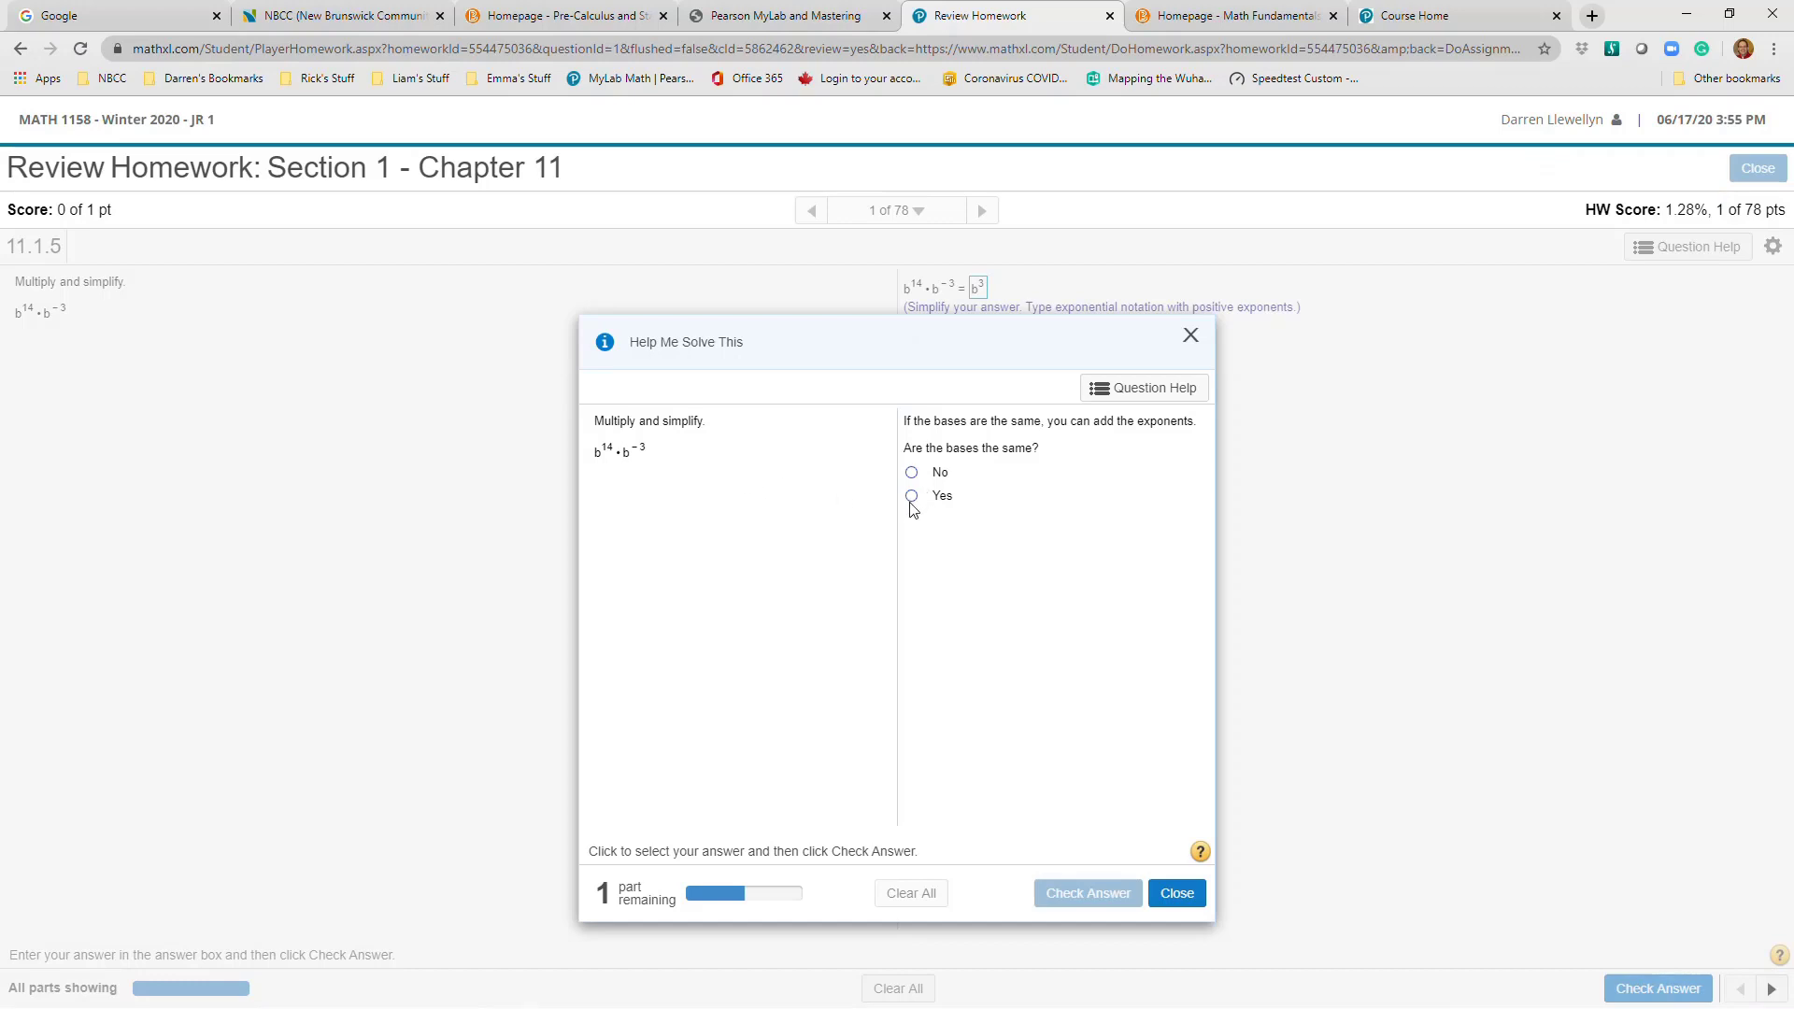
click(915, 503)
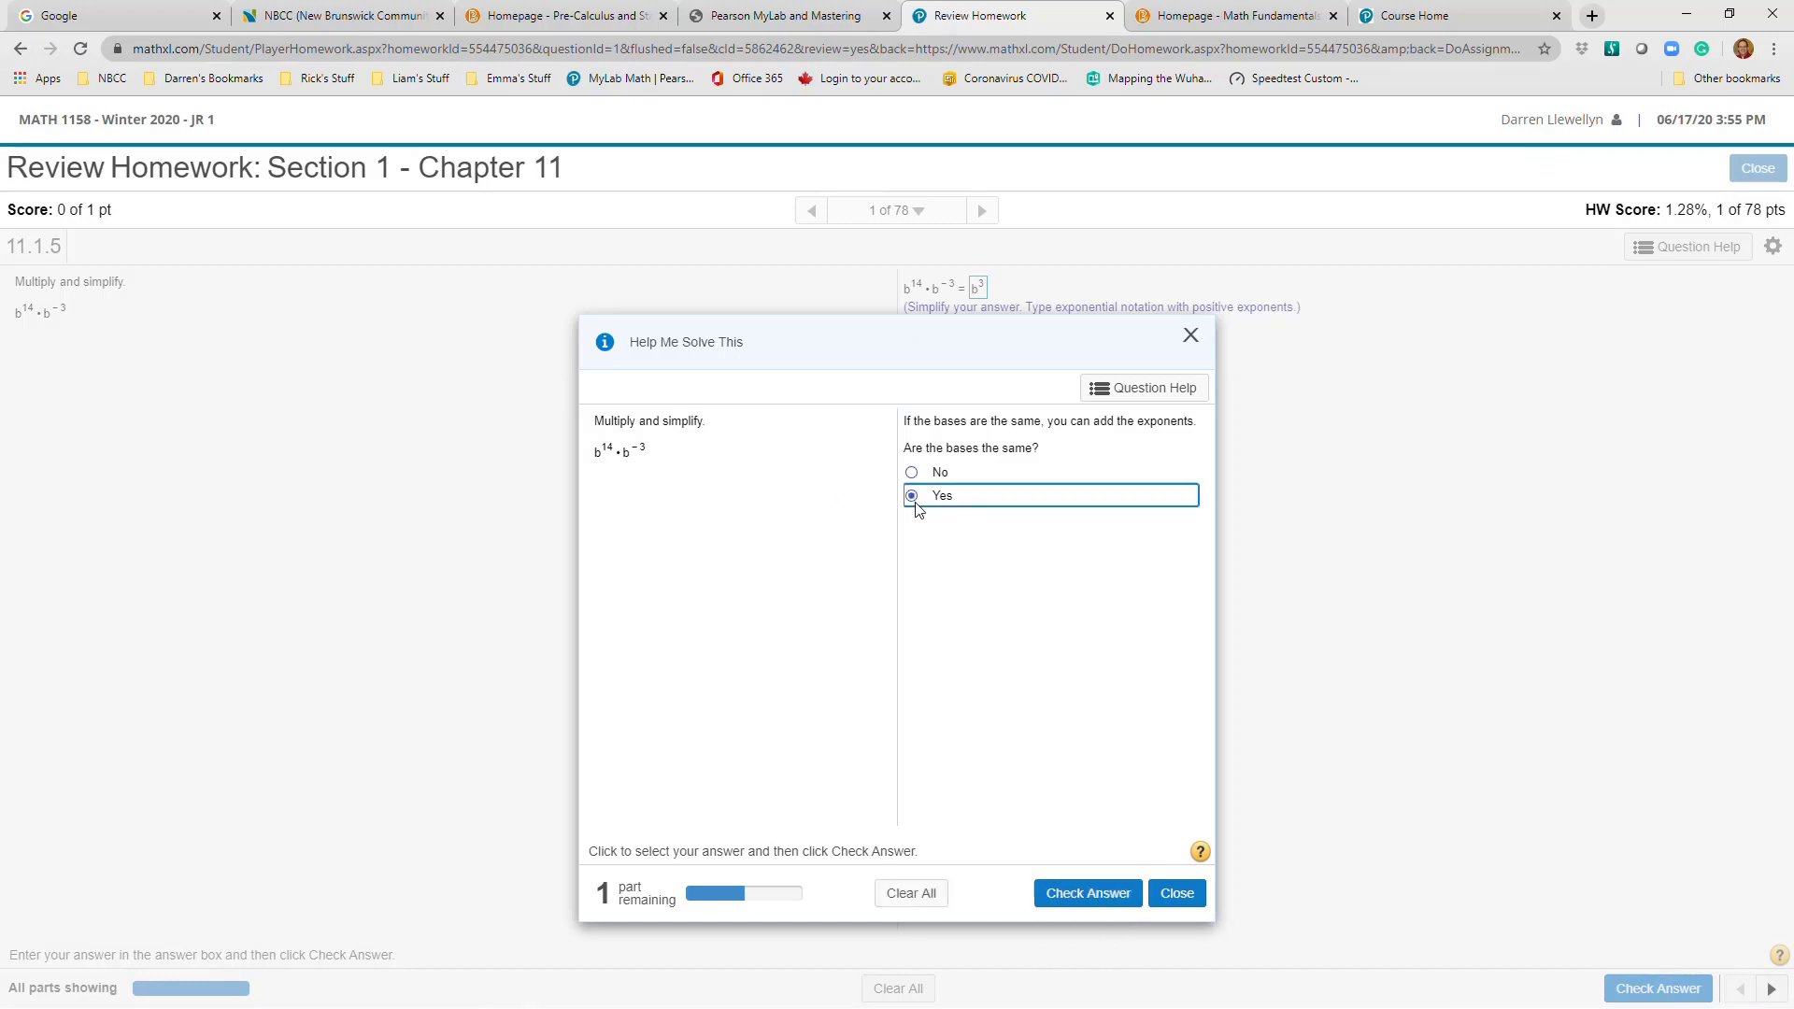
click(1086, 893)
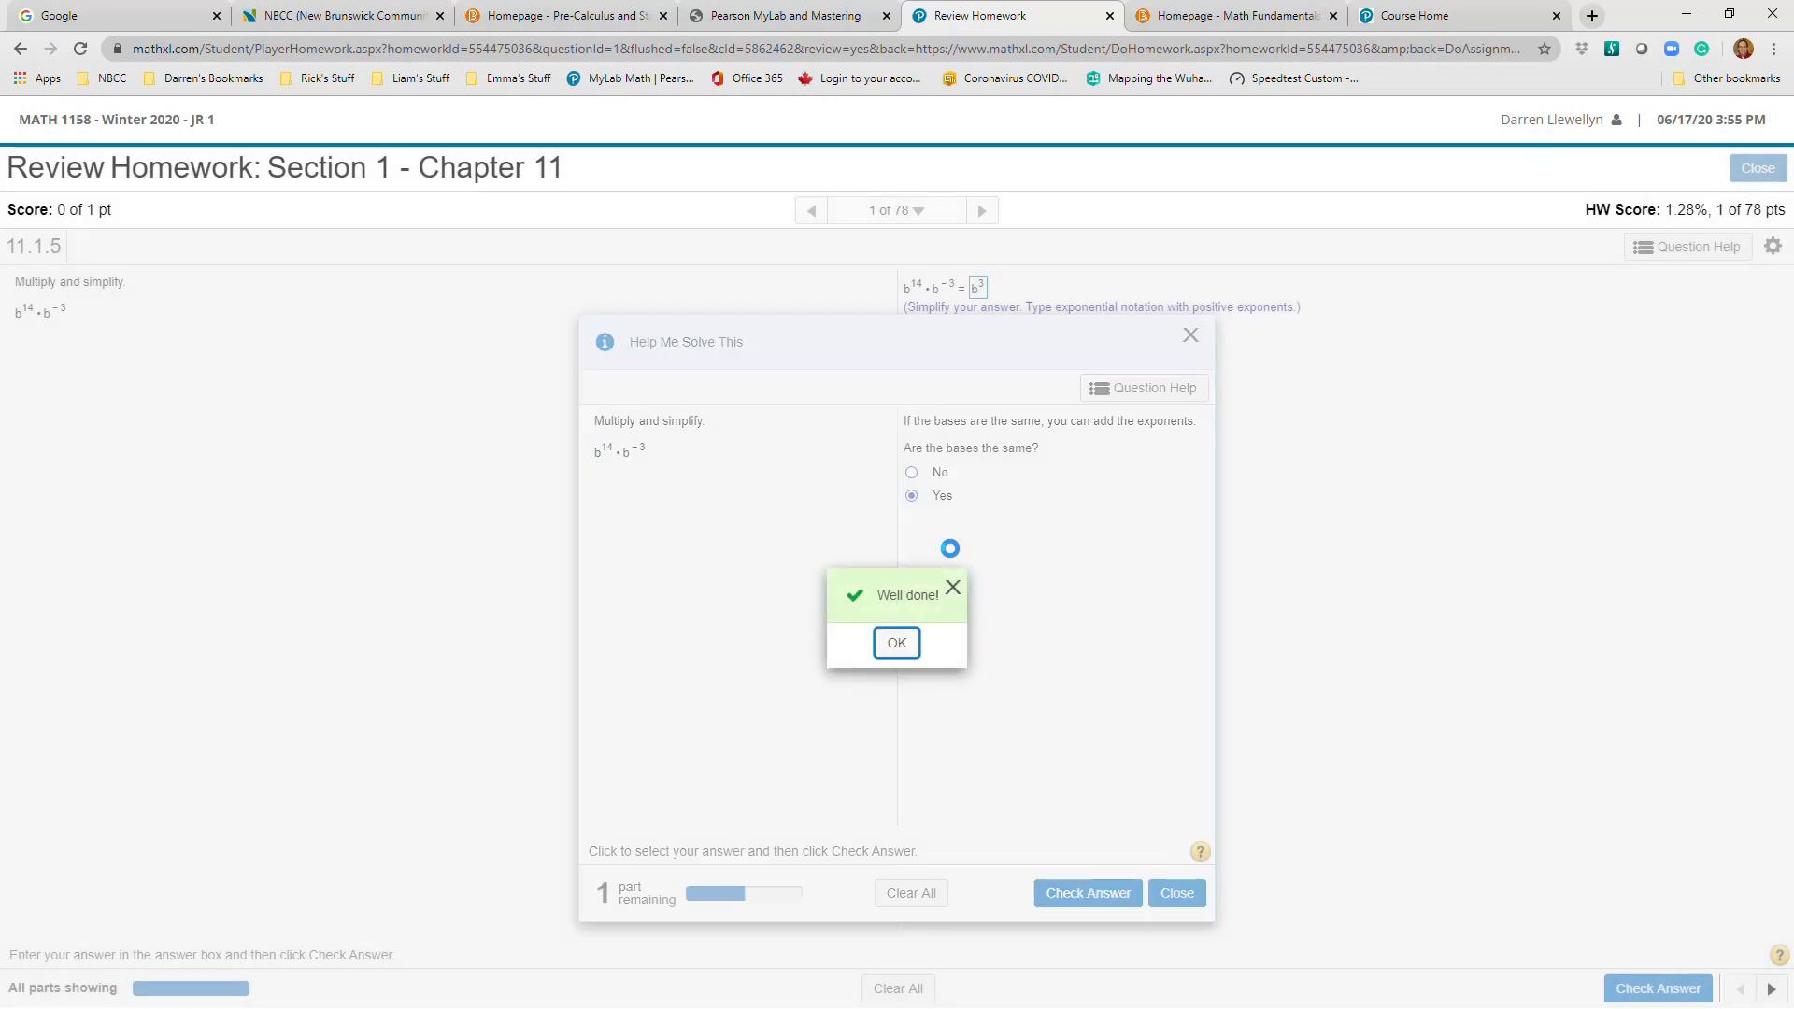
click(897, 642)
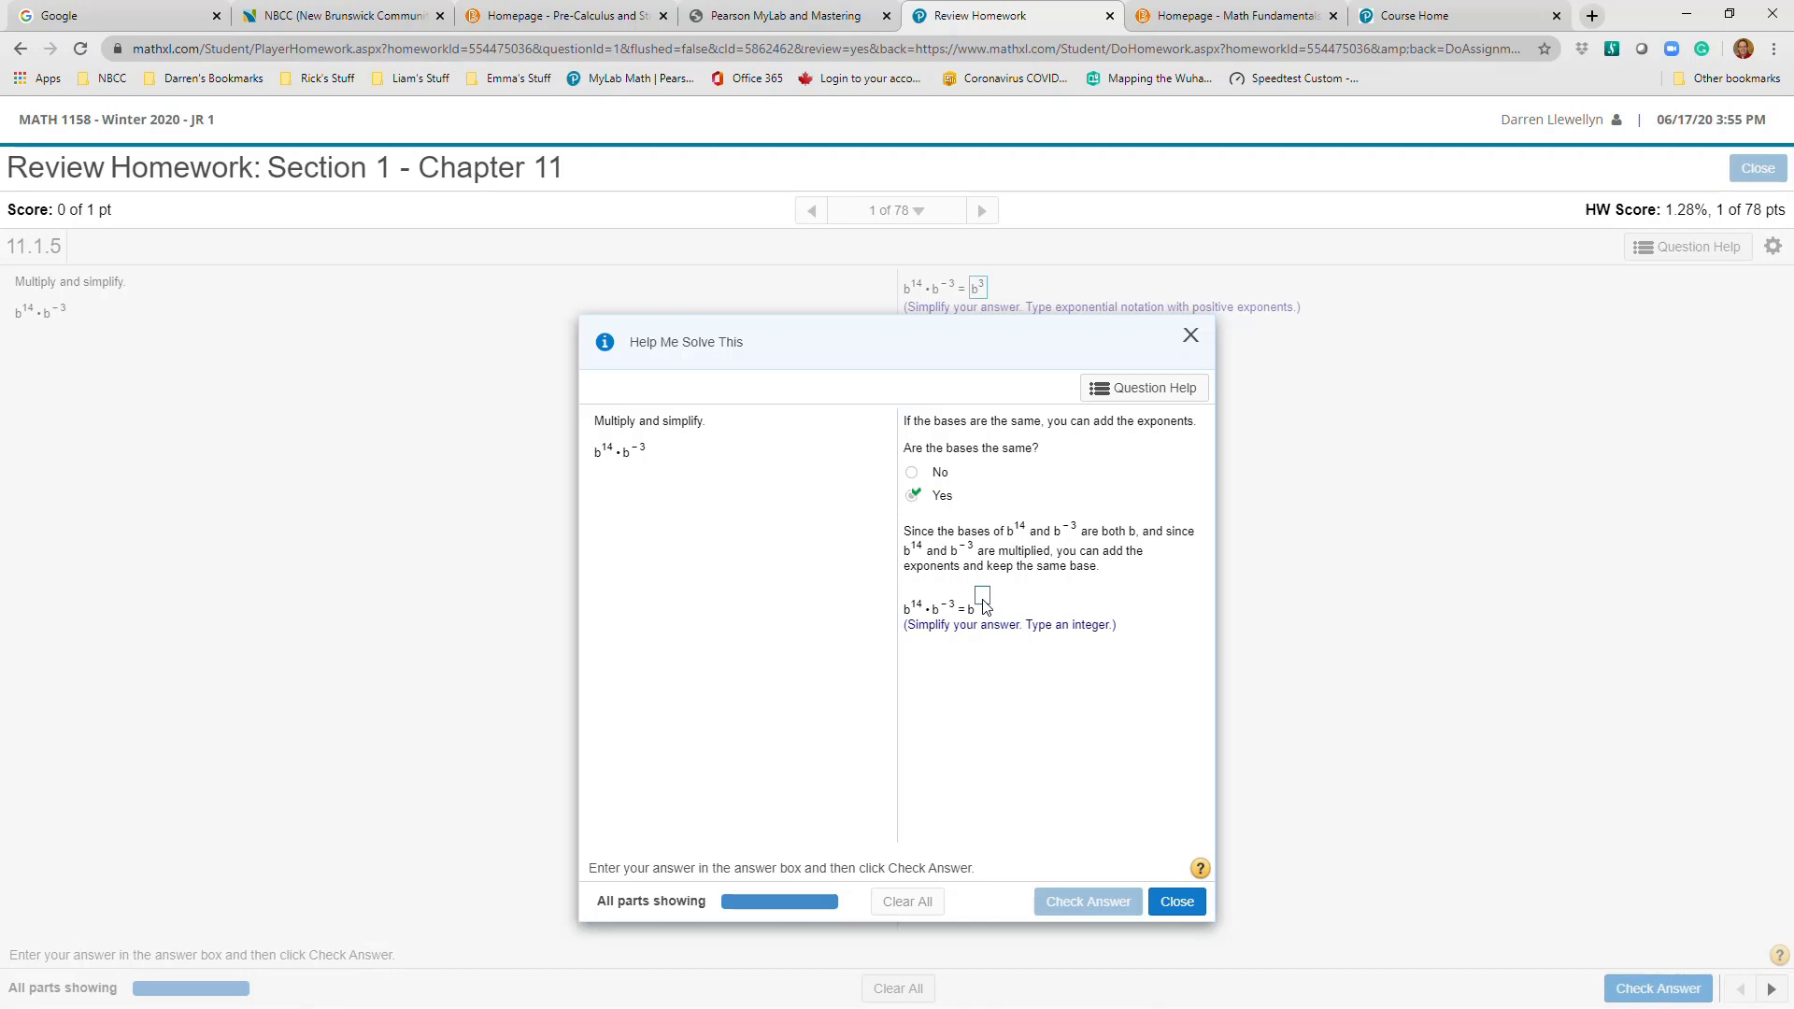
Submit 9 as a trial exponent of b in the guided solution and dismiss the feedback
click(983, 598)
text(9)
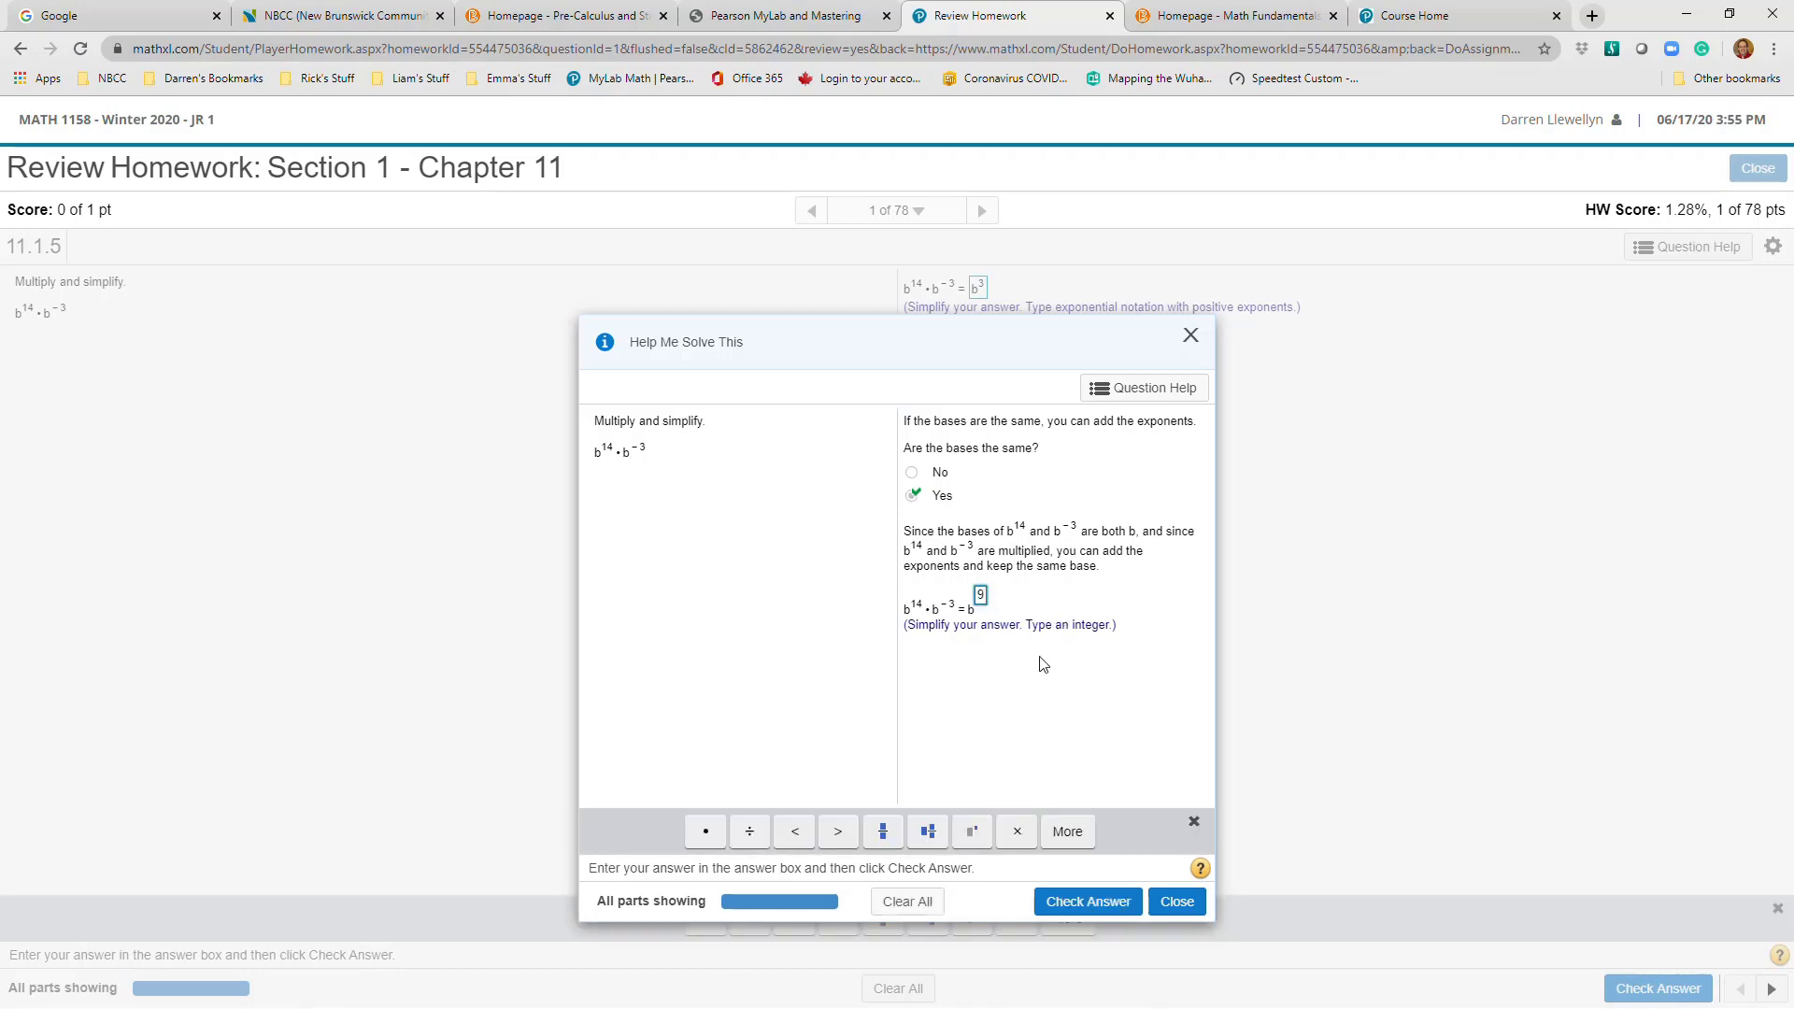
click(1093, 901)
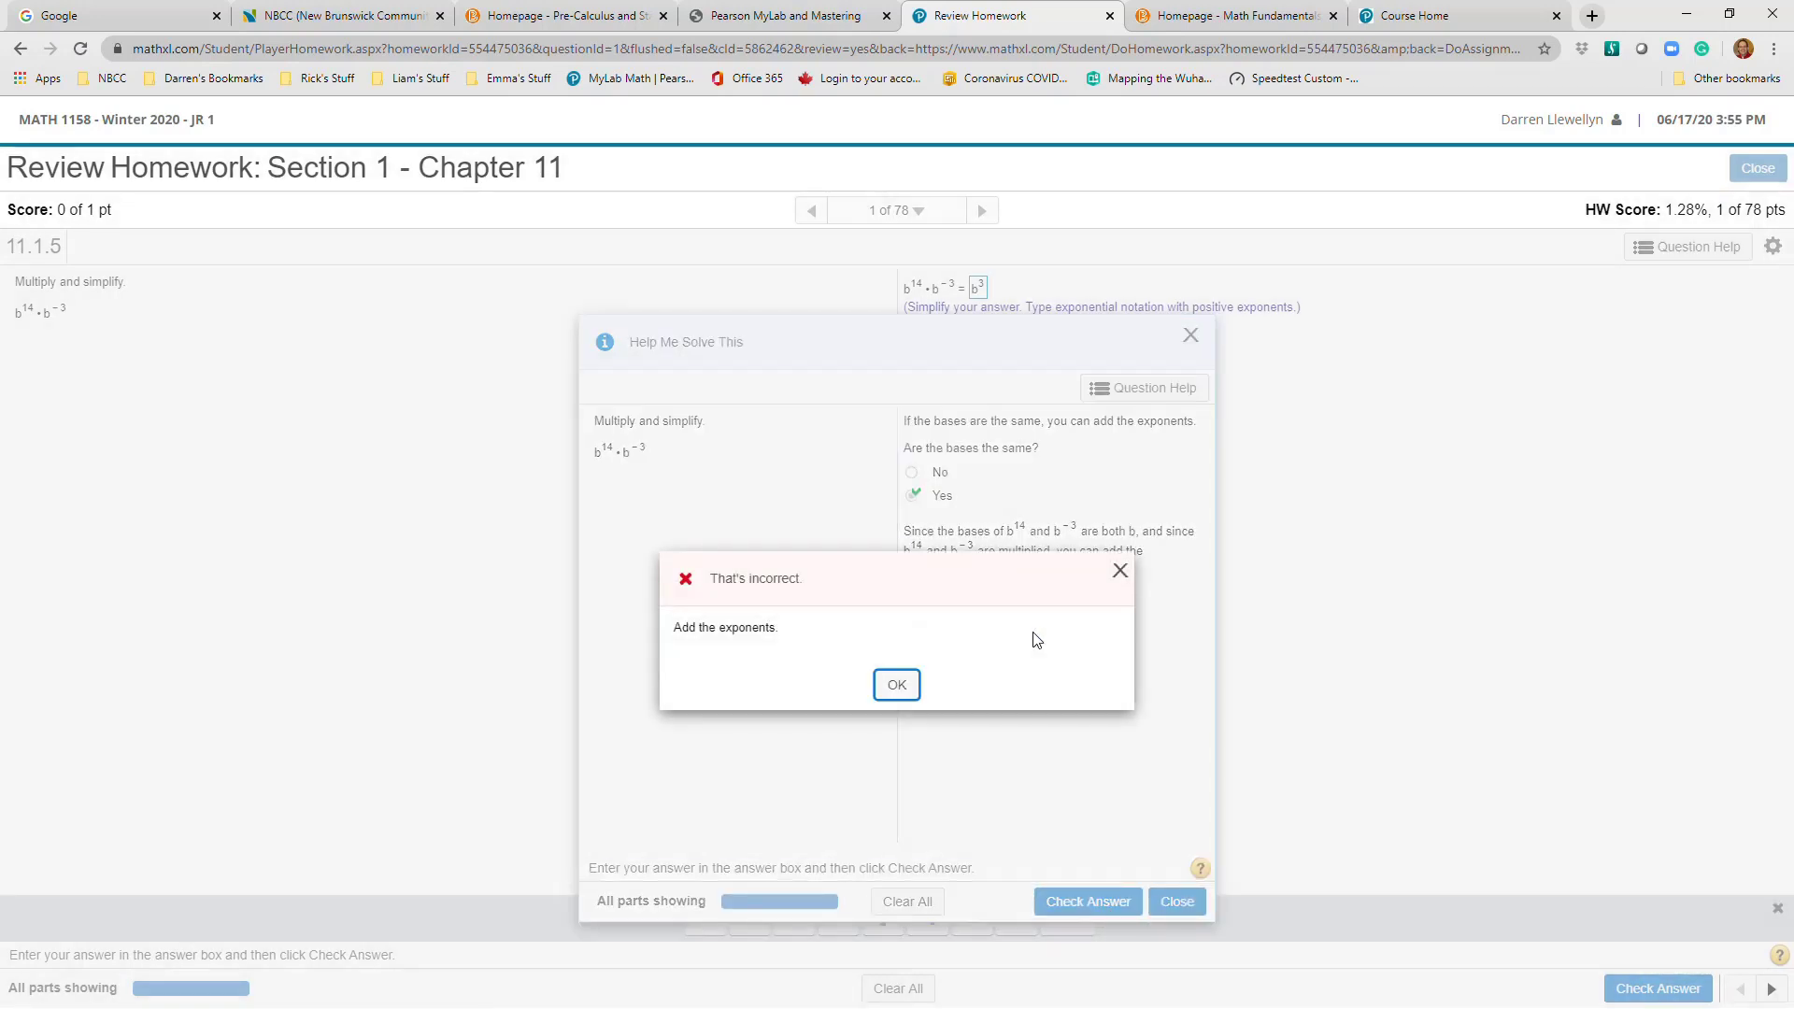
click(898, 681)
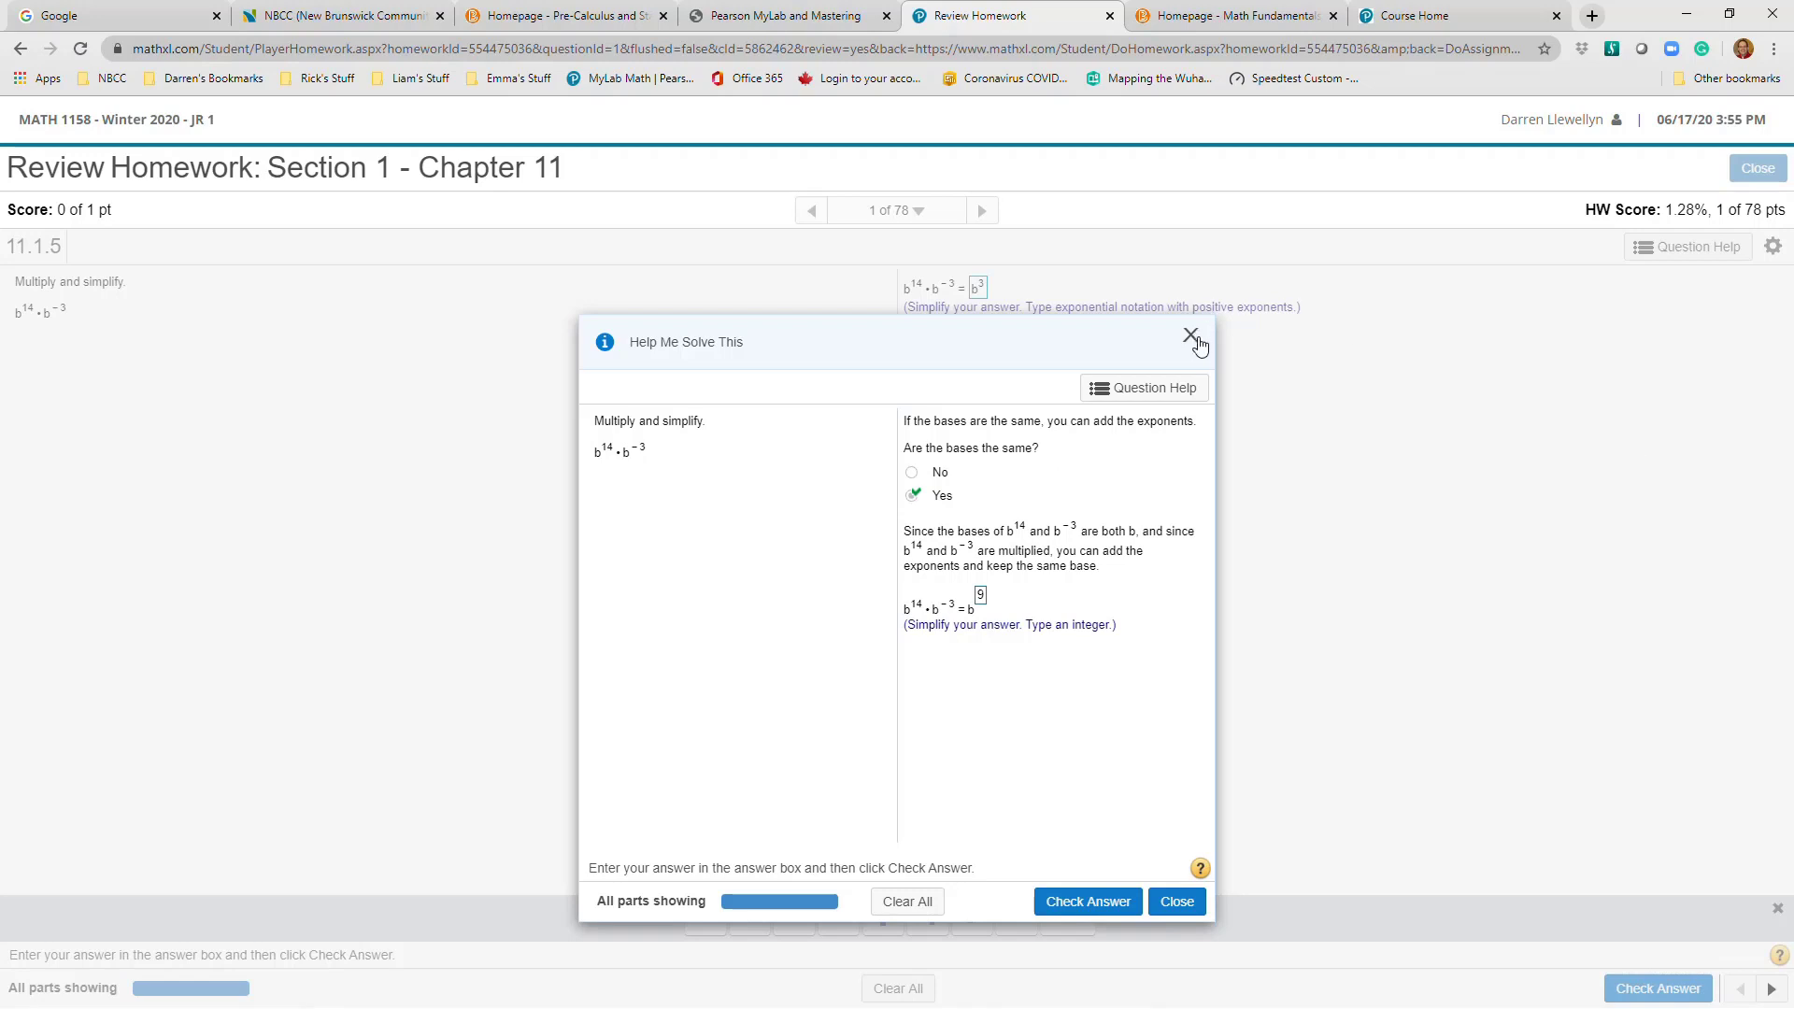
Submit 11 as the exponent of b in the guided solution, dismiss the feedback and close the guided help
mouse_move(1061, 355)
mouse_down()
mouse_move(922, 379)
mouse_move(1110, 391)
mouse_move(1073, 360)
mouse_up()
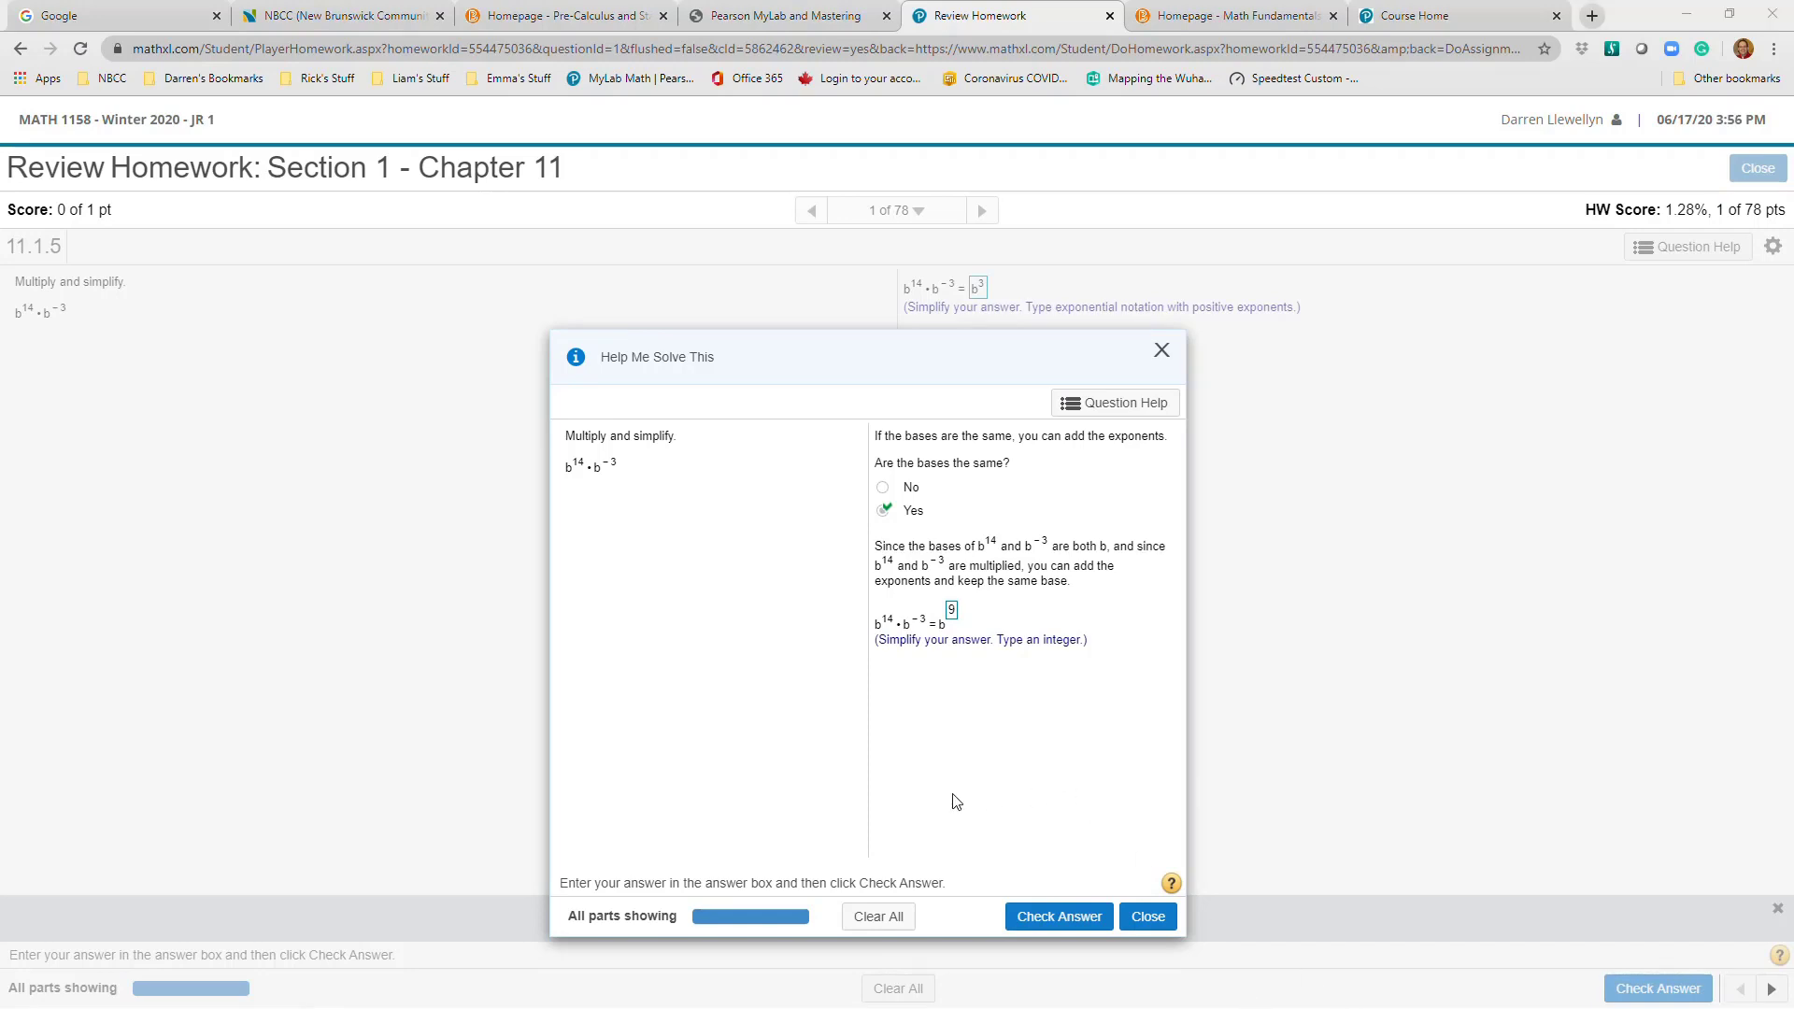
click(949, 611)
text(11)
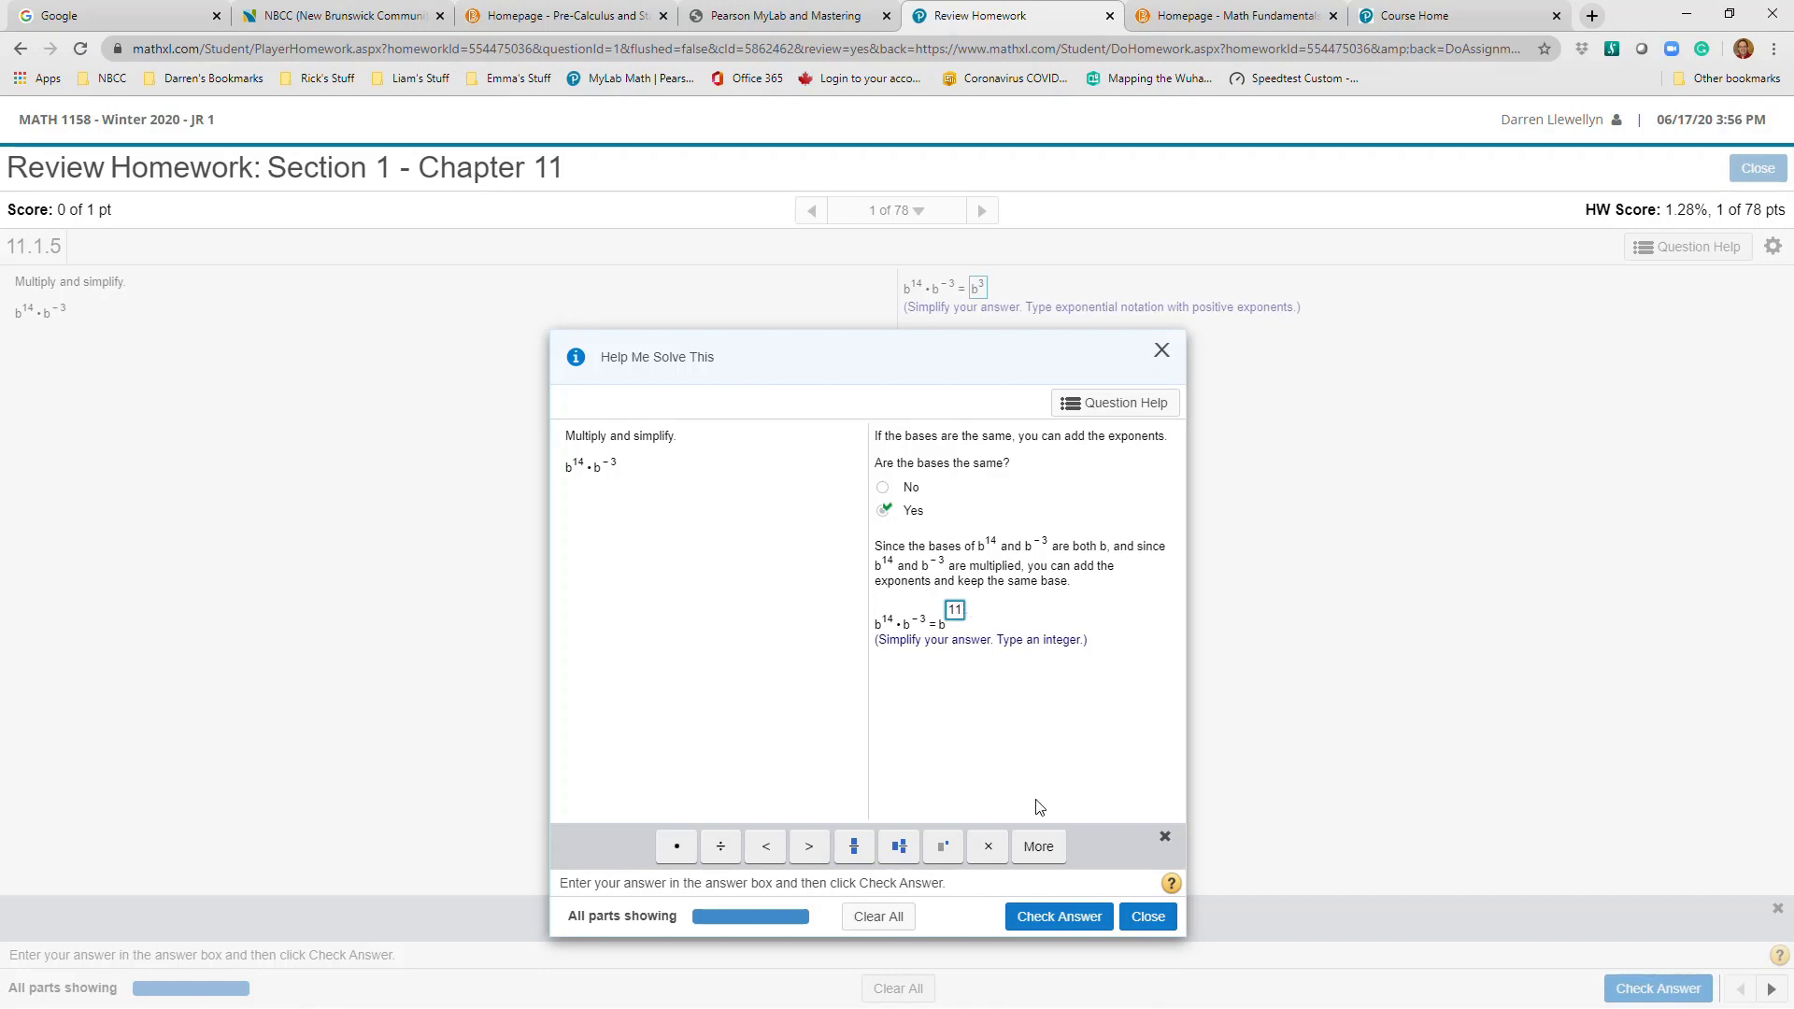
click(1084, 920)
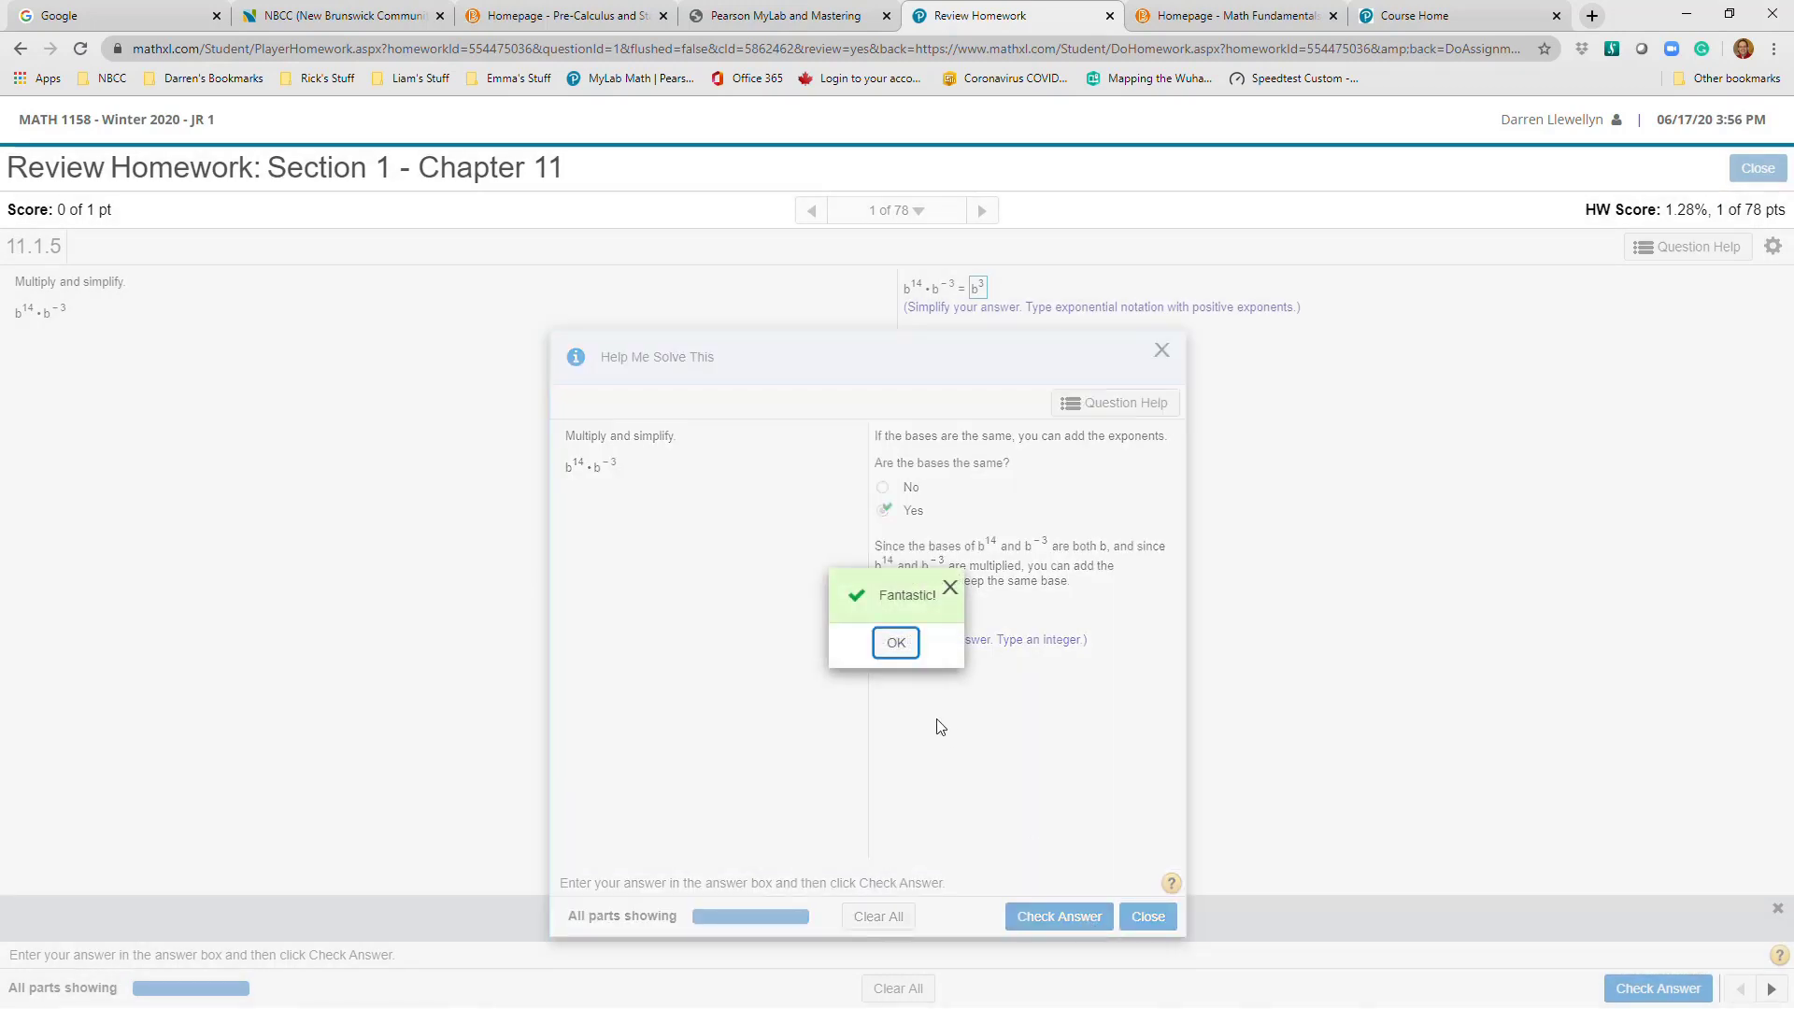
click(897, 643)
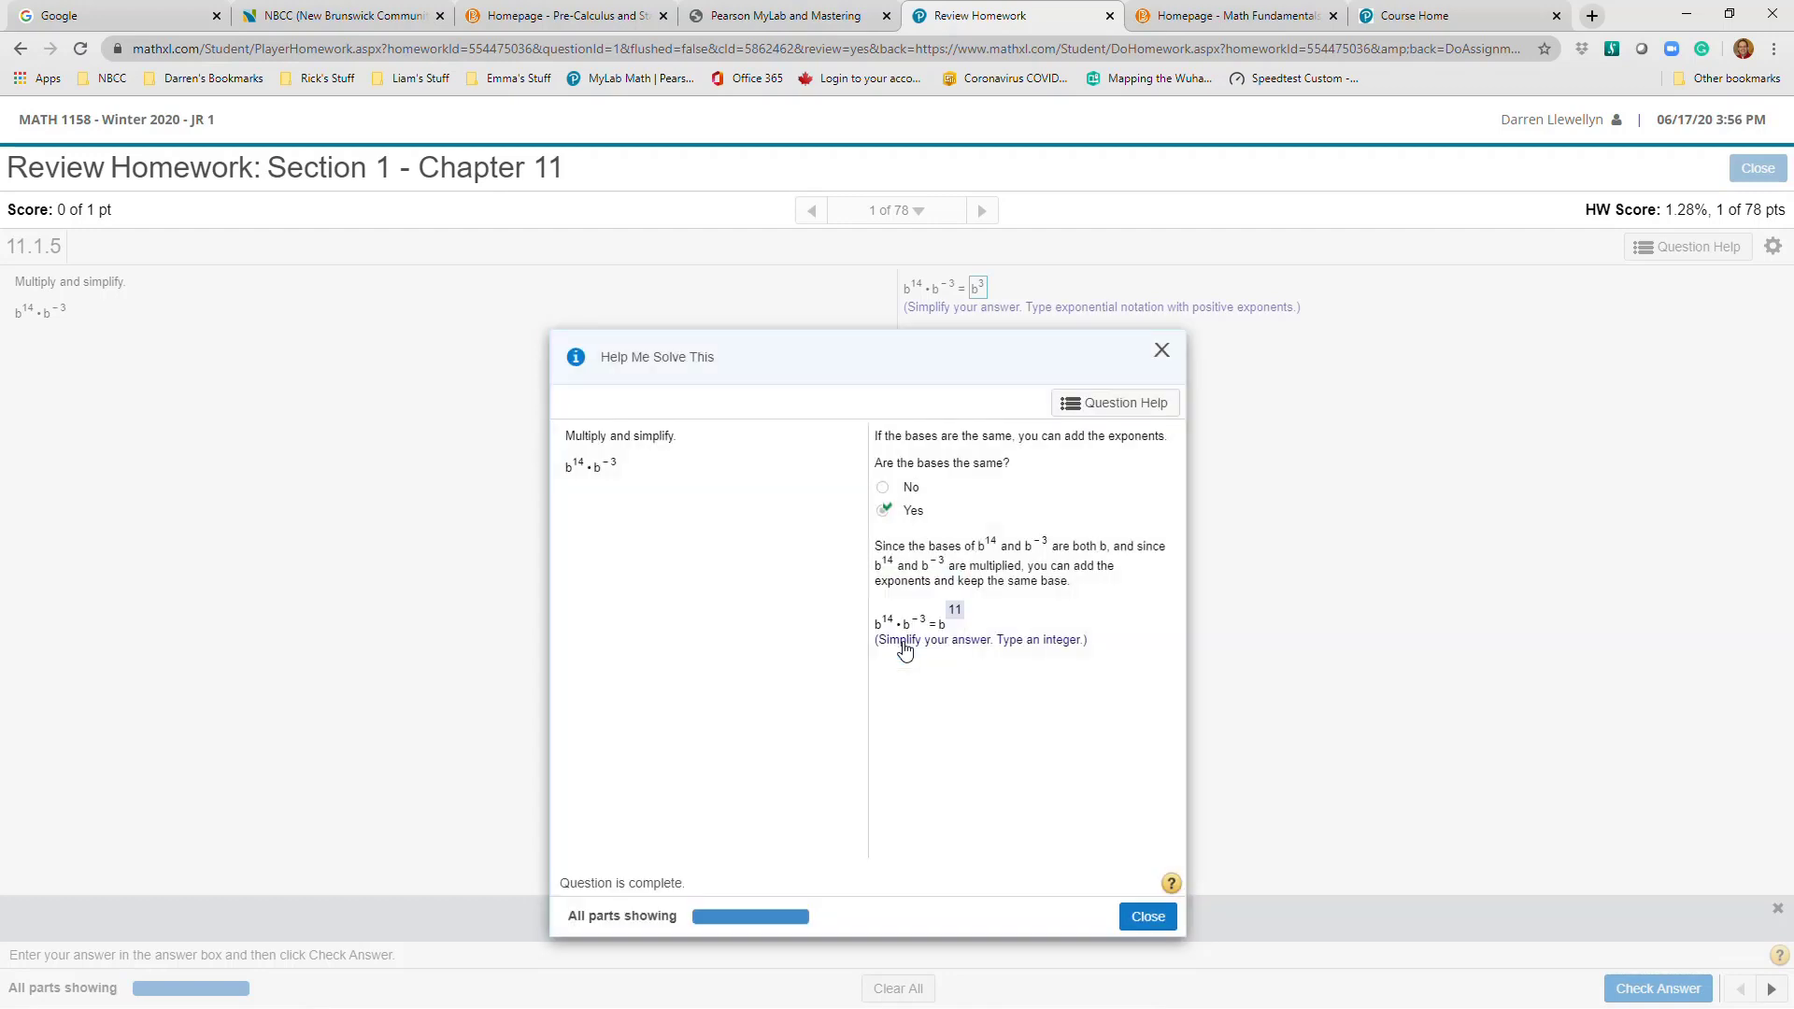
click(1161, 927)
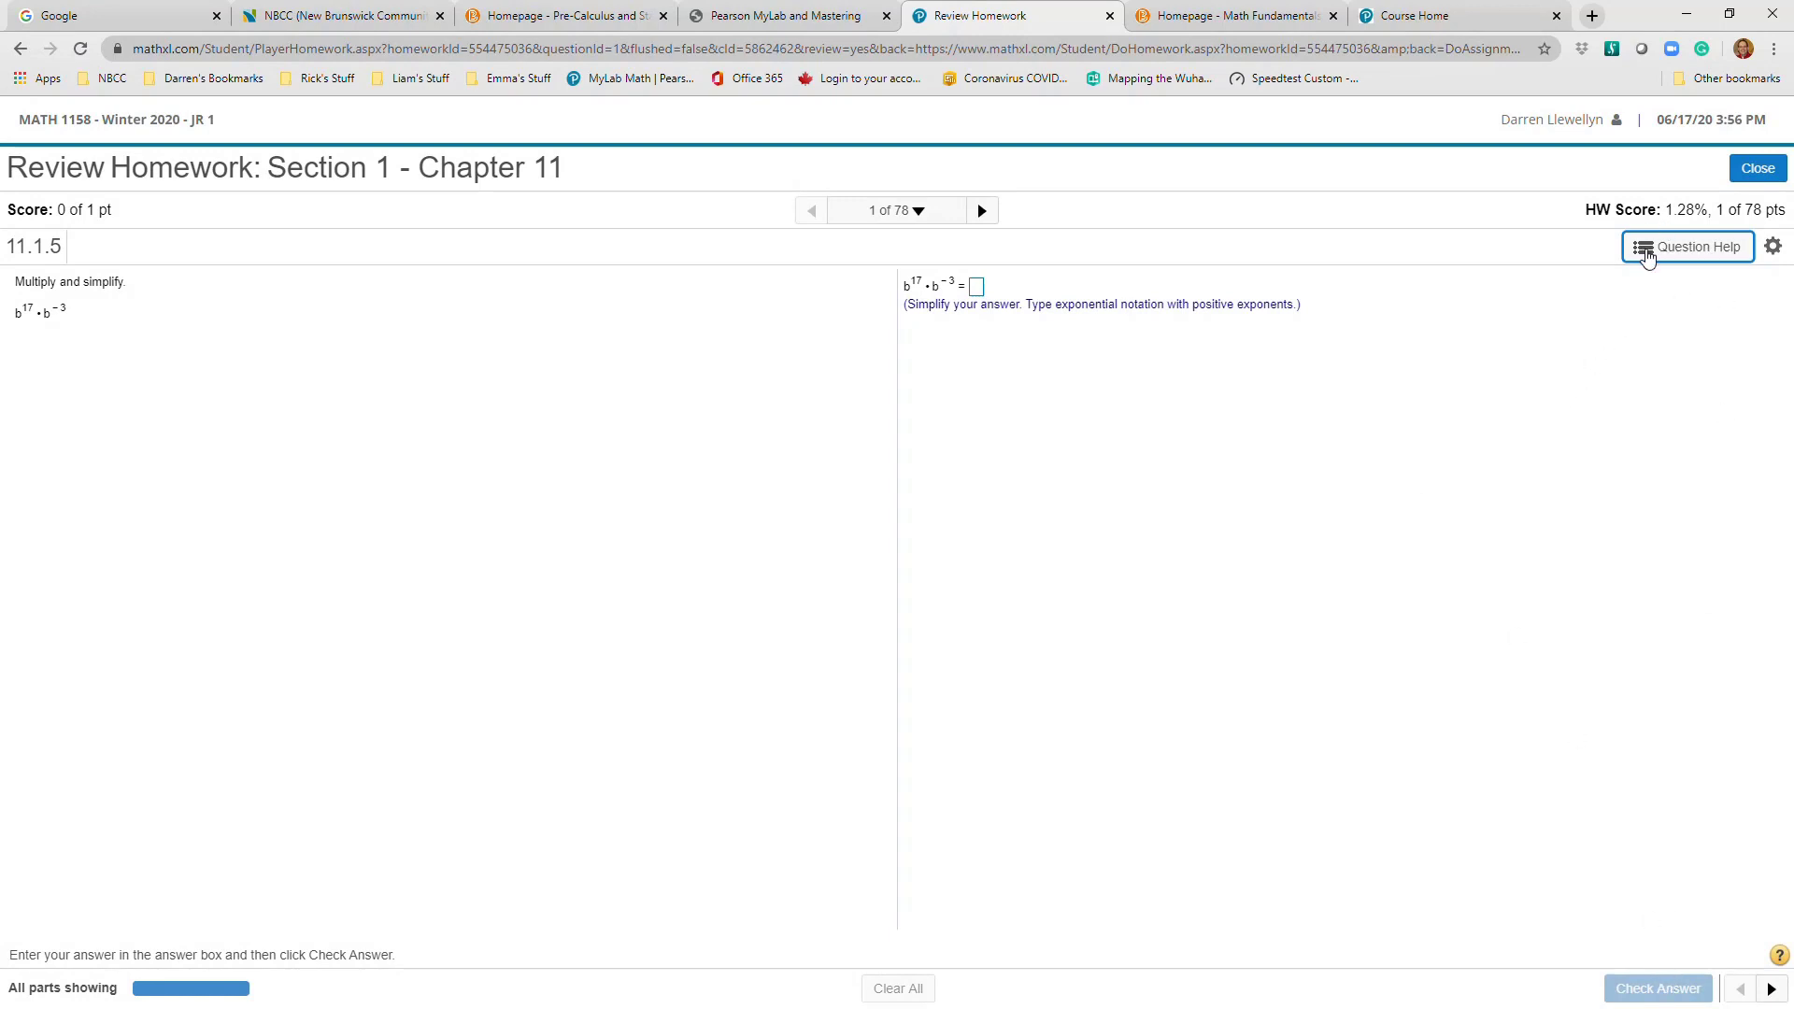
Open the Homework Overview for Section 1 - Chapter 11, look through its question list and close it
click(918, 213)
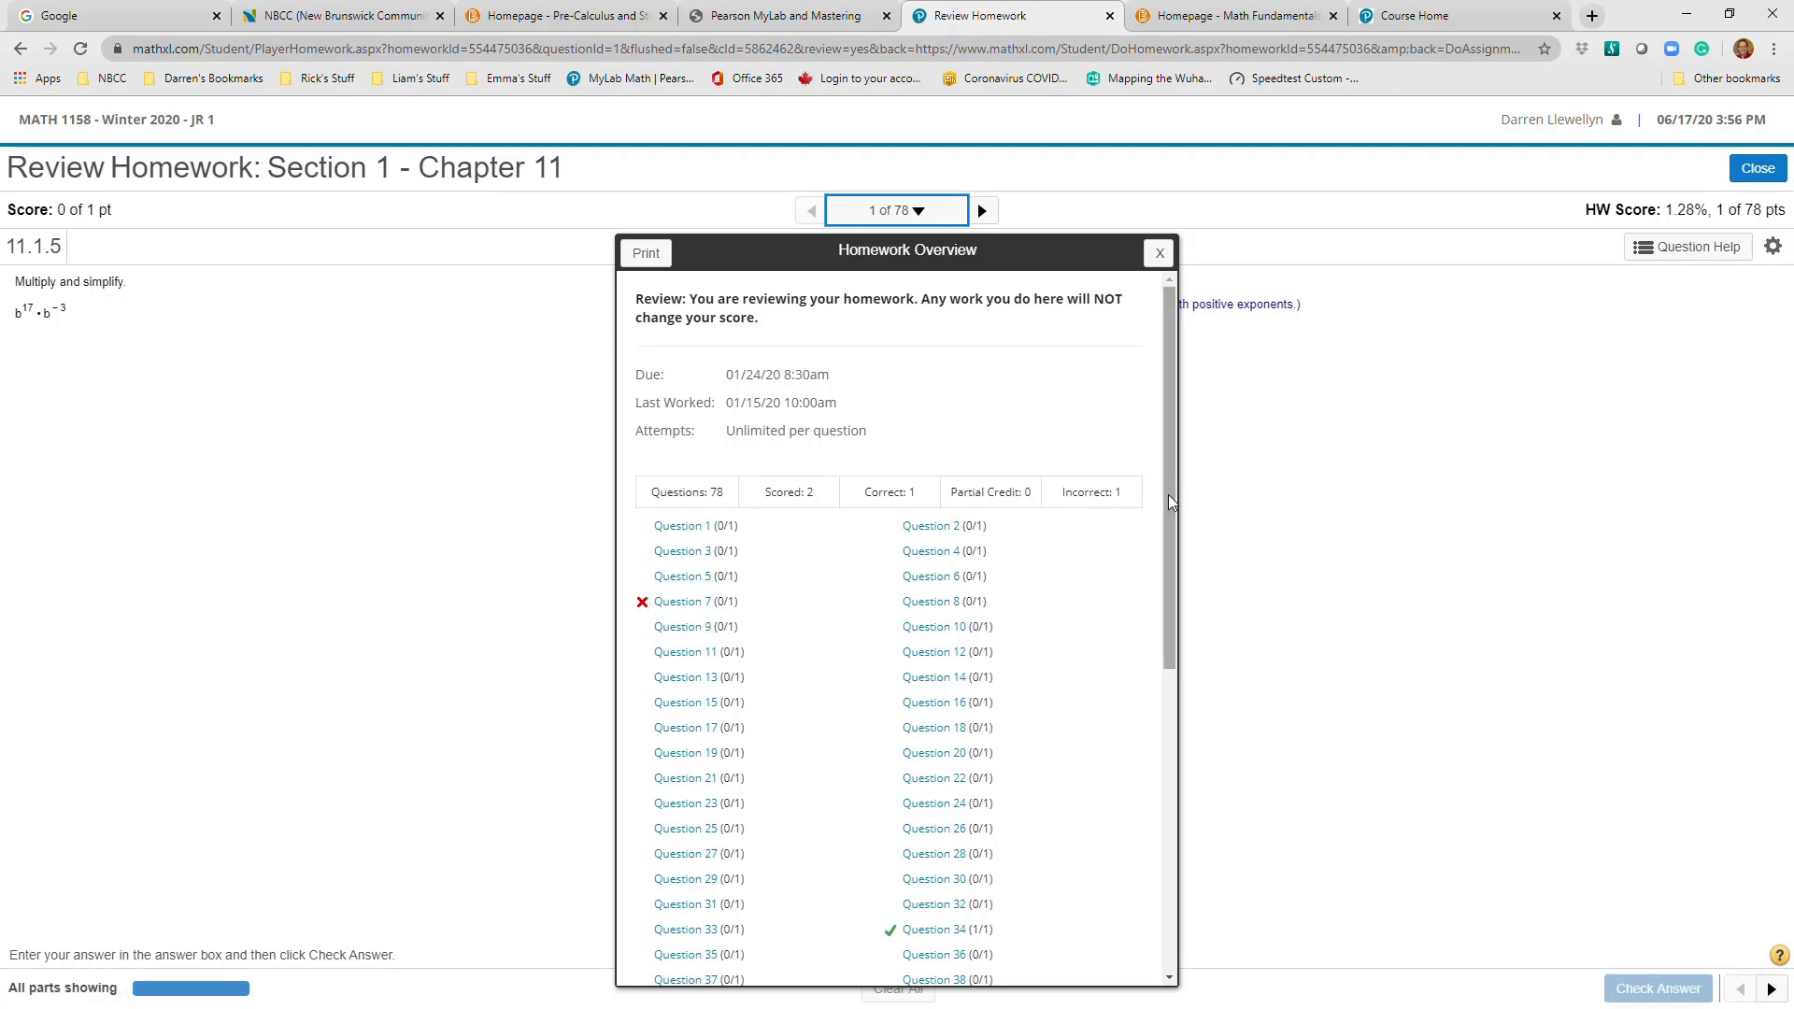
drag(1169, 597, 1148, 483)
drag(1167, 355, 1125, 332)
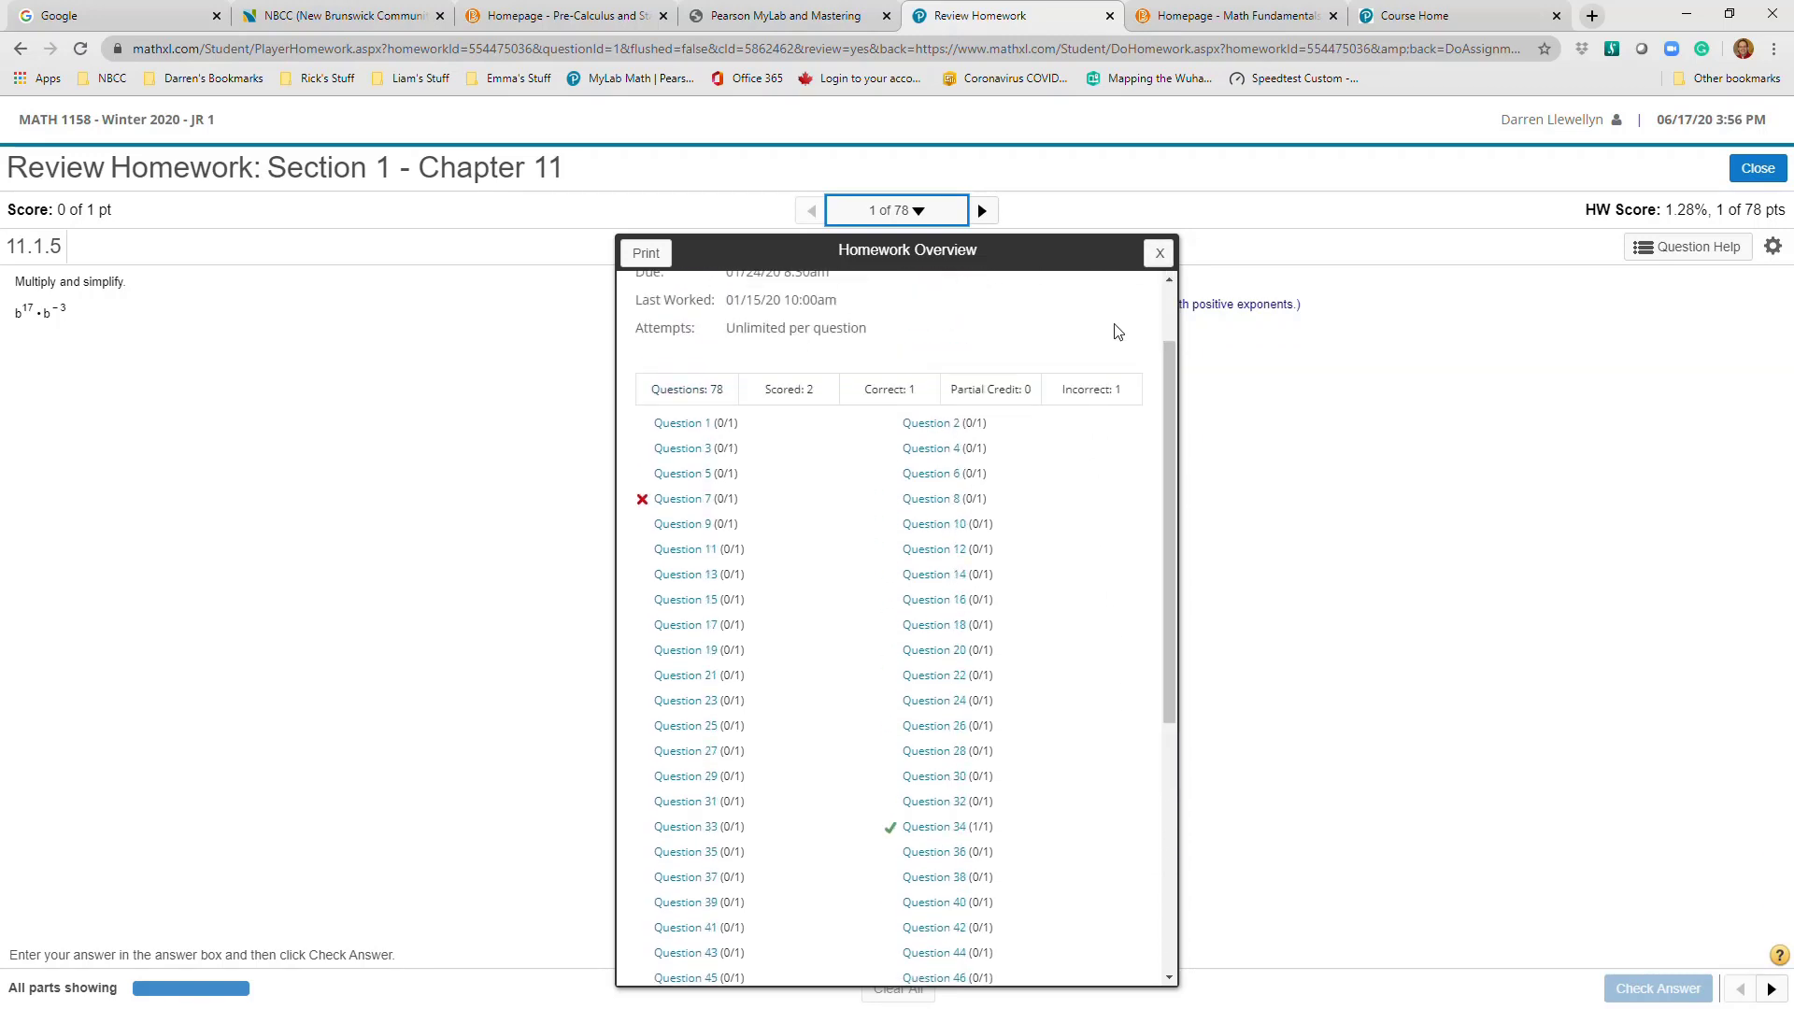
click(1158, 252)
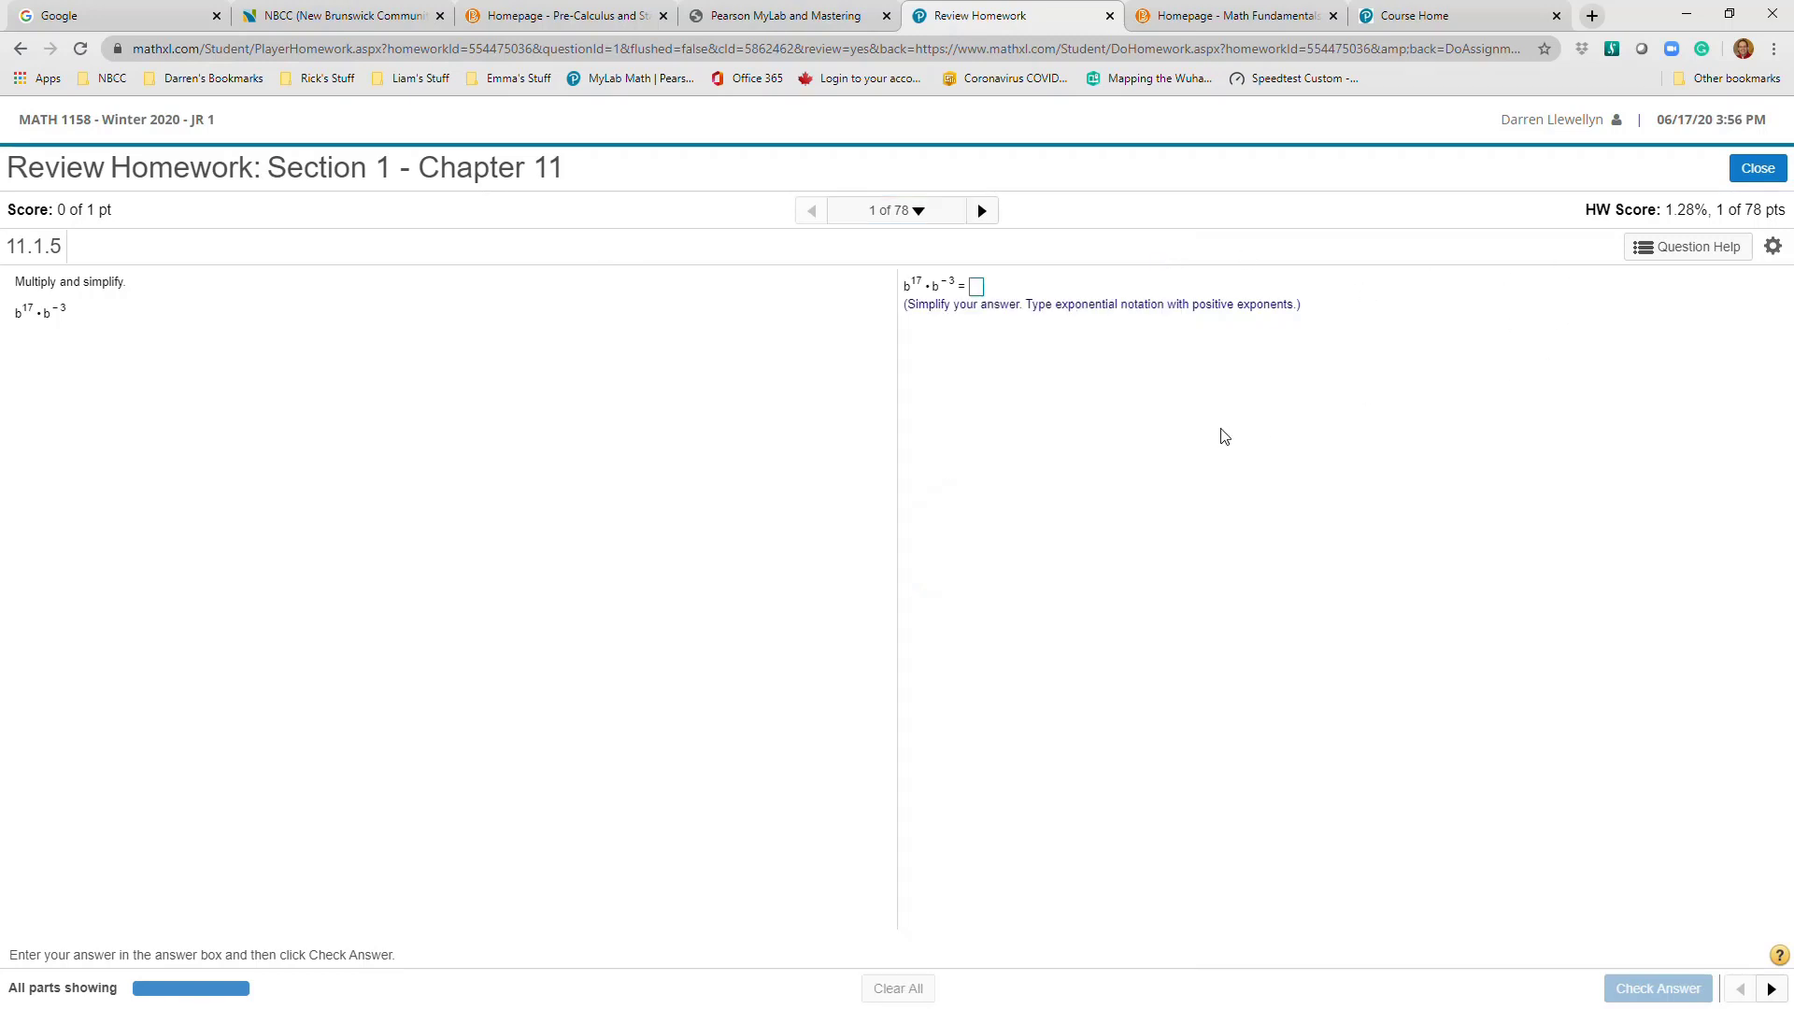
Advance to question 2 of the homework, then exit the homework review and close its browser tab
click(986, 213)
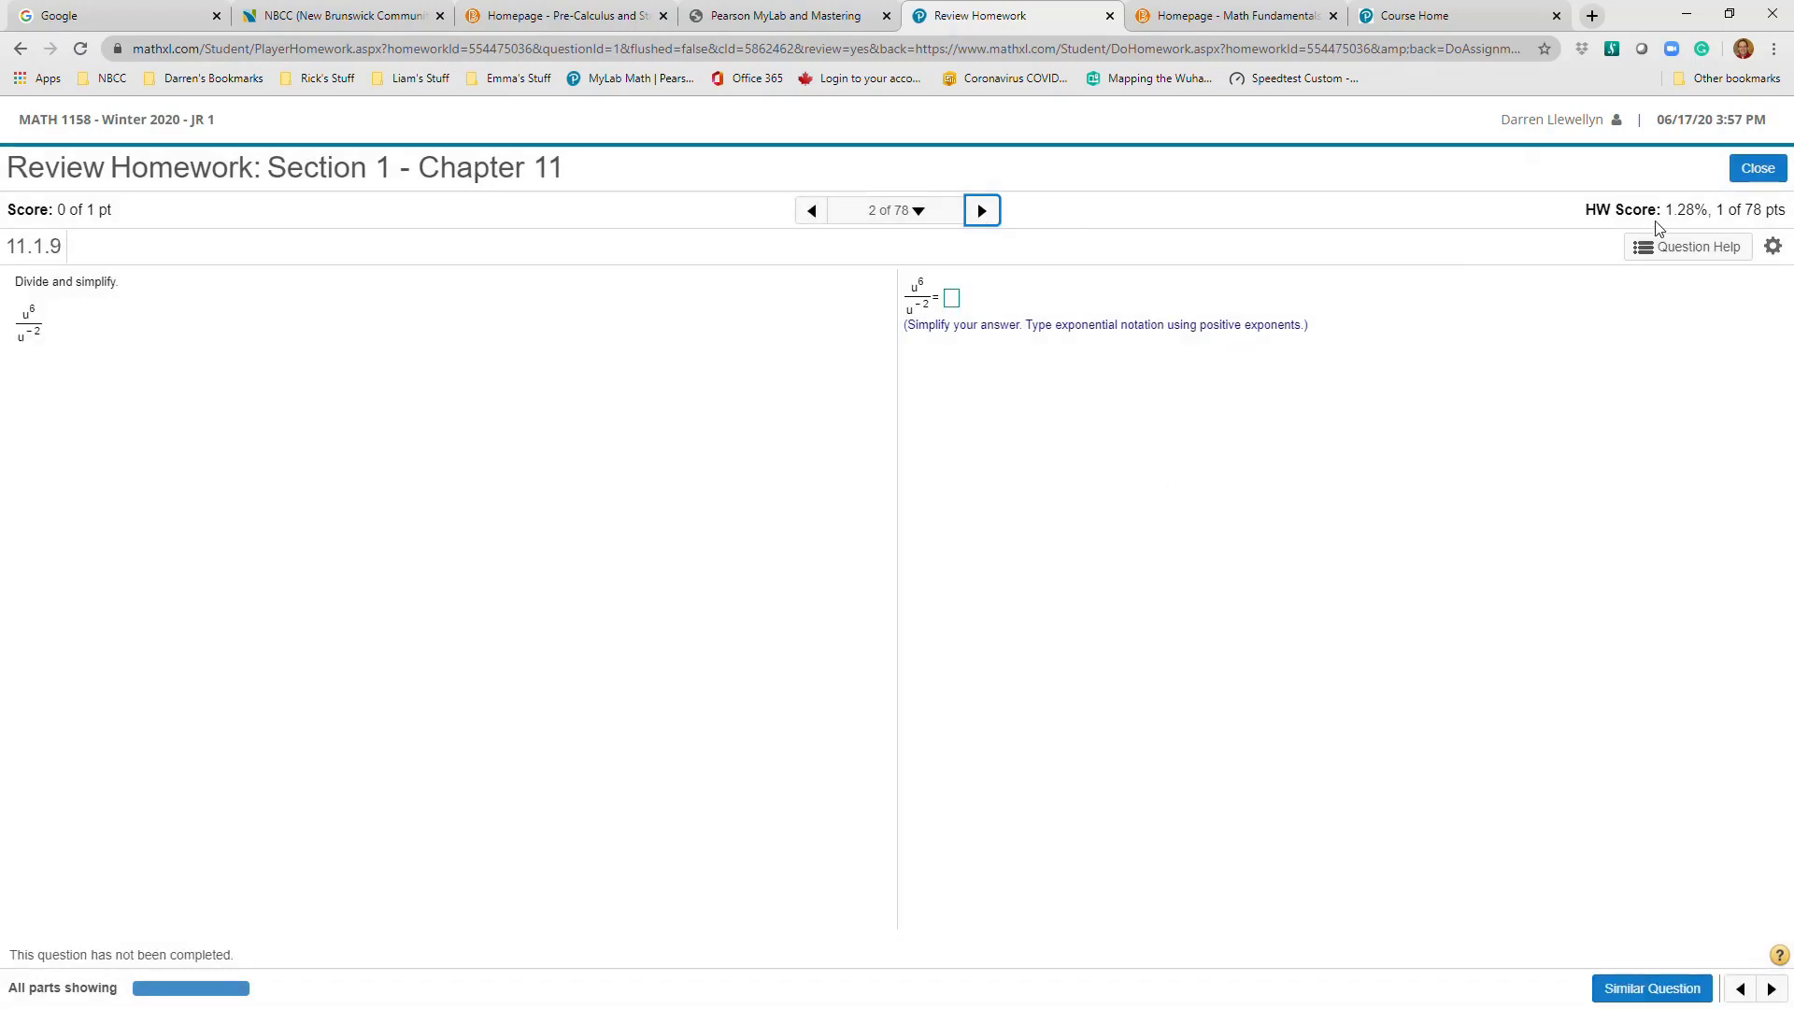
click(1758, 168)
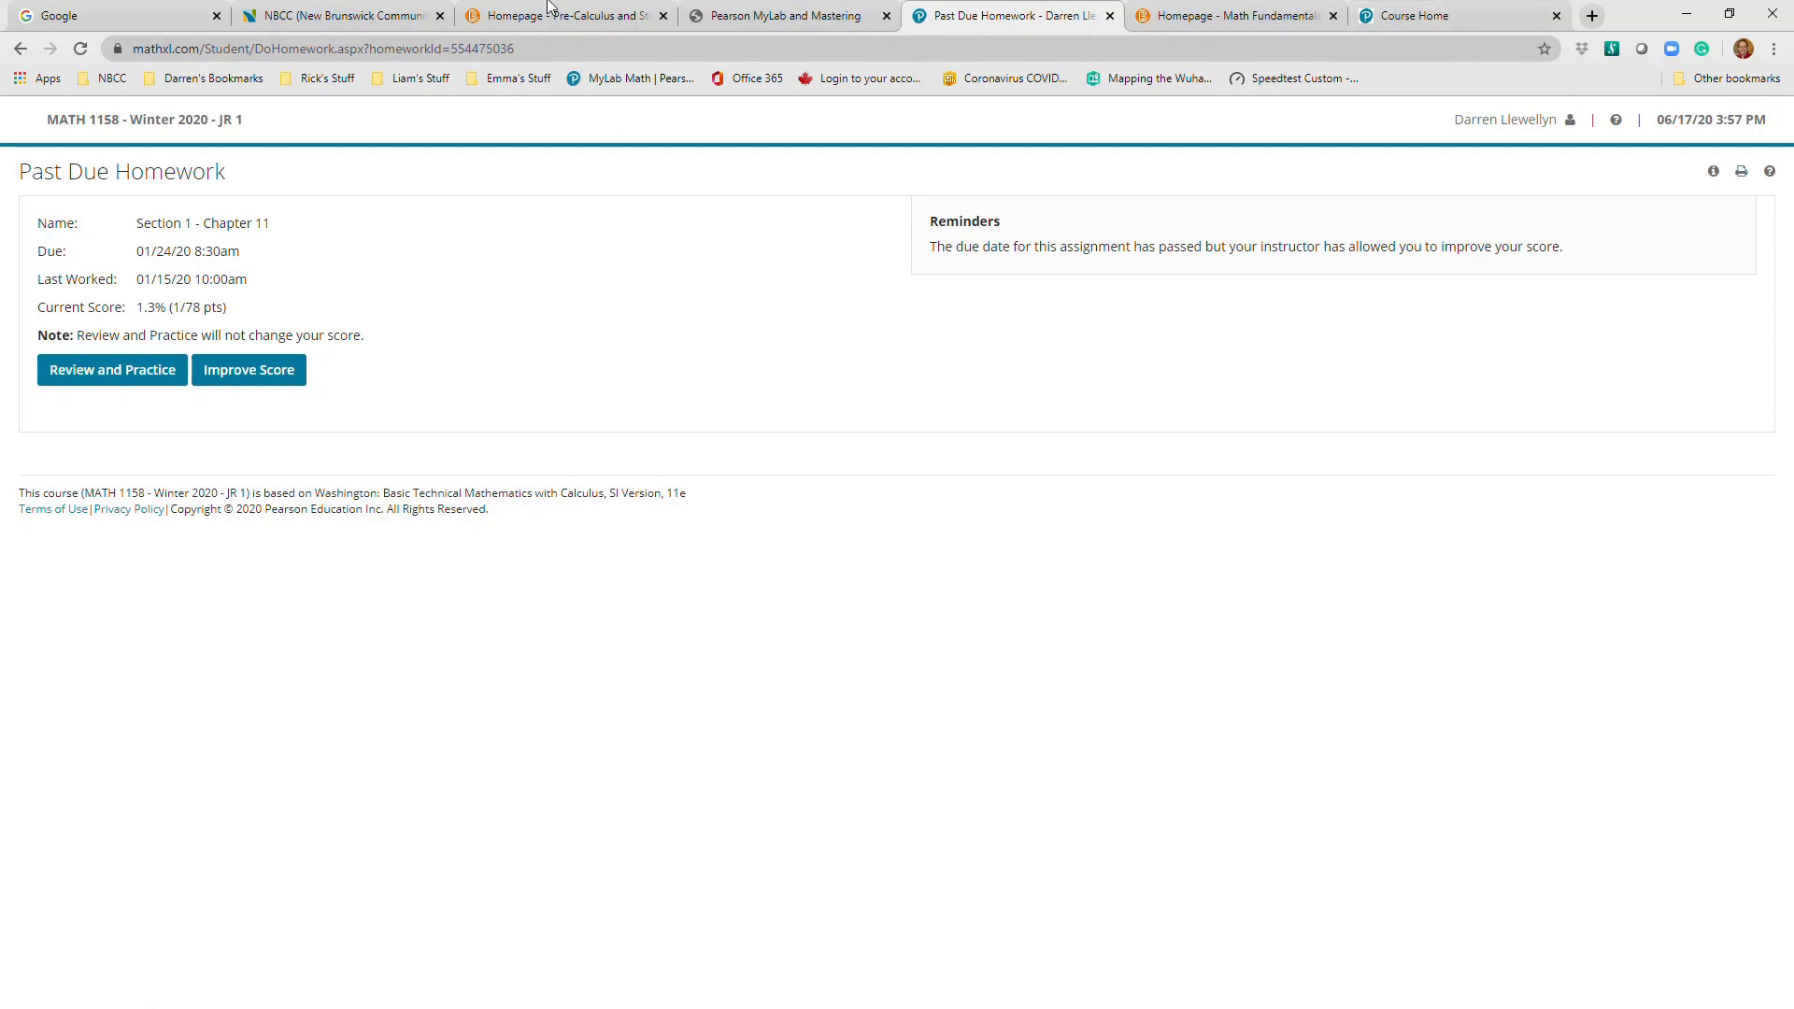
click(21, 50)
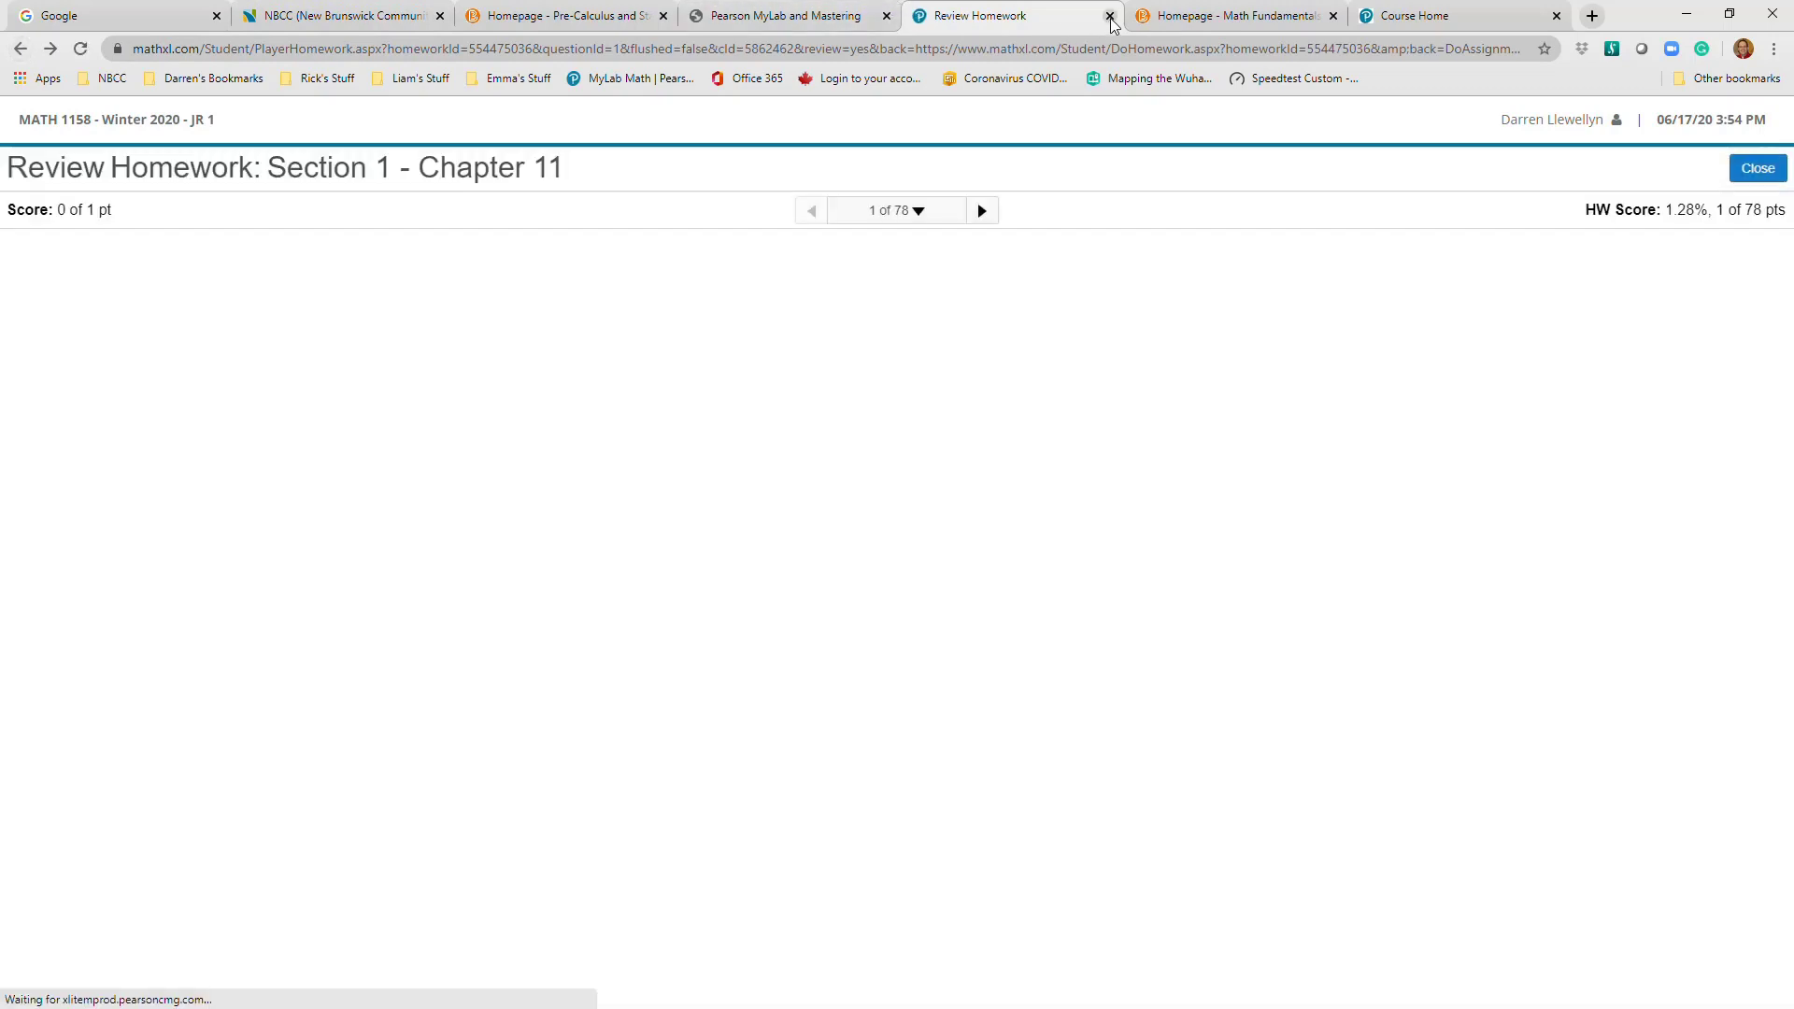
click(1110, 16)
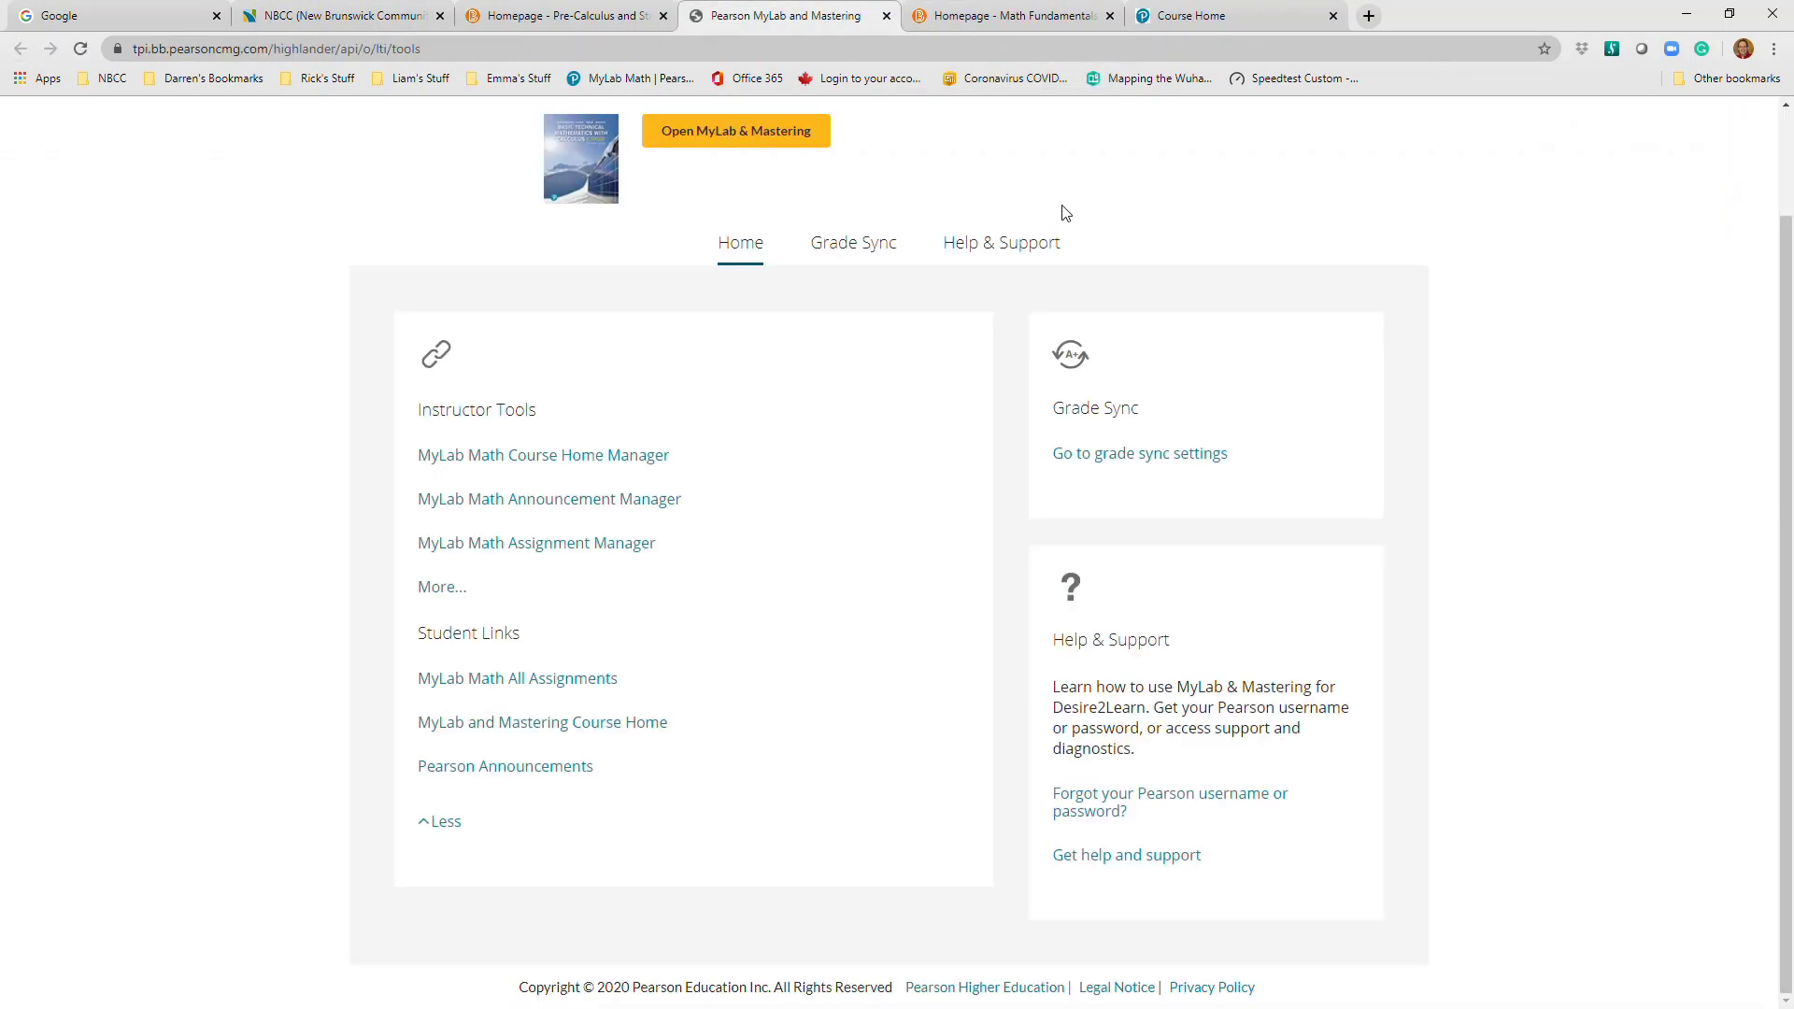
Open MyLab and Mastering Course Home and look over the Gradebook and Assignments sections of Instructor Home
click(564, 724)
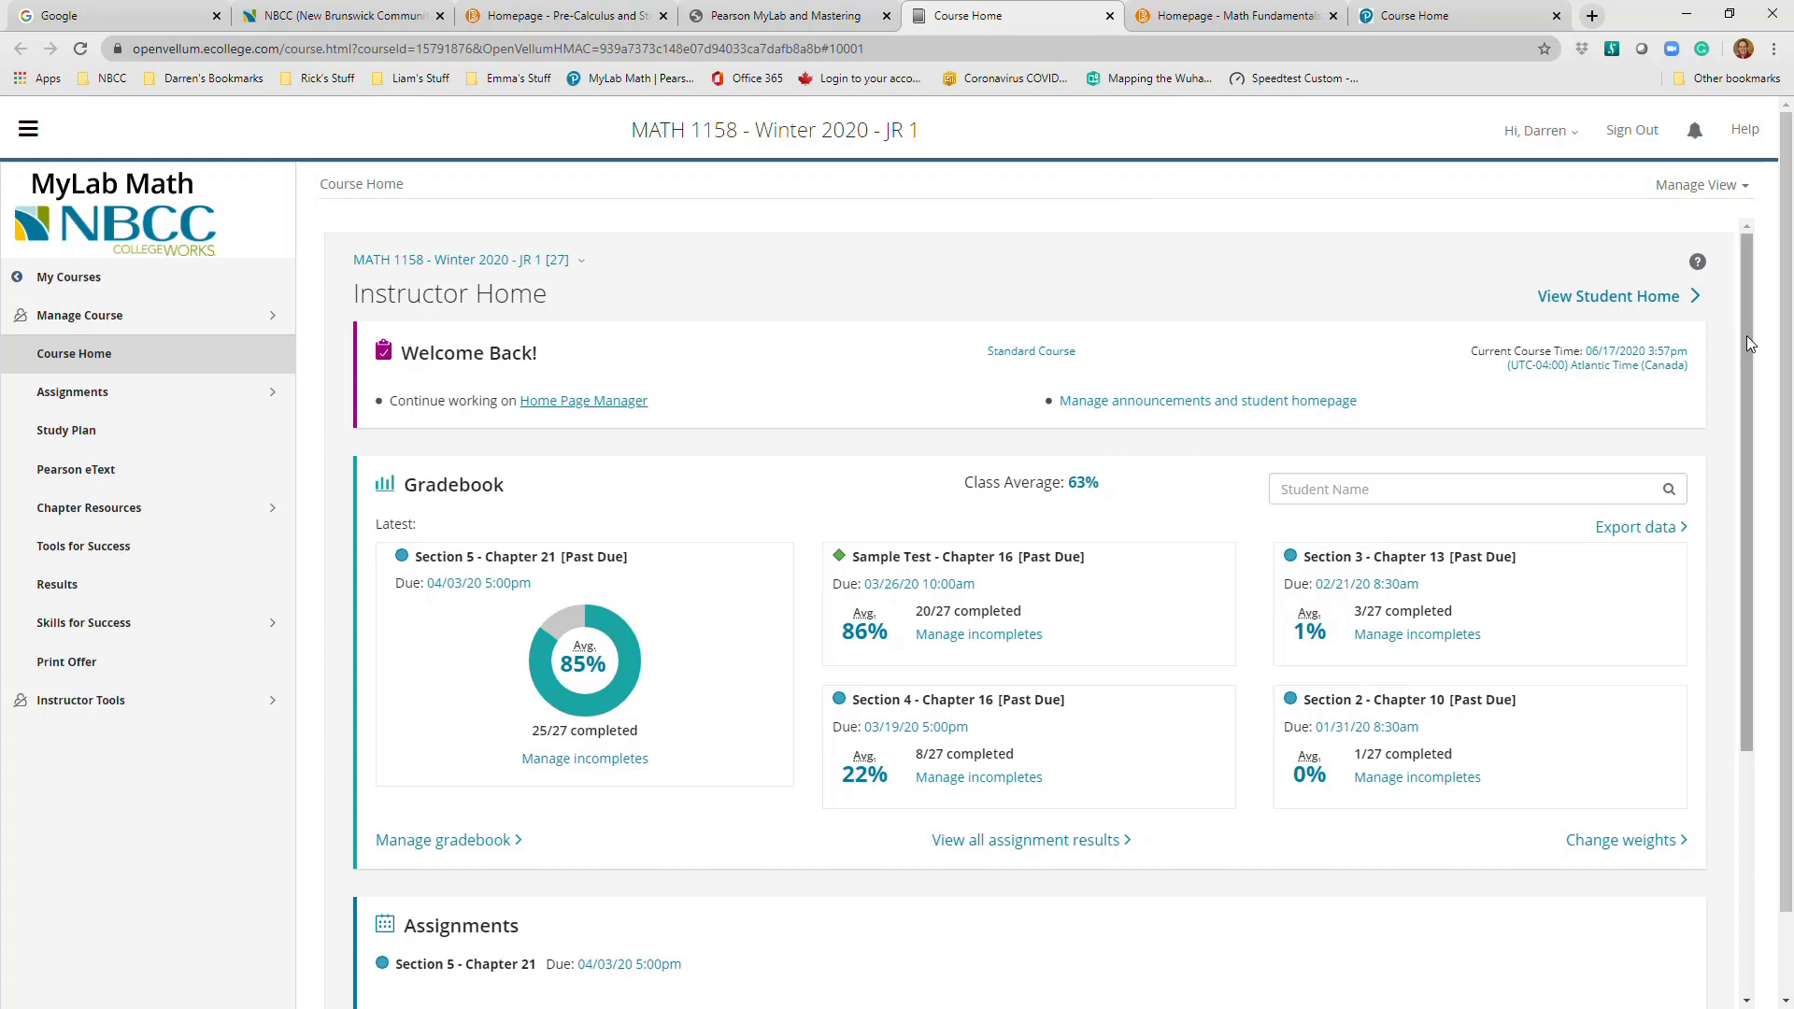
drag(1746, 335, 1747, 565)
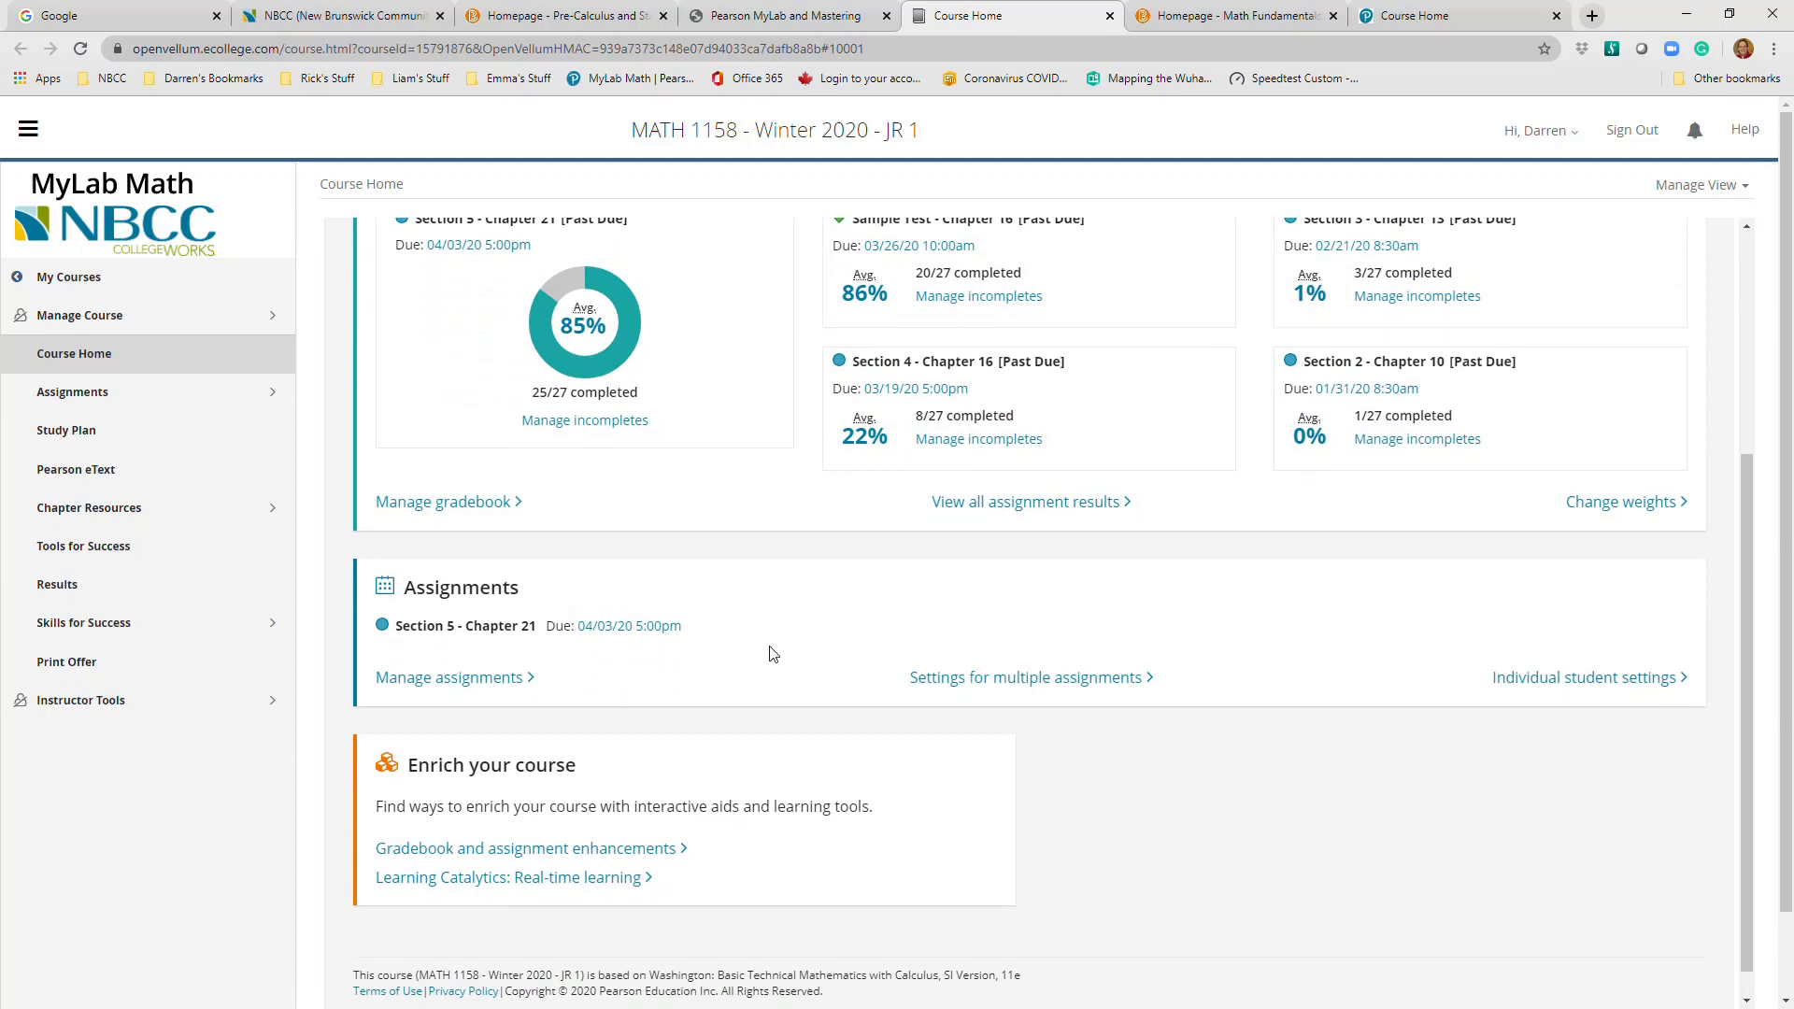
scroll(1103, 400, up, 1)
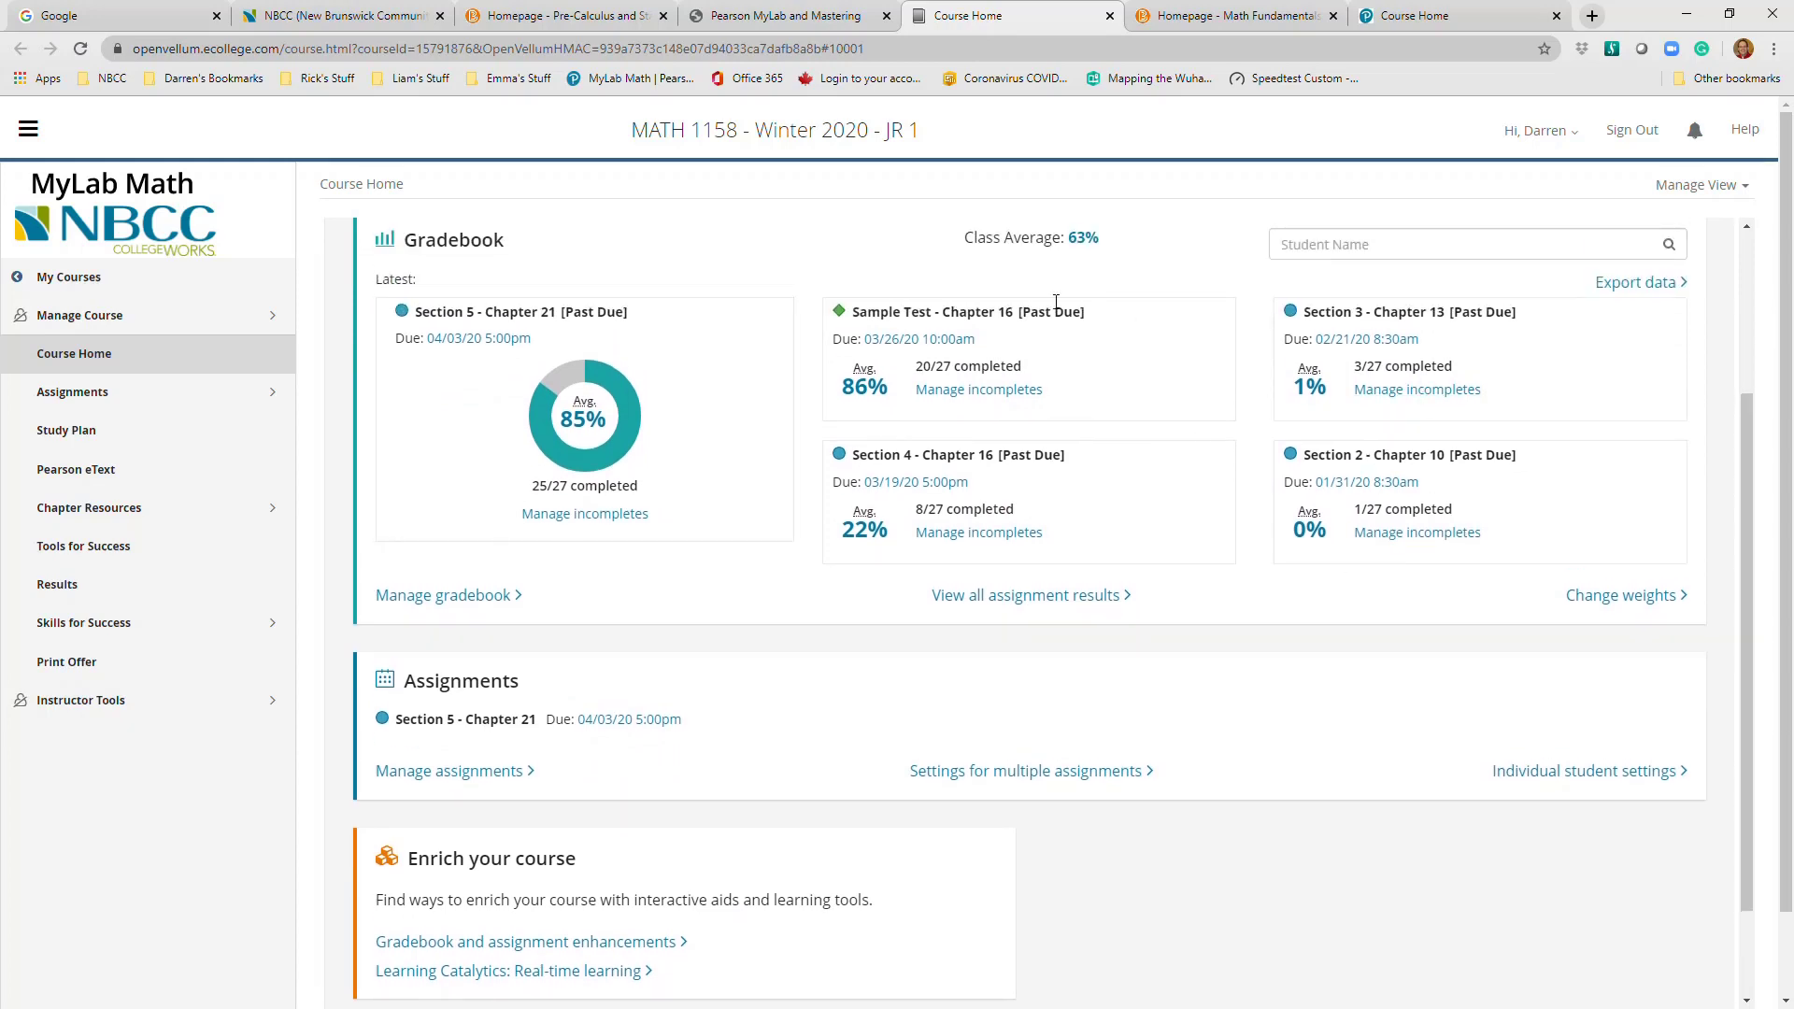
Examine the incompletes for Sample Test - Chapter 16 with its student list expanded, and leave without submitting scores
click(953, 391)
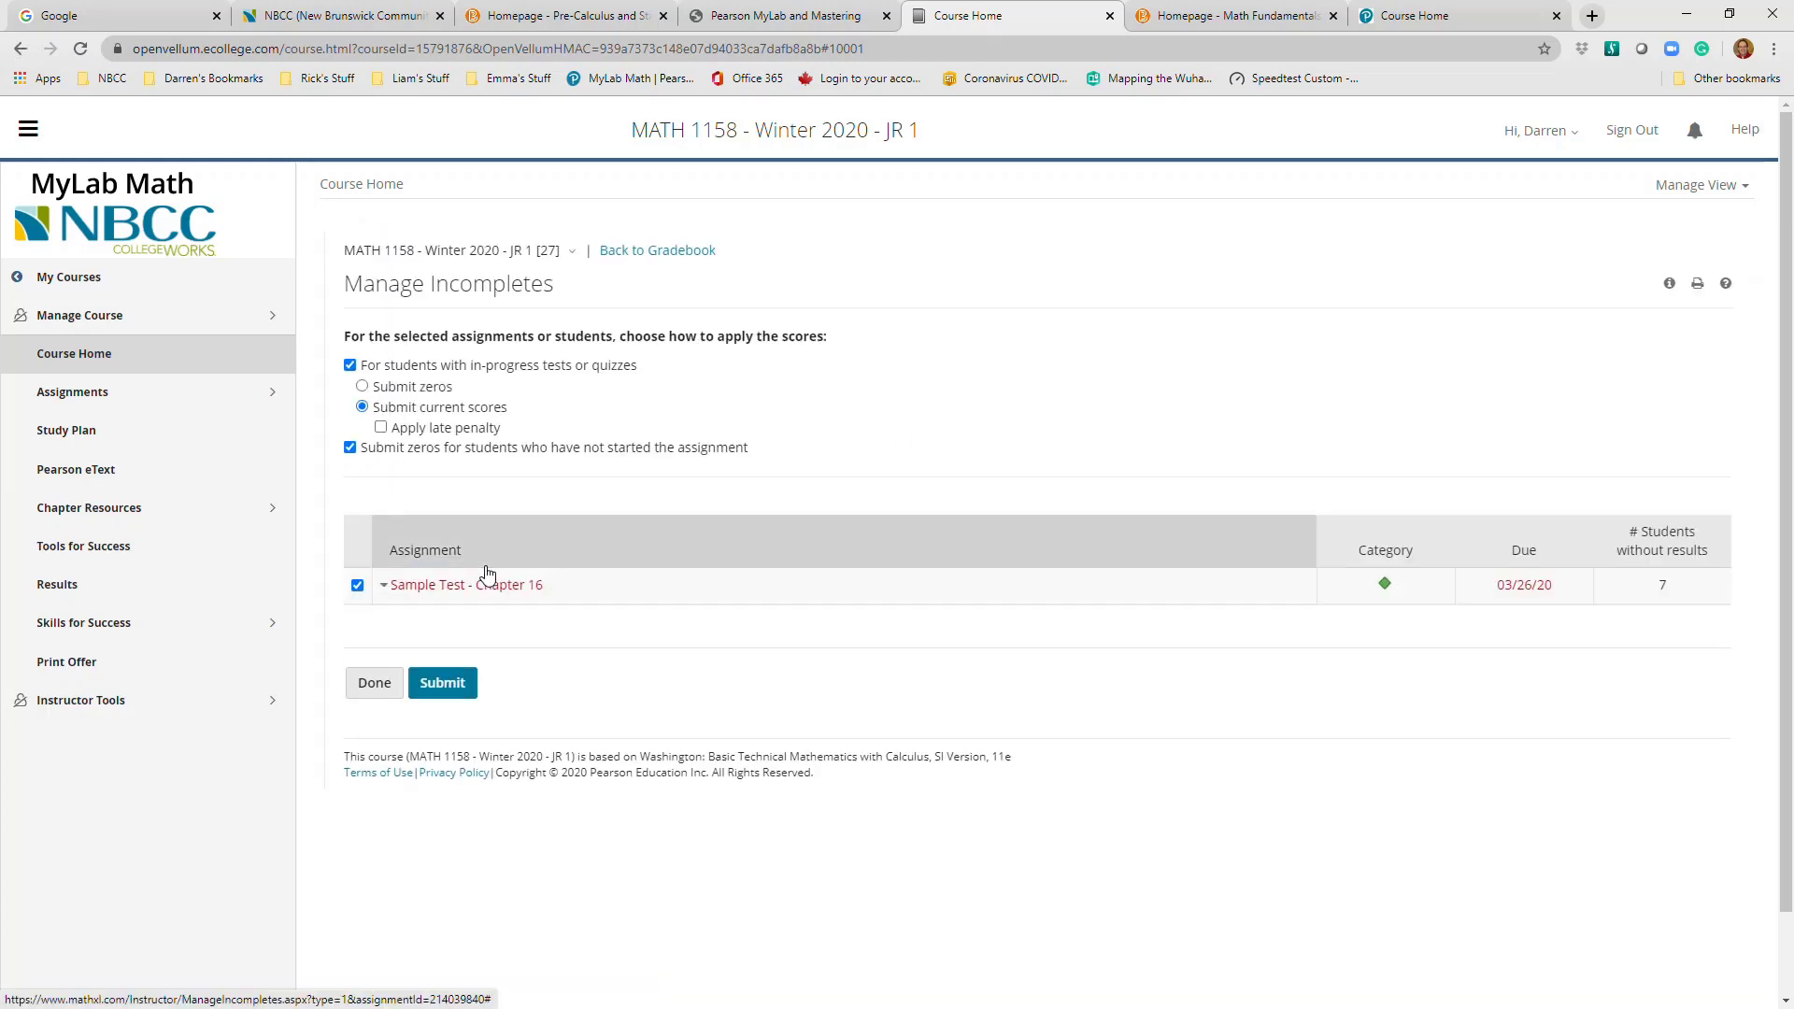
click(487, 581)
scroll(1168, 695, down, 1)
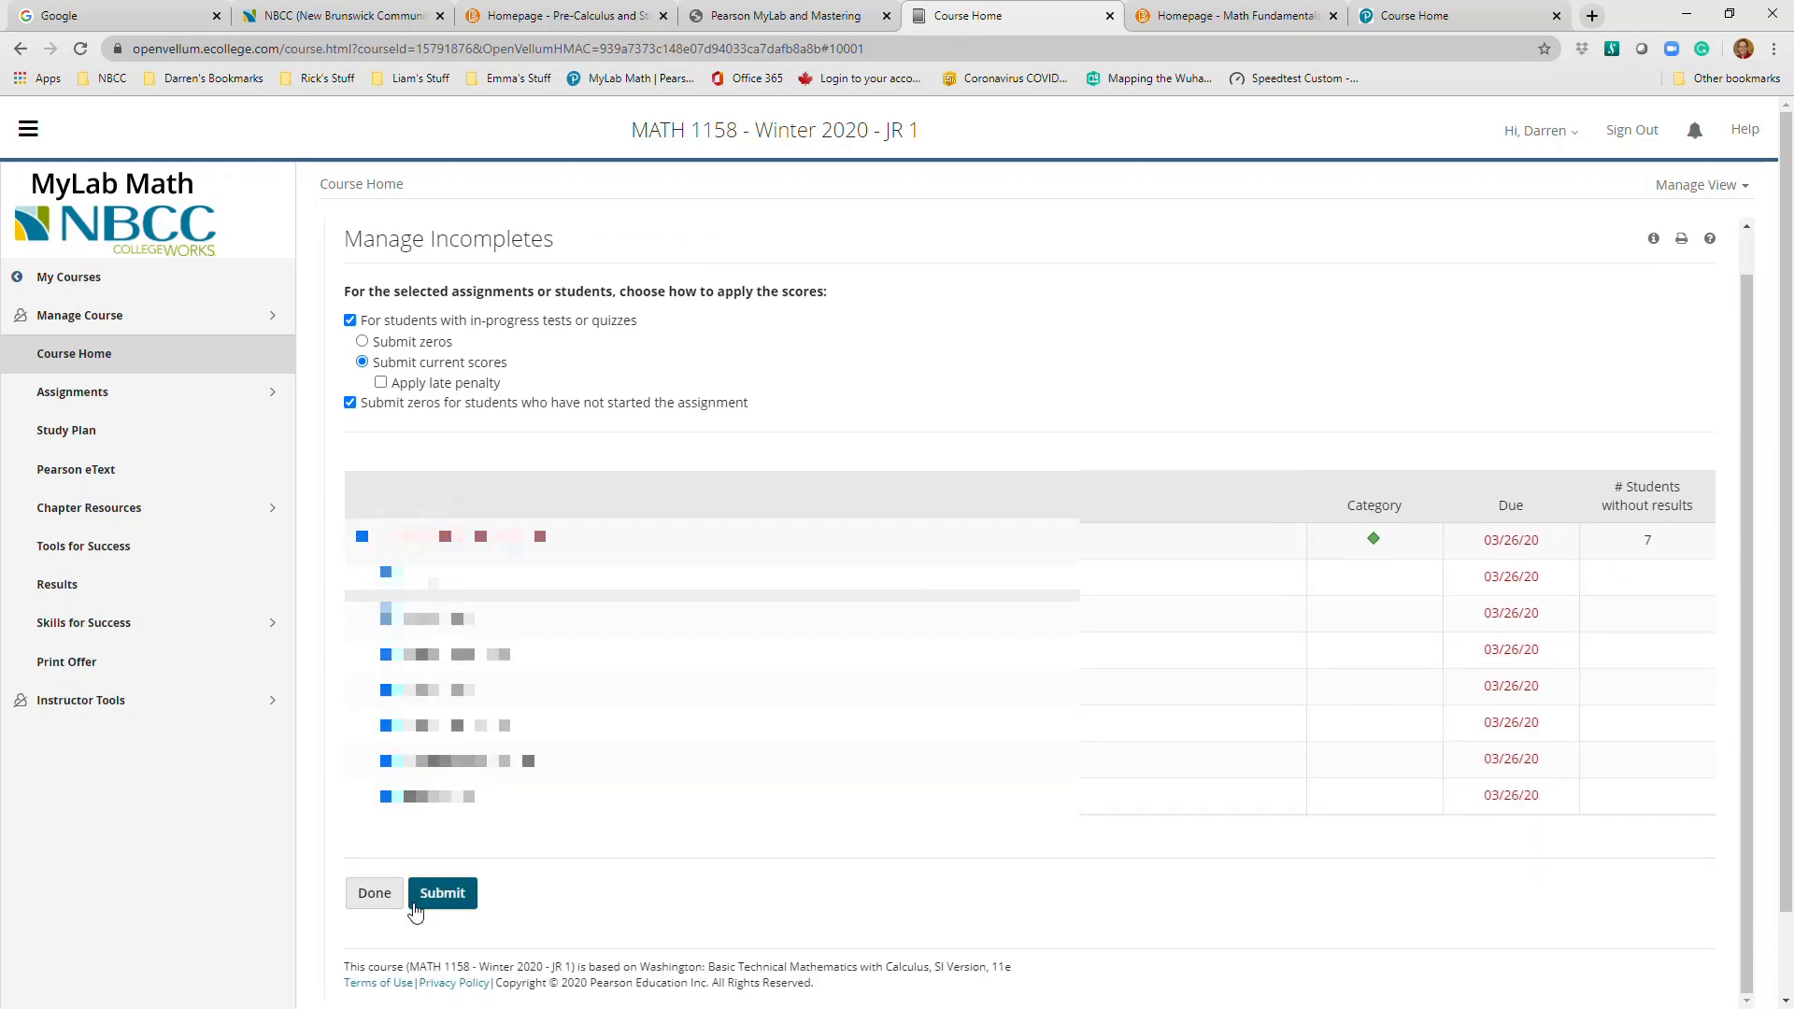
click(373, 893)
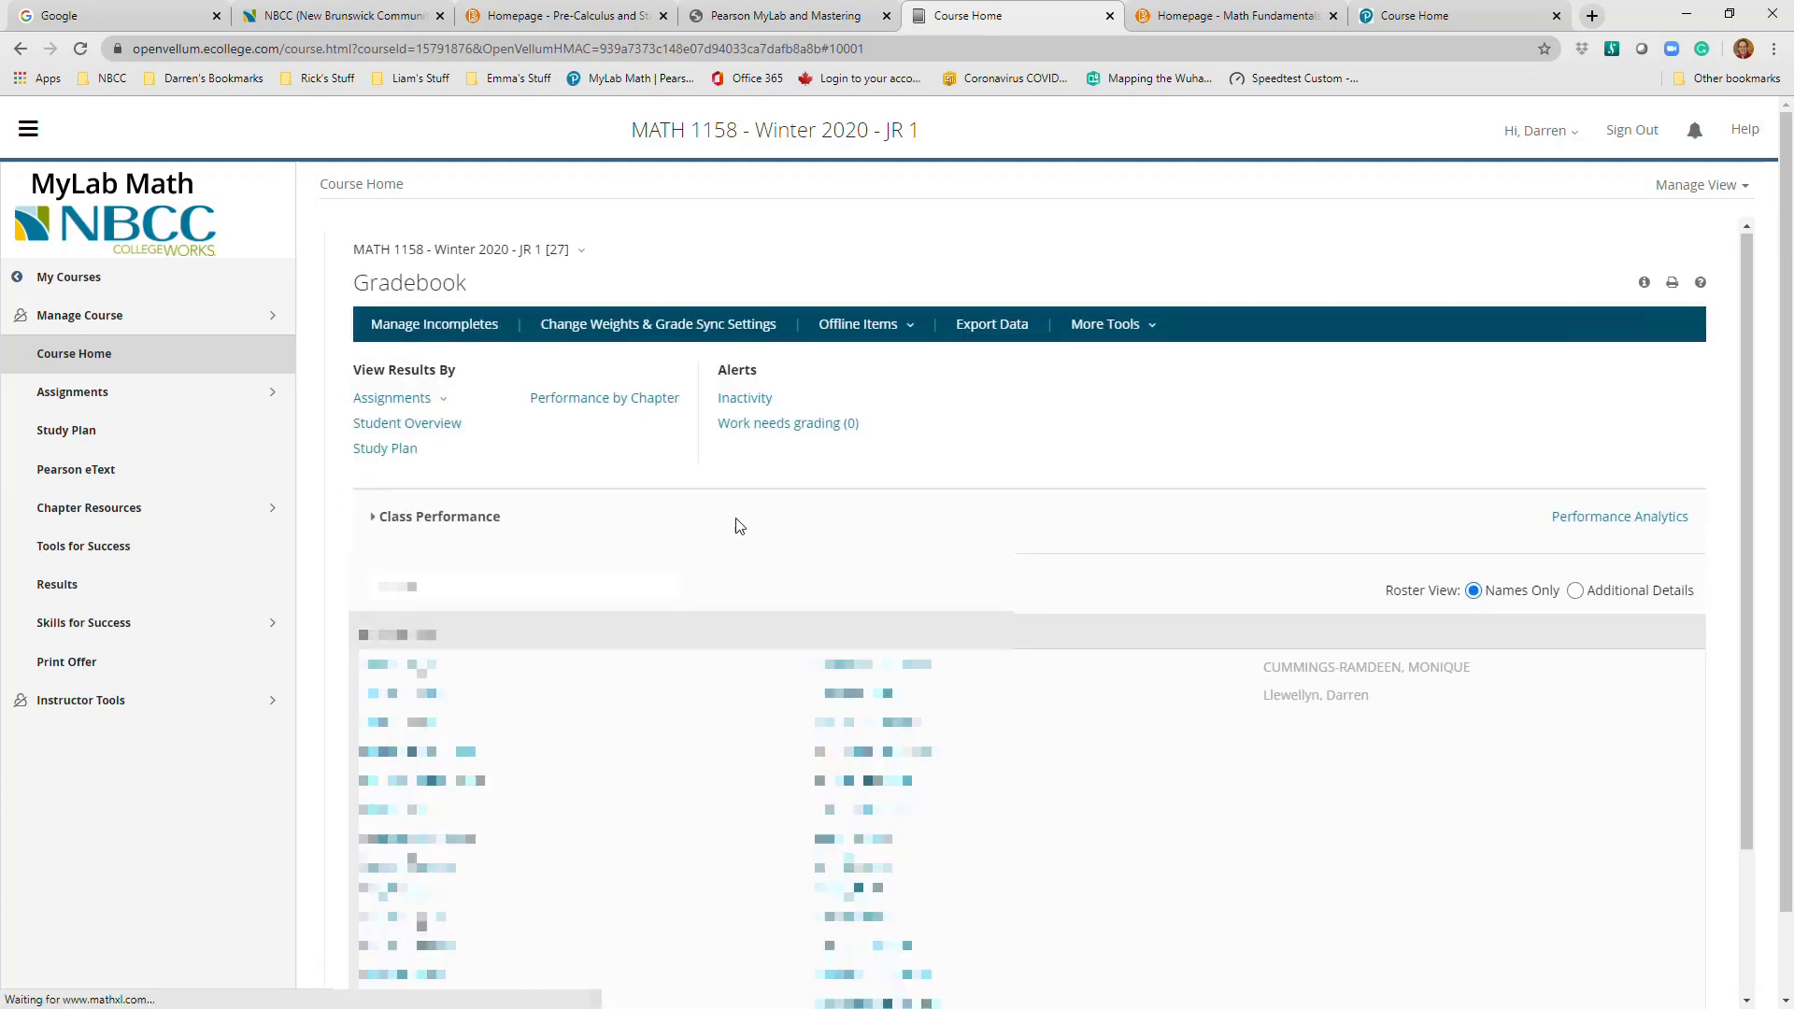
Look through the class roster in the Gradebook and return to the start of the page
scroll(755, 513, down, 1)
scroll(755, 513, down, 2)
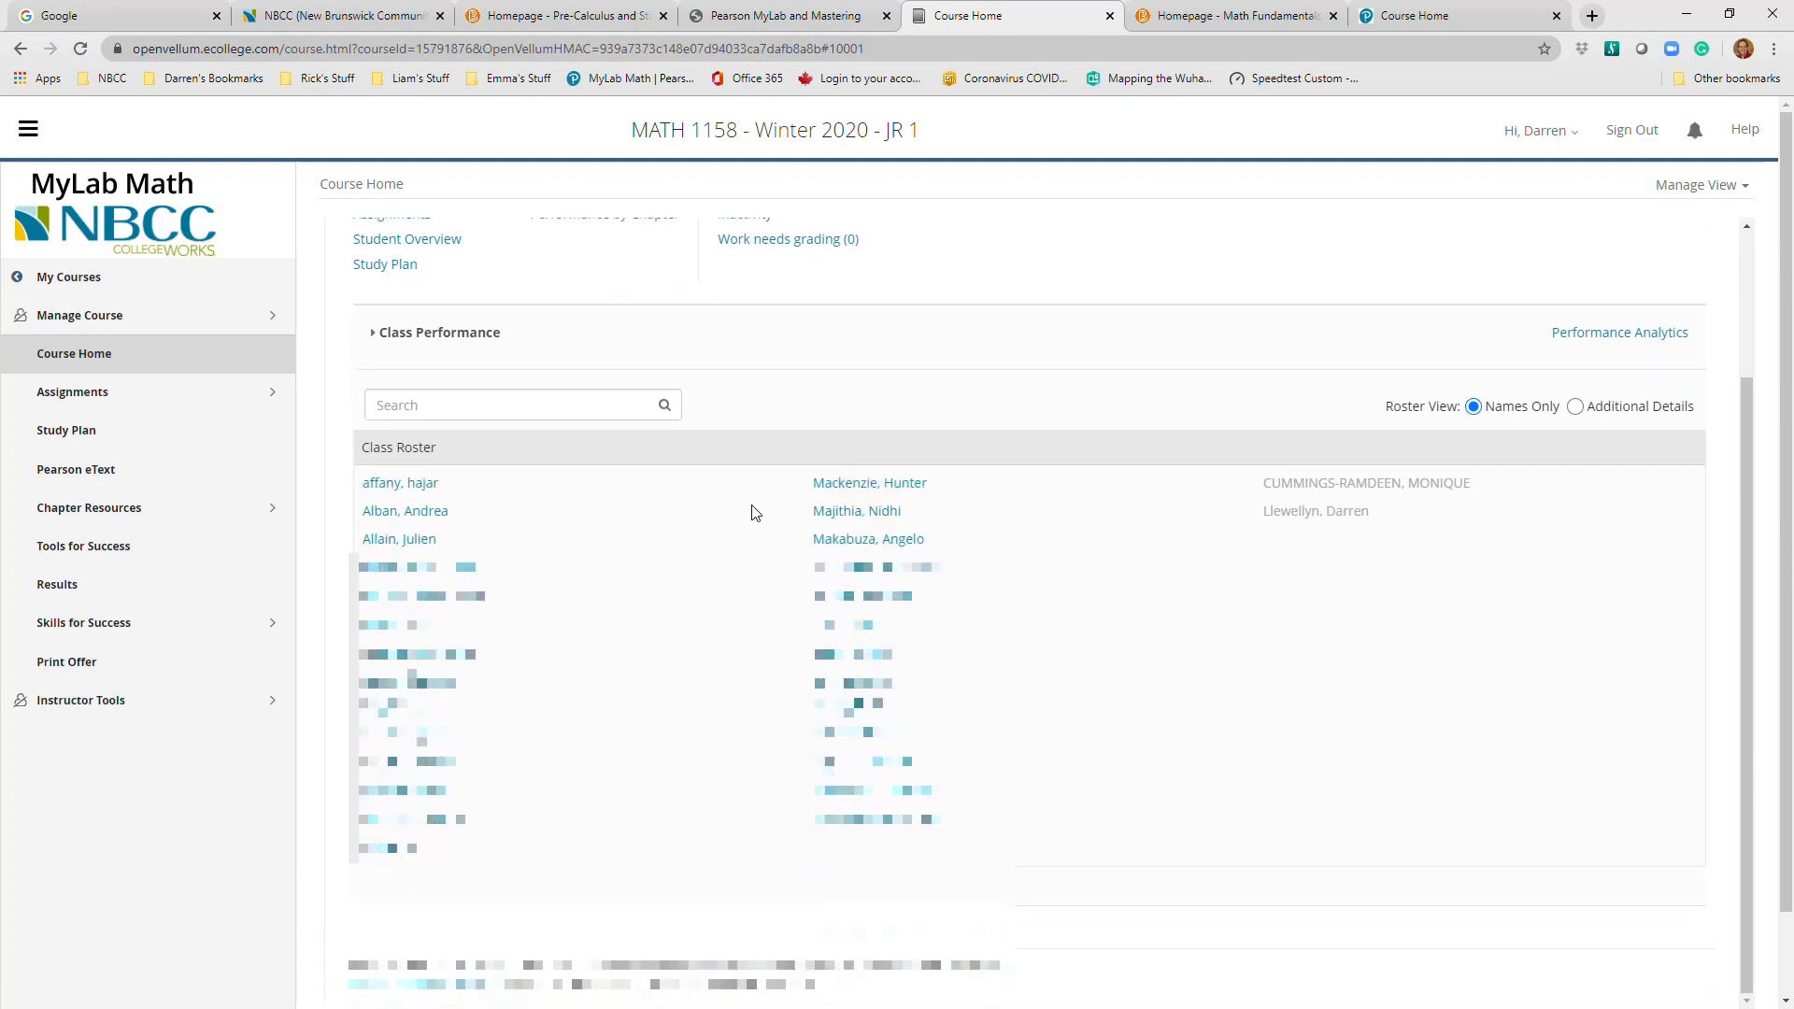
scroll(755, 513, up, 3)
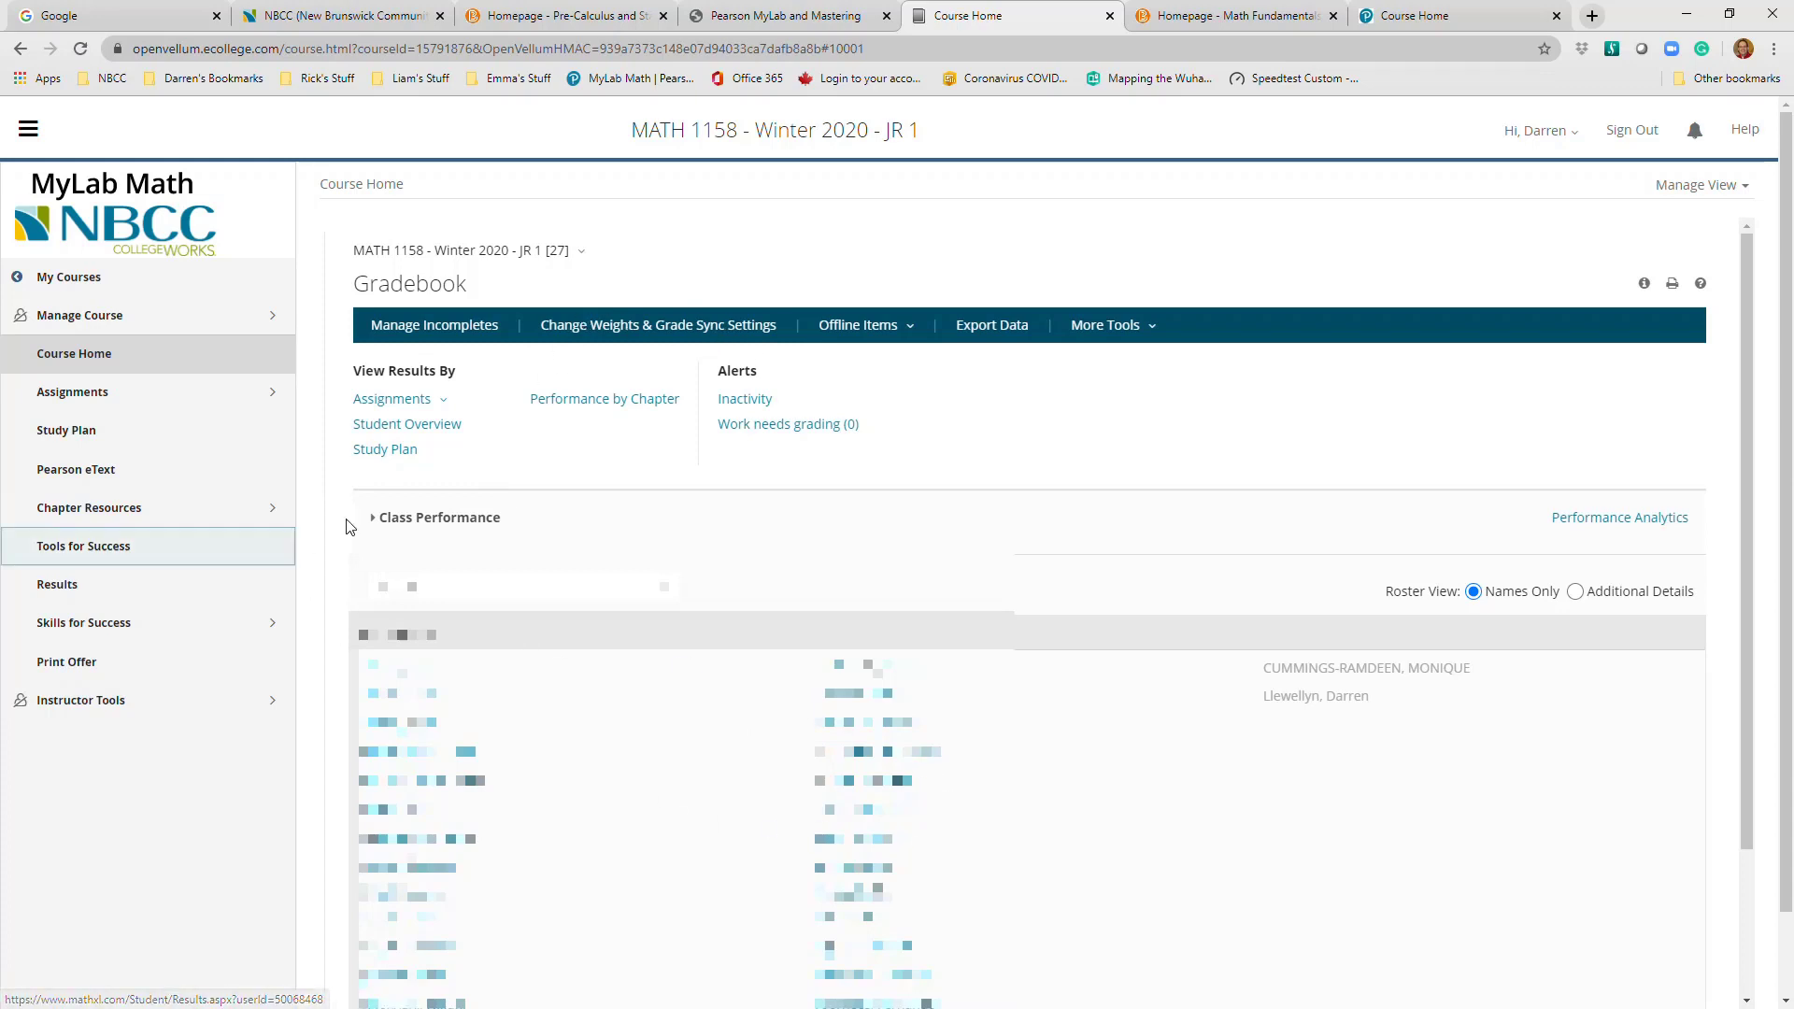
Visit the Tools for Success resources and the Skills for Success section of the course
click(86, 545)
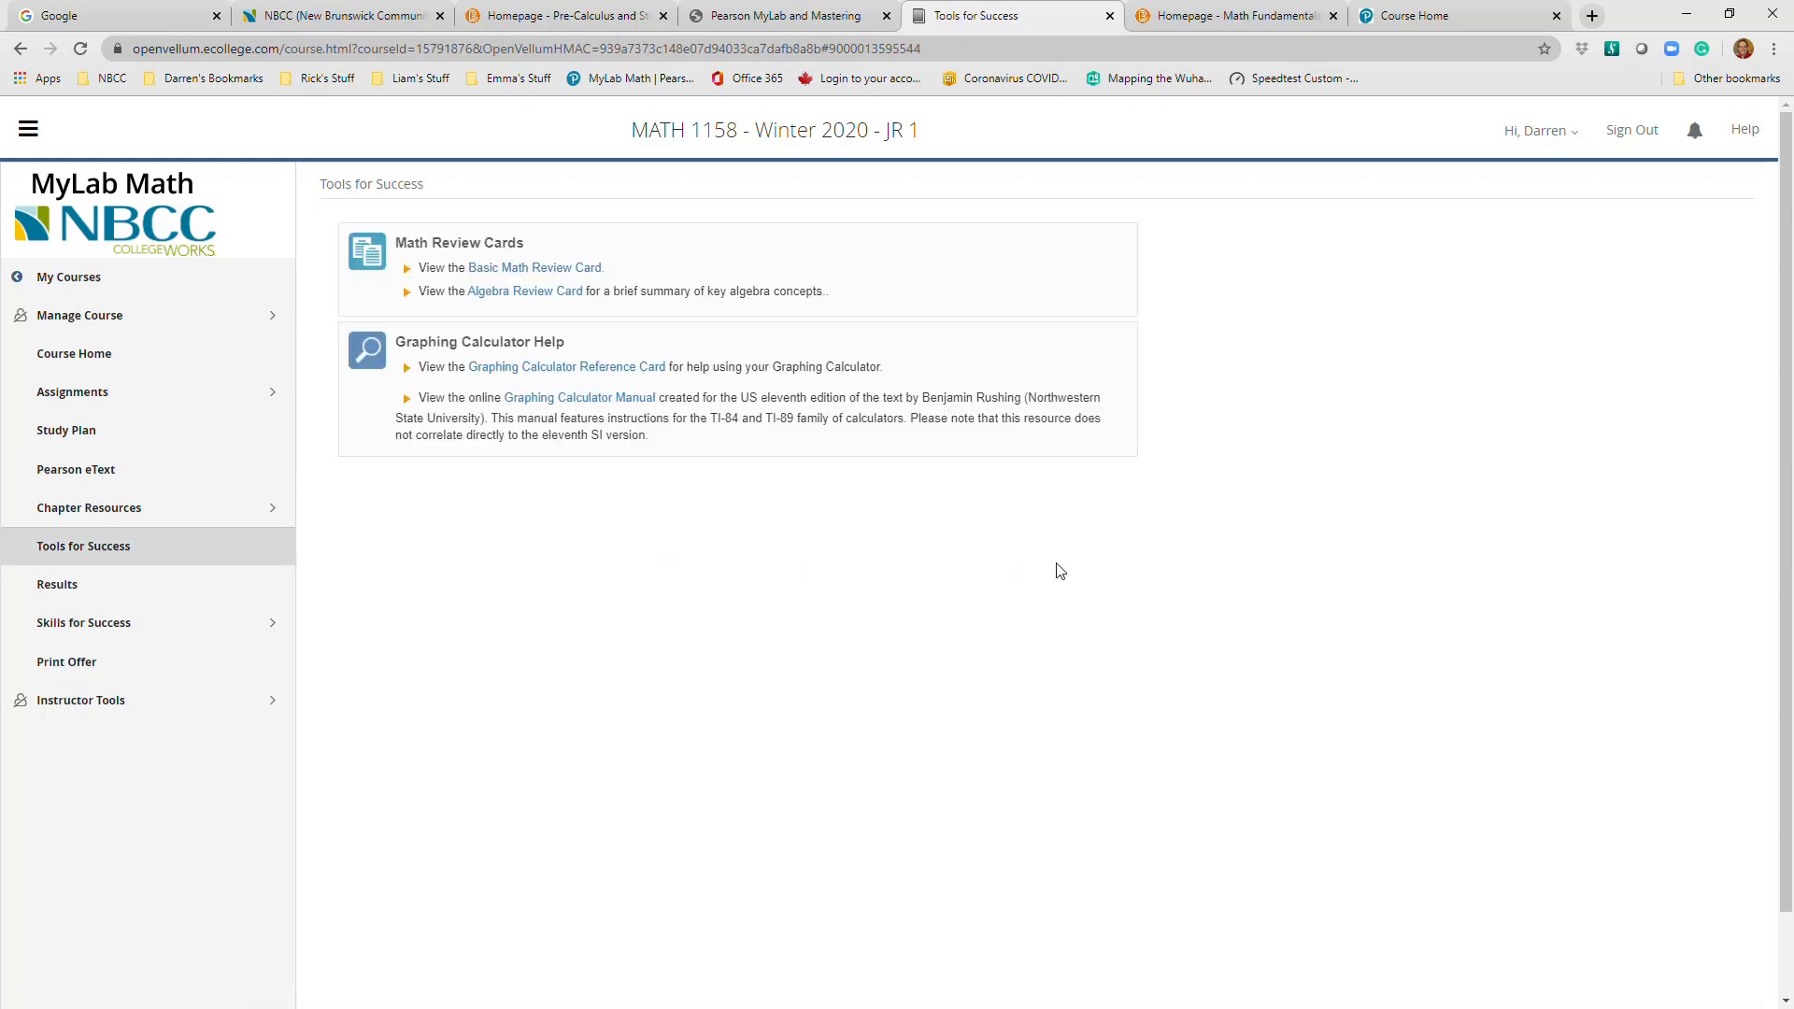
click(84, 623)
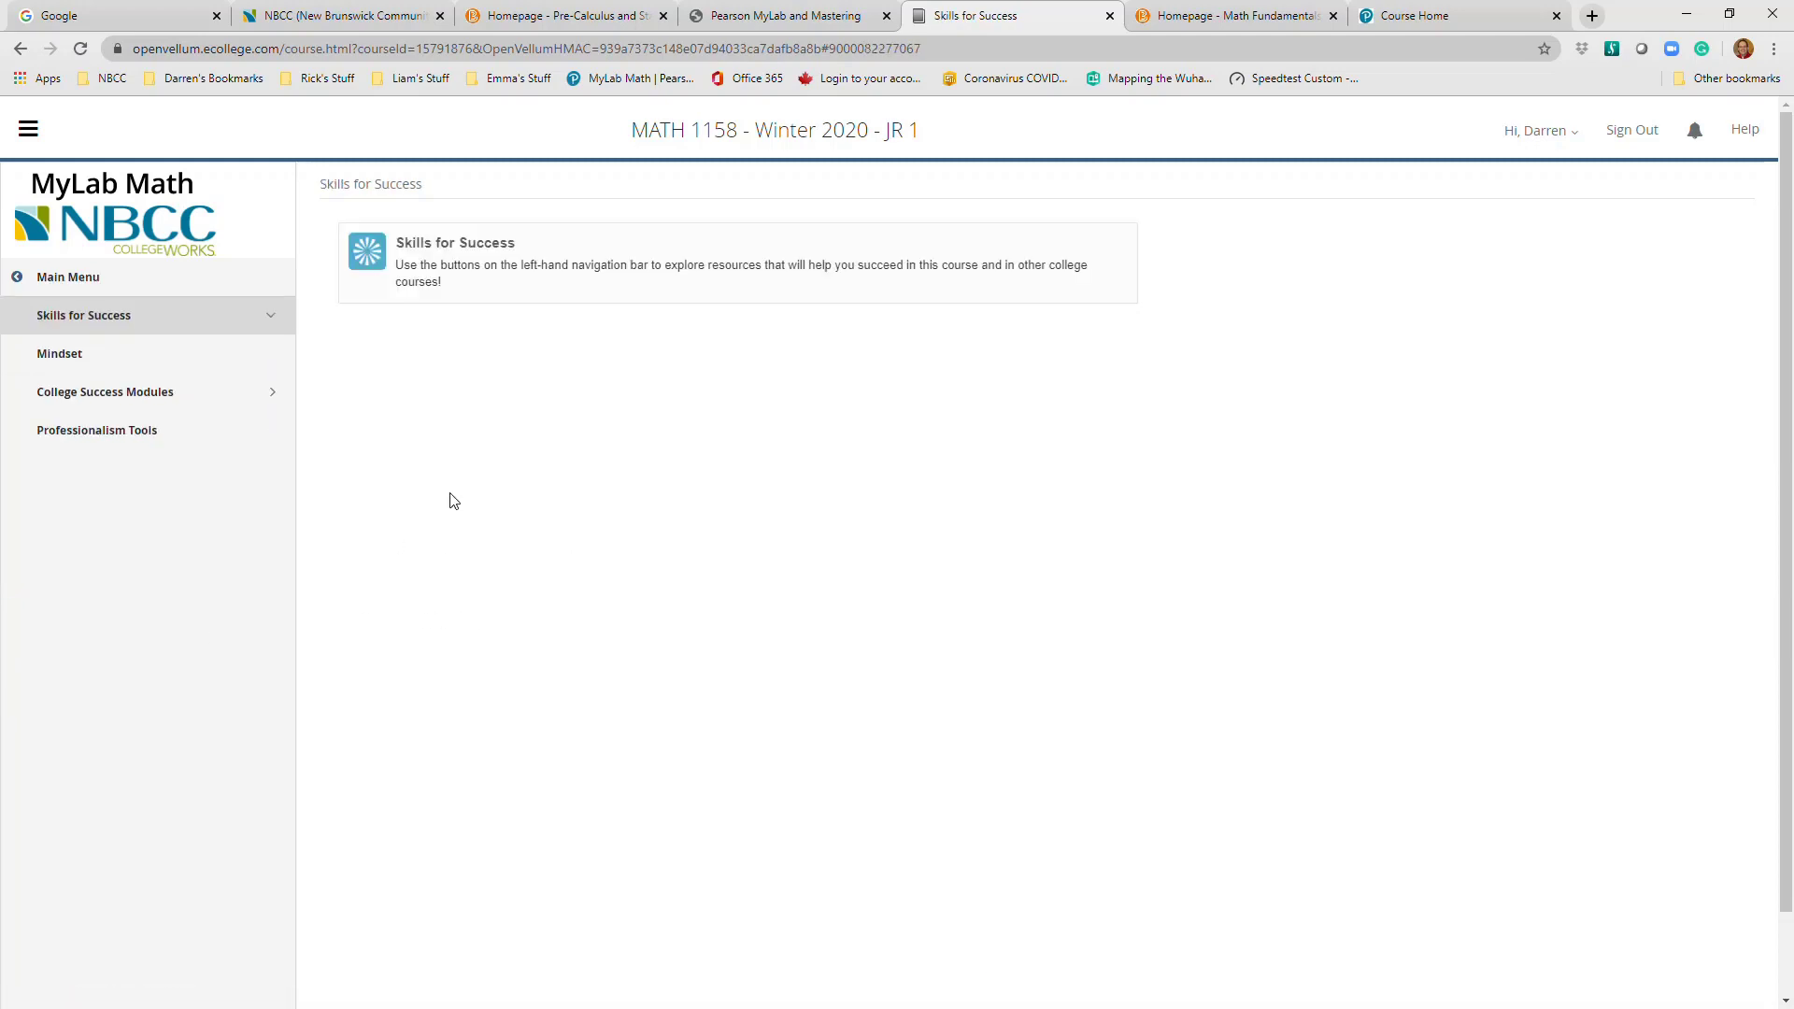
Return to the course's Instructor Home and open the Homework/Test Manager to manage assignments
click(71, 288)
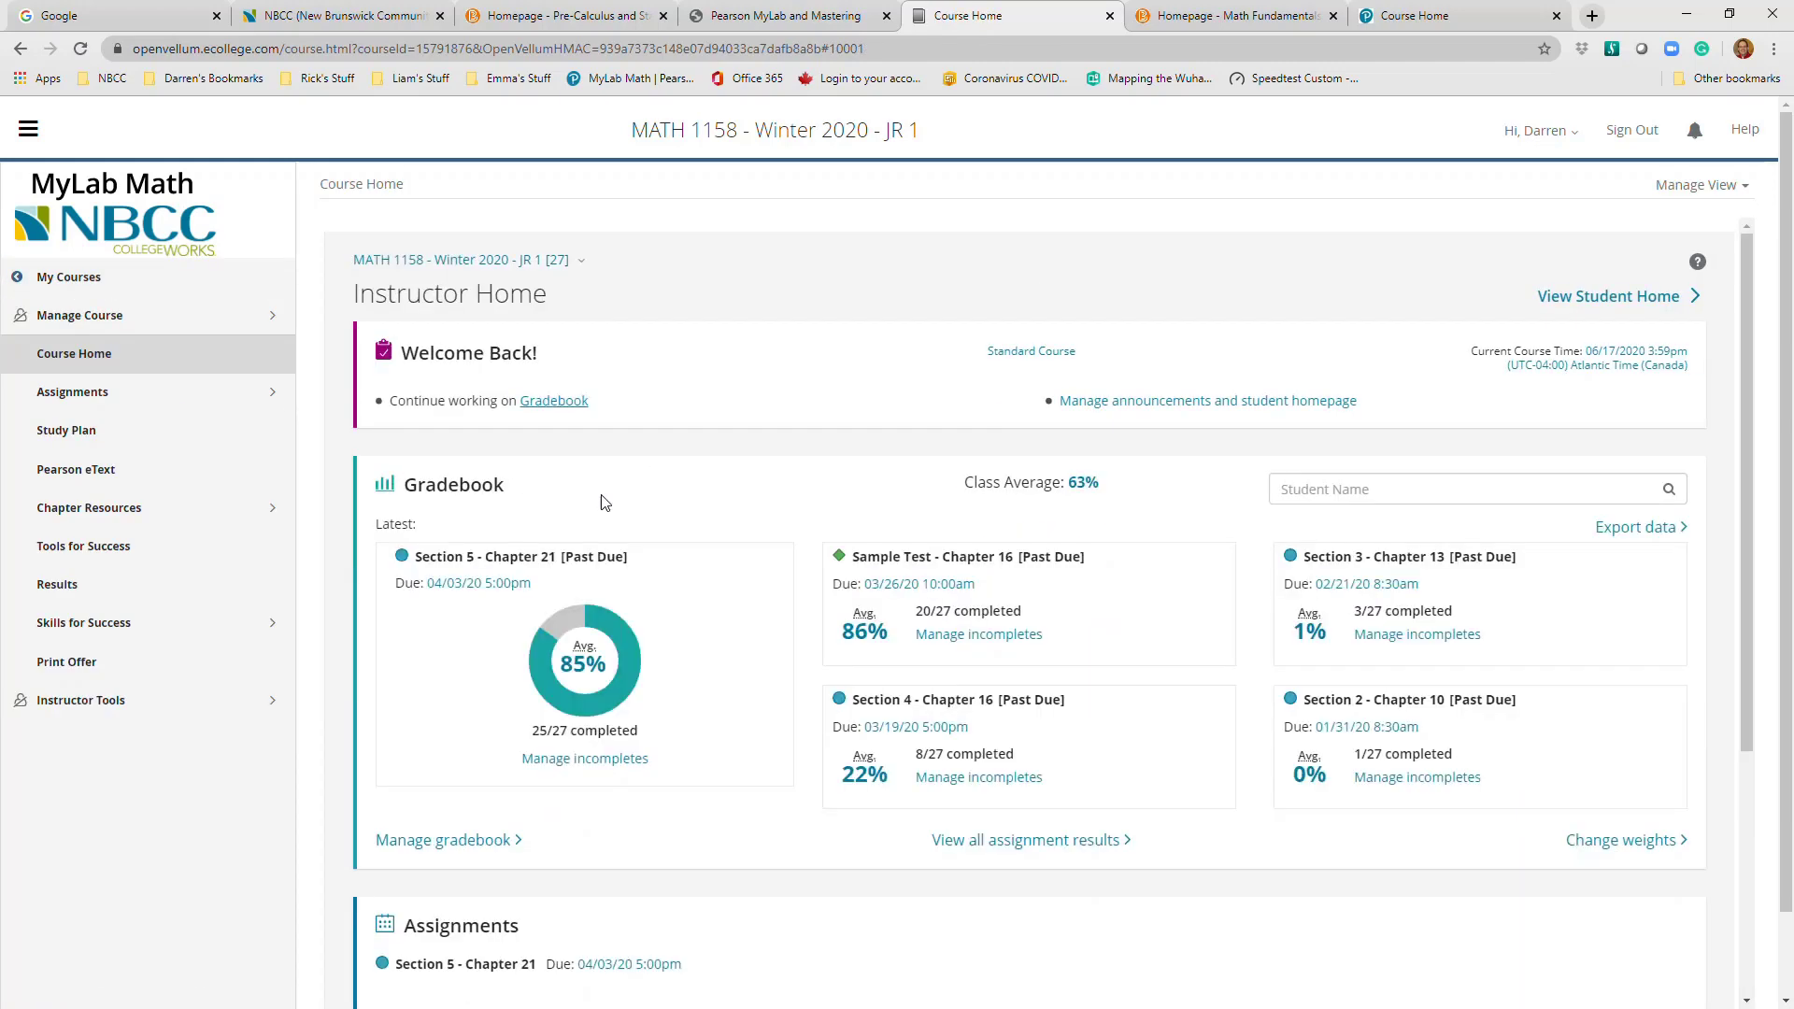
scroll(1038, 521, down, 4)
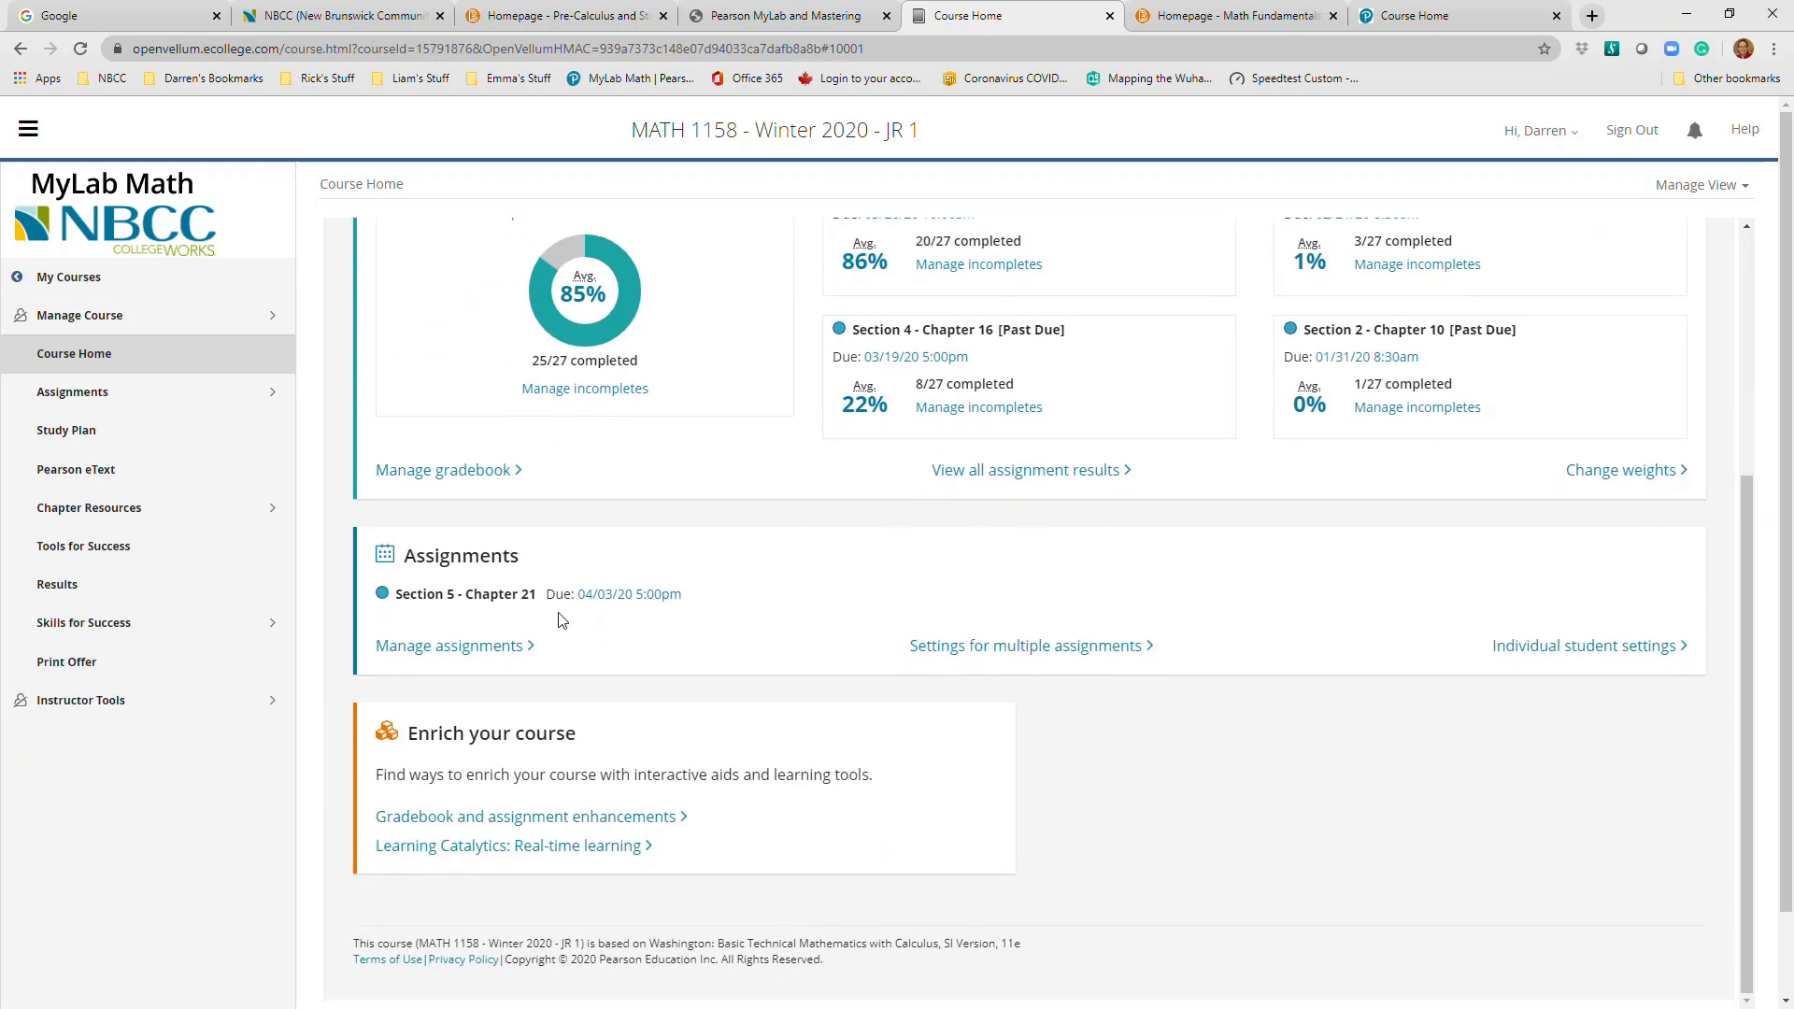
click(493, 647)
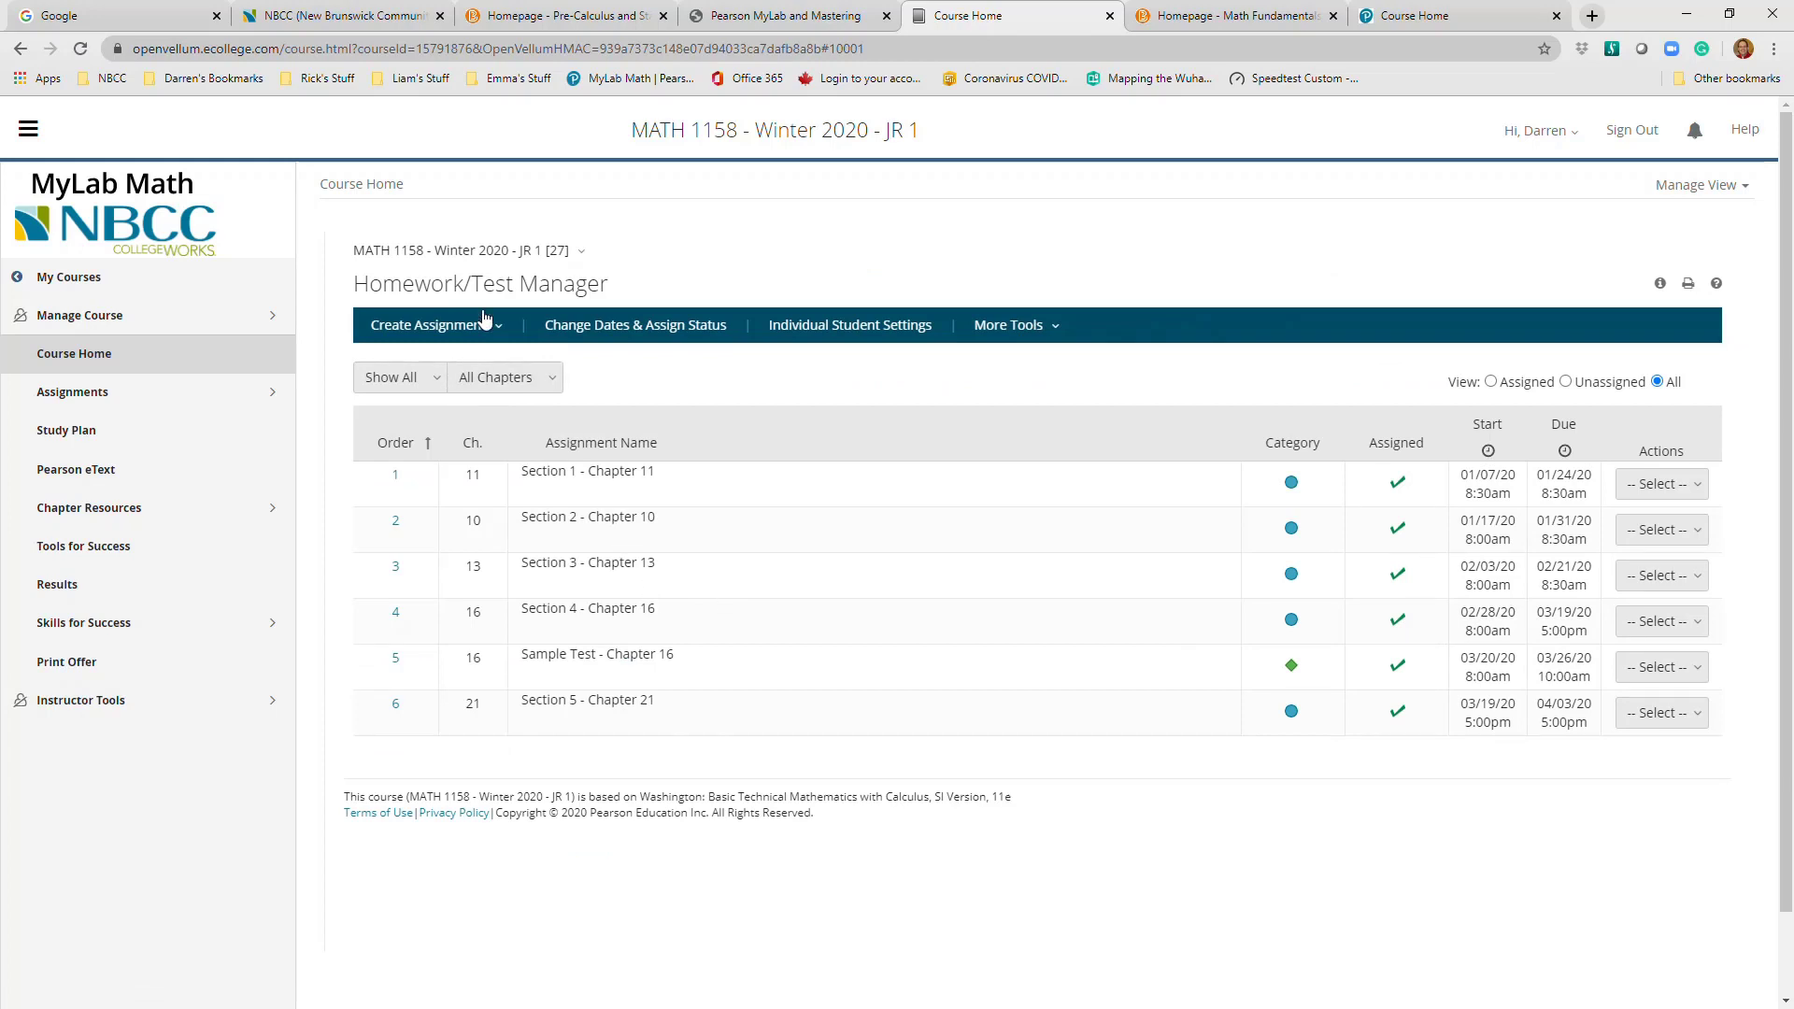
click(509, 334)
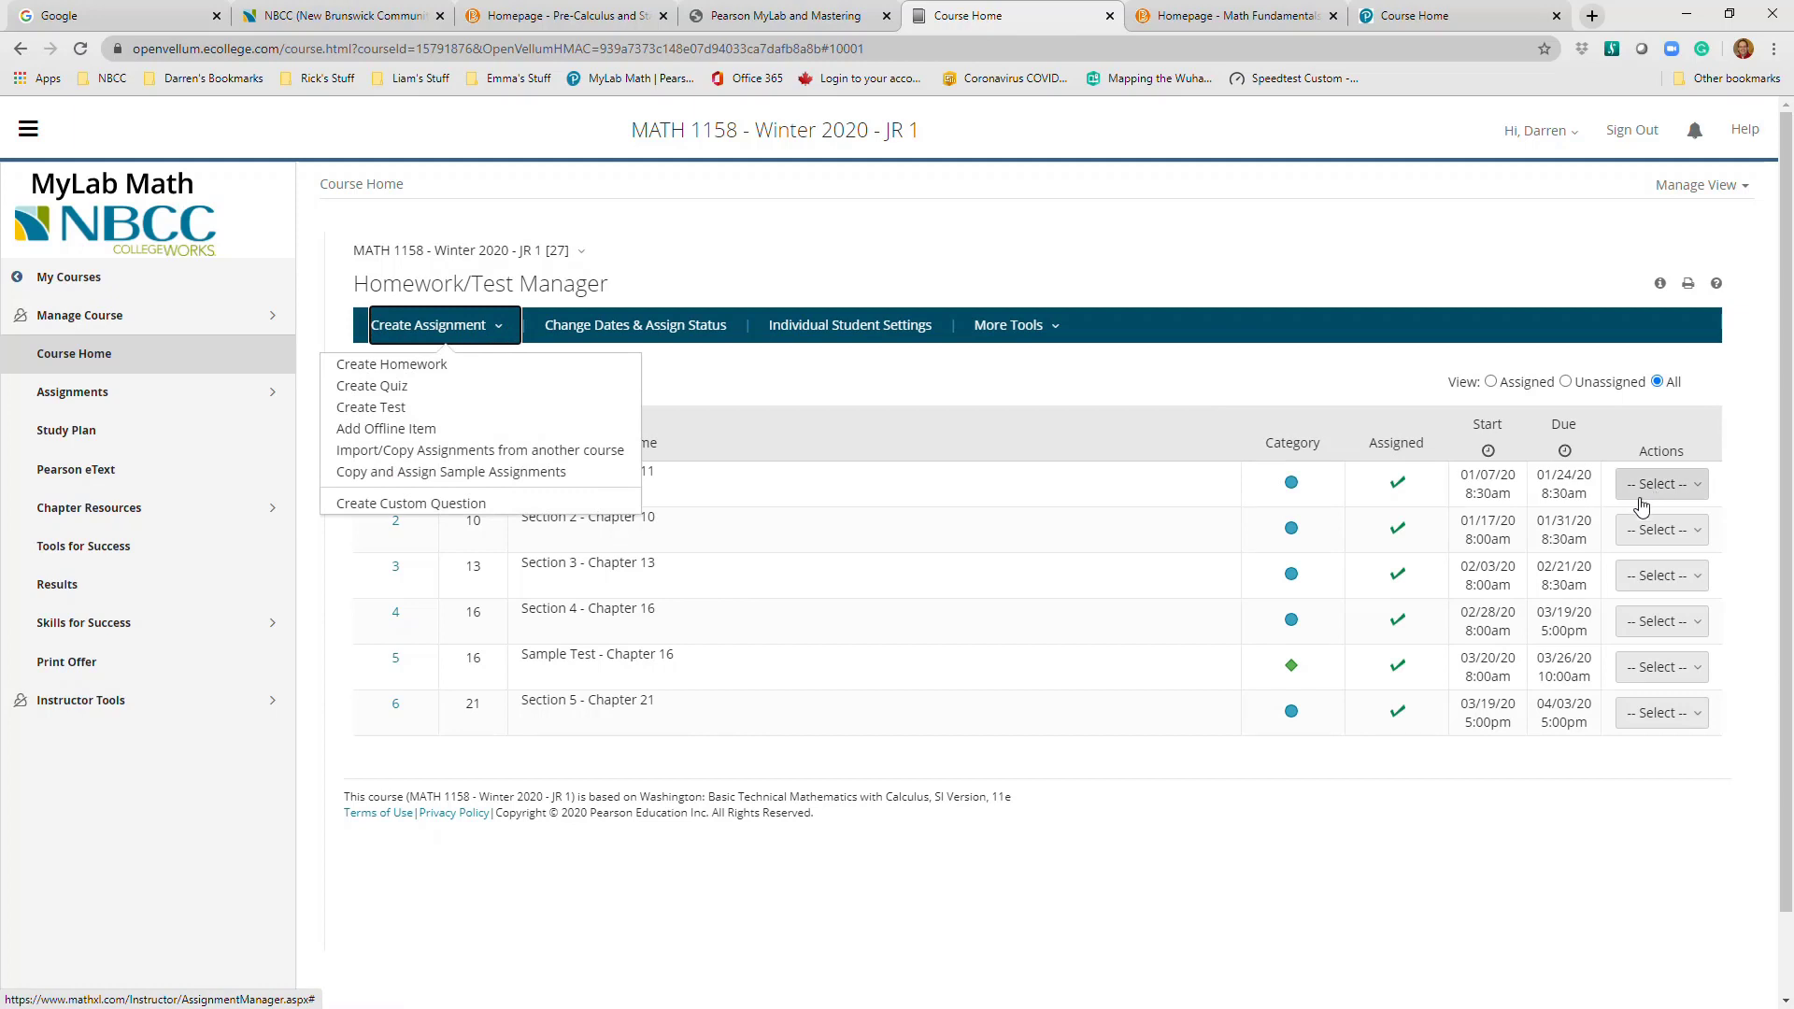
click(661, 486)
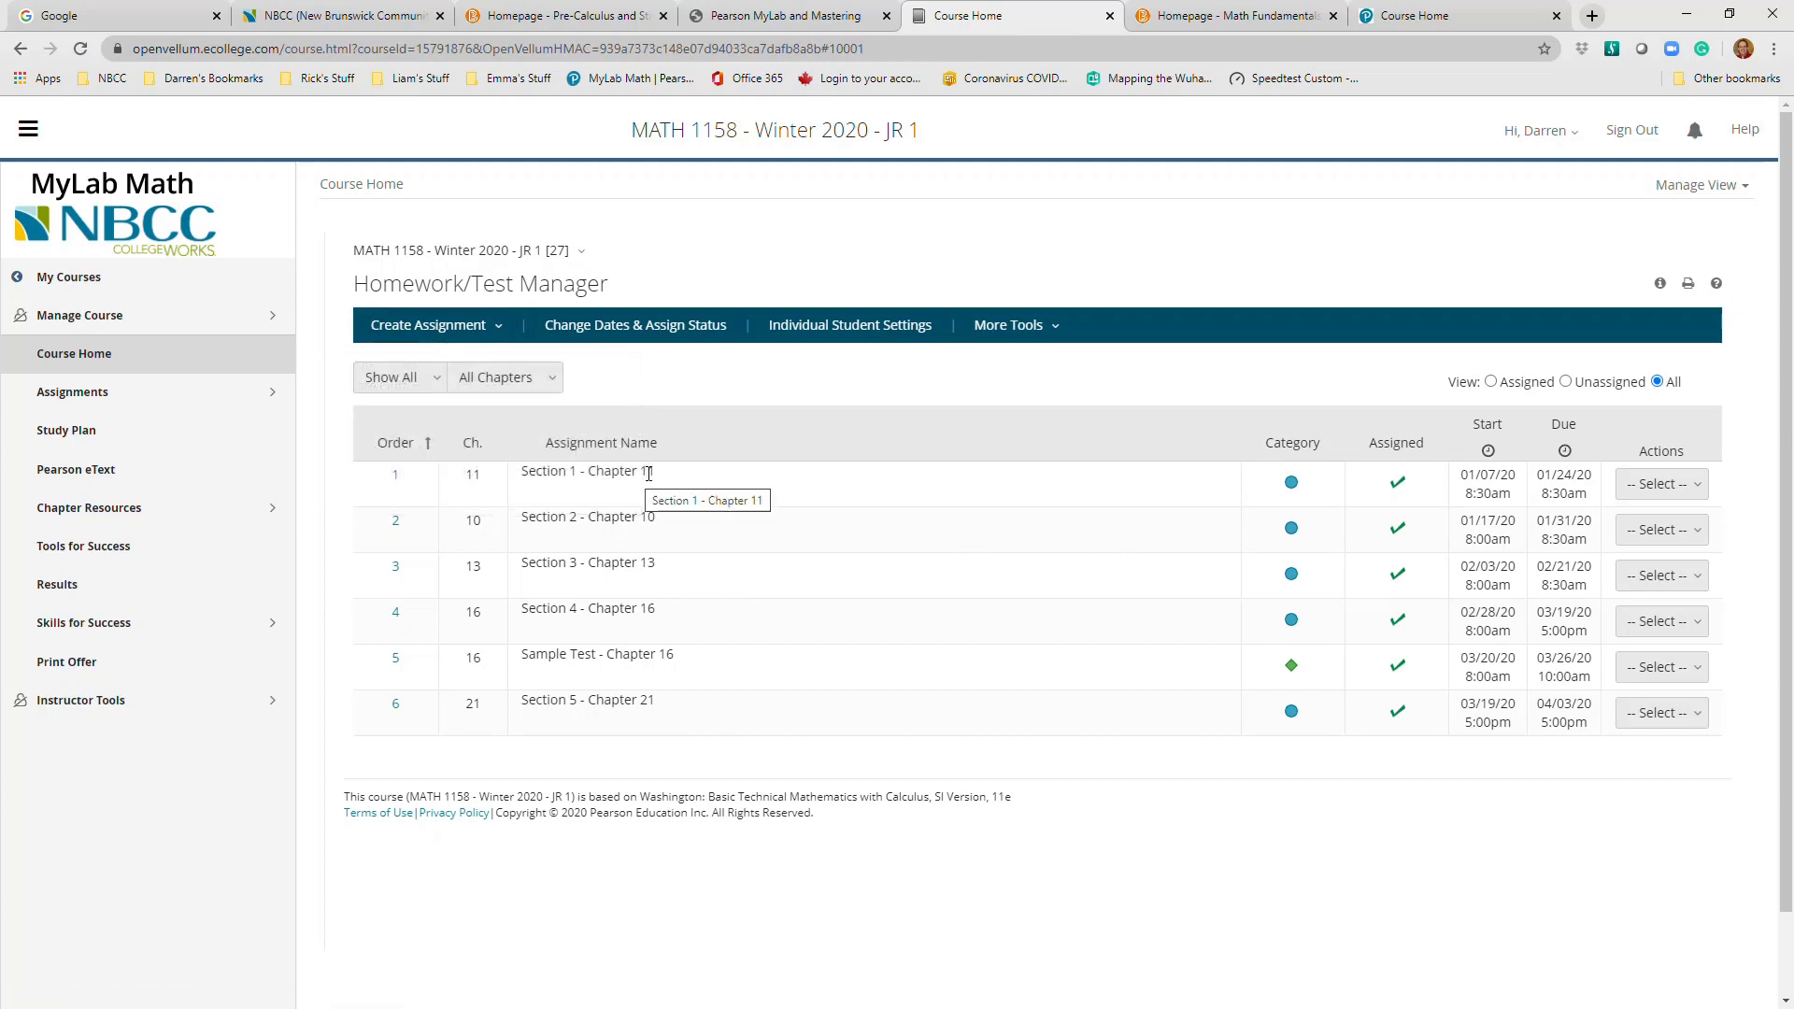
drag(655, 469, 514, 485)
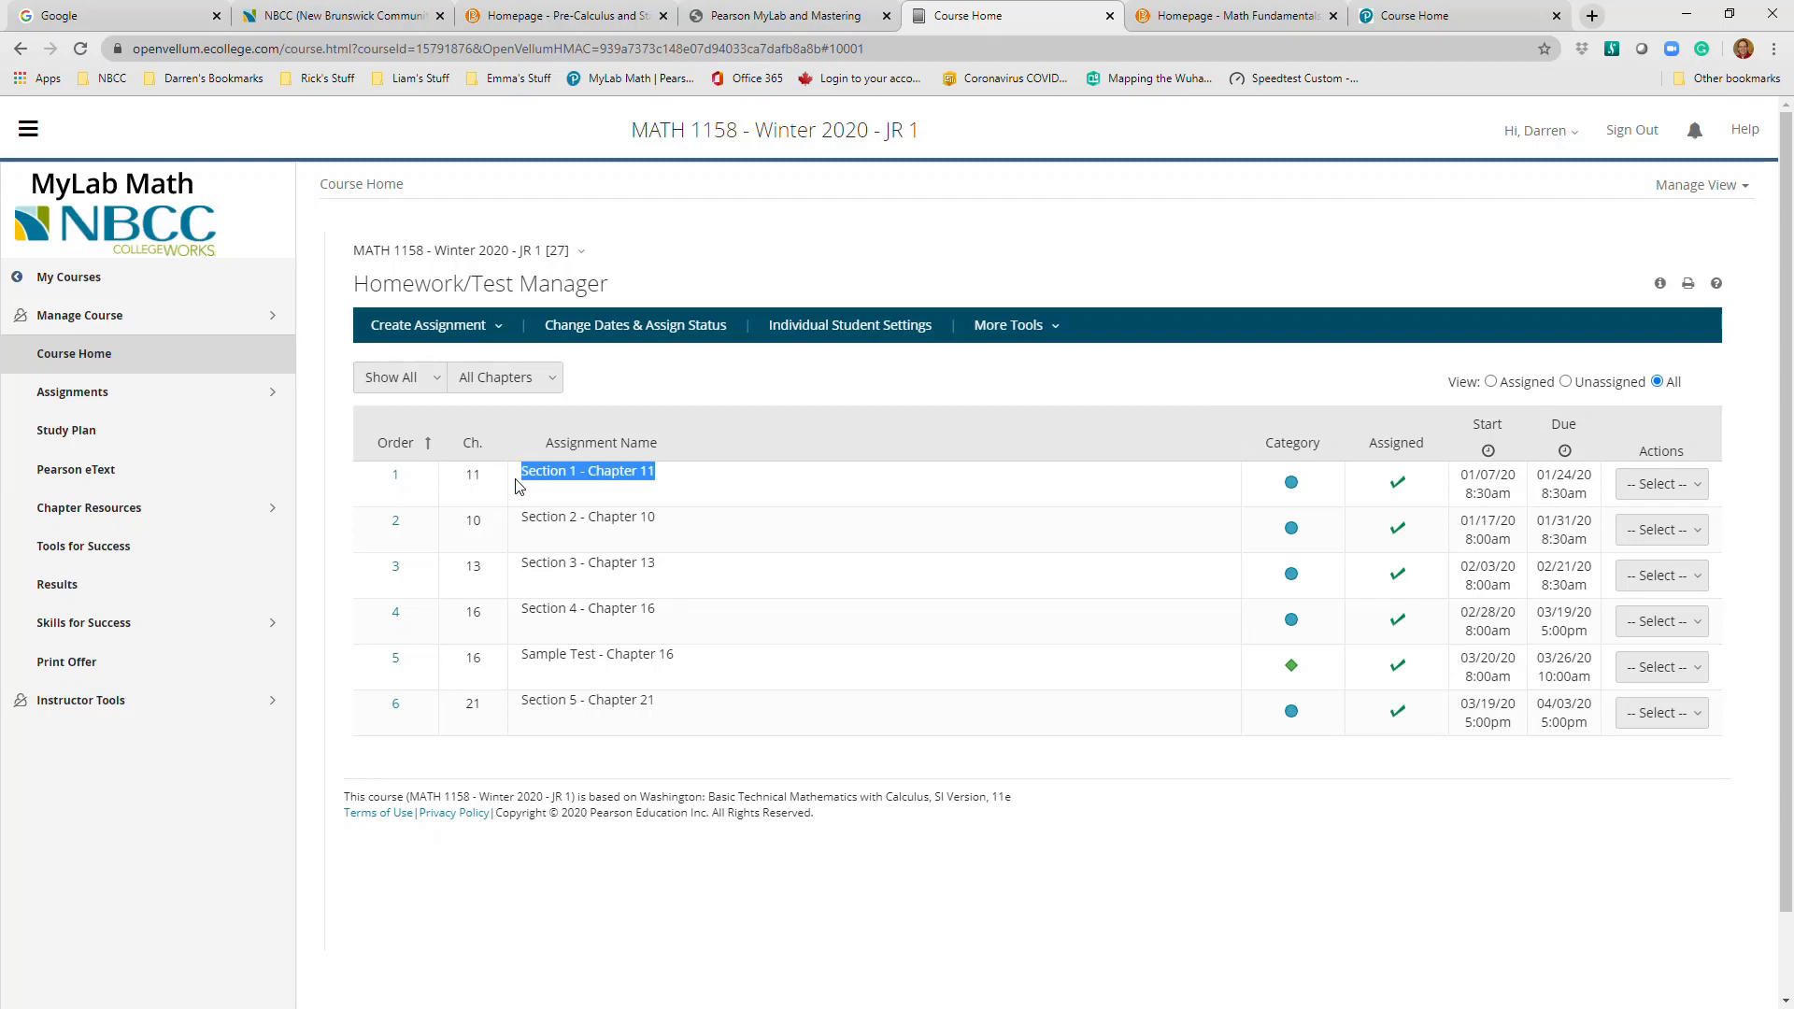
Open the Section 1 - Chapter 11 homework for editing, review its availability, scoring and presentation settings, and leave without saving
click(1677, 484)
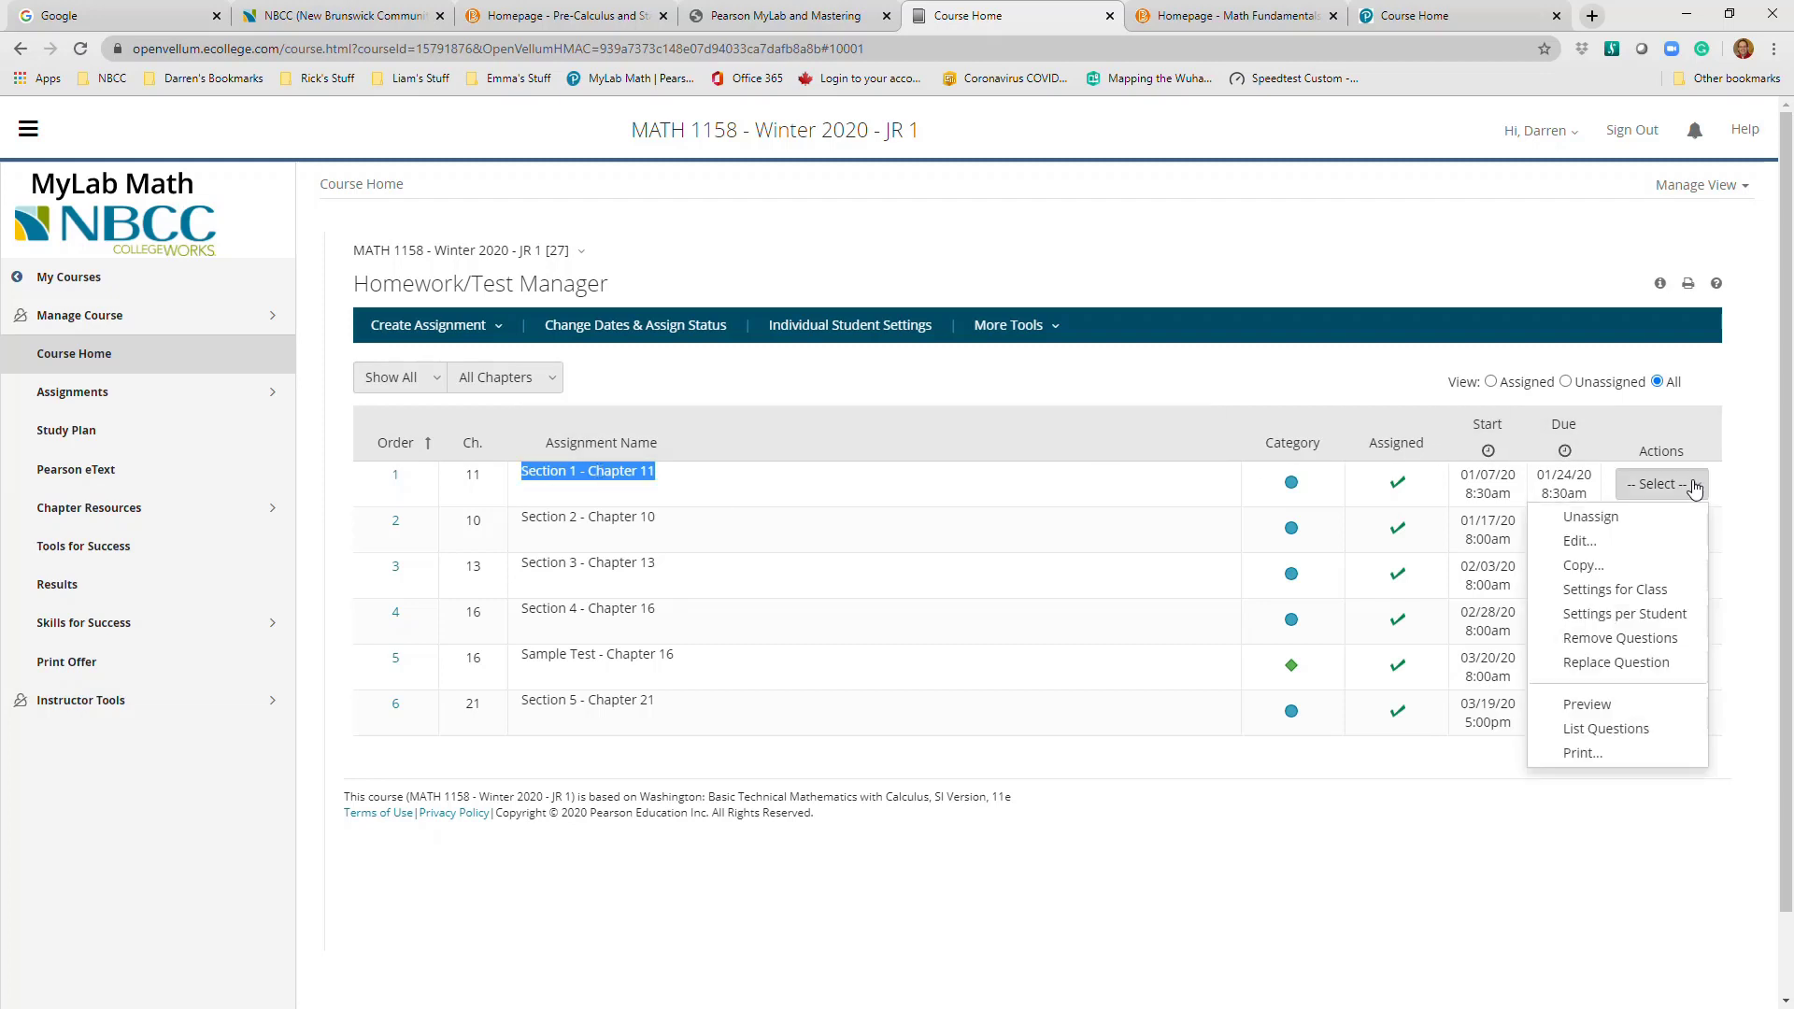
click(1594, 546)
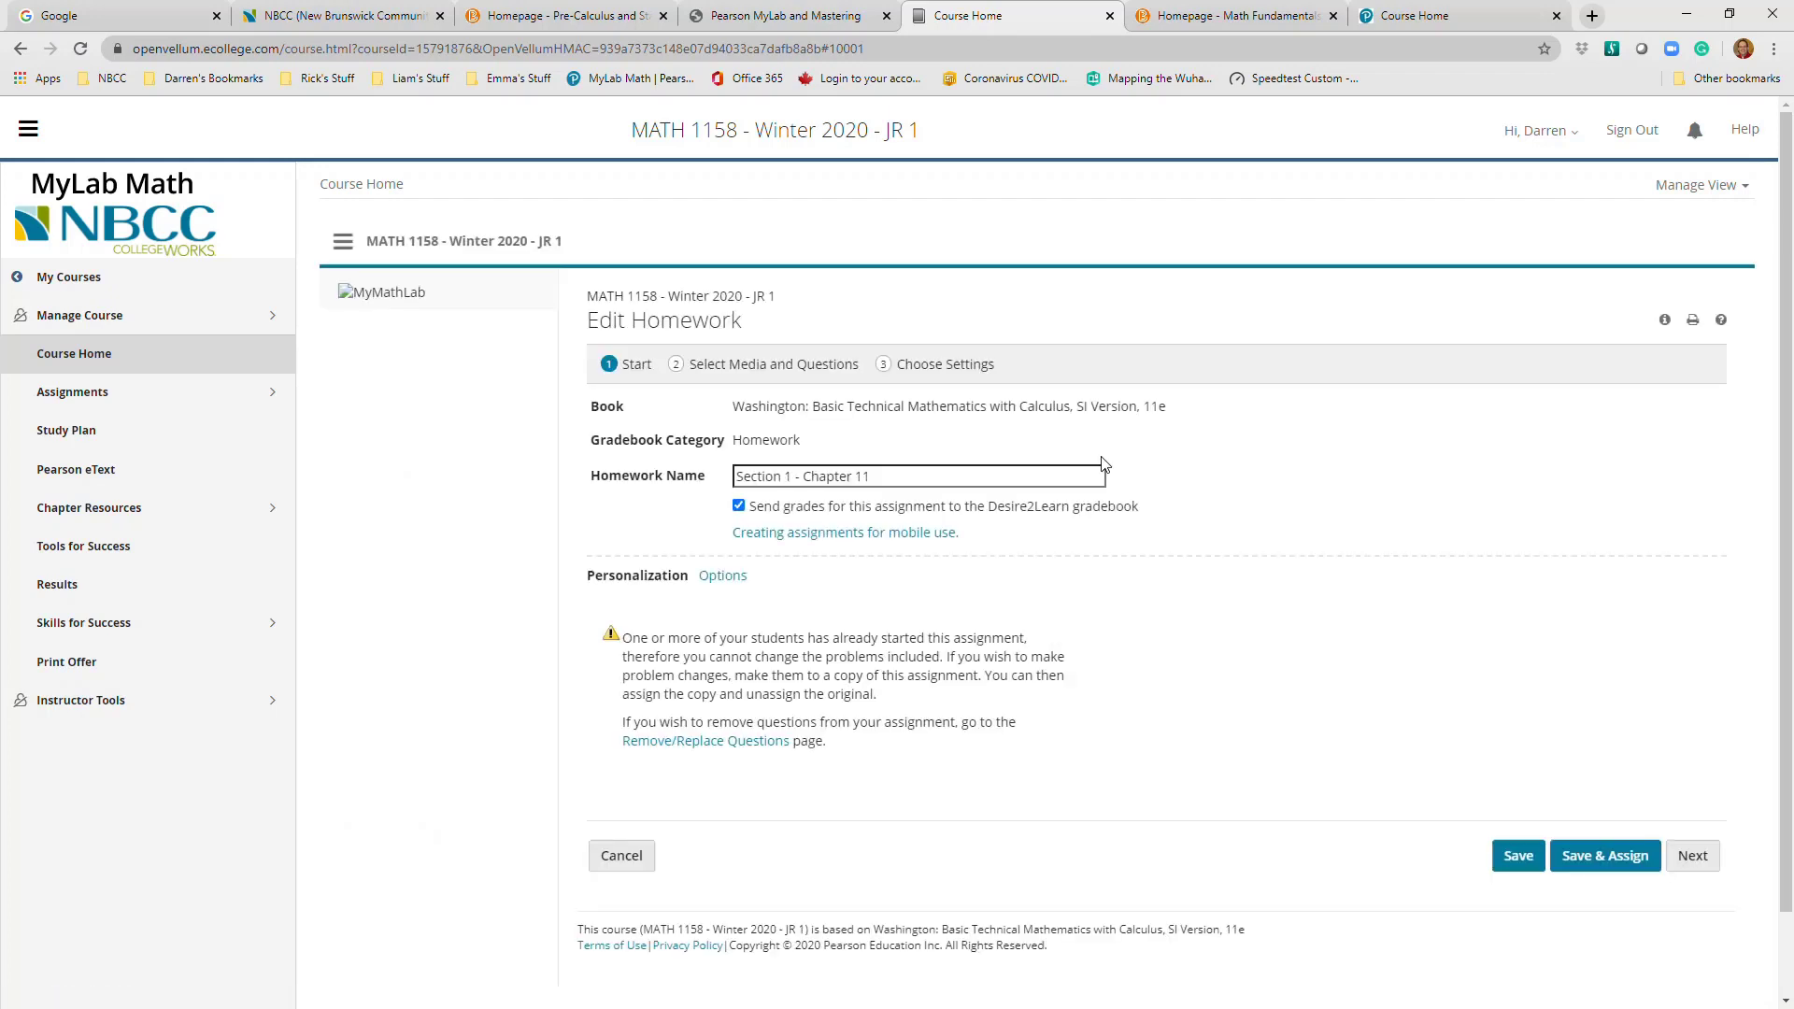
click(1696, 848)
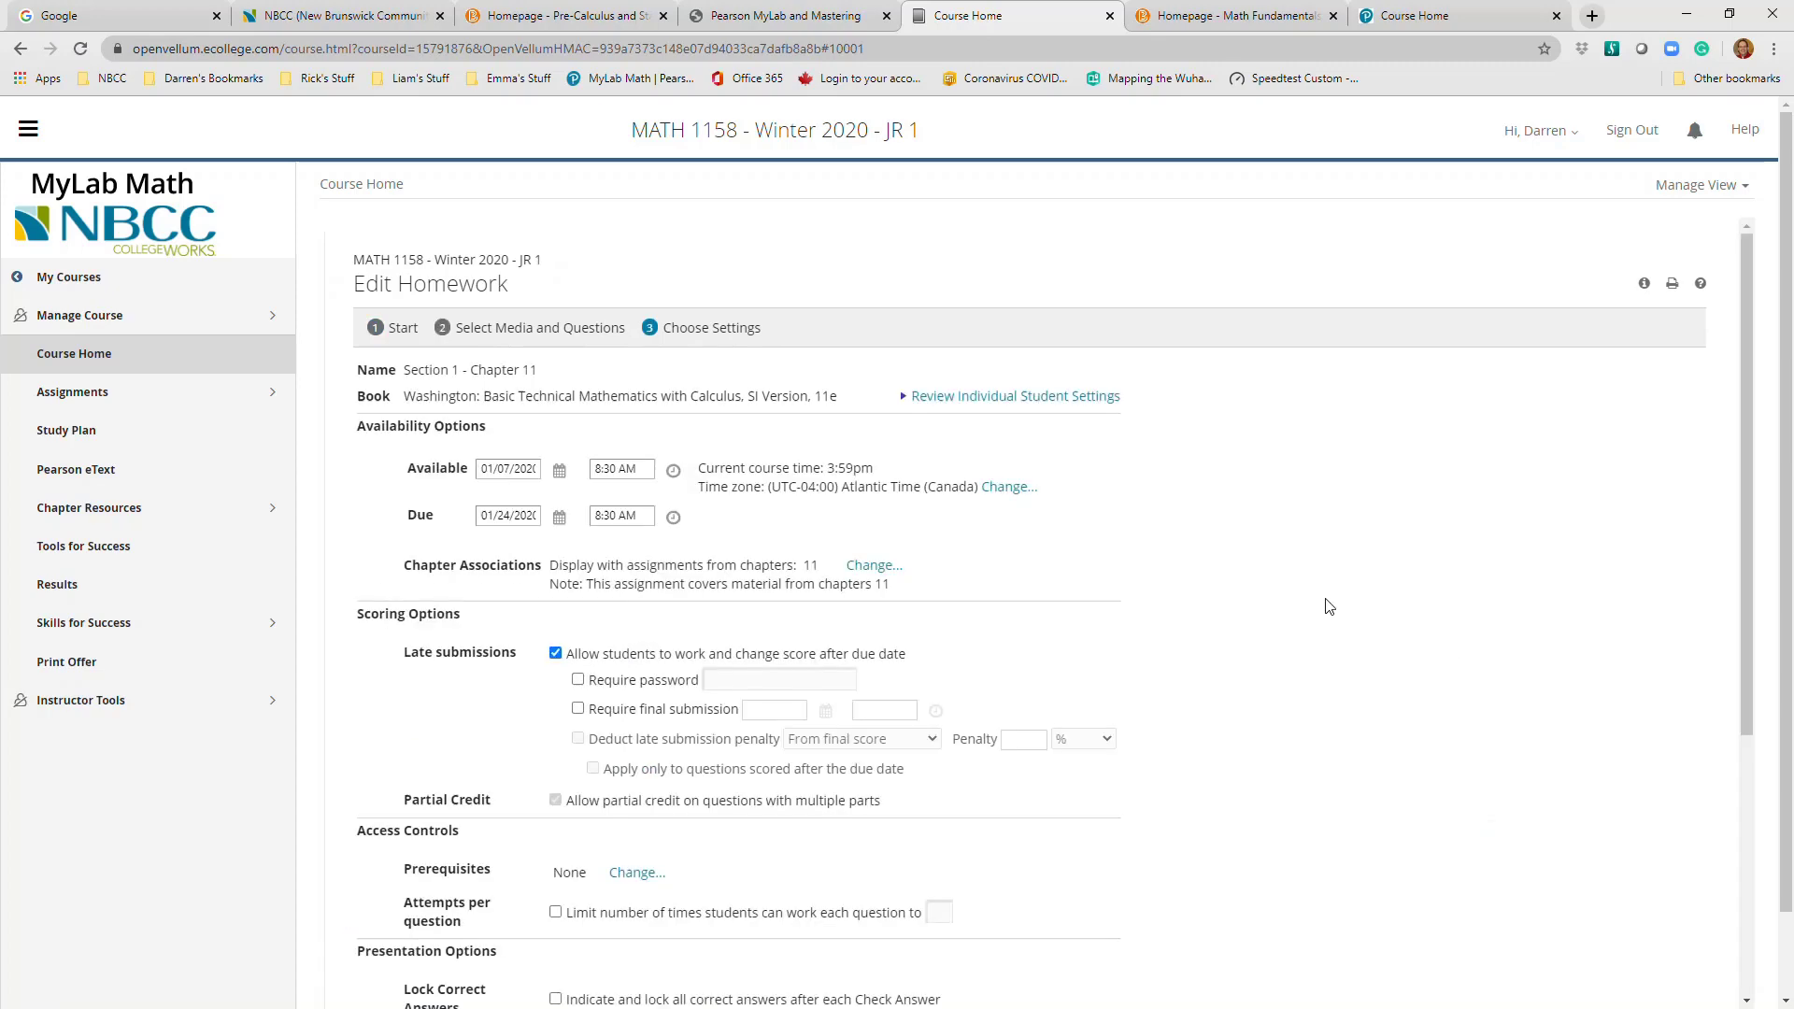
drag(1746, 495, 1729, 555)
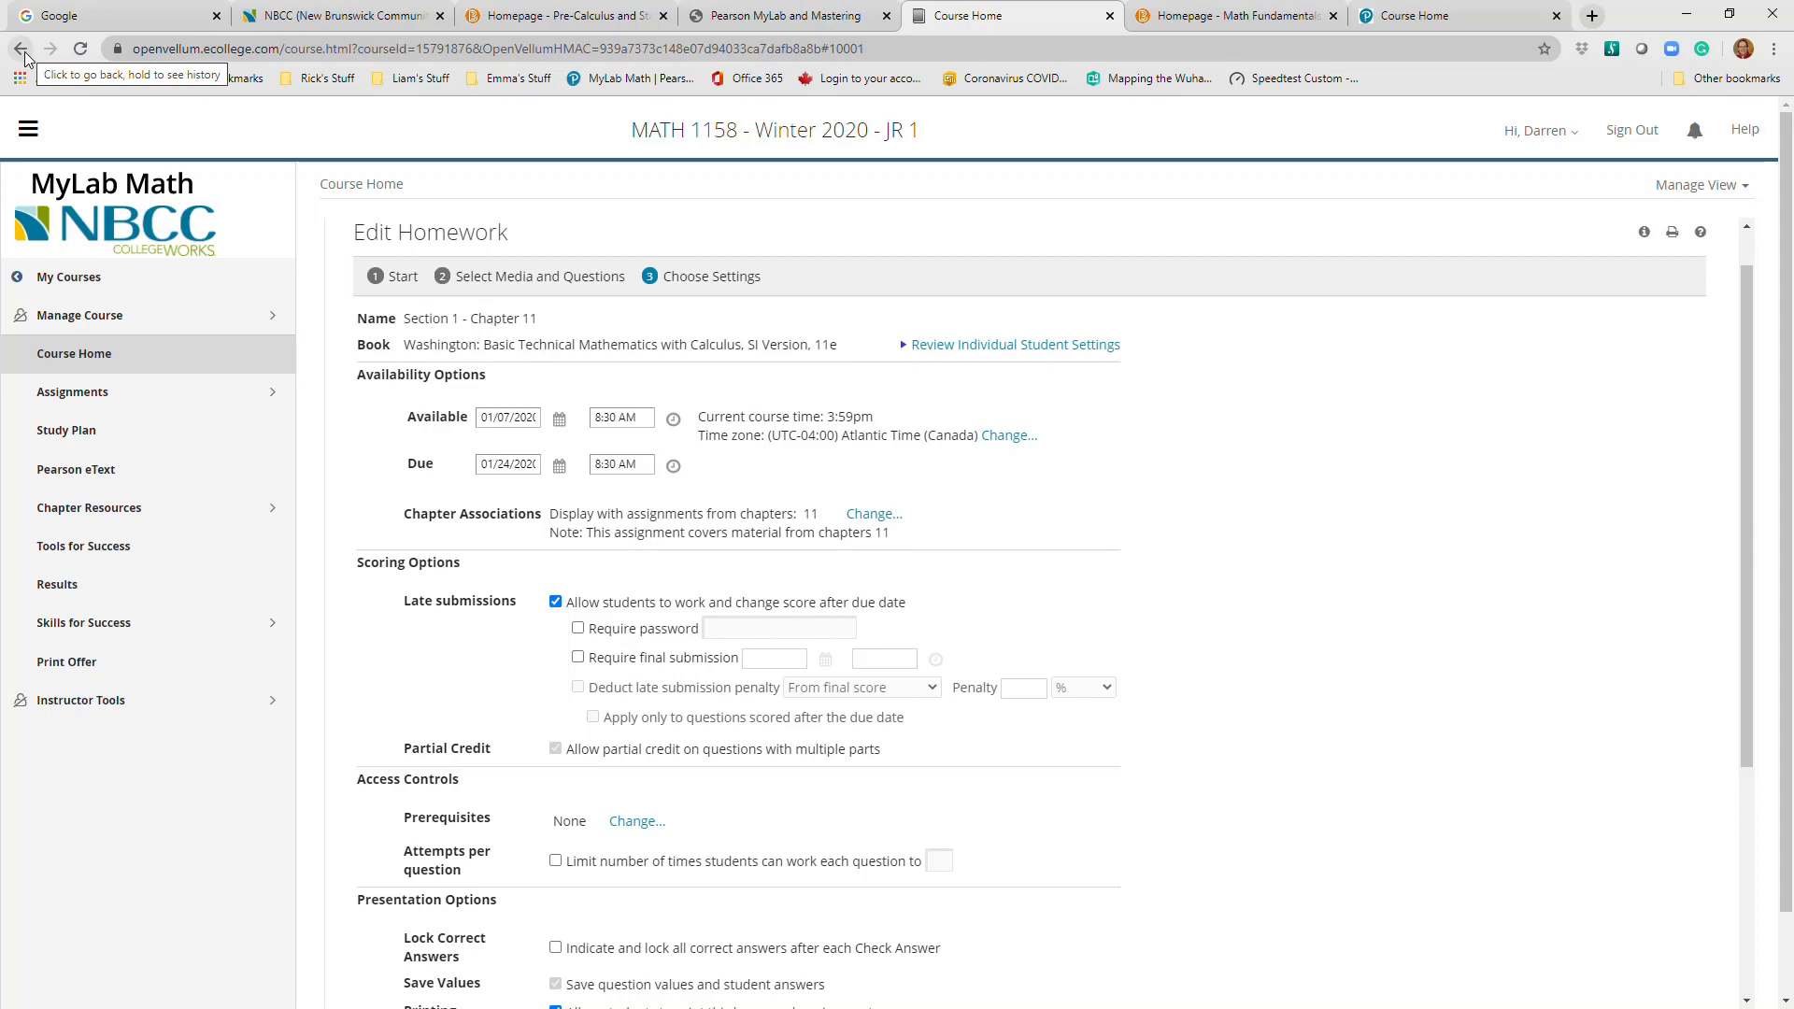
scroll(1504, 911, down, 10)
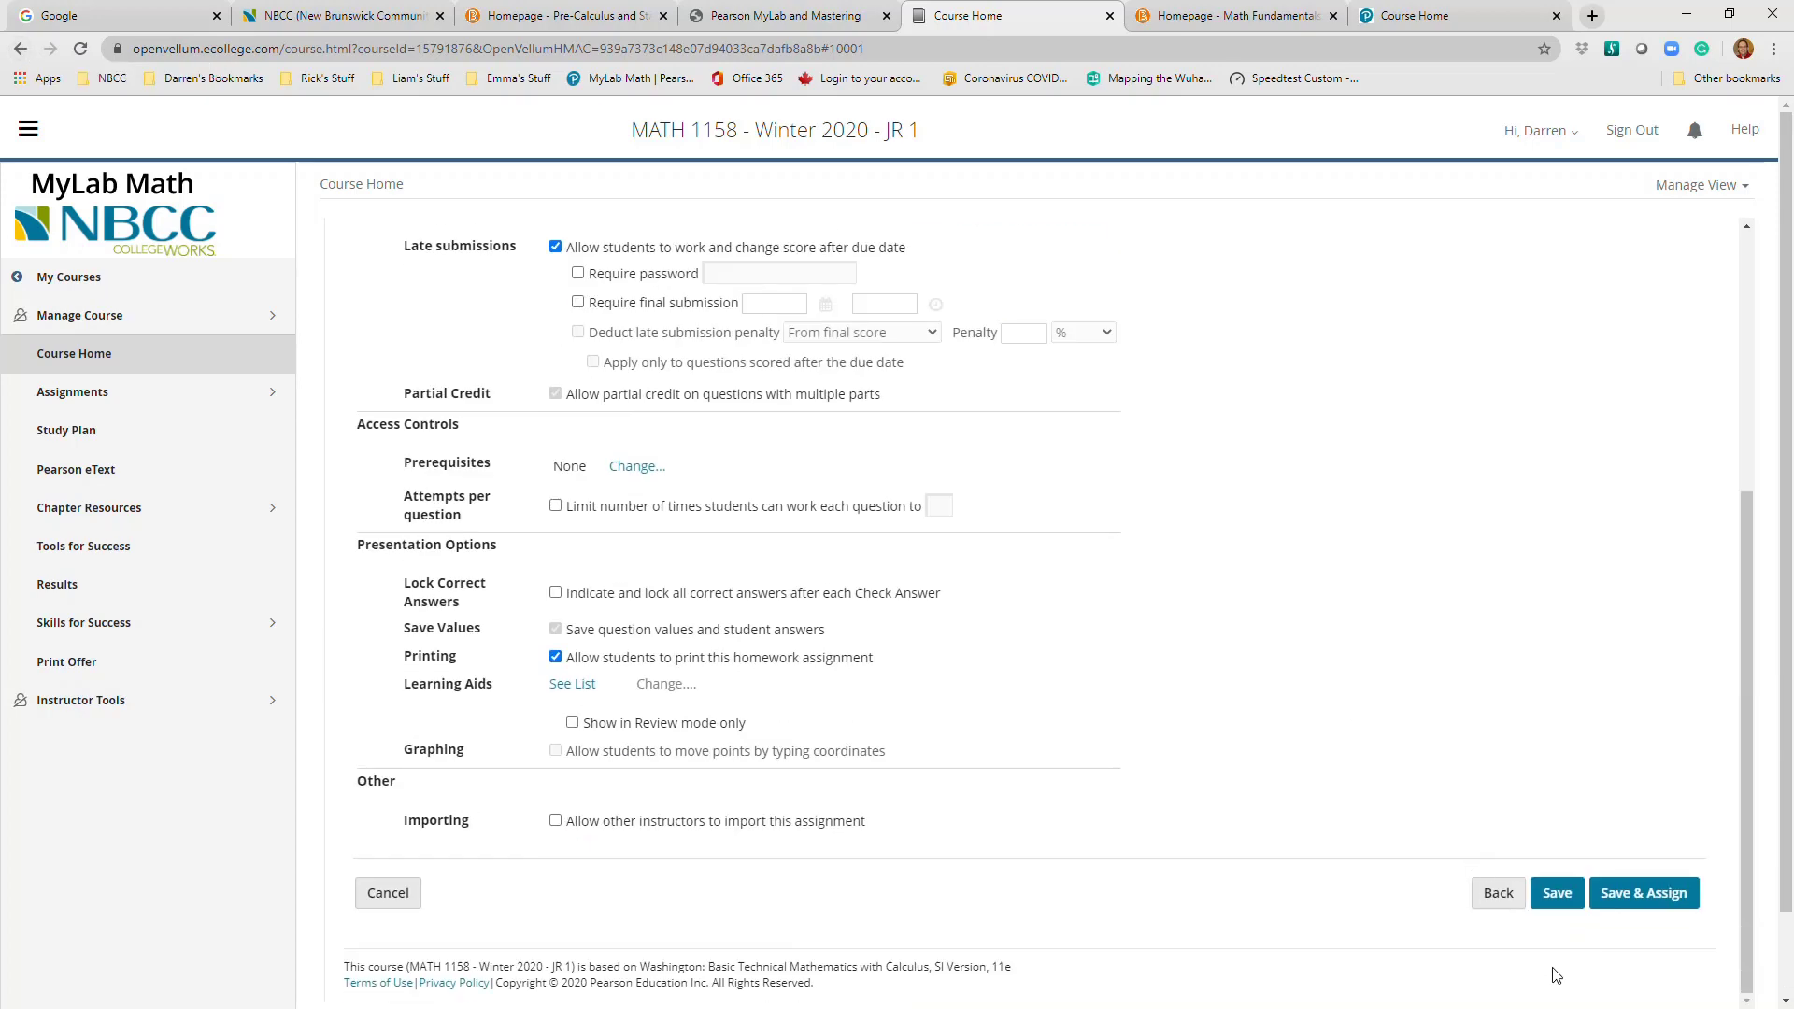
click(1500, 895)
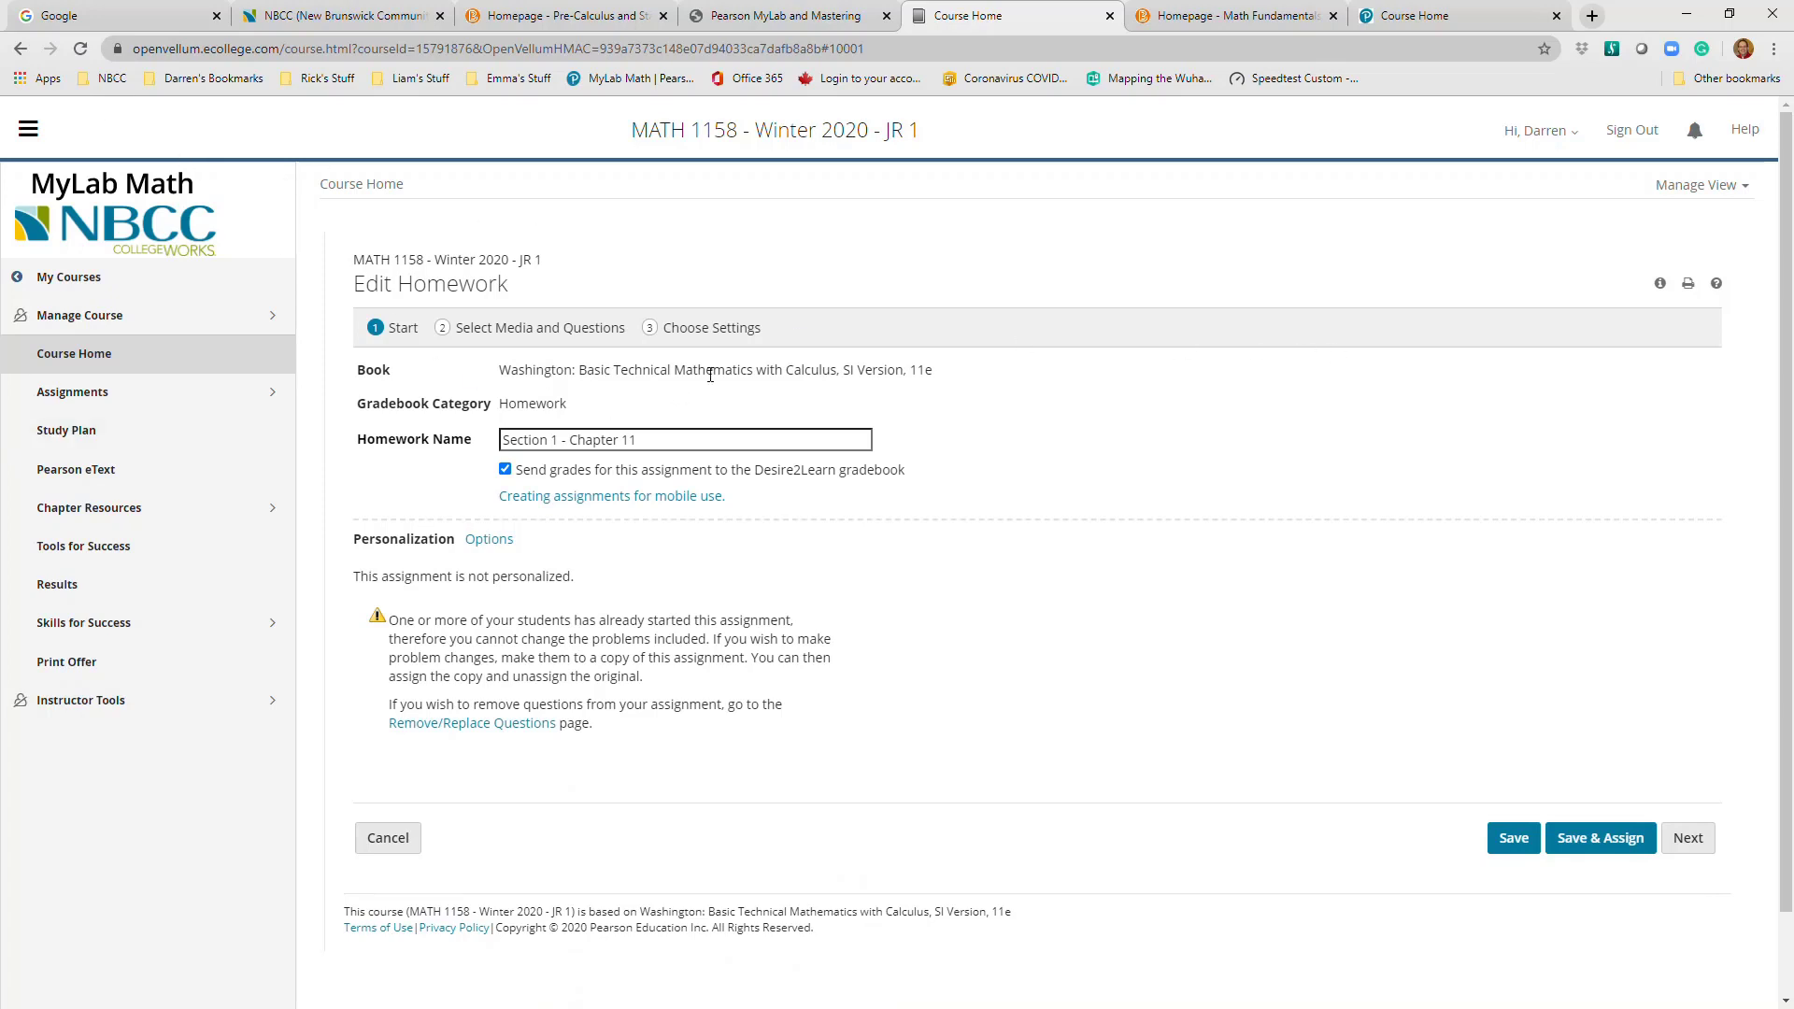
click(416, 834)
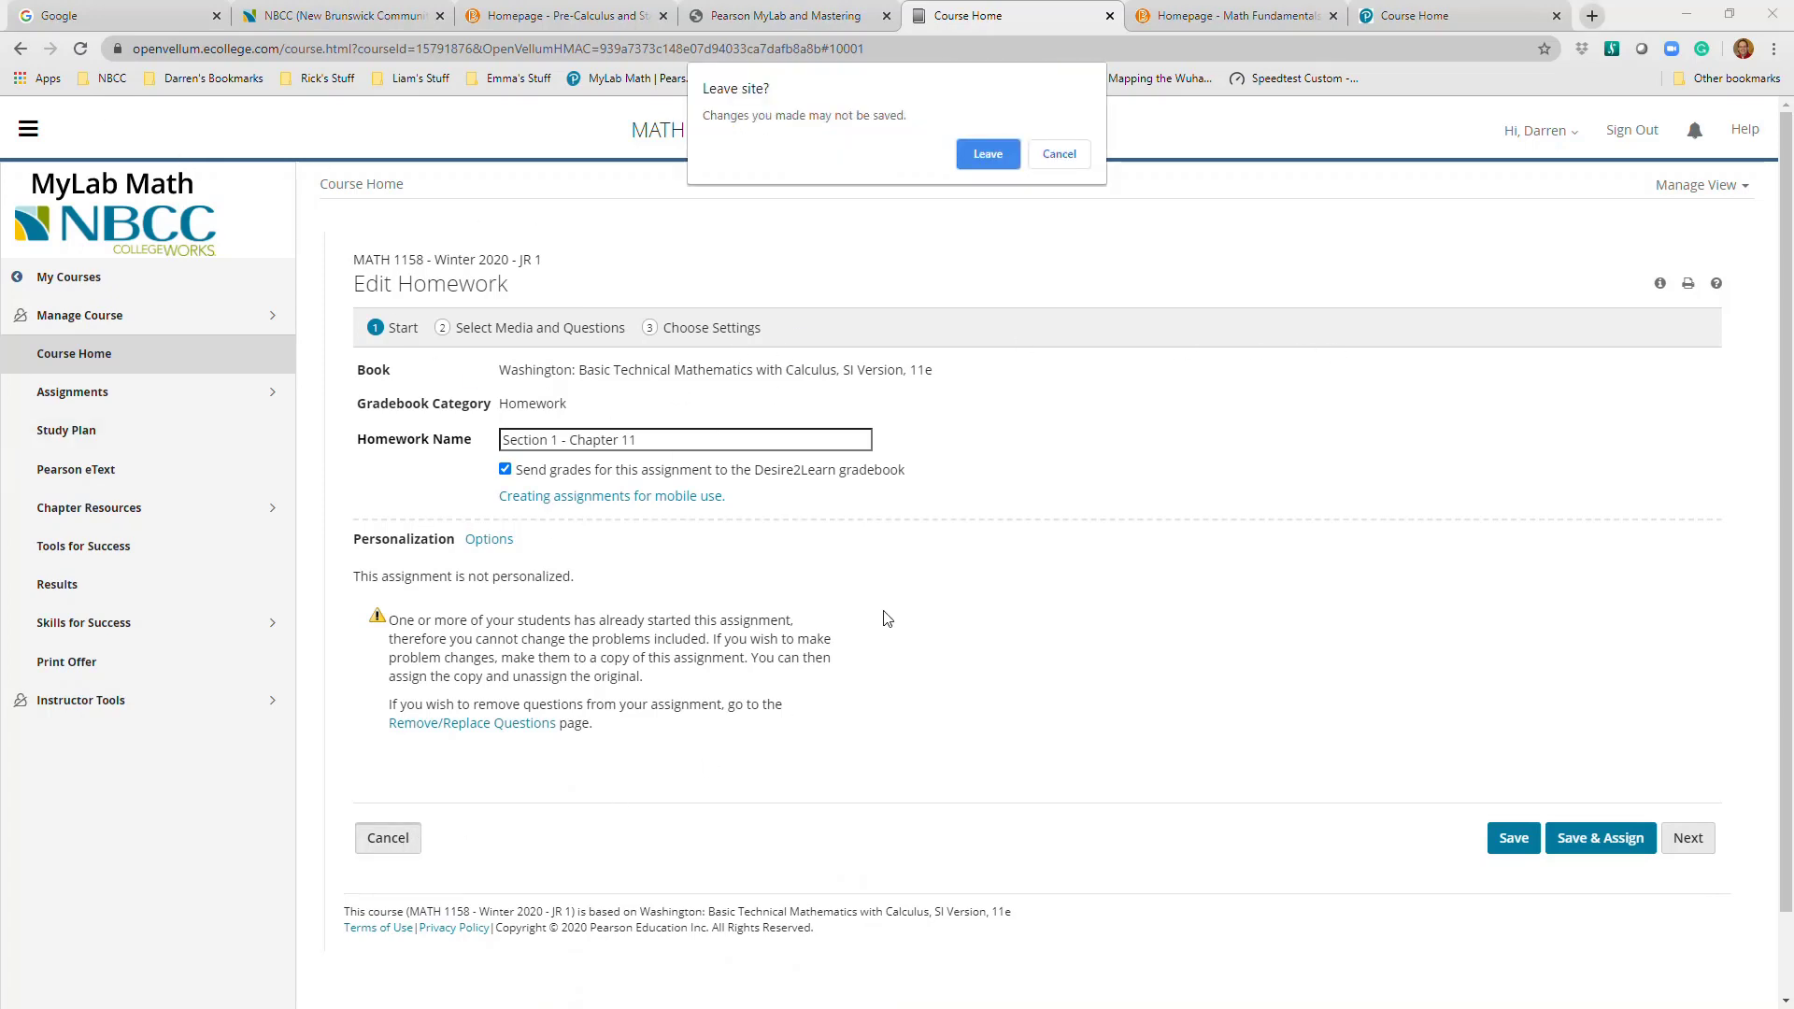
click(986, 155)
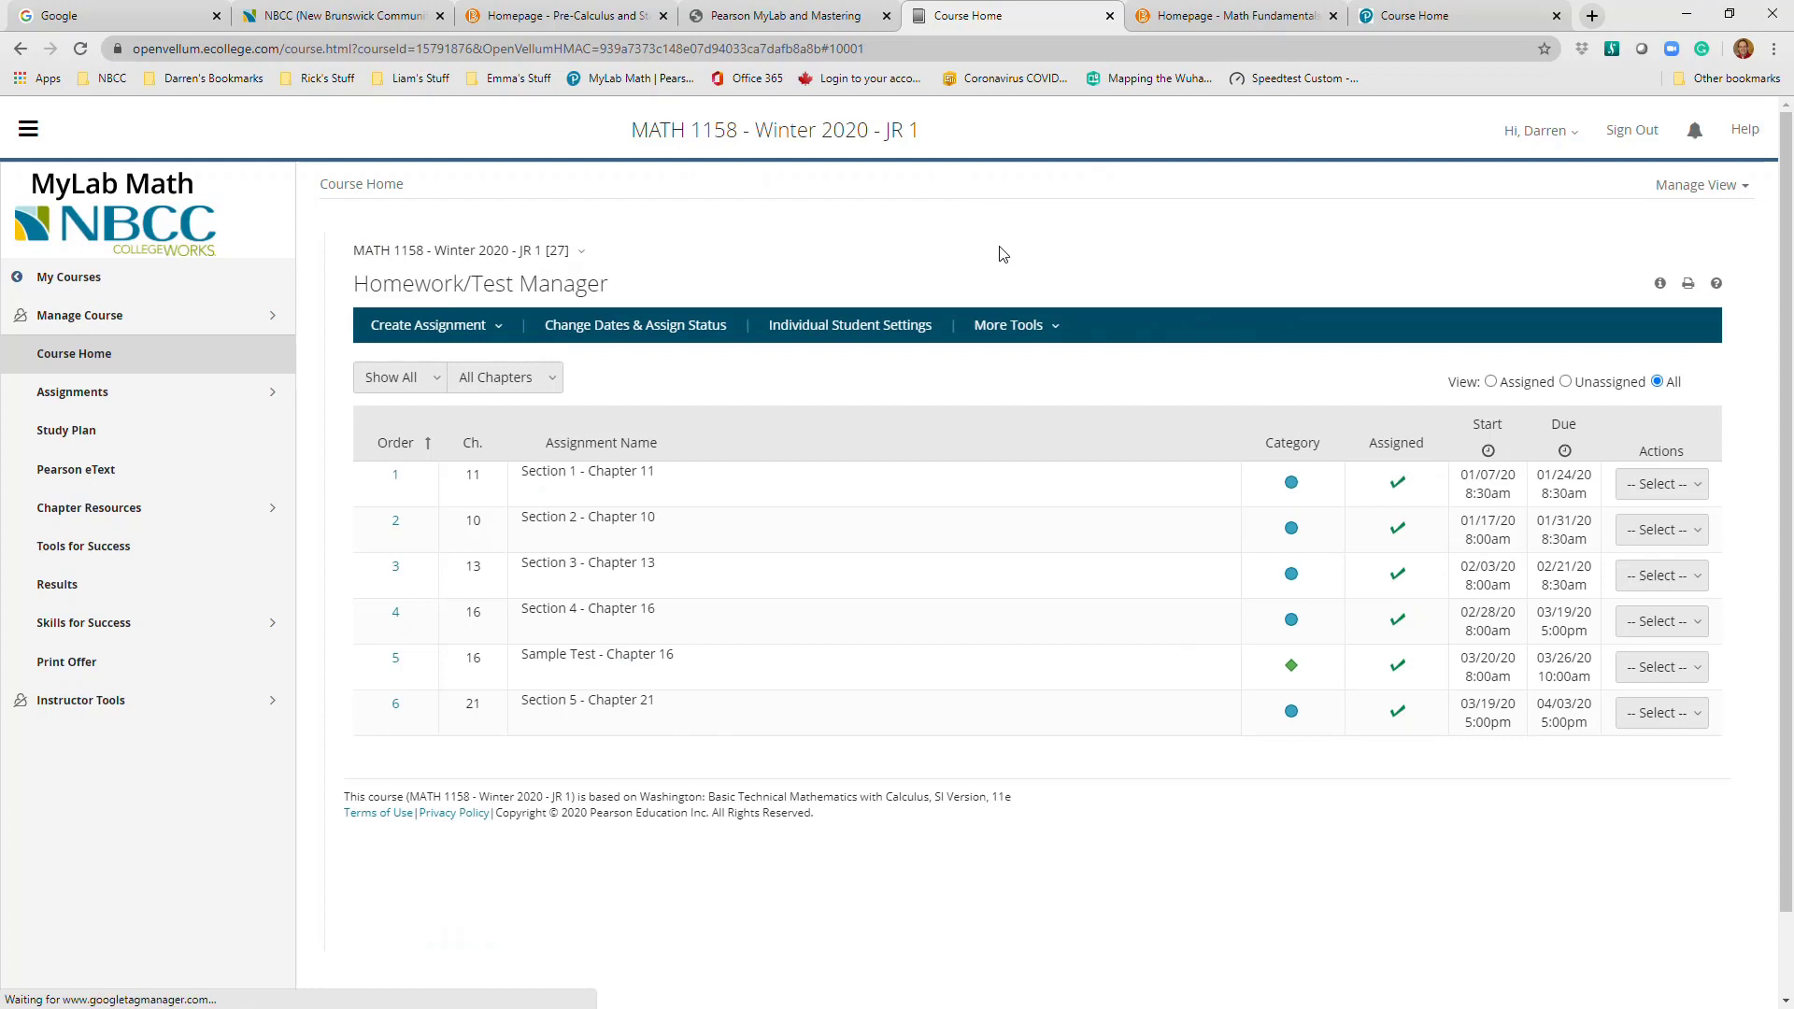
Create a new homework named Section 6 - Chapter 23 and continue to its question selection
click(500, 335)
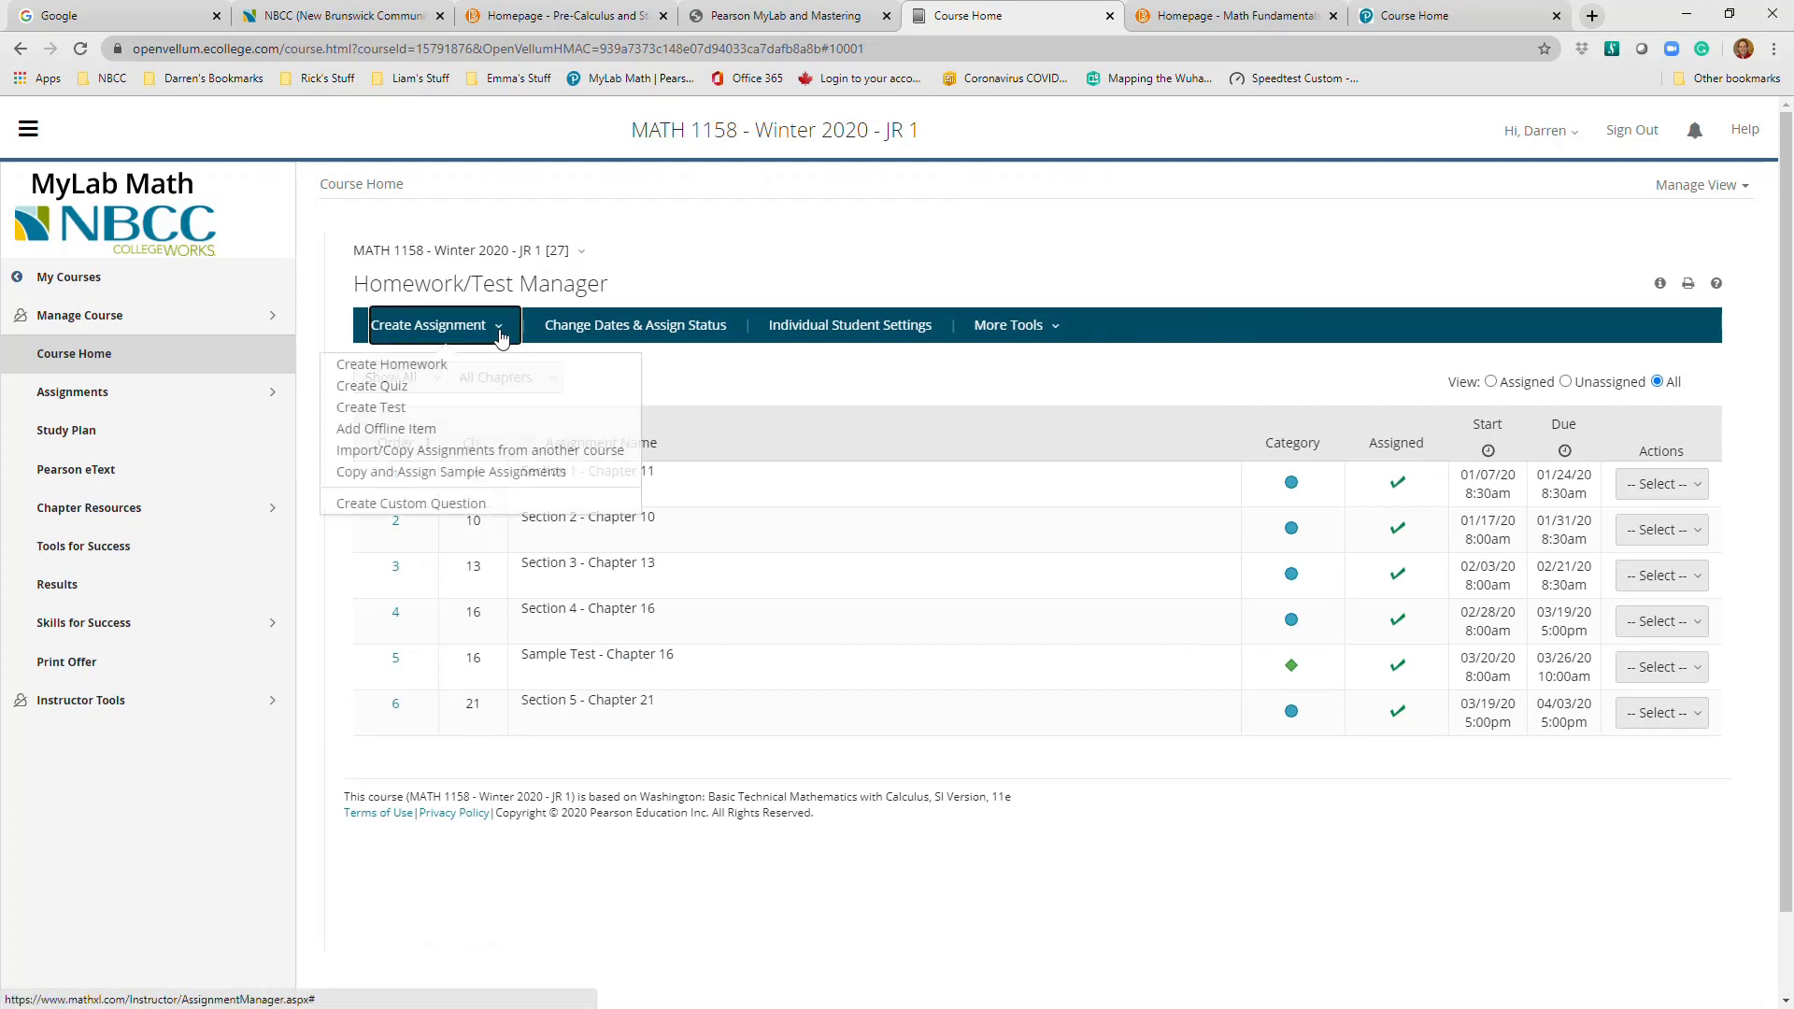
click(435, 375)
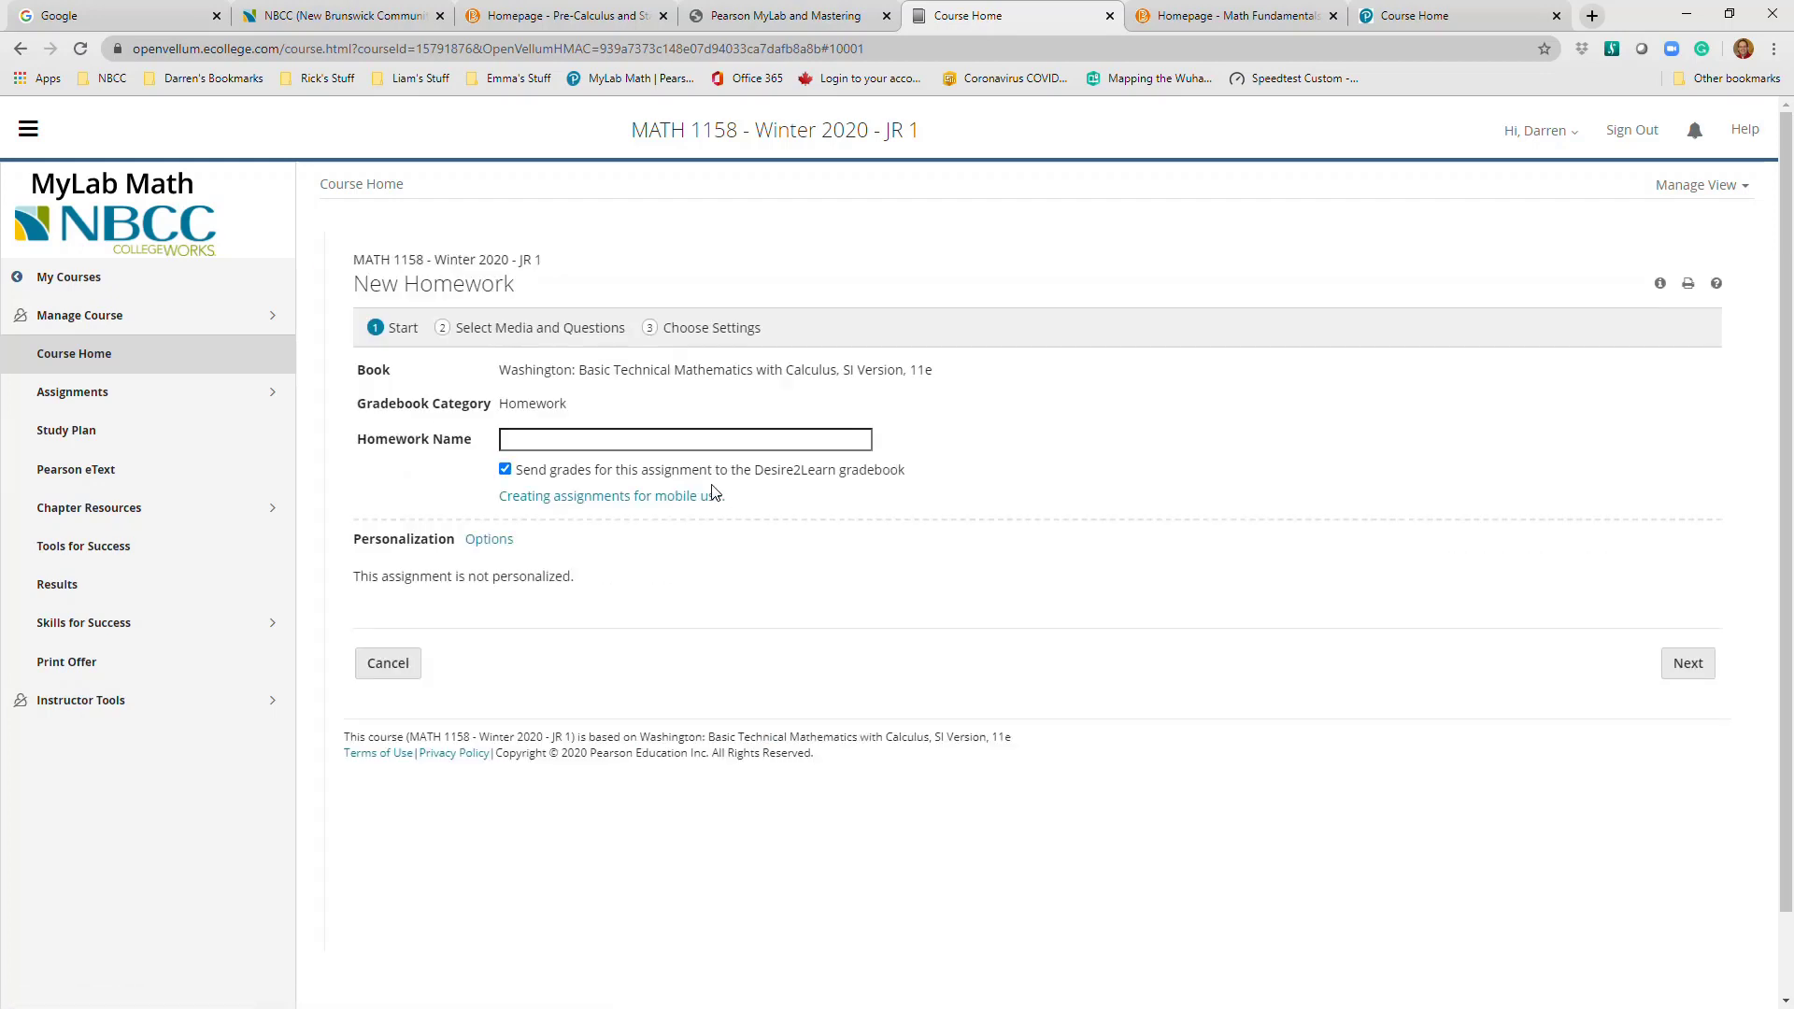
text(ection 6 - Chapter 23)
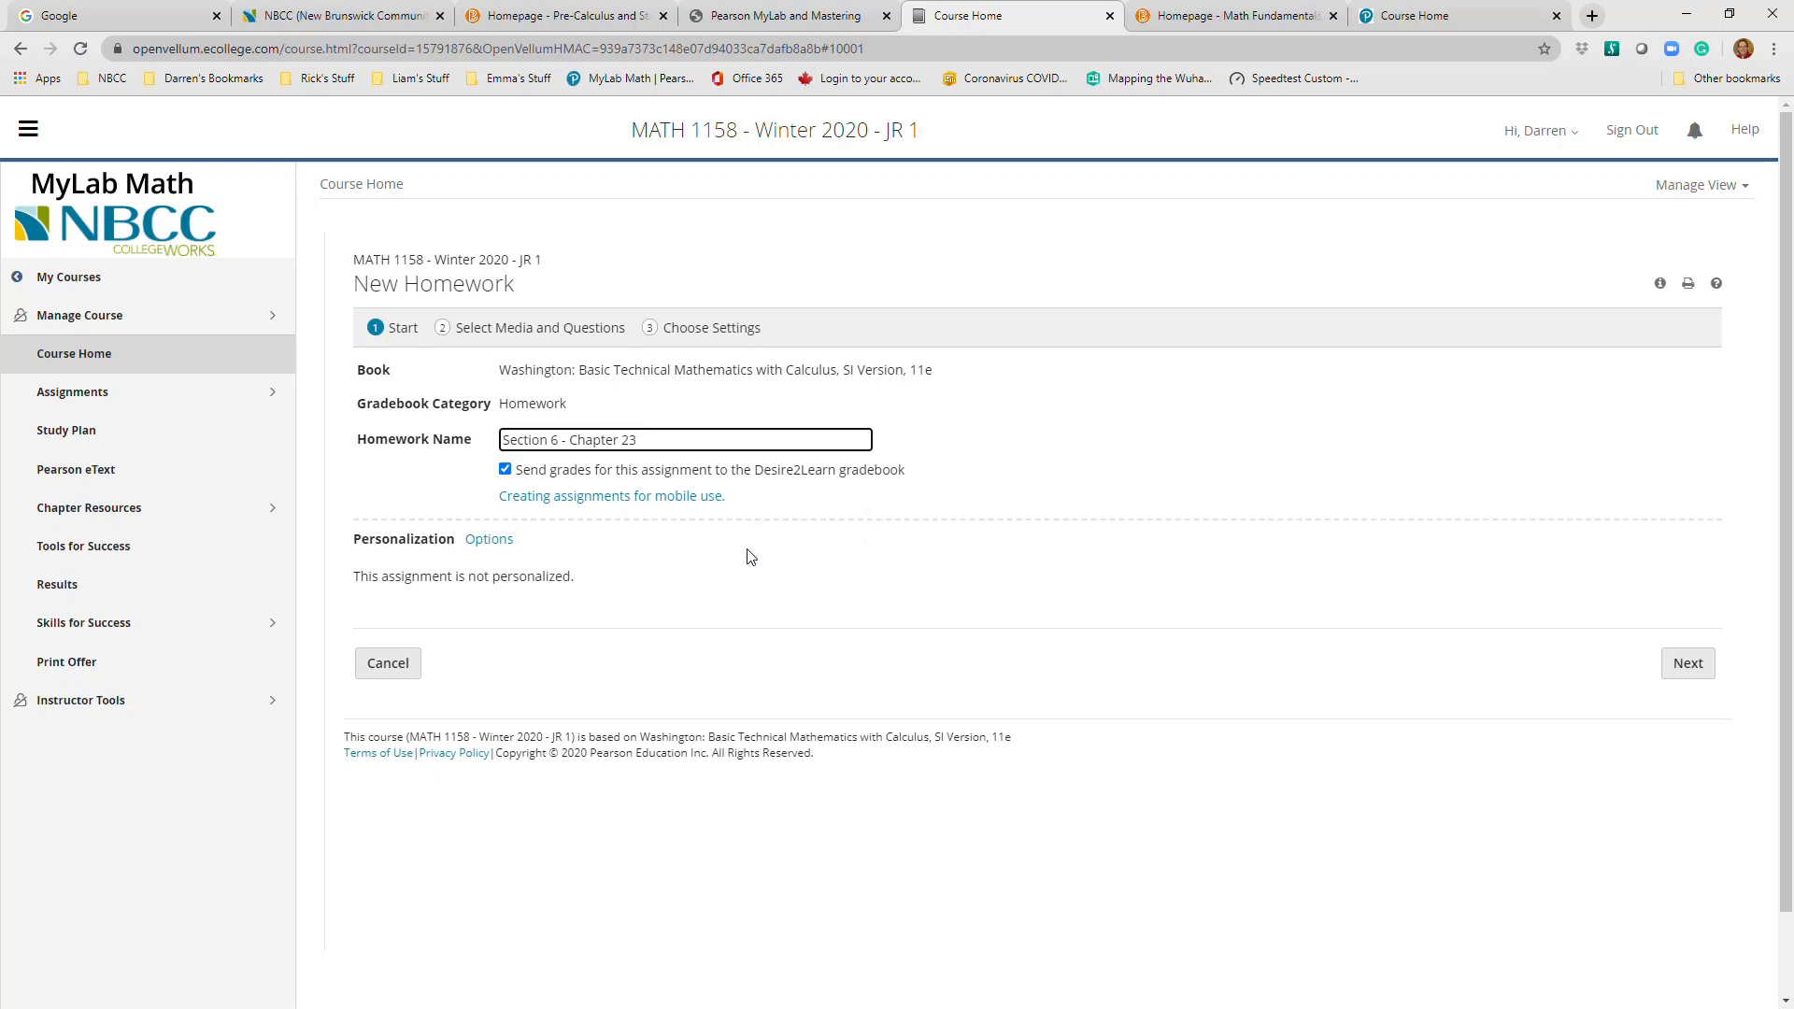
click(1686, 665)
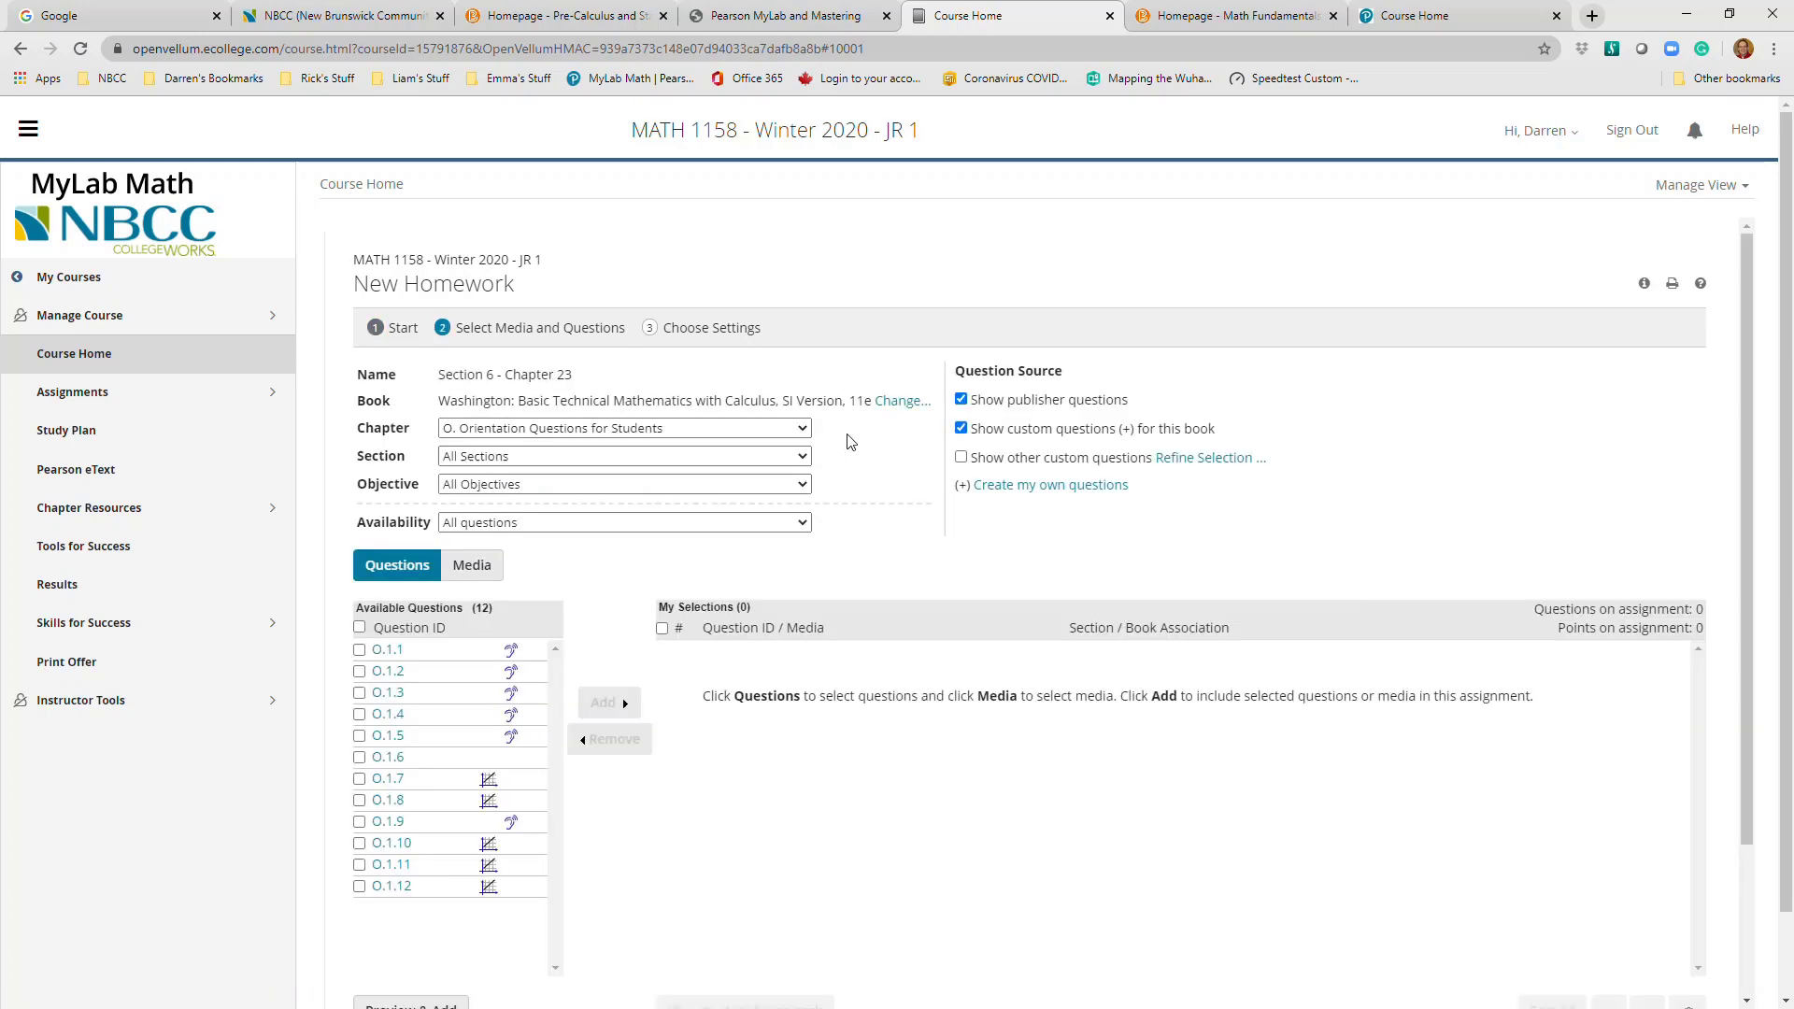
Check the chapter list, go back to rename the new homework Section 6 - Chapter 22, and return to question selection
click(619, 428)
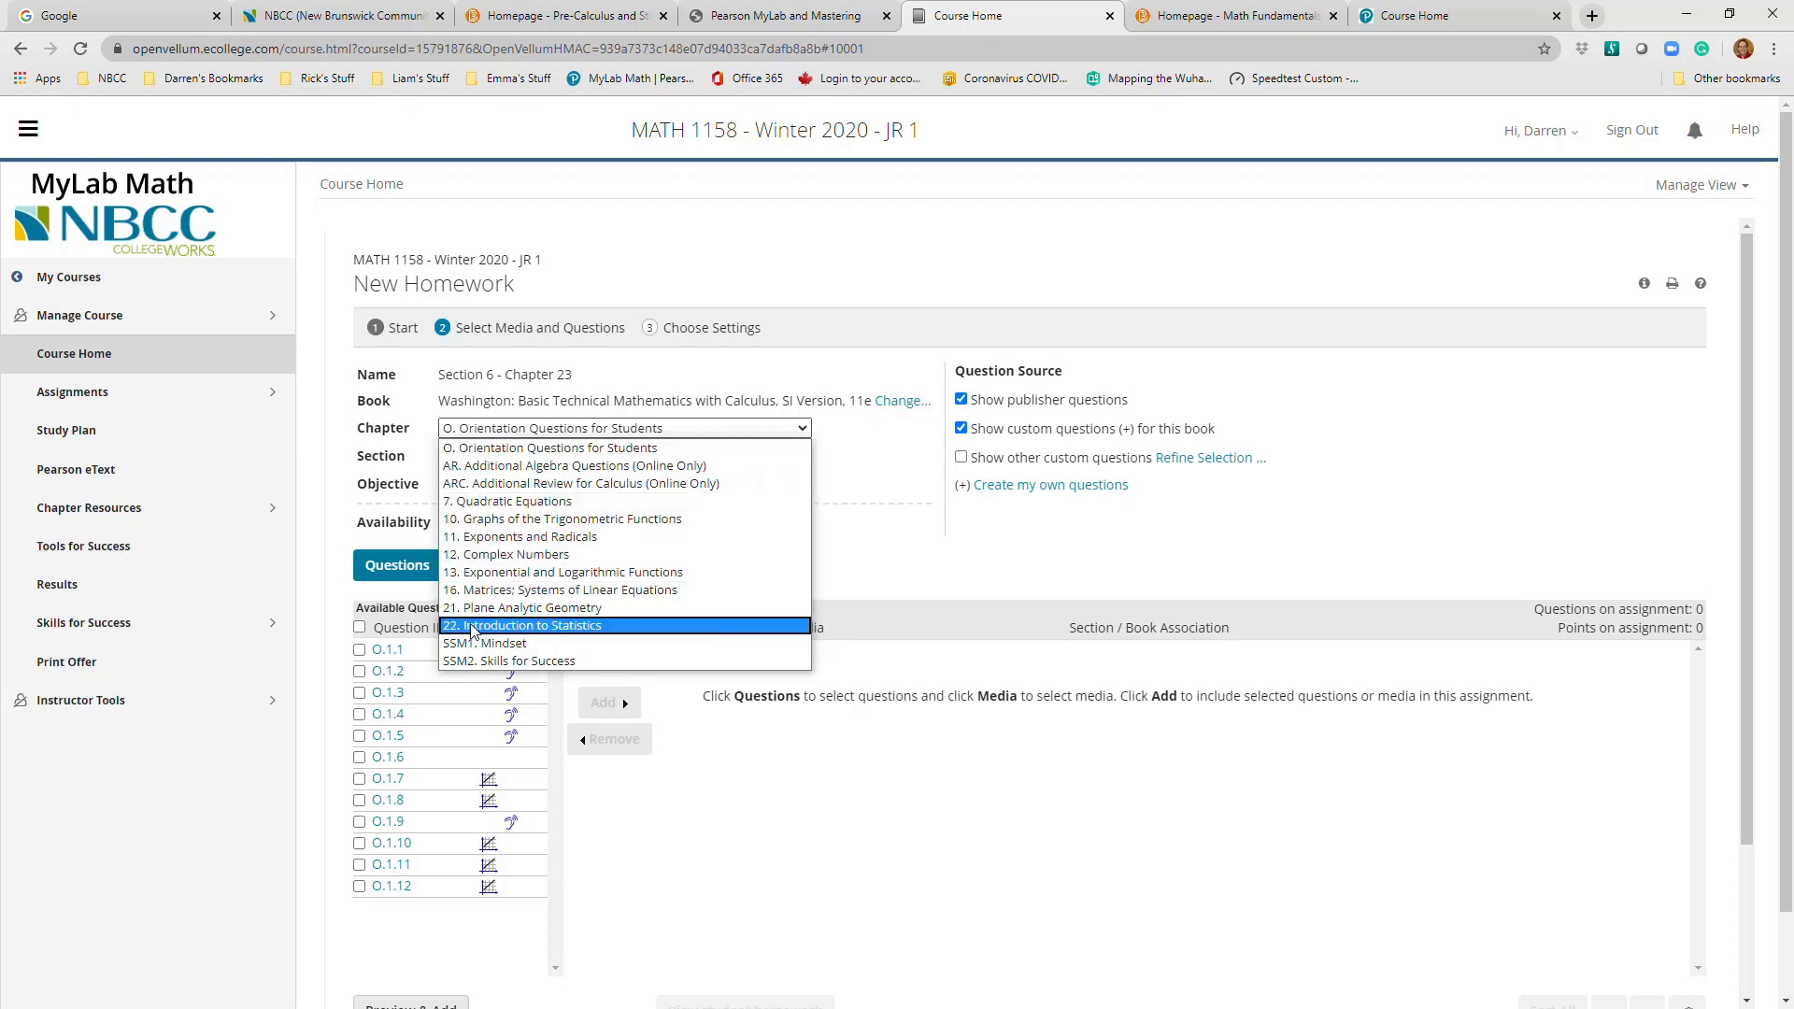
click(1028, 241)
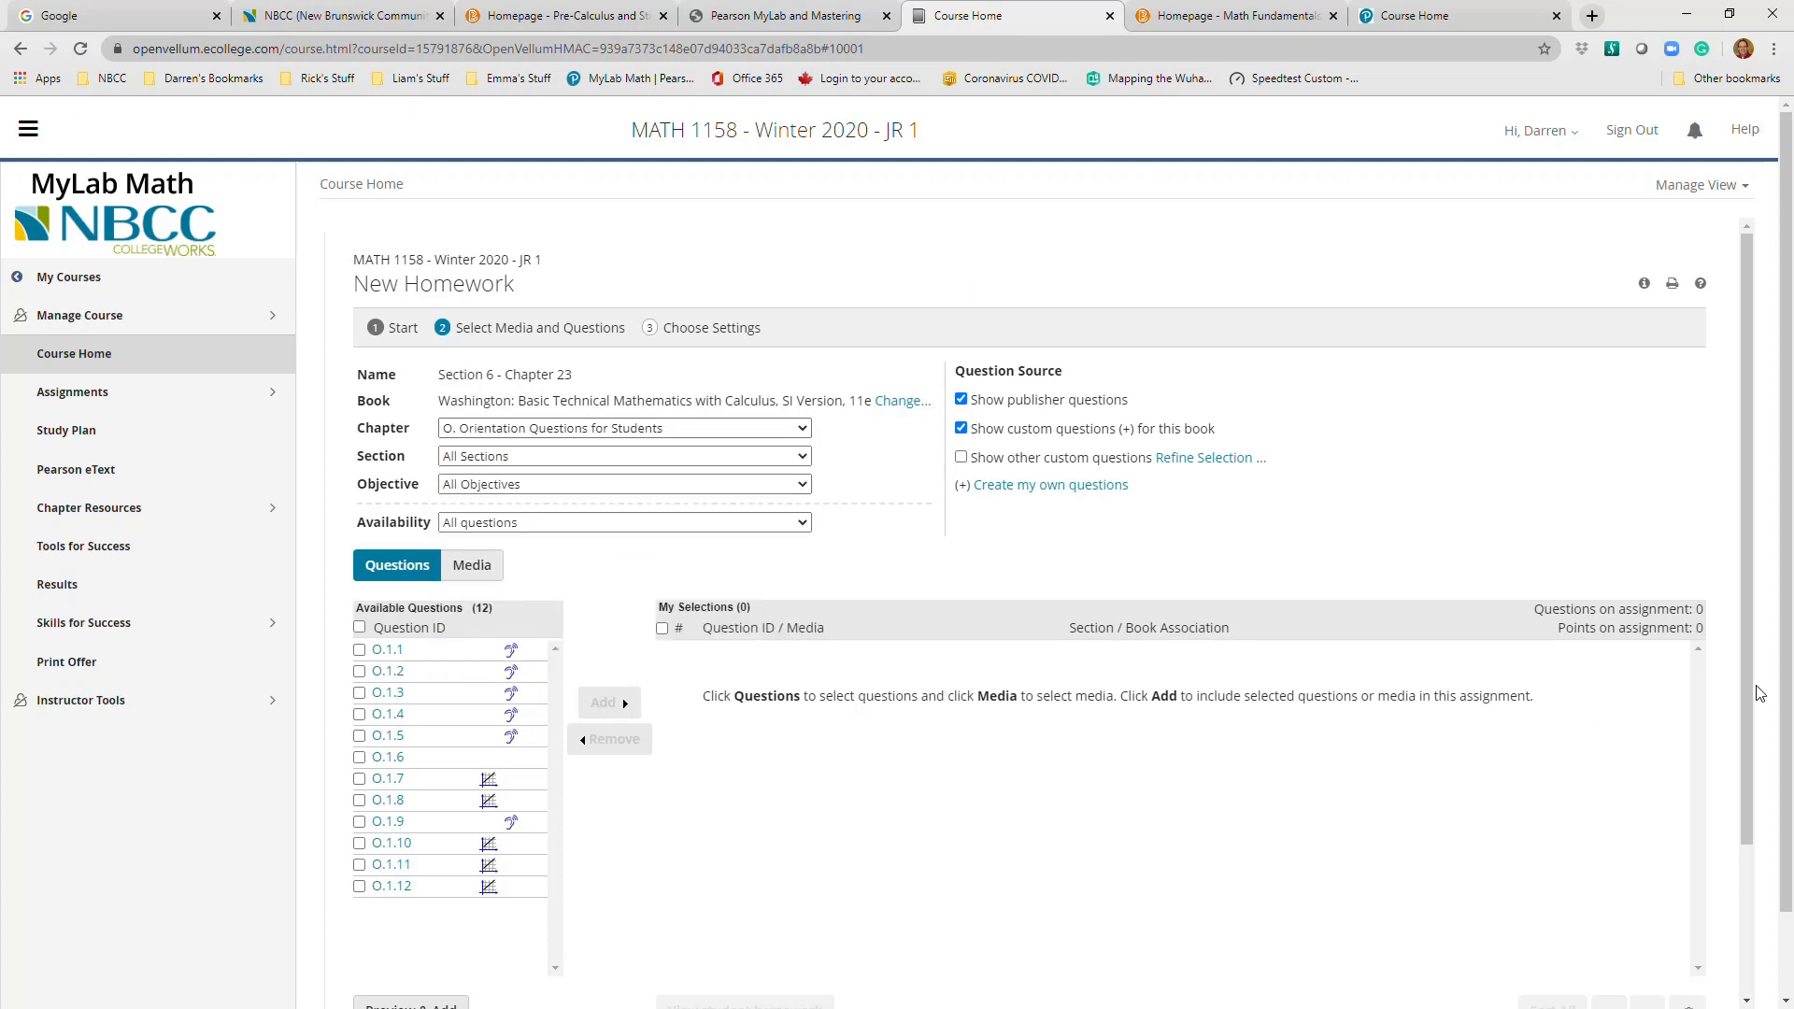
drag(1748, 757, 1748, 897)
click(1613, 920)
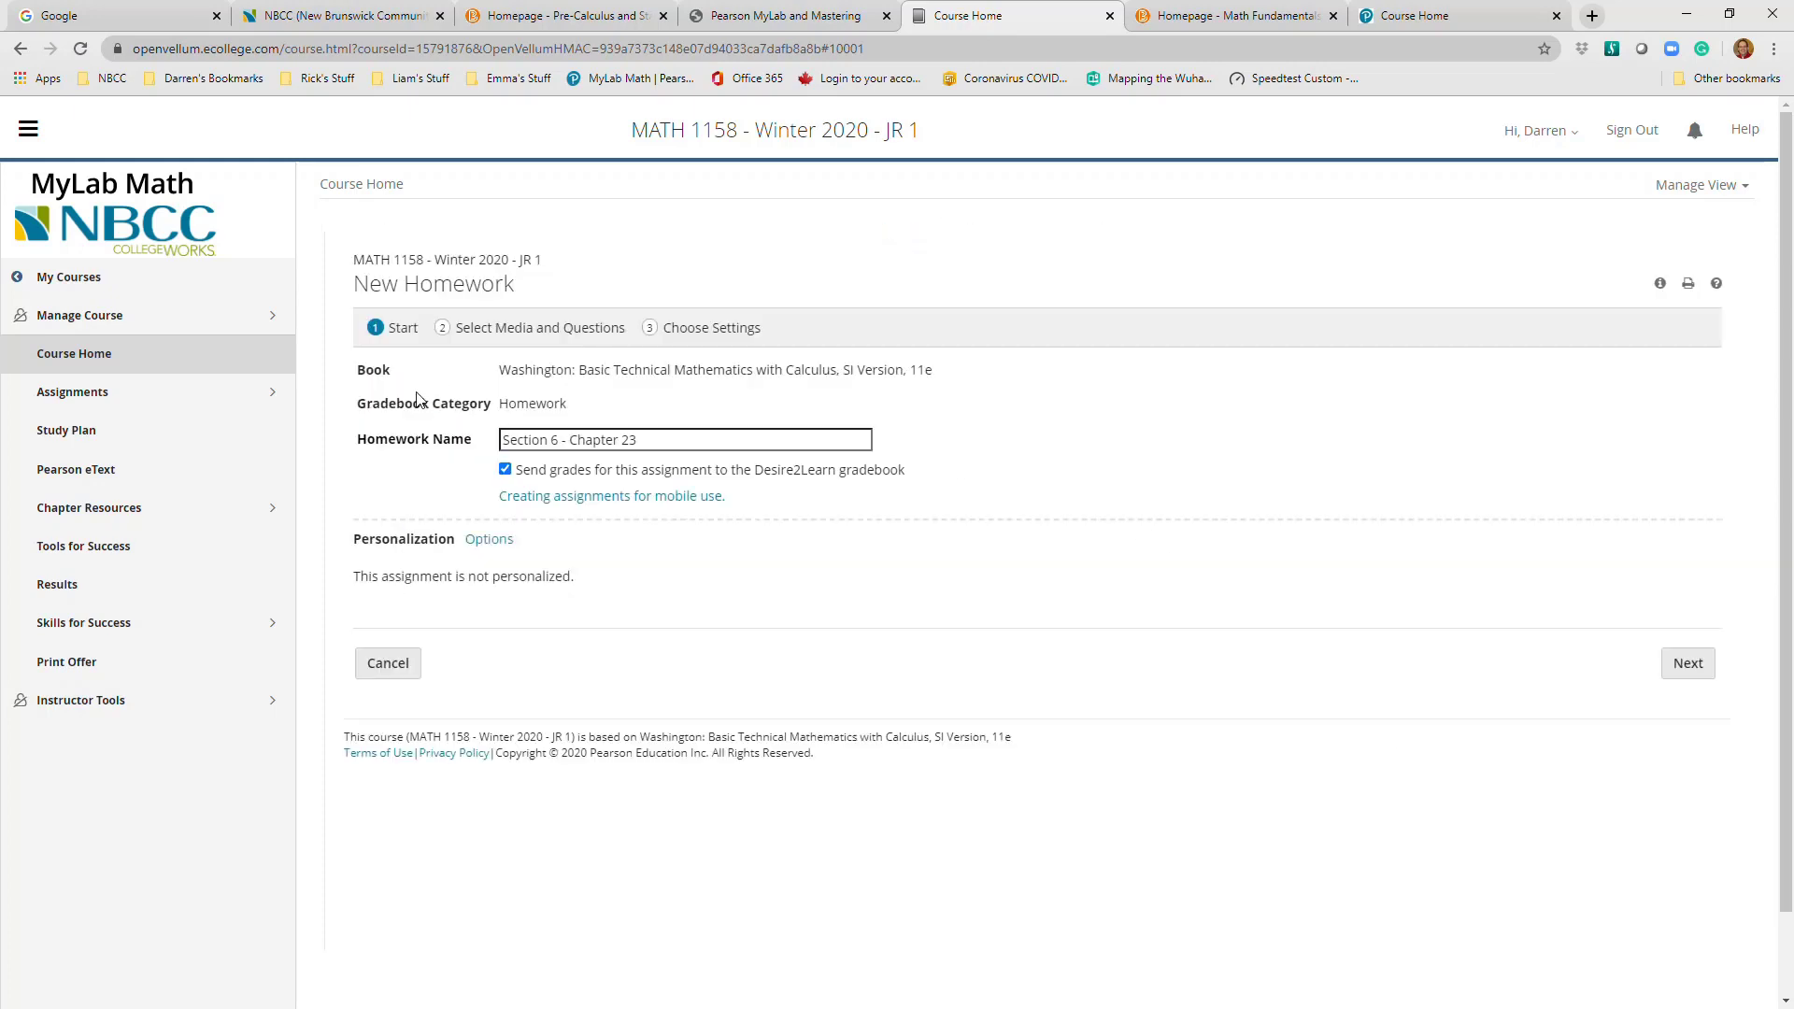
click(661, 444)
text(2)
click(1688, 664)
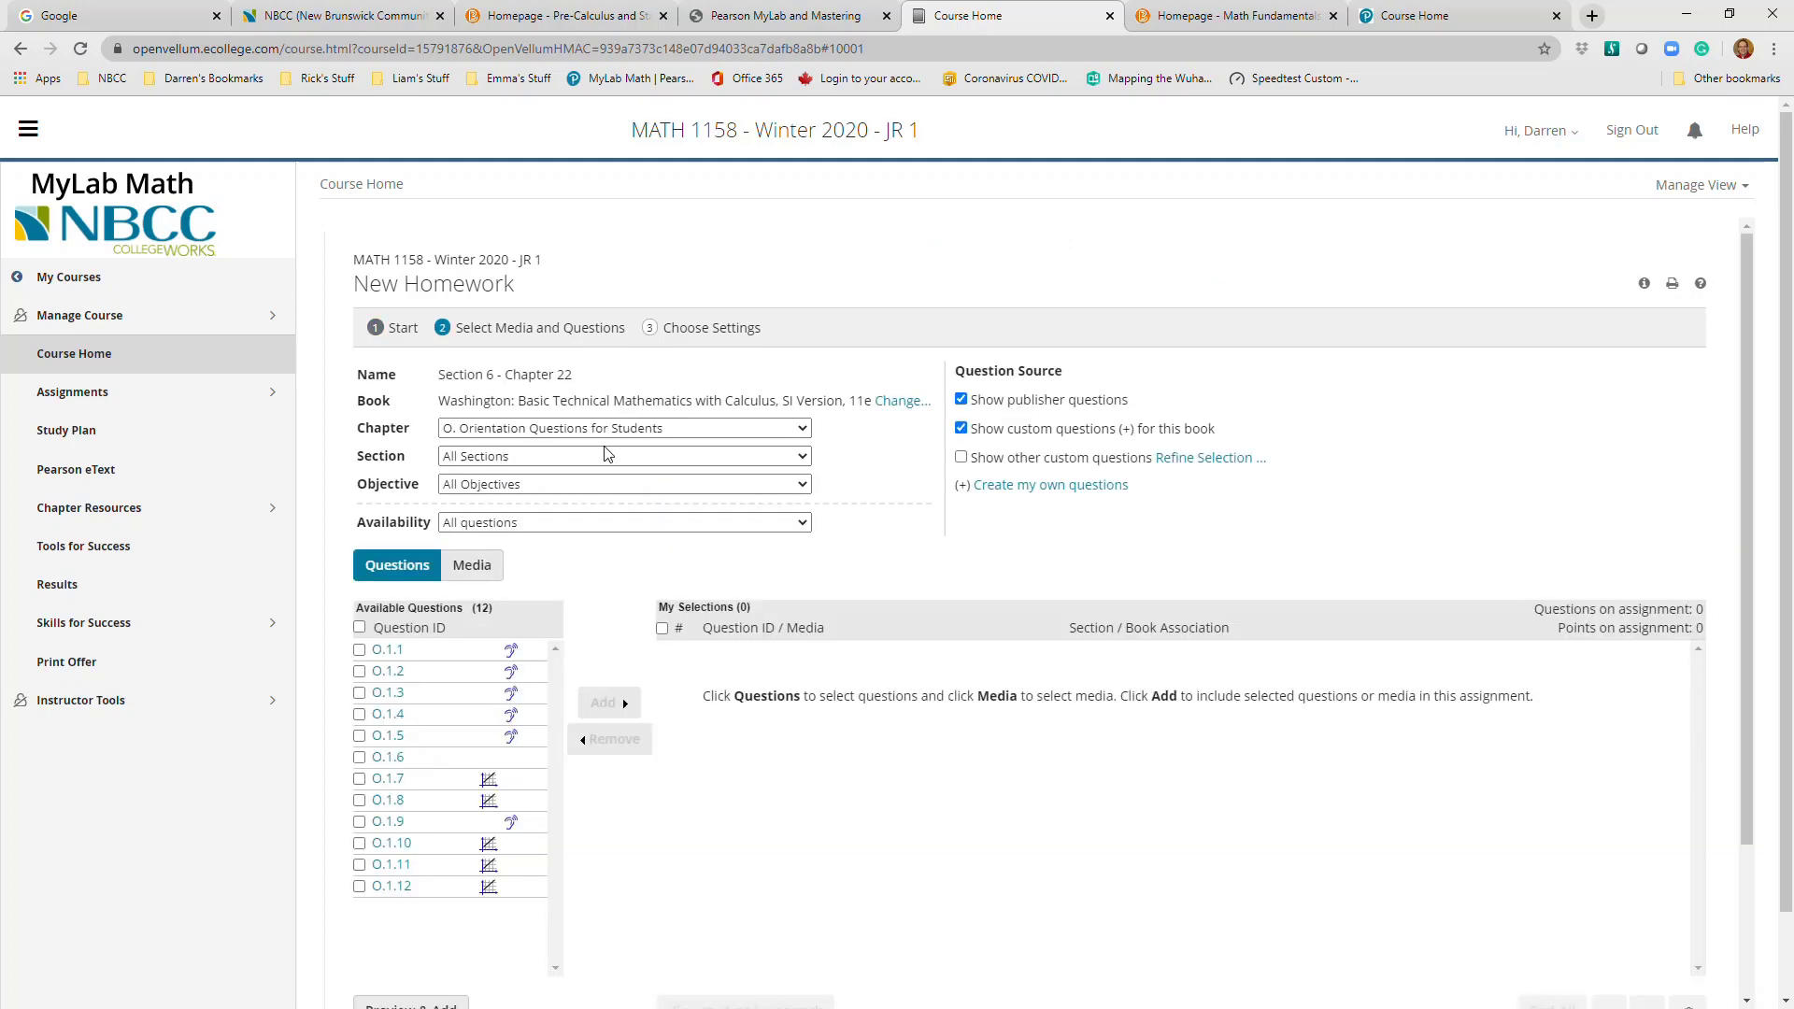
Set the question chapter to 22. Introduction to Statistics and add question 22.1.5 to the homework
click(603, 428)
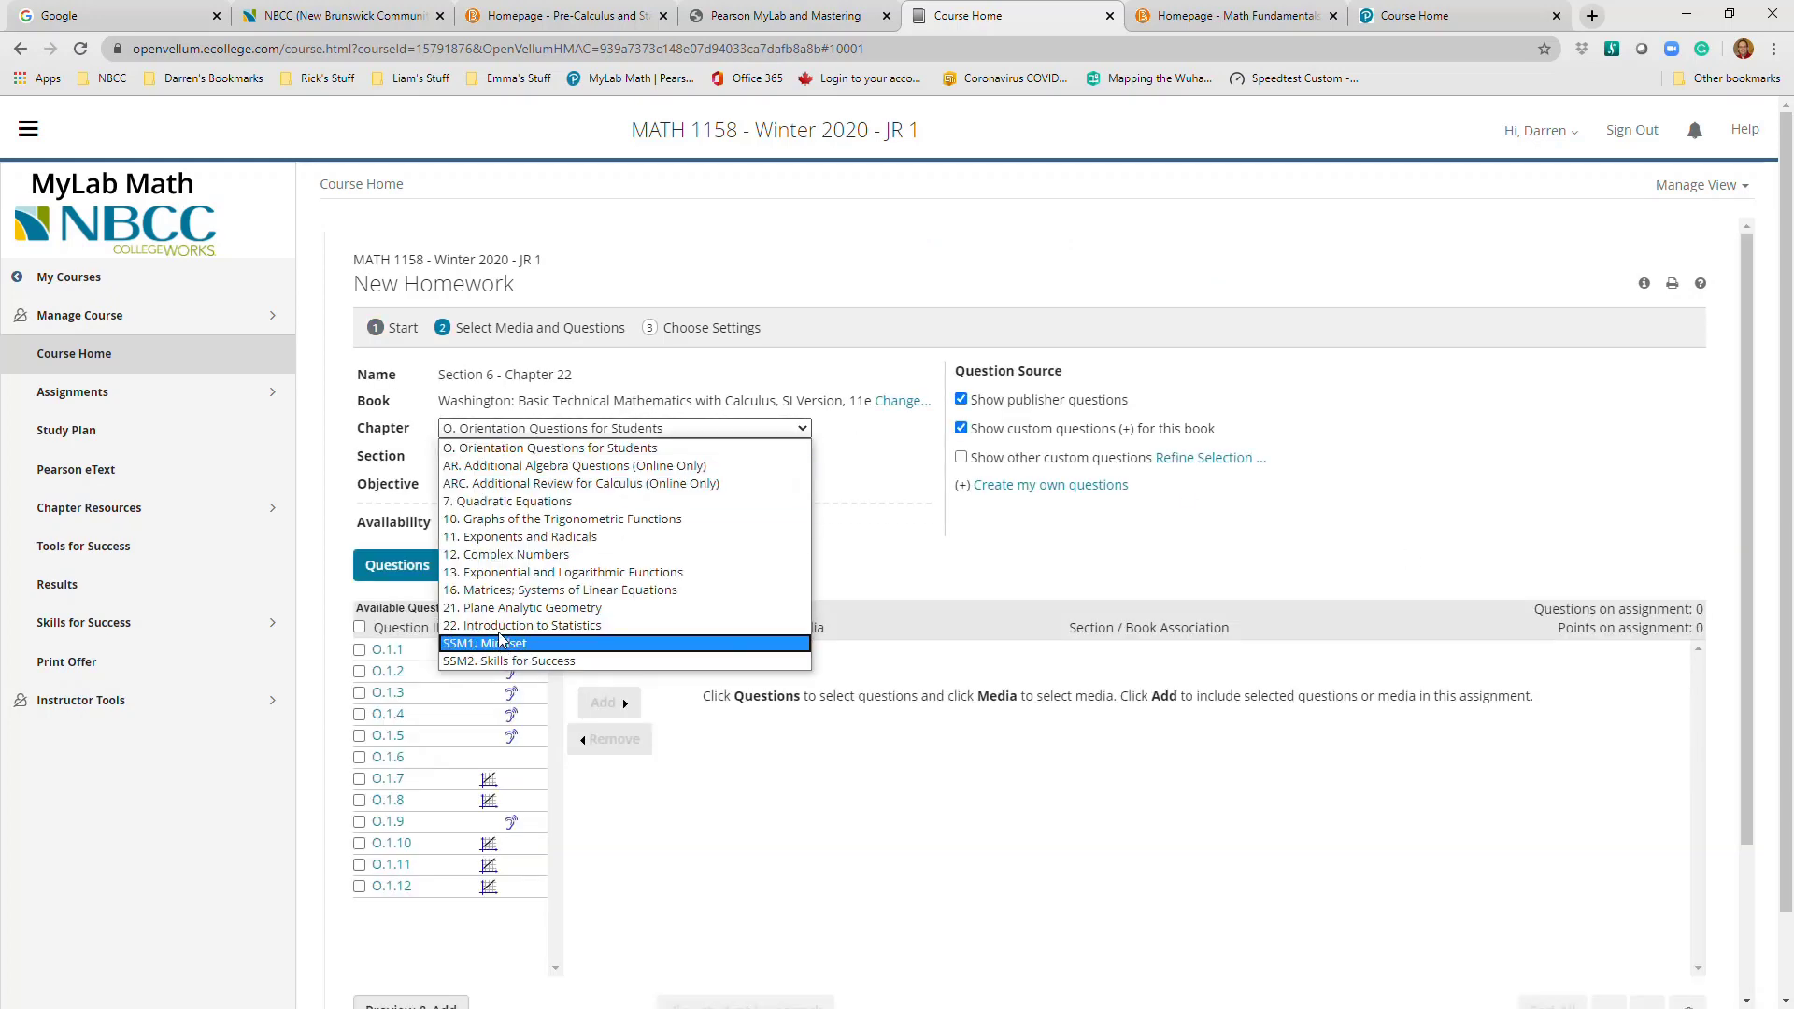
click(505, 625)
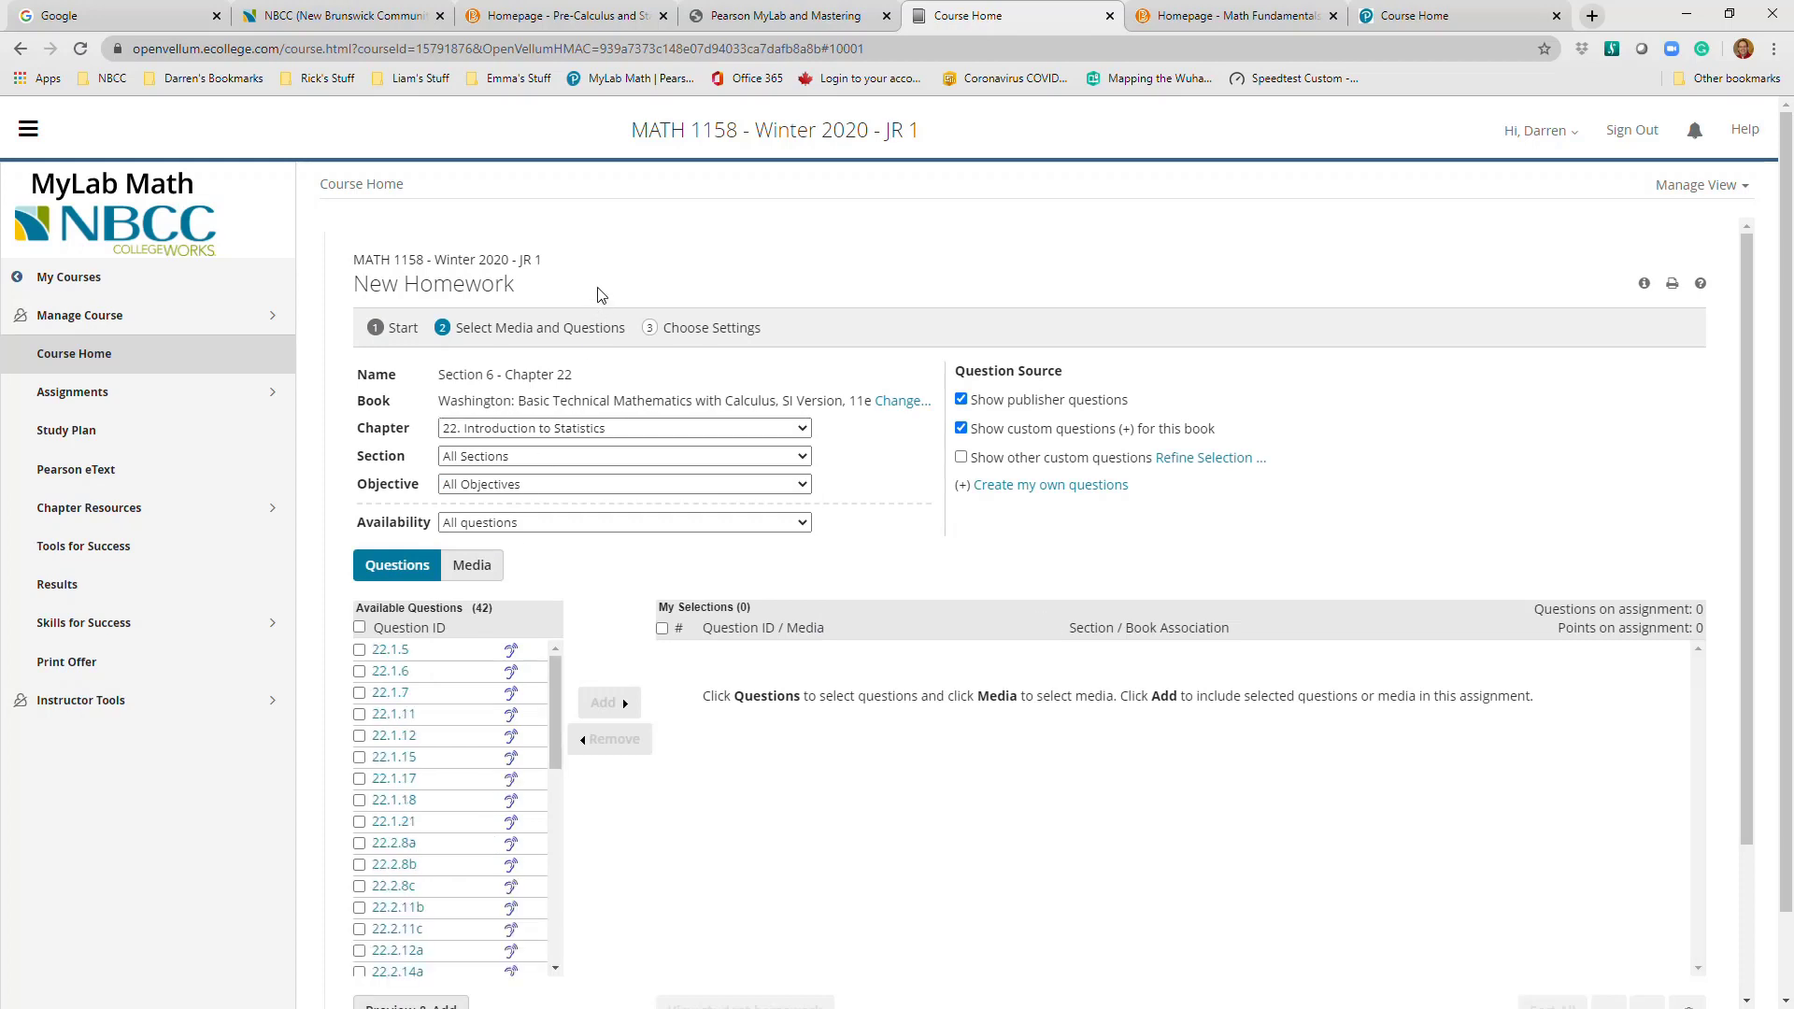
click(359, 649)
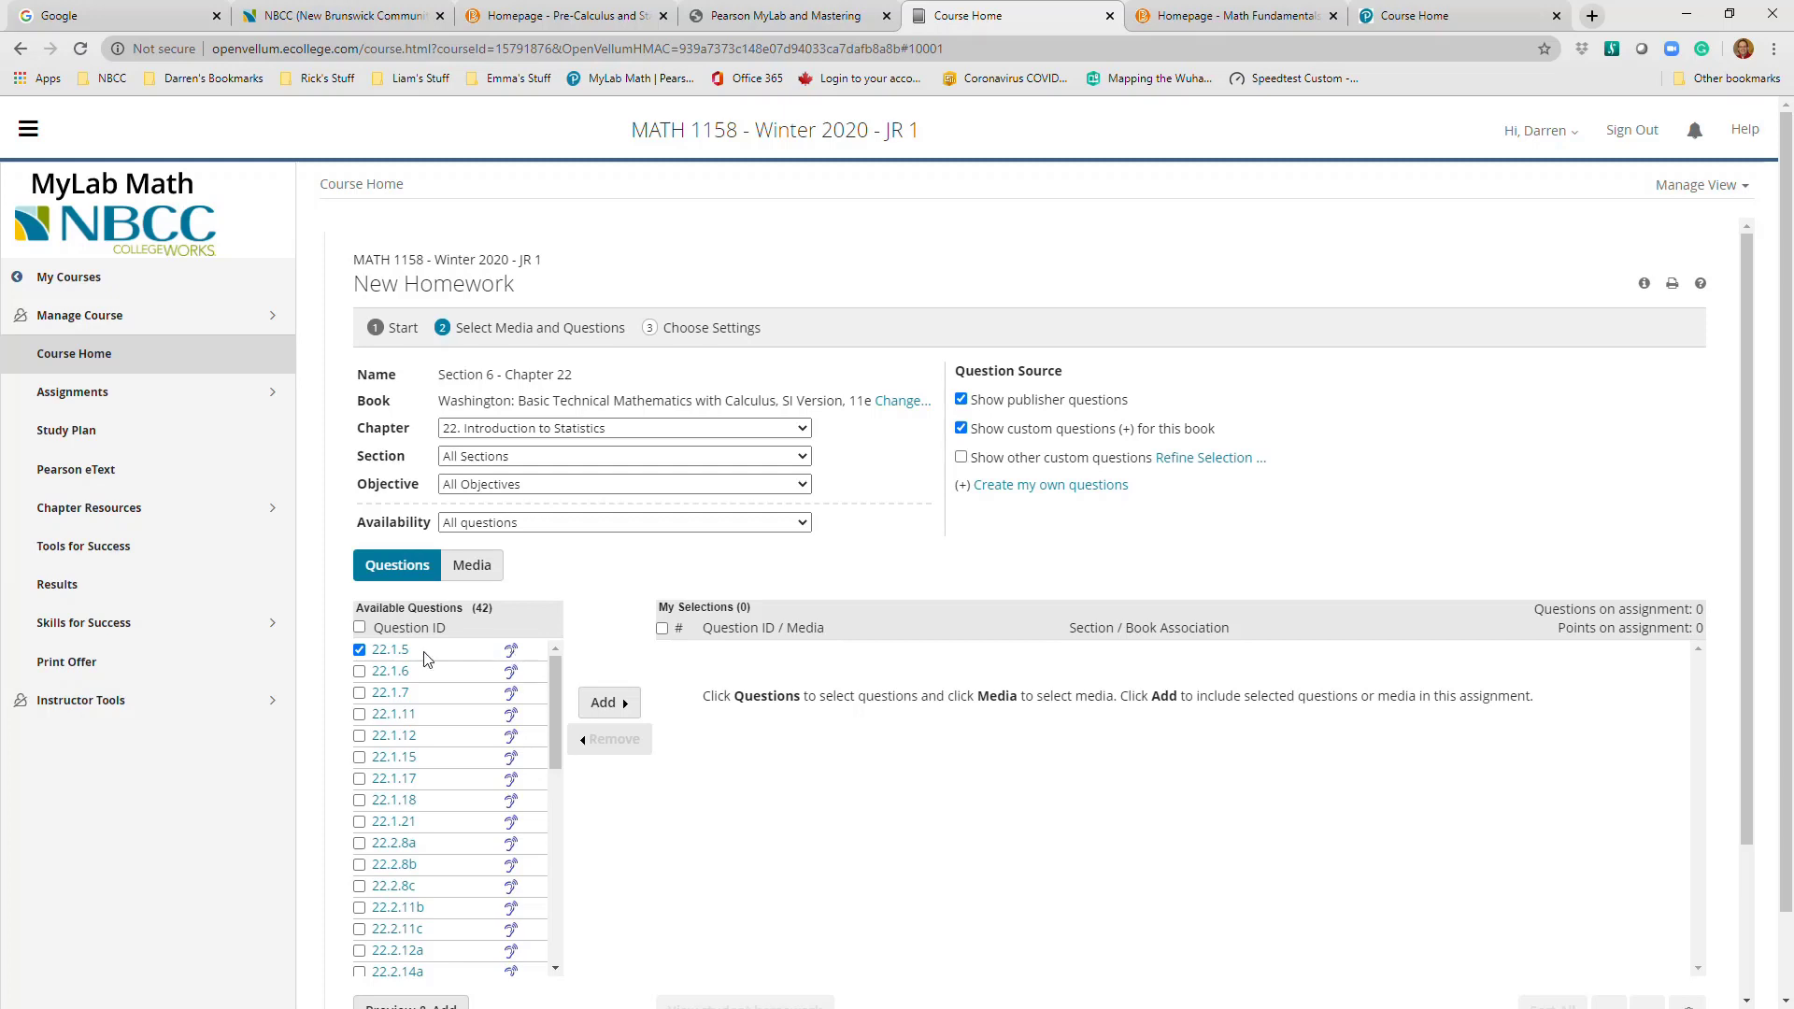
click(606, 702)
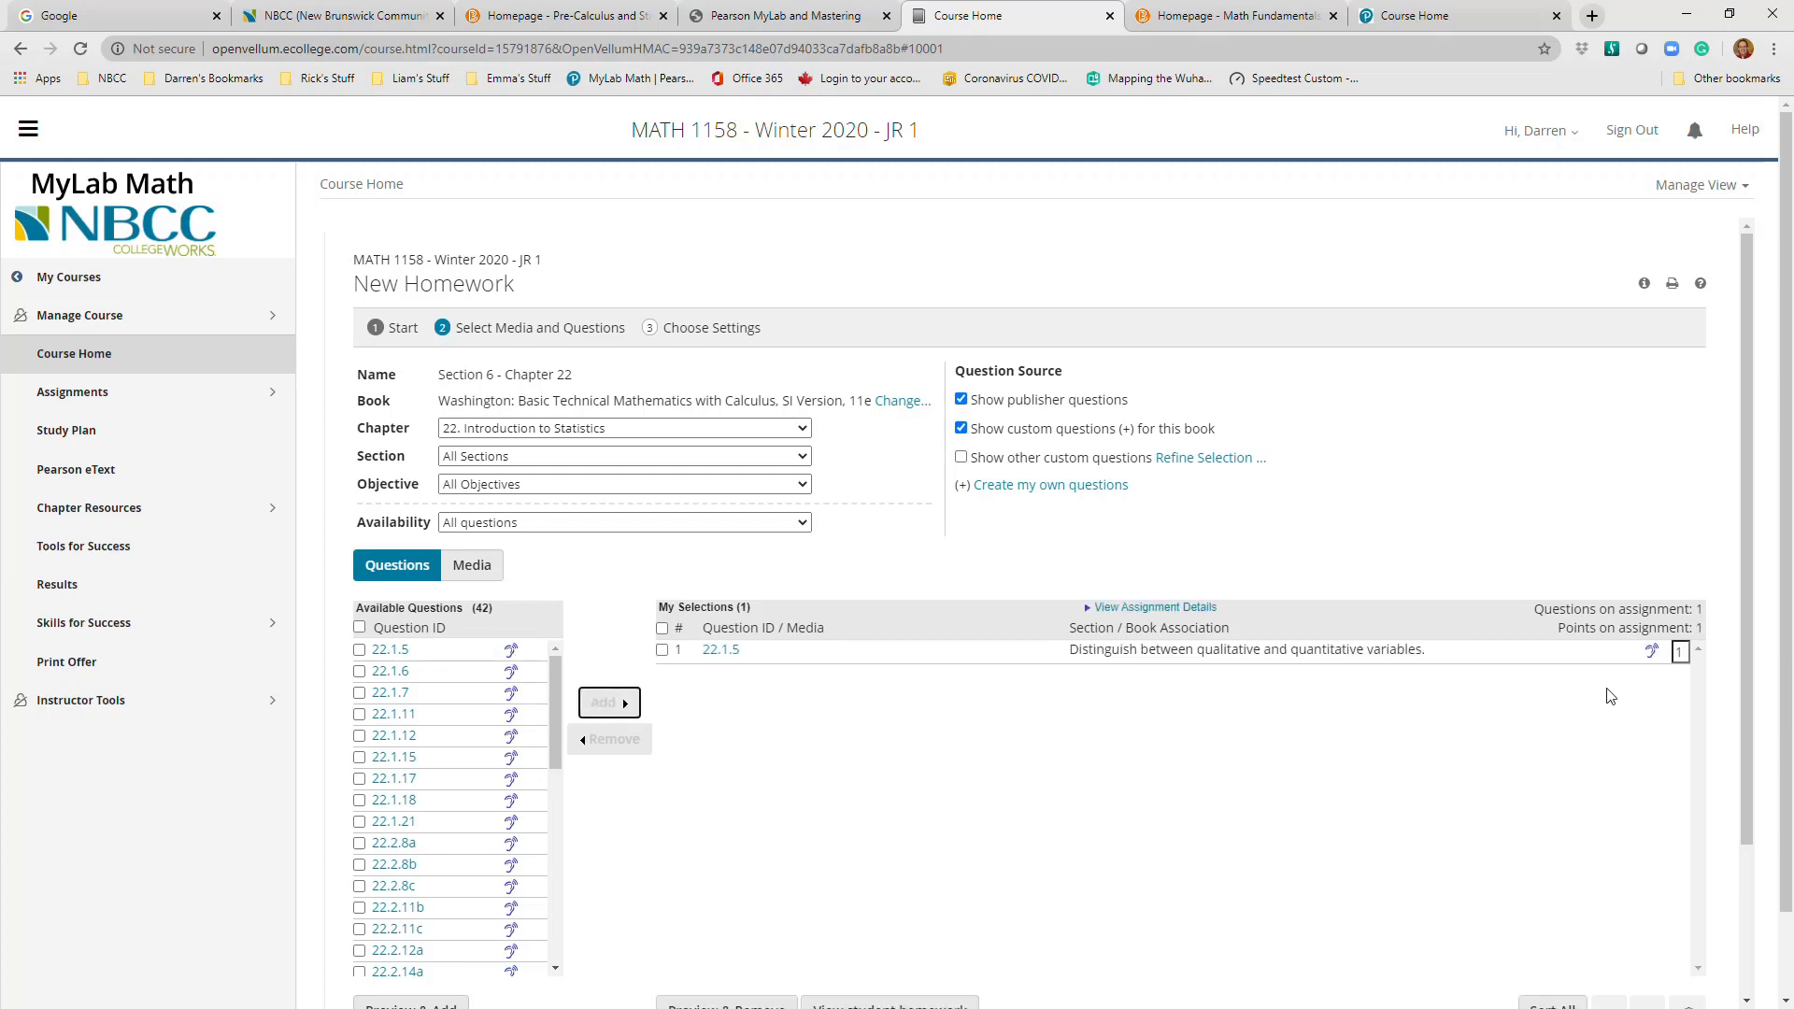
mouse_move(406, 656)
click(1370, 656)
Add questions 22.1.7, 22.1.11, 22.1.15, 22.7.5 and 22.7.9 to the homework's selections
scroll(1751, 605, down, 2)
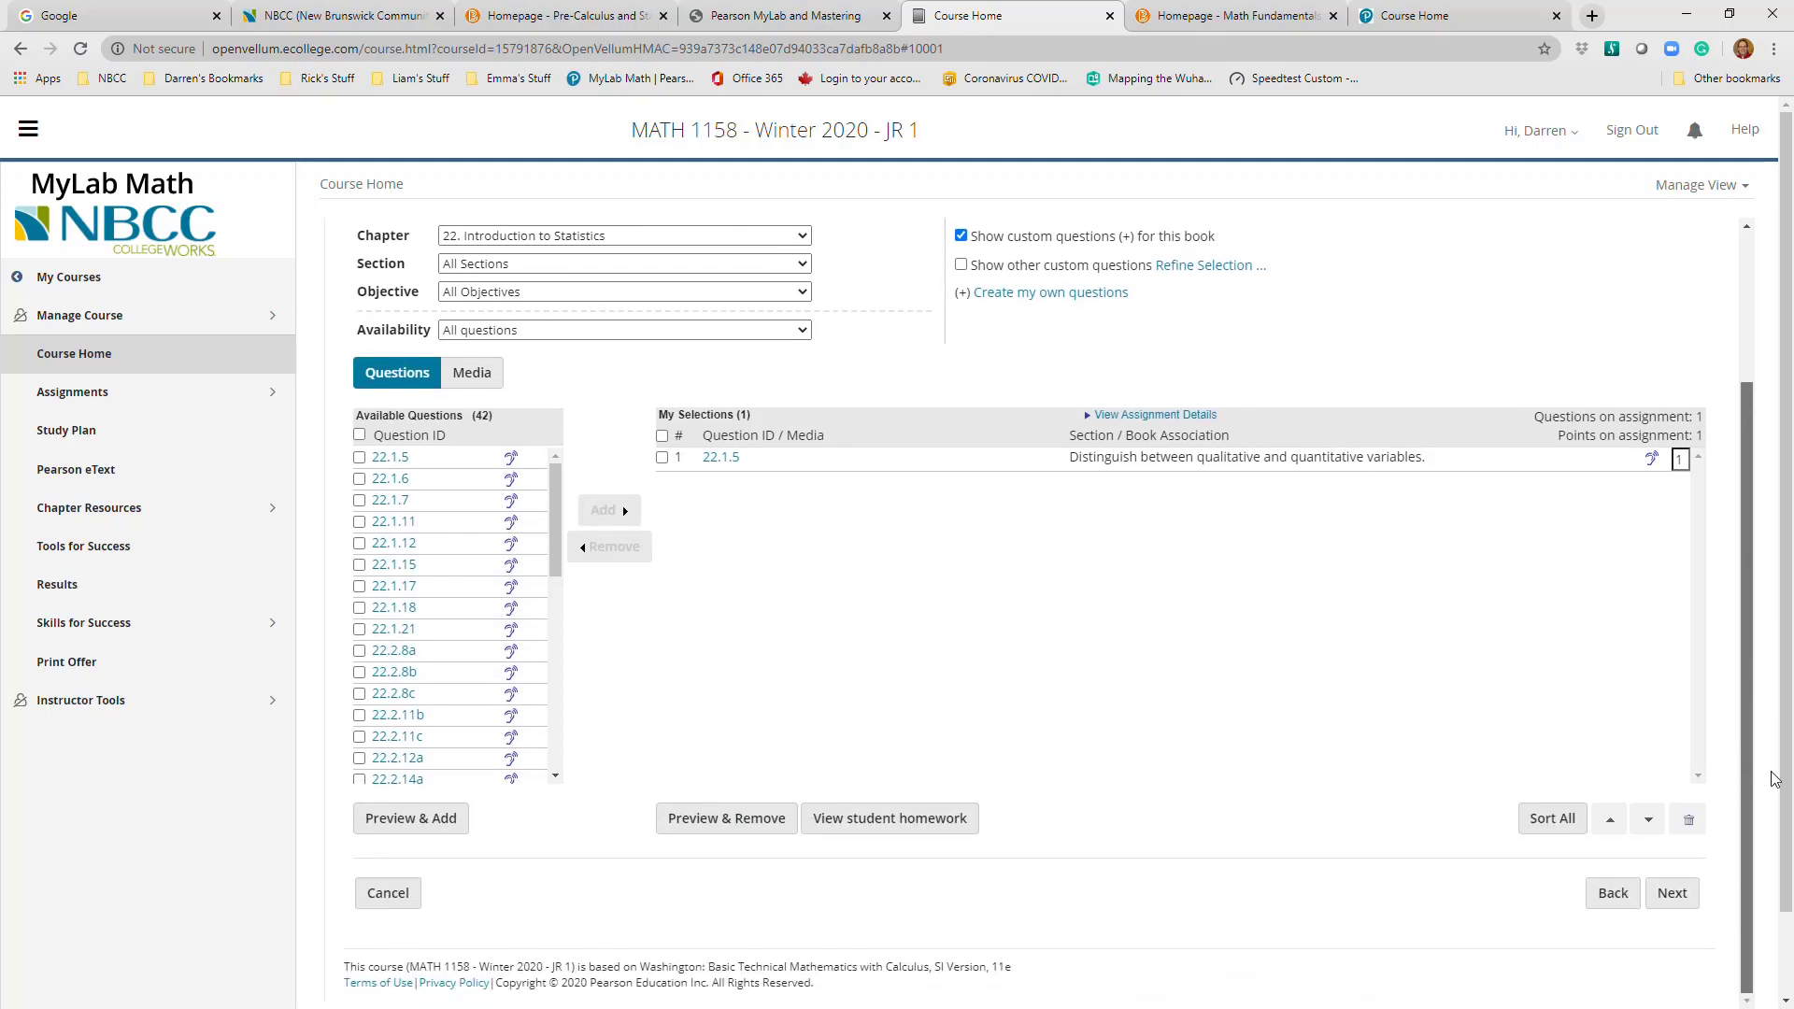
mouse_move(408, 535)
click(359, 500)
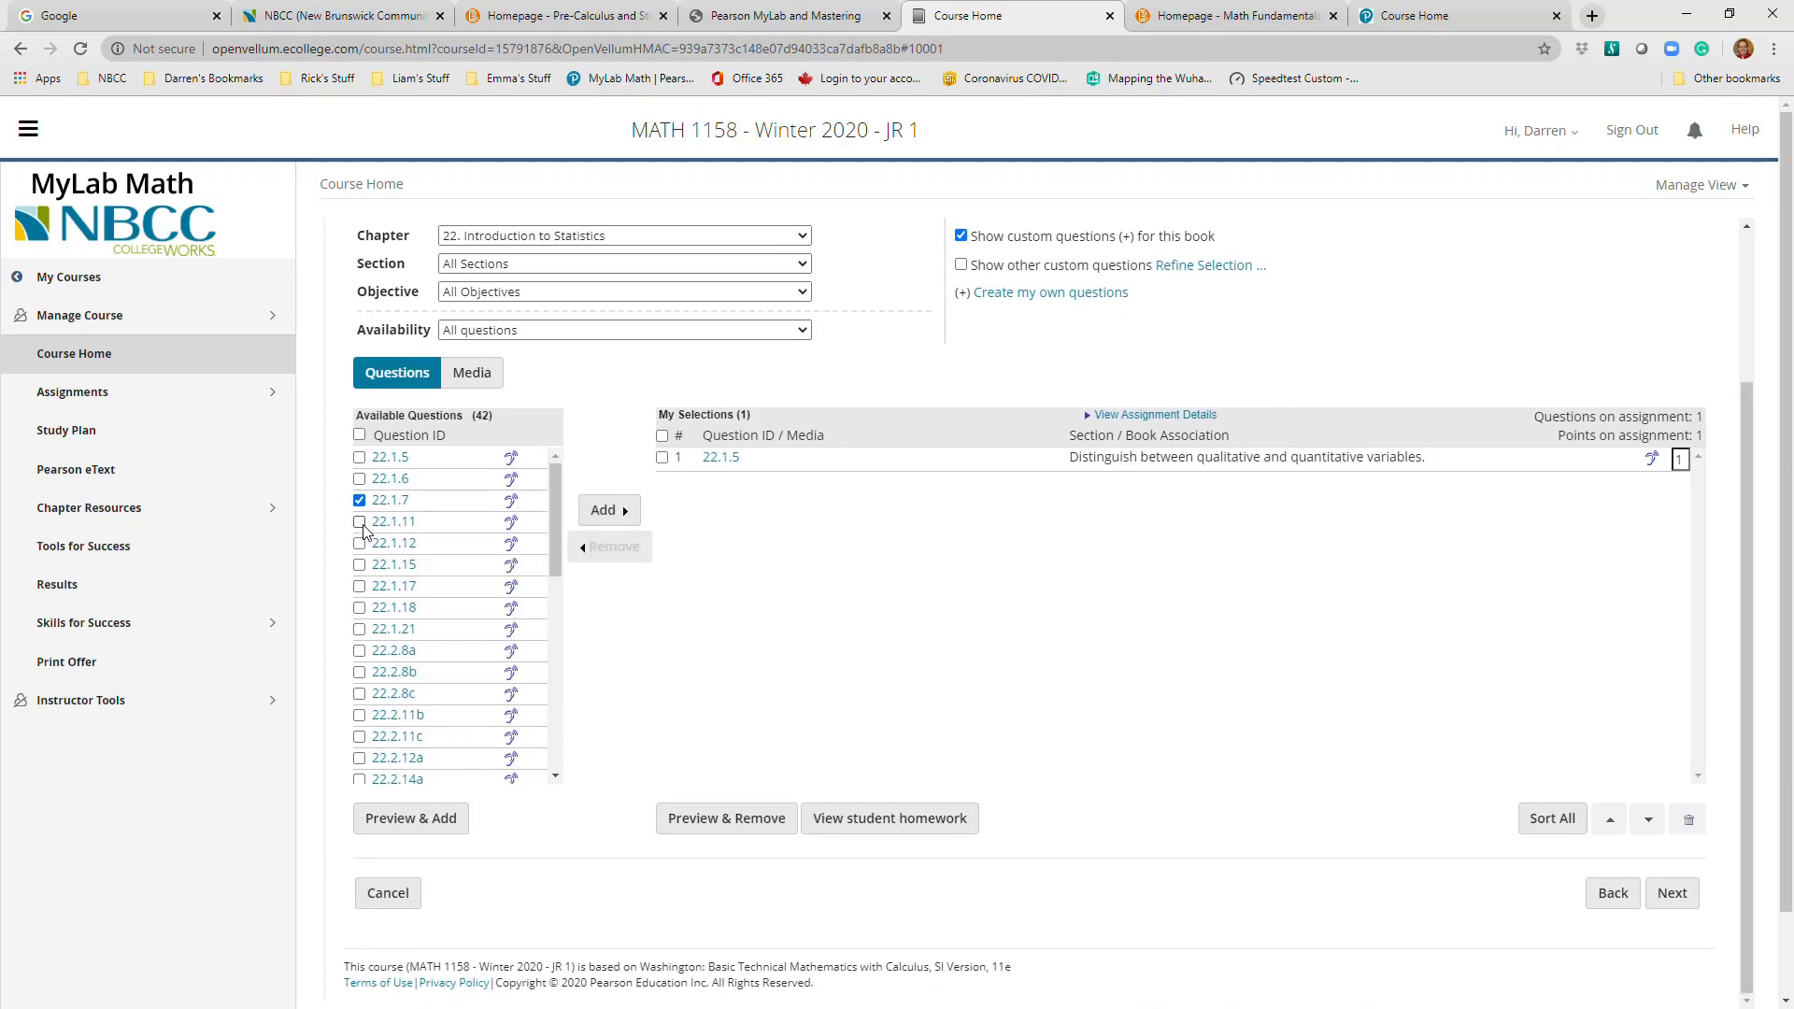
click(359, 522)
click(359, 564)
mouse_move(436, 572)
drag(556, 529, 580, 762)
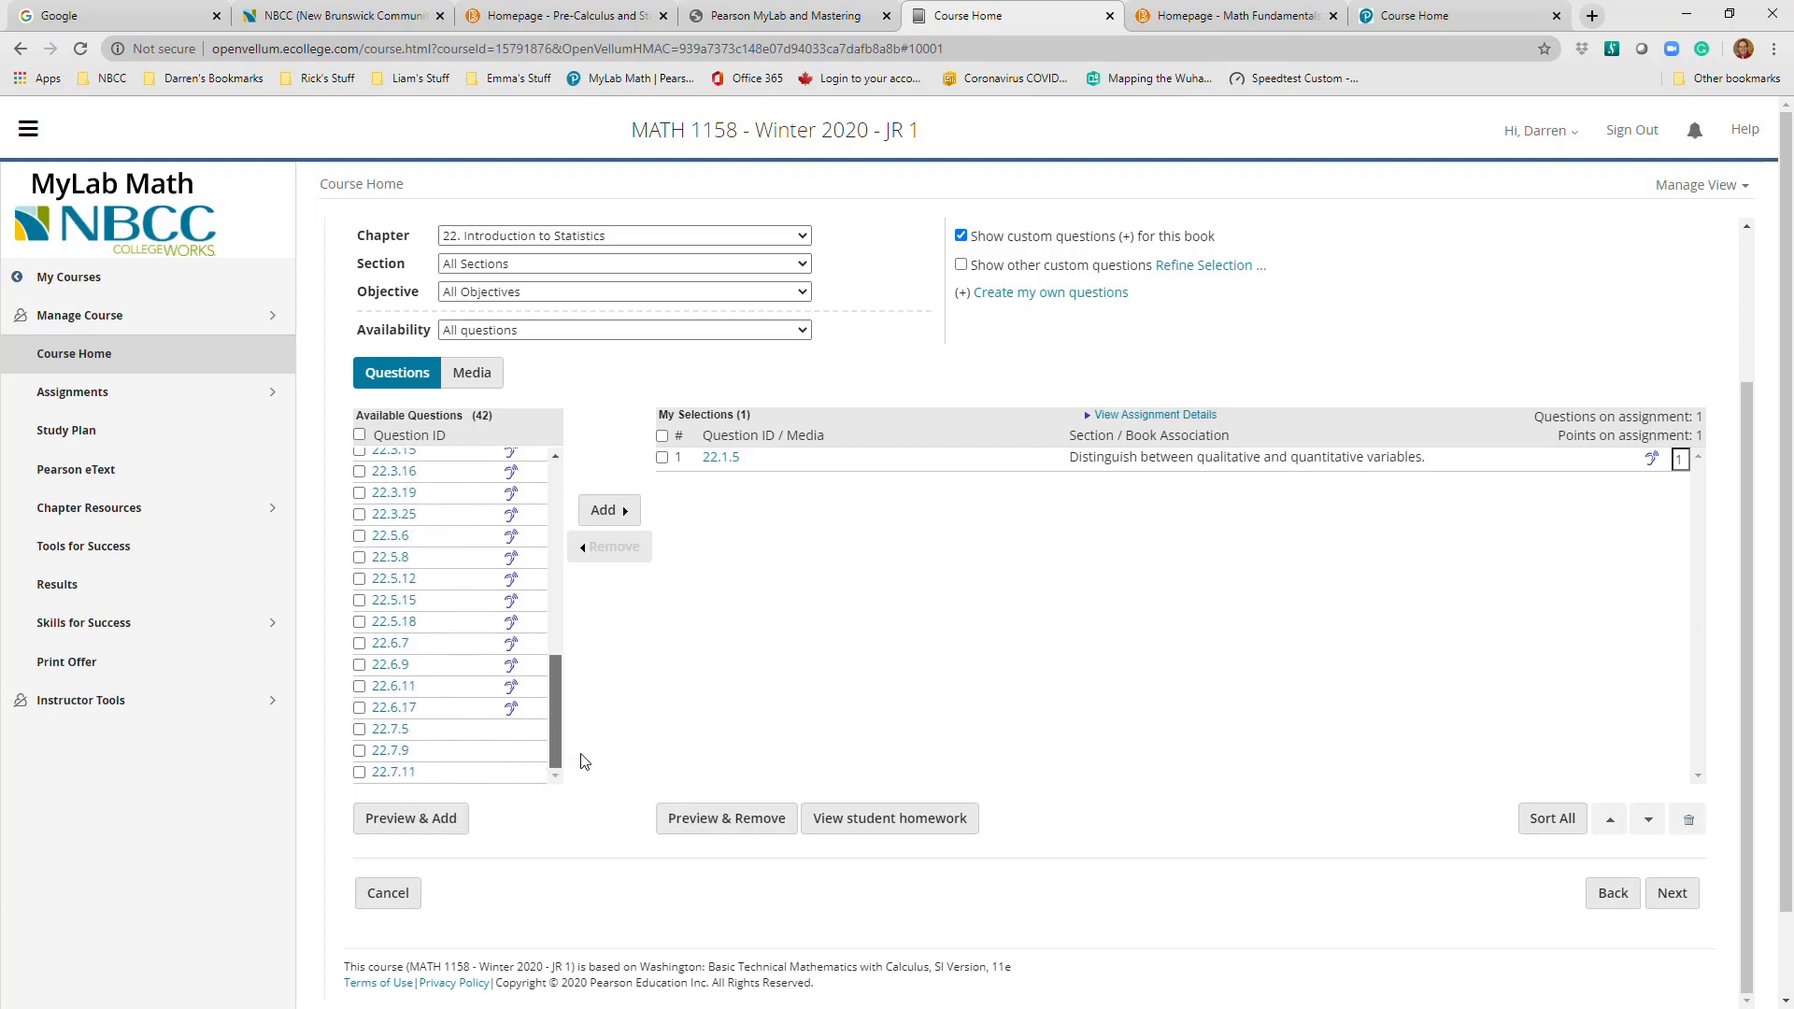
click(359, 751)
click(359, 729)
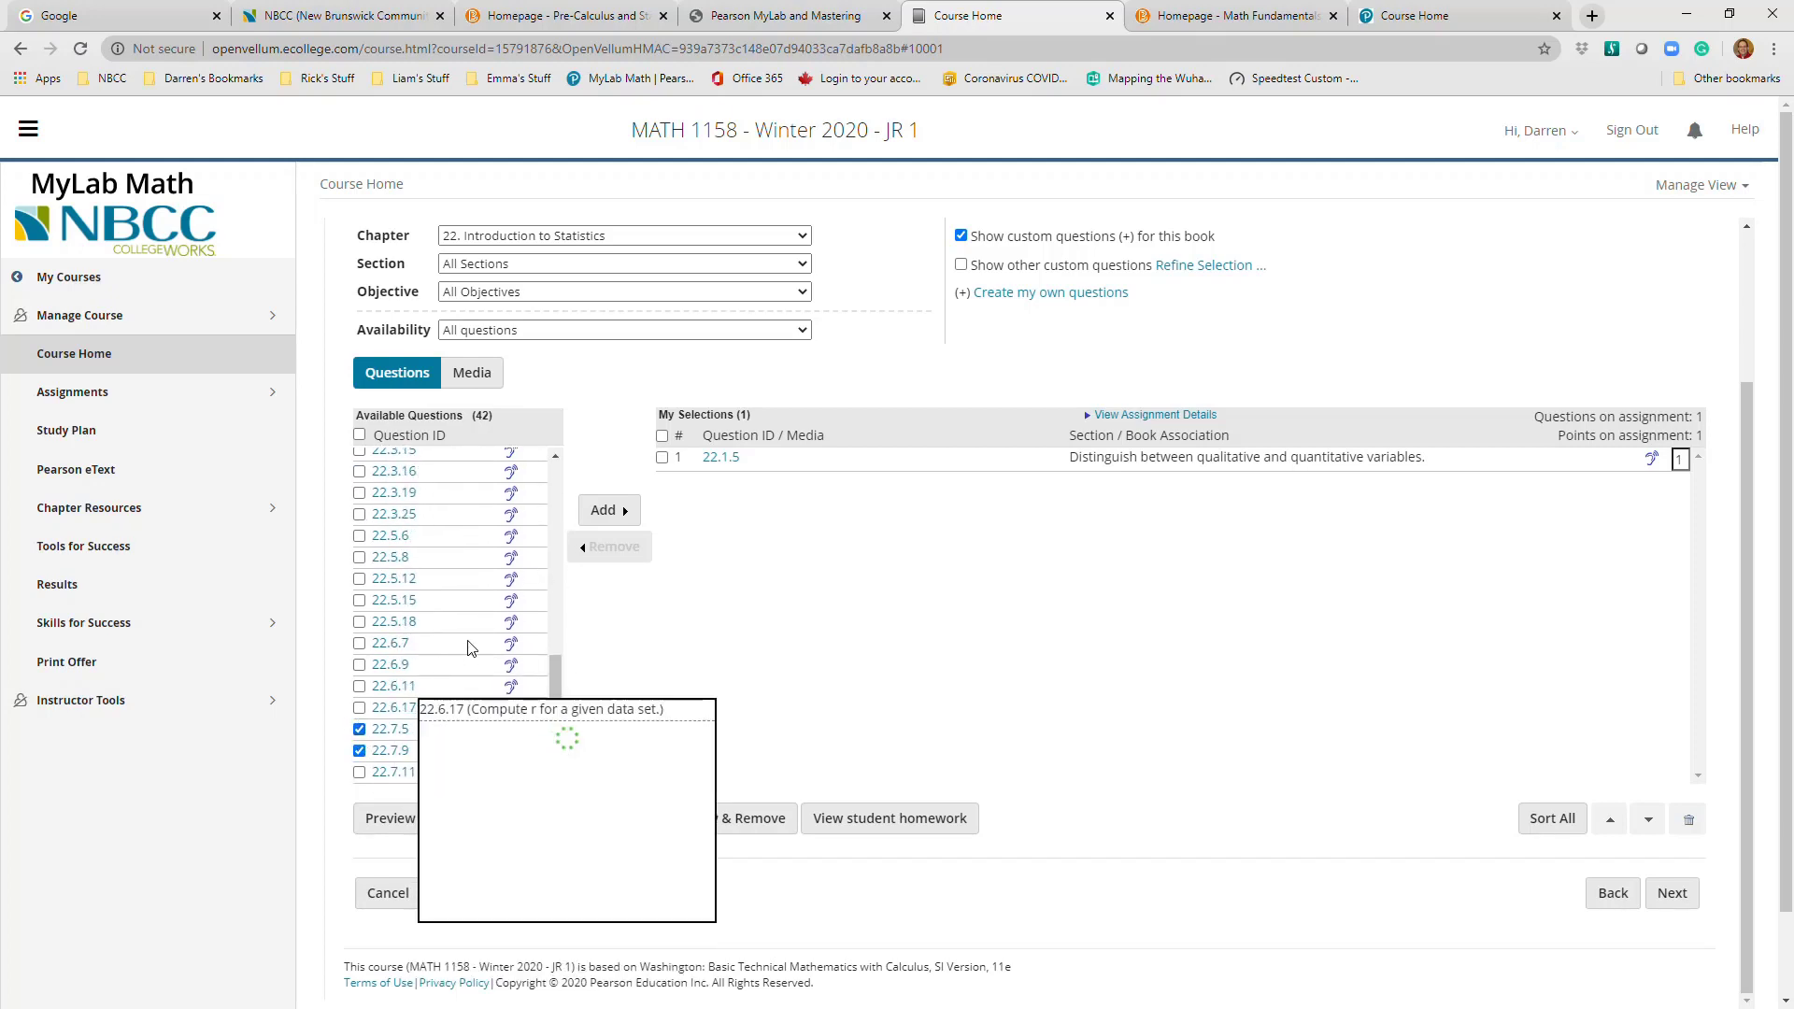
click(606, 510)
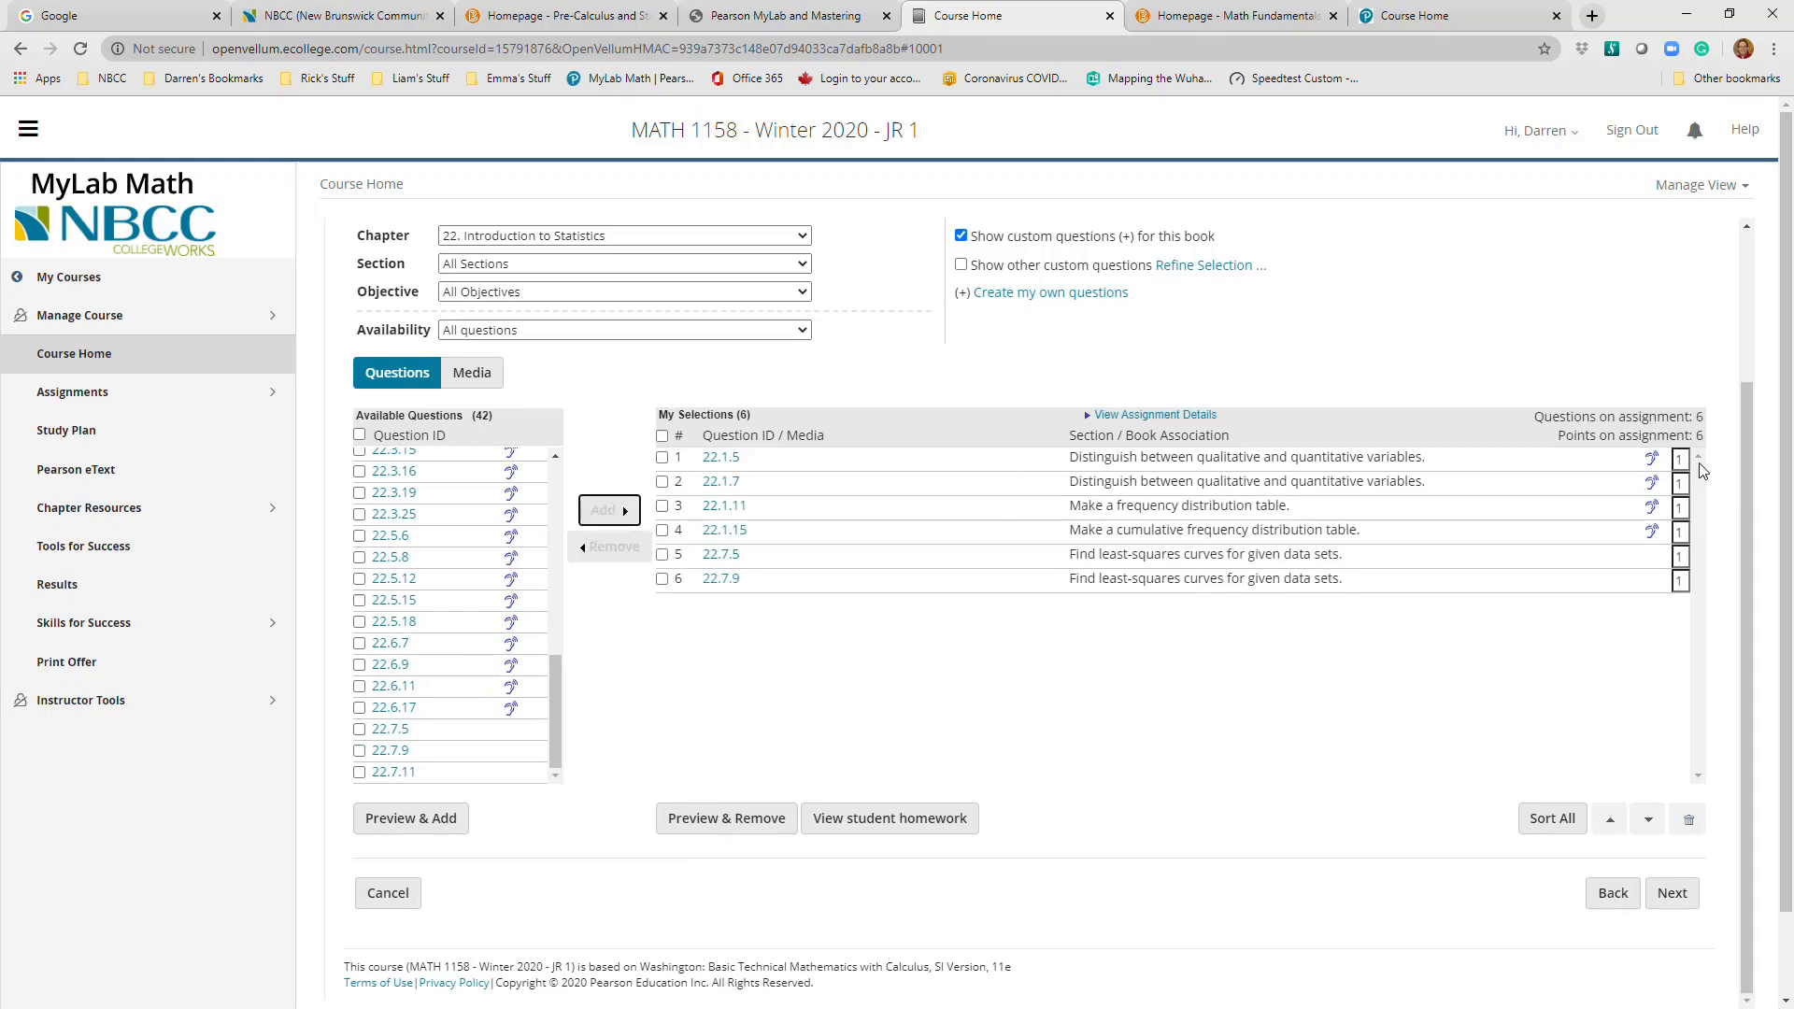
Set the point value of question 22.7.9 to 2
click(1684, 581)
text(2)
click(1679, 556)
Look through the availability and objective filter options for the available questions
mouse_move(556, 748)
mouse_down()
mouse_move(557, 523)
mouse_move(571, 729)
mouse_up()
click(802, 329)
click(802, 330)
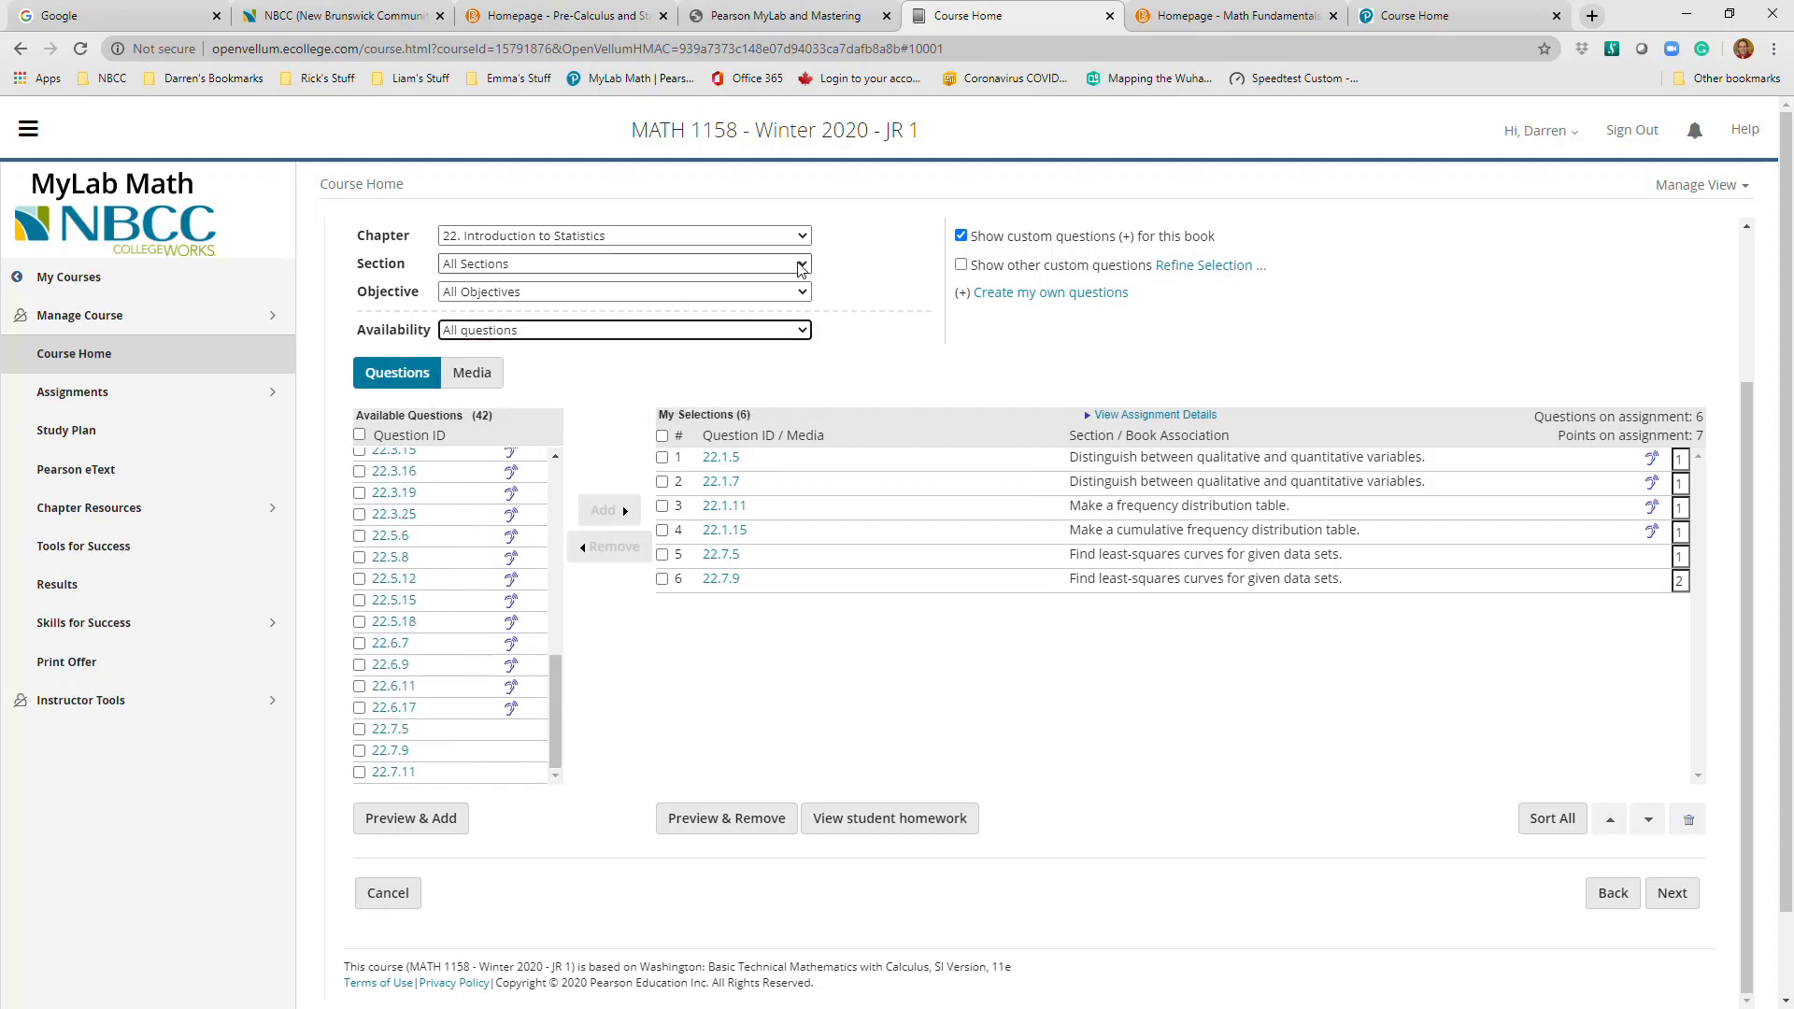
click(803, 292)
click(803, 292)
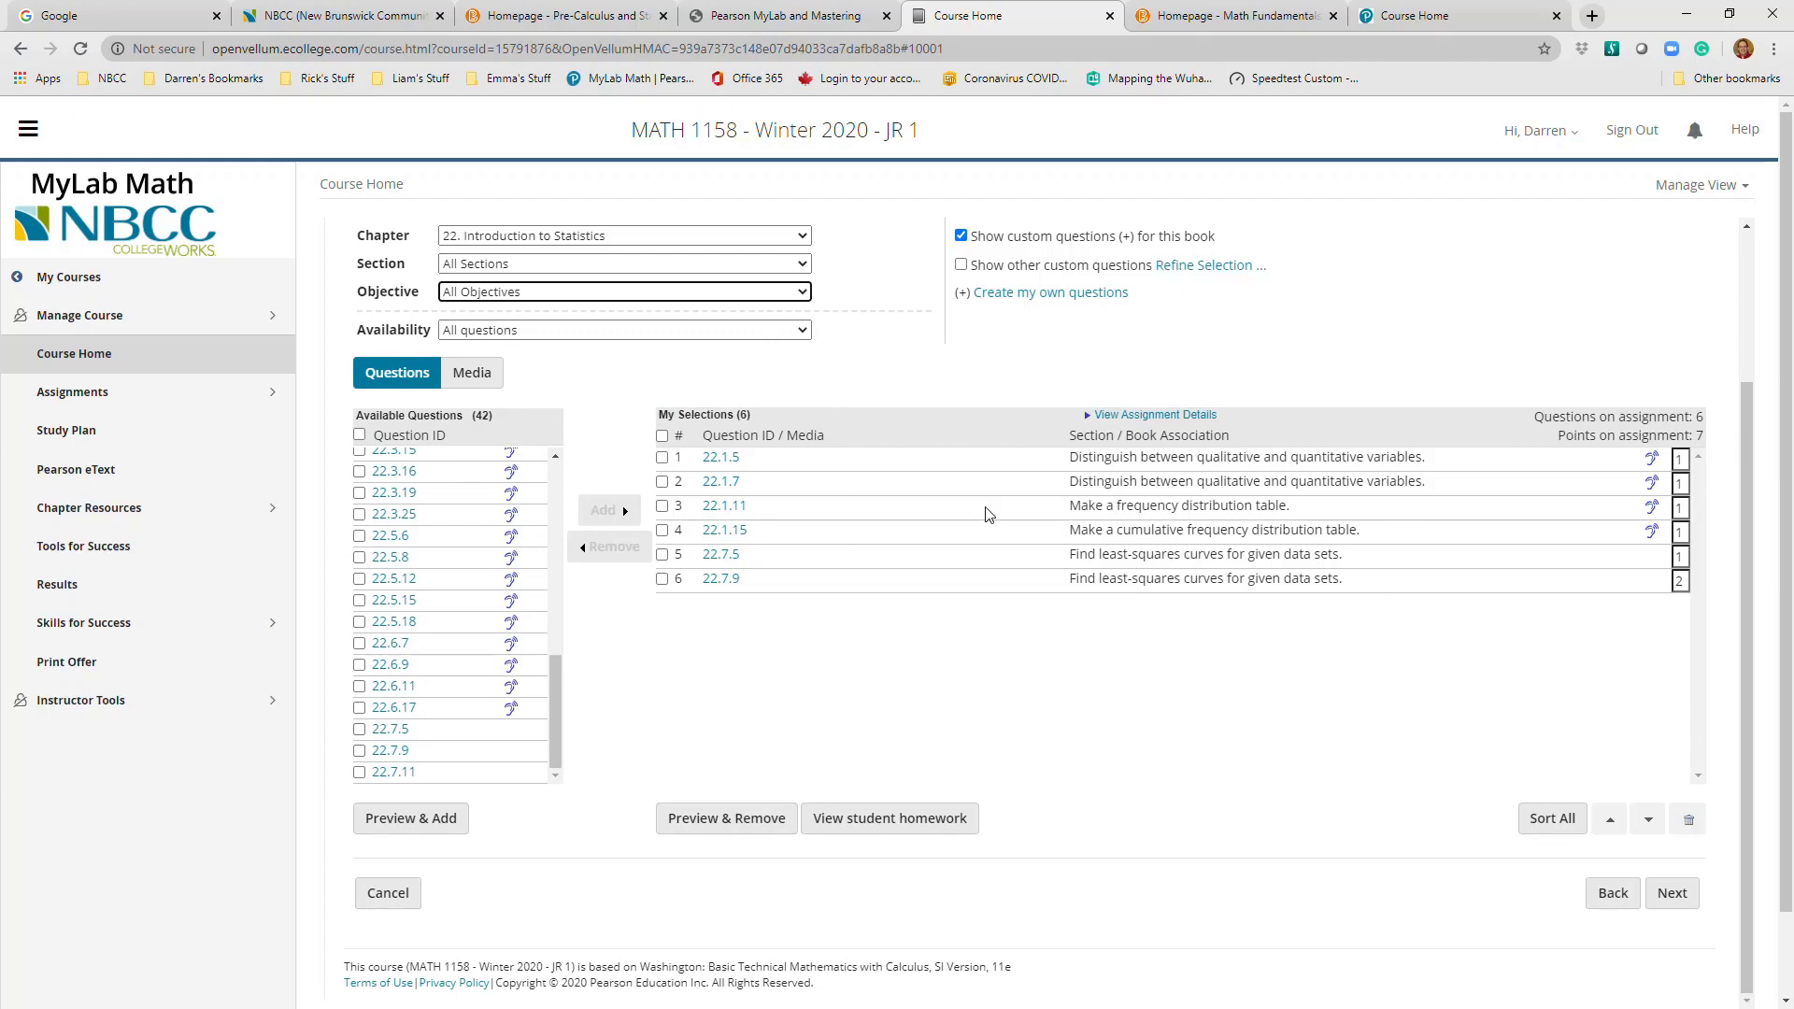
Try to open the wizard for creating custom questions, and close its window
mouse_move(728, 464)
click(1077, 294)
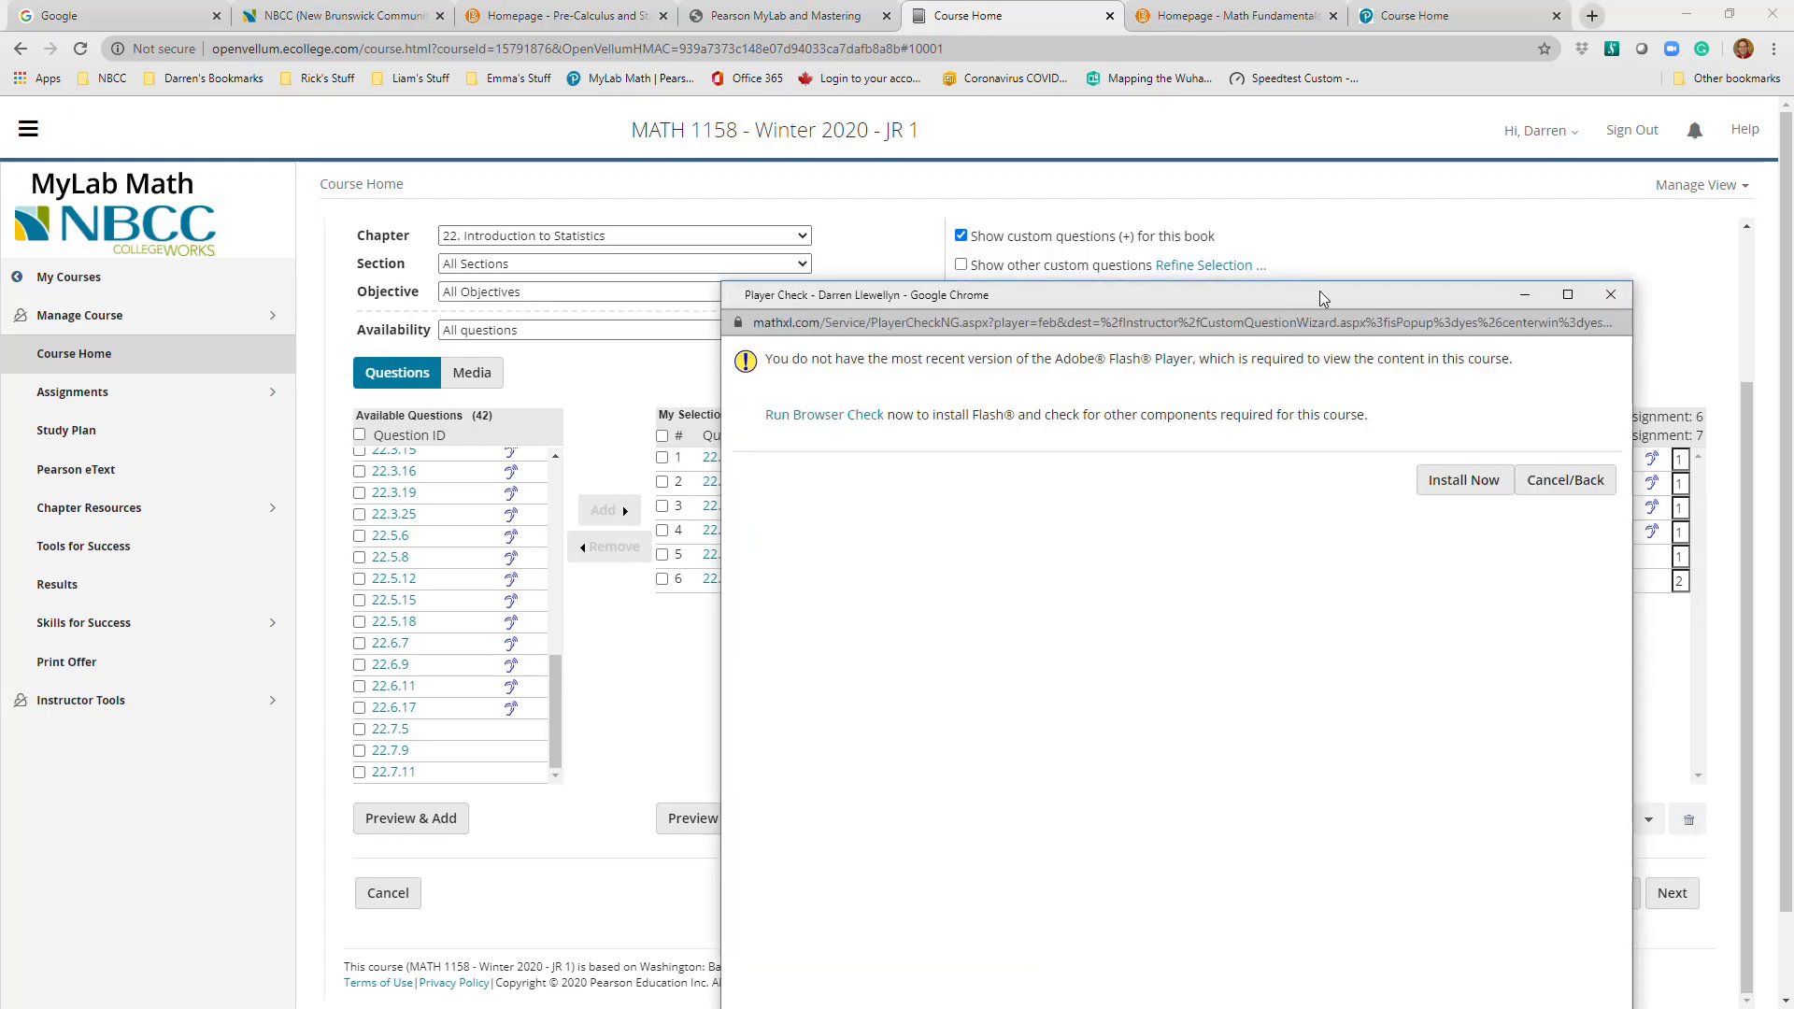
click(1609, 295)
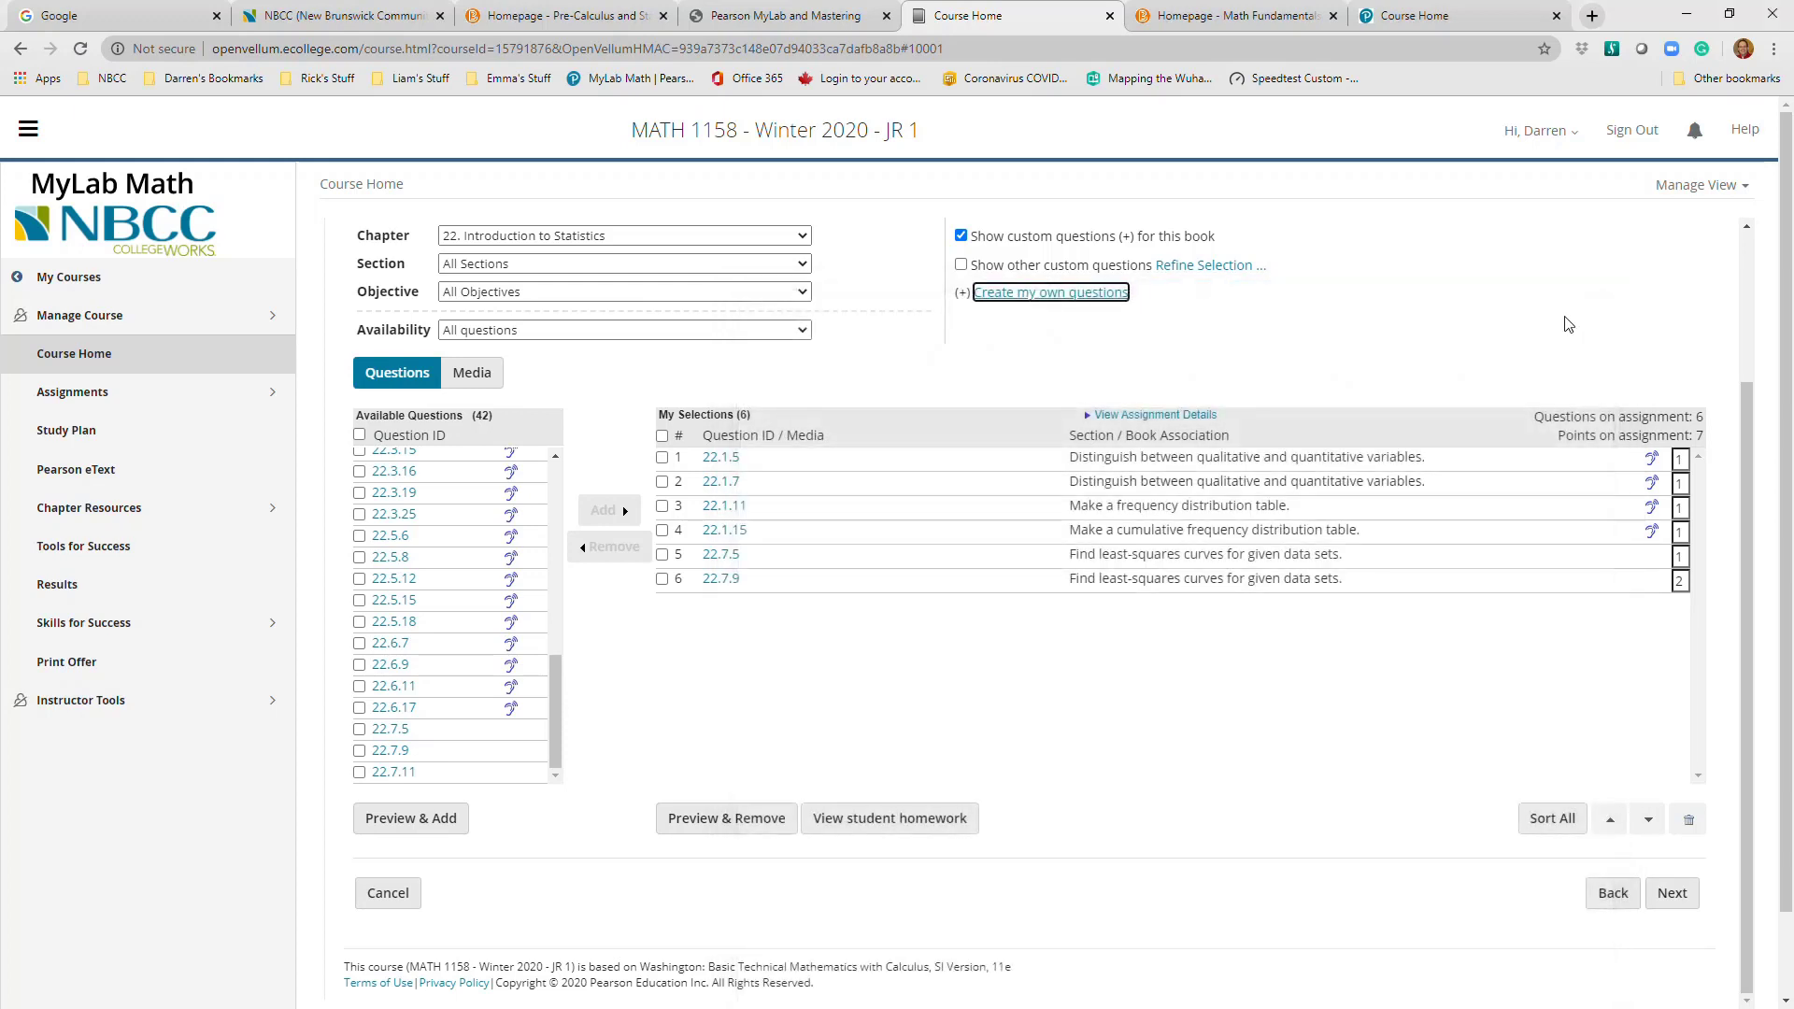
click(1330, 320)
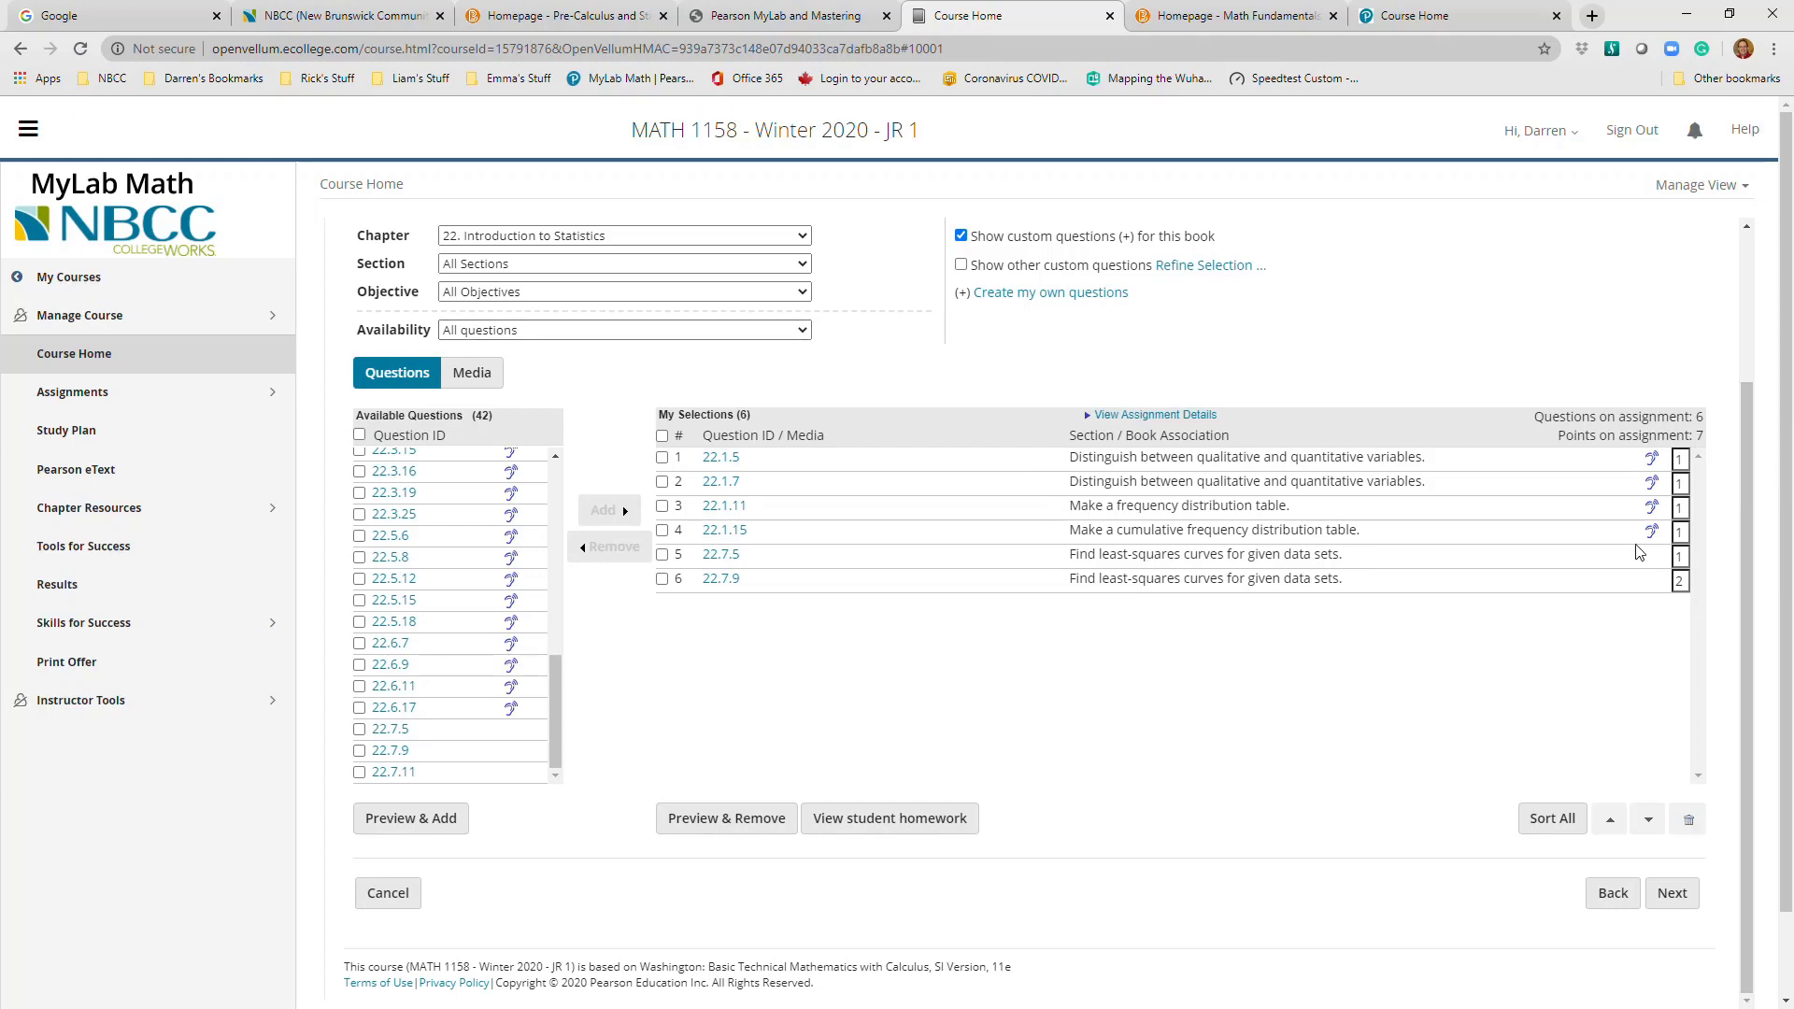
Continue to the new homework's settings and view its availability and scoring options
scroll(1752, 691, up, 2)
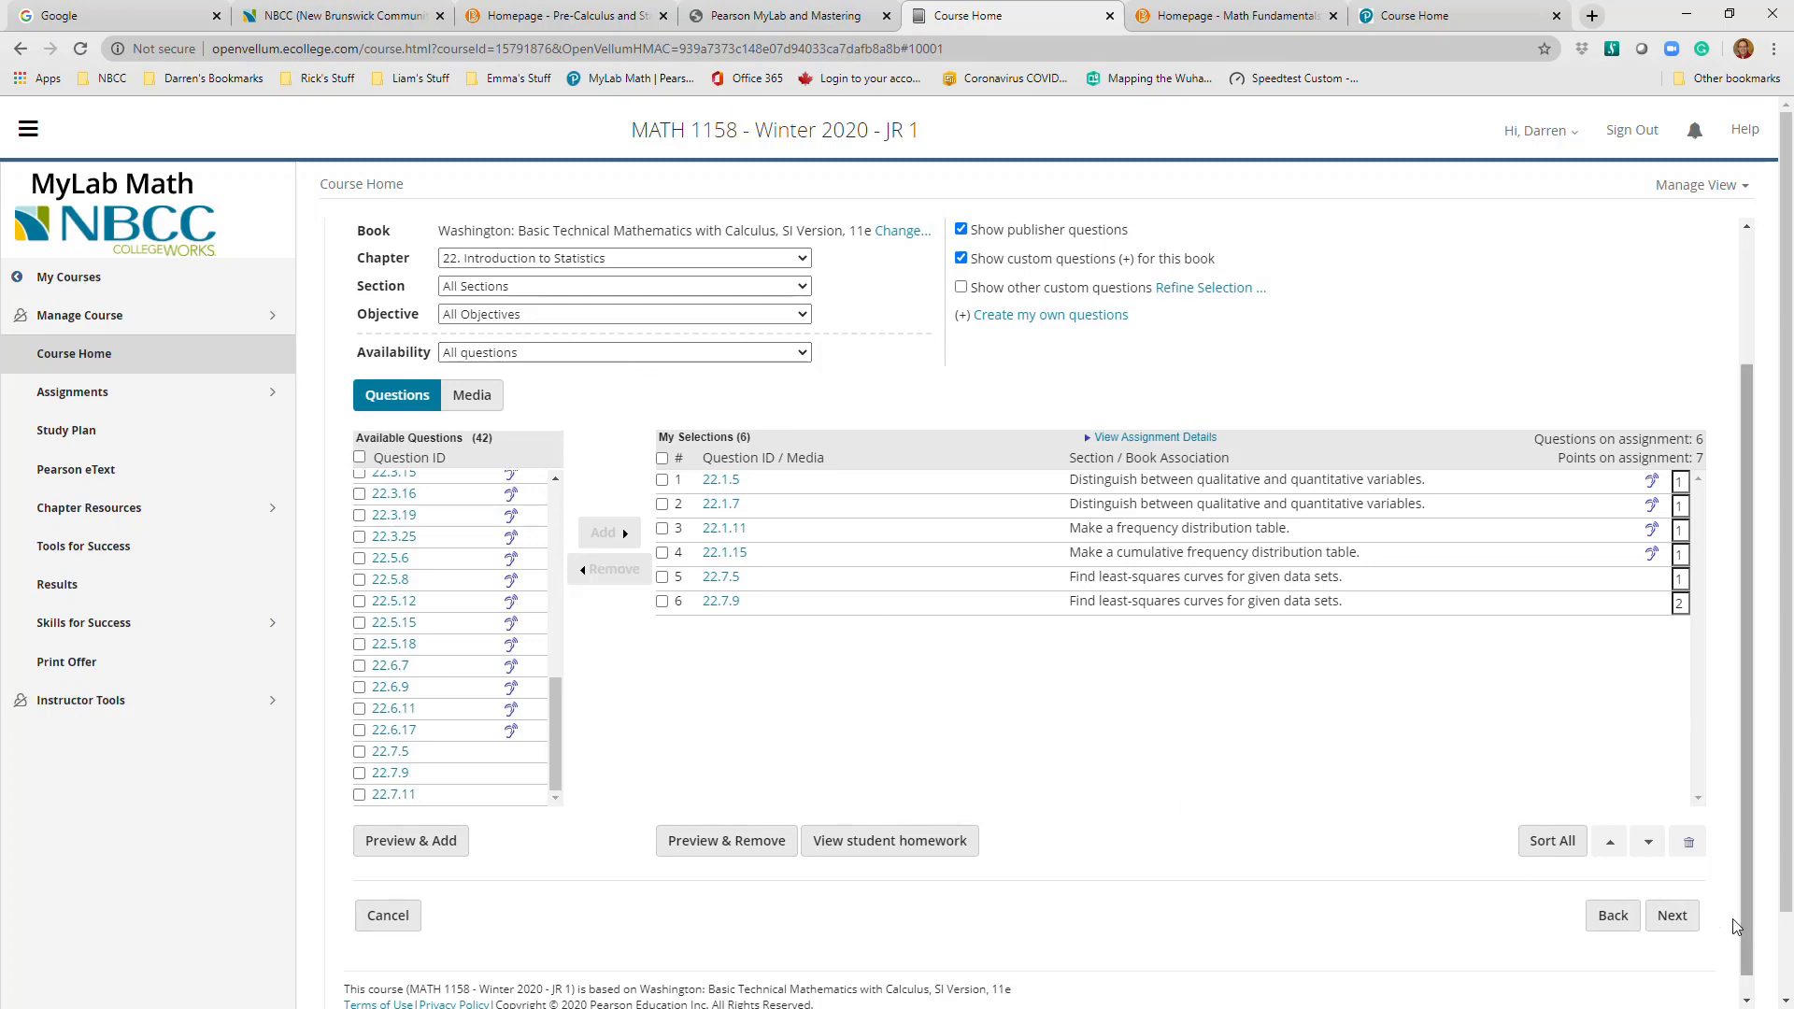
click(1673, 916)
scroll(853, 417, down, 2)
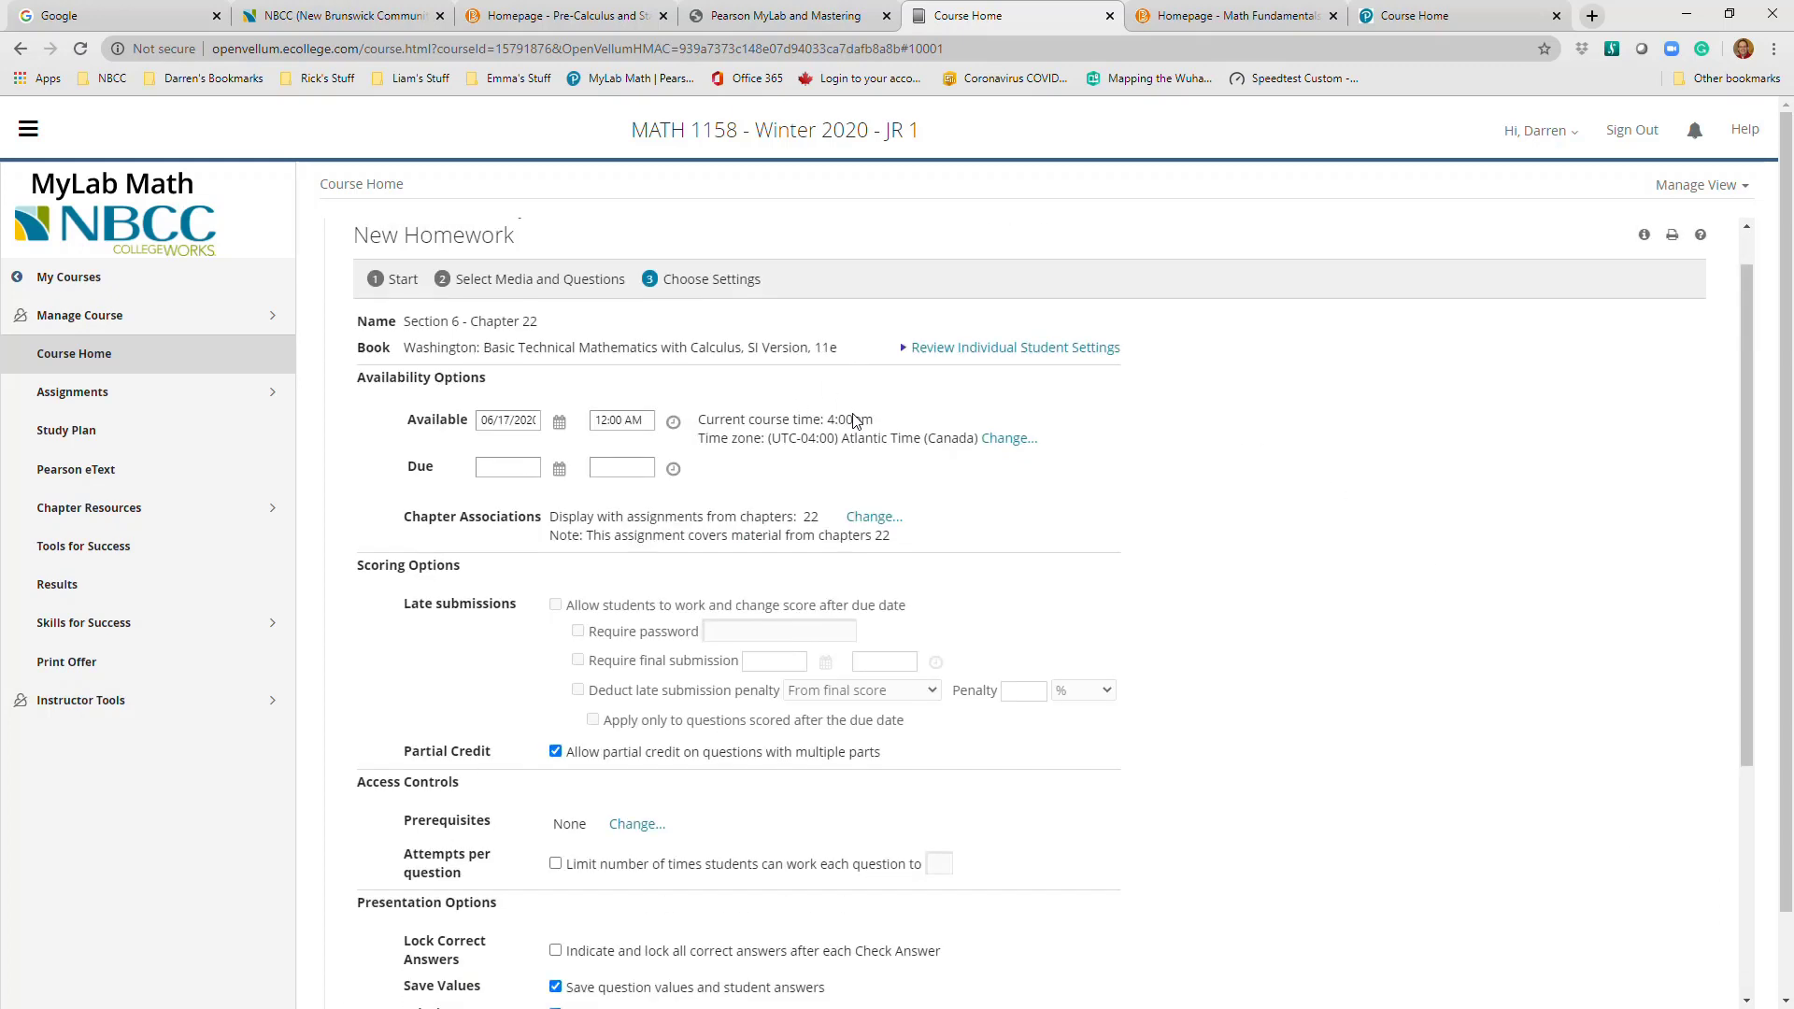
Review the remaining scoring, access and presentation options for the Section 6 - Chapter 22 homework, and save it without assigning it
scroll(642, 399, down, 1)
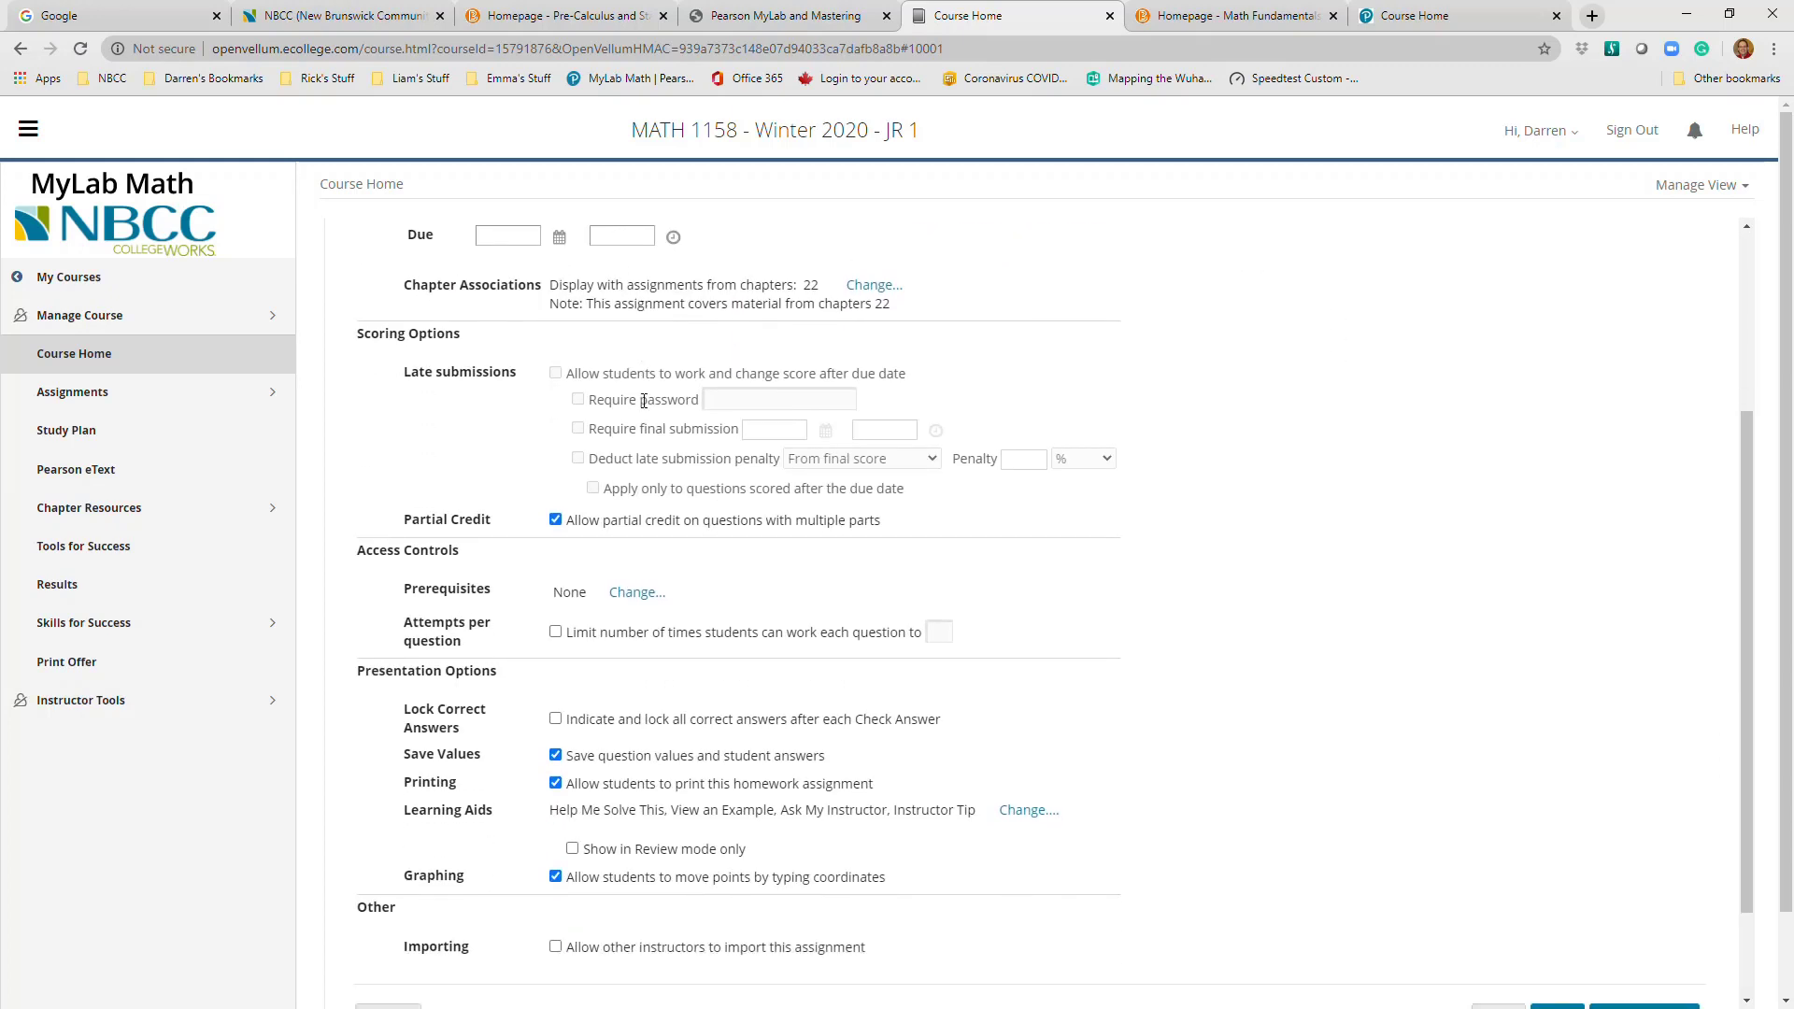
scroll(643, 400, down, 1)
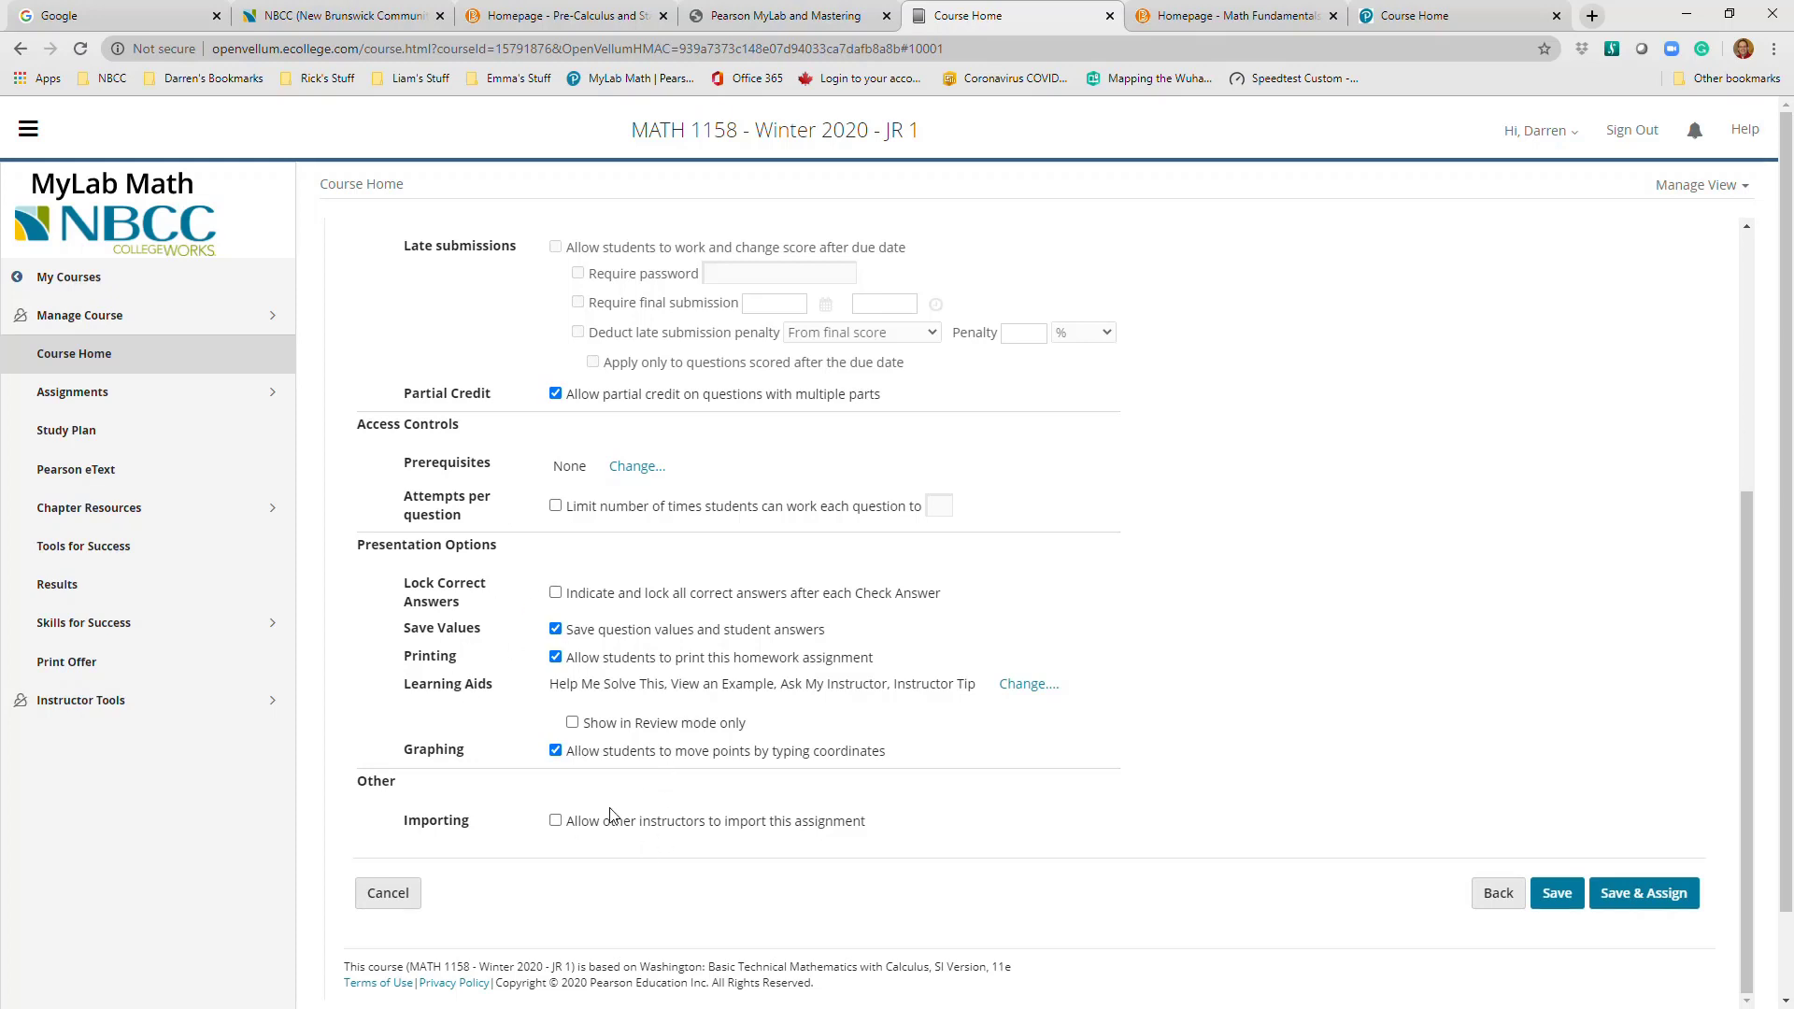
click(556, 821)
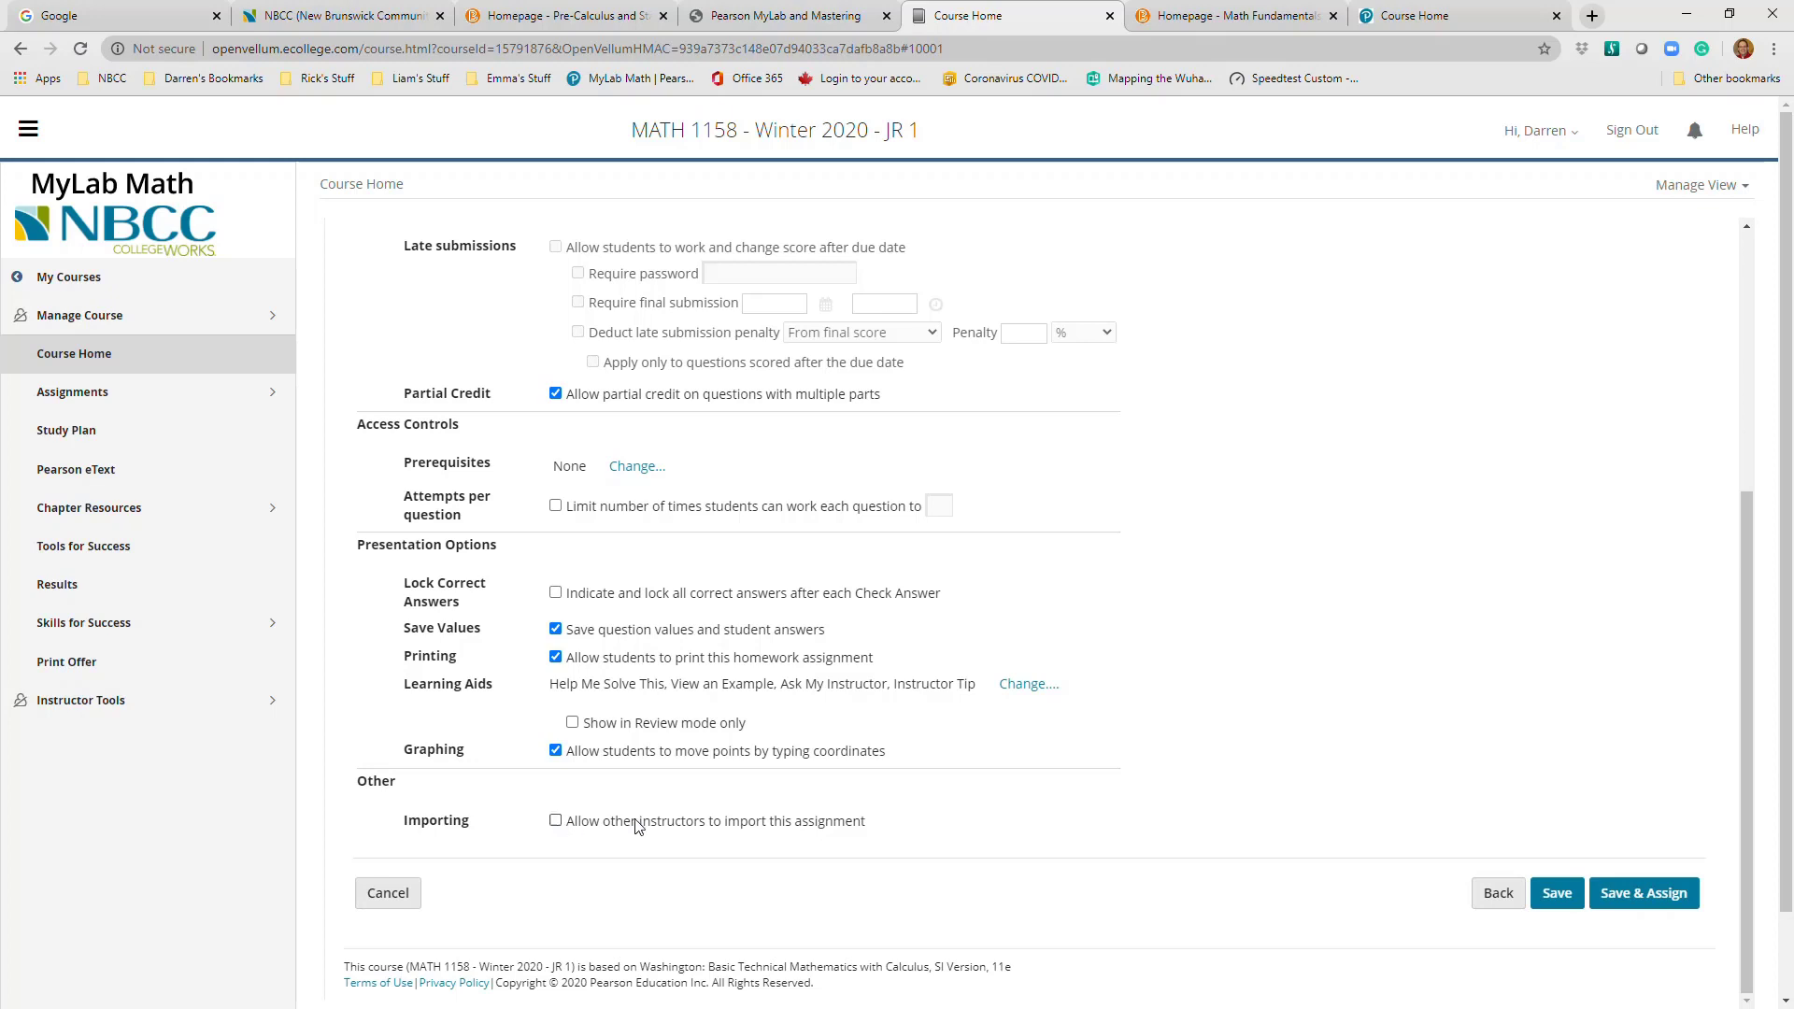
click(1557, 894)
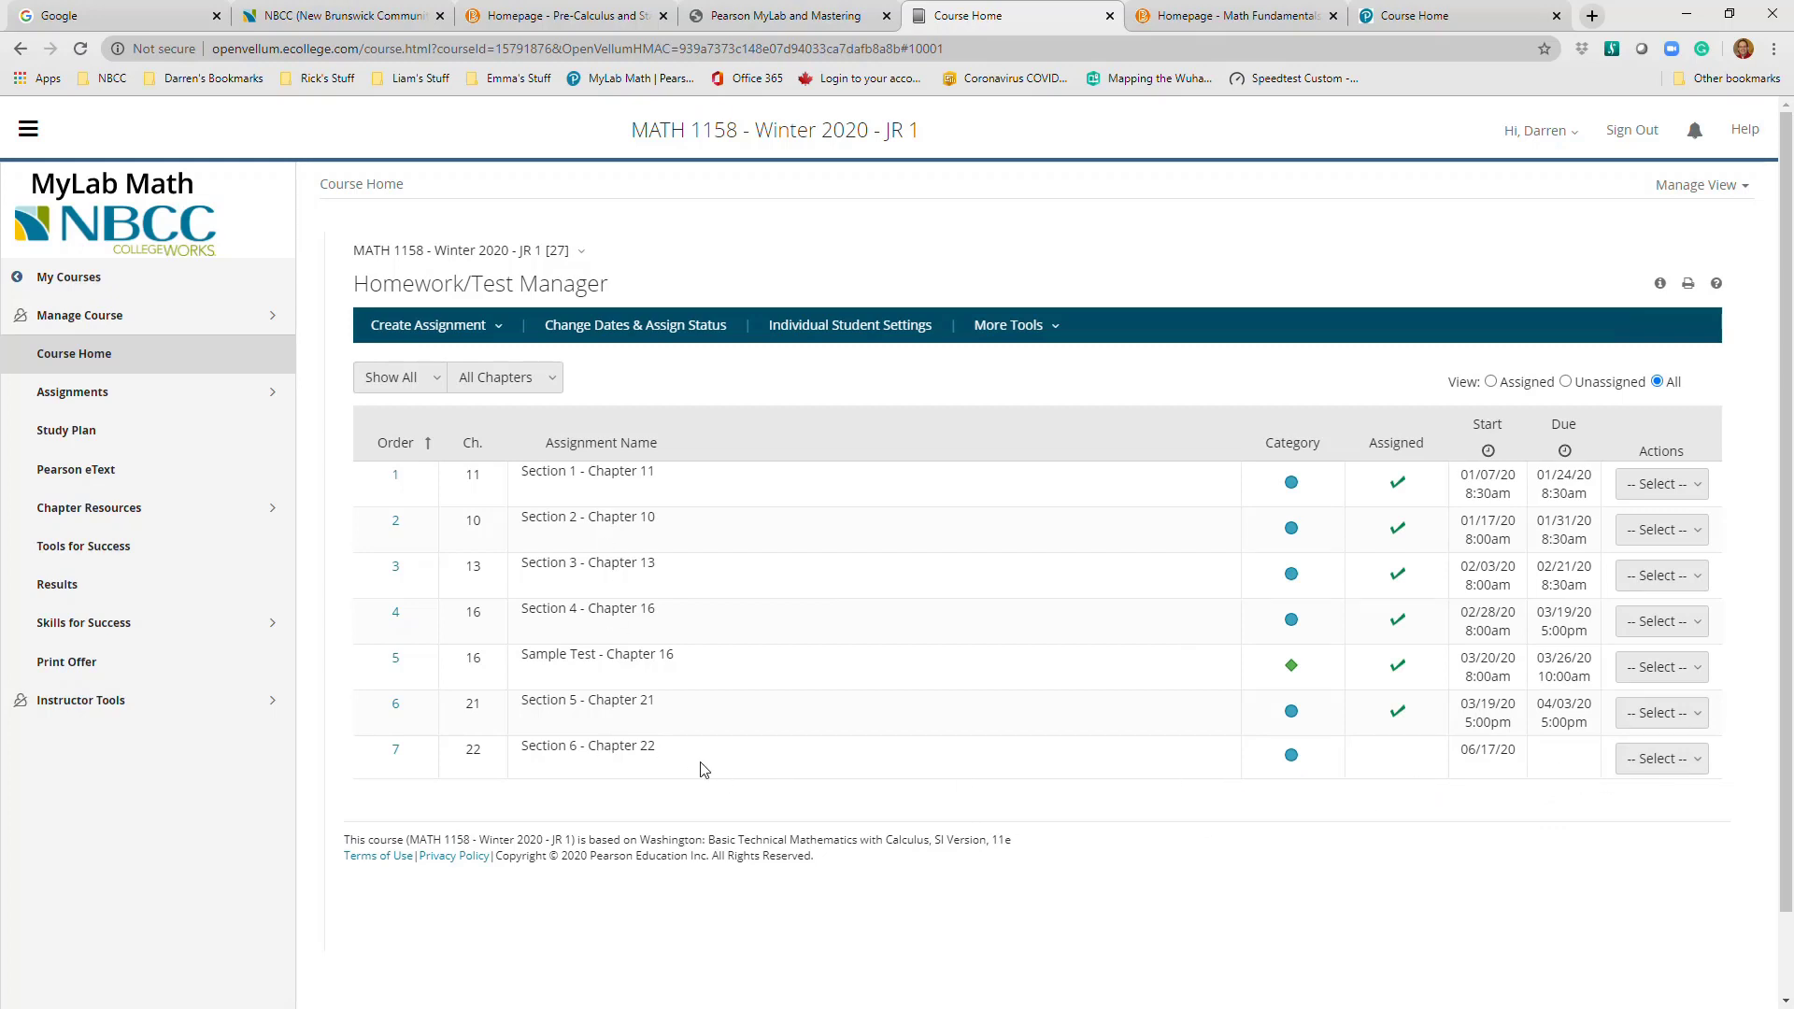
Look through the actions available for the Section 6 - Chapter 22 homework, and dismiss the list
click(1701, 763)
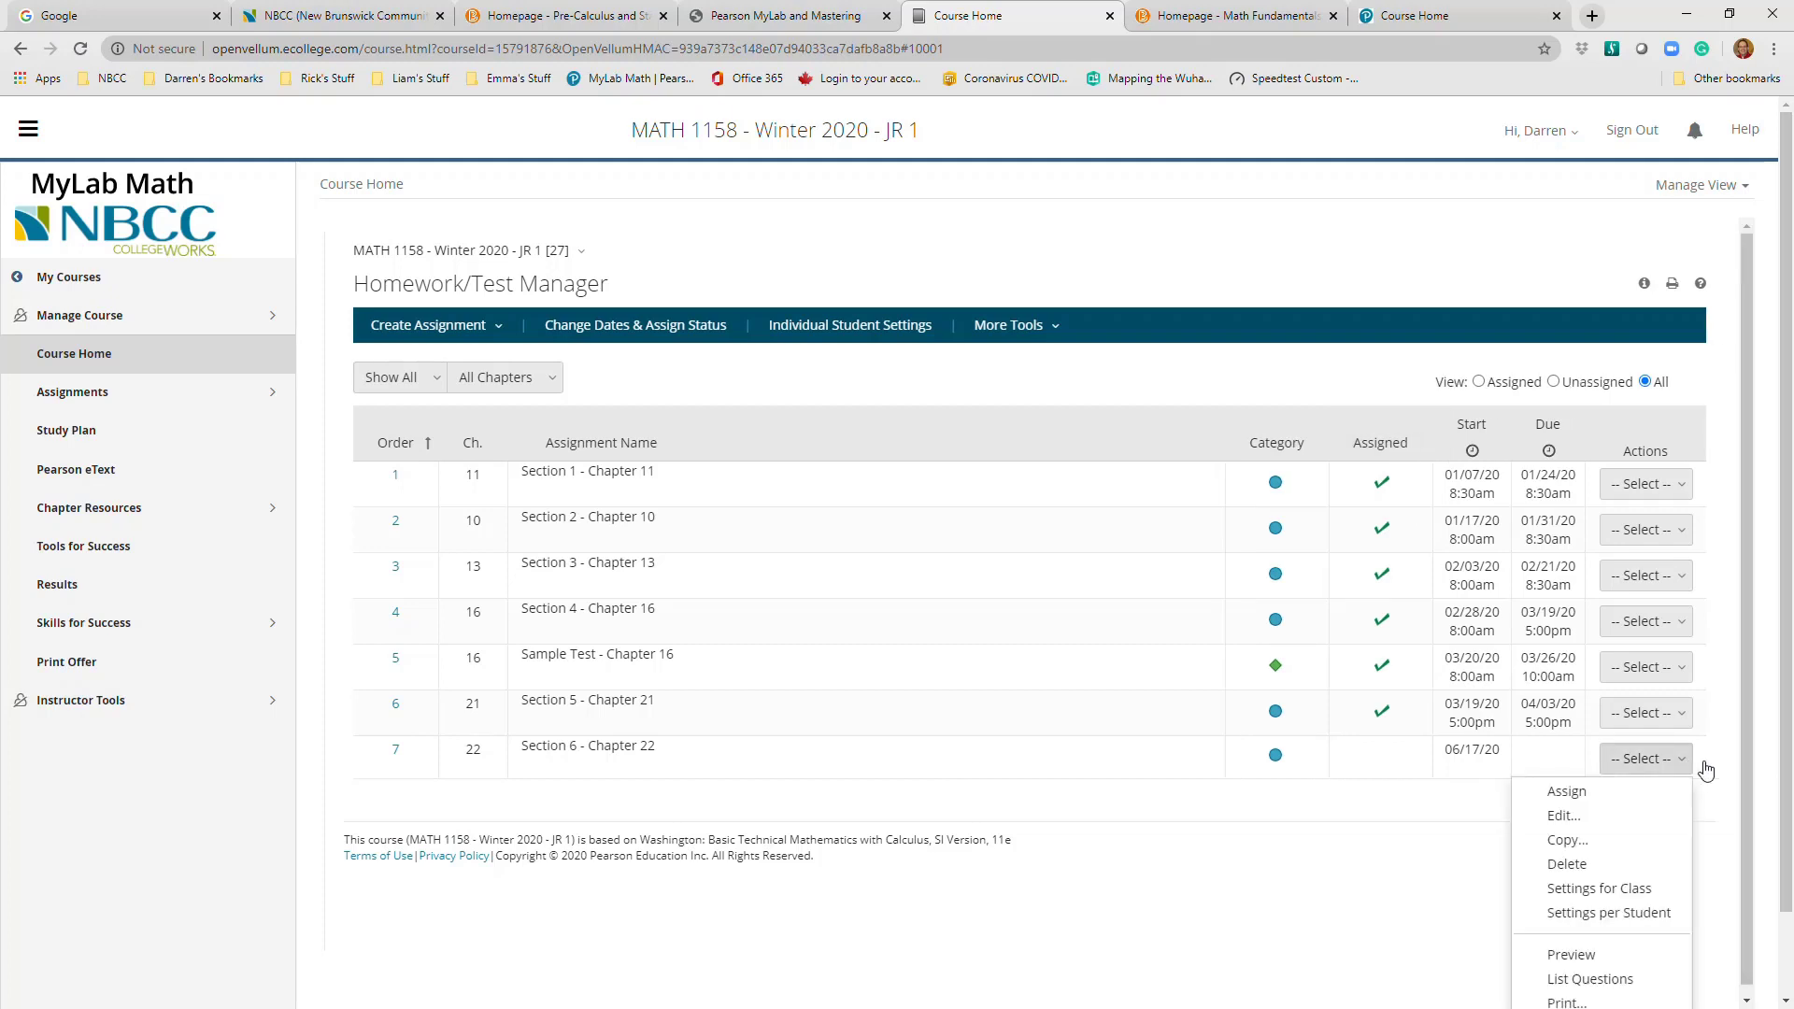
scroll(1453, 693, down, 1)
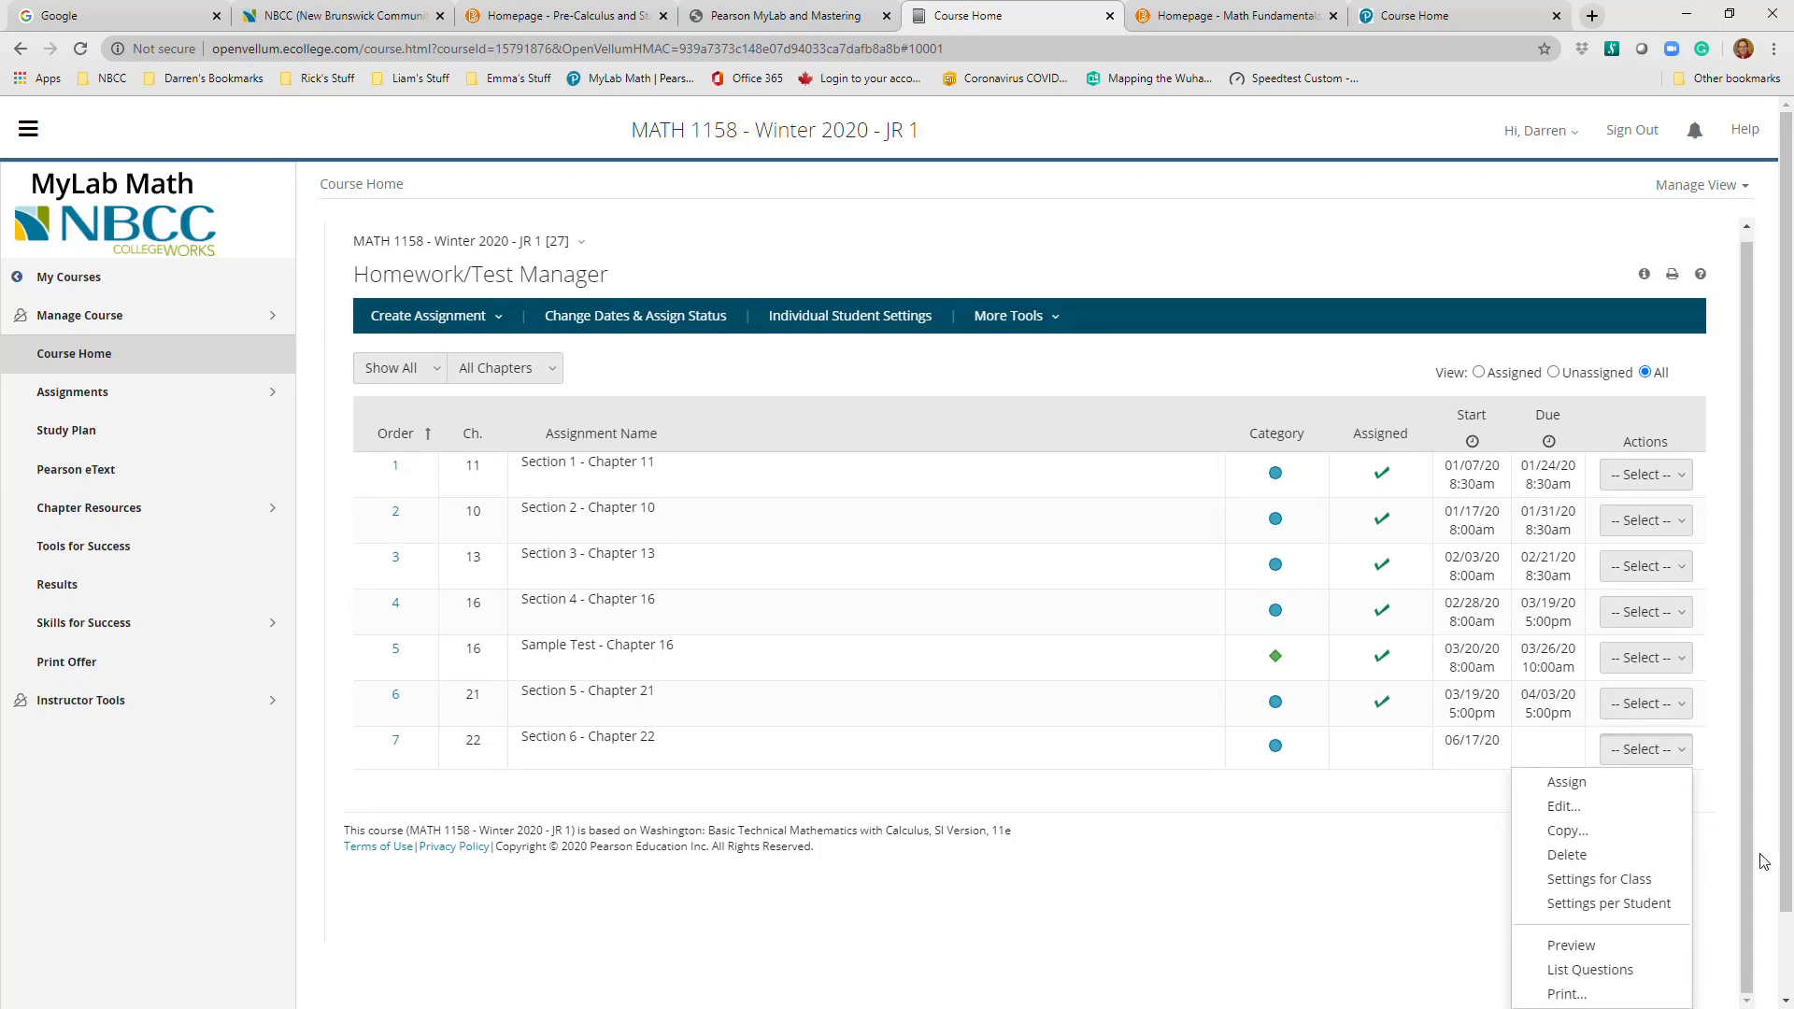
scroll(1786, 810, down, 2)
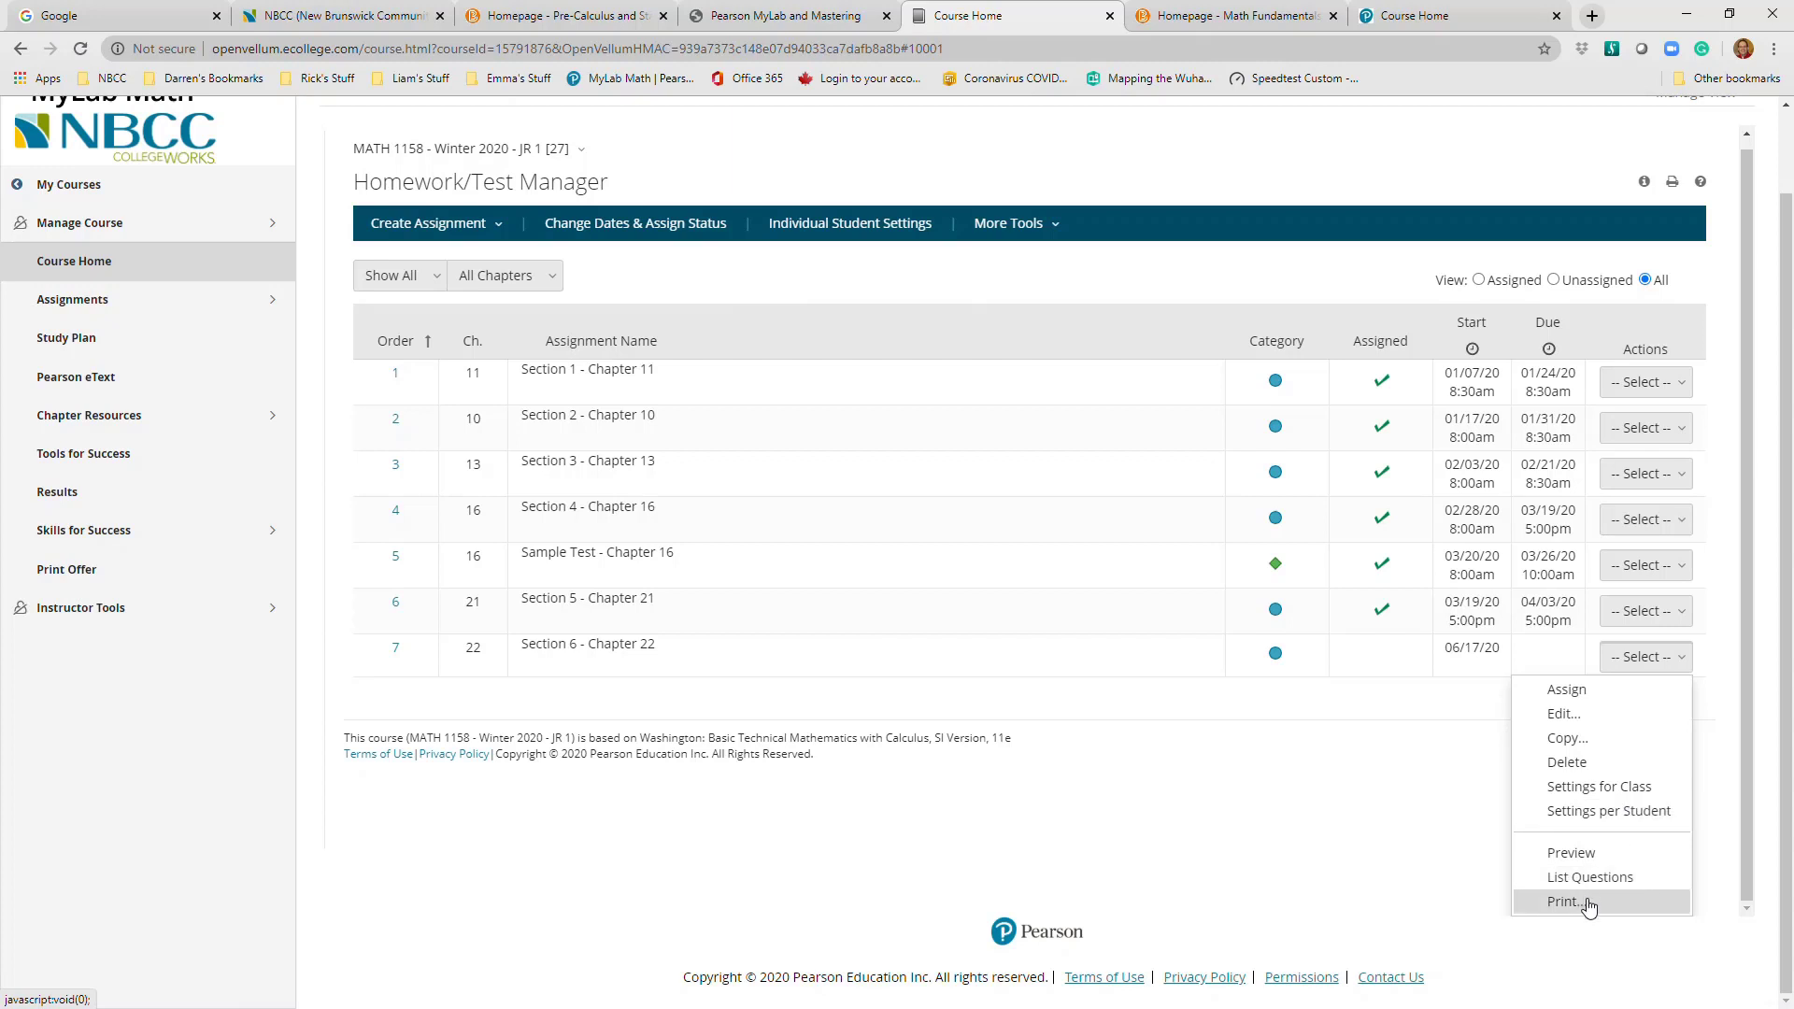
click(1413, 775)
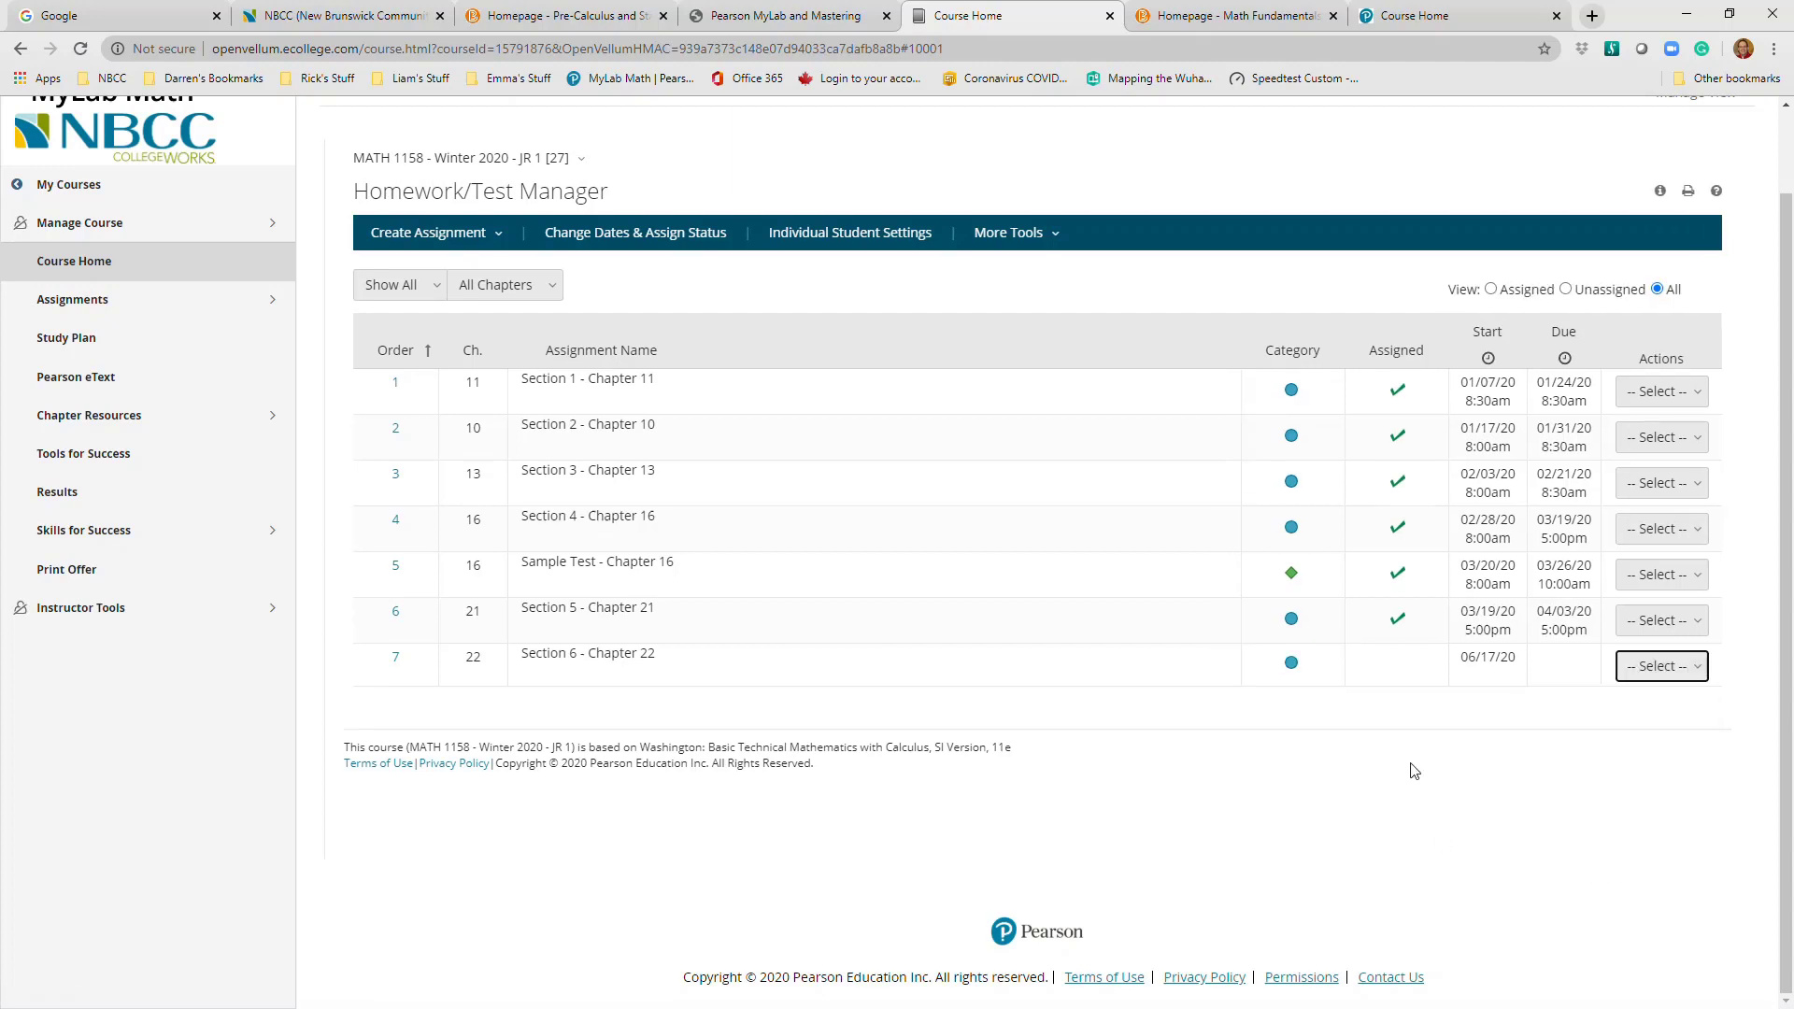
Delete the Section 6 - Chapter 22 homework from the assignment list and confirm its permanent removal
click(1635, 674)
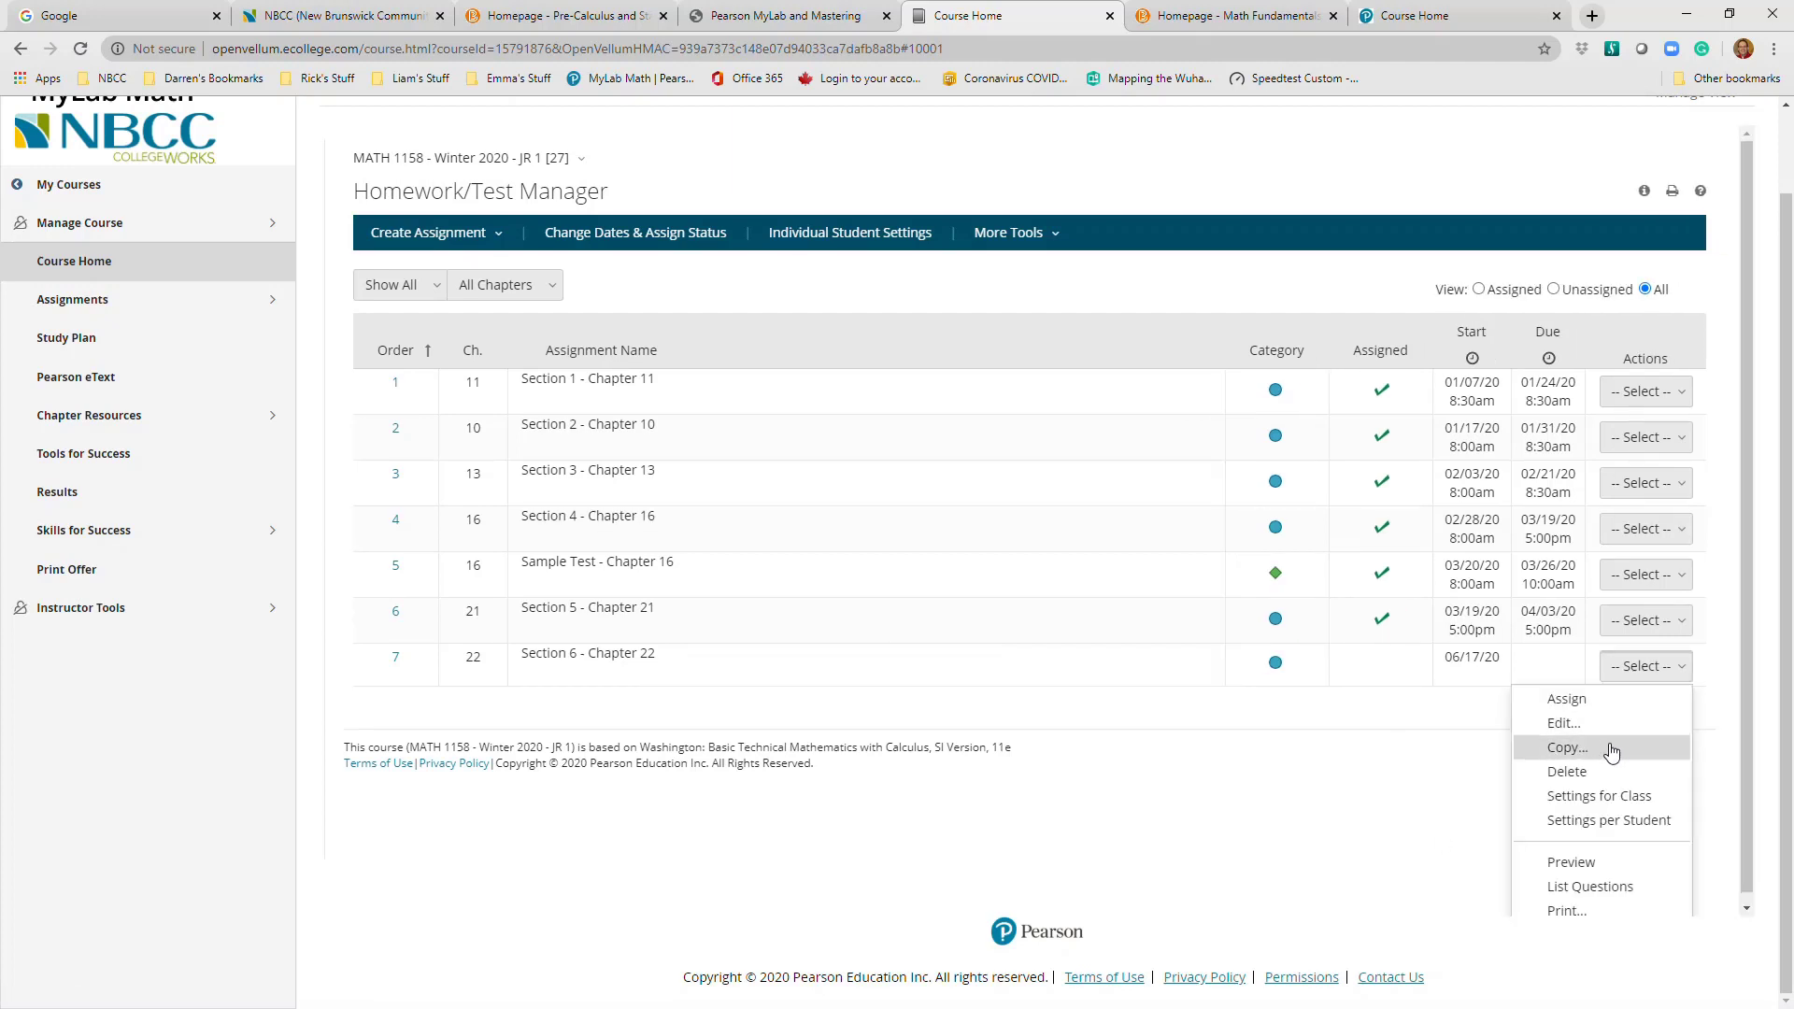
click(1577, 770)
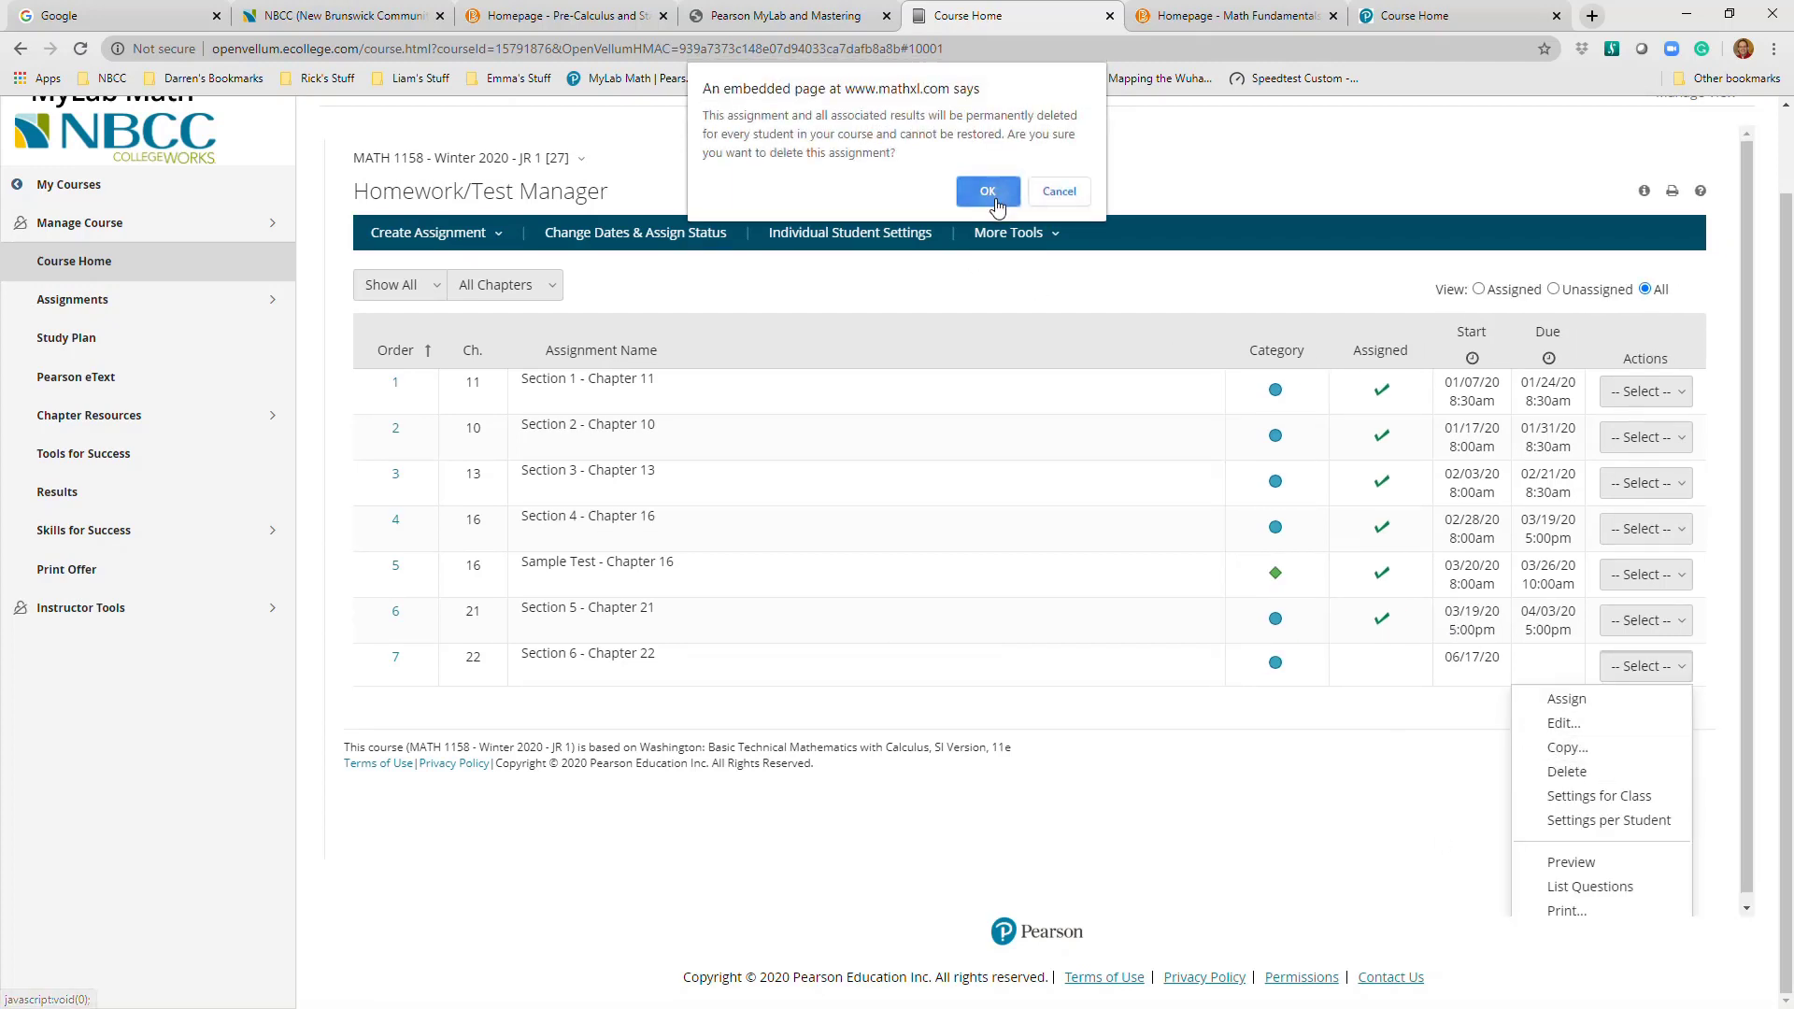
click(988, 190)
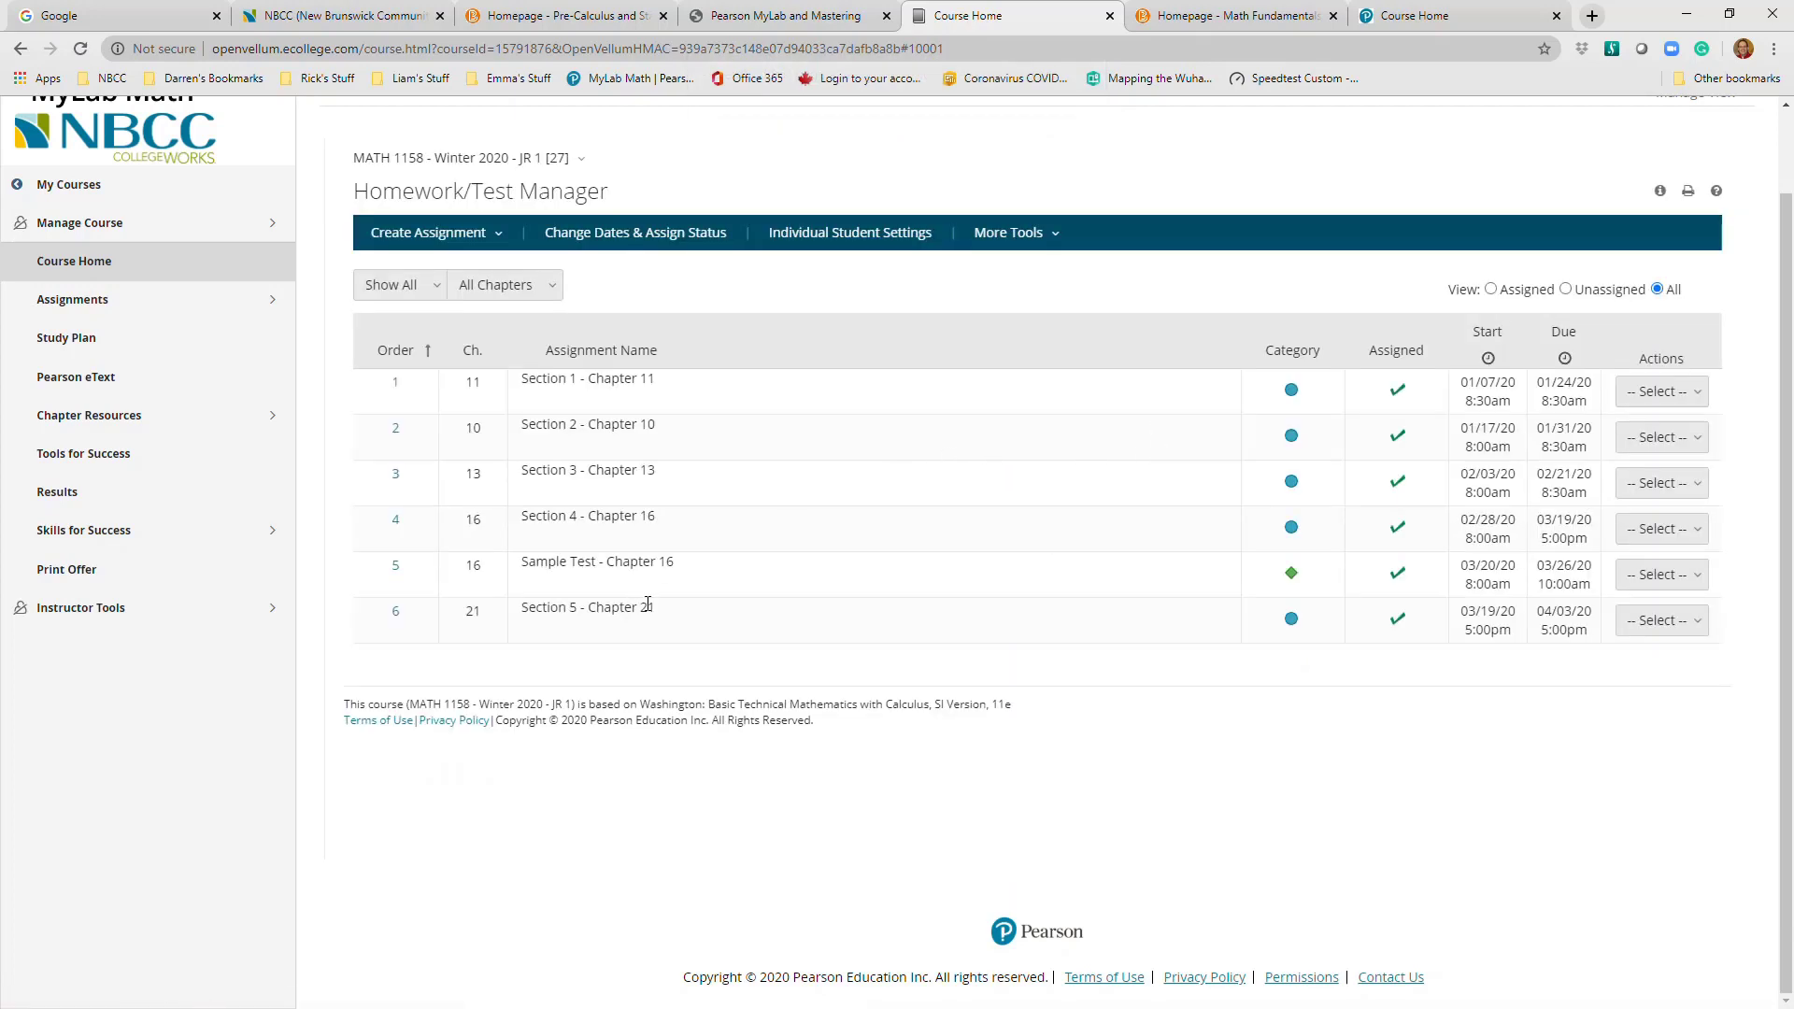
scroll(1784, 666, up, 1)
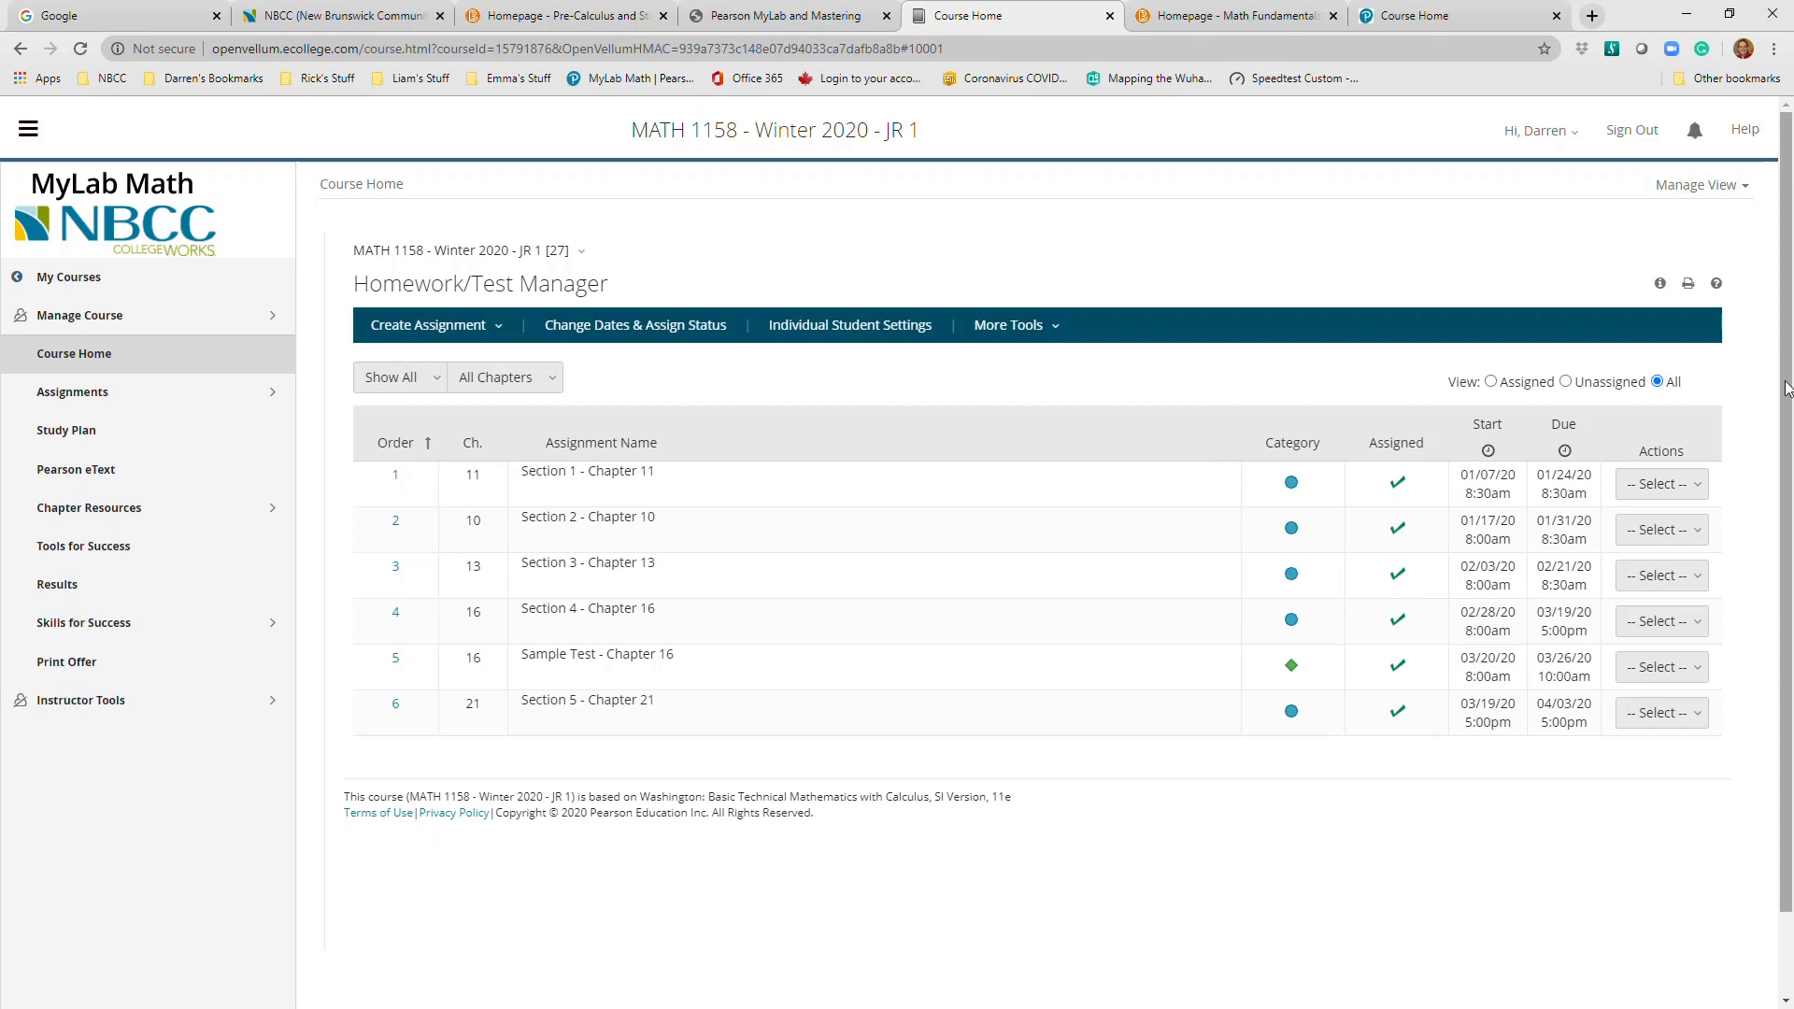
scroll(1787, 388, down, 2)
scroll(1786, 402, up, 2)
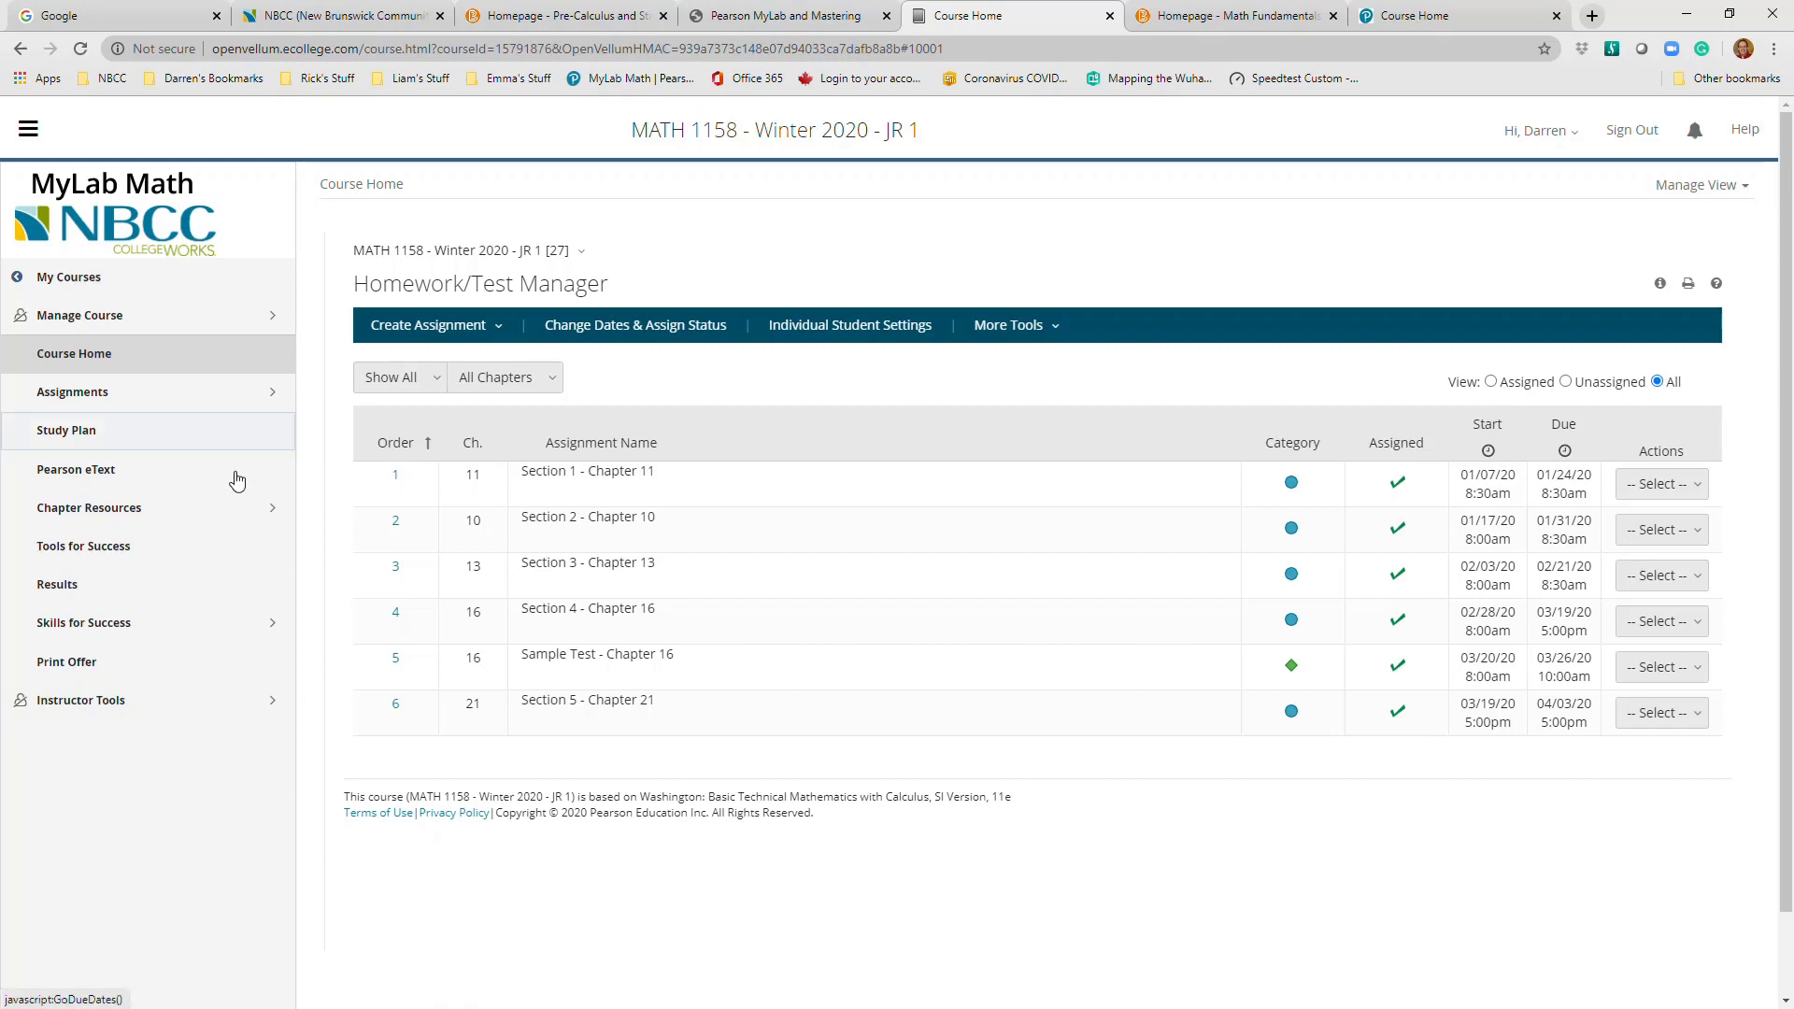
click(68, 558)
click(120, 402)
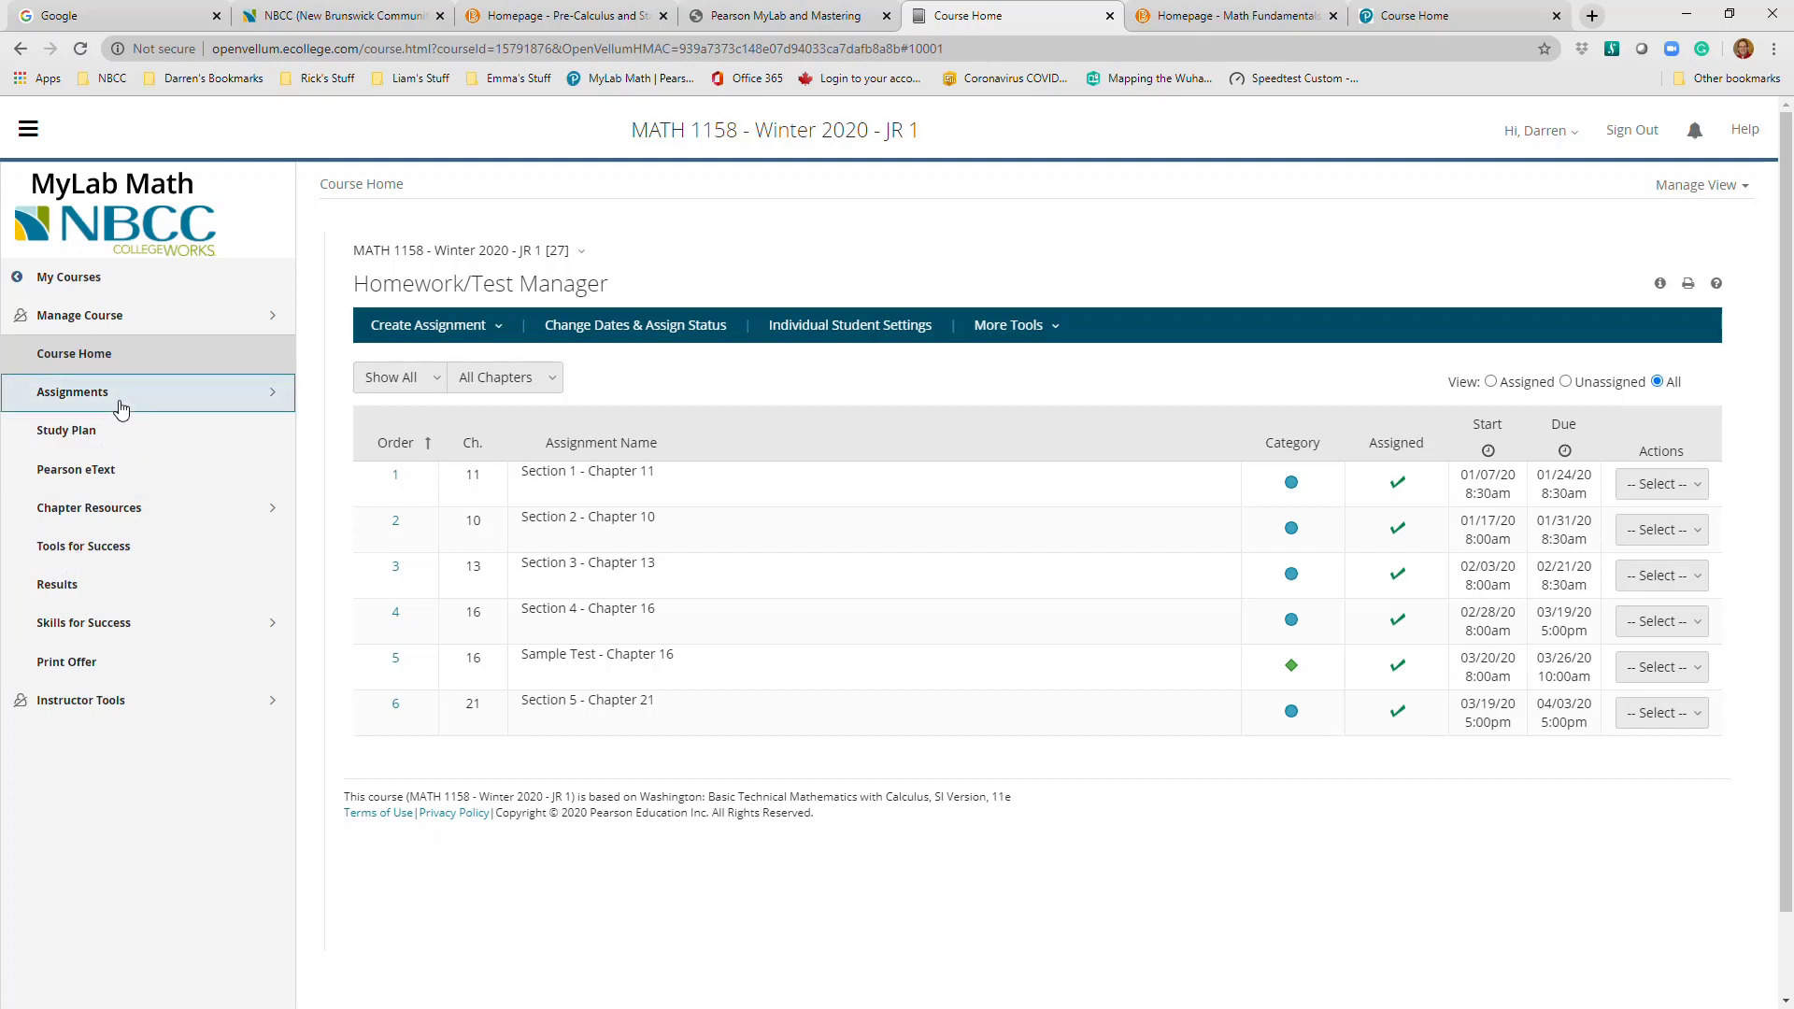
Close the MATH 1158 MyLab course and Pearson MyLab and Mastering pages, and return to the Brightspace Pre-Calculus and Statistics homepage
click(1110, 16)
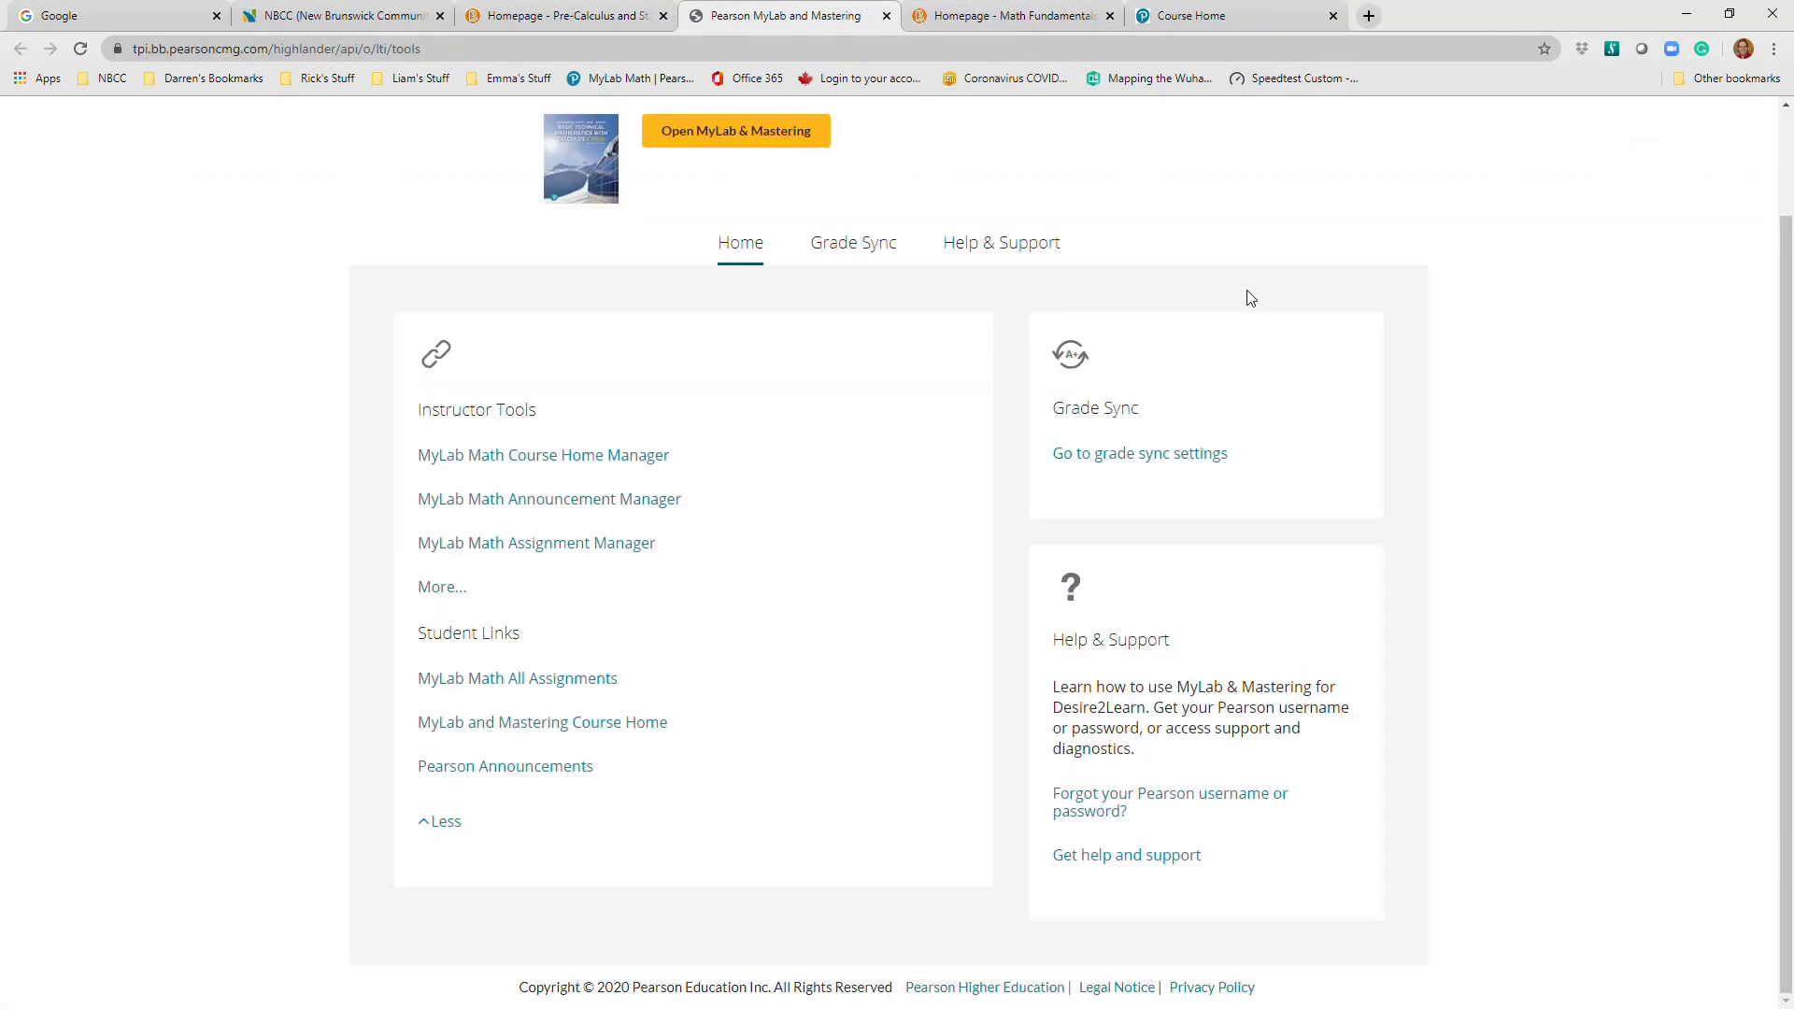
click(887, 15)
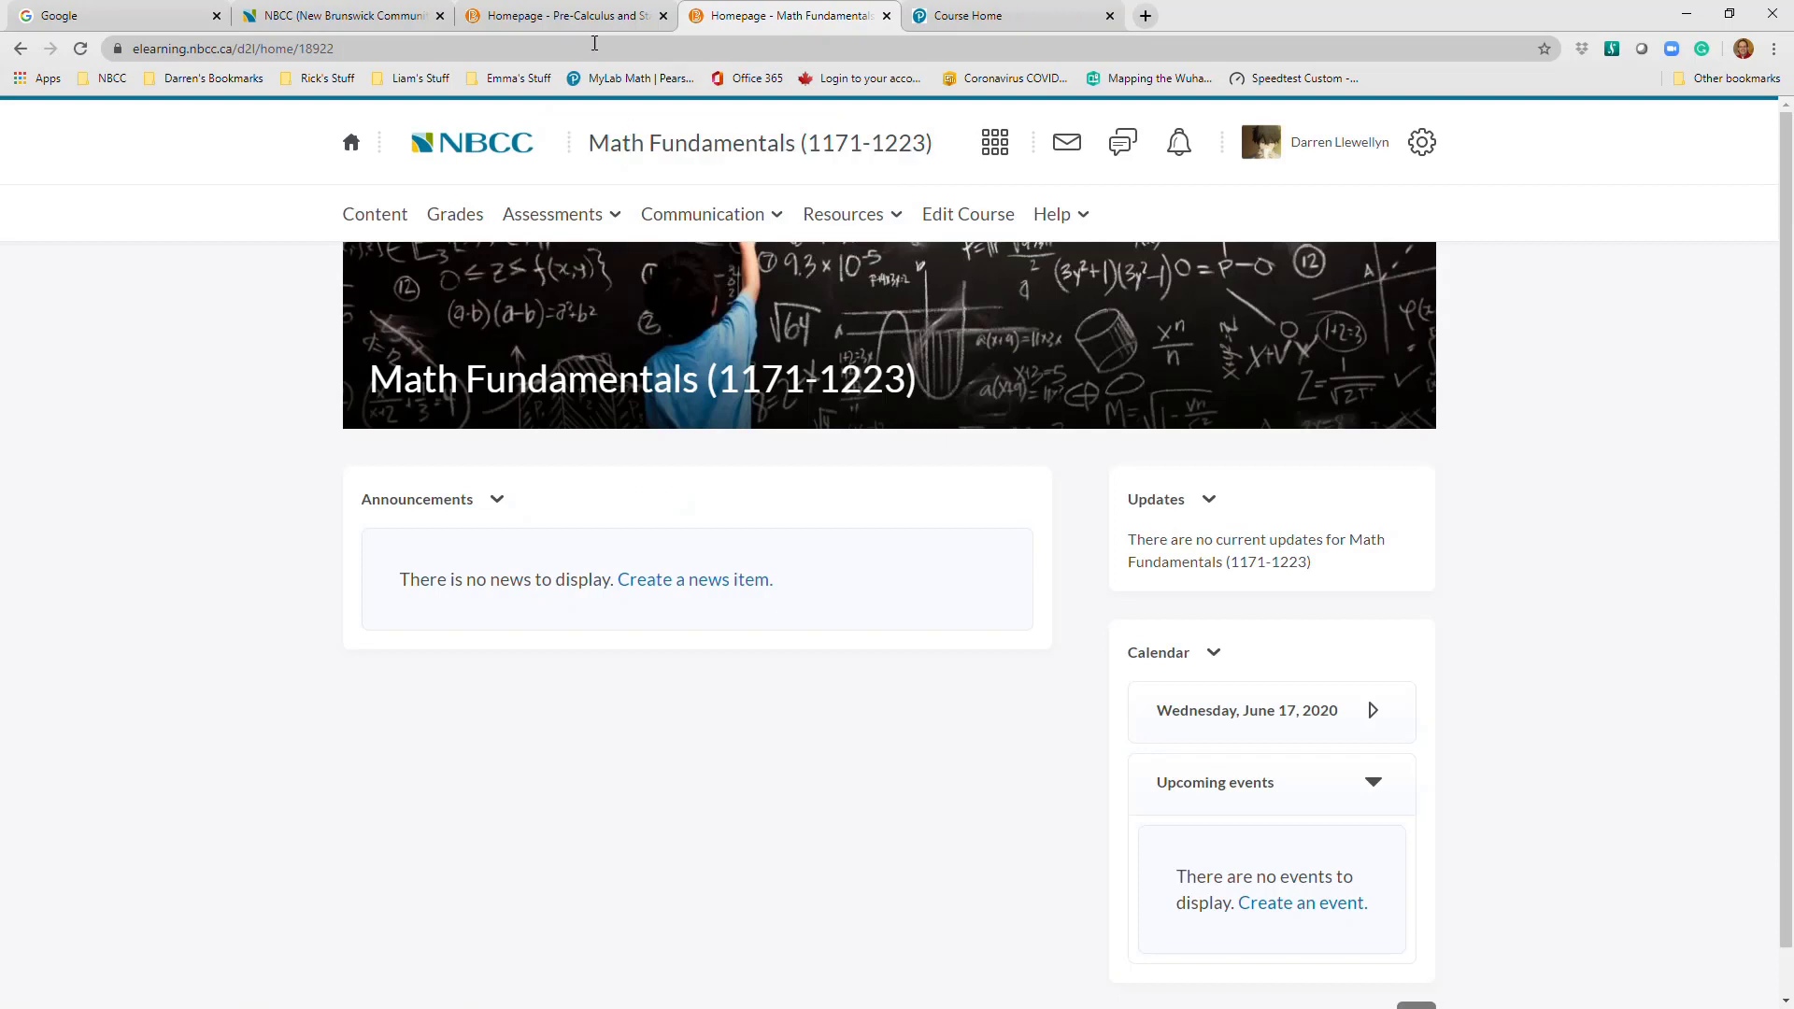
click(592, 21)
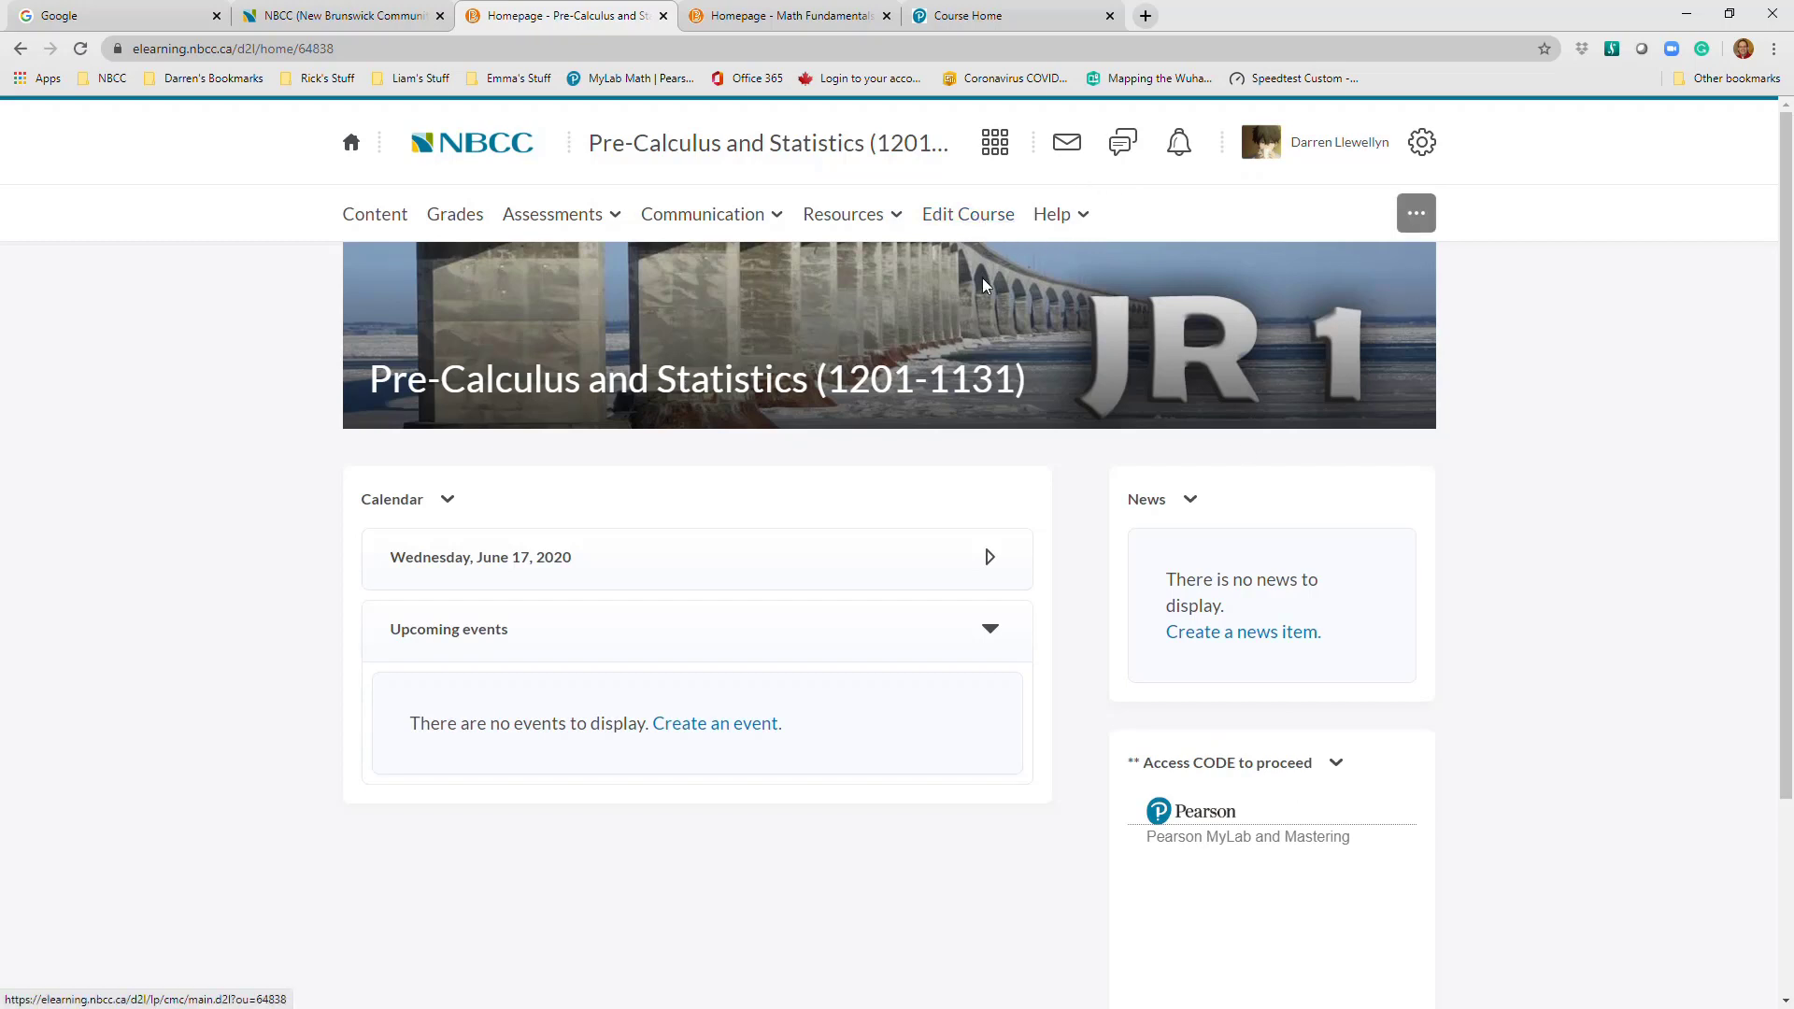
click(846, 19)
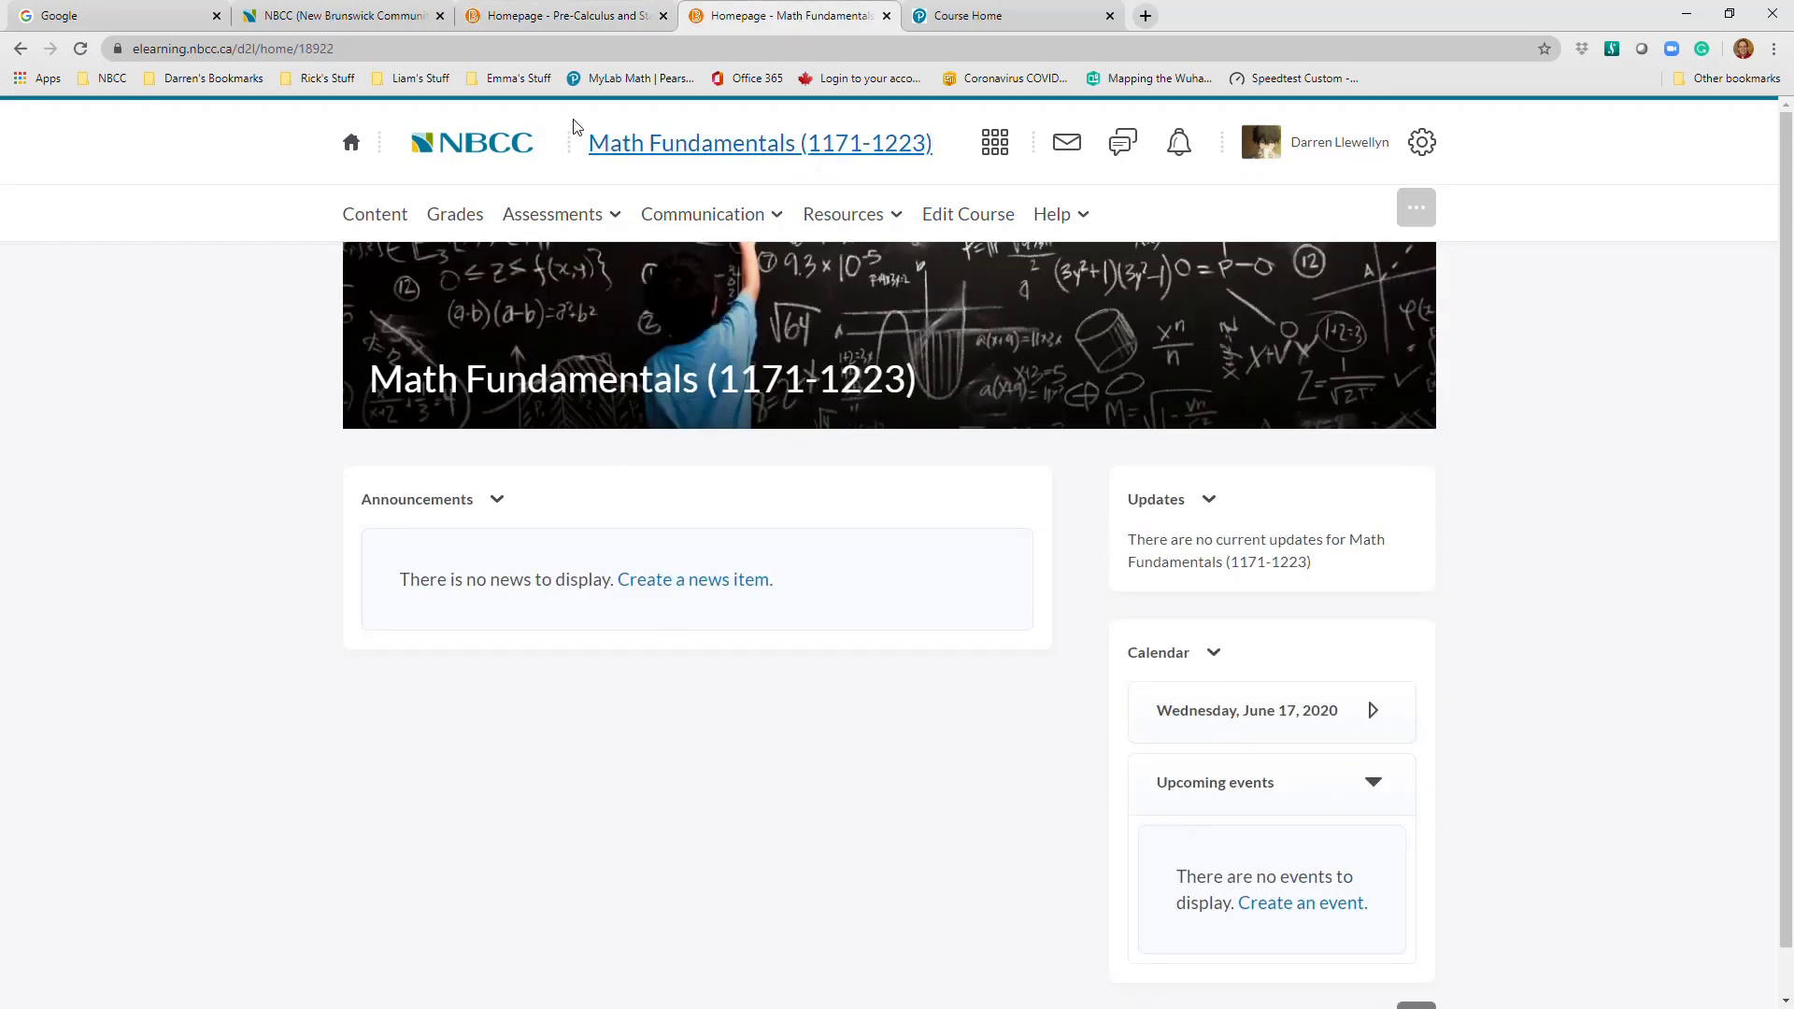
click(580, 18)
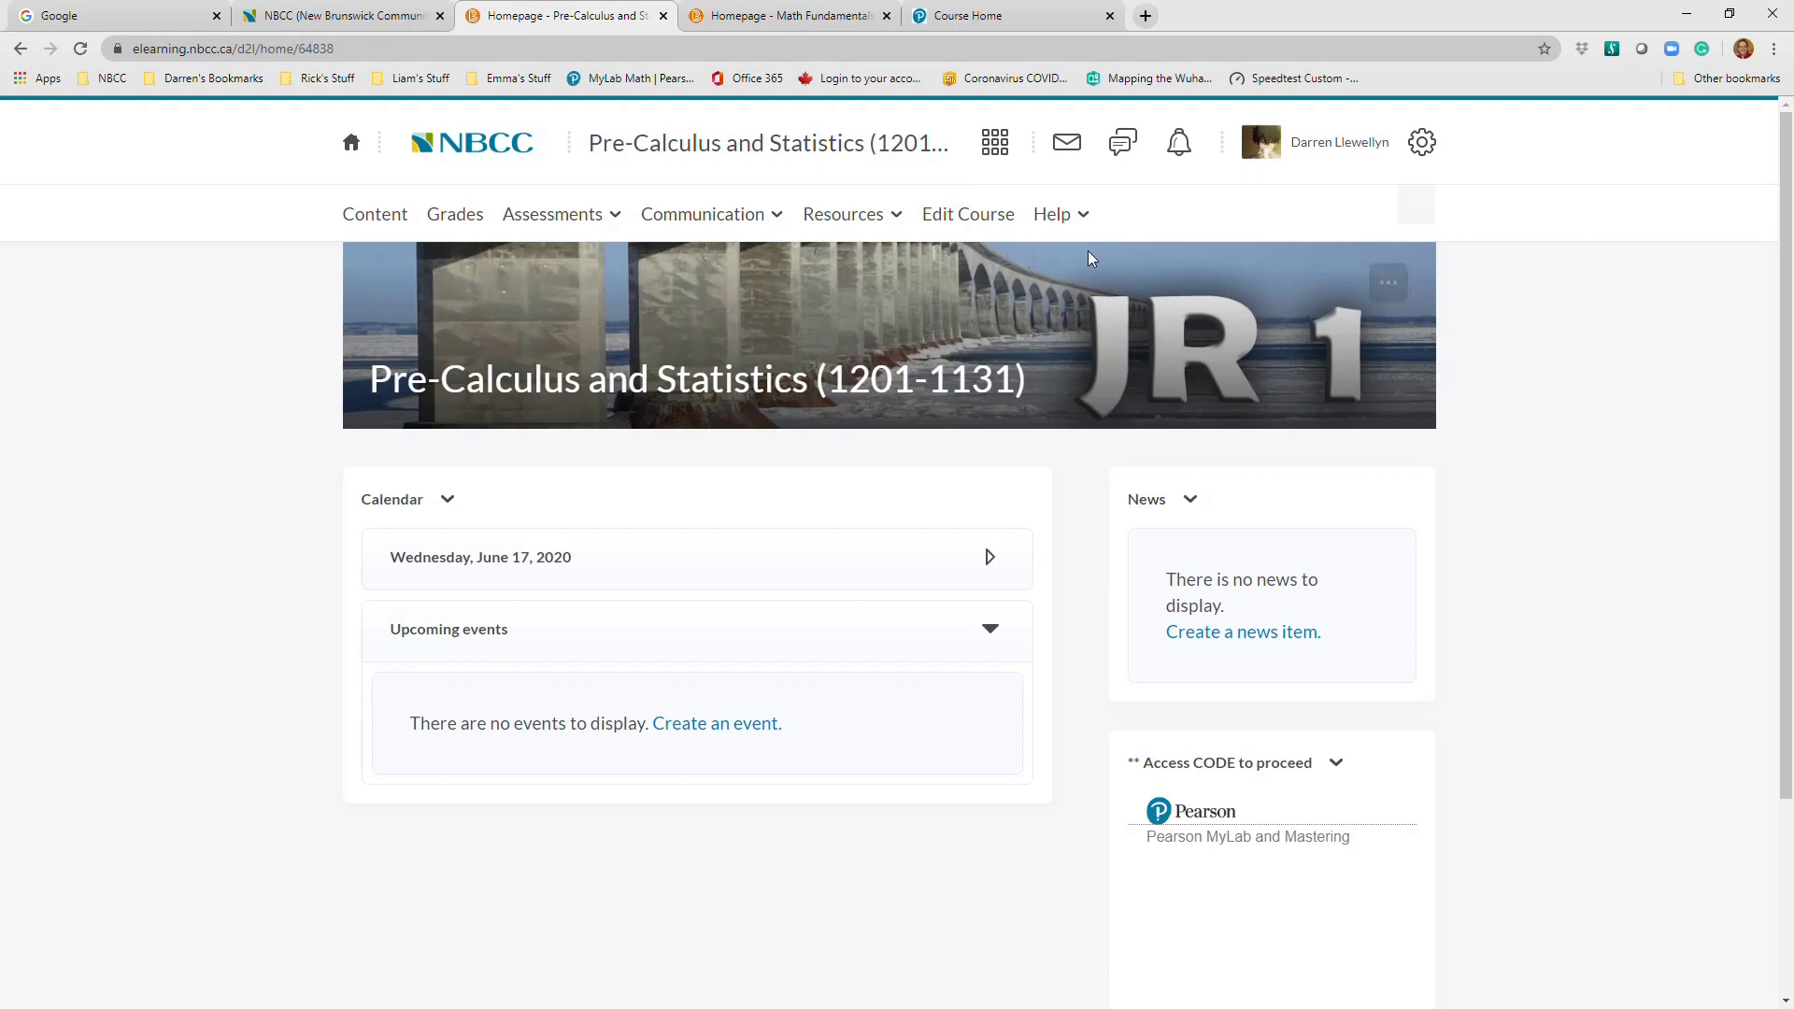
Open homepage management through the course's administration and widget pages, and view the choices for the active homepage
click(1007, 217)
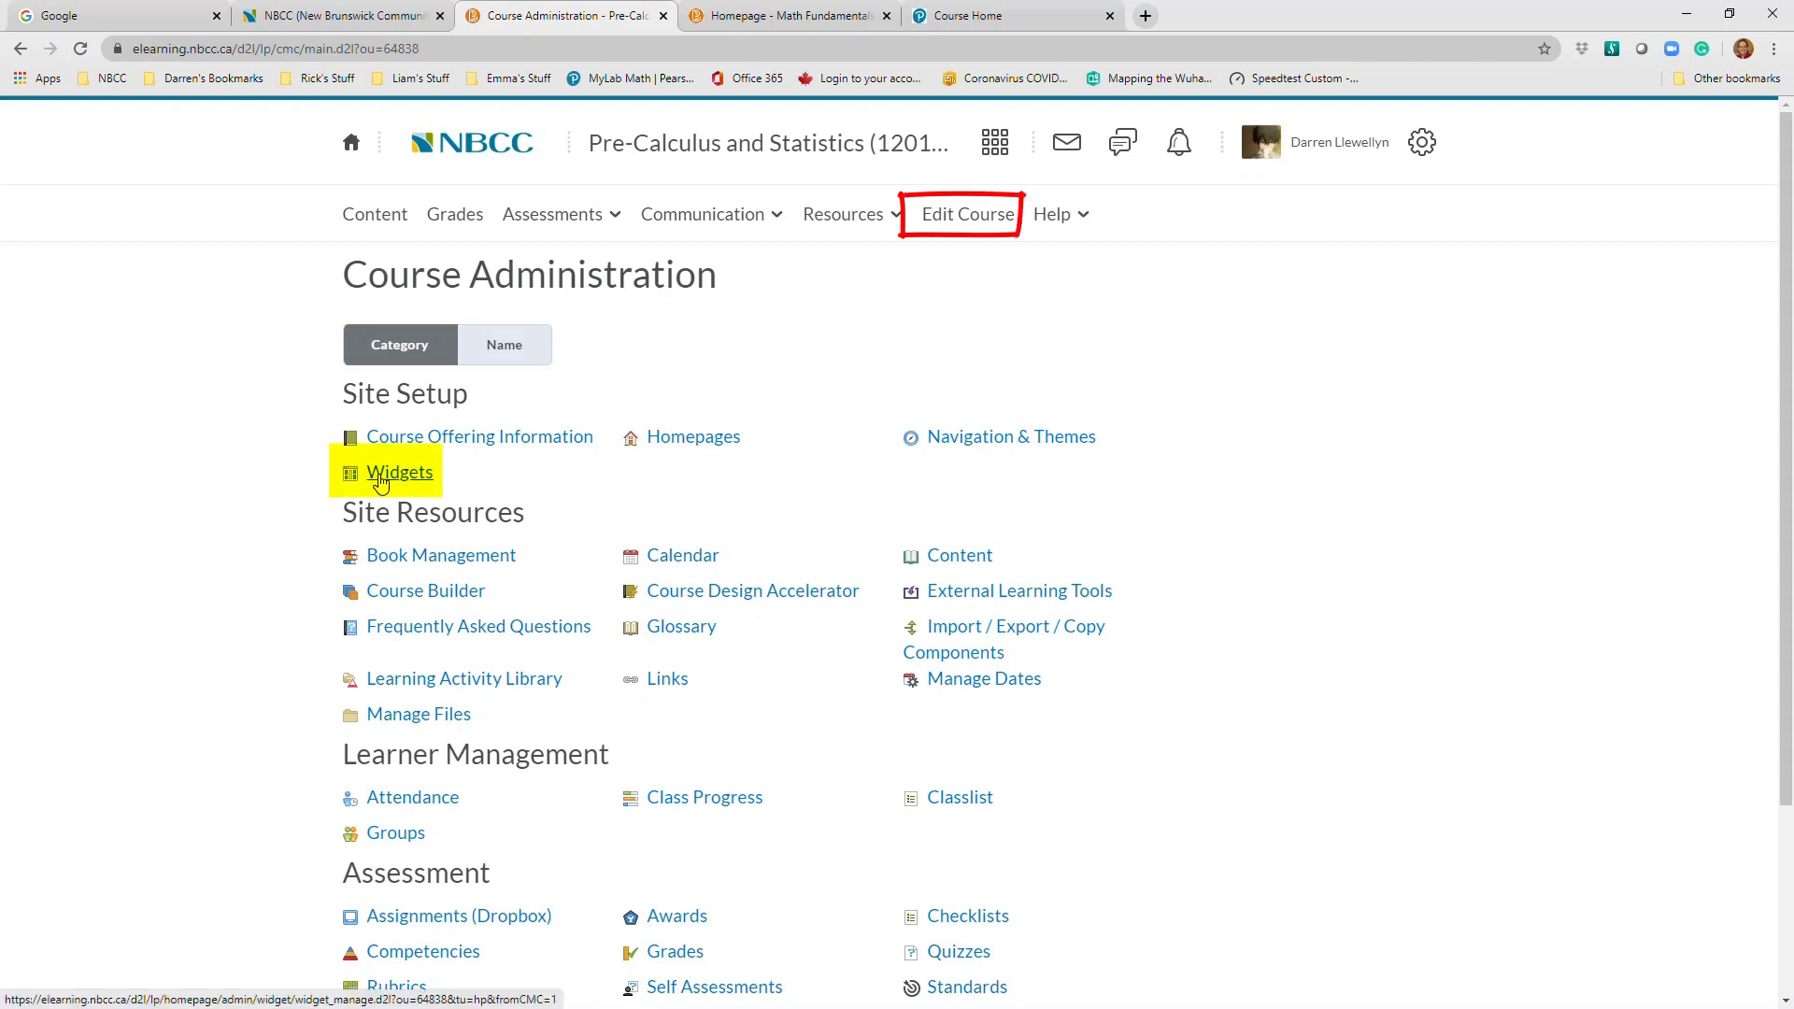
click(380, 482)
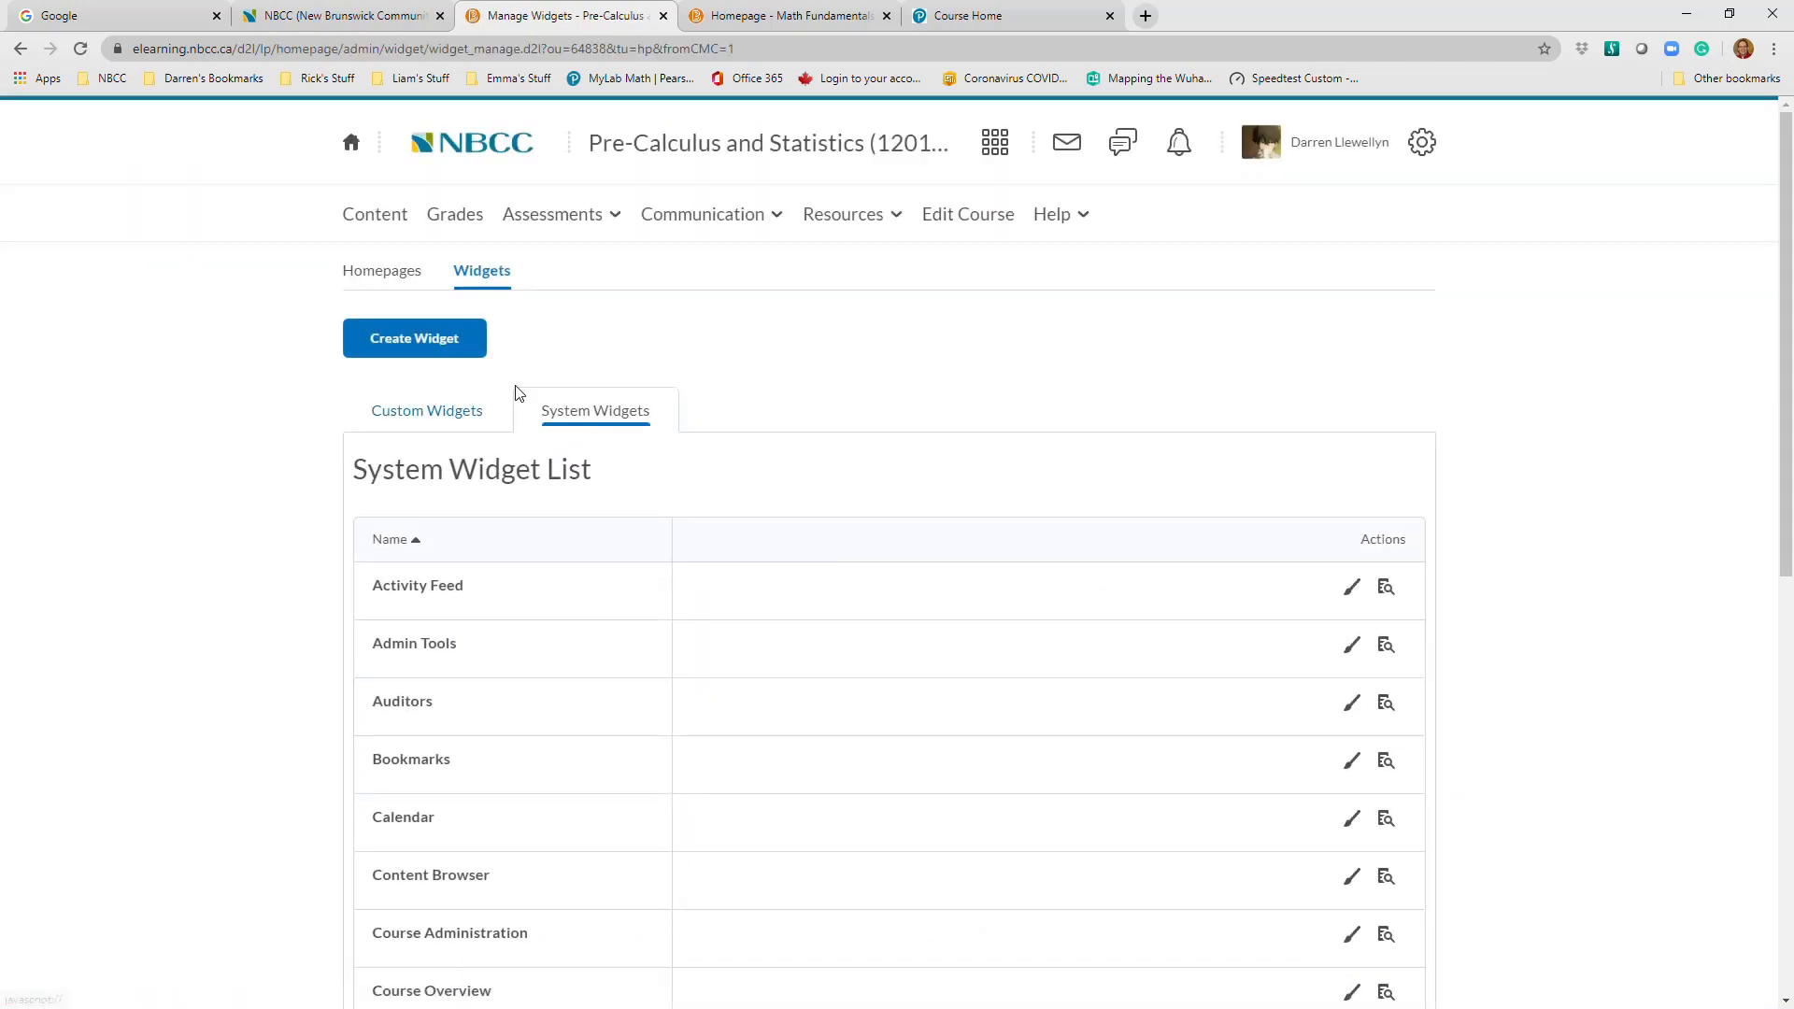
click(388, 281)
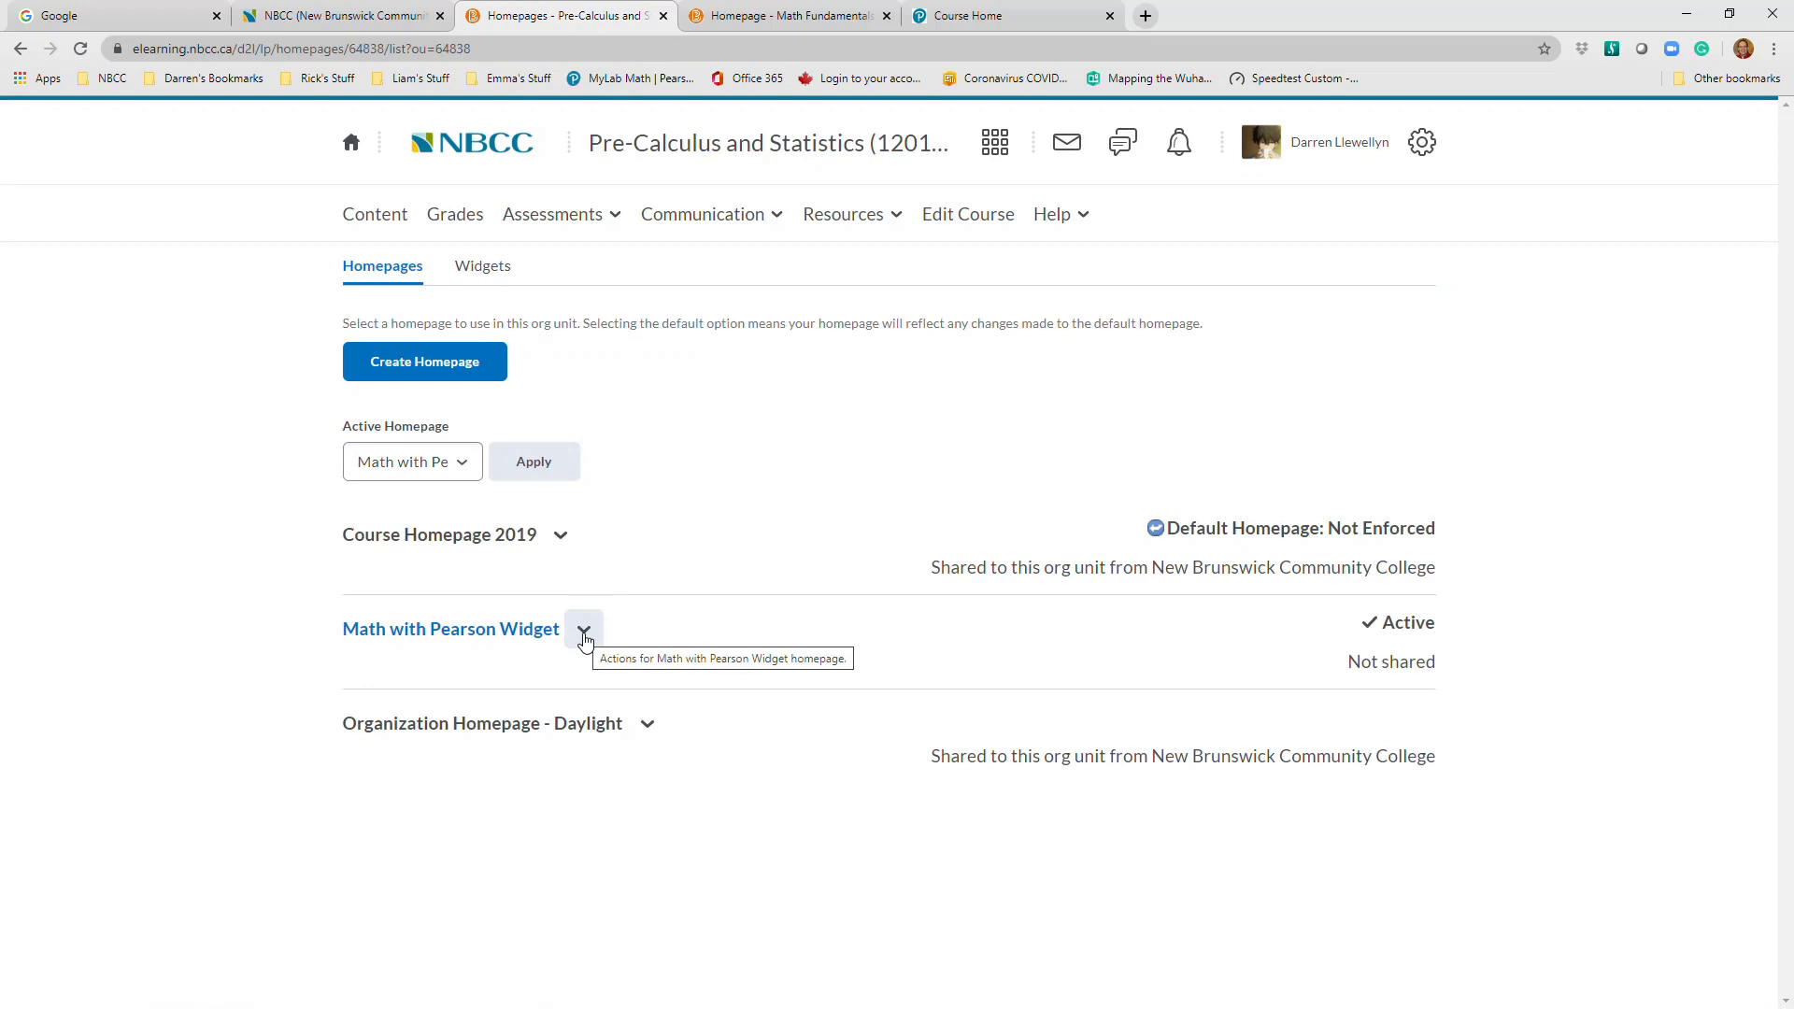
click(464, 467)
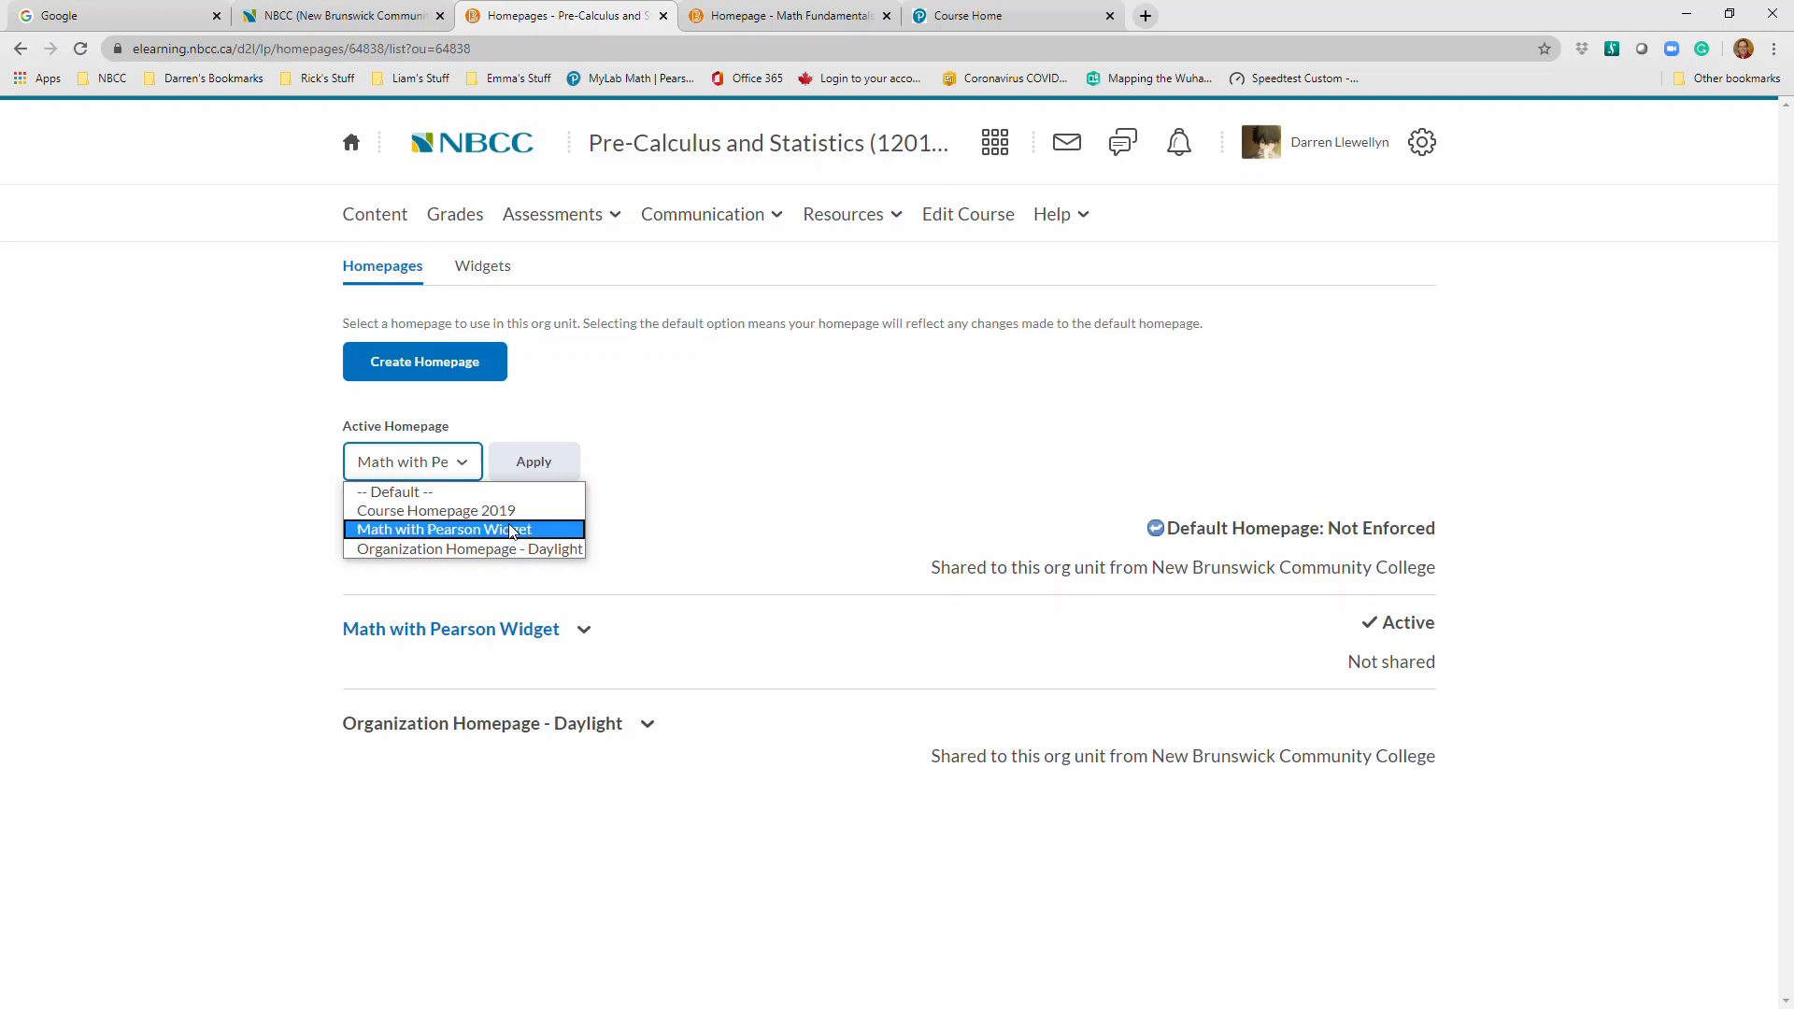
click(623, 427)
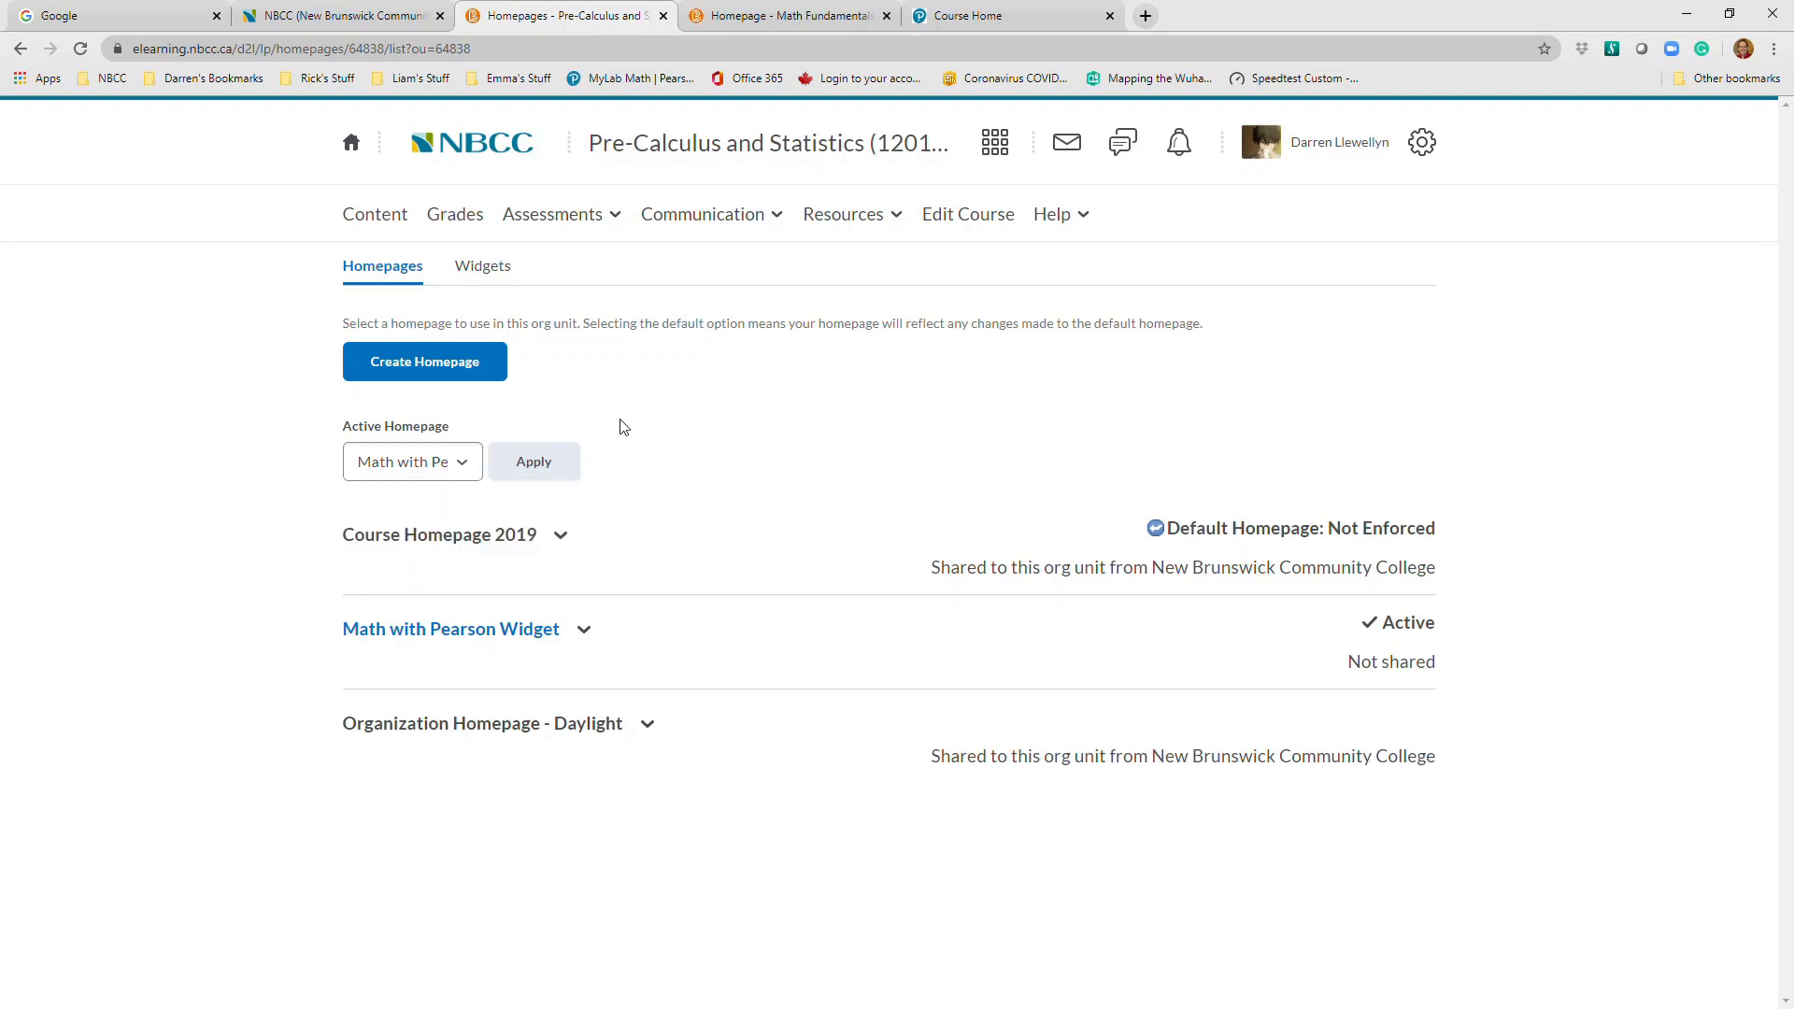
Look through the name, description and type options for creating a homepage, and cancel the form
click(443, 371)
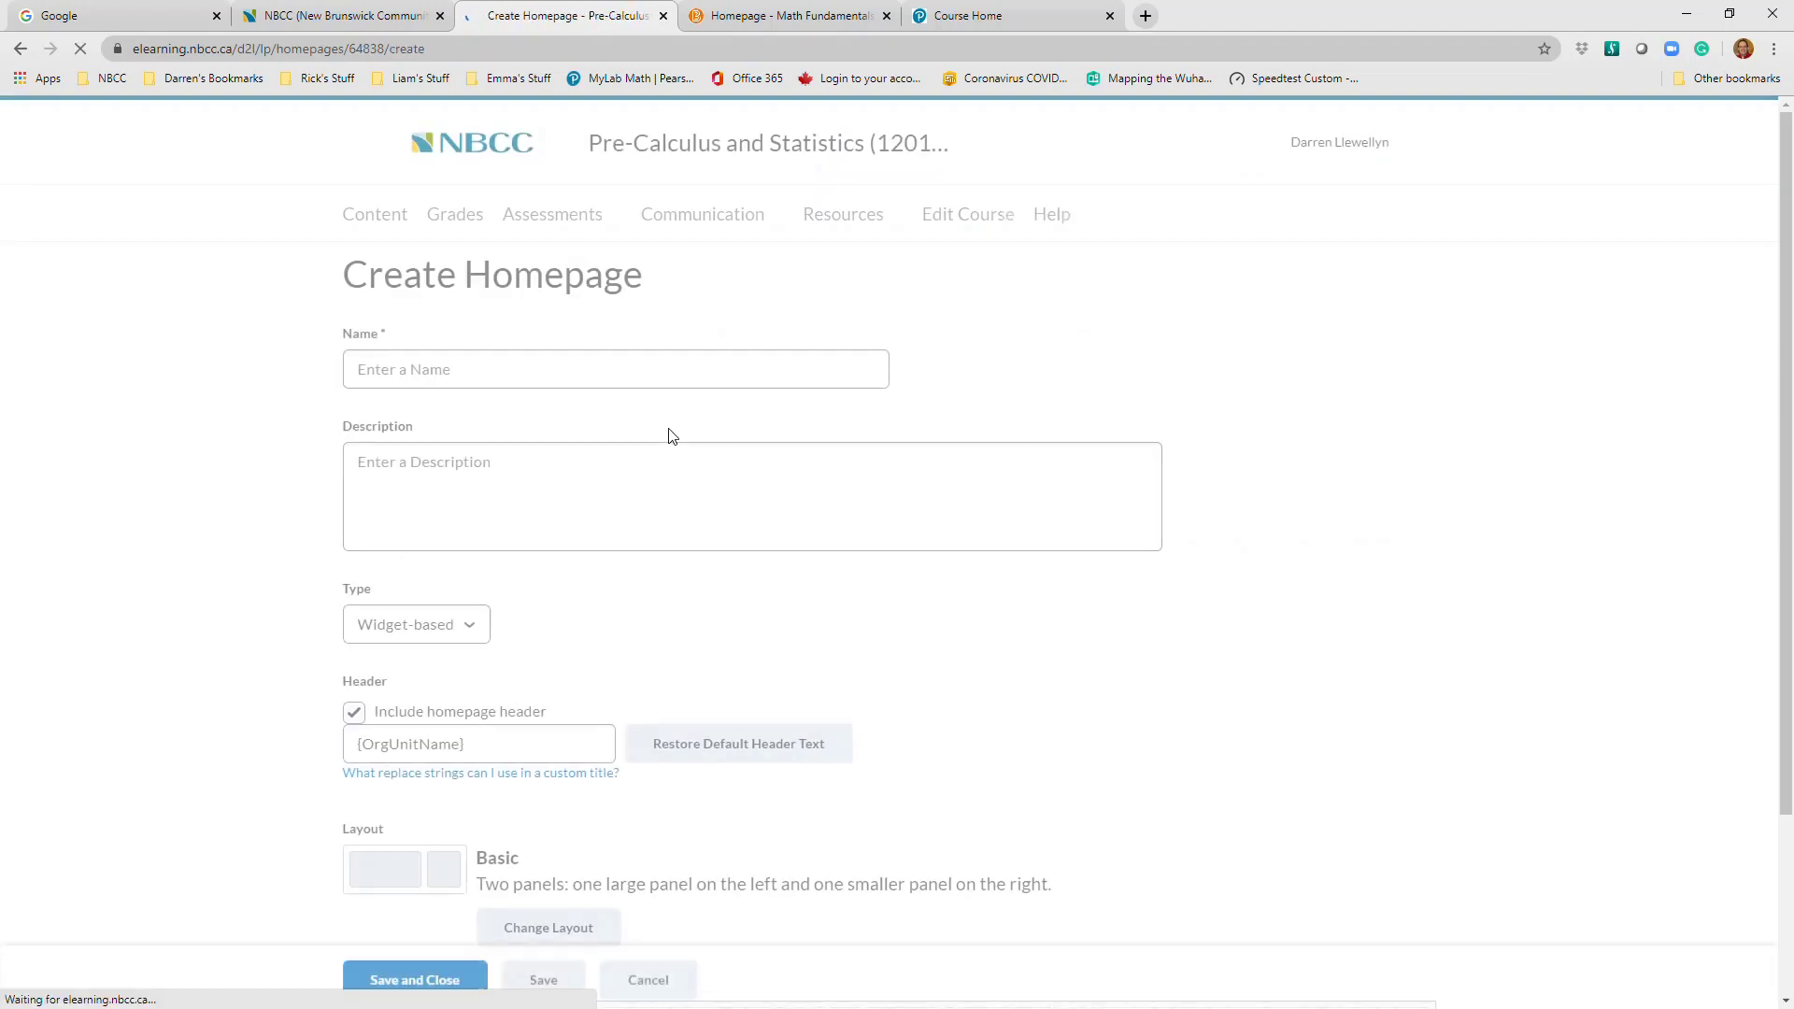
click(461, 375)
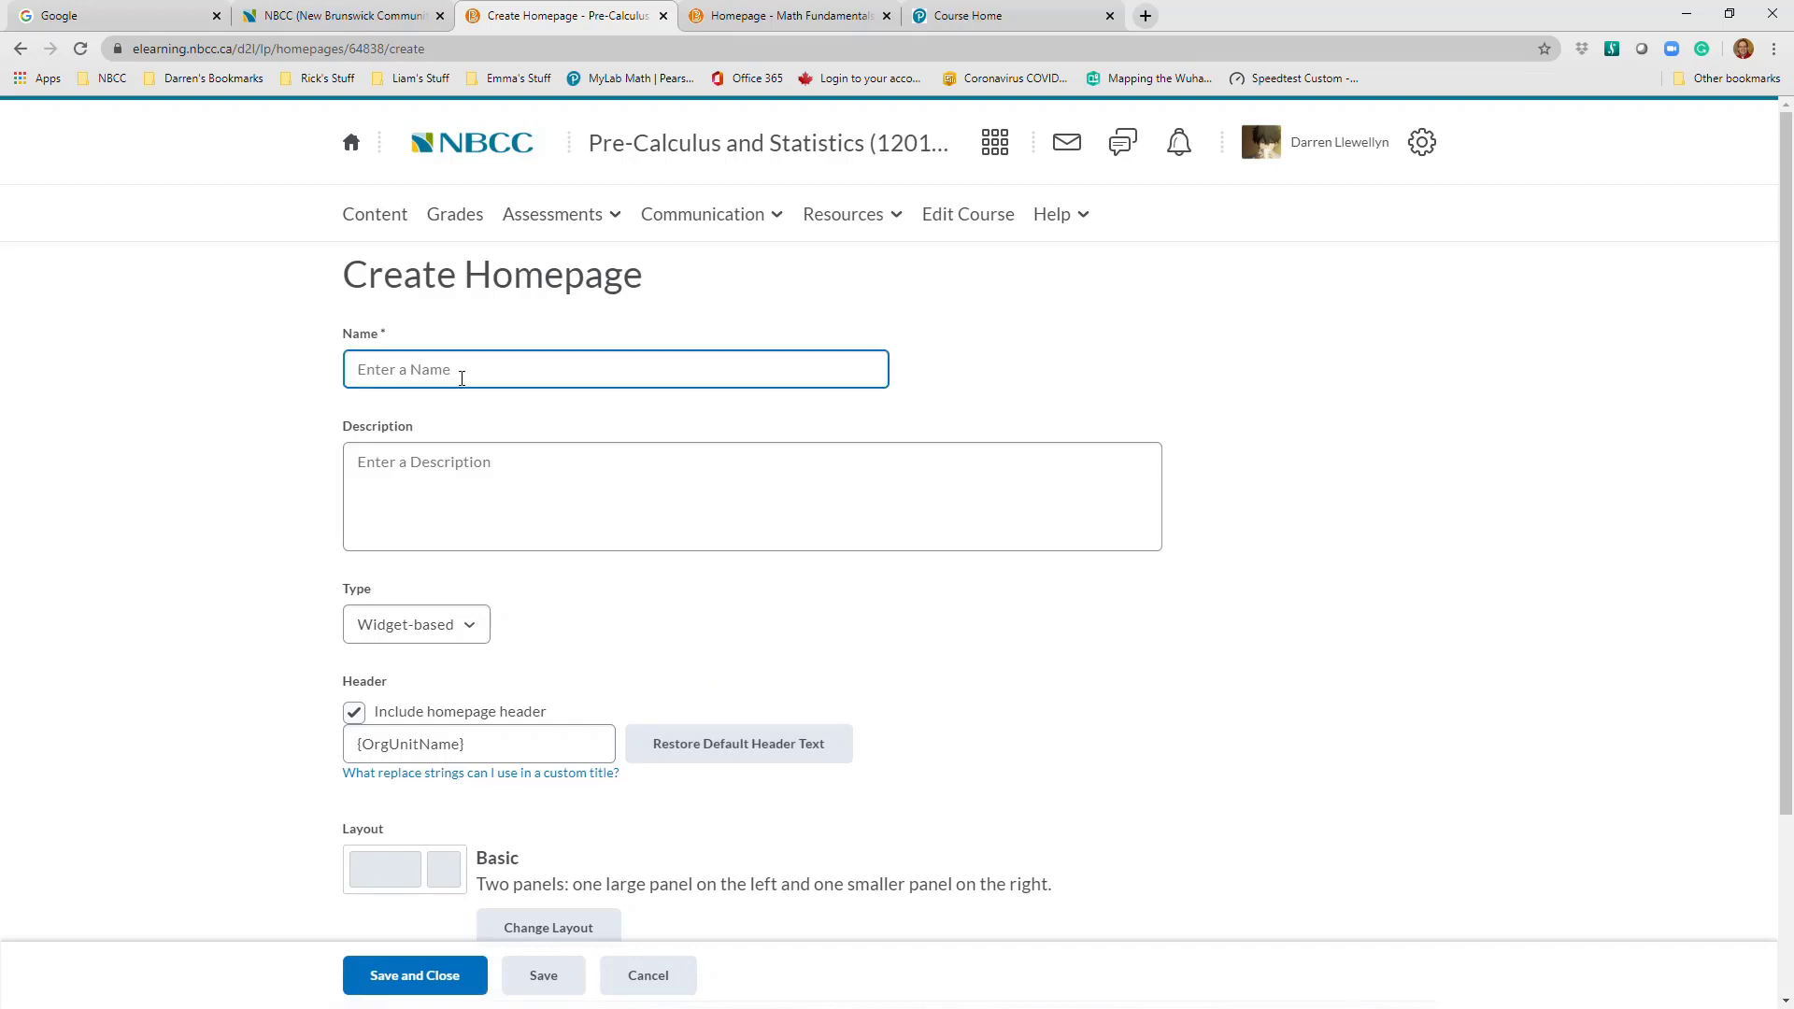
click(467, 364)
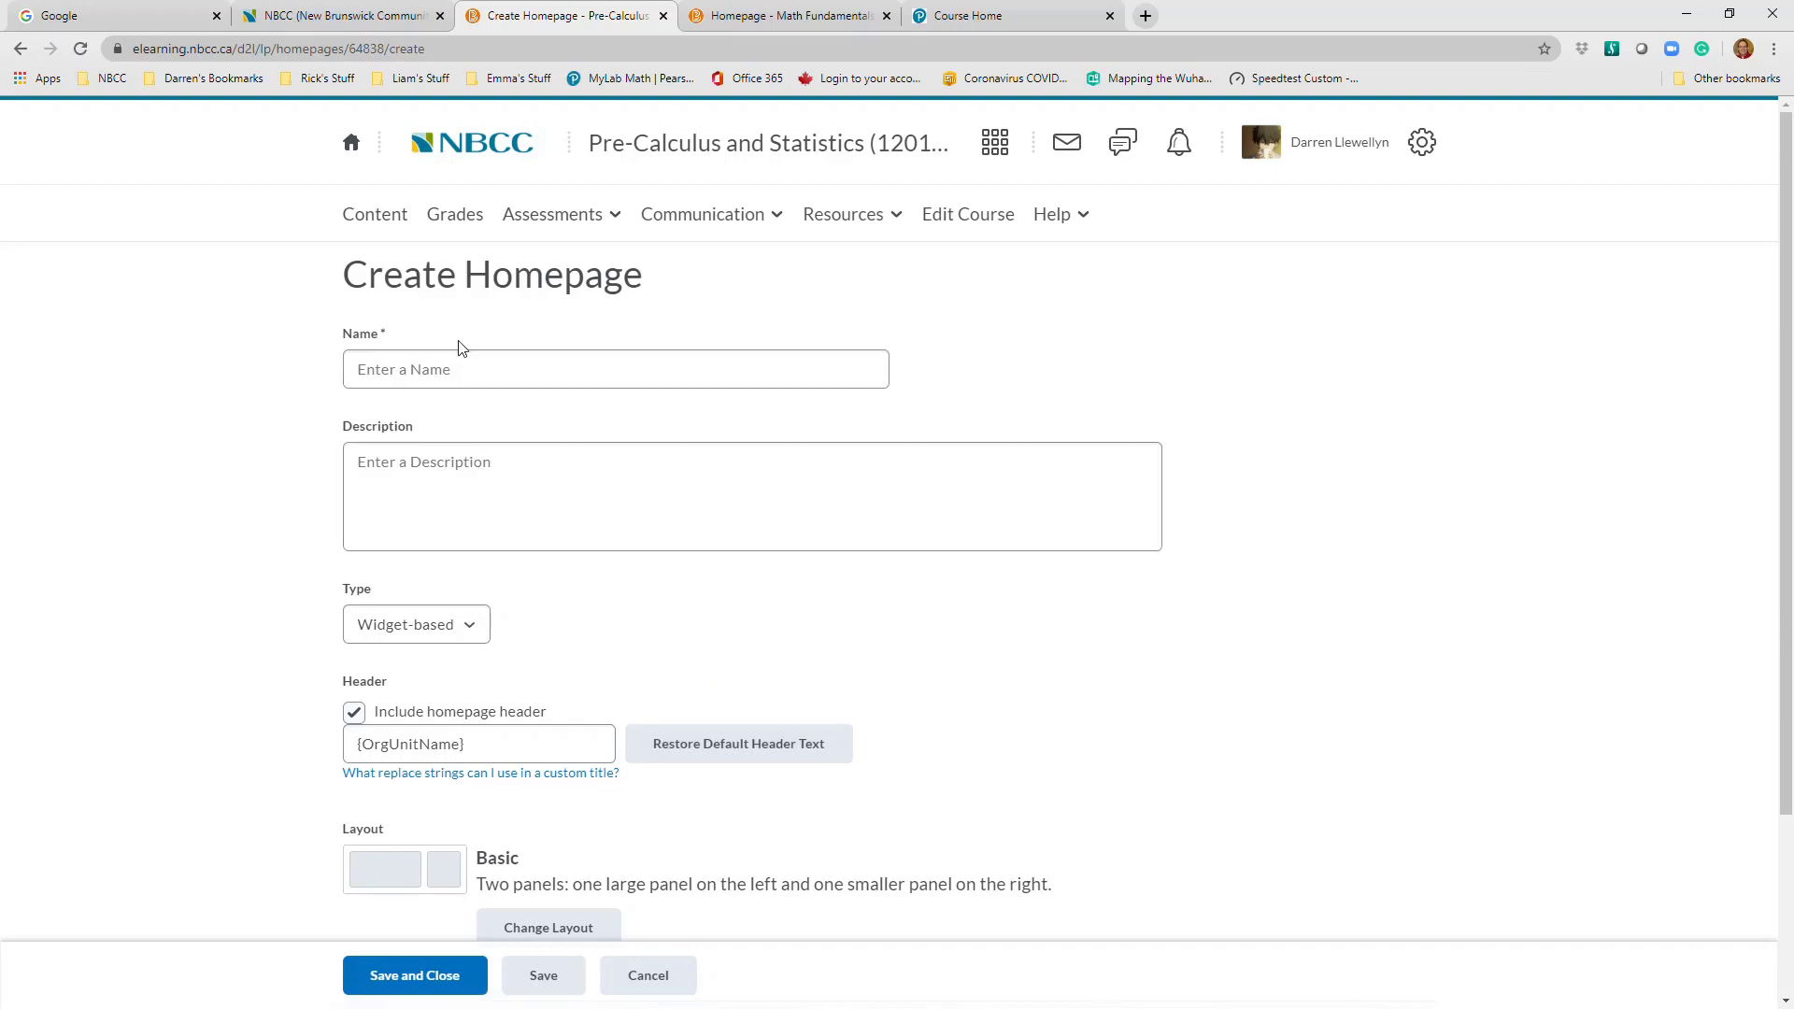
click(509, 449)
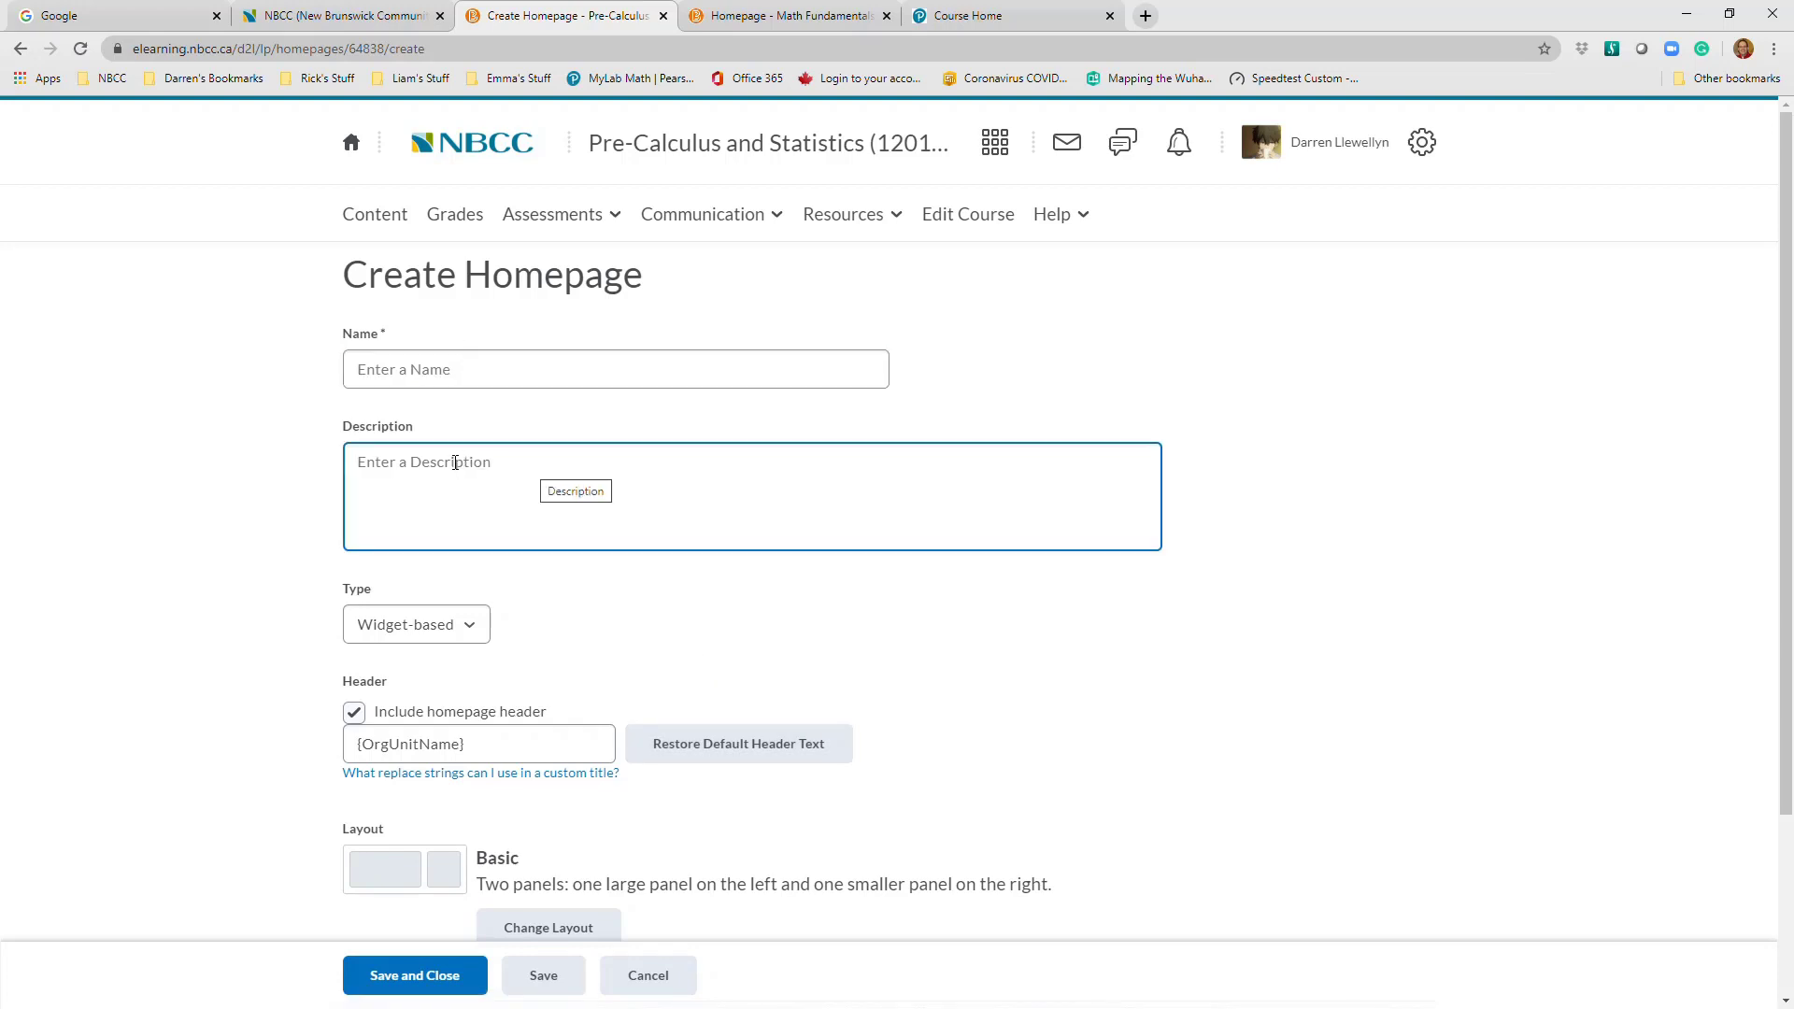
click(476, 626)
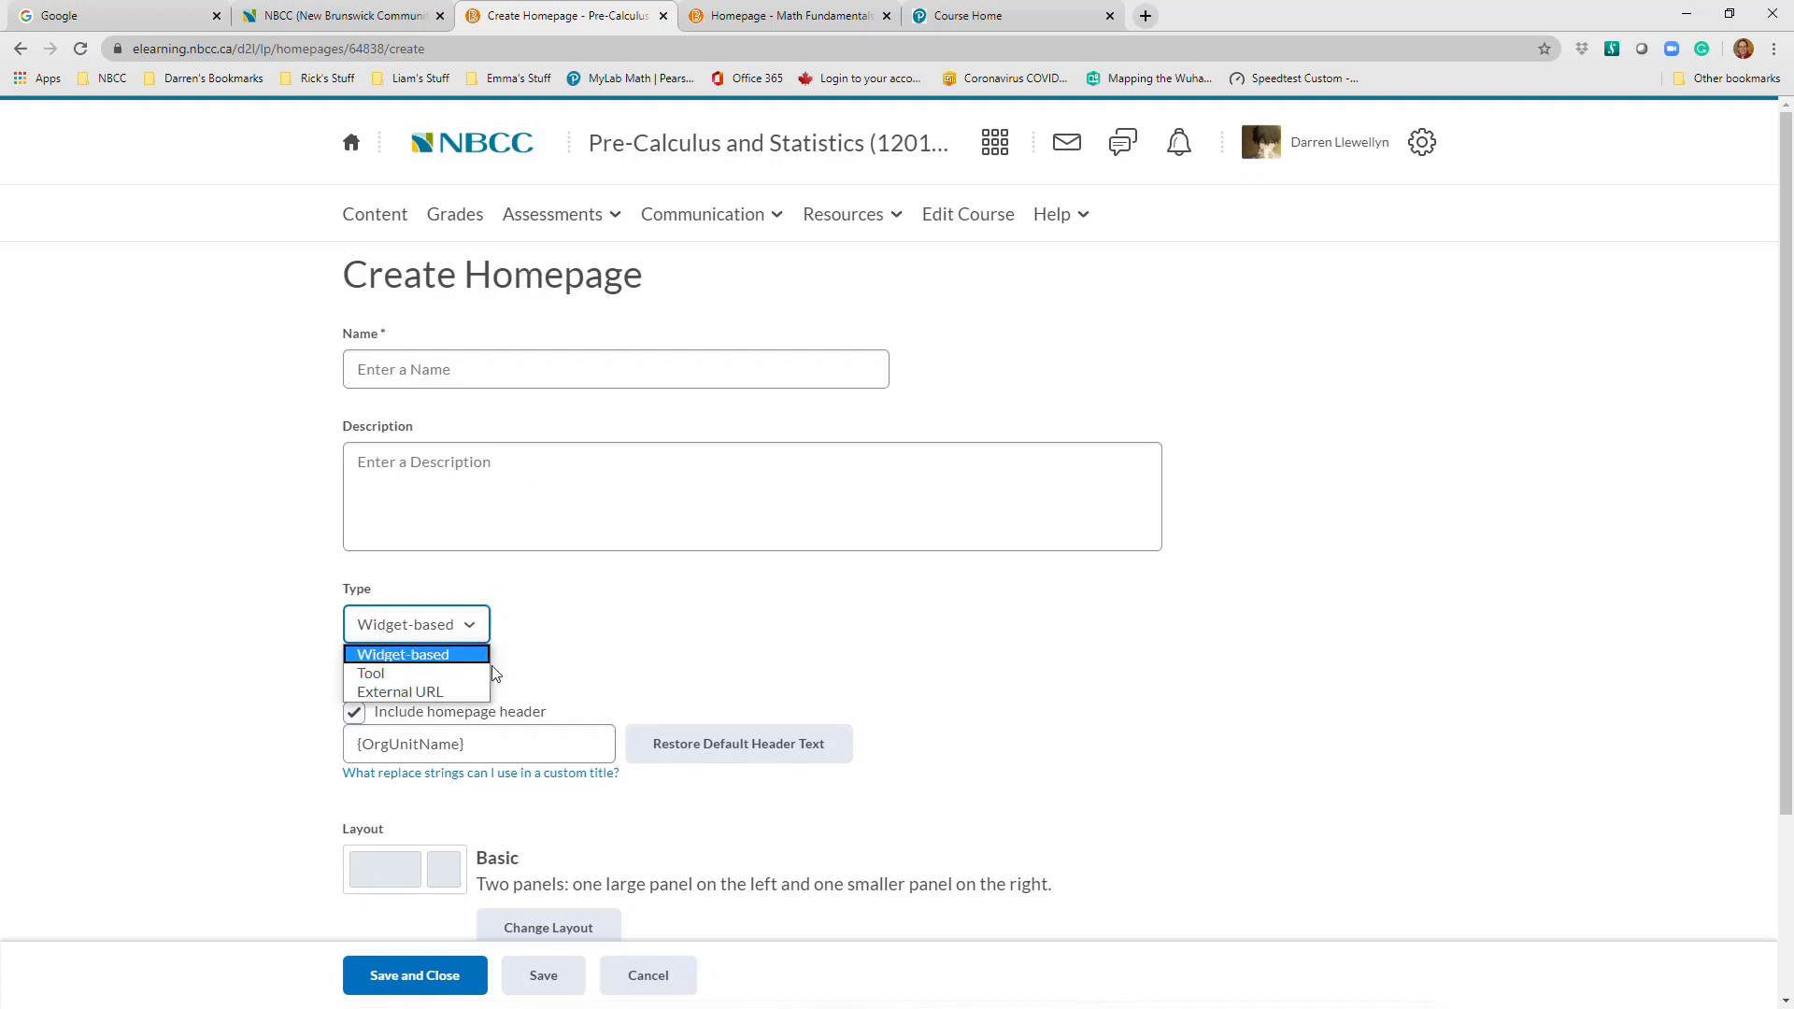
click(623, 645)
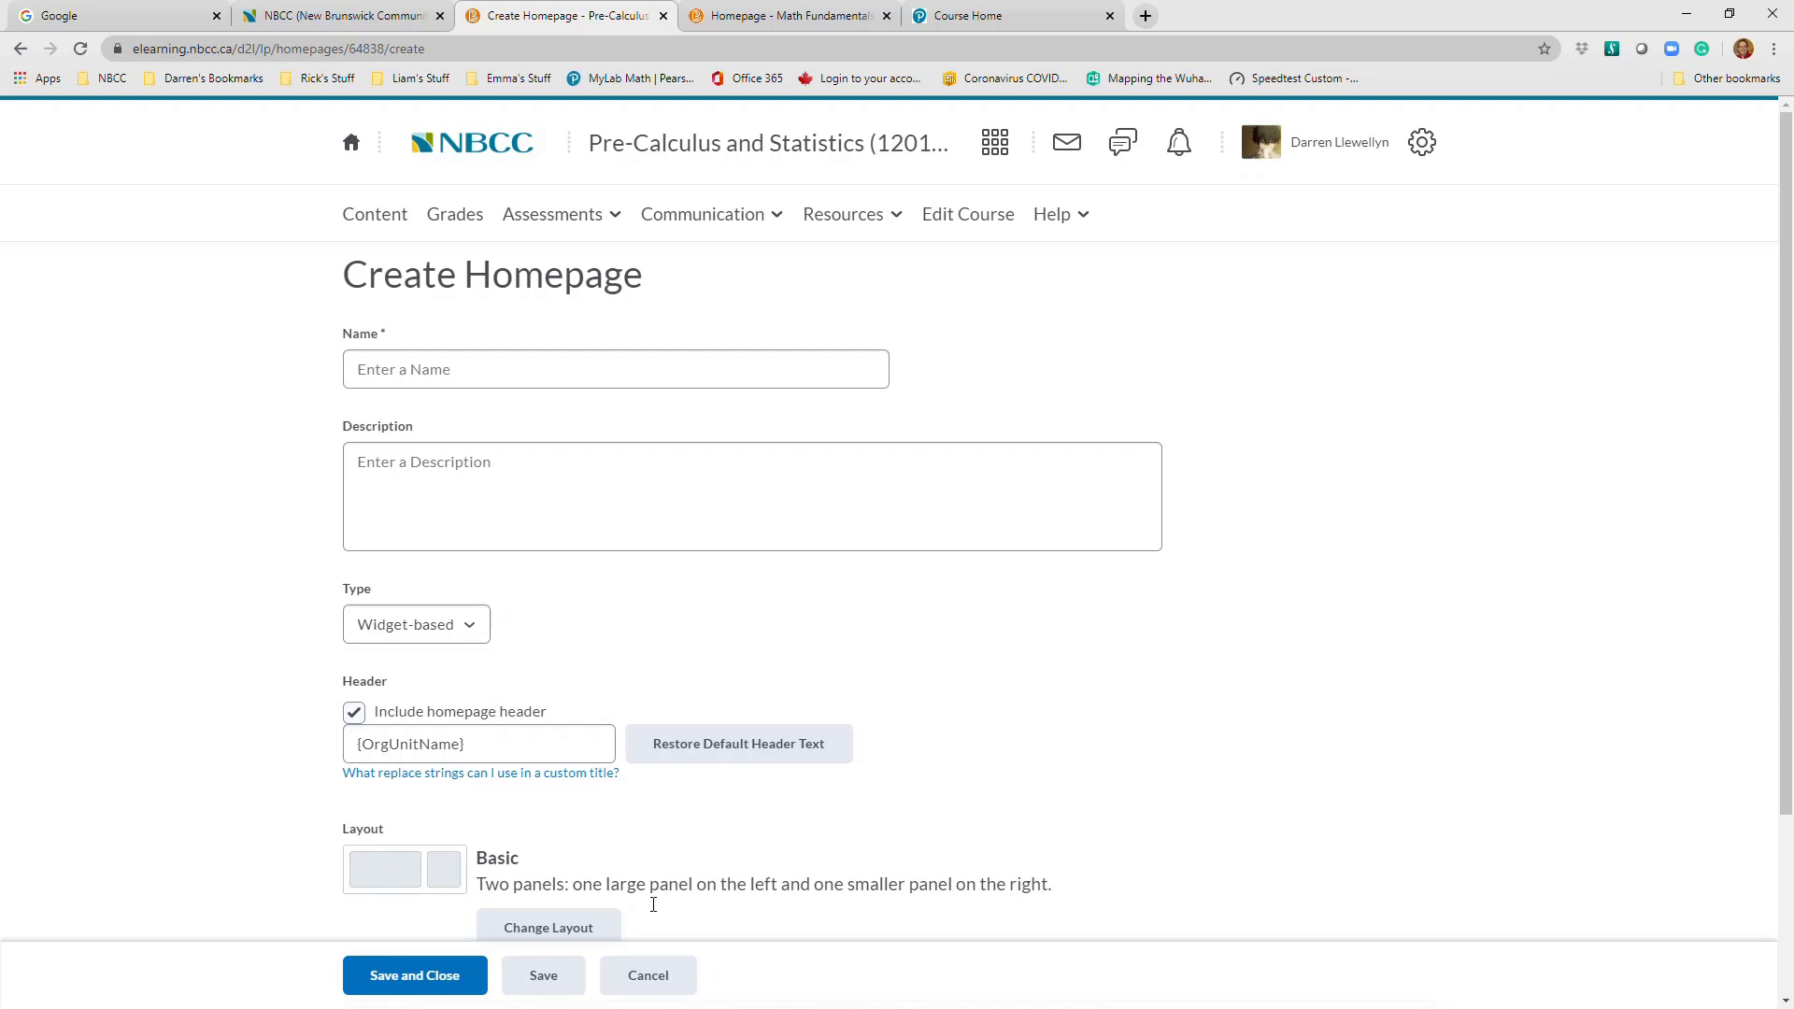
click(658, 974)
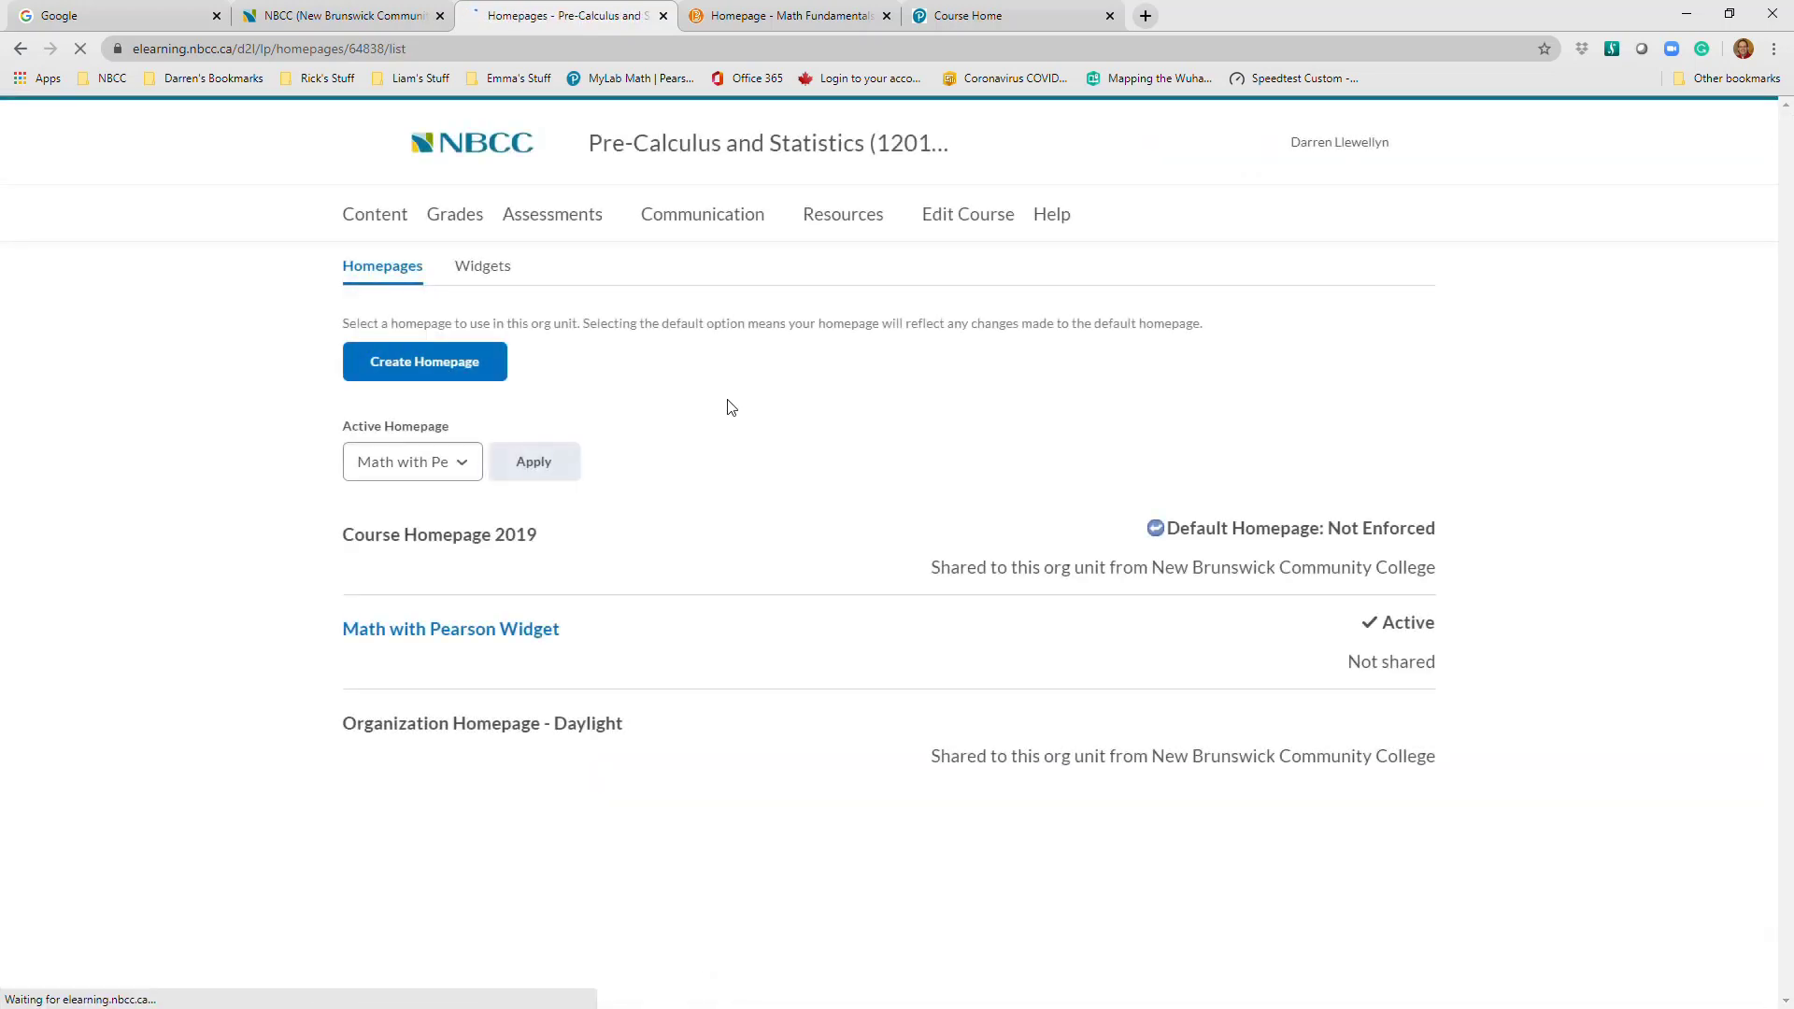
Review the active homepage choices again and view the actions for the Math with Pearson Widget homepage
click(469, 473)
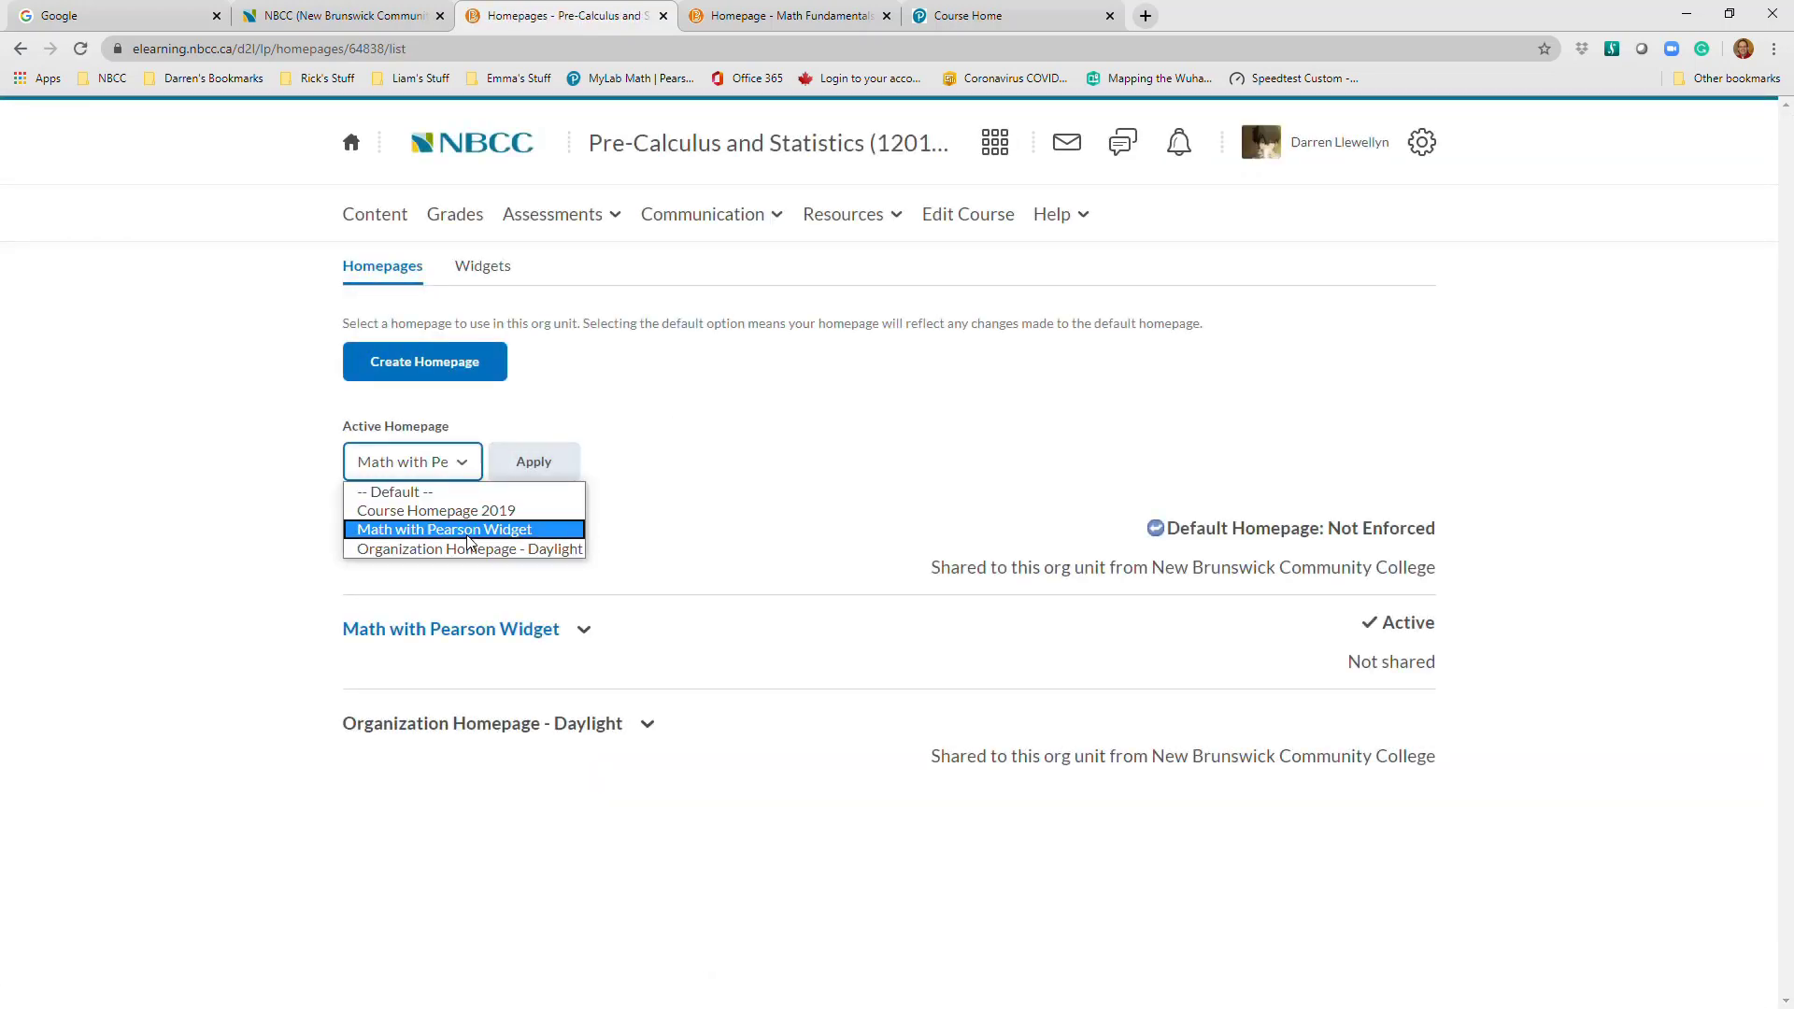
key(Down)
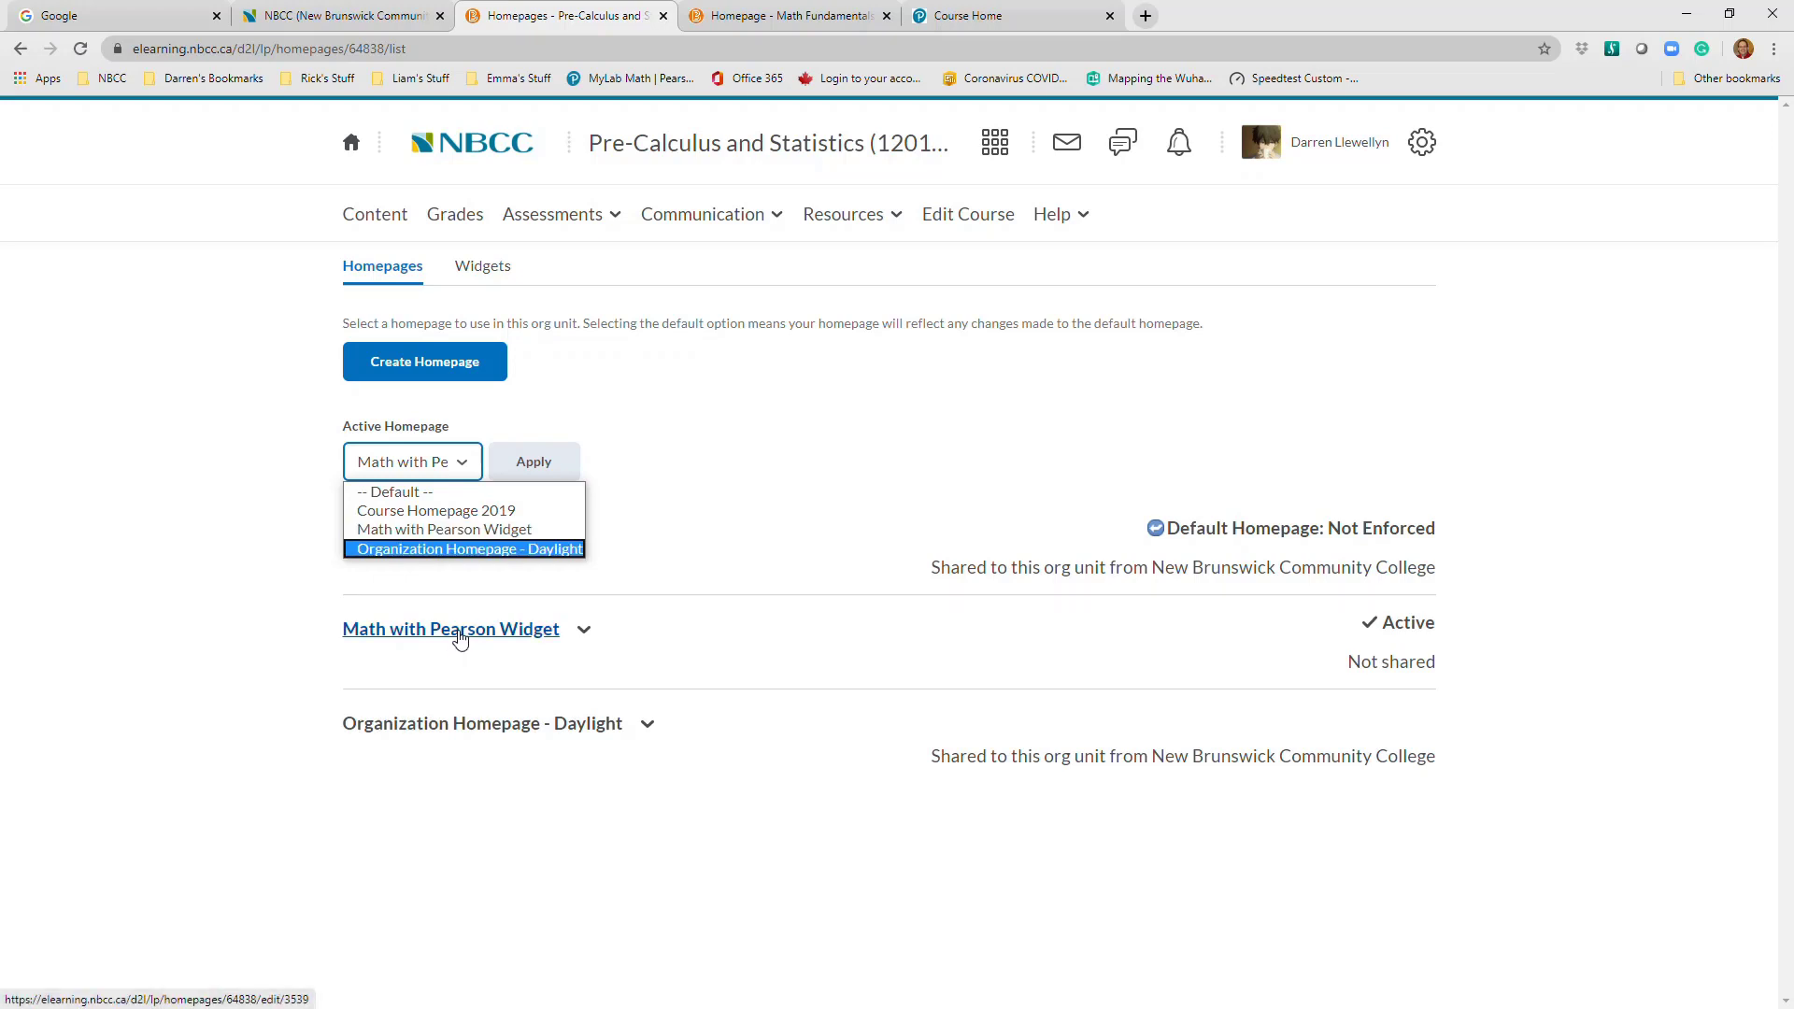
key(Escape)
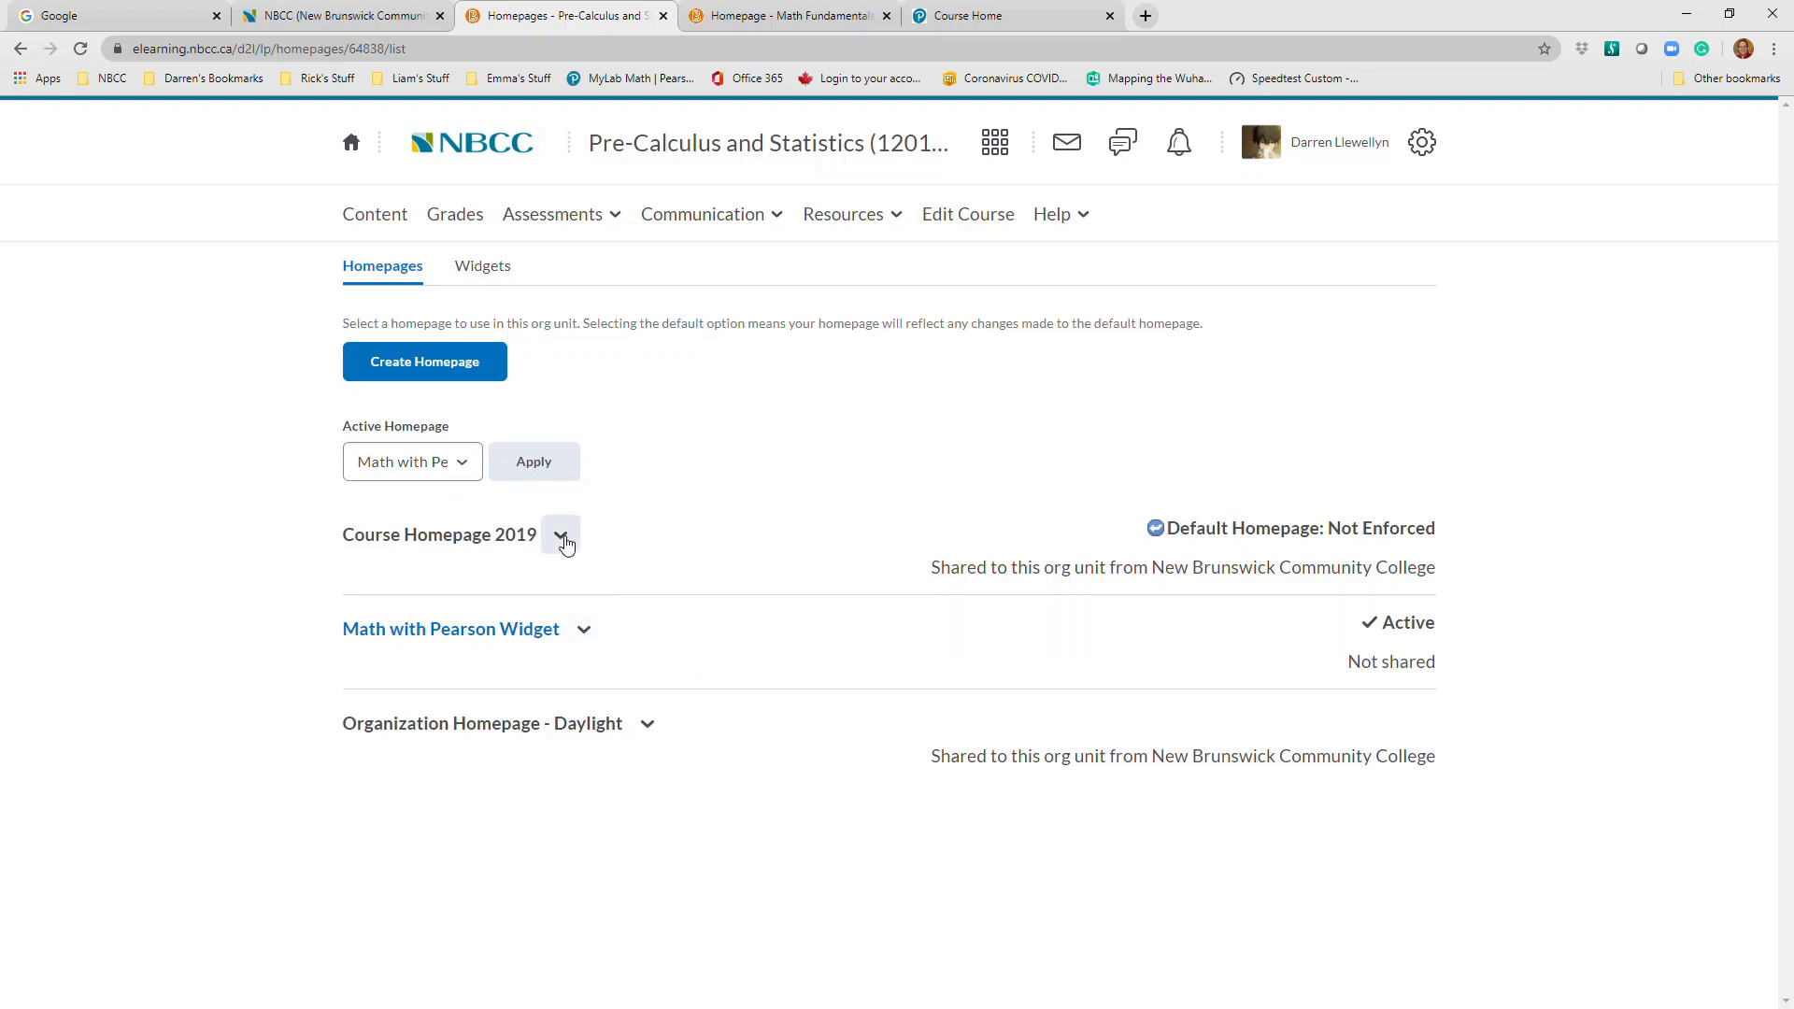
click(588, 636)
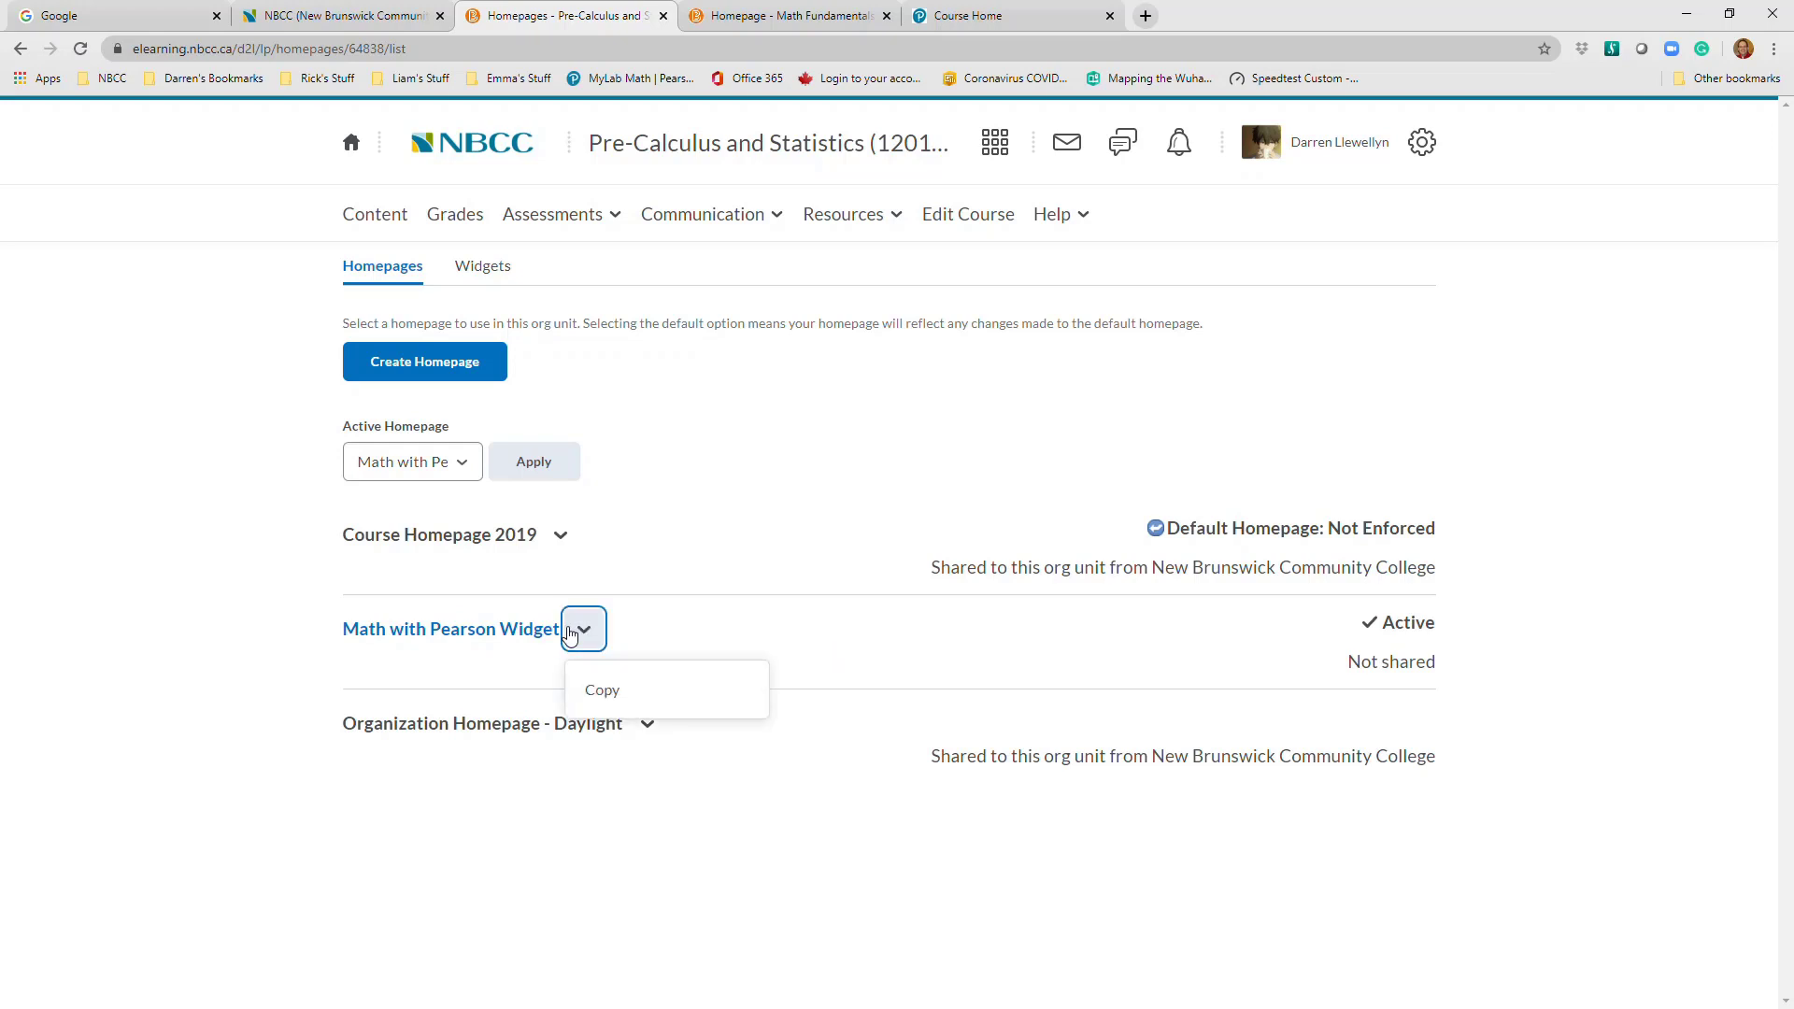
Open the Math with Pearson Widget homepage for editing and look through its name, description, type, header, layout and widgets
click(515, 634)
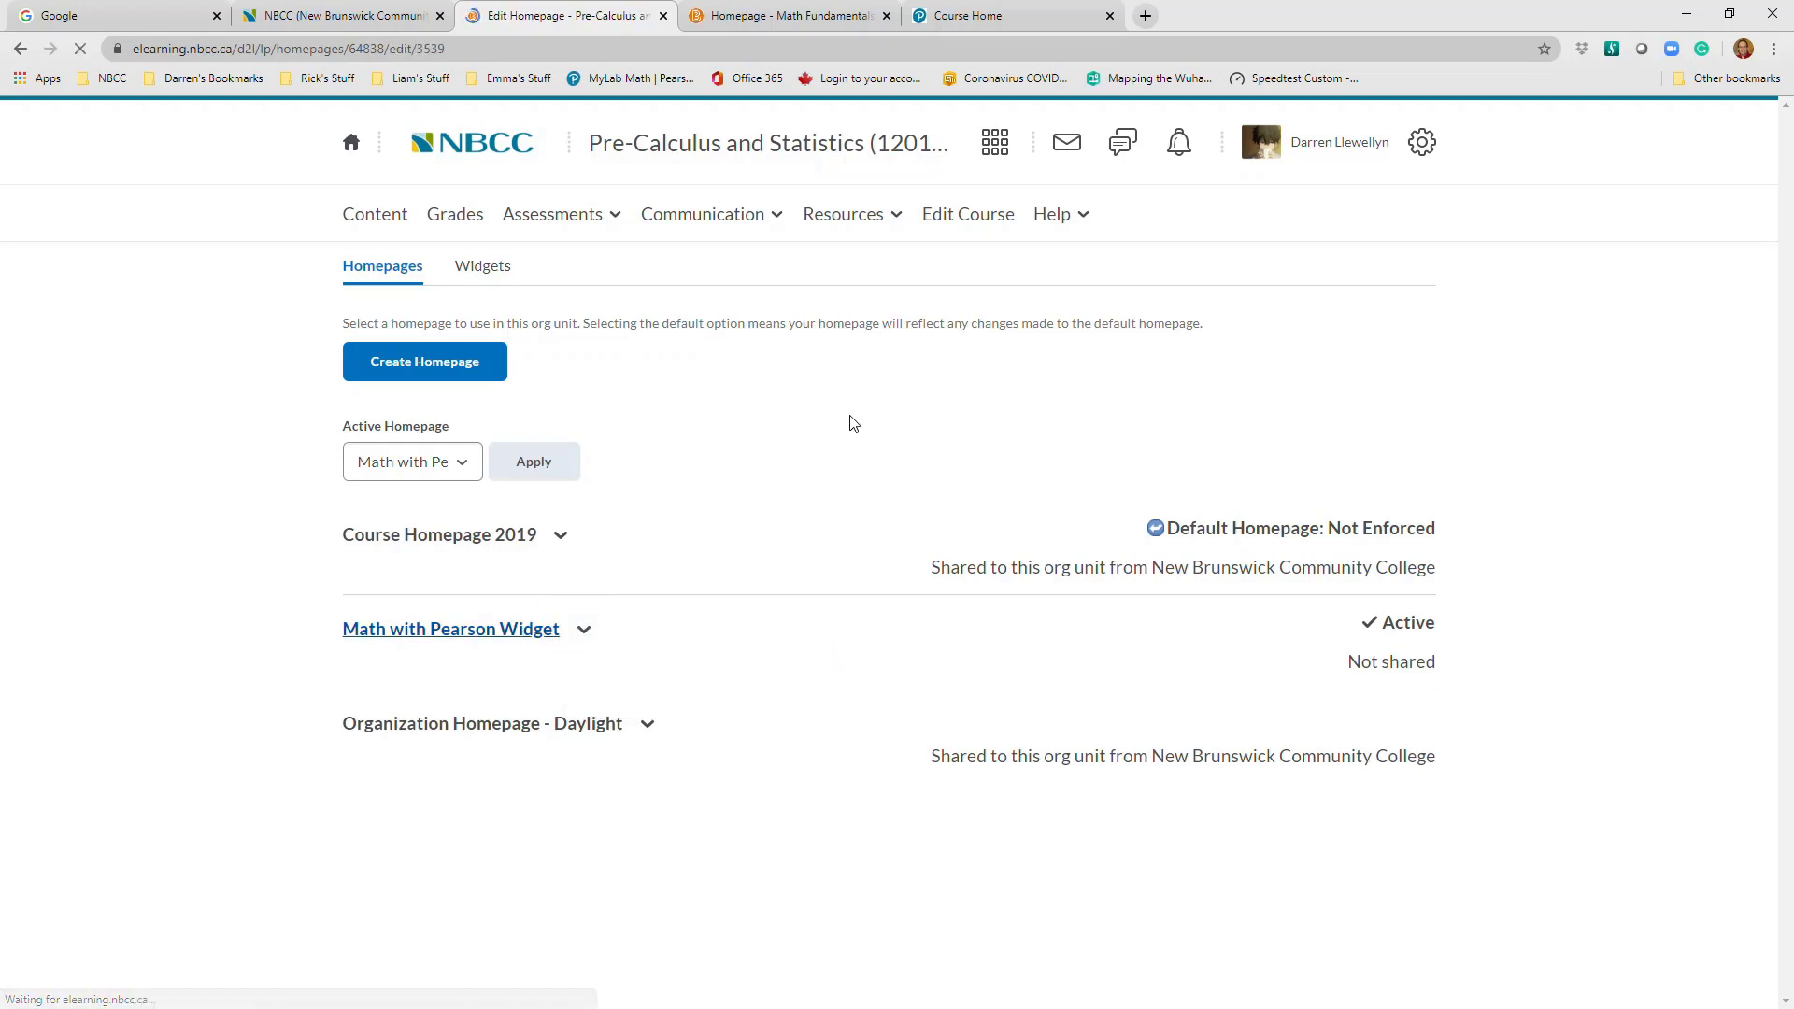
click(664, 363)
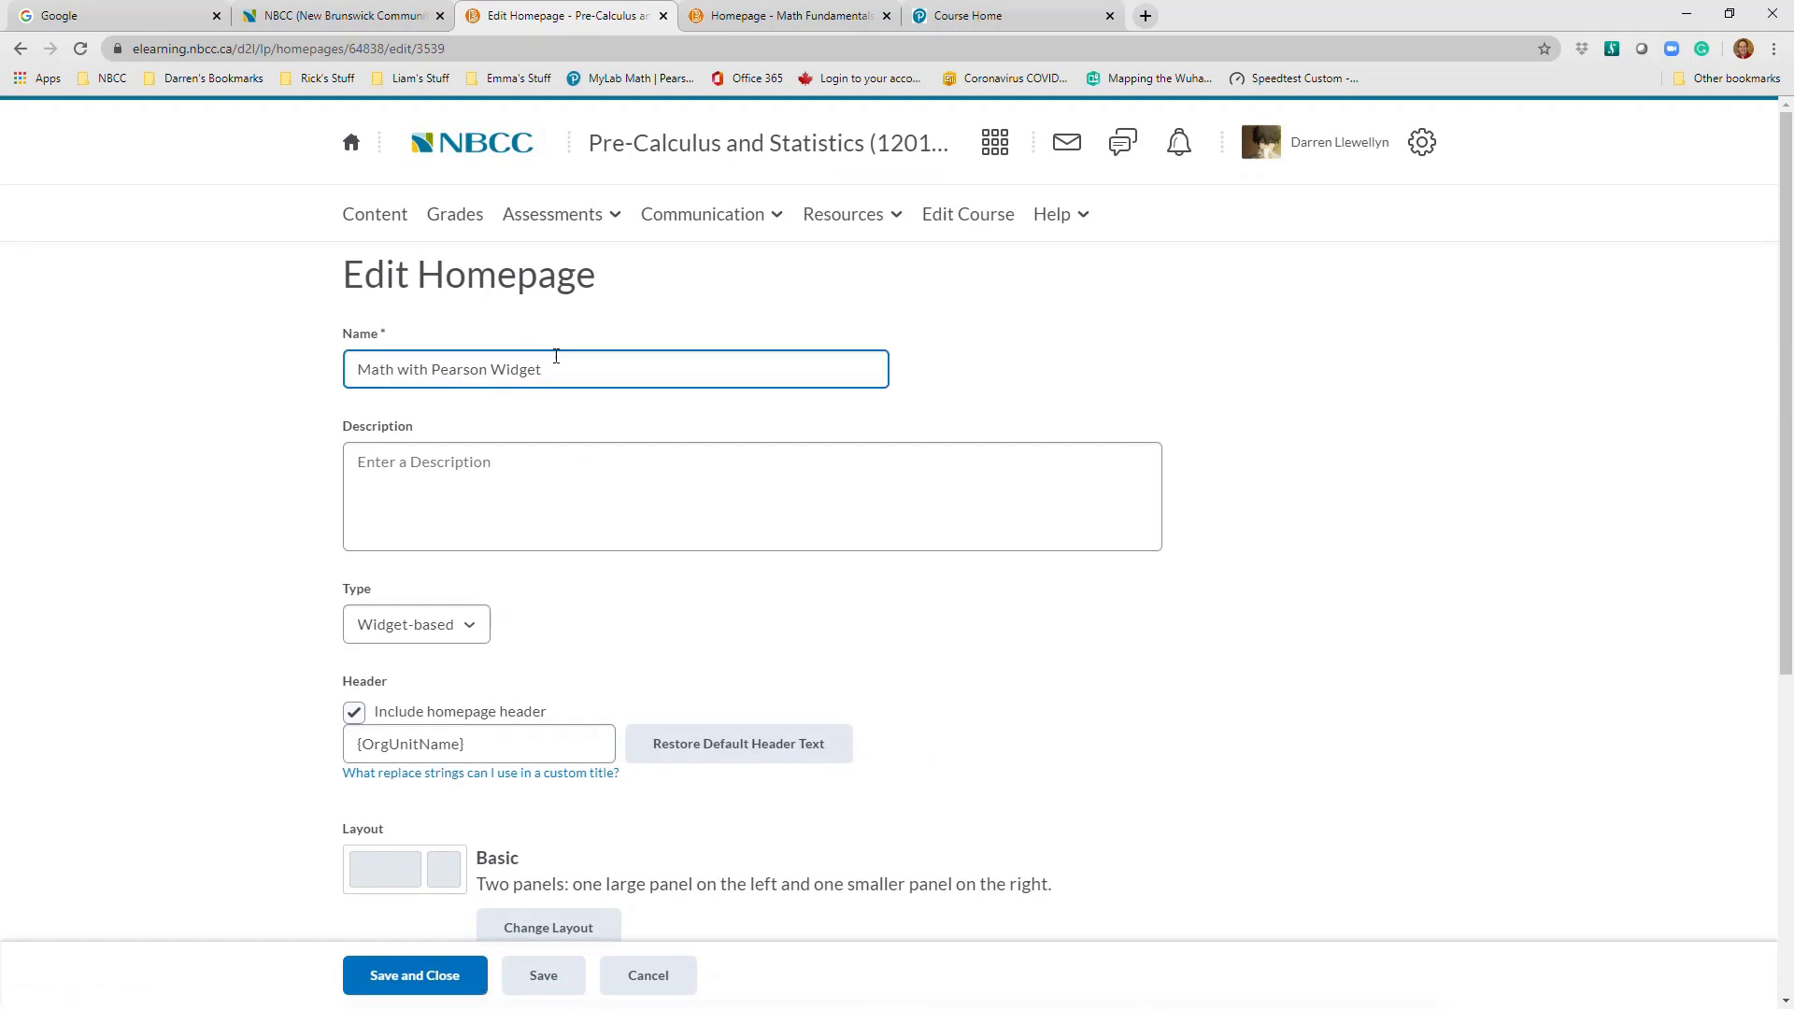
click(522, 455)
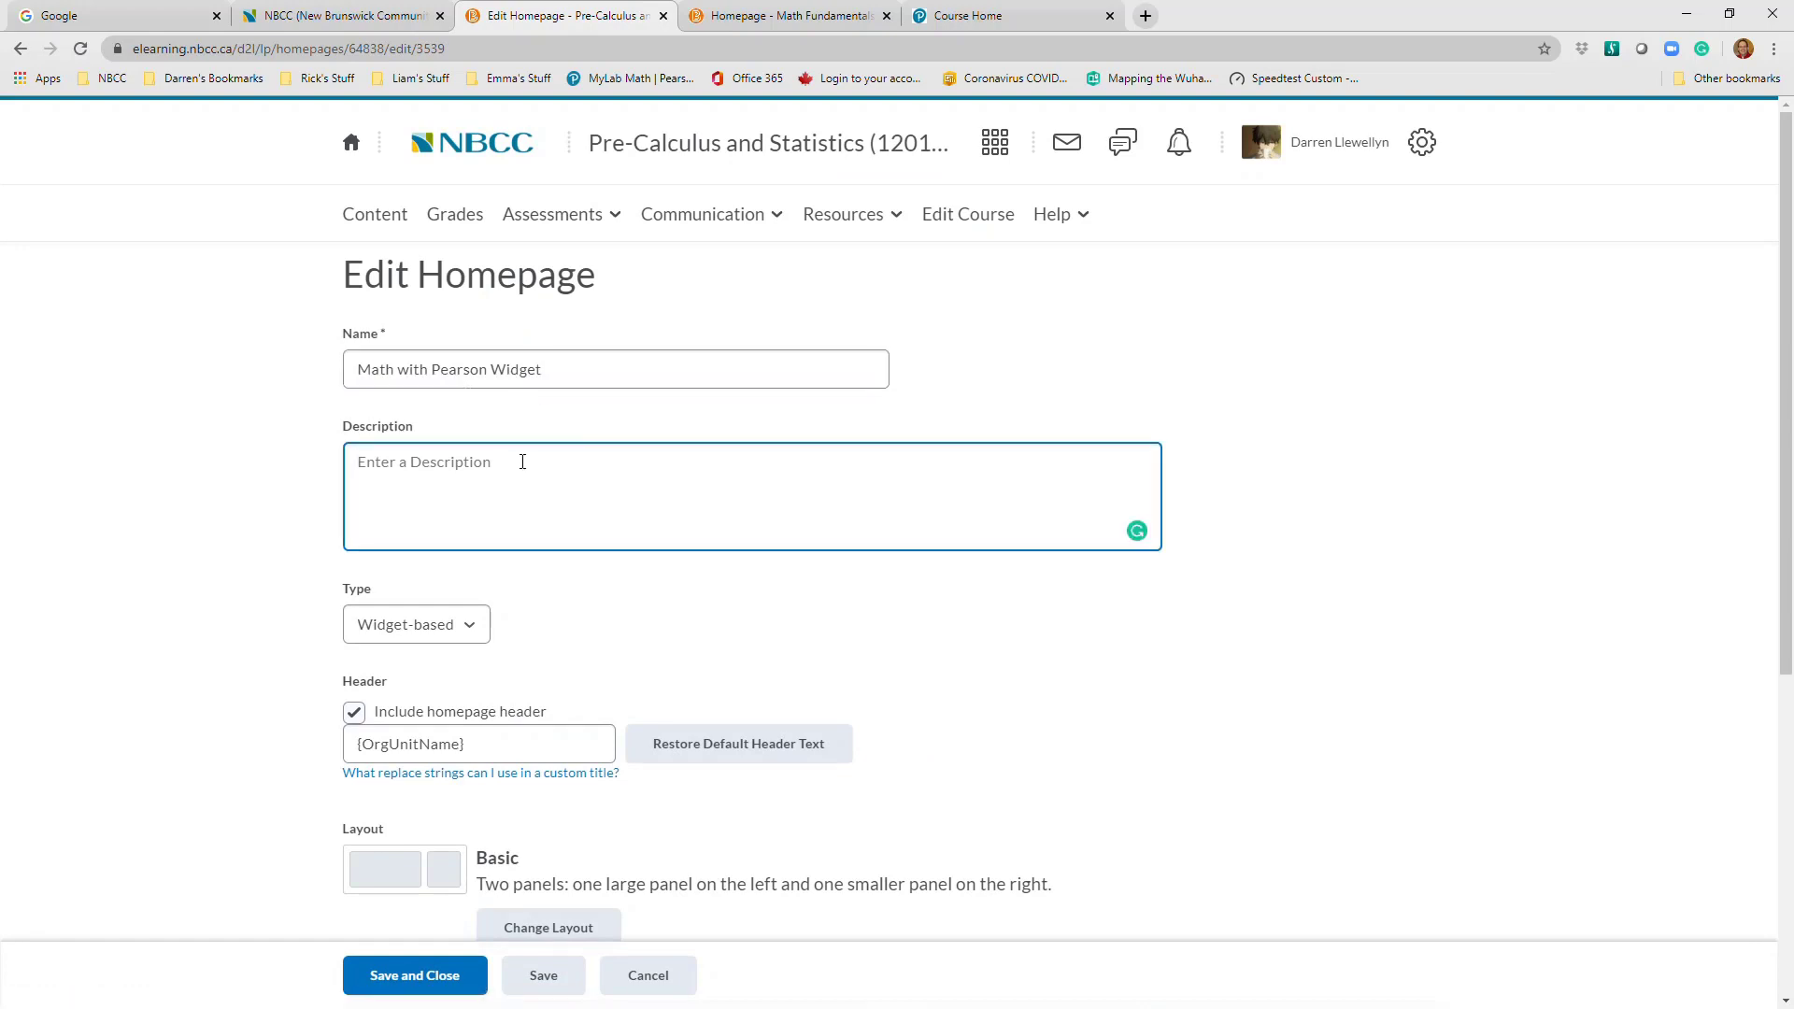
scroll(745, 351, down, 3)
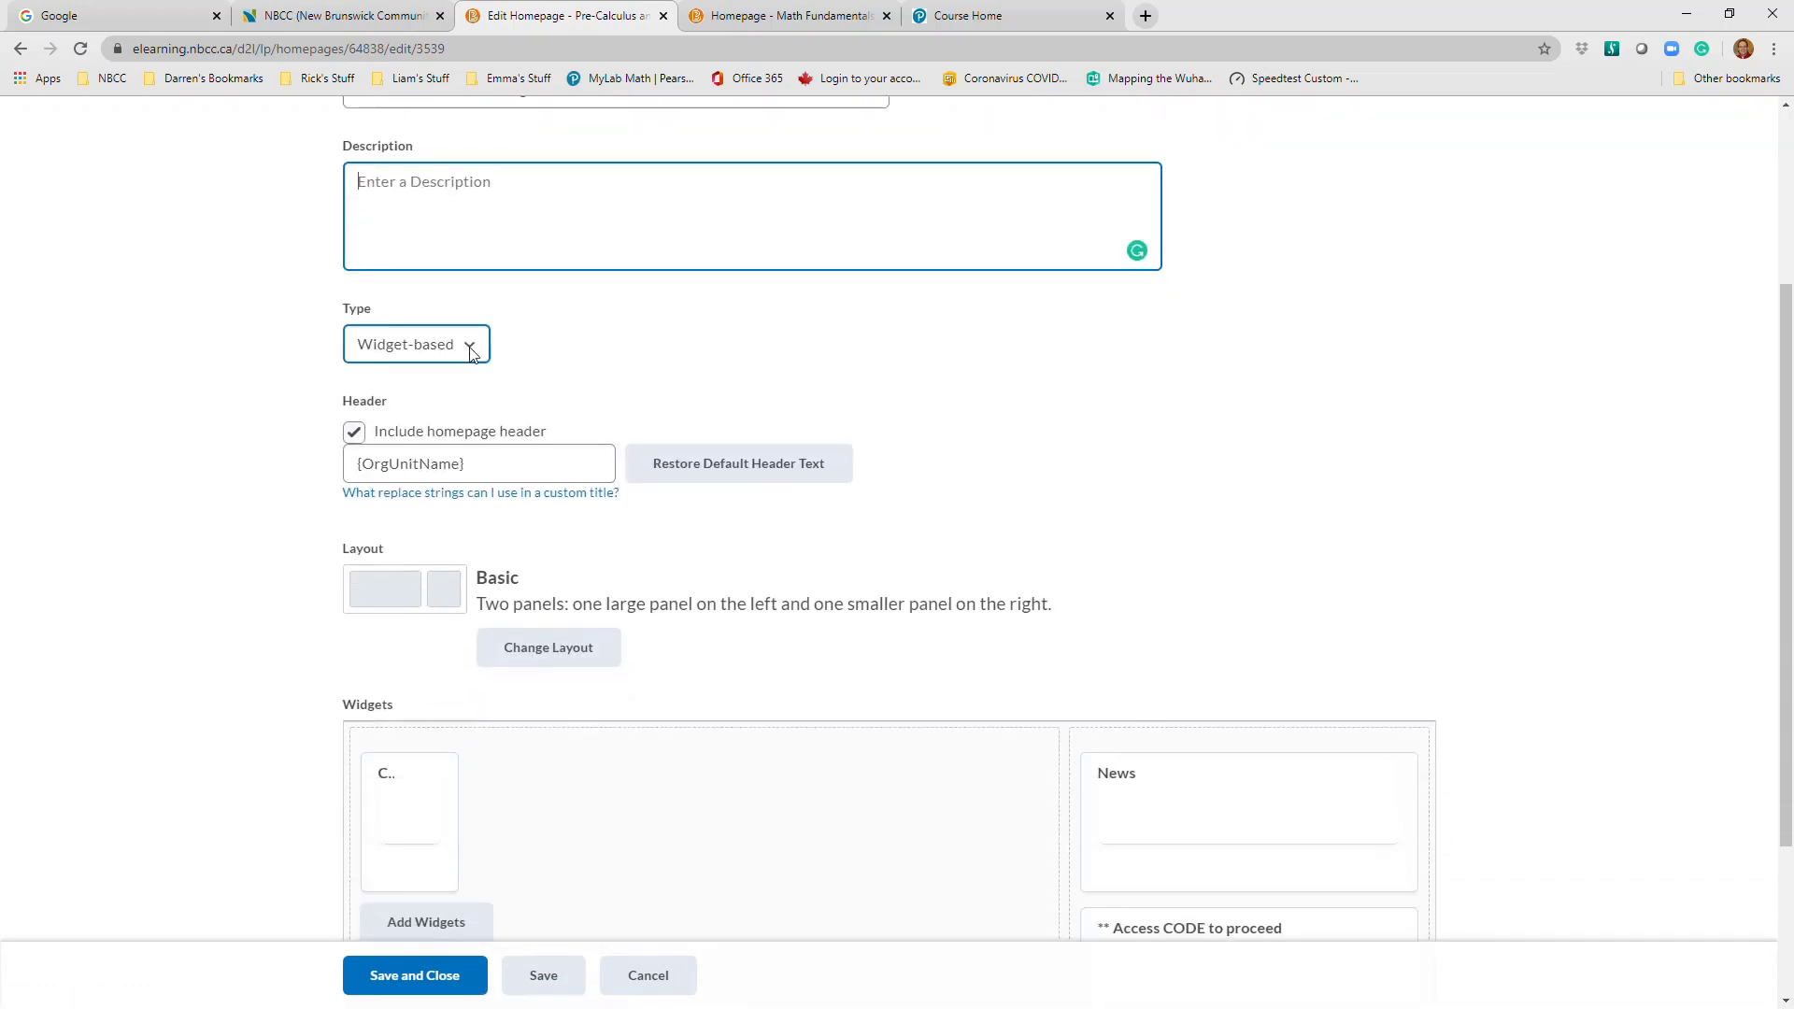
scroll(948, 432, down, 3)
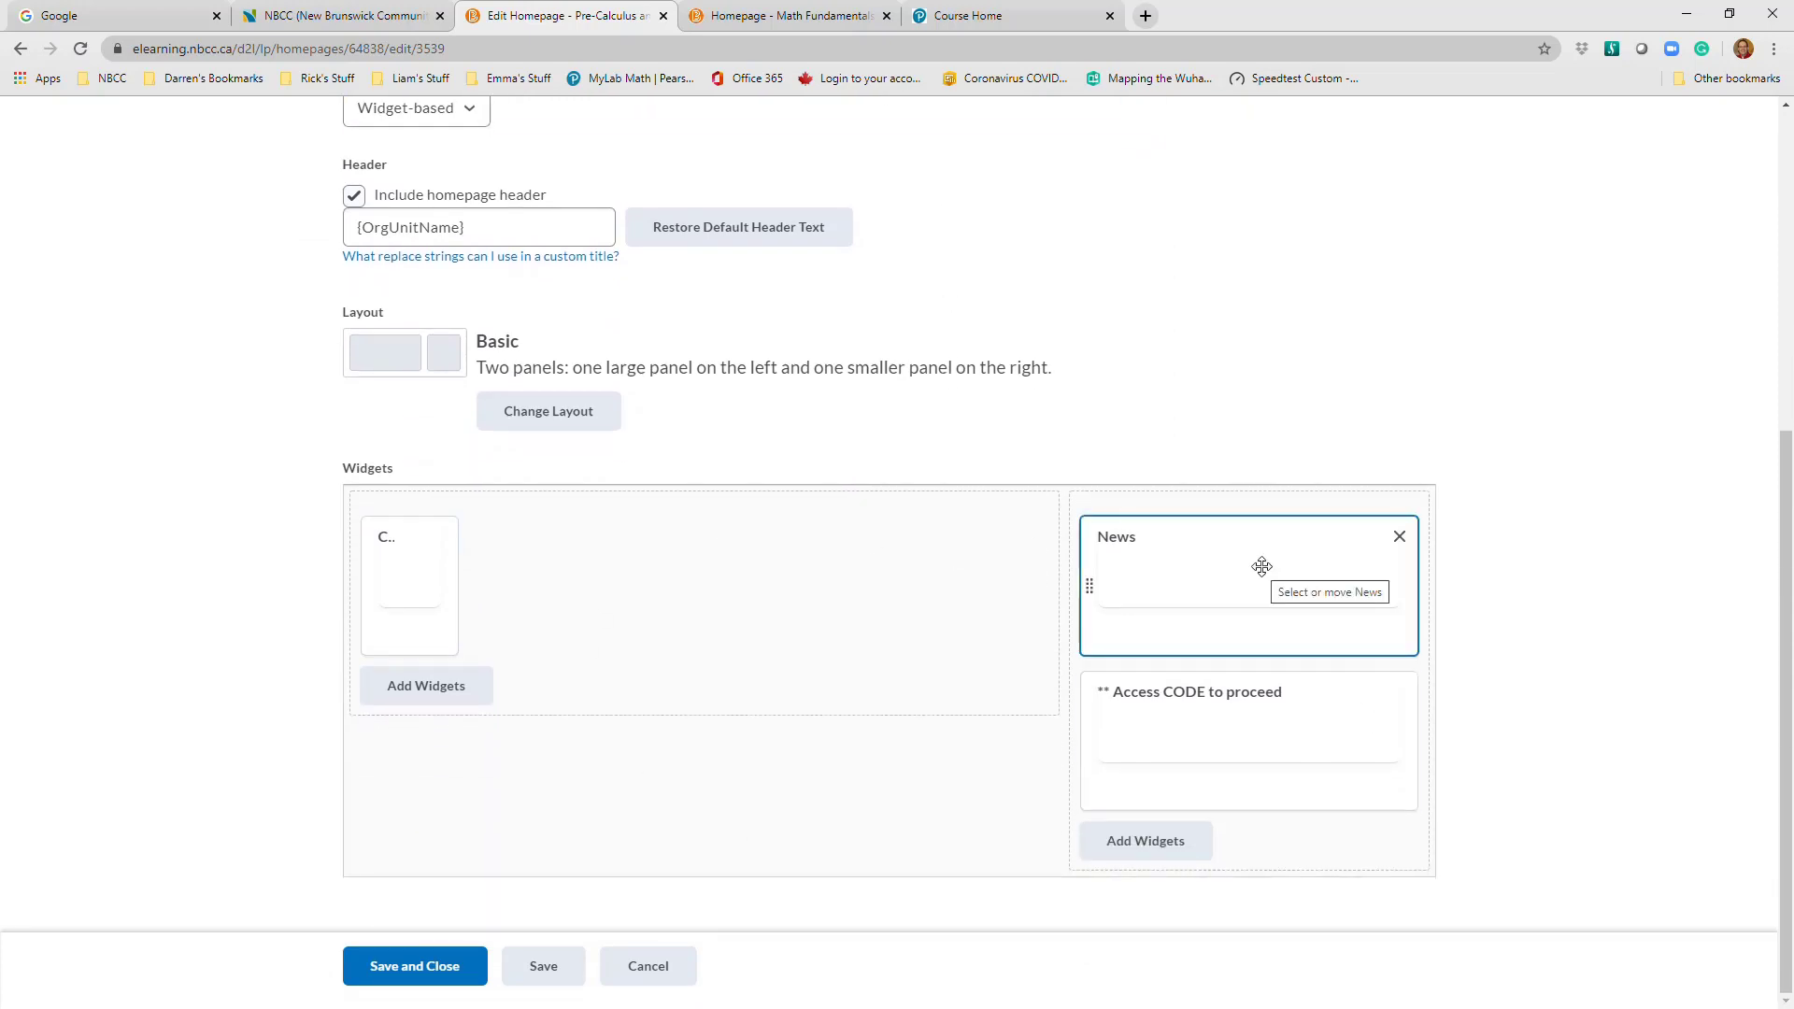
View the title and naming properties of the "** Access CODE to proceed" widget, and return to the widget arrangement
click(1246, 716)
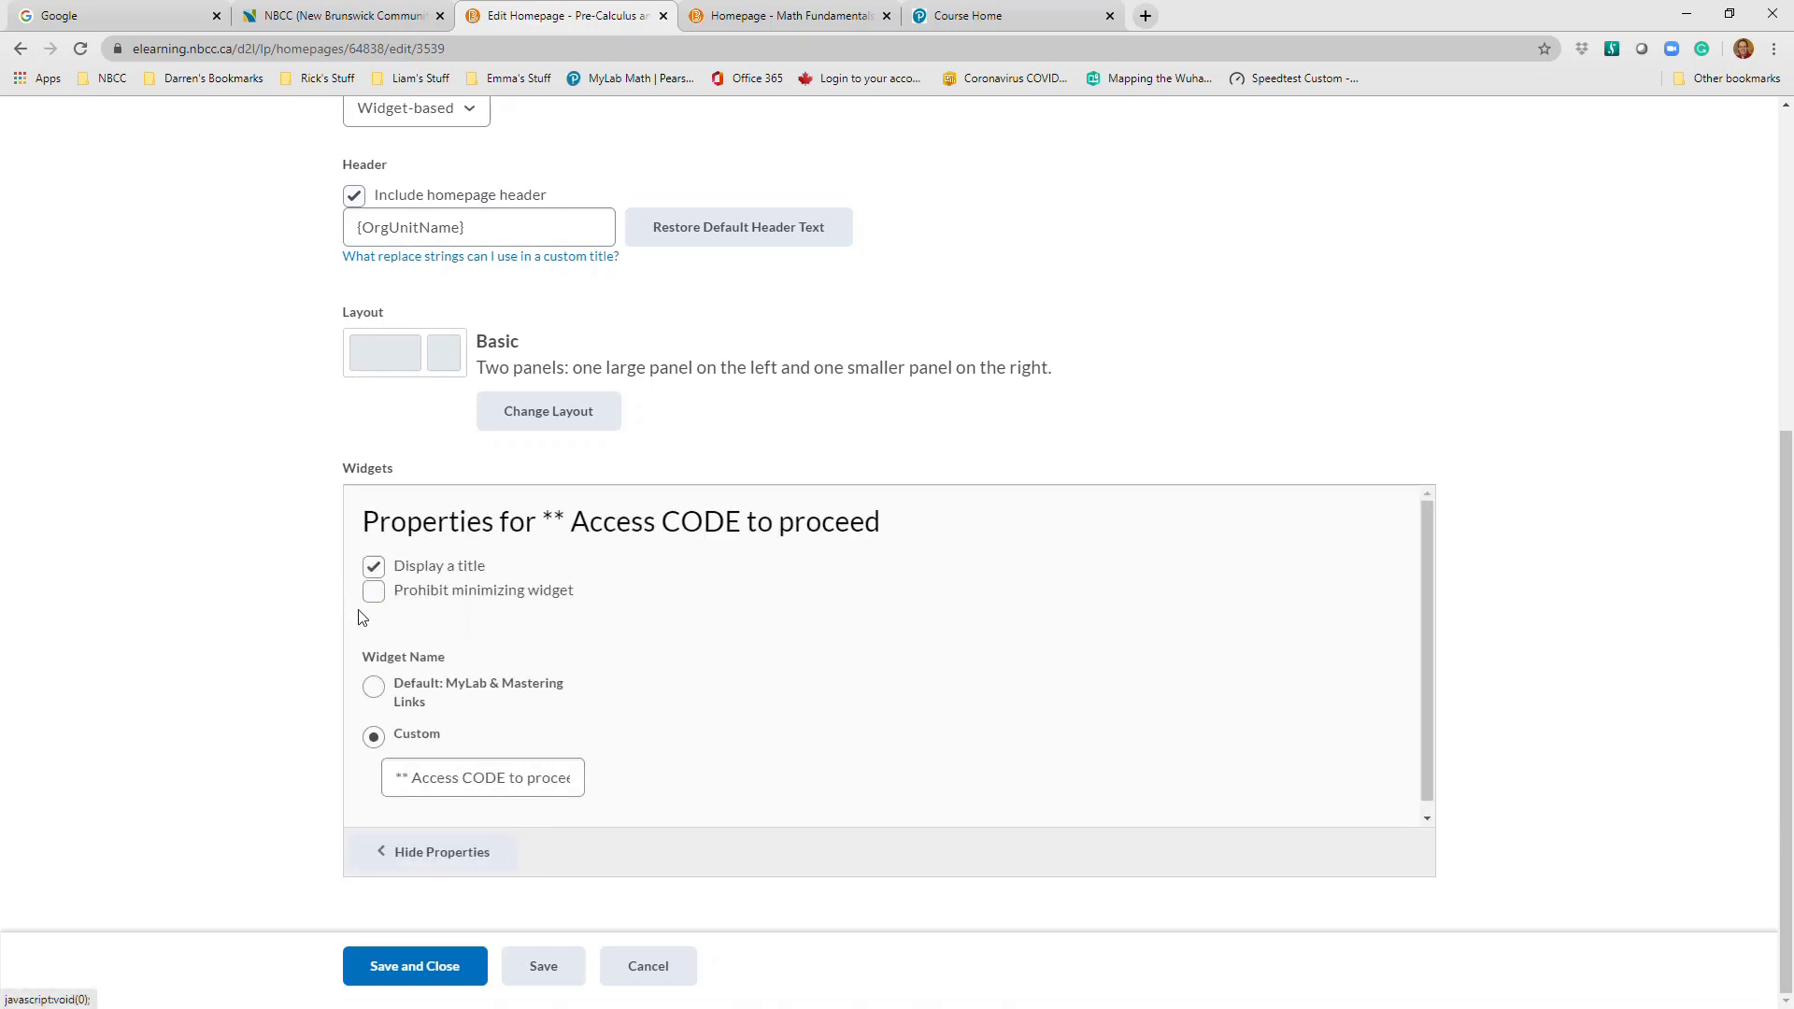
mouse_move(1427, 577)
mouse_down()
mouse_move(1437, 687)
mouse_move(1416, 583)
mouse_up()
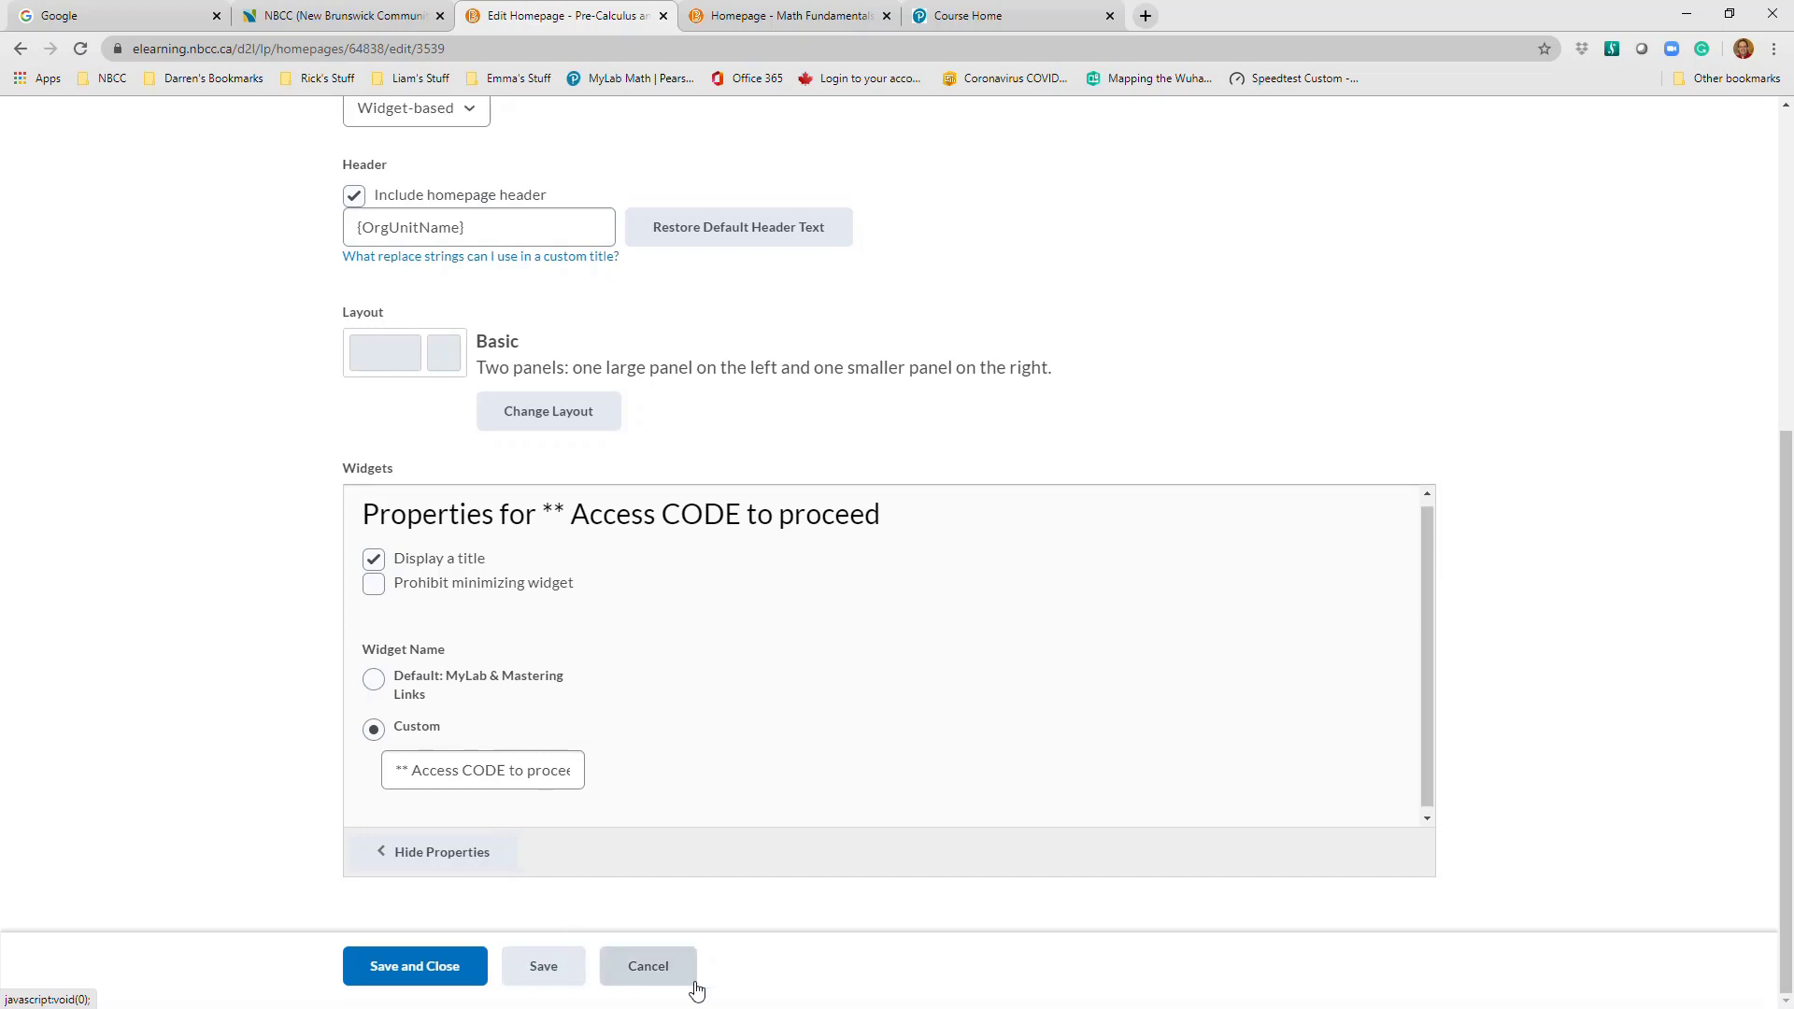
click(425, 852)
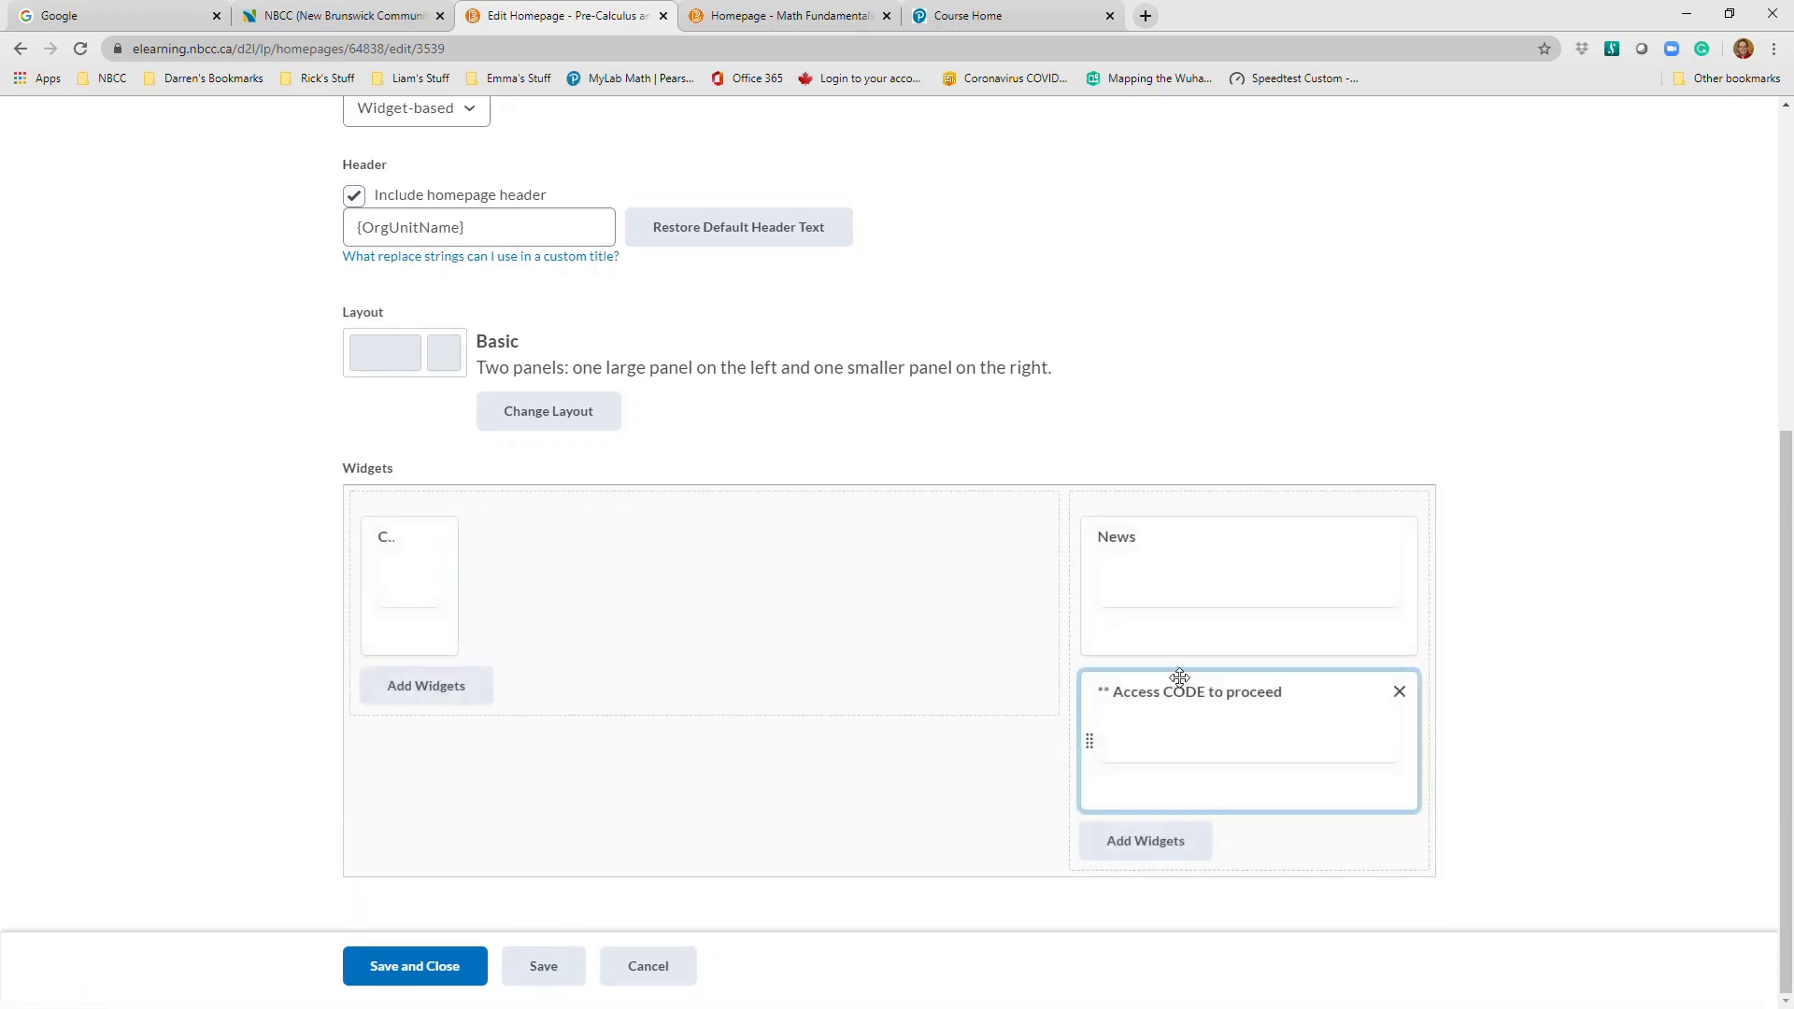
Look through the widgets available for the smaller panel, select MyLab & Mastering Links, and cancel adding it
click(1154, 853)
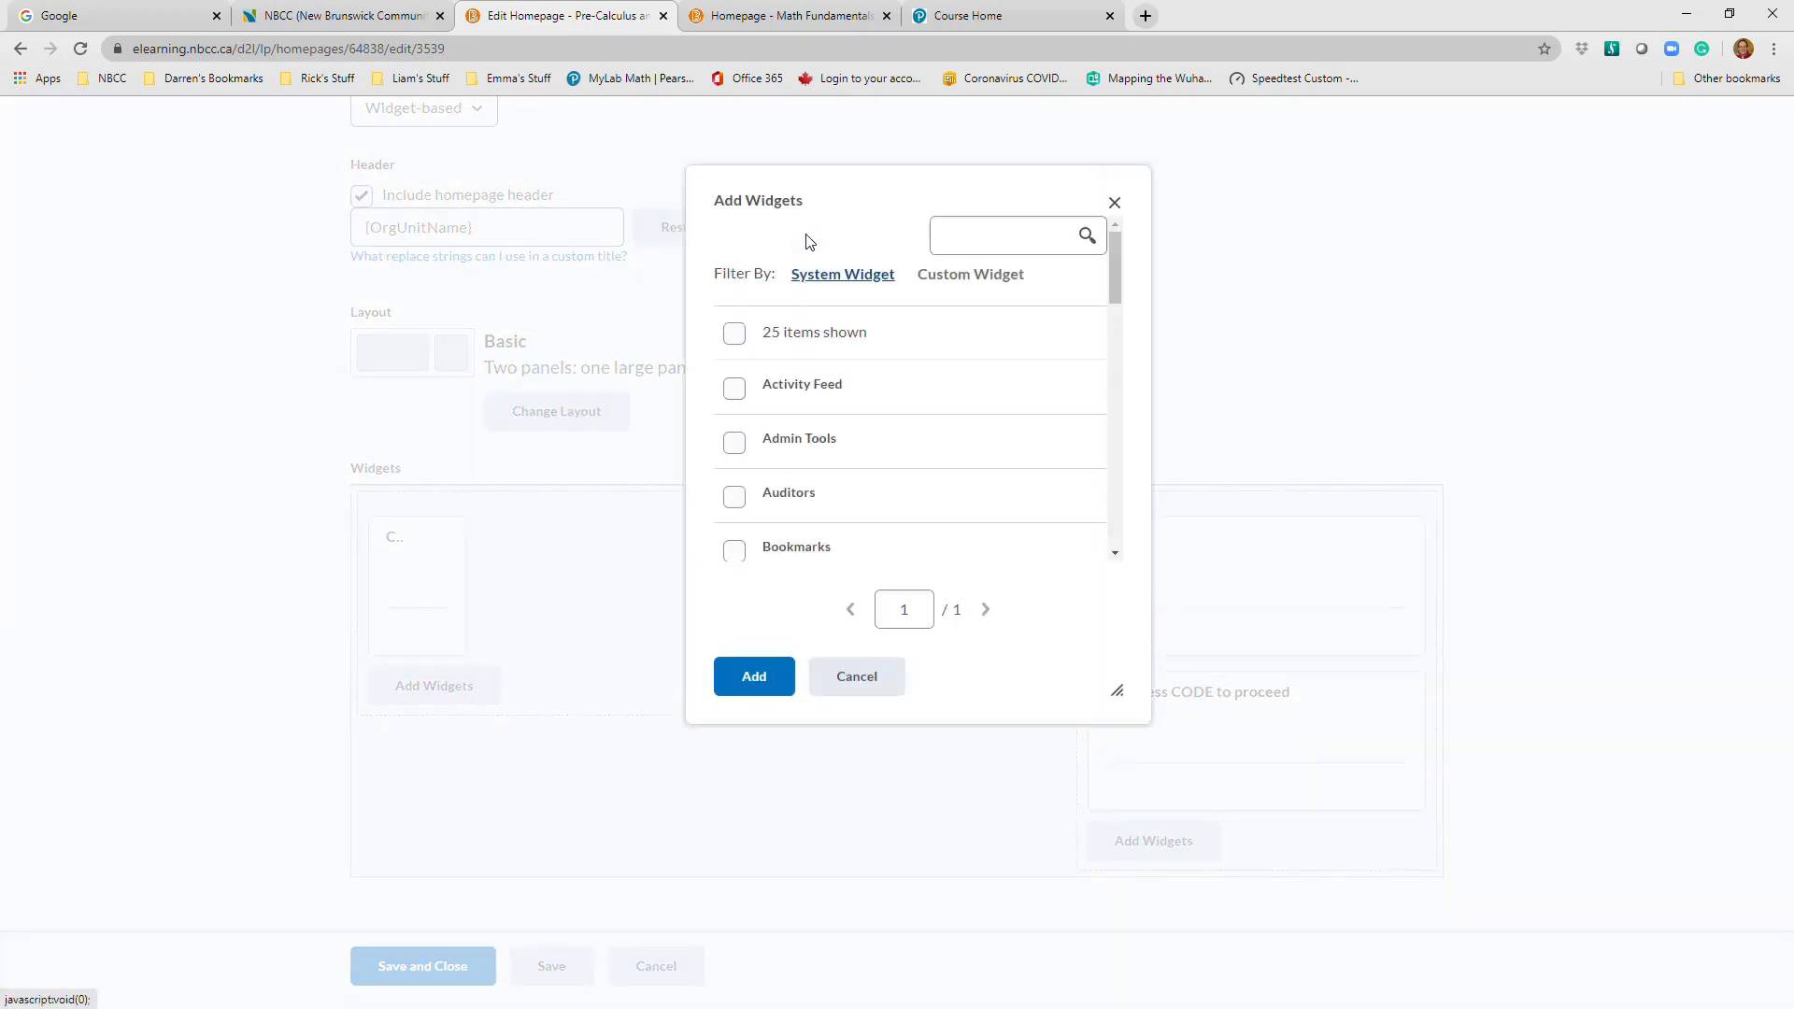
scroll(1112, 348, down, 1)
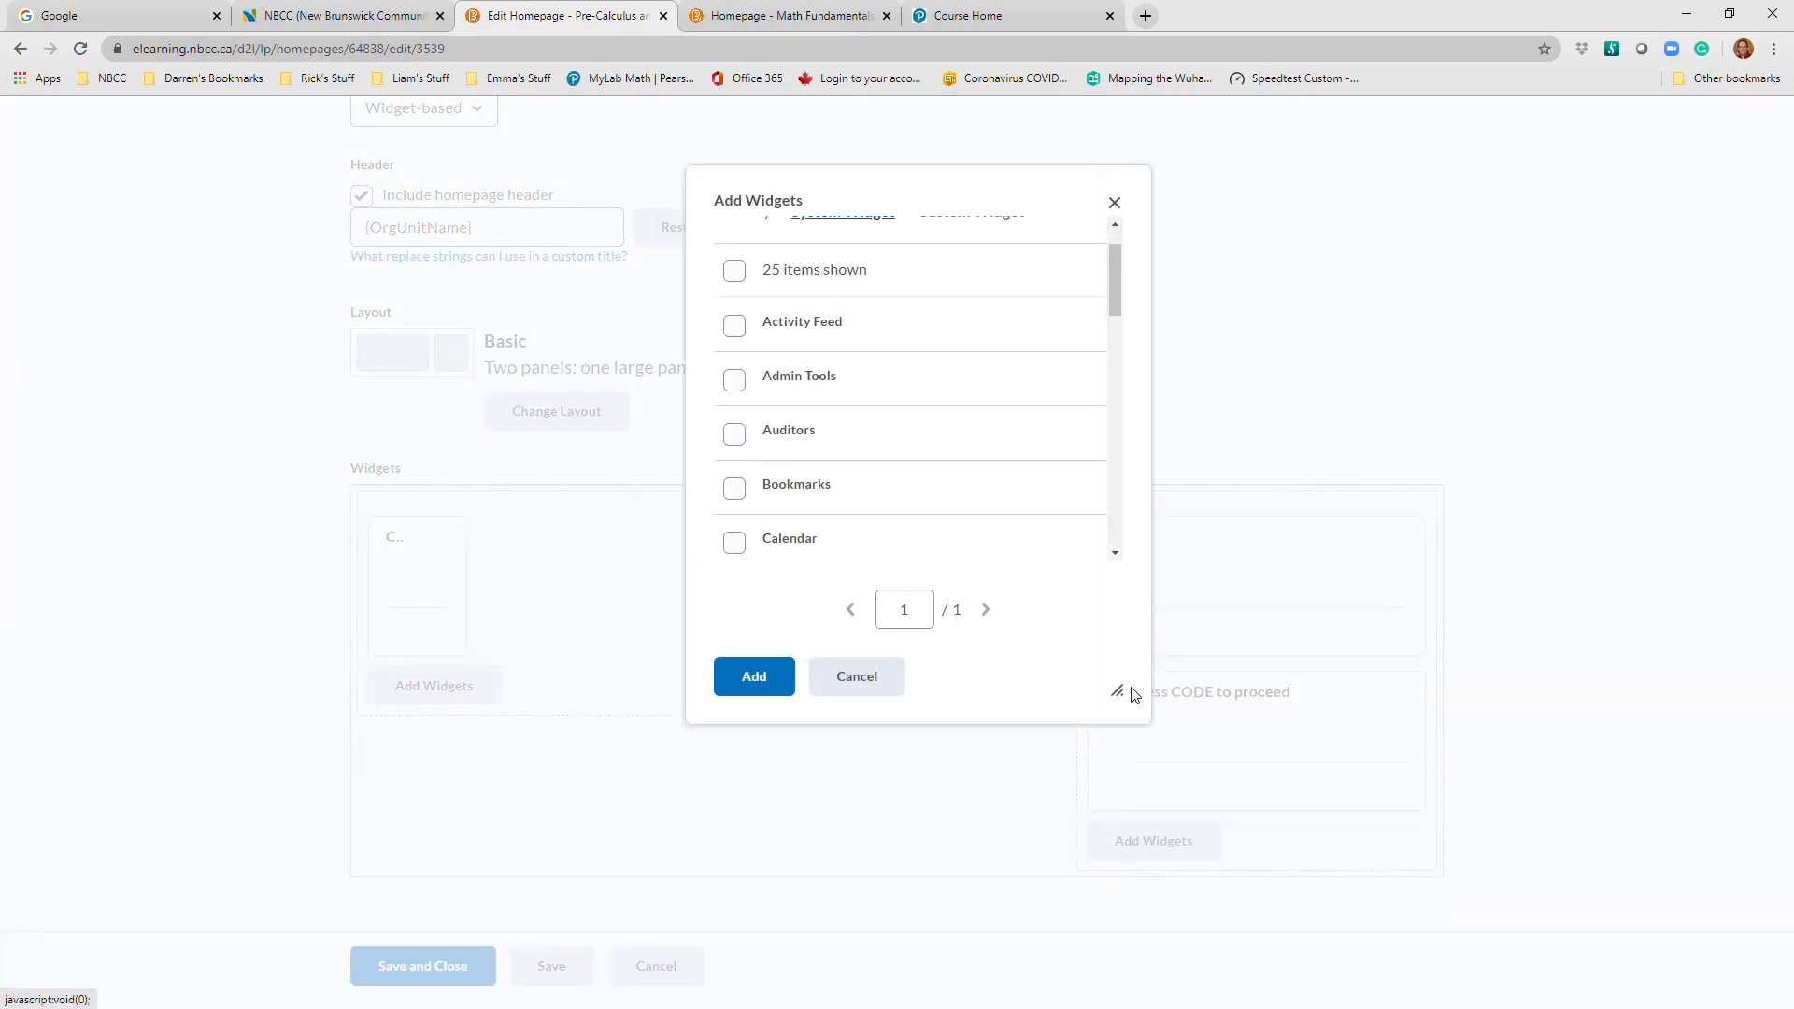
drag(1119, 689, 1573, 891)
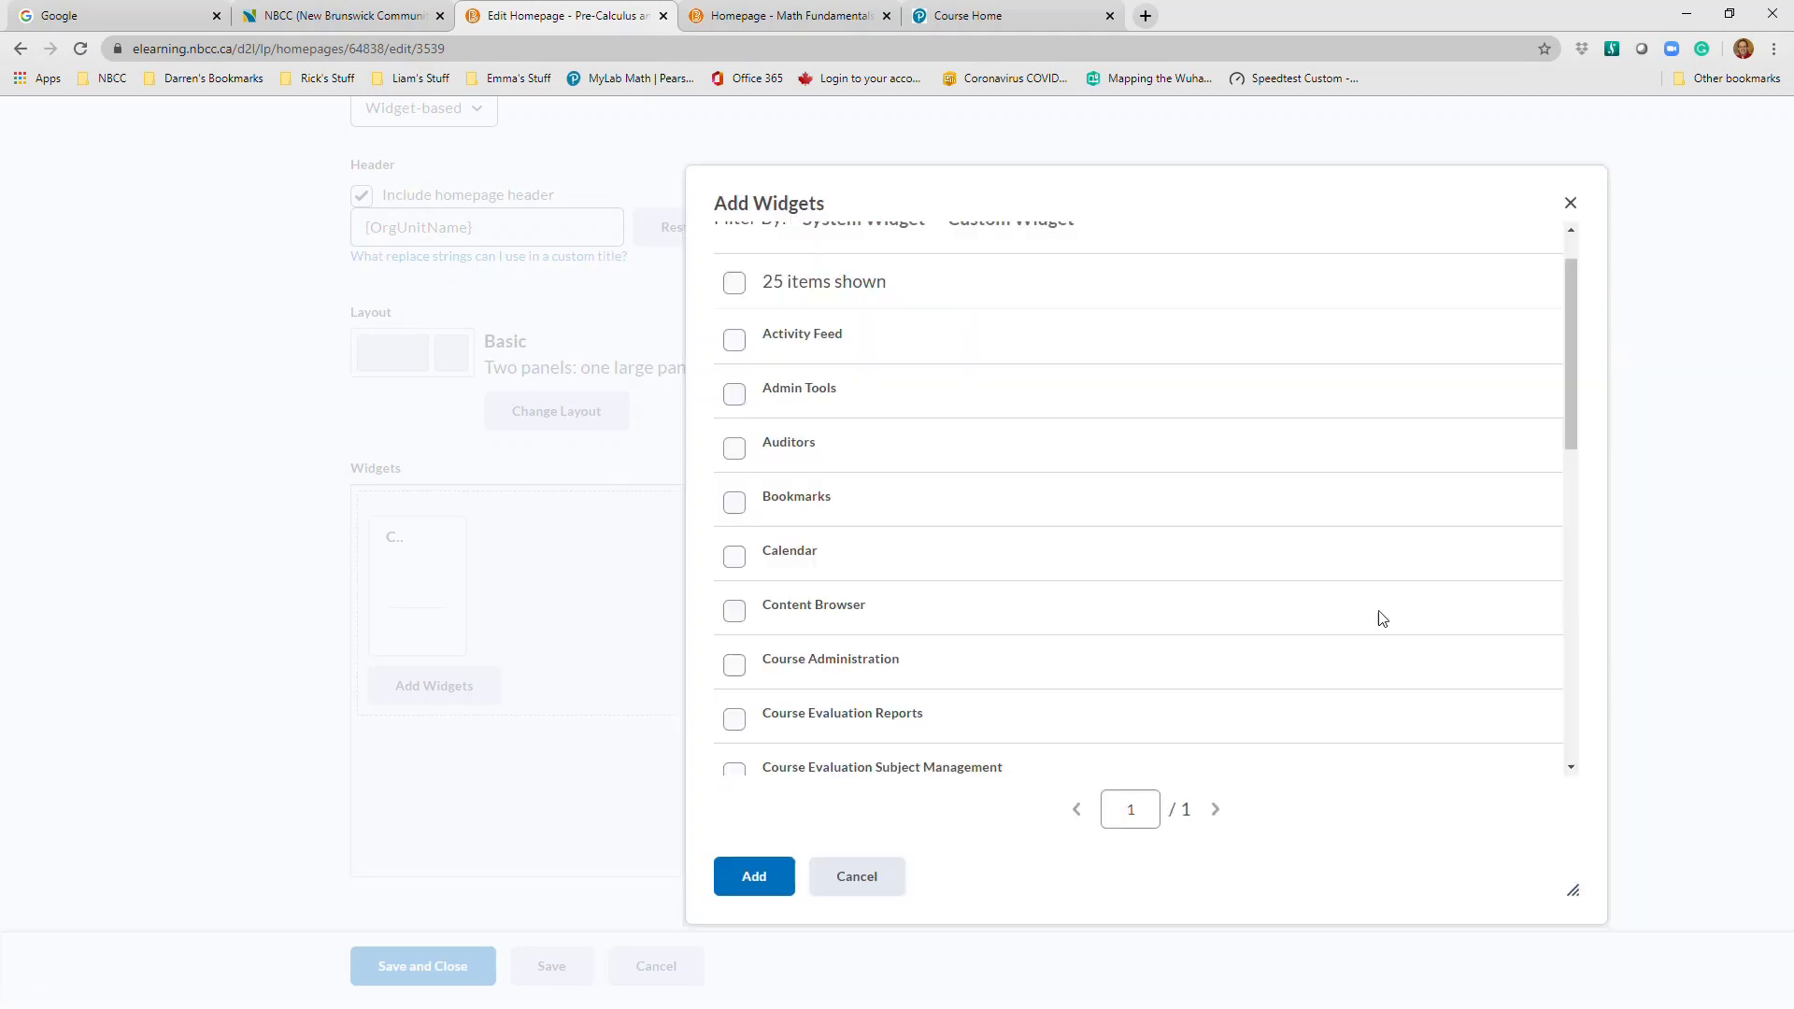
drag(1257, 203, 820, 464)
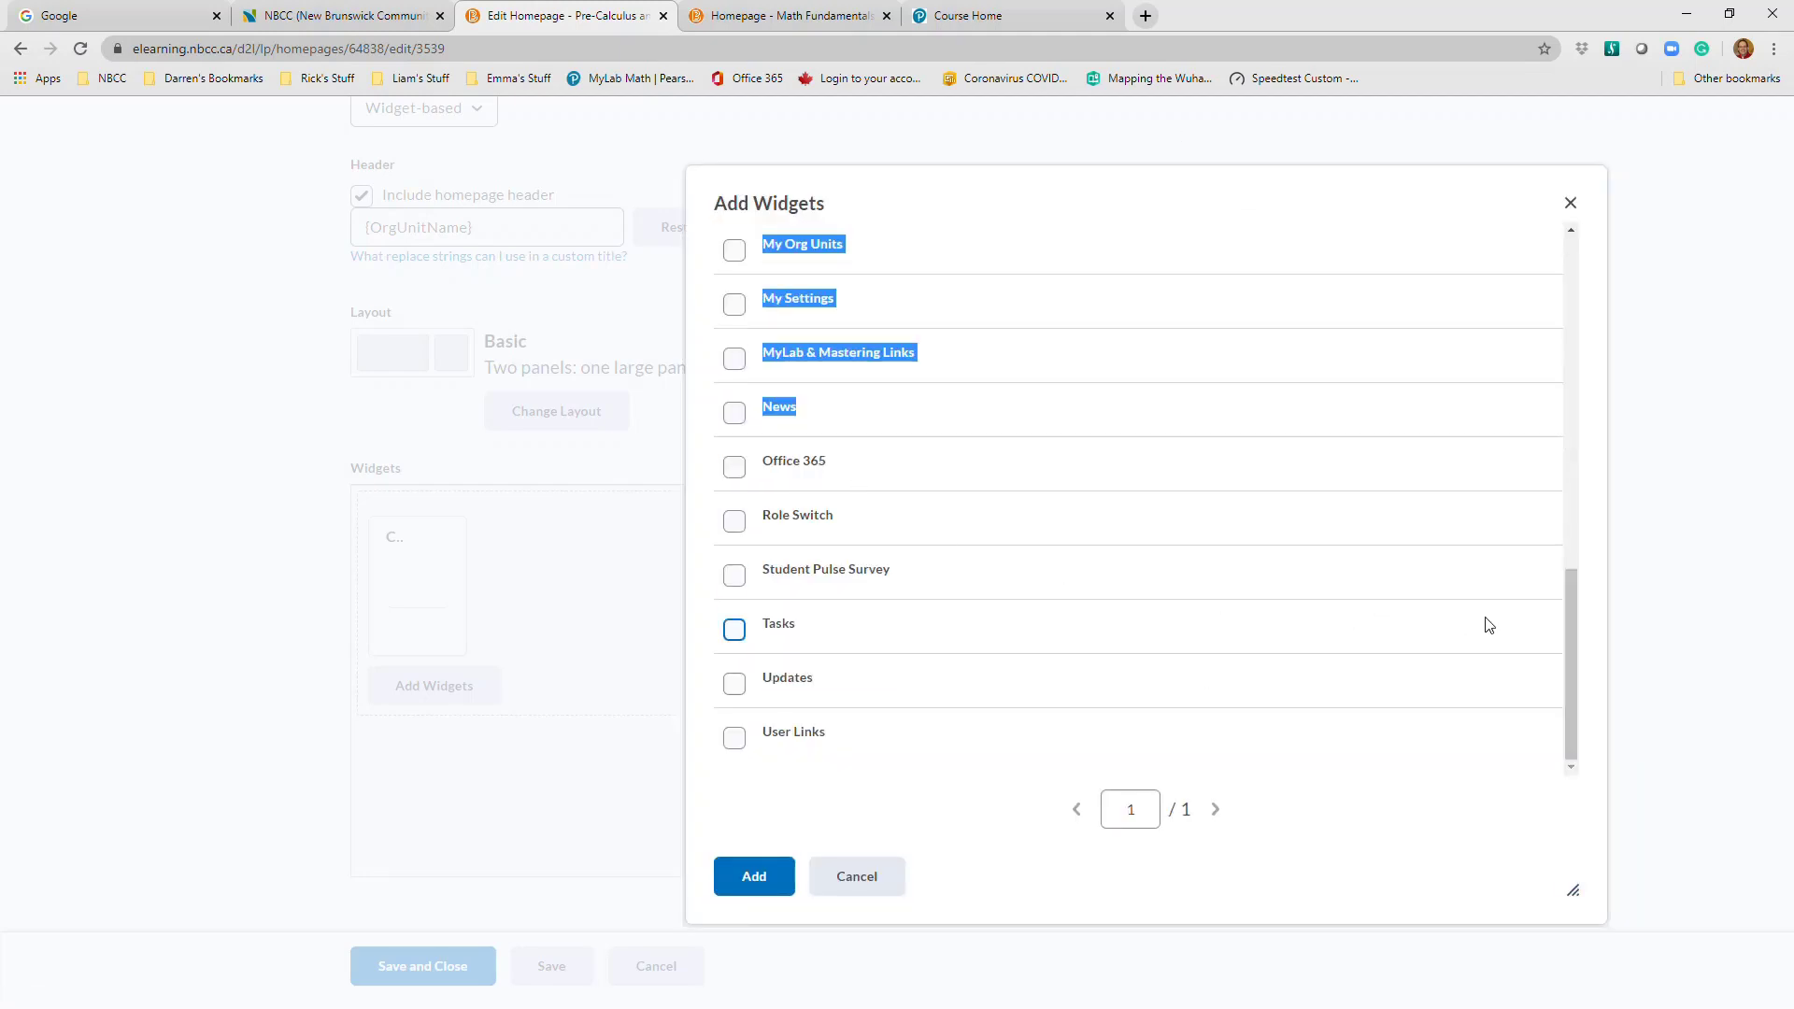
drag(1571, 664, 1570, 655)
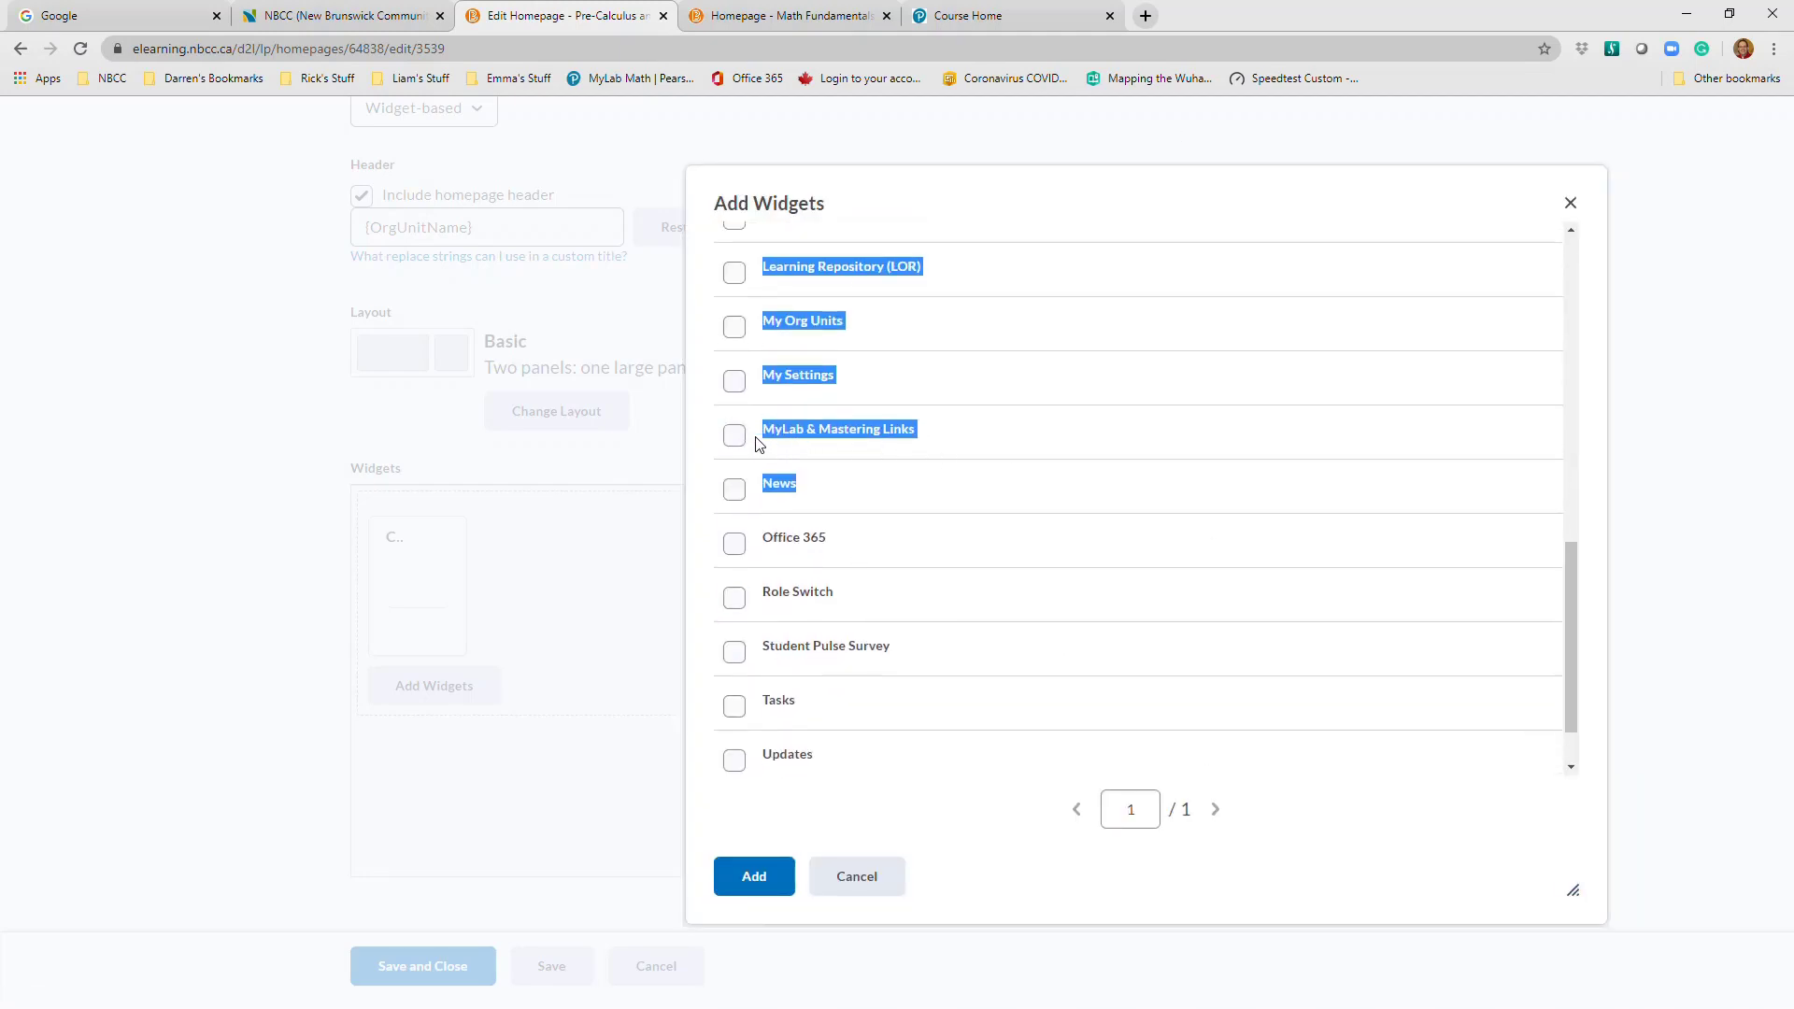
click(735, 436)
click(1026, 438)
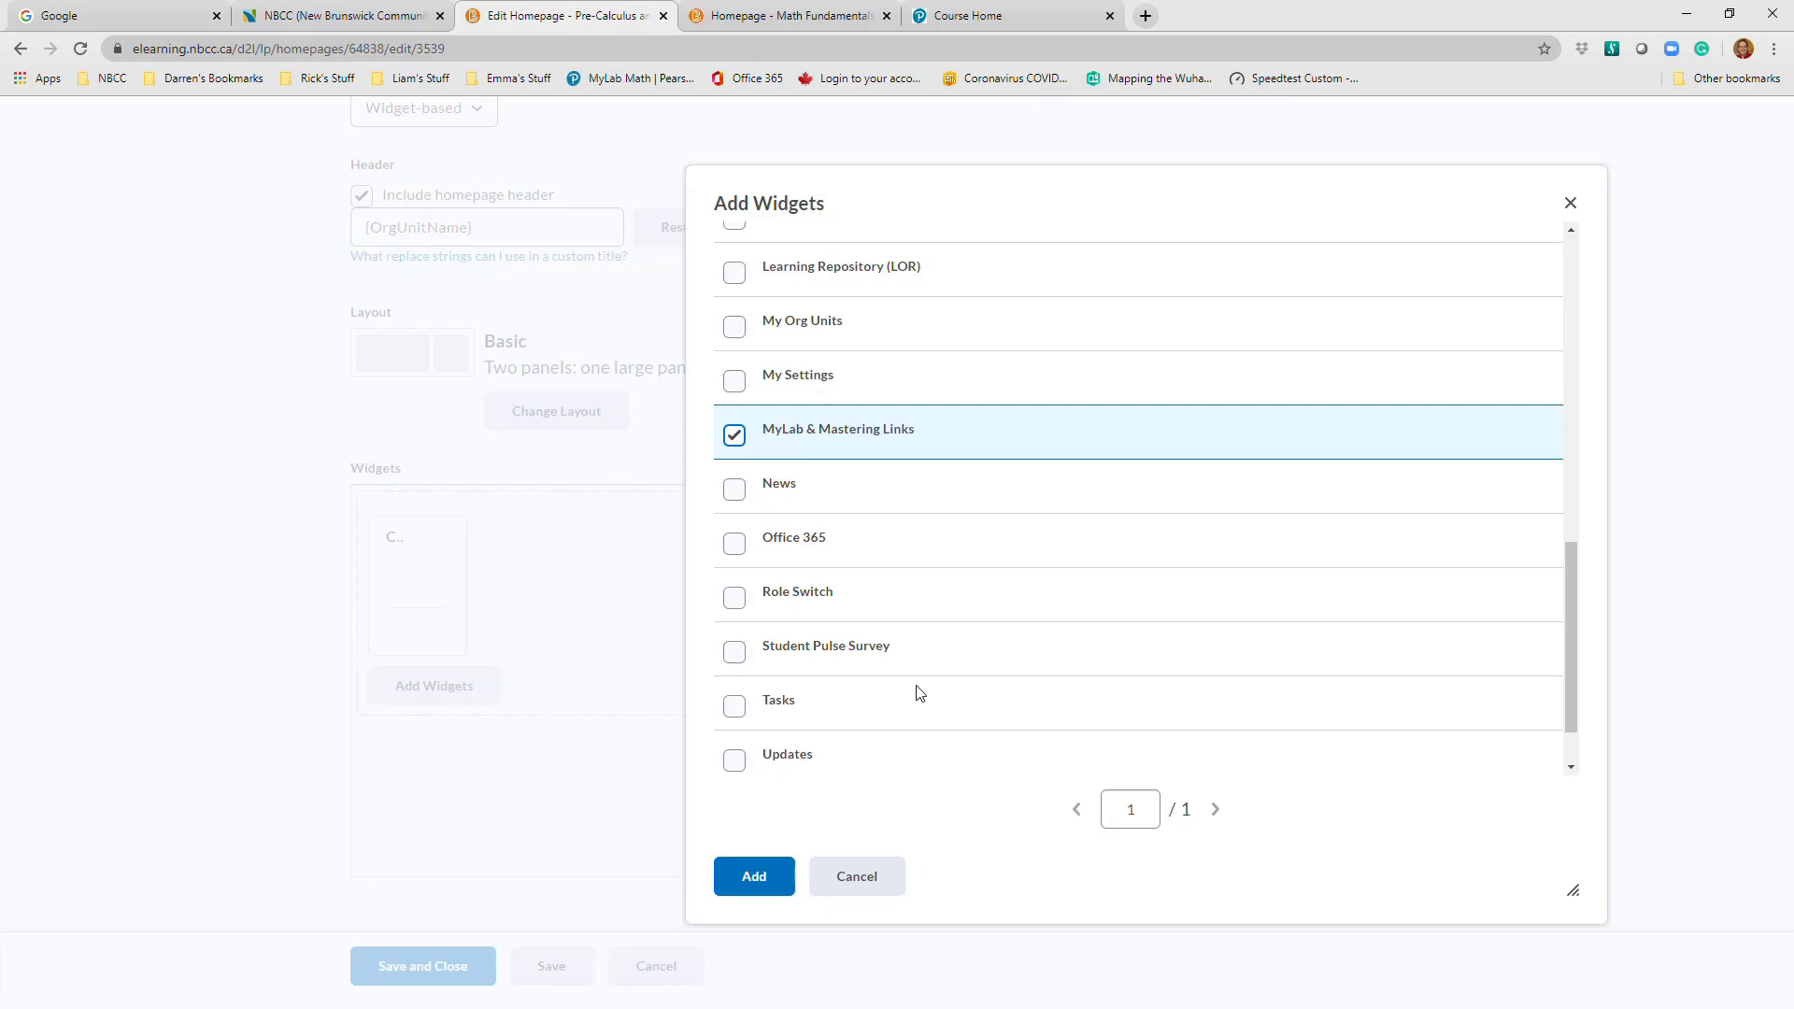
click(886, 885)
Move the "** Access CODE to proceed" widget above News, and look through the available homepage layouts without changing the Basic one
drag(1177, 733, 1153, 572)
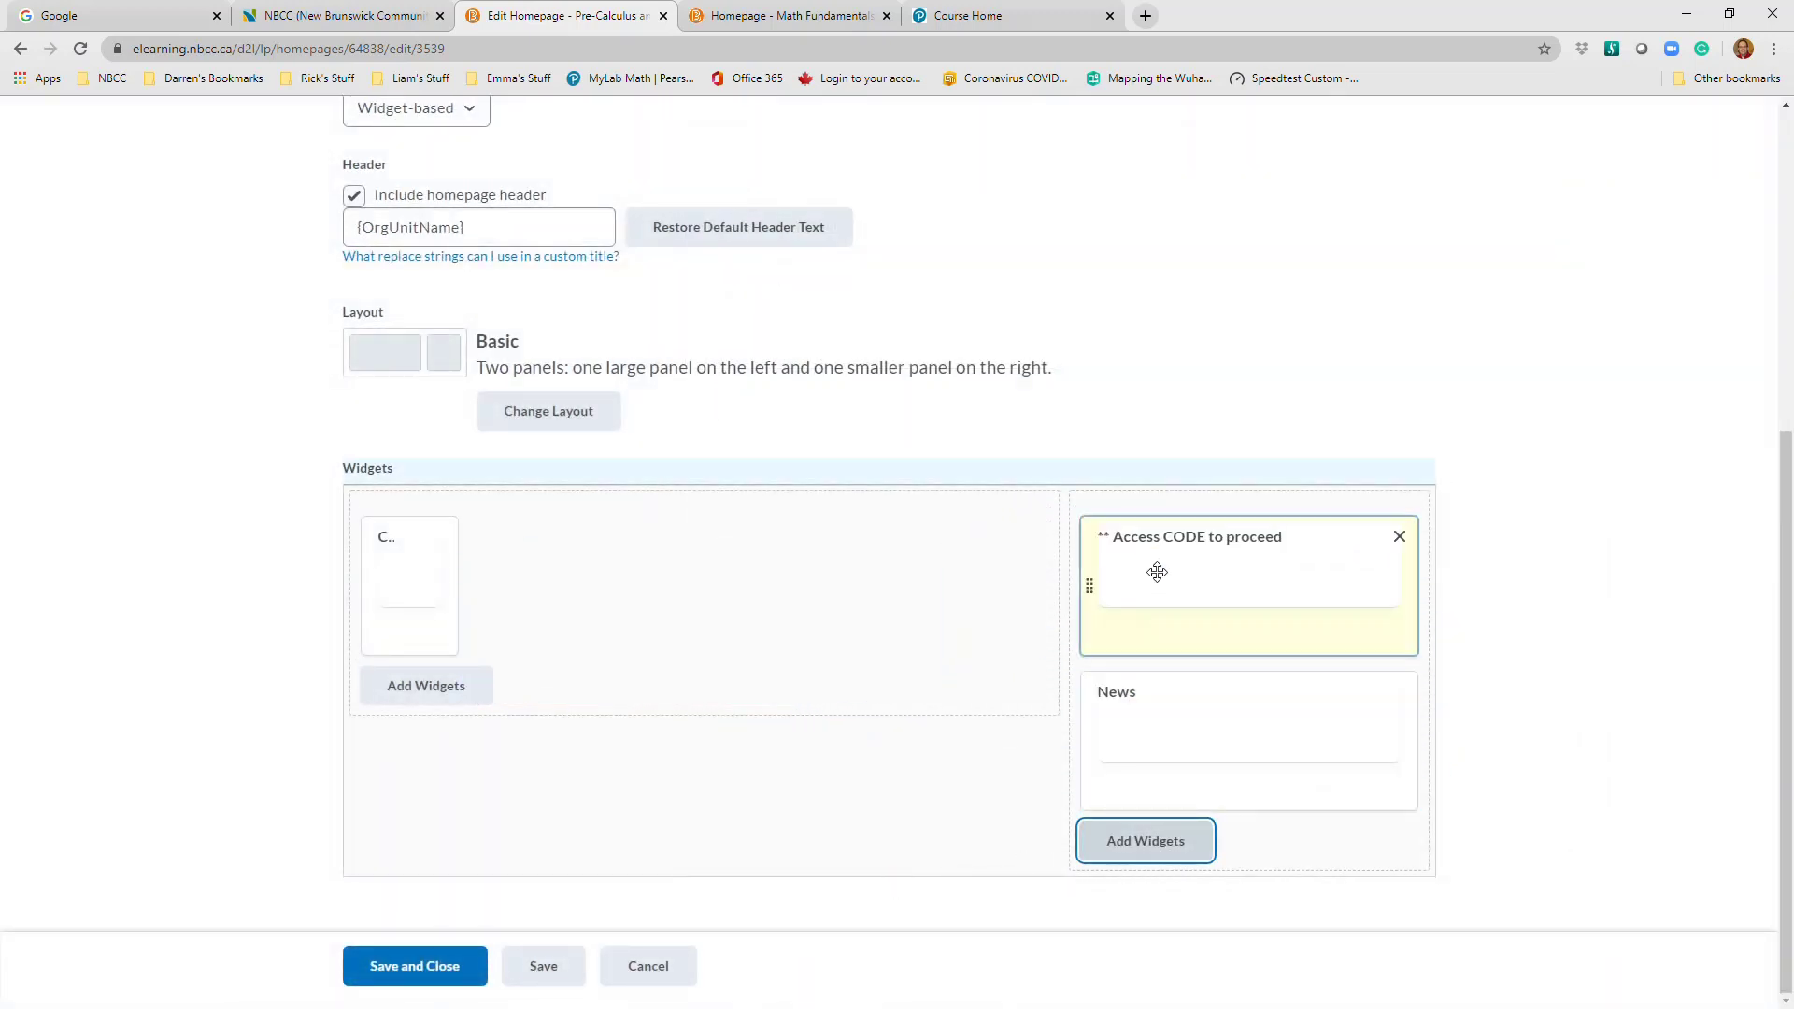
click(552, 410)
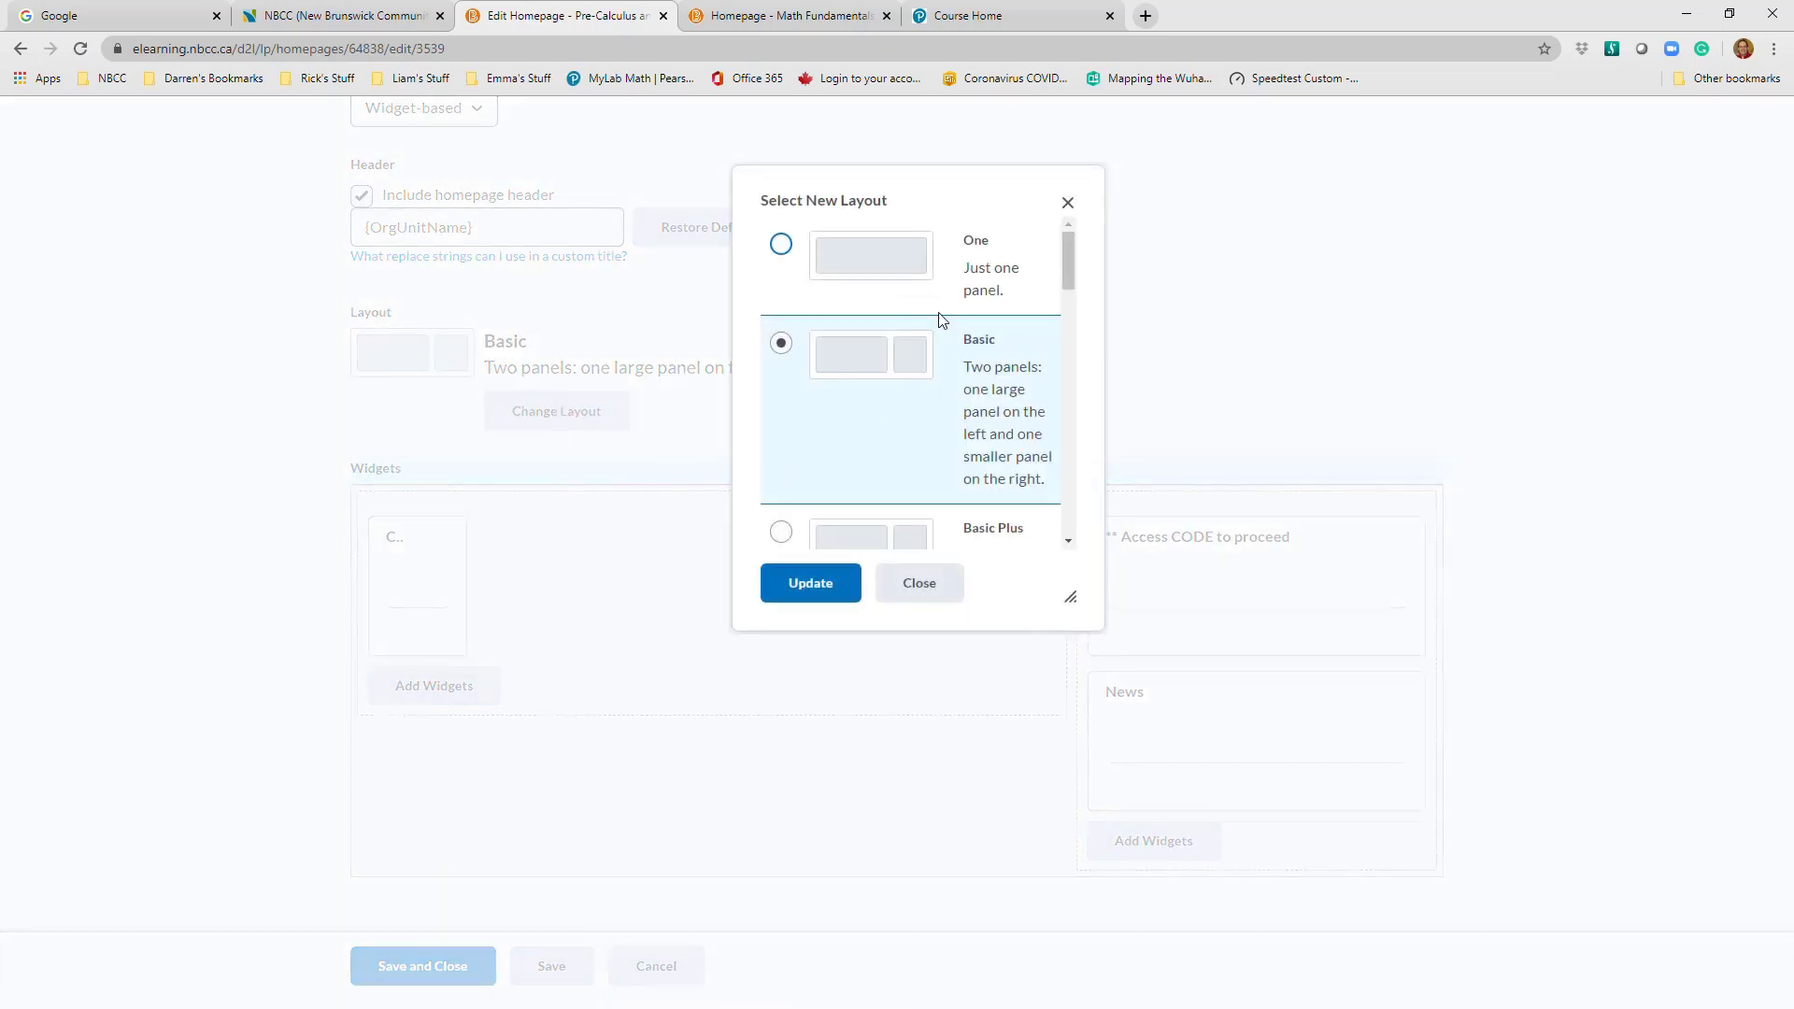
drag(1076, 258, 1067, 464)
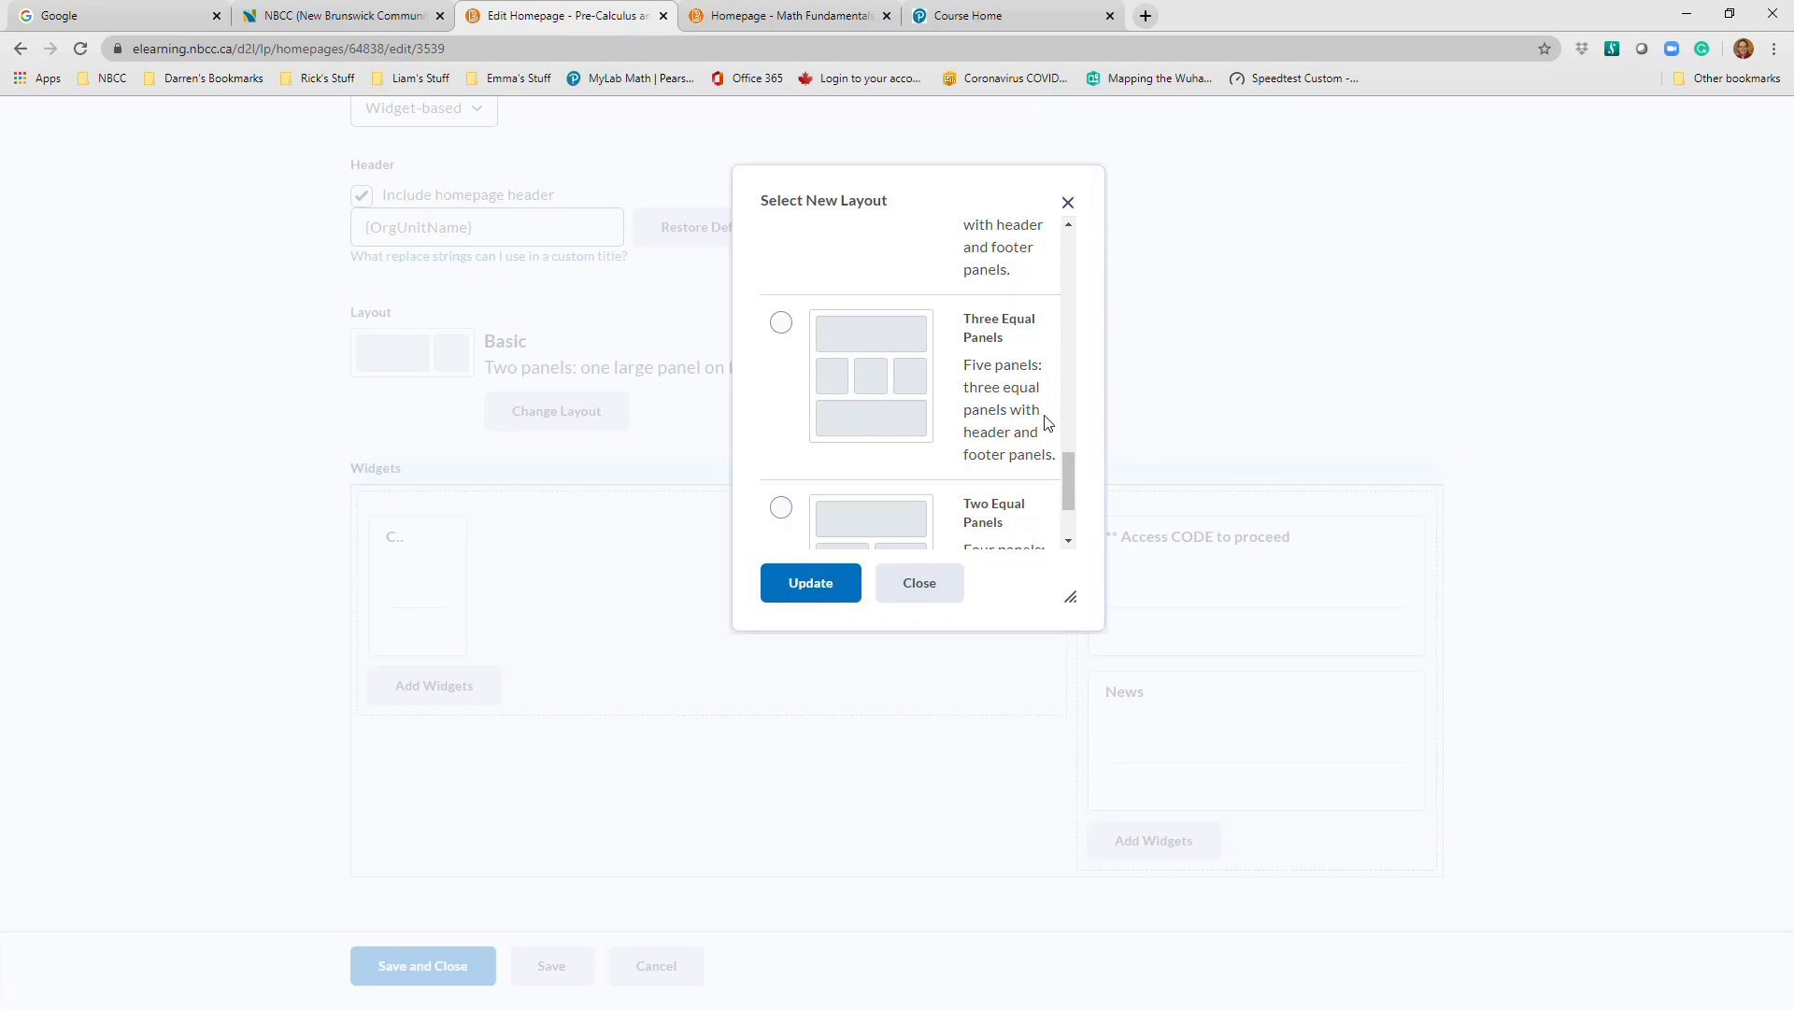
drag(1072, 482, 1061, 236)
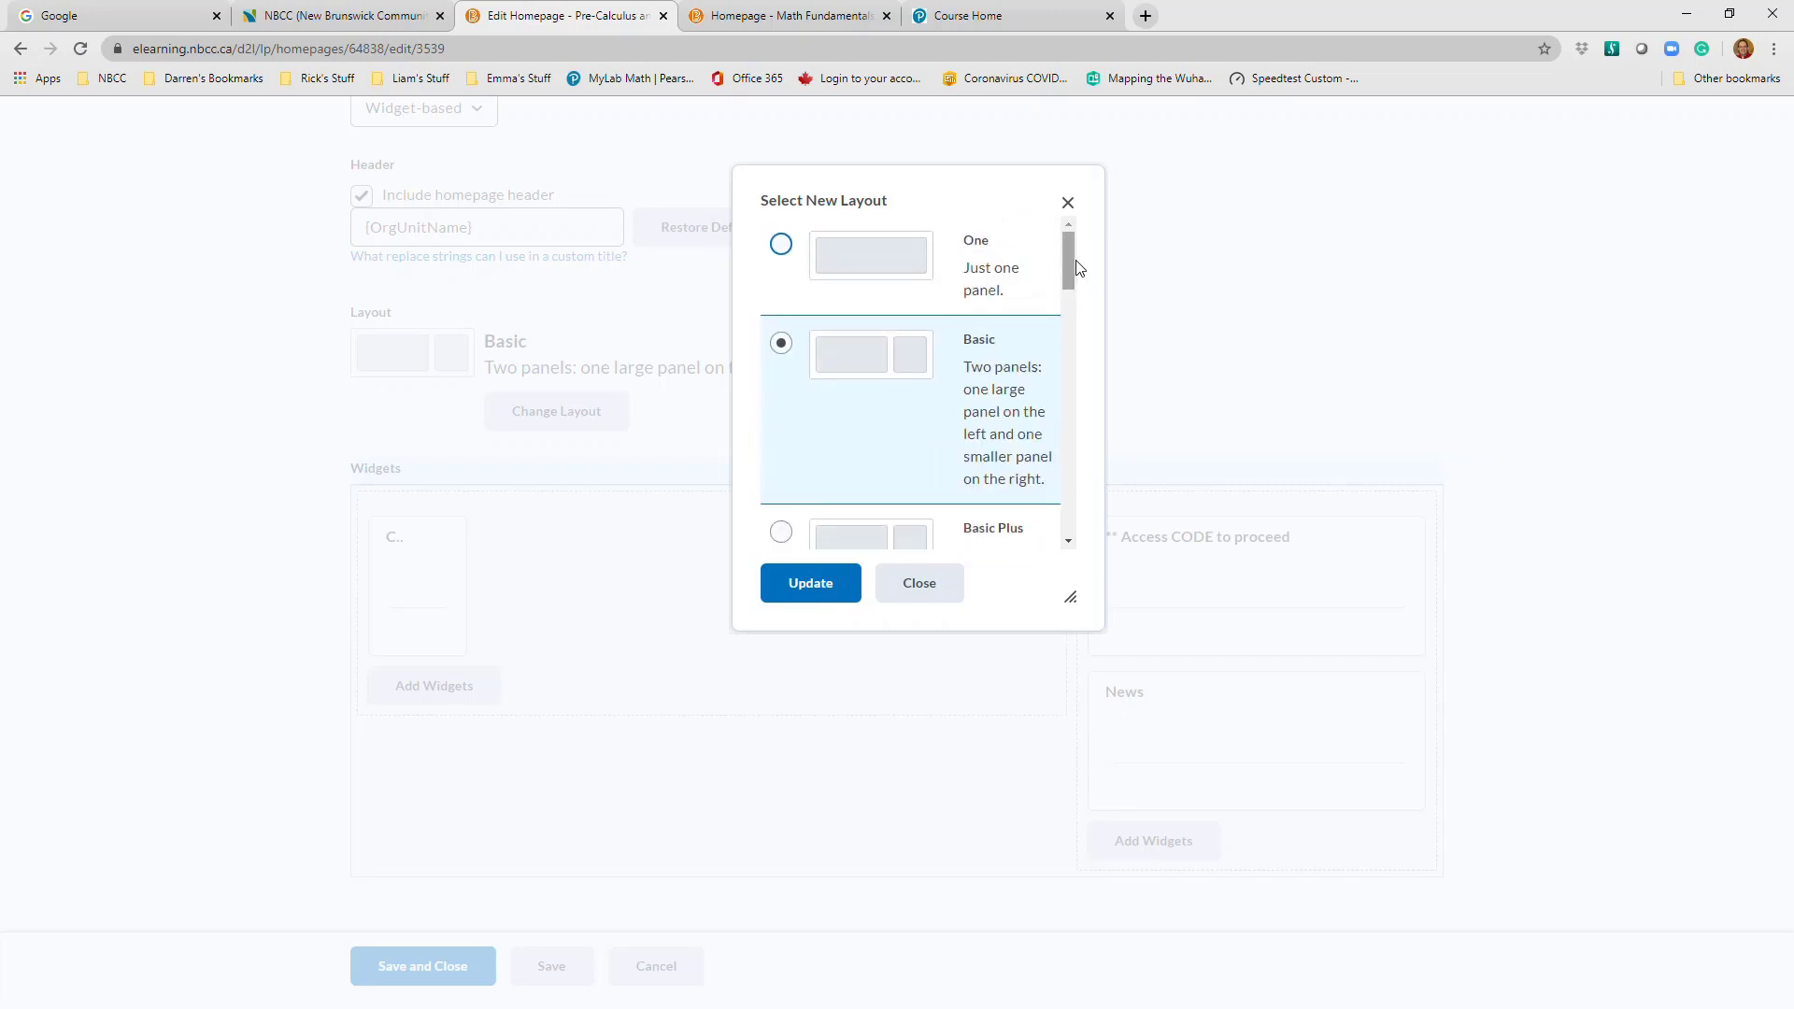
scroll(1070, 271, down, 1)
scroll(1082, 289, down, 5)
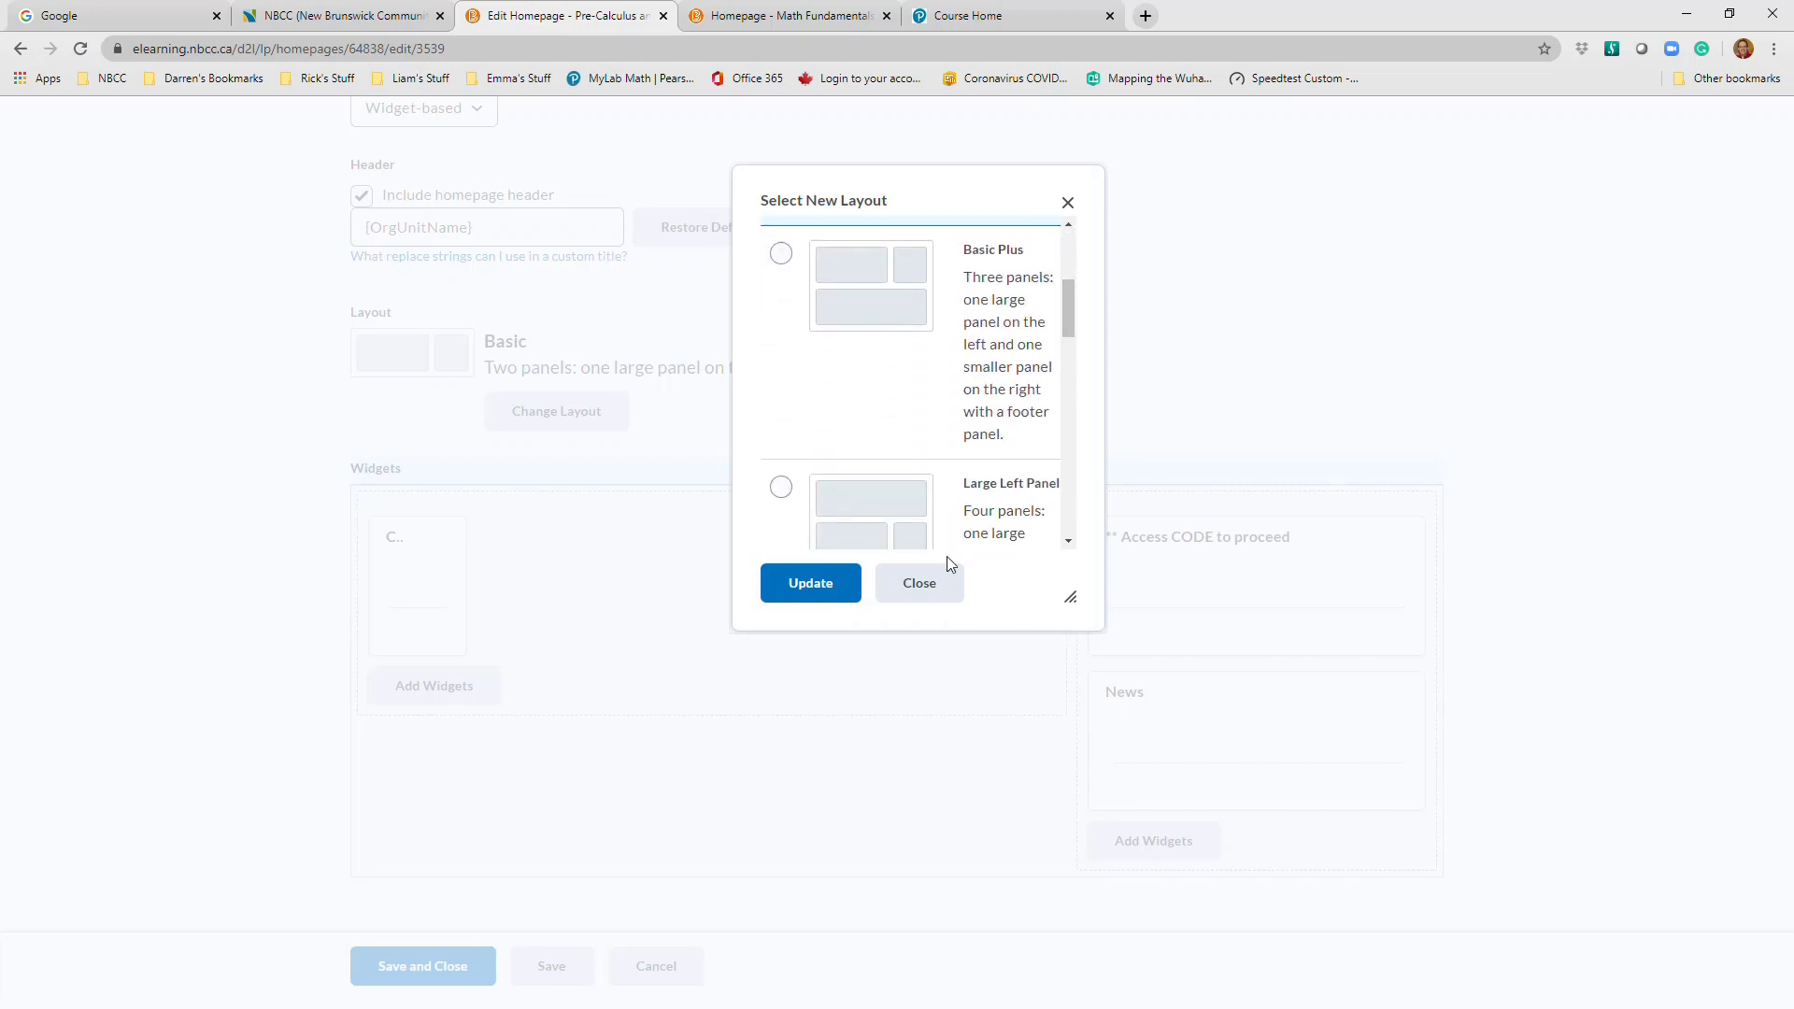
click(949, 590)
Save and close the edited homepage, check the active homepage choice, and open the Pre-Calculus and Statistics course homepage
drag(1169, 729, 1137, 709)
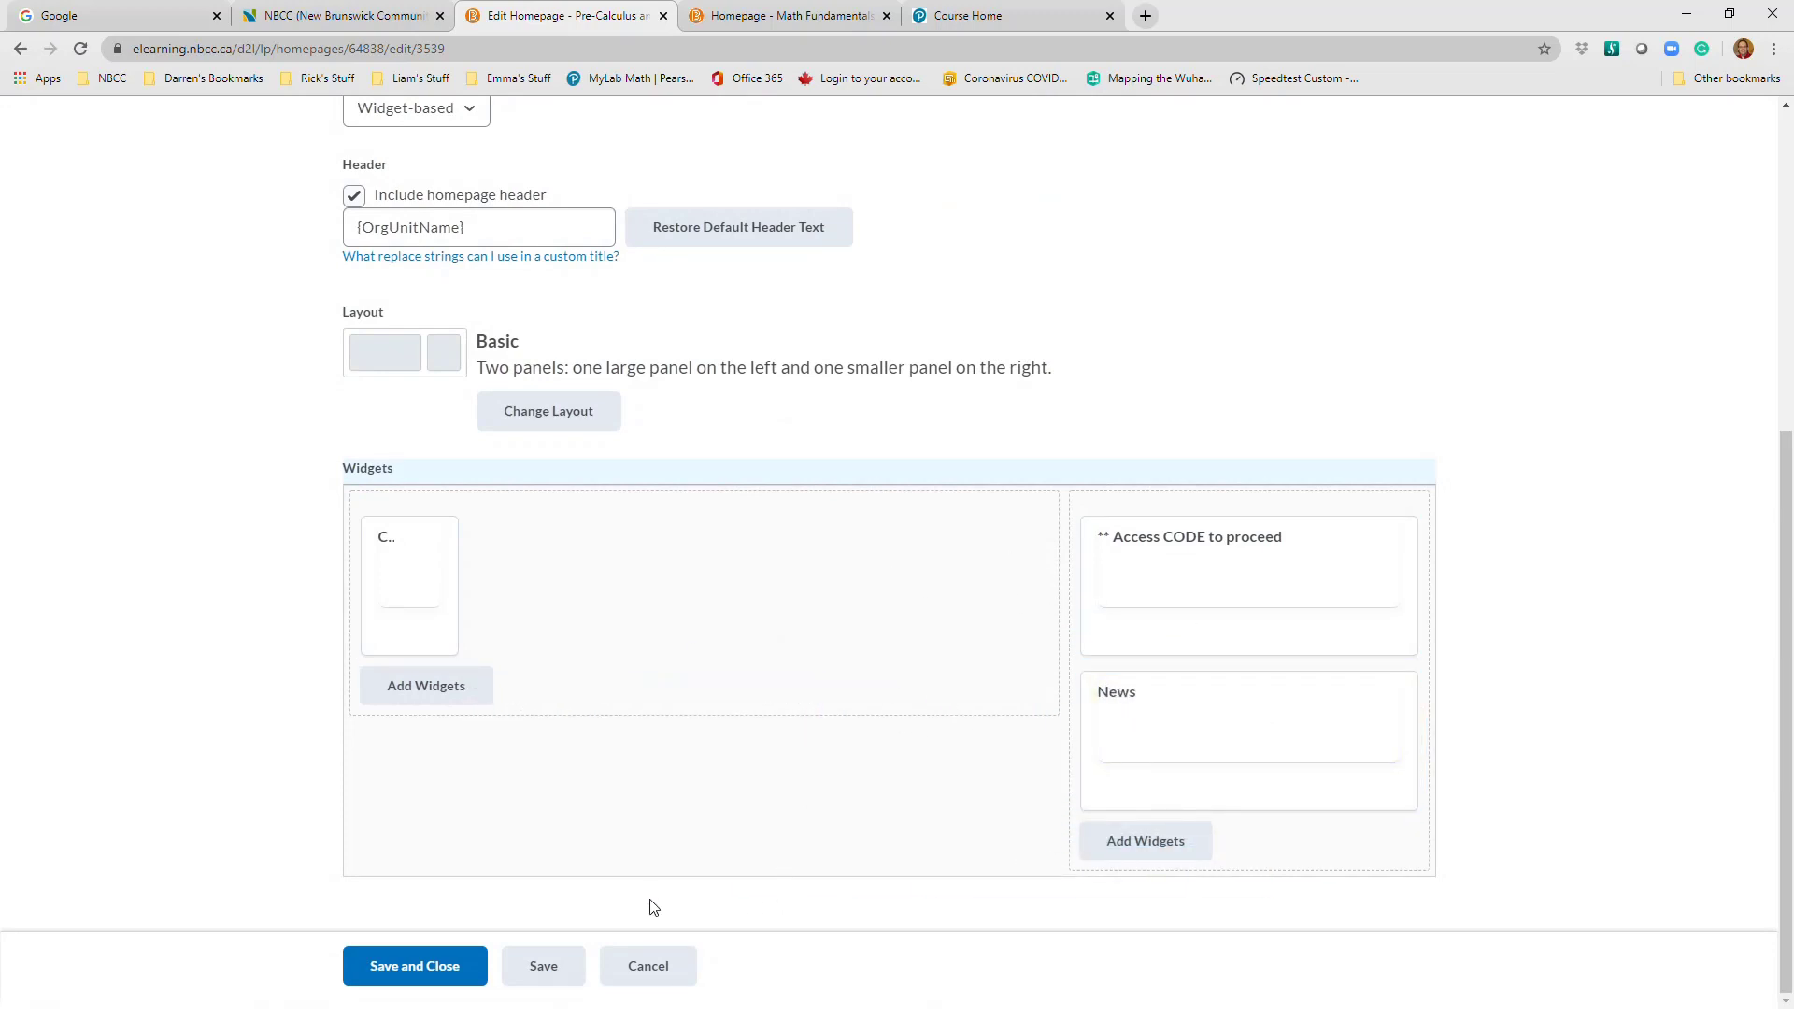
click(383, 967)
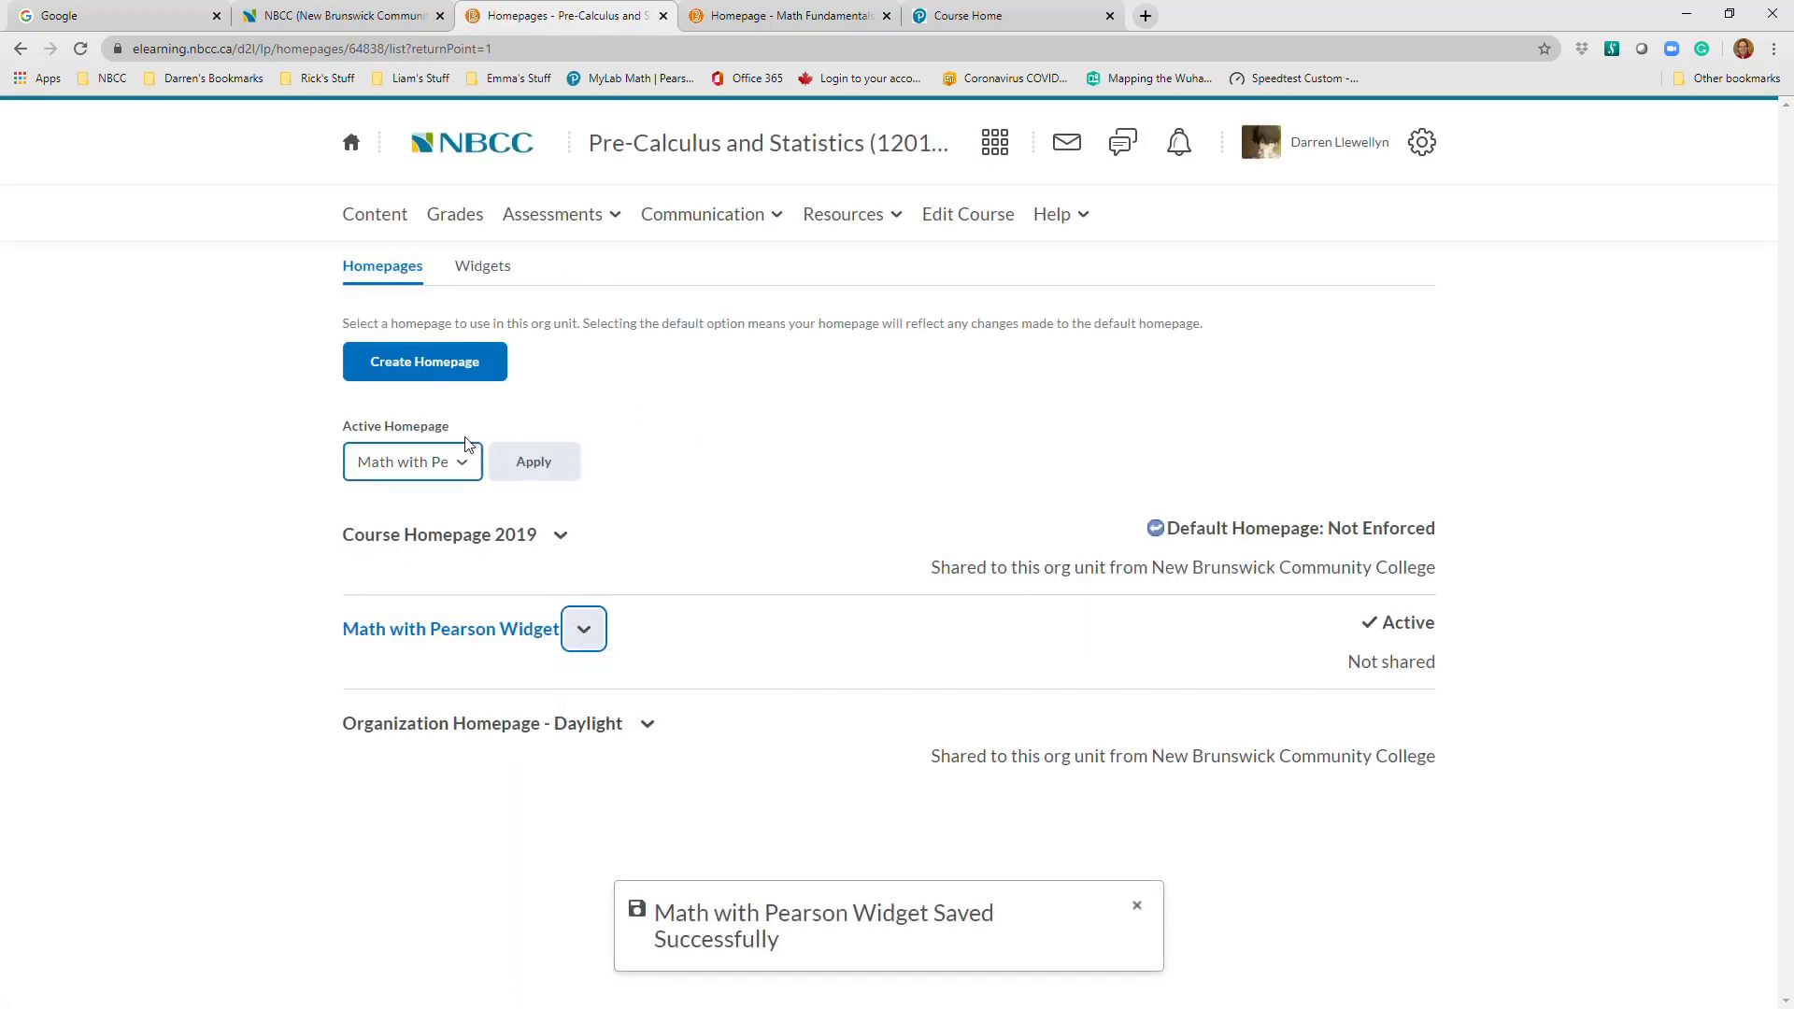
click(464, 461)
click(439, 529)
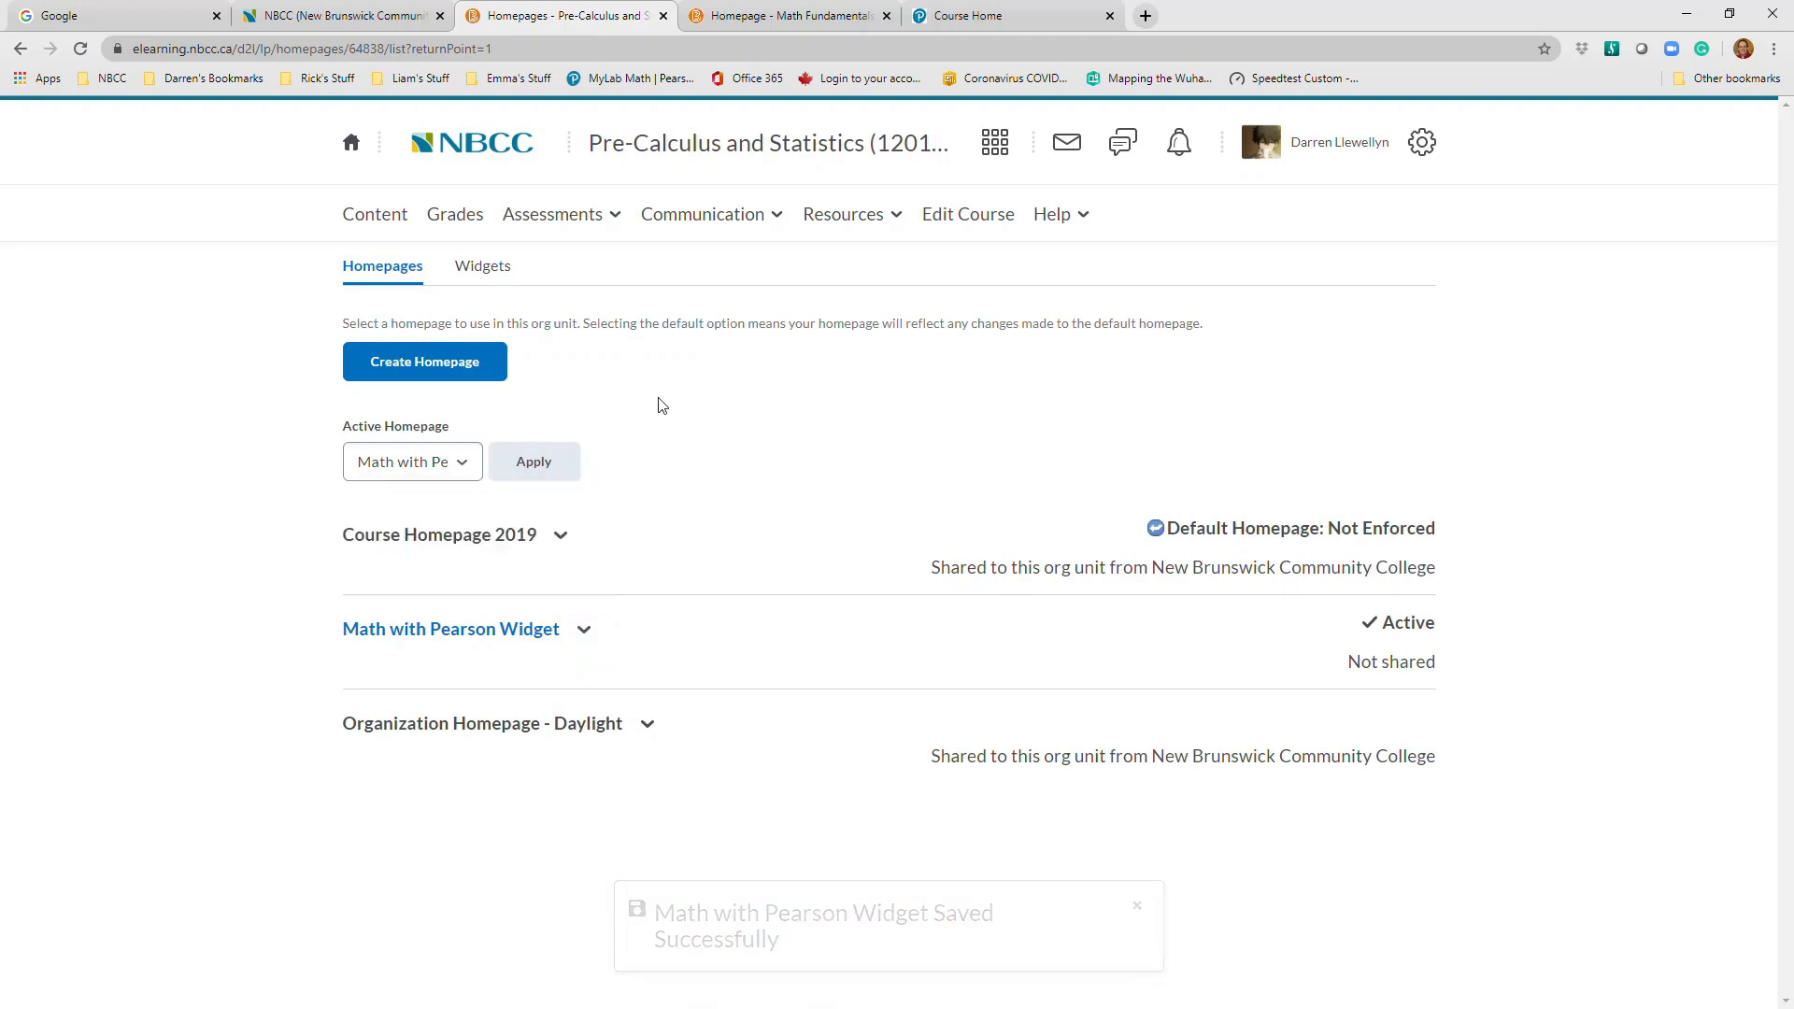
click(881, 151)
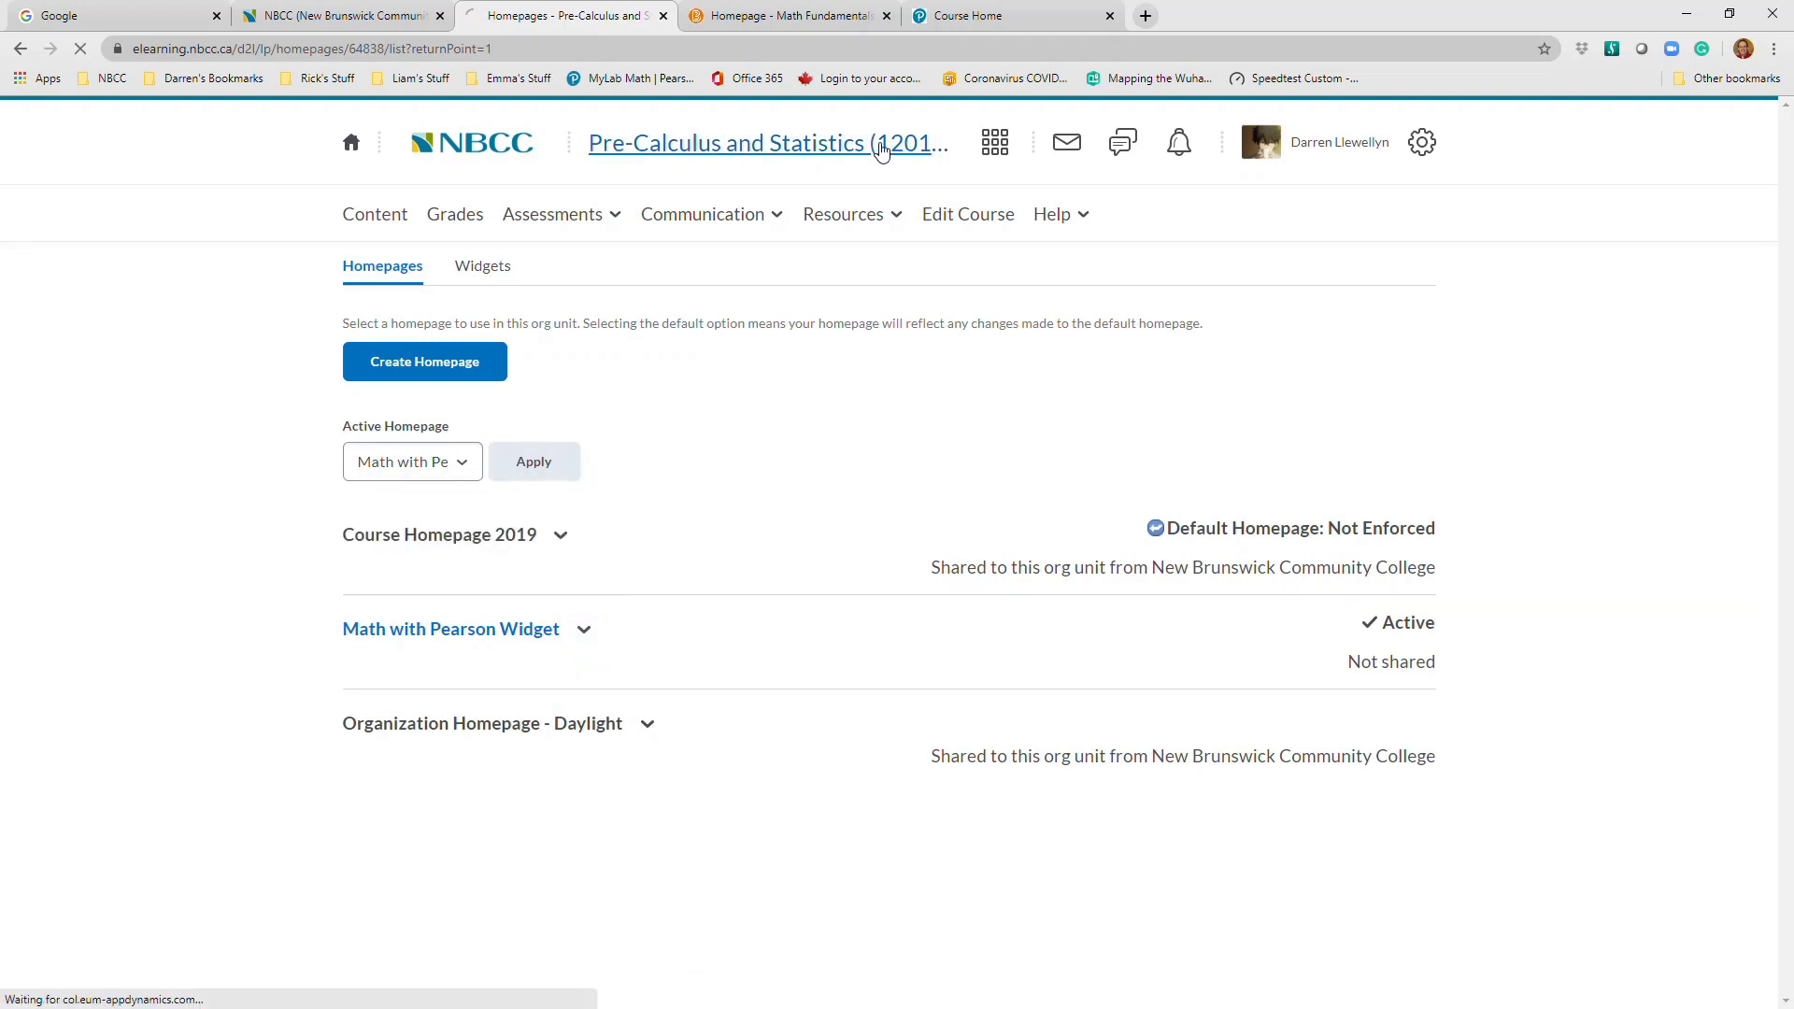
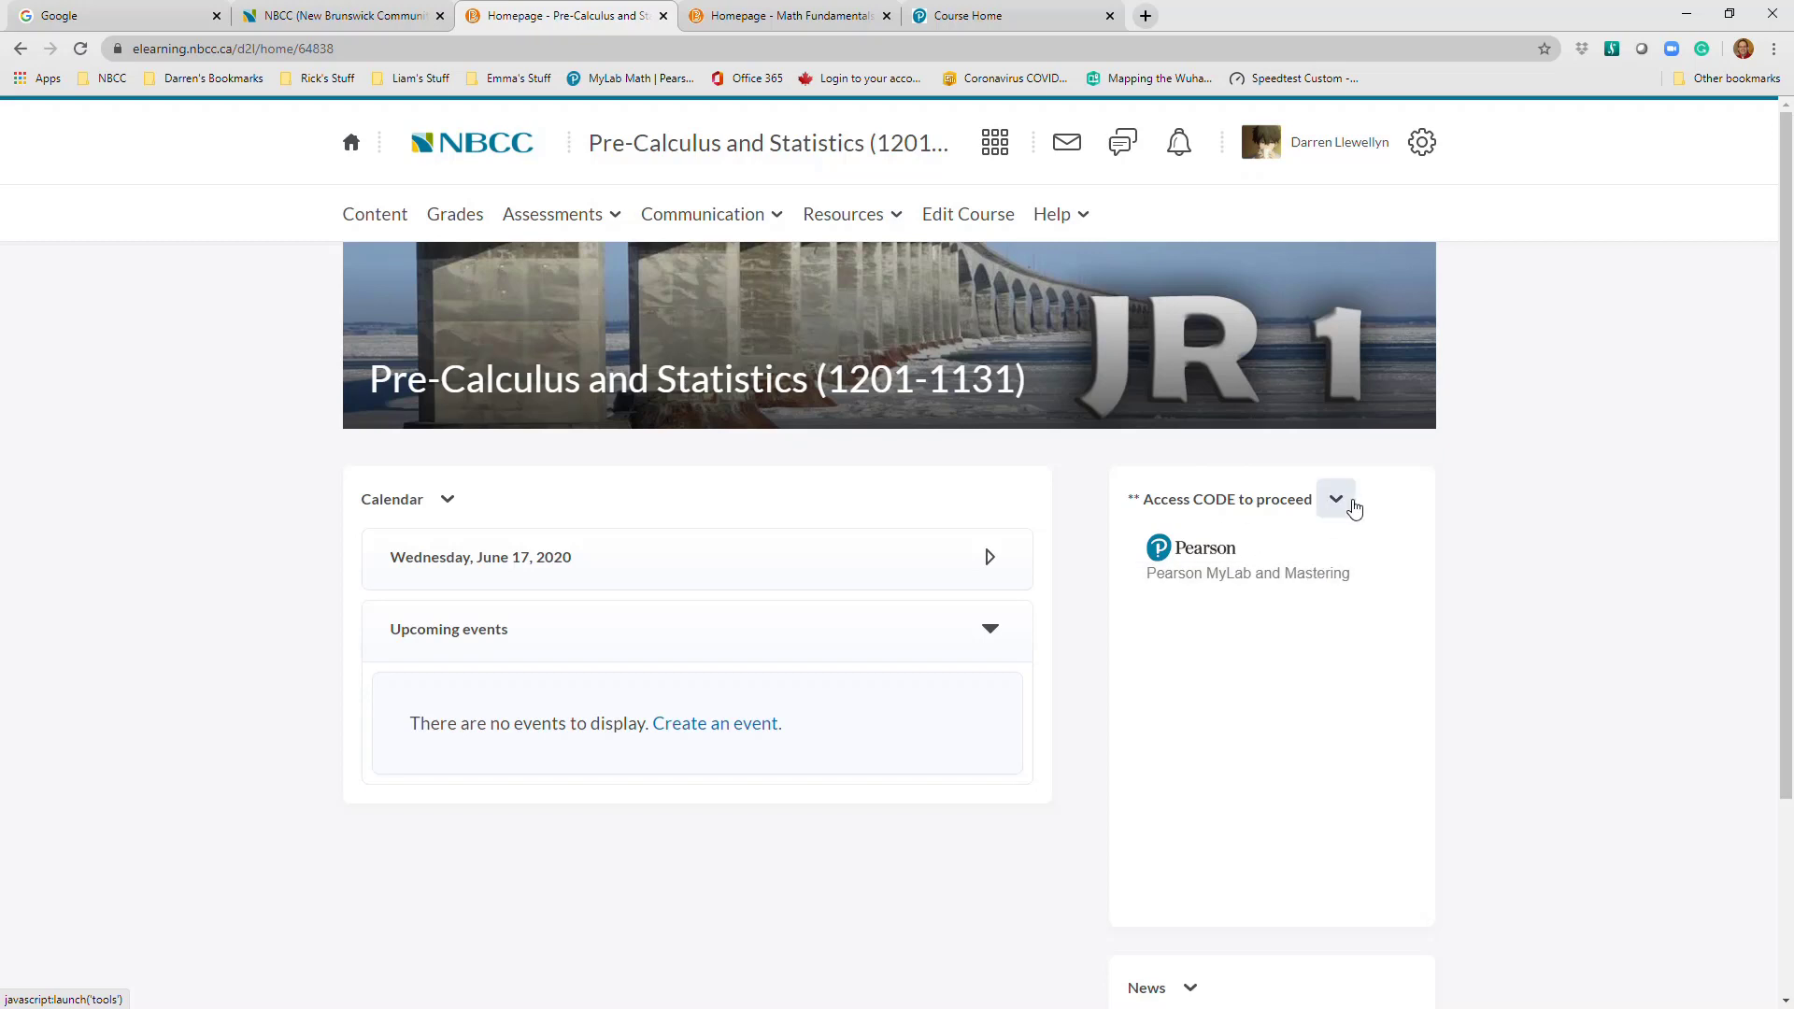
View the system and custom widget lists through course administration, and return to the list of homepages
click(968, 222)
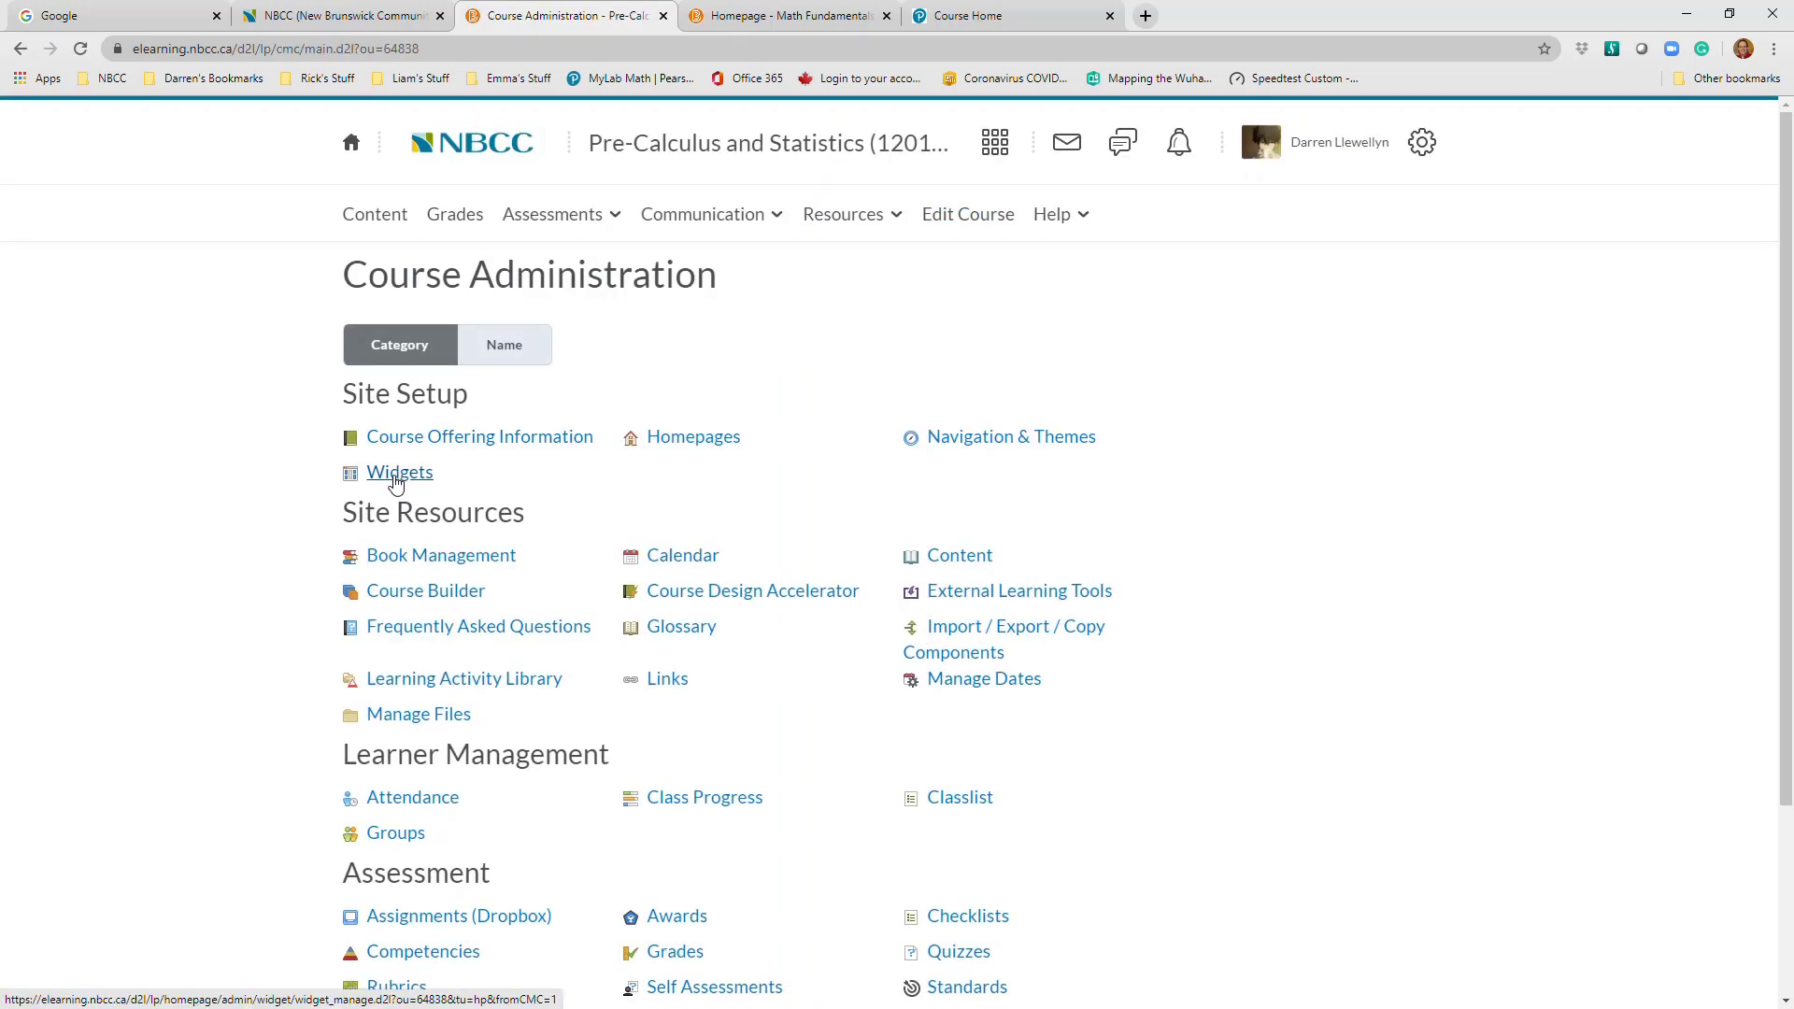
click(394, 477)
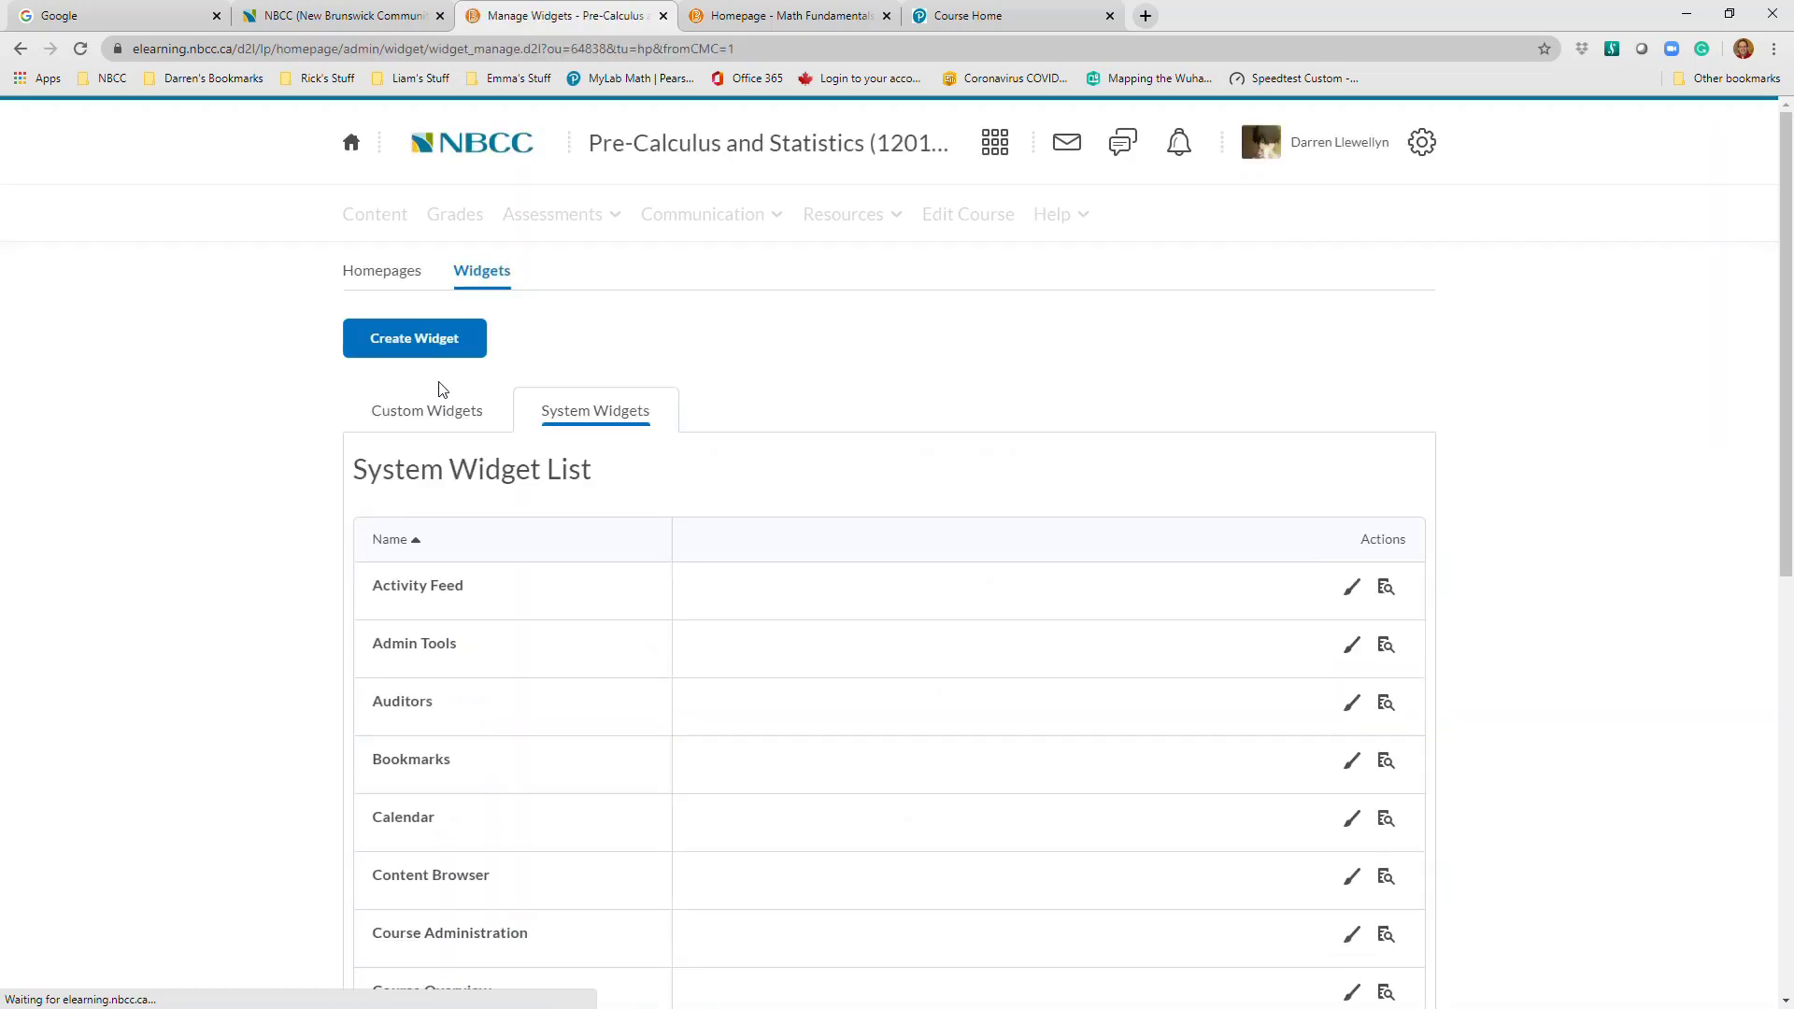
scroll(550, 426, down, 3)
scroll(549, 426, up, 3)
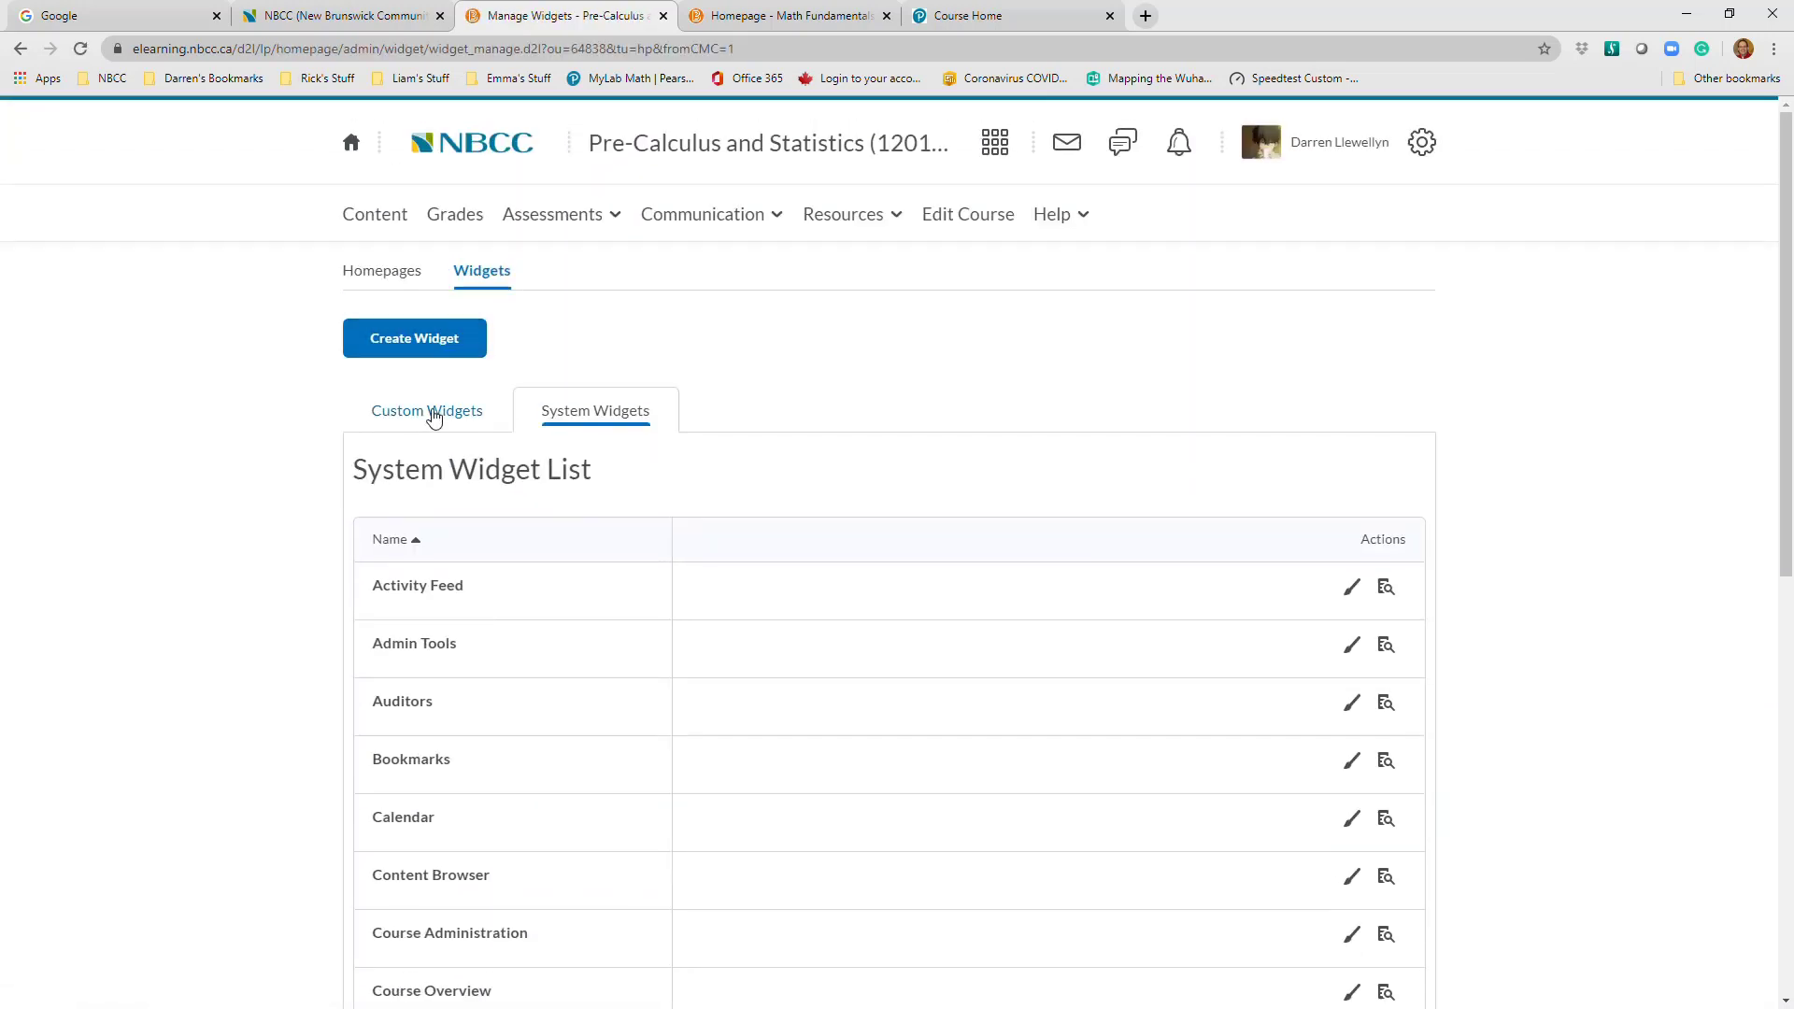
click(432, 411)
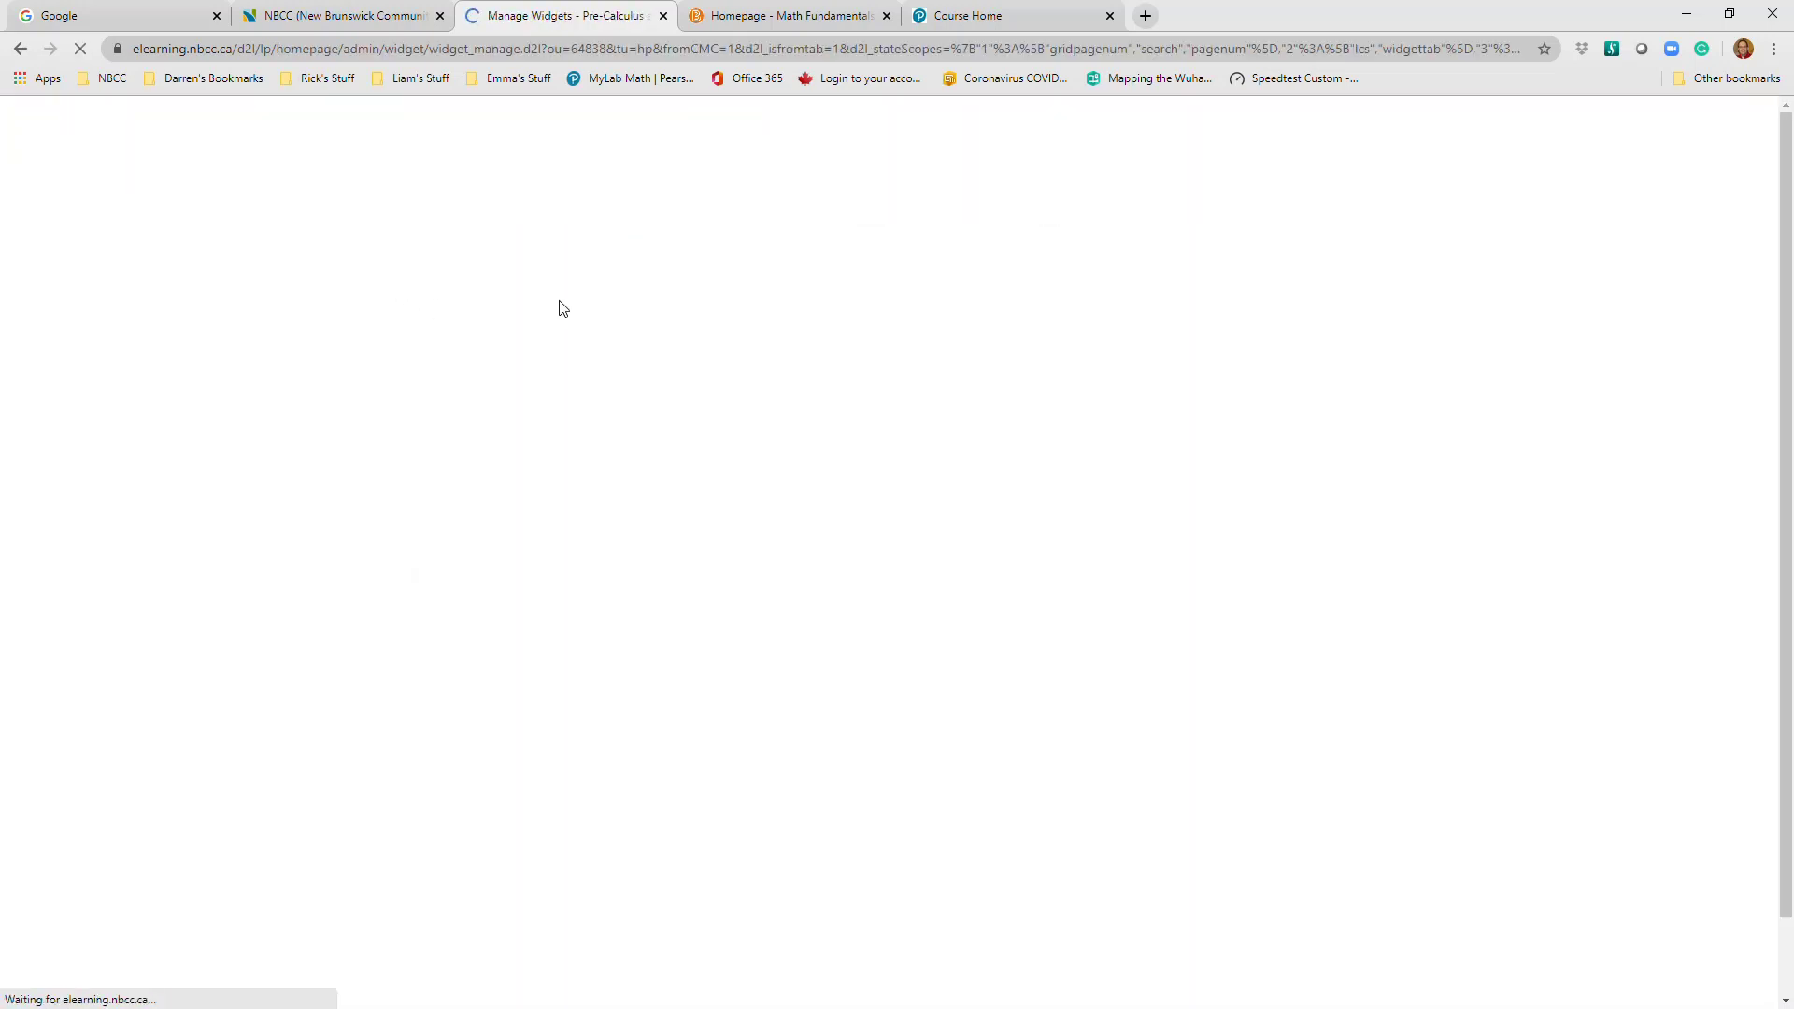
click(396, 283)
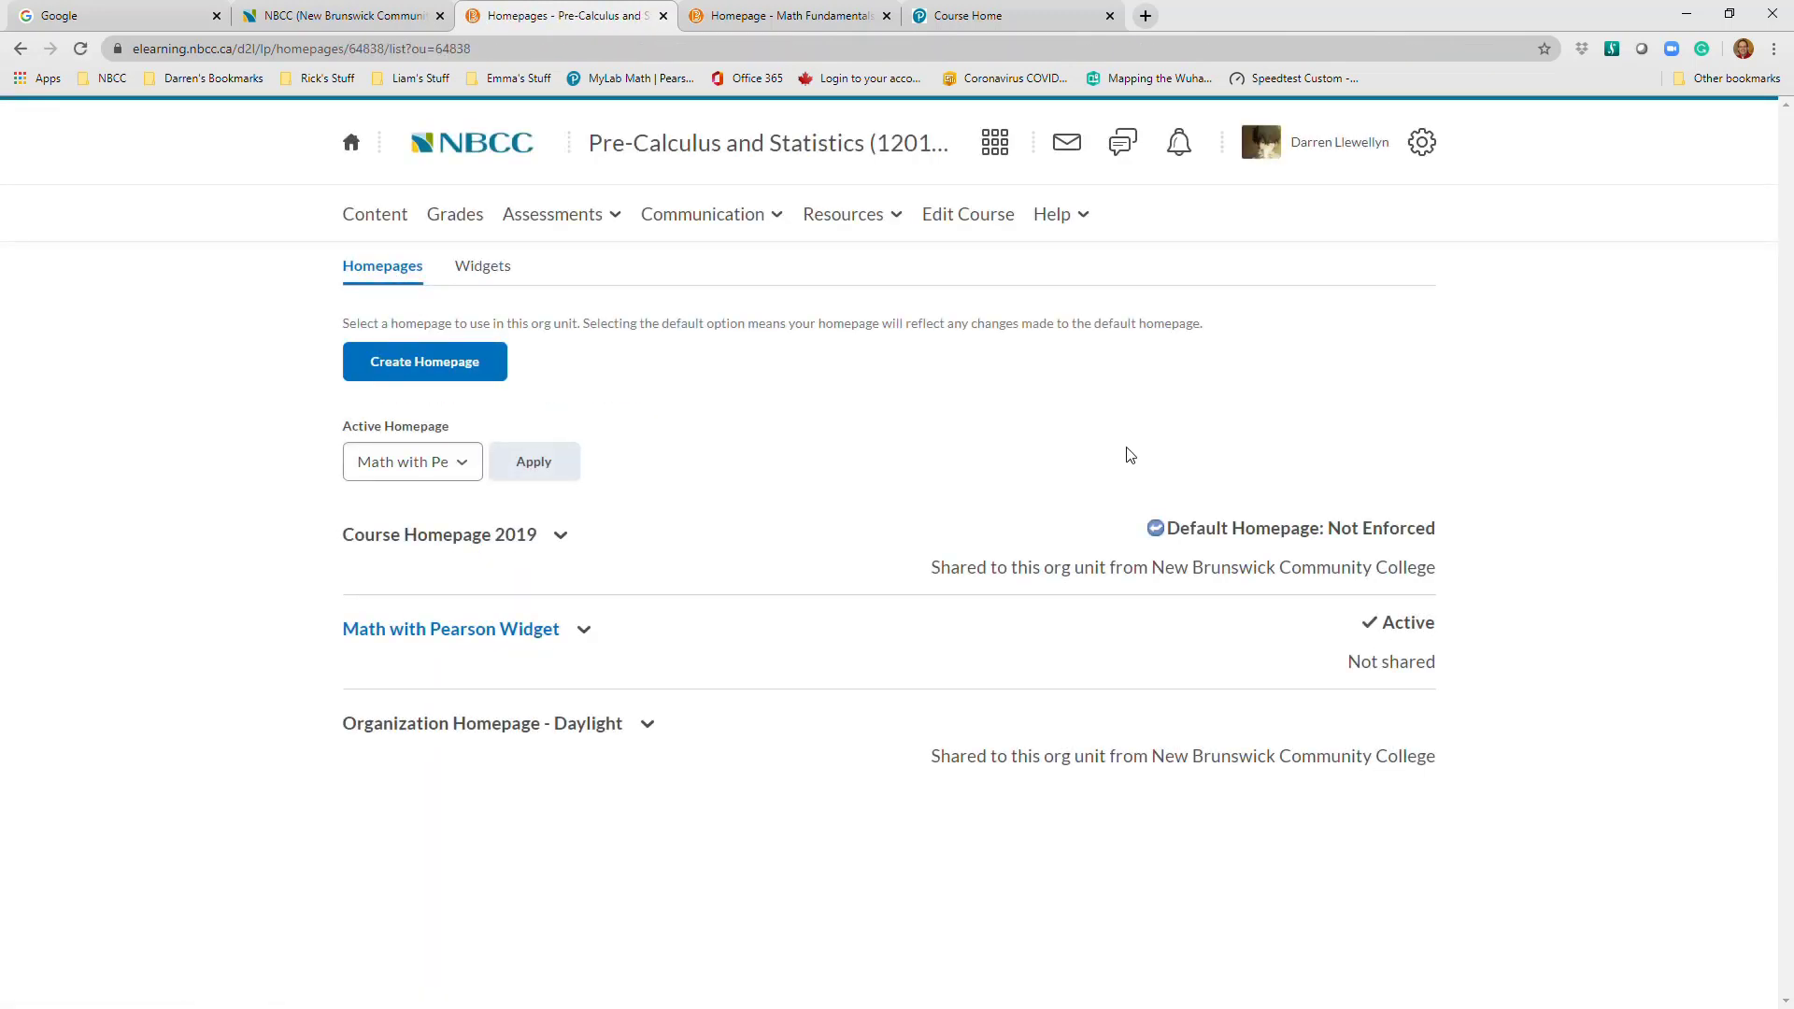
Edit the Math with Pearson Widget homepage and switch the "** Access CODE to proceed" widget's name to Default: MyLab & Mastering Links
click(585, 634)
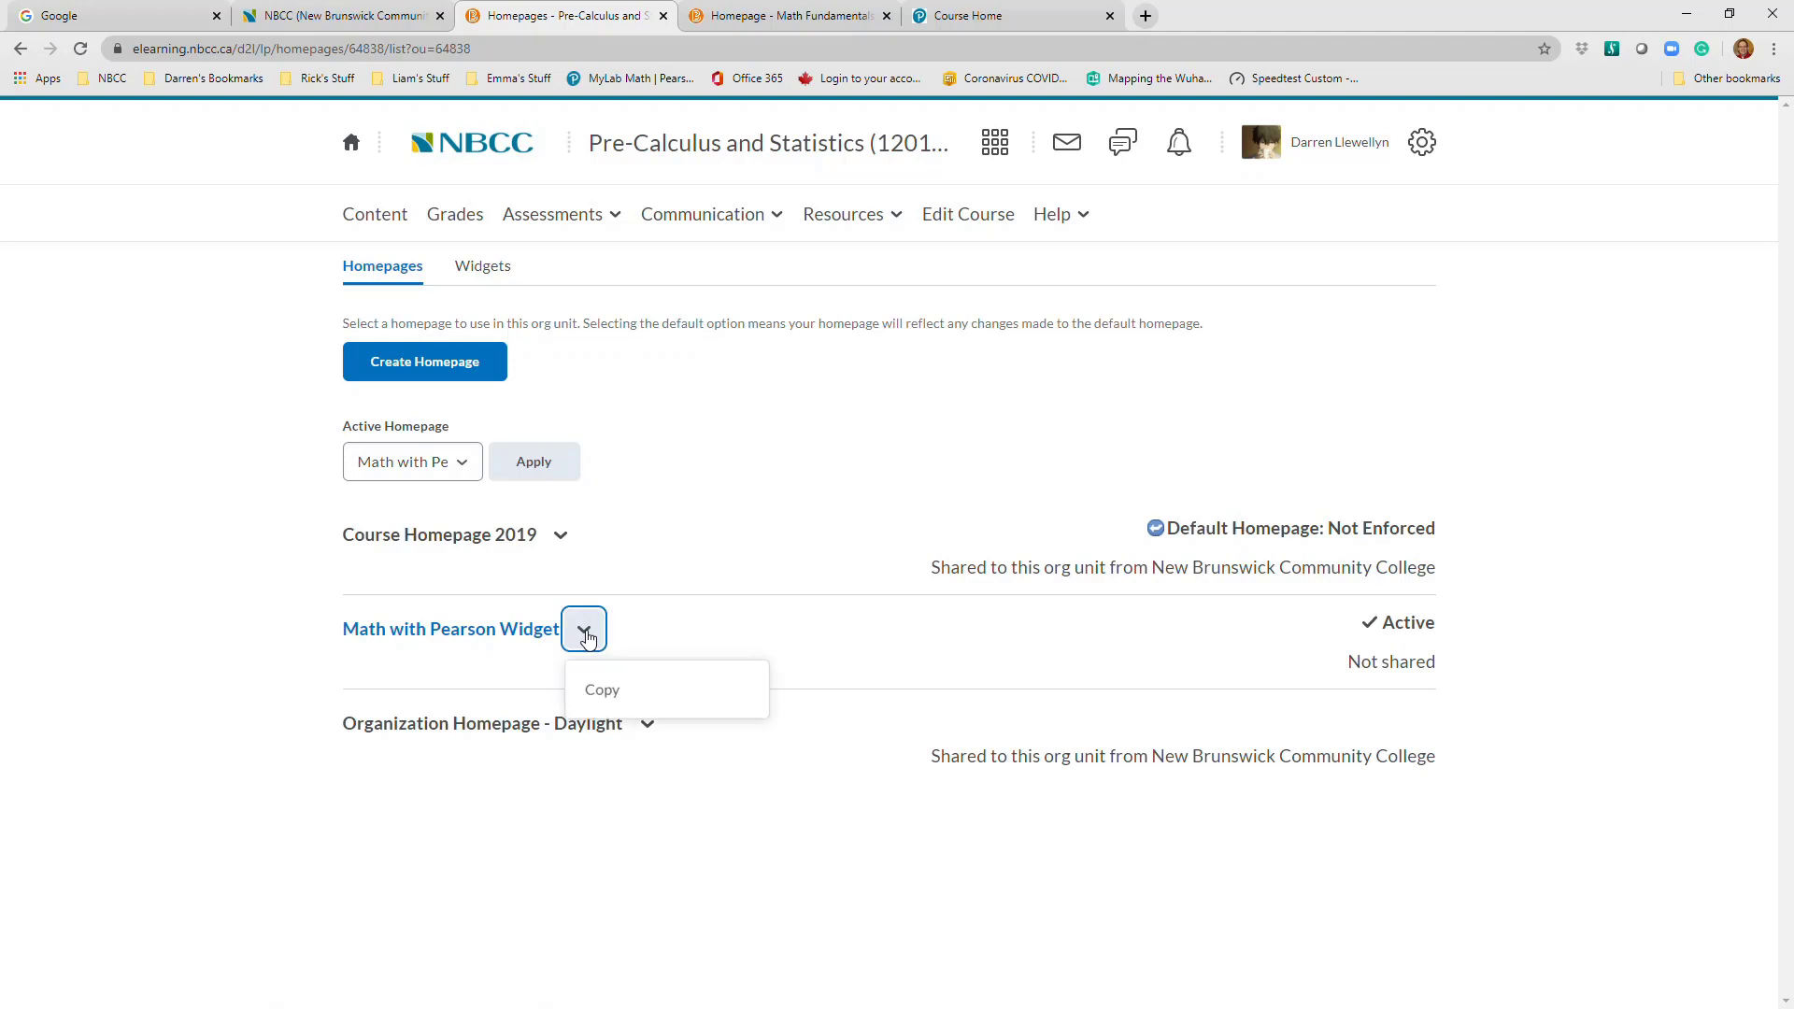
click(534, 632)
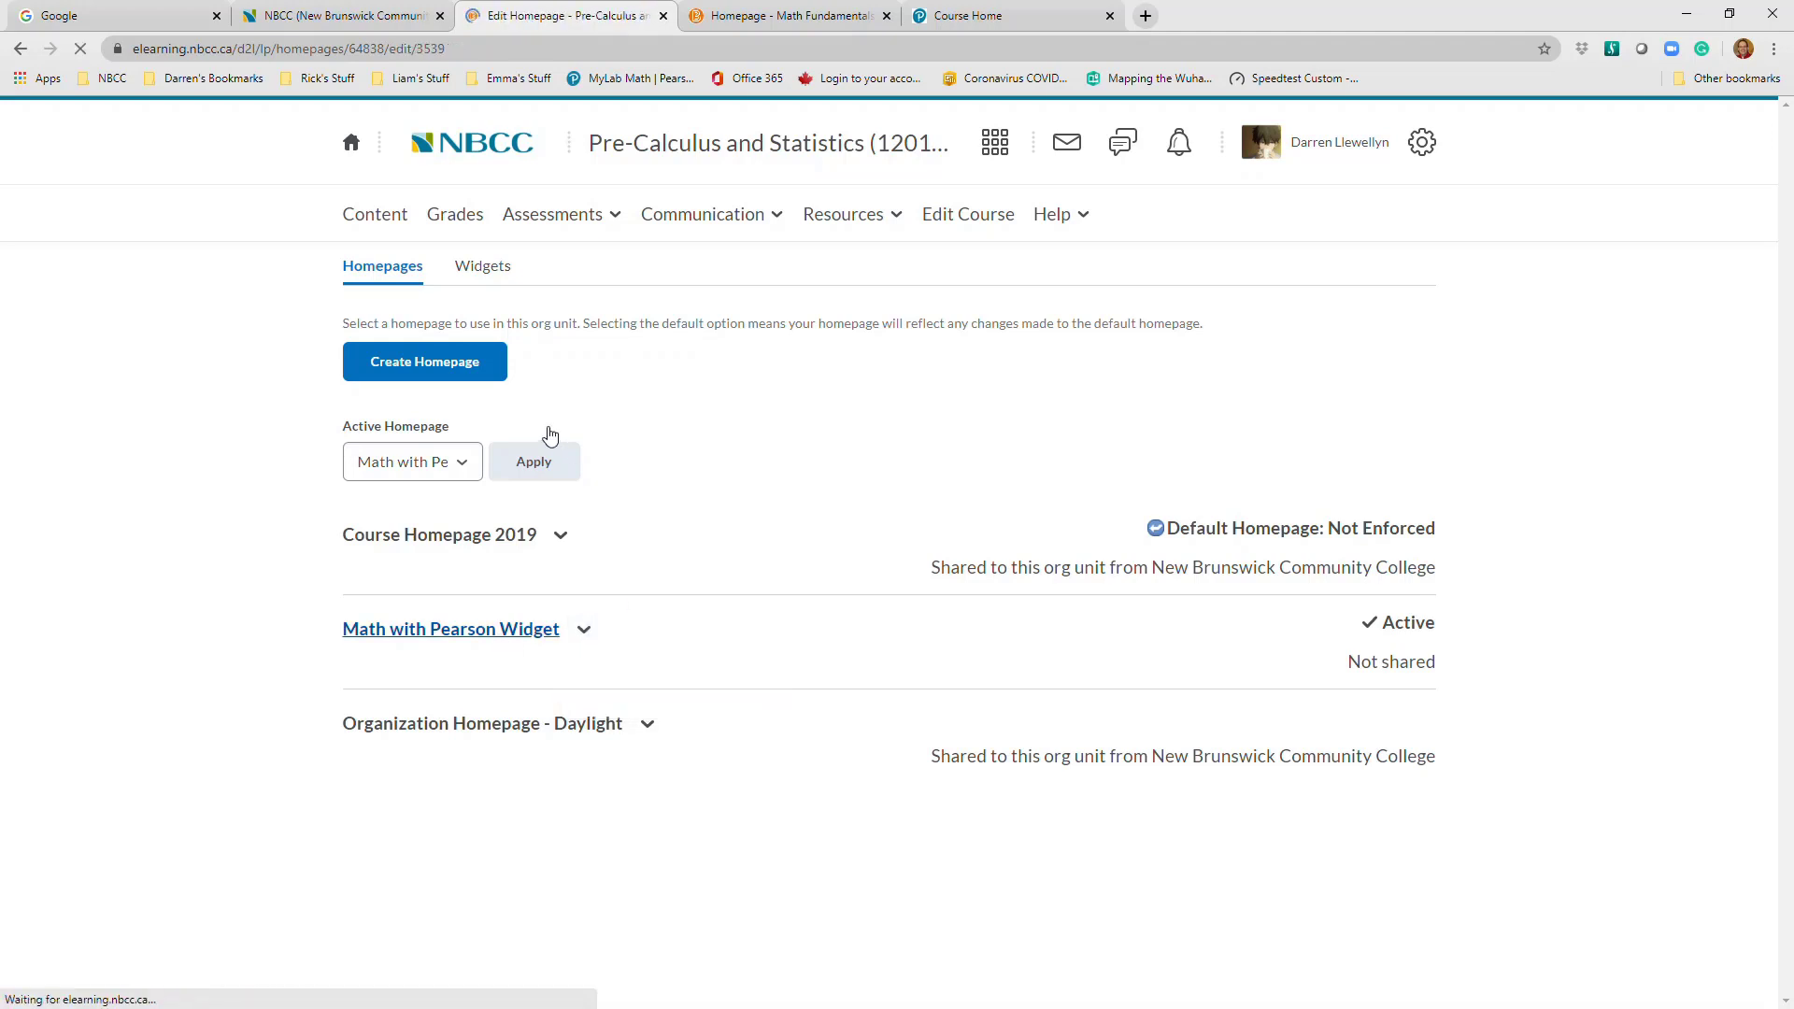
scroll(1770, 211, down, 3)
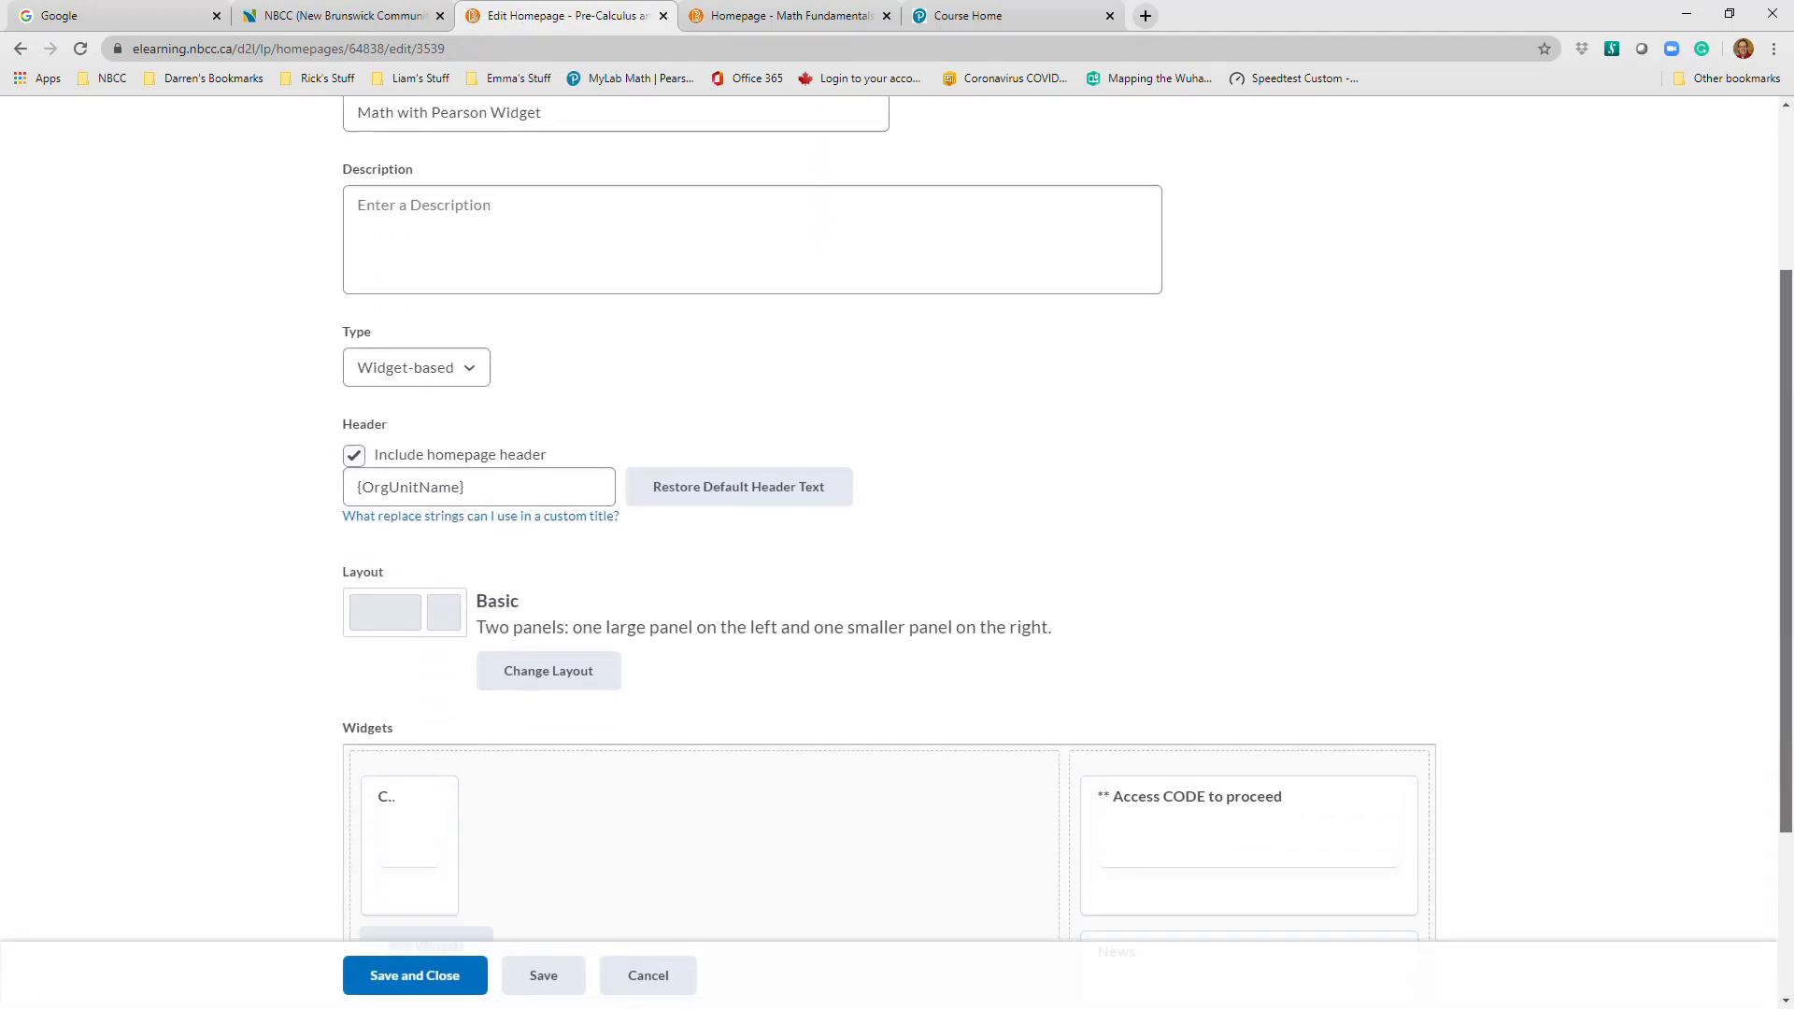
scroll(1215, 607, down, 3)
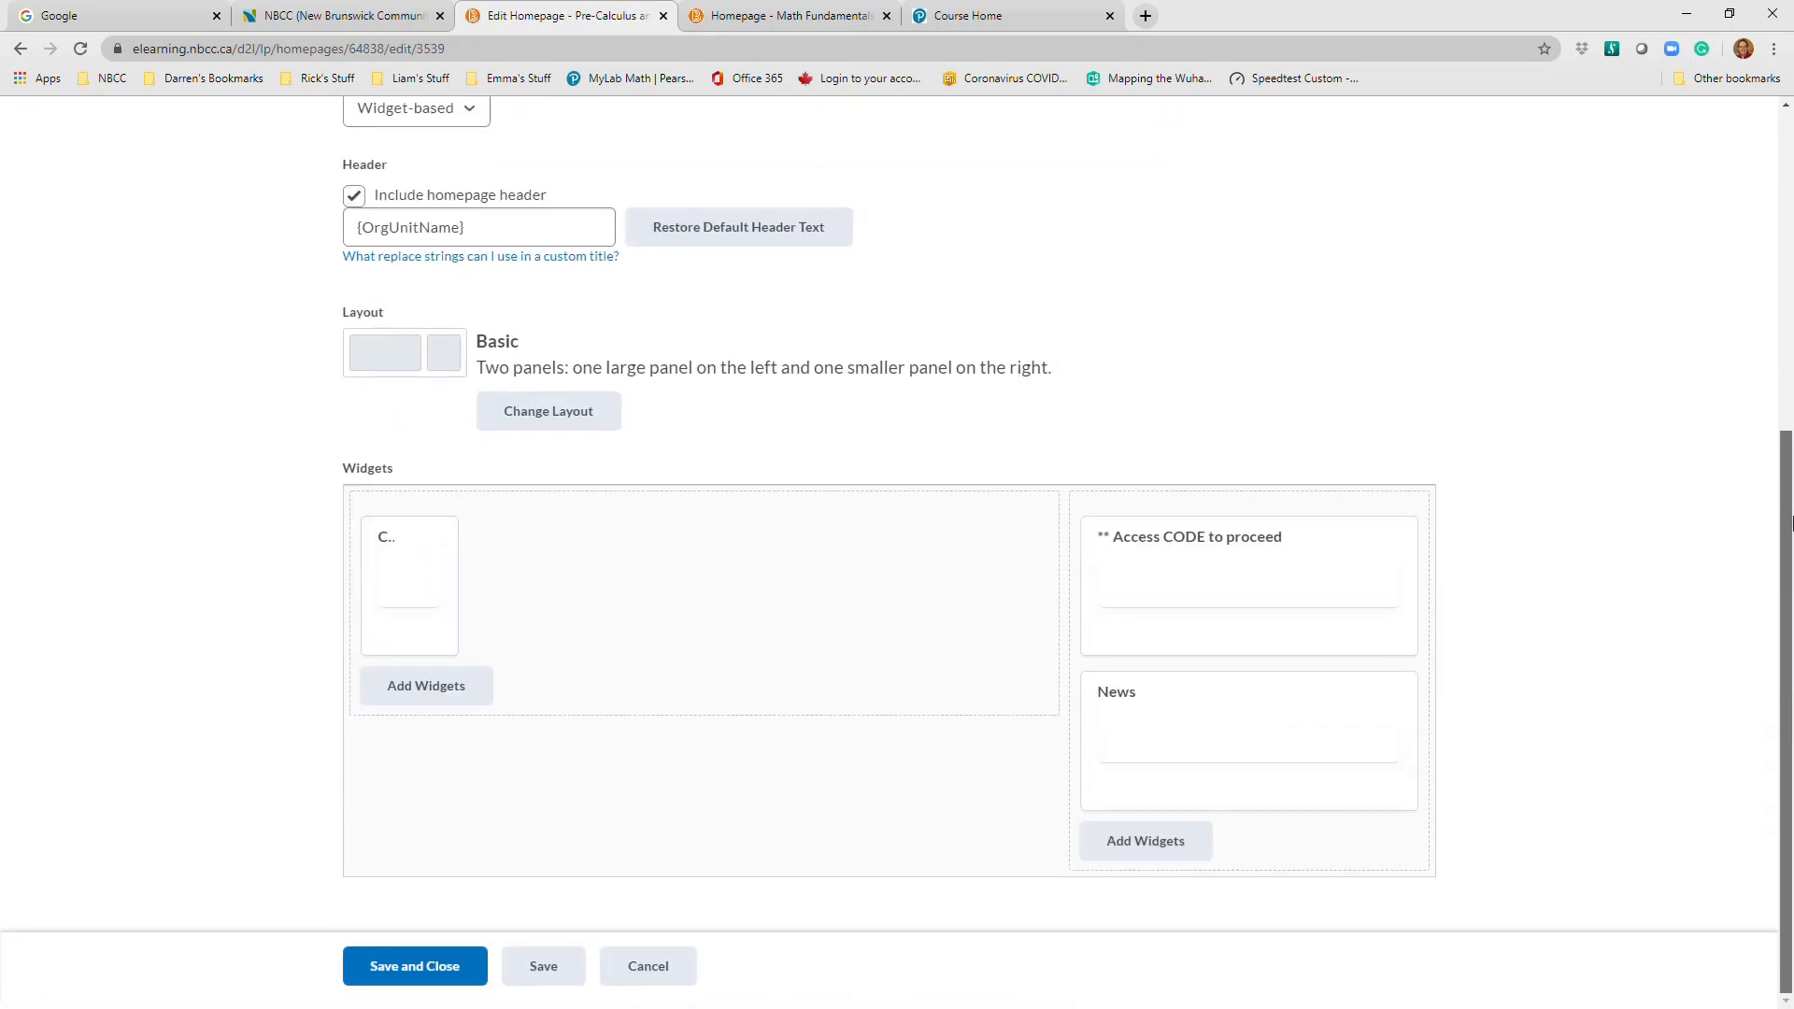
click(1176, 599)
click(401, 792)
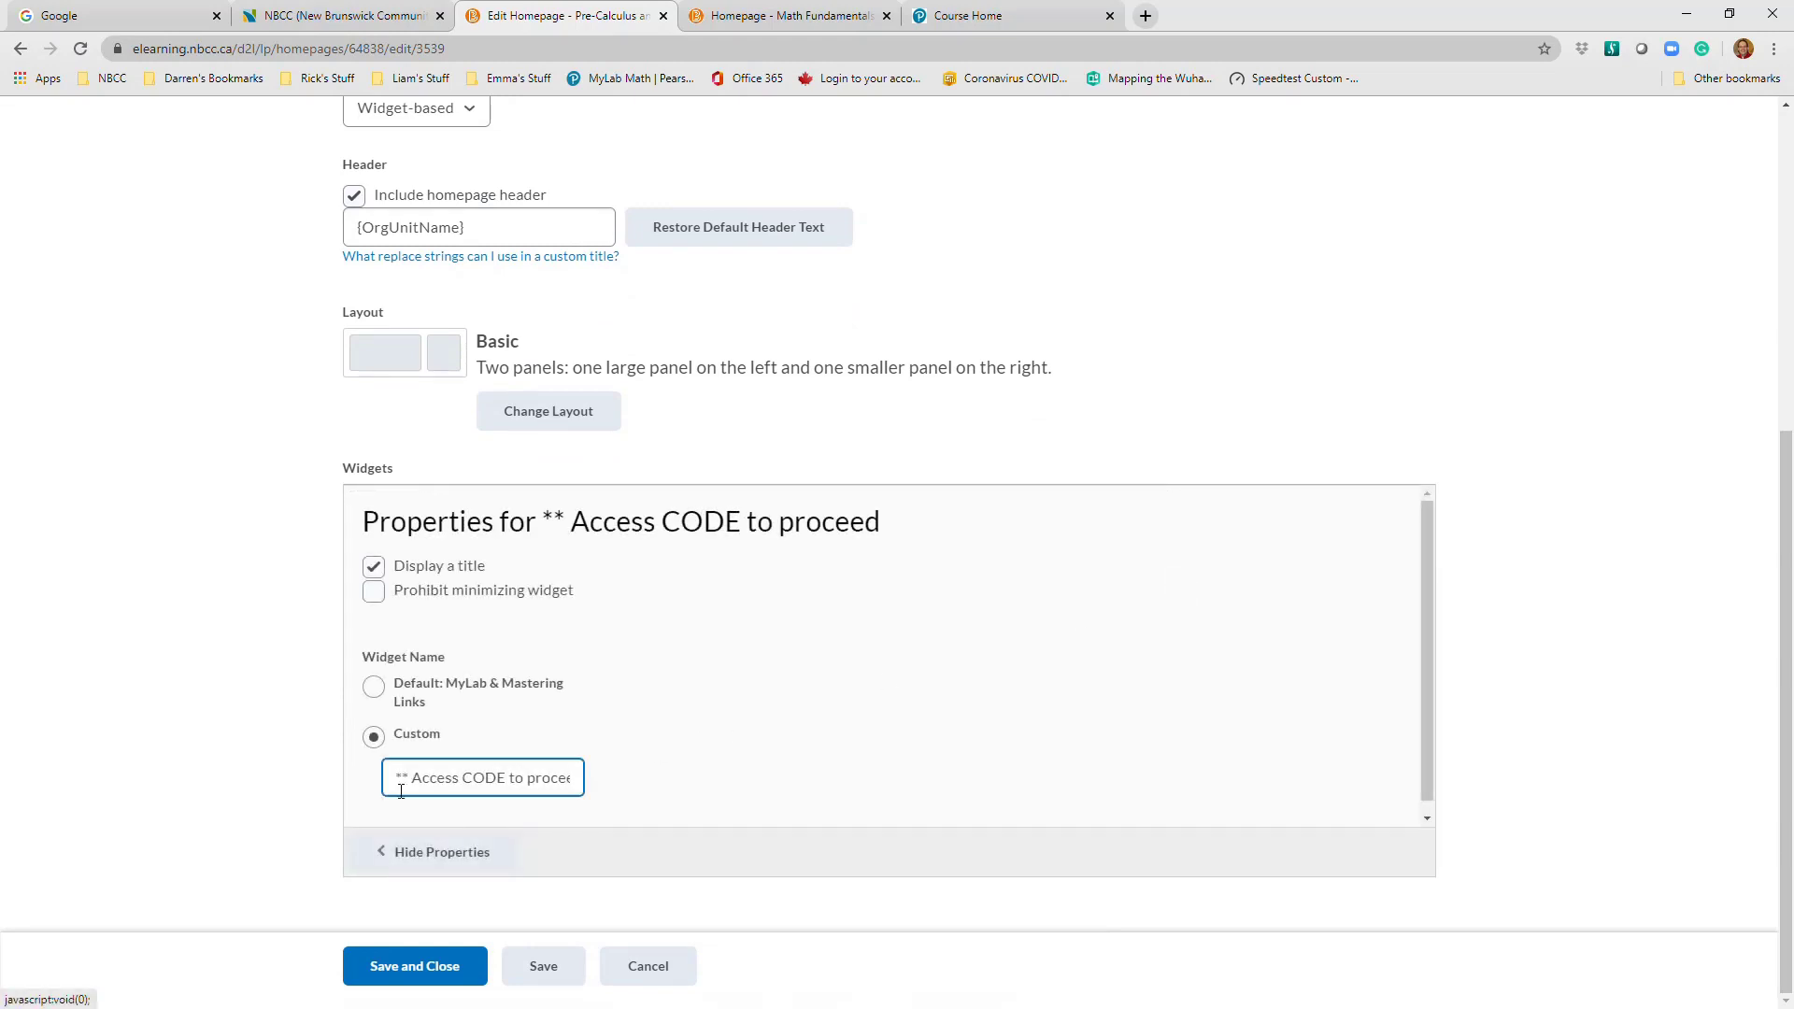
drag(401, 791, 609, 776)
click(433, 708)
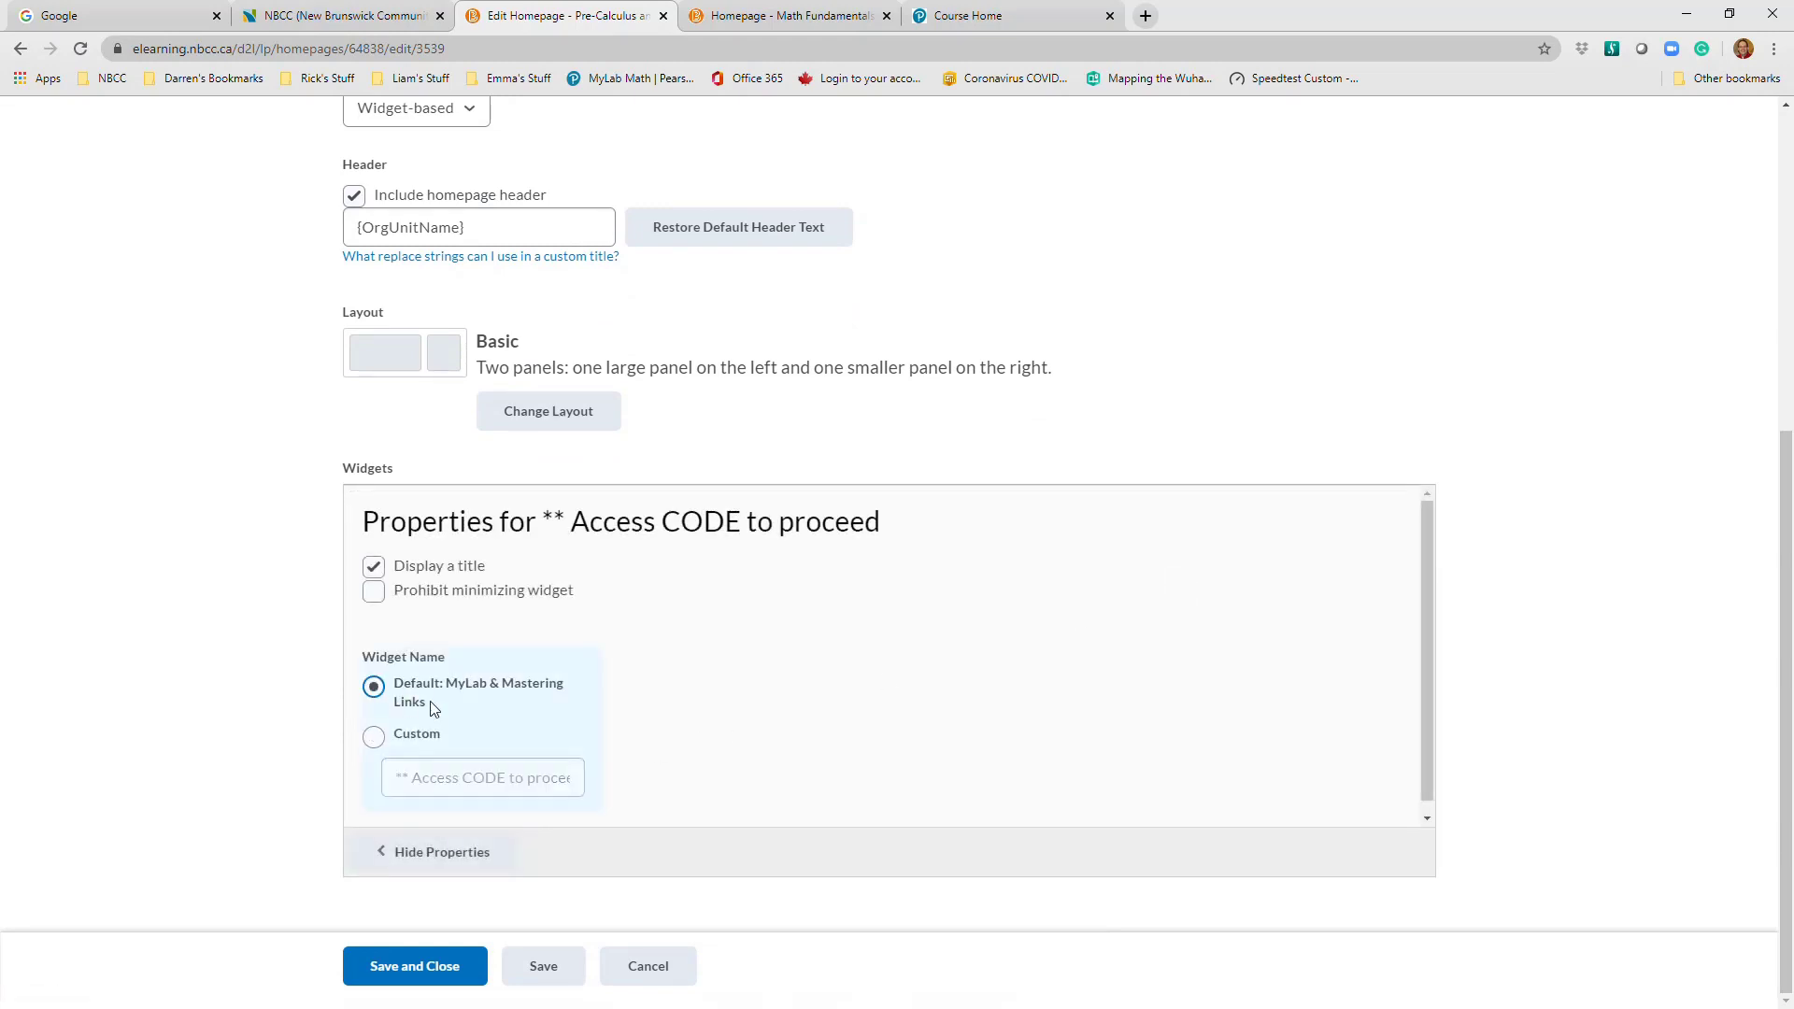
Try the access code widget's title display and minimizing prohibition options, and leave the homepage editor without saving
click(375, 596)
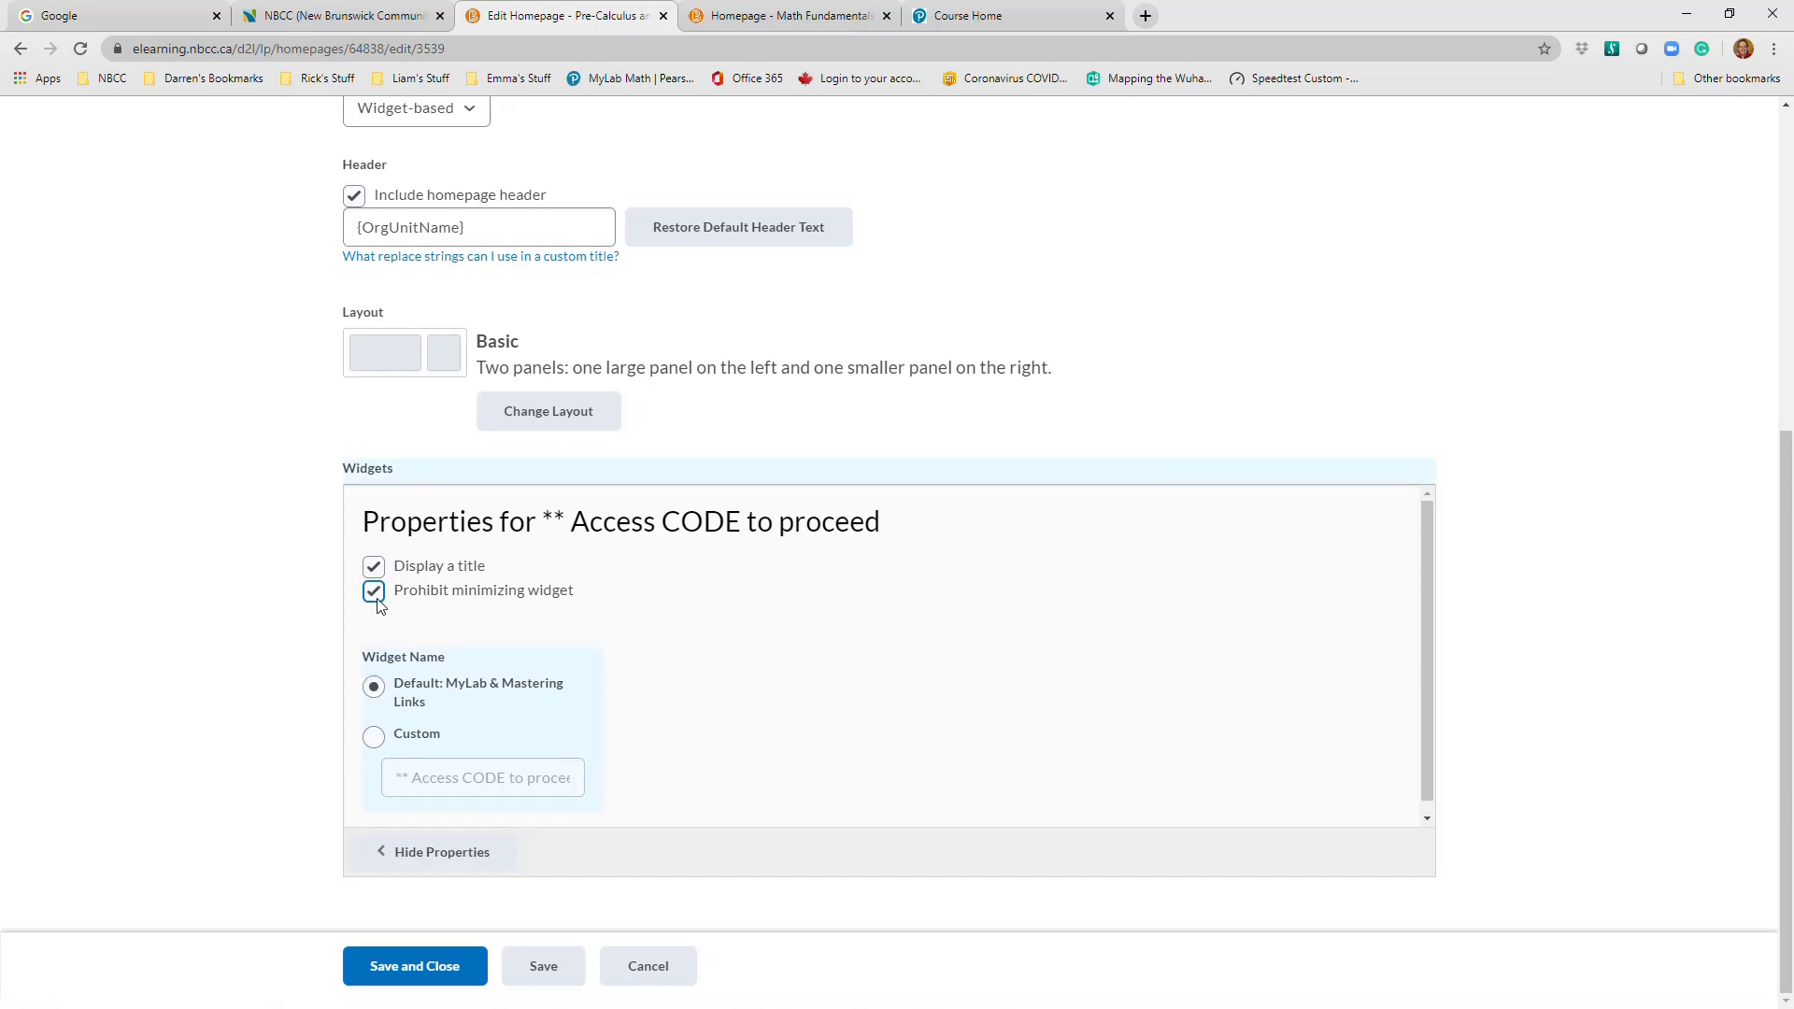
click(376, 596)
click(377, 570)
click(375, 570)
click(374, 567)
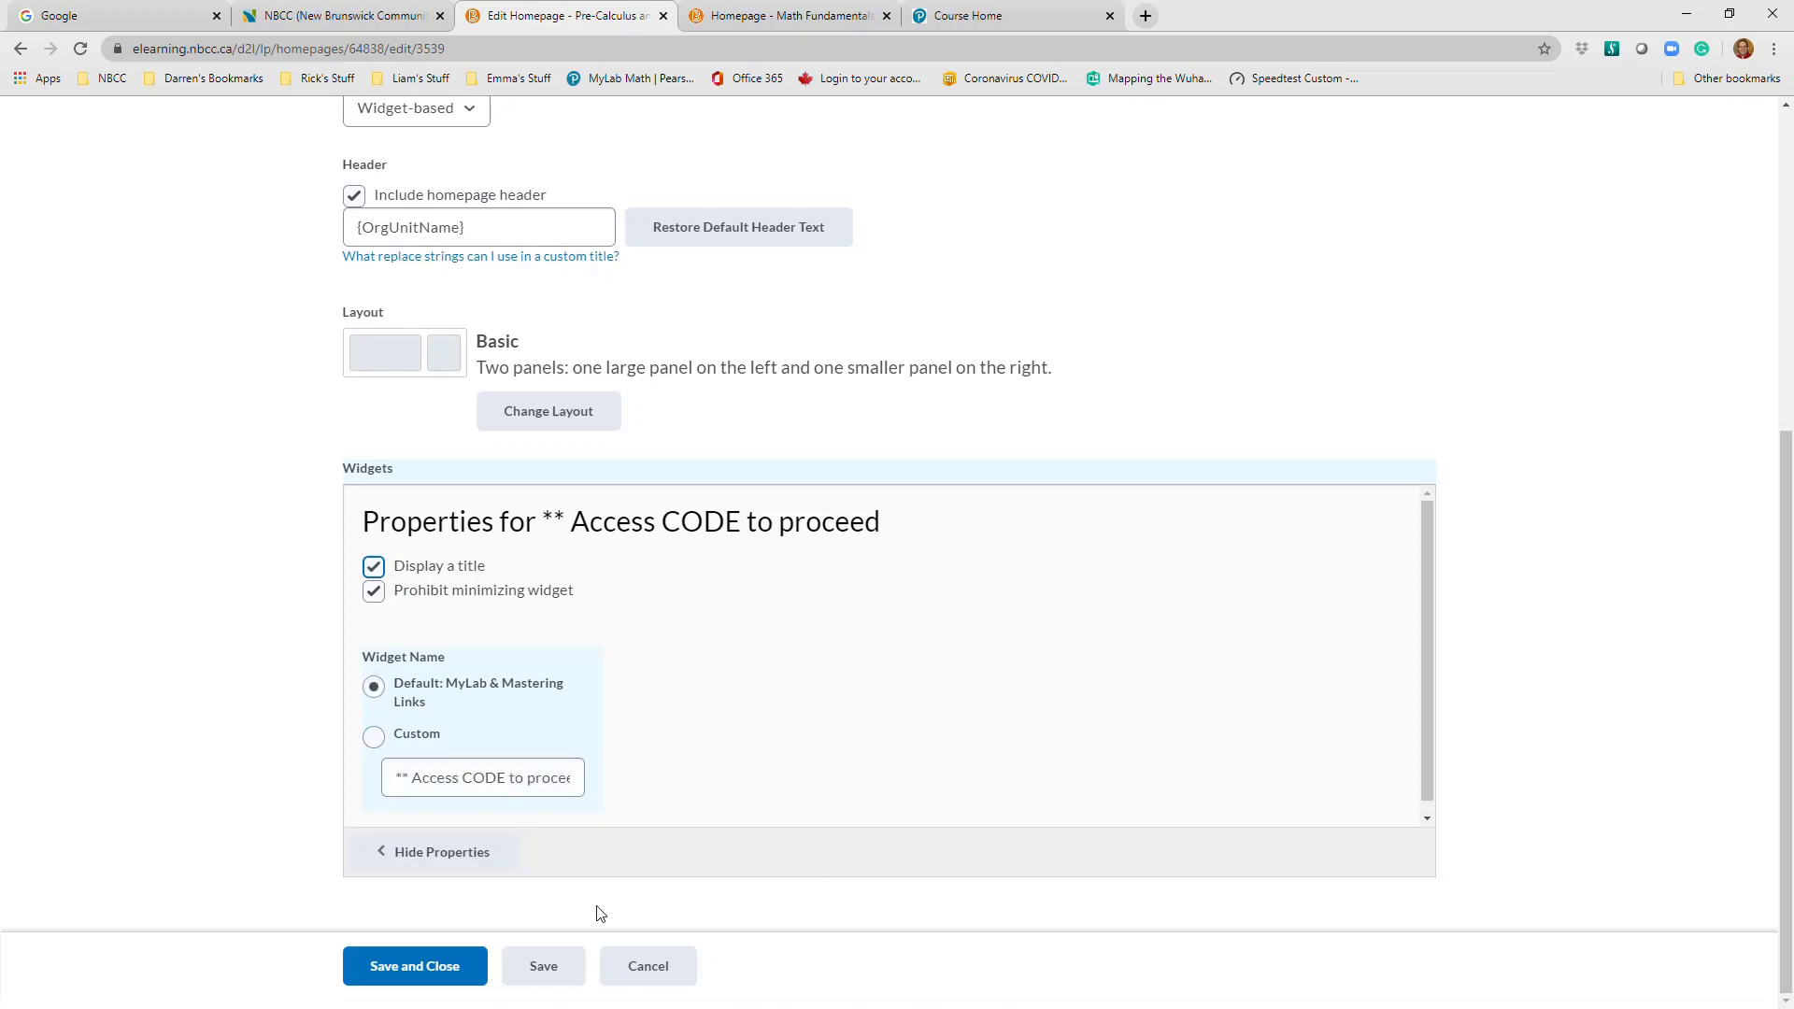
click(557, 693)
click(677, 975)
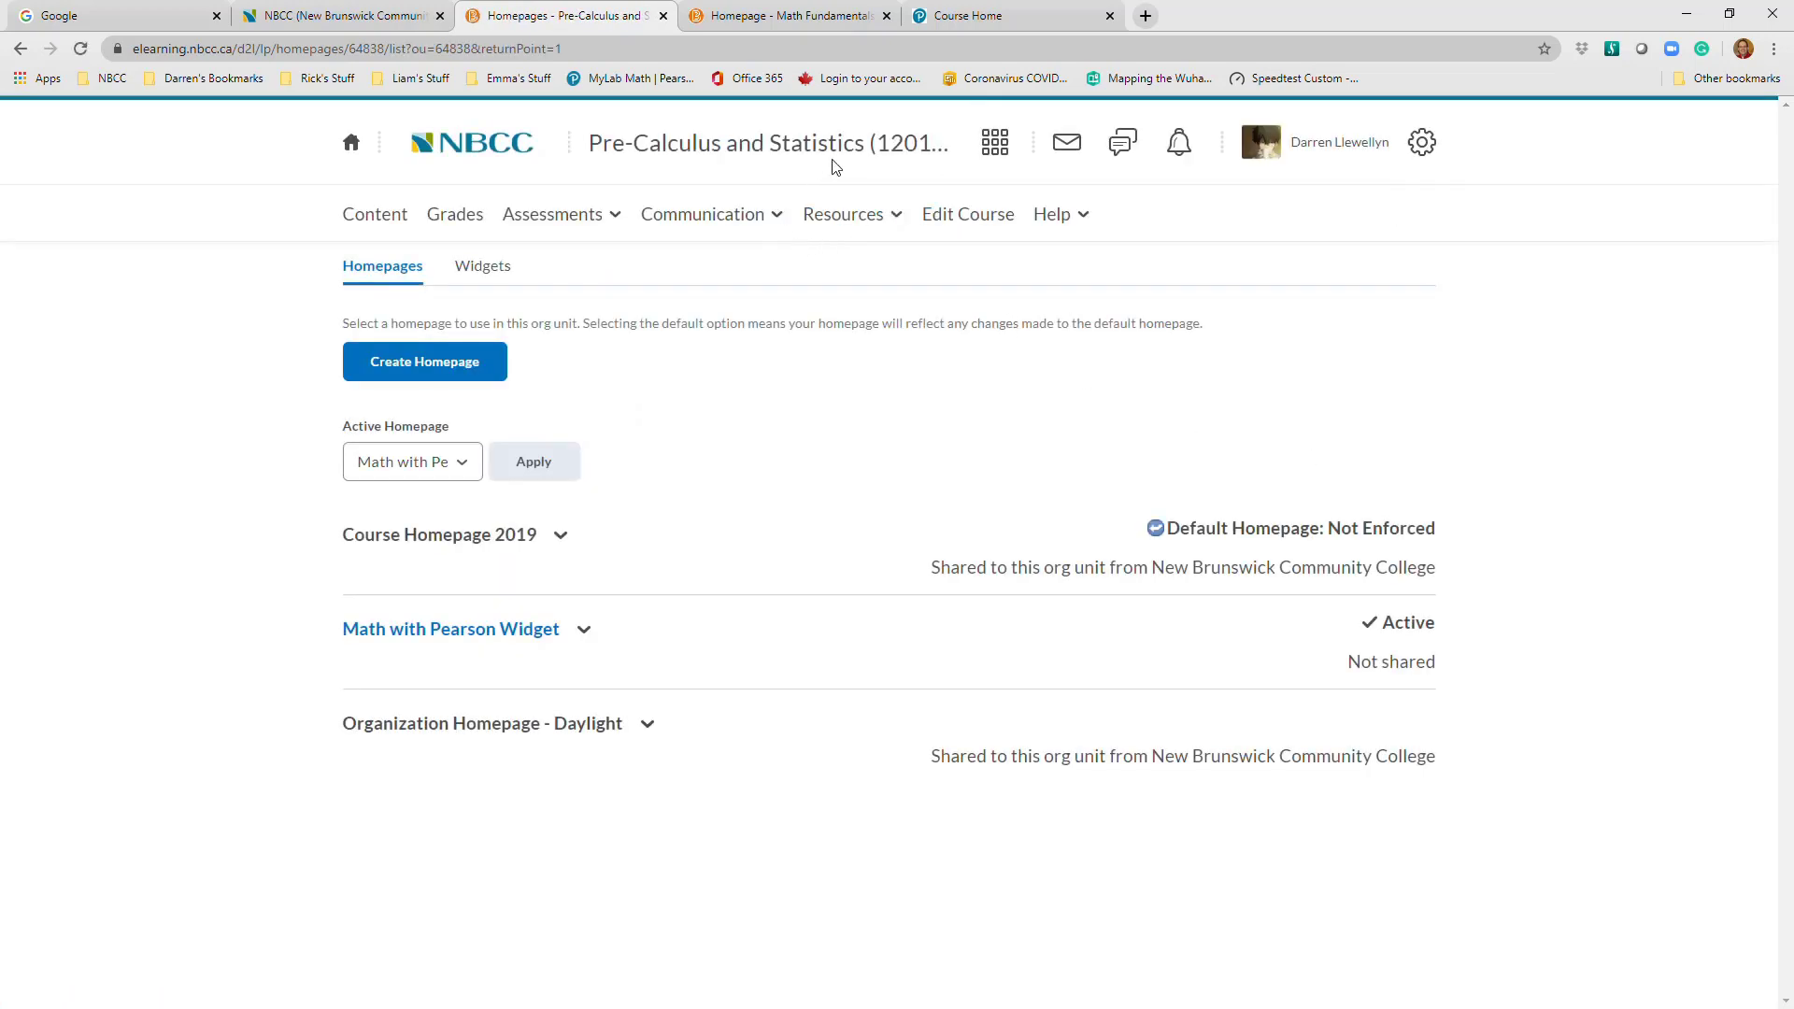
View the Pearson widget on the Pre-Calculus and Statistics course homepage, and open the Course Content module in the course content
click(831, 149)
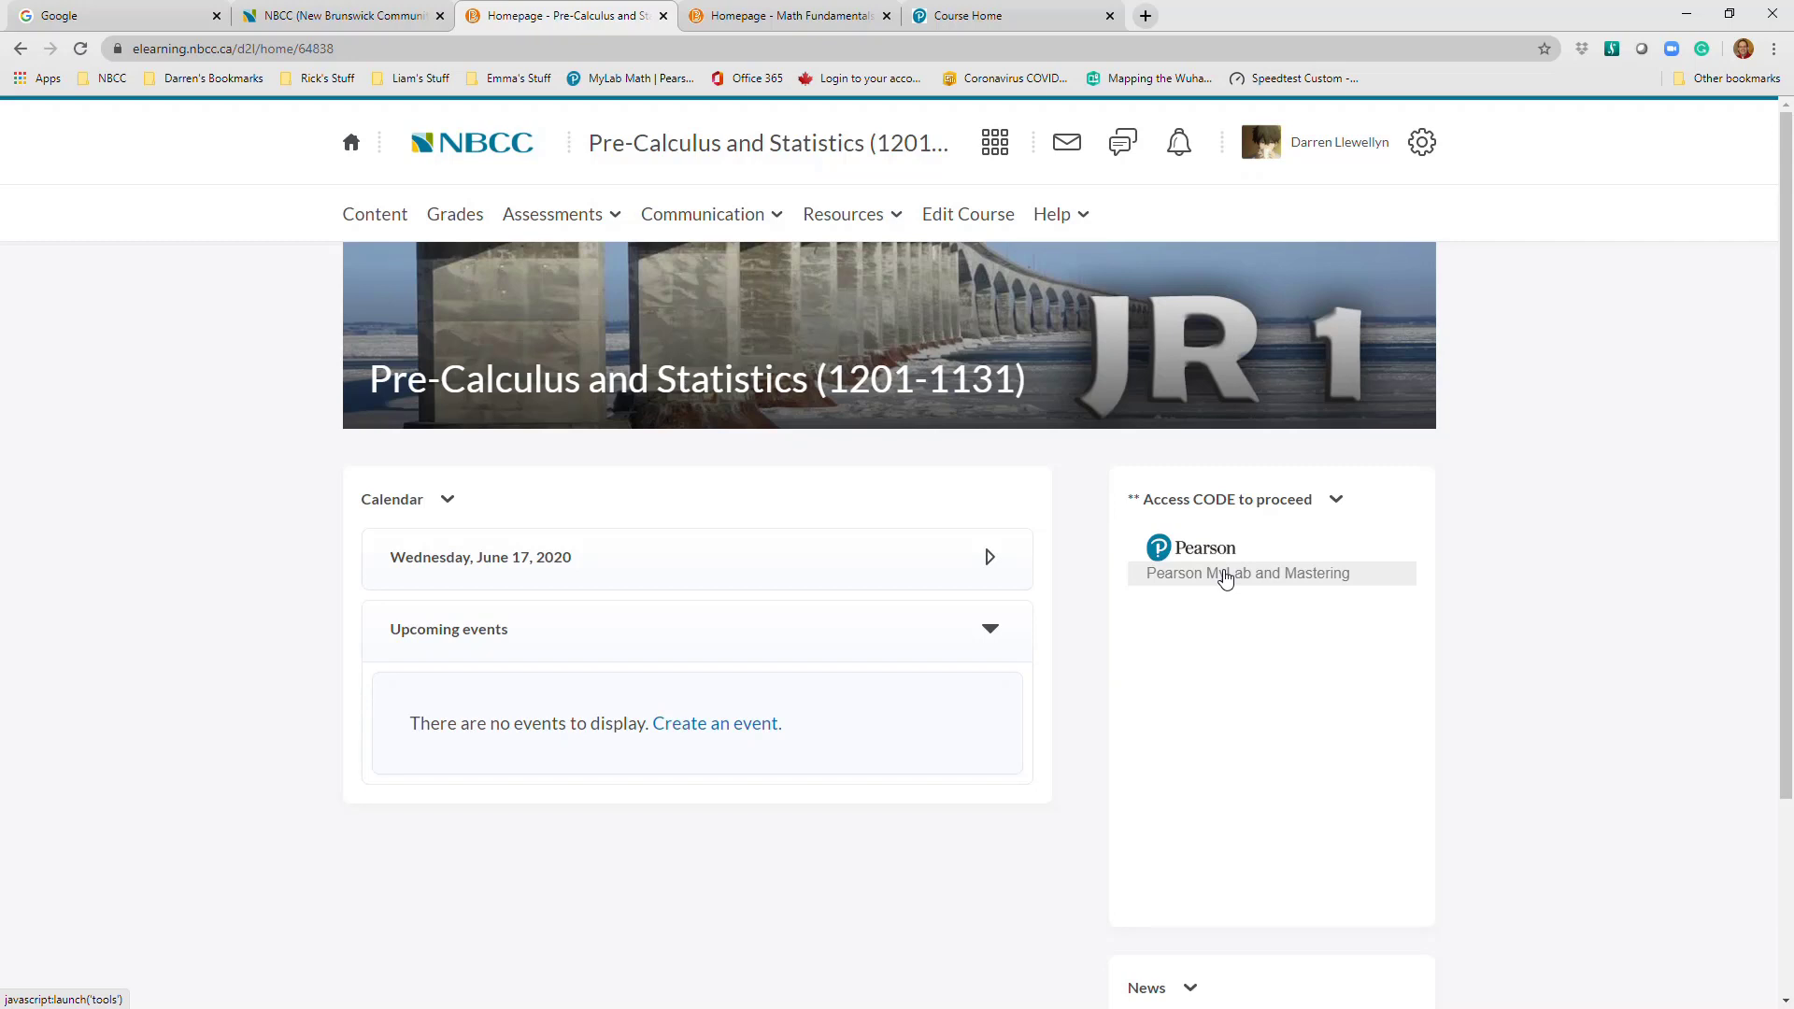
mouse_move(1323, 402)
click(371, 214)
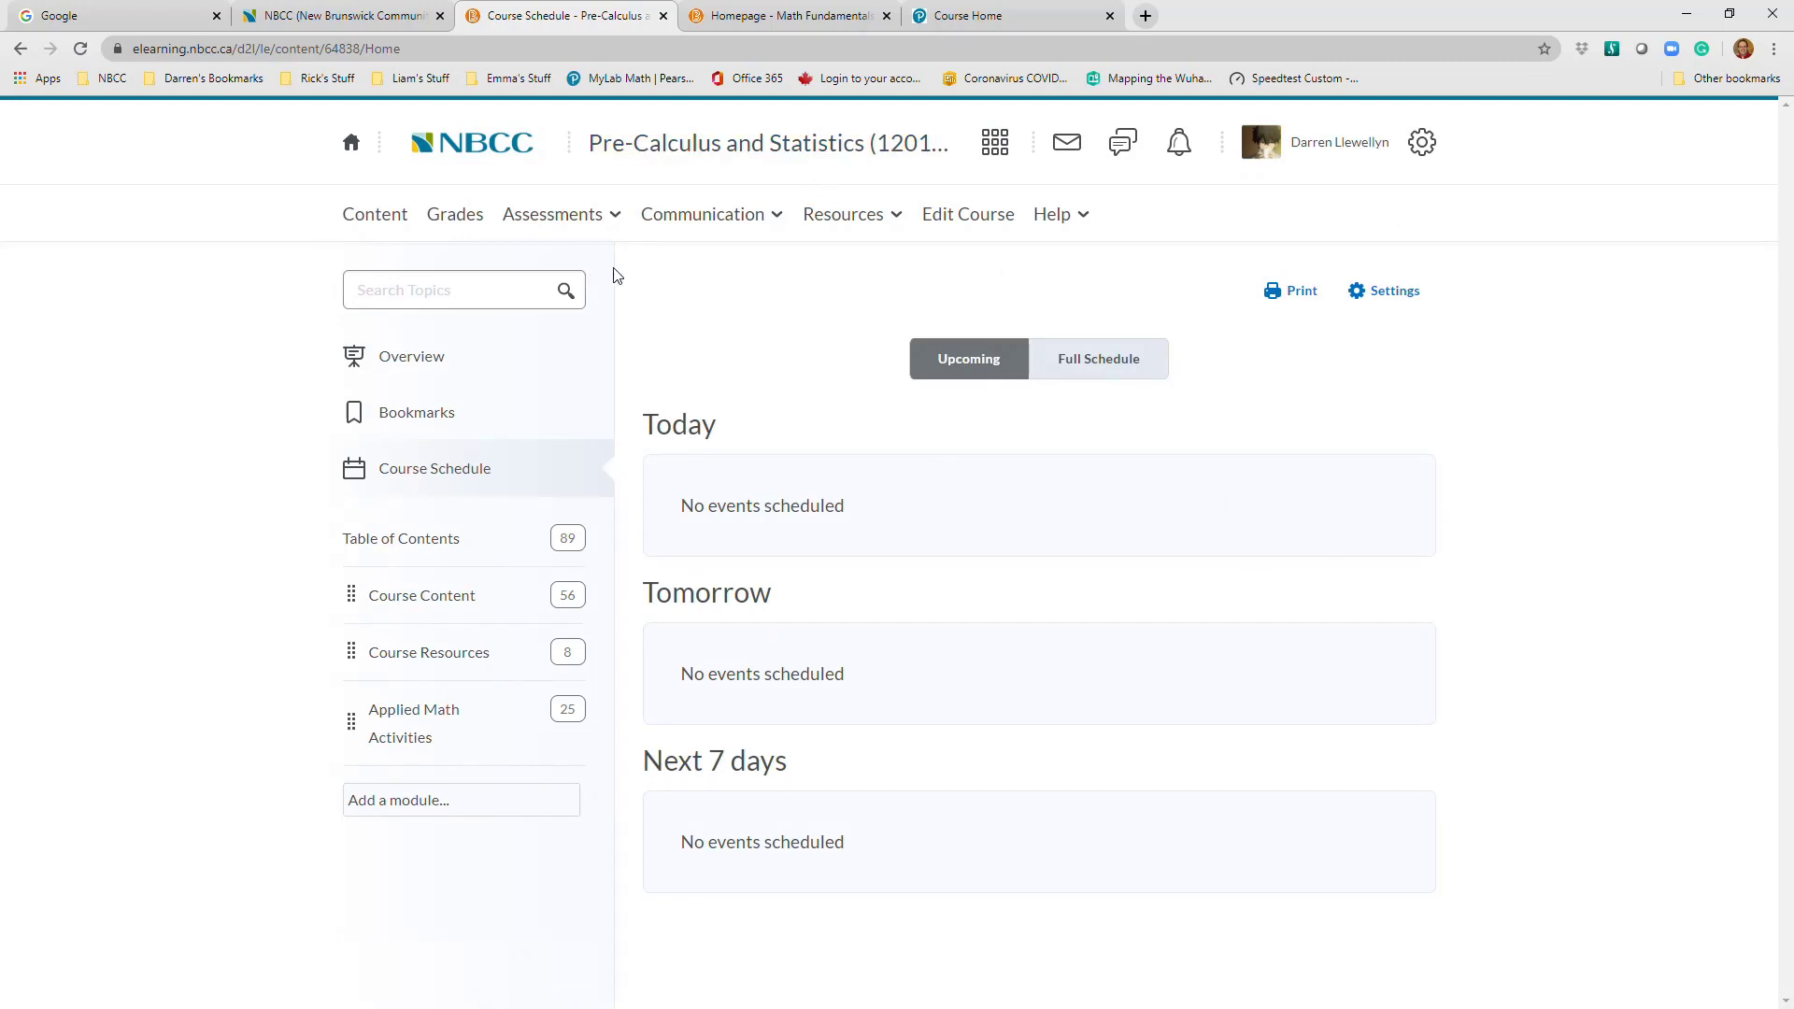
click(446, 599)
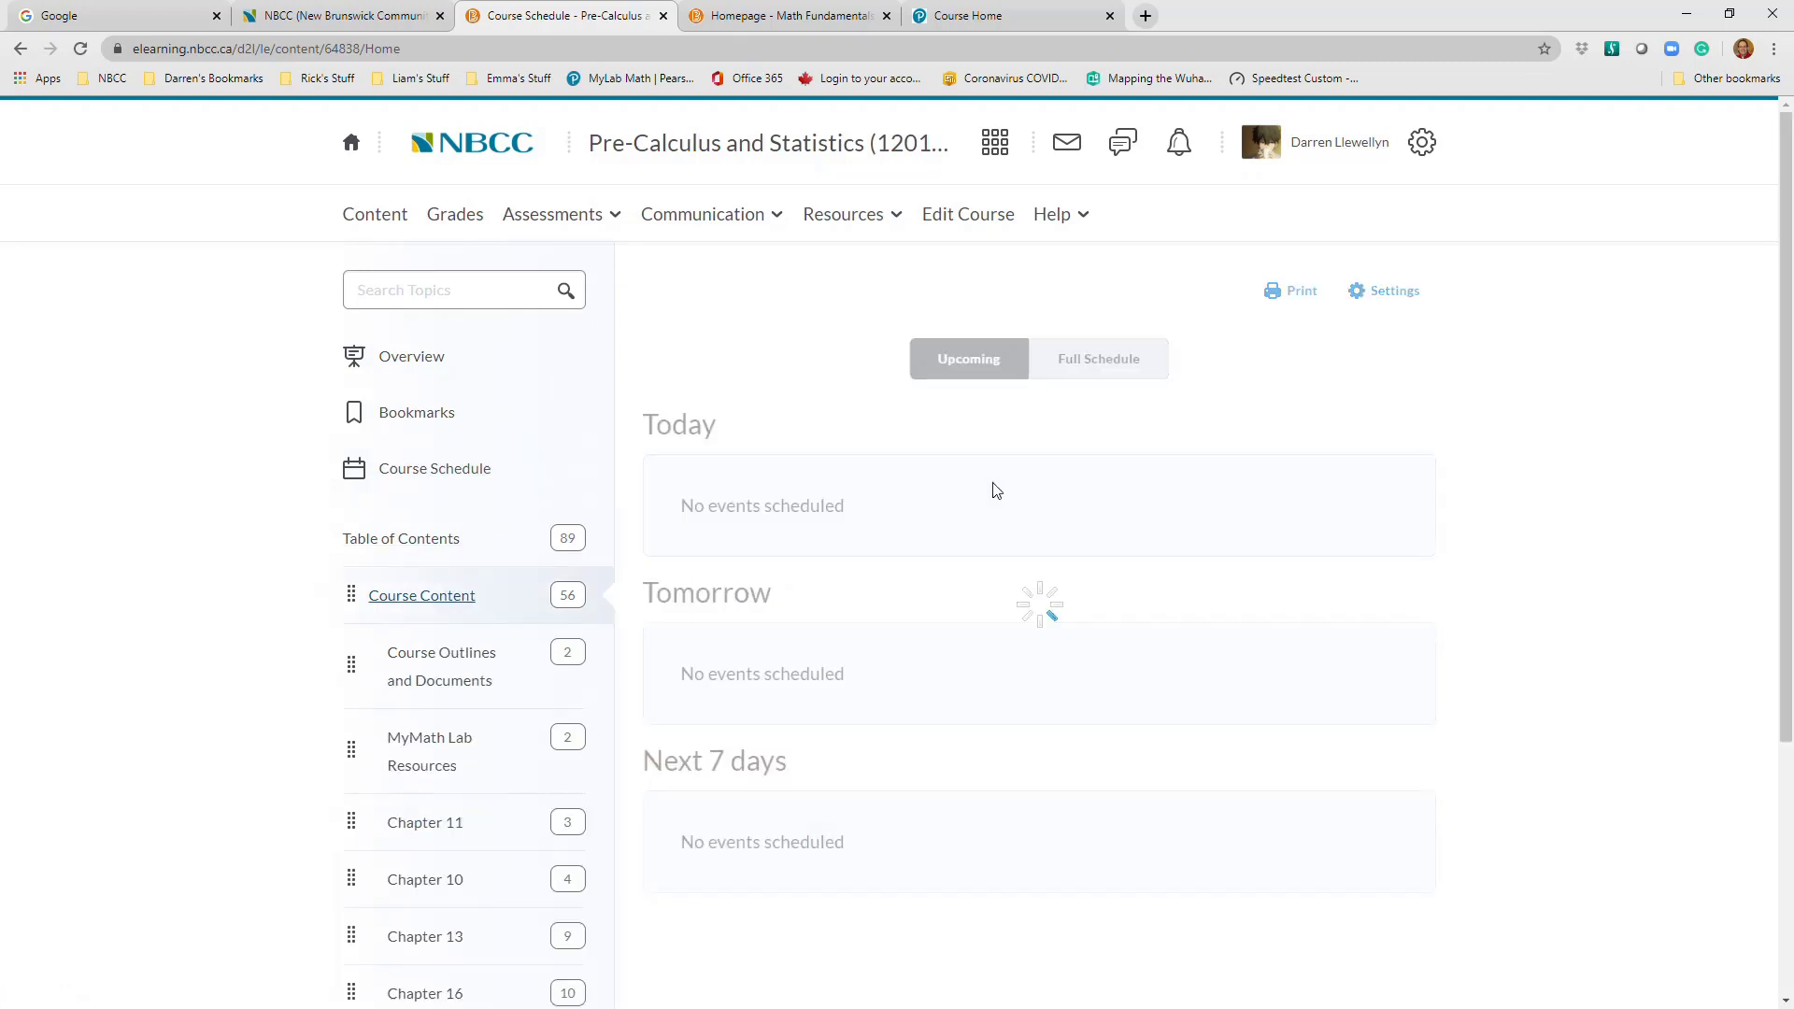
Open the Chapter 11 module and look through its assignment, external learning tool and app link
scroll(995, 487, down, 2)
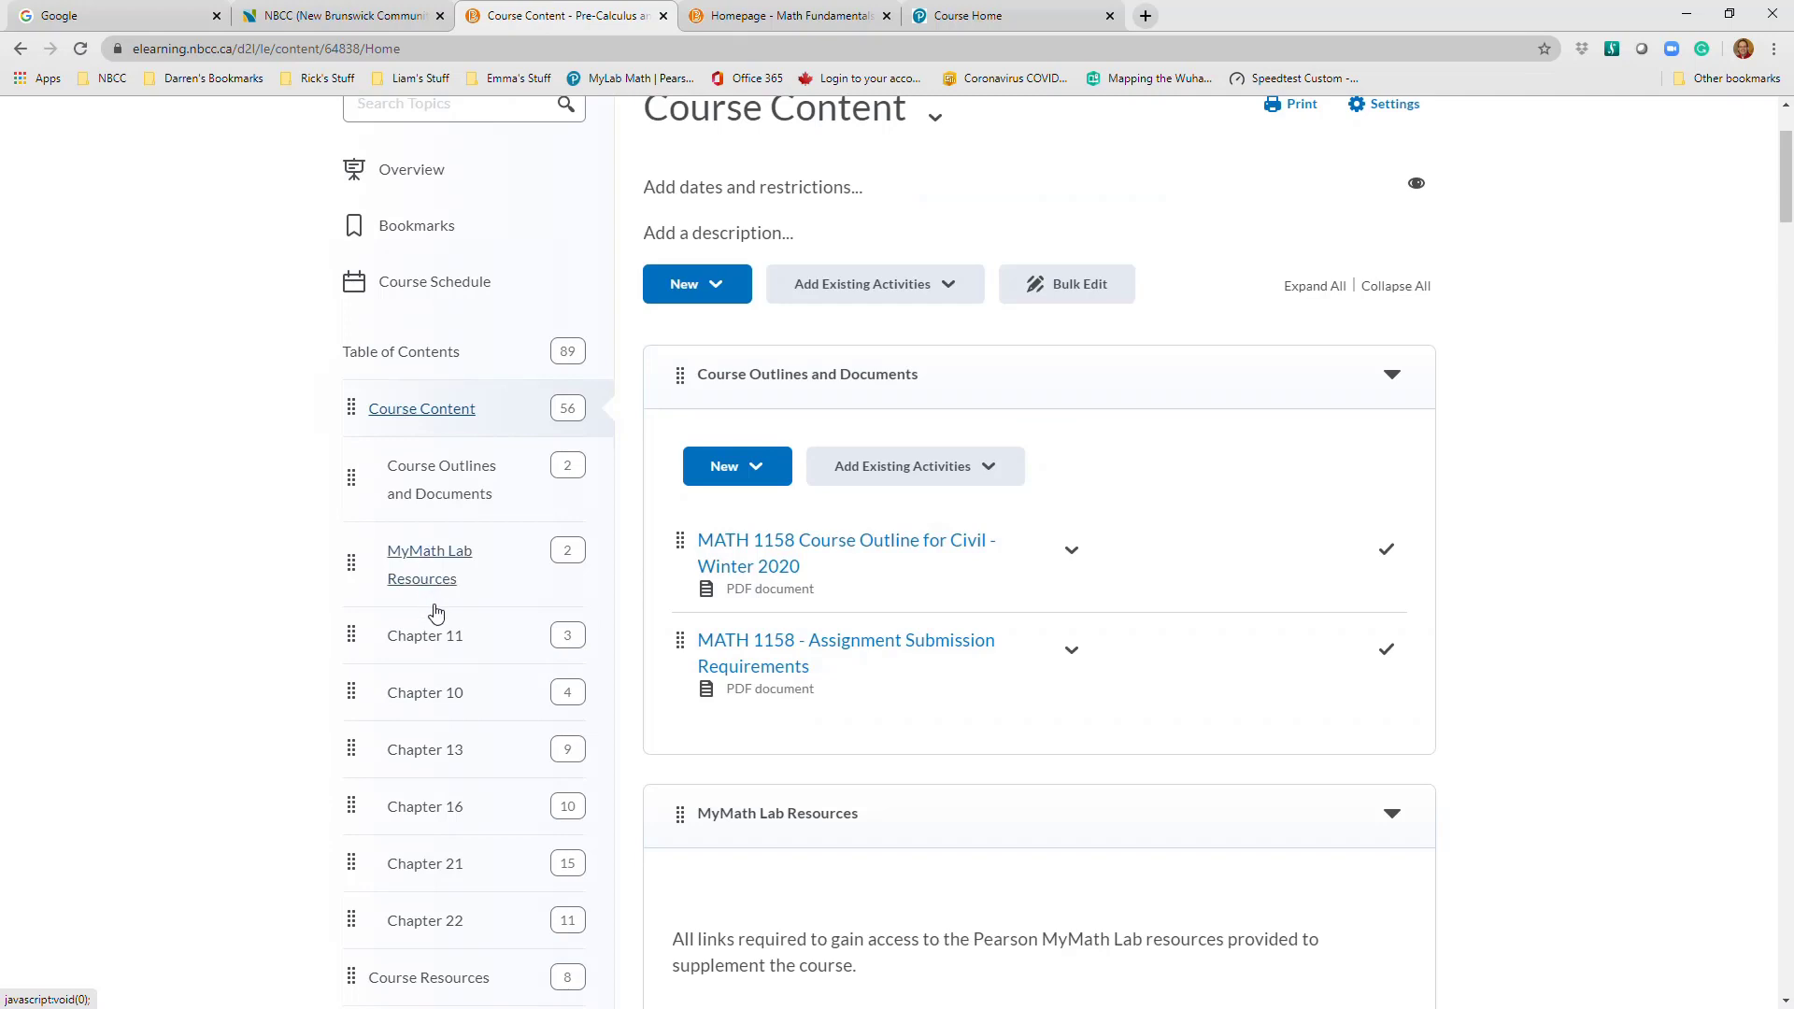
click(420, 635)
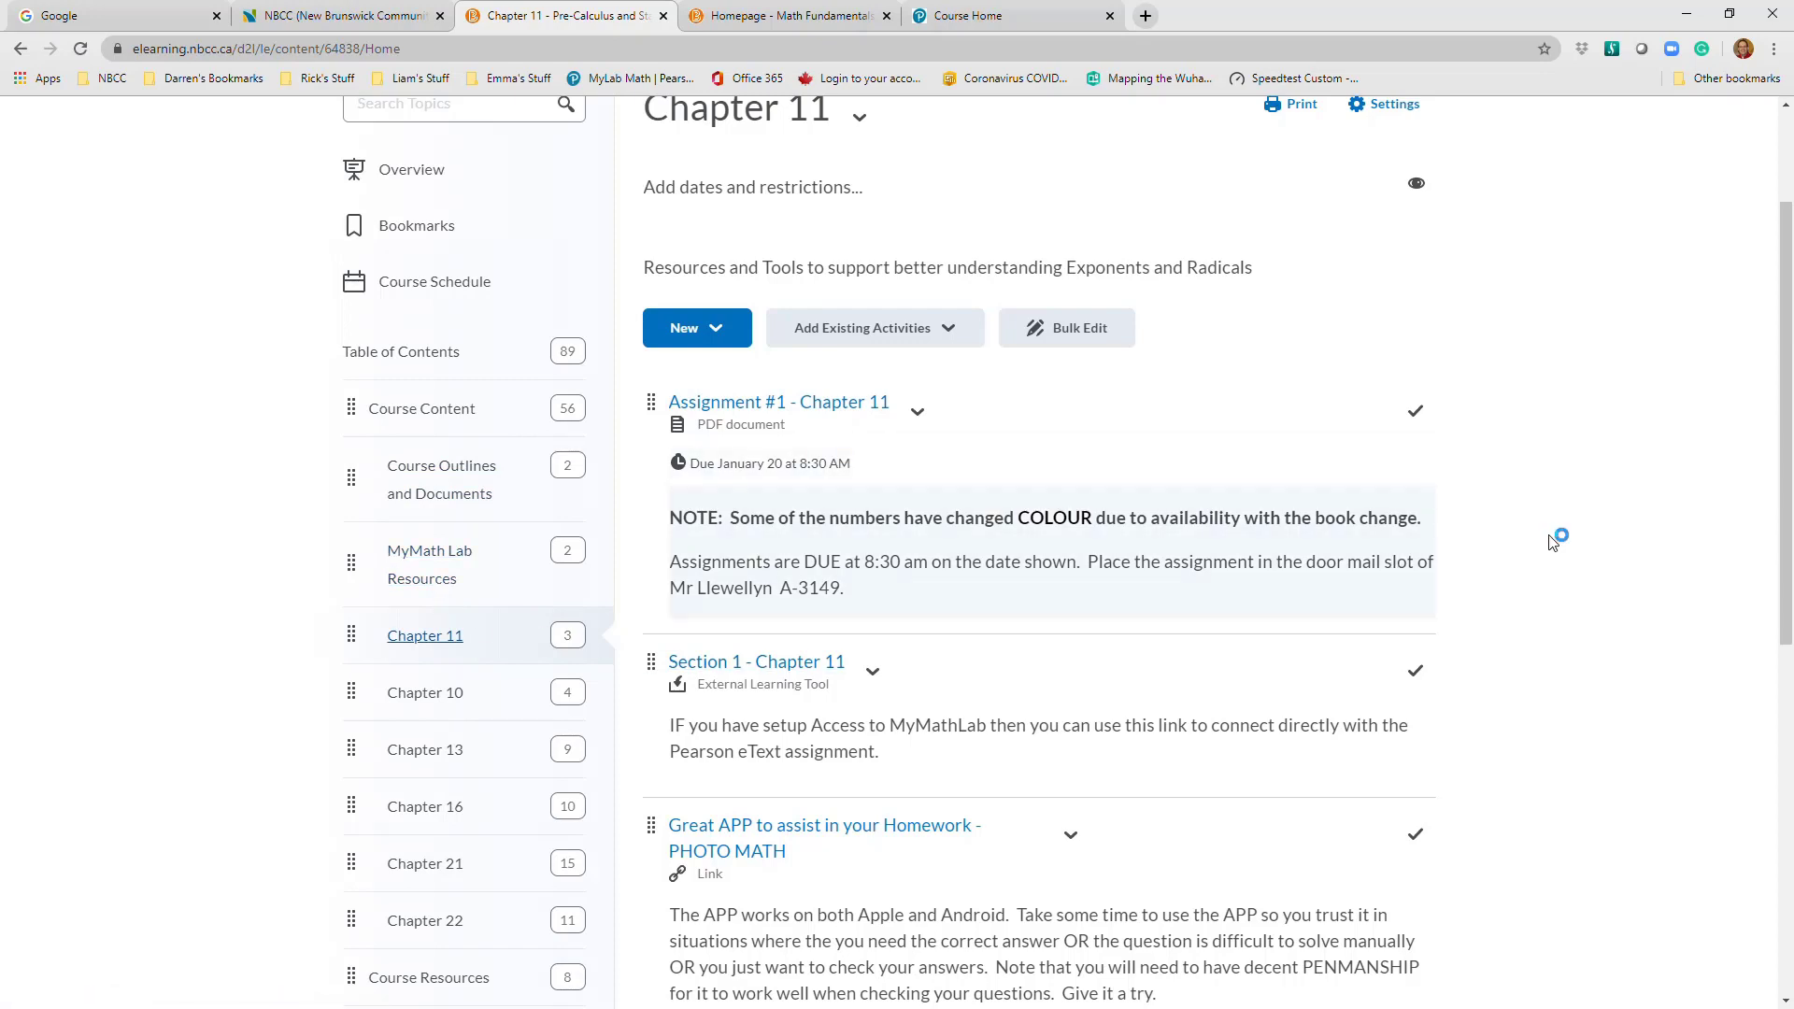
scroll(1783, 523, up, 1)
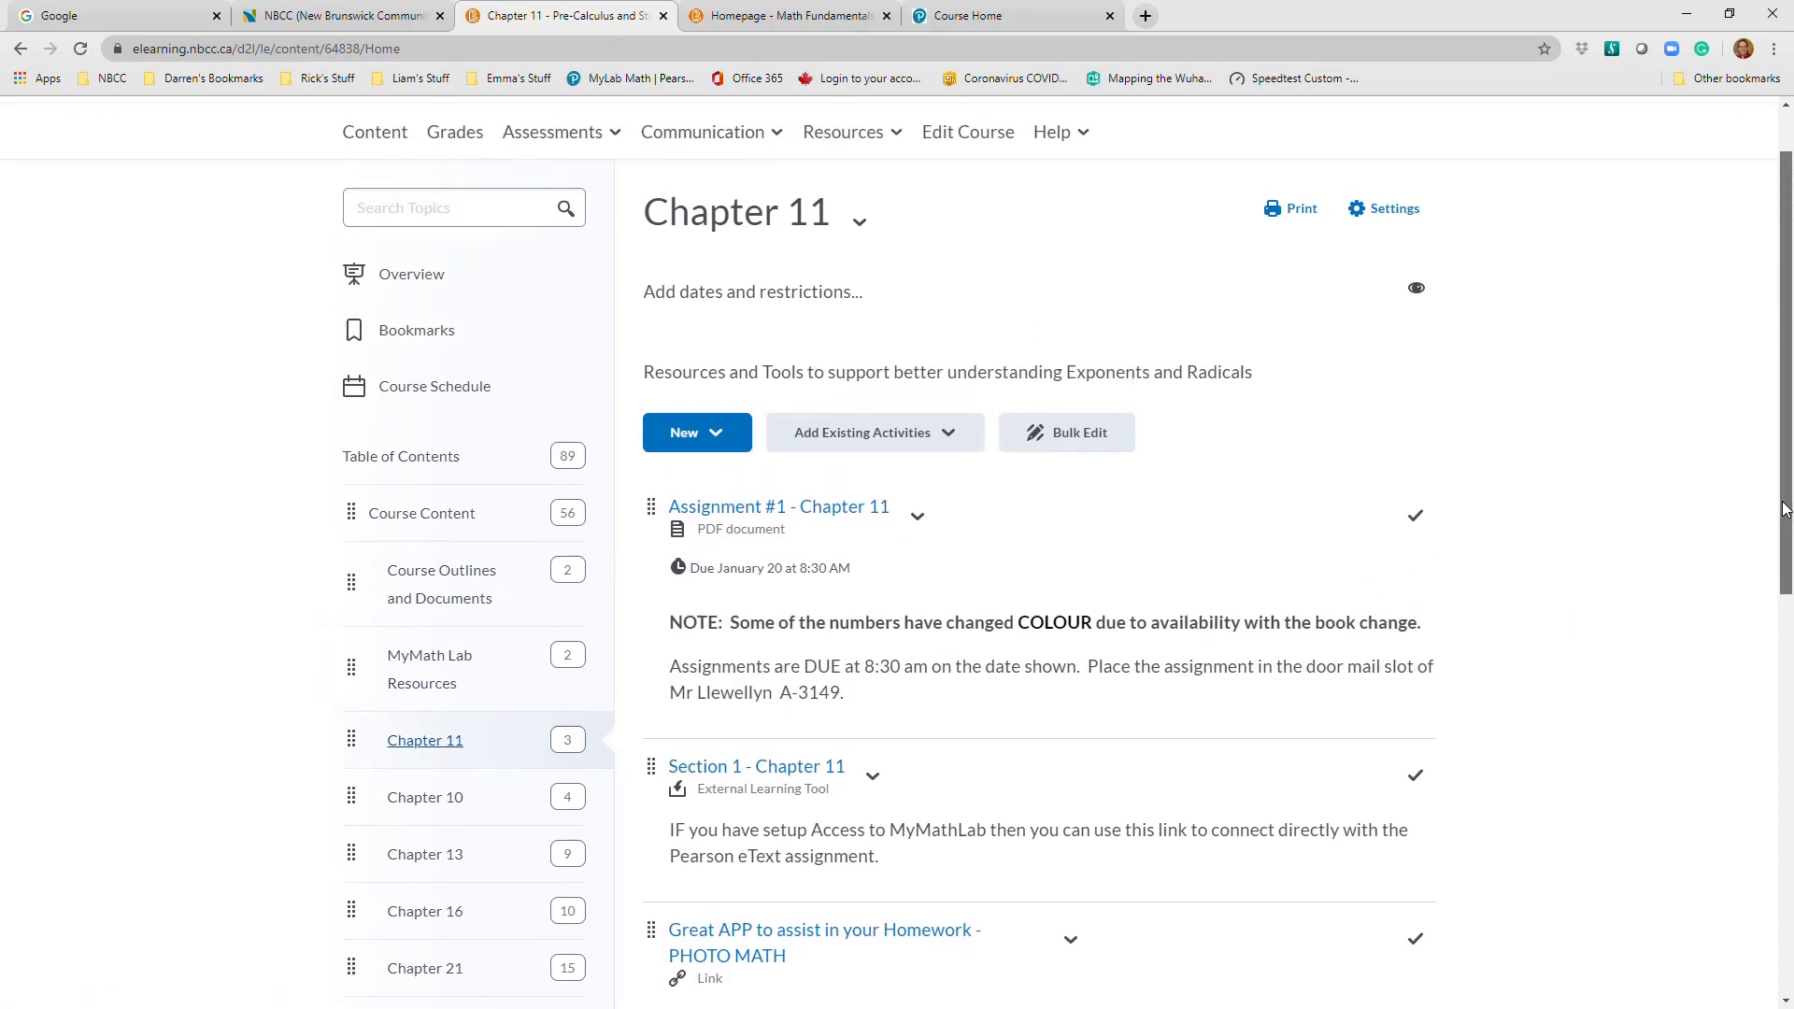
scroll(1783, 514, down, 1)
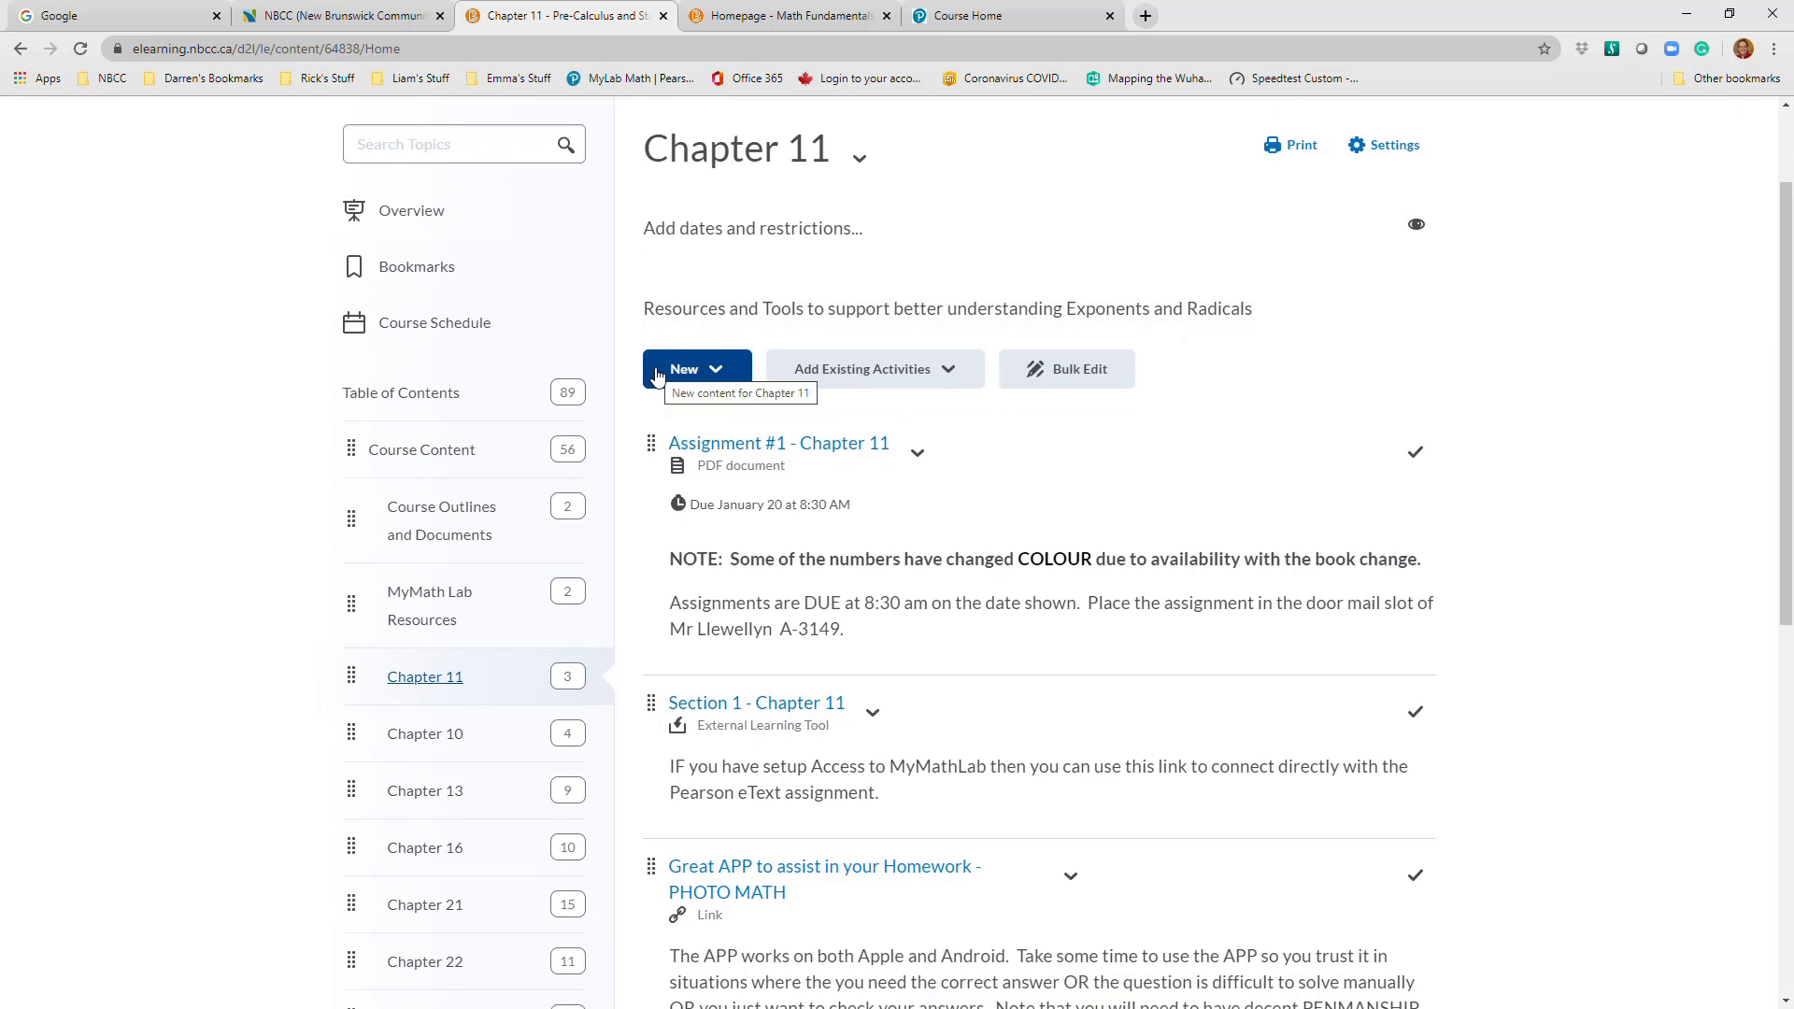
Open the Assignment #1 - Chapter 11 document and read its homework question lists down to the footer note
click(861, 449)
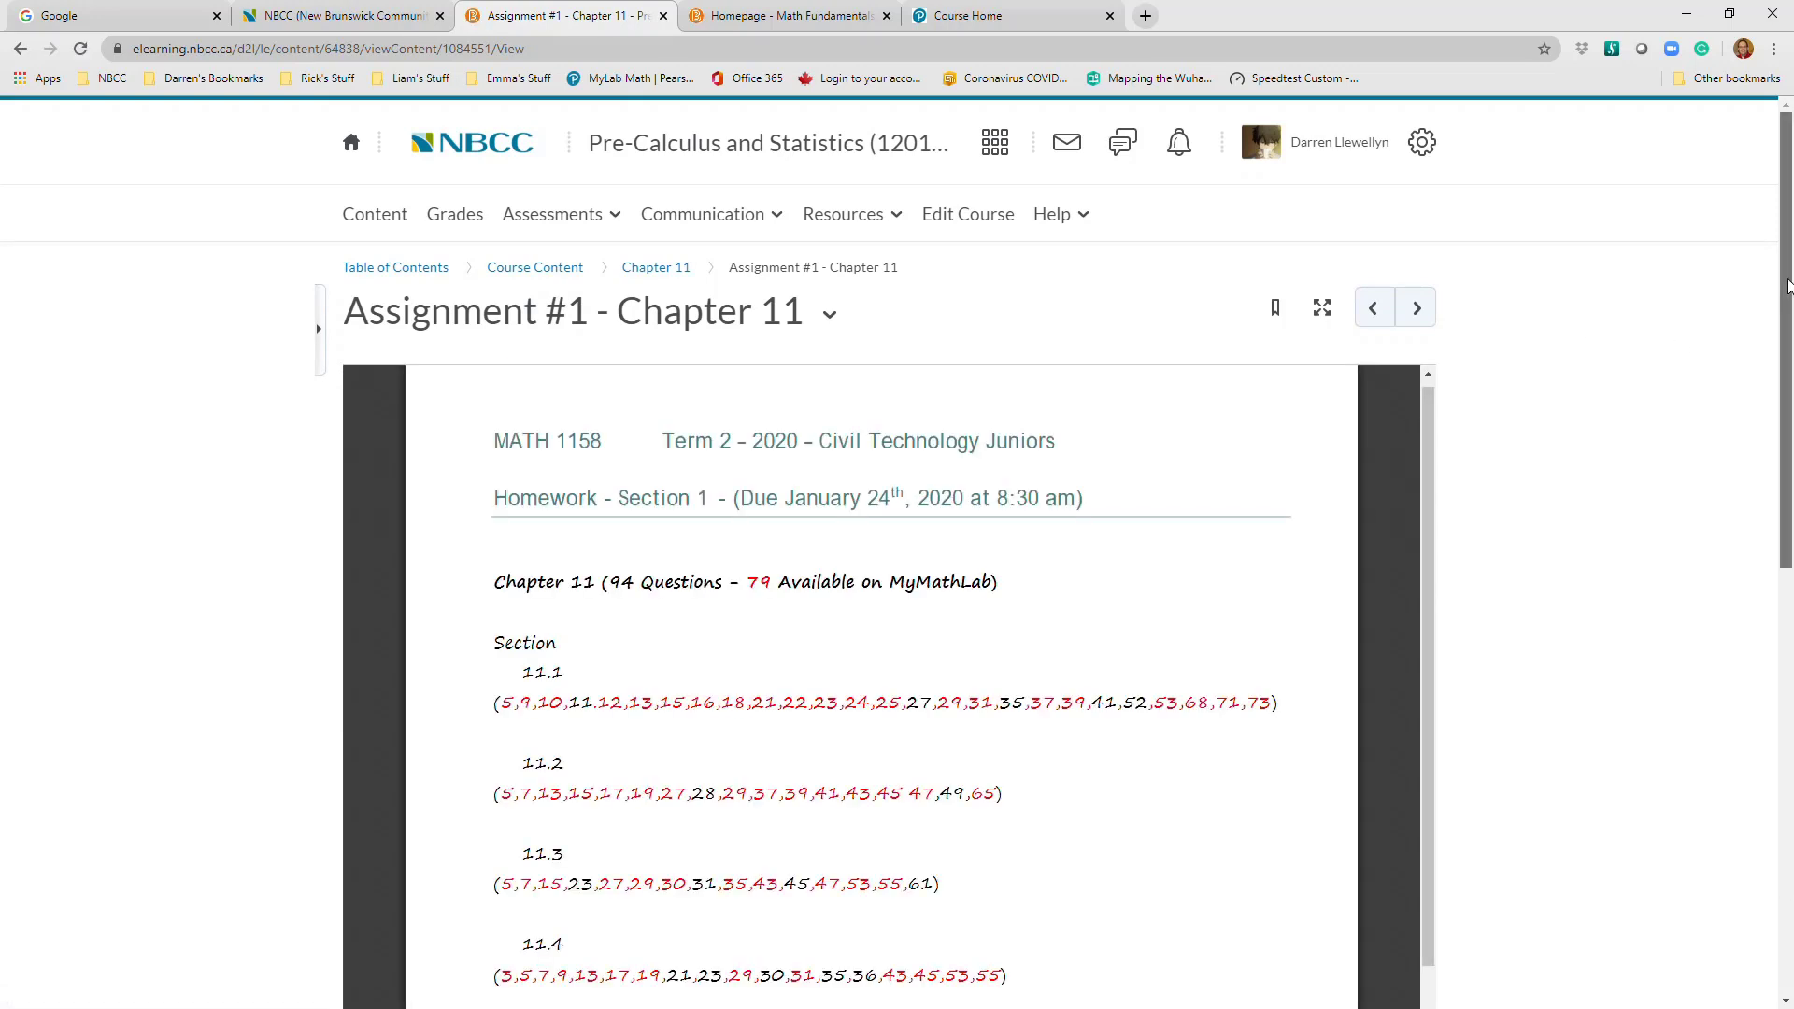
drag(1788, 290, 1789, 388)
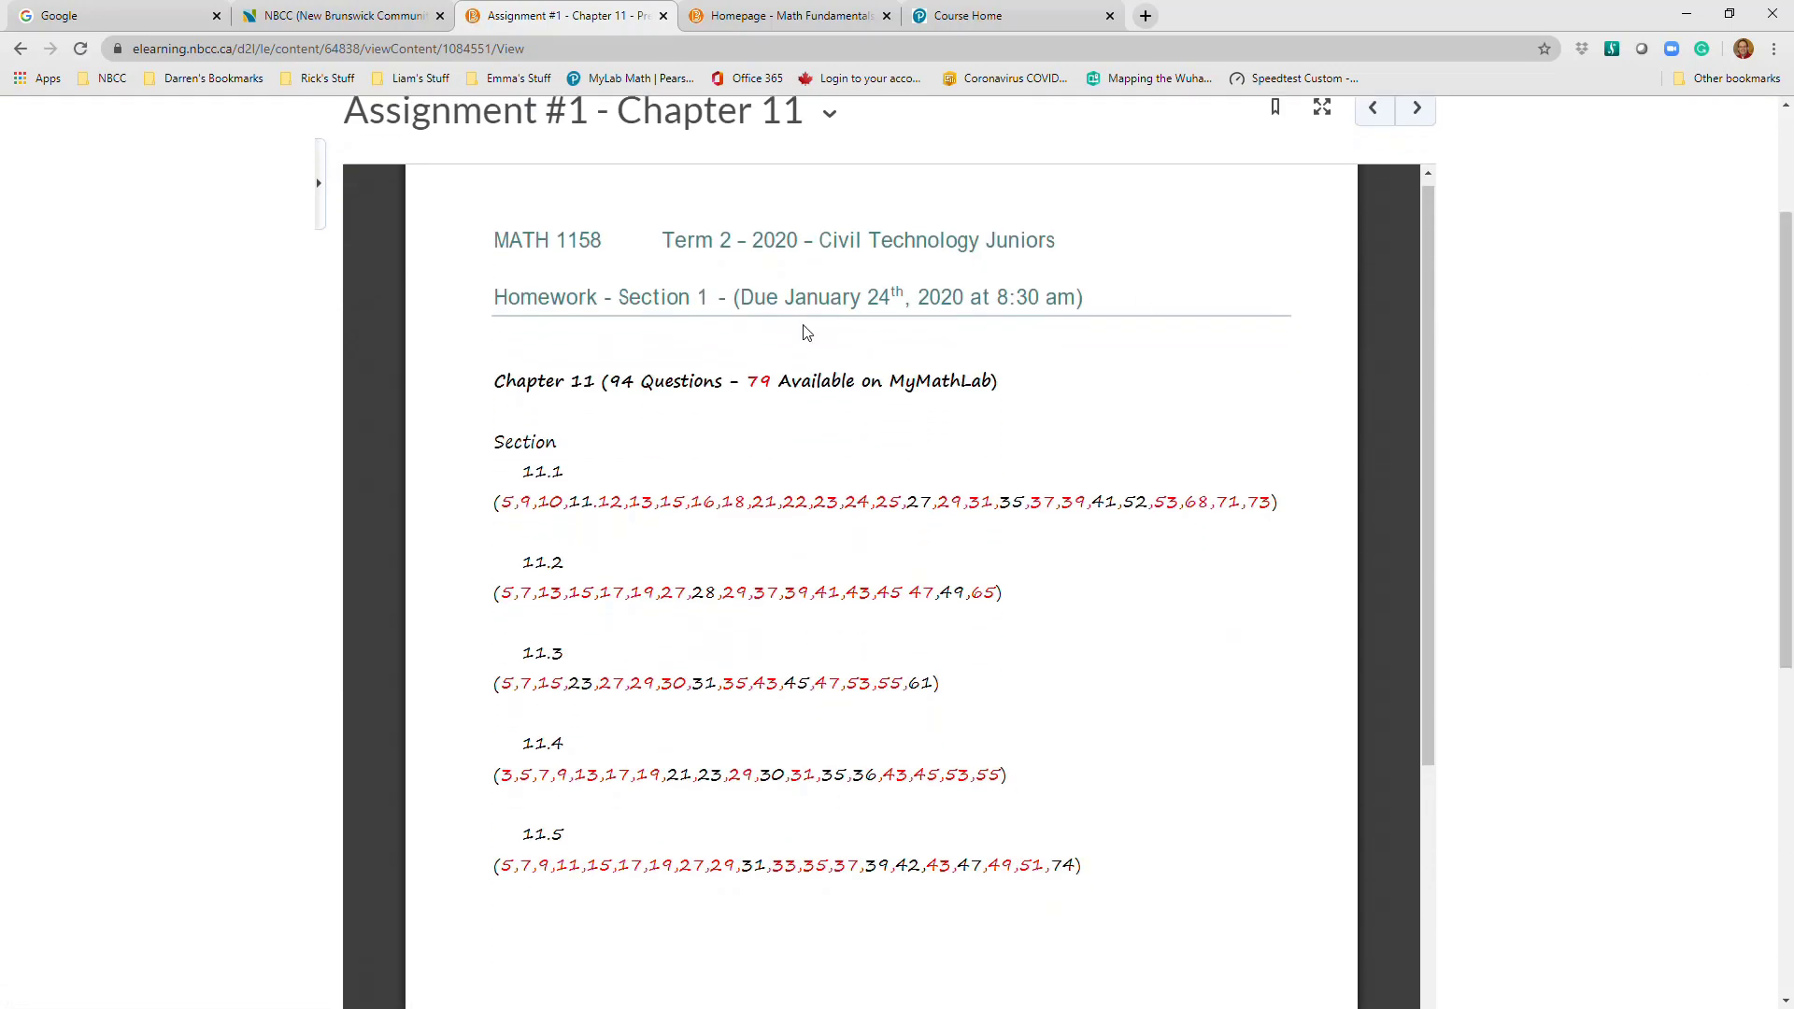
click(1426, 221)
drag(1426, 220, 1400, 523)
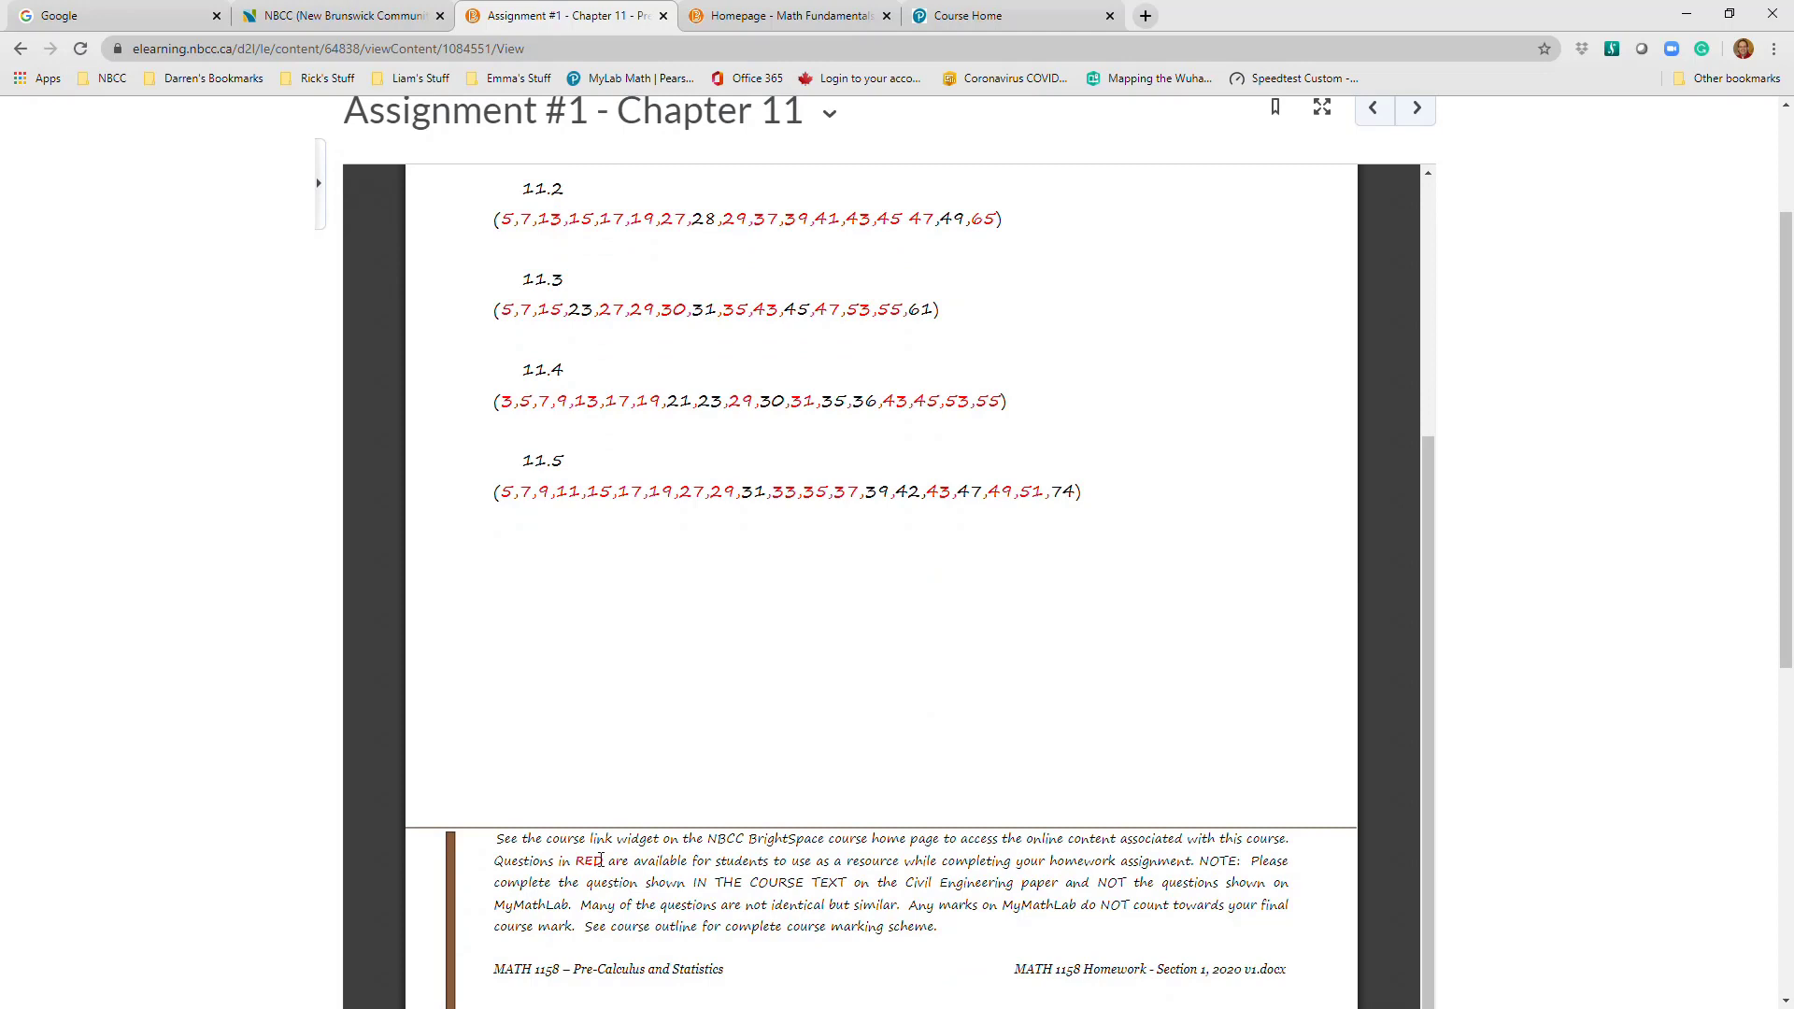
Examine the Chapter 11 homework question lists and the footer note on red questions and MyMathLab marks, highlighting "MyMathLab do NOT"
double_click(601, 860)
scroll(878, 347, up, 2)
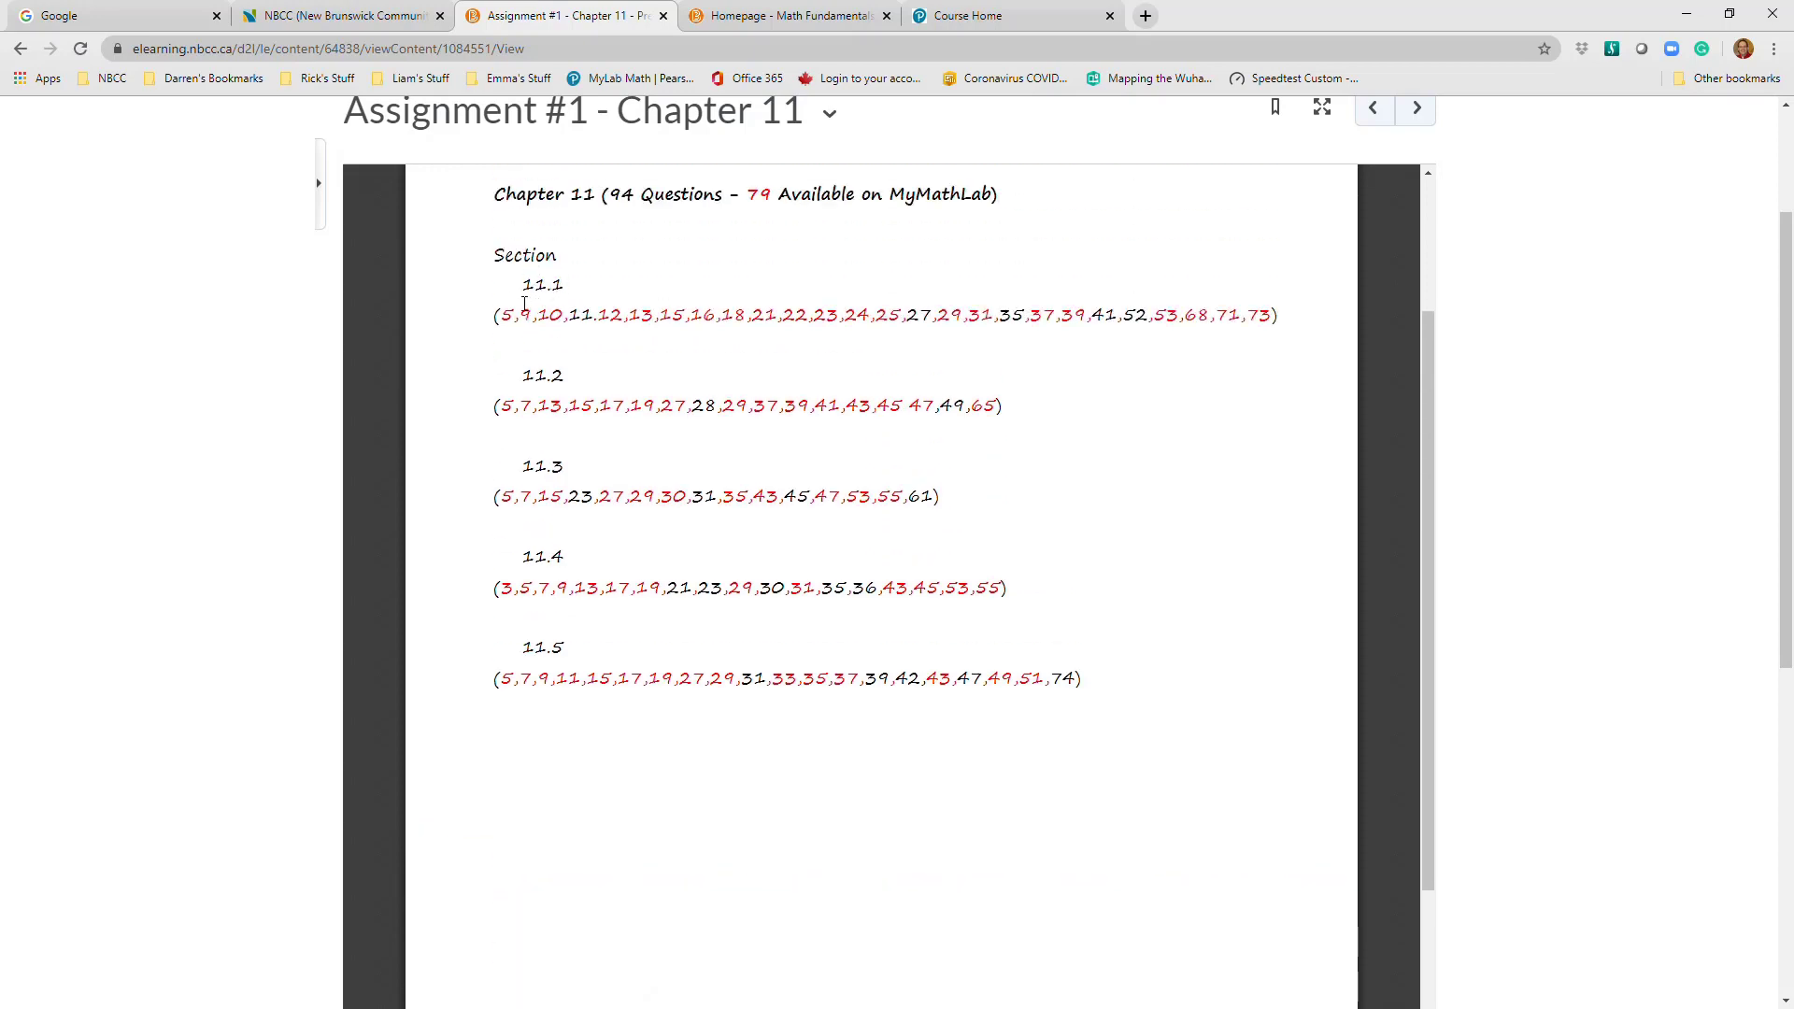
drag(512, 306, 515, 310)
click(516, 313)
mouse_move(1430, 342)
mouse_down()
mouse_move(1430, 388)
mouse_move(1430, 335)
mouse_up()
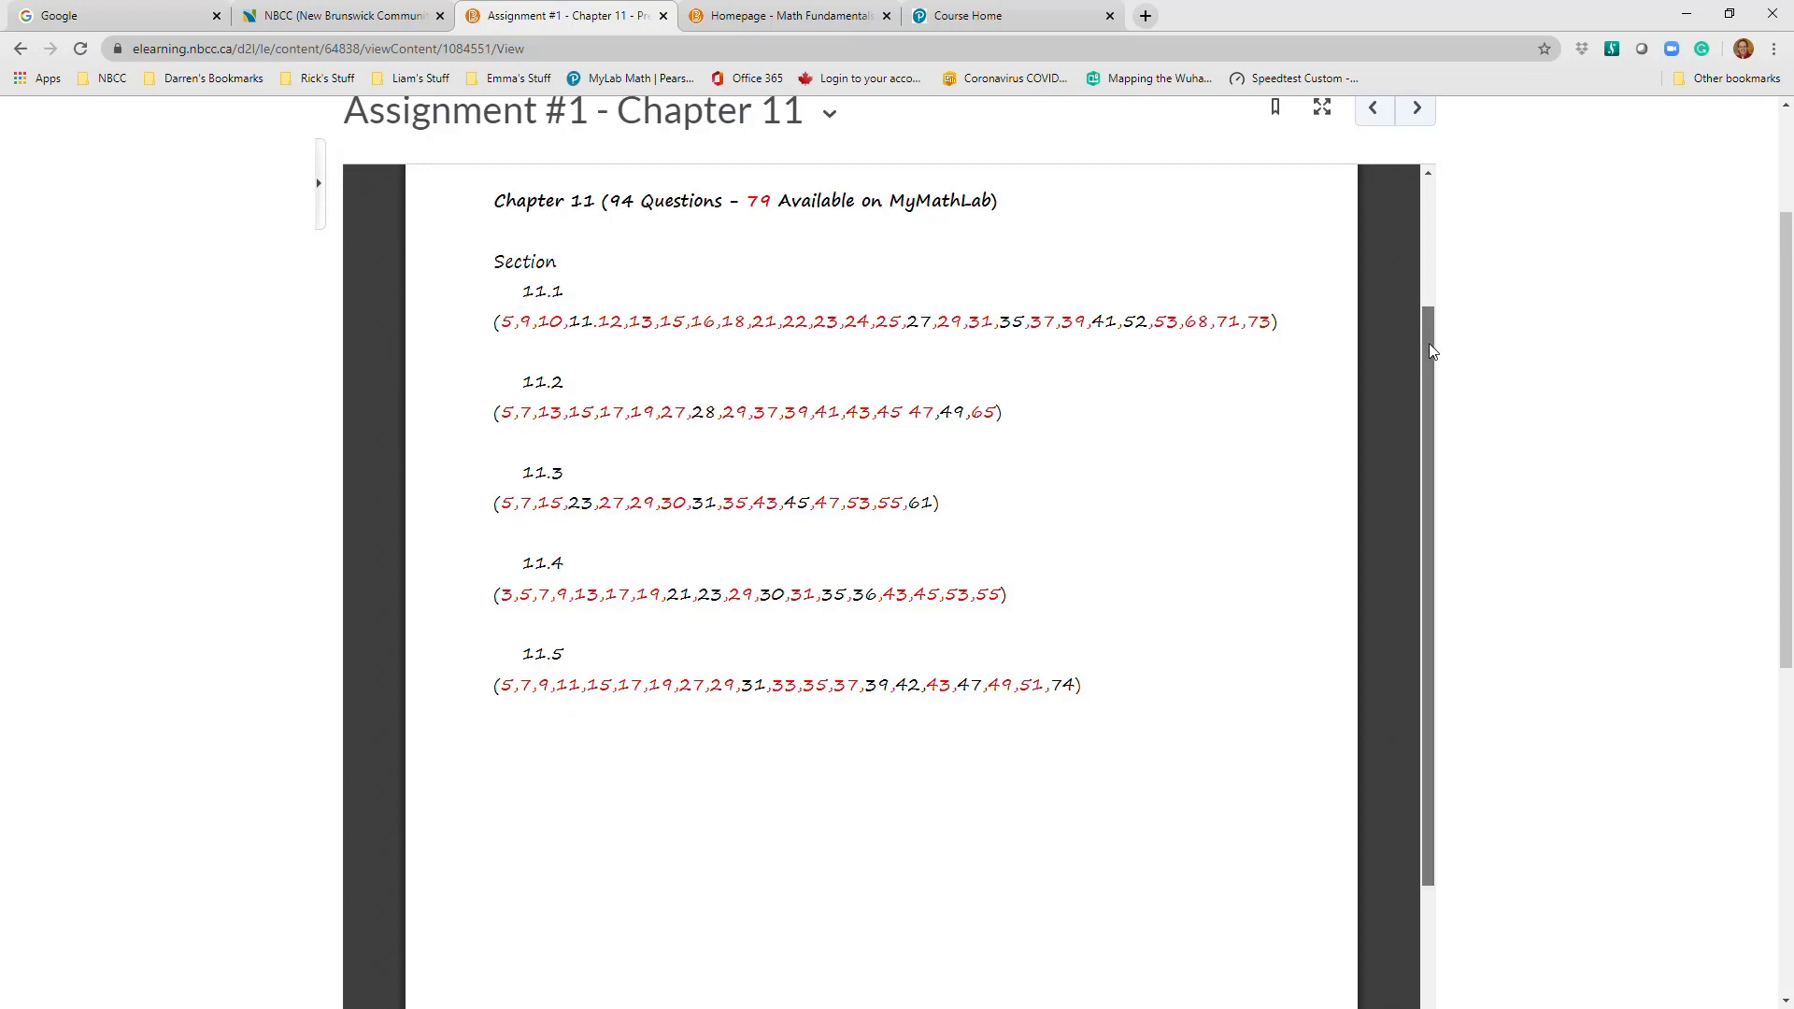
drag(1429, 348, 1420, 472)
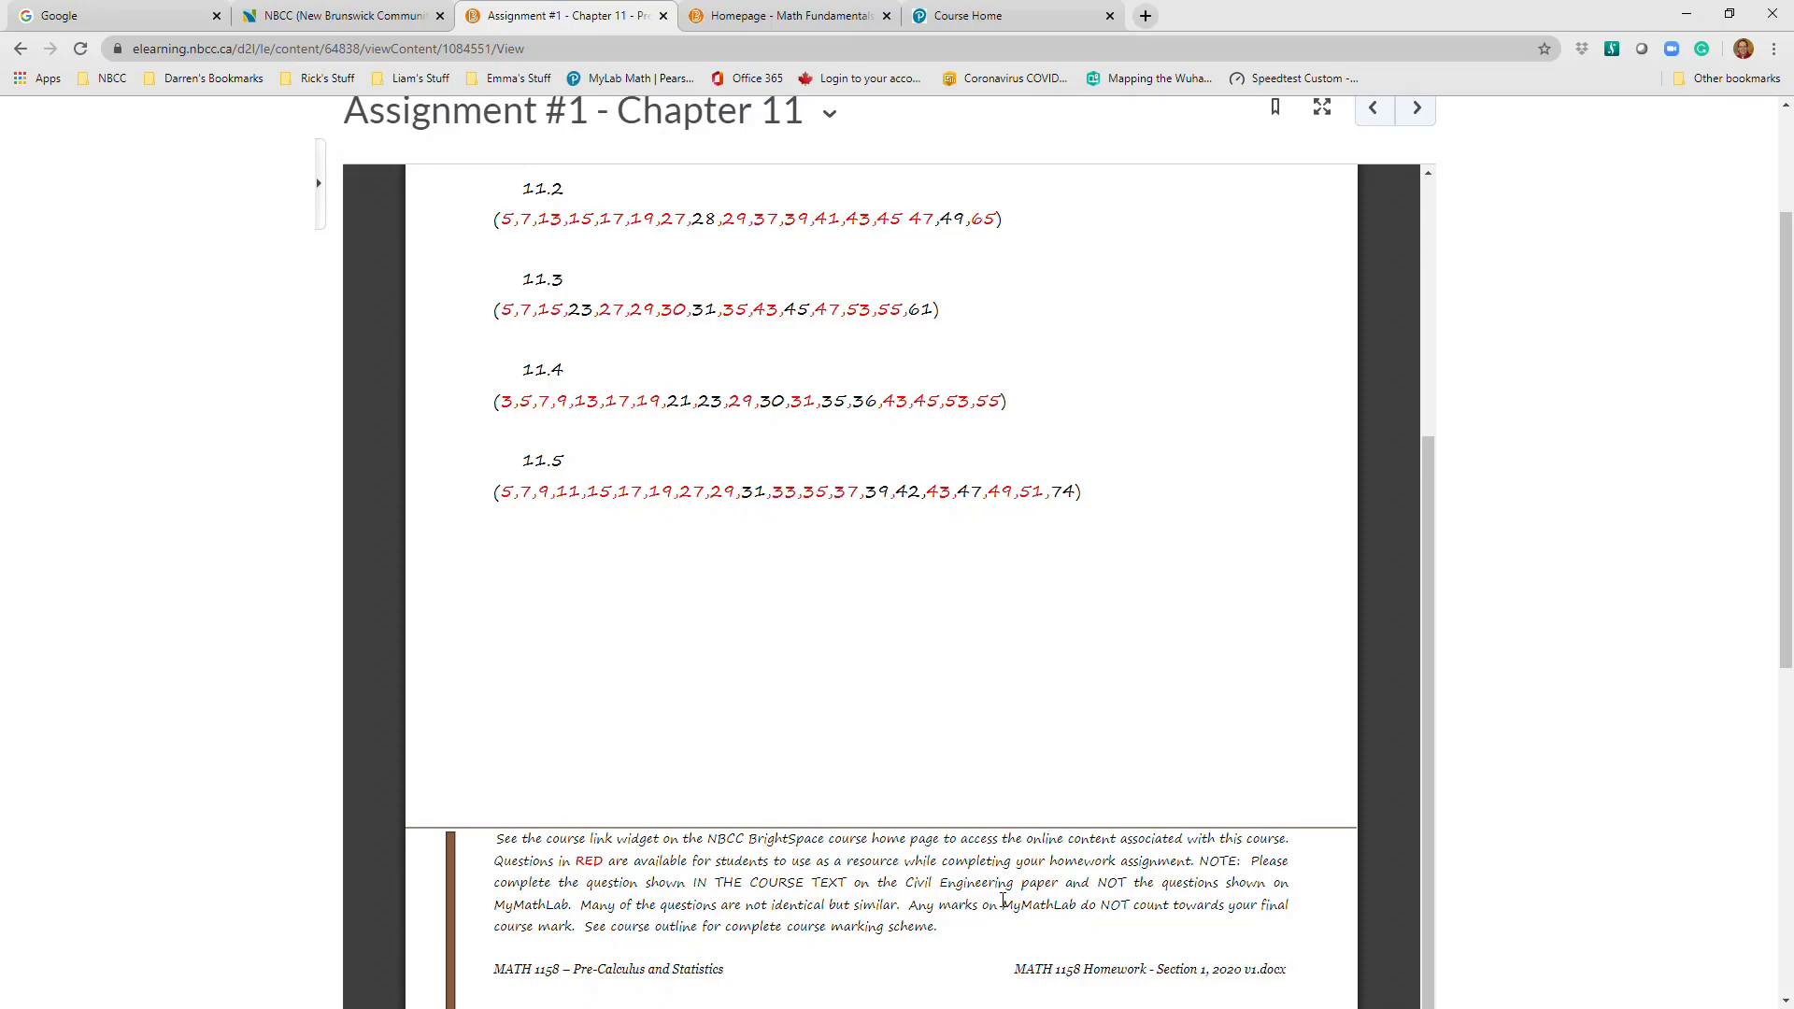
drag(1000, 903, 1127, 908)
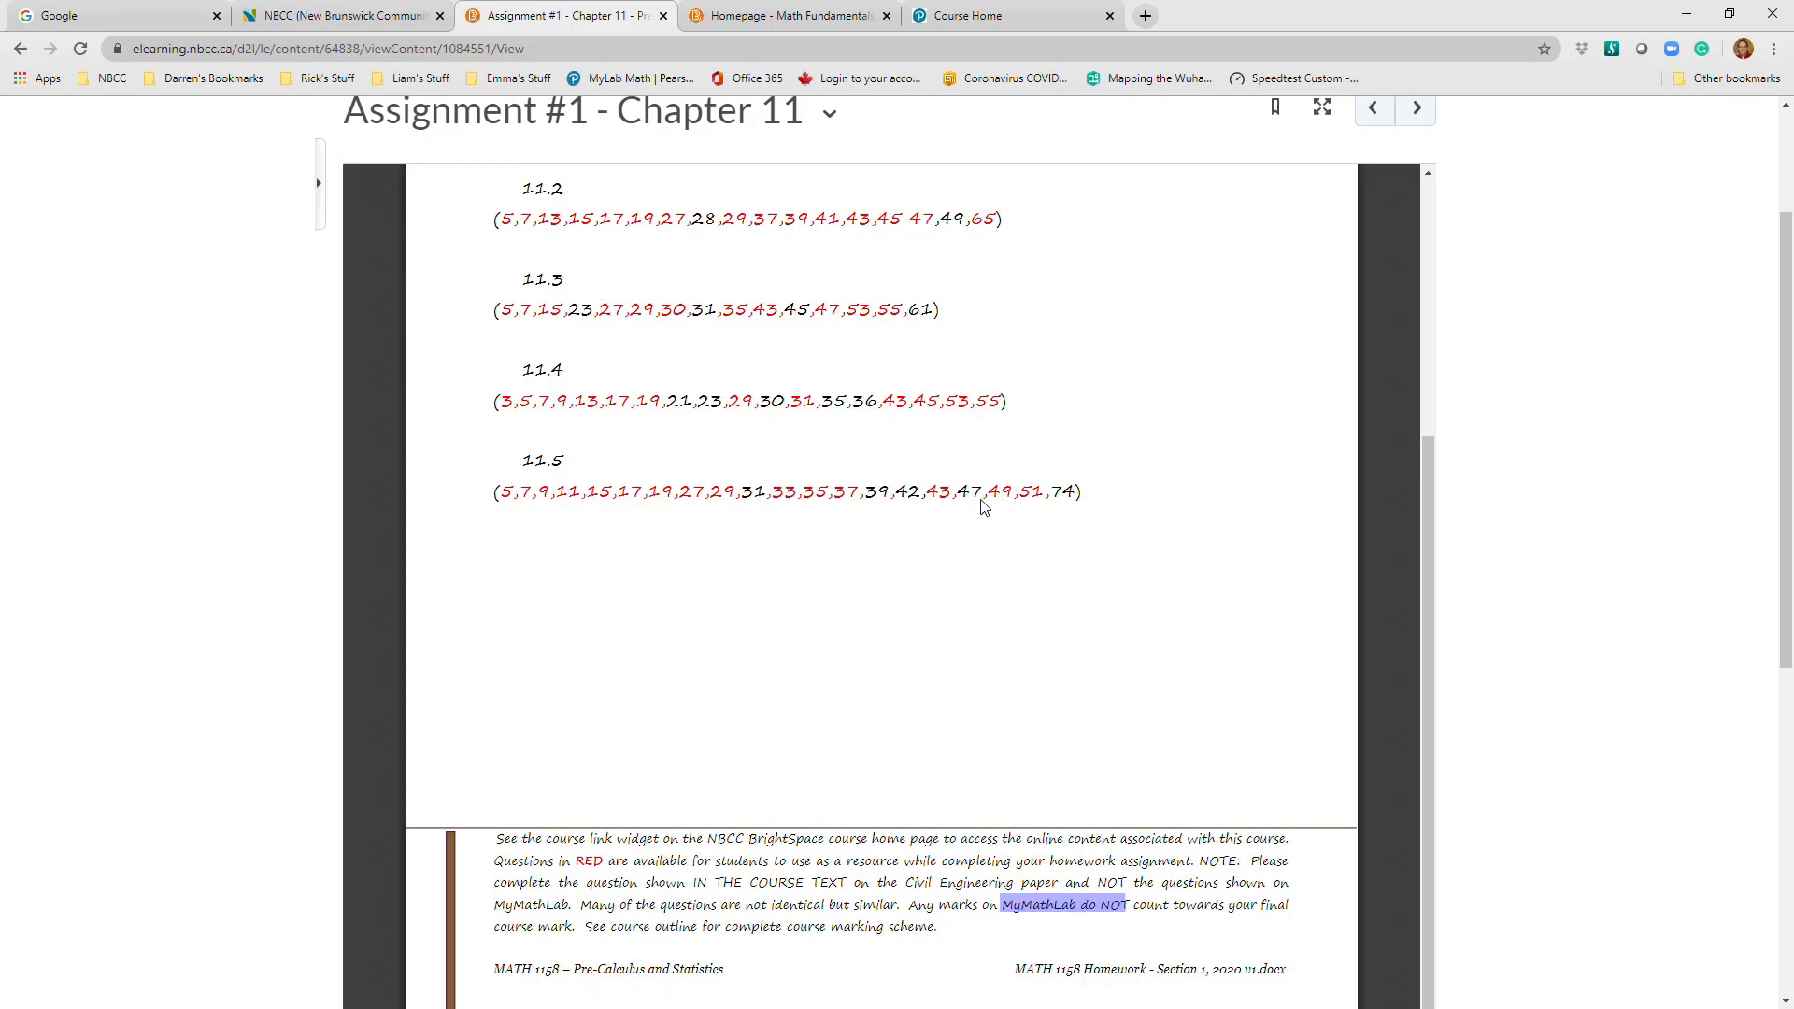
scroll(942, 480, up, 2)
scroll(942, 480, up, 1)
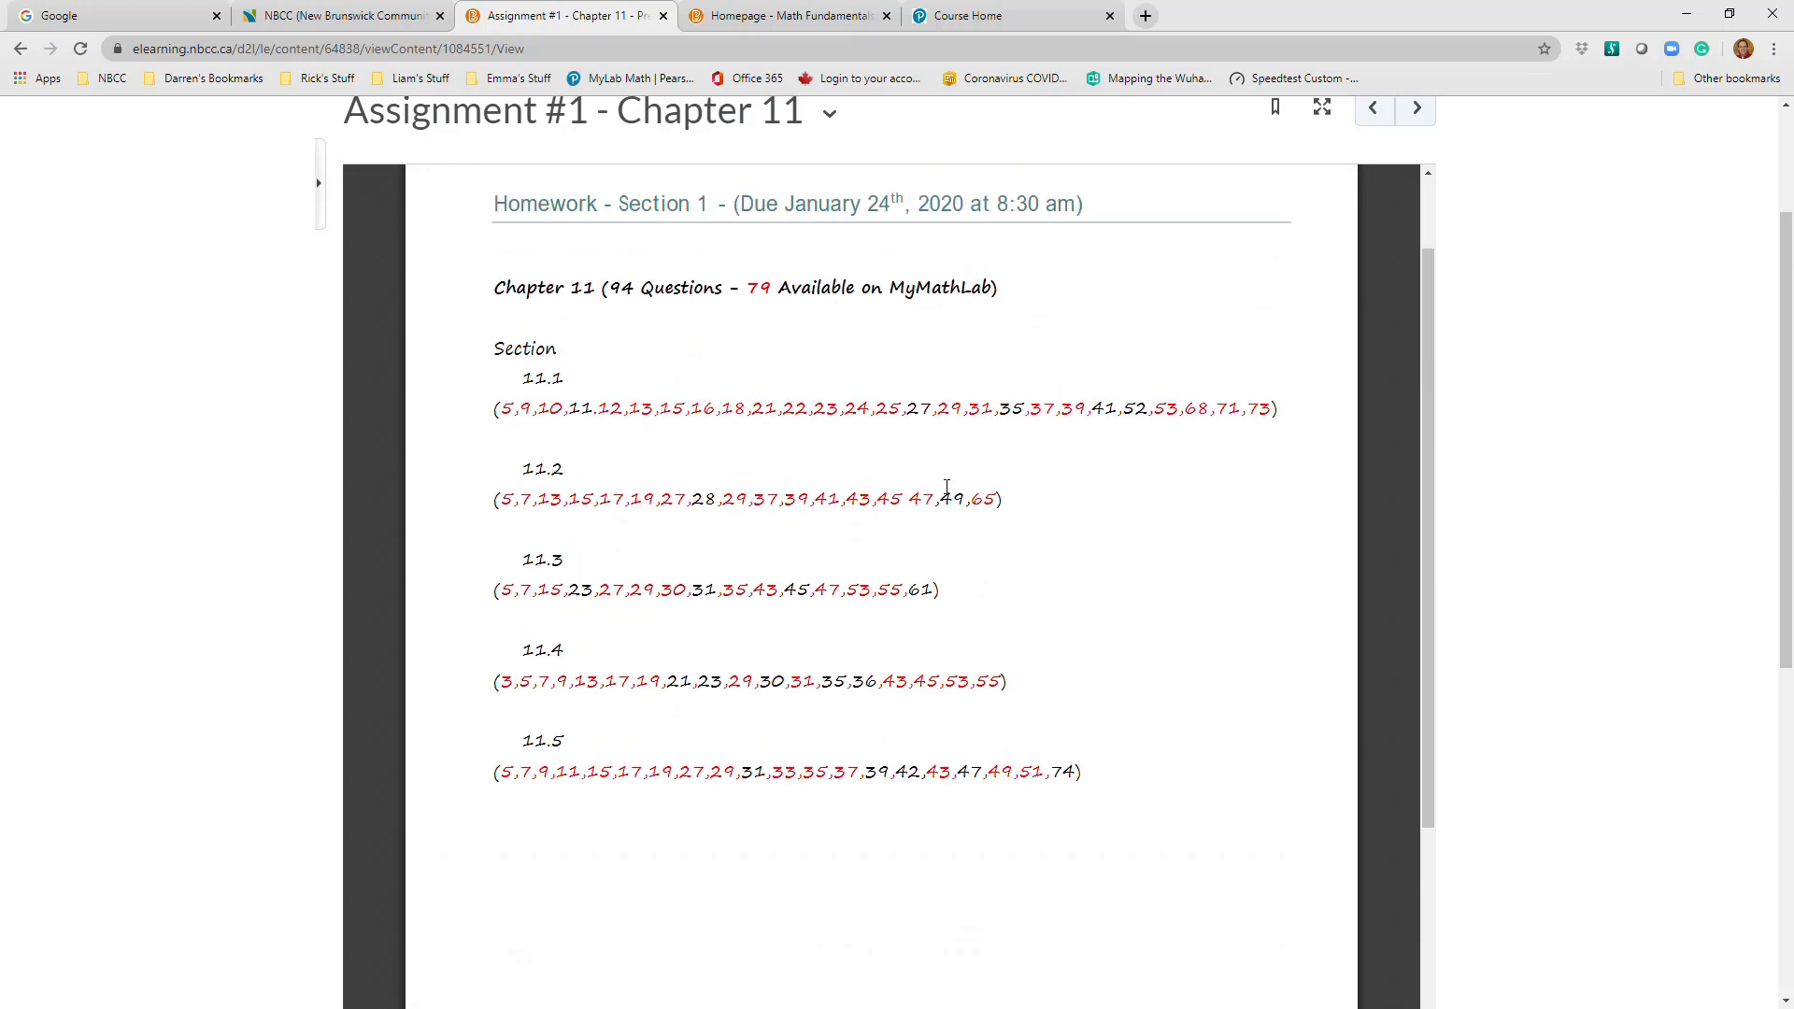
scroll(946, 487, down, 2)
scroll(946, 488, up, 2)
scroll(897, 394, down, 3)
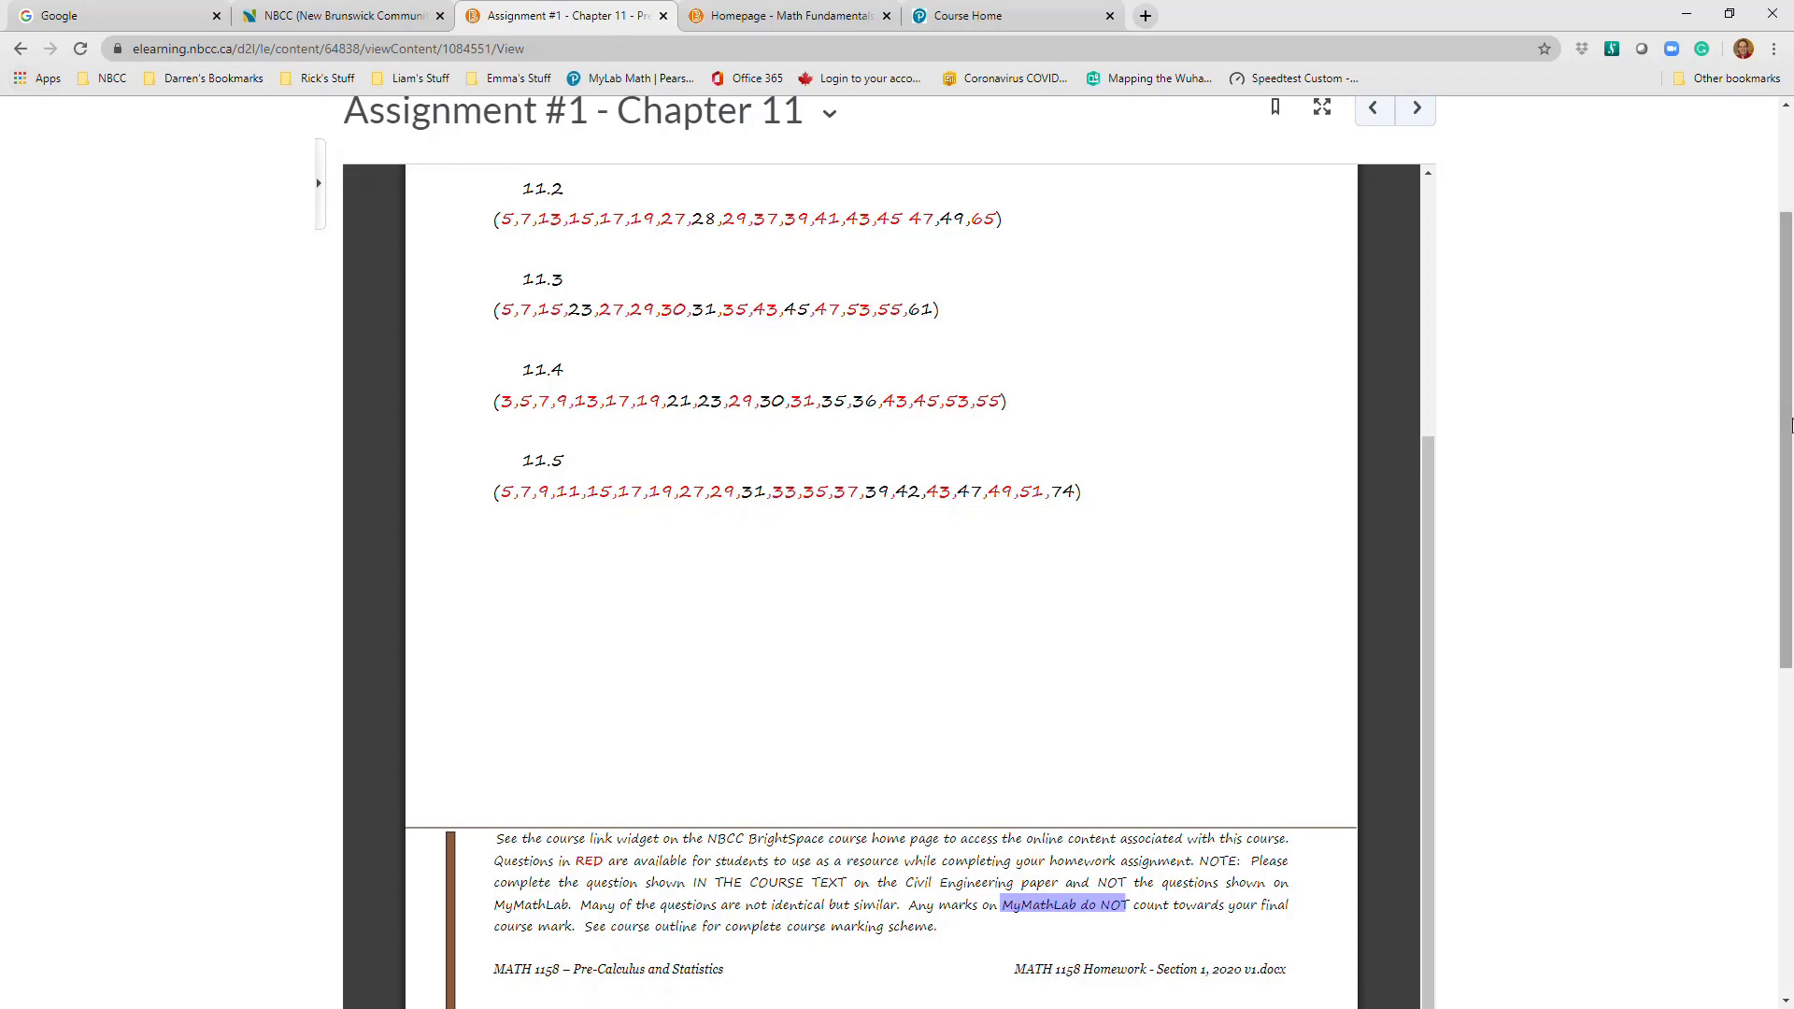
Return to the Chapter 11 module and look over its assignment, Section 1 homework and Photomath entries
scroll(1775, 442, up, 2)
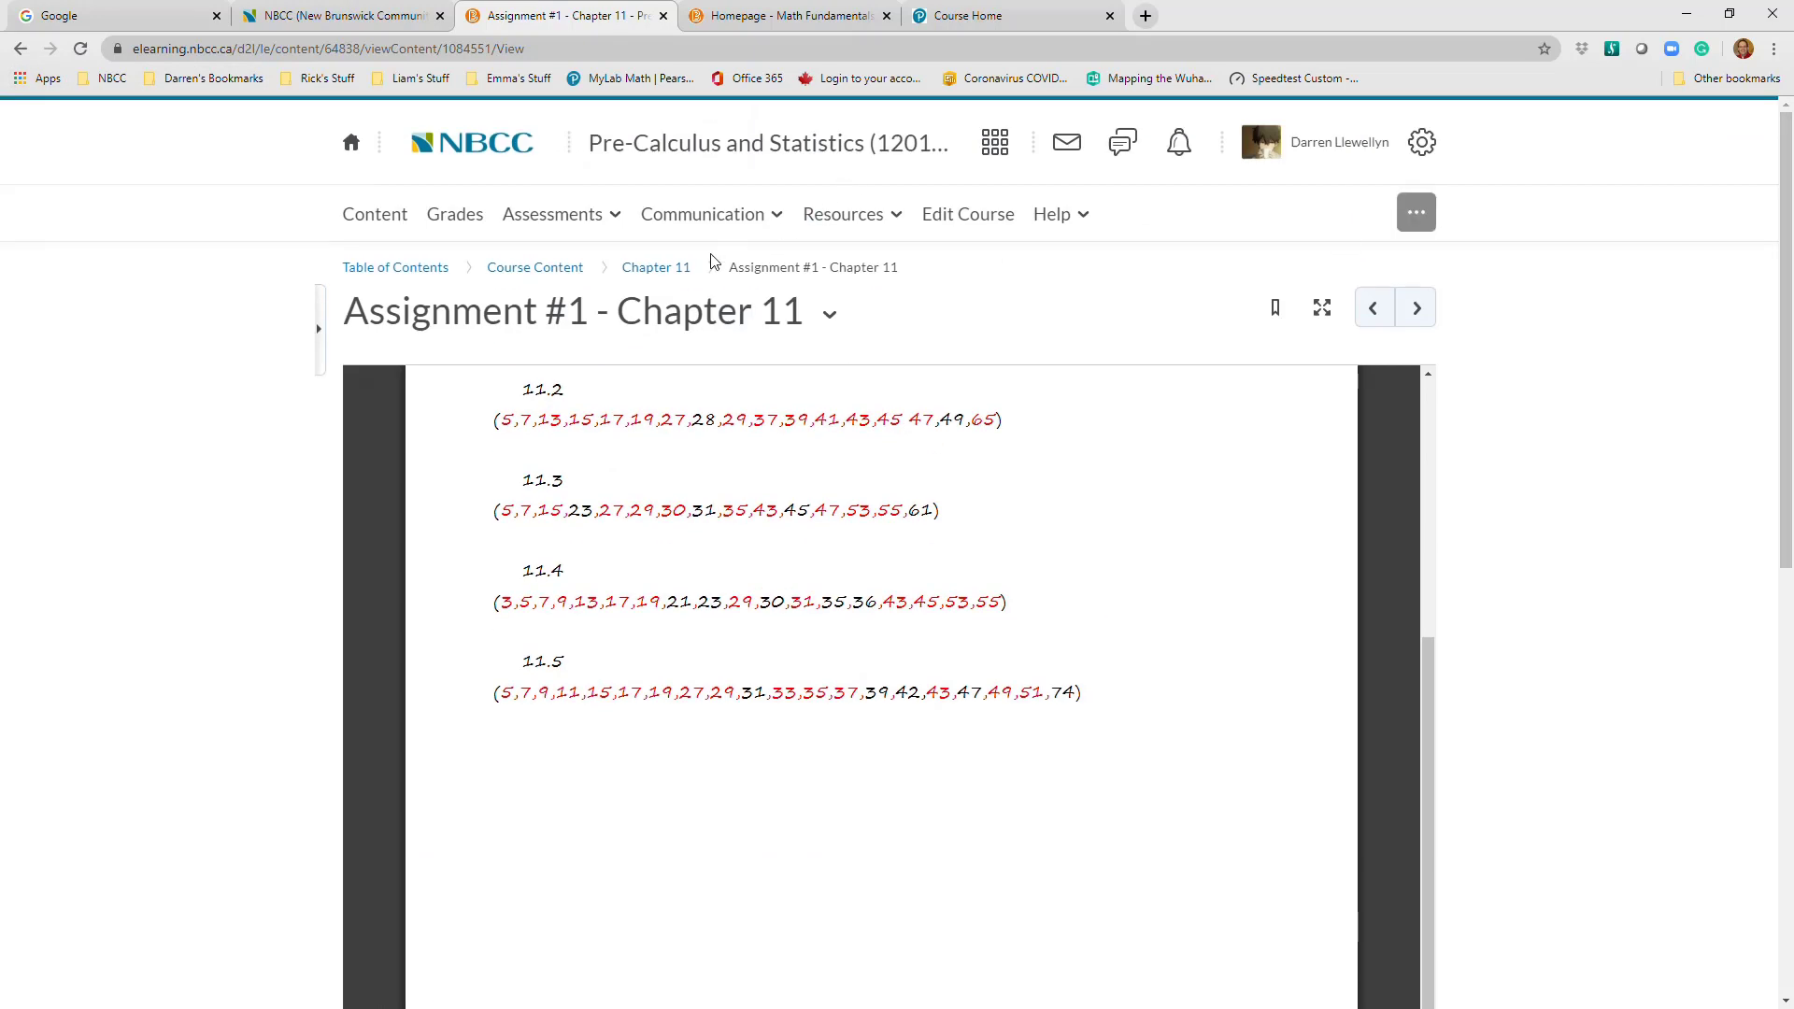
click(660, 269)
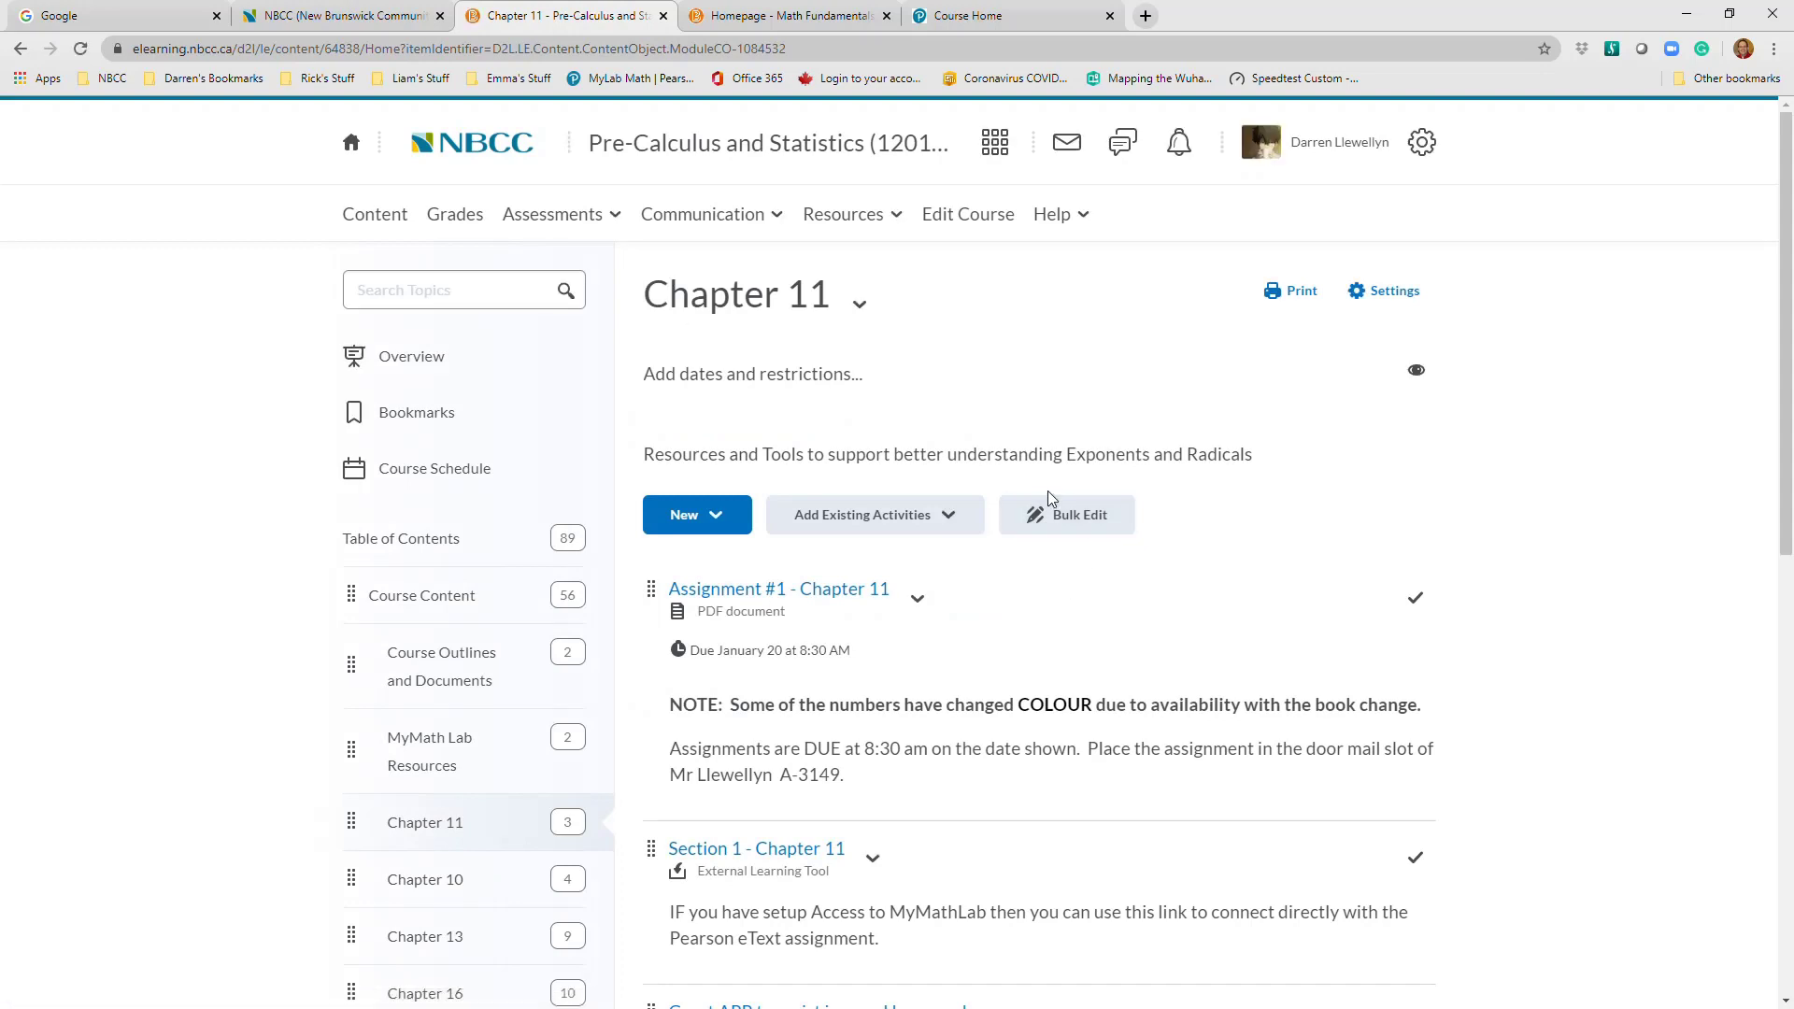
scroll(1046, 490, down, 2)
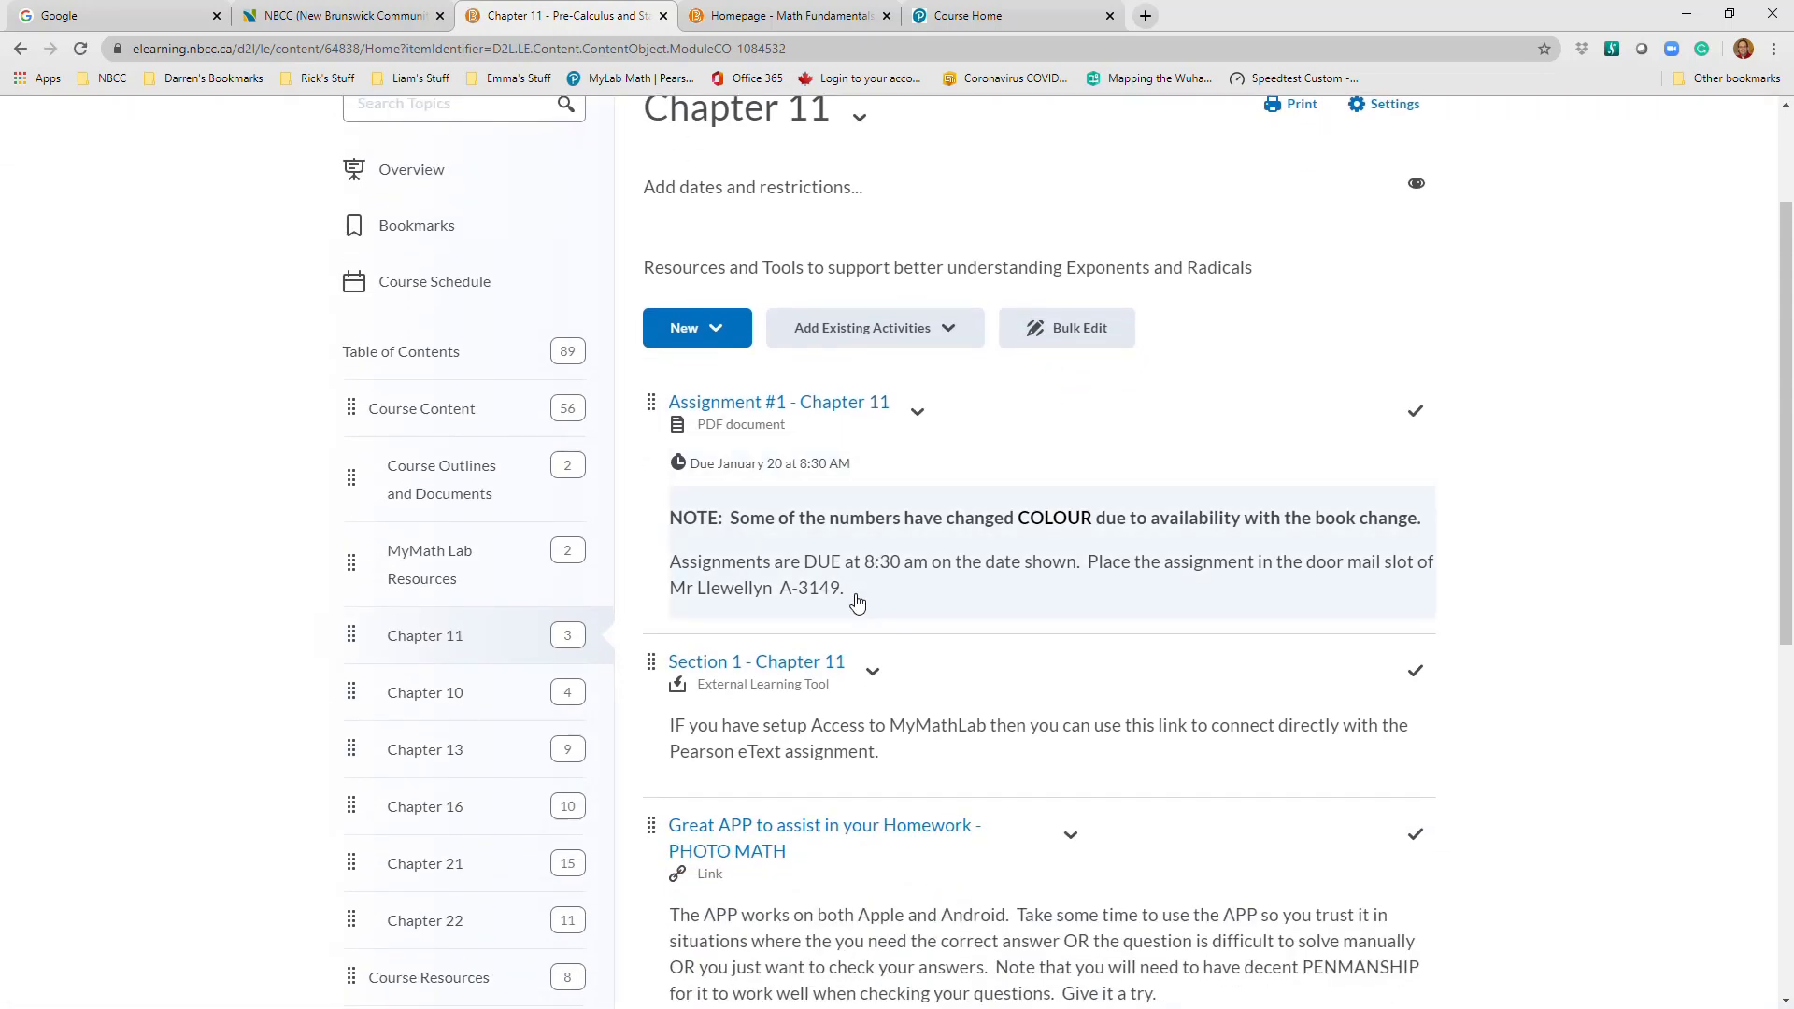
scroll(883, 537, down, 4)
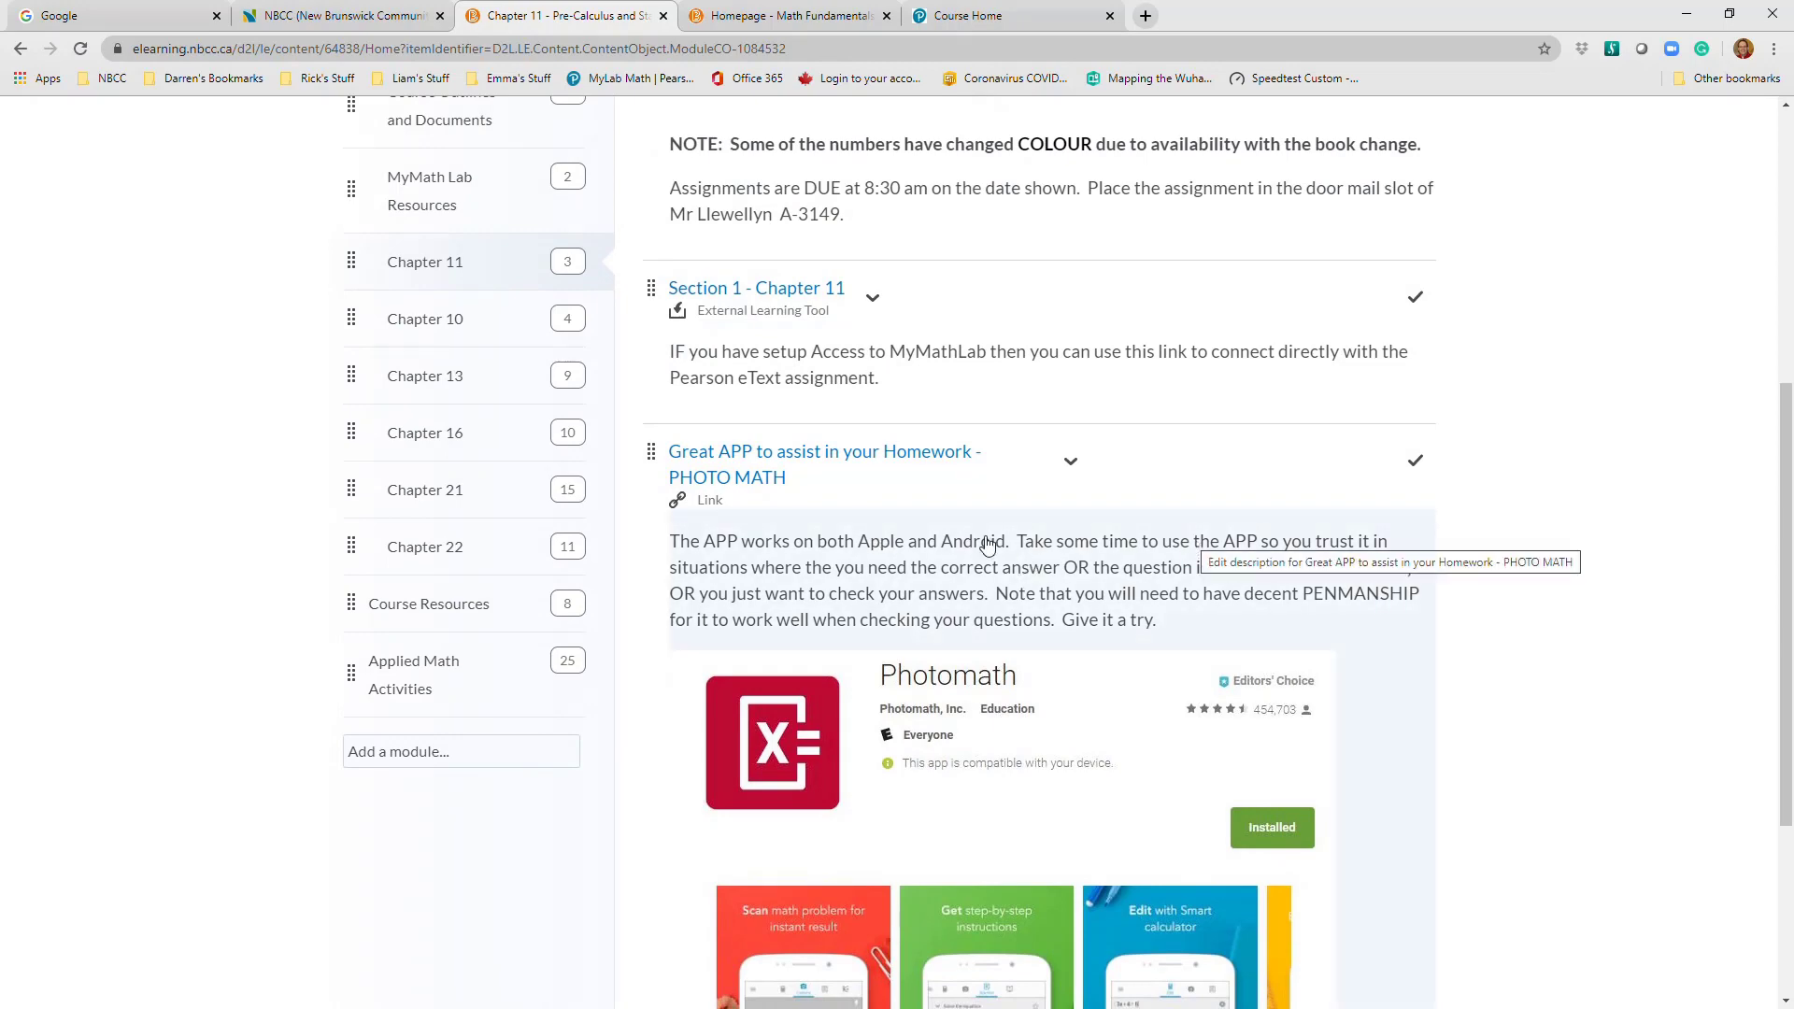
scroll(987, 545, down, 3)
scroll(987, 545, up, 4)
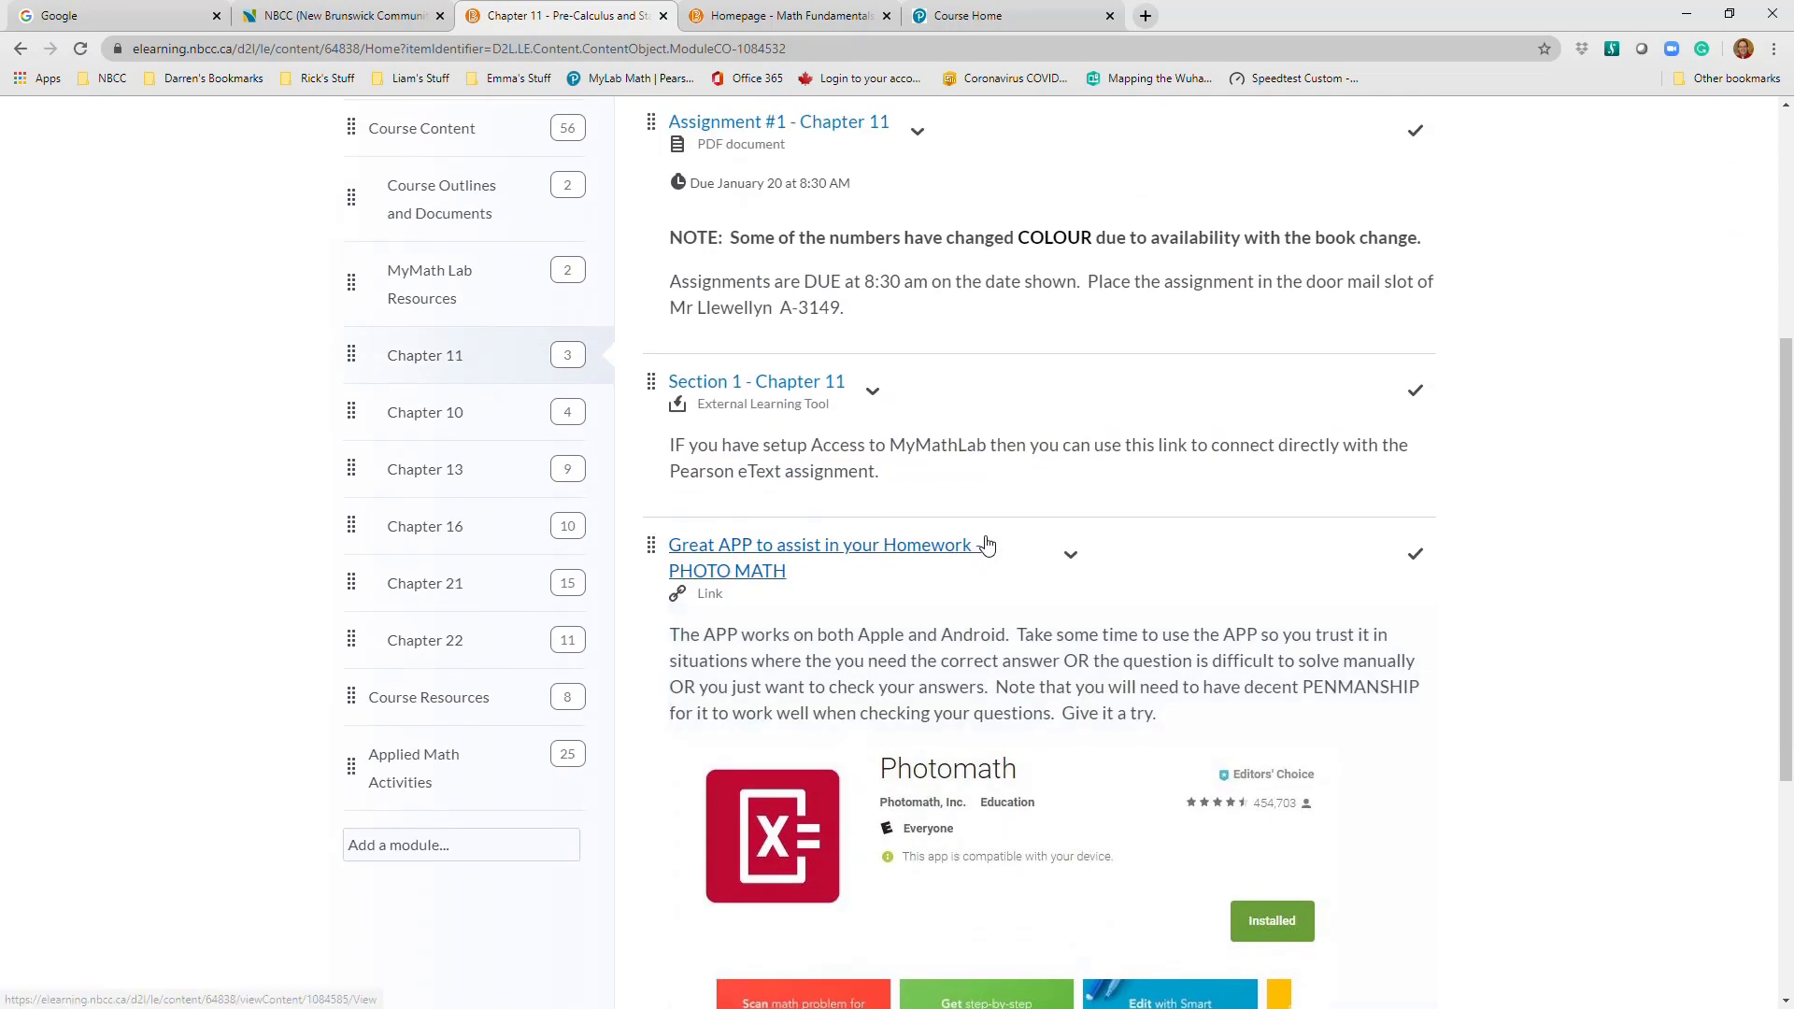
scroll(989, 388, up, 2)
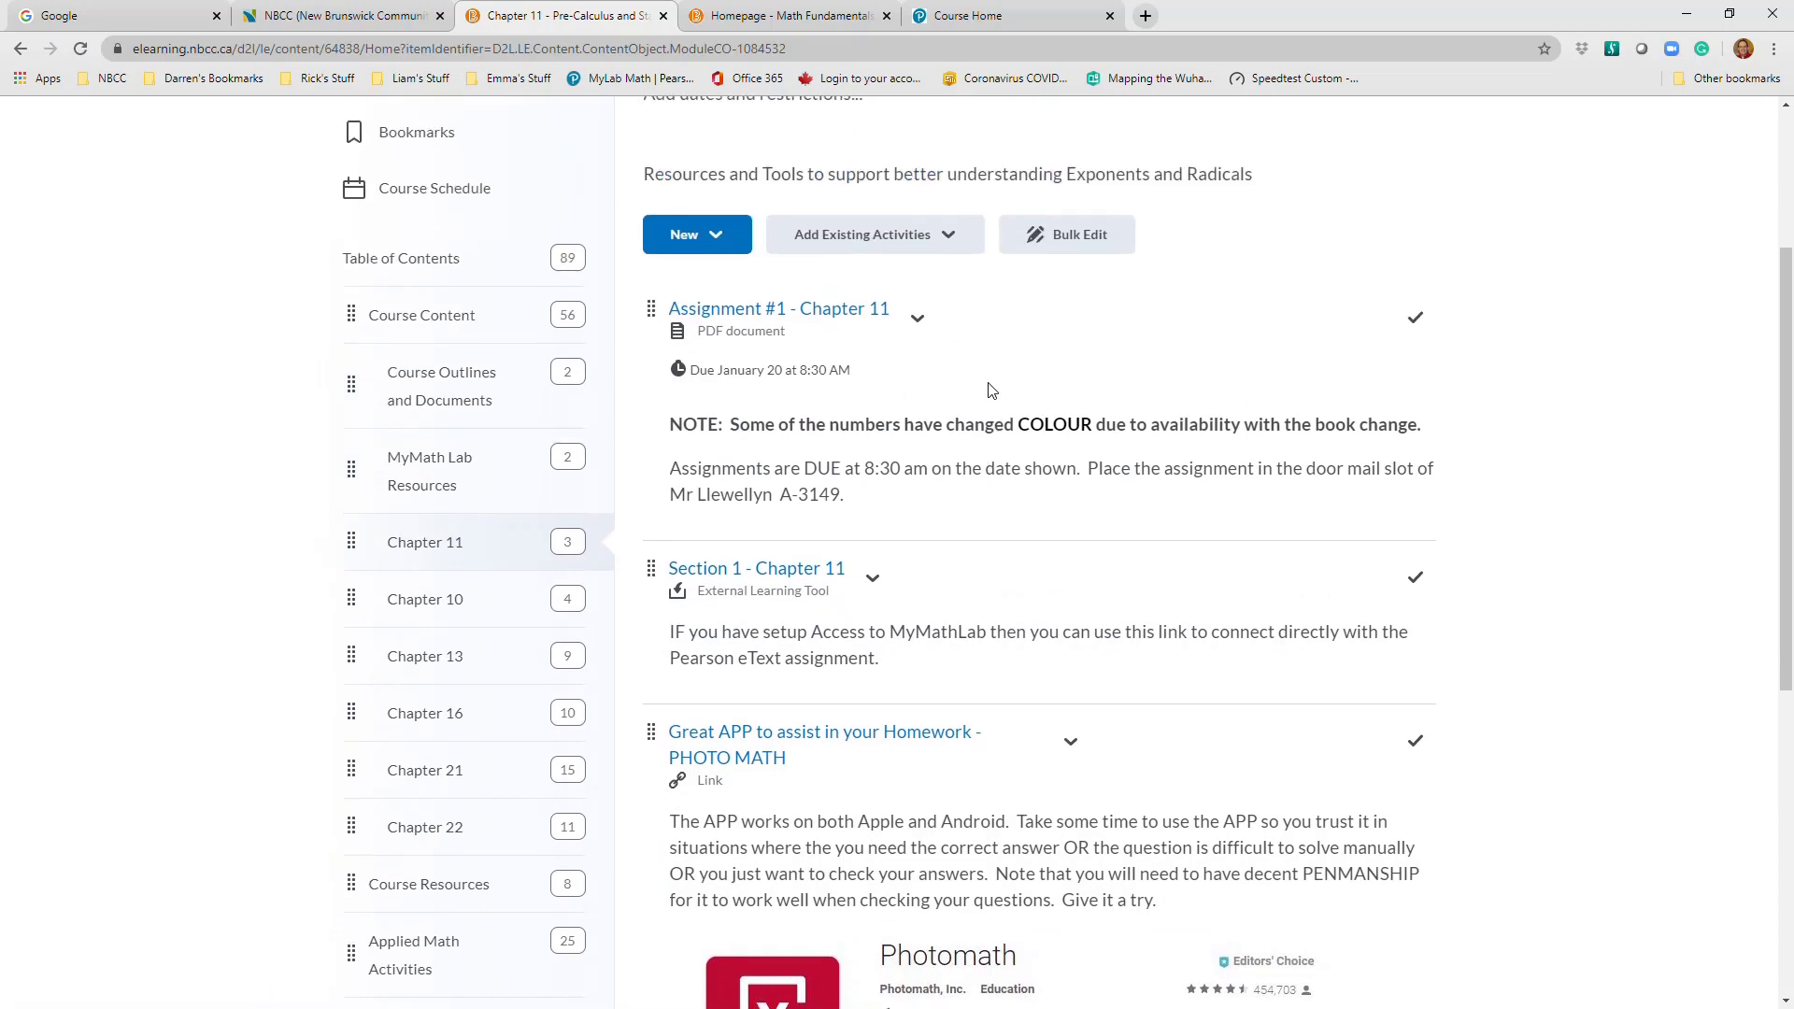
Open the Section 1 - Chapter 11 homework and enter its Review and Practice mode
click(788, 581)
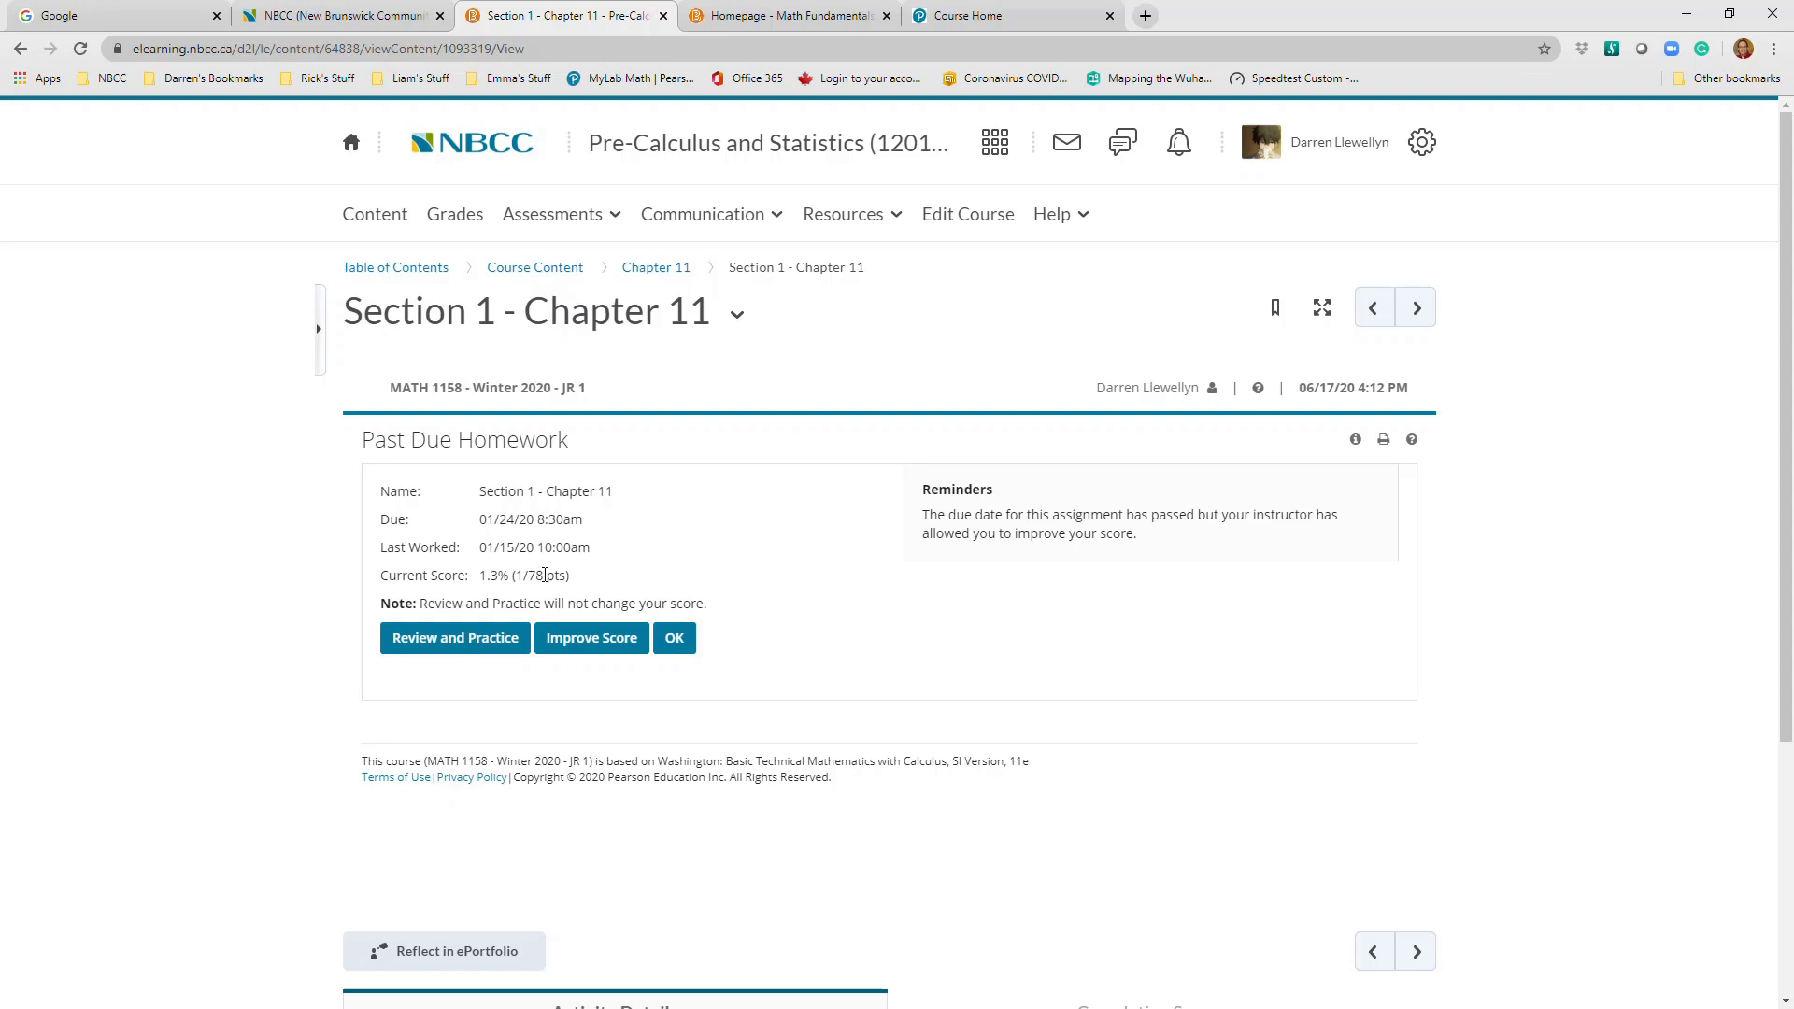
drag(543, 577, 531, 567)
click(494, 649)
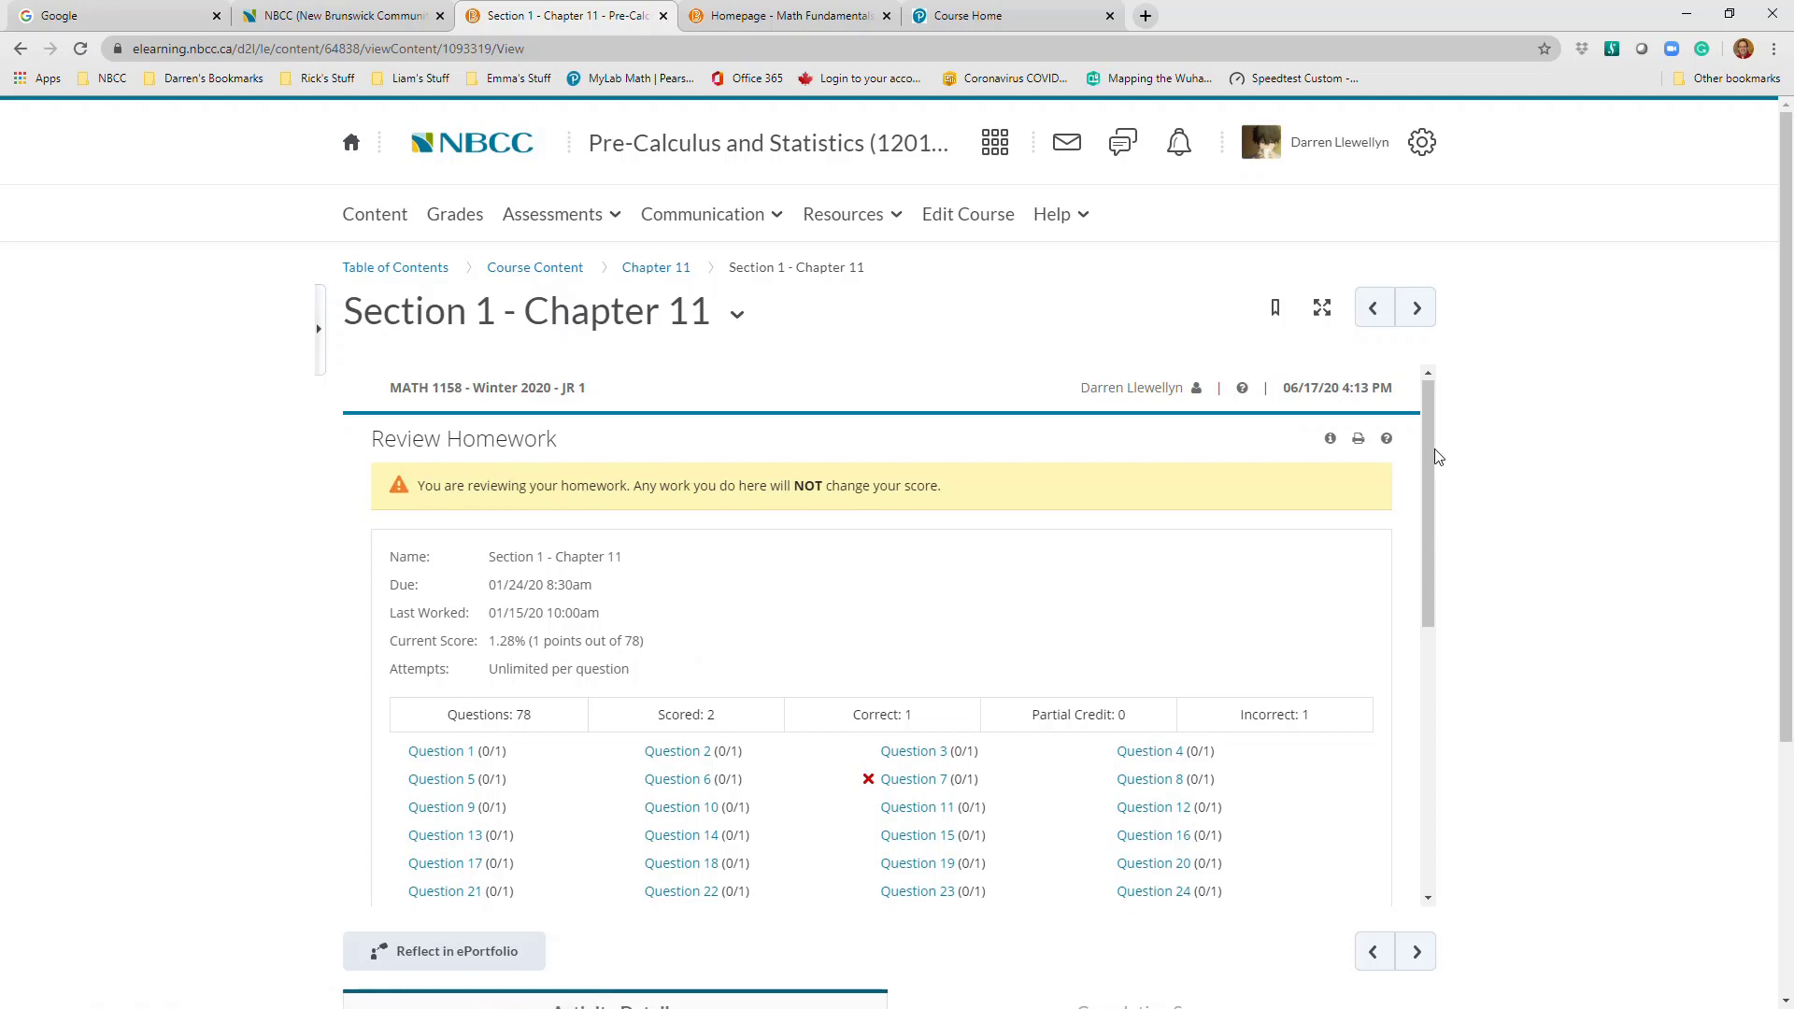
Open Question 1 from the review list, continuing to review the homework, and reposition its window higher on the screen
drag(1433, 448, 1445, 583)
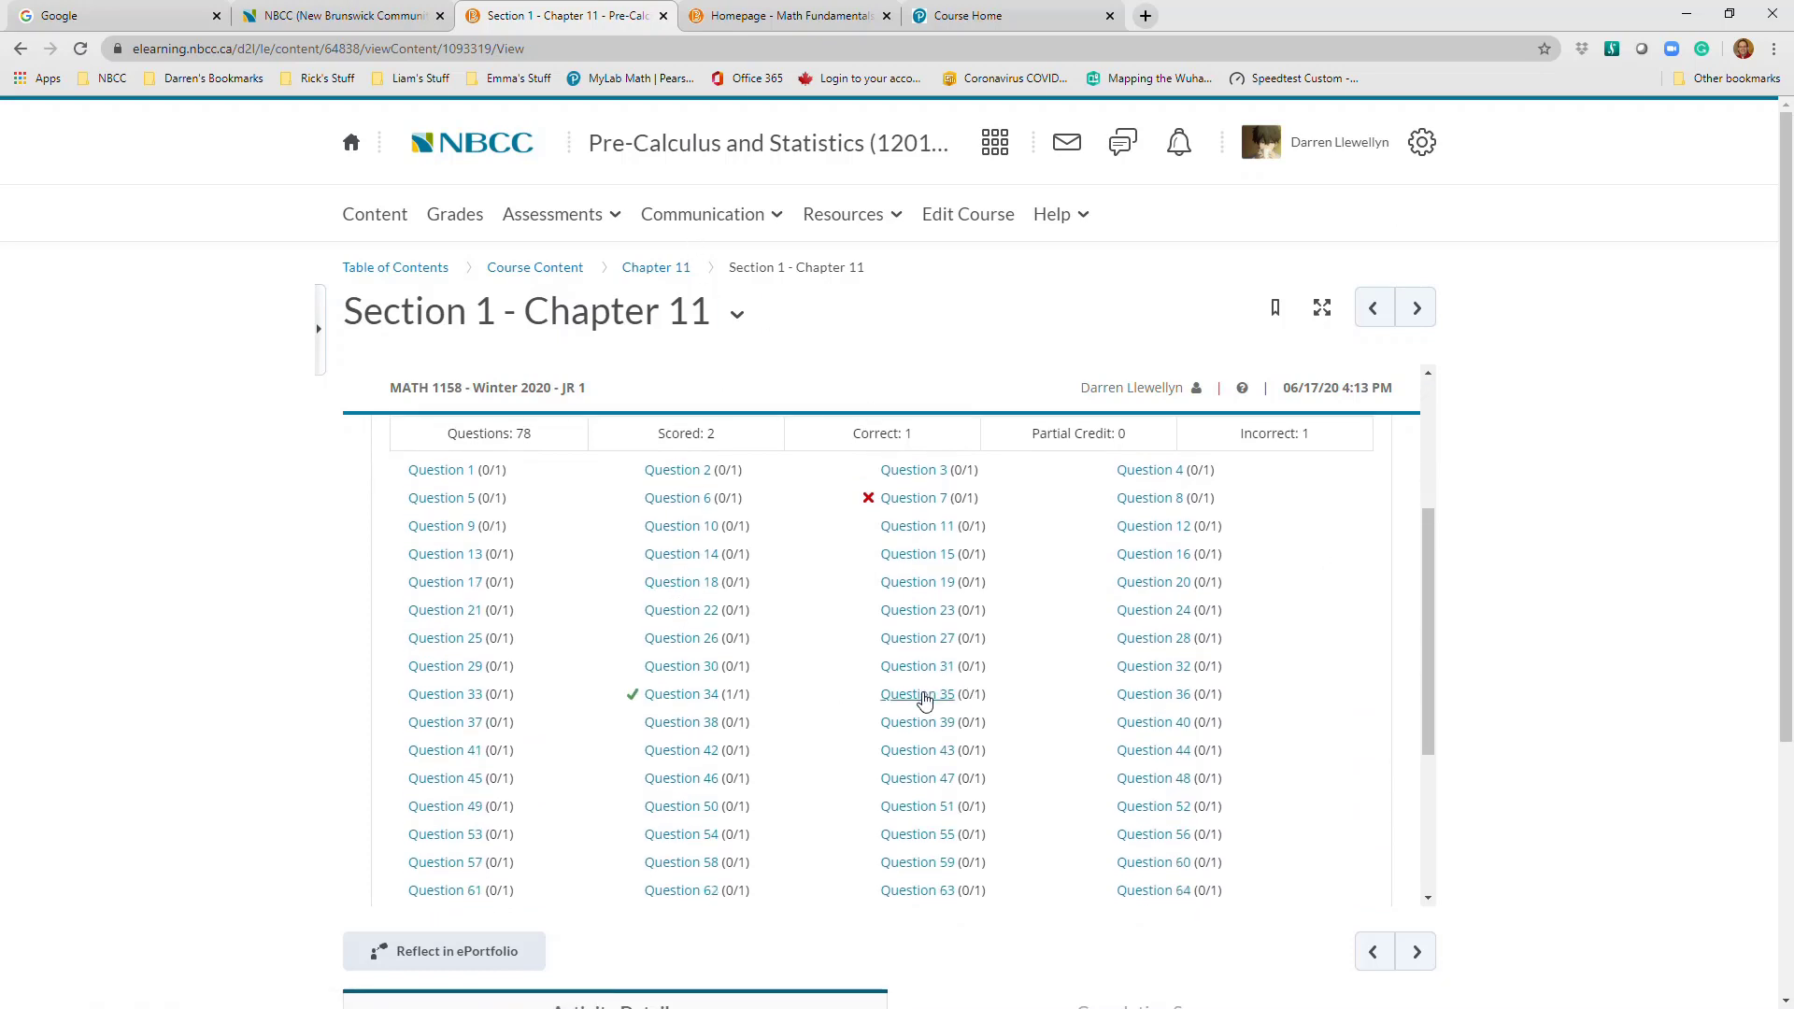
scroll(834, 567, up, 1)
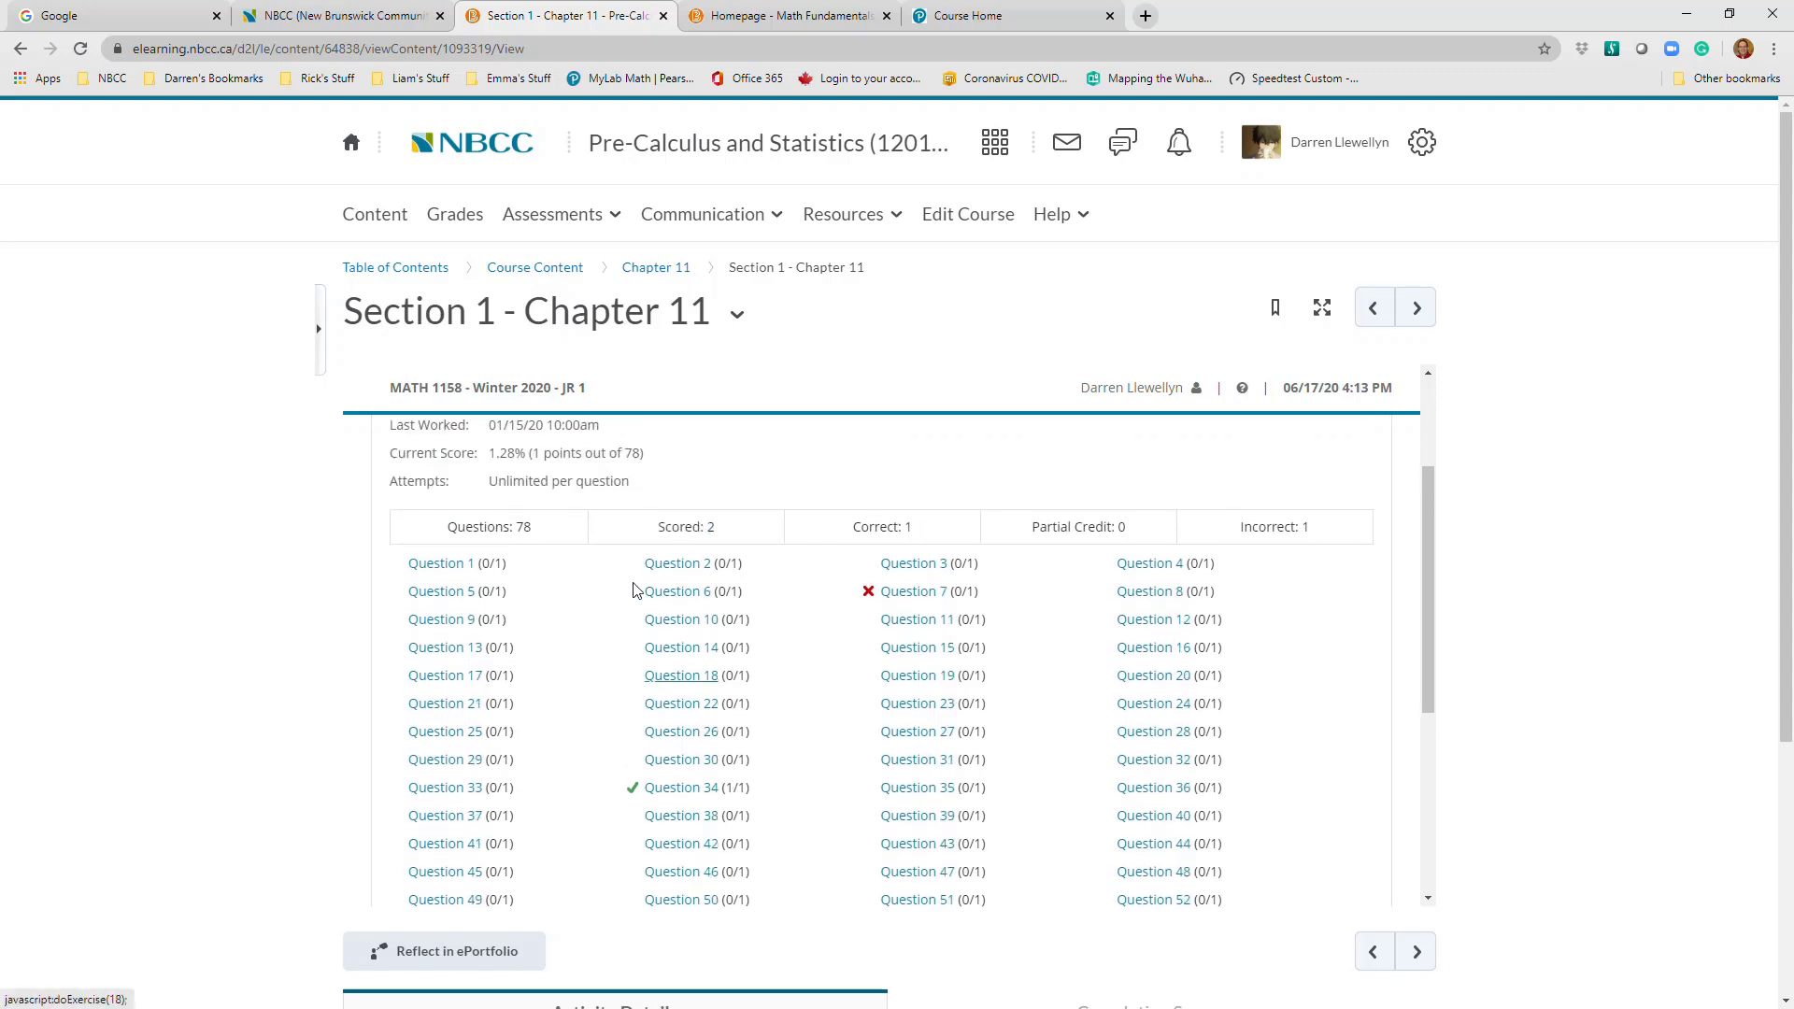
click(452, 563)
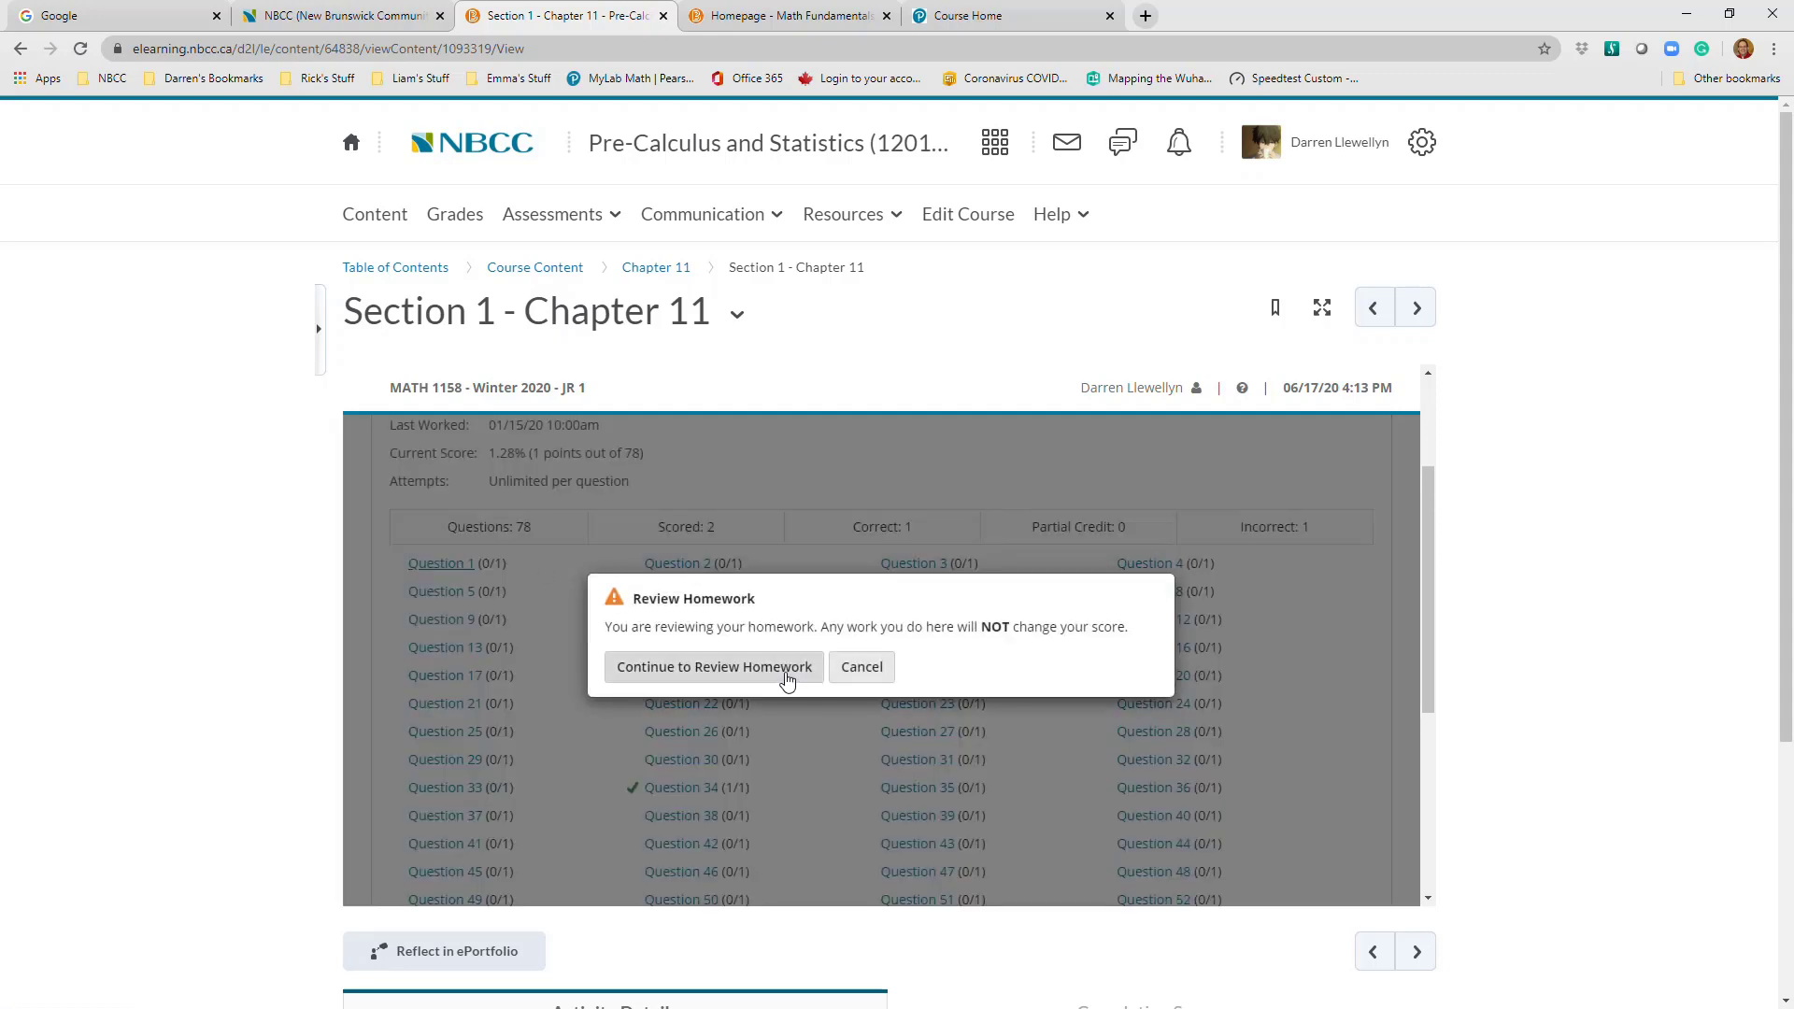
click(785, 667)
drag(1269, 330, 1174, 158)
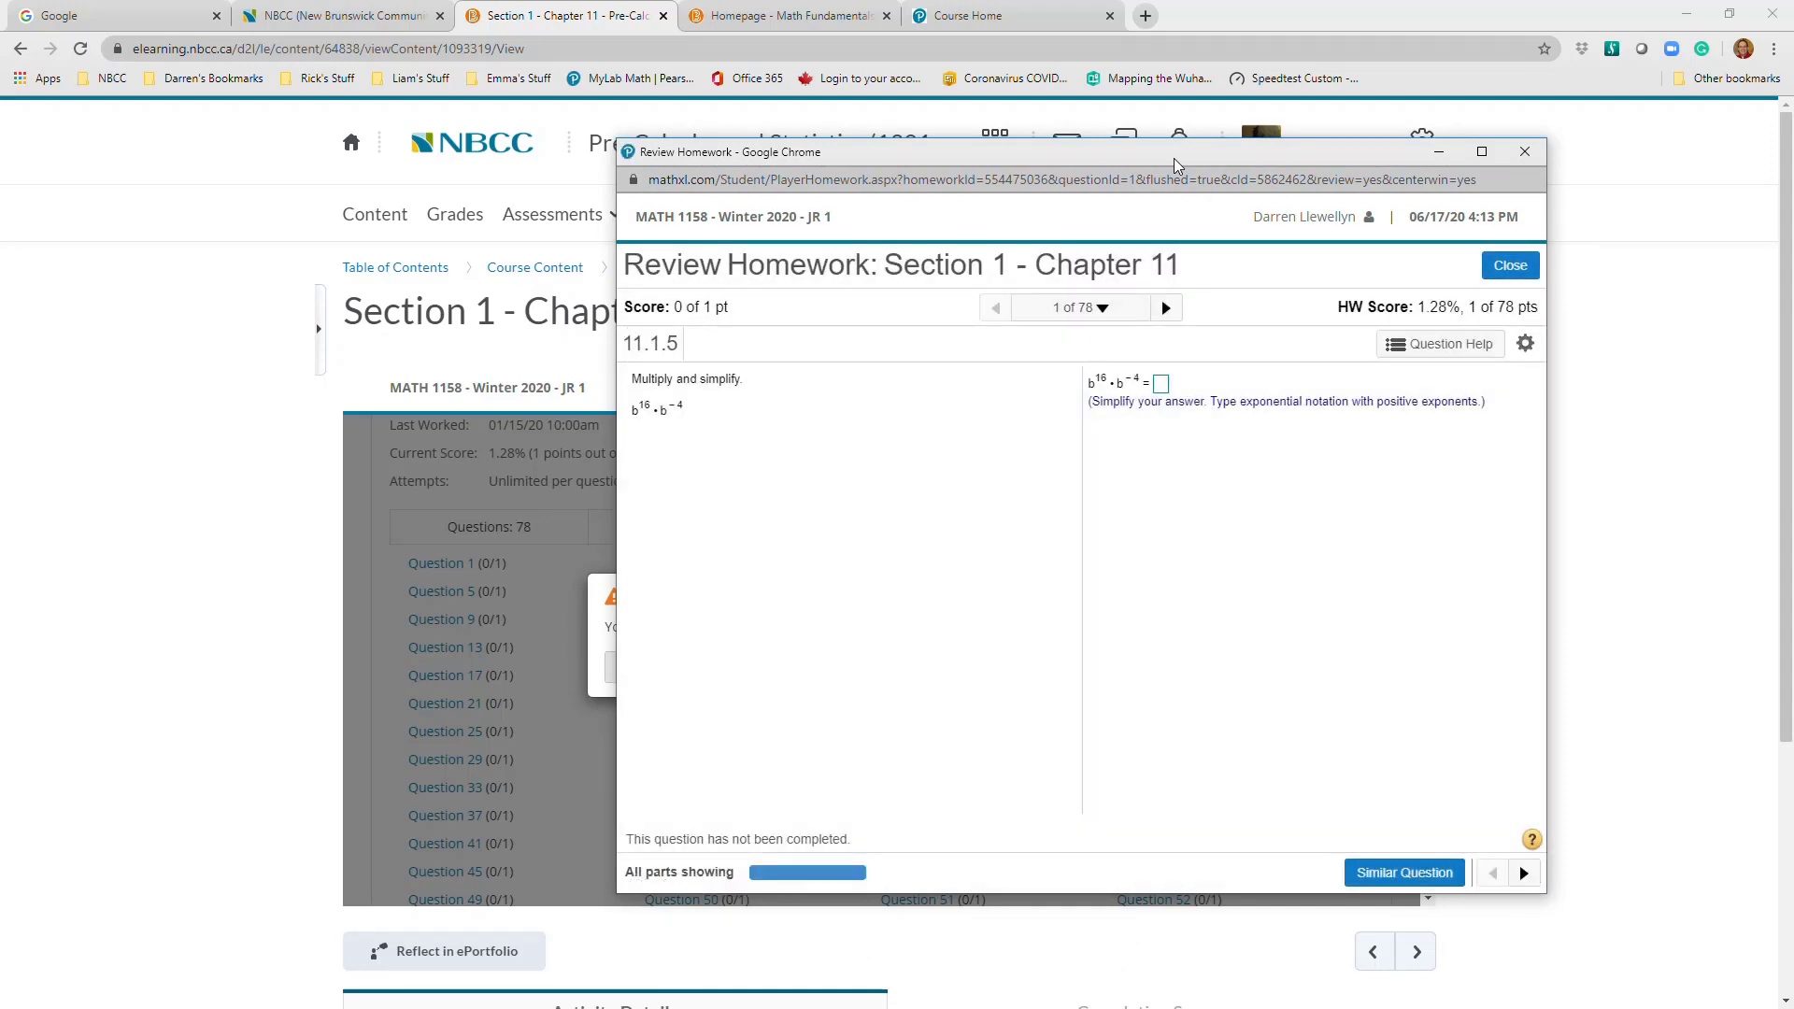
Enter b^12 as the answer to exercise 11.1.5 and request a similar question
click(1163, 385)
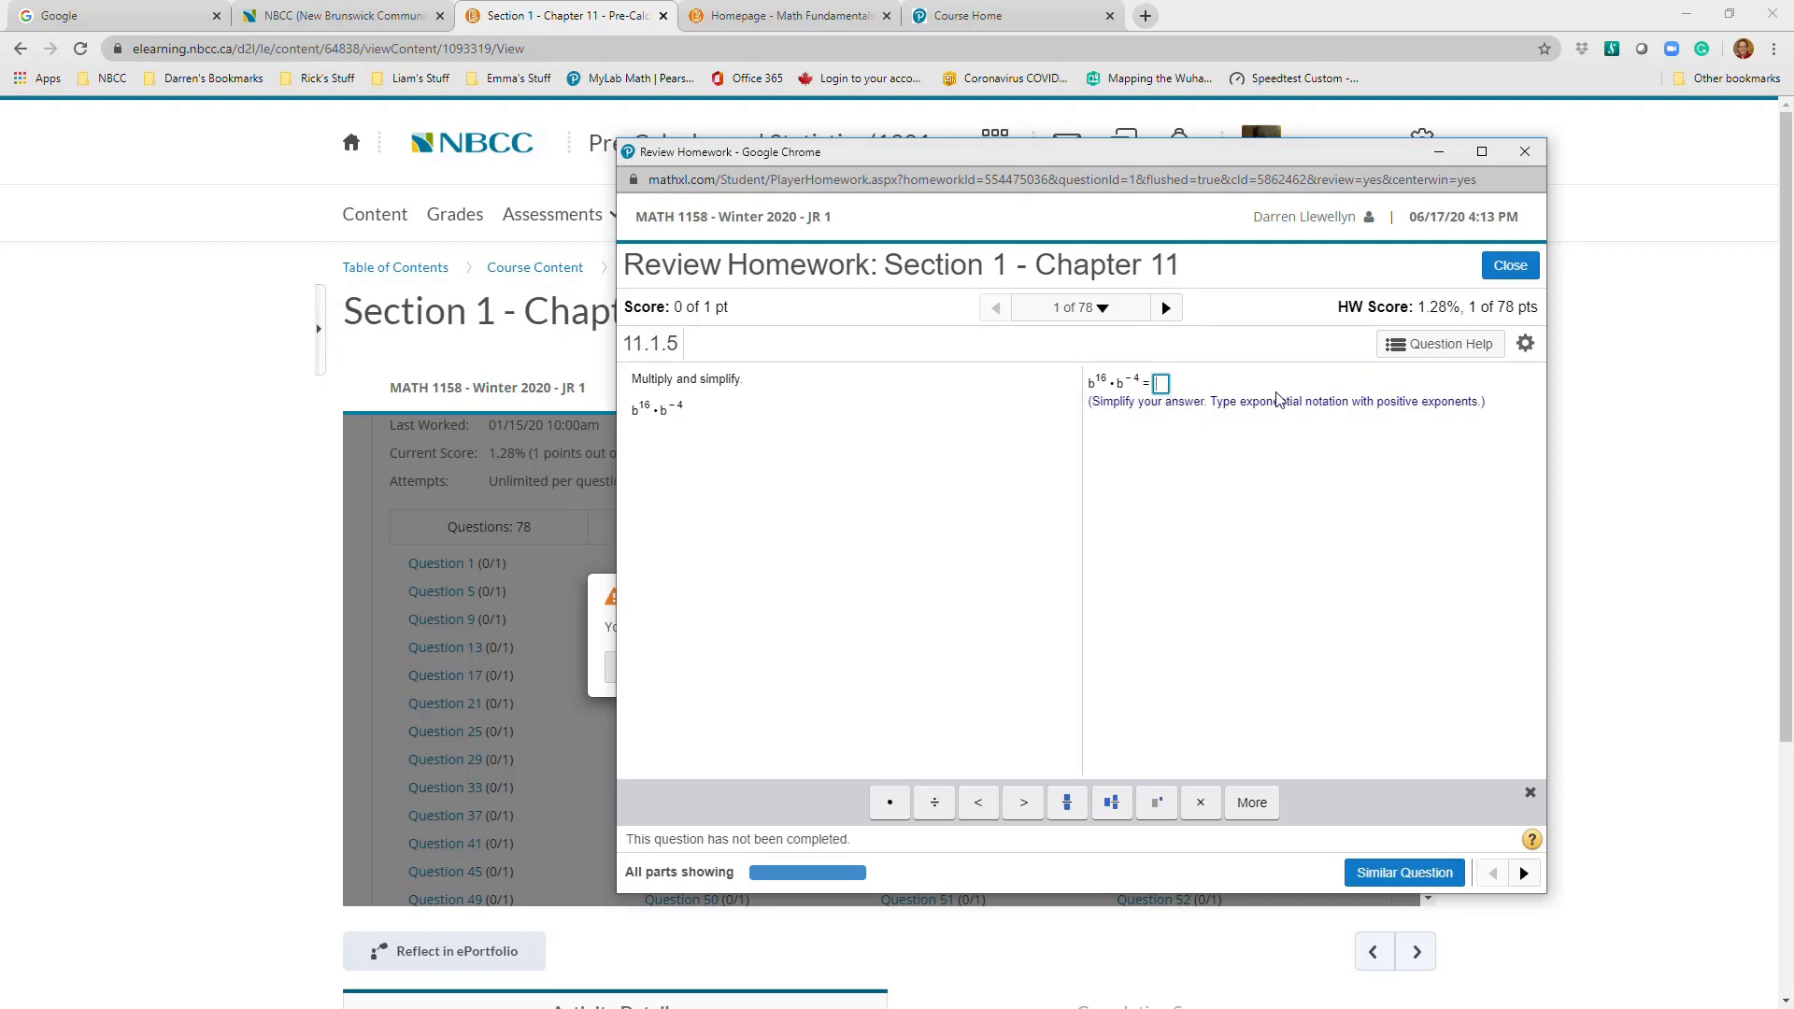
text(b)
click(1163, 804)
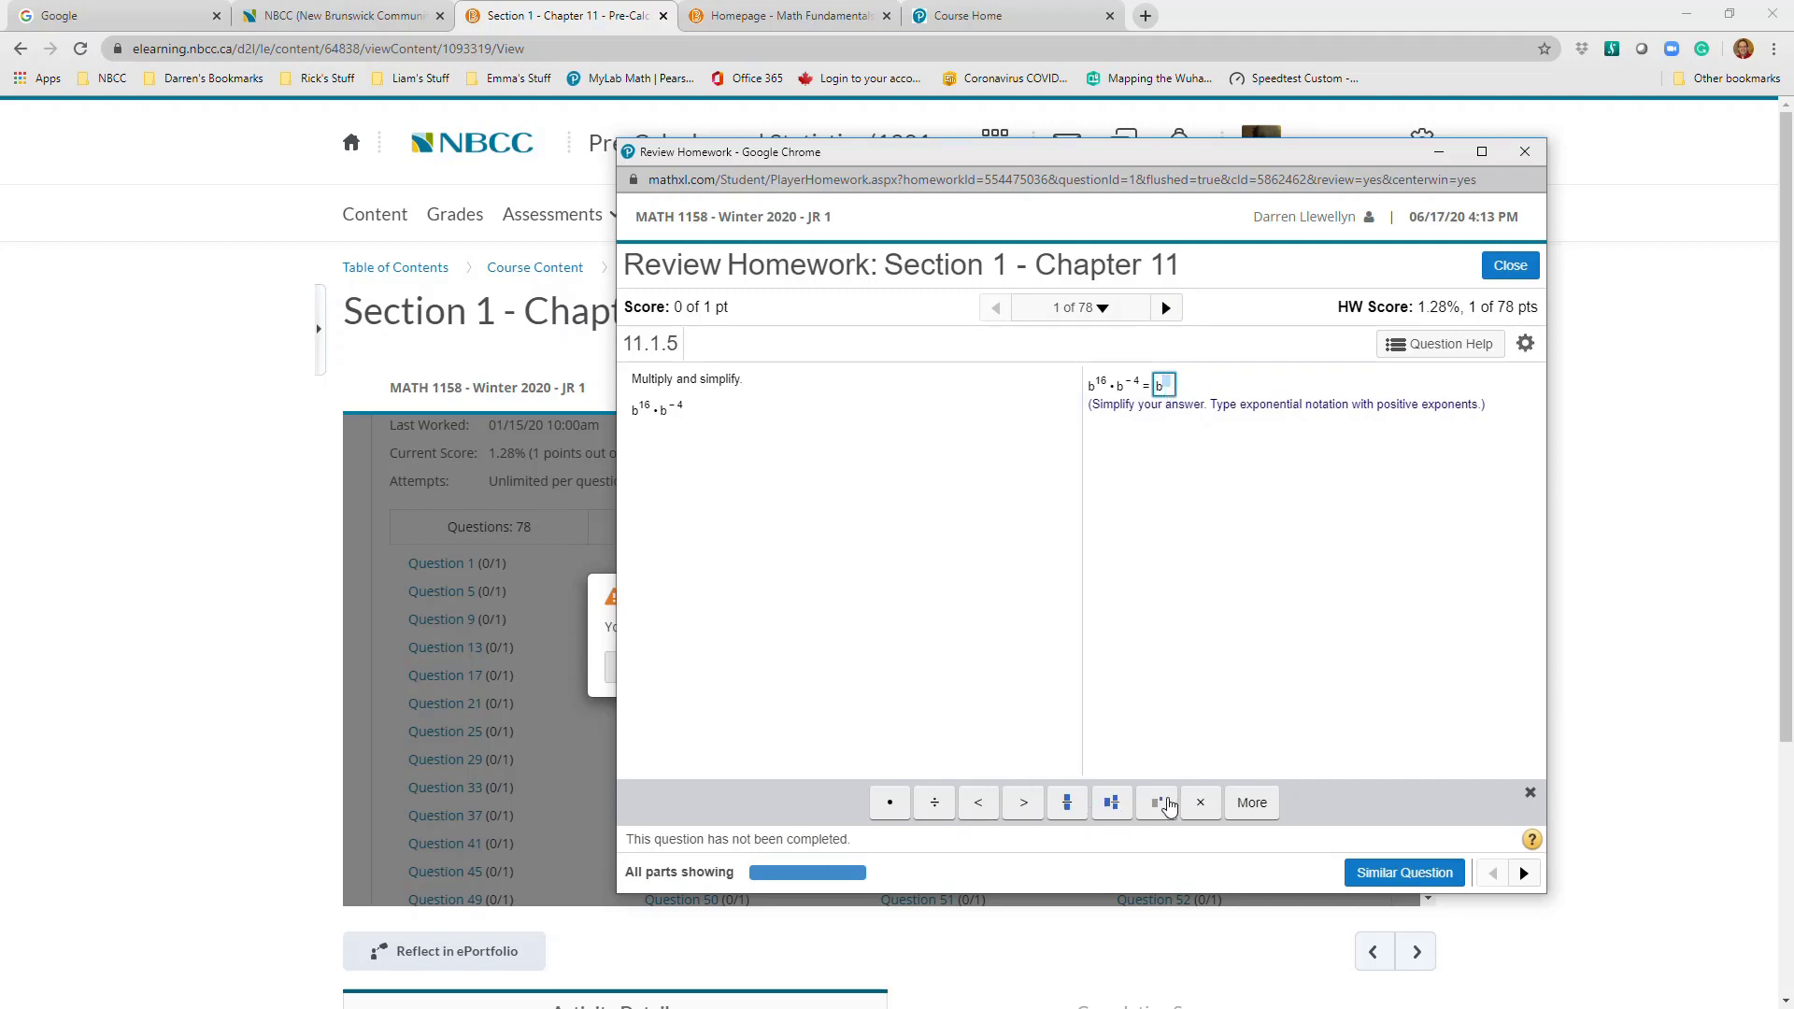
text(12)
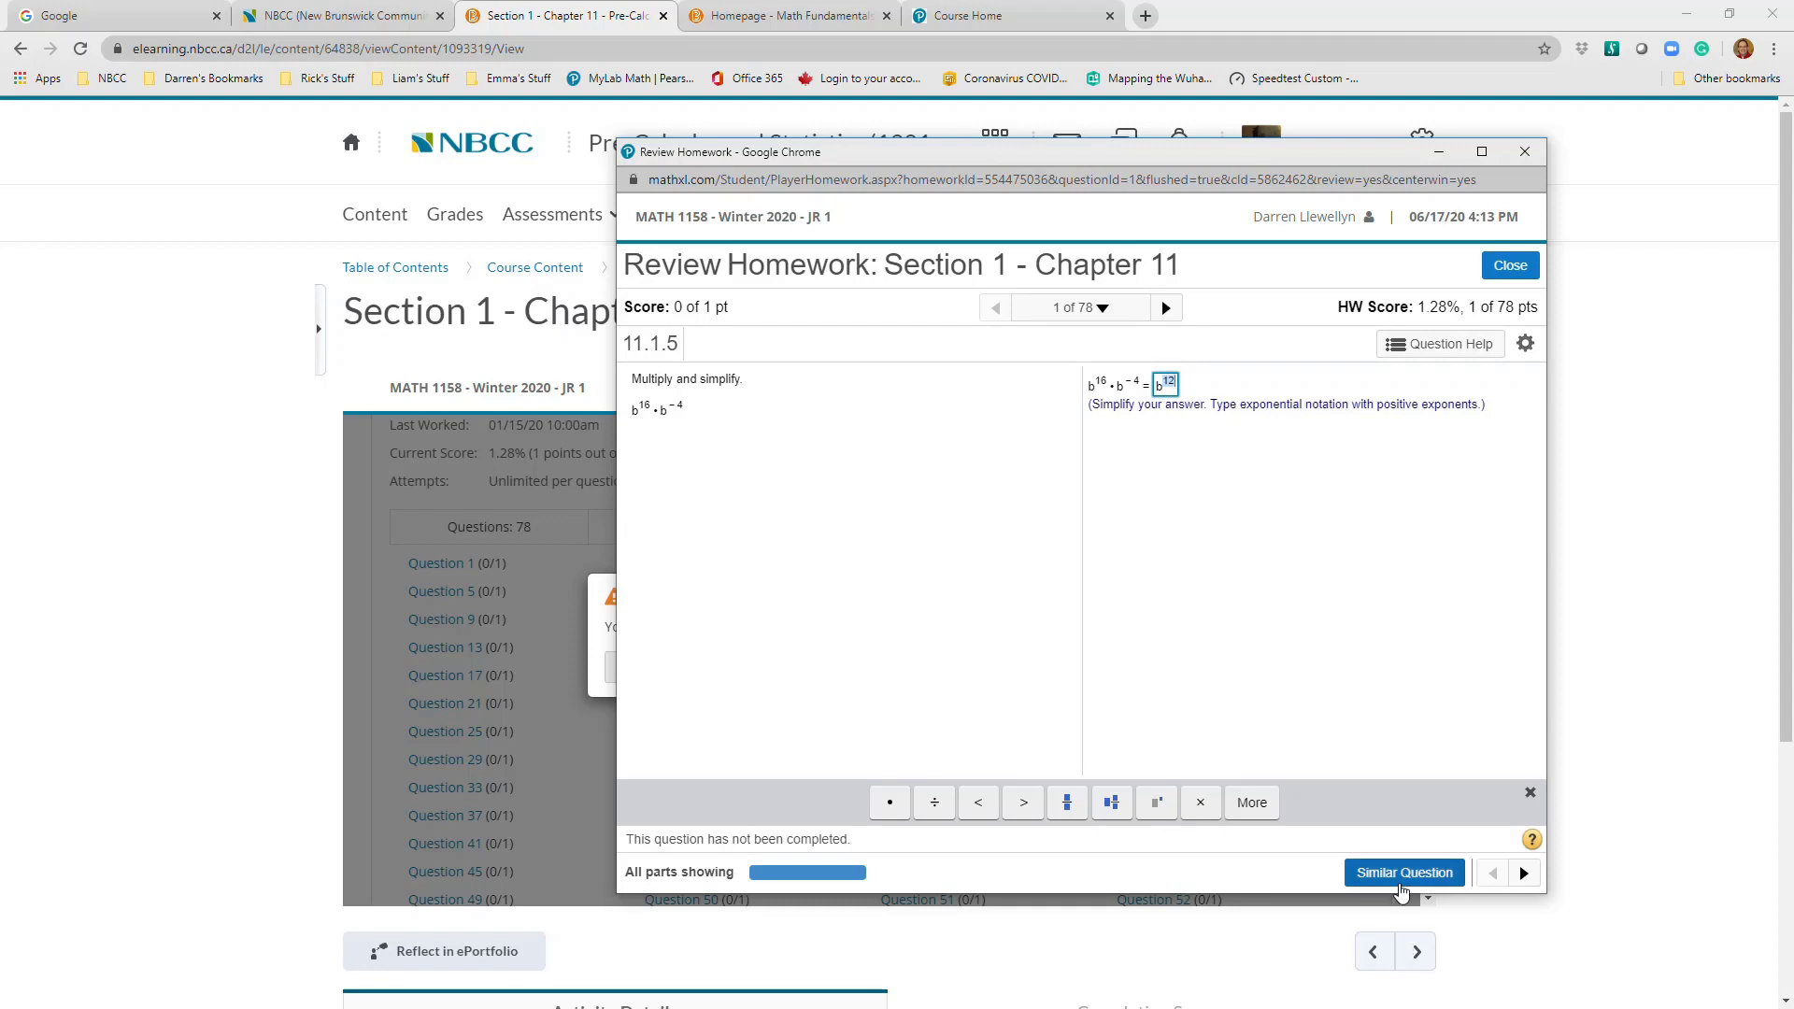
key(Return)
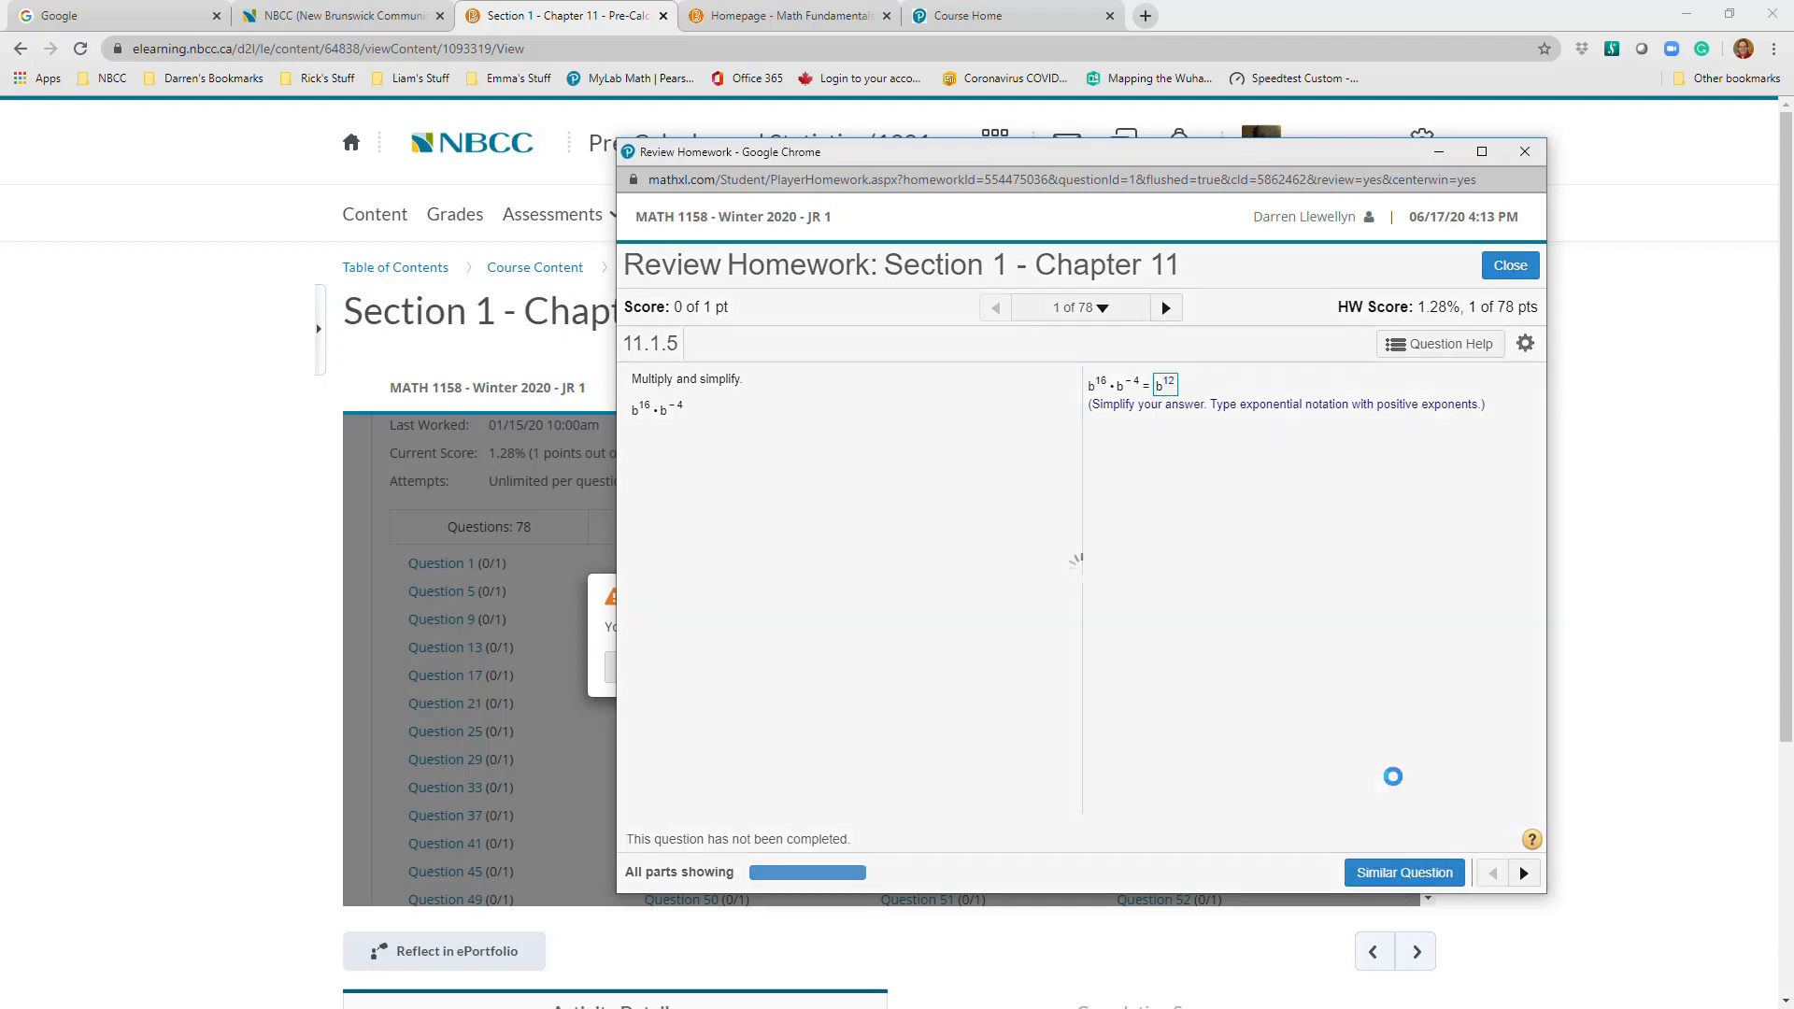
click(1392, 874)
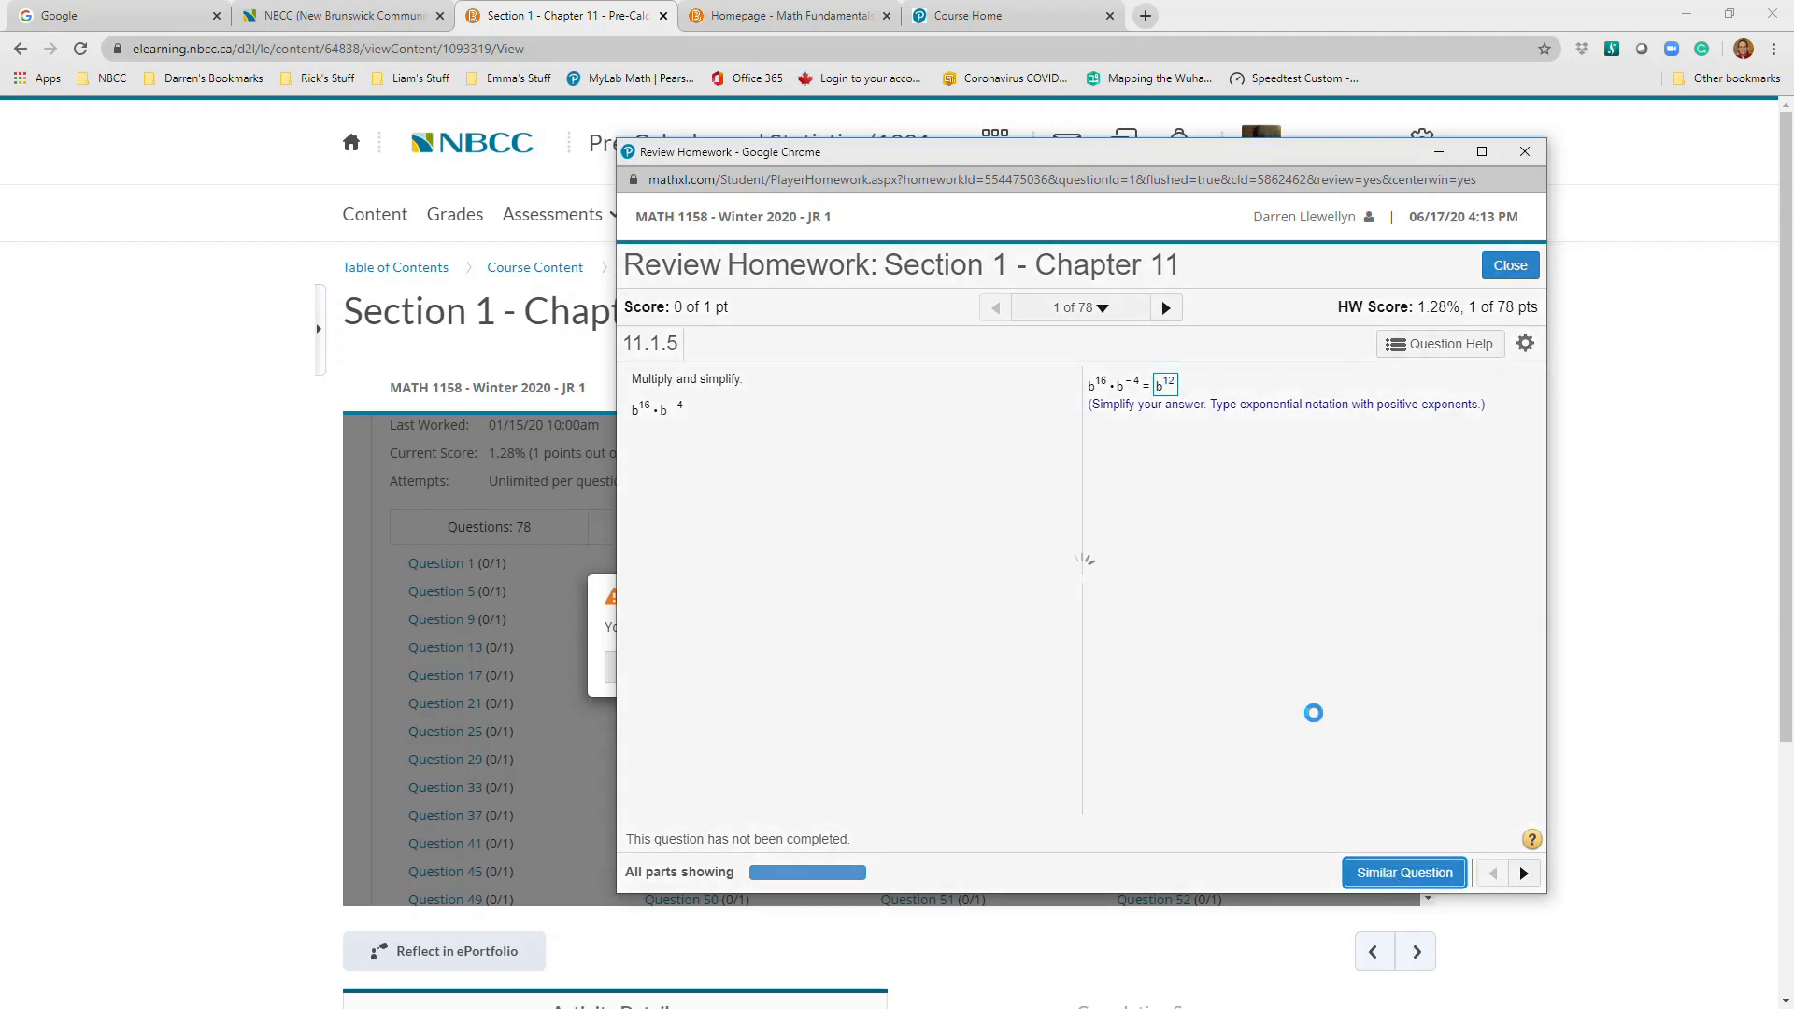
Submit a^11 as the answer to the similar exercise and advance to the next question
click(1160, 385)
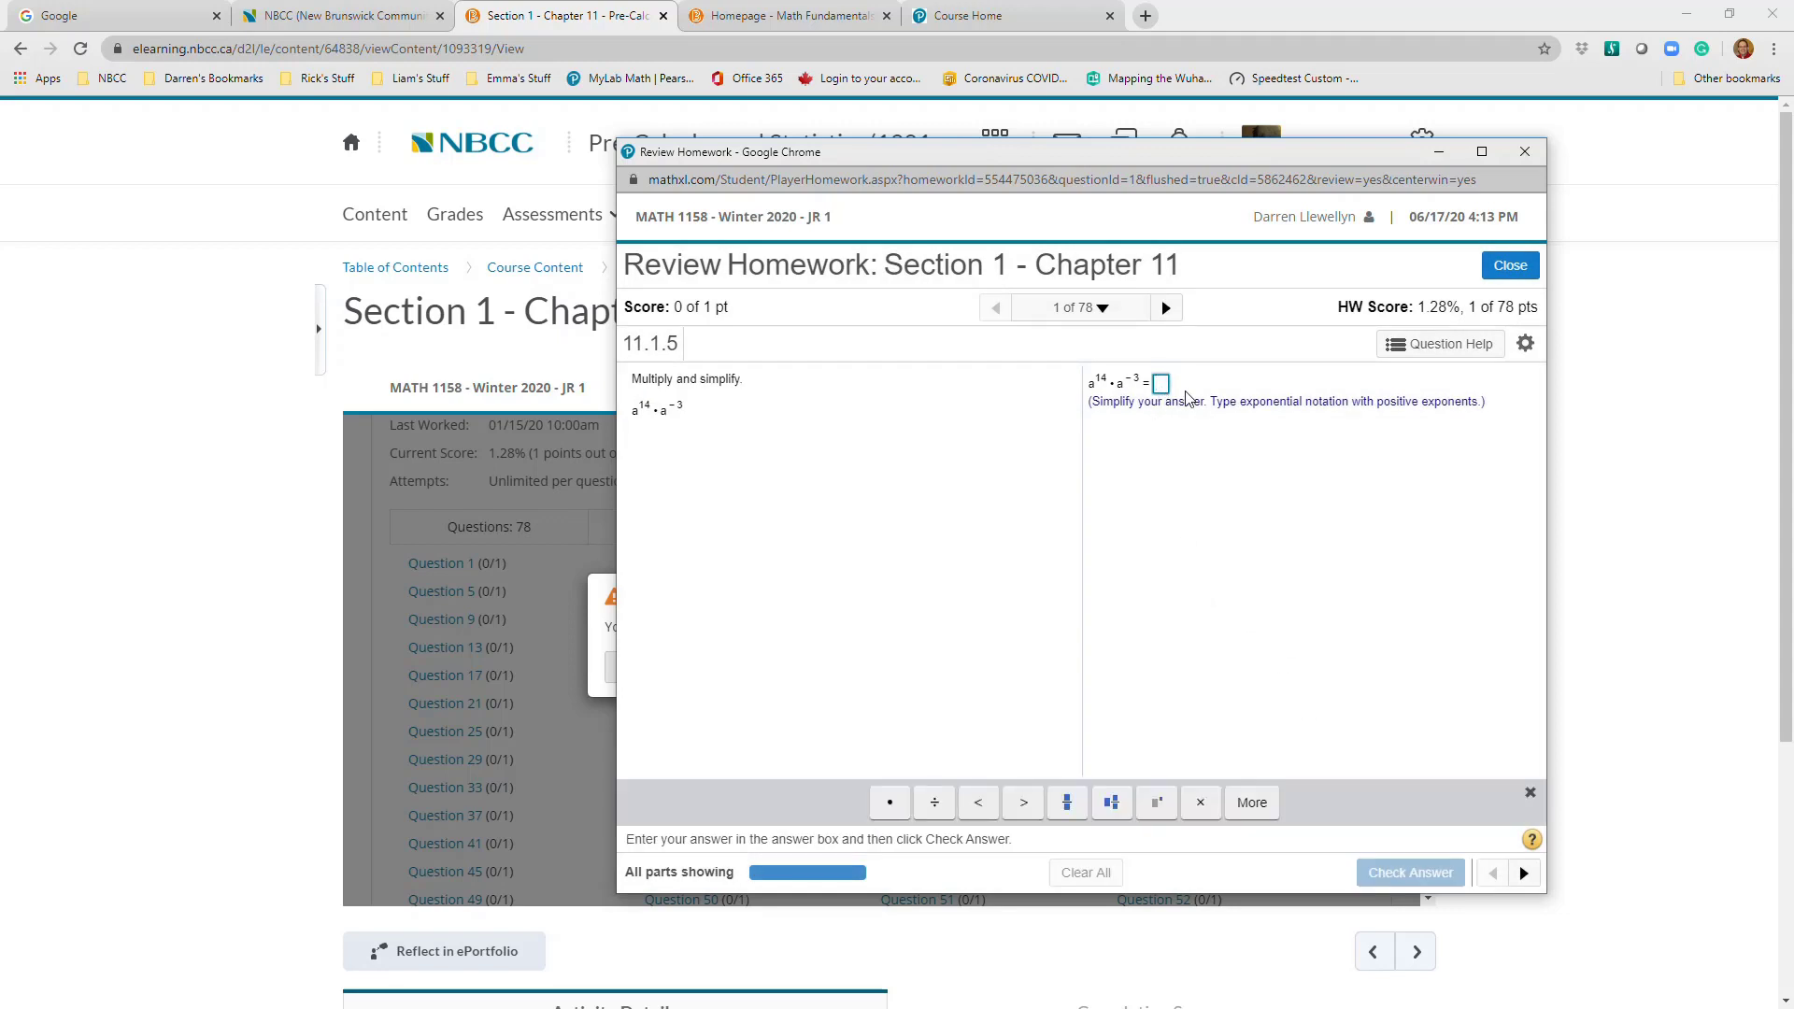
text(a)
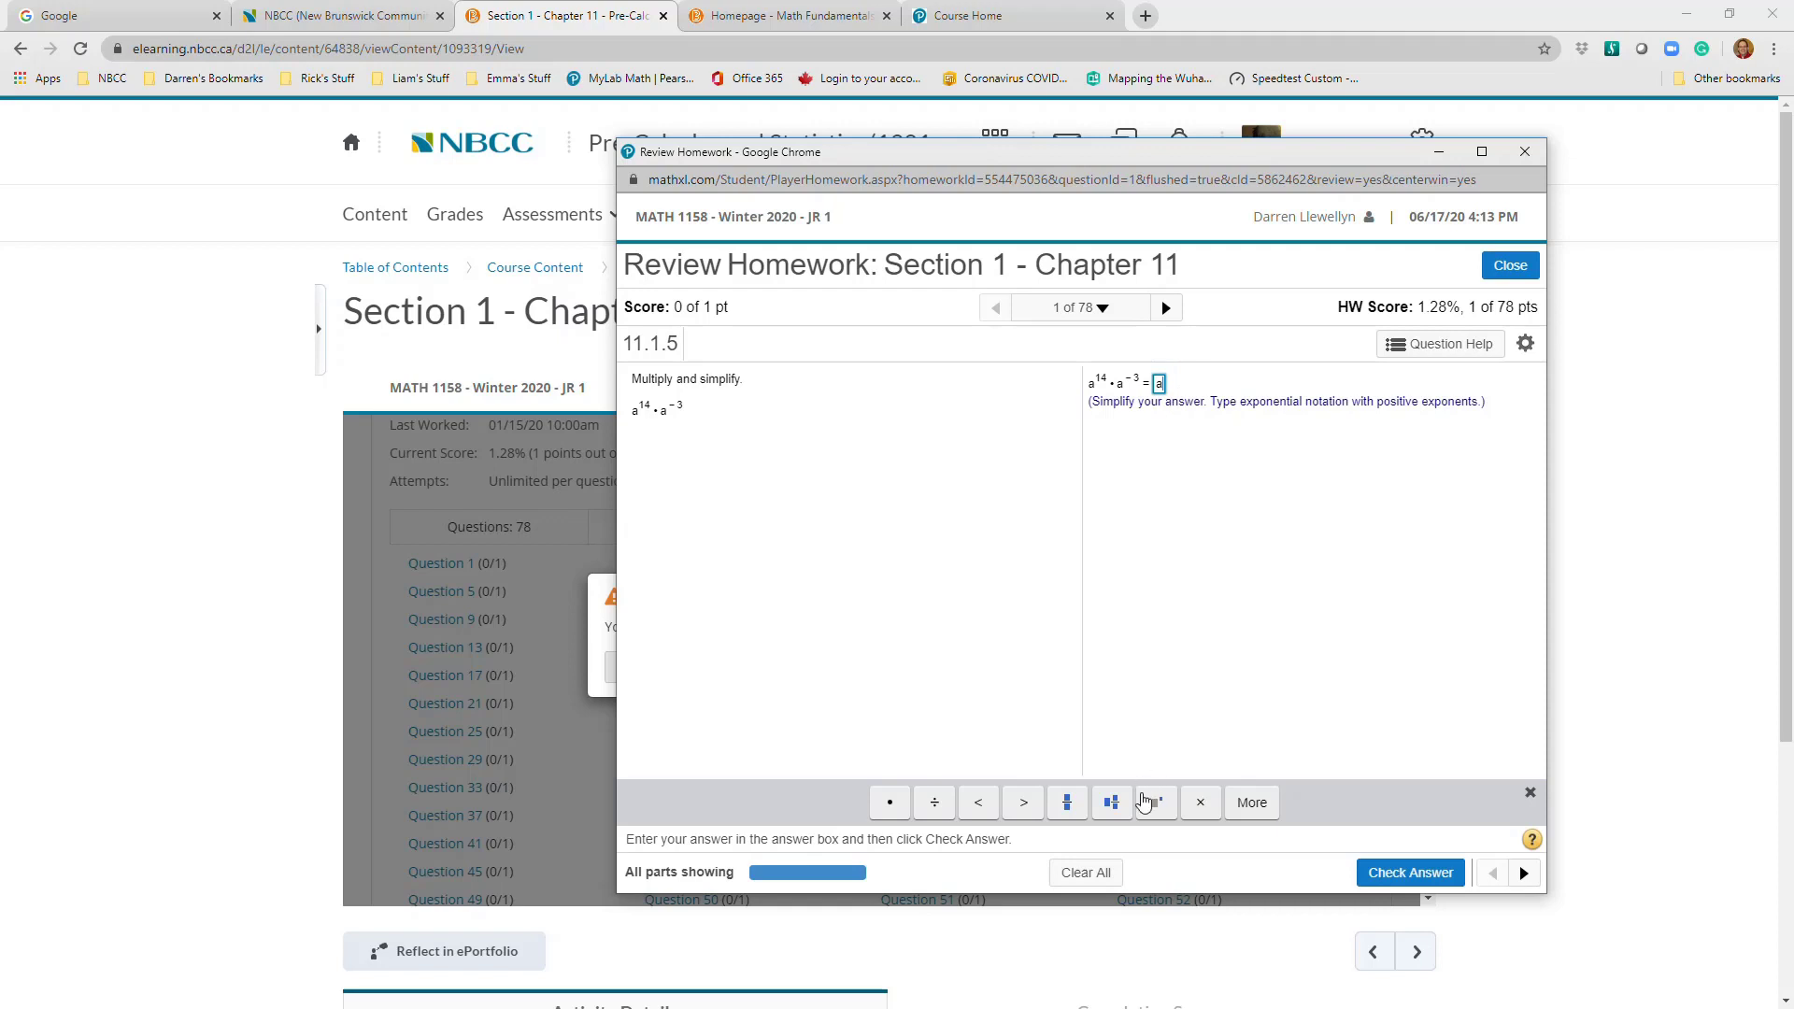
click(1157, 801)
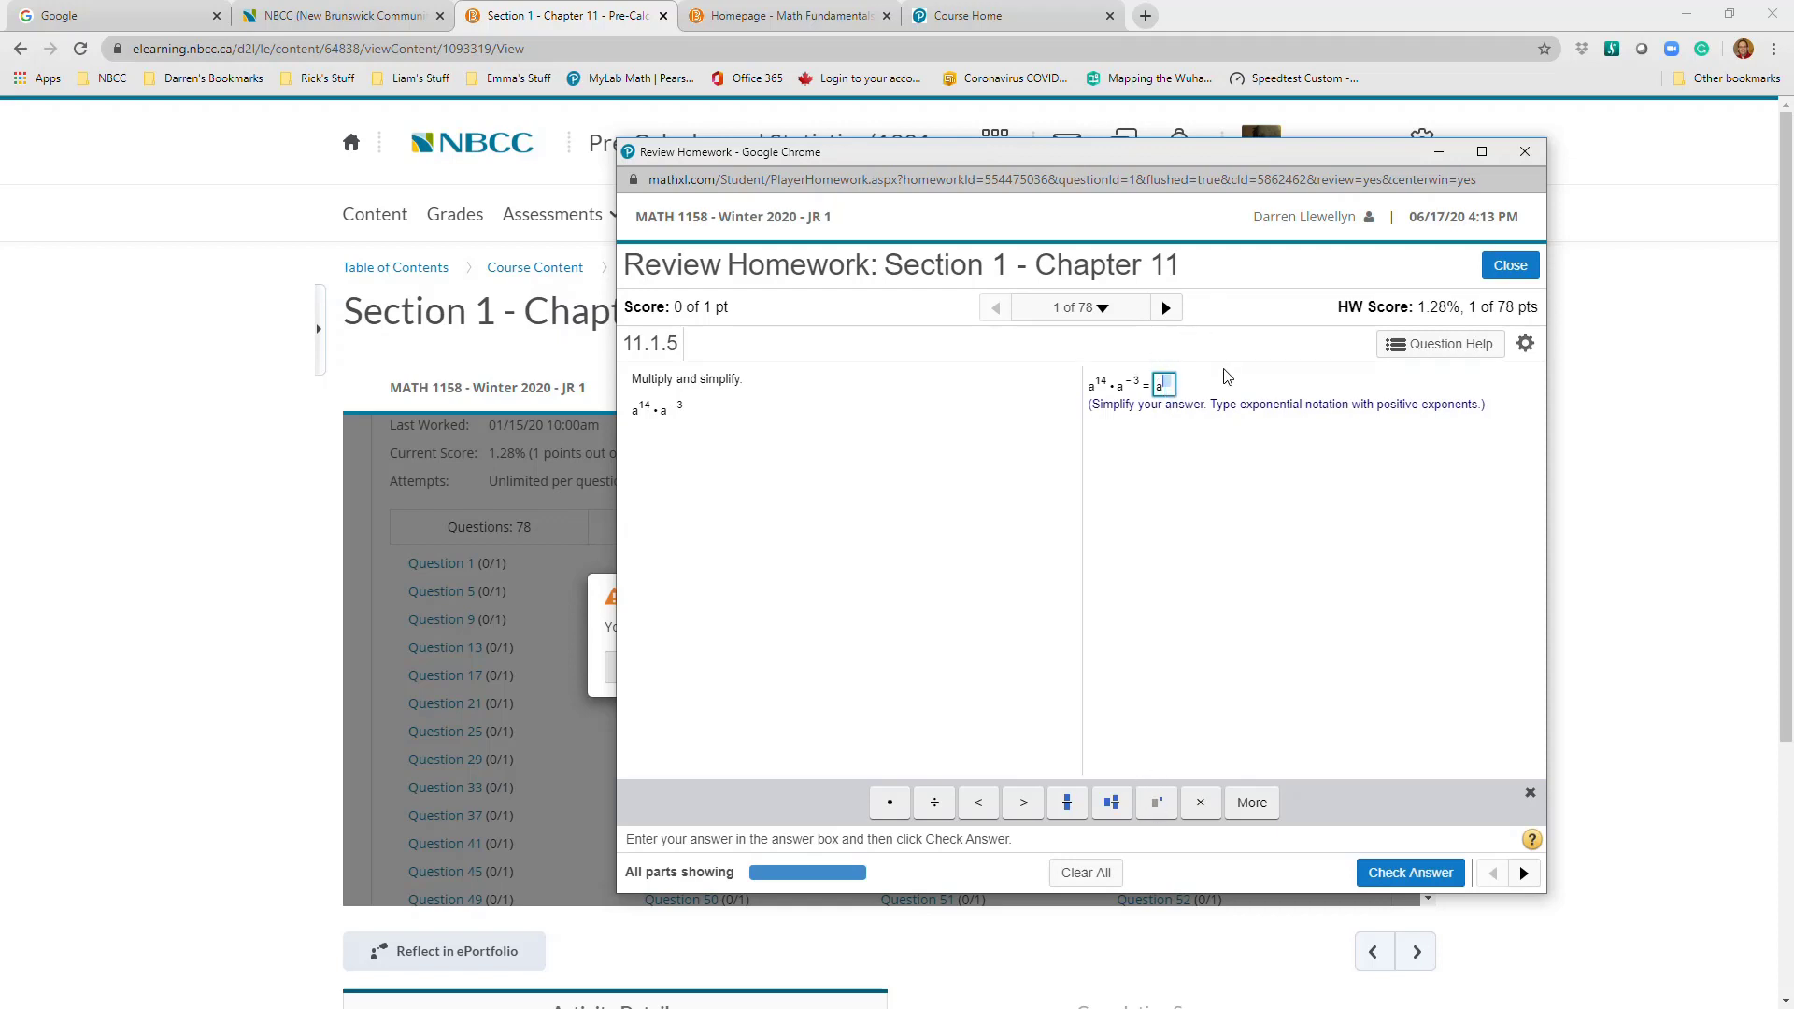
text(11)
click(1408, 873)
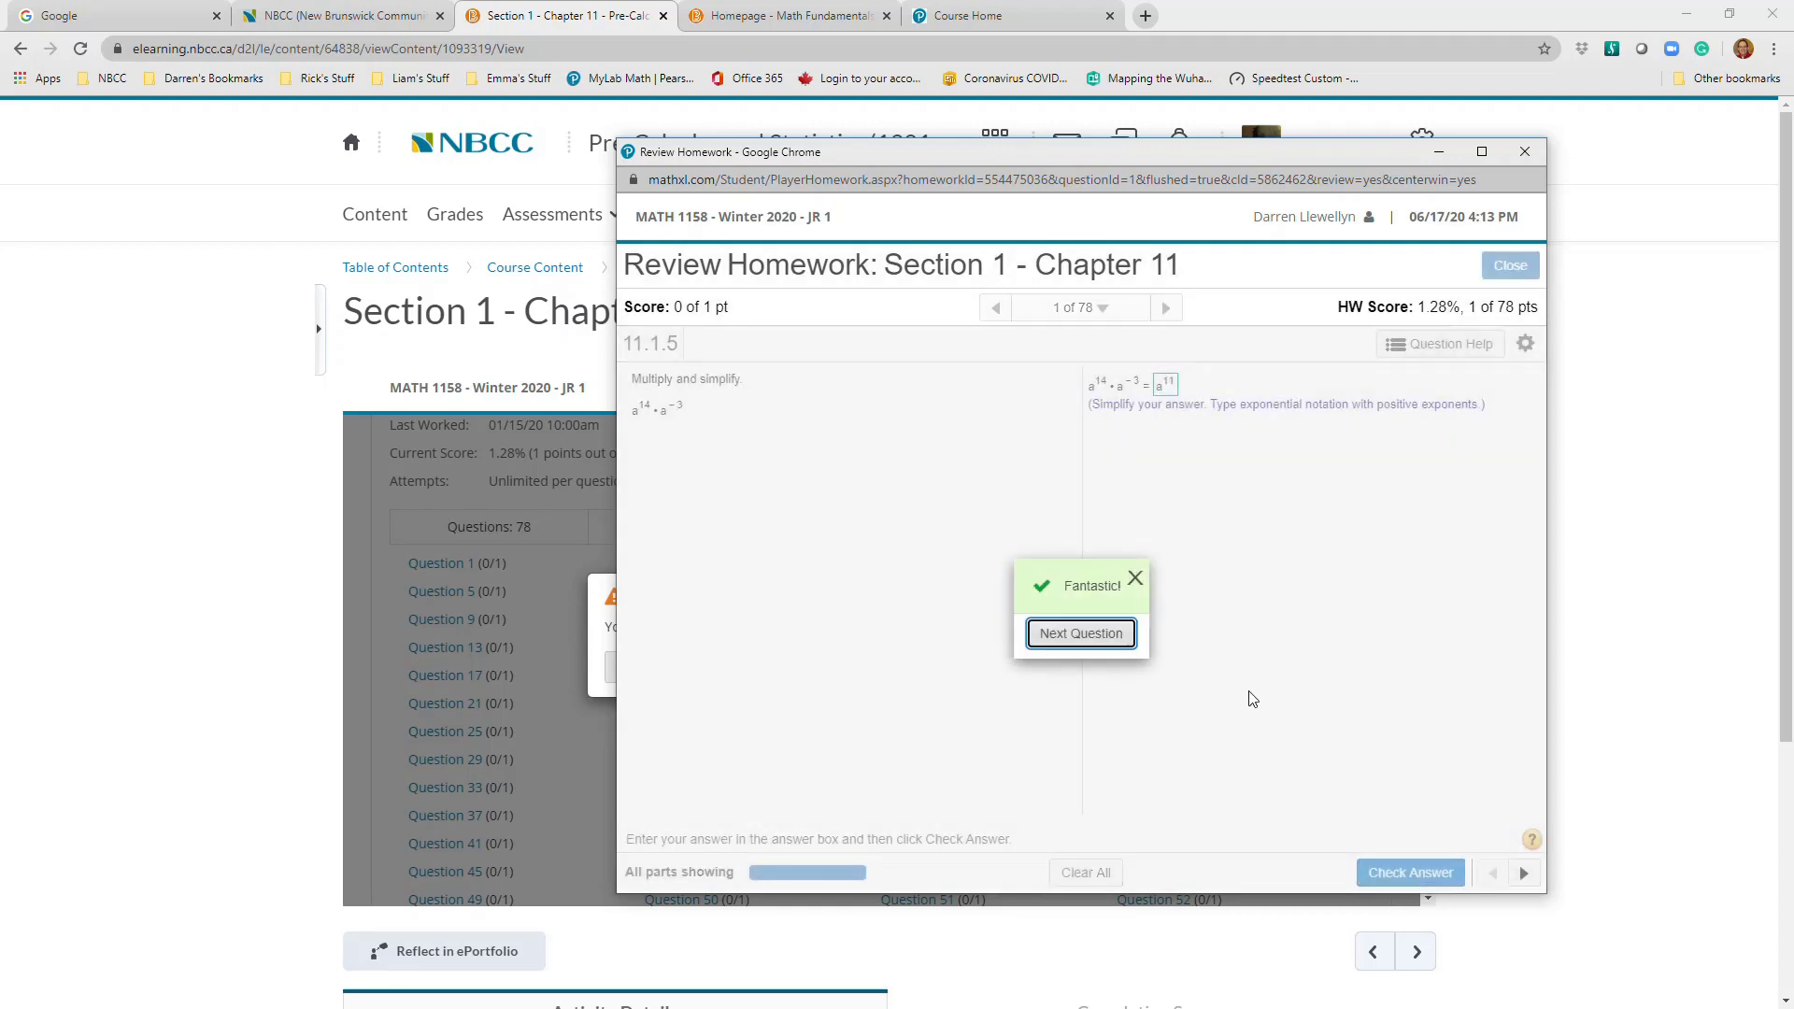
click(1103, 635)
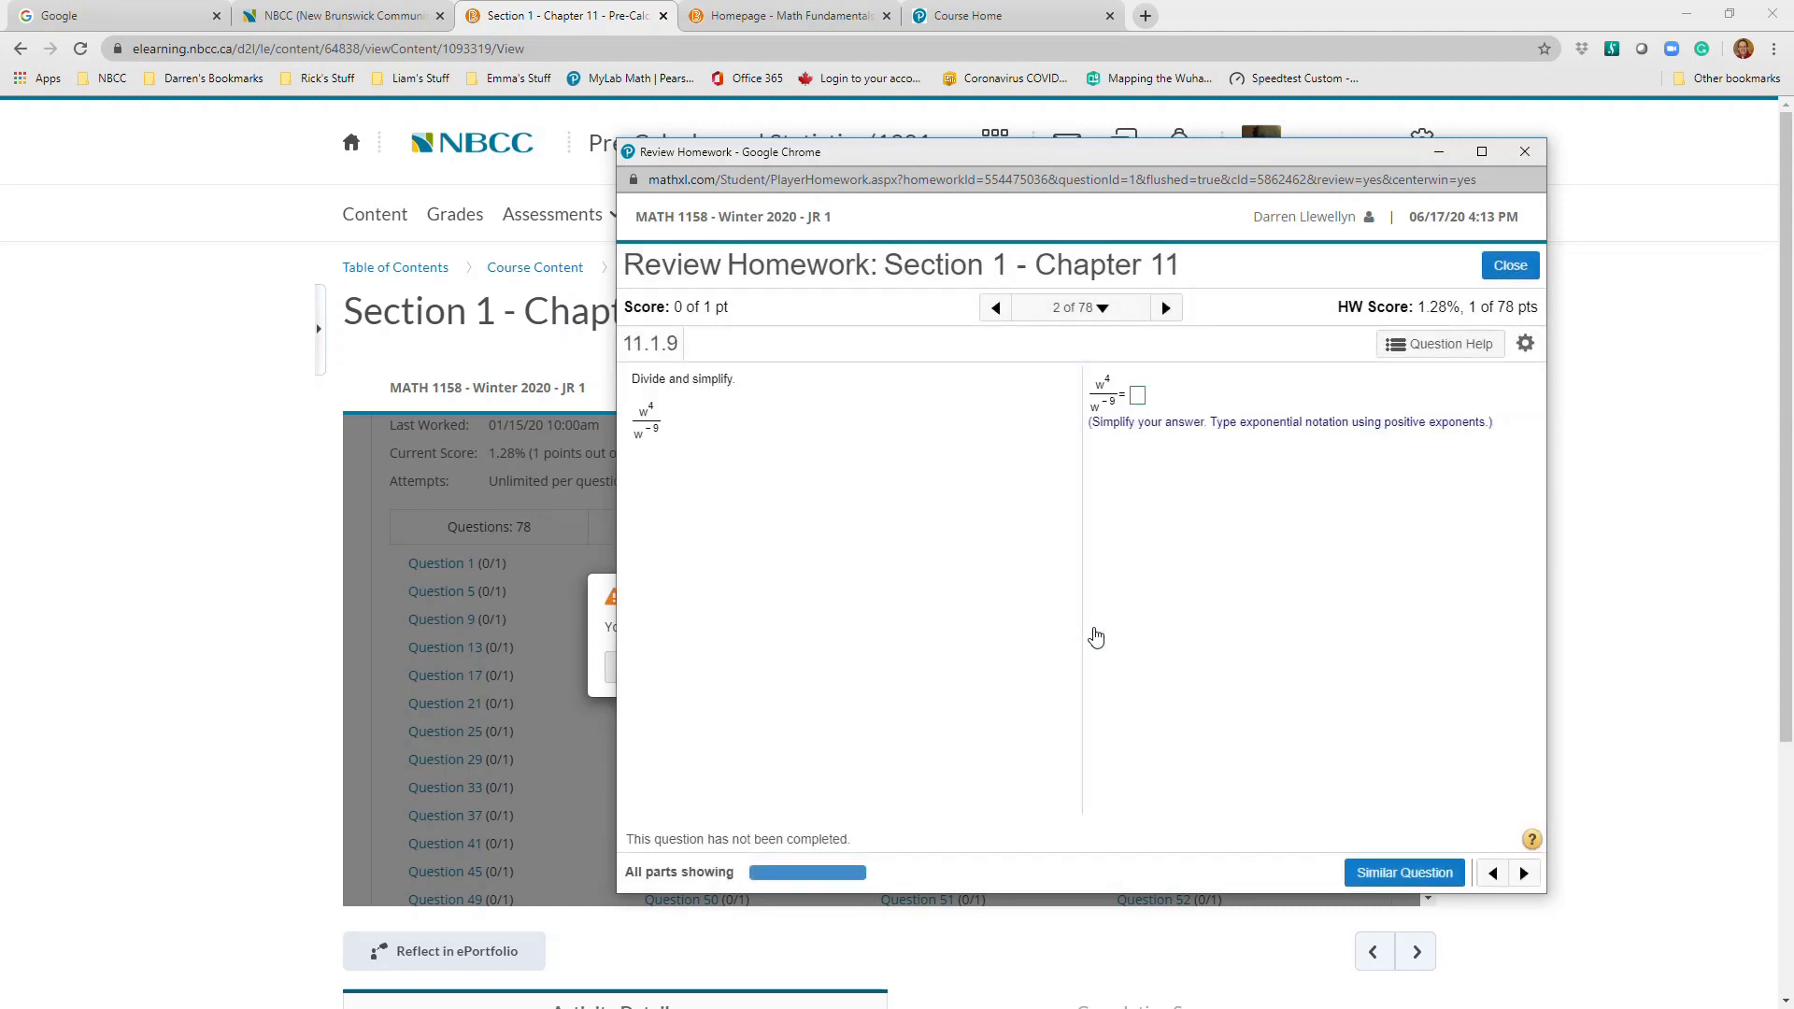
Close the question window, look through the review question list and exit the homework review
mouse_move(1296, 168)
mouse_down()
mouse_move(1473, 194)
mouse_move(1353, 142)
mouse_move(1316, 184)
mouse_up()
click(1549, 279)
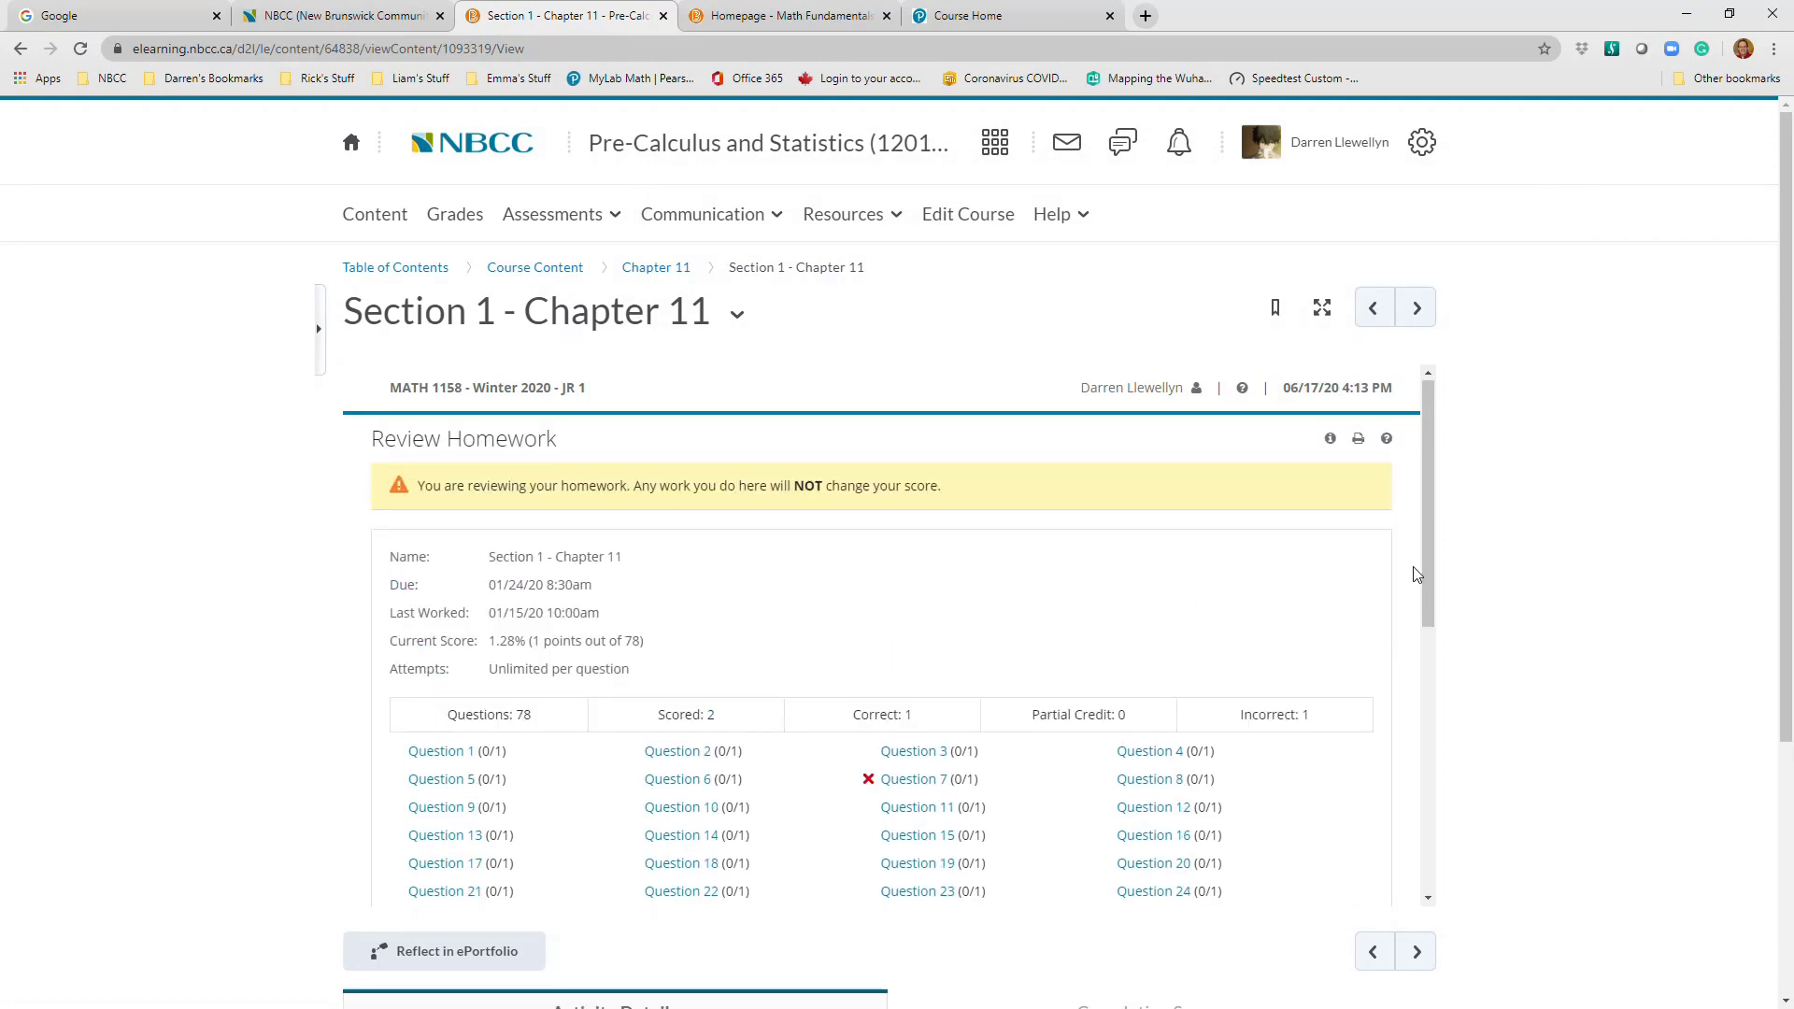
drag(1429, 525, 1453, 680)
scroll(476, 829, up, 4)
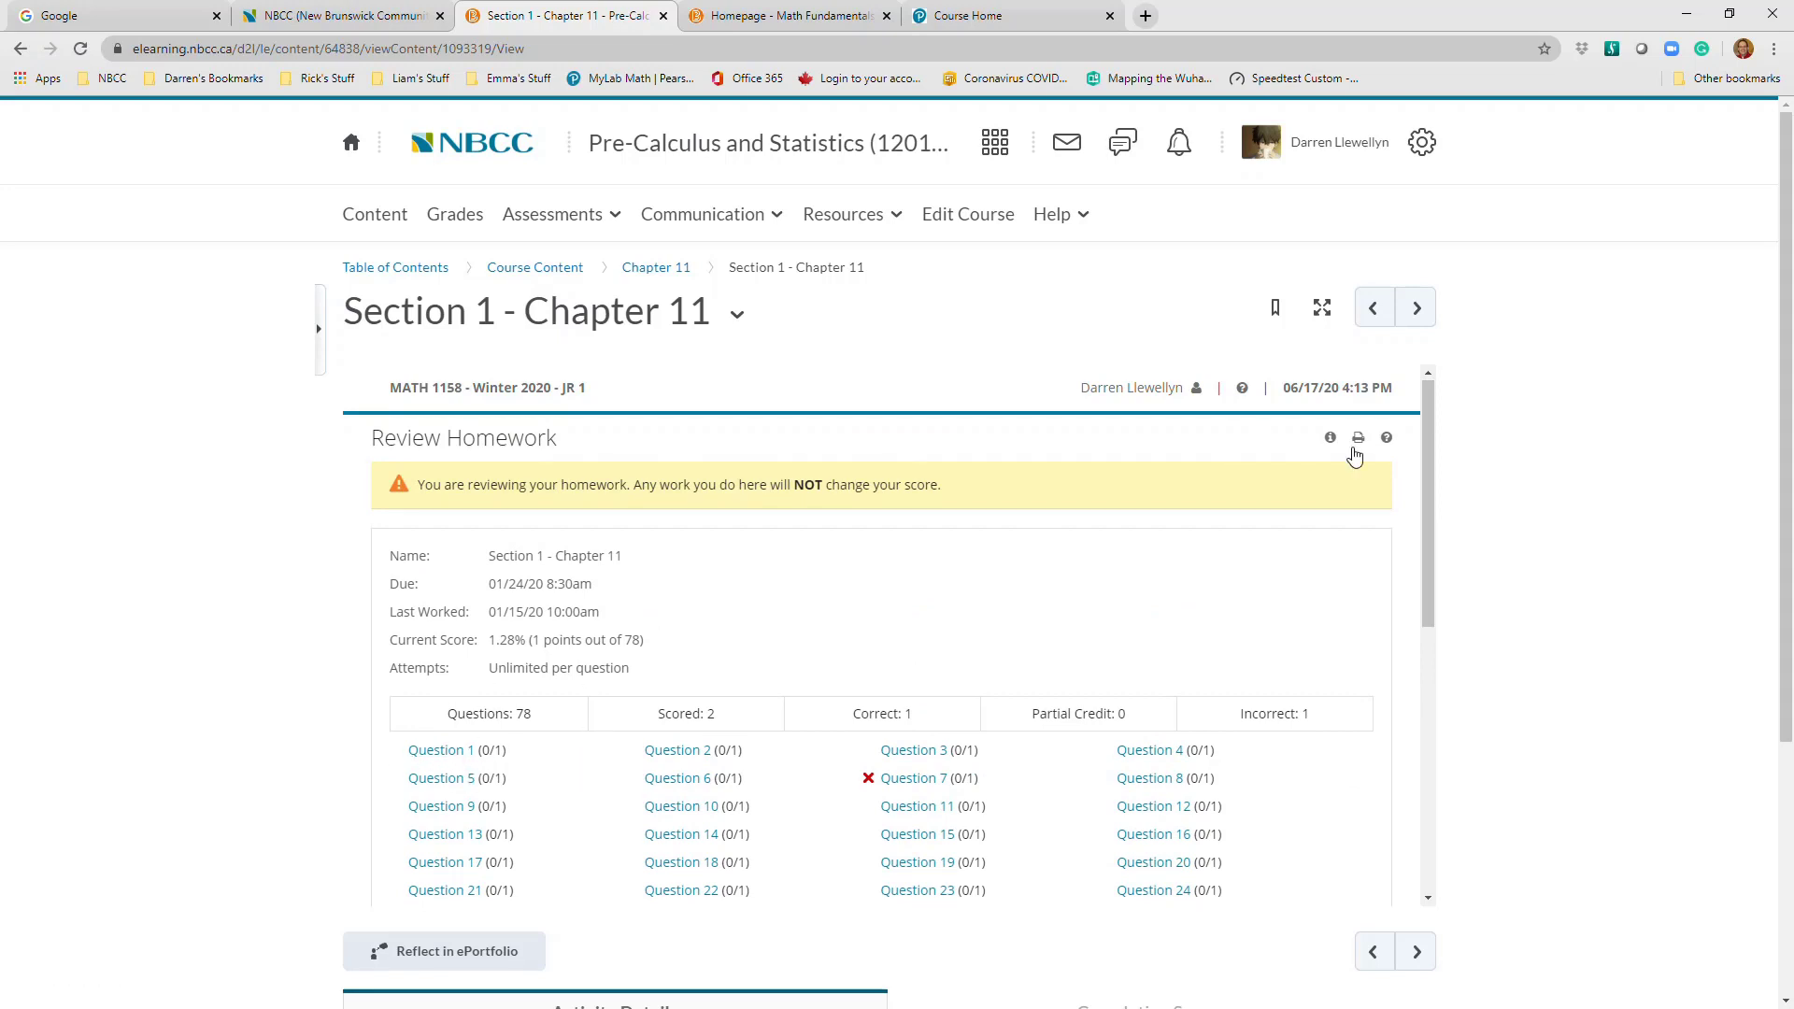
drag(1428, 443, 1449, 685)
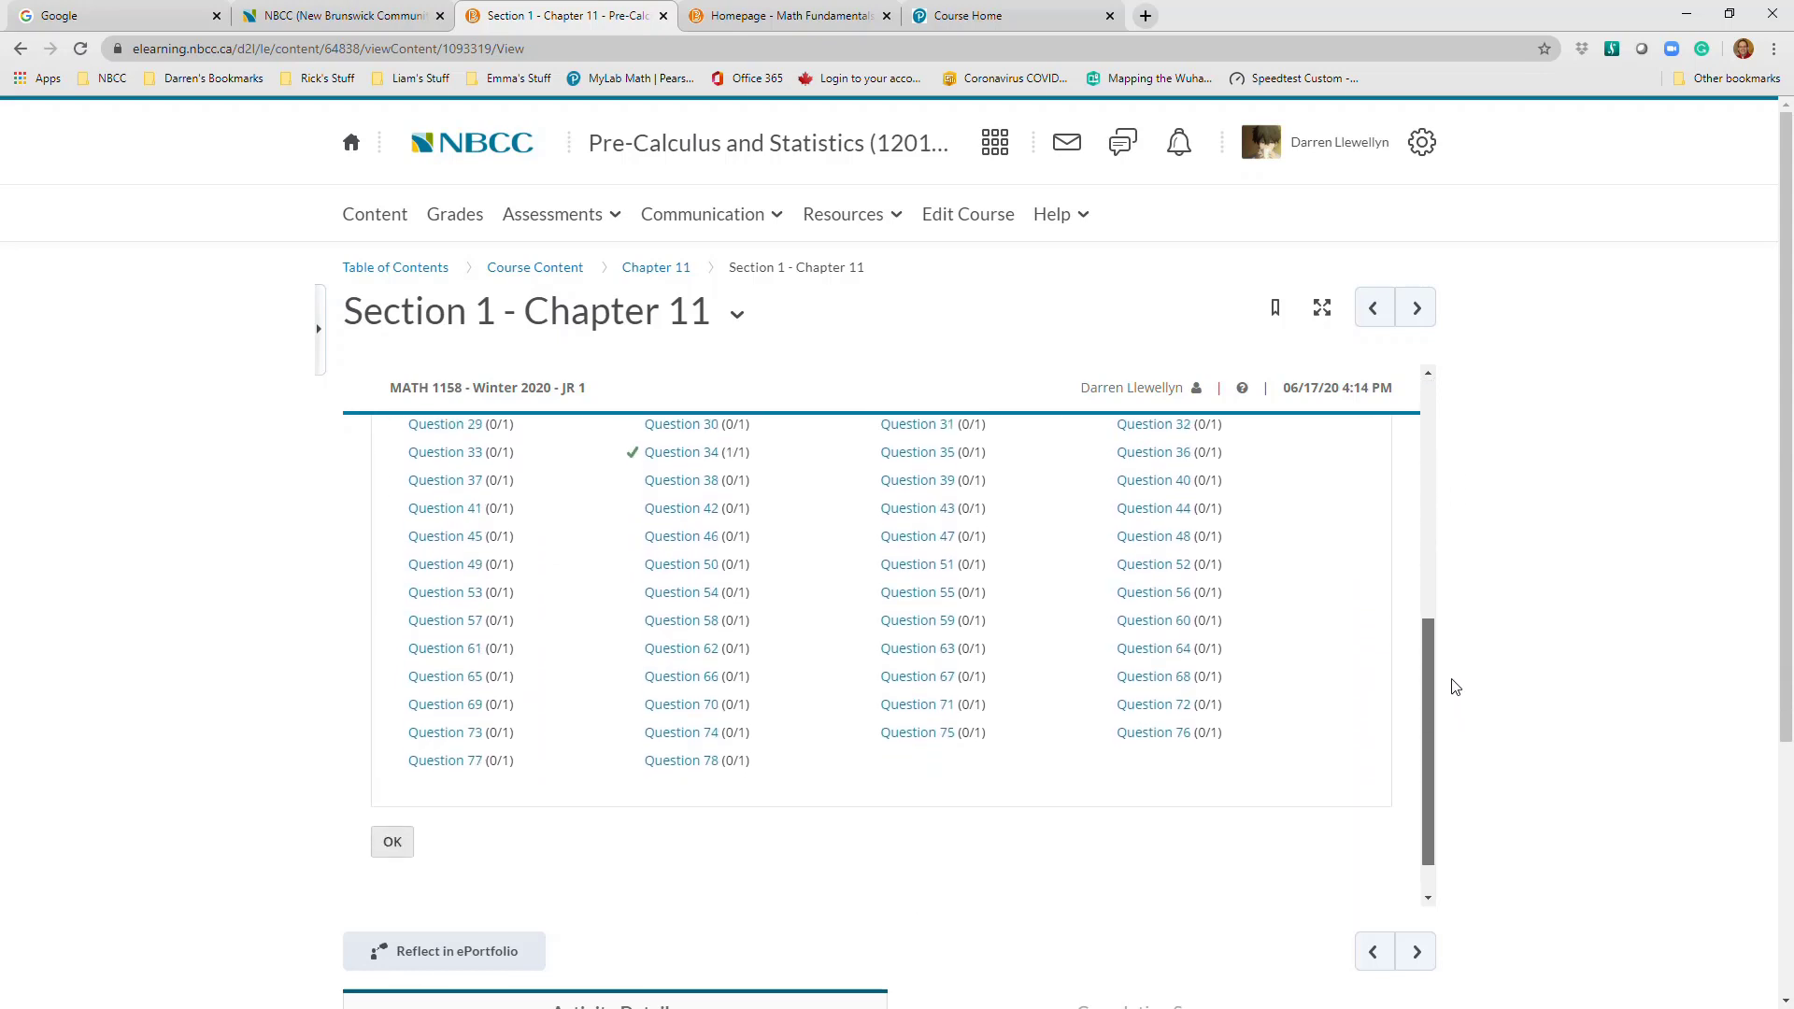
click(392, 842)
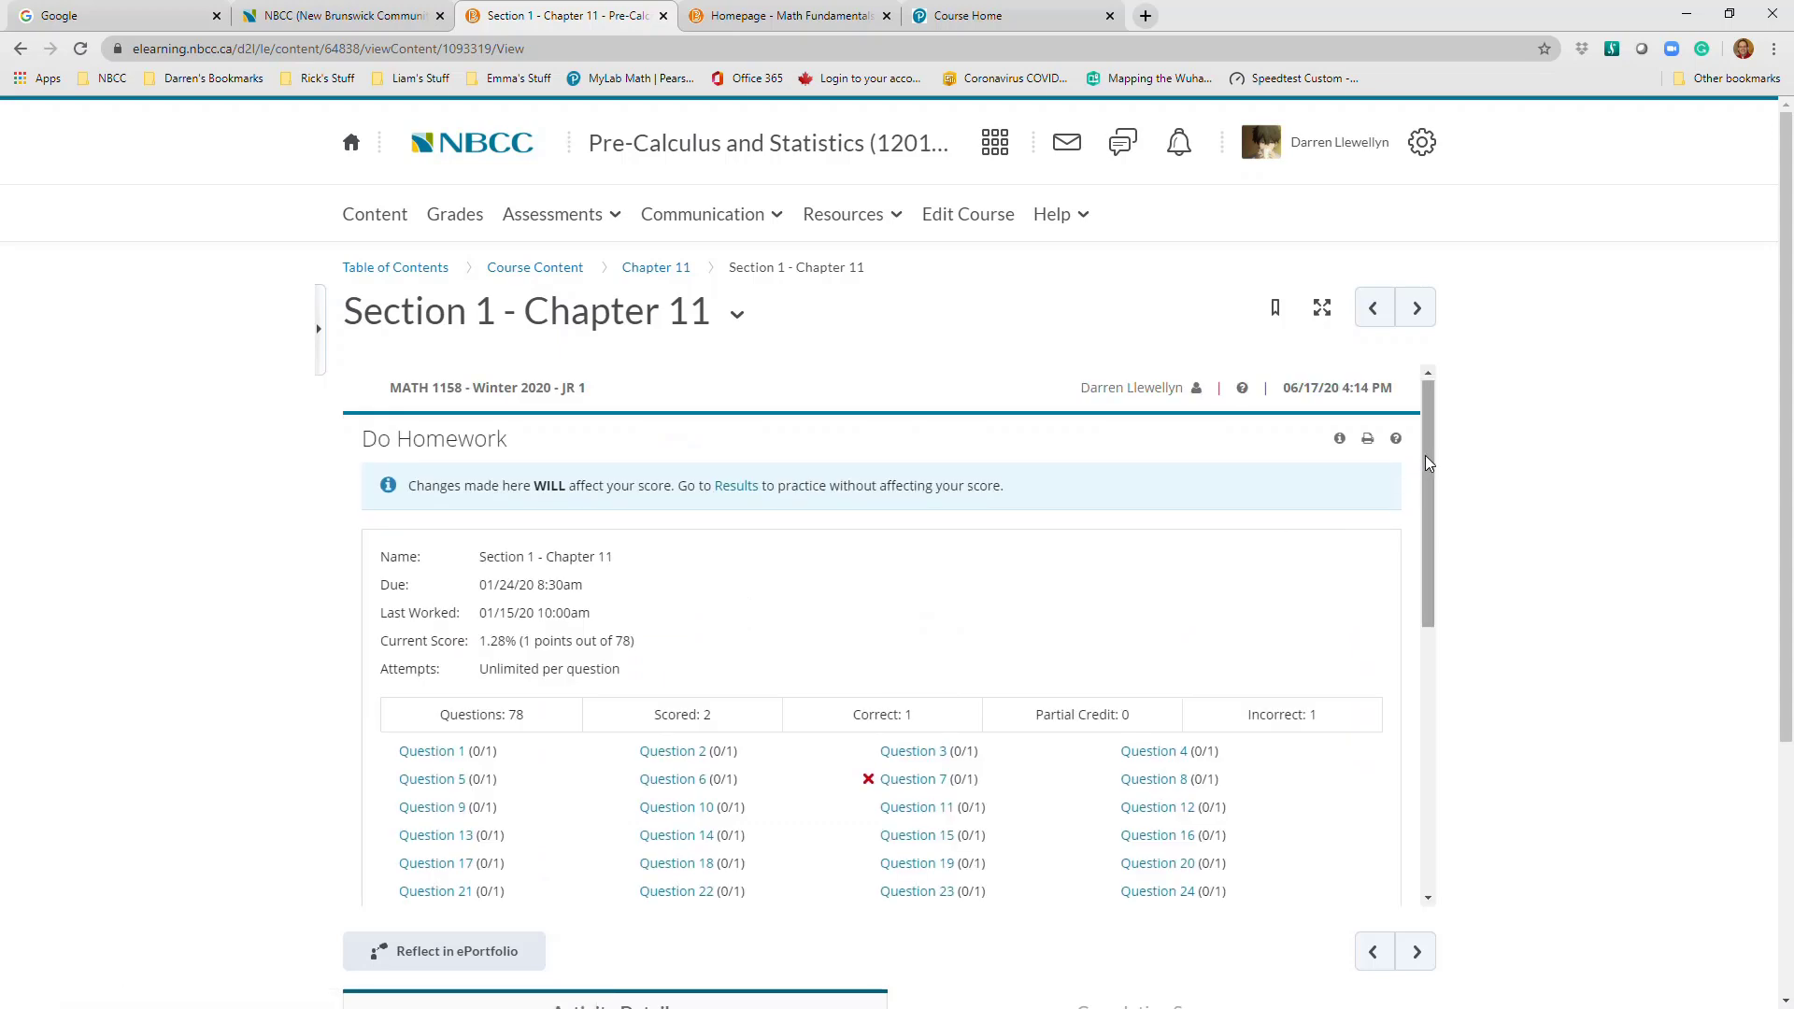
Leave the Do Homework page and return to the Chapter 11 module's content list
mouse_move(1433, 445)
mouse_down()
mouse_move(1461, 669)
mouse_move(1420, 452)
mouse_up()
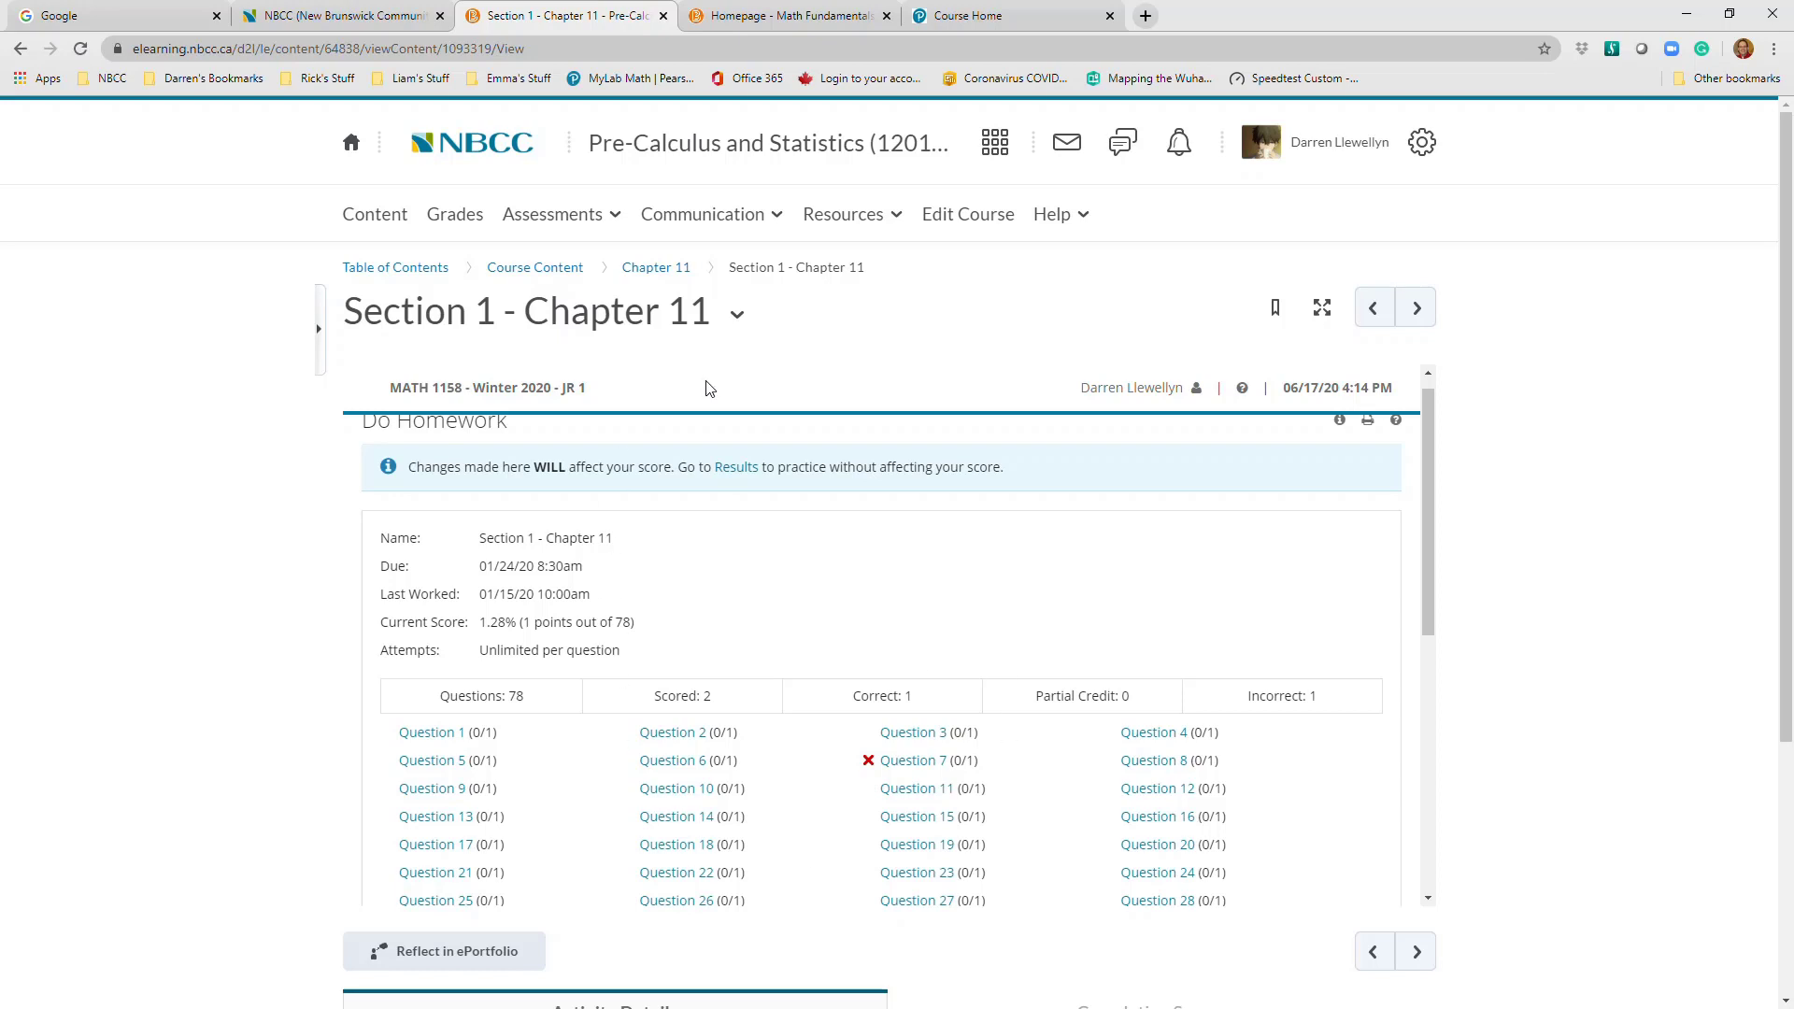
click(678, 274)
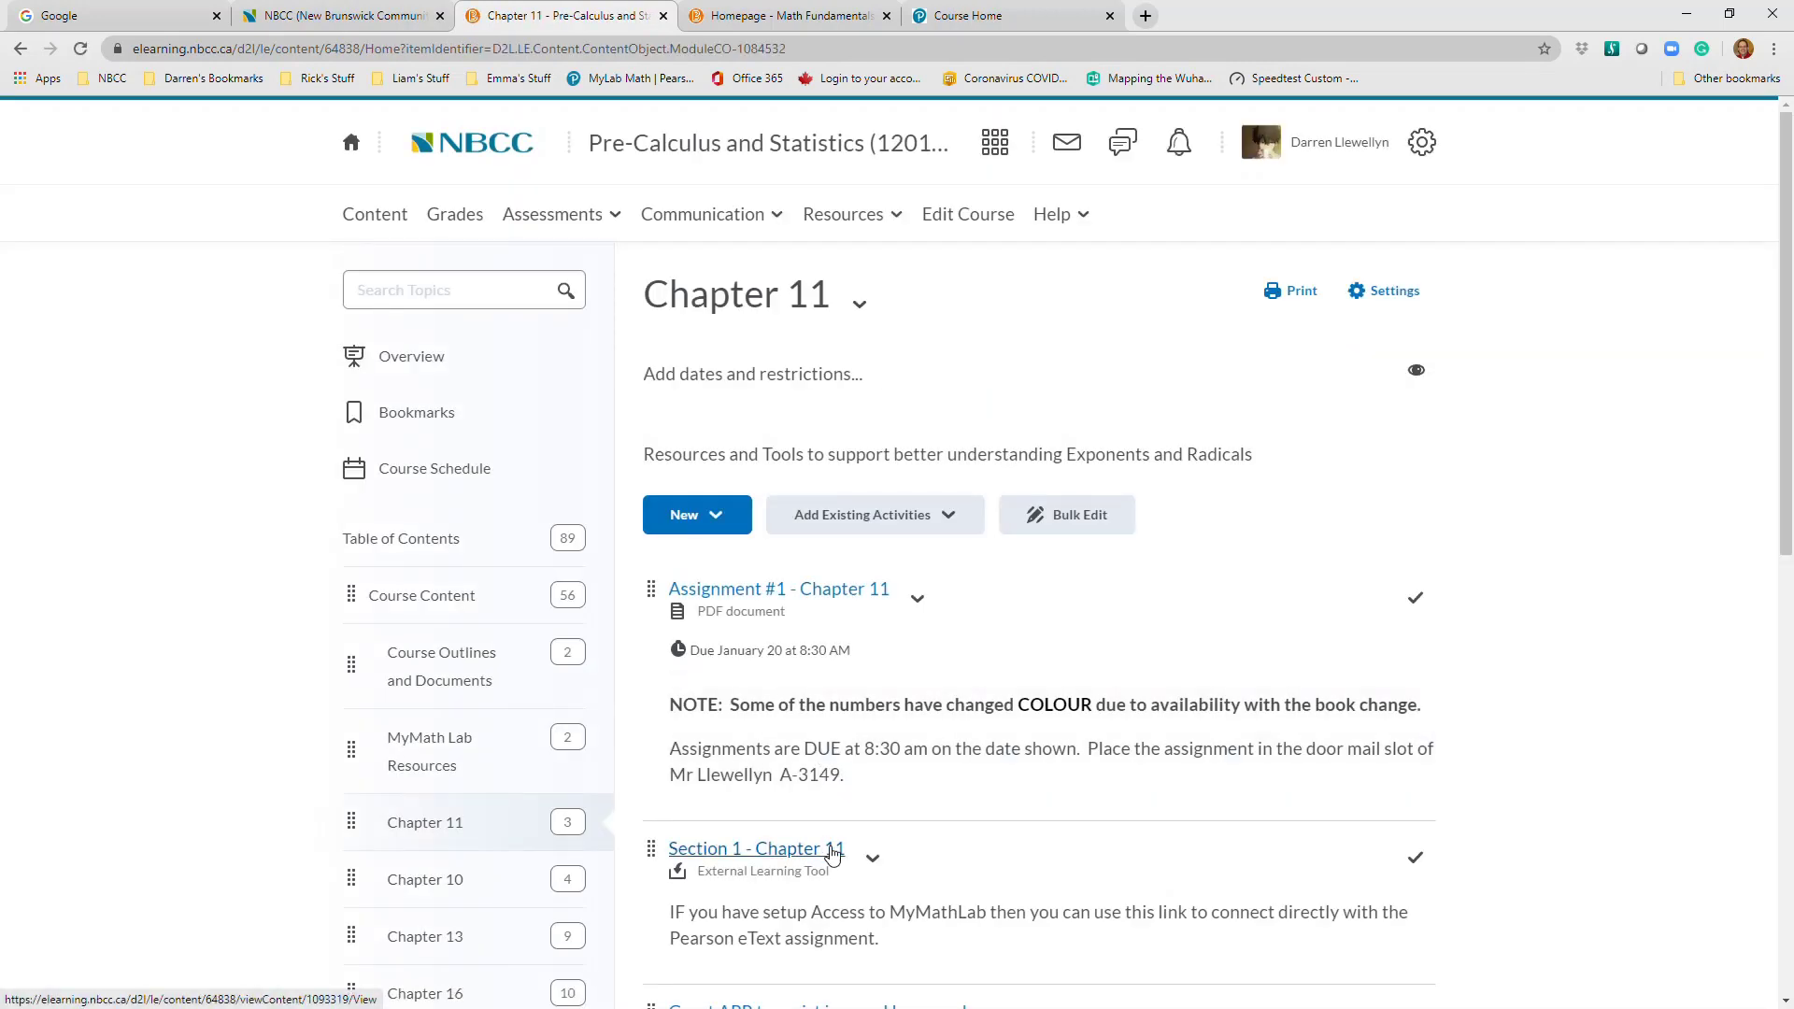
scroll(962, 633, down, 2)
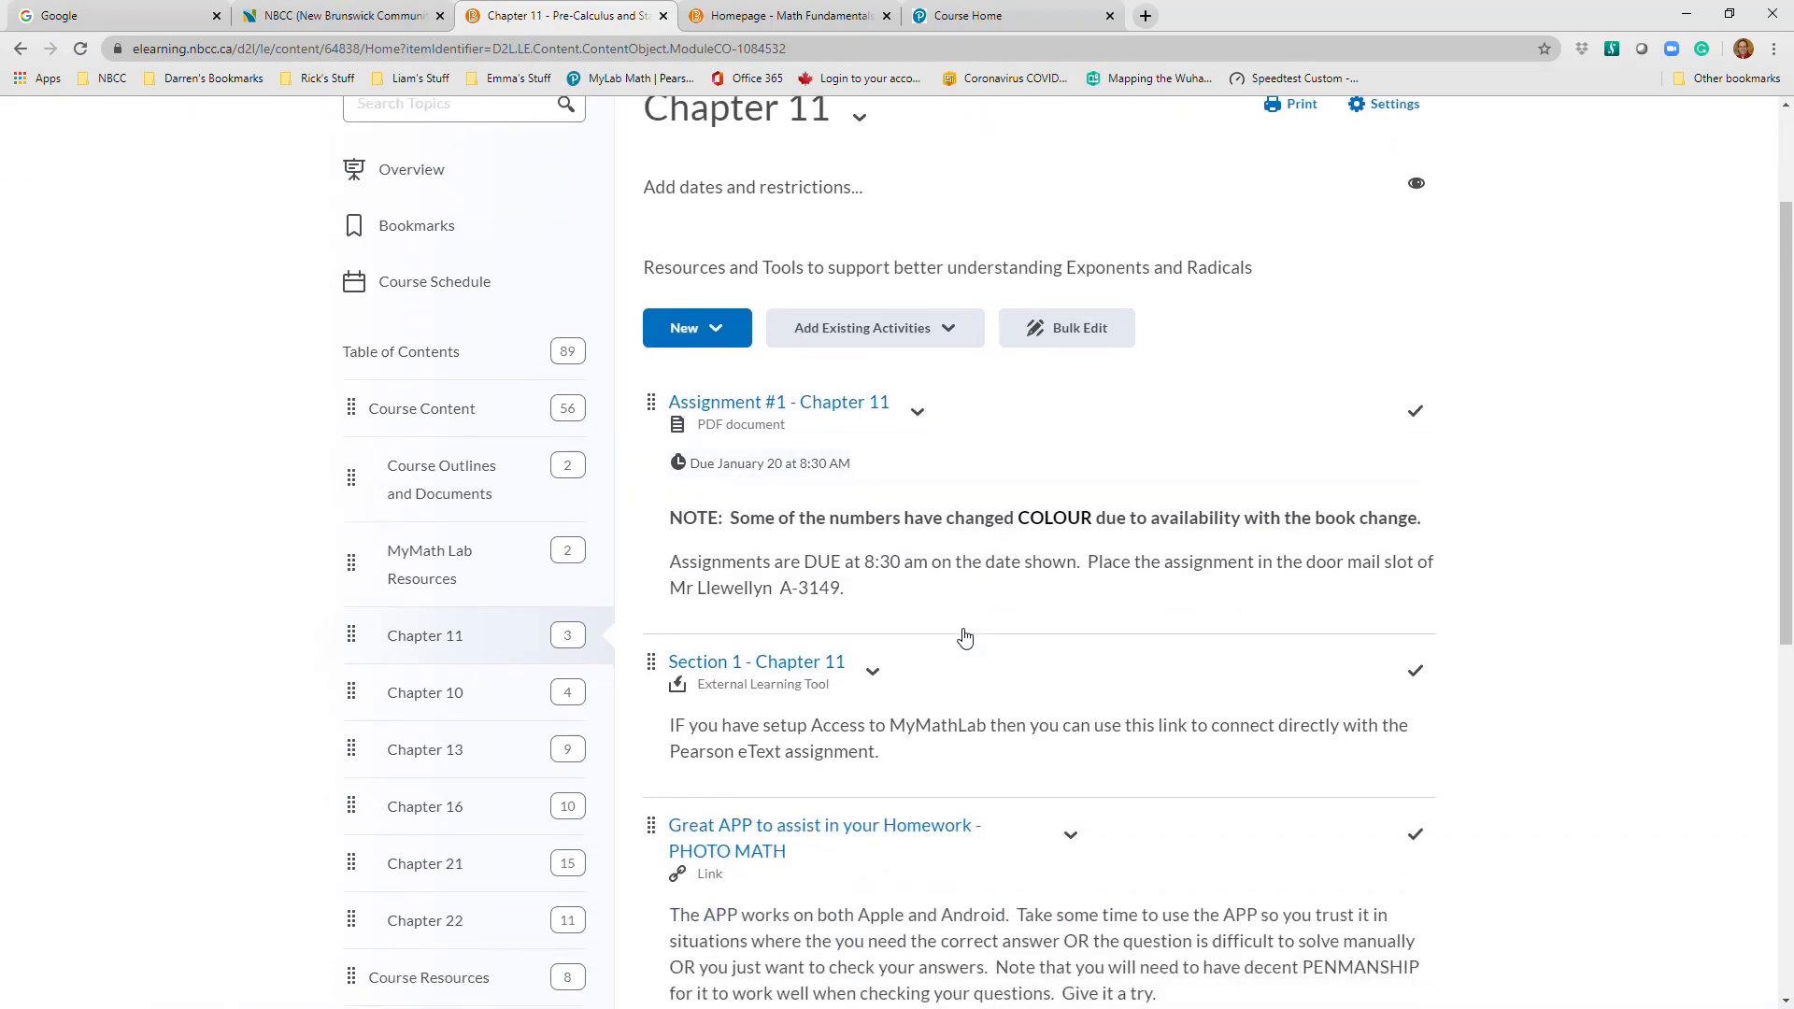
click(972, 333)
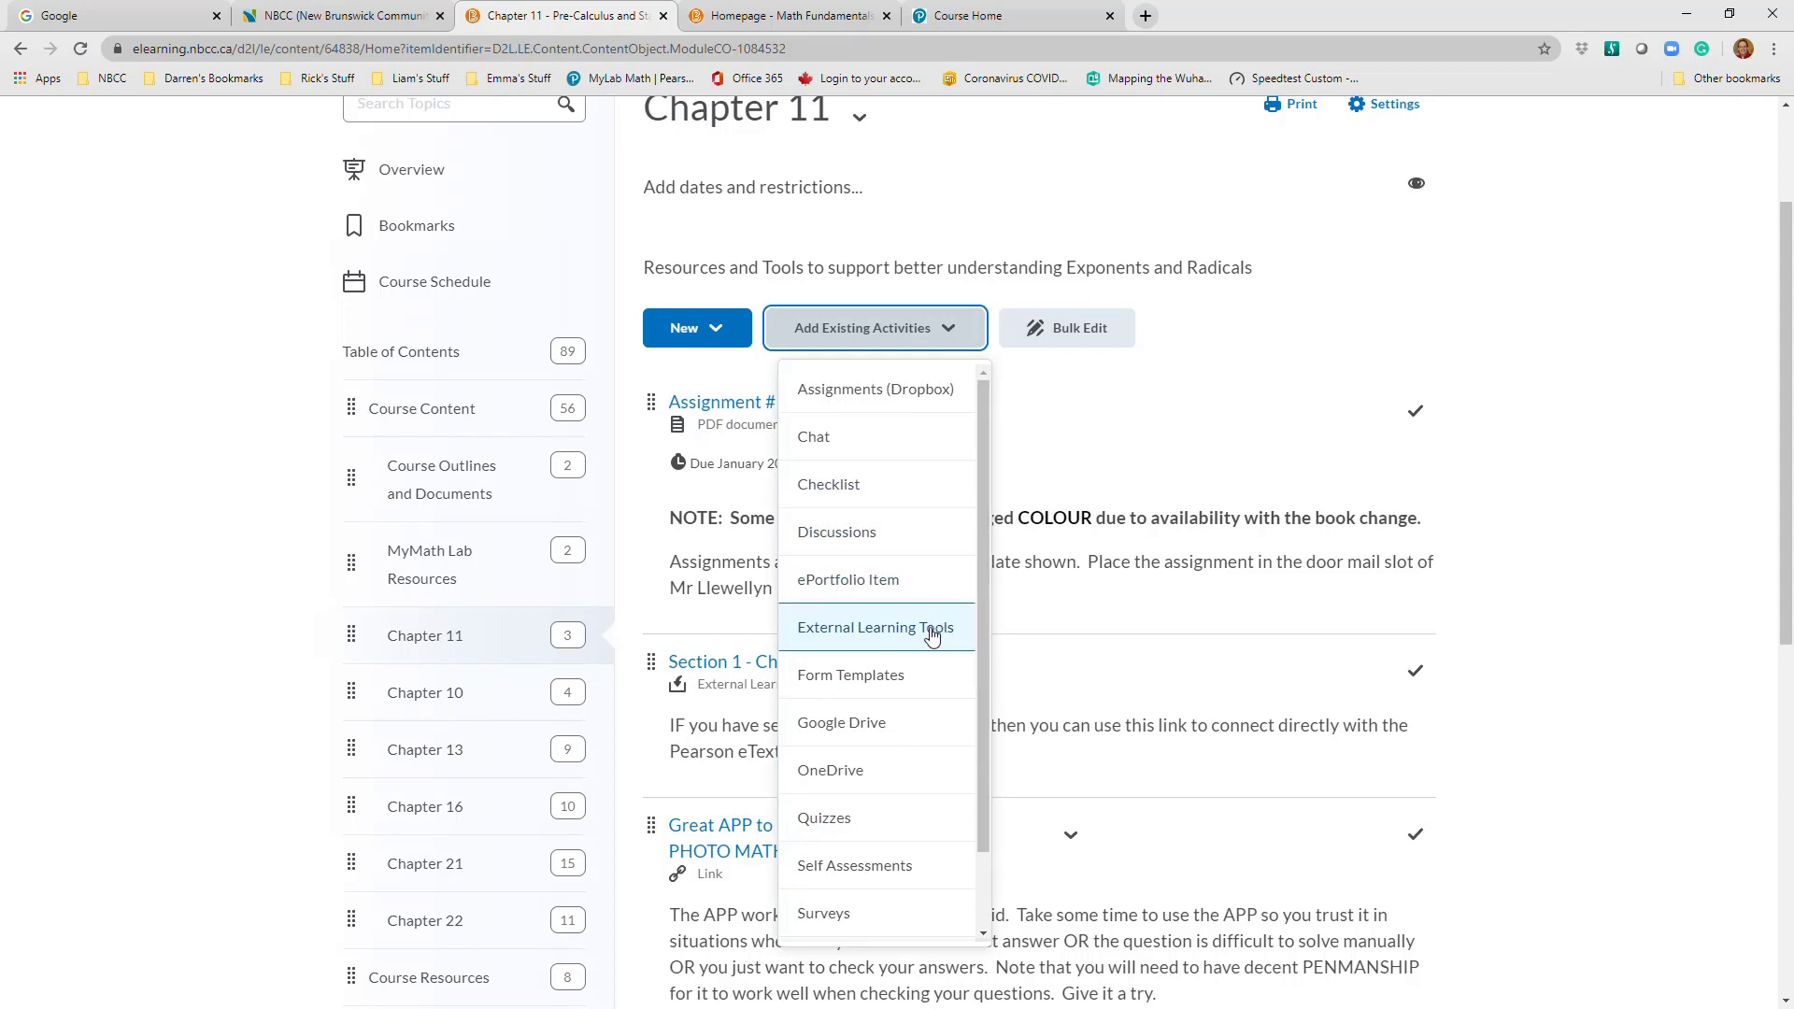
click(860, 228)
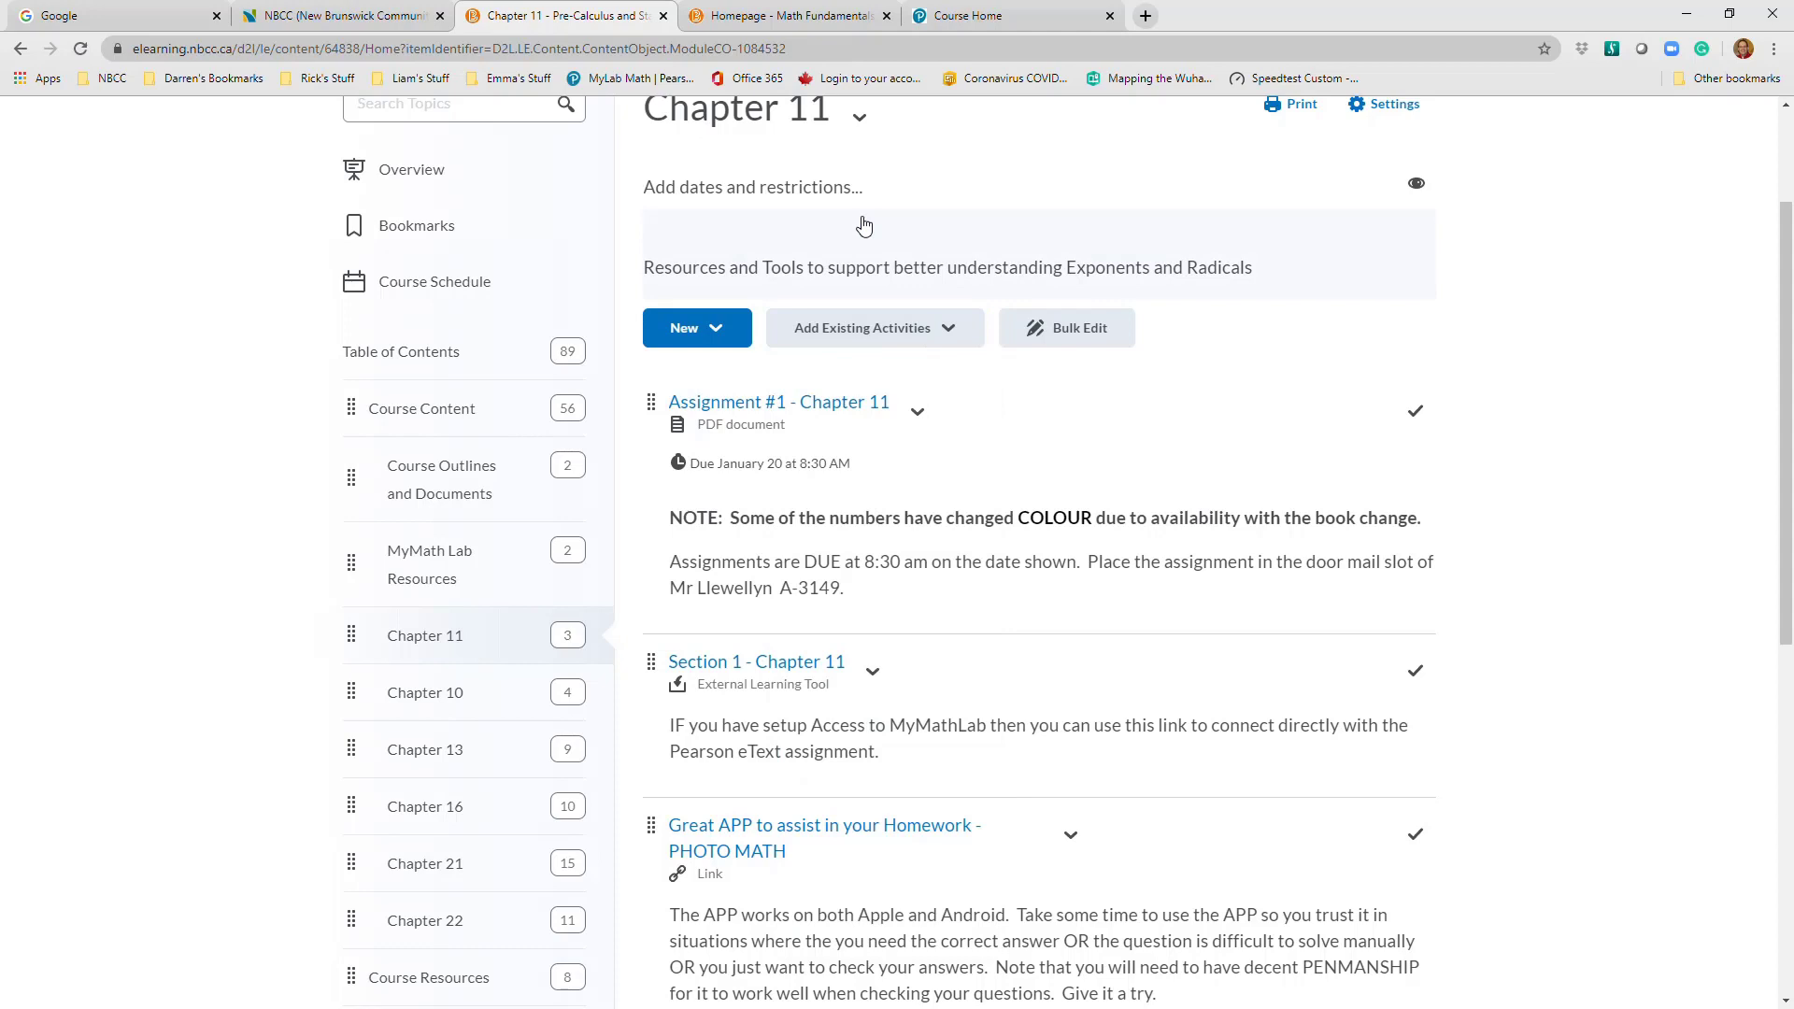
click(716, 329)
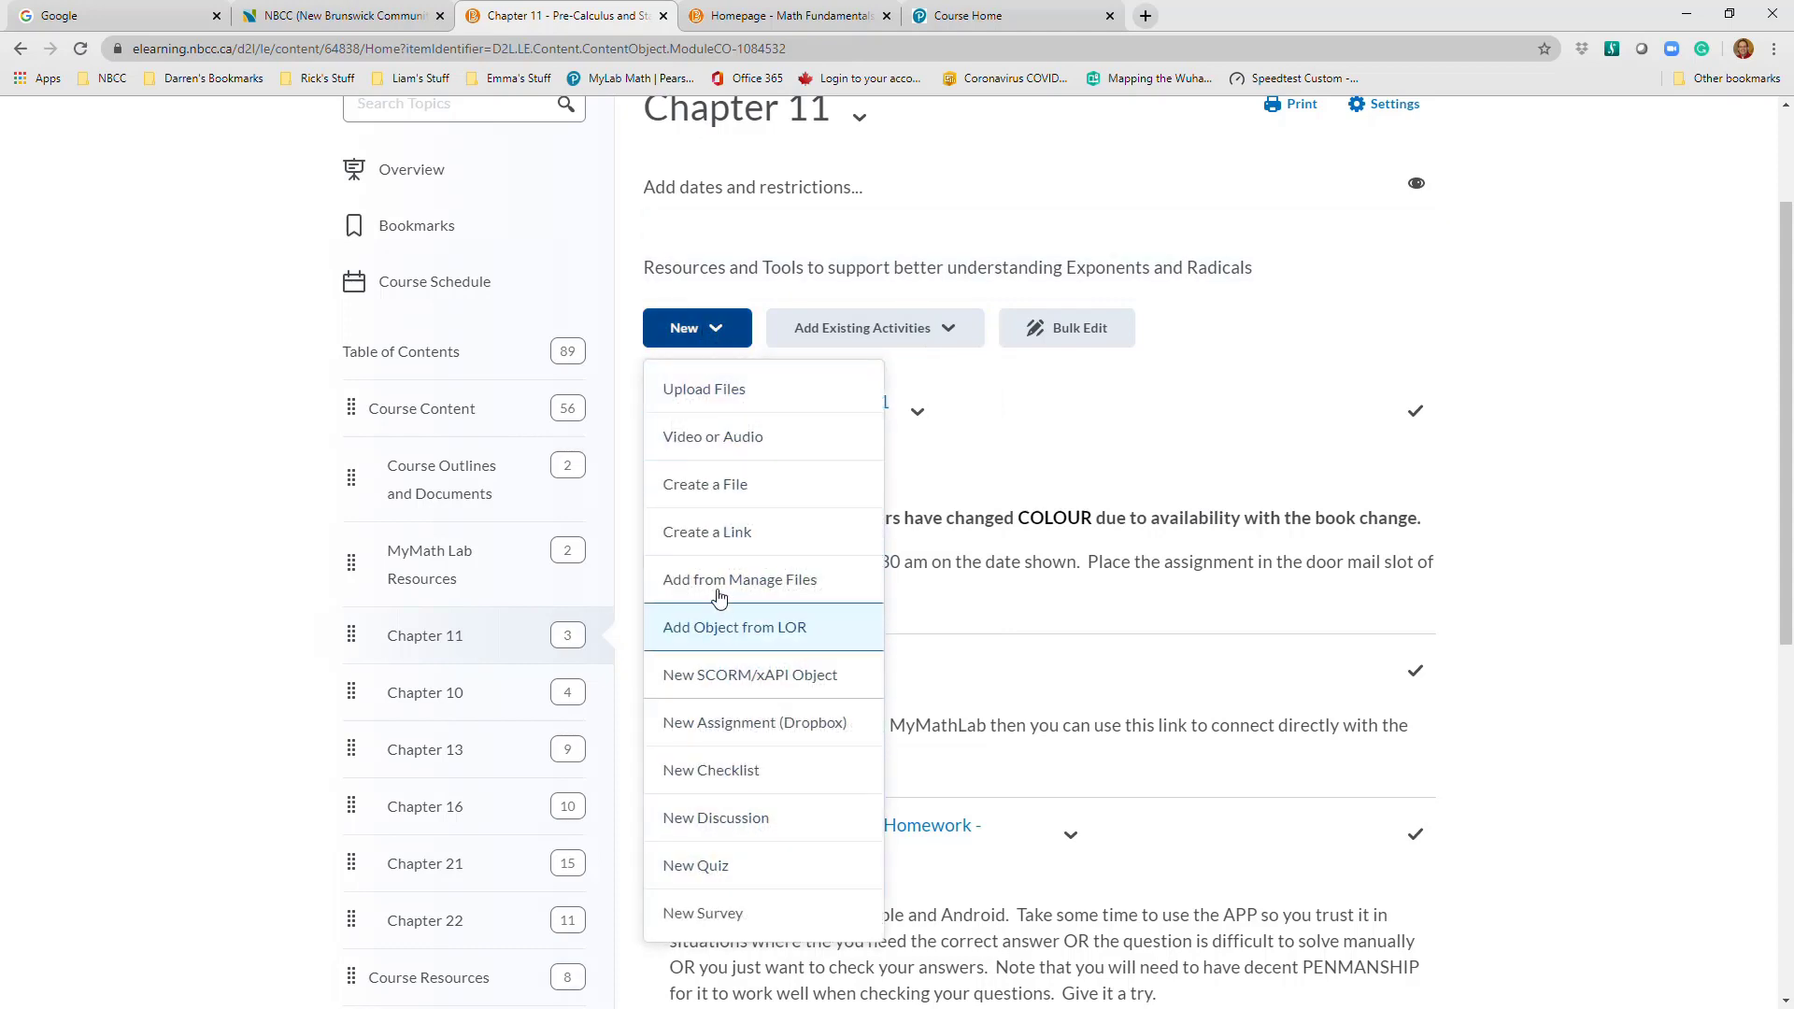
scroll(897, 280, down, 1)
click(925, 267)
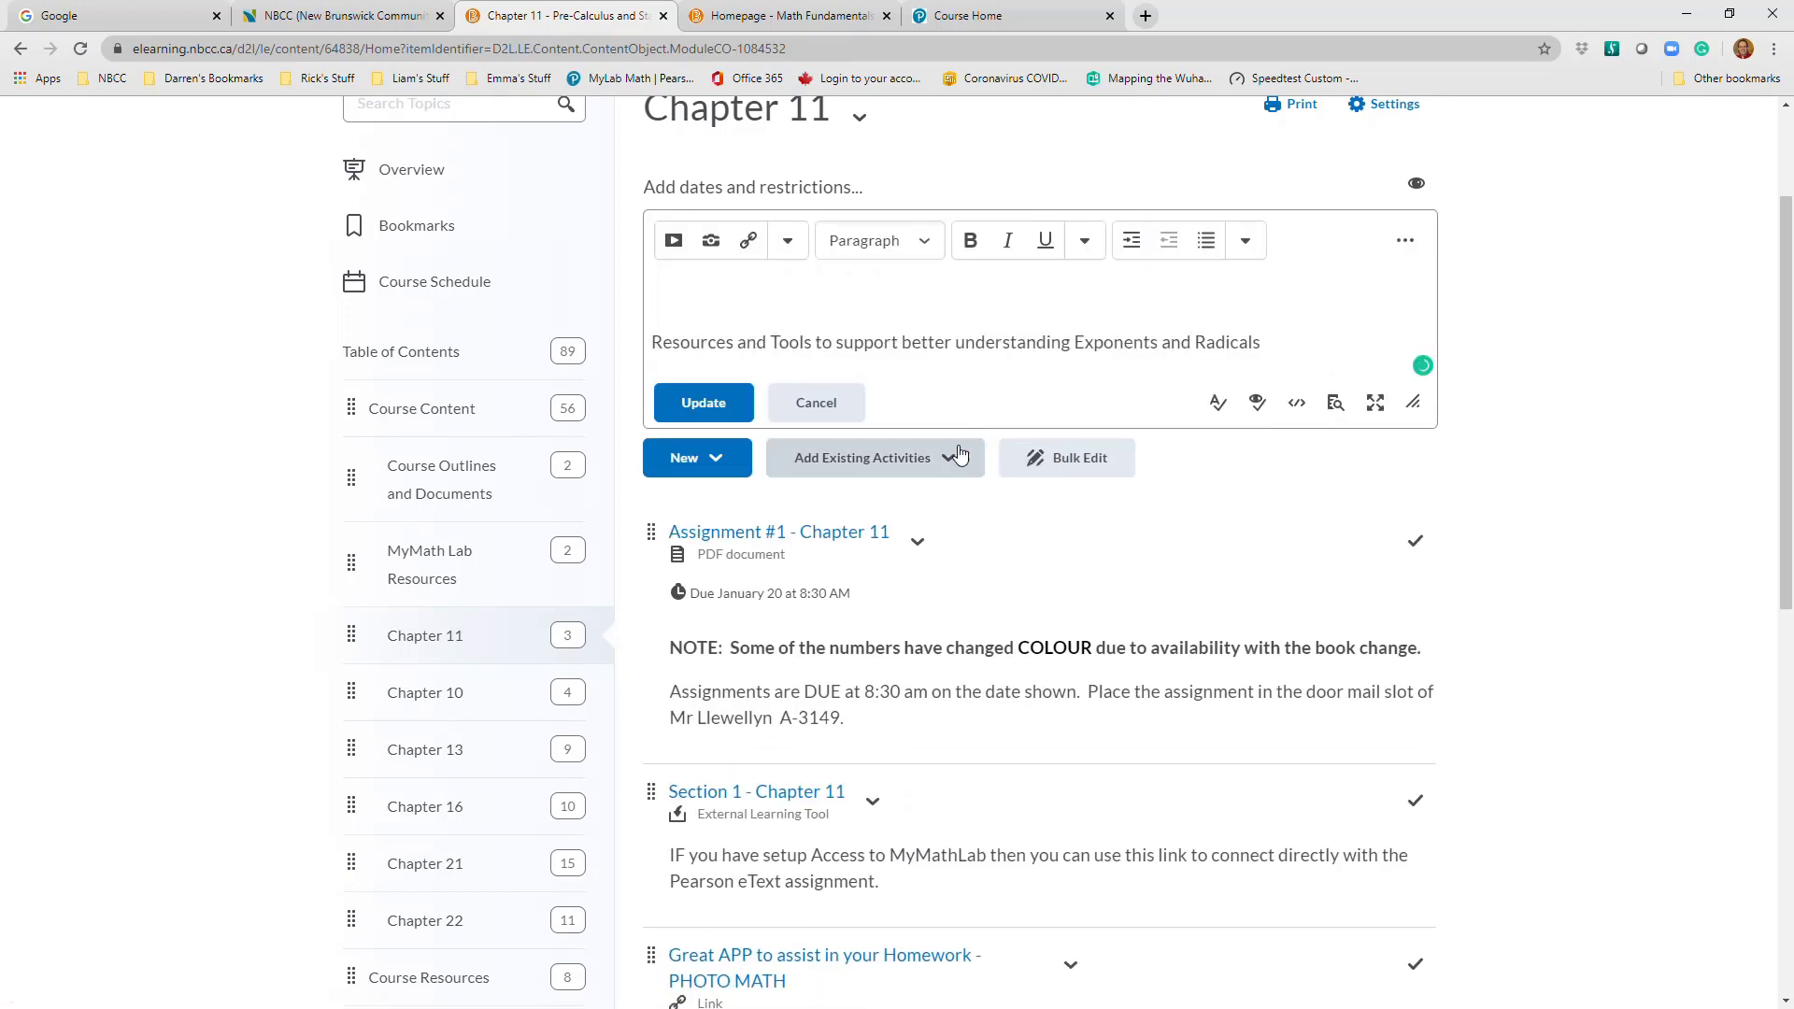
Add the Section 5 - Chapter 21 external learning tool to the Chapter 11 module and move it directly below Assignment #1
click(948, 460)
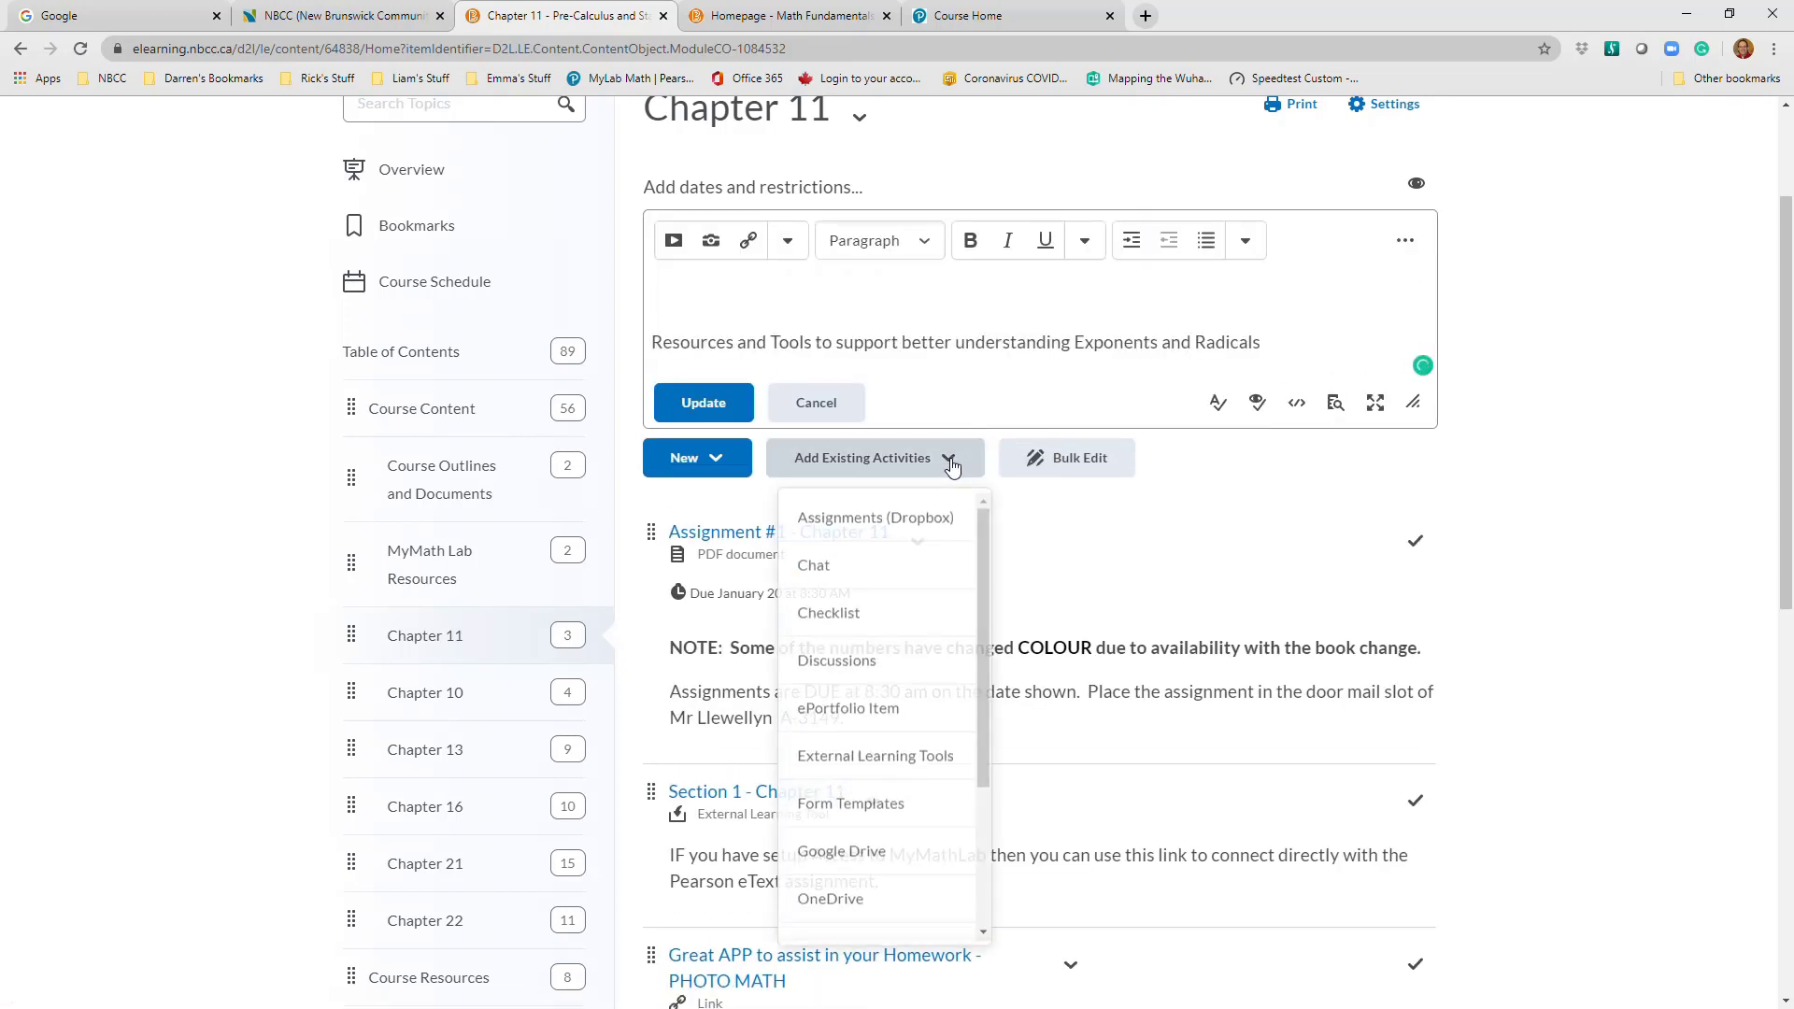
click(862, 768)
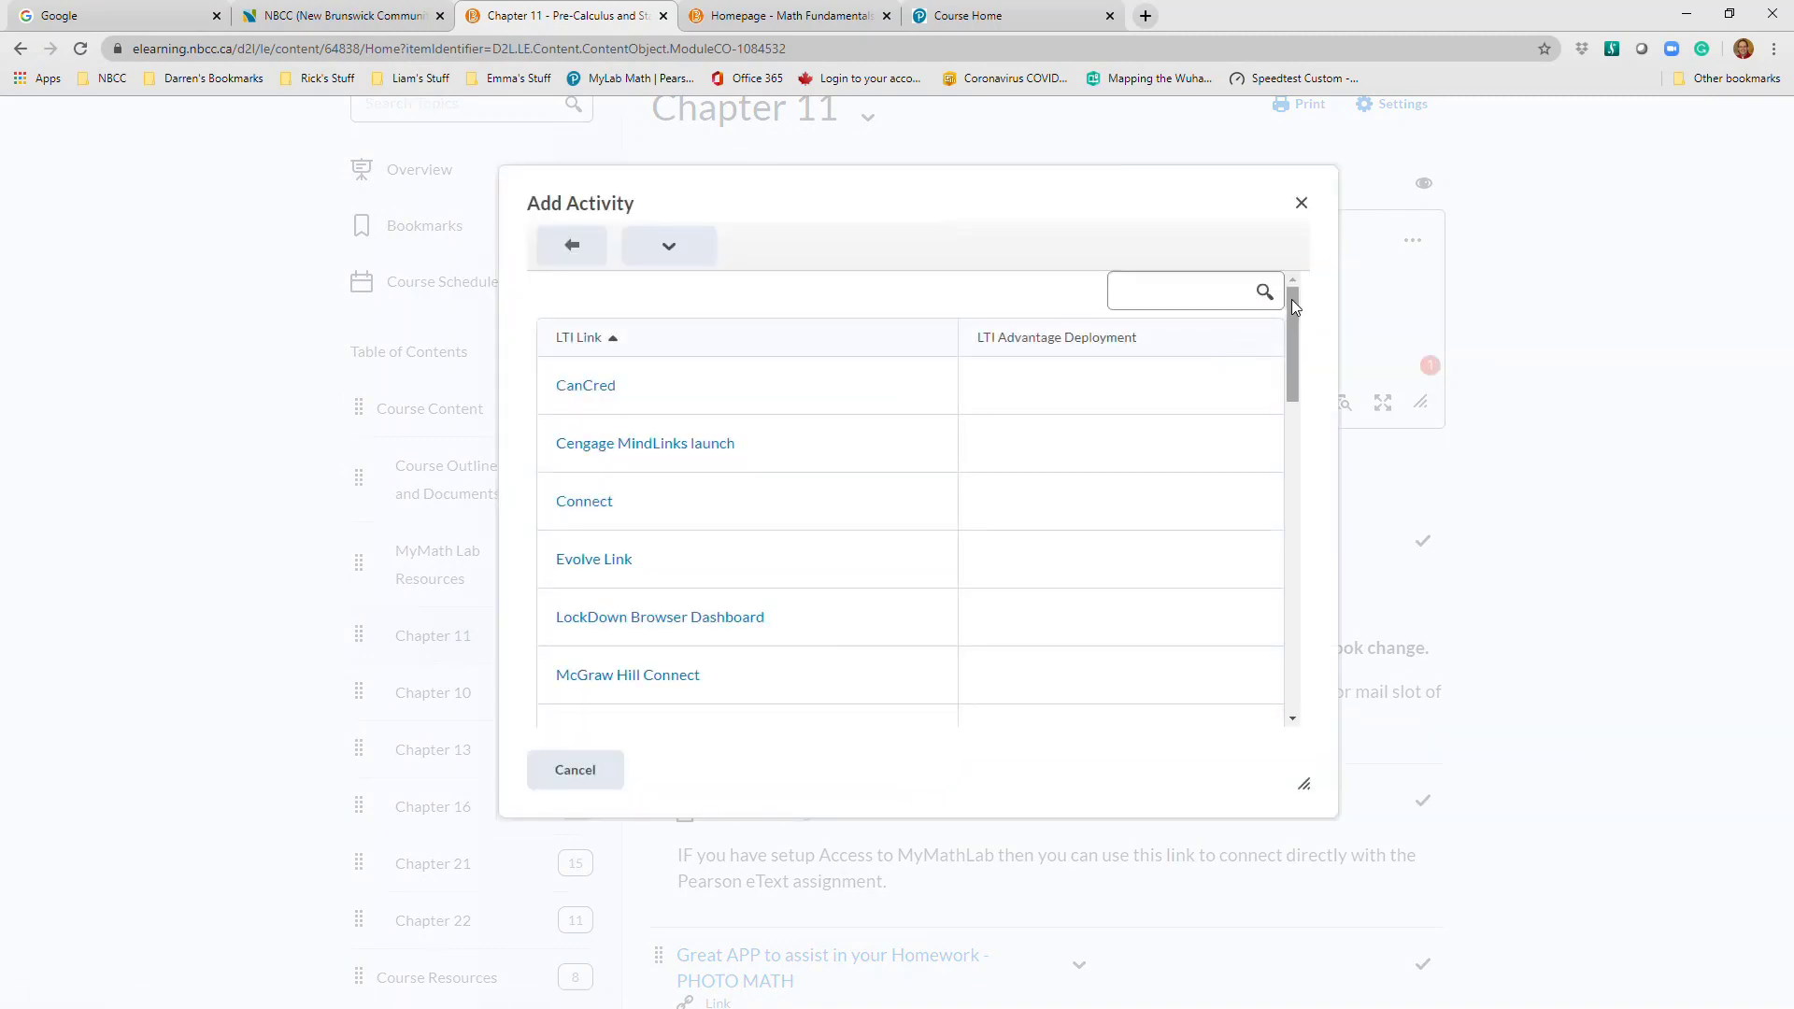
drag(1291, 299, 1330, 473)
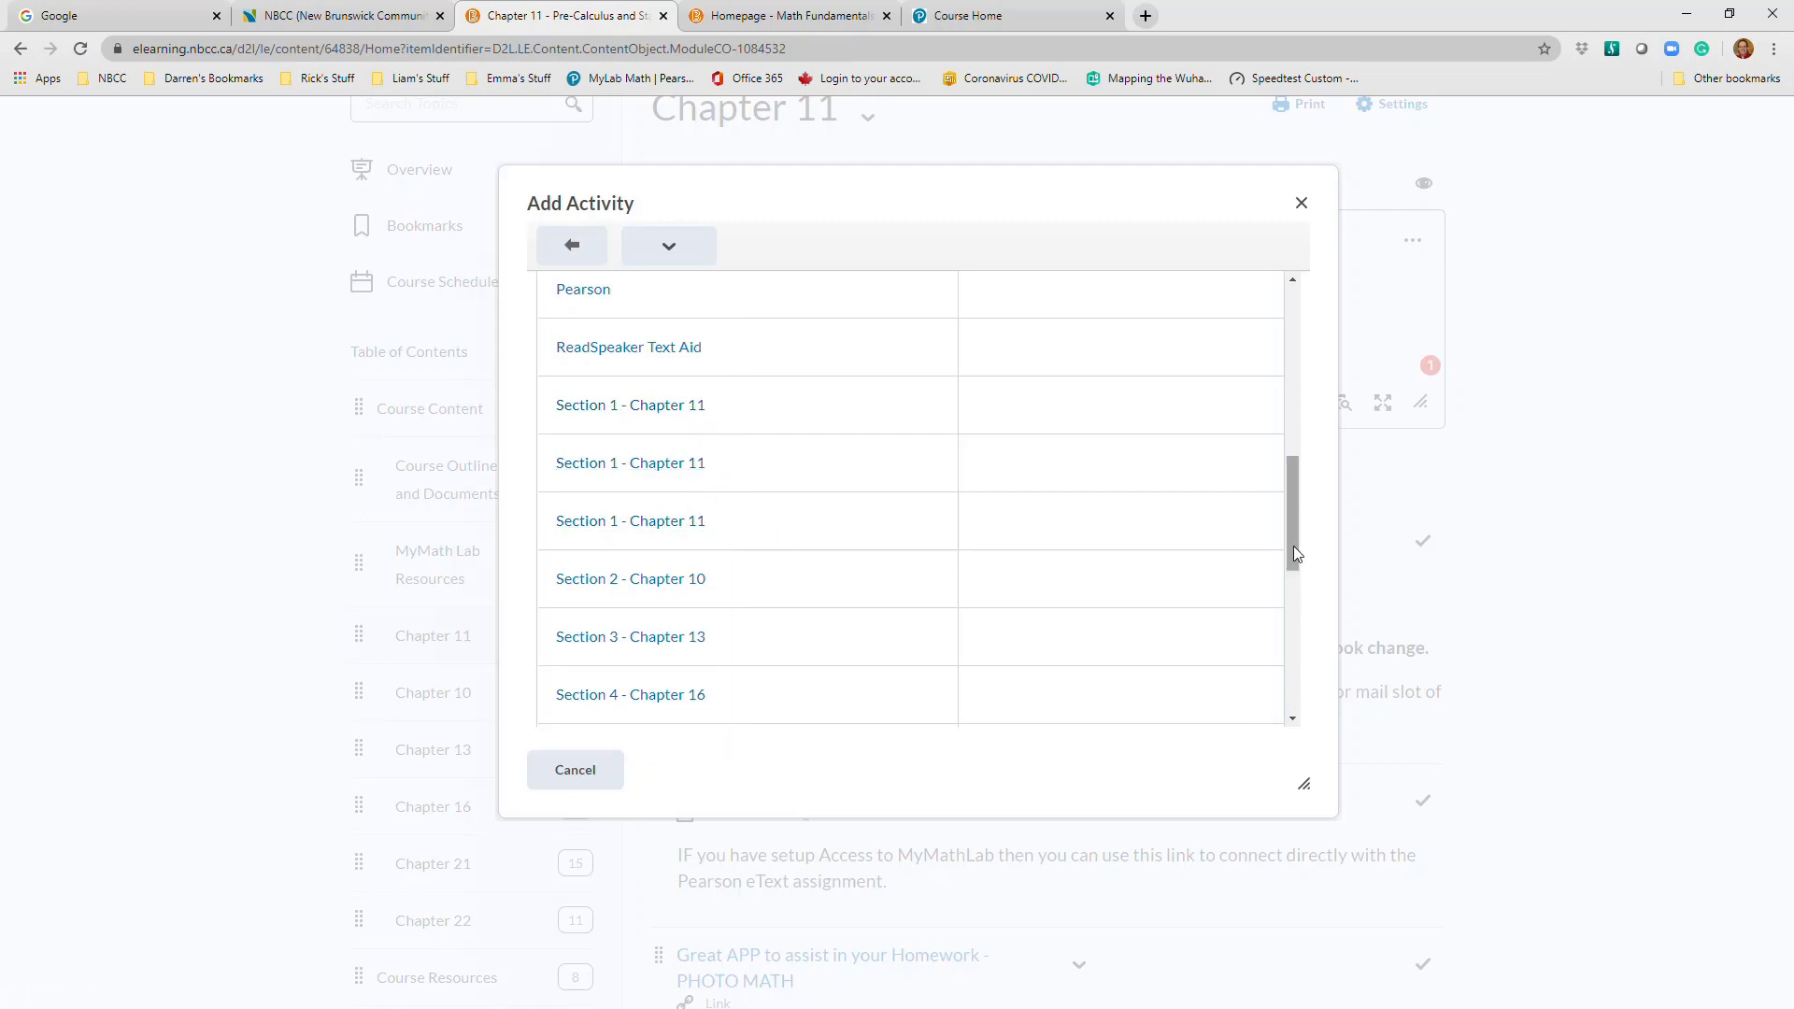
mouse_move(1293, 545)
mouse_down()
mouse_move(1297, 645)
mouse_move(1292, 544)
mouse_move(1309, 589)
mouse_move(1261, 633)
mouse_up()
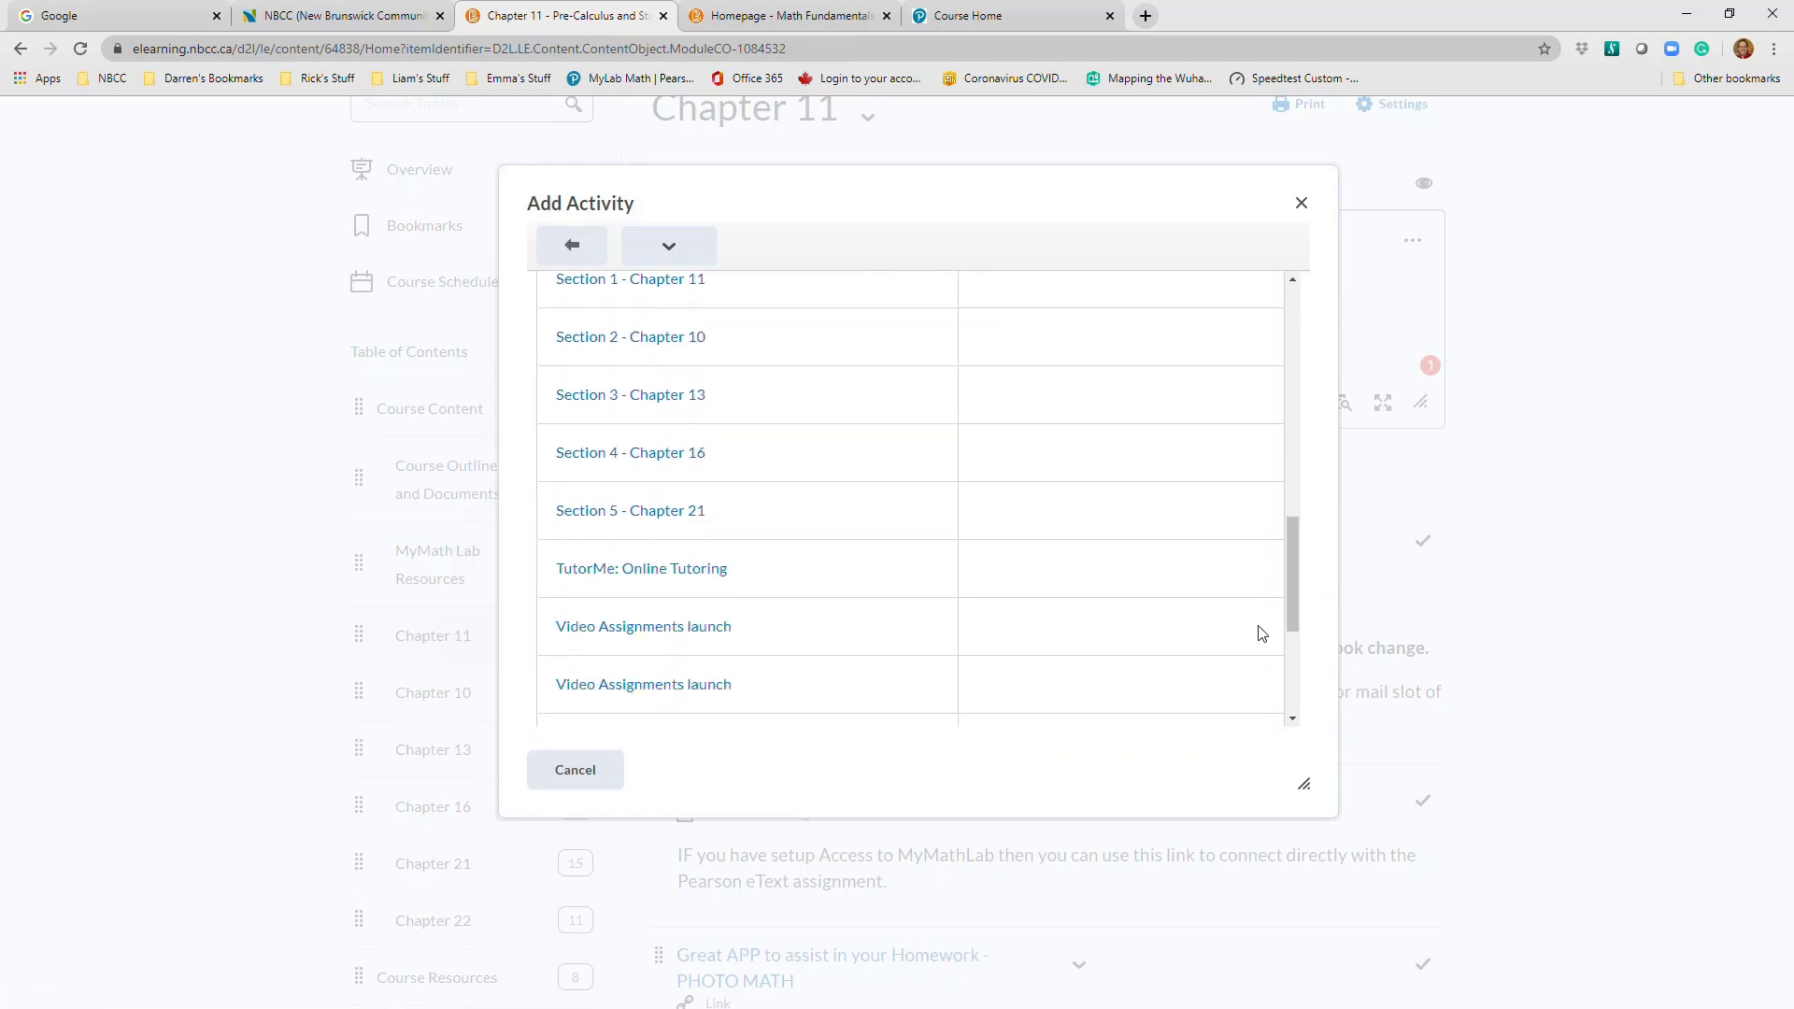
click(678, 512)
scroll(930, 581, down, 1)
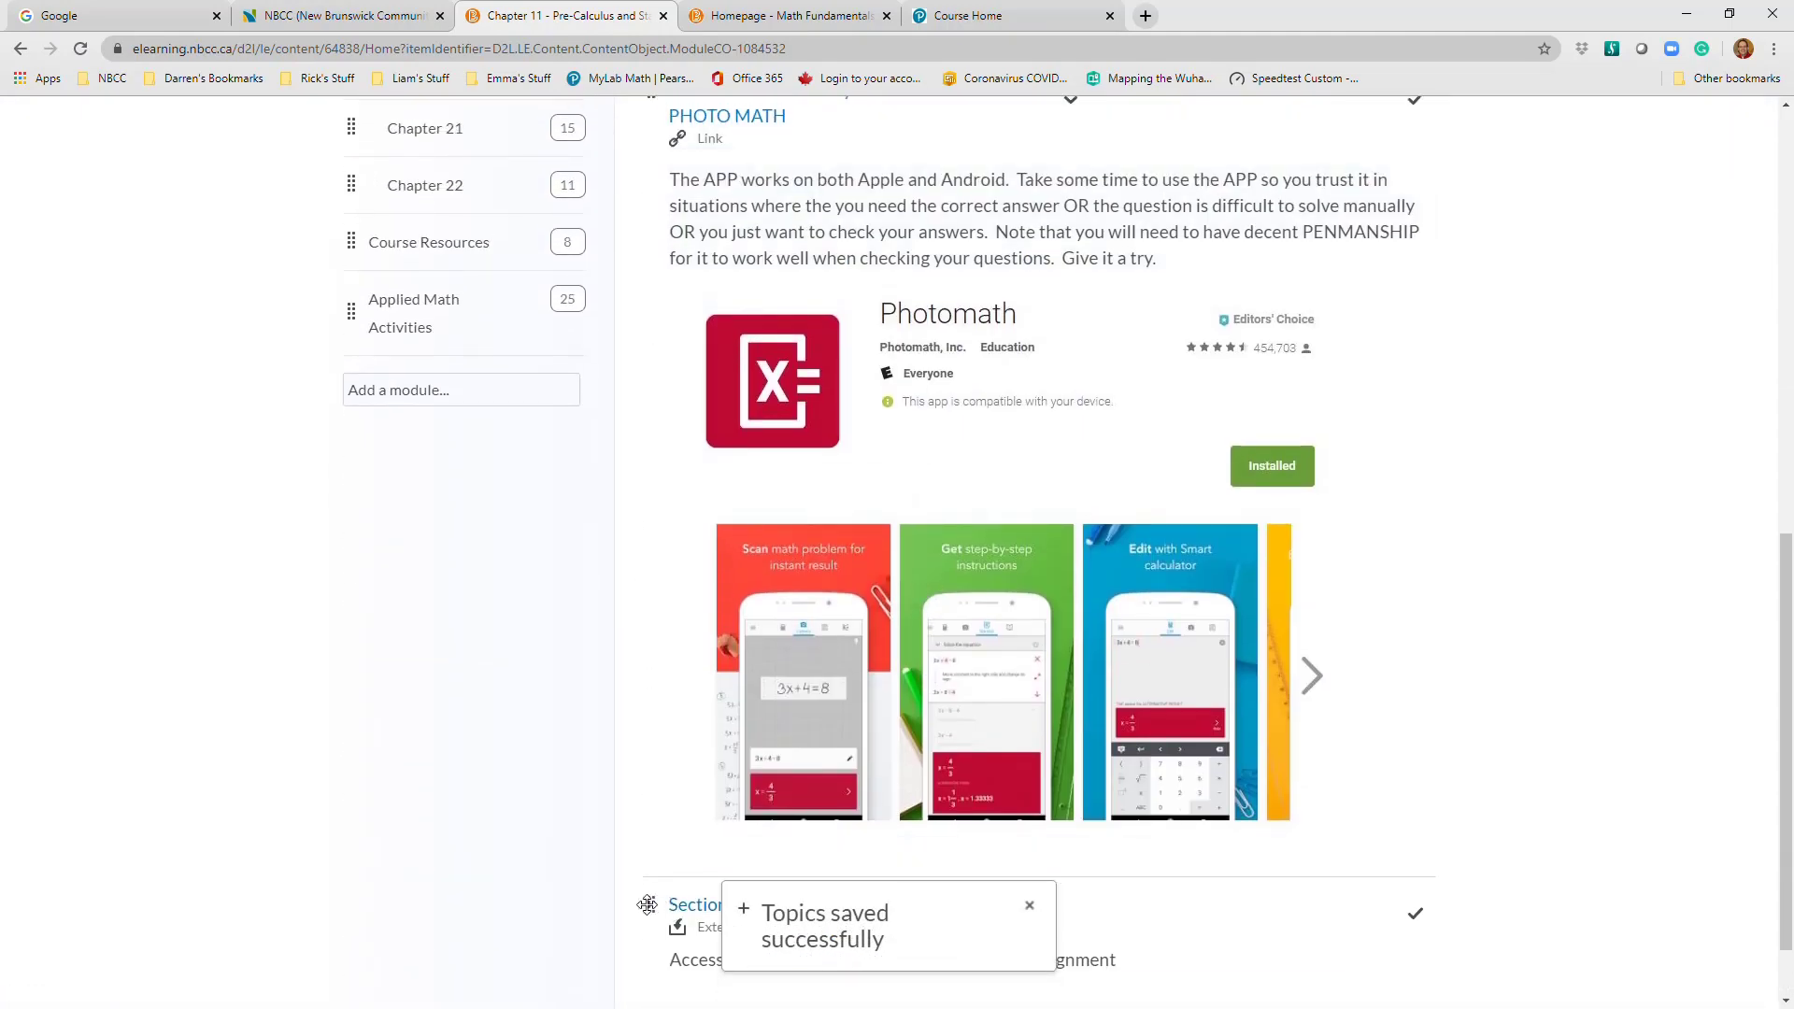
drag(647, 904, 680, 366)
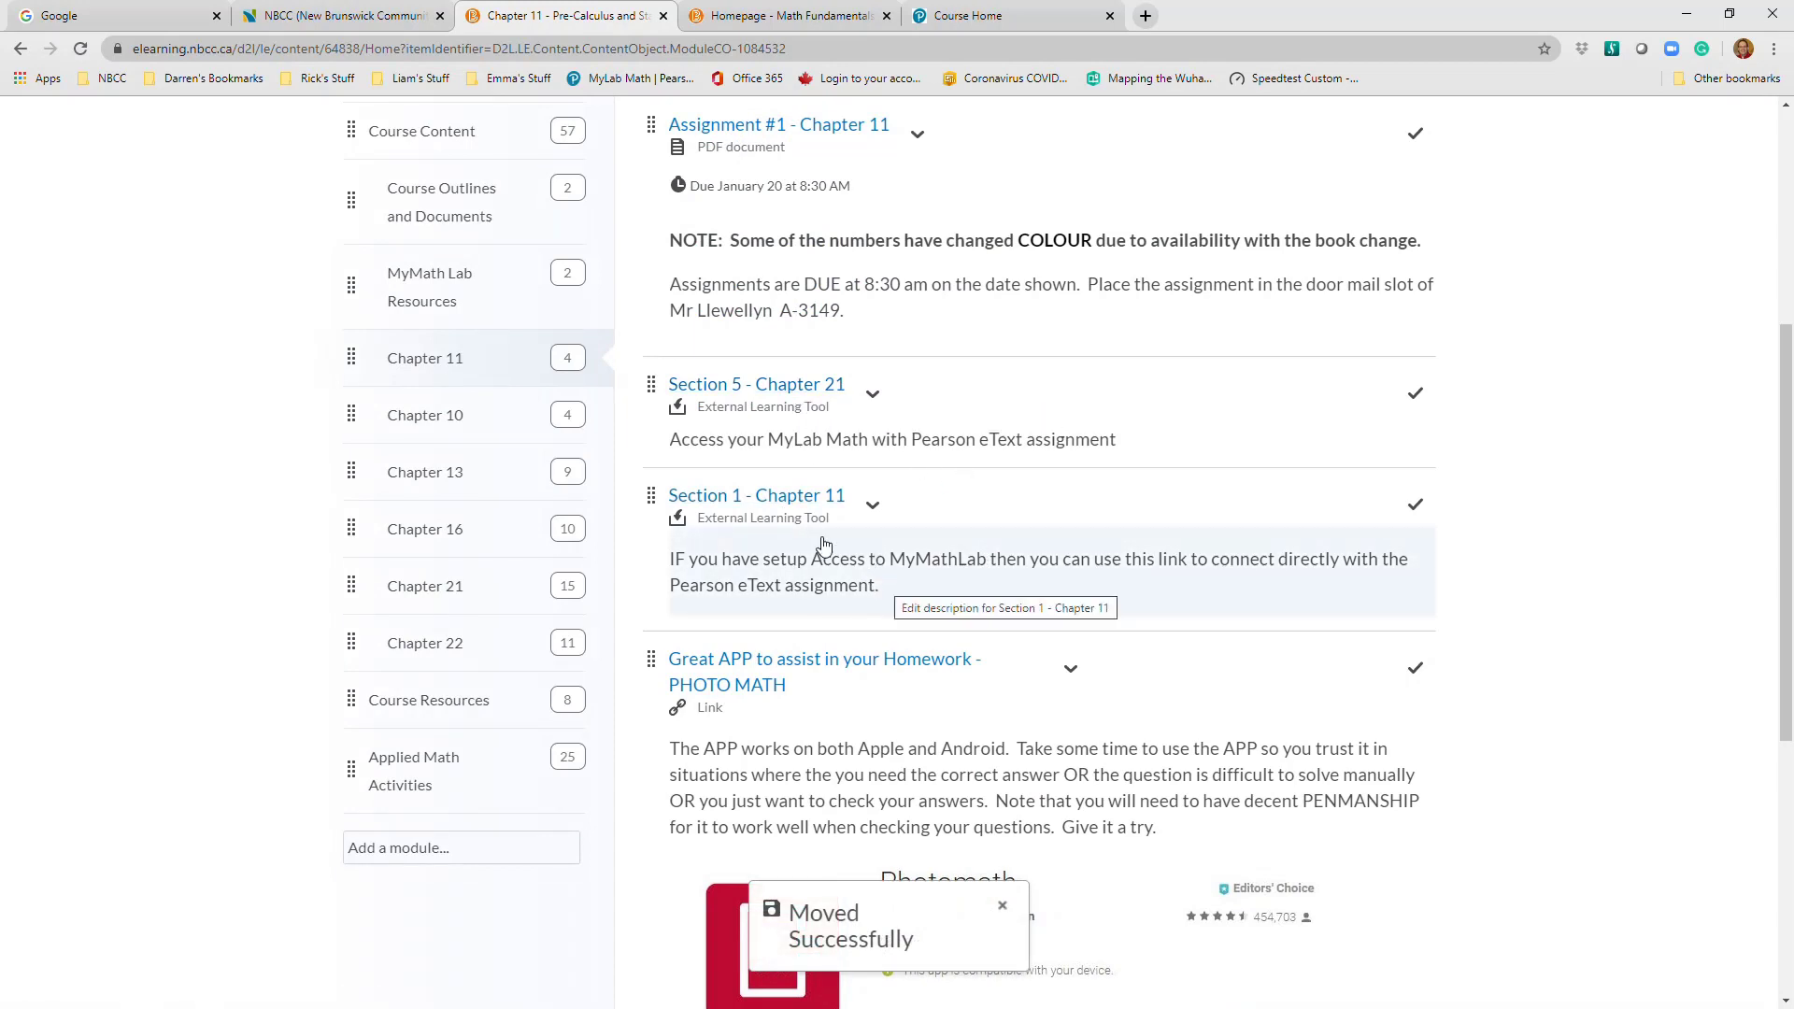
Delete the Section 5 - Chapter 21 topic from the Chapter 11 module
click(911, 572)
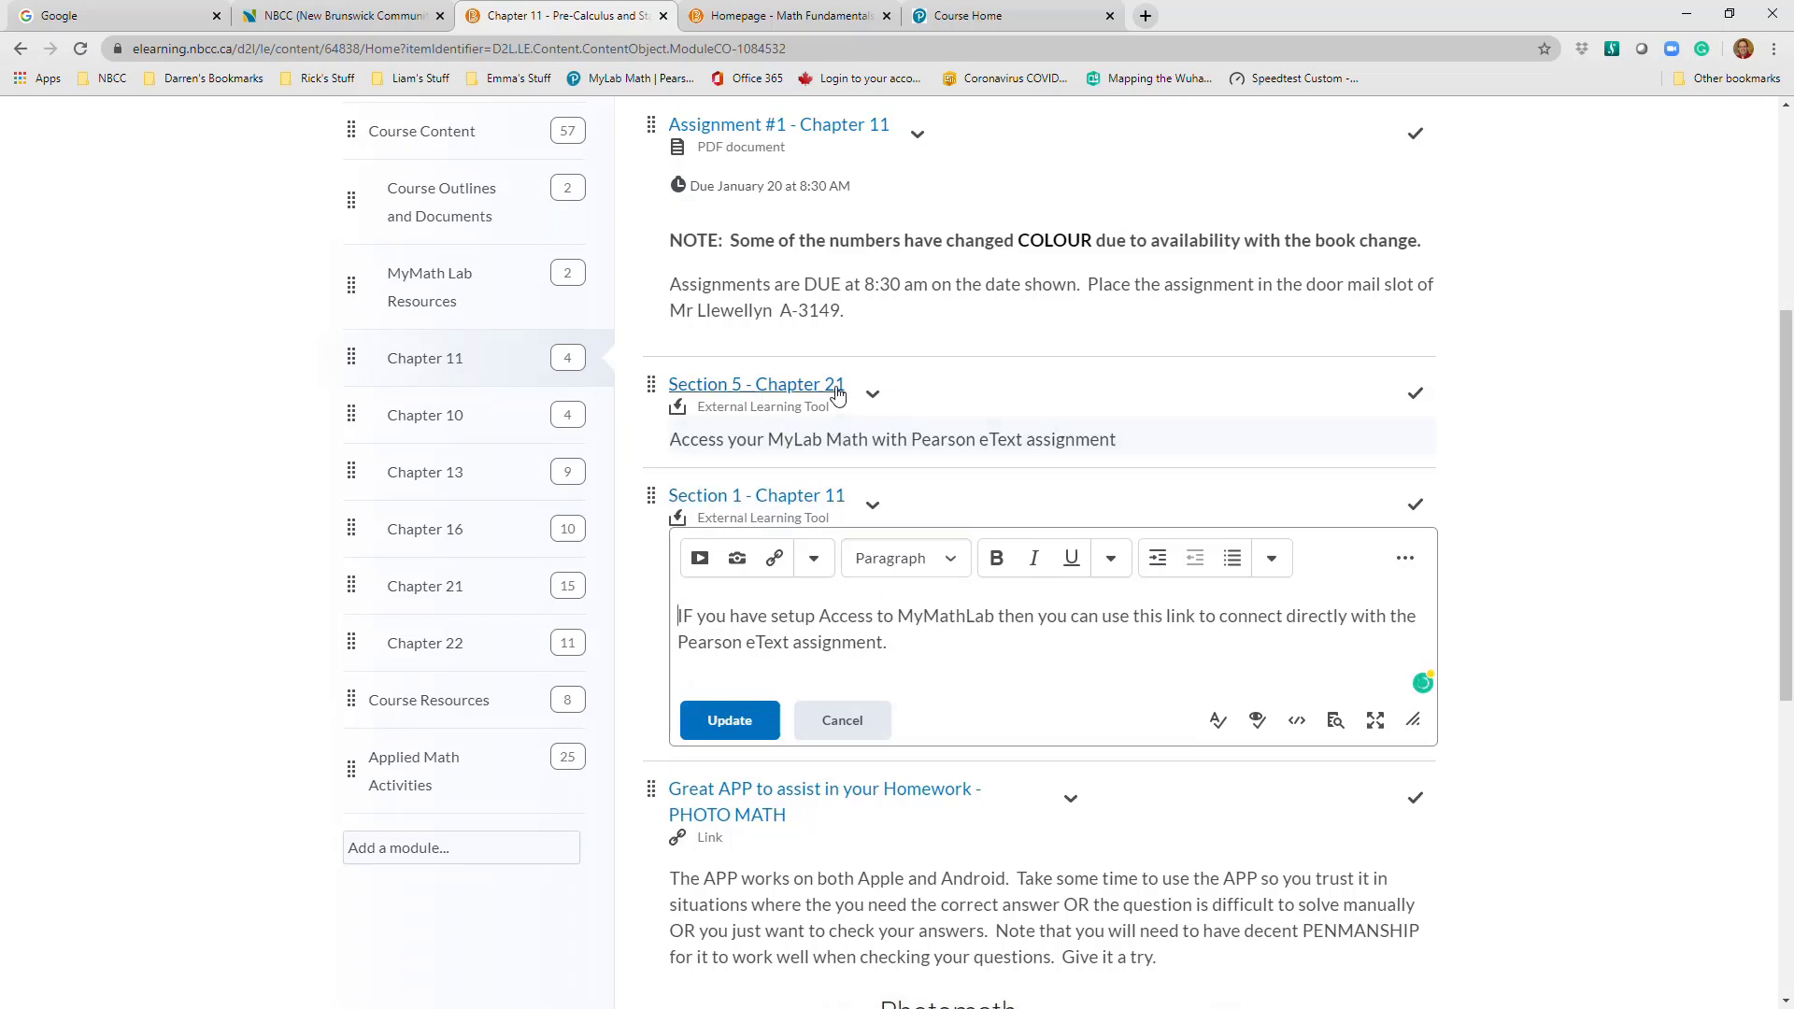
click(868, 399)
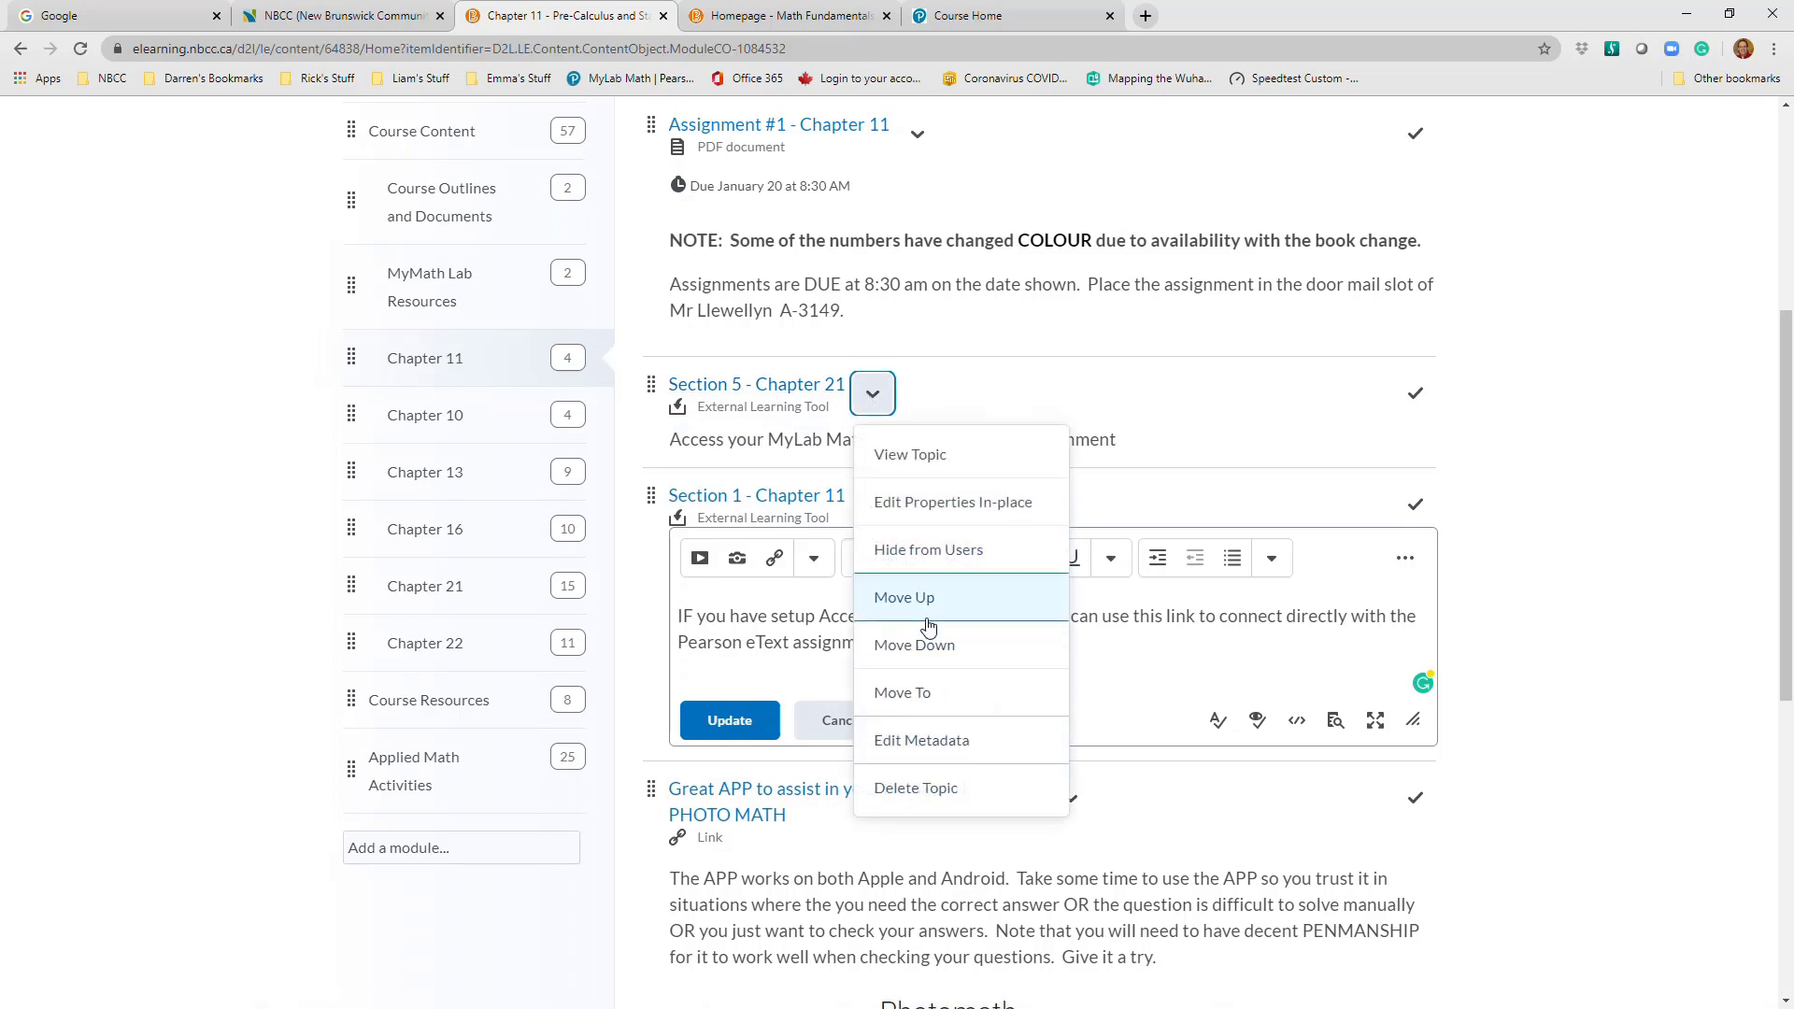
click(925, 790)
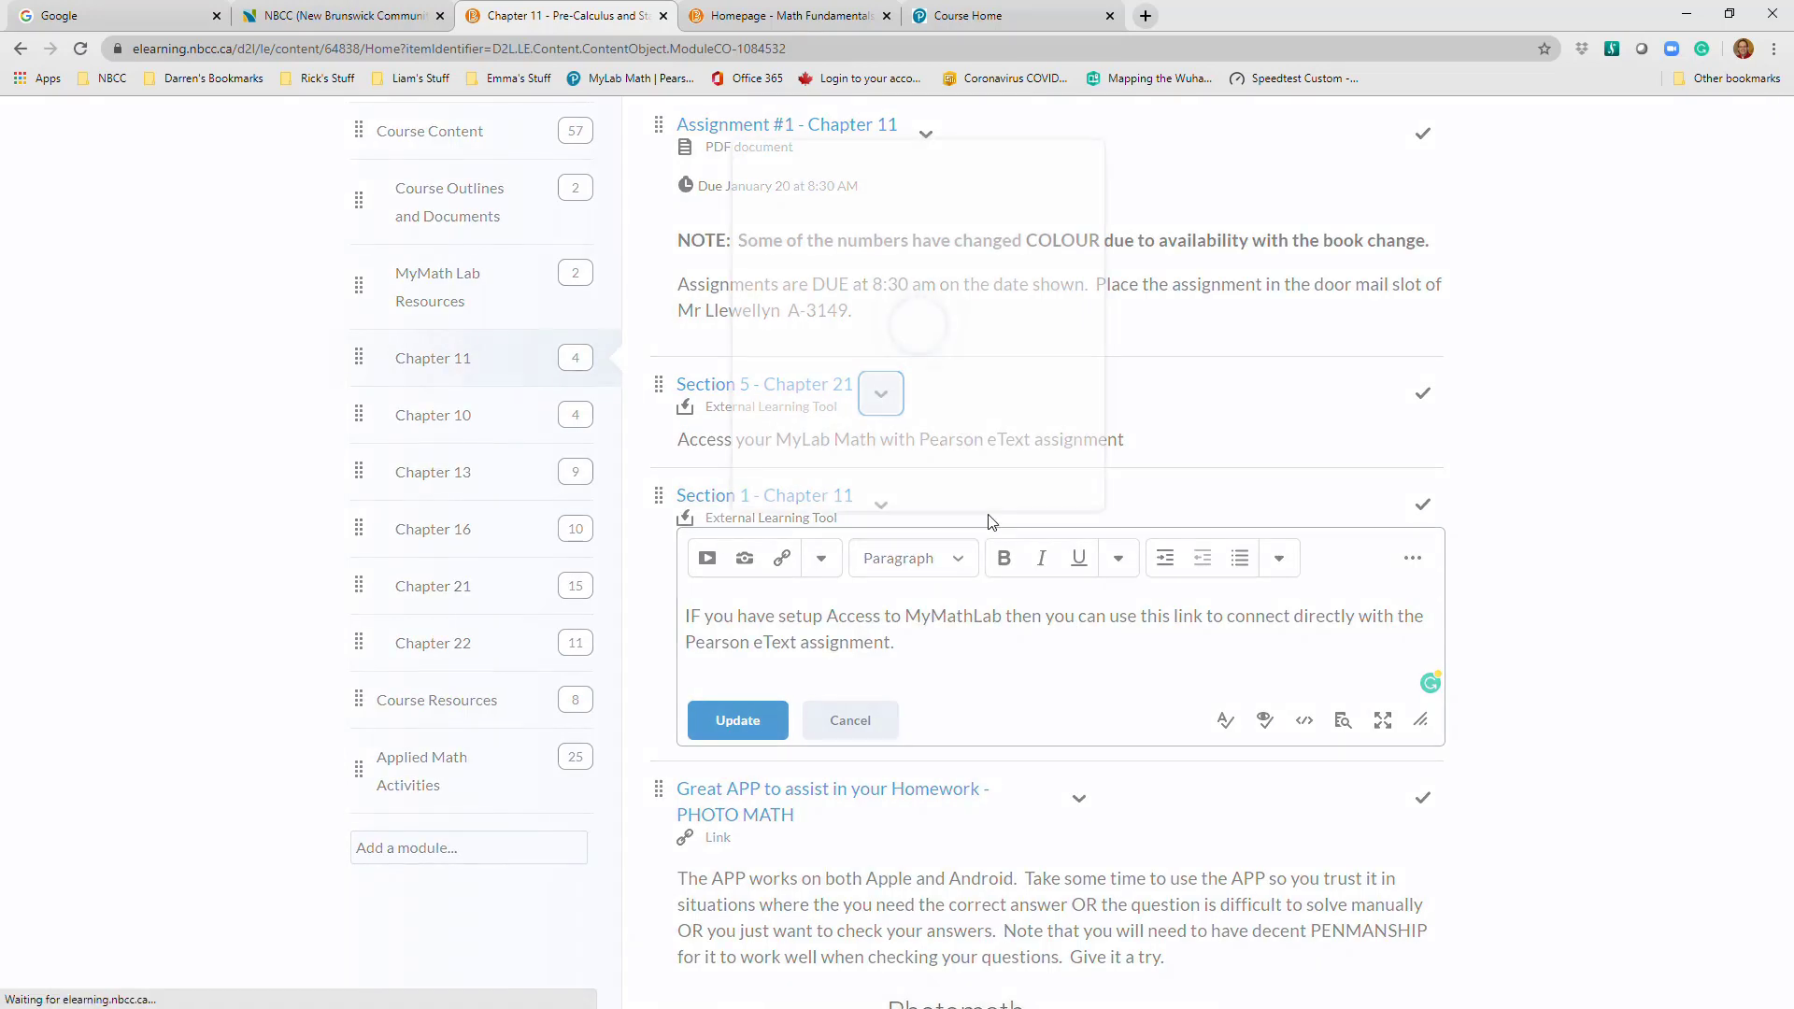
click(715, 490)
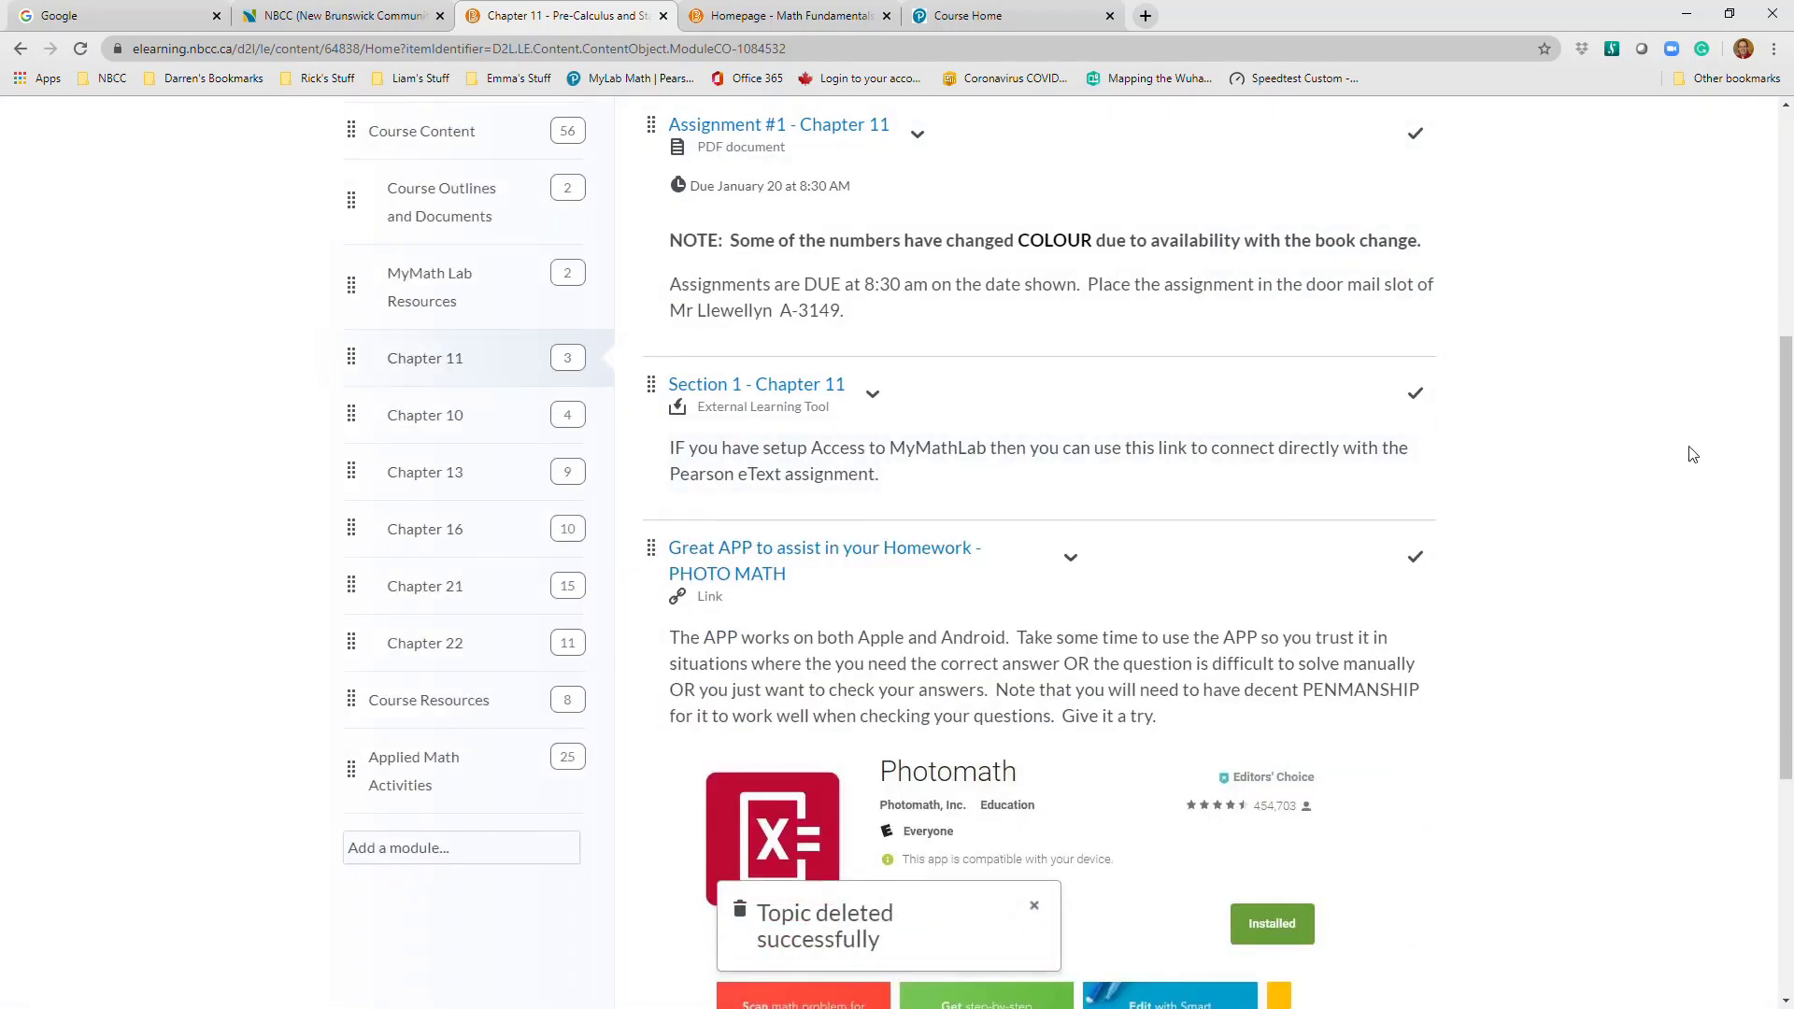
Add the MyLab and Mastering launch external learning tool to the Chapter 11 module
scroll(1786, 524, up, 2)
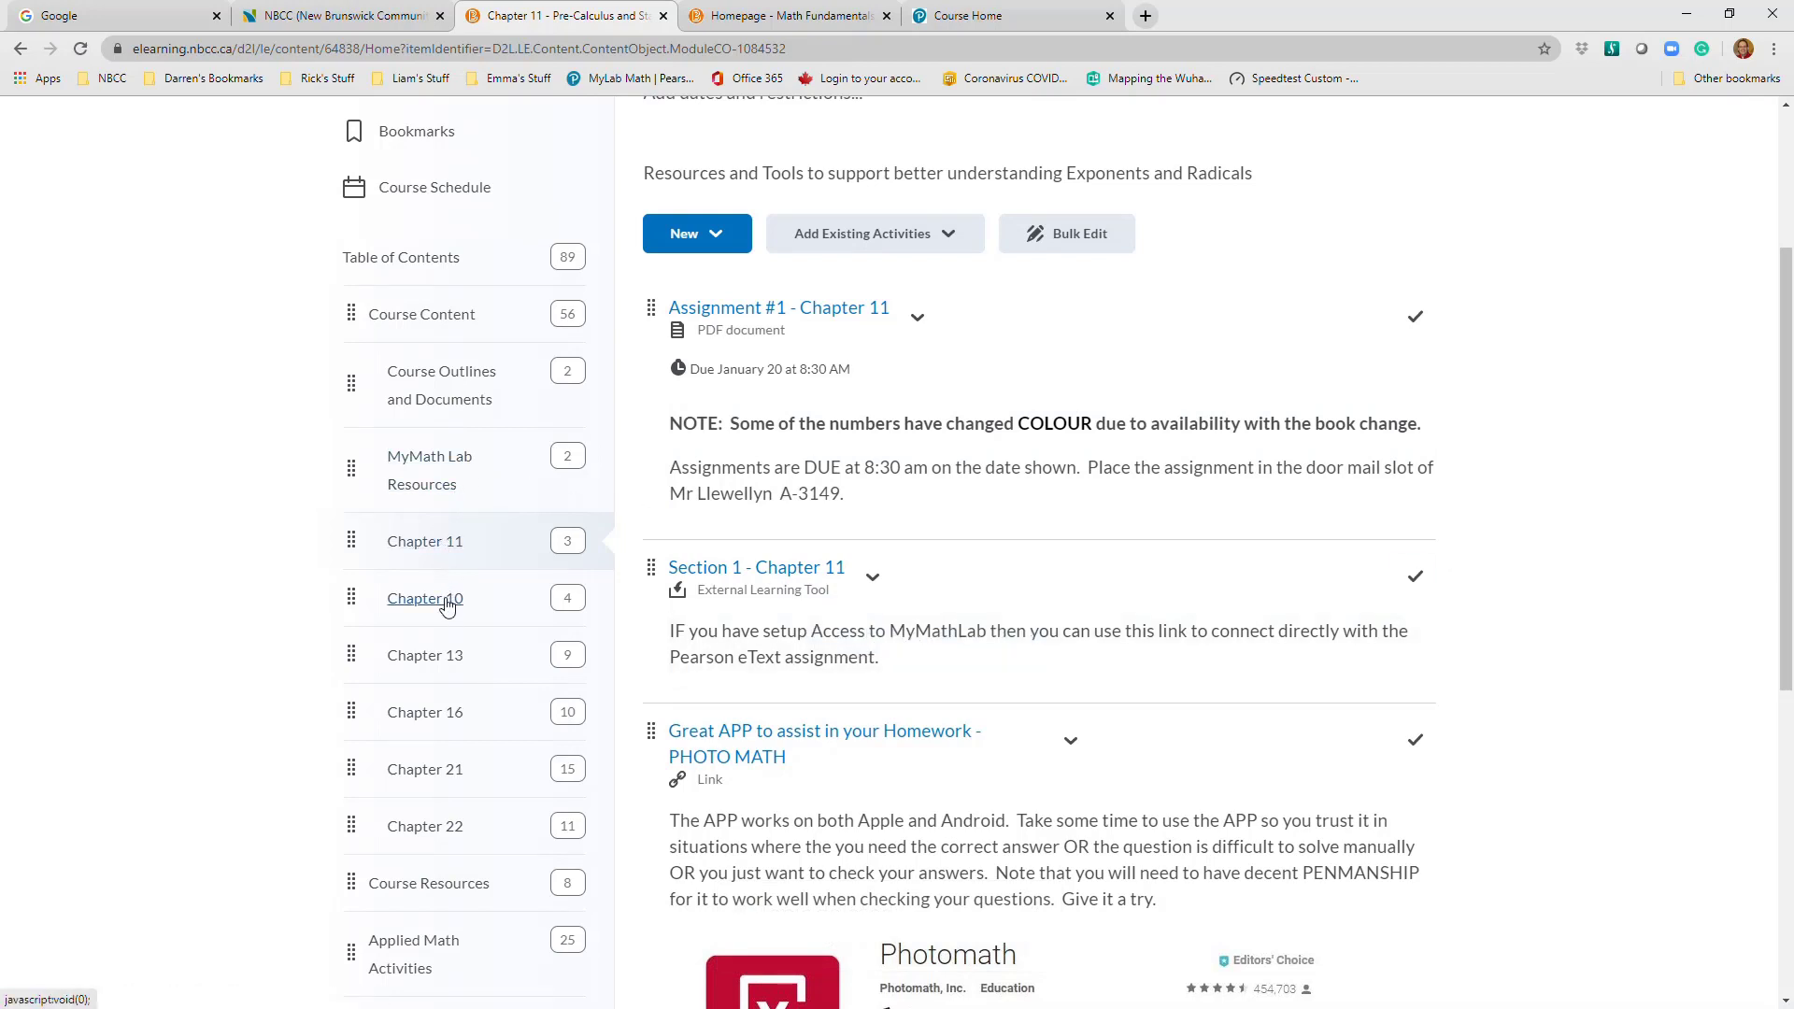
click(951, 241)
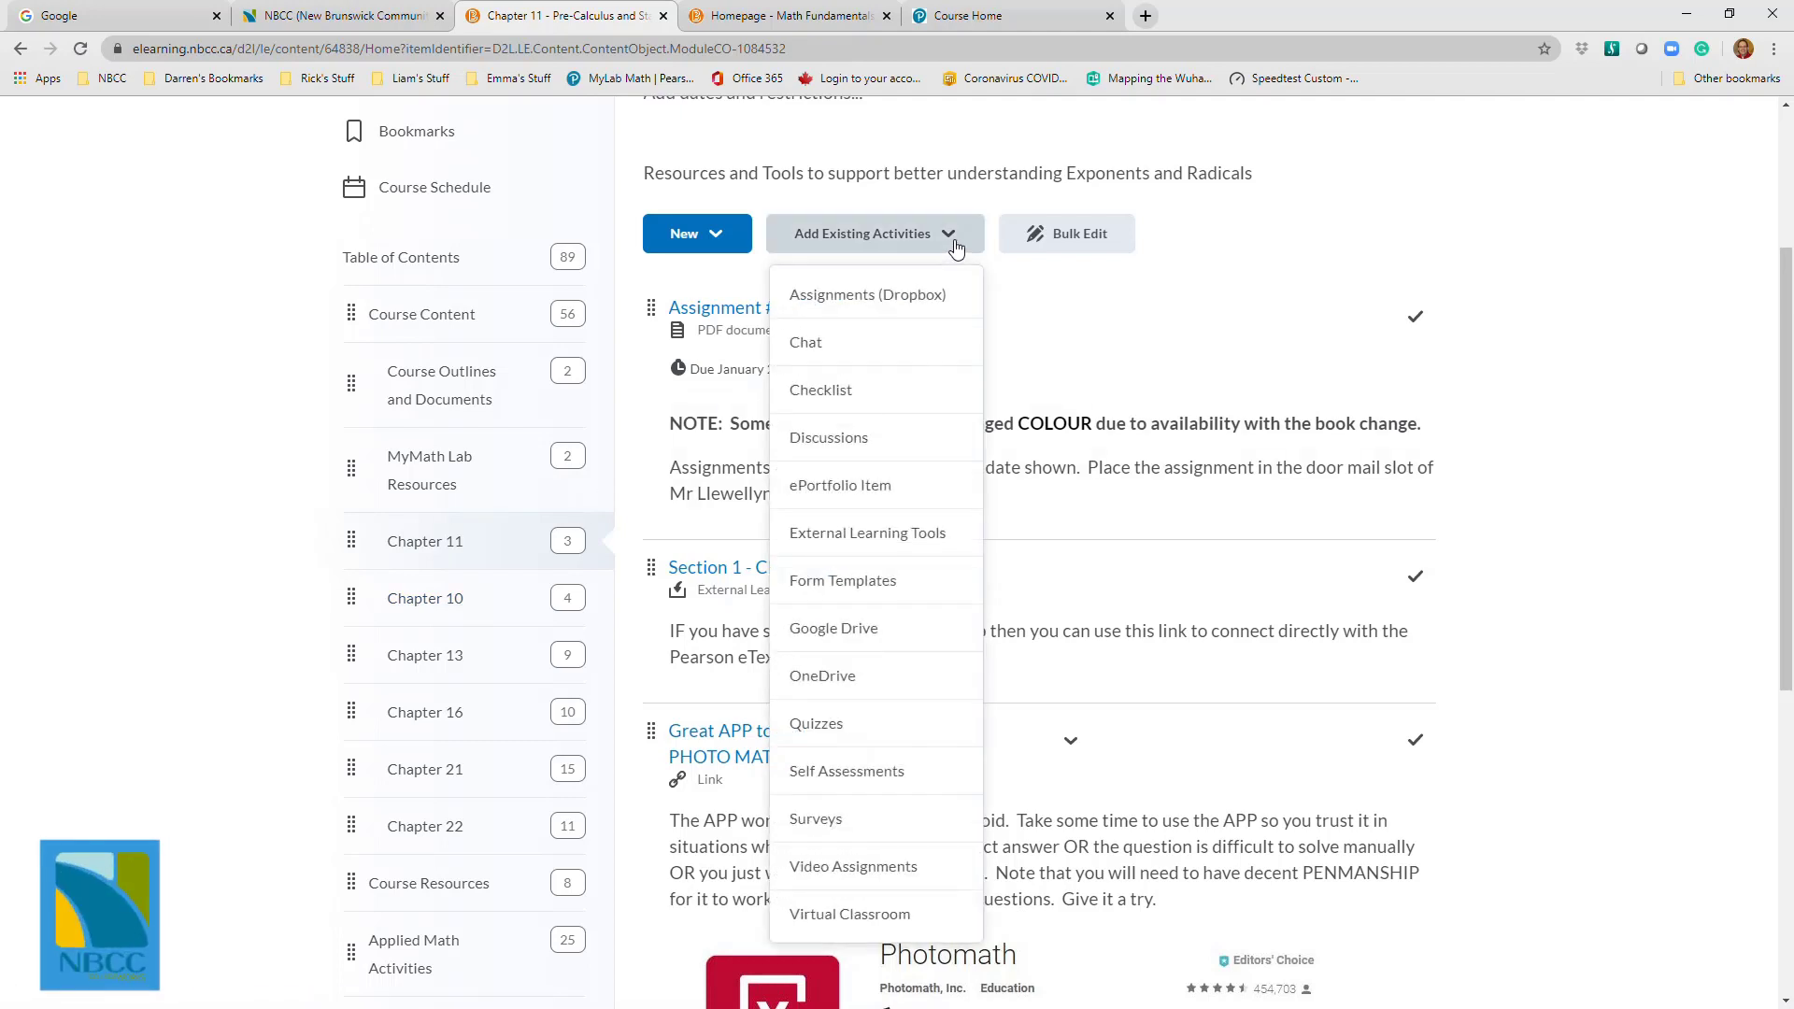
click(892, 535)
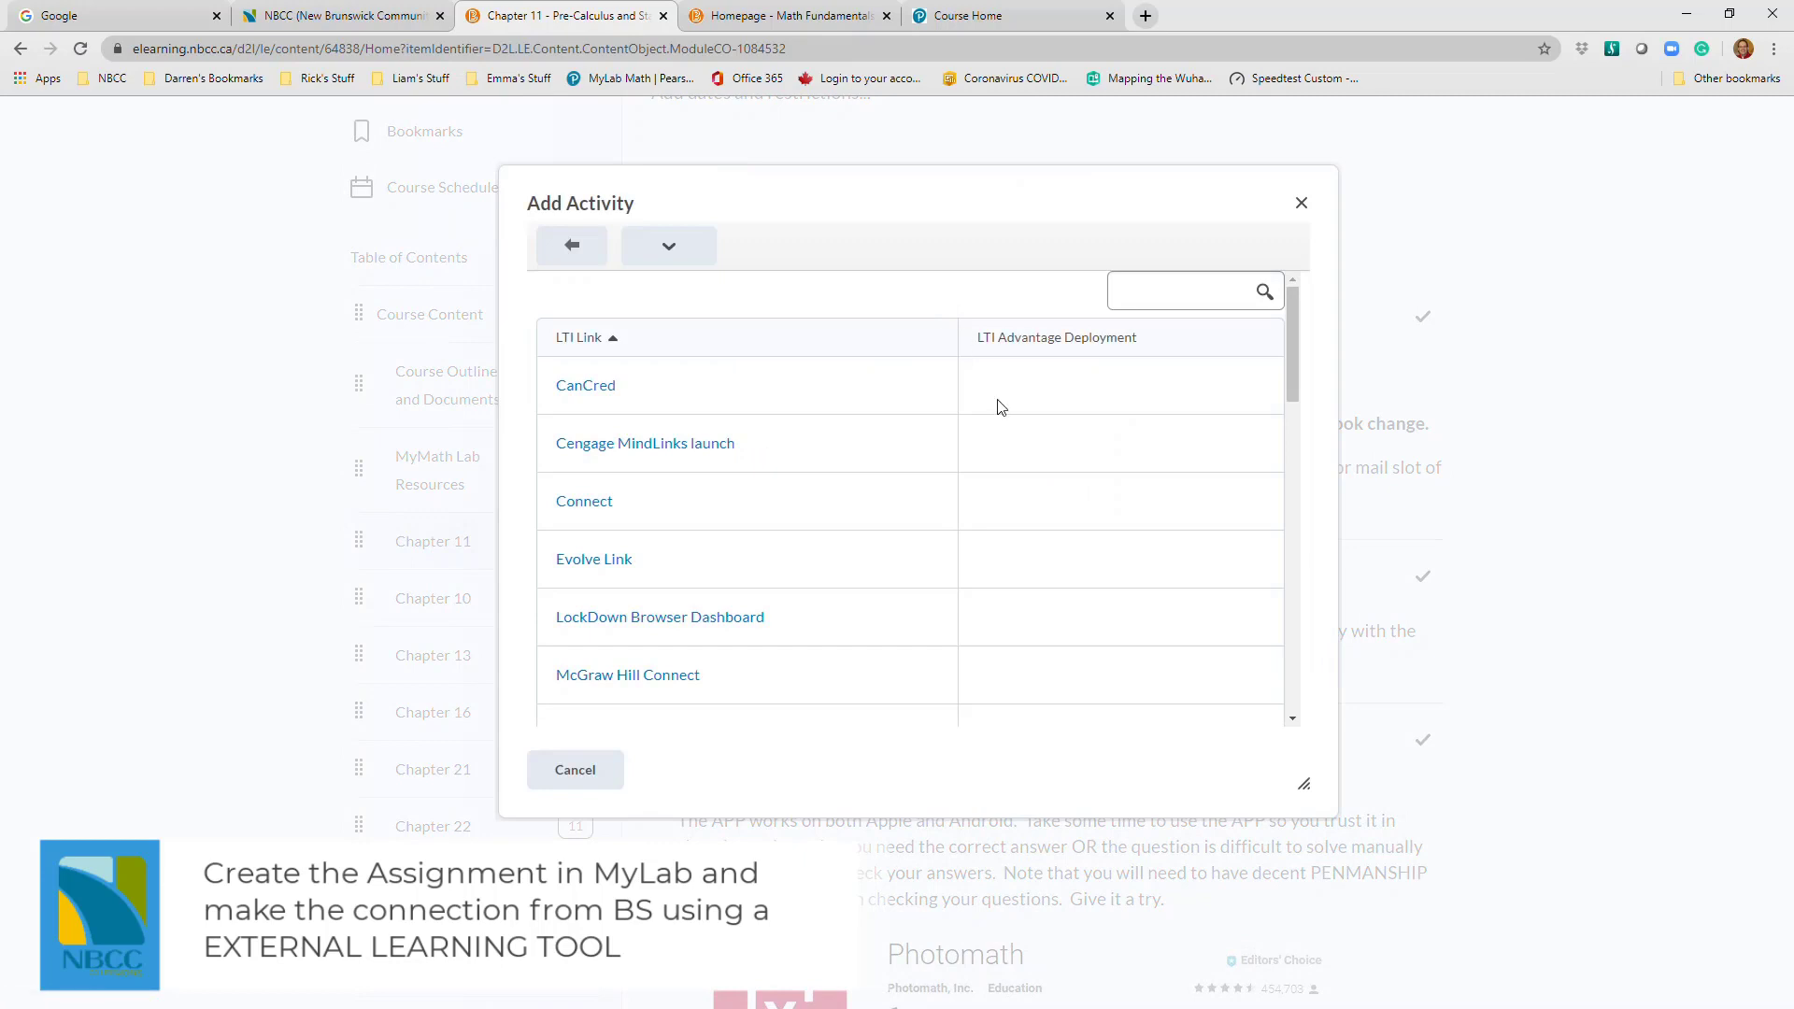
drag(1294, 338, 1302, 411)
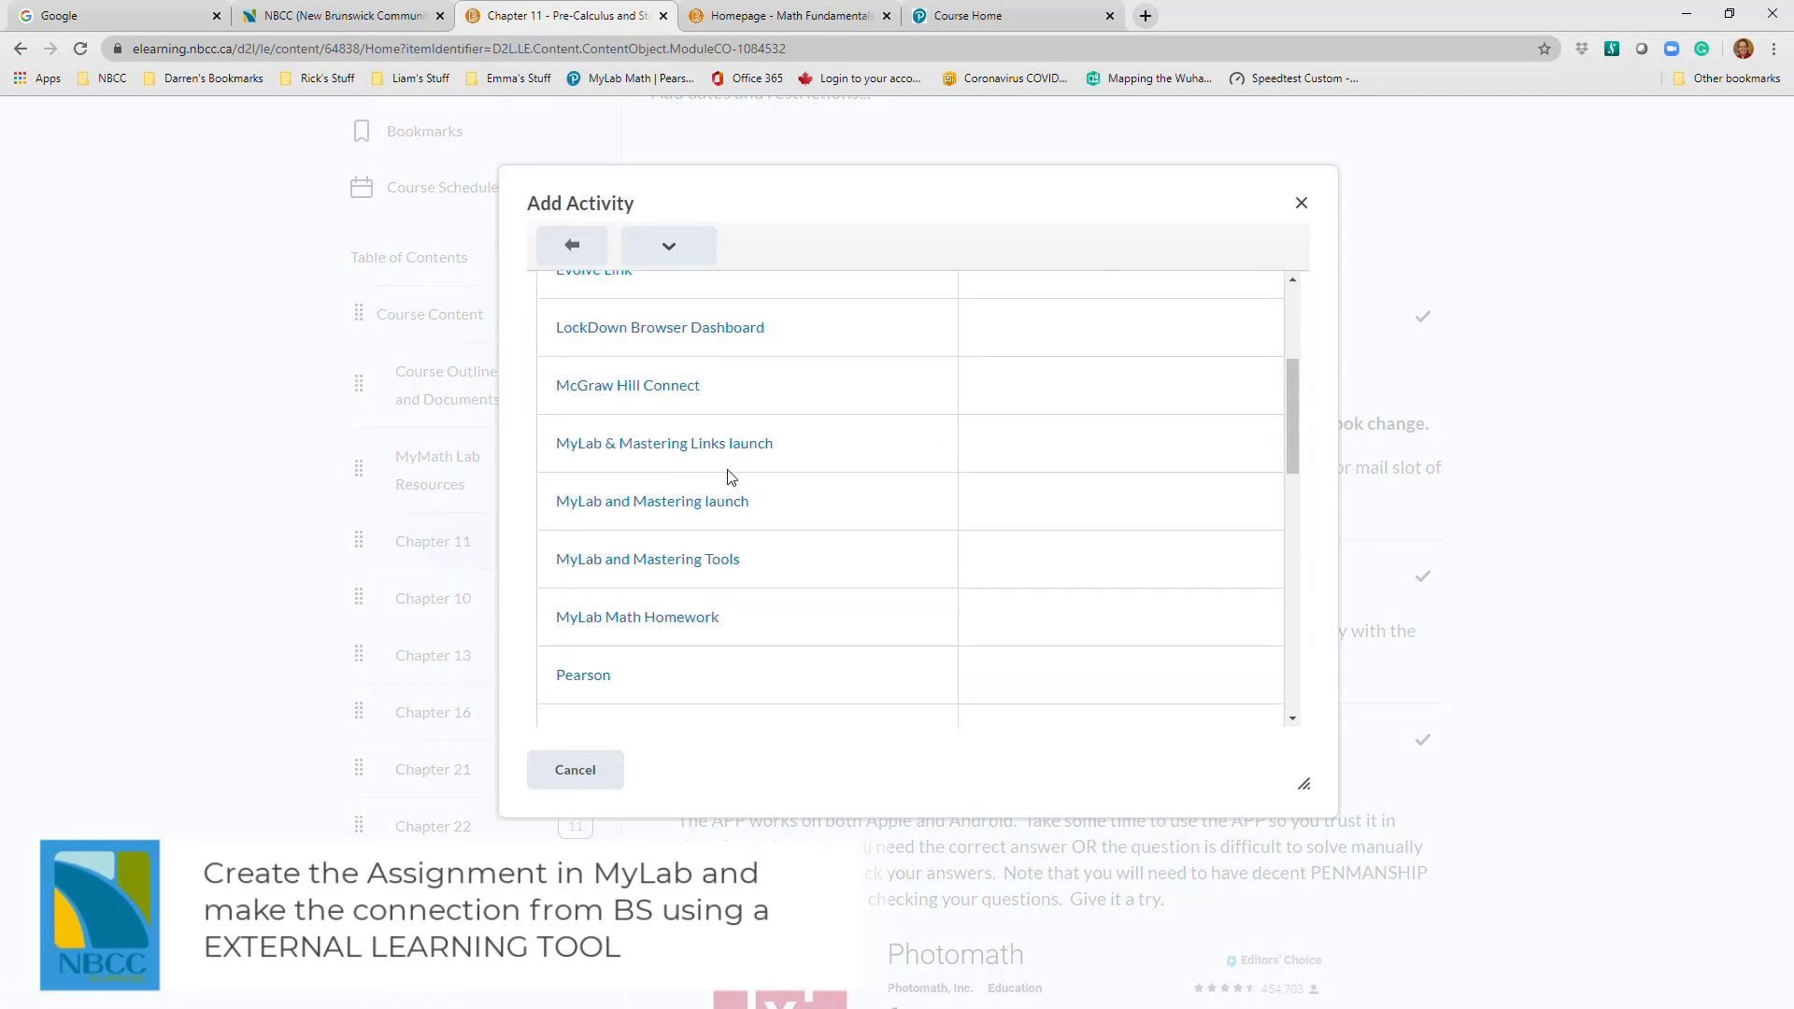
drag(1294, 407, 1307, 323)
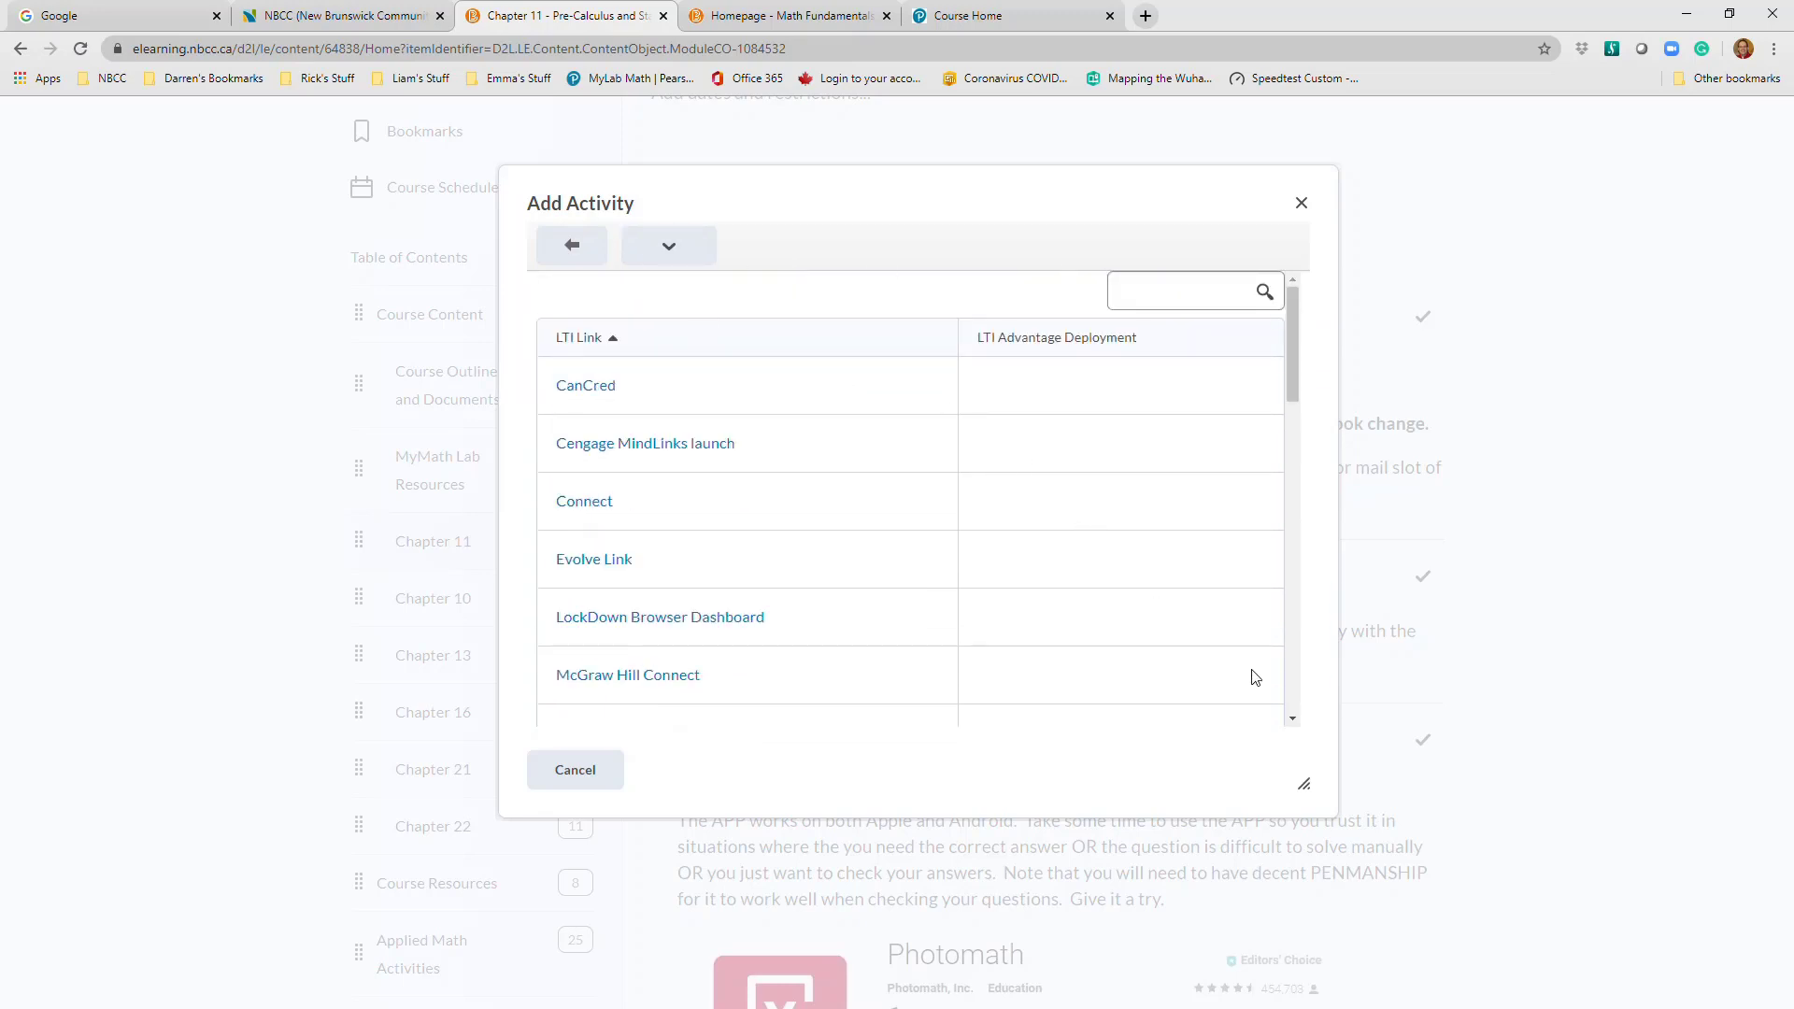
drag(1294, 351, 1285, 410)
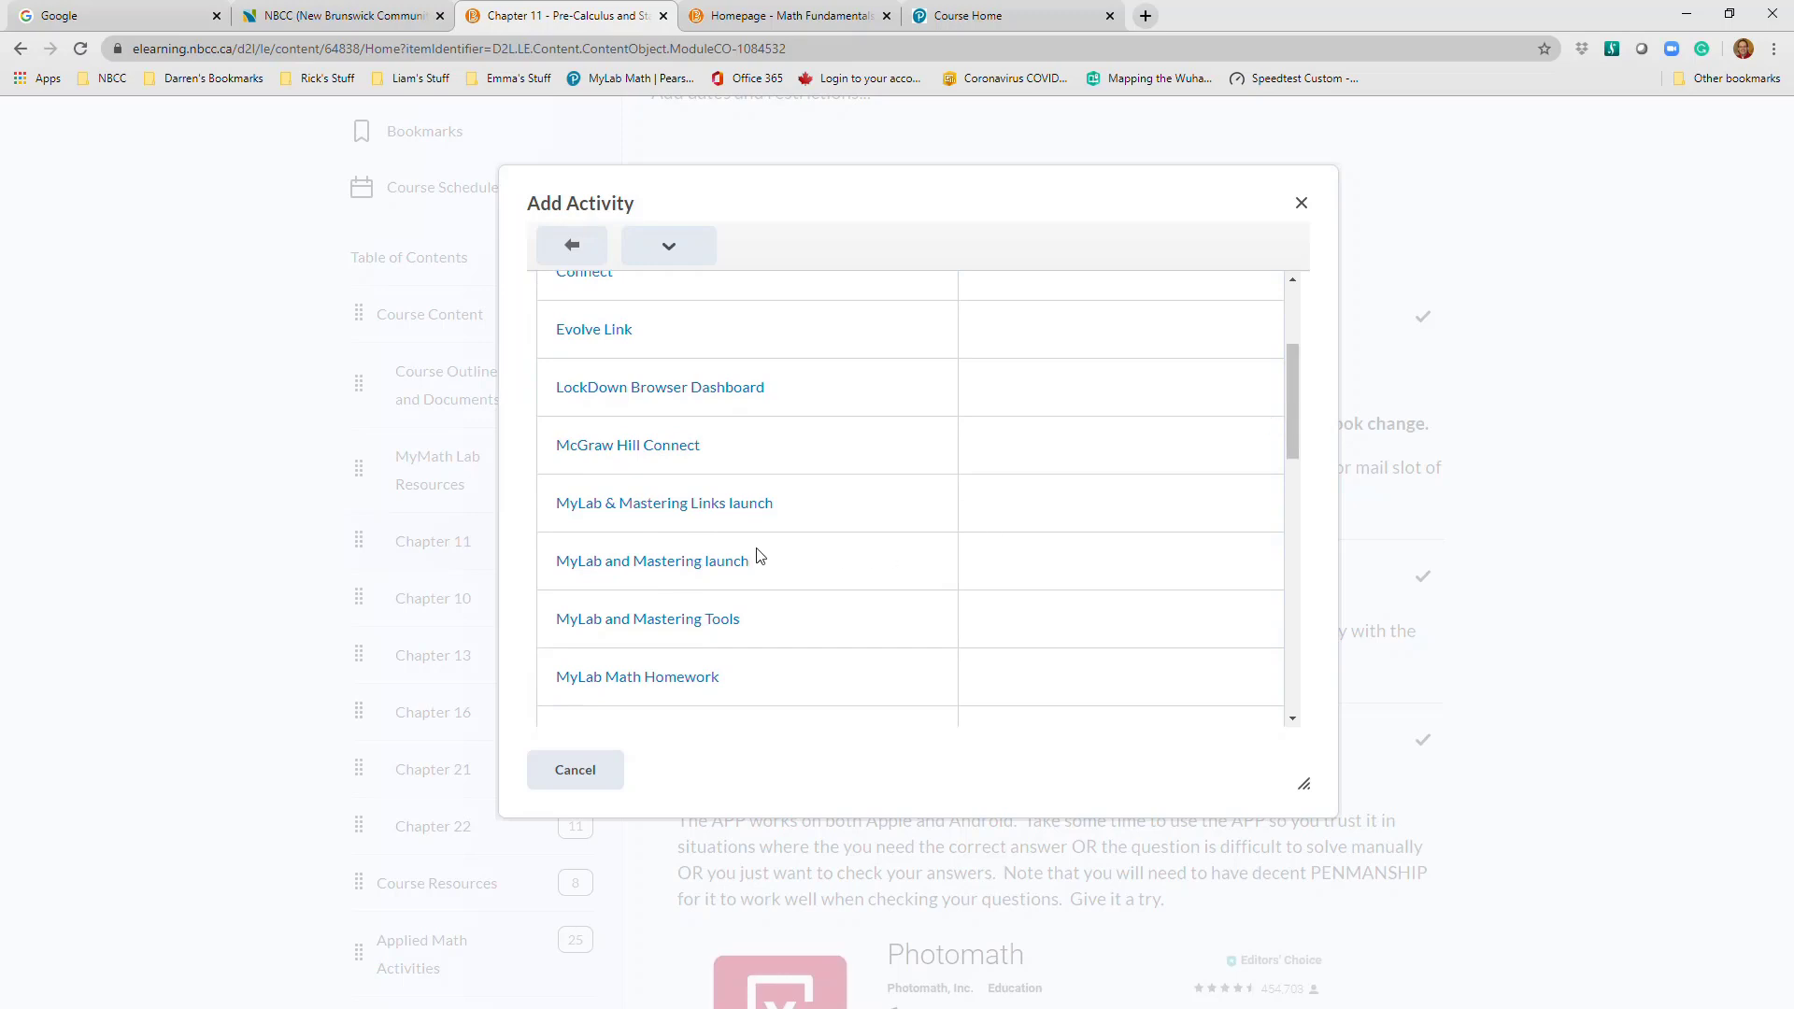
click(676, 563)
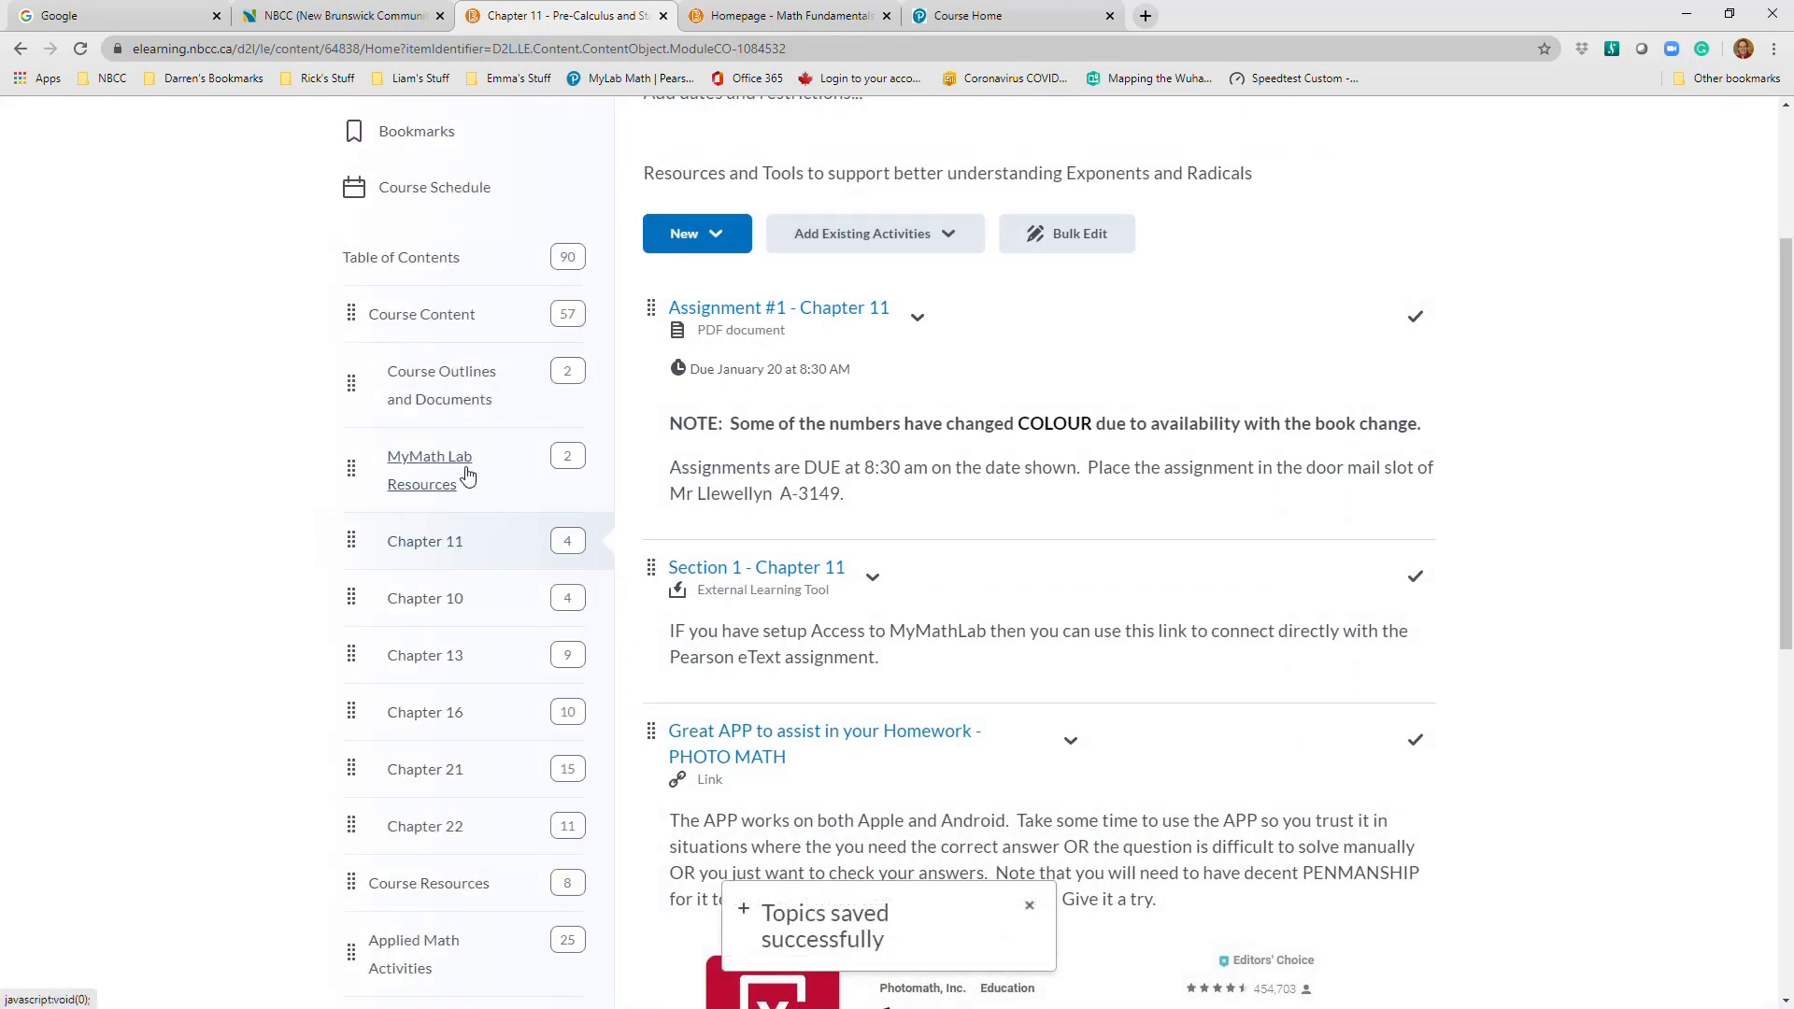
Open the Using BrightSpace with MyMathLab video from the MyMath Lab Resources module, play it briefly and pause it
click(437, 464)
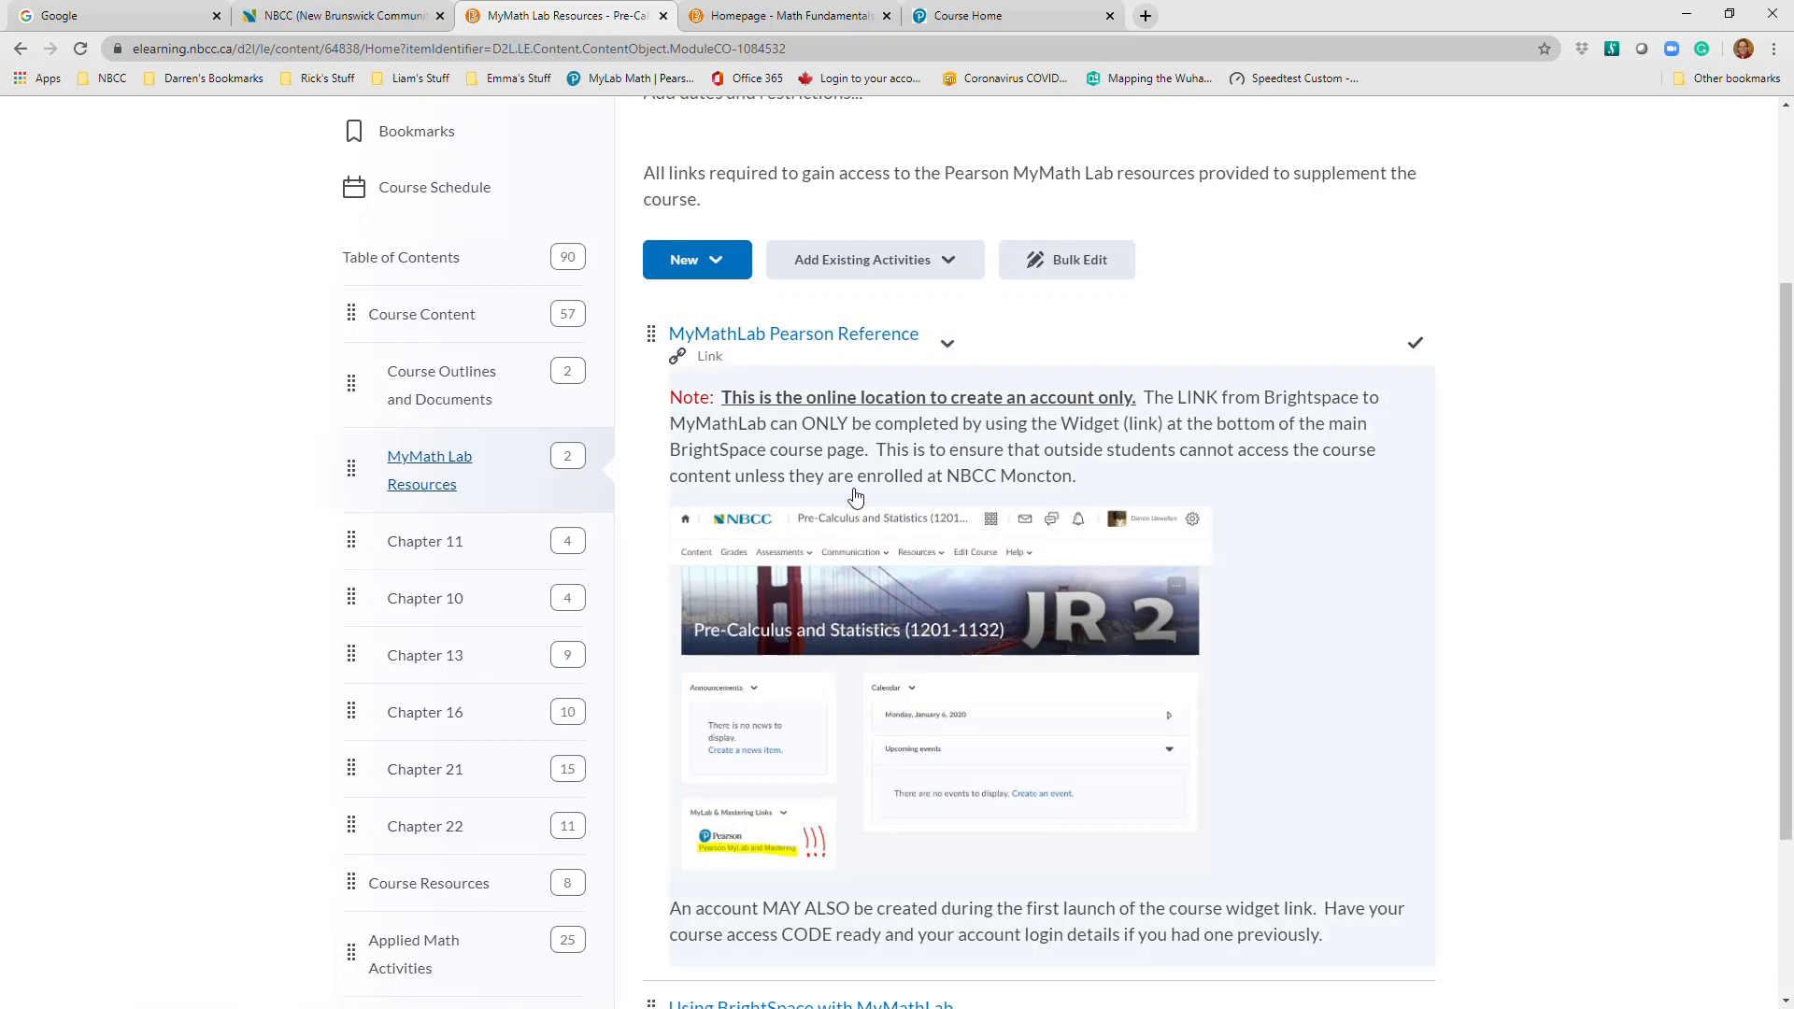
scroll(856, 496, down, 3)
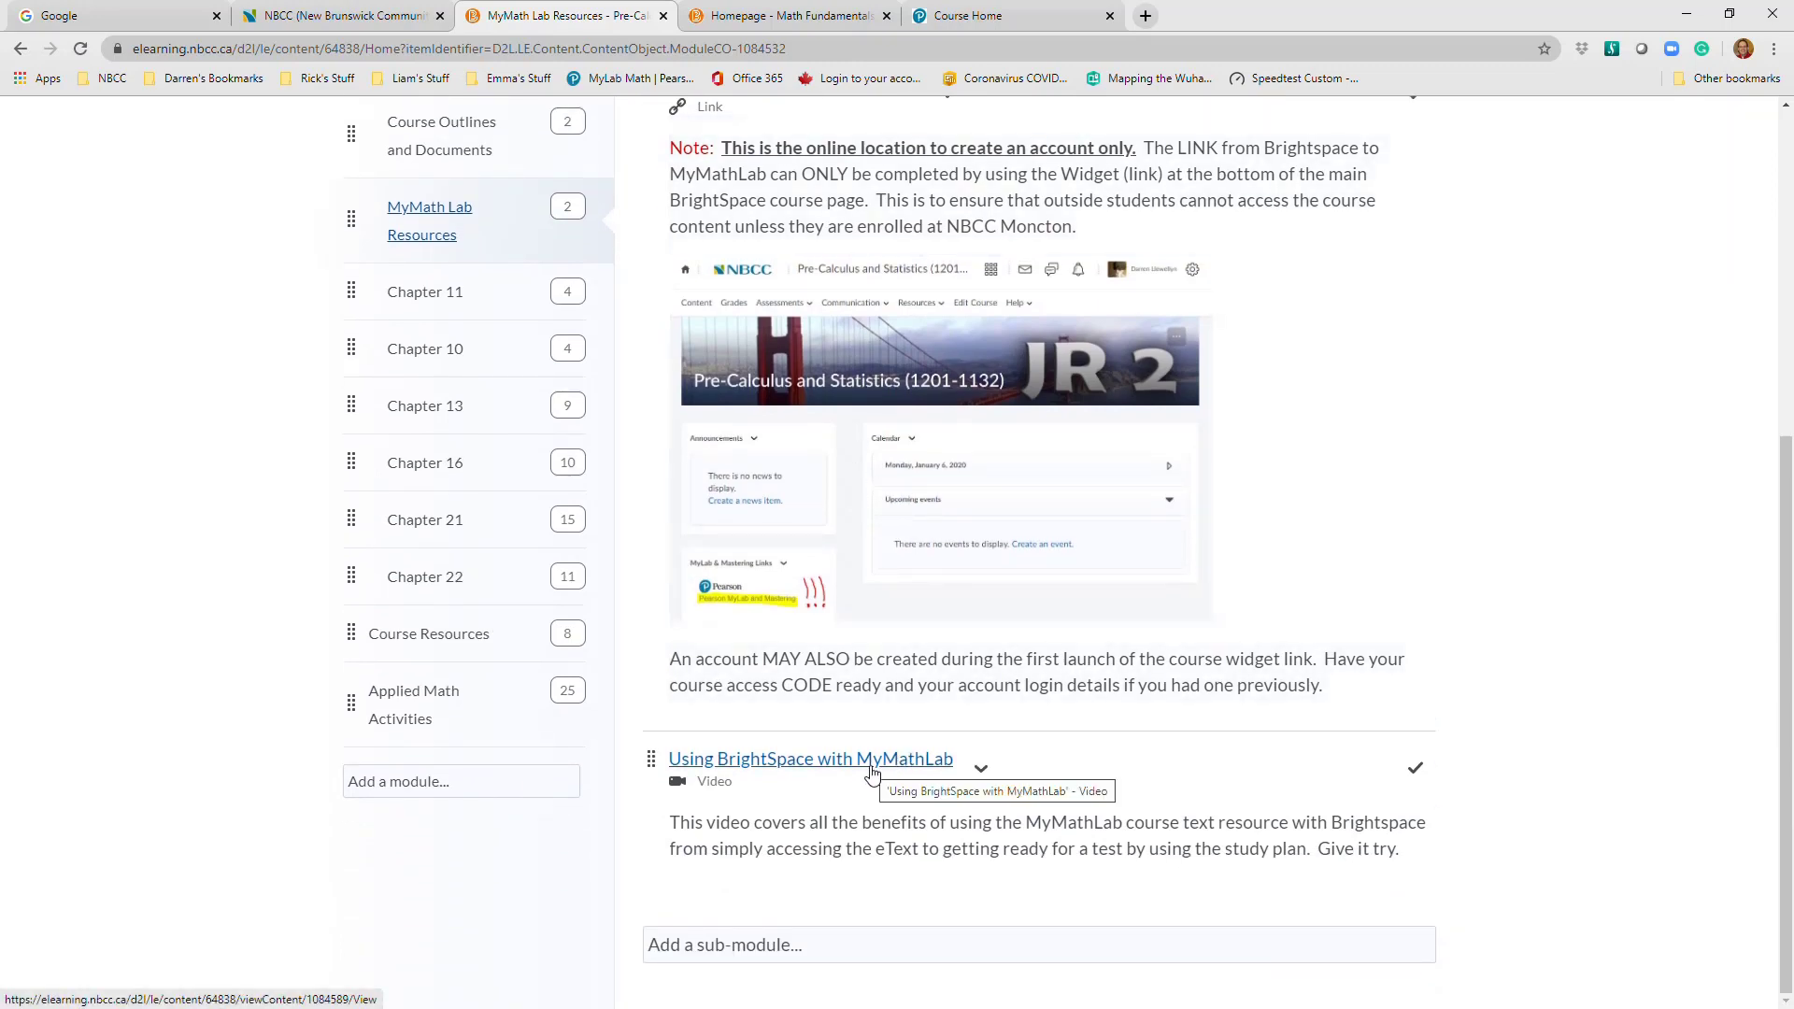
click(871, 761)
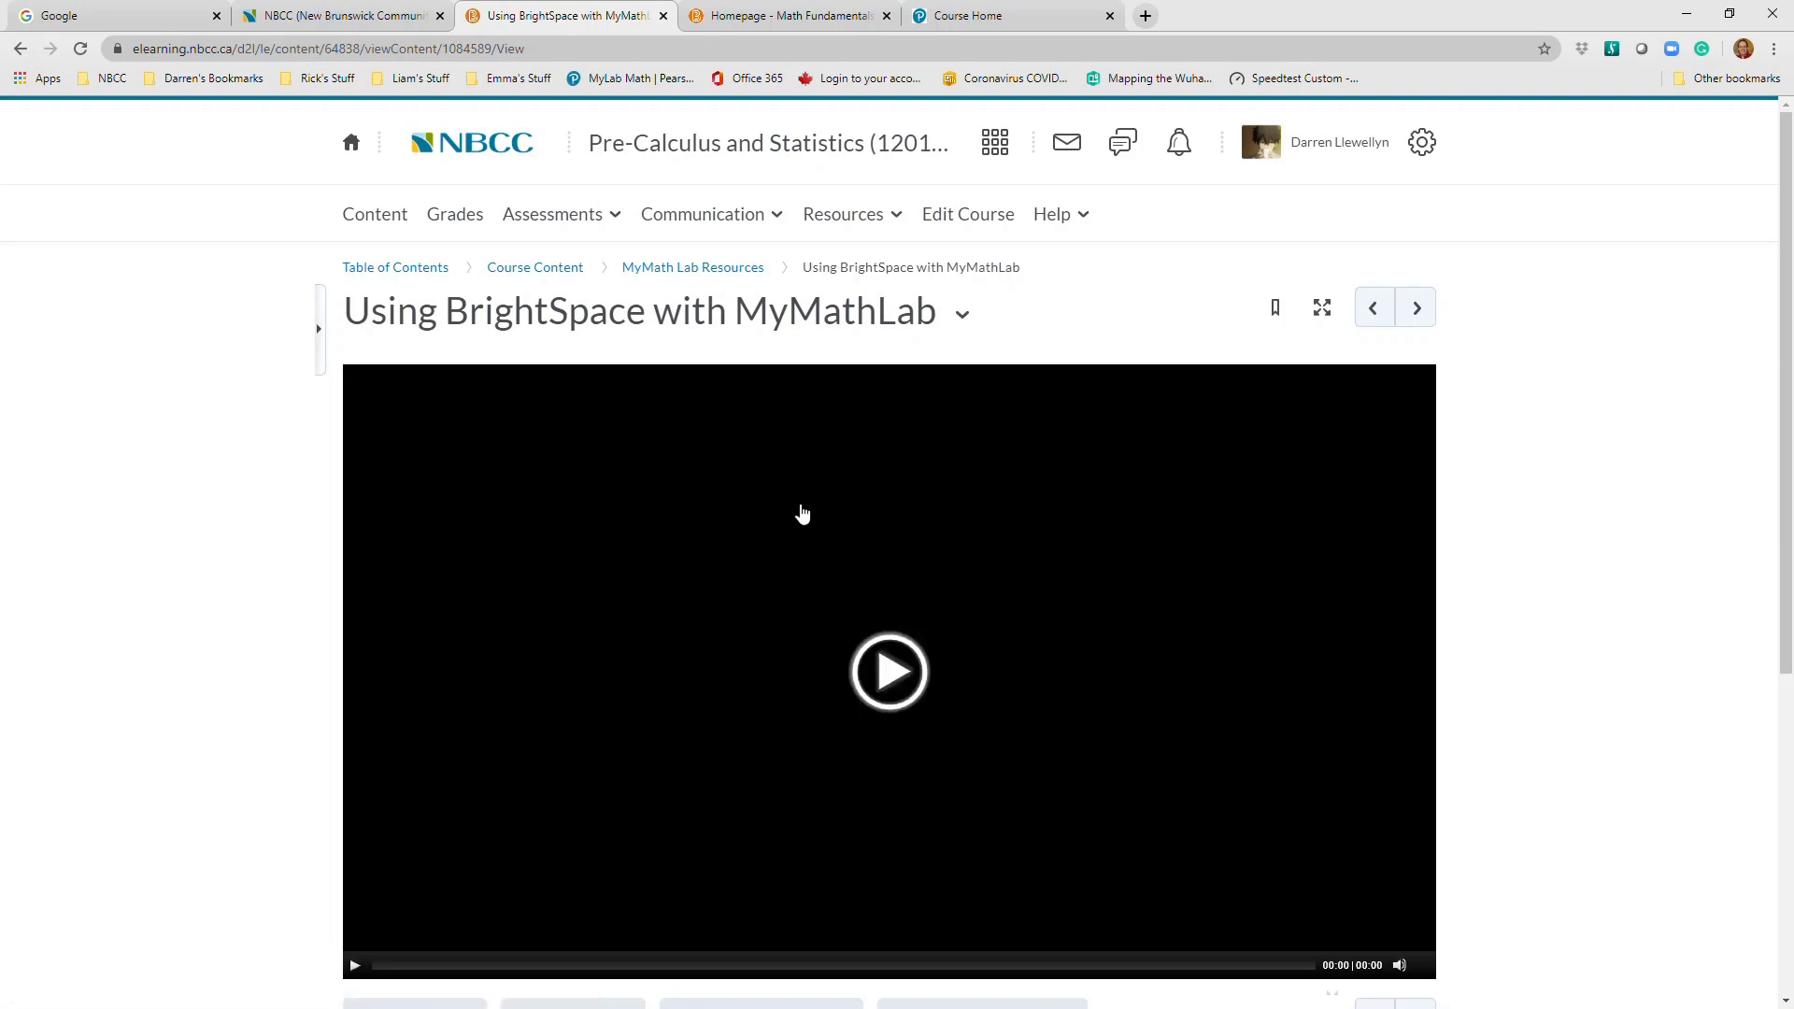
click(903, 689)
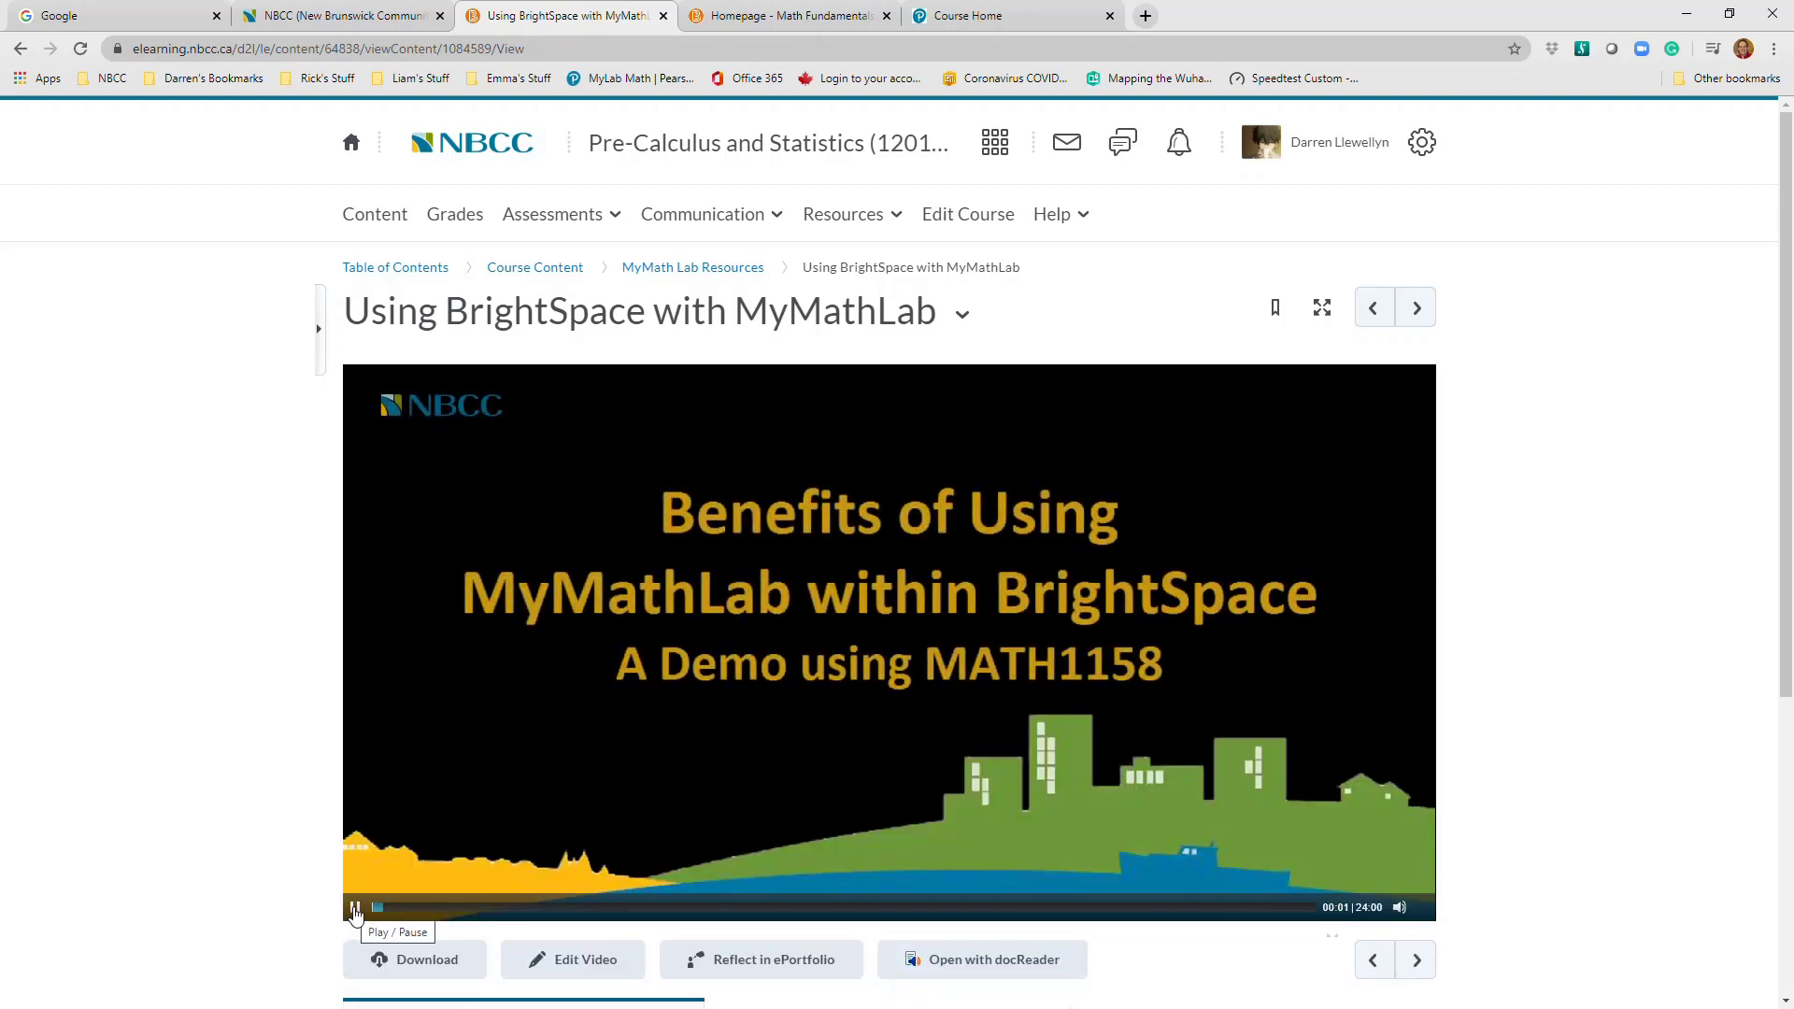
click(354, 911)
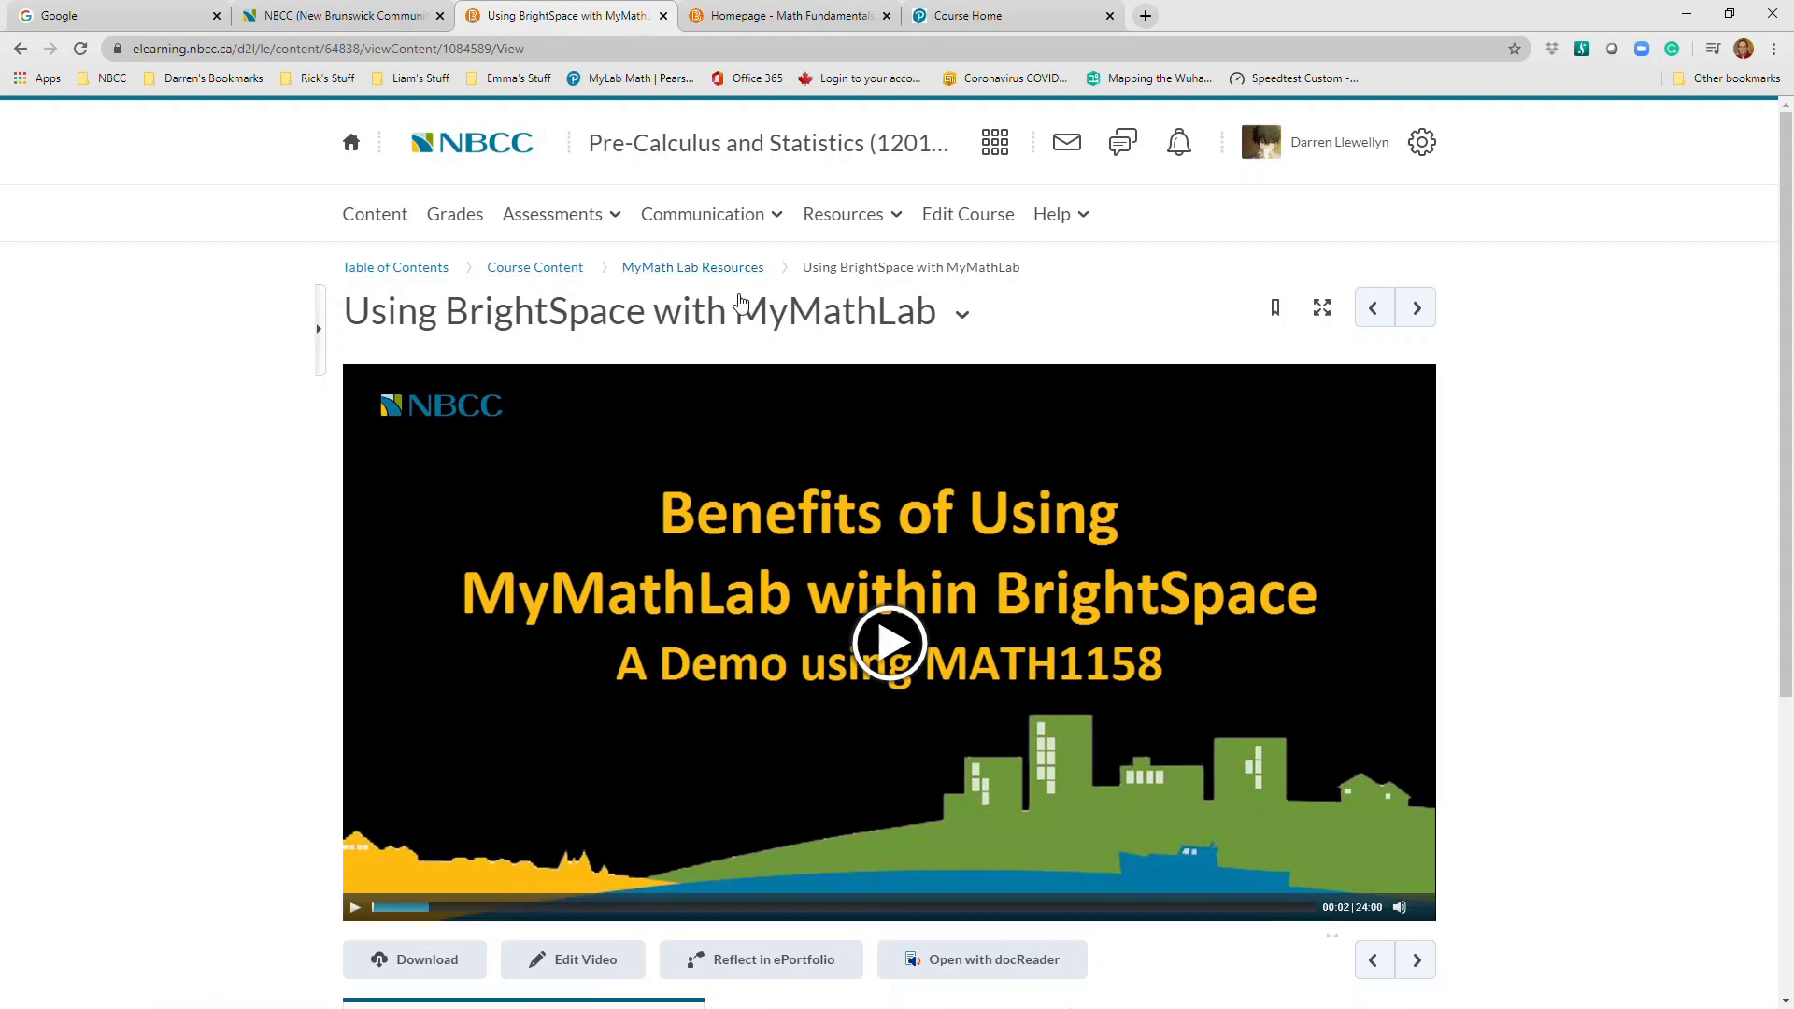
Return to the MyMath Lab Resources module and look through its Pearson reference and video entries
click(704, 271)
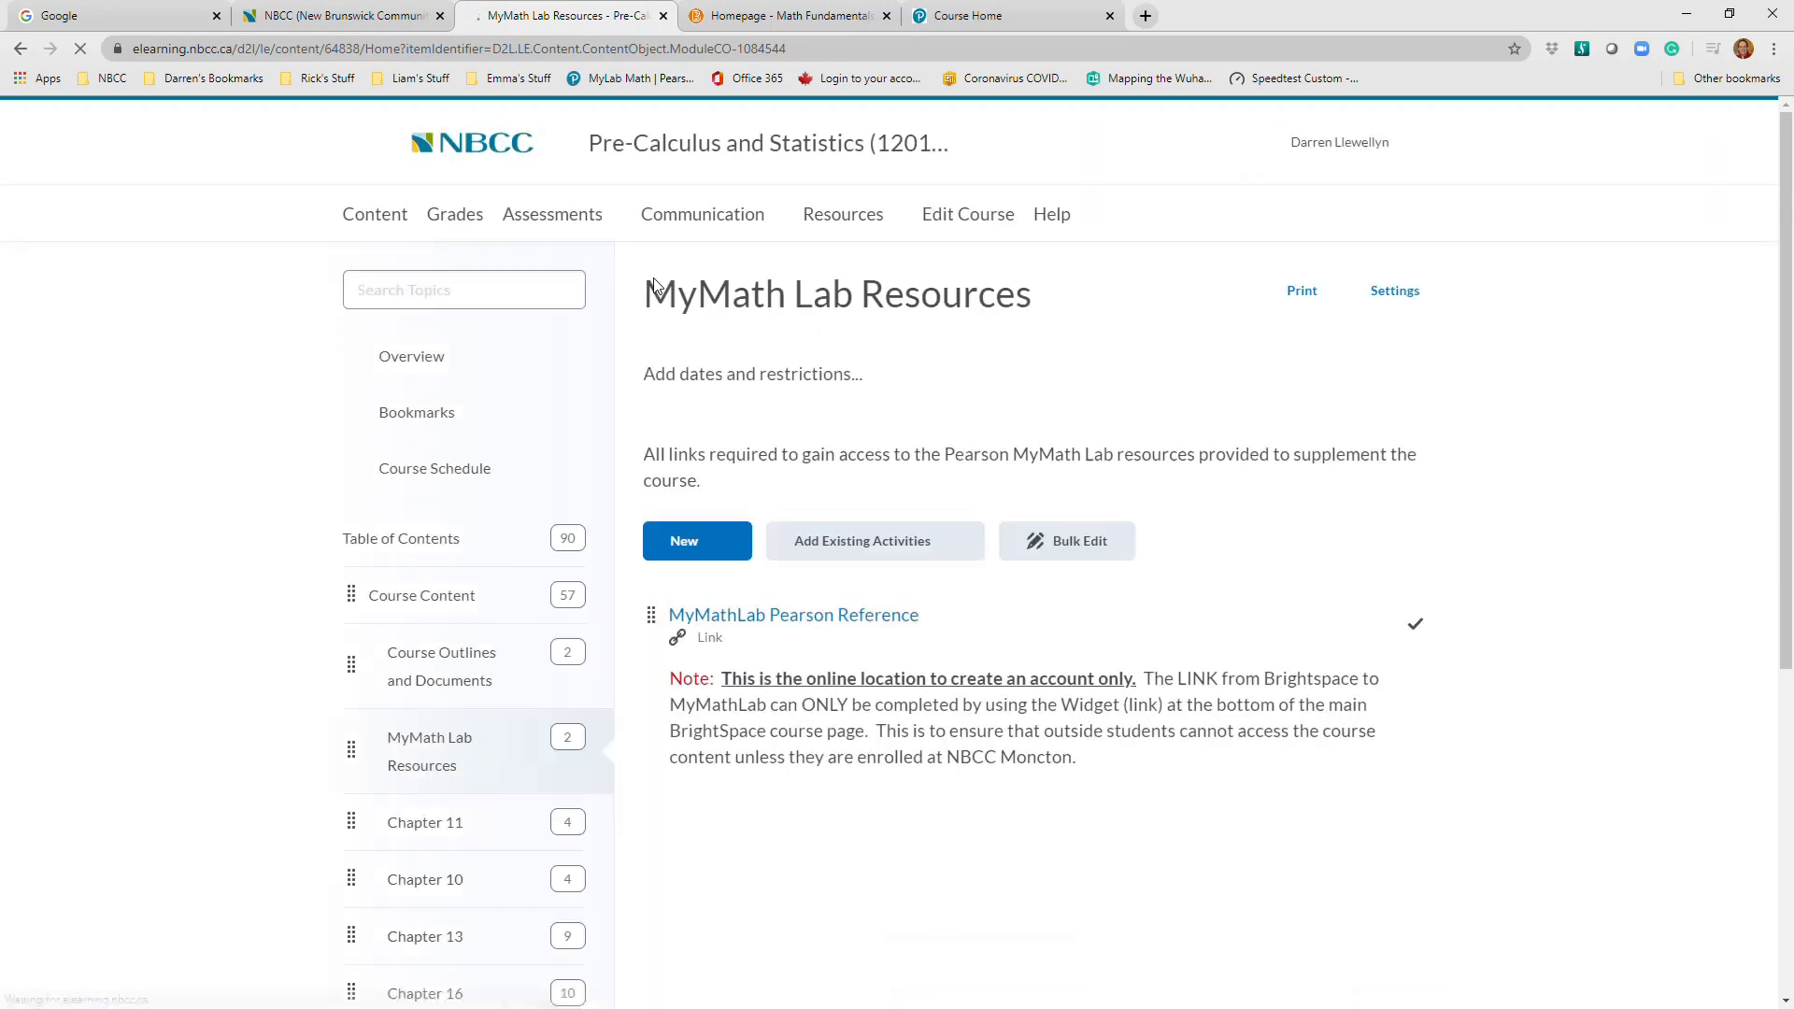
scroll(1063, 584, down, 2)
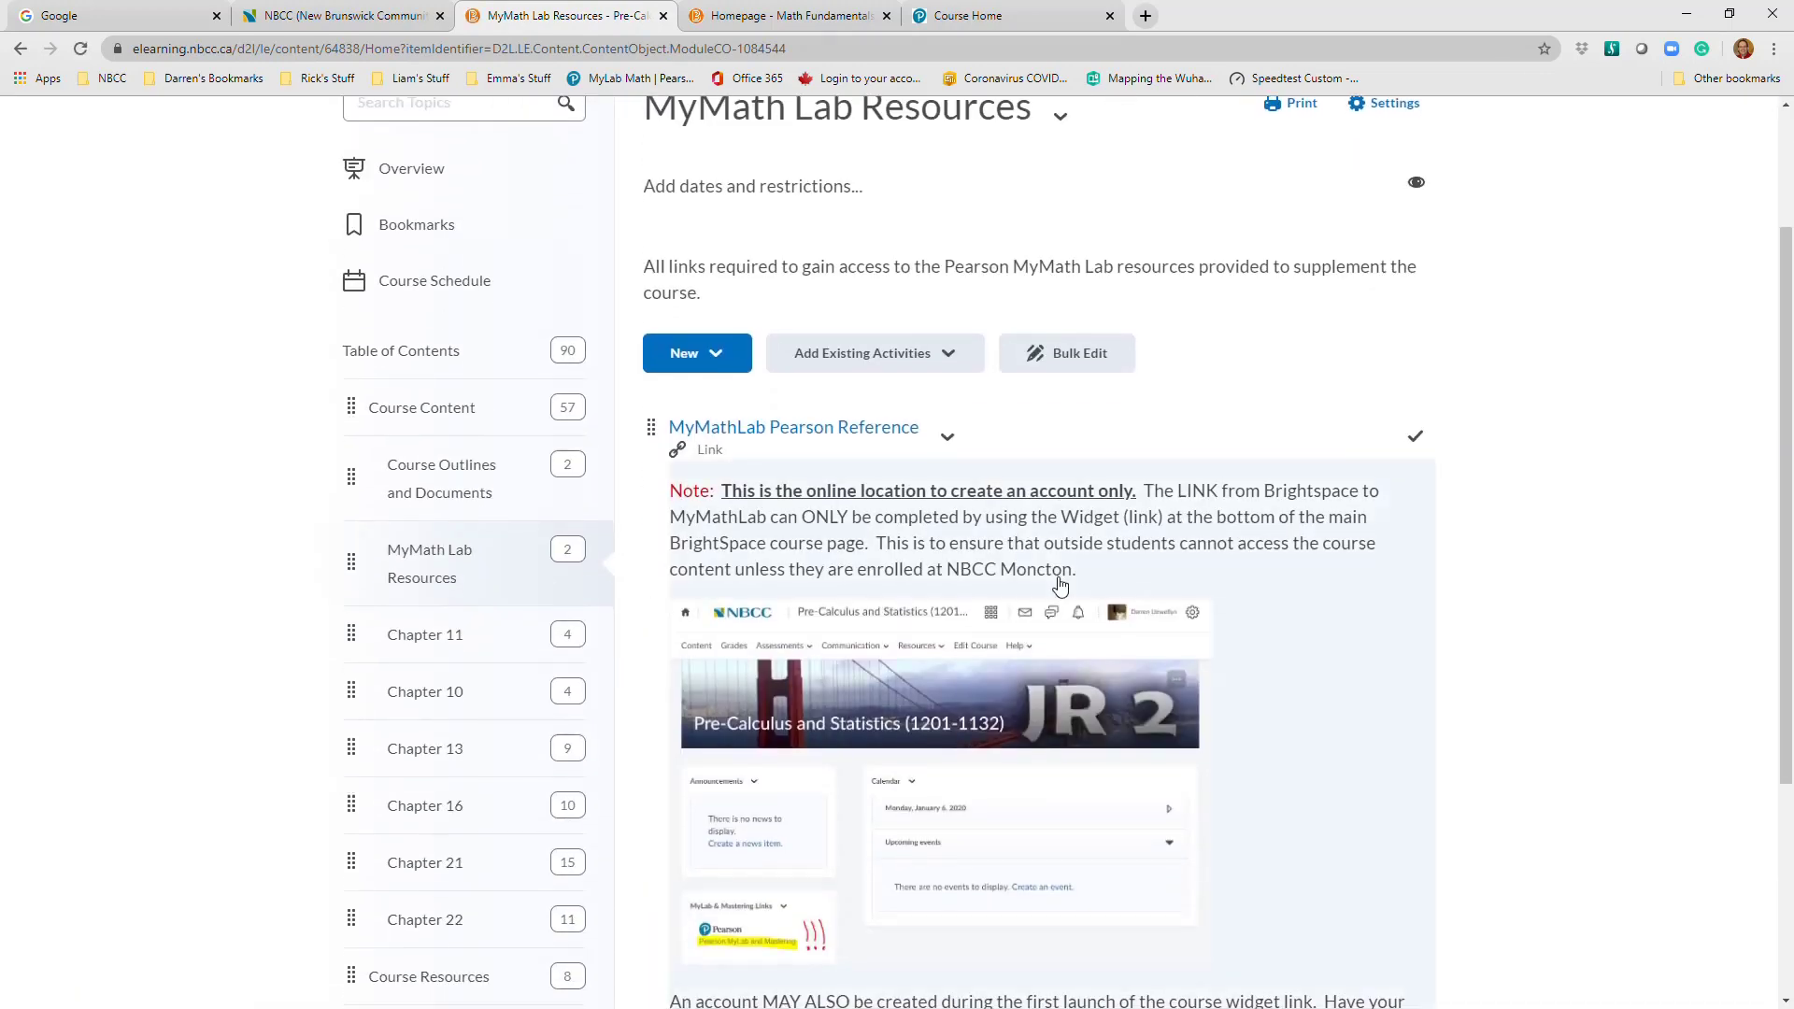
scroll(1062, 584, down, 3)
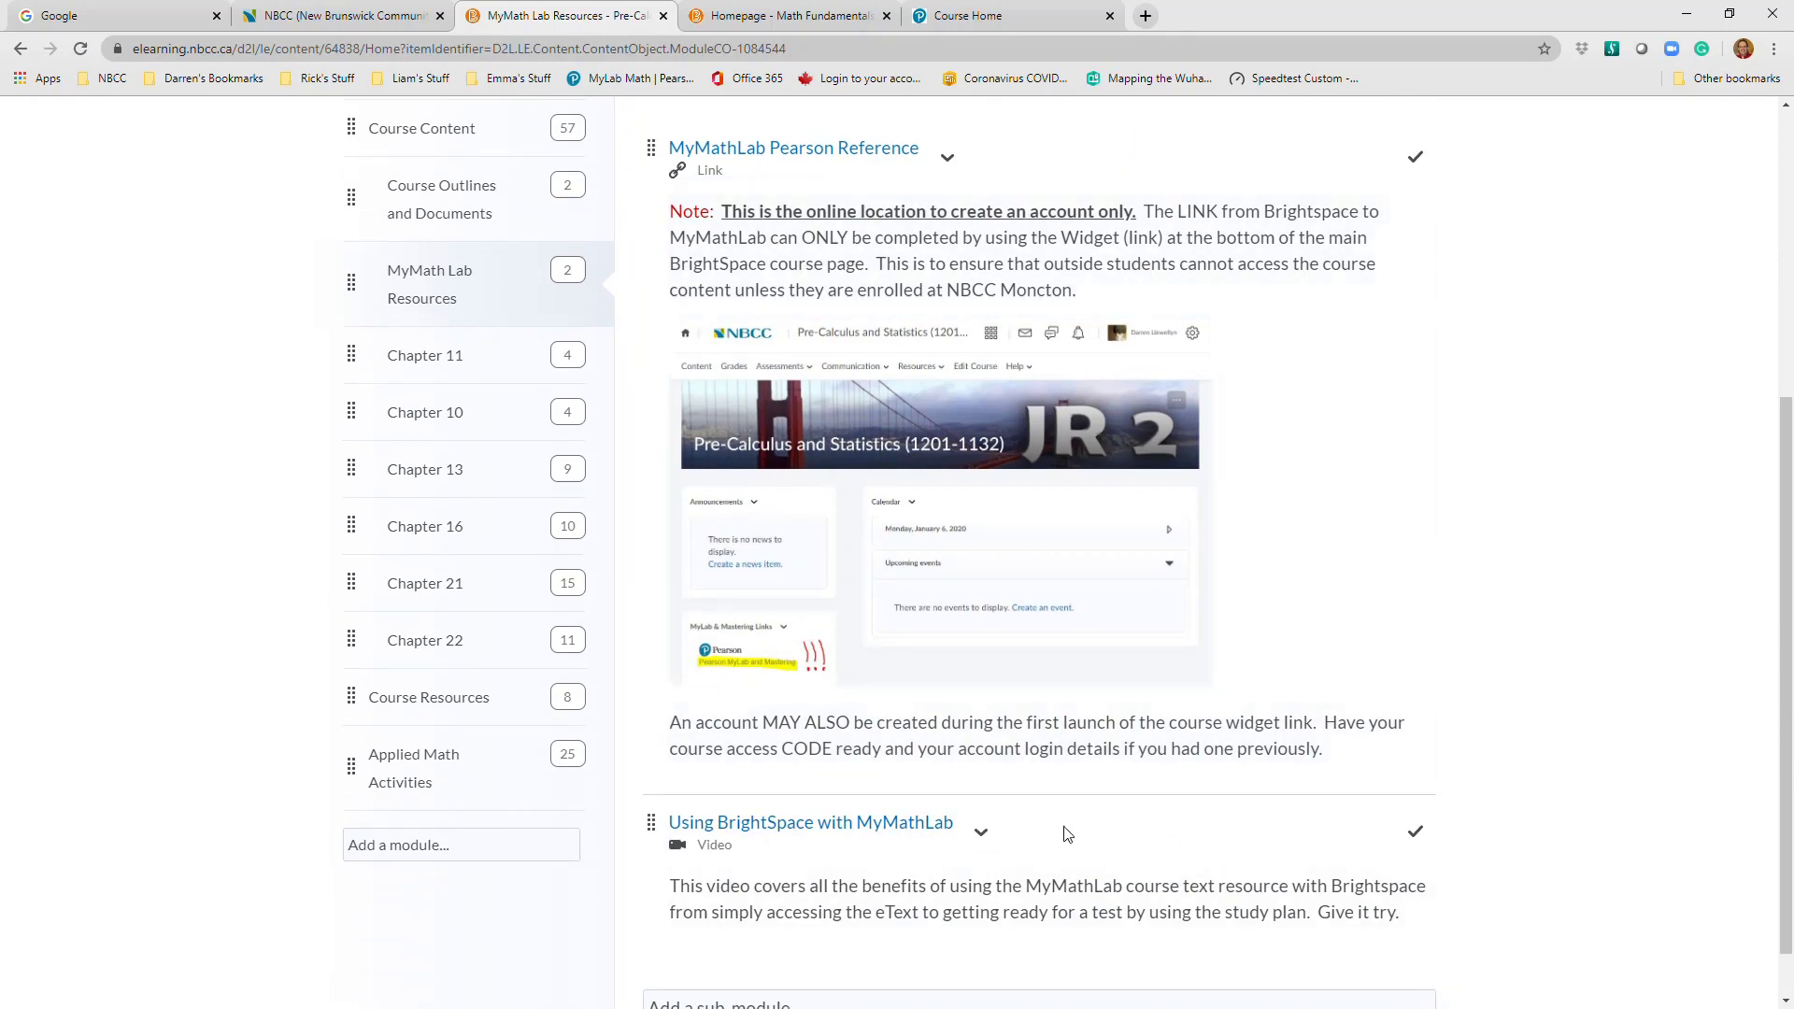
Open the Chapter 11 module and review its assignment and Section 1 homework link
click(439, 369)
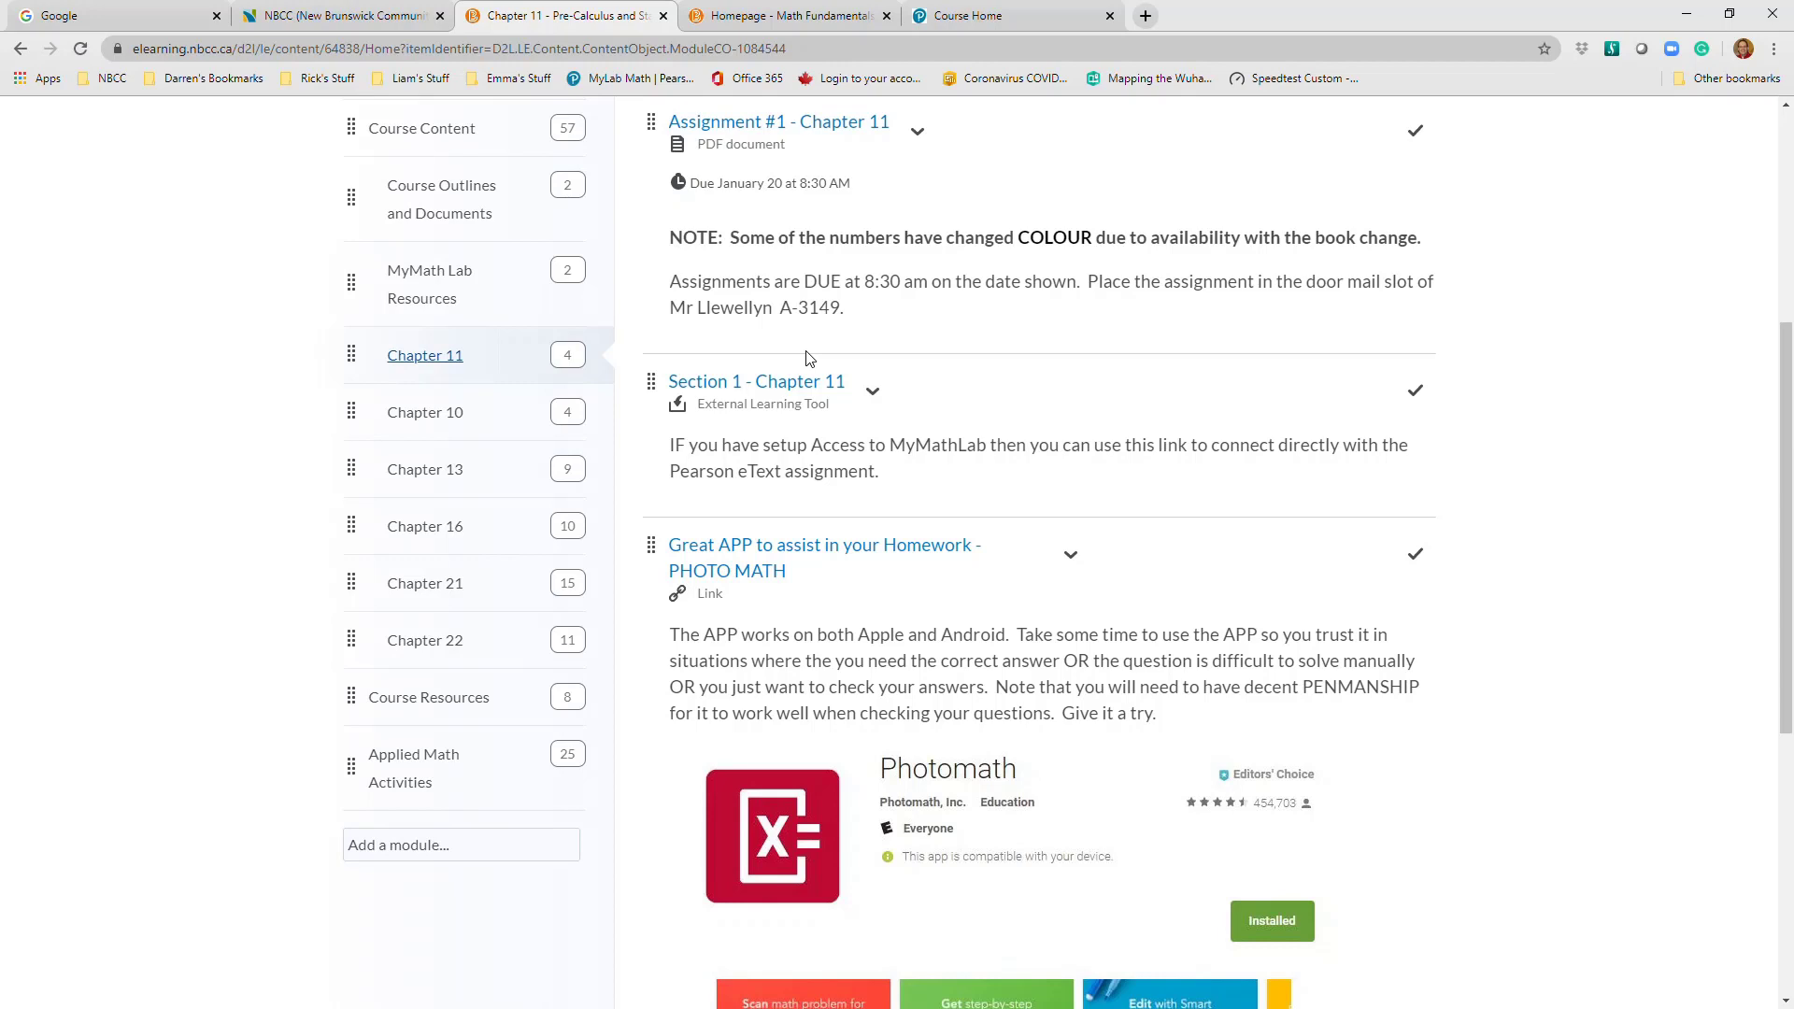
scroll(809, 359, up, 1)
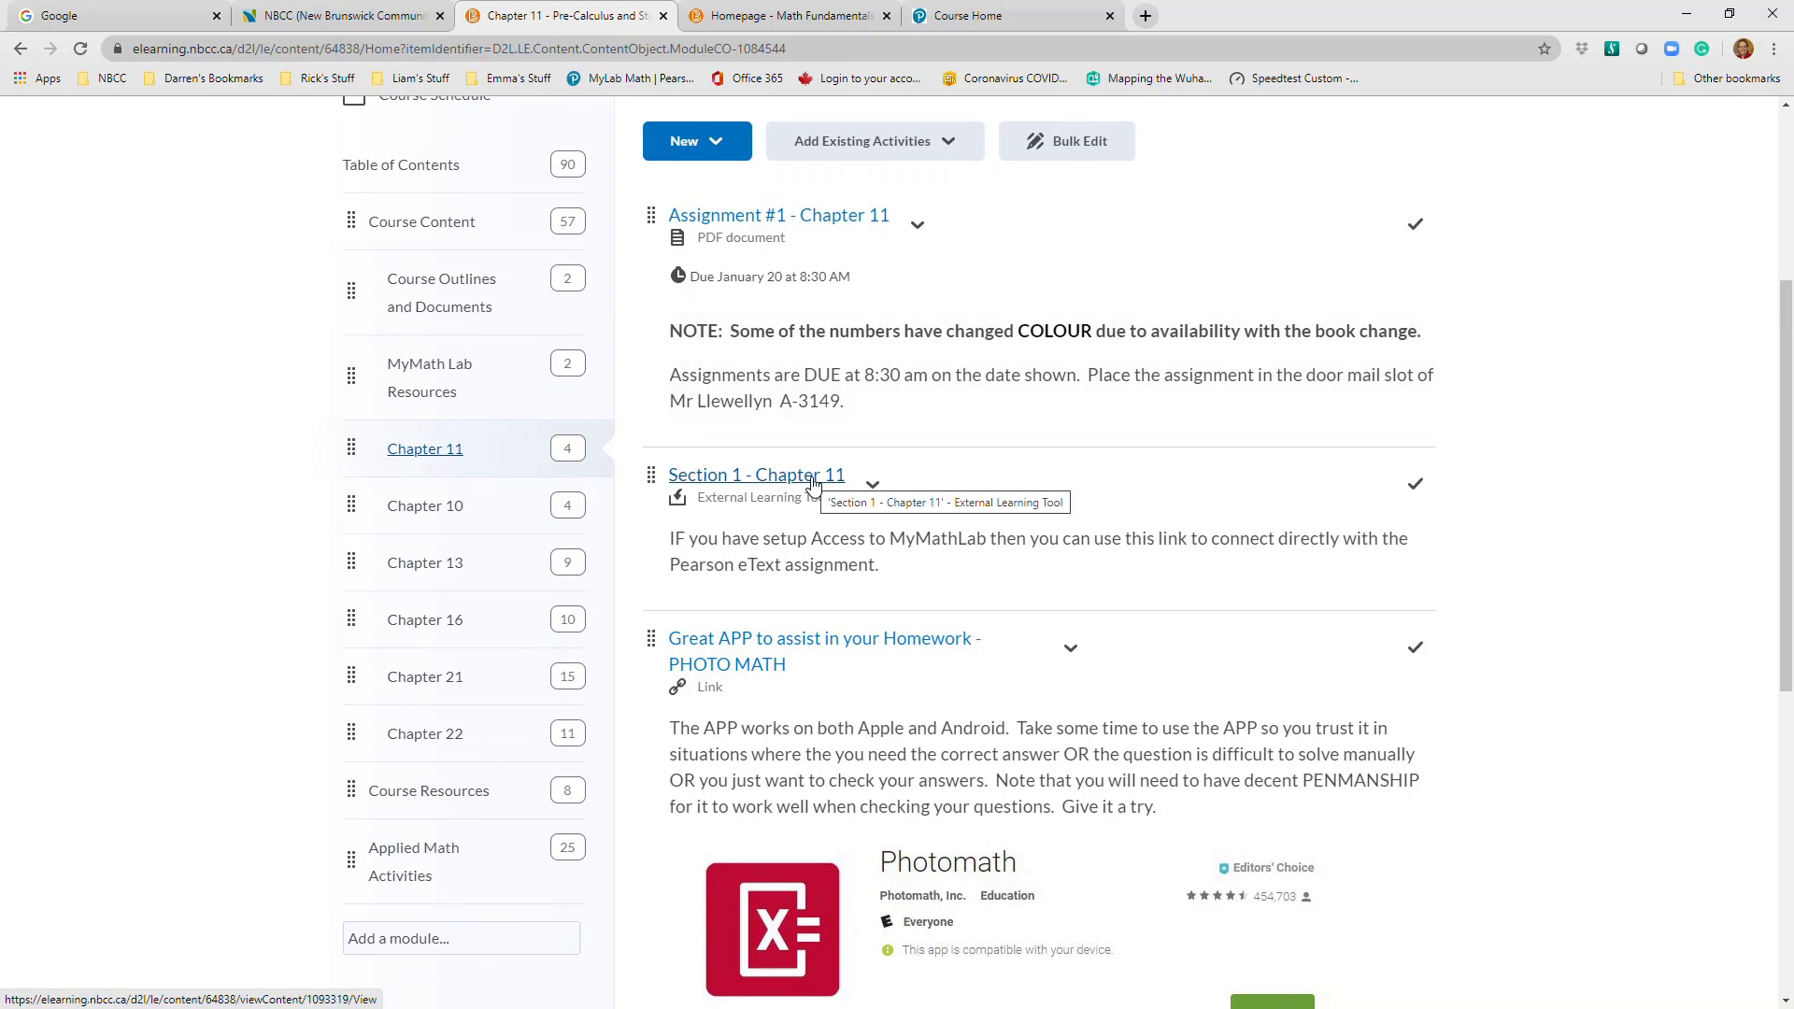
scroll(810, 483, up, 2)
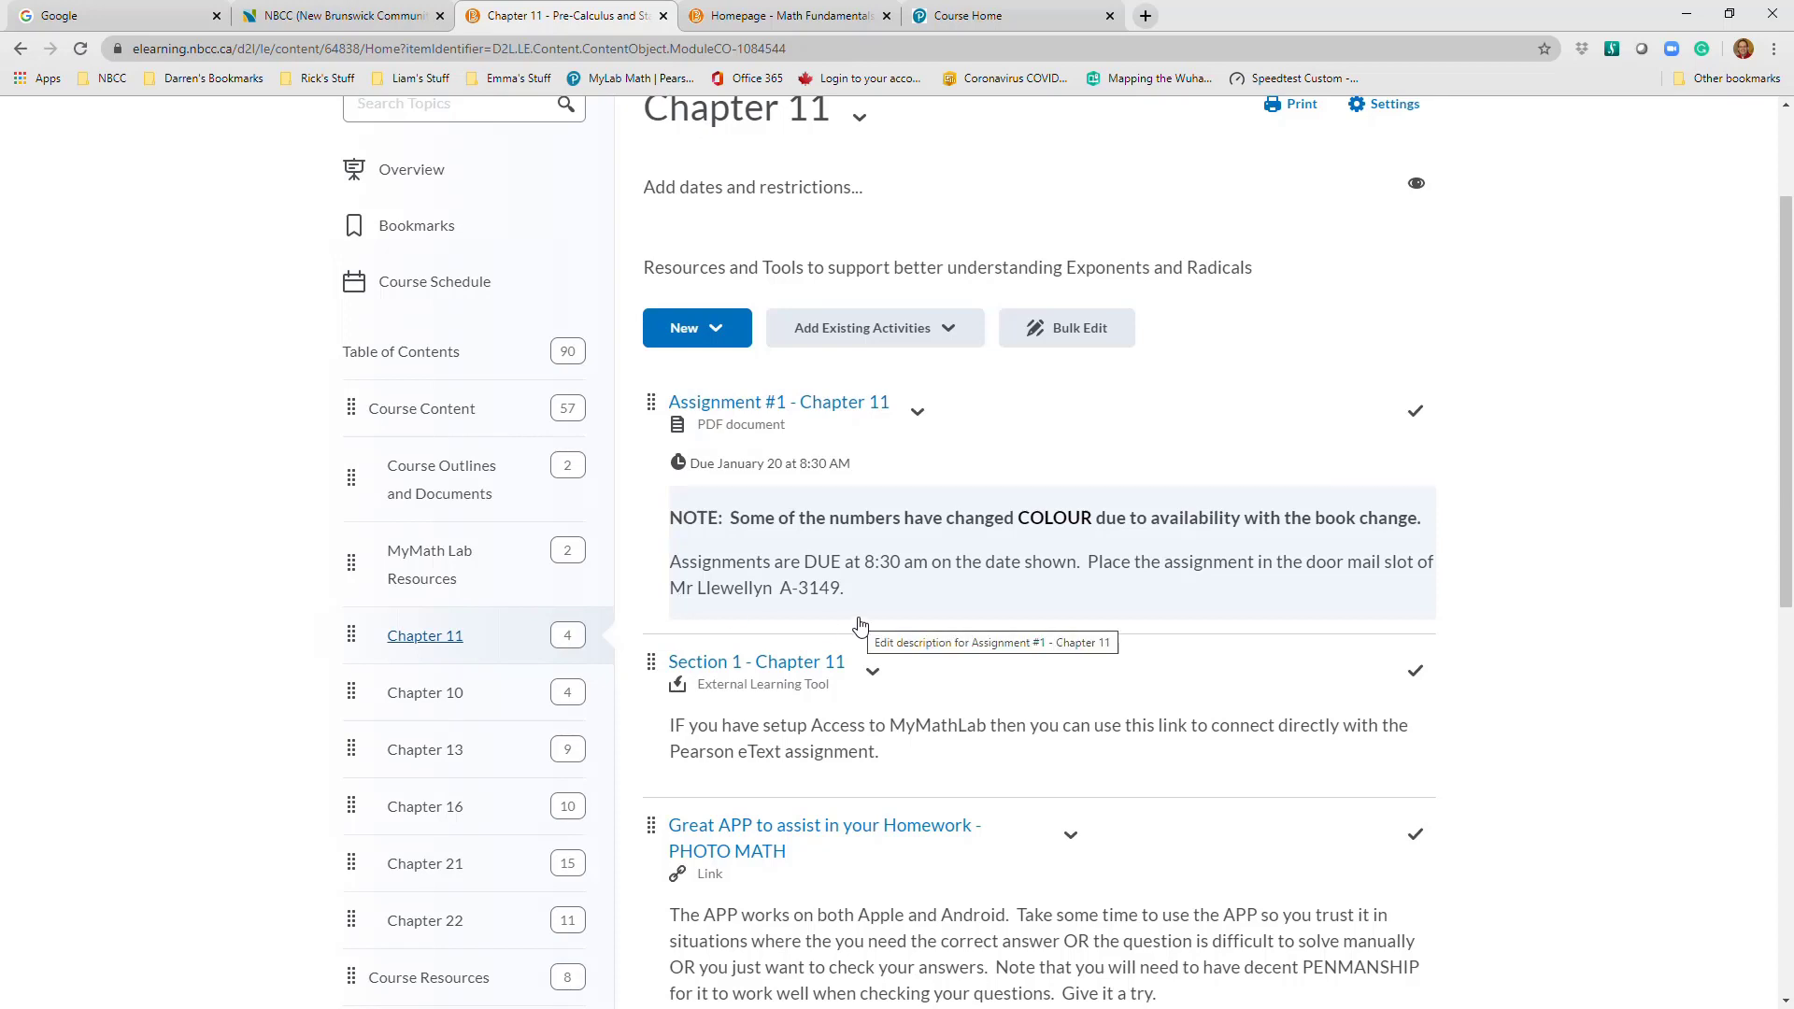
Open the Chapter 16 module and look through its test, review, assignment and MyLab link topics
click(443, 811)
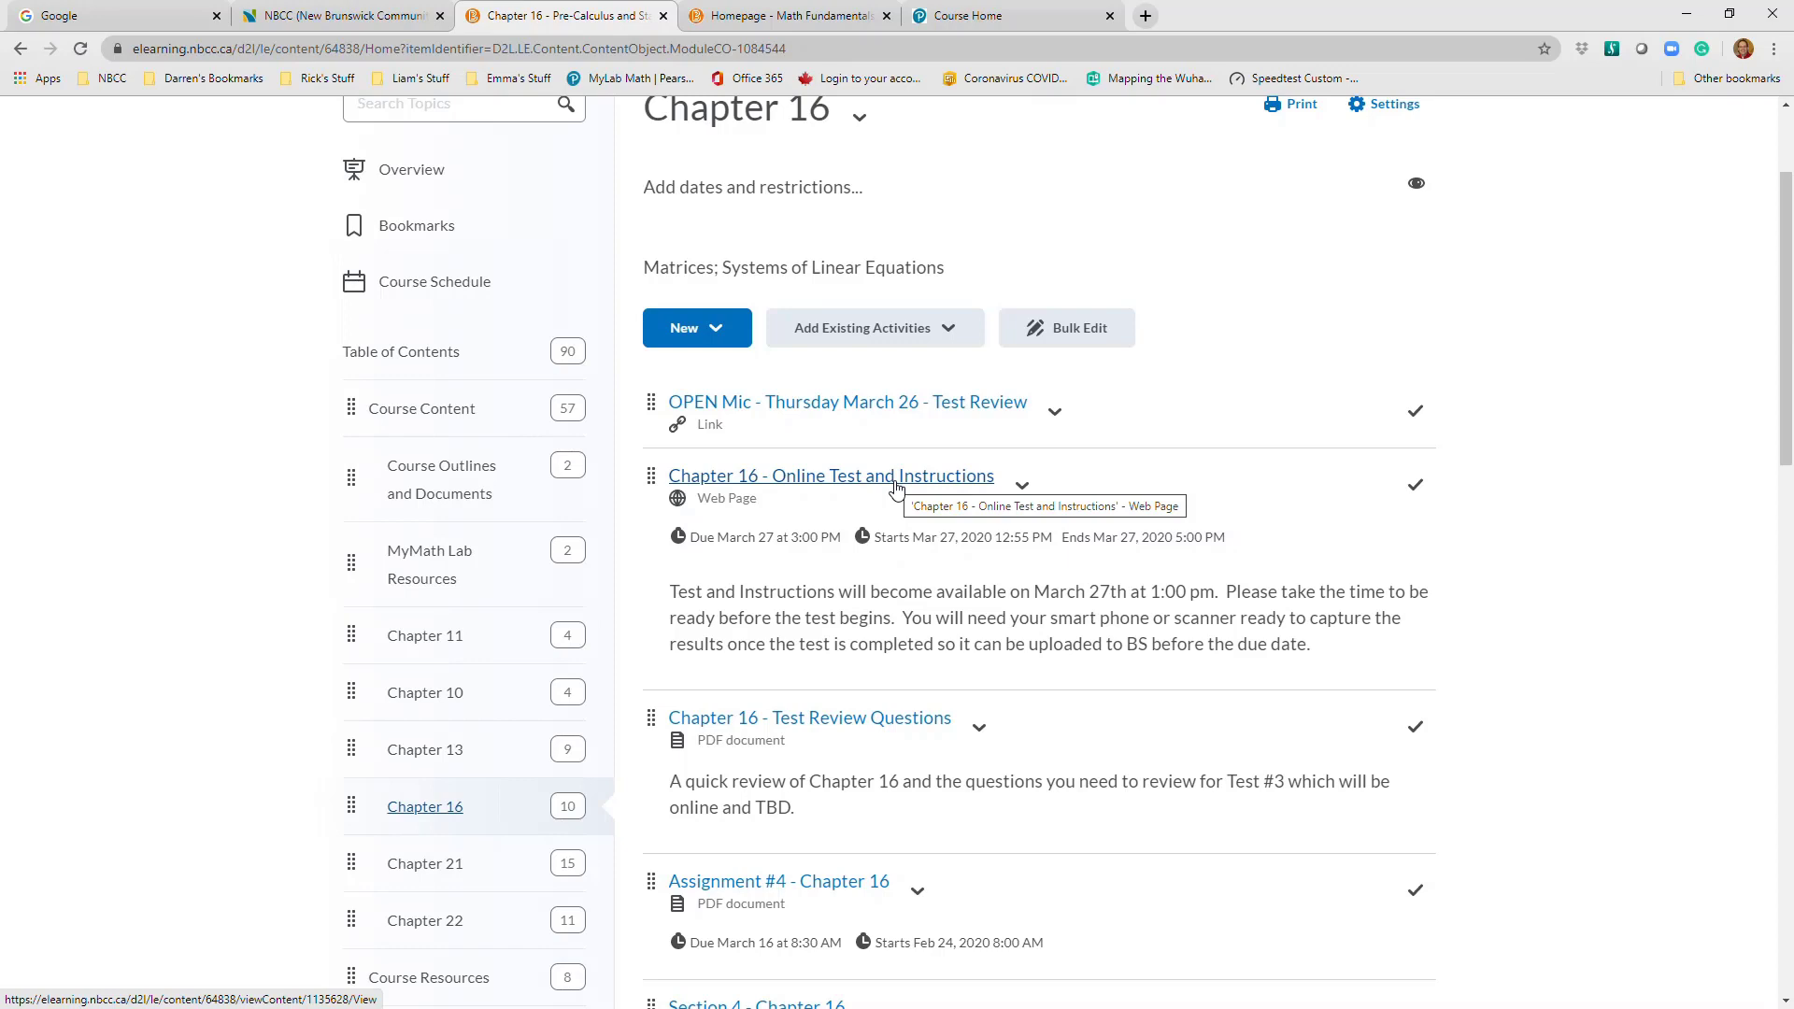
scroll(916, 719, down, 2)
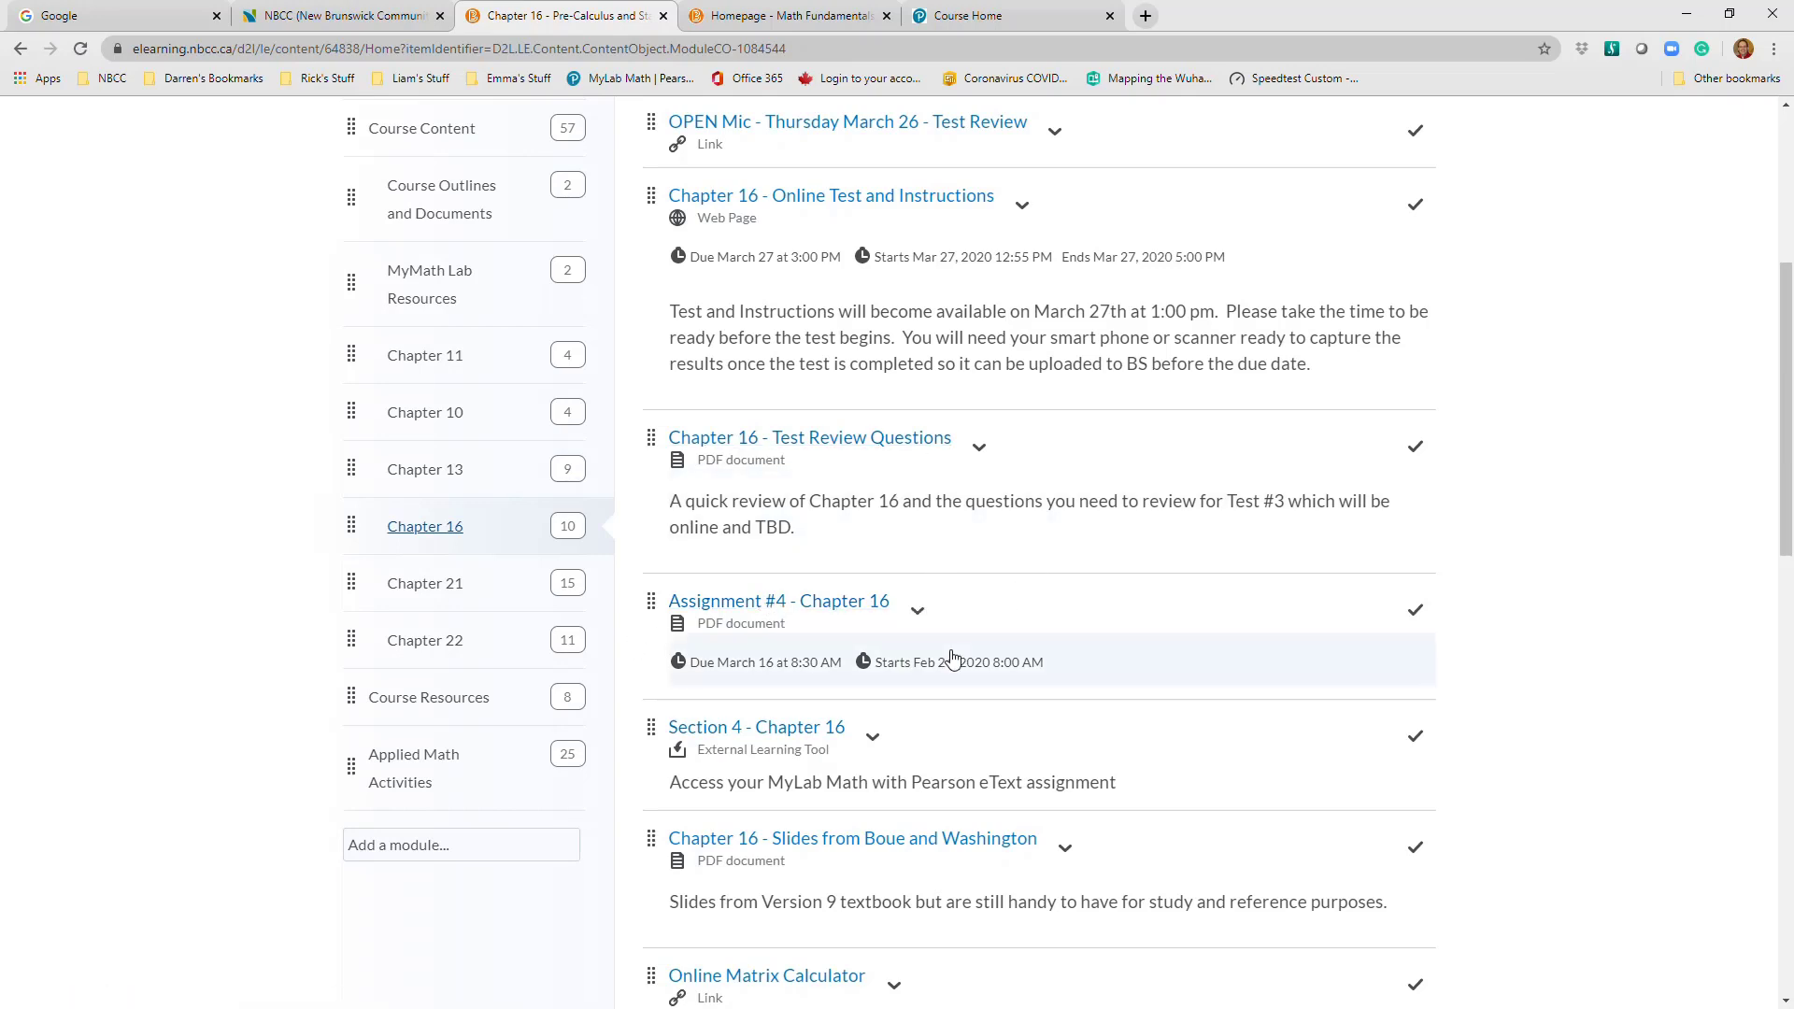
scroll(901, 617, up, 5)
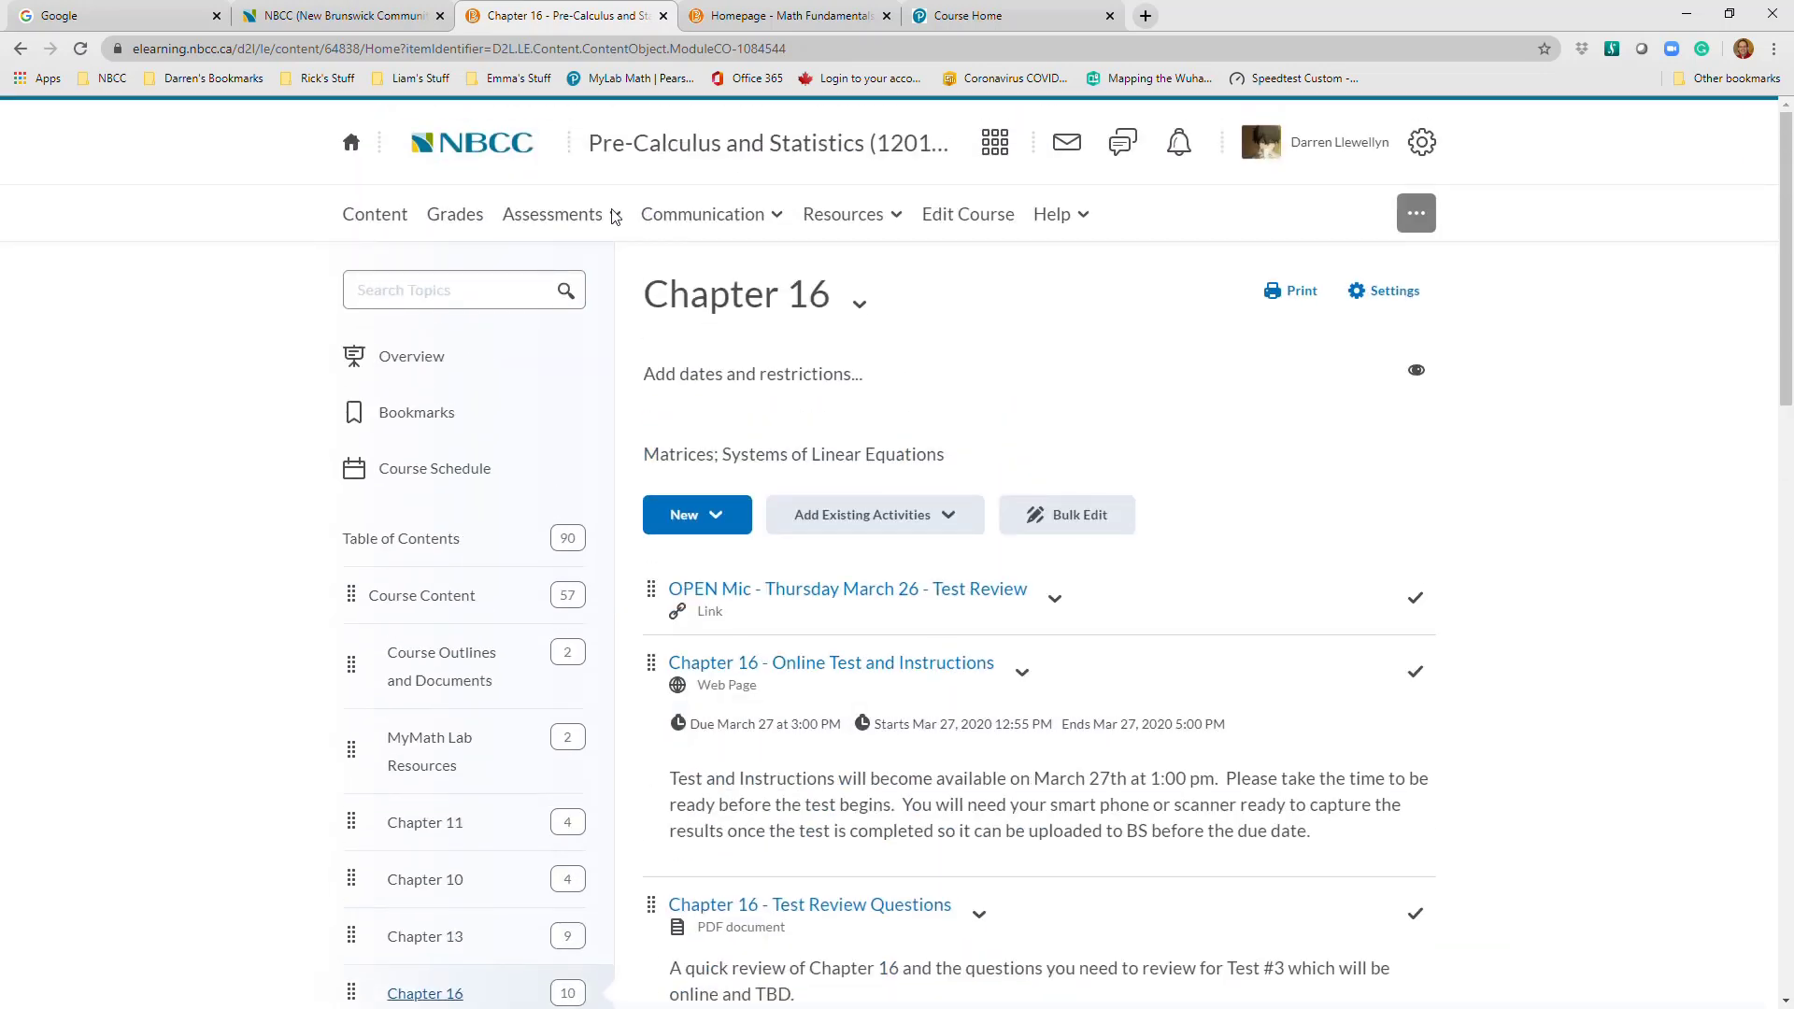
Open the Manage Grades list of the Pre-Calculus and Statistics course and review its grade items and associations
click(471, 228)
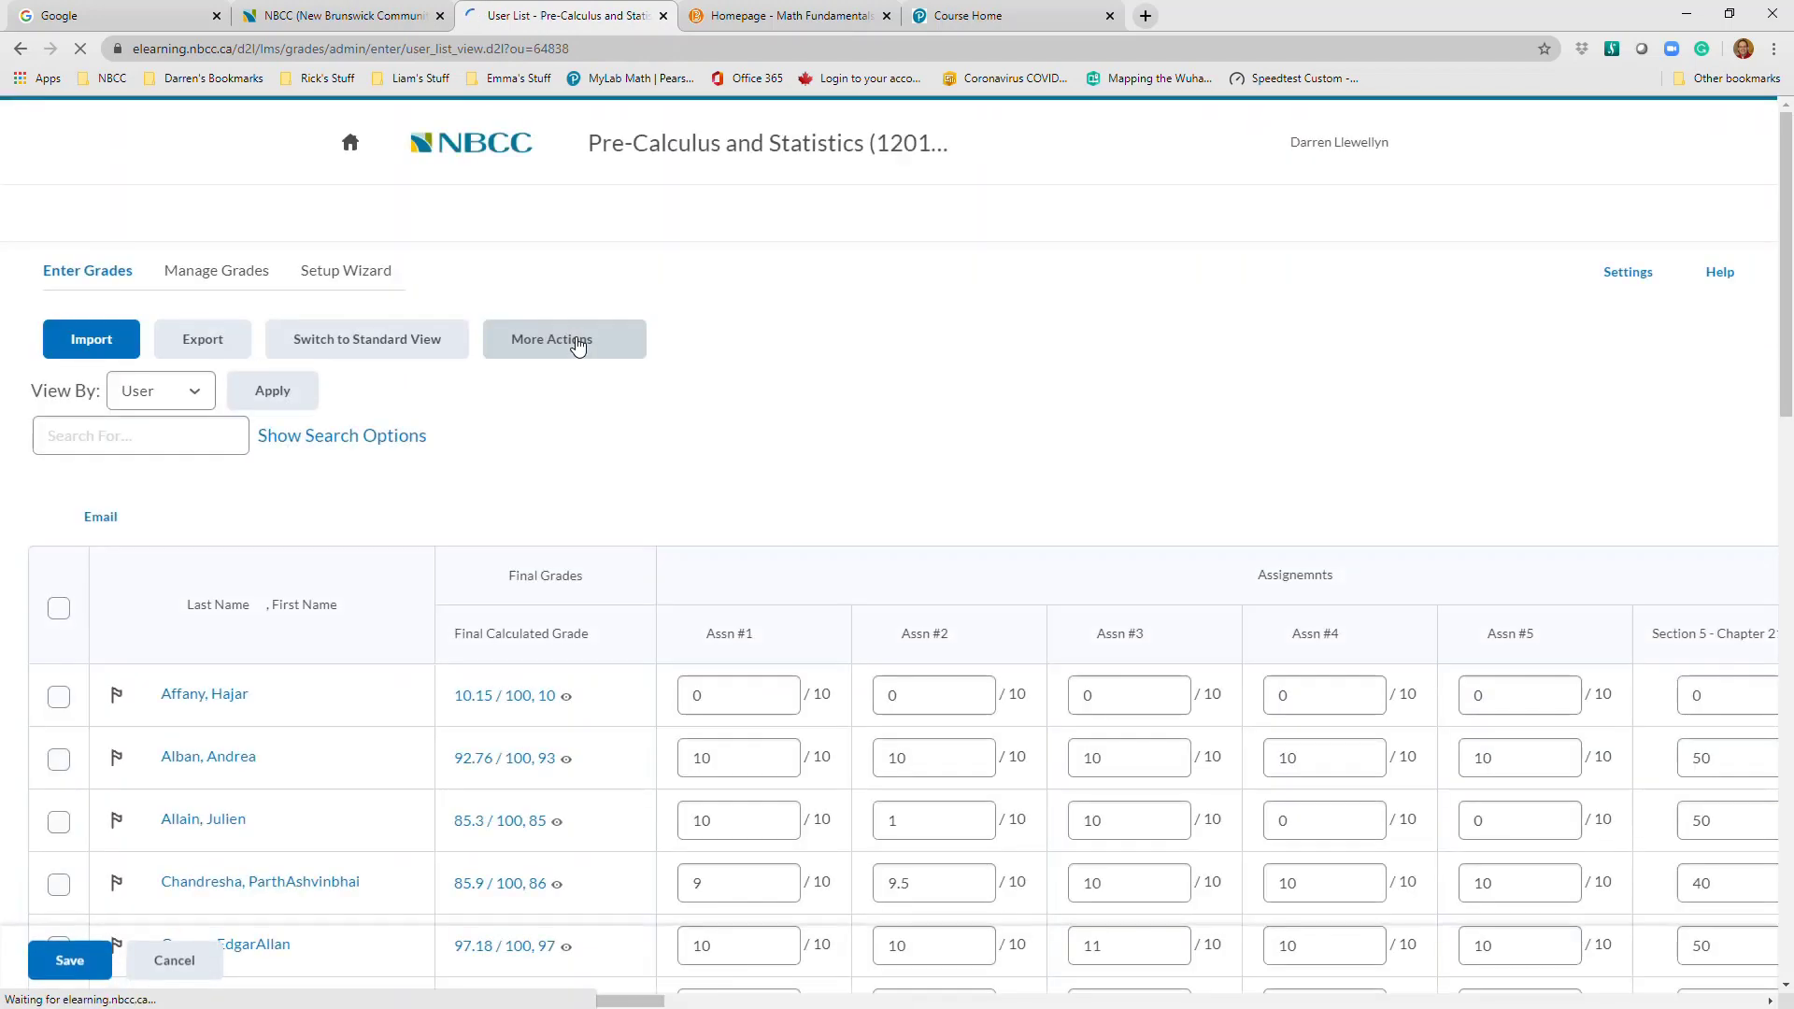
click(216, 271)
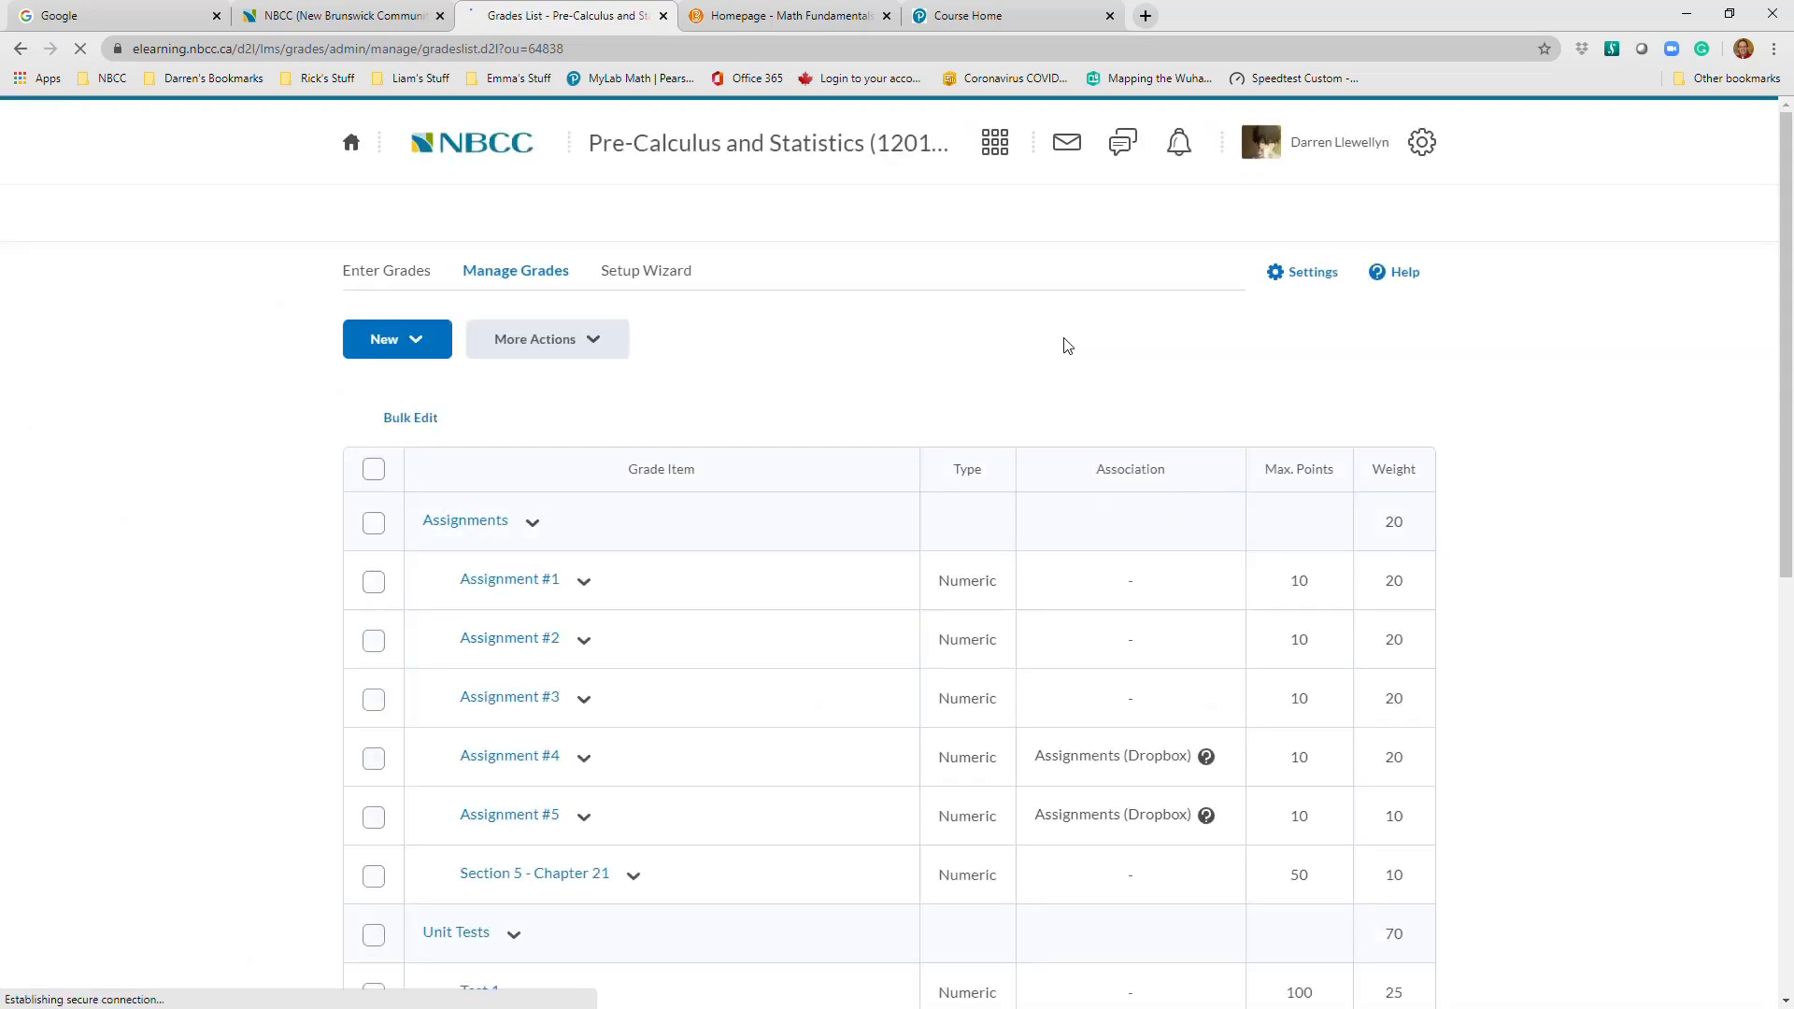
scroll(1068, 346, down, 3)
scroll(1068, 345, down, 1)
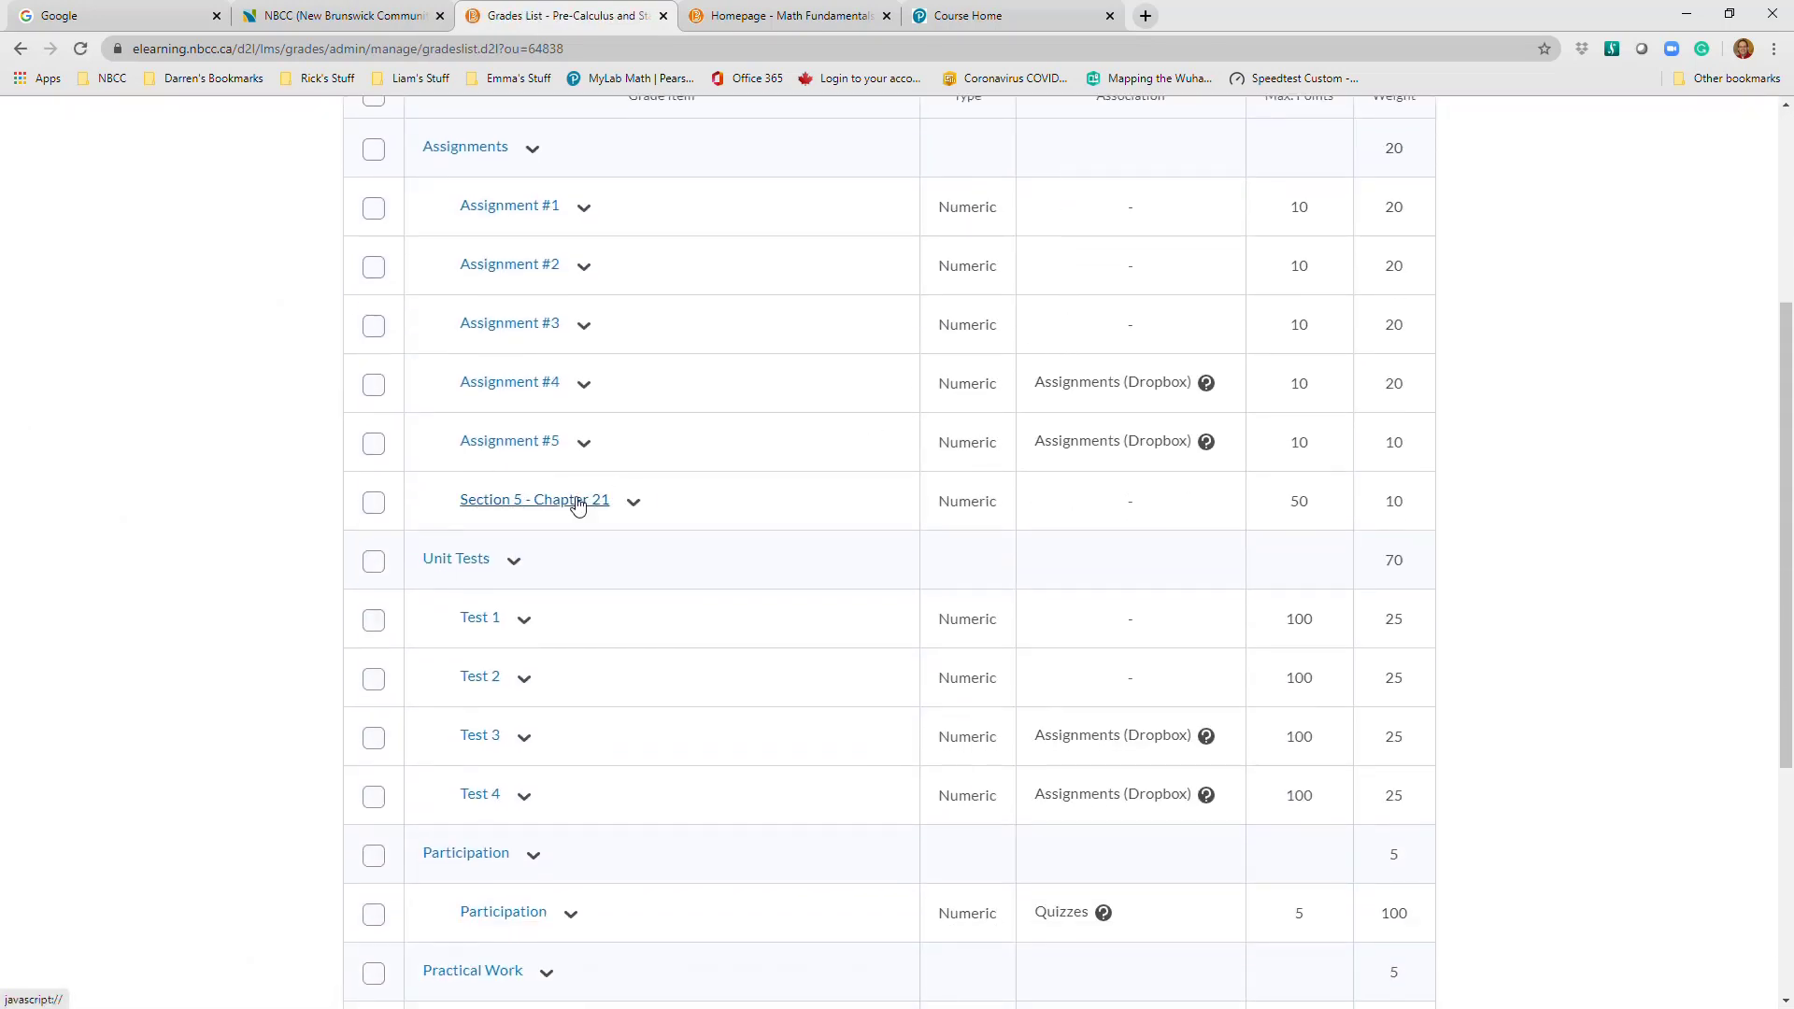
scroll(675, 473, down, 2)
scroll(677, 473, down, 2)
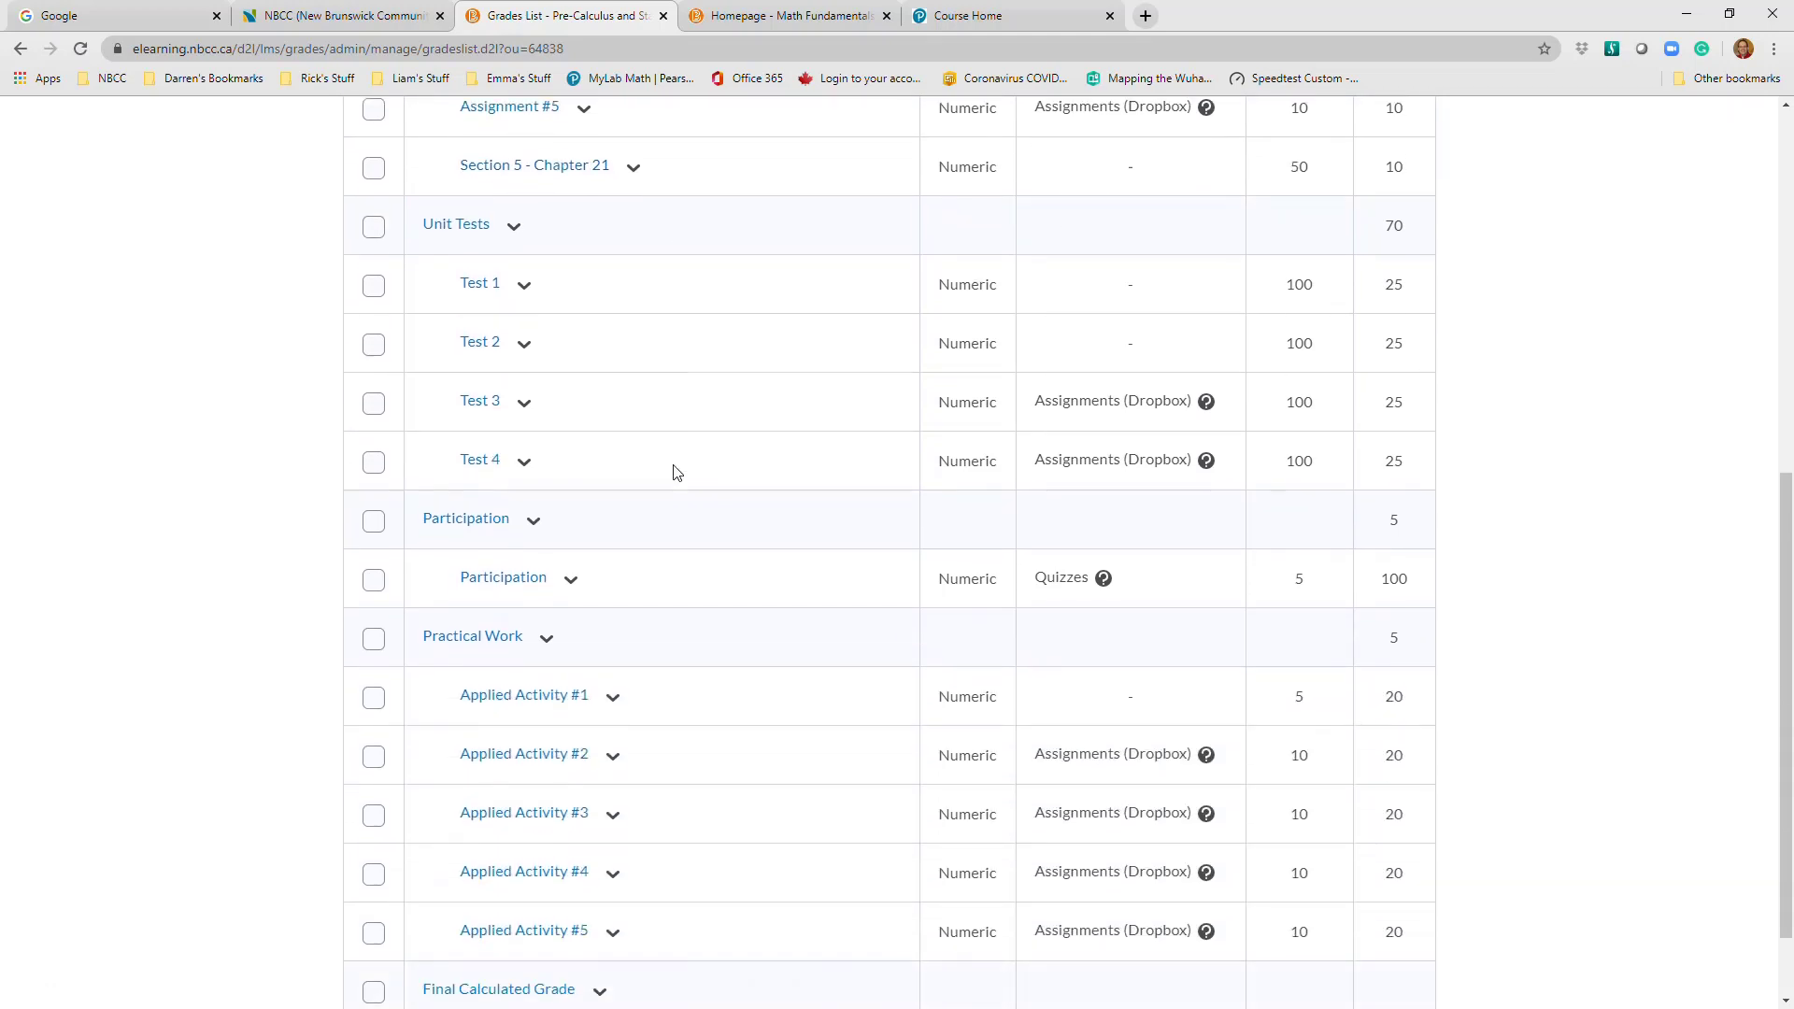
scroll(677, 473, down, 1)
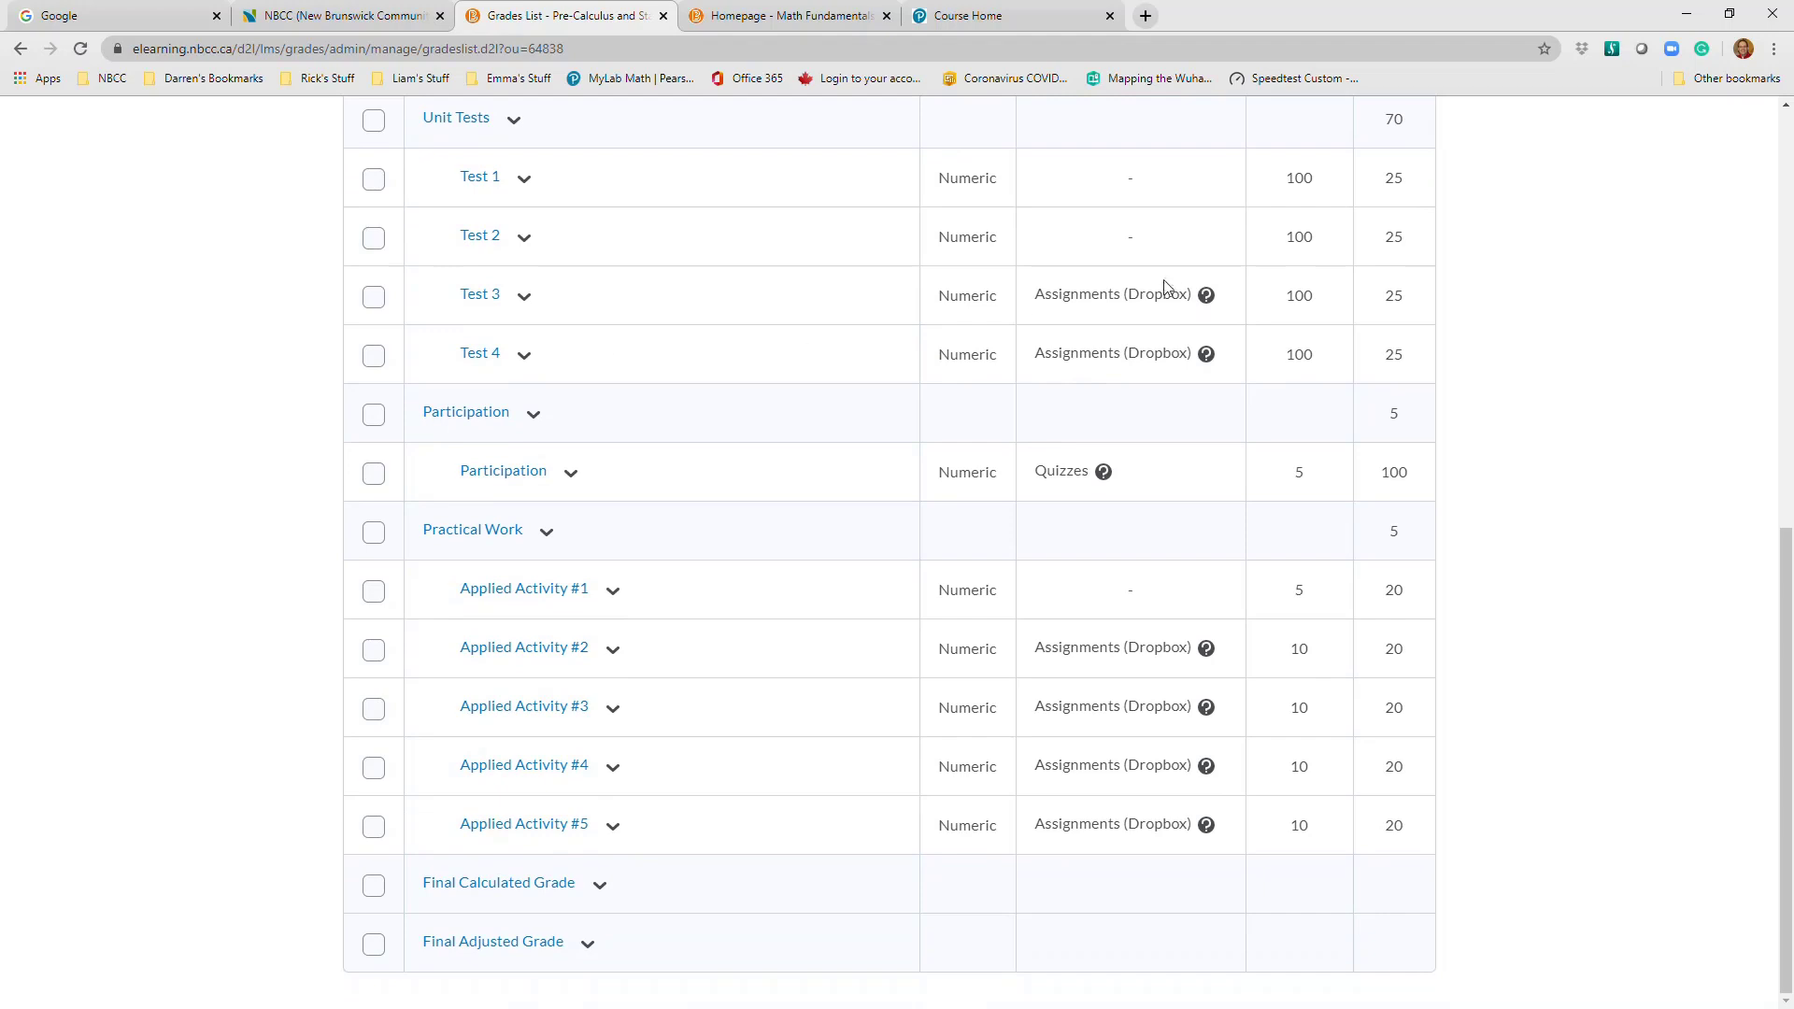
Open the Test 3 grade item for editing to check its submission folder association, and leave it without saving
click(524, 295)
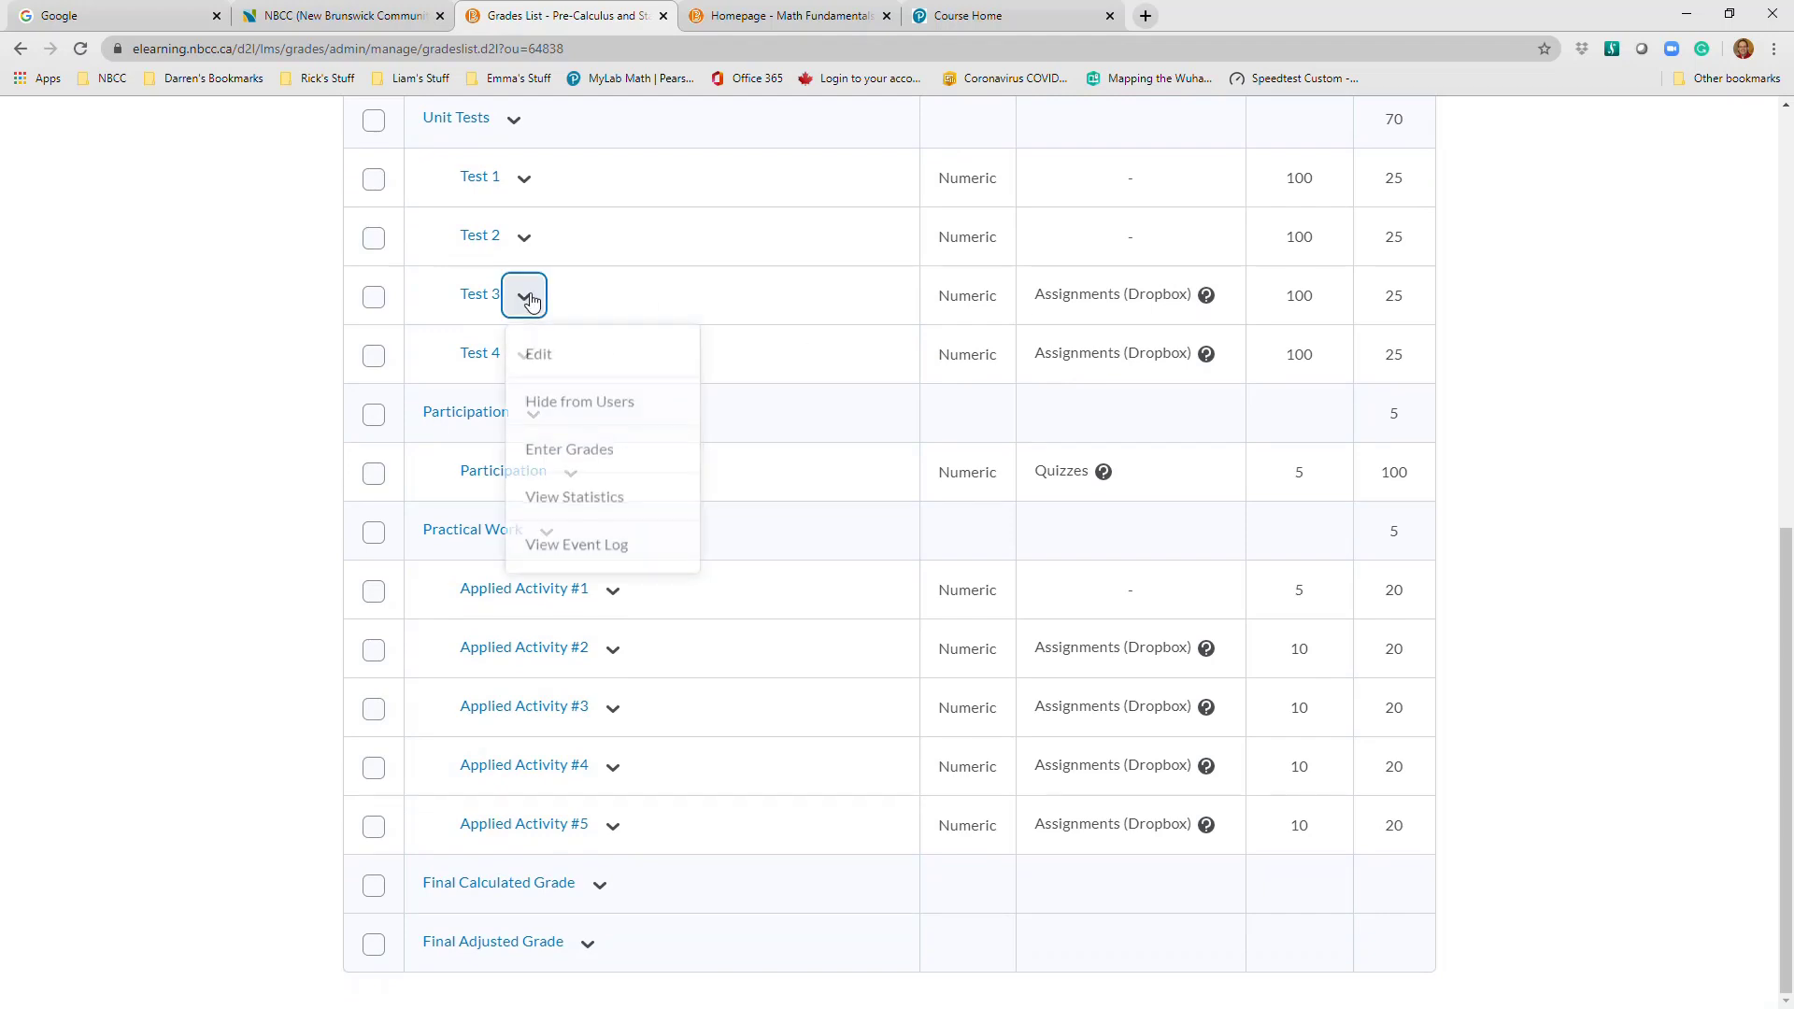
click(551, 377)
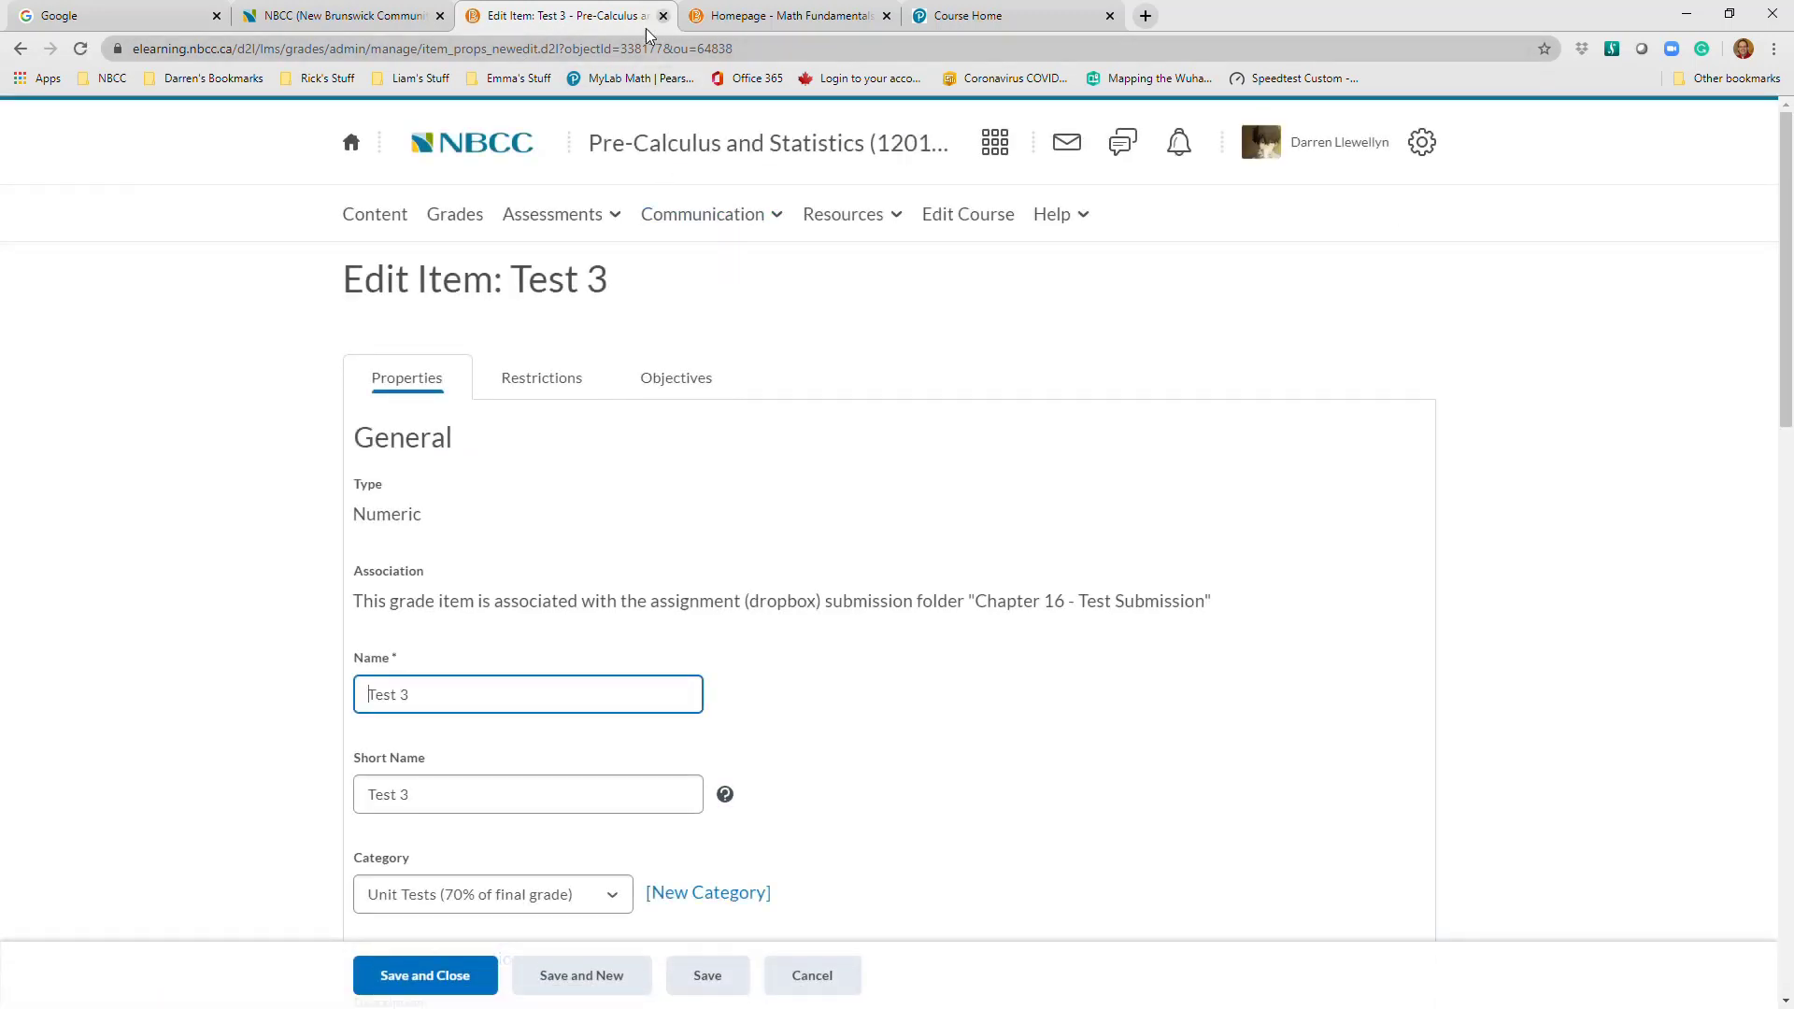
click(812, 975)
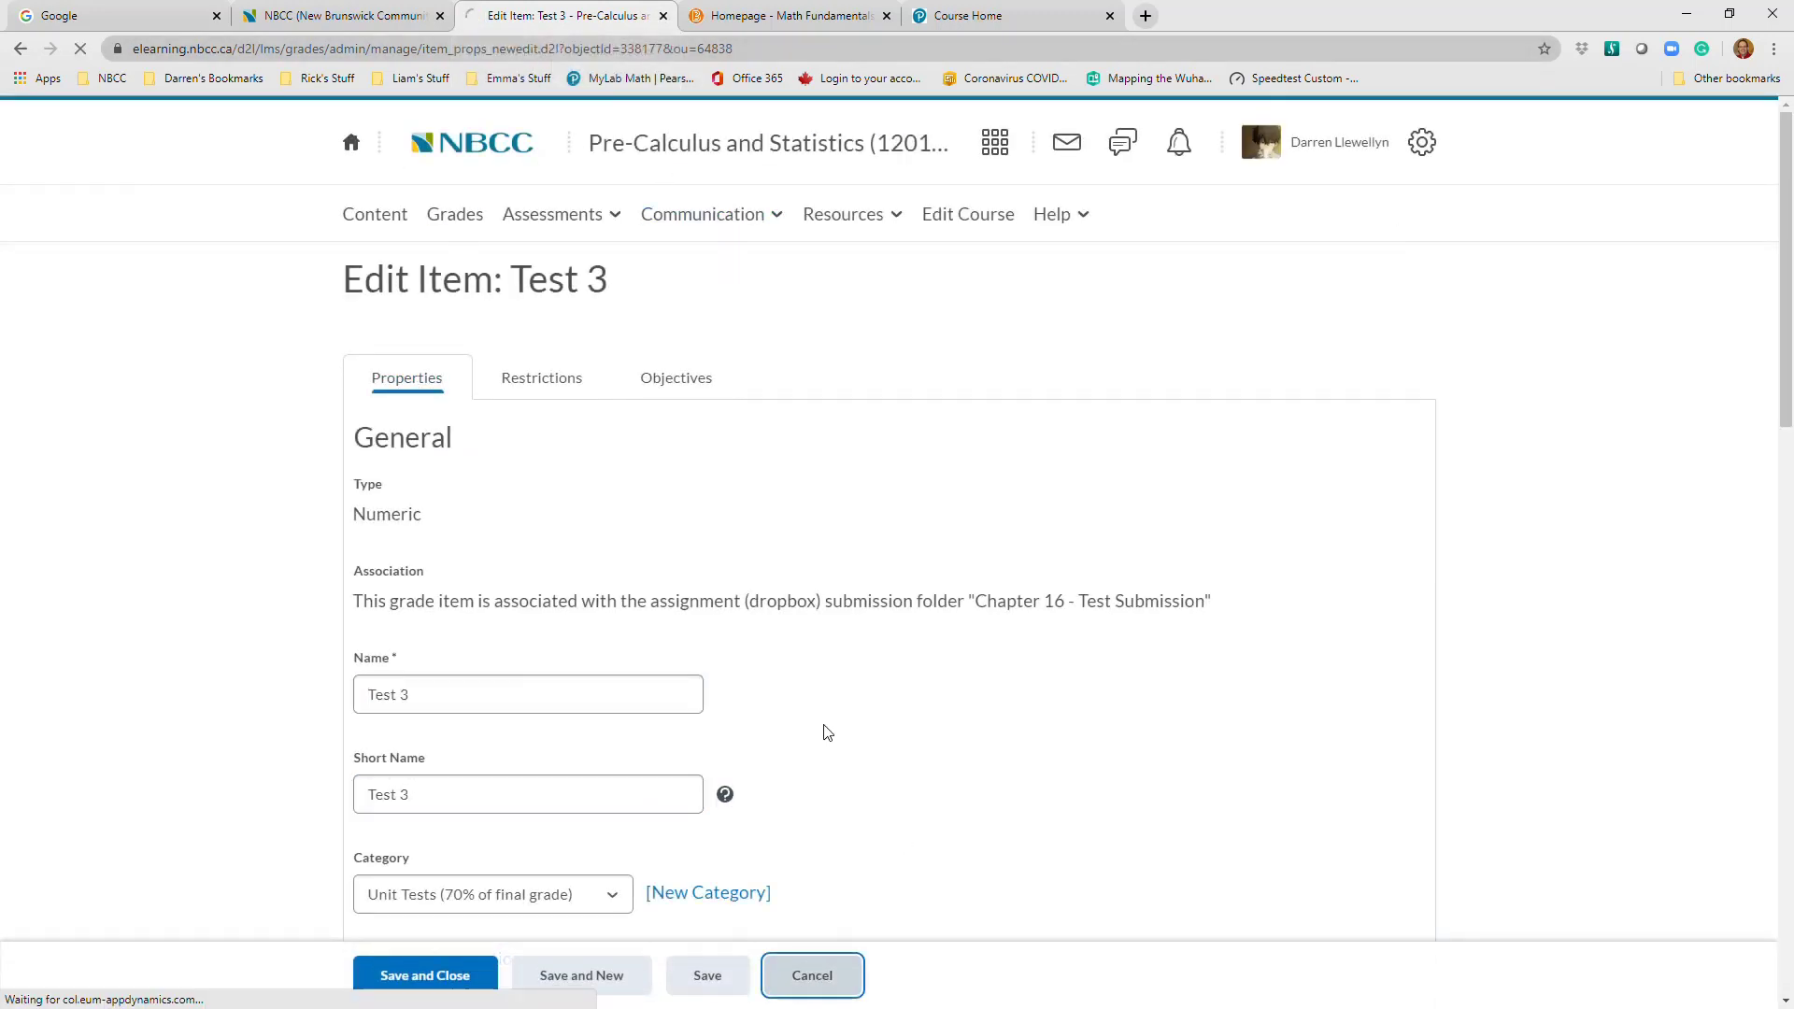
Open the Section 5 - Chapter 21 grade item for editing and highlight the whole Pearson sync code in its description
scroll(717, 562, down, 4)
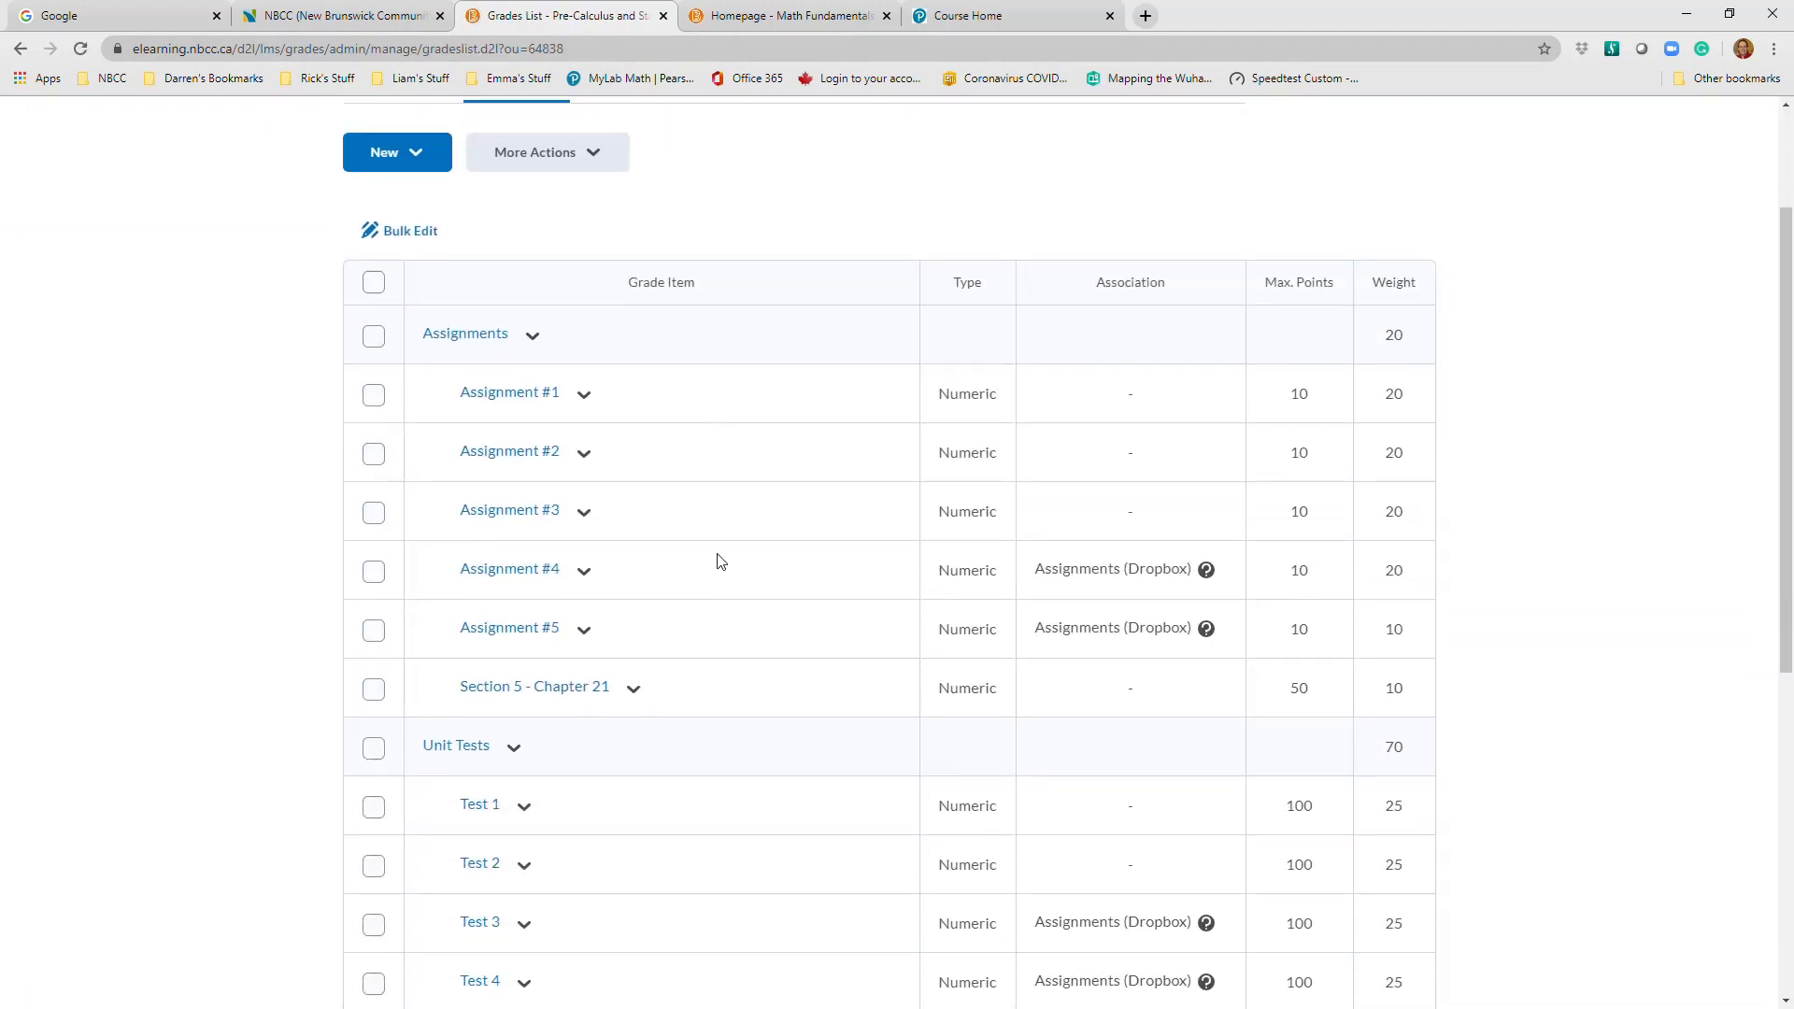
scroll(720, 560, down, 1)
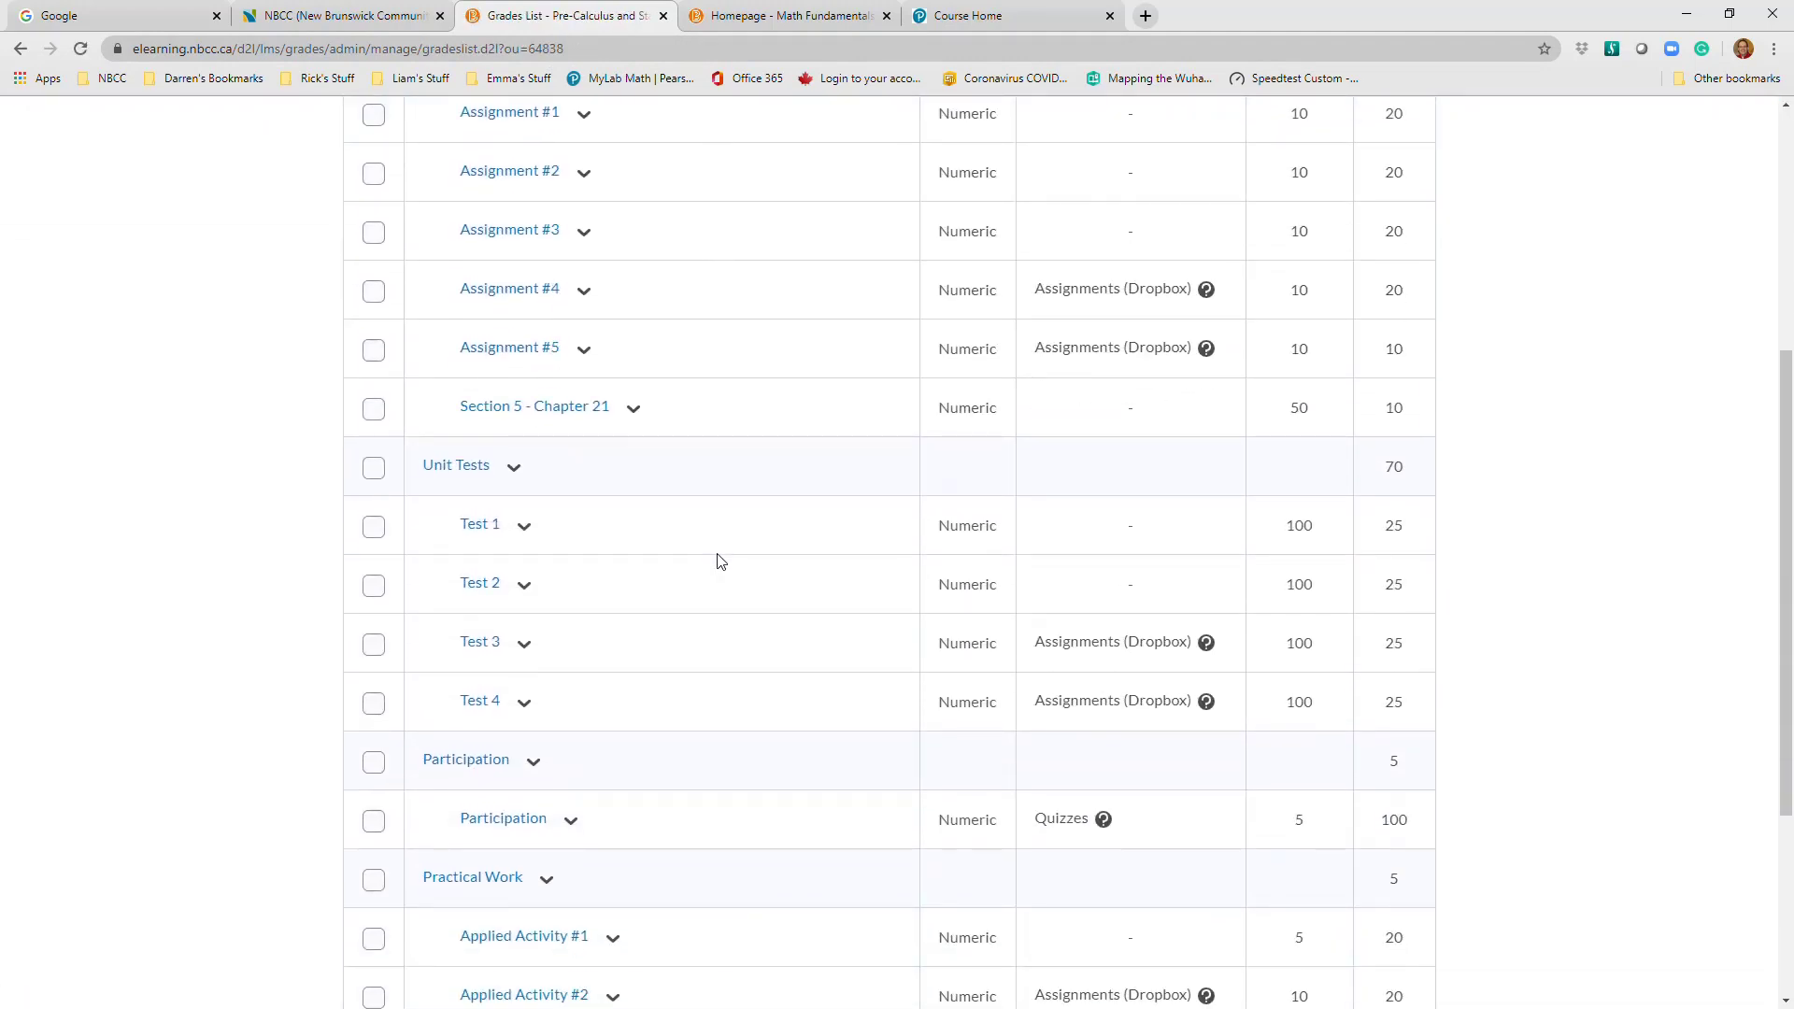
scroll(720, 560, down, 4)
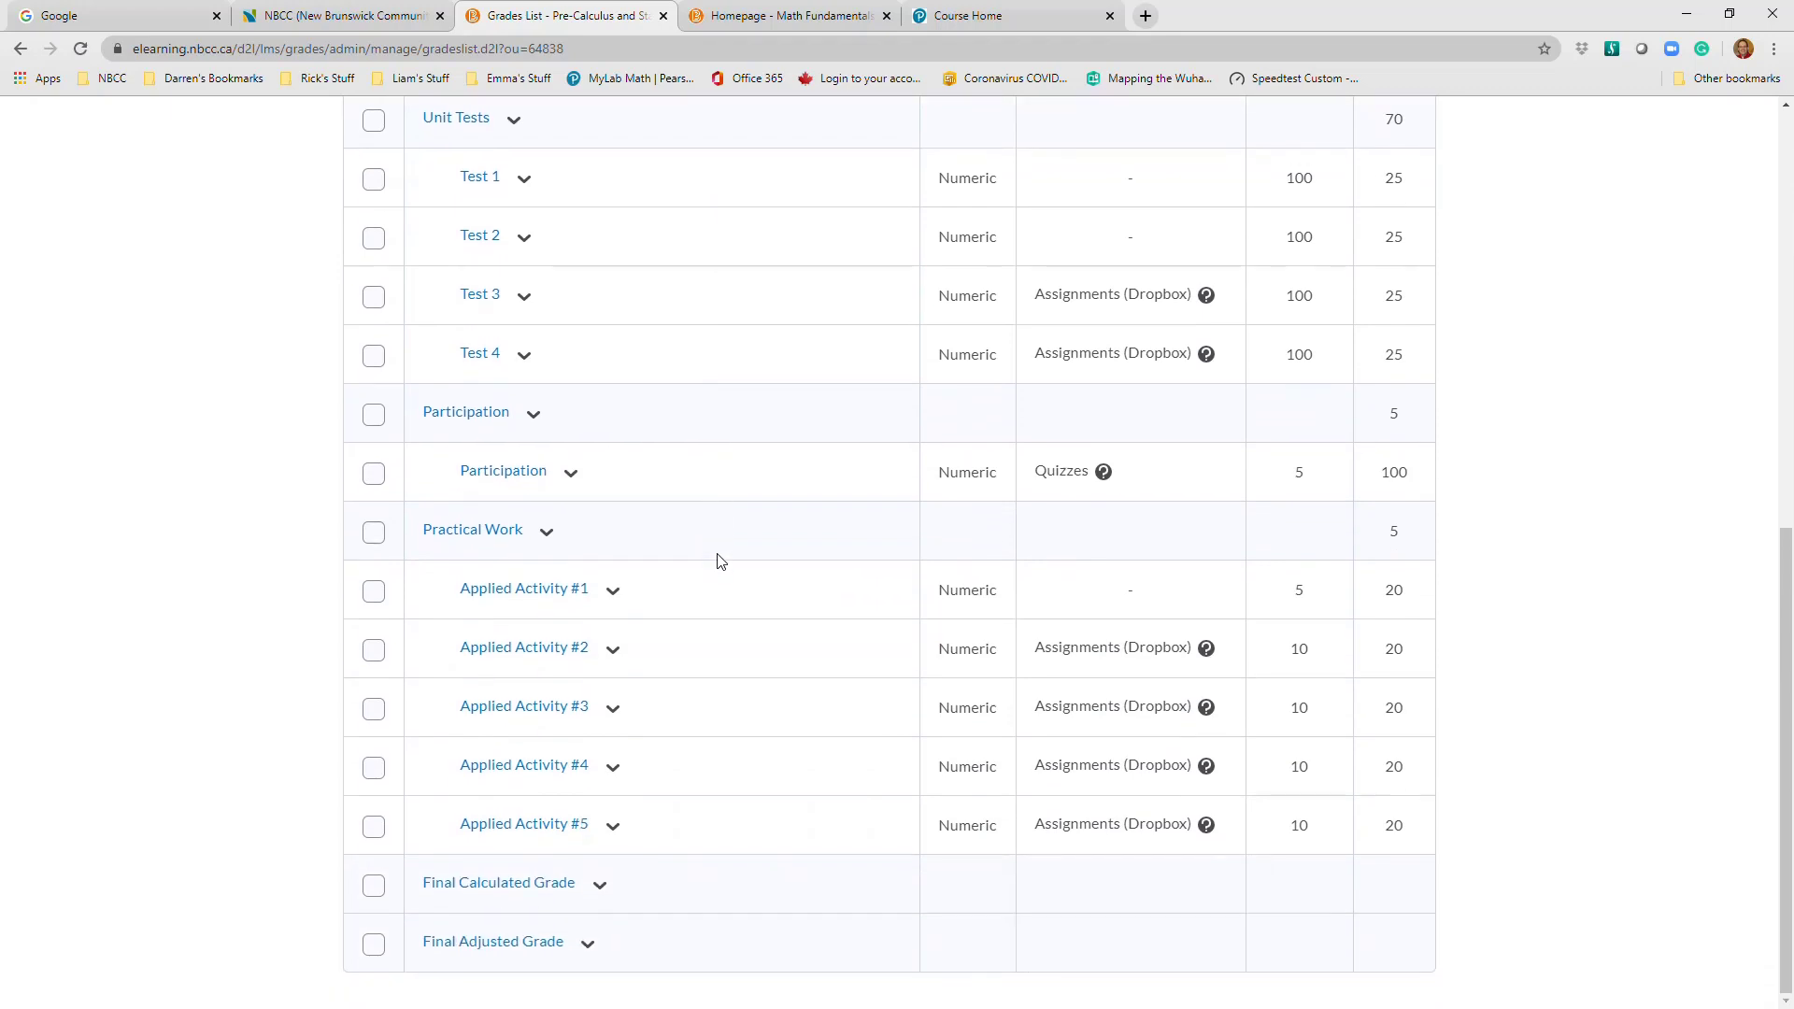
scroll(720, 561, up, 5)
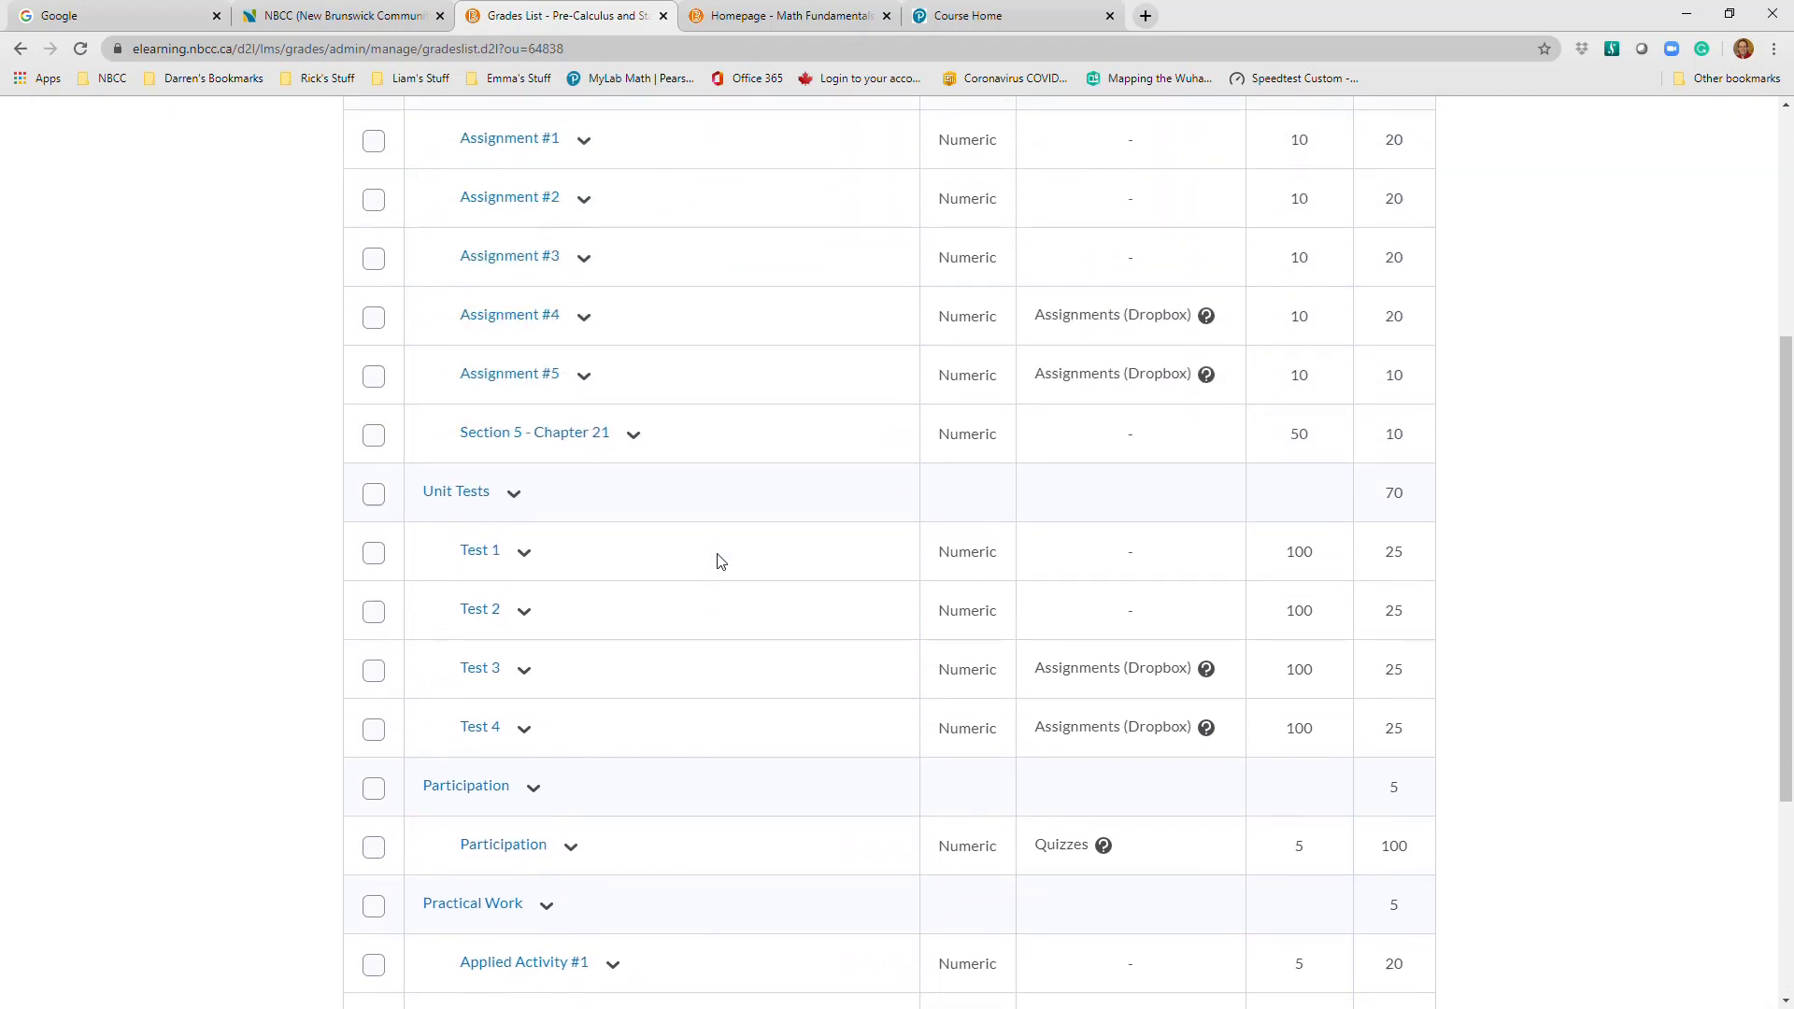
scroll(720, 561, up, 1)
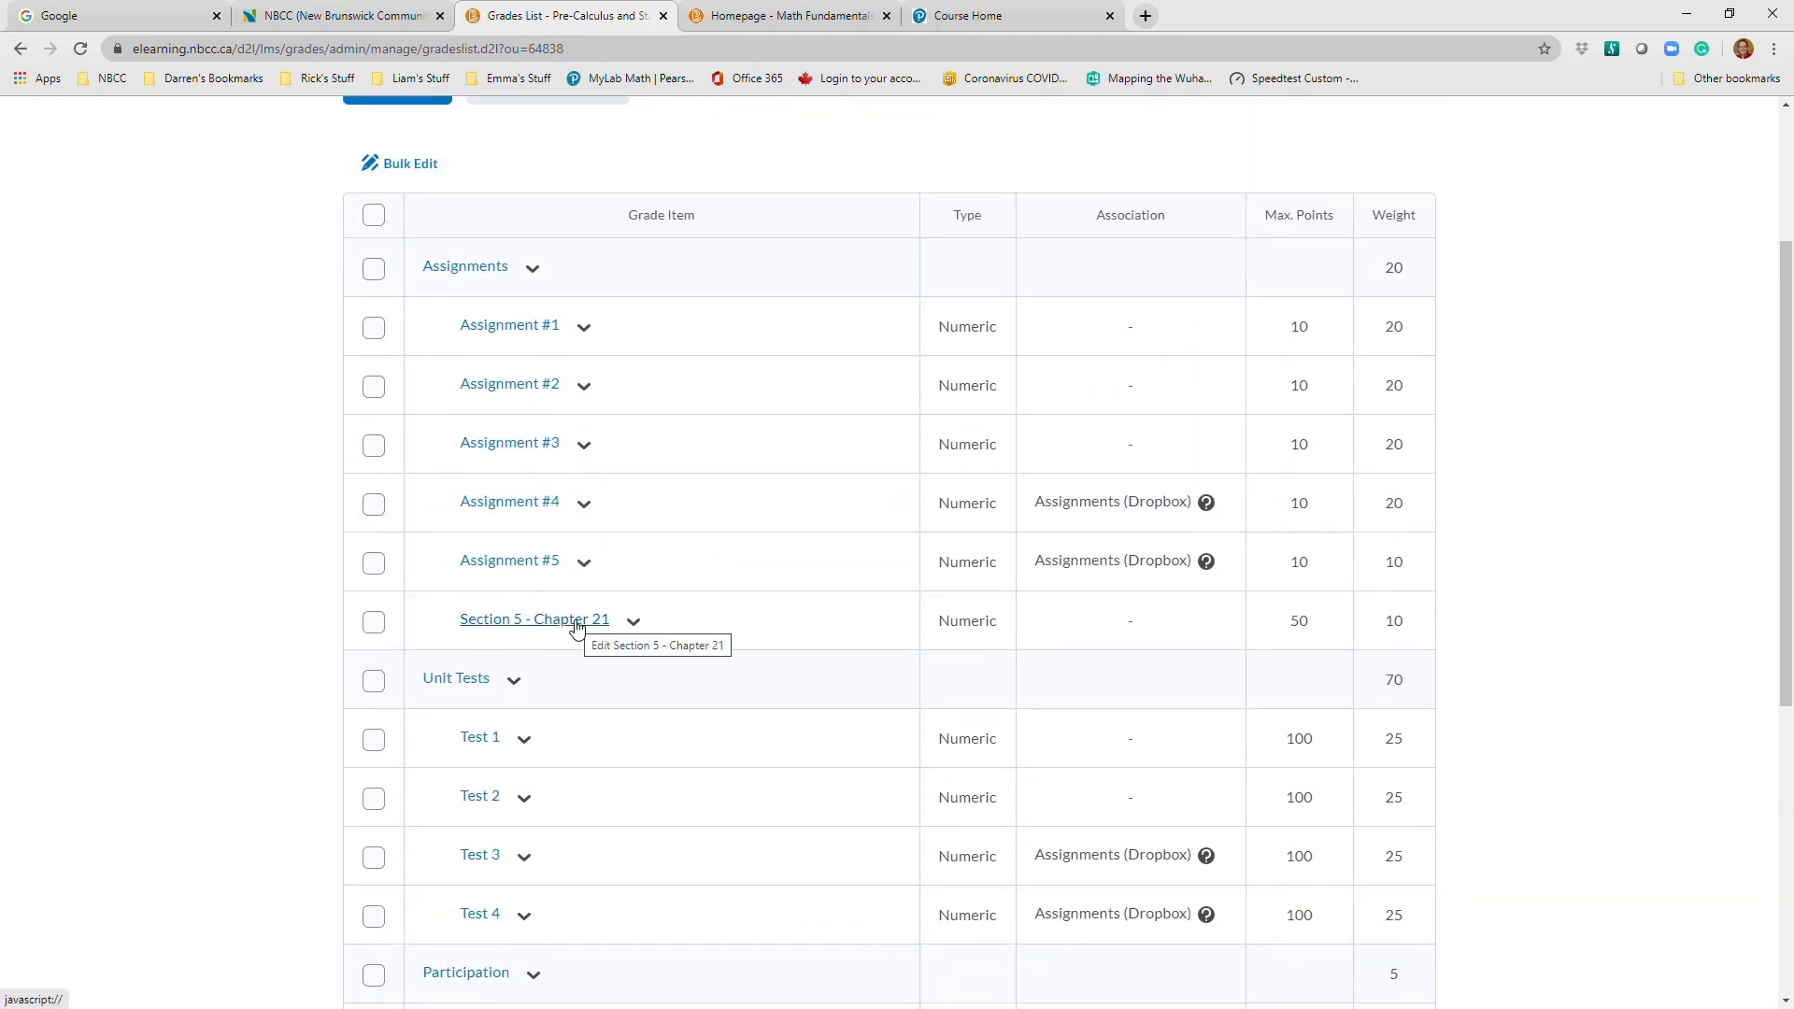
click(573, 625)
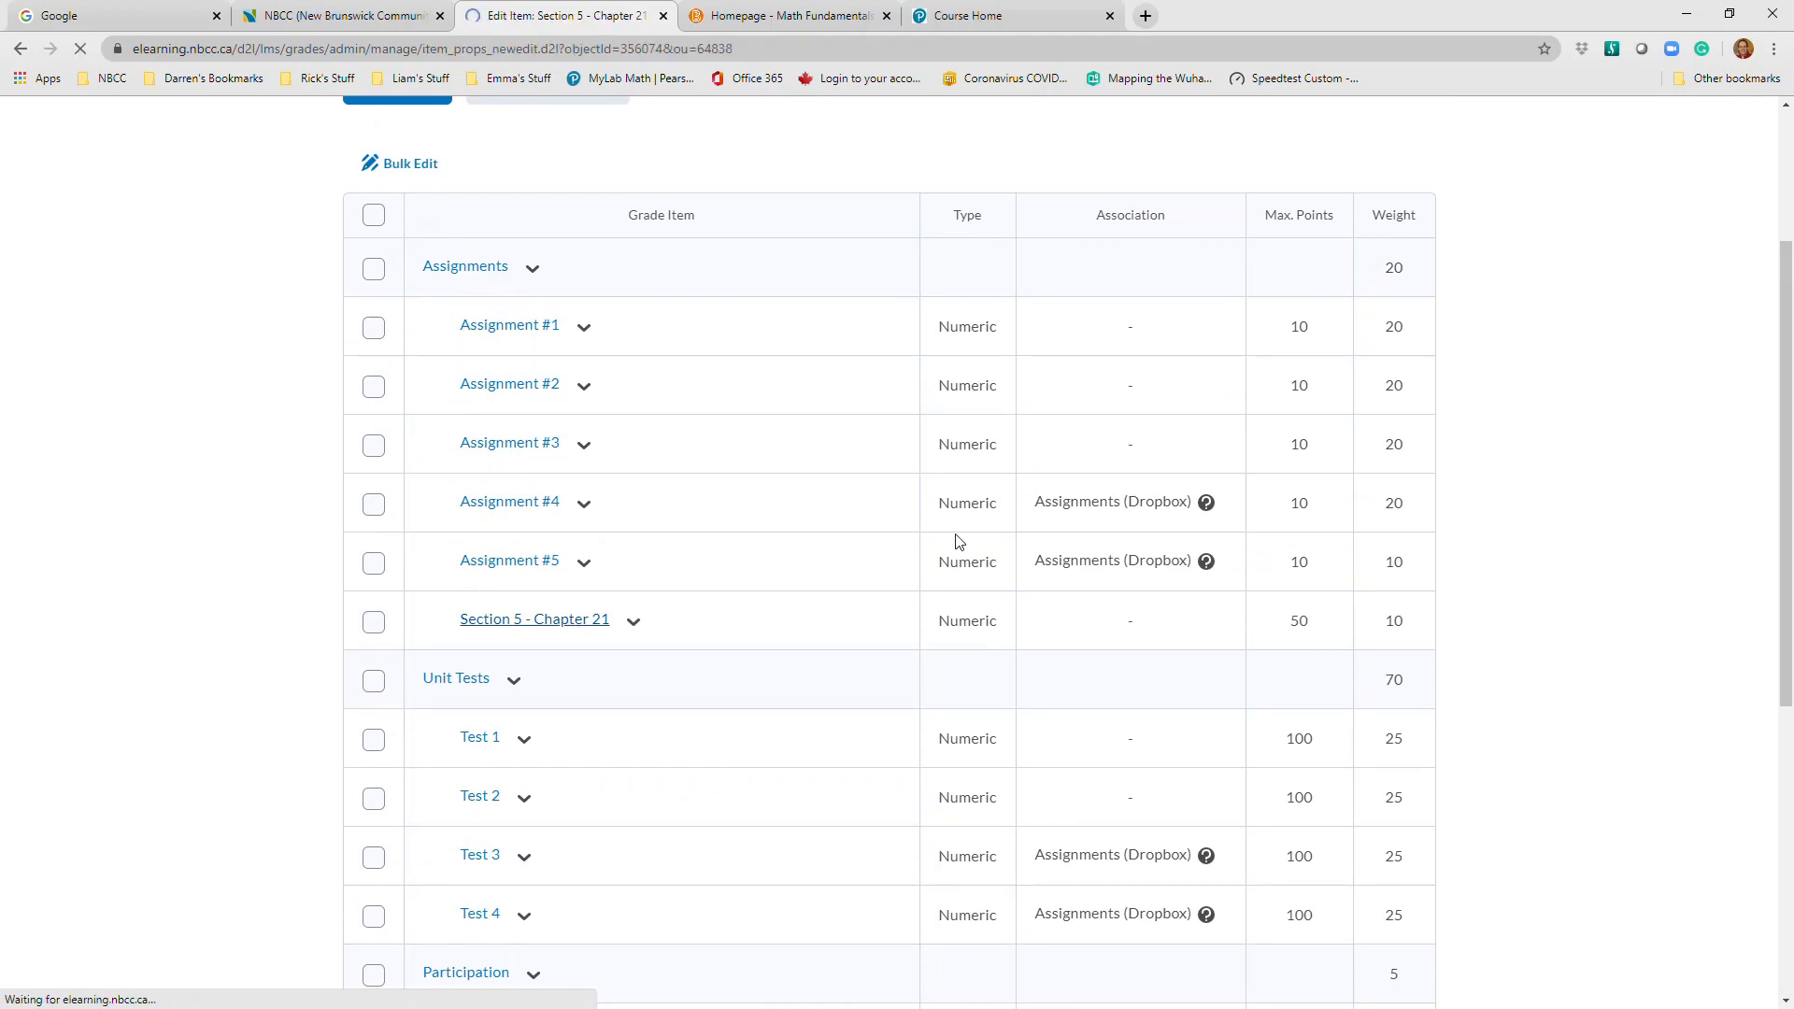
scroll(957, 542, down, 4)
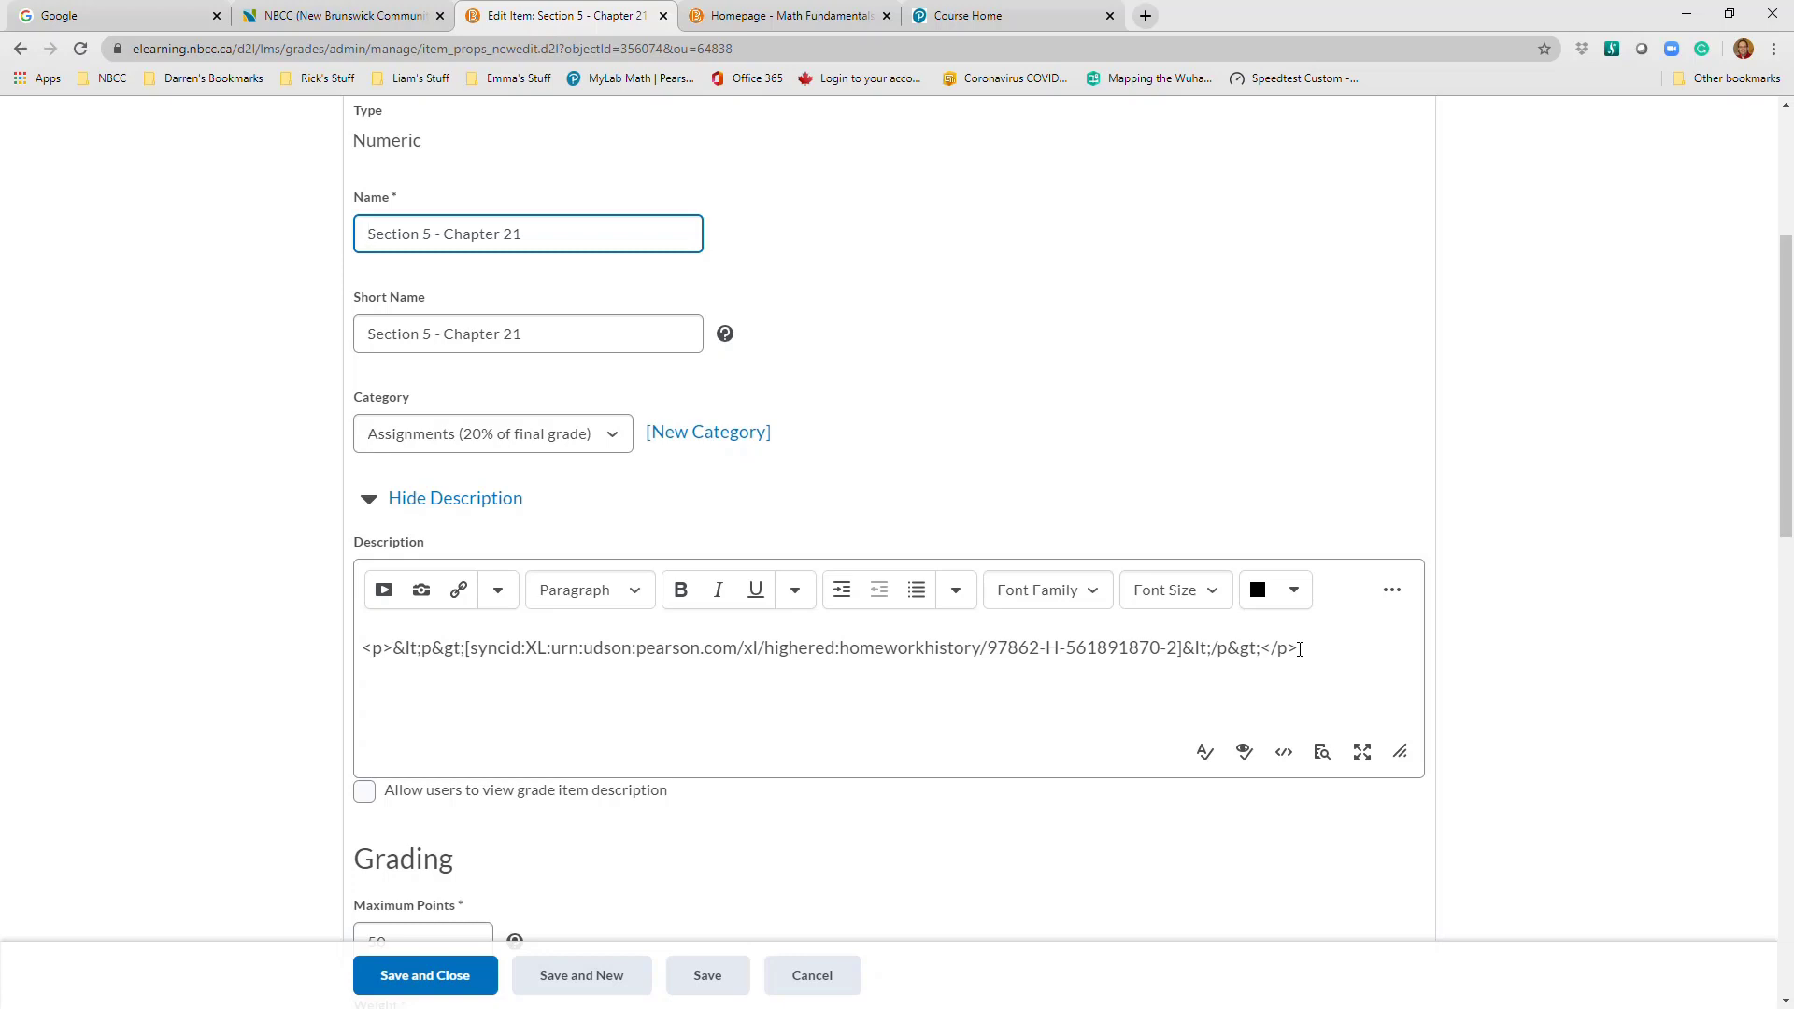
drag(1304, 649, 336, 685)
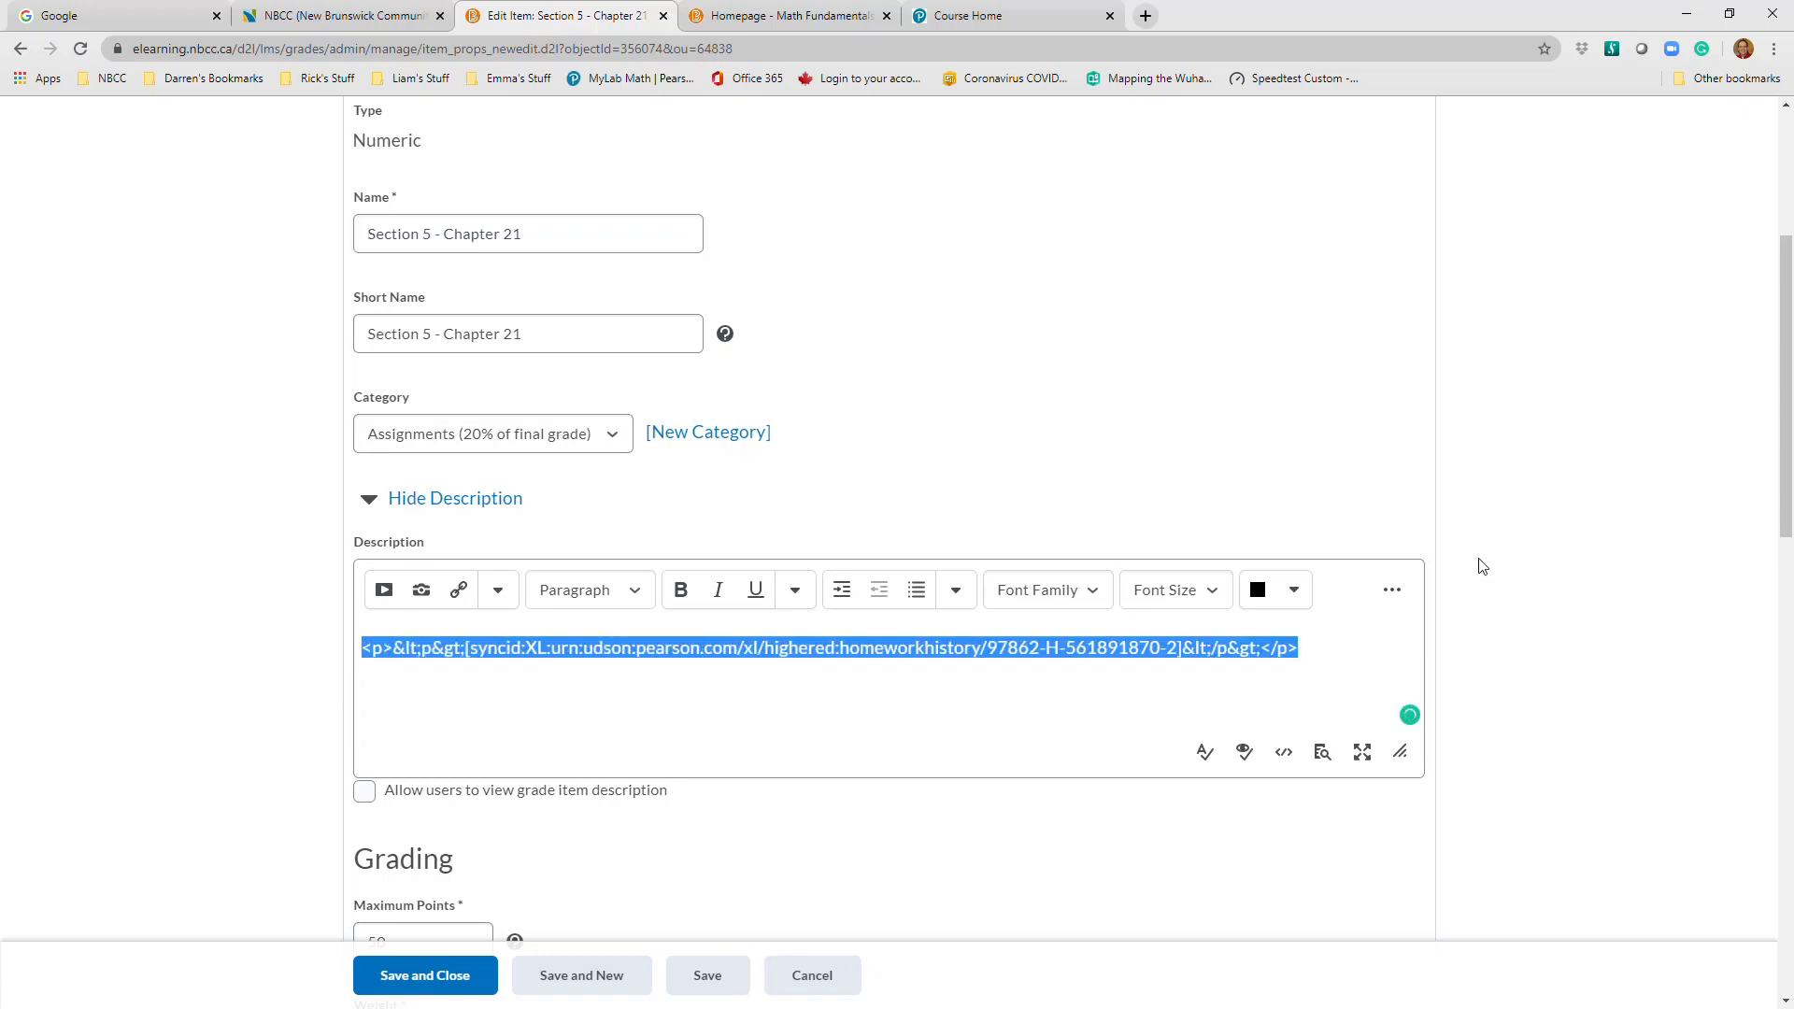
Review the general and grading settings of the Section 5 - Chapter 21 item, including its weight, and exit without saving
scroll(948, 416, up, 1)
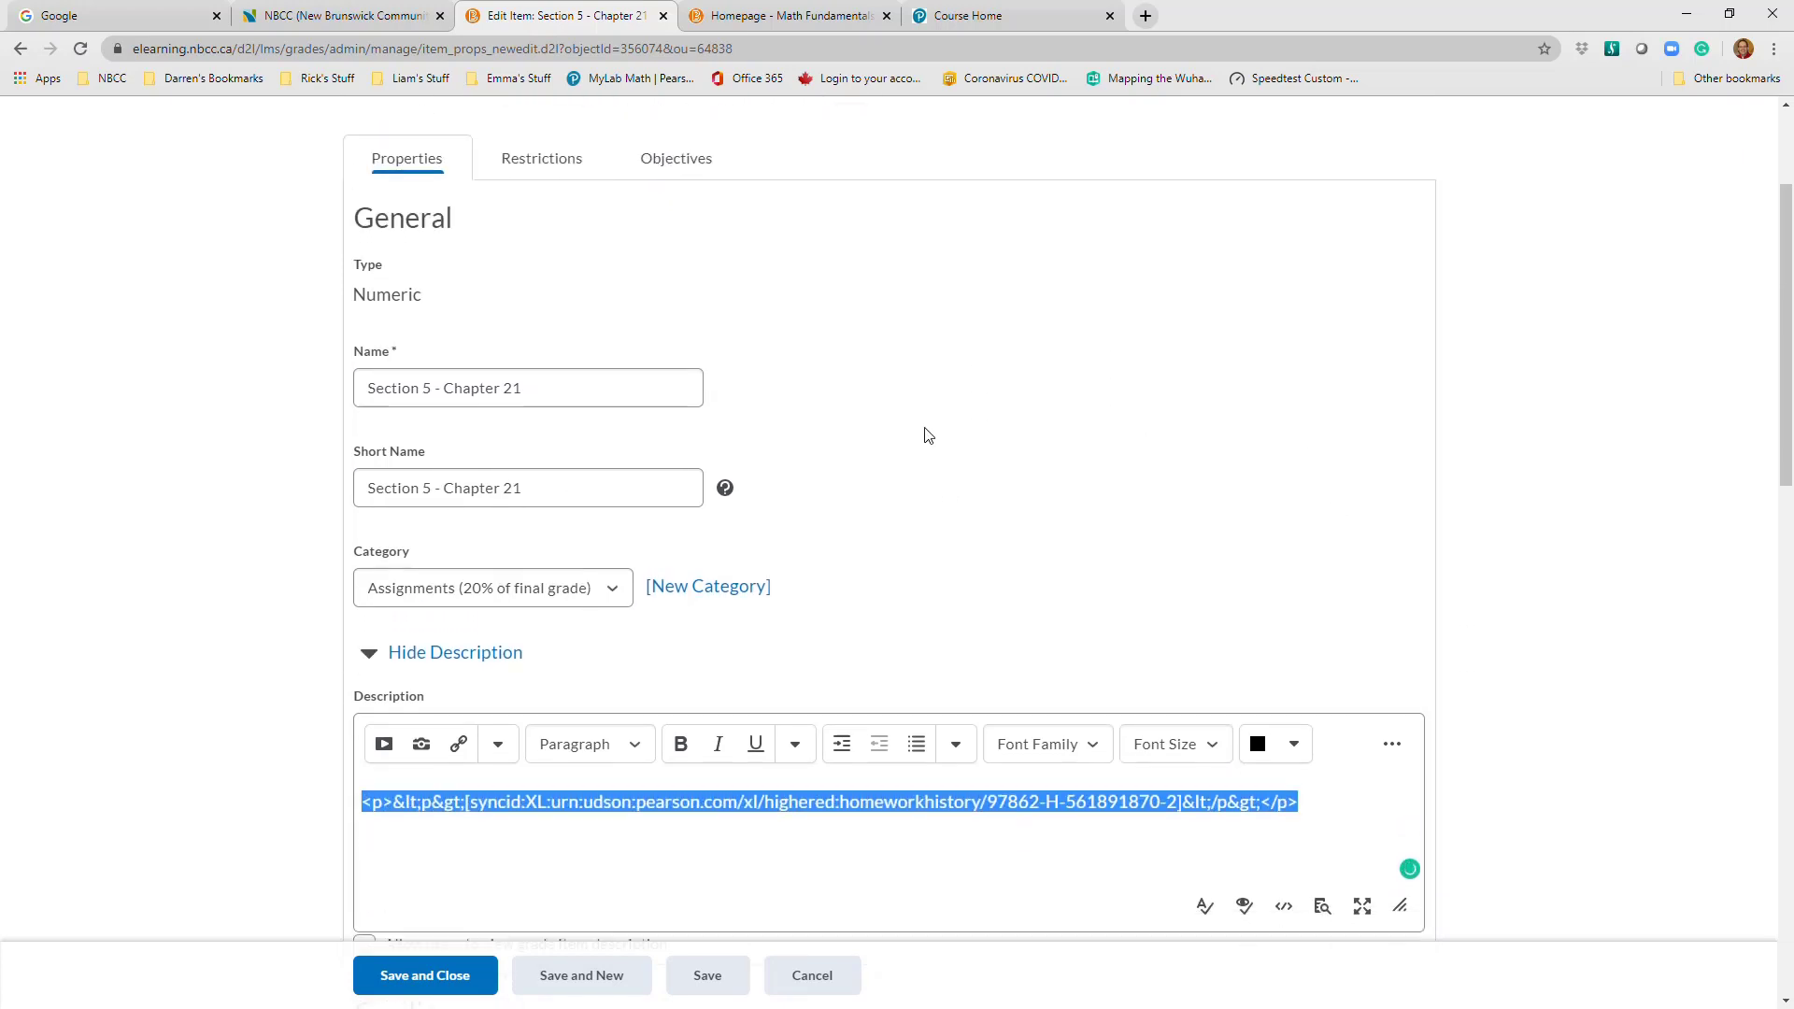
scroll(944, 417, down, 7)
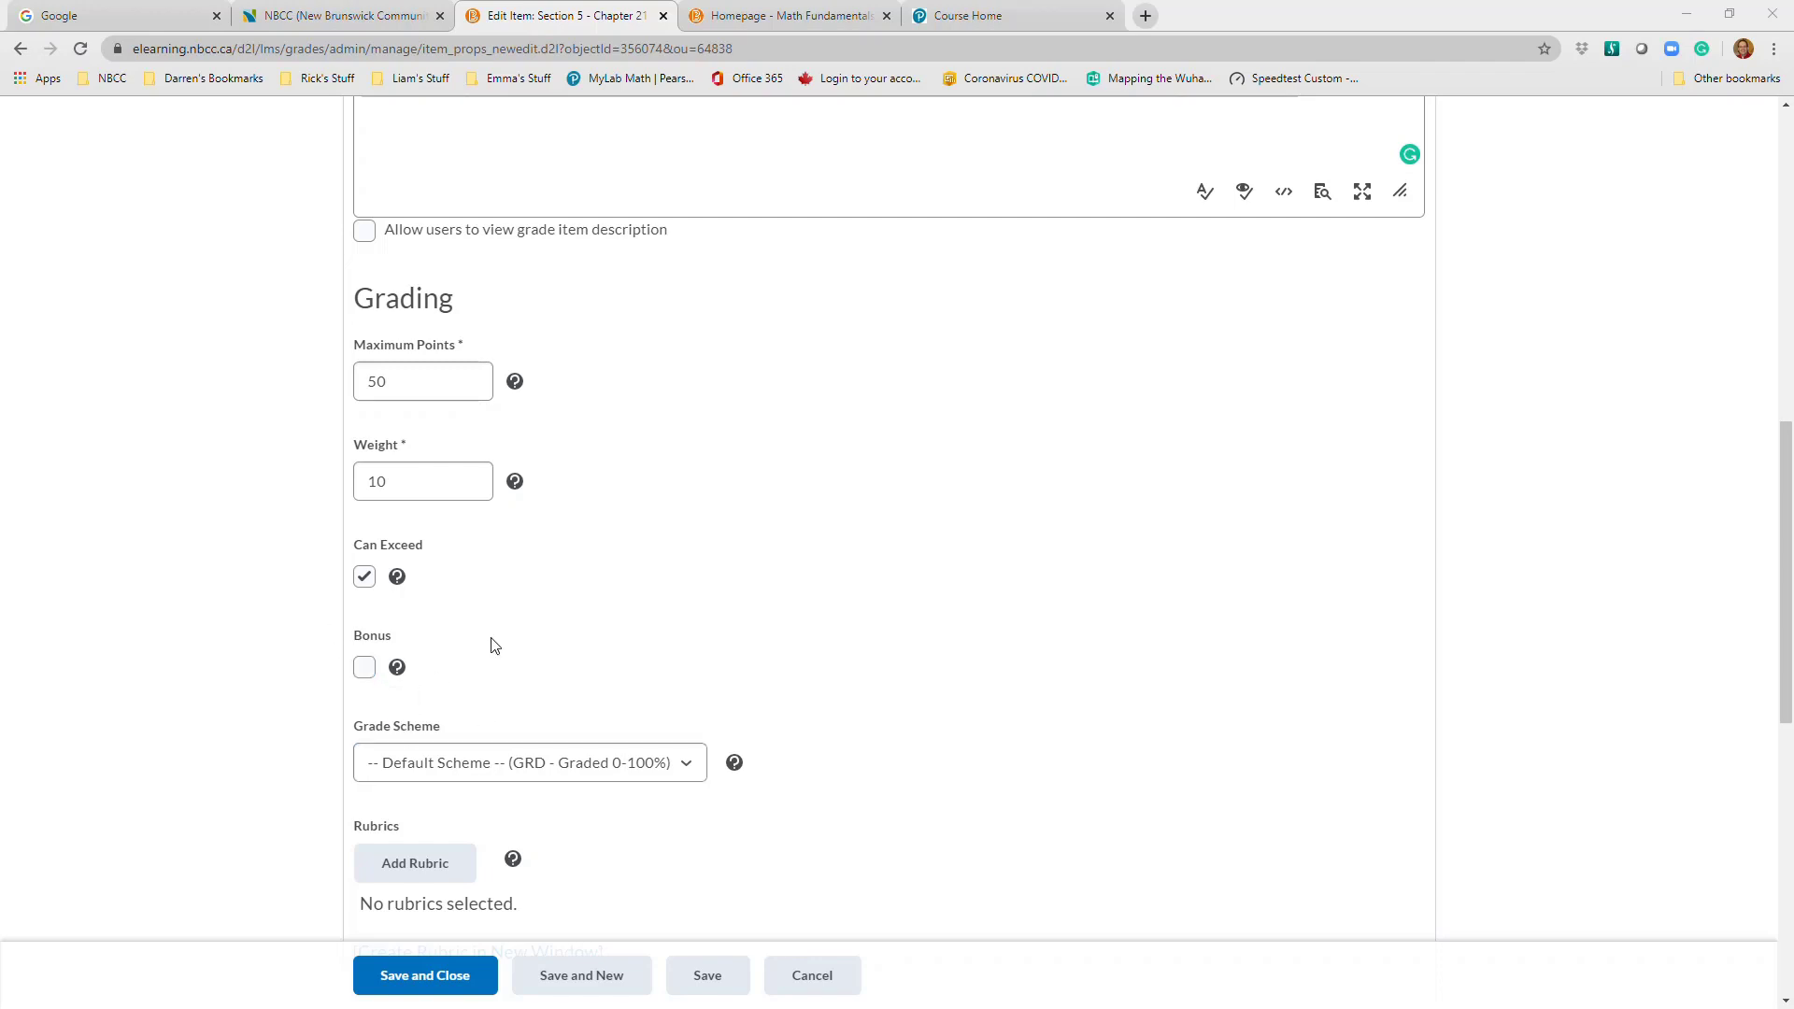
click(430, 493)
click(826, 983)
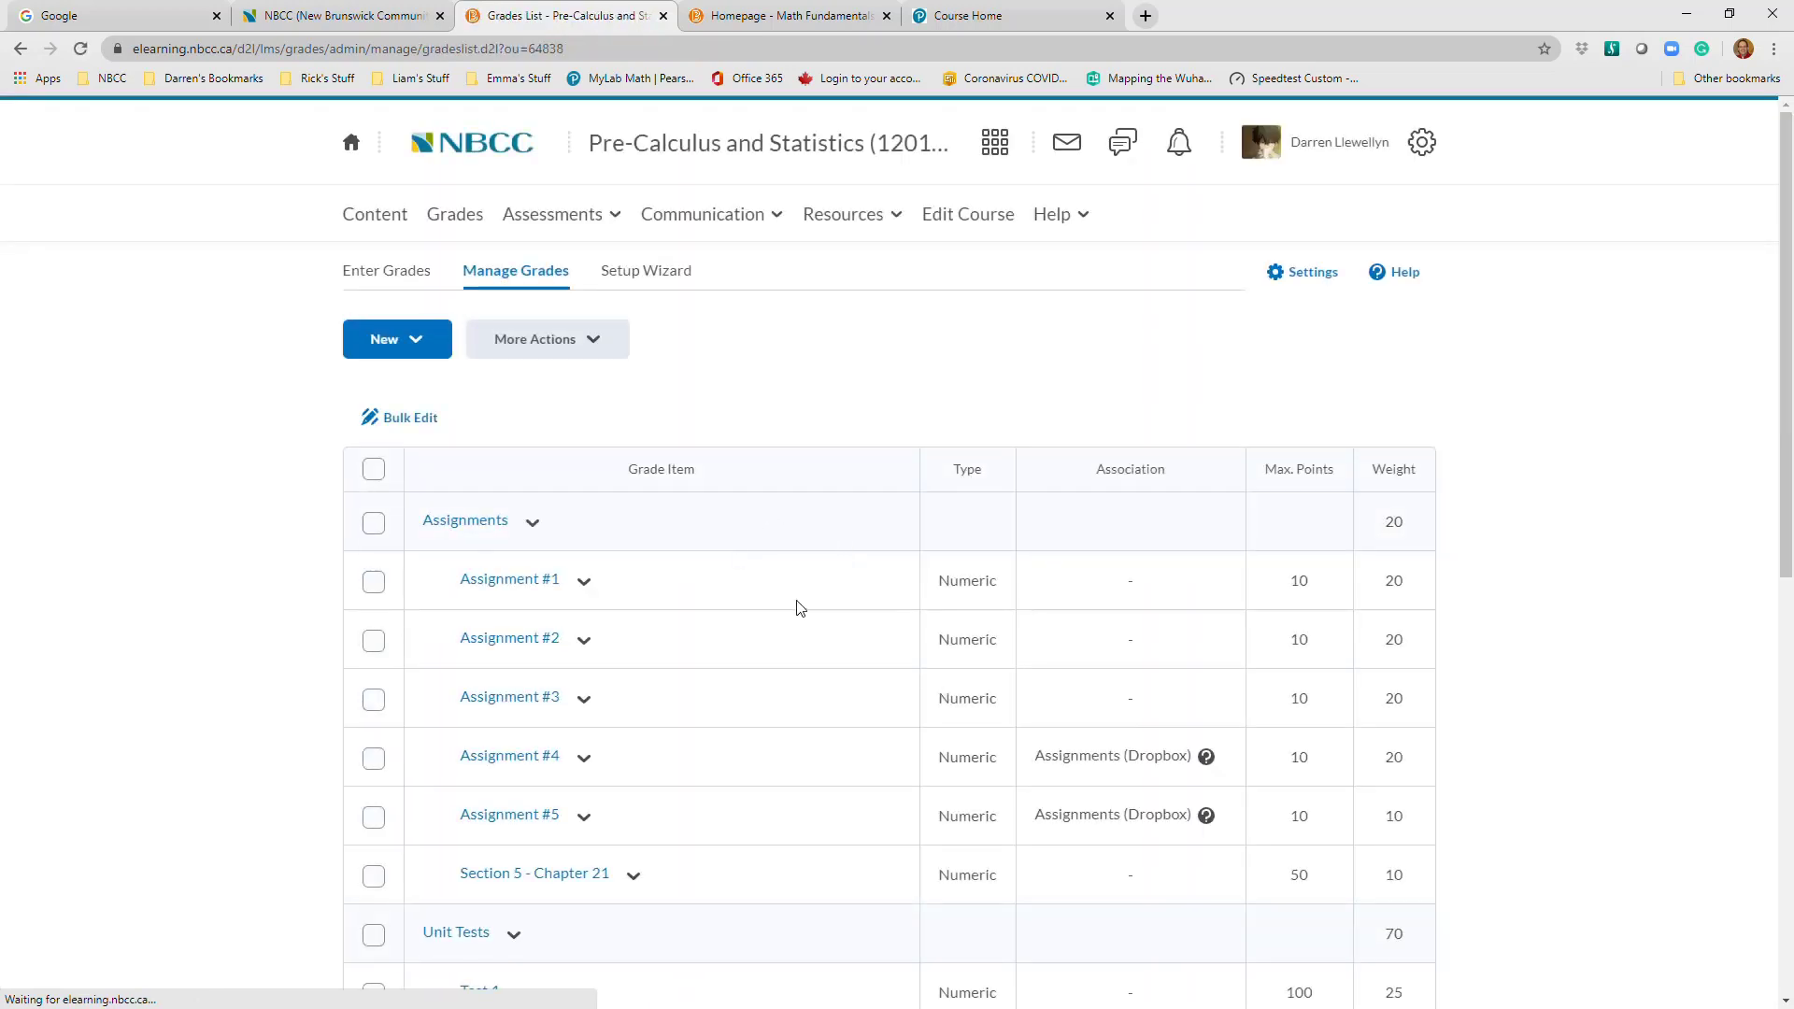
Examine how the MyMathLab homework item sits among the assignments, unit tests and practical work in the grades list
scroll(798, 608, down, 2)
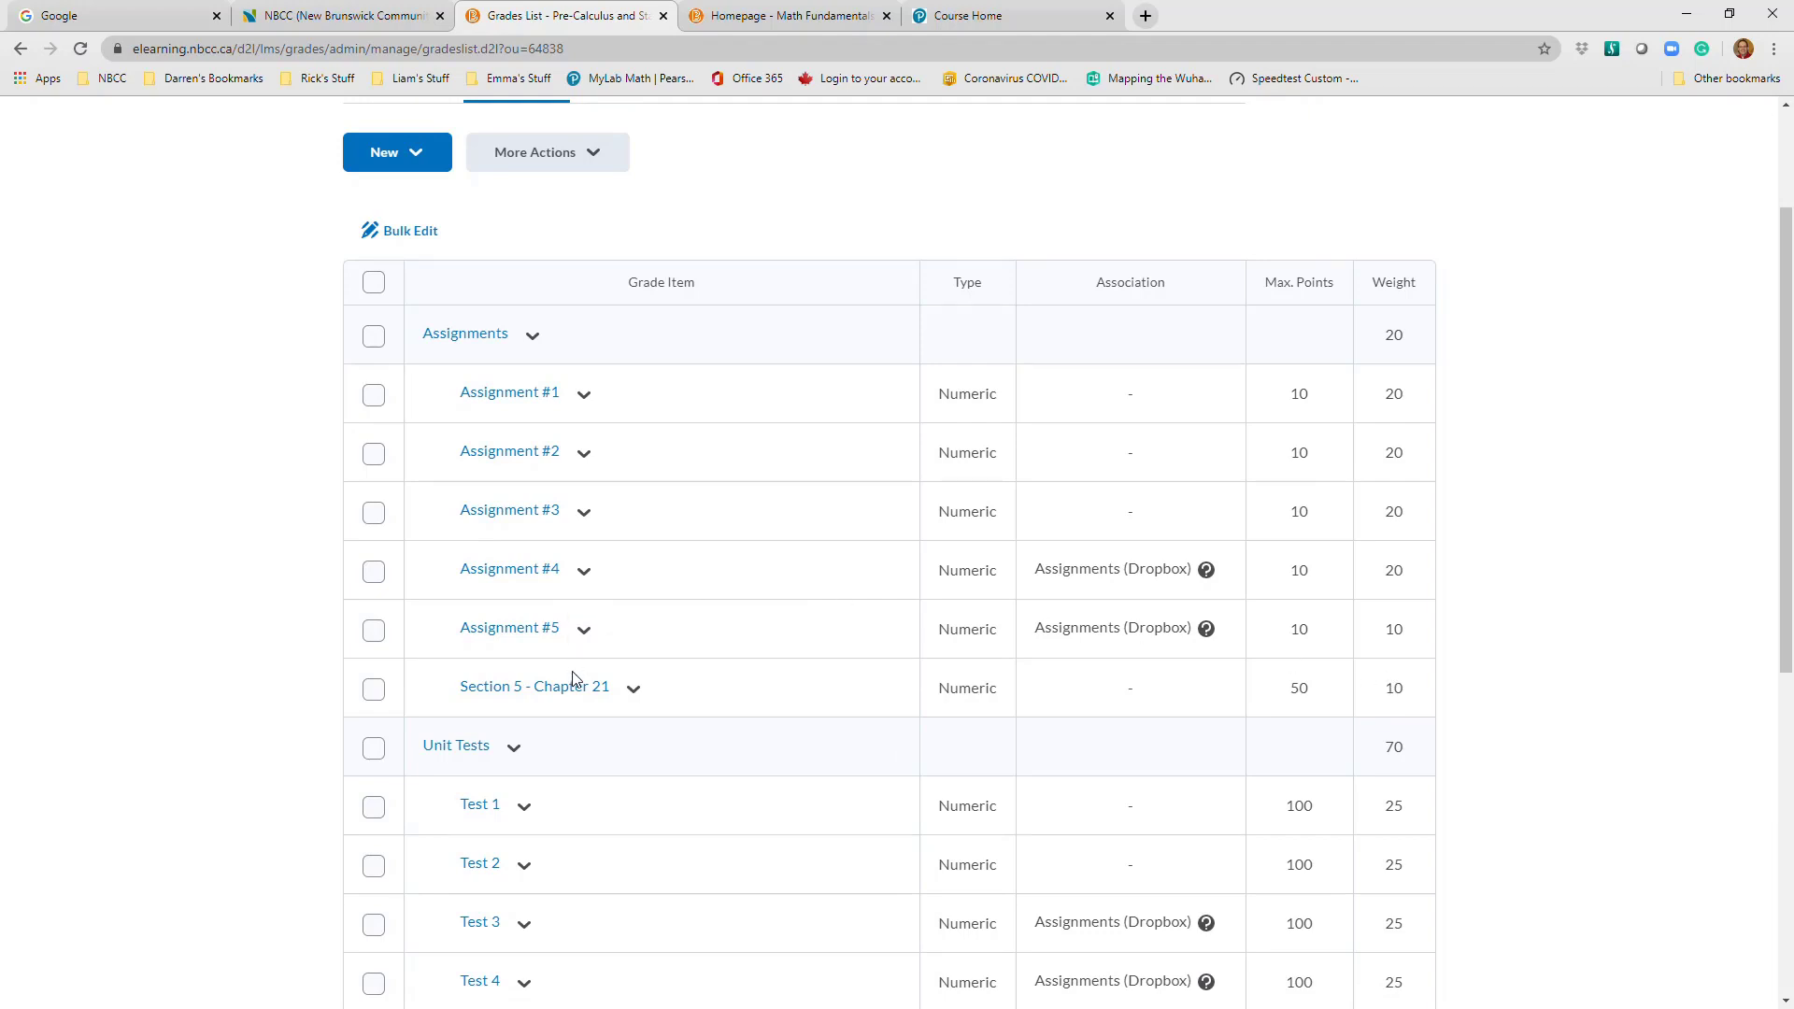
scroll(710, 689, down, 1)
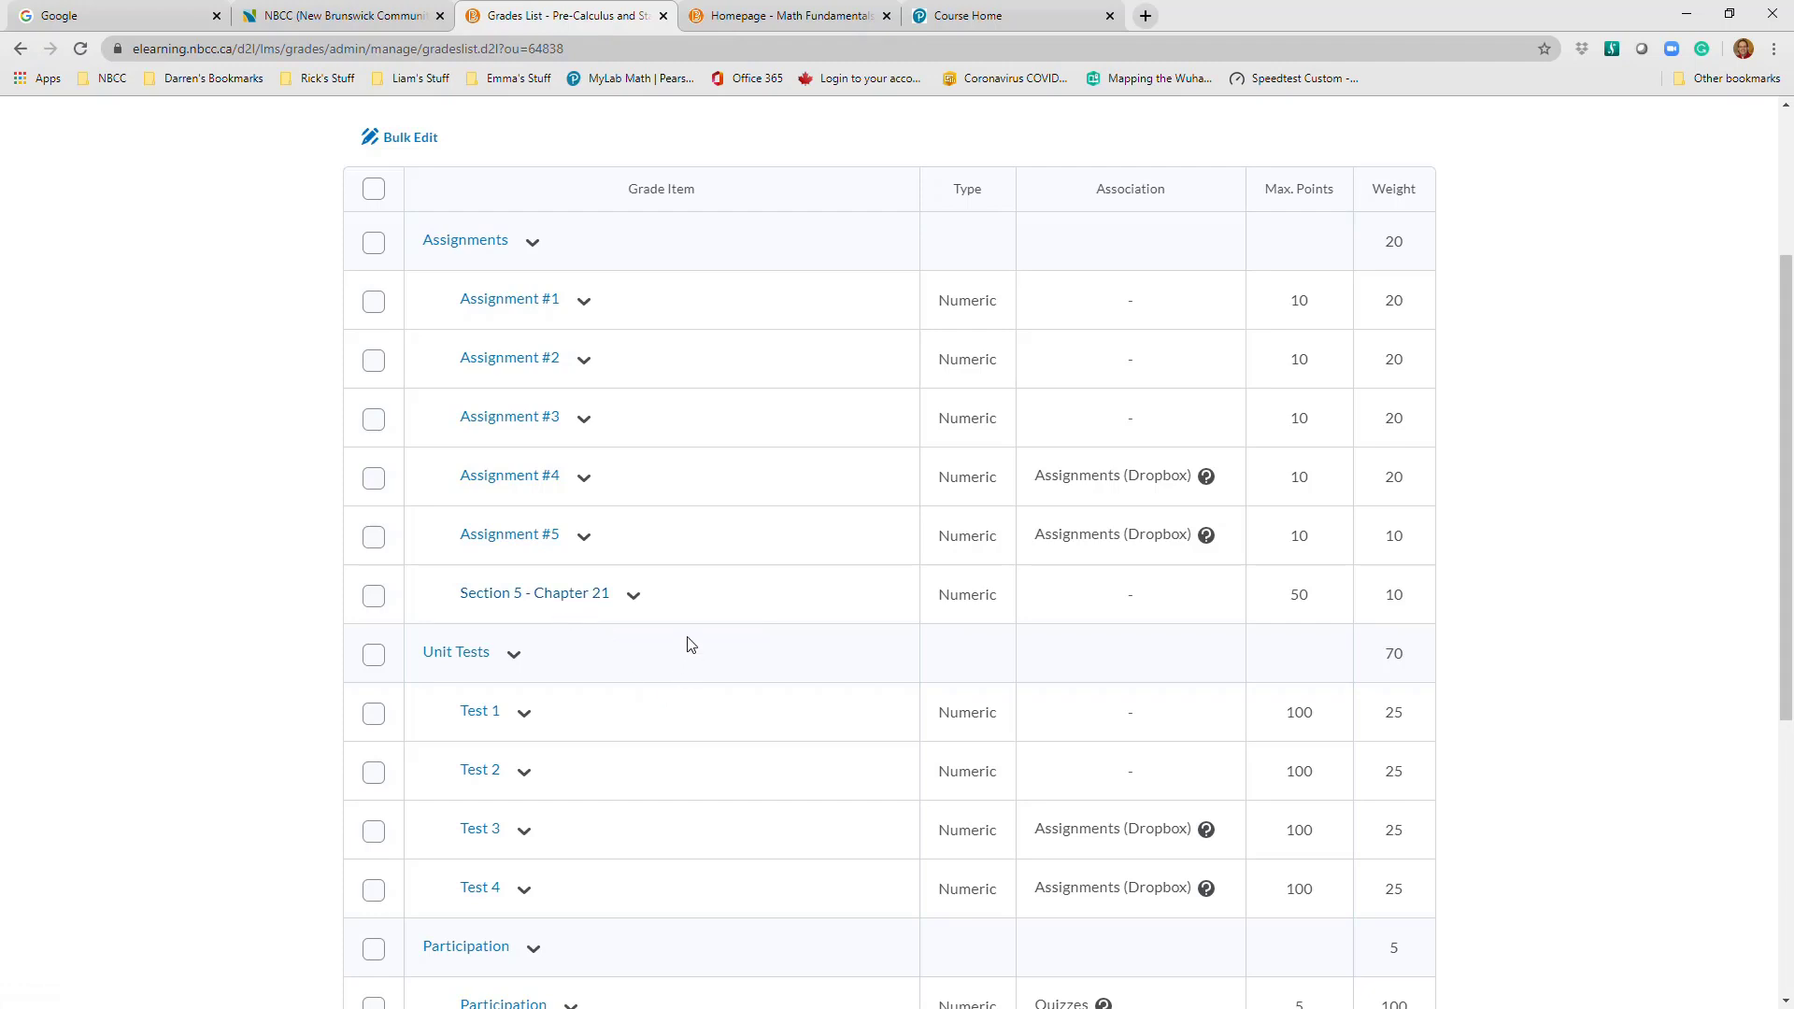
scroll(689, 645, down, 3)
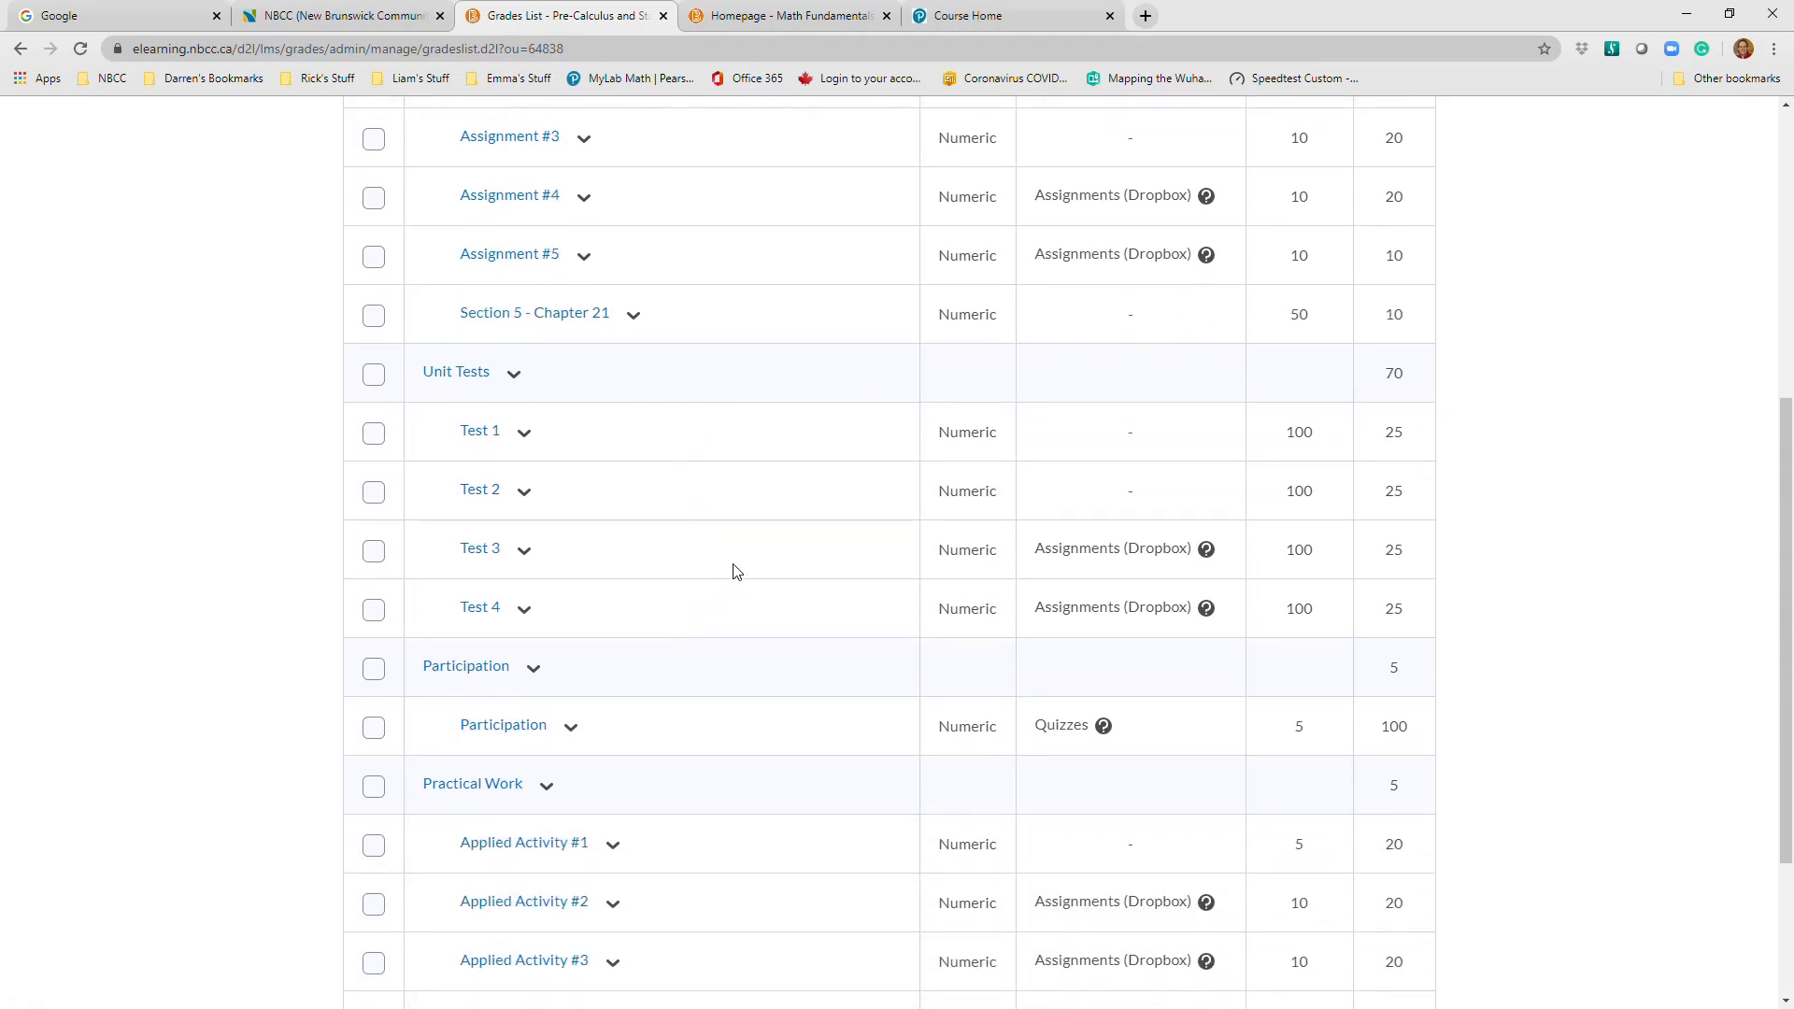
scroll(733, 570, up, 1)
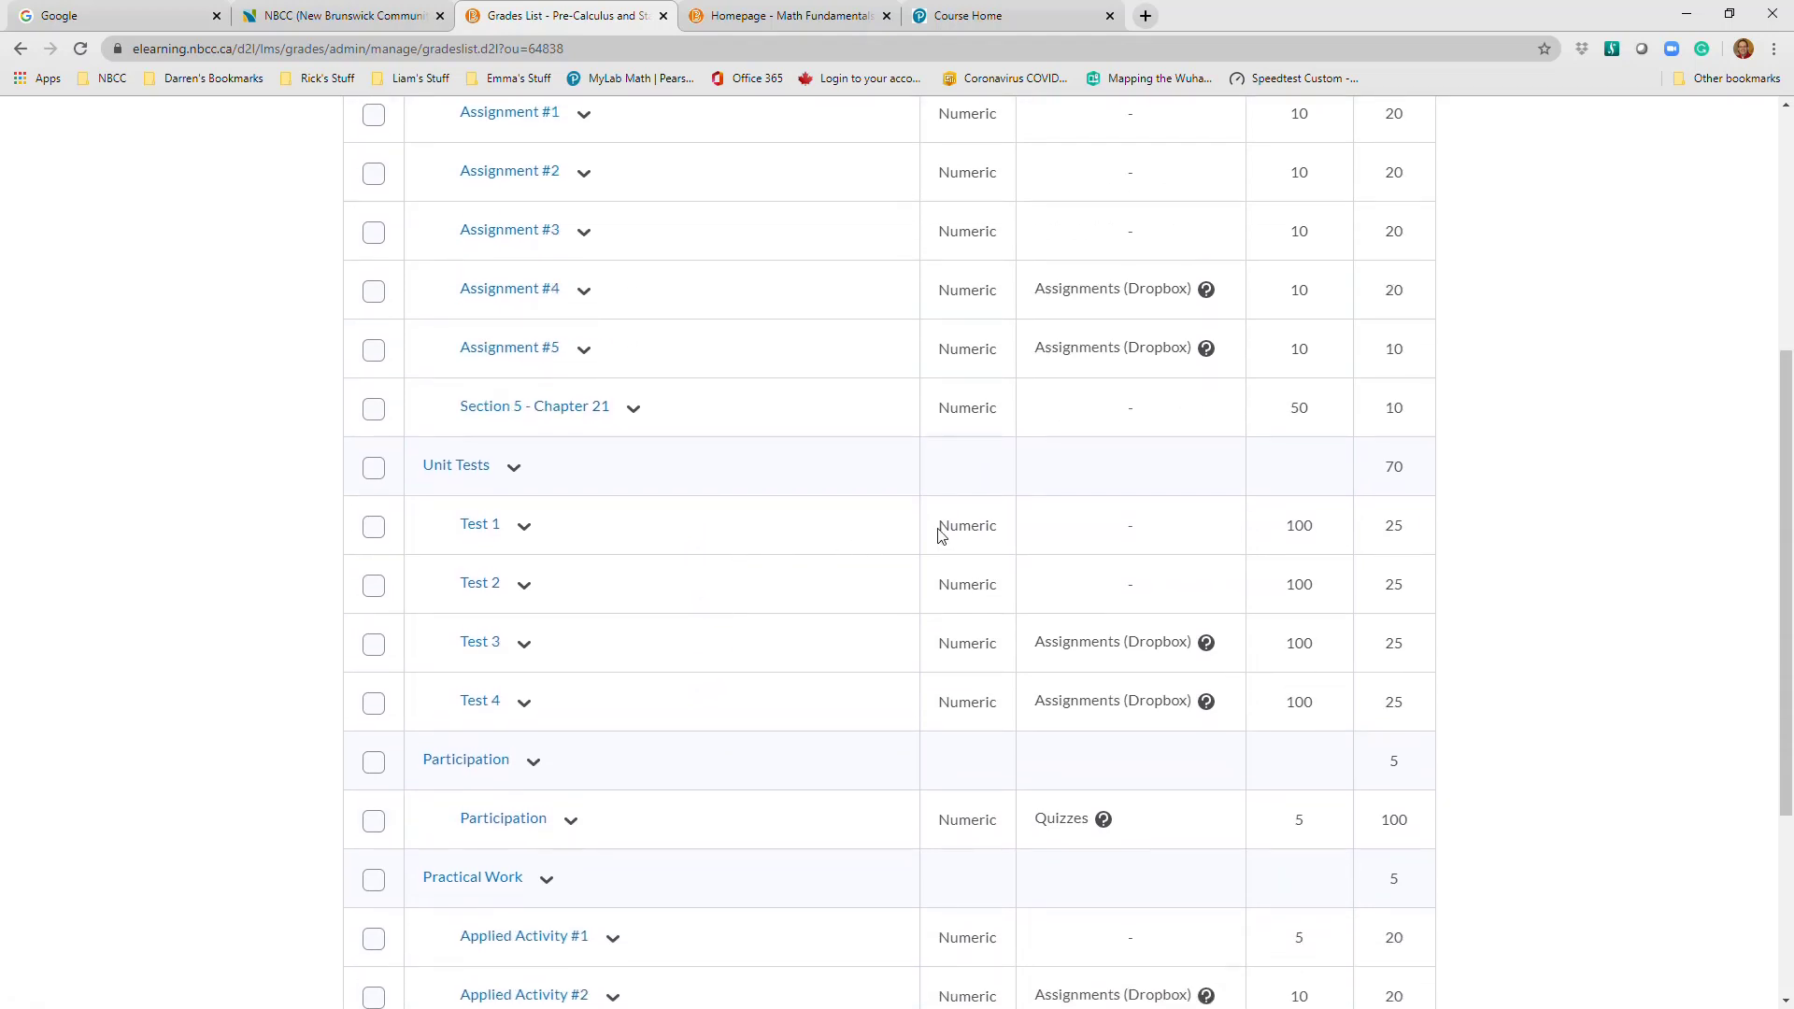
scroll(1427, 465, up, 1)
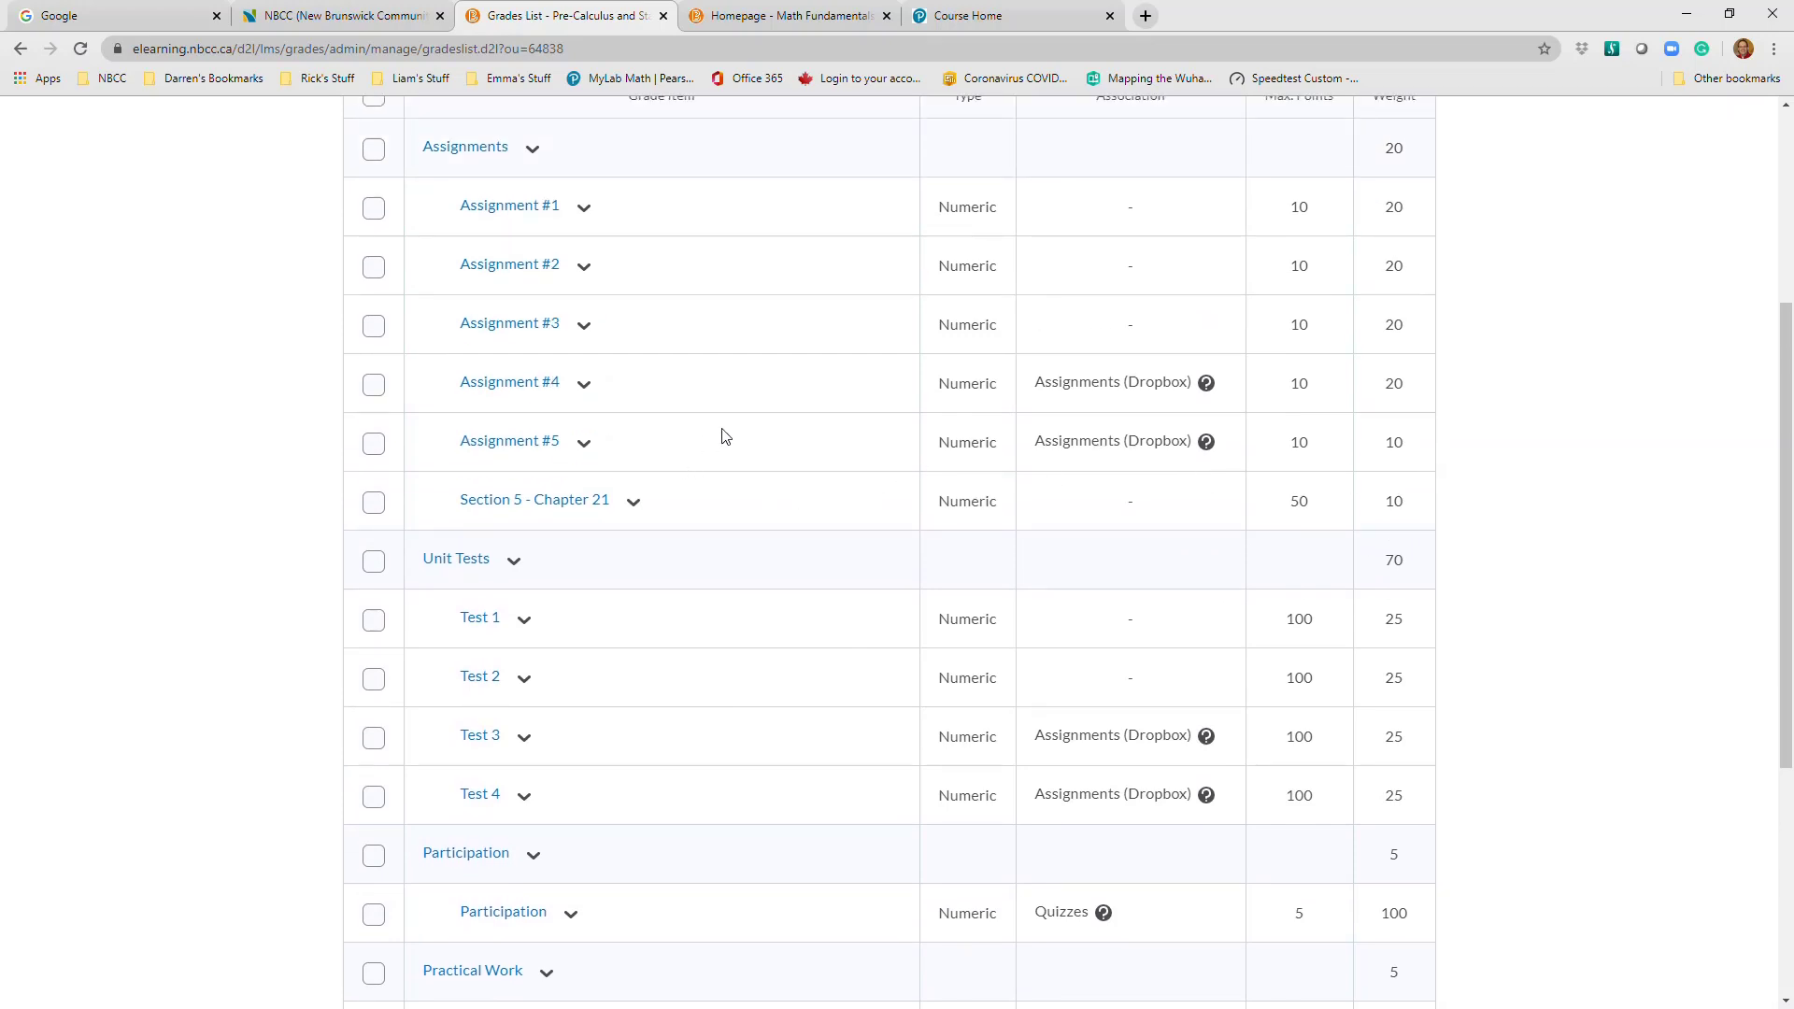
scroll(737, 422, up, 2)
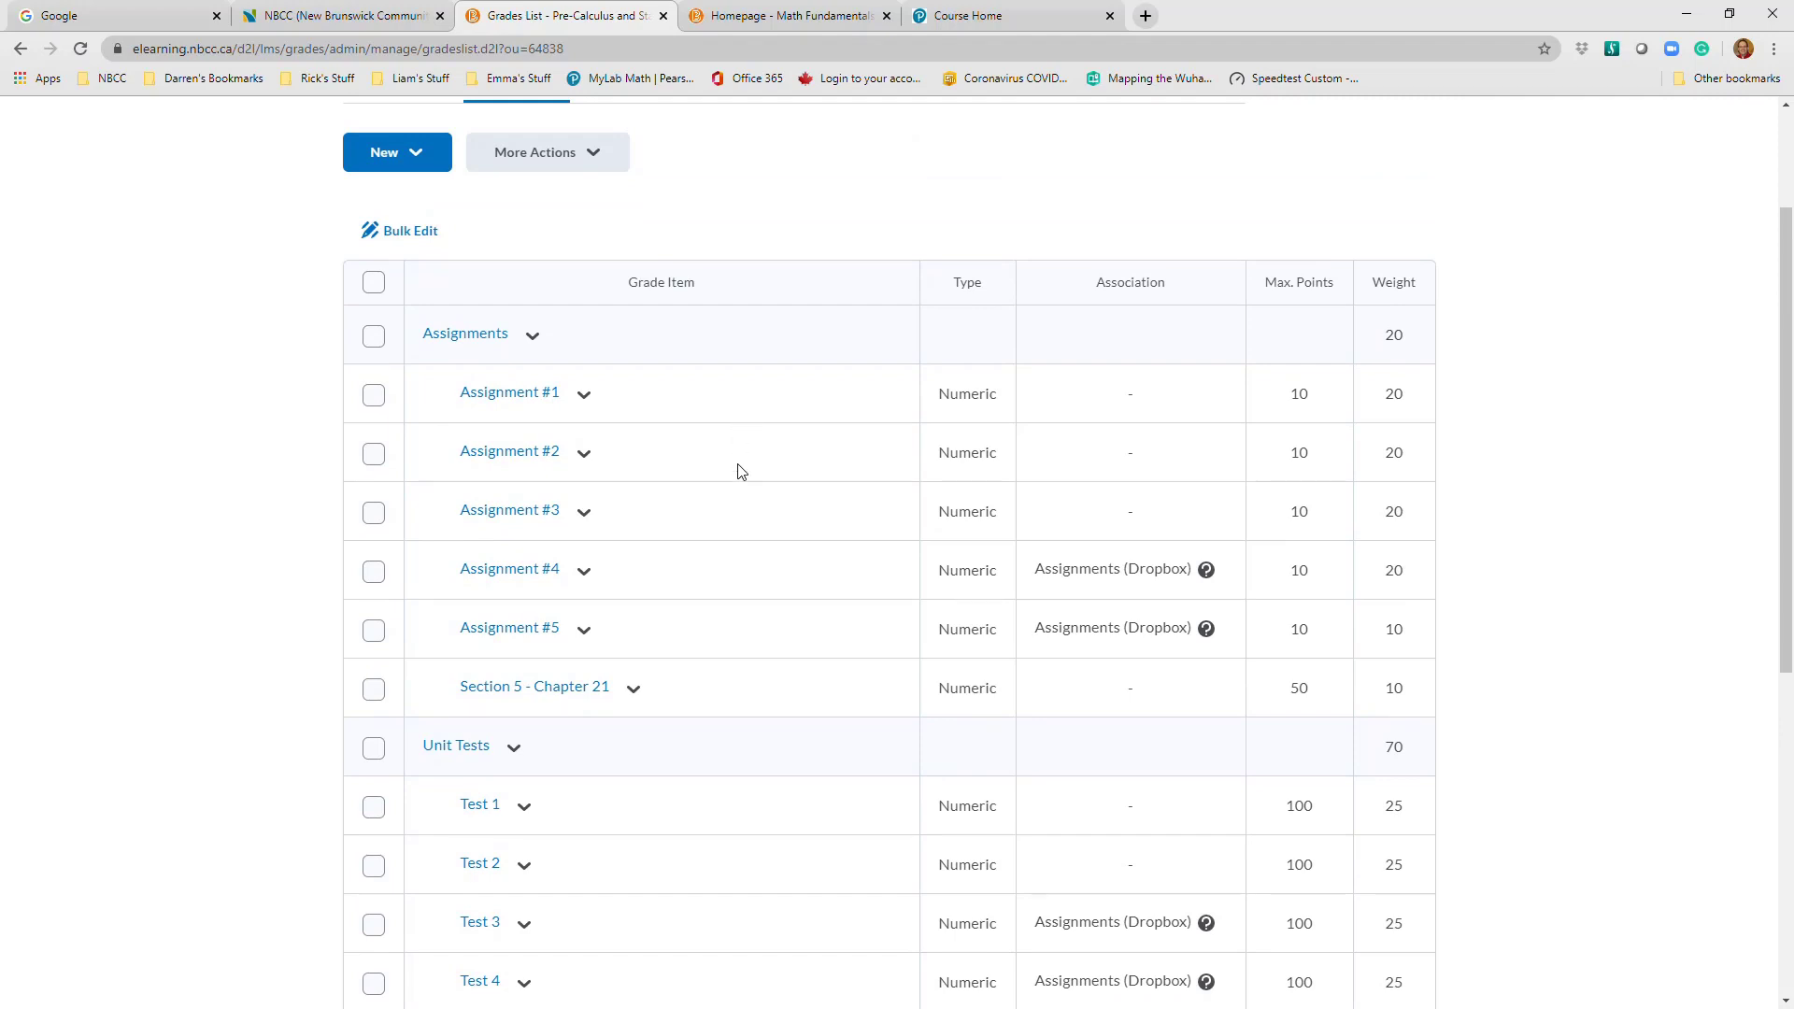
scroll(639, 281, up, 1)
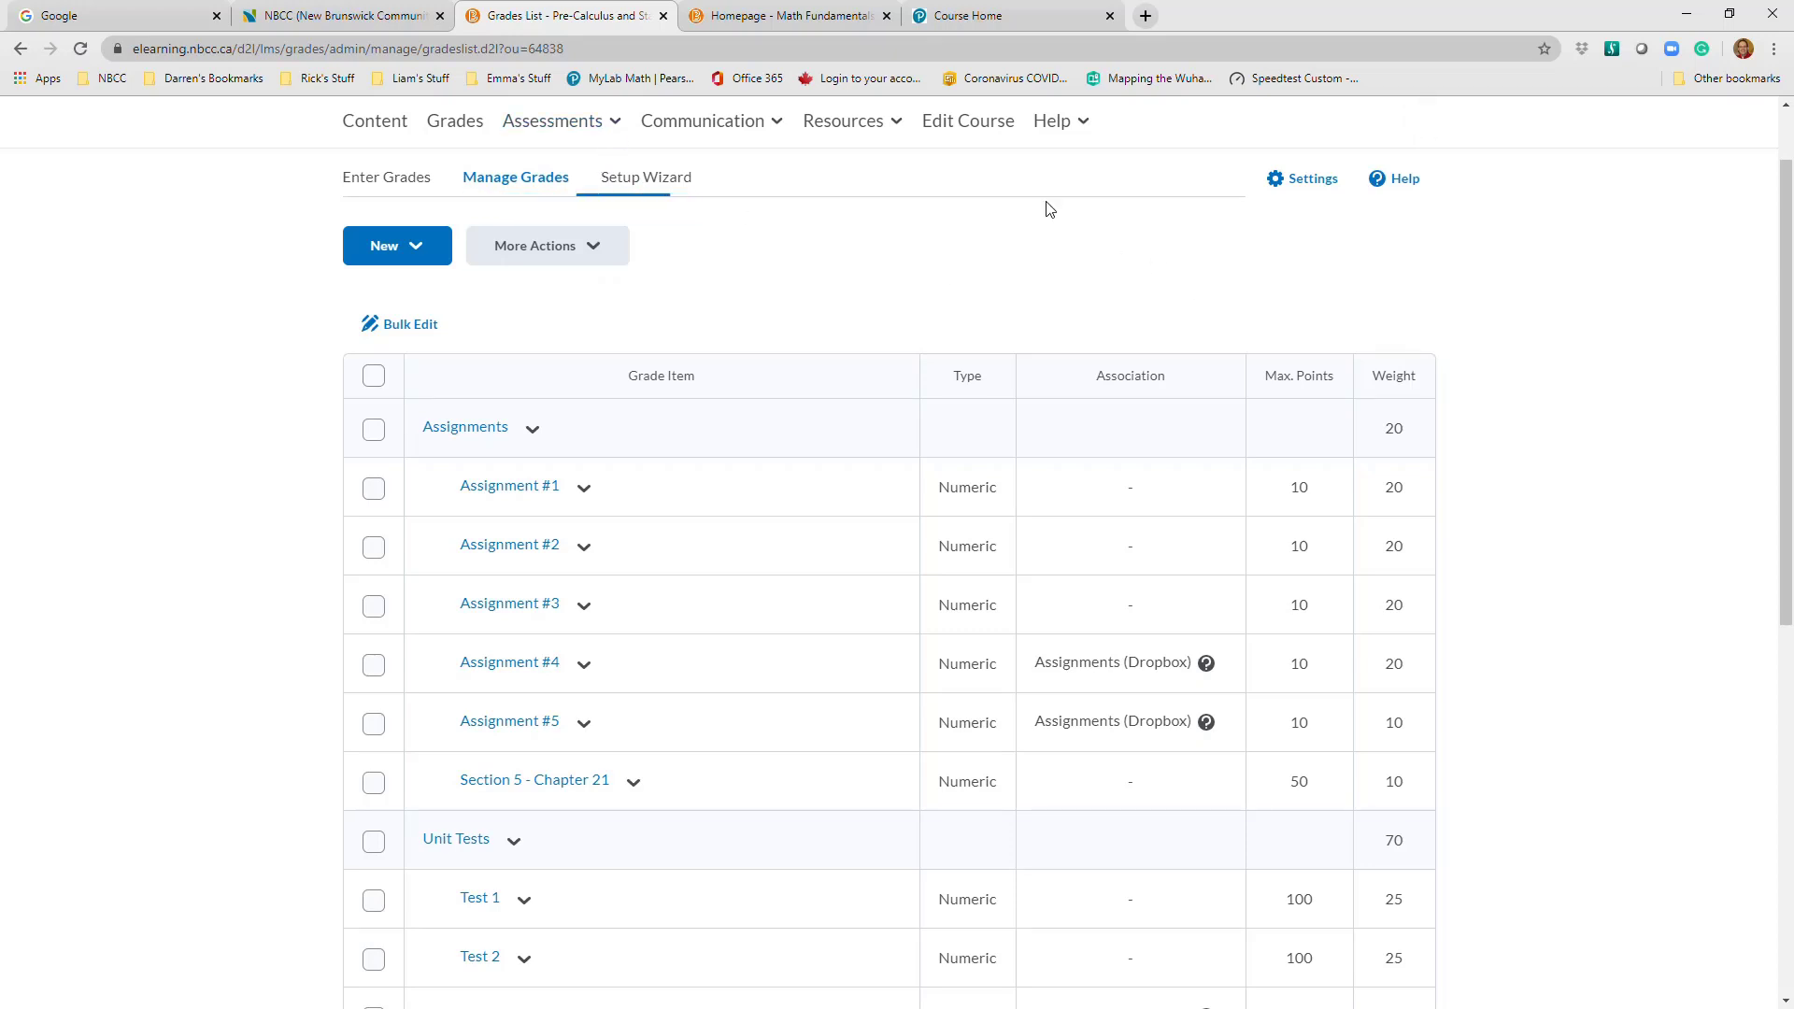
scroll(600, 181, up, 1)
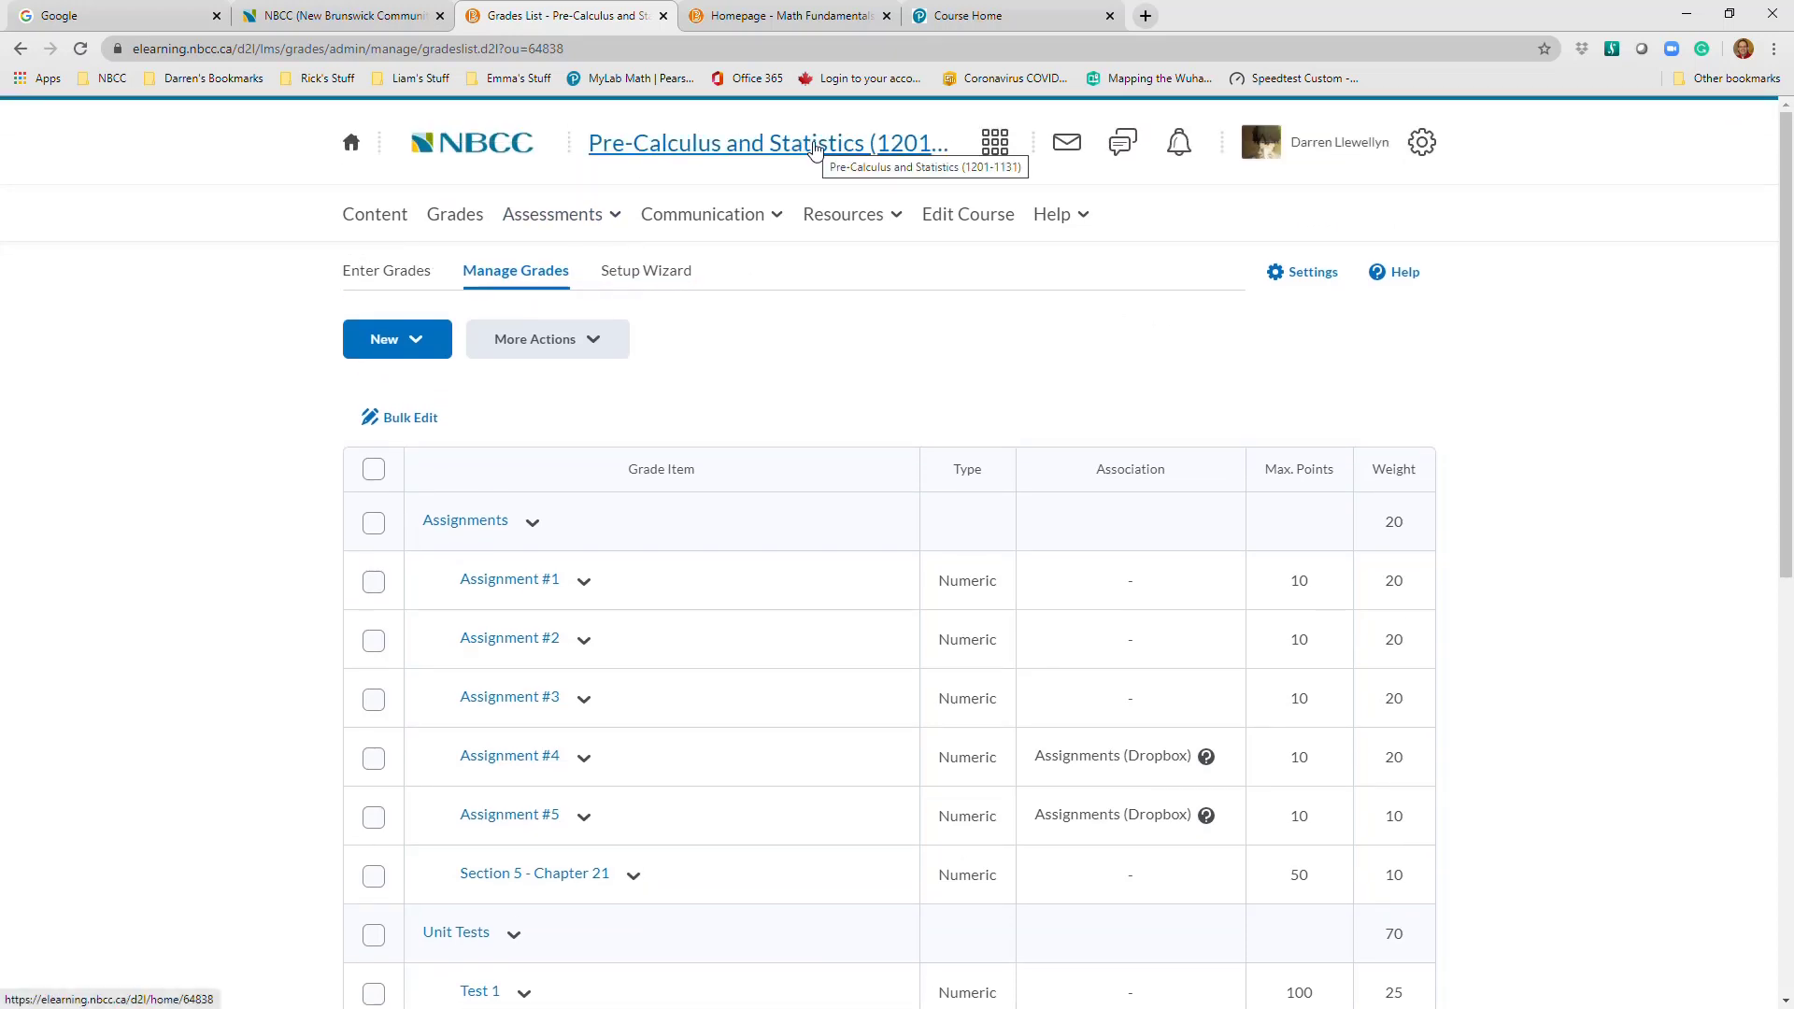
Set Home Page with MyMathLab as the active homepage of the Math Fundamentals (1171-1223) course
click(819, 19)
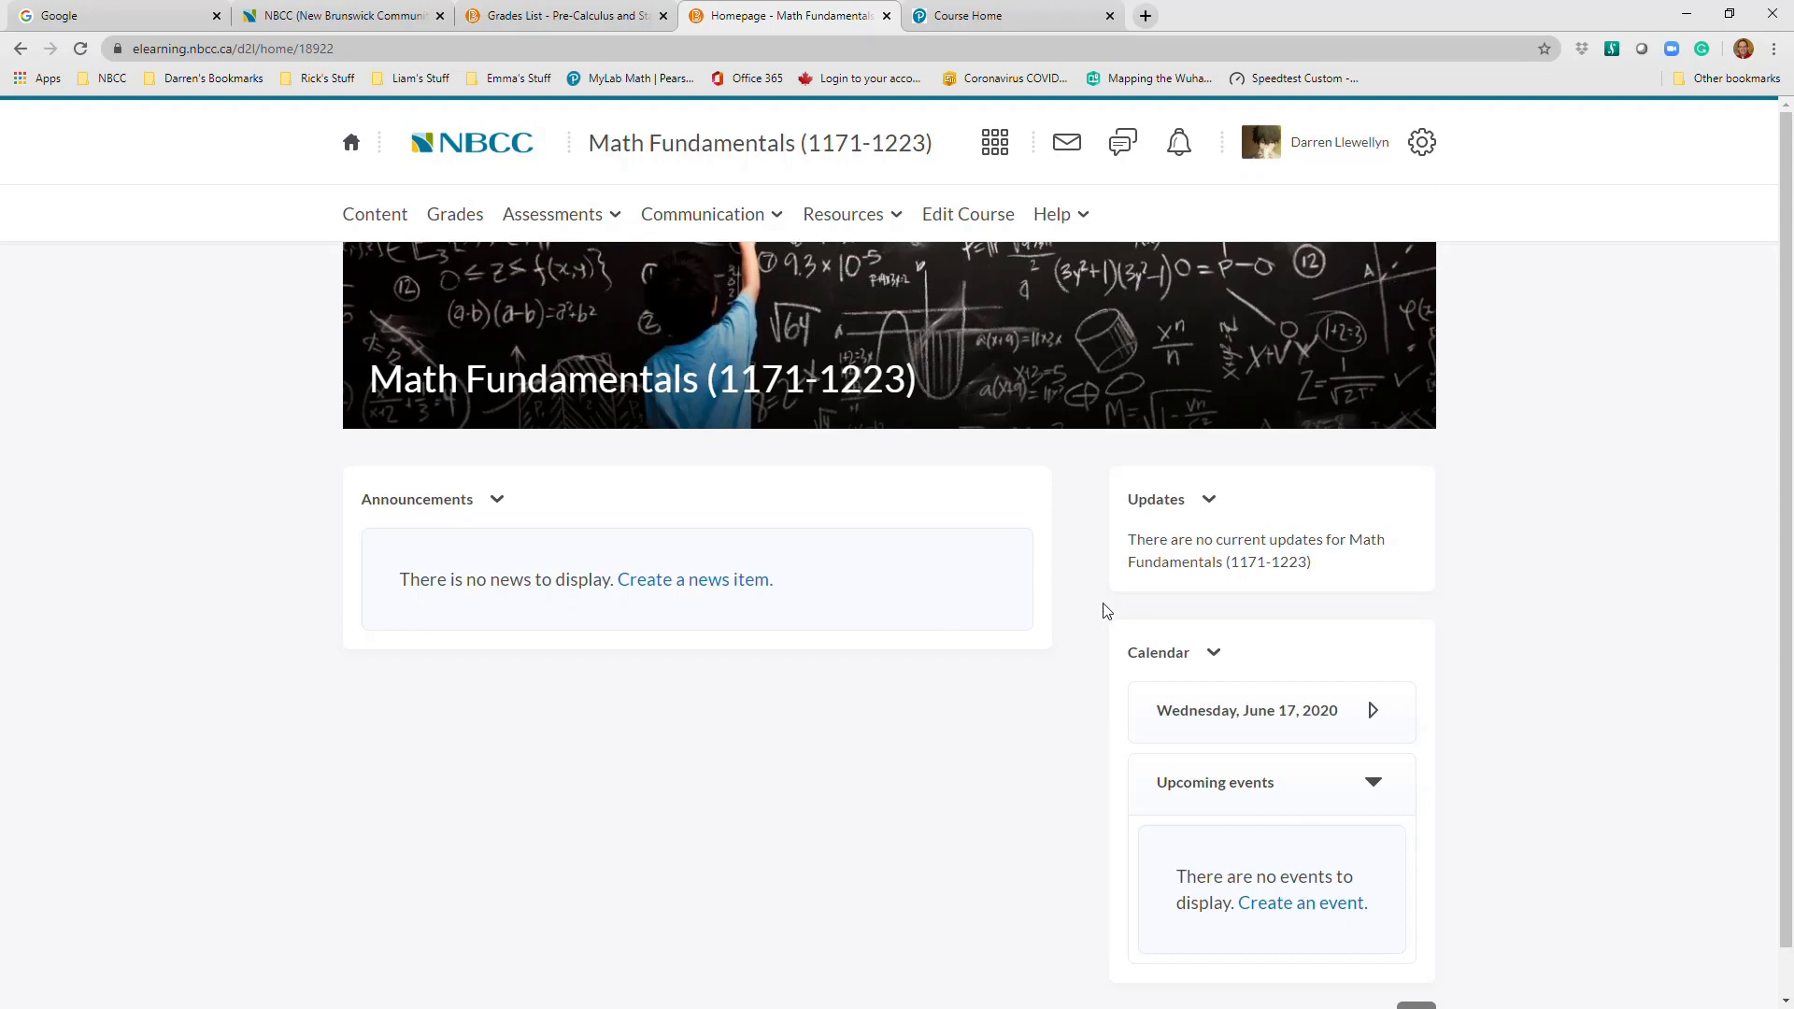
click(964, 222)
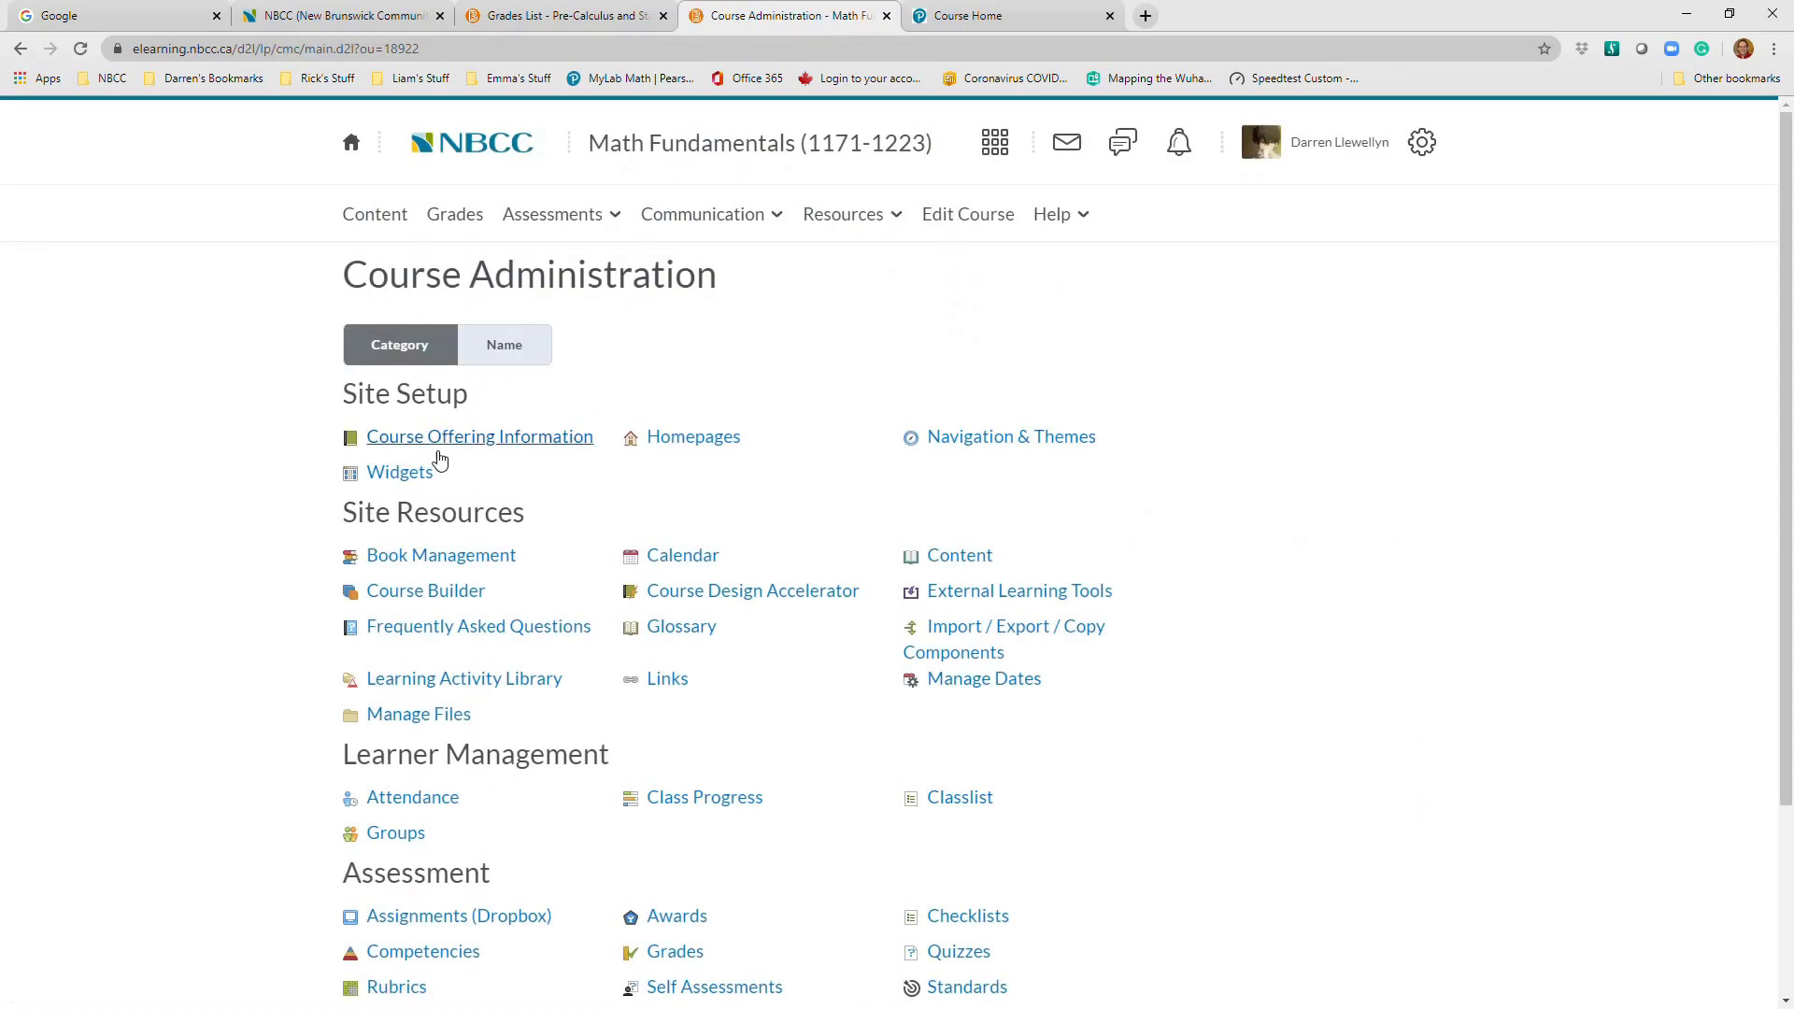
click(400, 474)
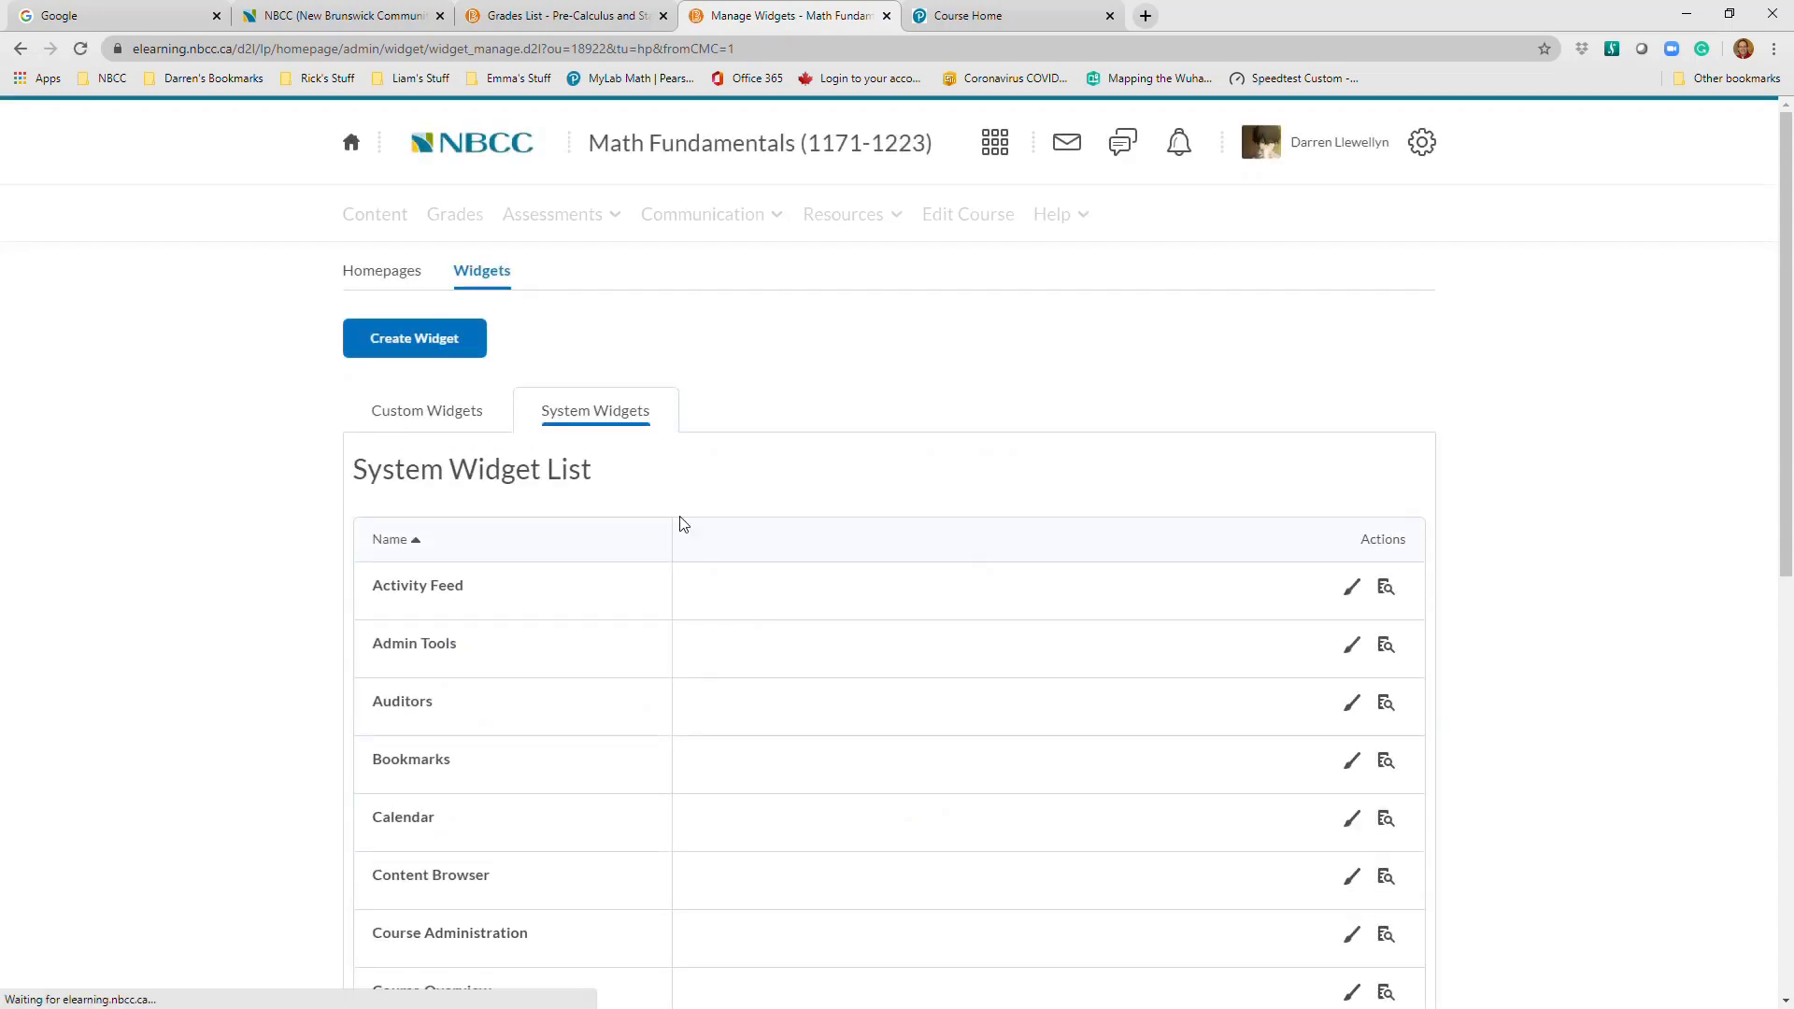
click(388, 276)
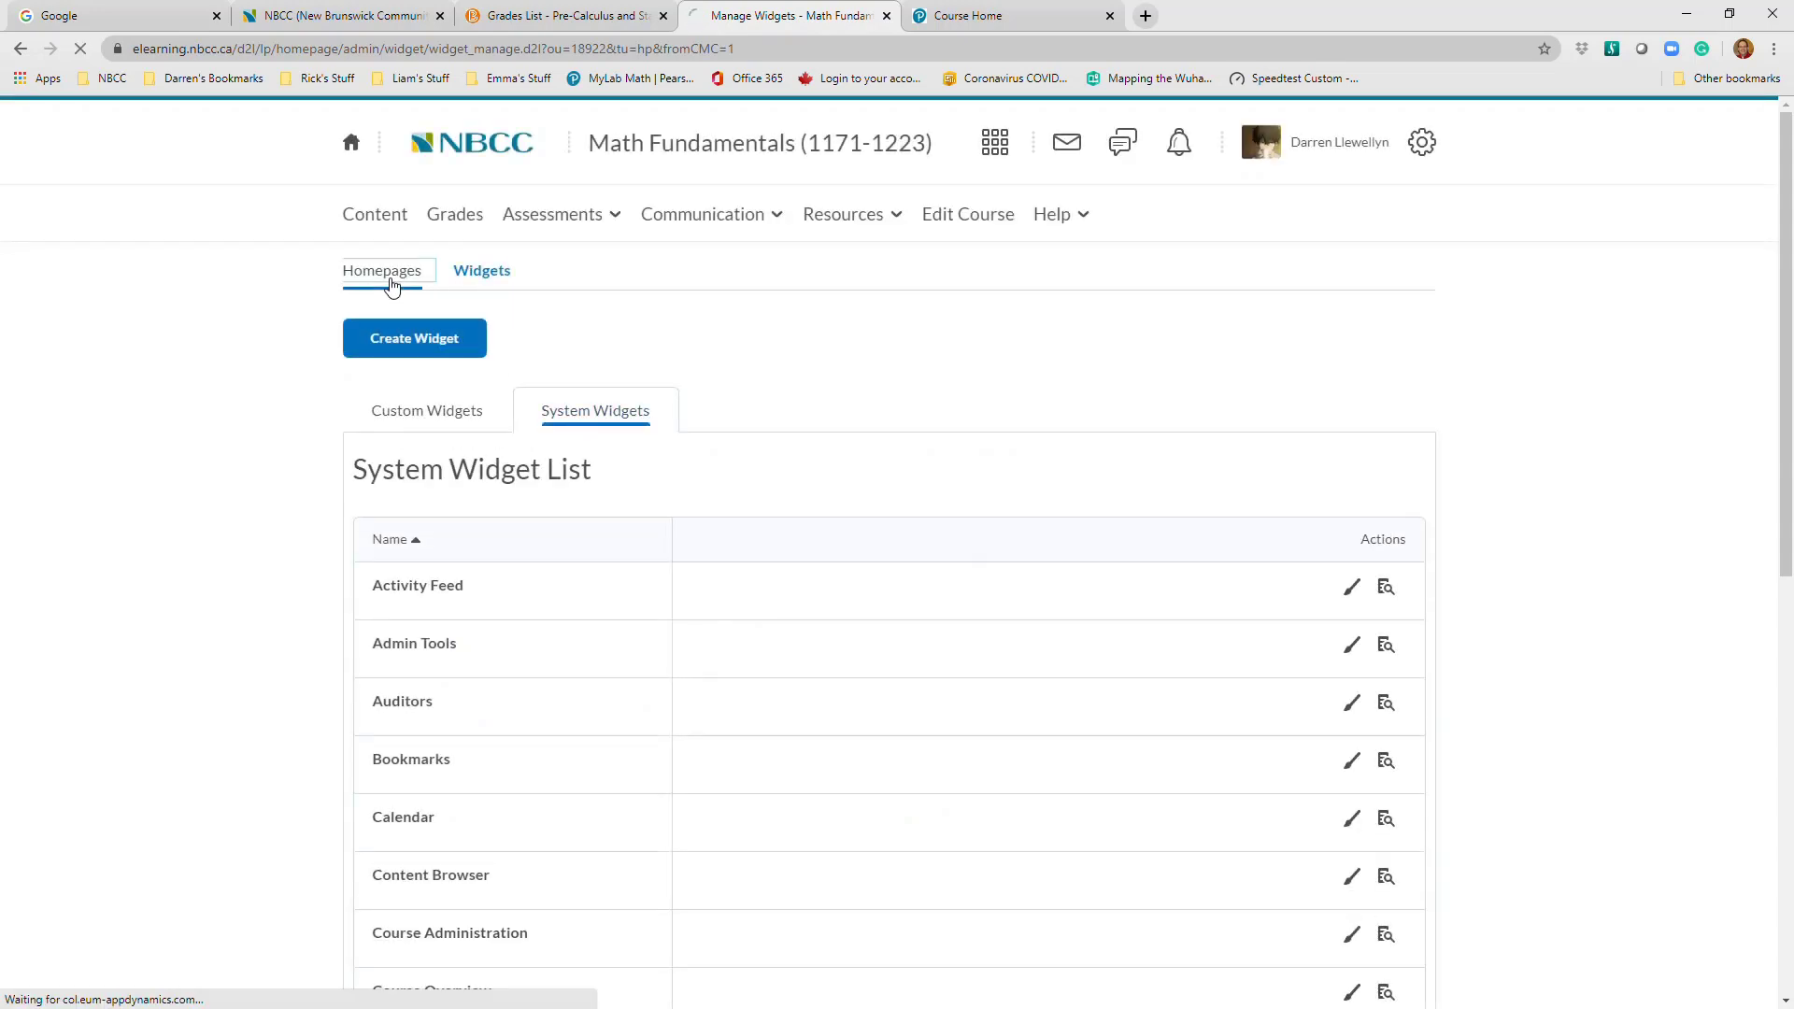
click(463, 462)
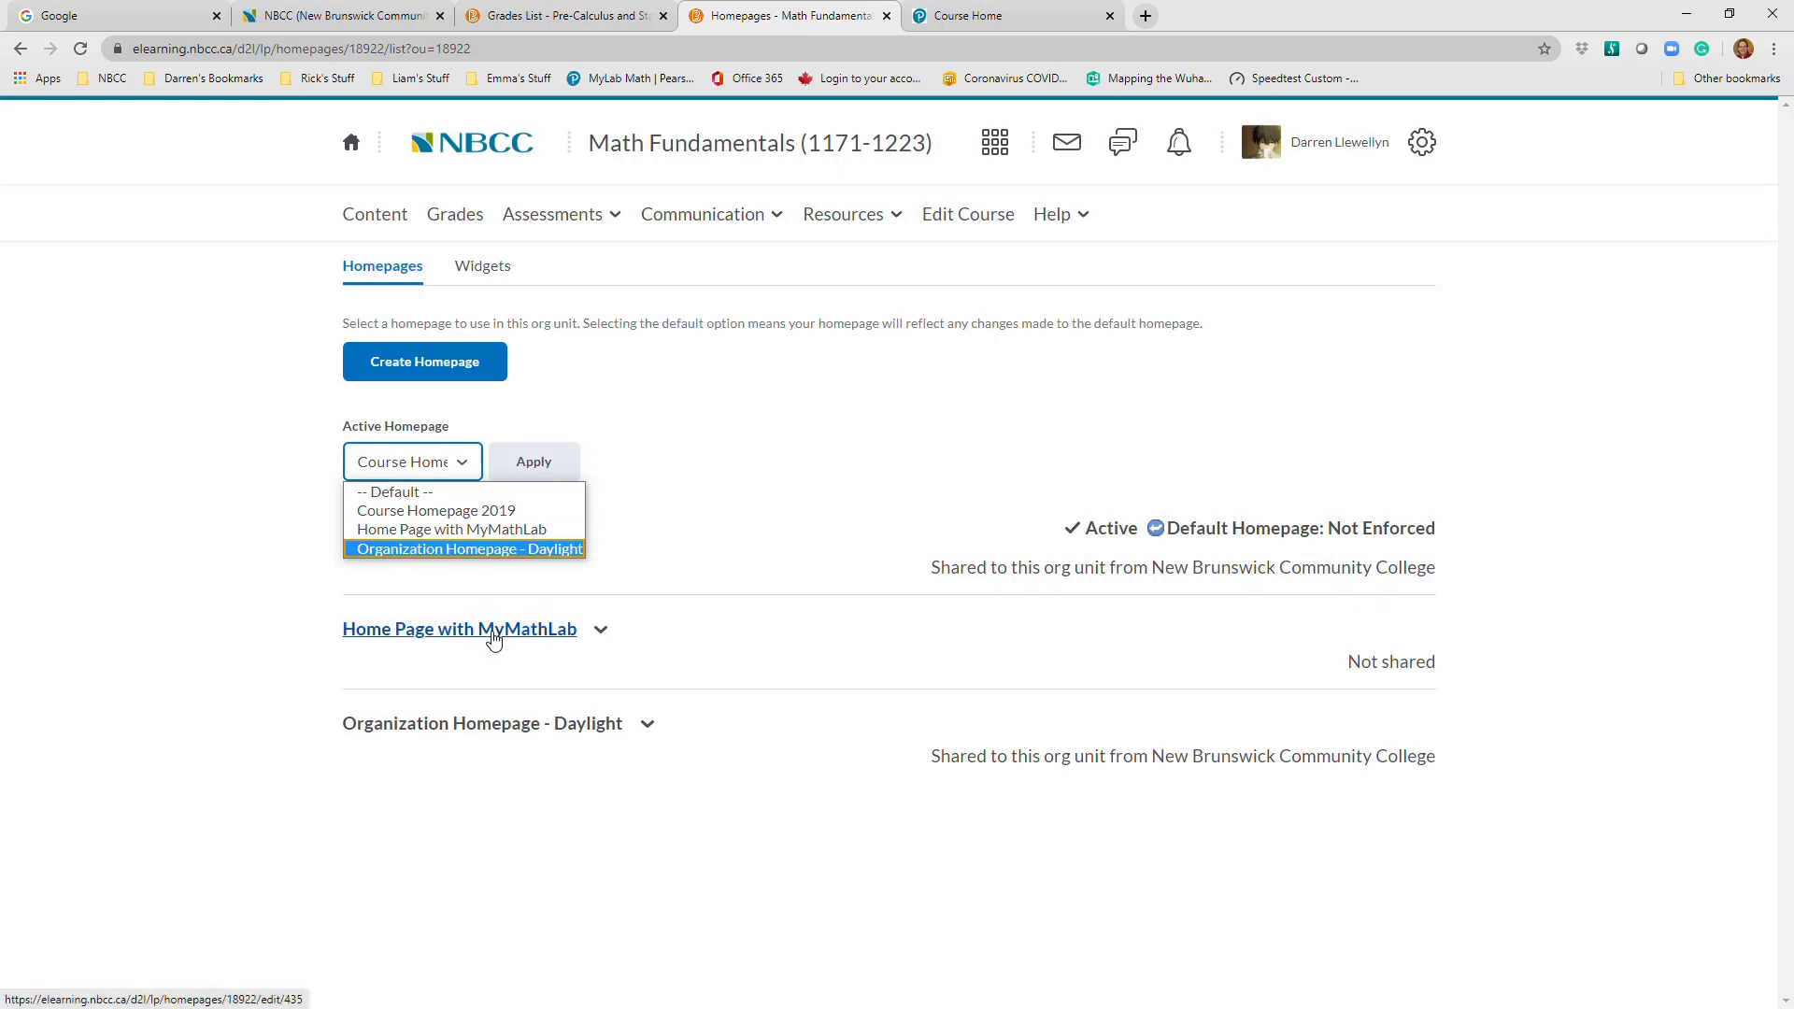
click(512, 530)
click(529, 467)
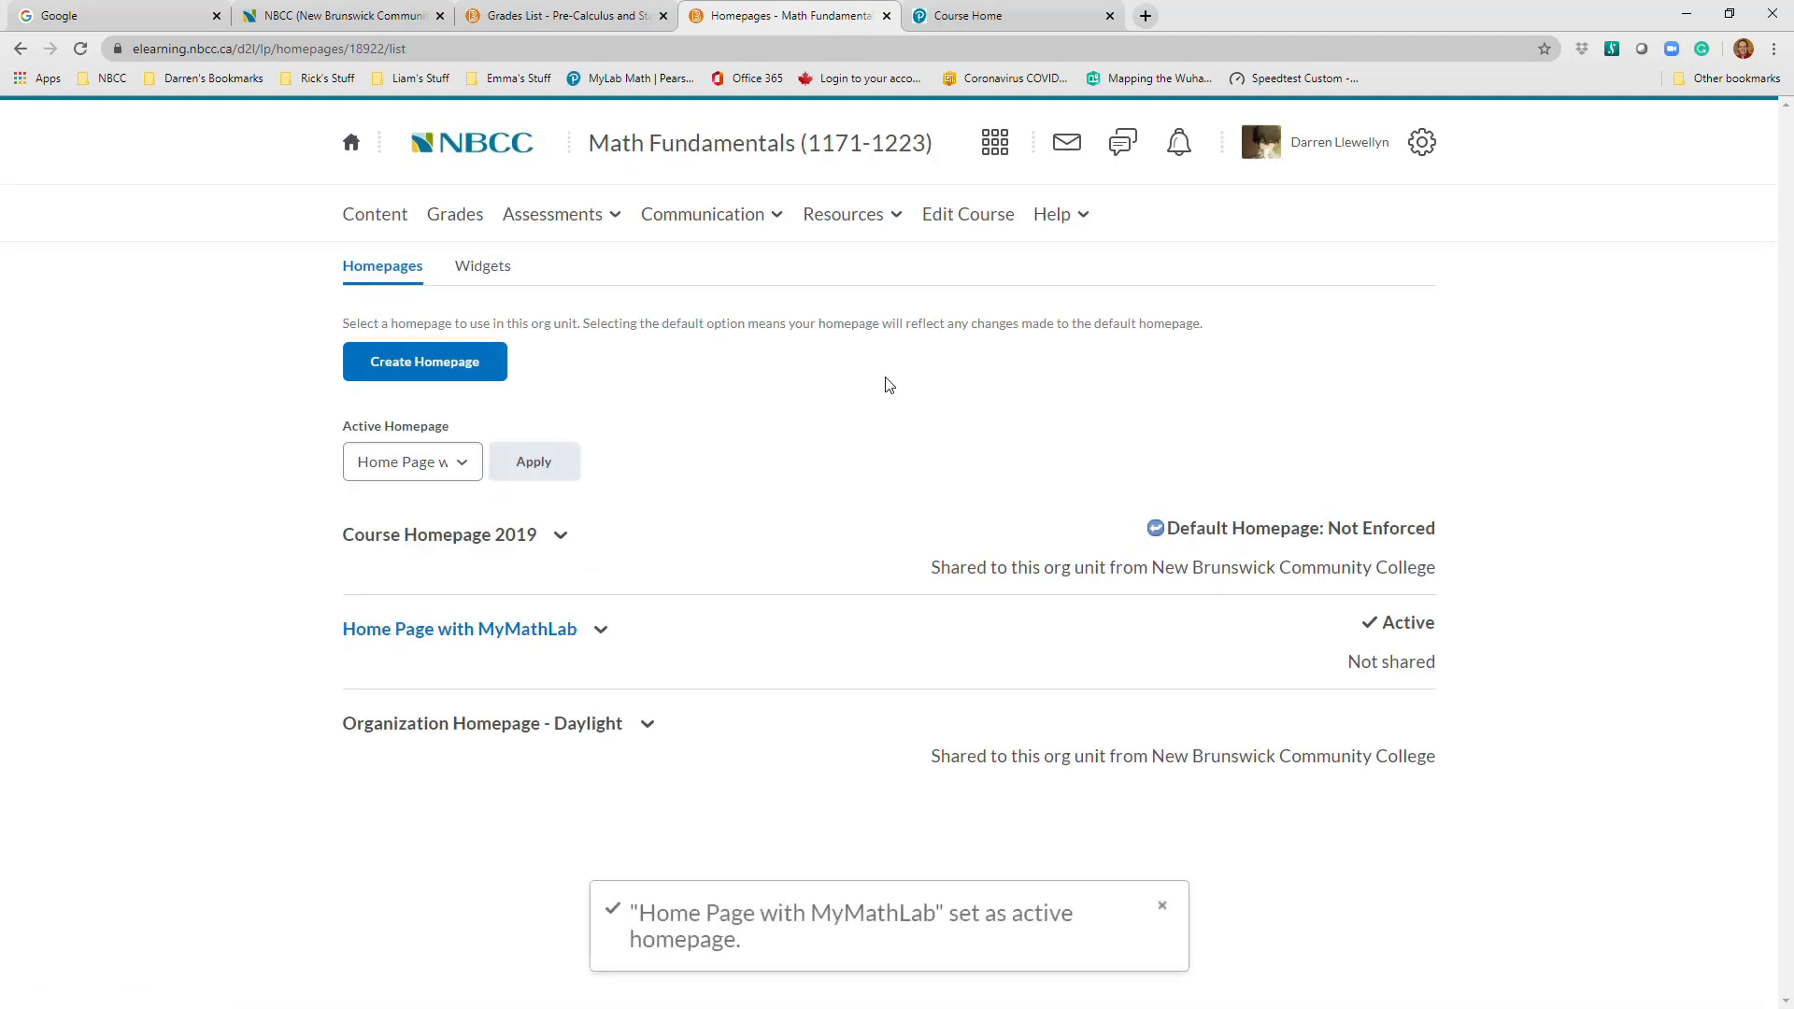
Return to the Math Fundamentals course homepage and launch Pearson MyLab and Mastering from its MyLab & Mastering Links widget
click(815, 151)
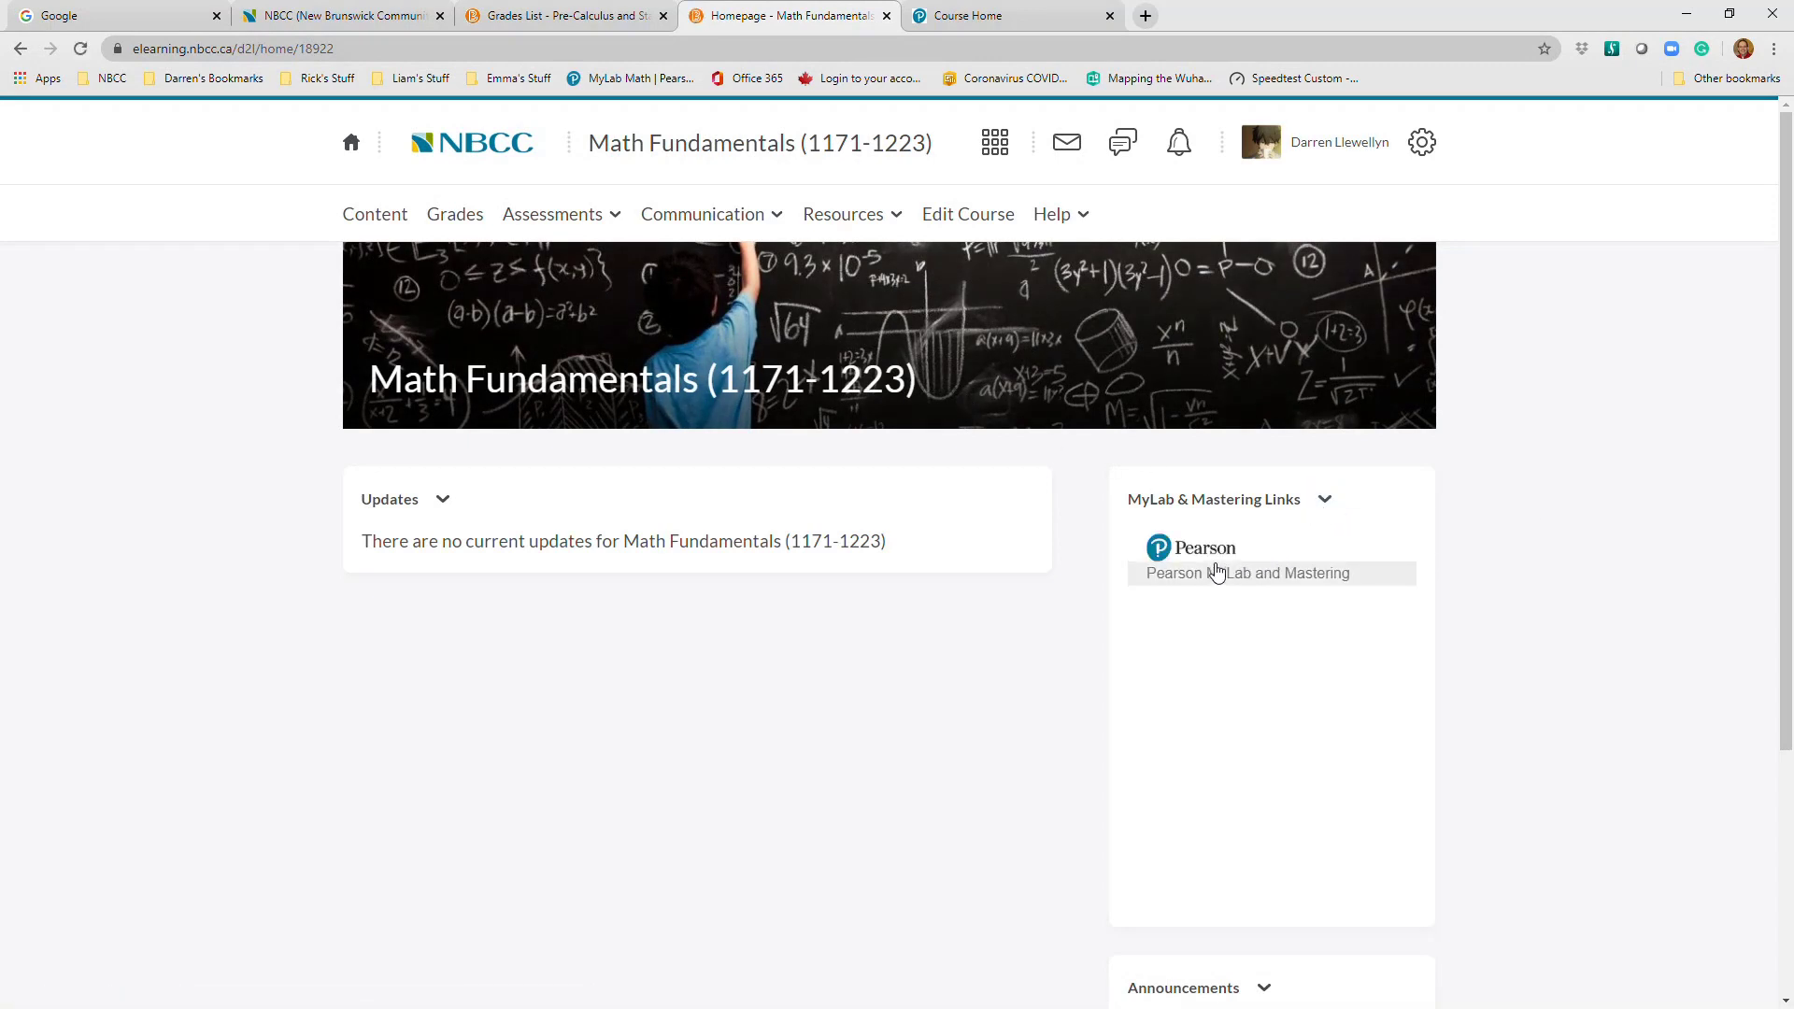
click(1217, 571)
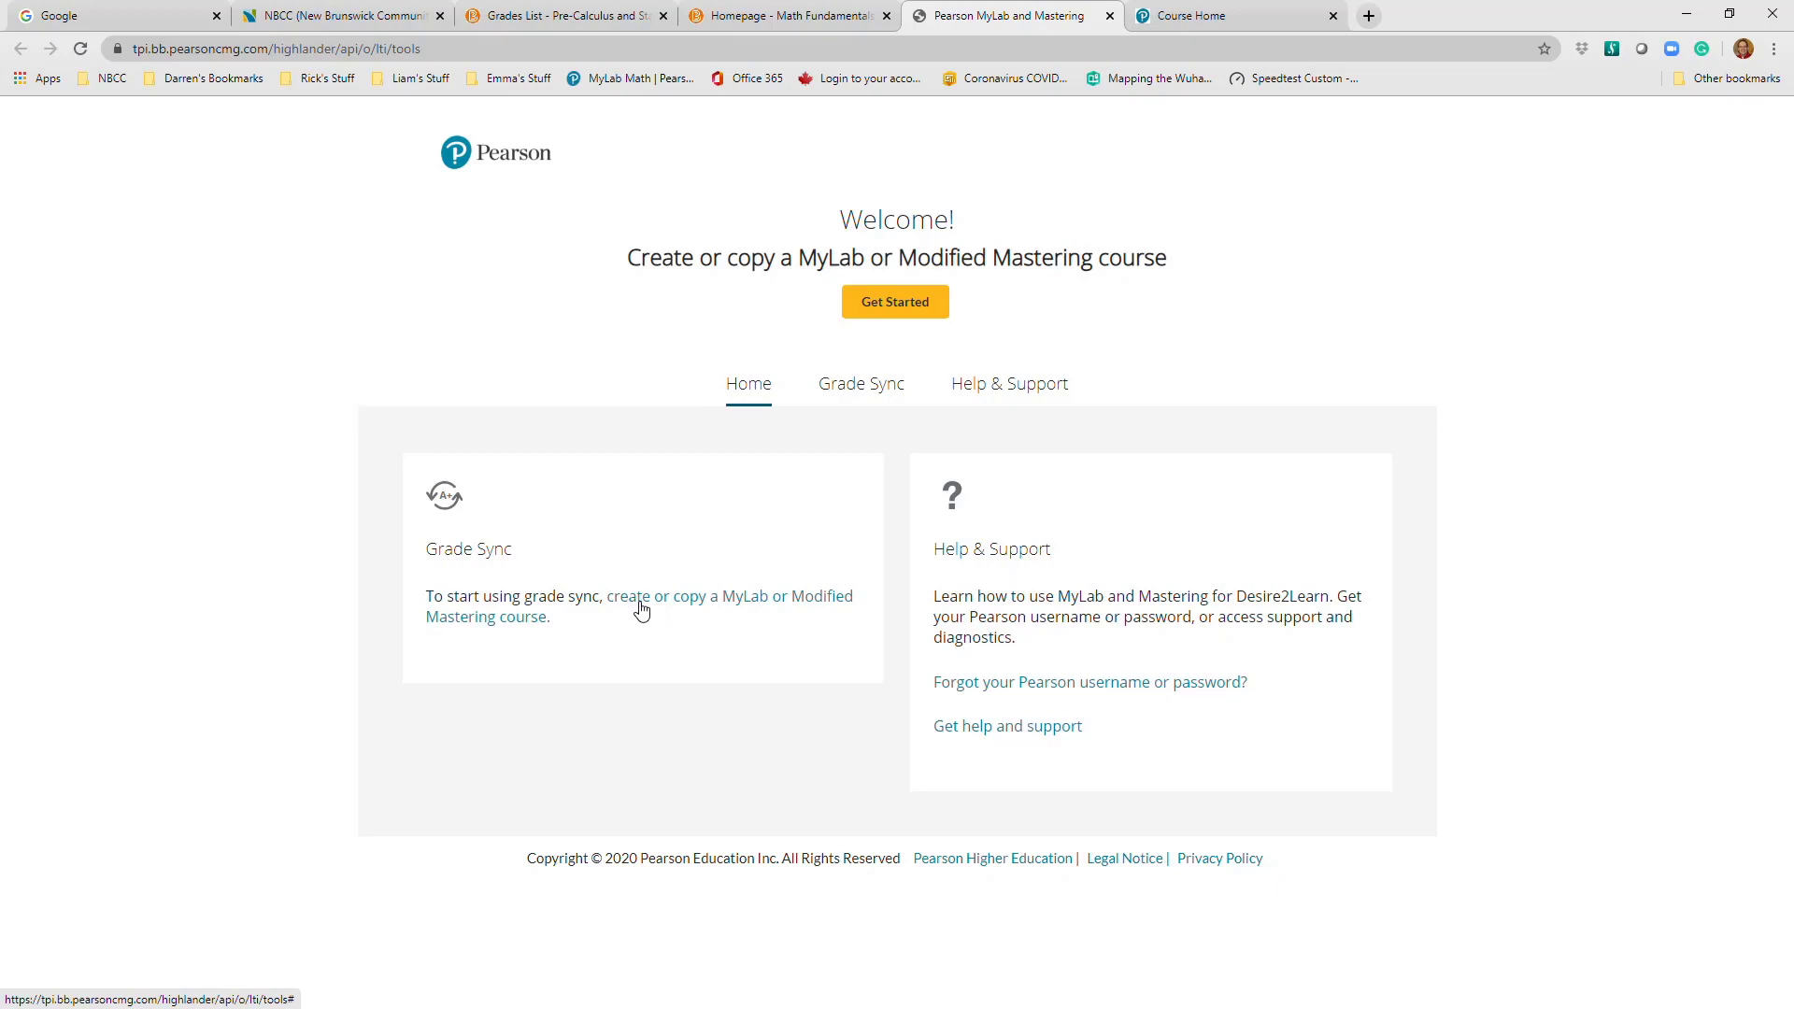
Check the active Pearson courses, and start a course copy for Math Fundamentals from the list of existing courses
click(1263, 15)
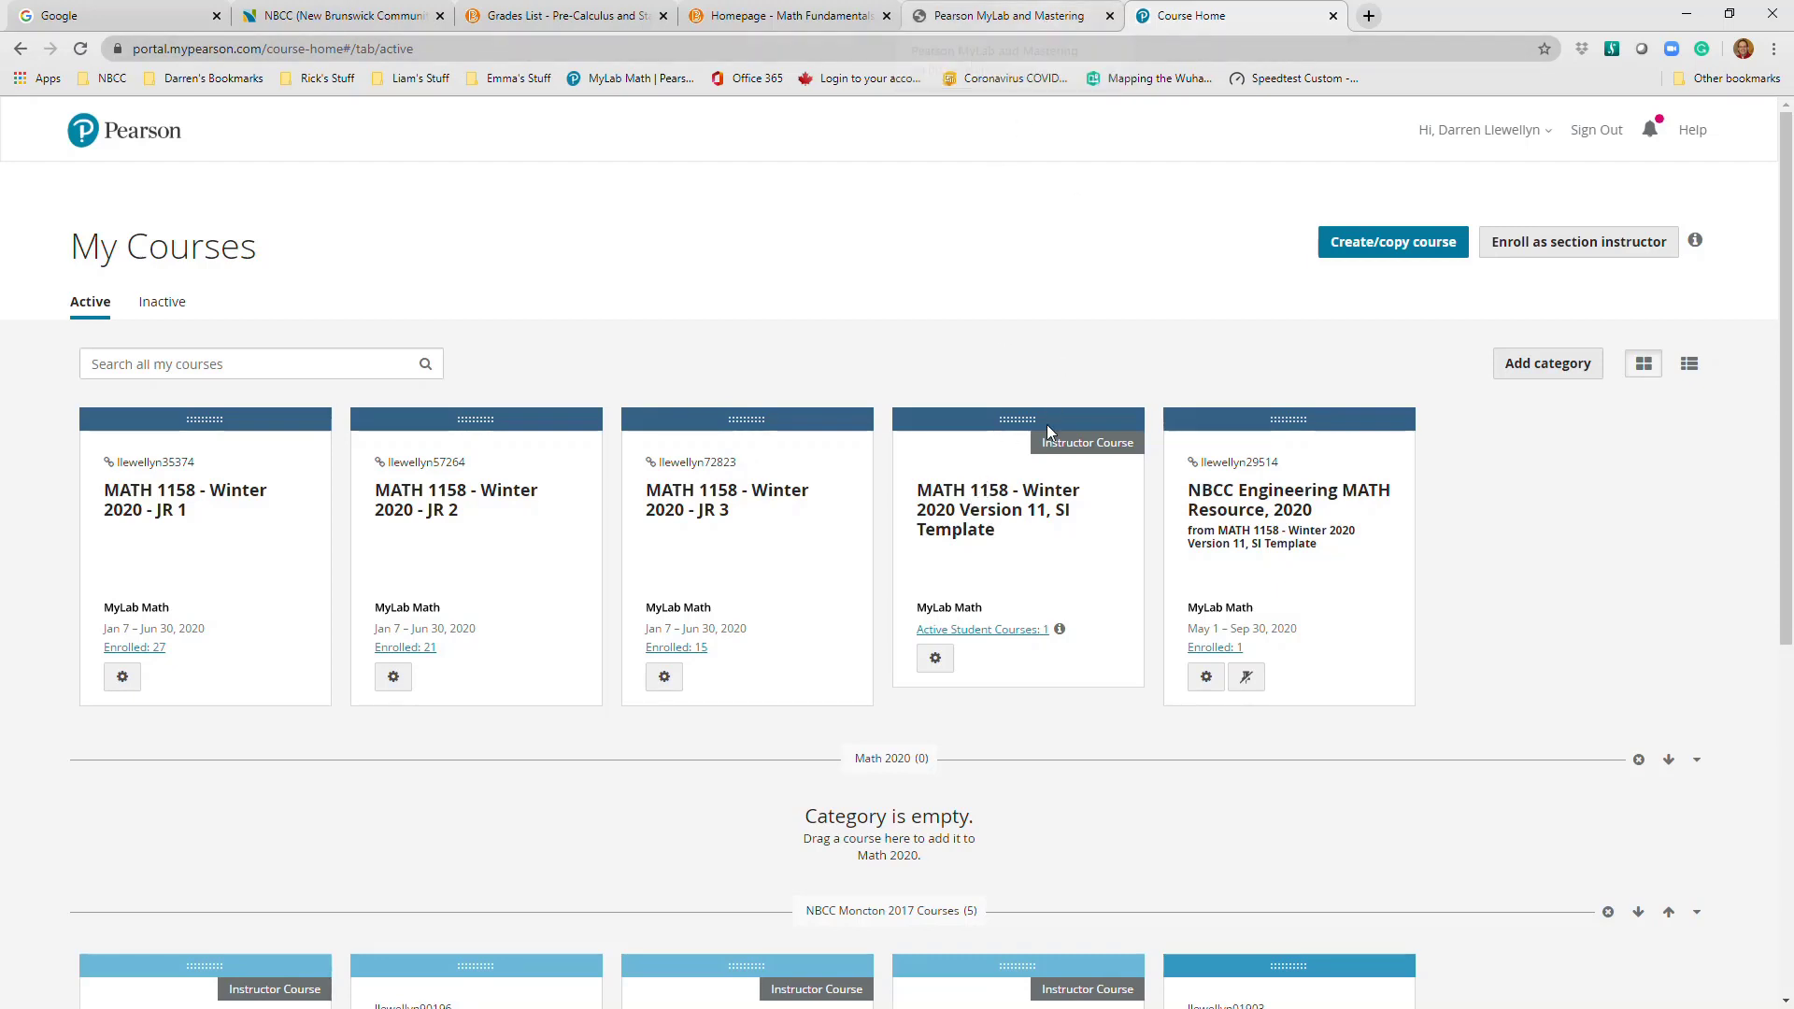
click(1016, 19)
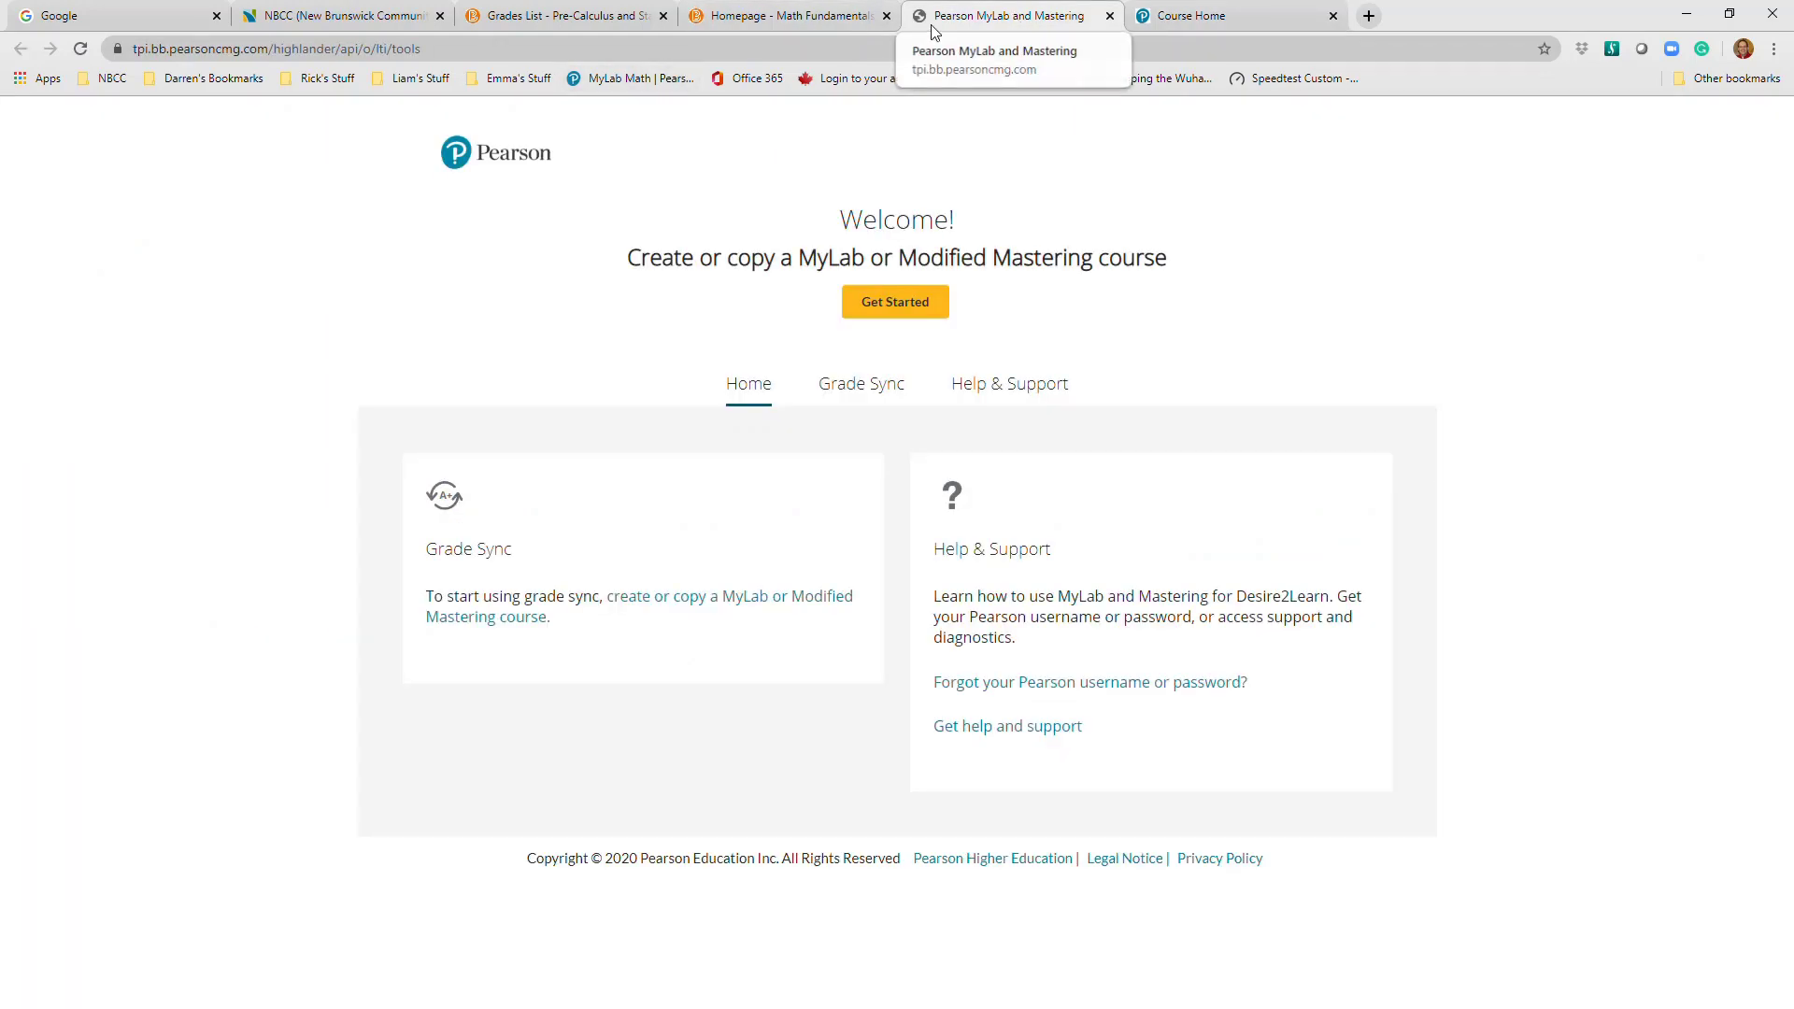
click(645, 607)
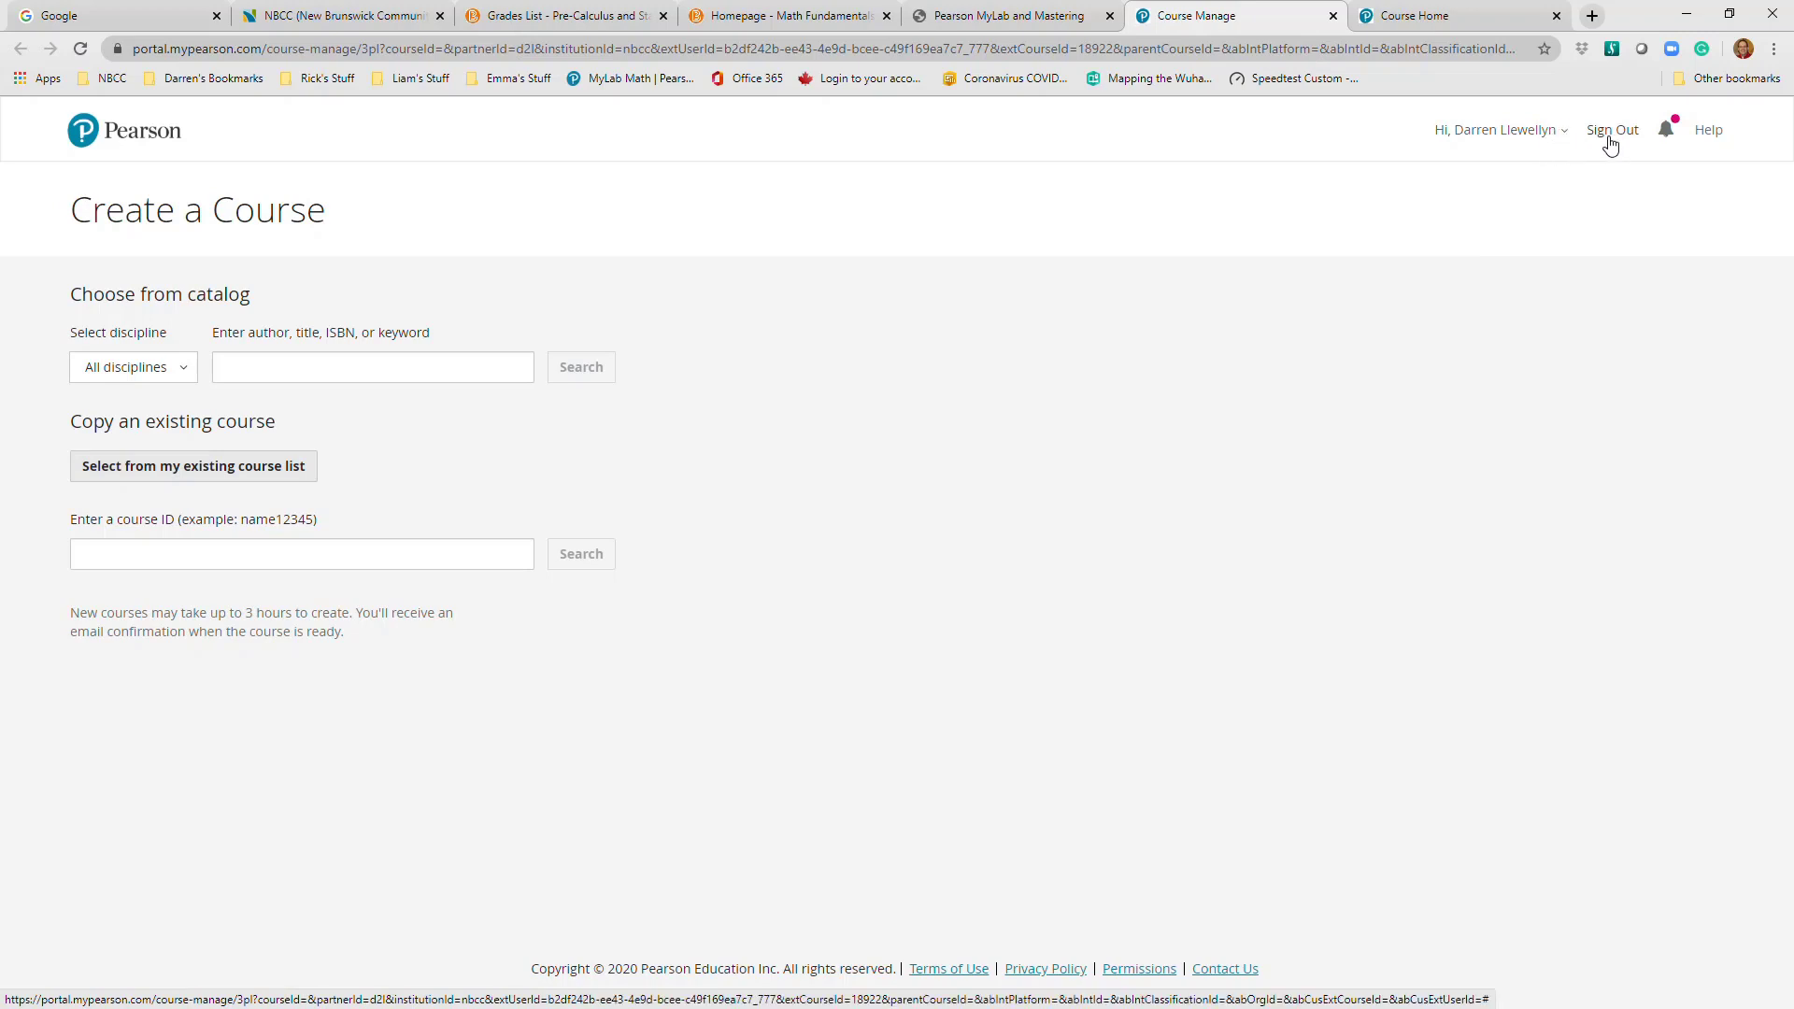
click(300, 466)
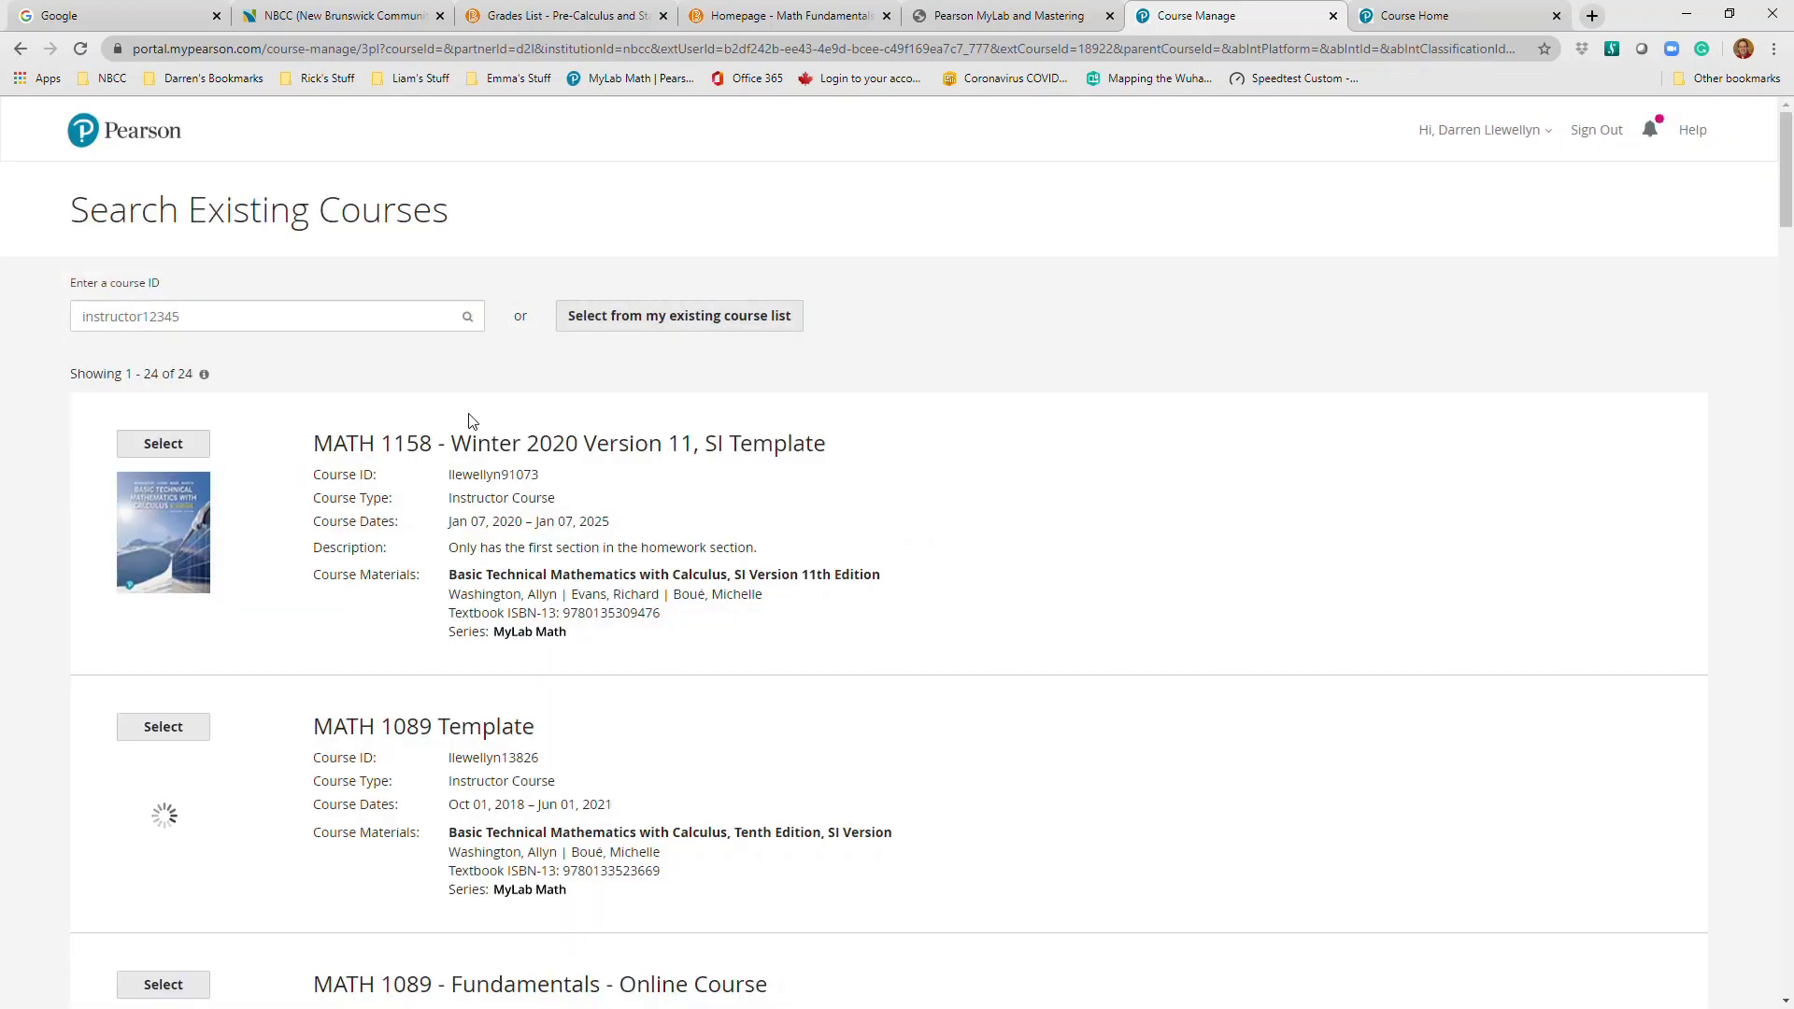
Look through the existing courses and select MATH 1158 - Winter 2020 Version 11, SI Template as the one to copy
scroll(575, 377, down, 8)
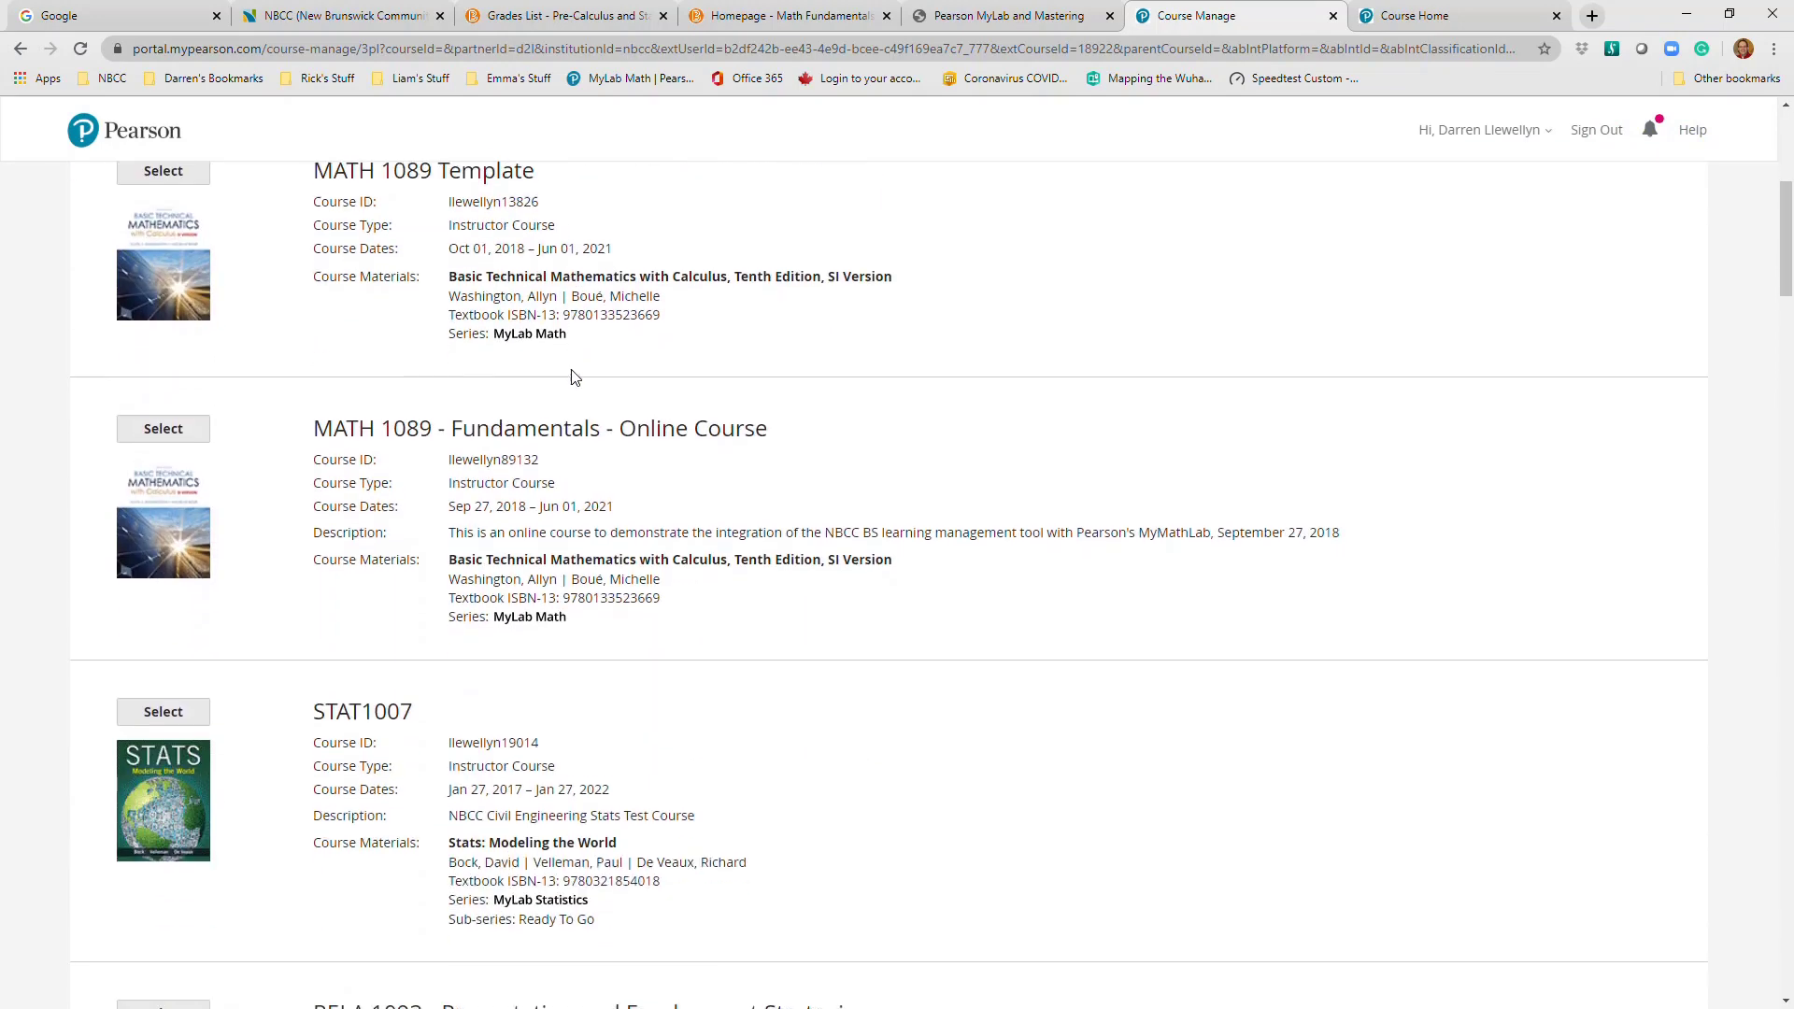
scroll(574, 376, down, 10)
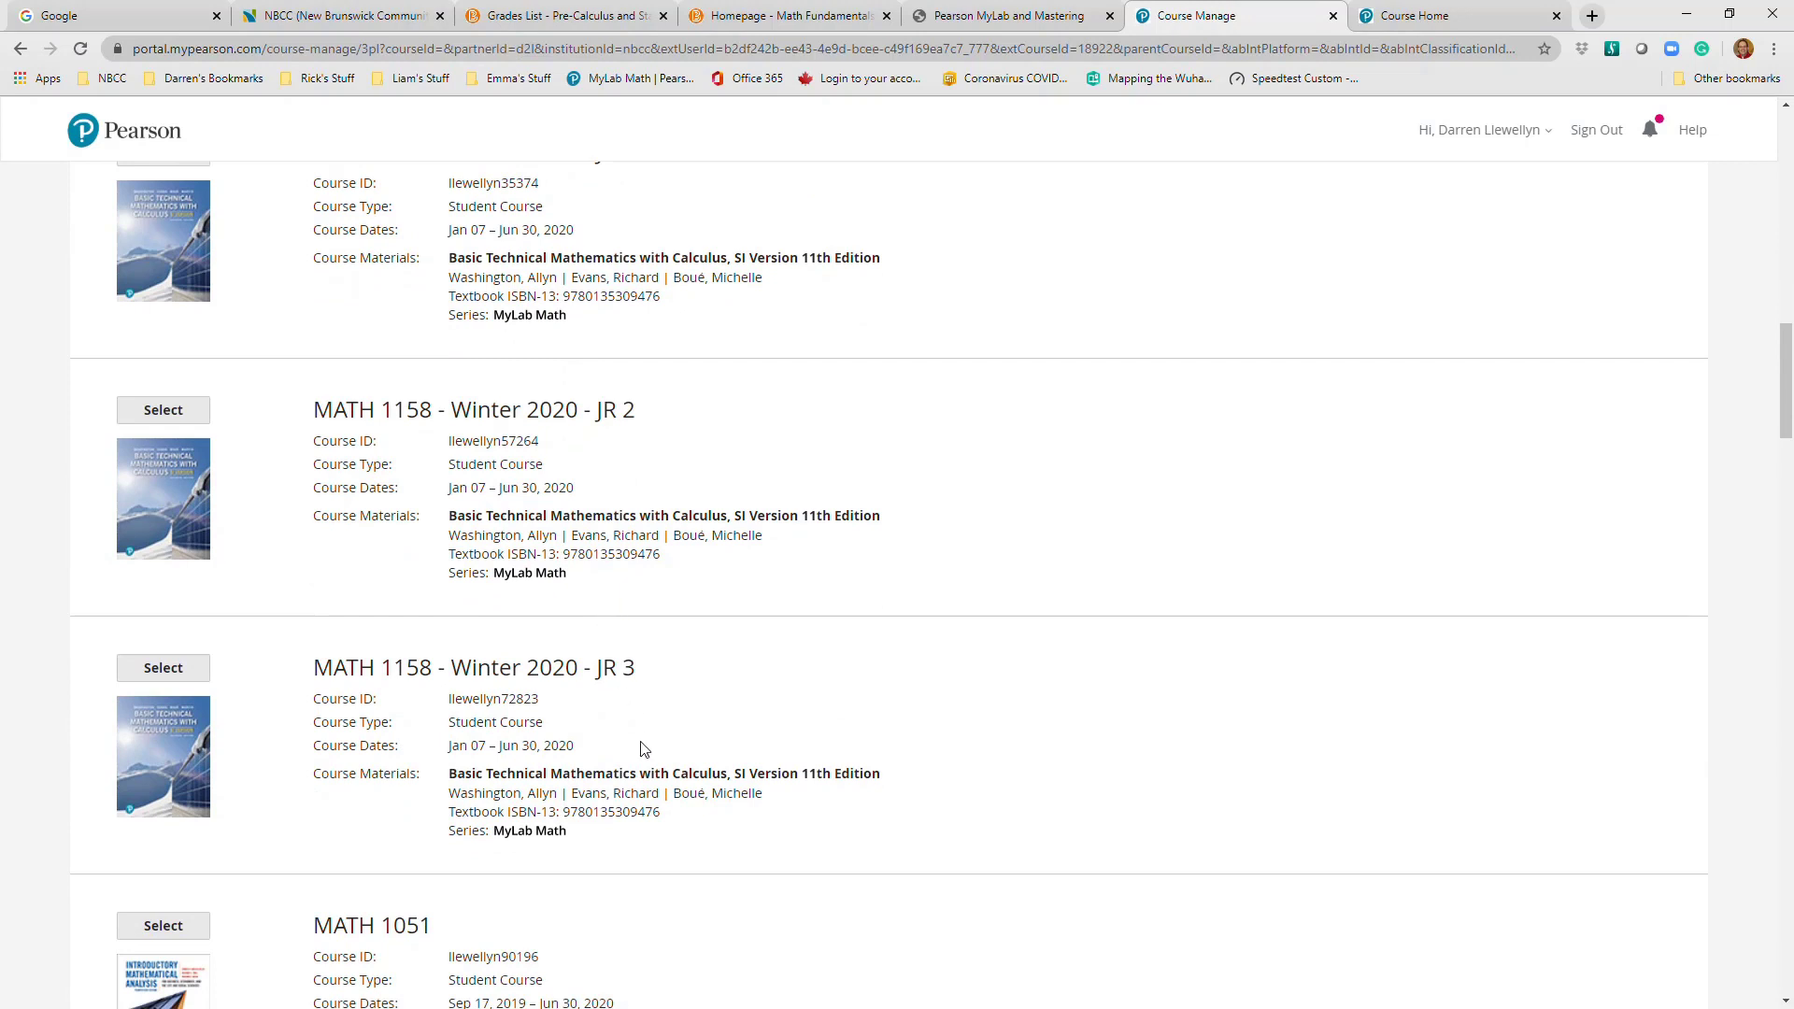
scroll(615, 474, up, 2)
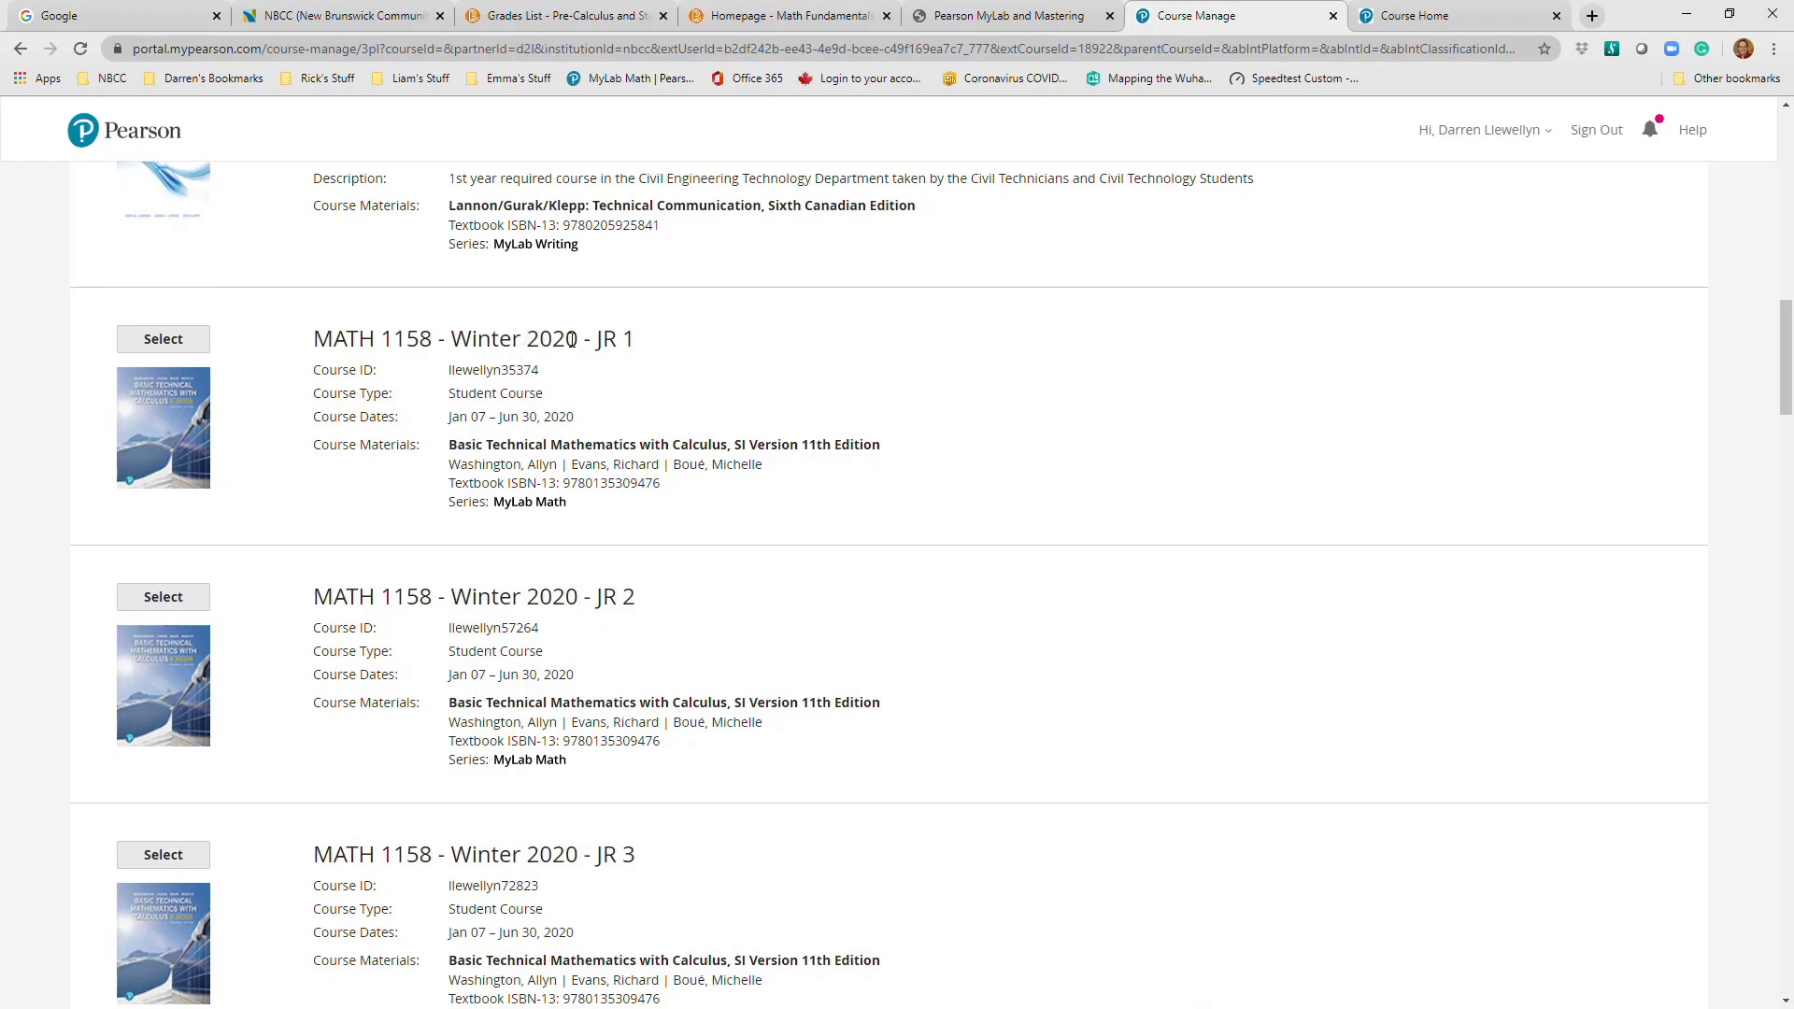
scroll(573, 341, up, 12)
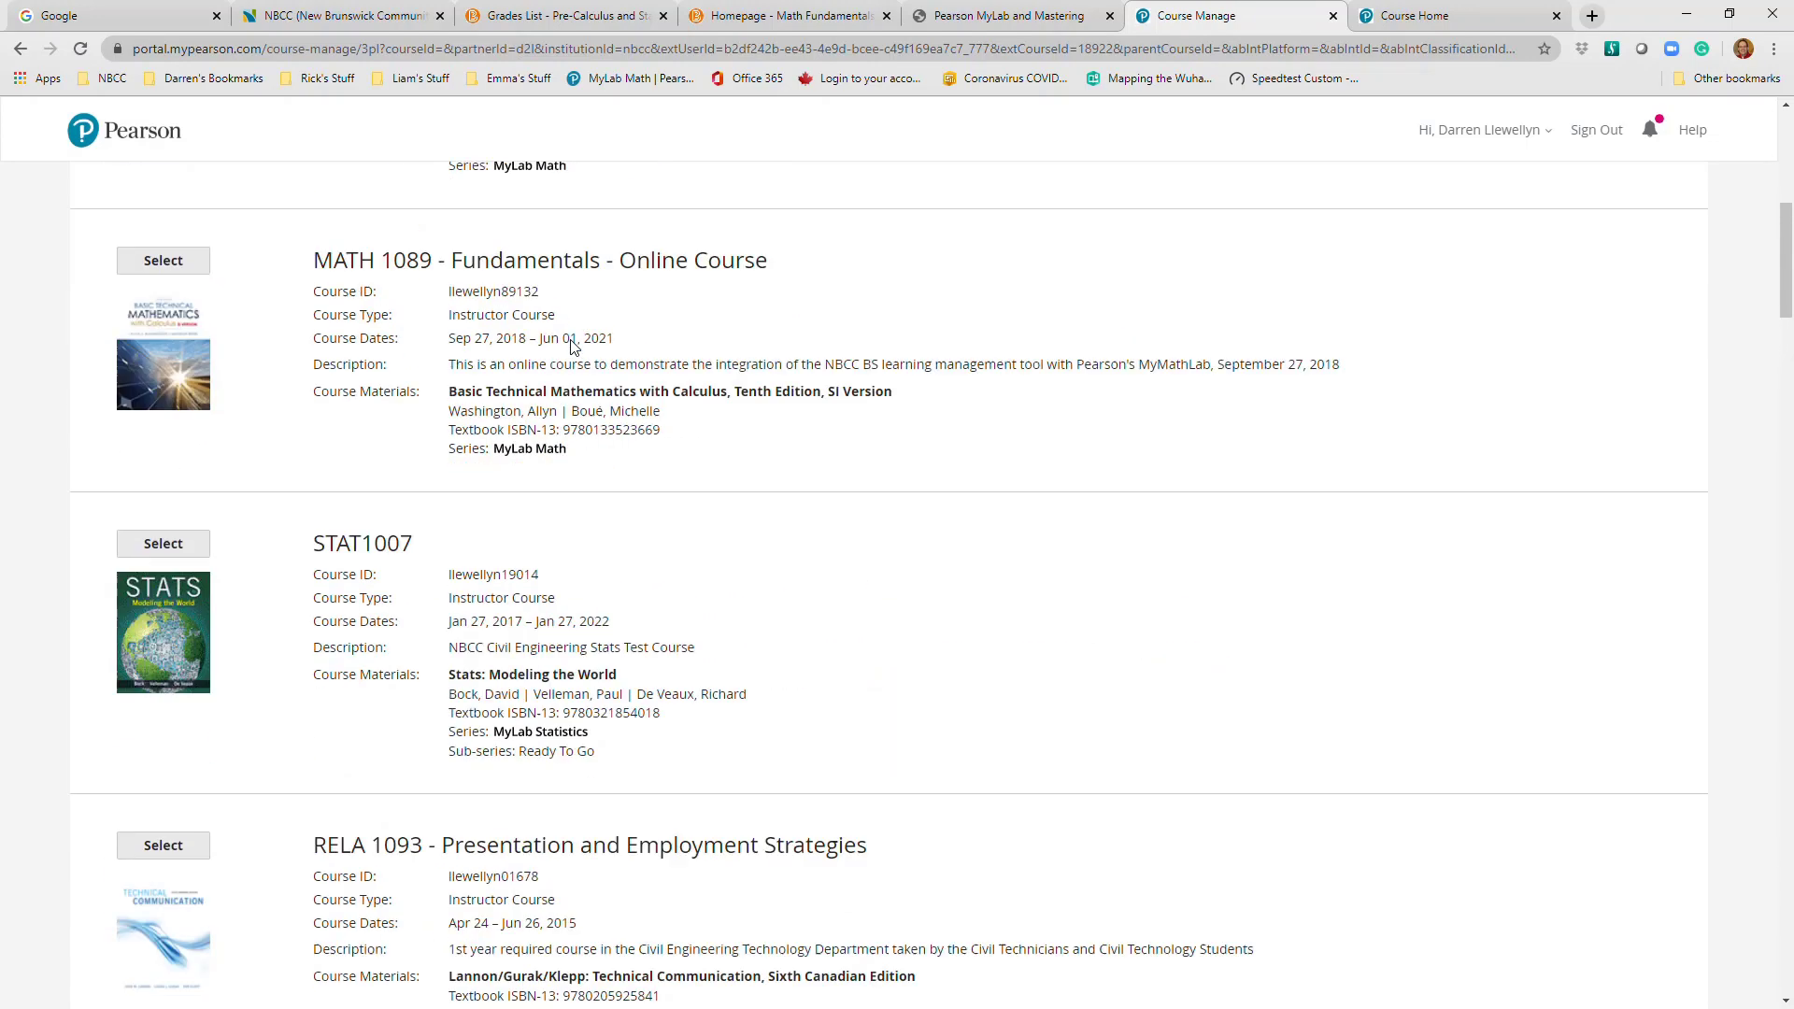
scroll(551, 355, up, 4)
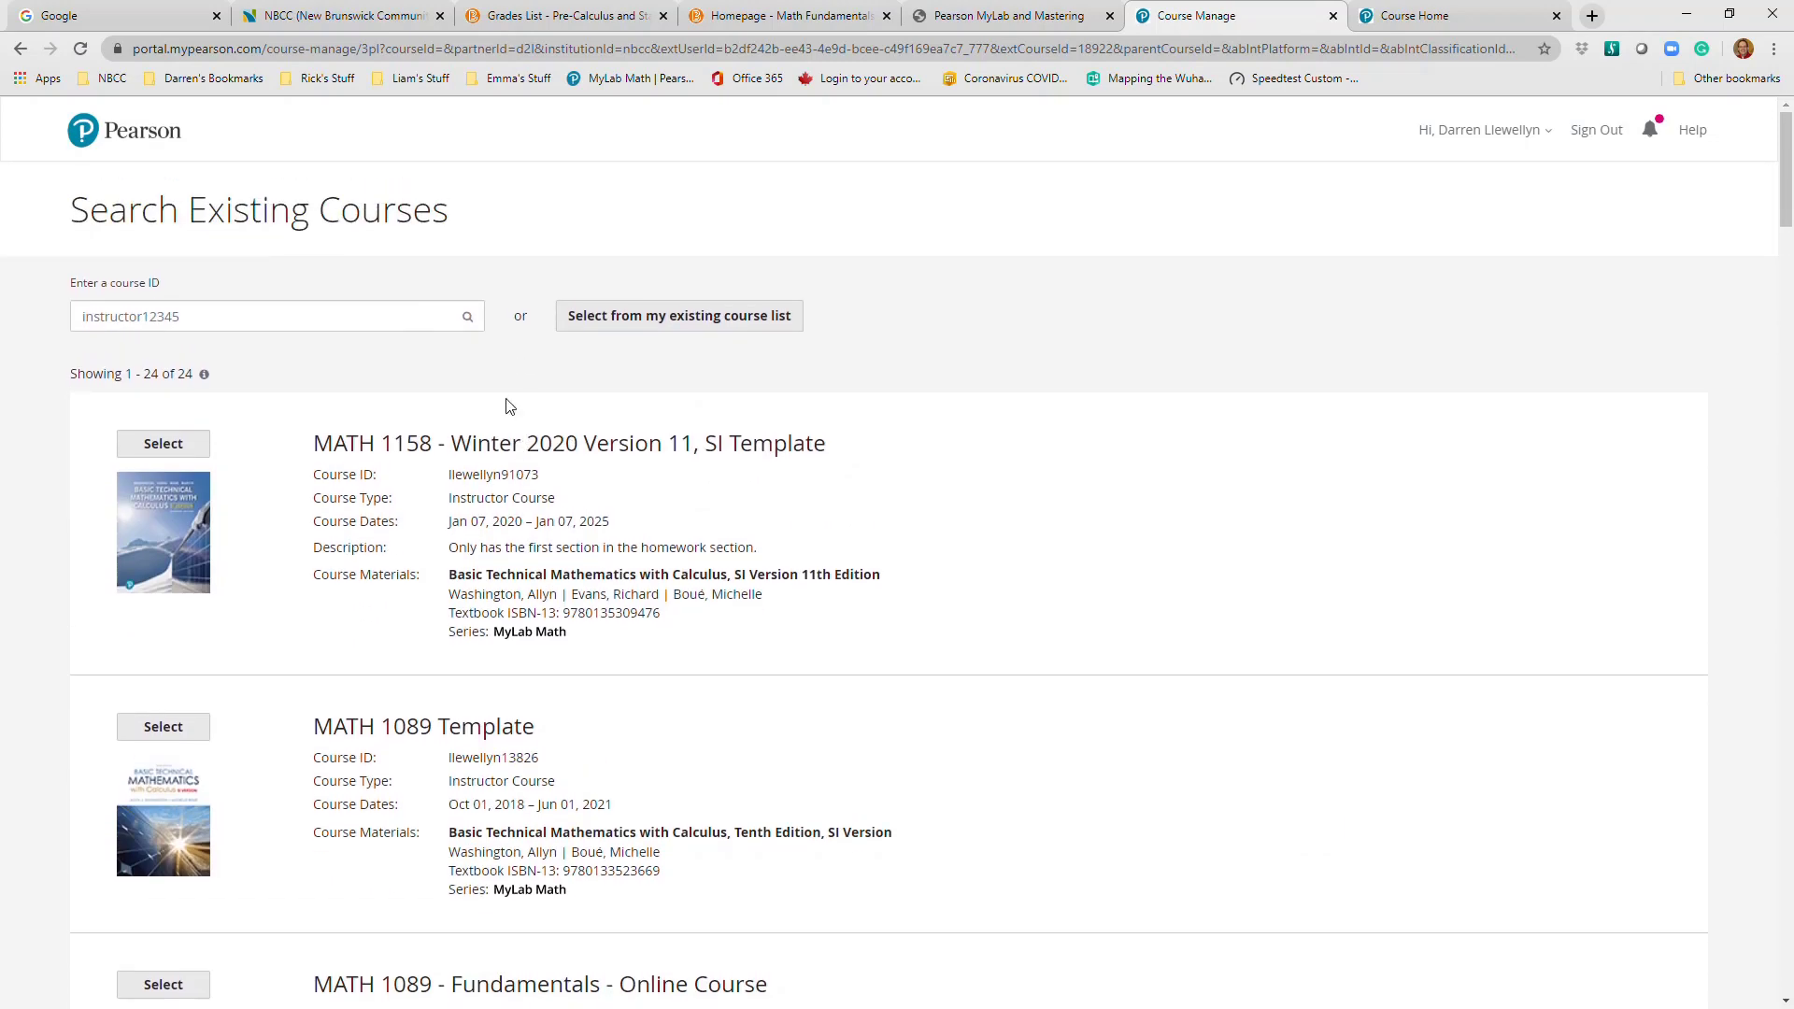
click(189, 462)
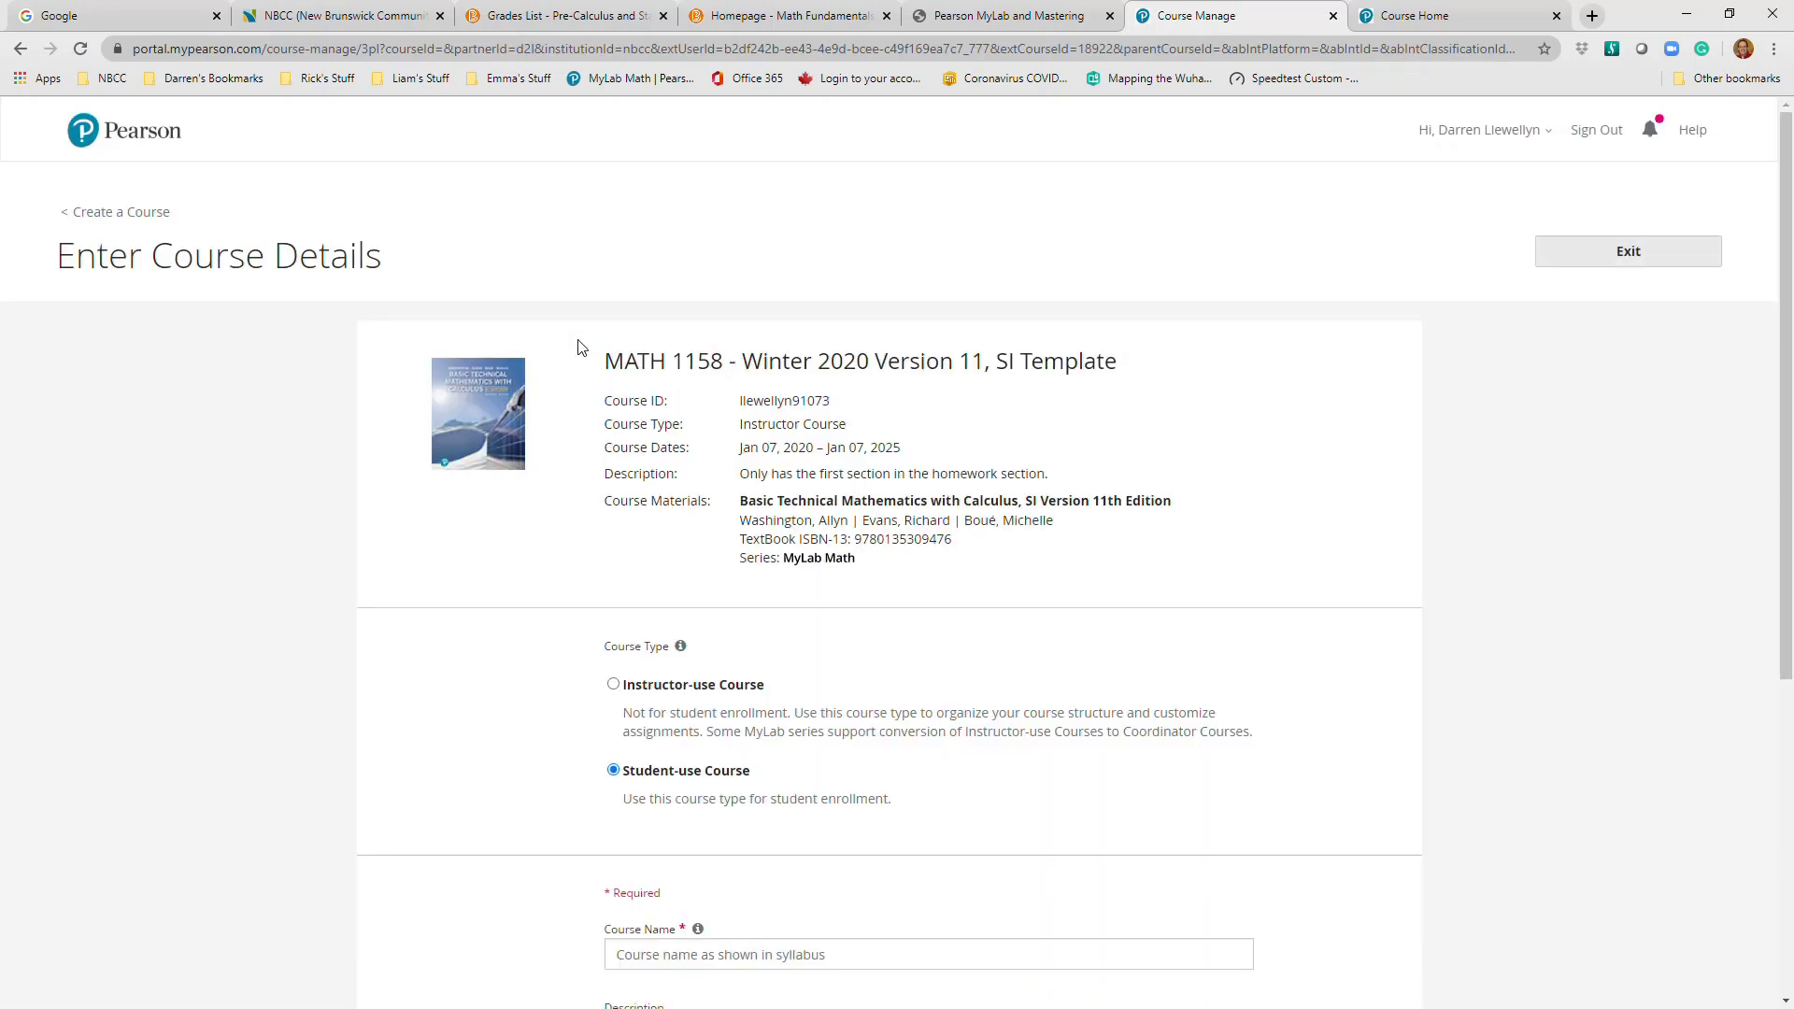
Keep the copy as a student-use course and name it How to USE MyMathLAB
scroll(1141, 467, down, 2)
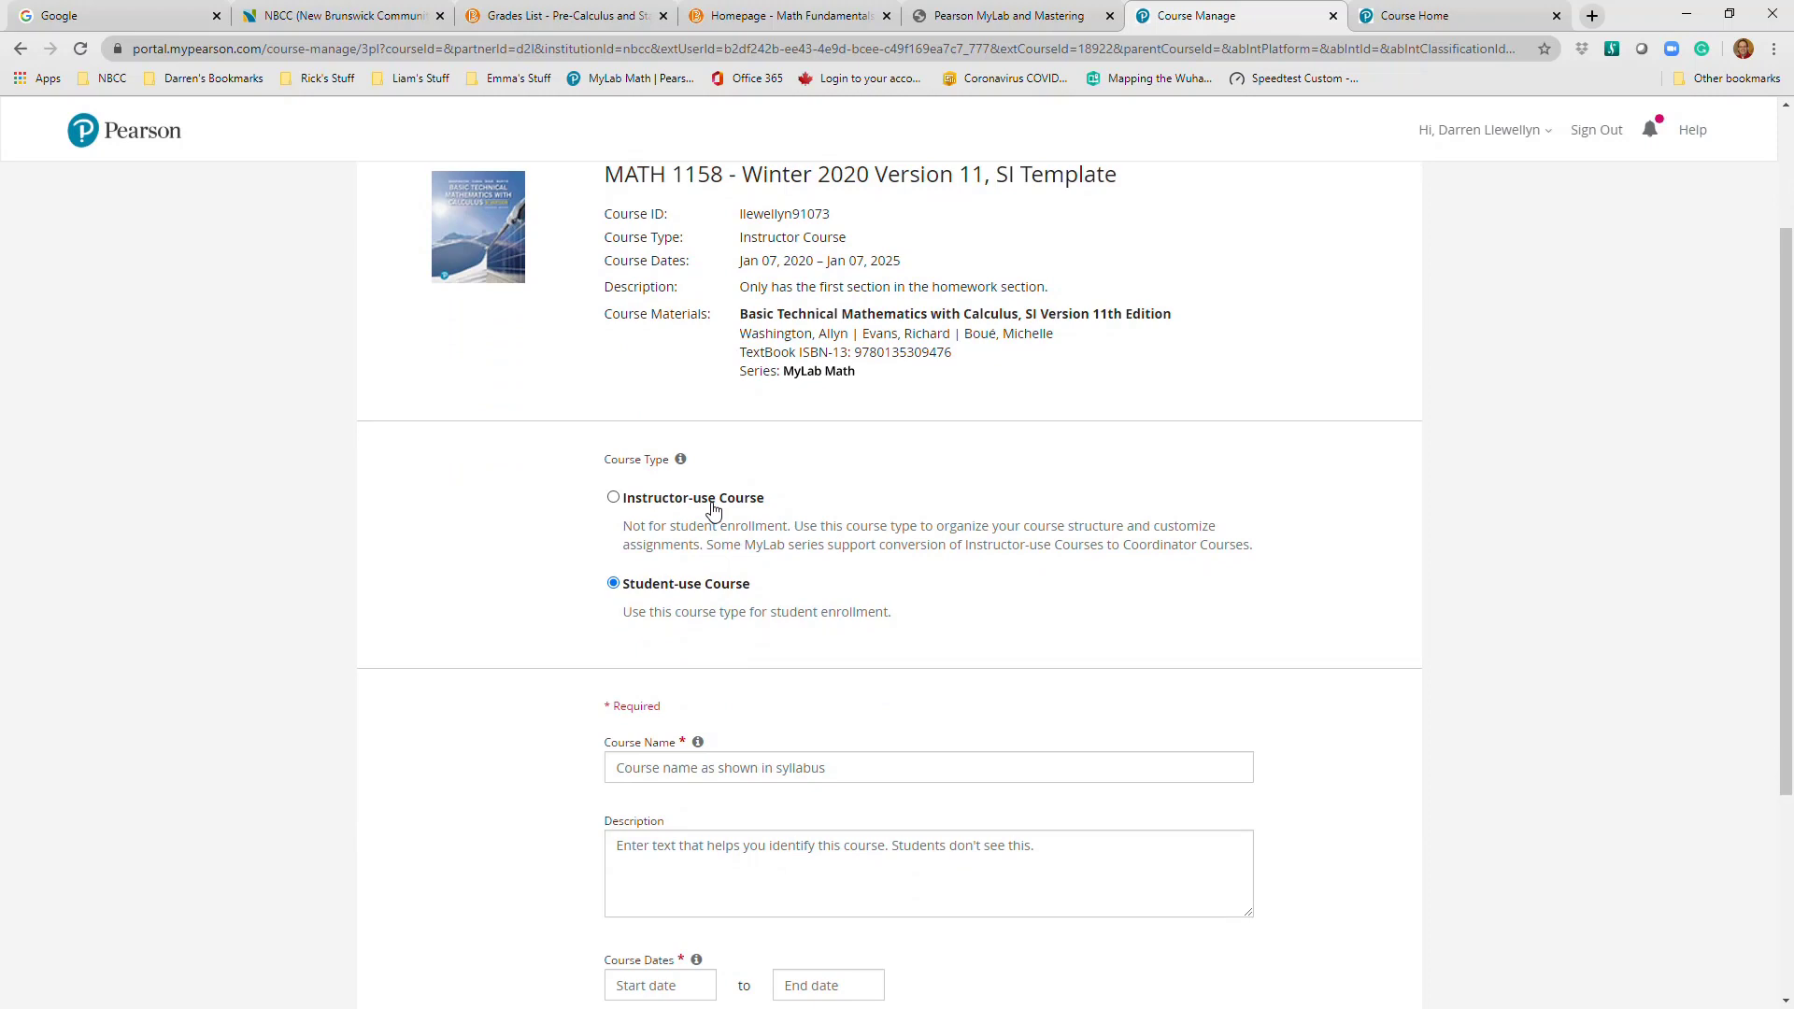
scroll(1062, 450, down, 2)
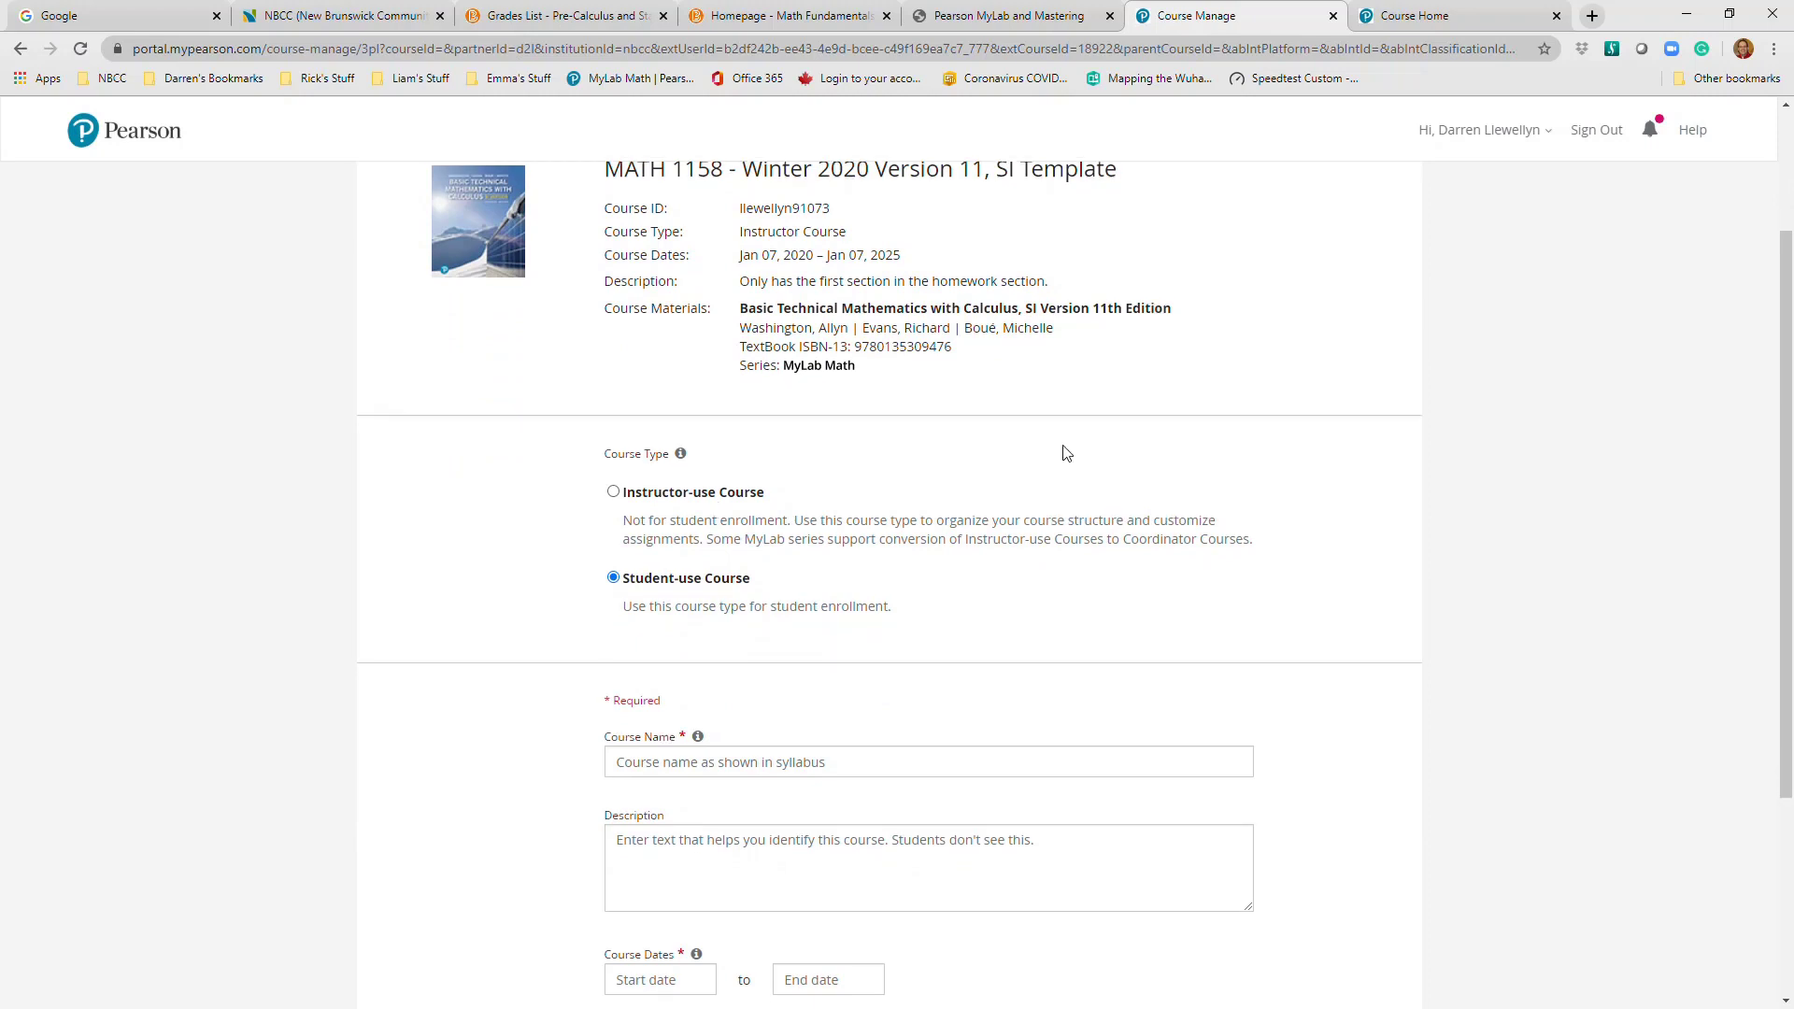
scroll(991, 385, down, 2)
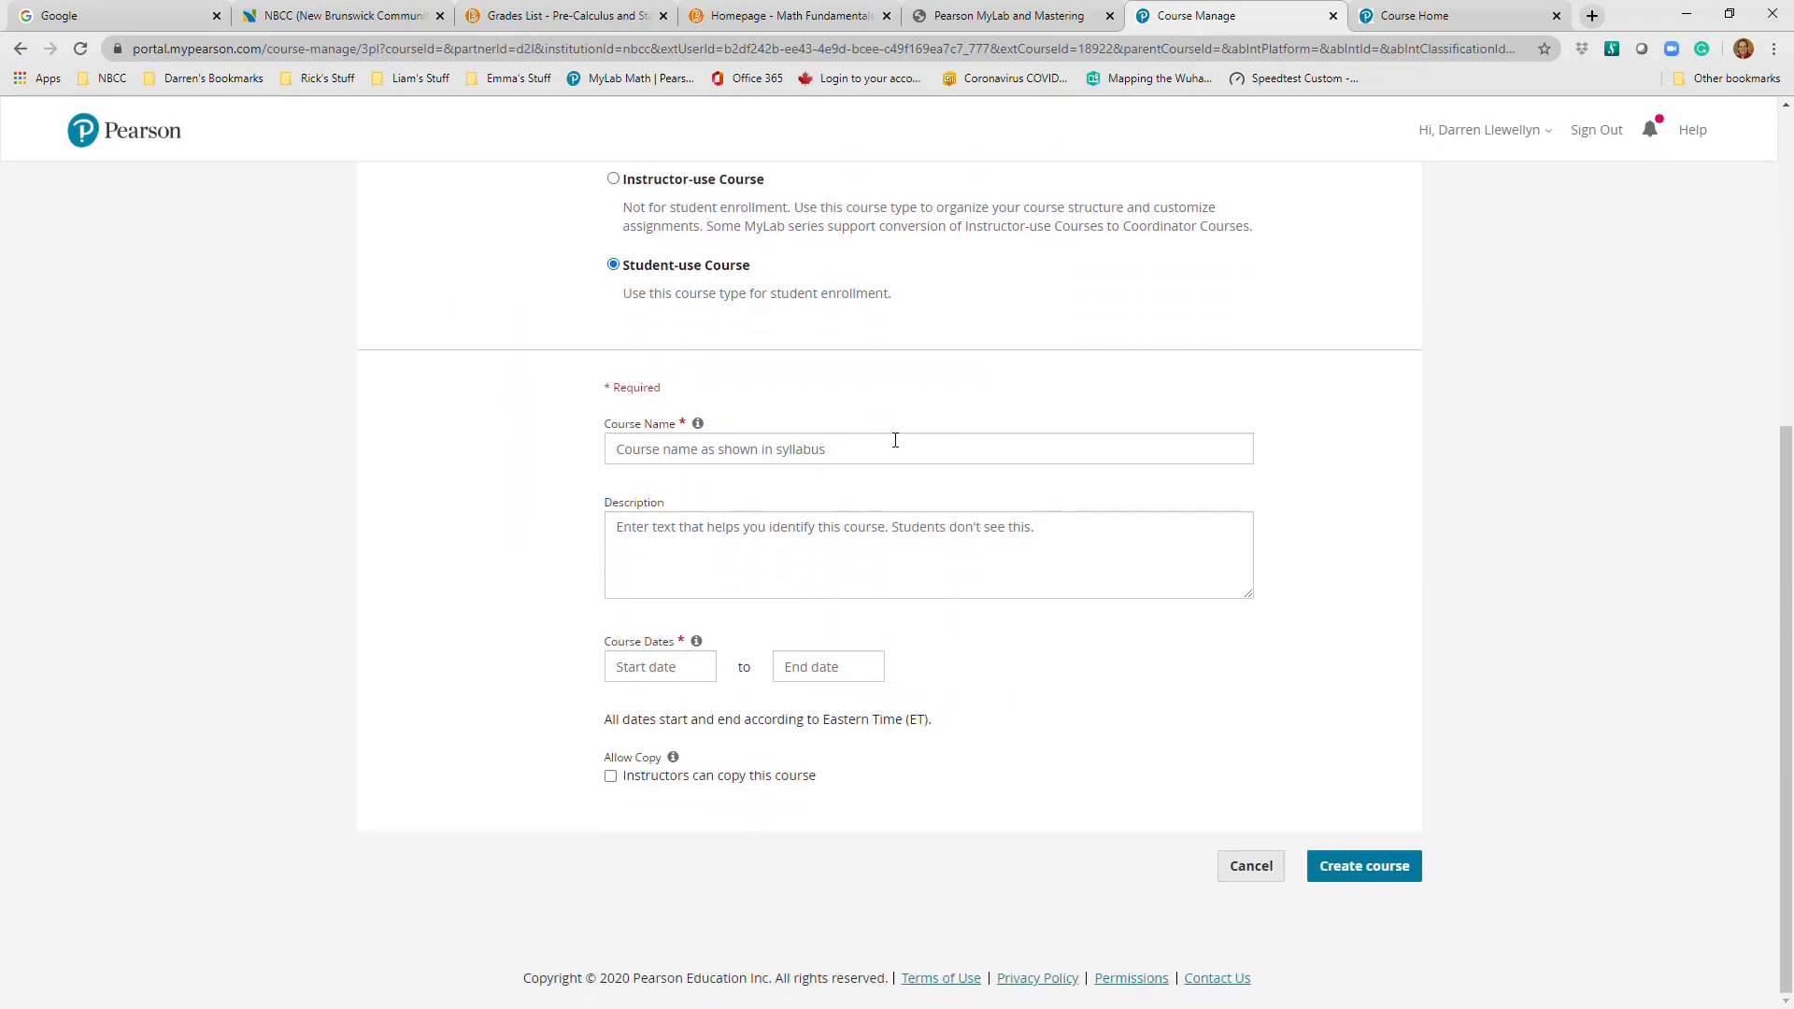
click(746, 446)
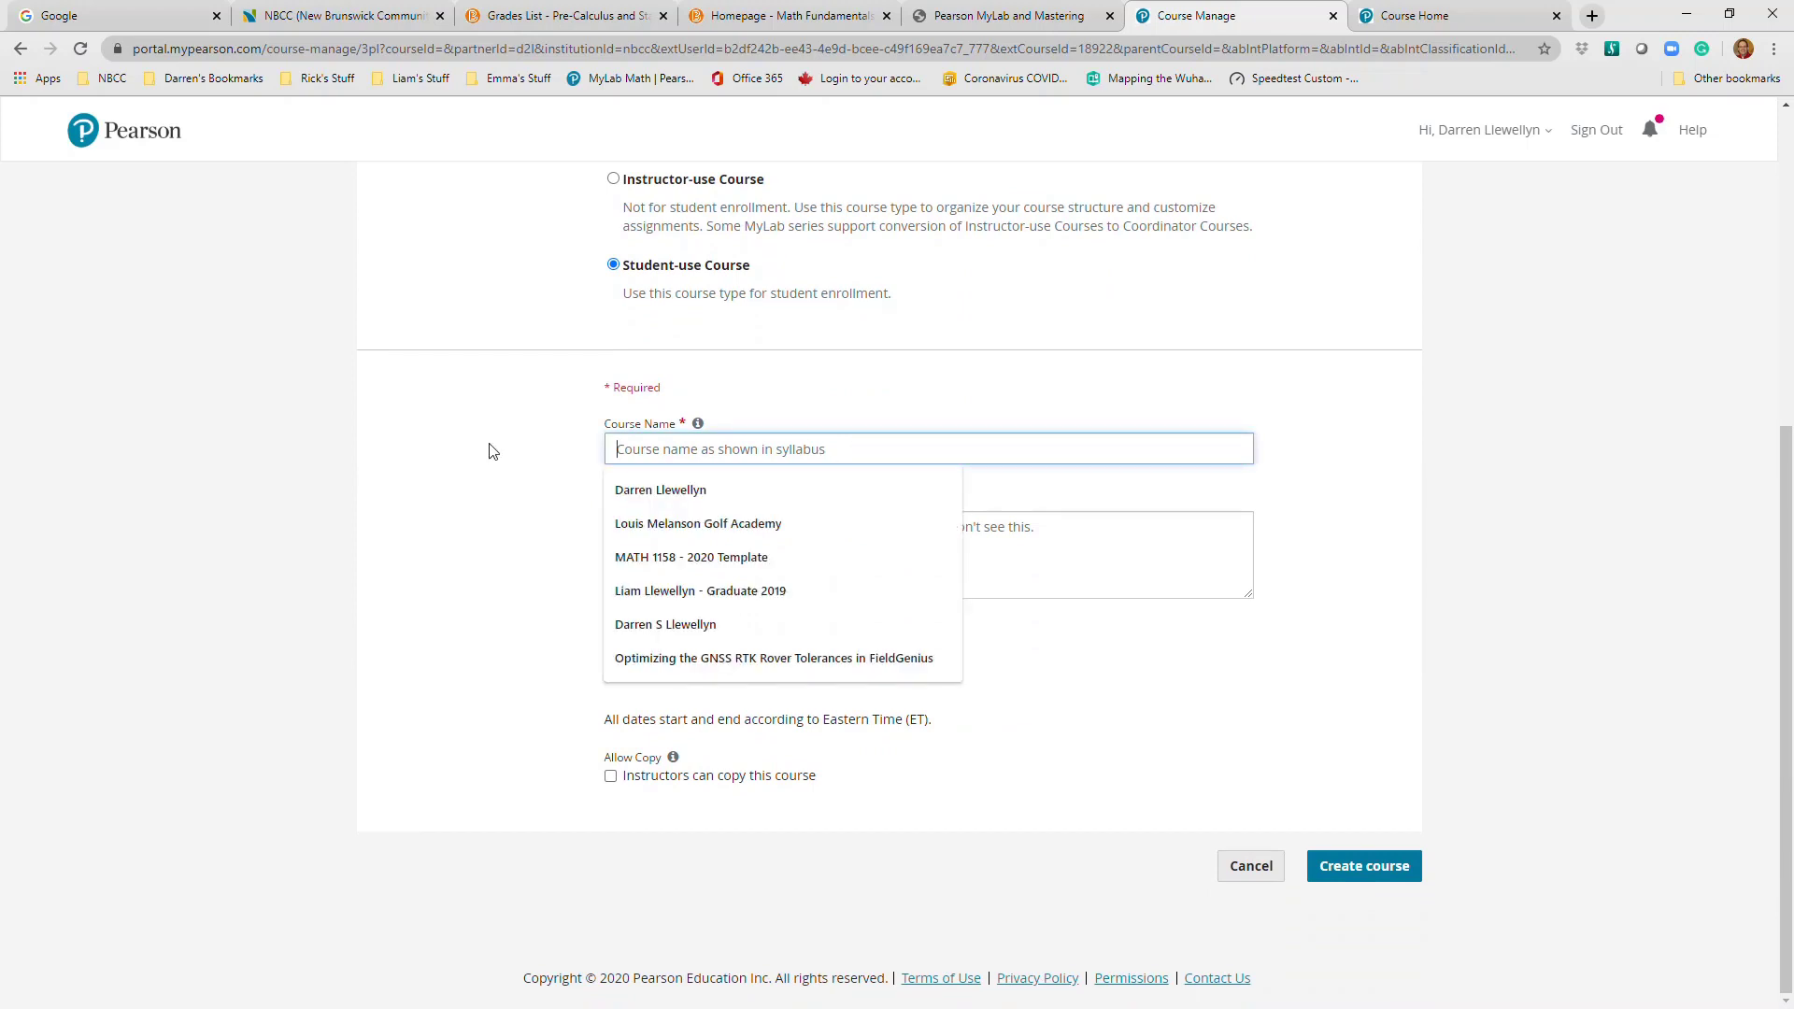
text(MAth)
key(BackSpace)
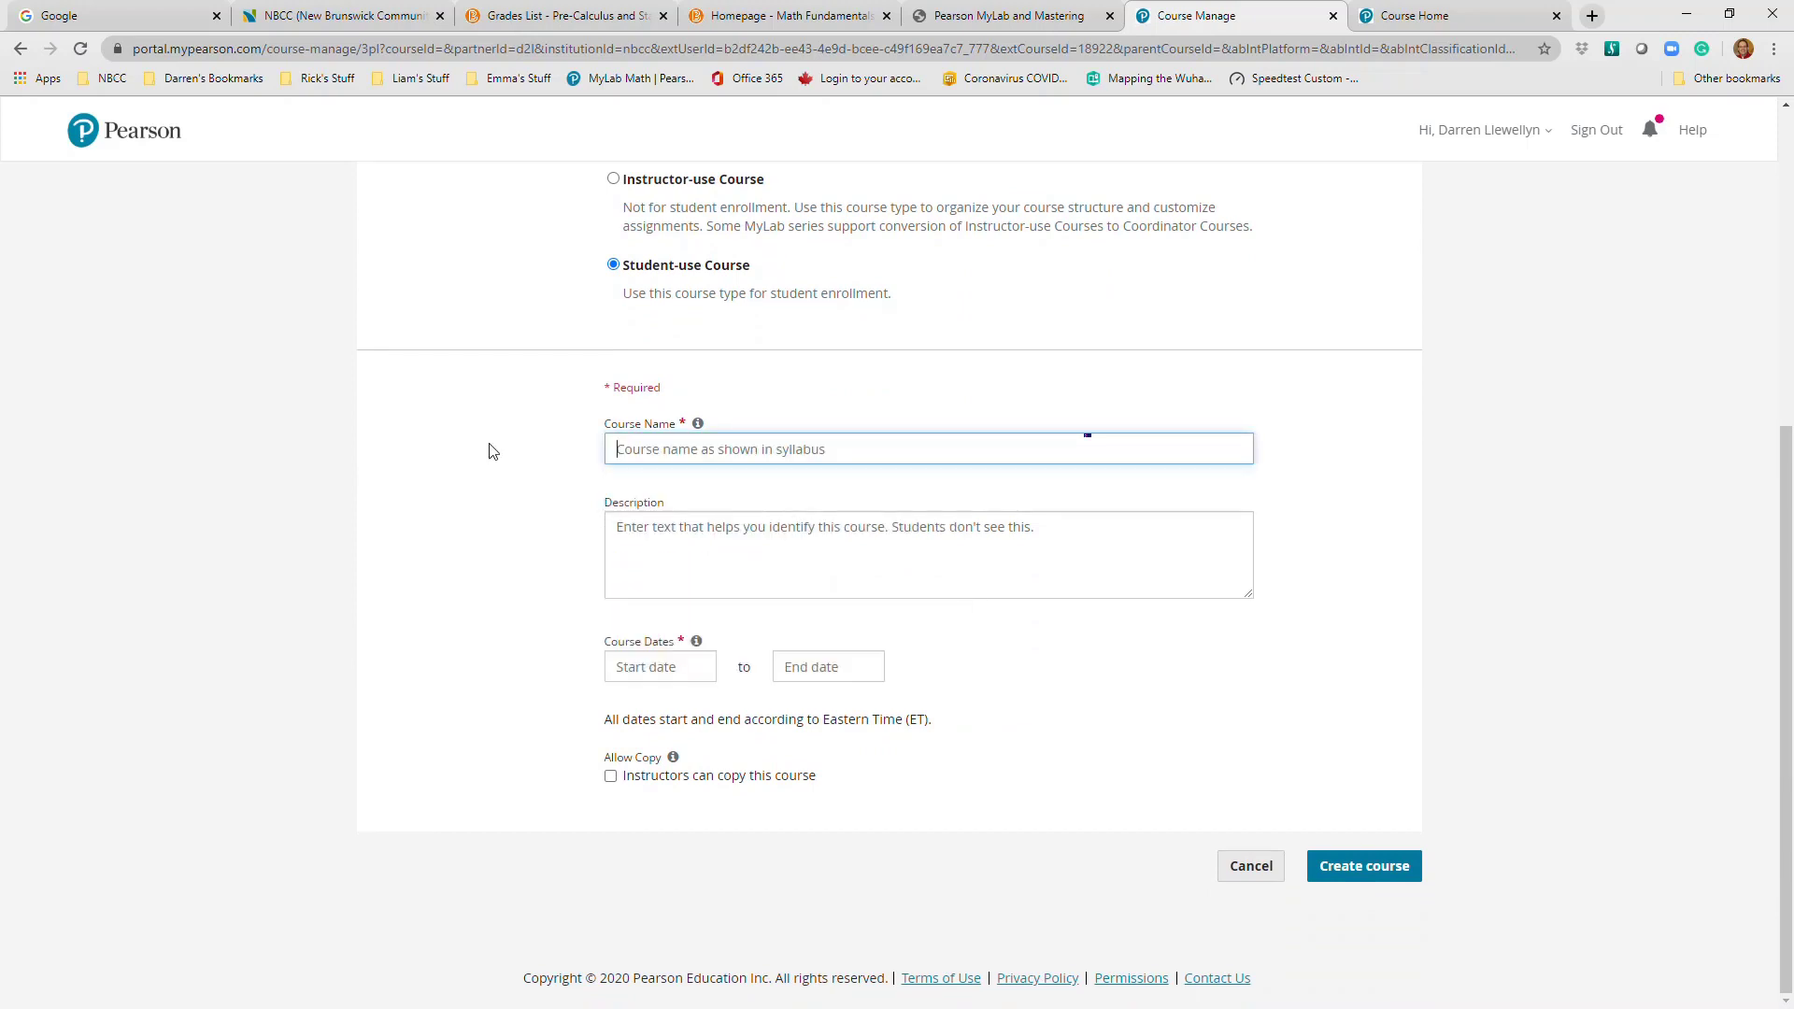
text(How to US)
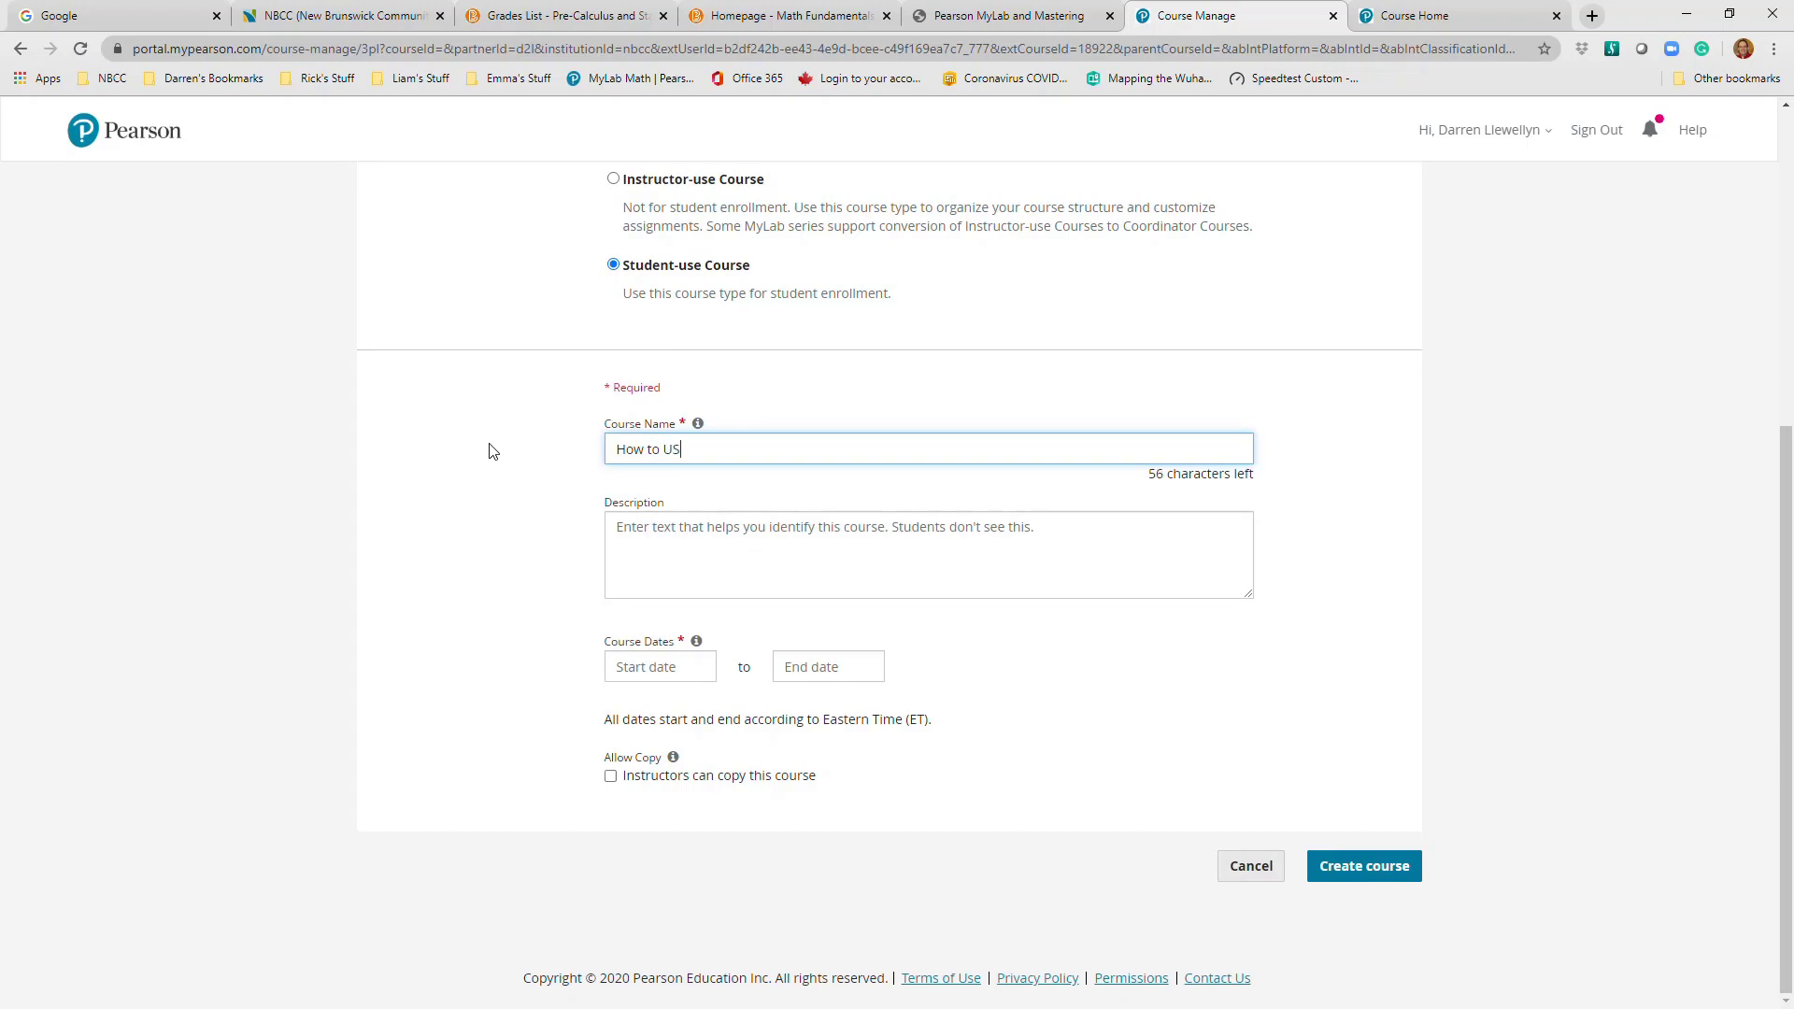
text(E MA)
text(MathLAB)
Describe the new course as a DEMO in its description
click(626, 540)
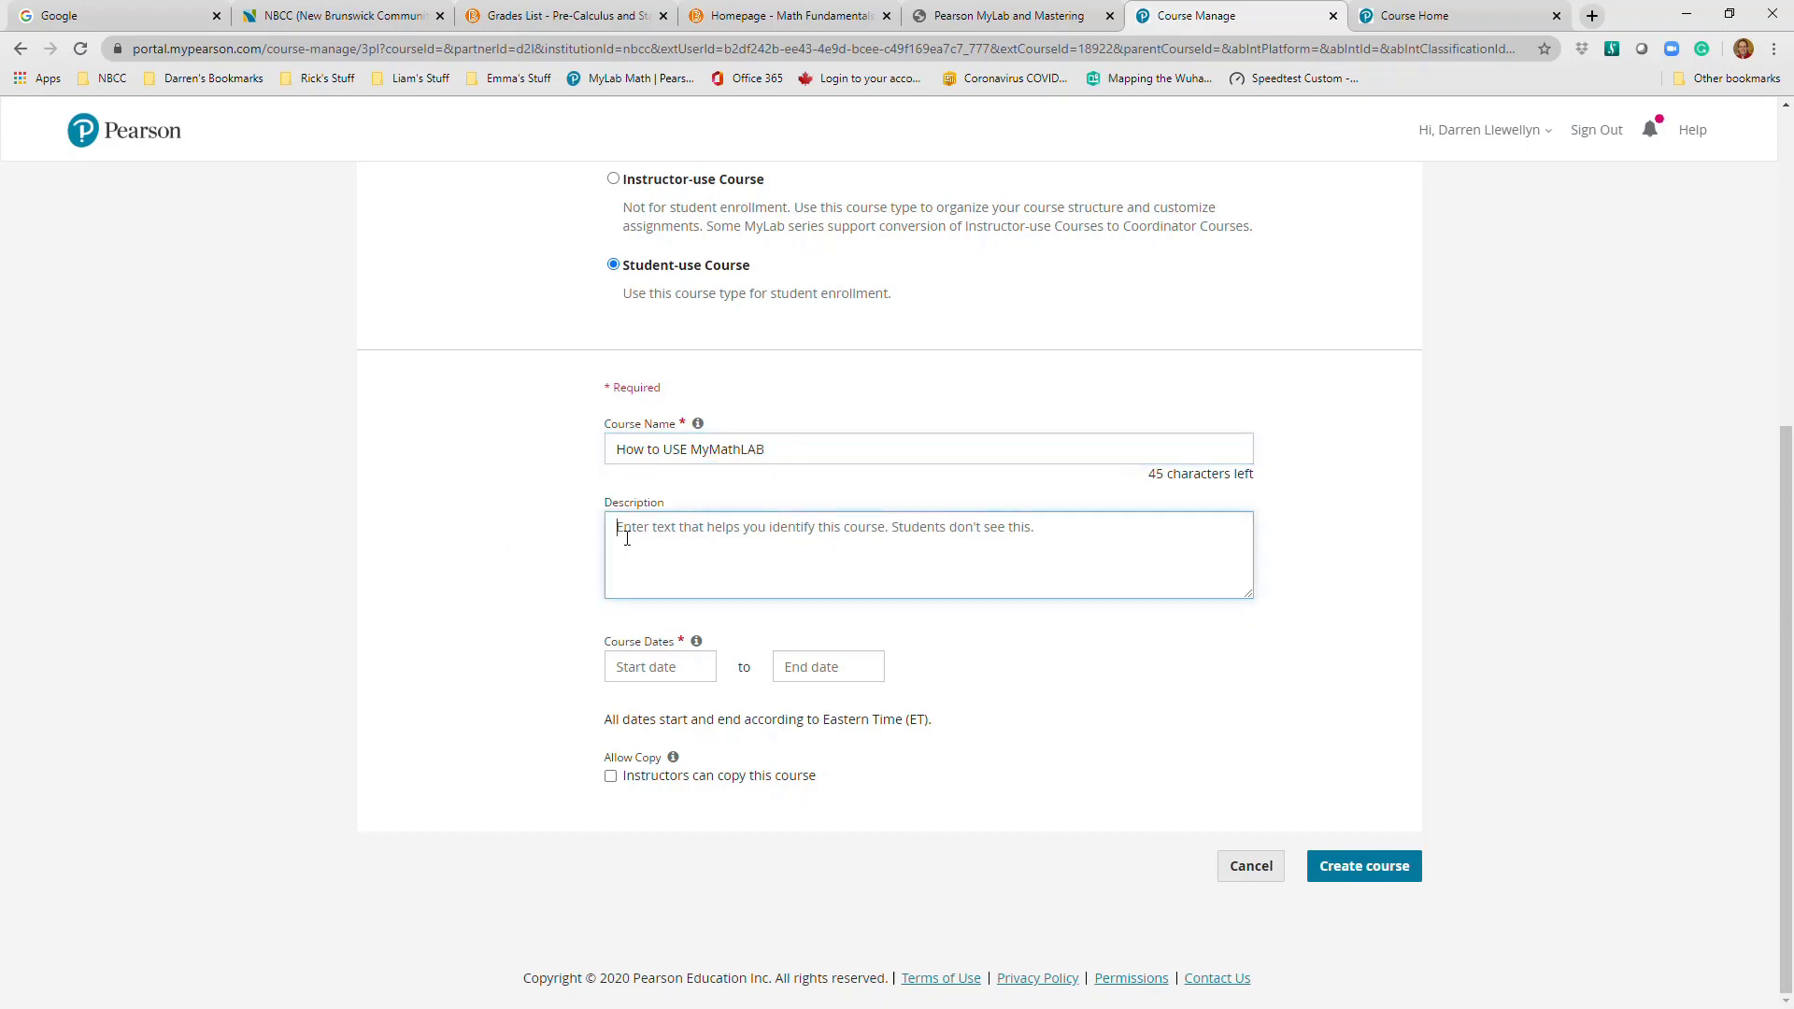
text(This i i)
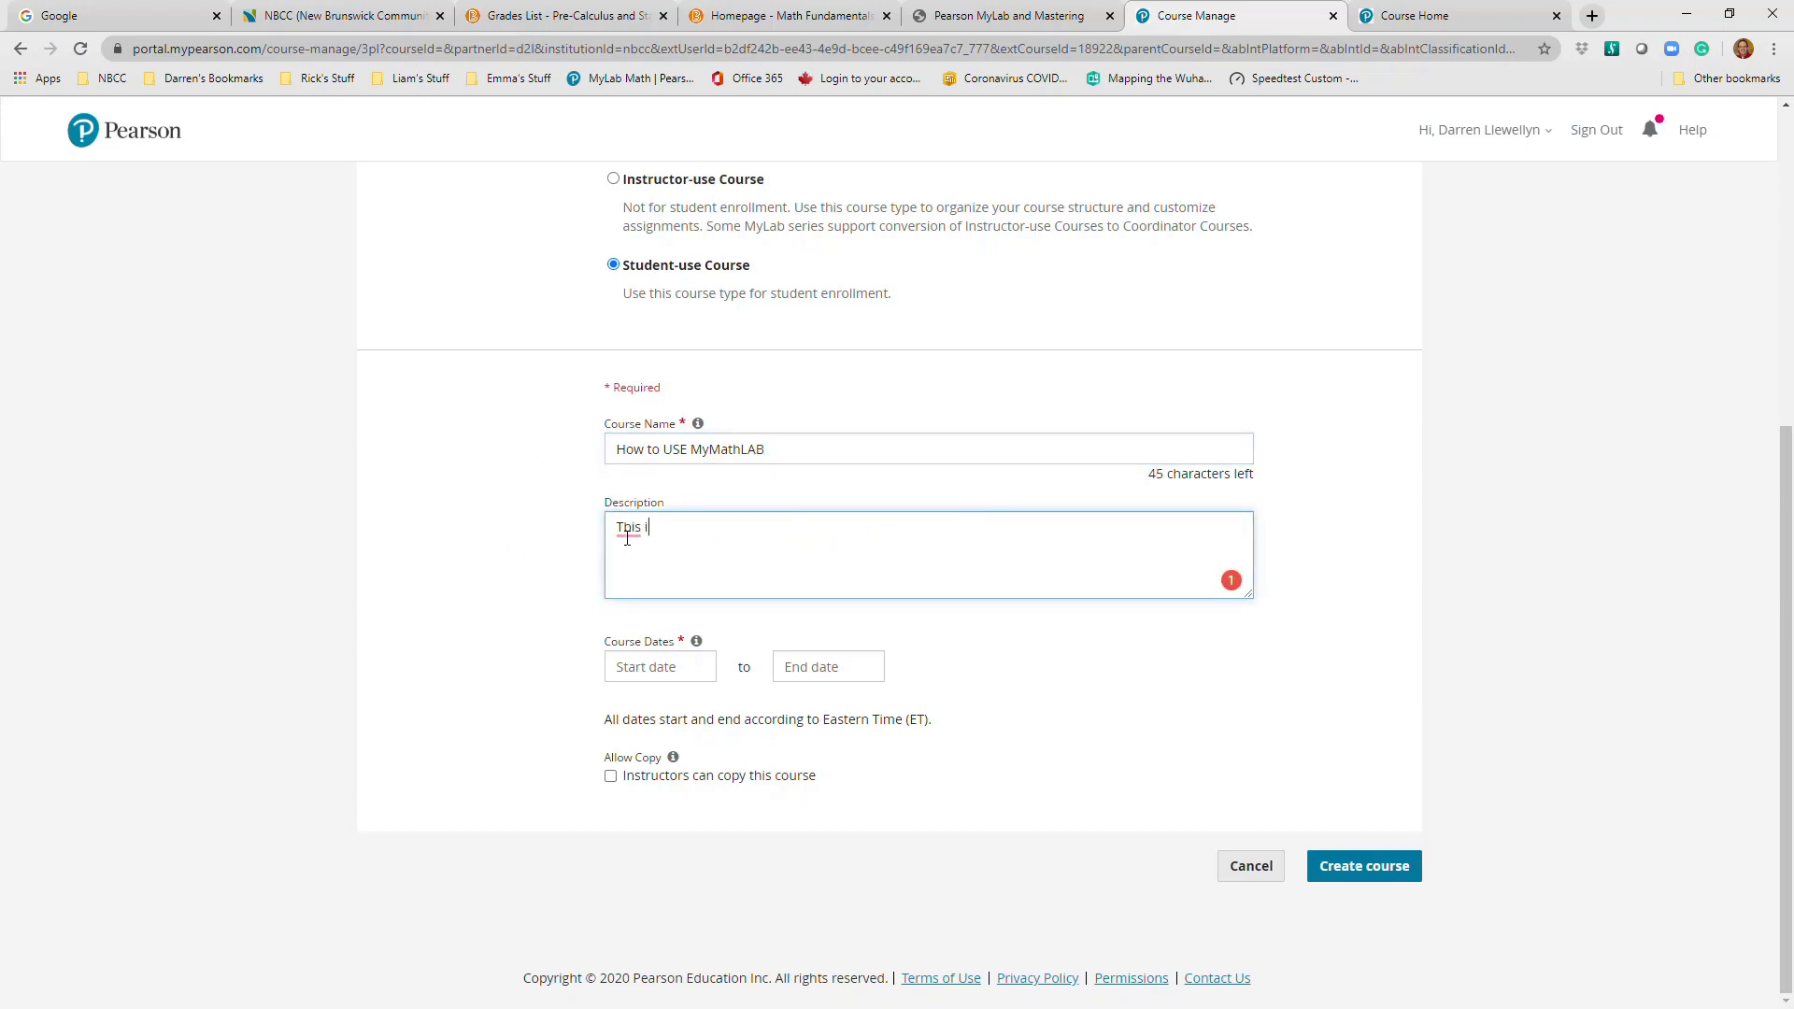
text(s a DEMO)
Set the course dates from Jun 17, 2020 to Aug 28, 2020
click(678, 670)
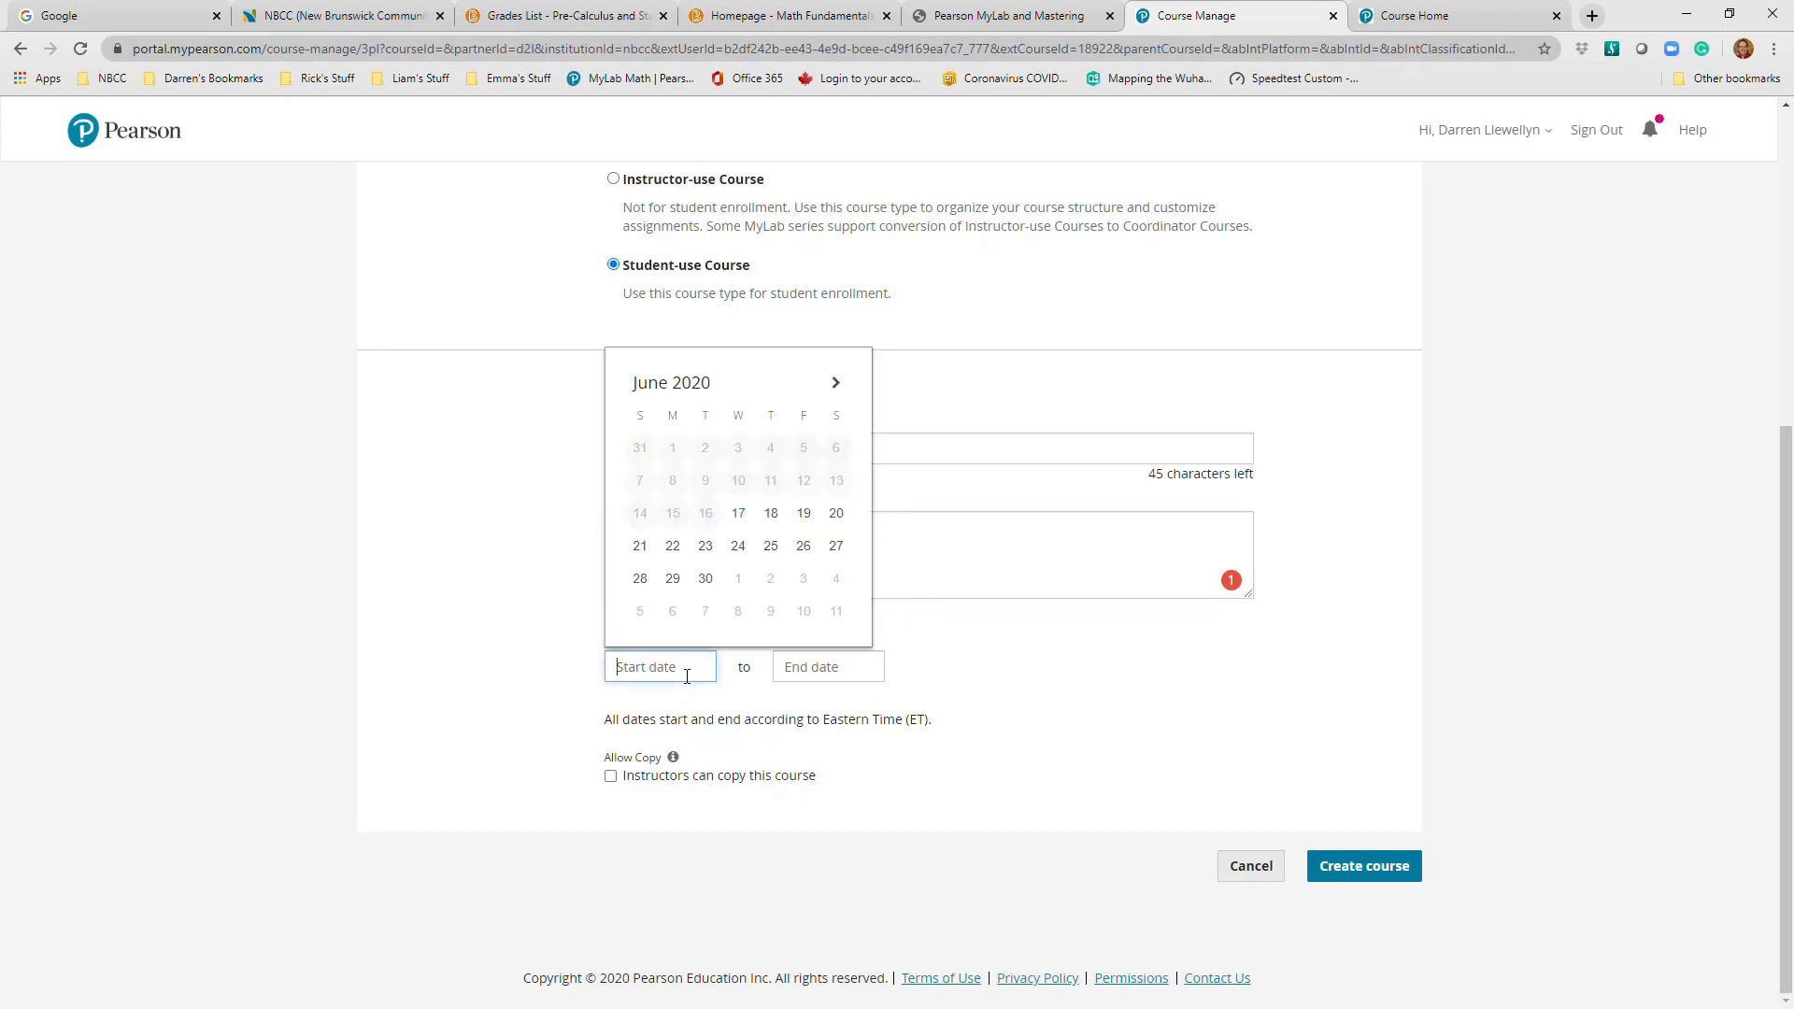
click(745, 522)
click(787, 663)
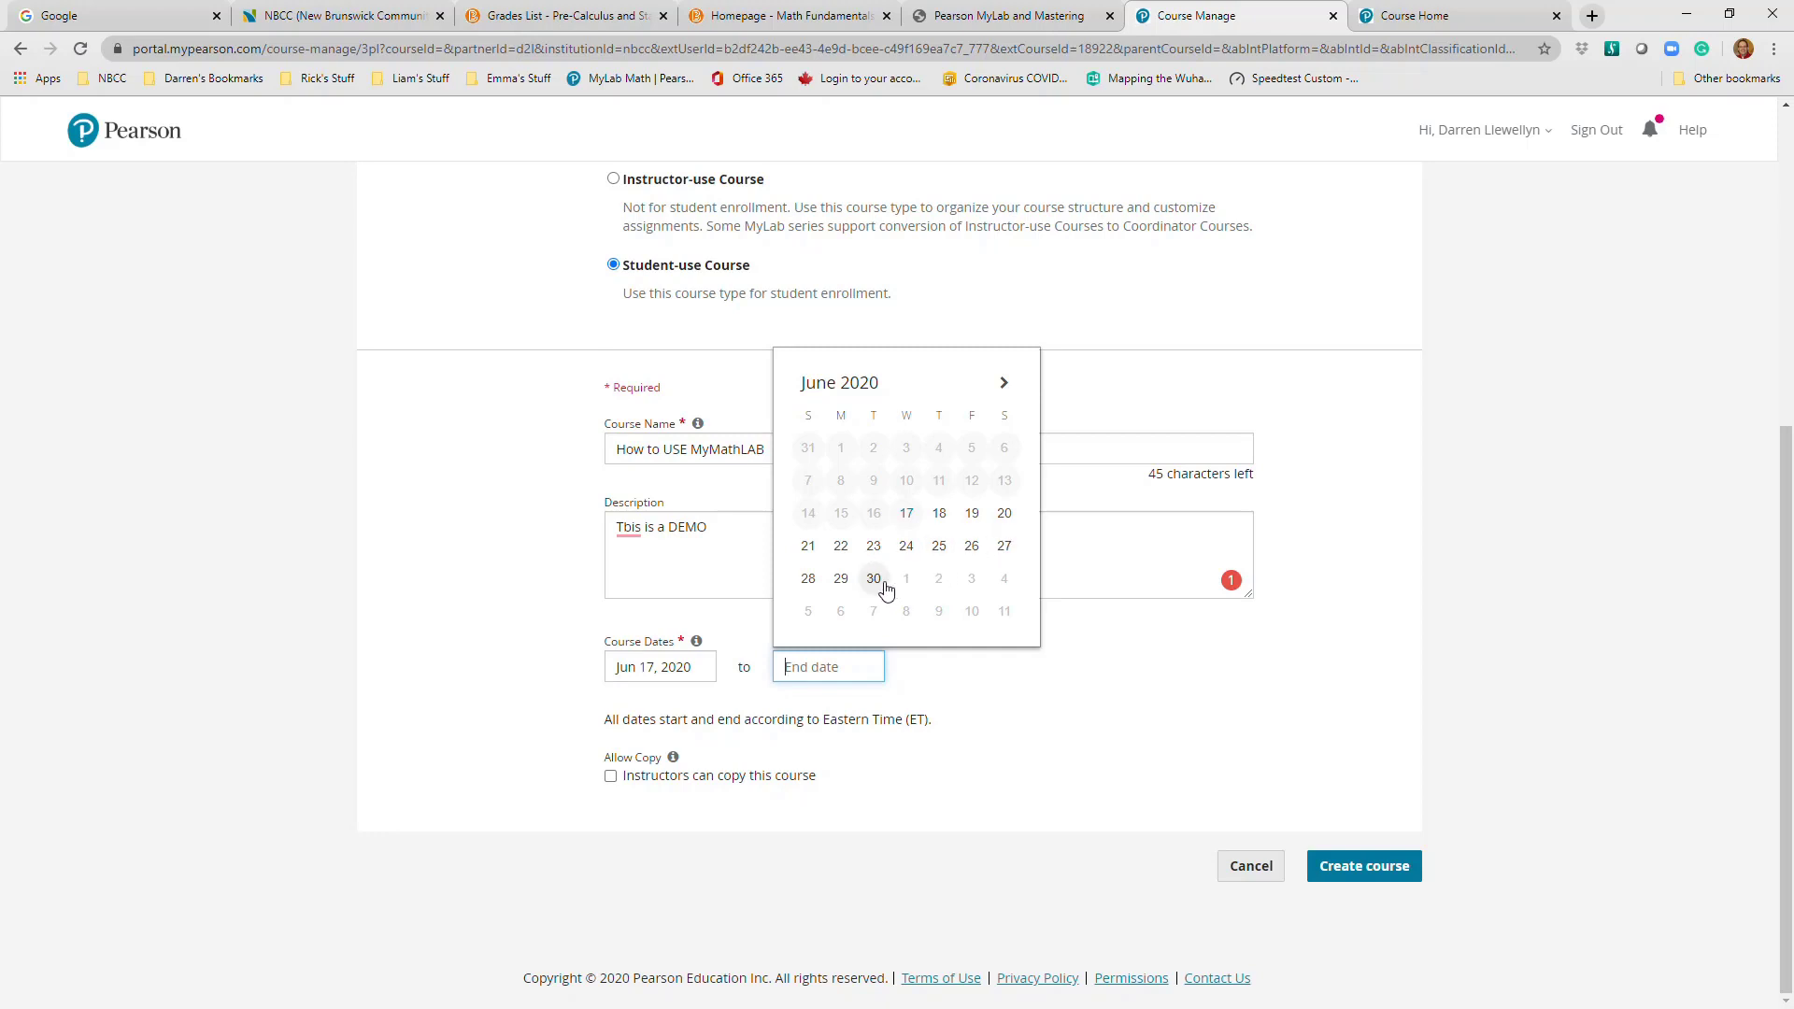
click(1004, 383)
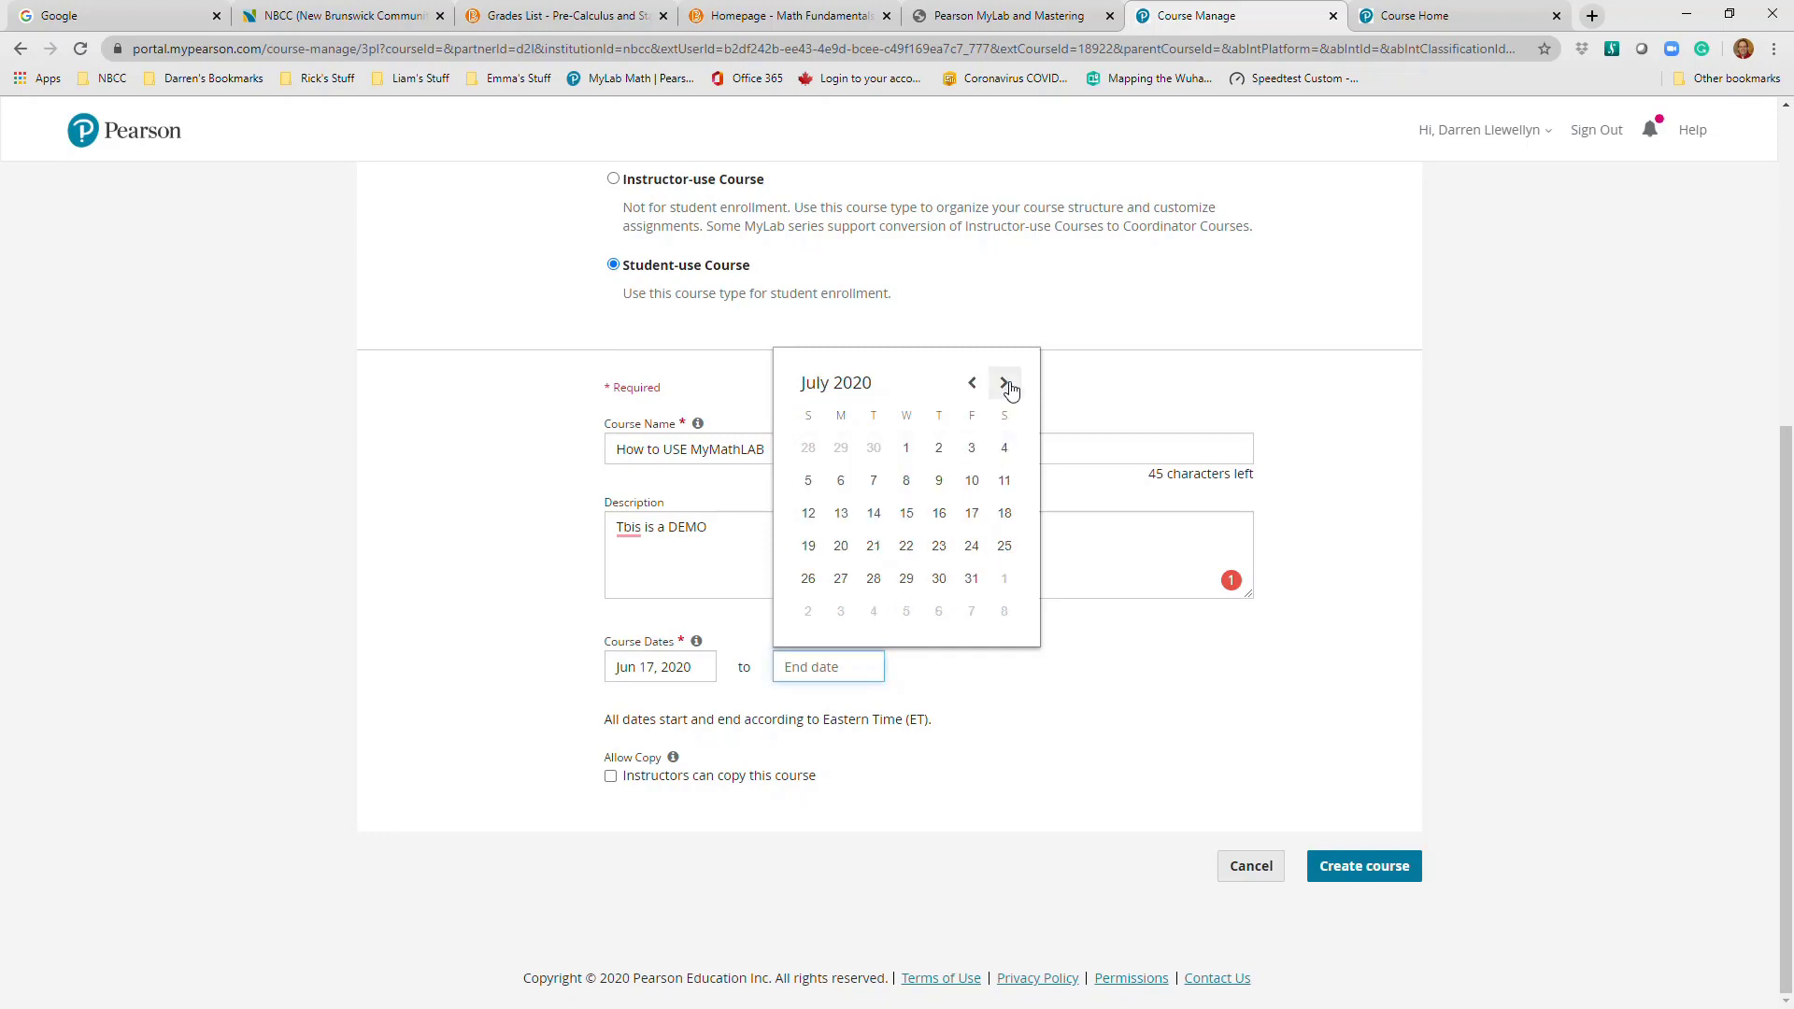
click(1007, 385)
click(1007, 384)
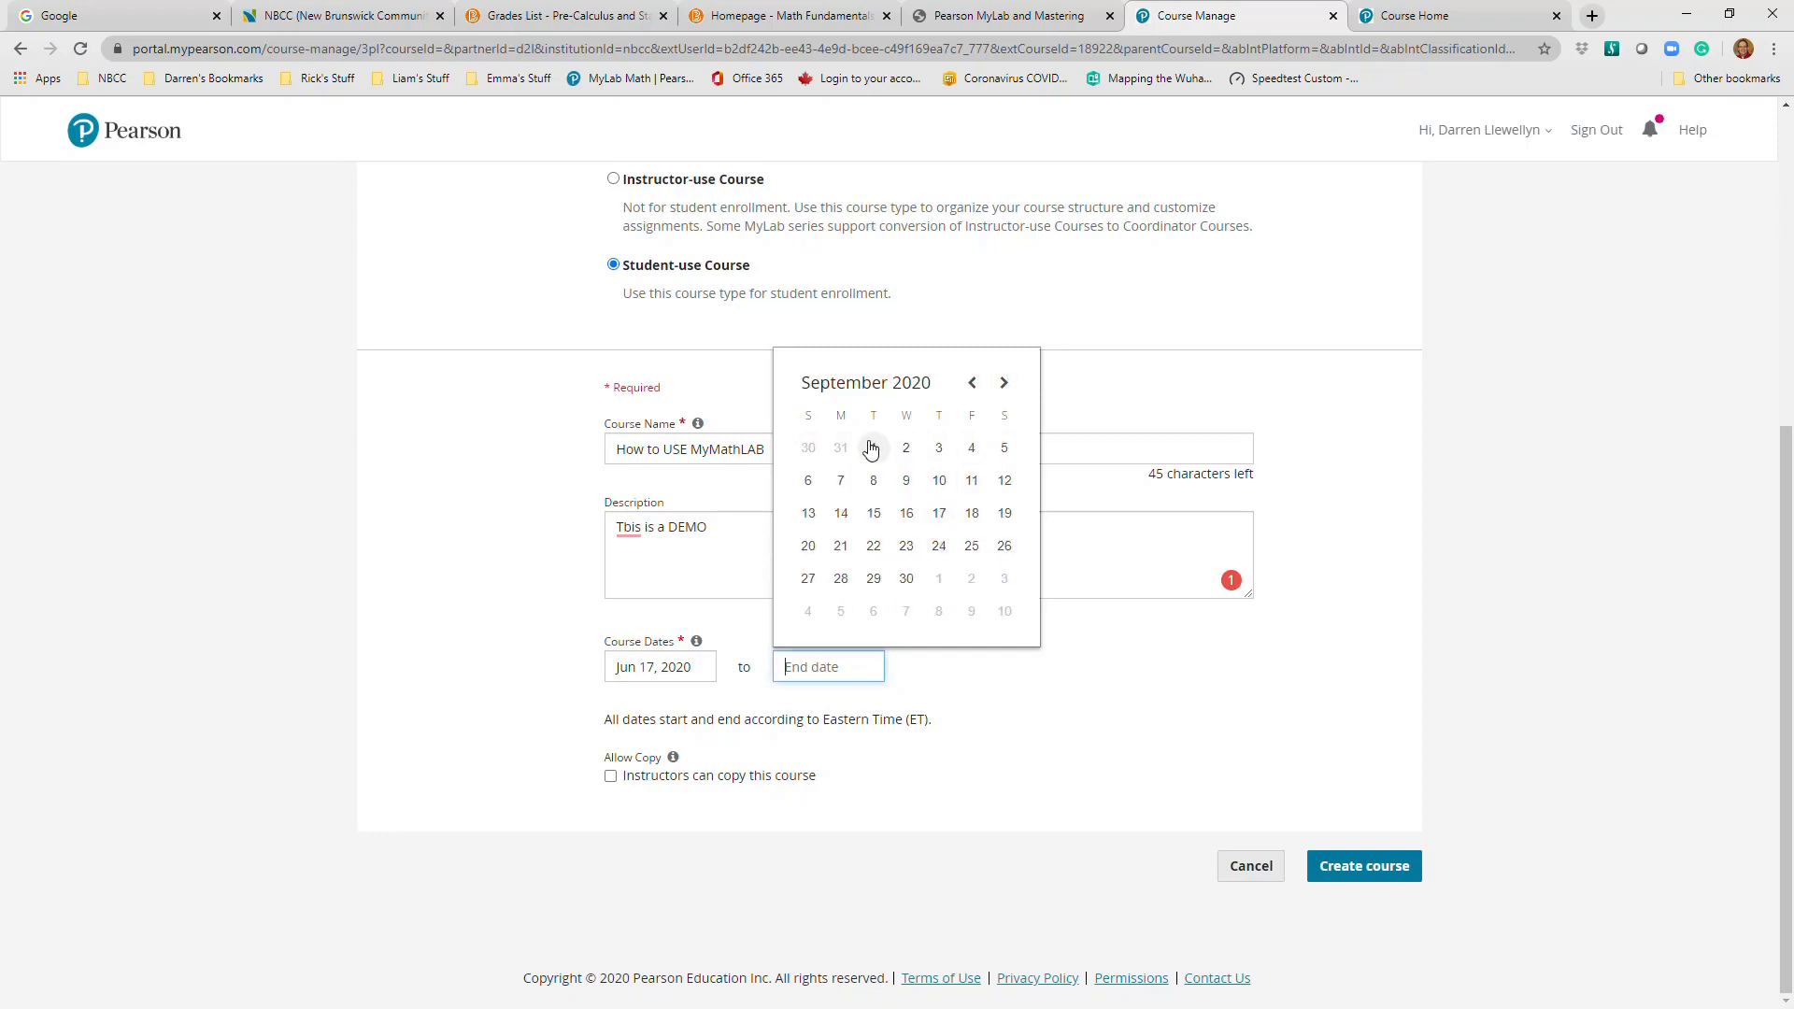
click(972, 384)
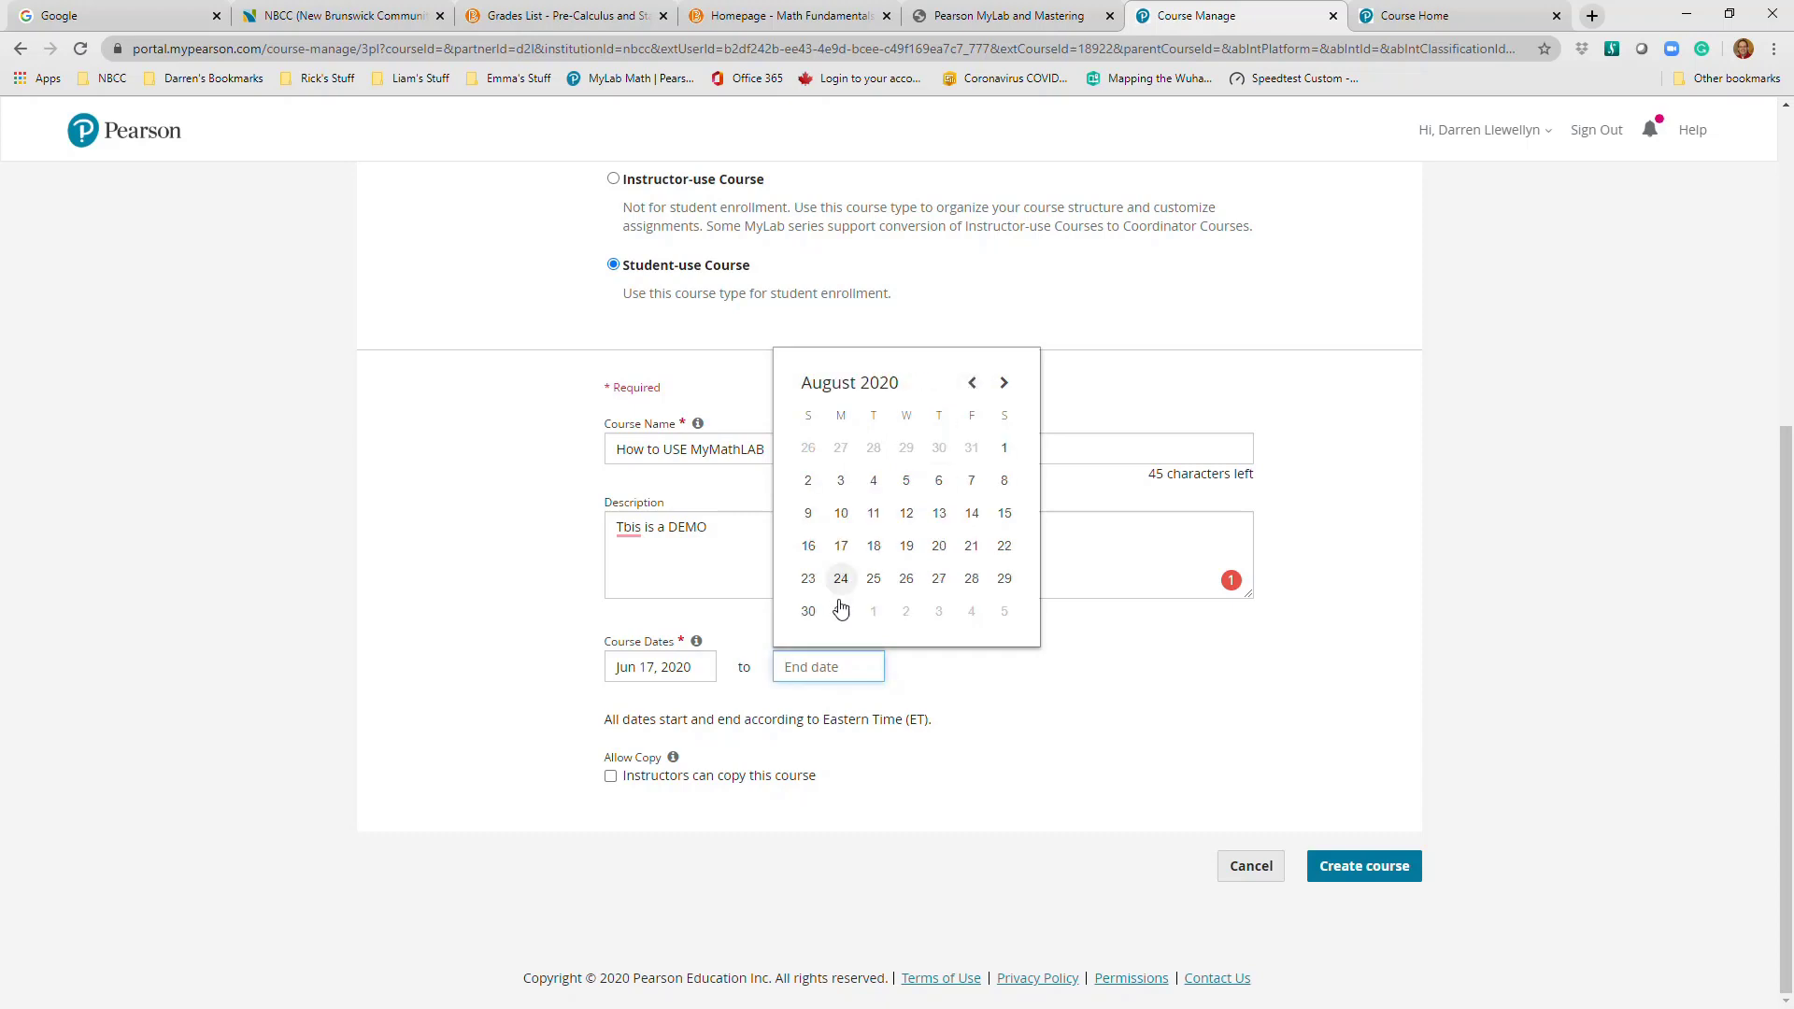
click(973, 384)
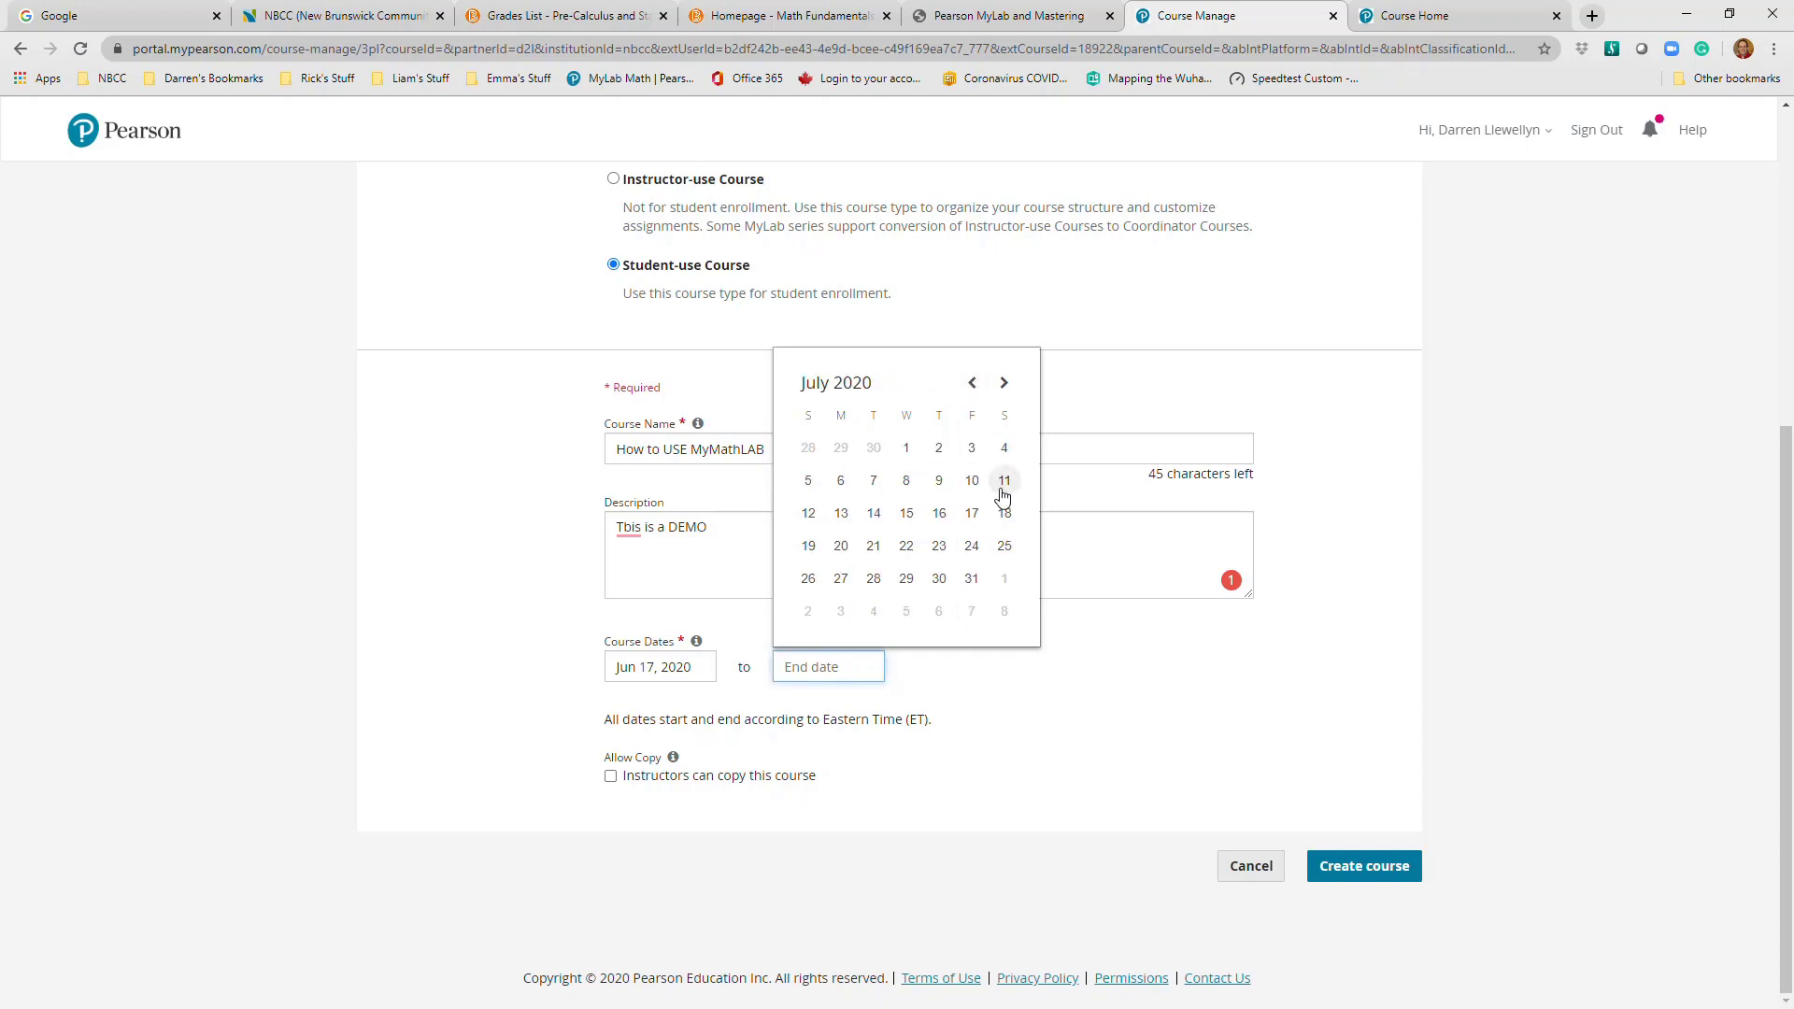
click(1006, 384)
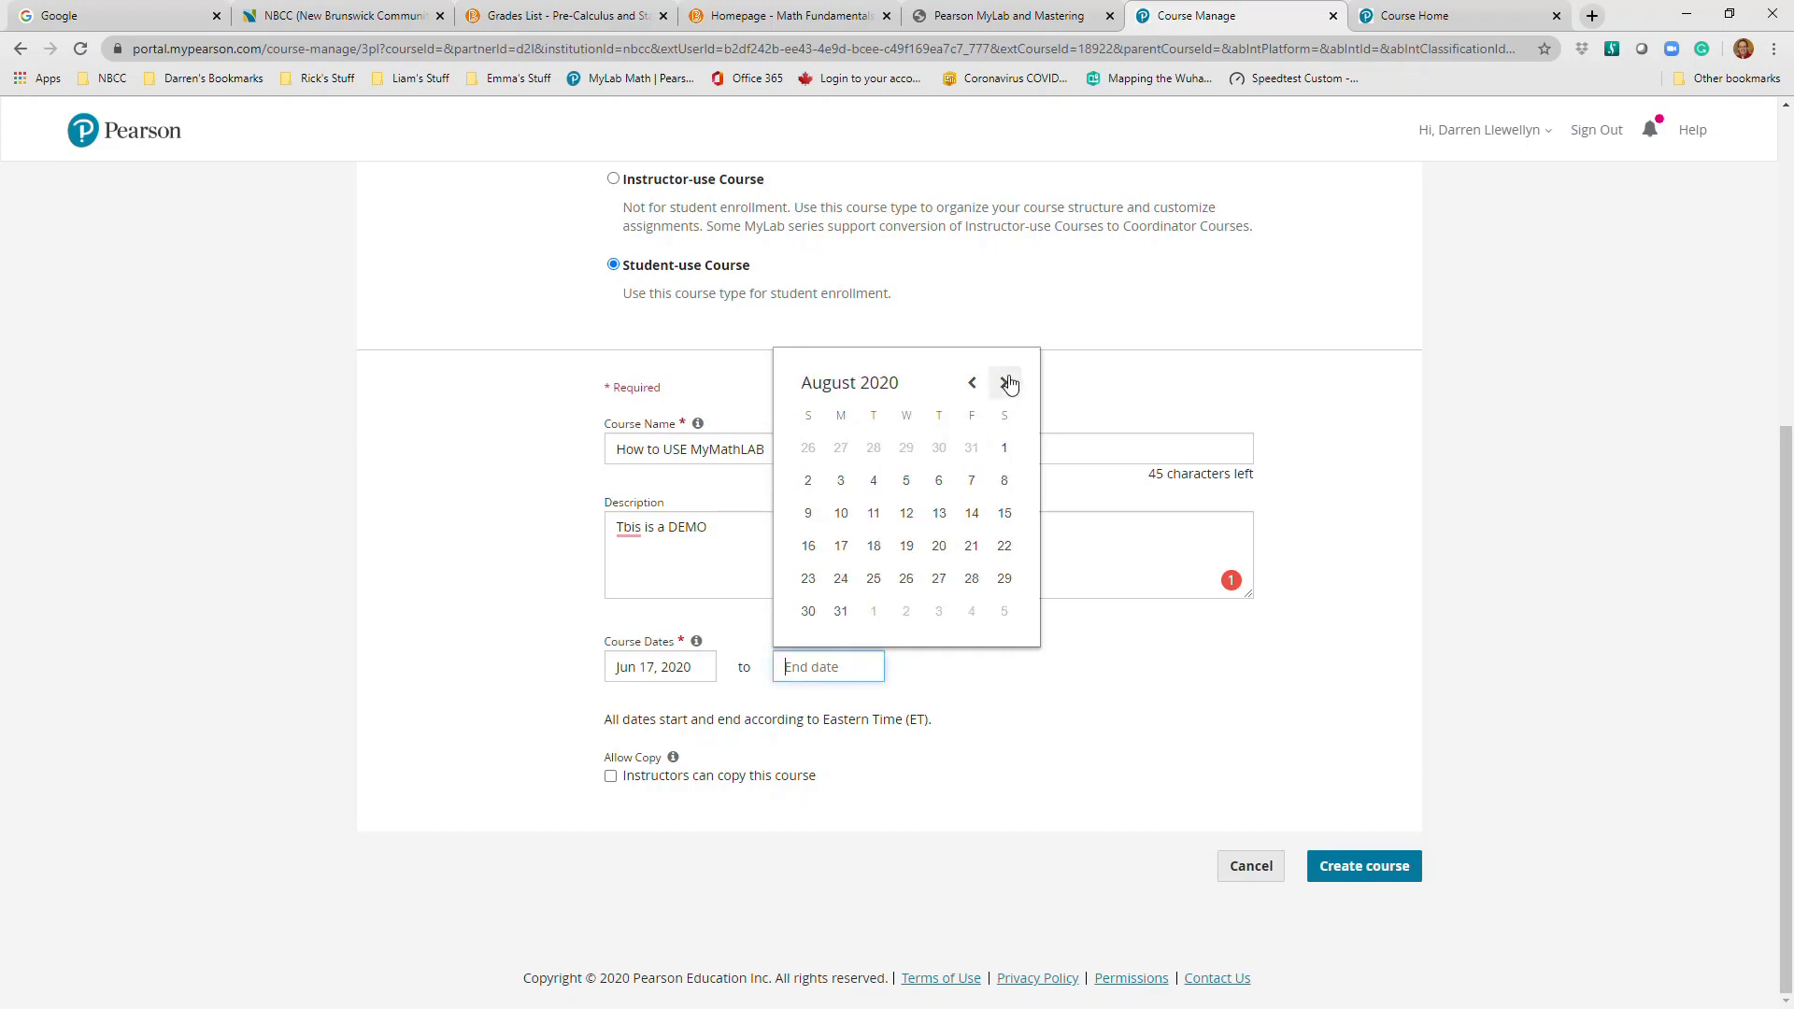
click(972, 579)
Correct the spelling and punctuation of the course description so it reads "This is a DEMO."
click(735, 524)
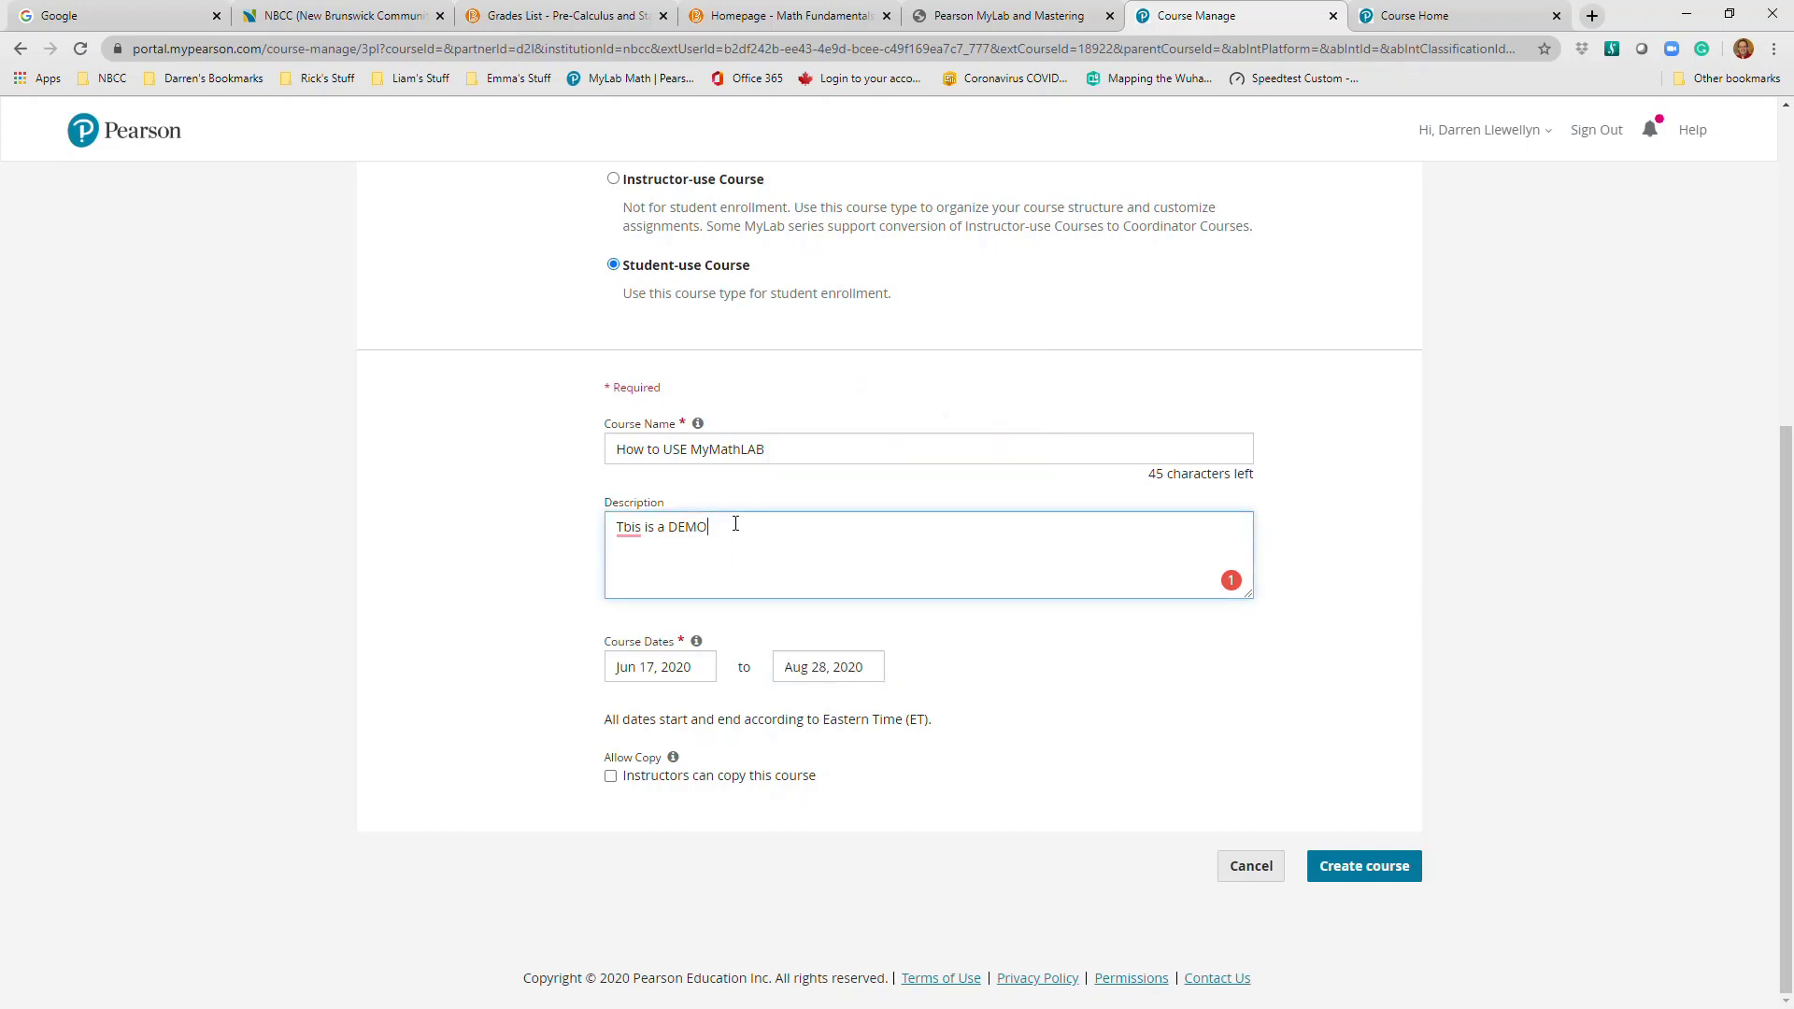
text(.)
click(638, 528)
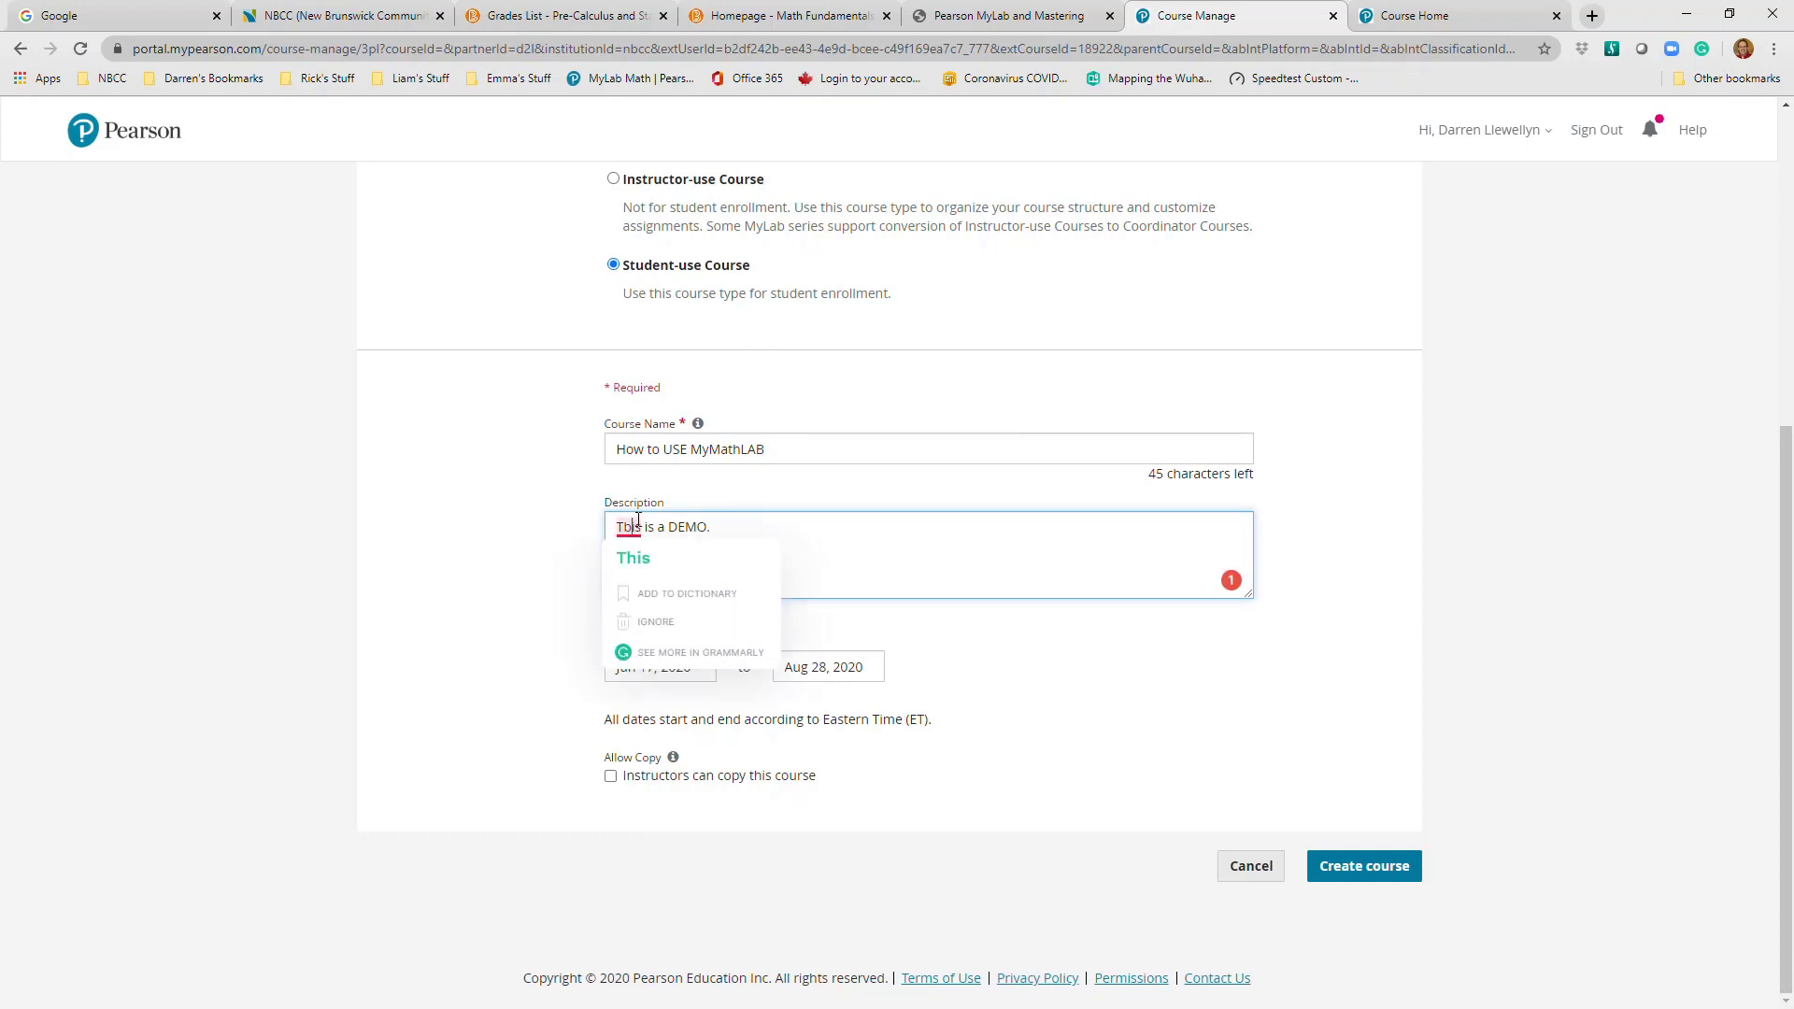
key(BackSpace)
text(h)
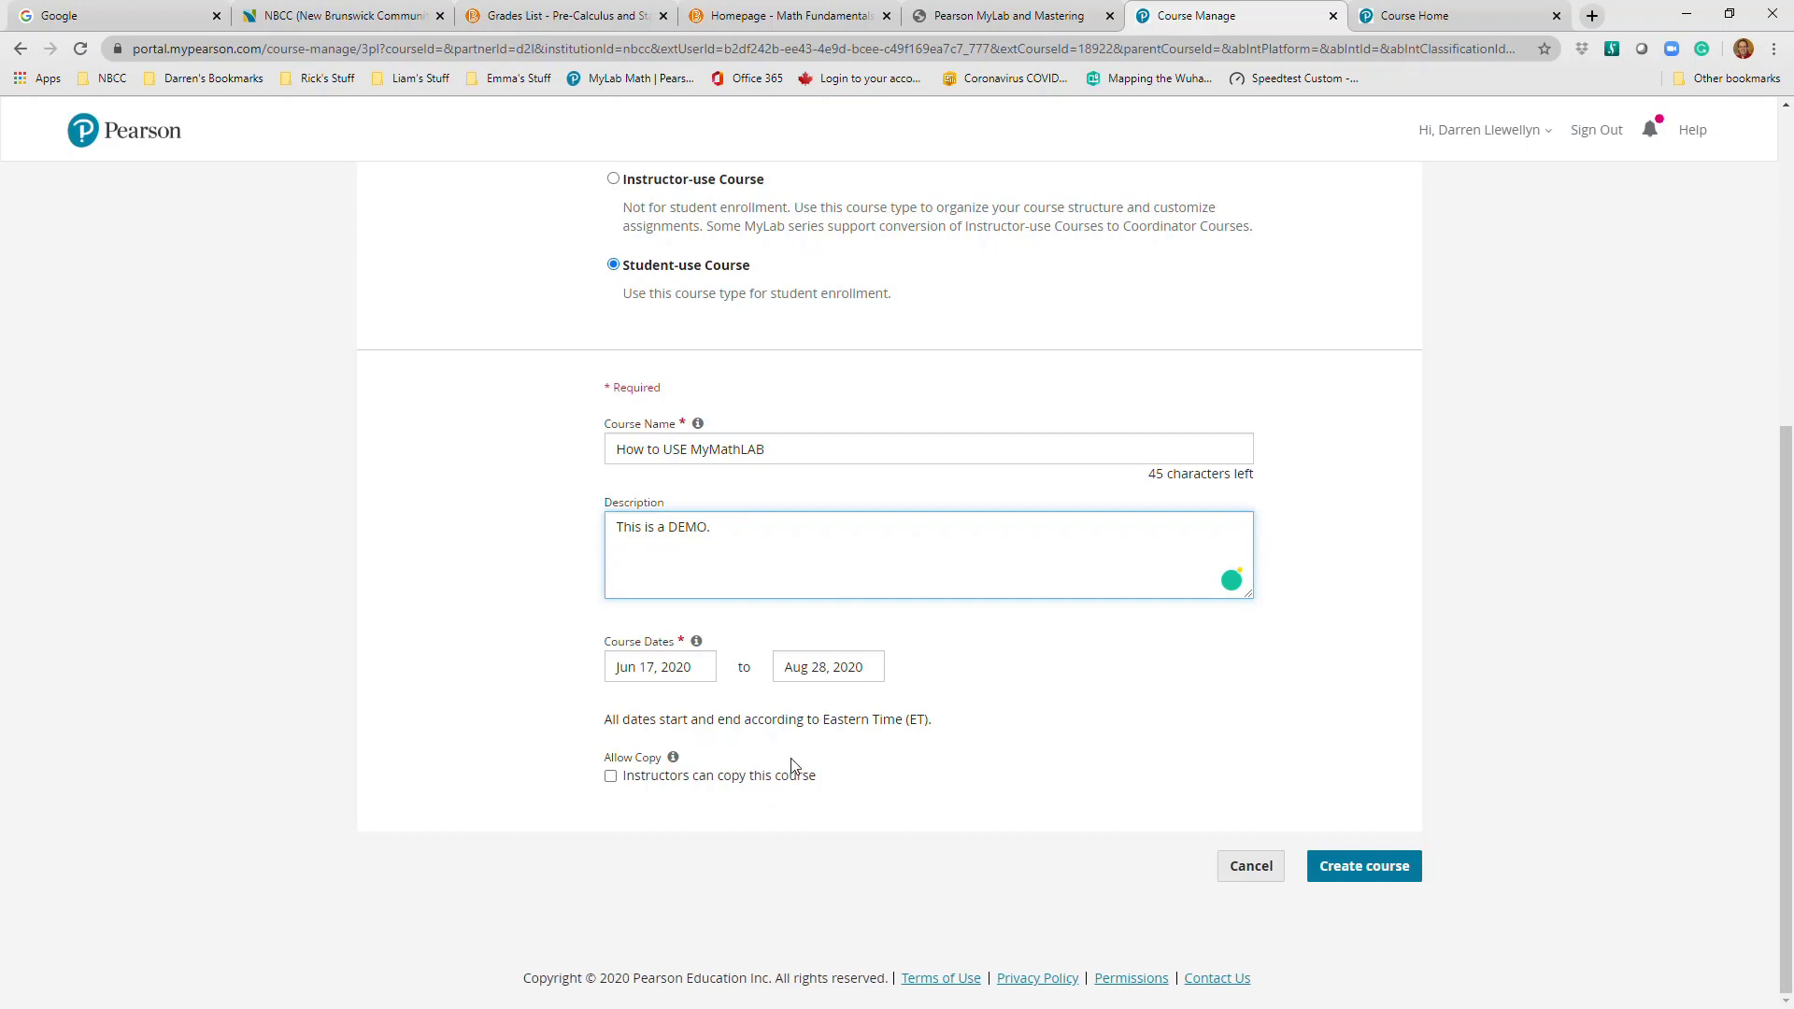
Create the course with copying by other instructors disallowed, and read the notice about the creation time
click(619, 780)
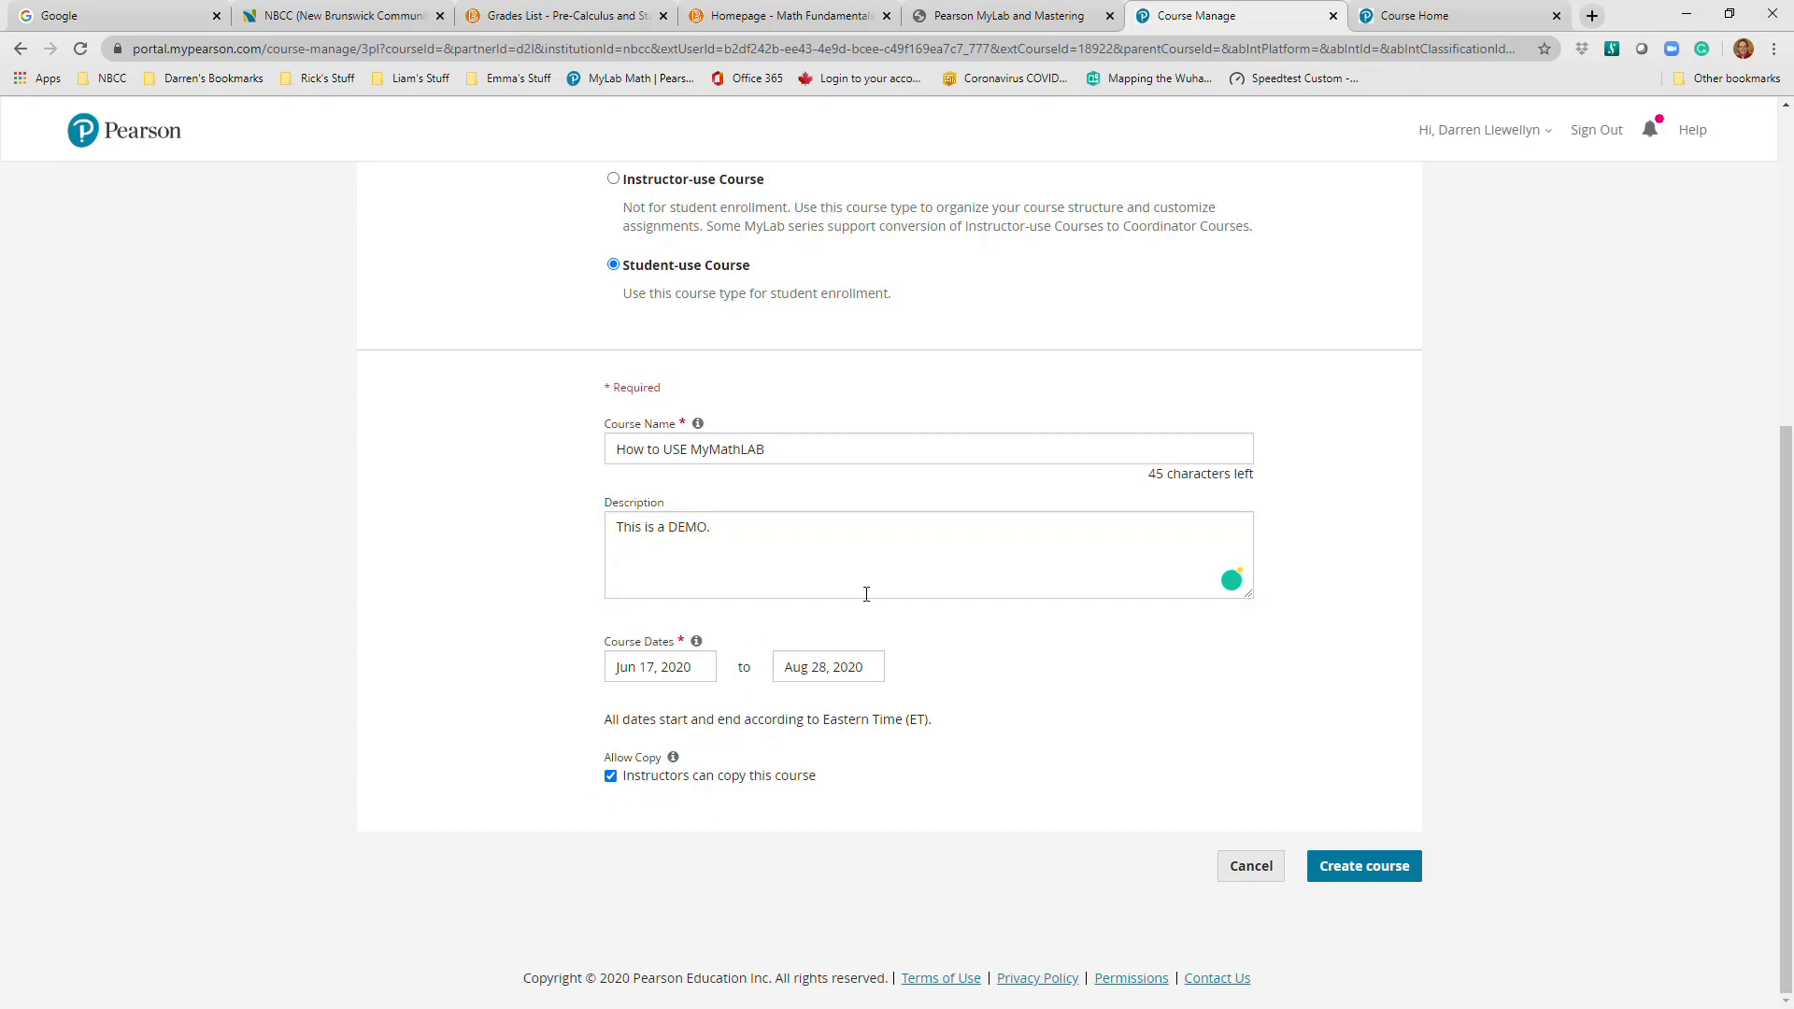
click(612, 782)
click(1387, 867)
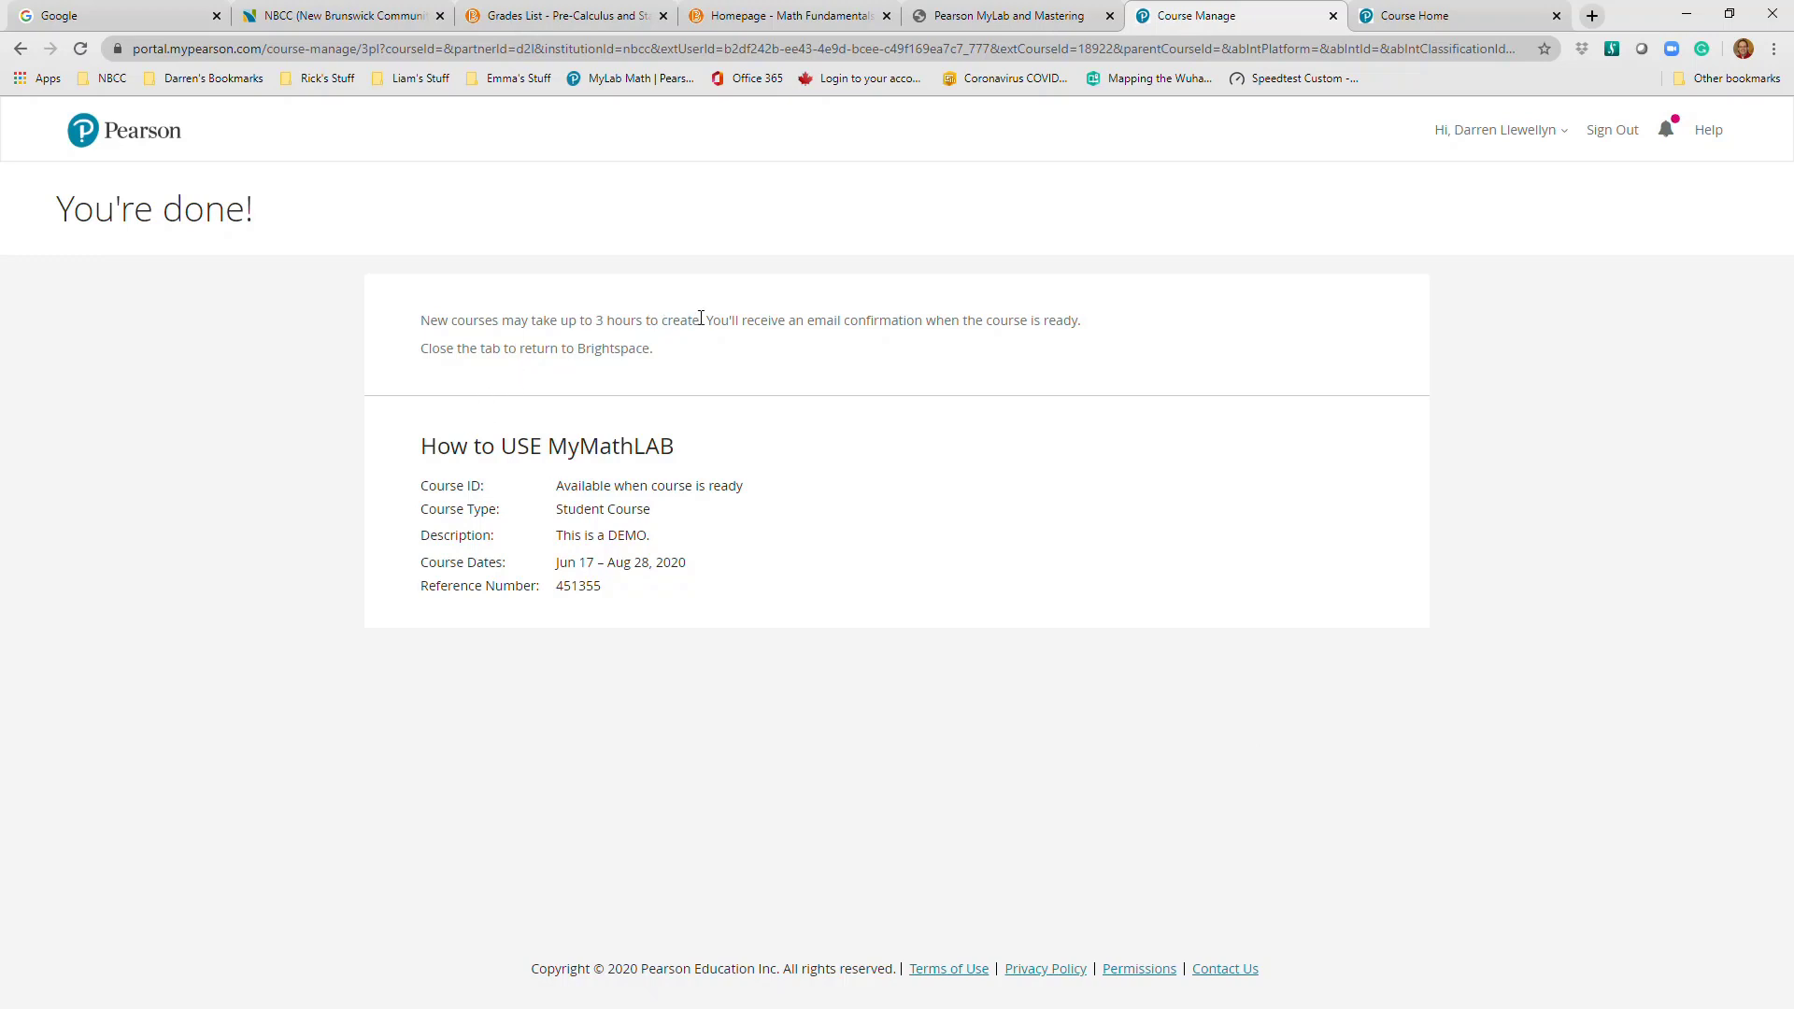
drag(700, 318, 600, 318)
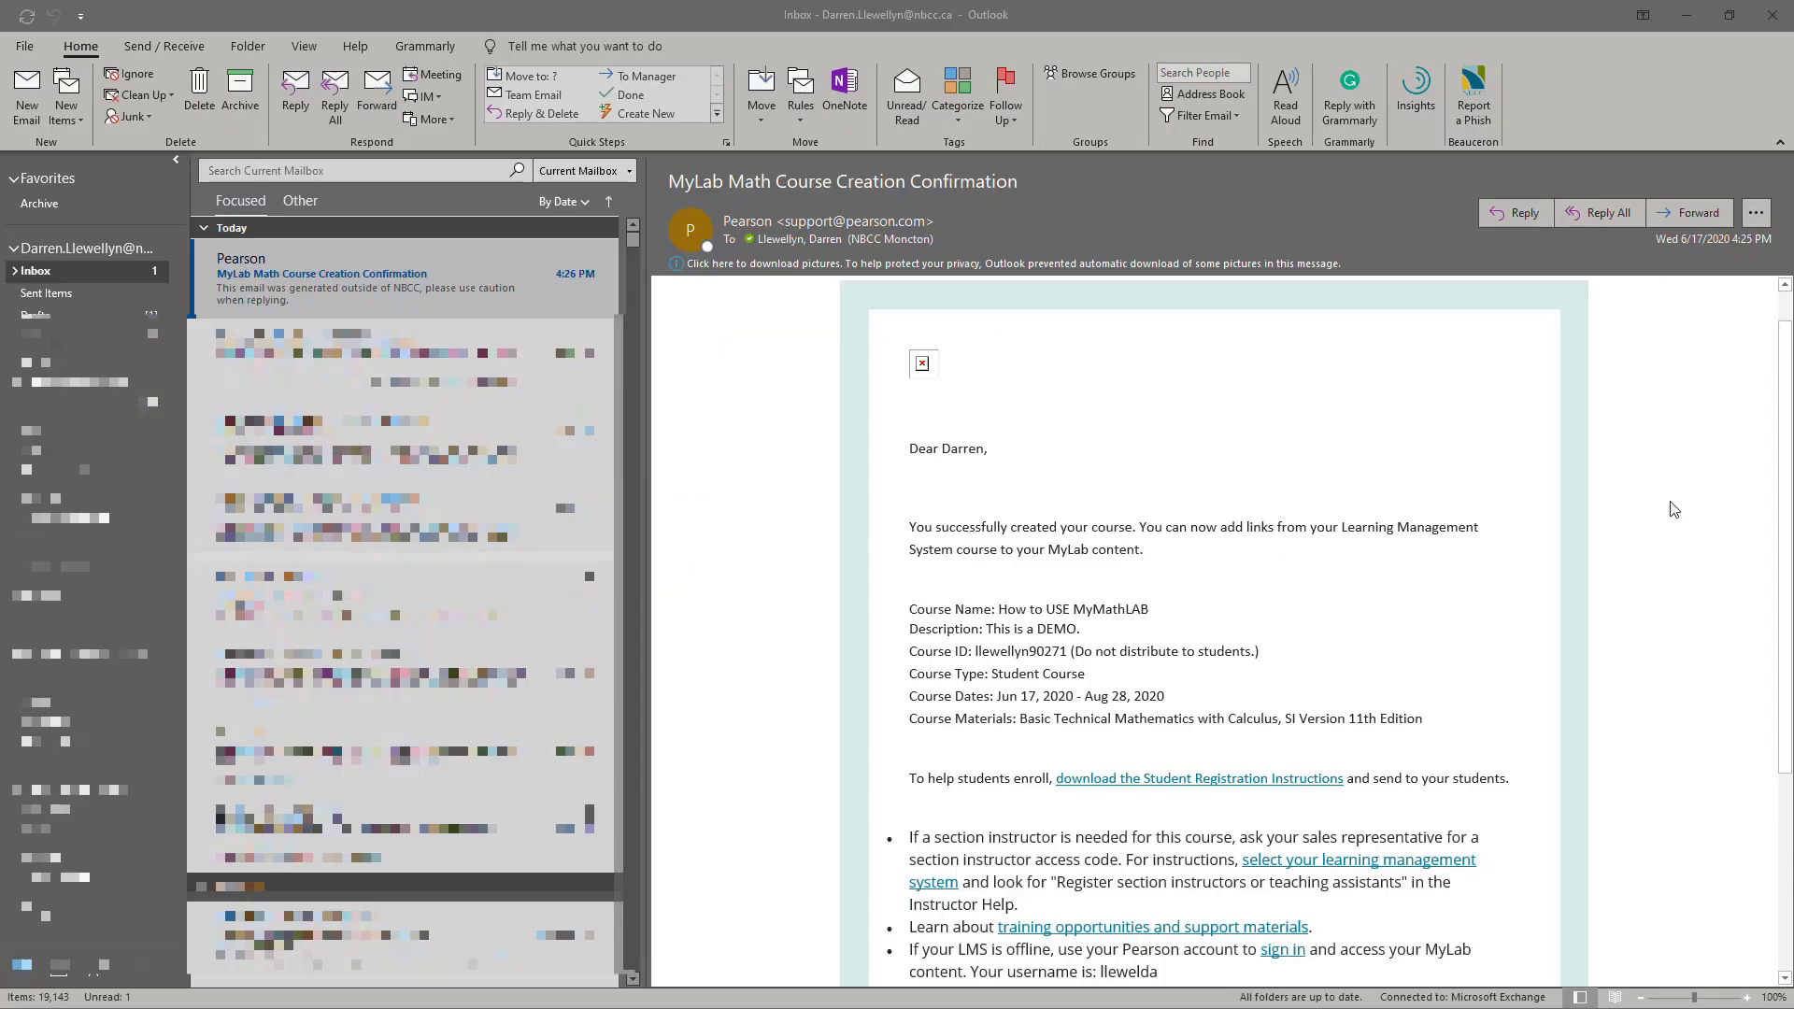
Review the course details, student registration instructions and support links in the MyLab Math Course Creation Confirmation email in Outlook
click(1785, 469)
scroll(1502, 504, down, 2)
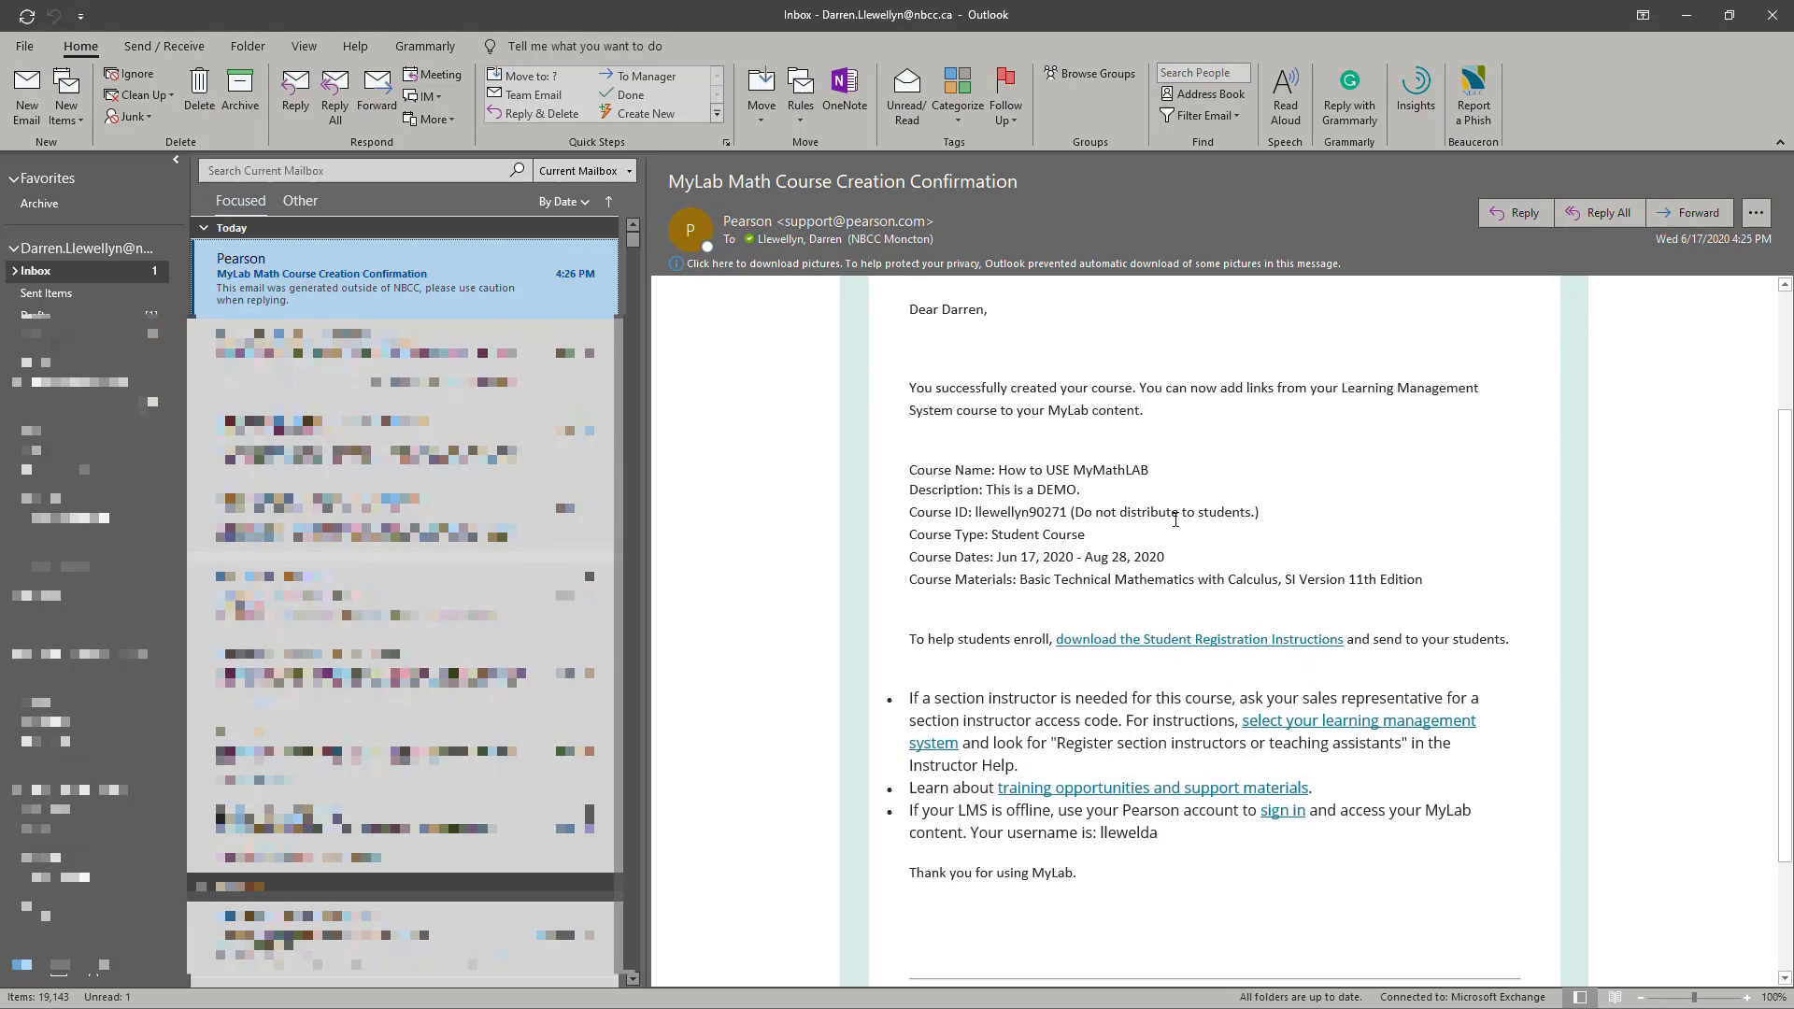
scroll(1049, 573, down, 2)
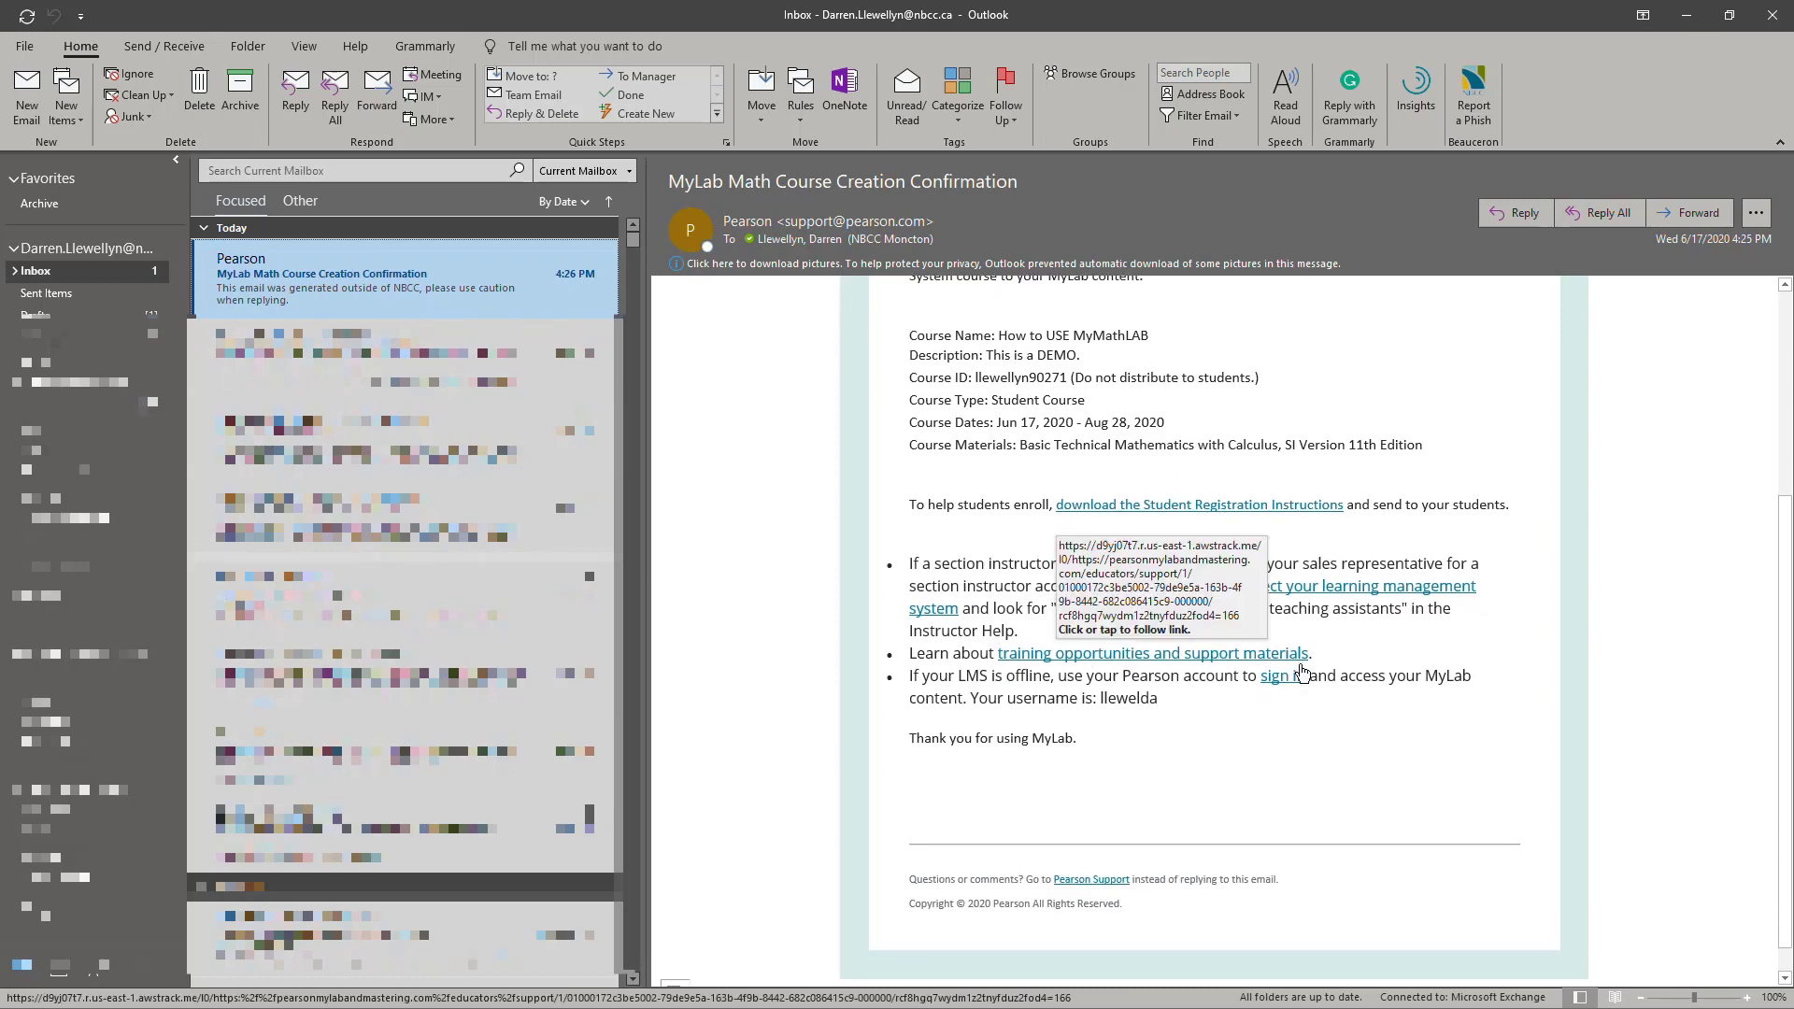
click(1227, 514)
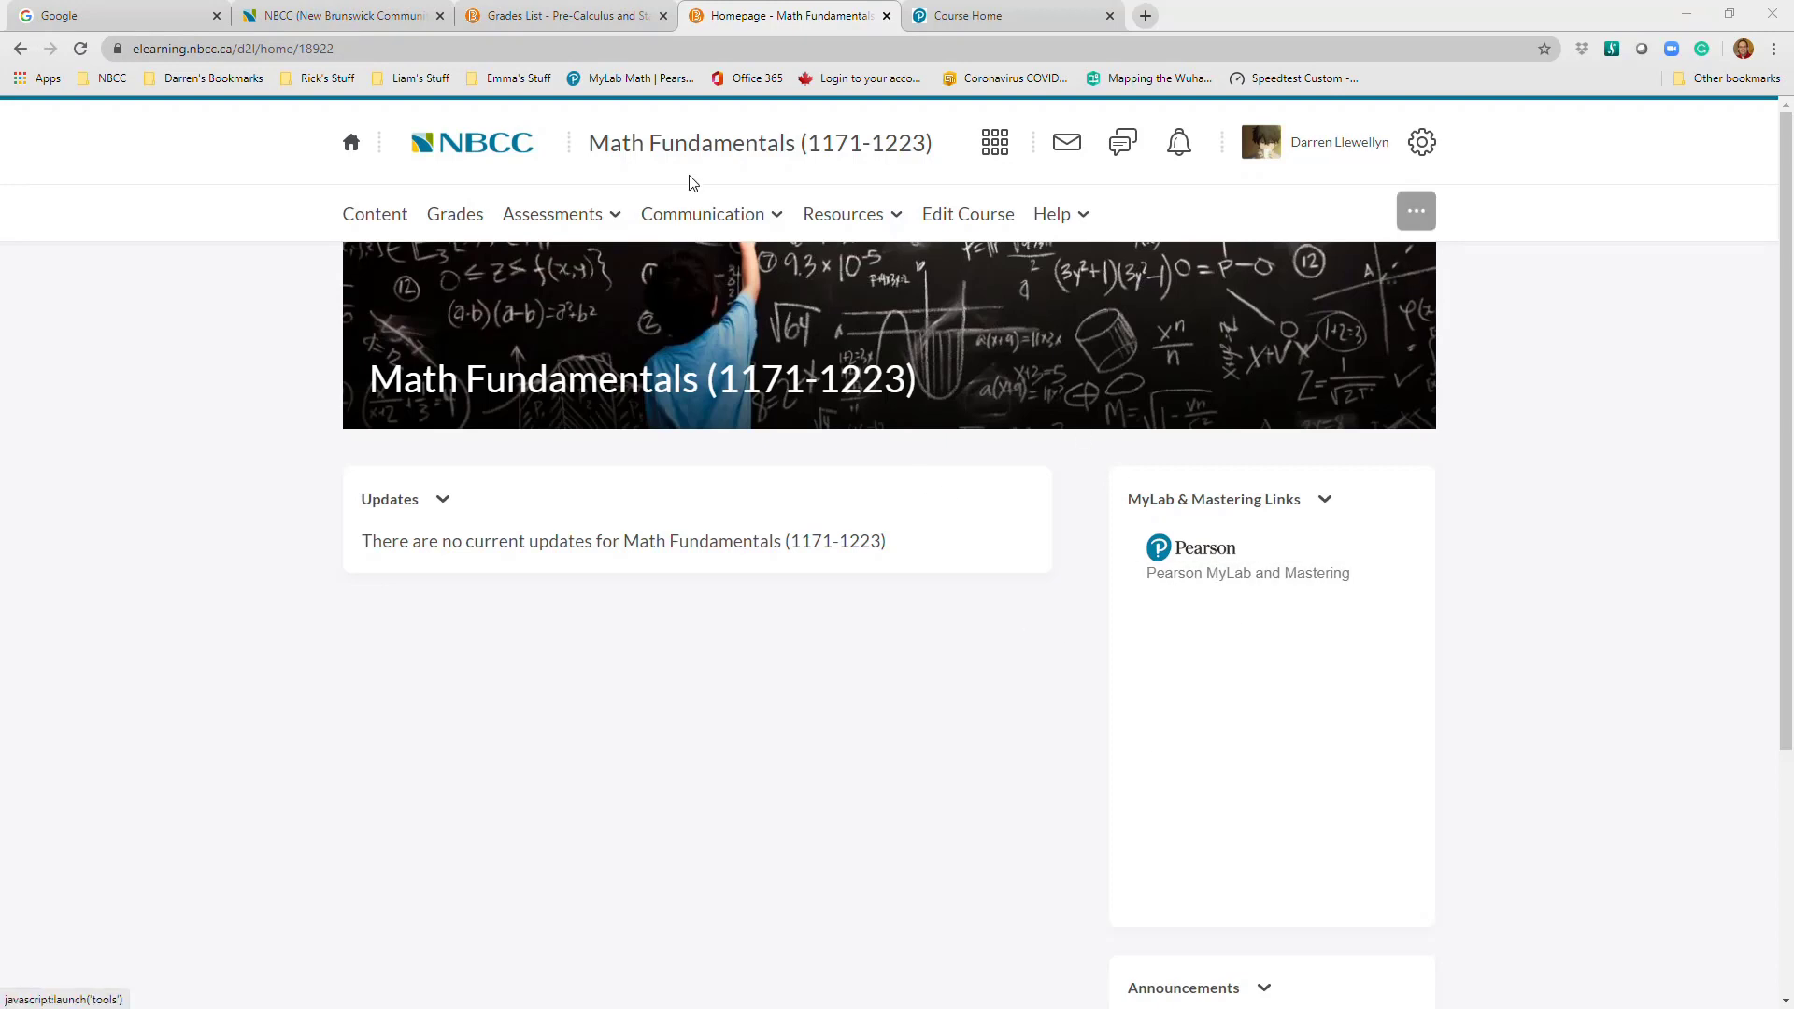
Launch Pearson MyLab and Mastering from the Math Fundamentals homepage in Brightspace
click(1243, 573)
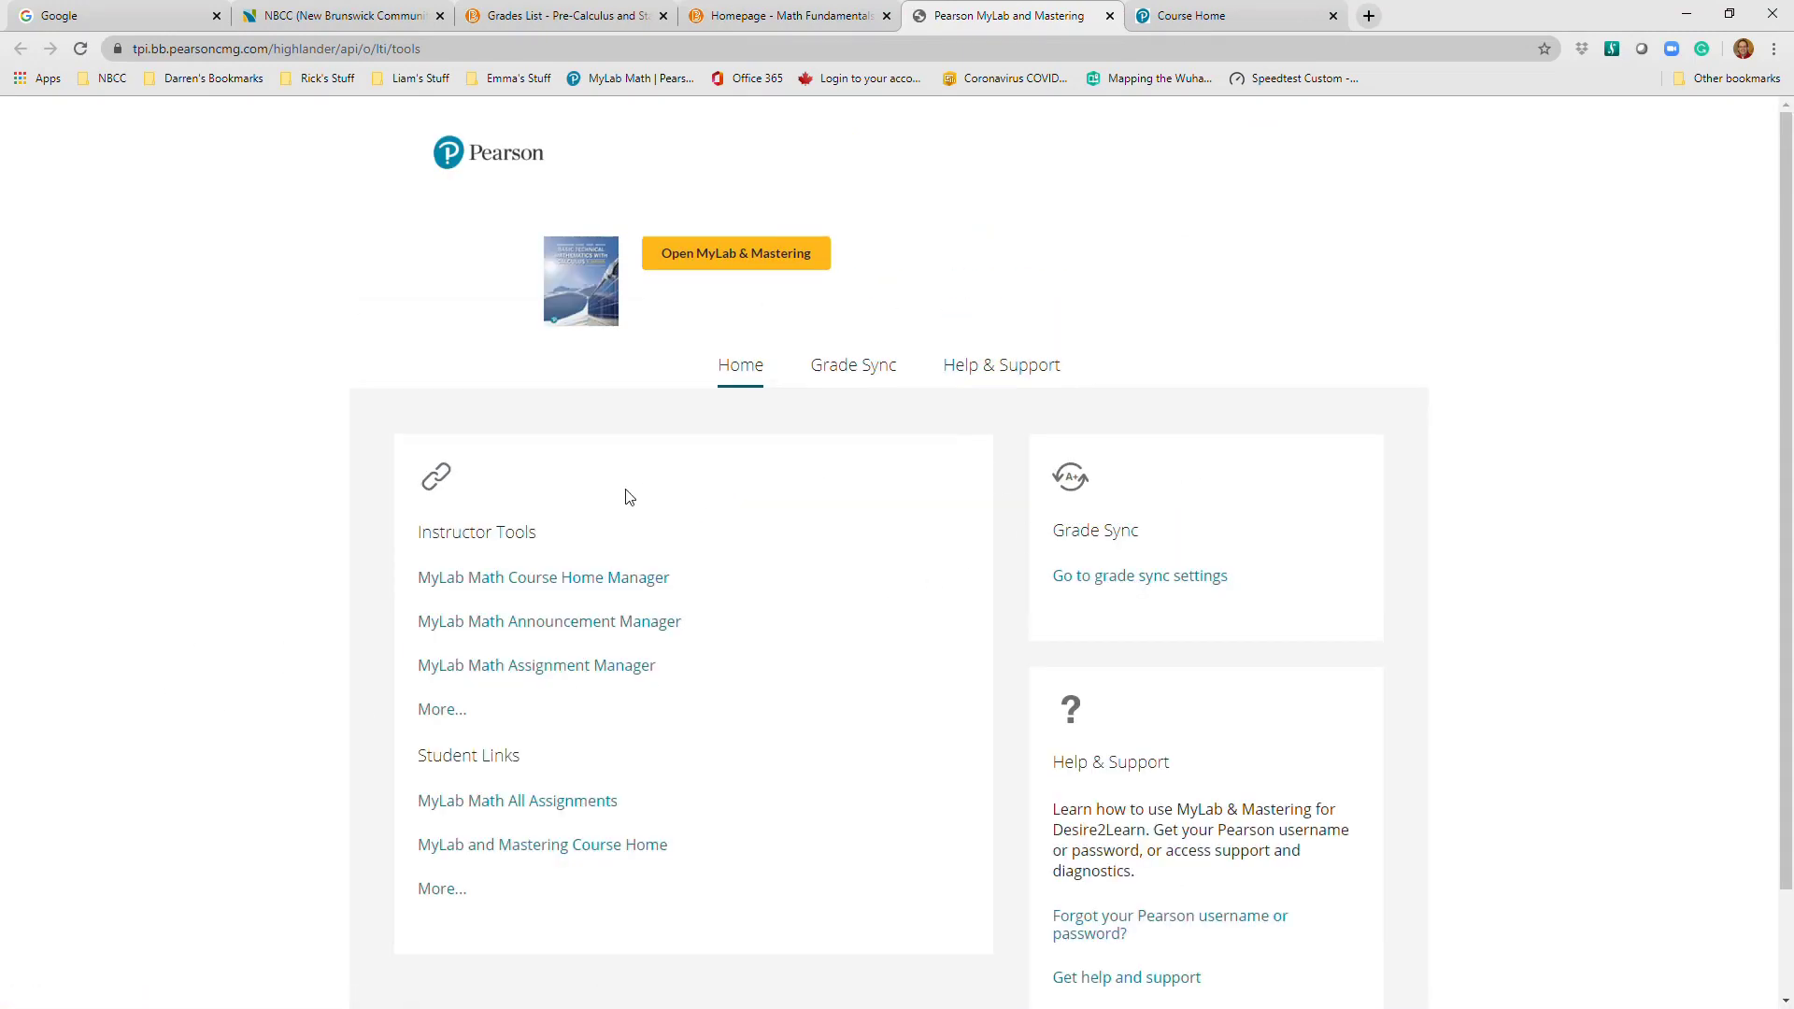
Open Question 1 of the Section 1 - Chapter 11 homework from the MyLab Math student assignments
click(543, 807)
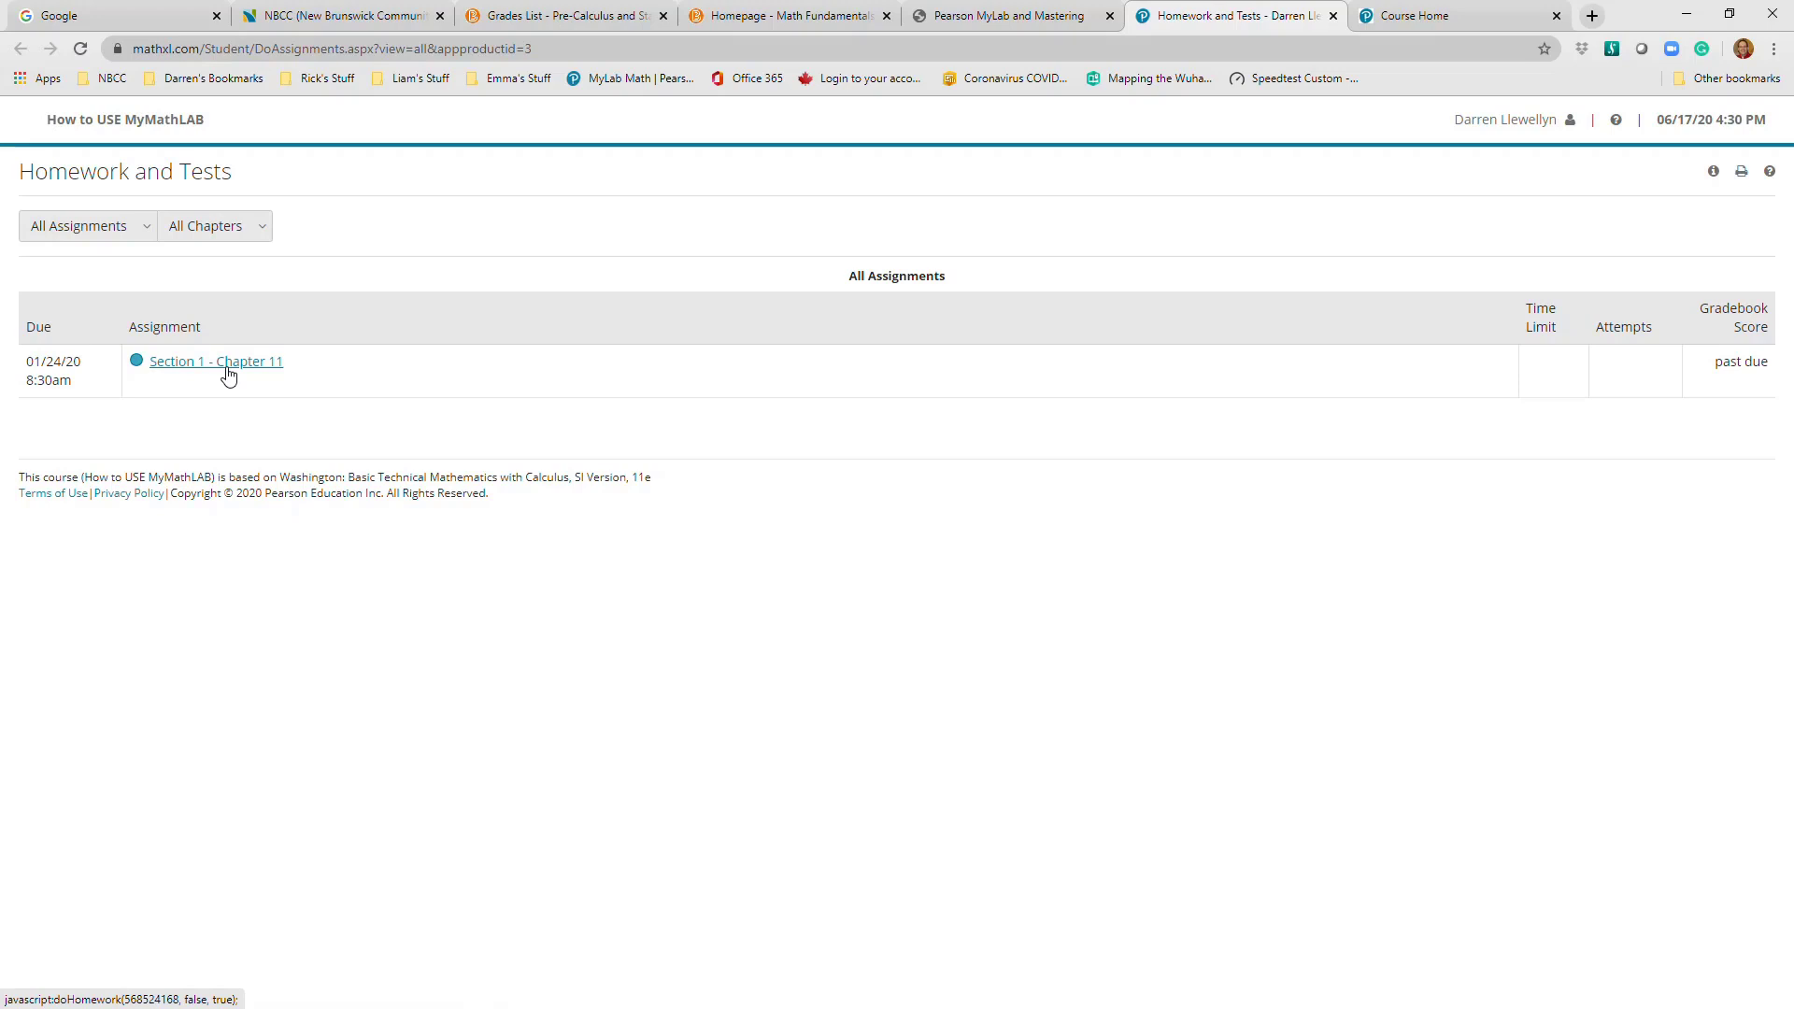
click(228, 373)
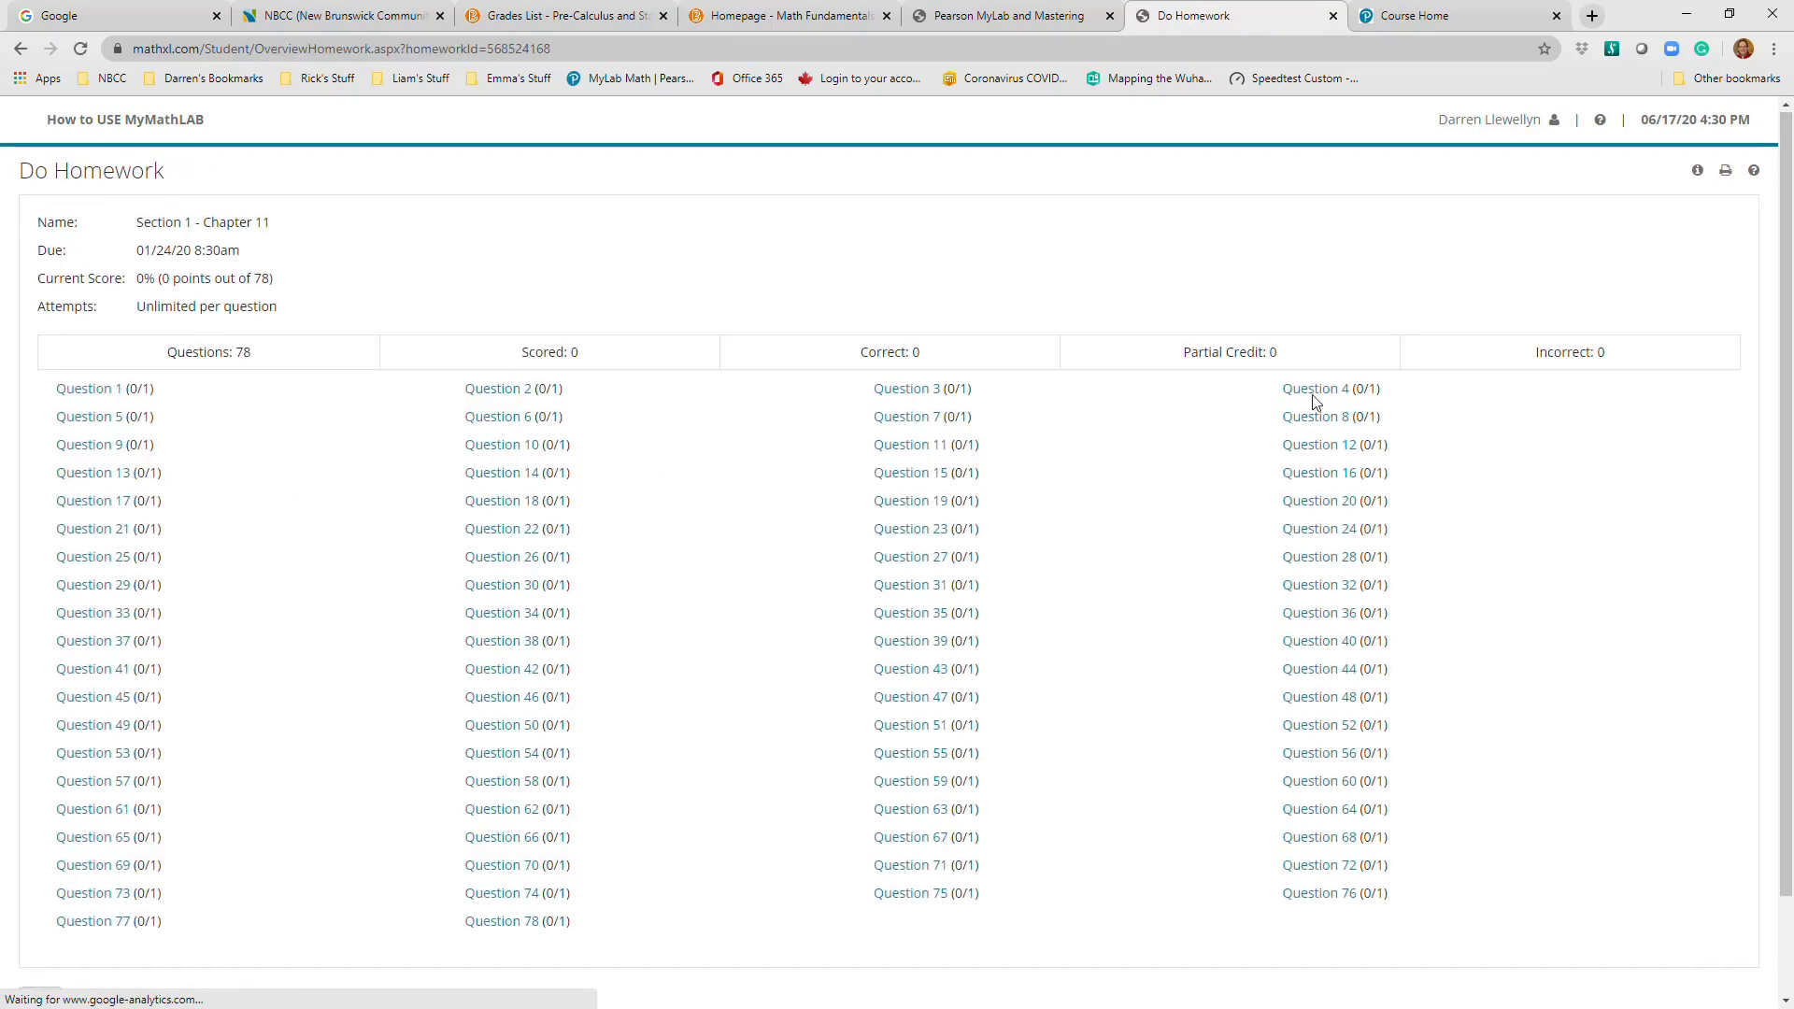
click(103, 393)
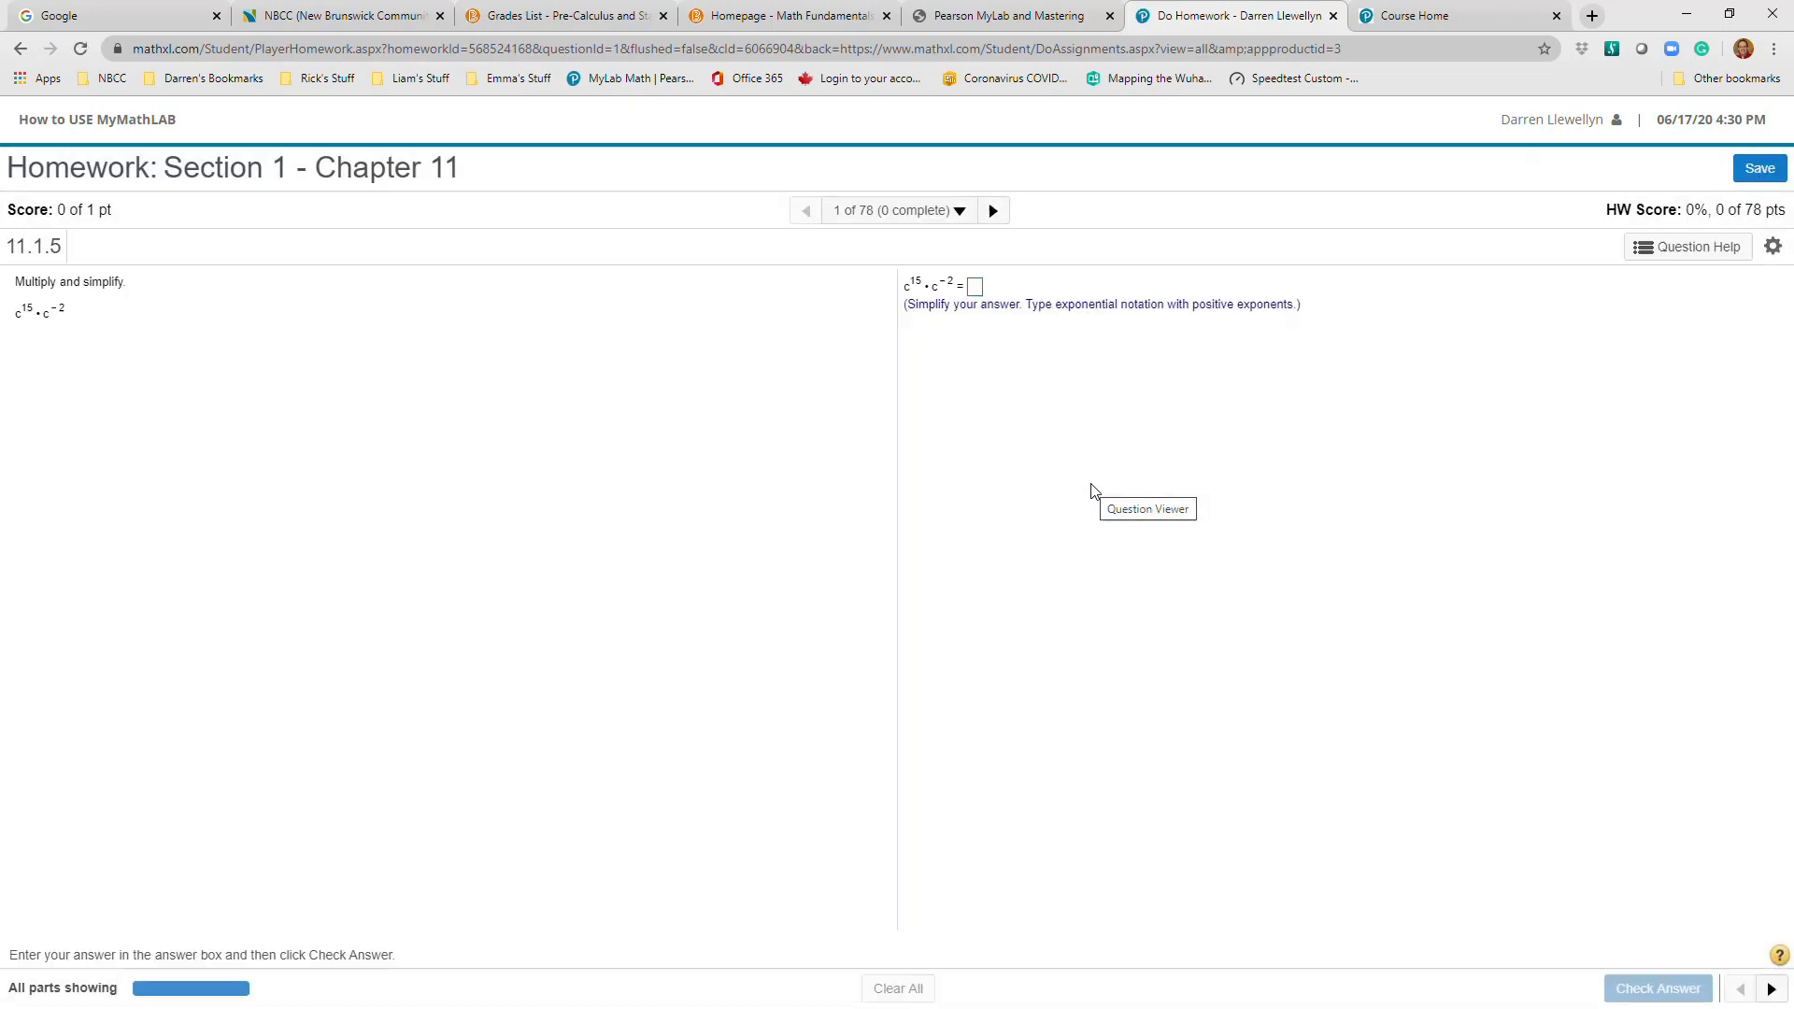
Answer Question 1 with c to the power 13, check the answer and continue to Question 2
click(981, 292)
text(c)
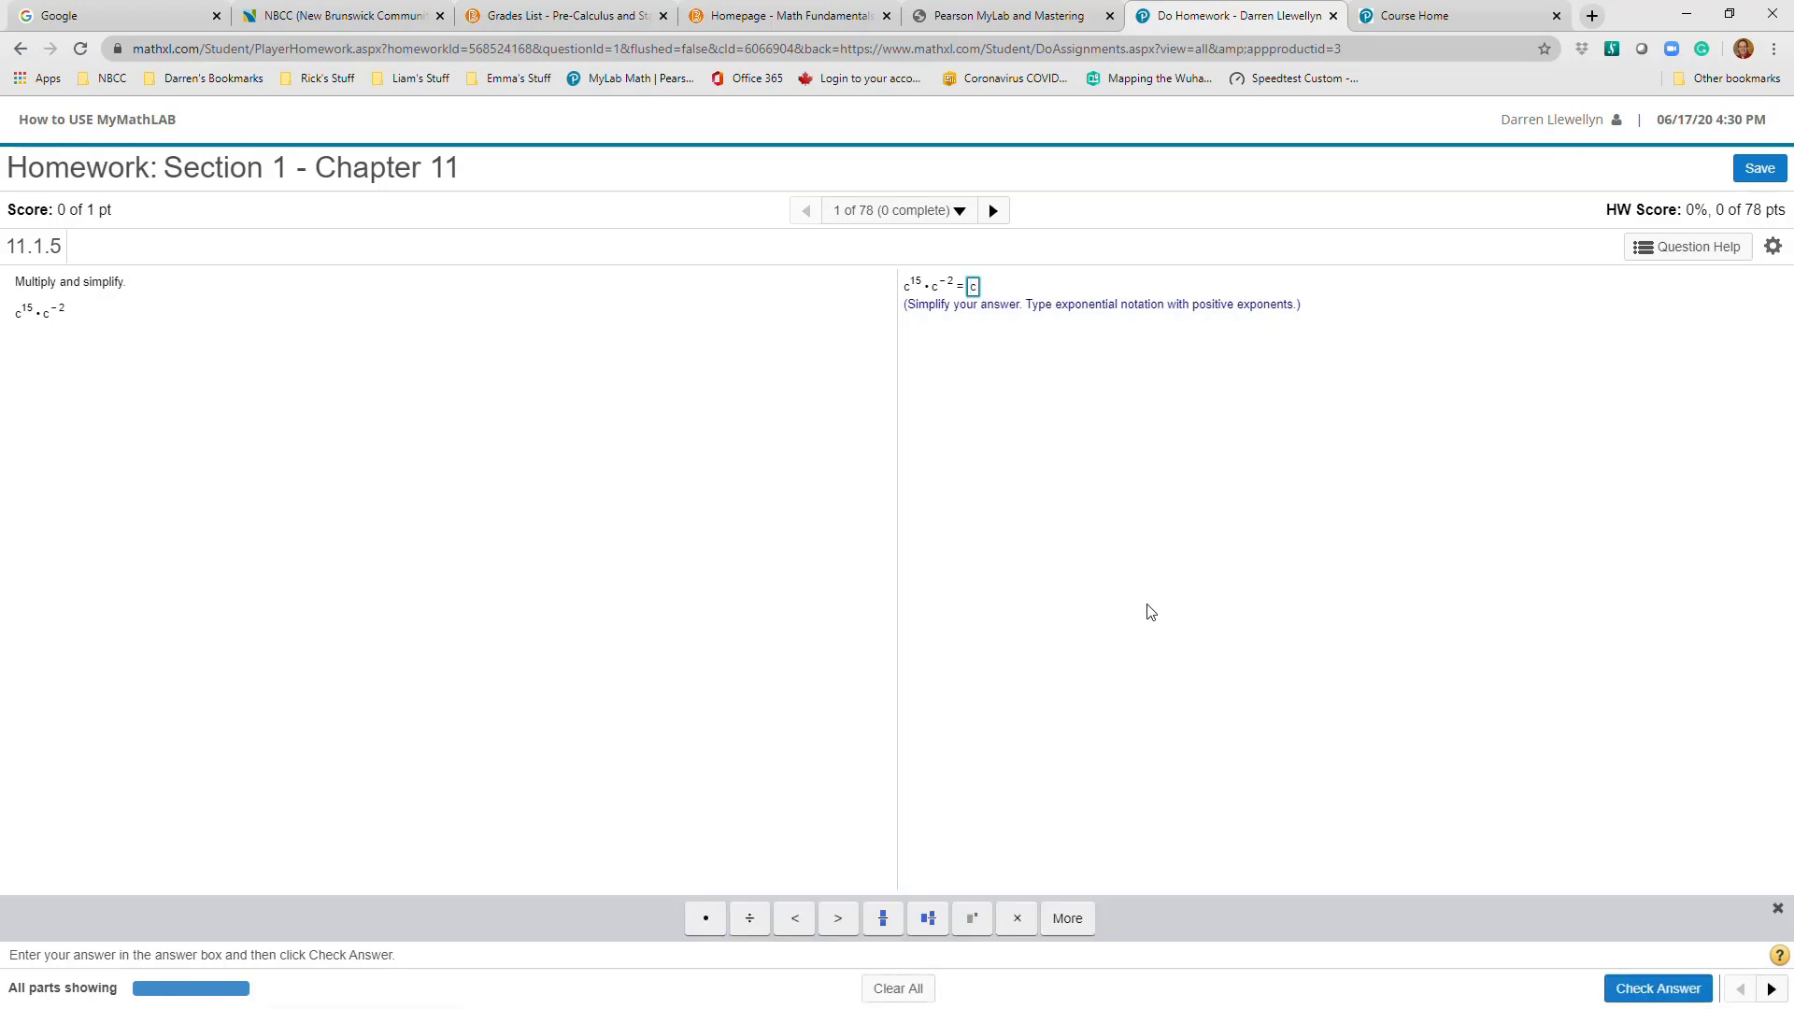
click(944, 925)
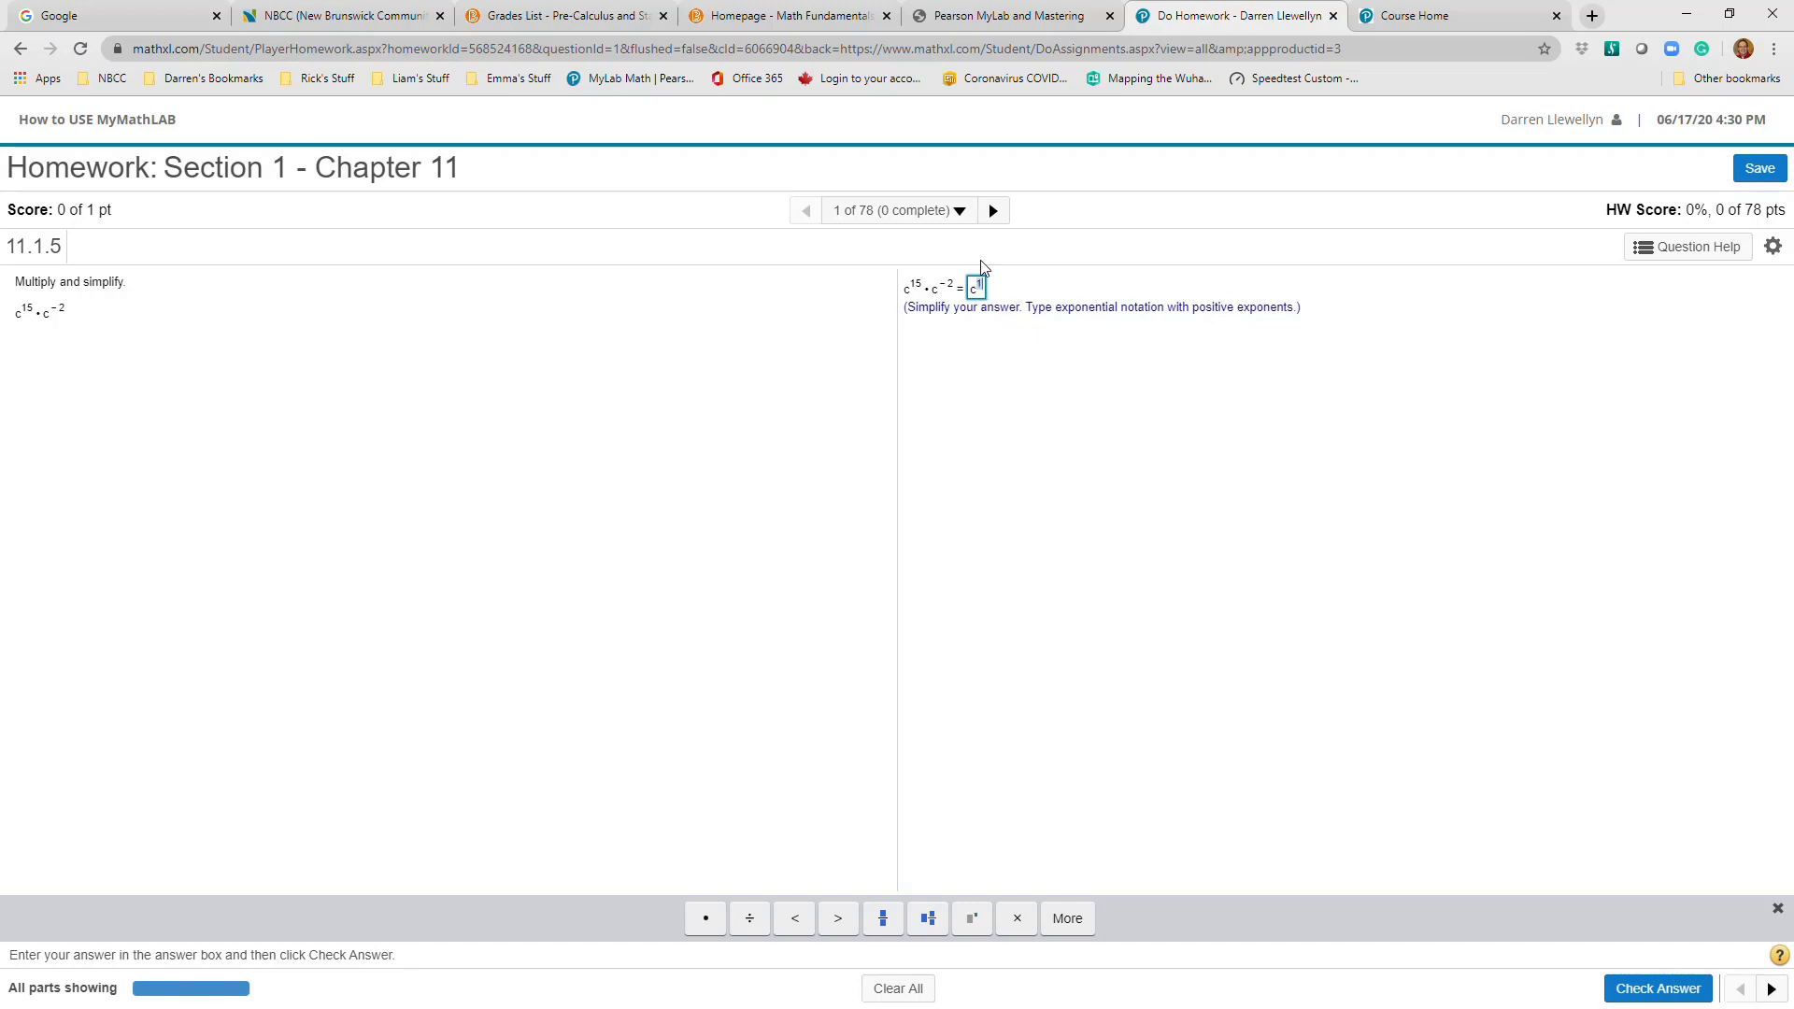
text(13)
click(1650, 996)
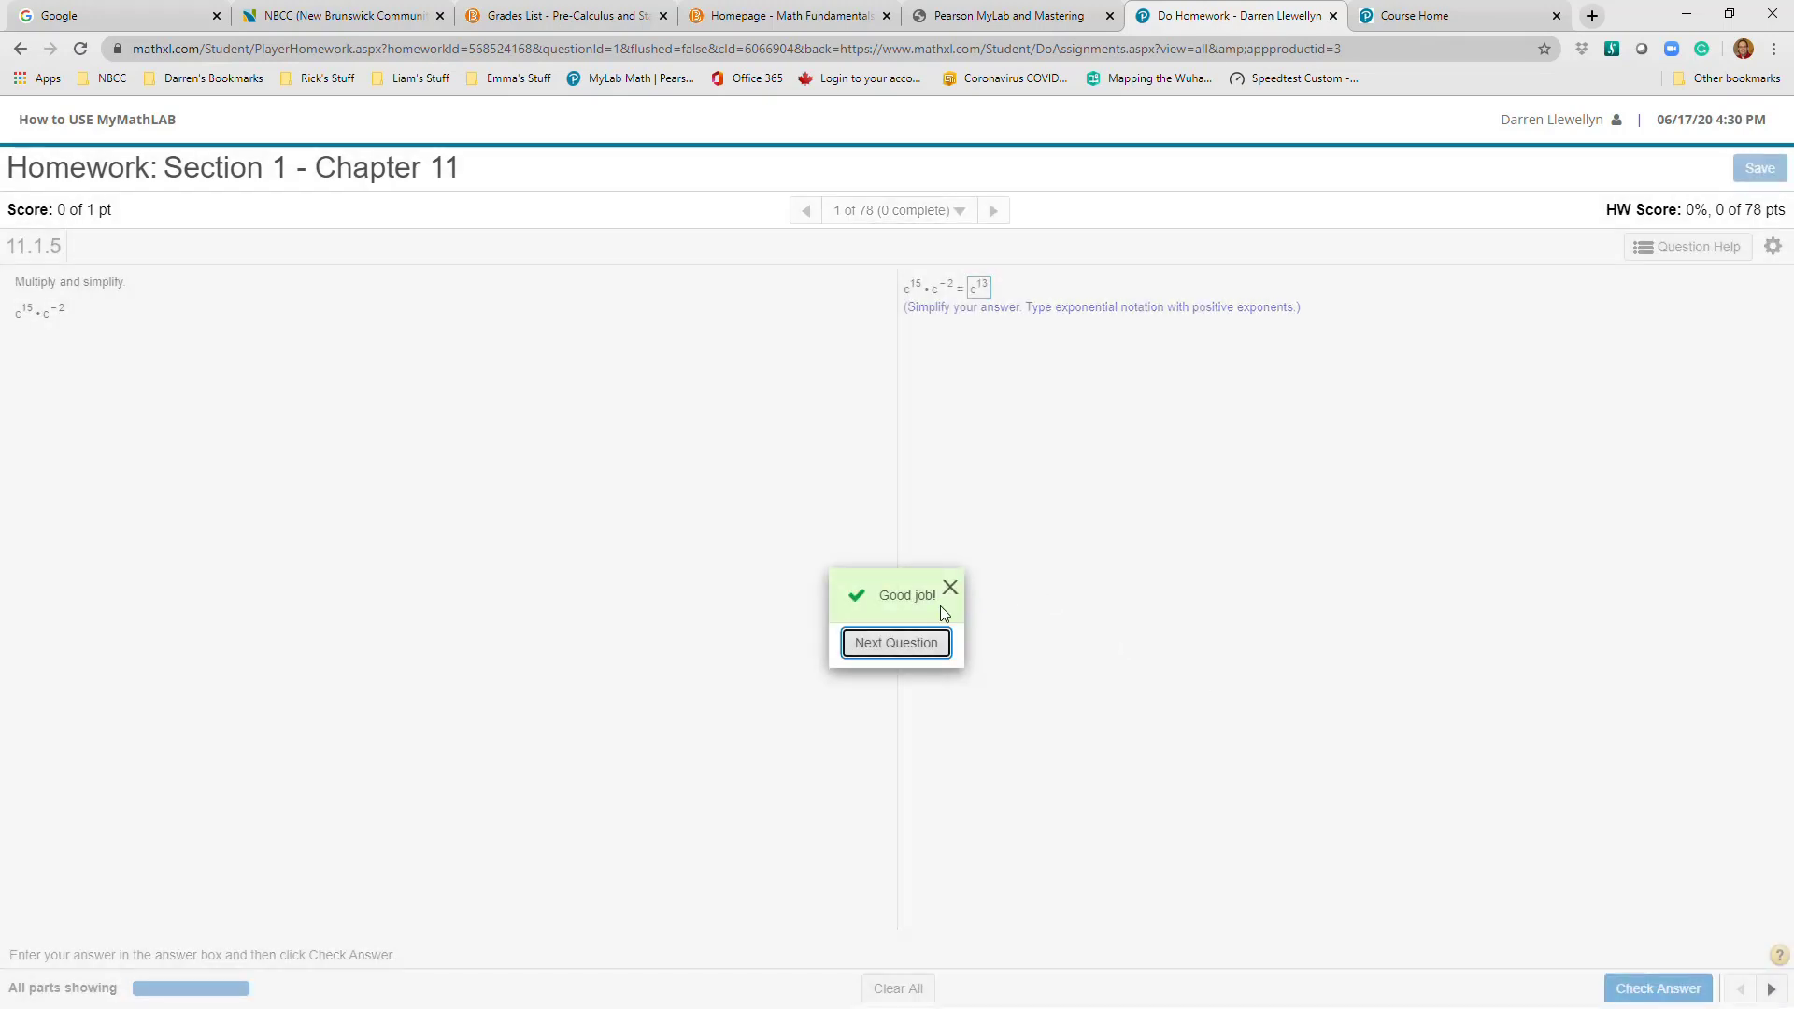
click(896, 642)
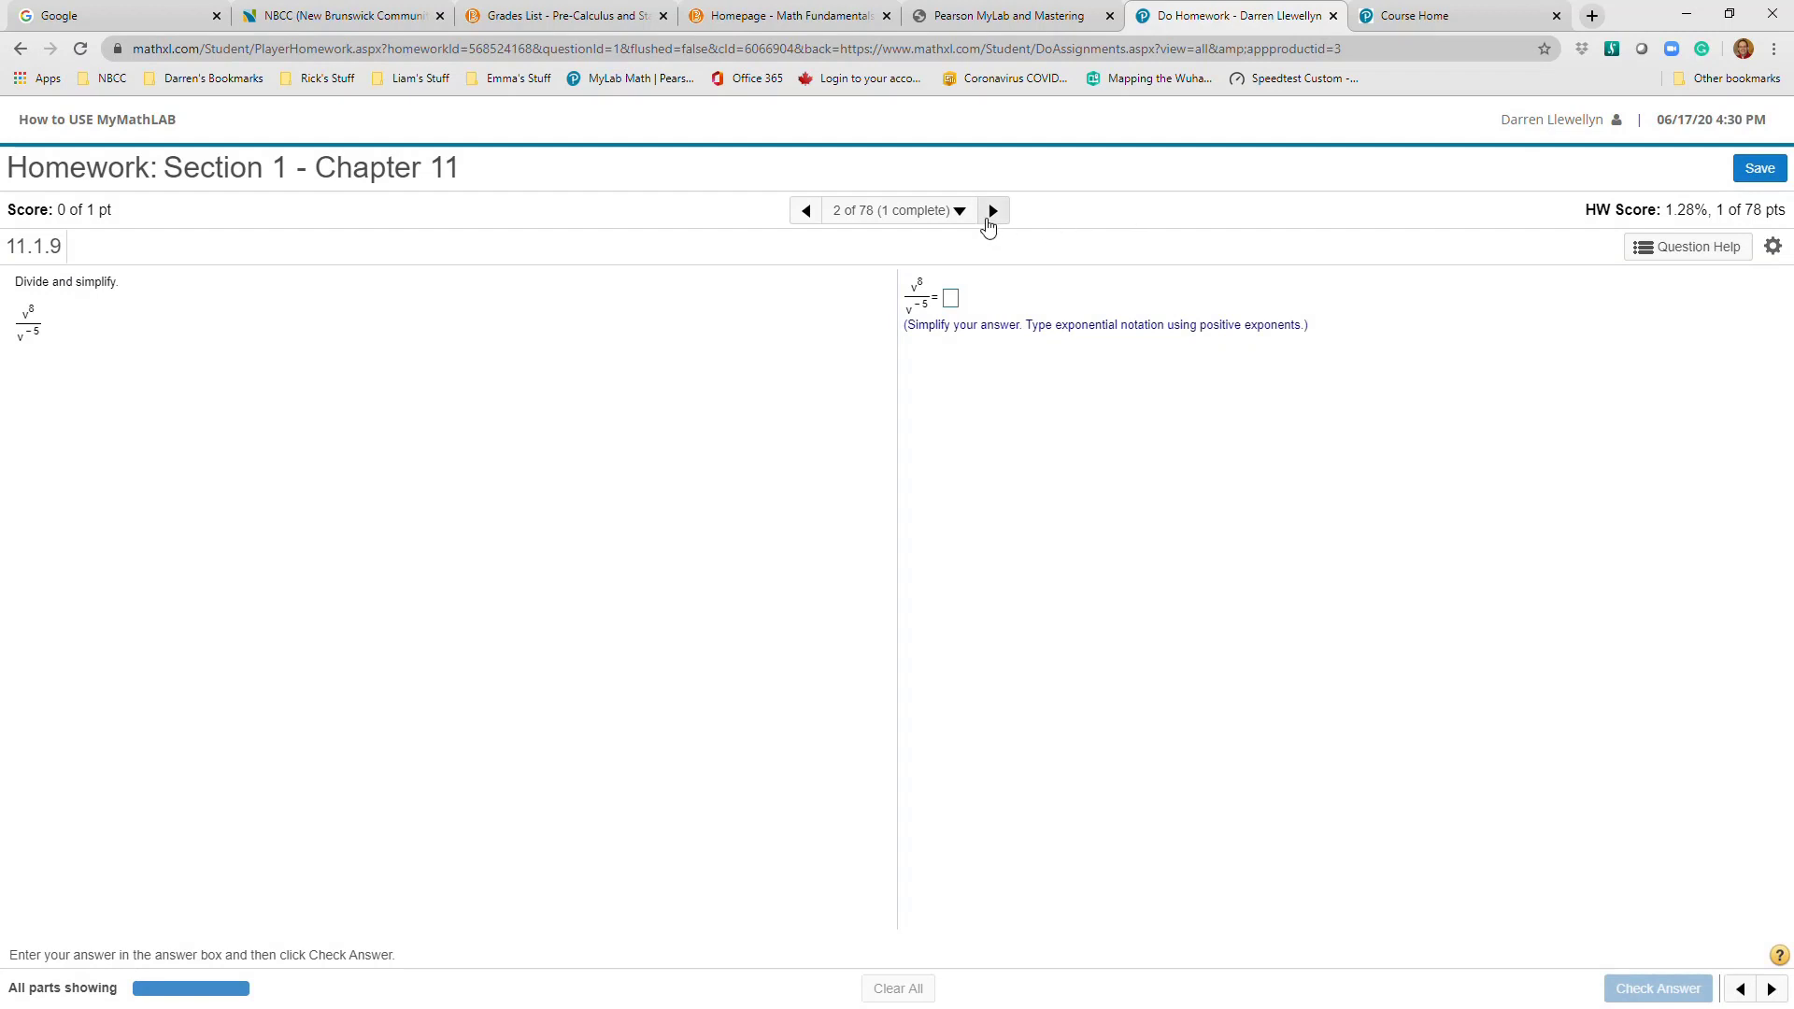
Review the Homework Overview, then save the homework and close it
click(959, 211)
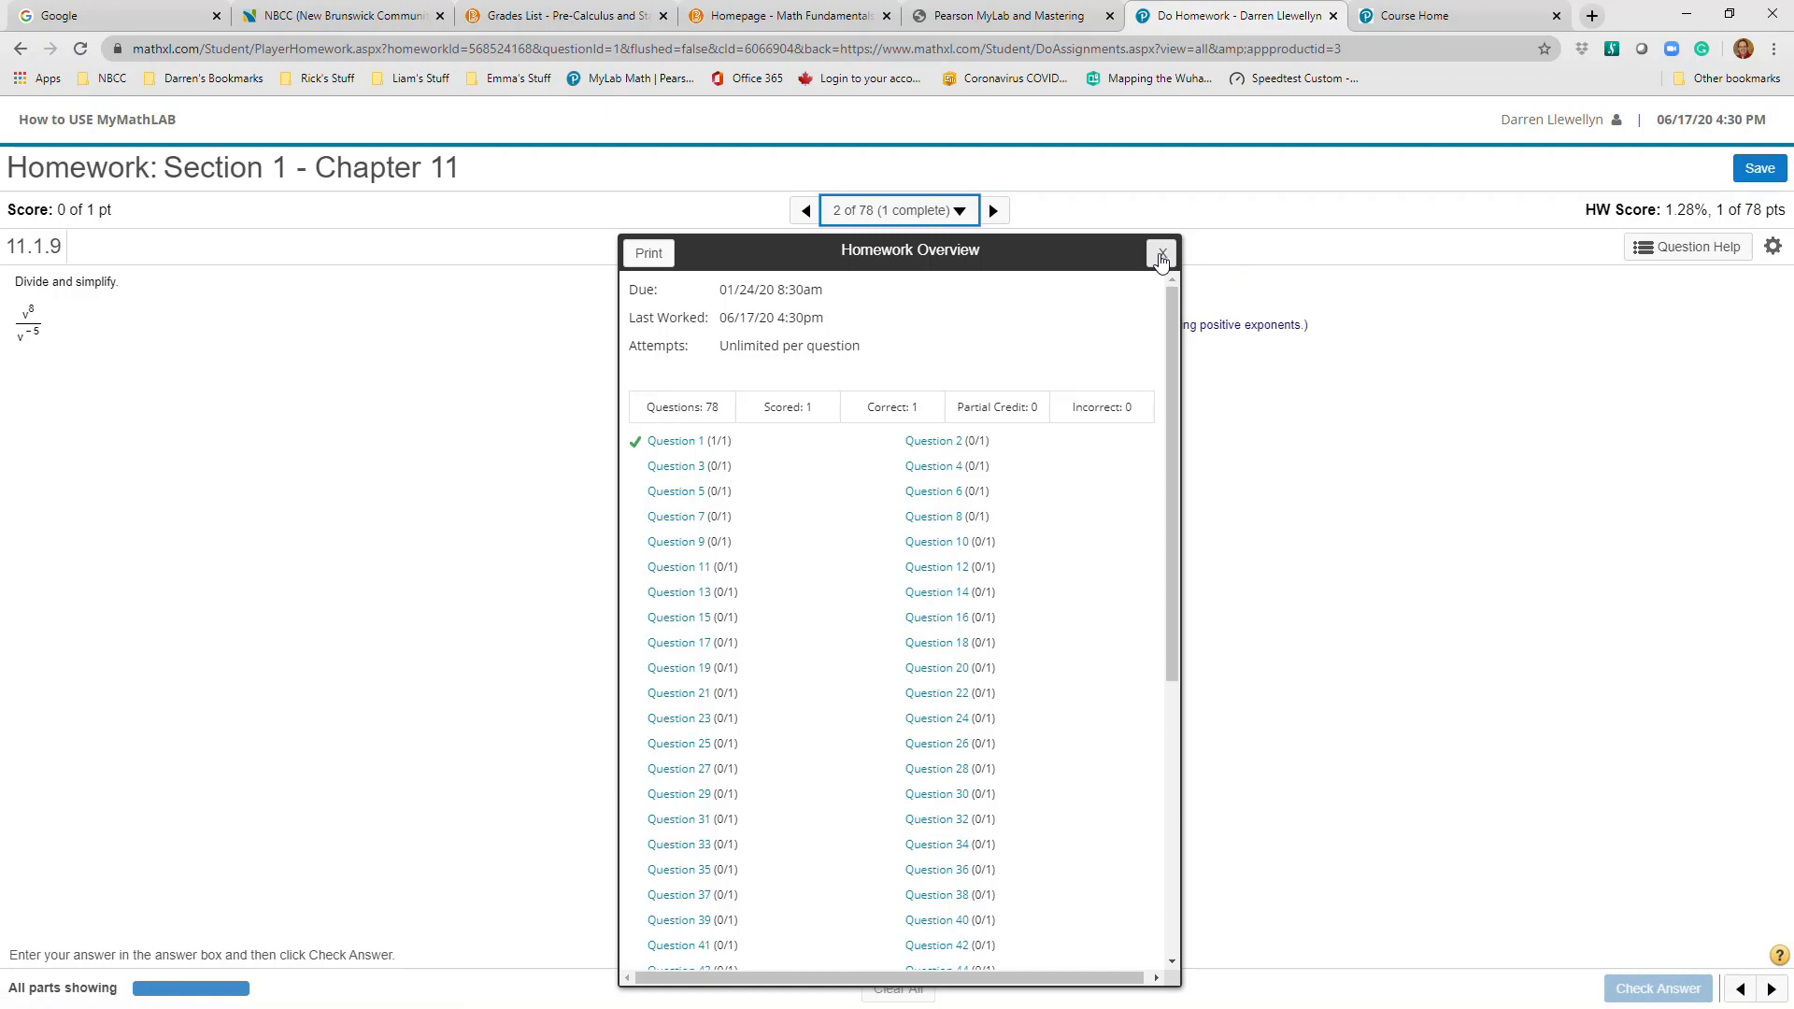
click(1161, 256)
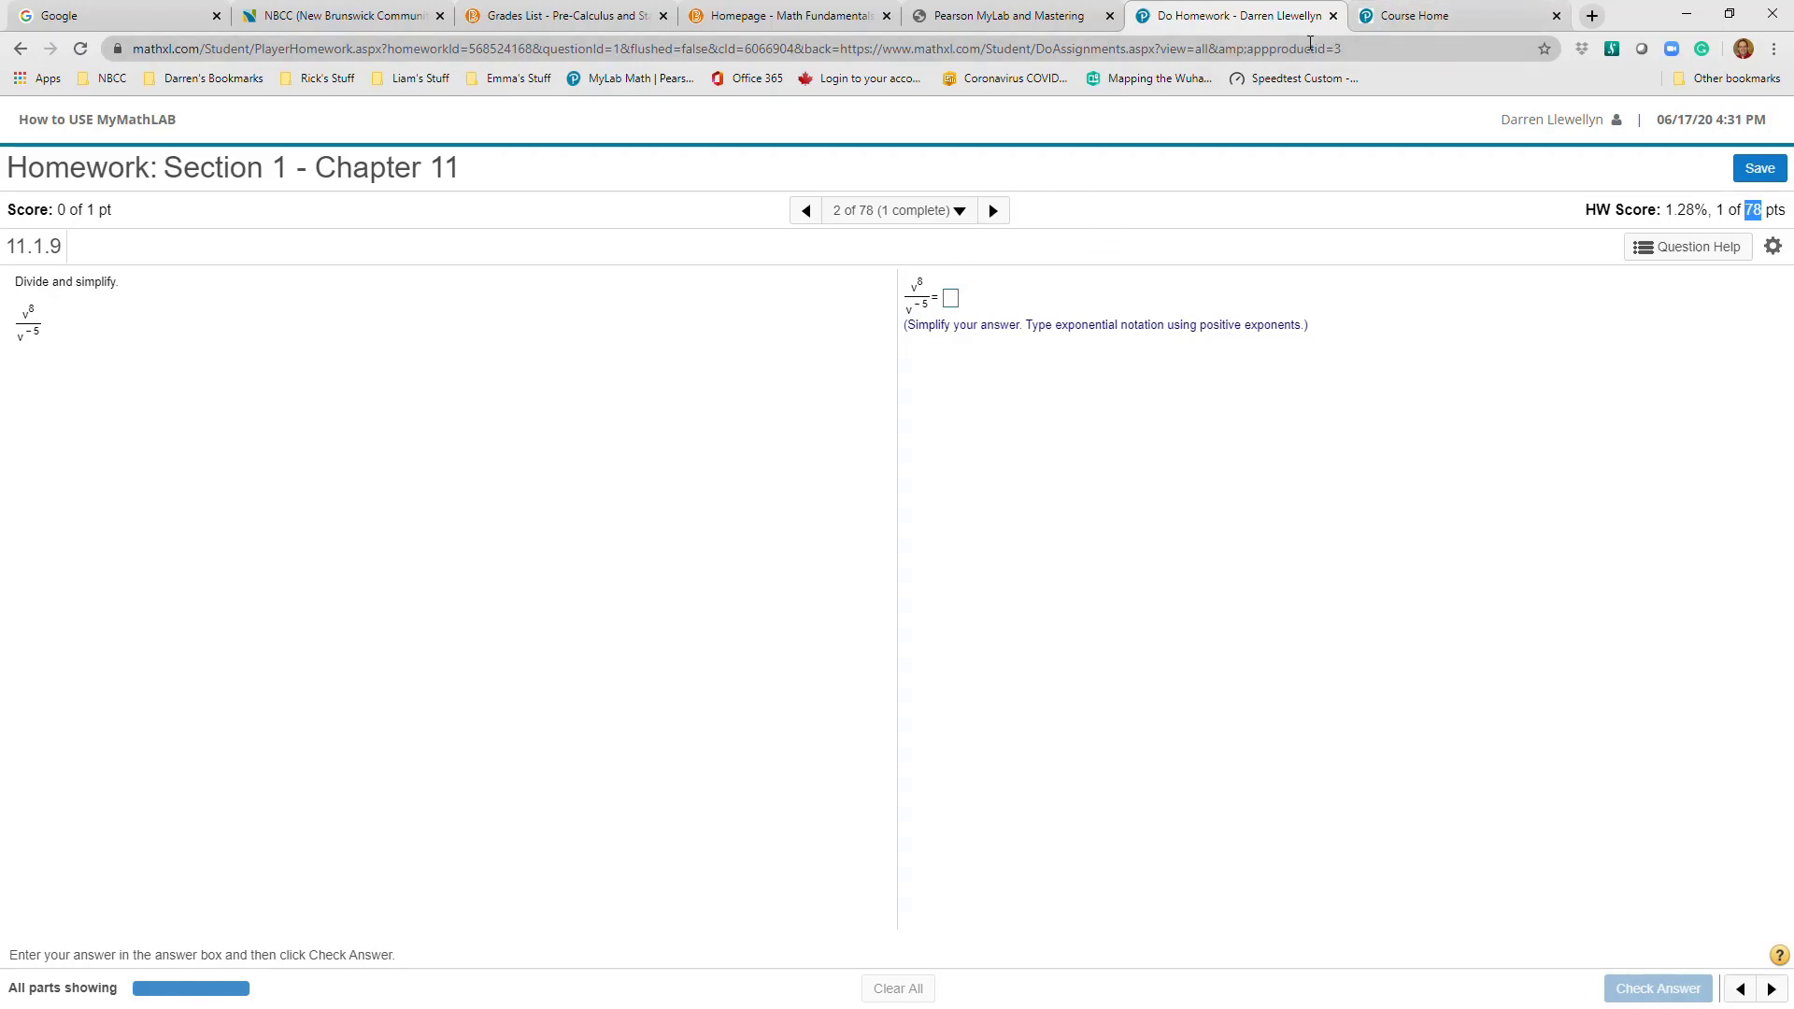
click(1334, 16)
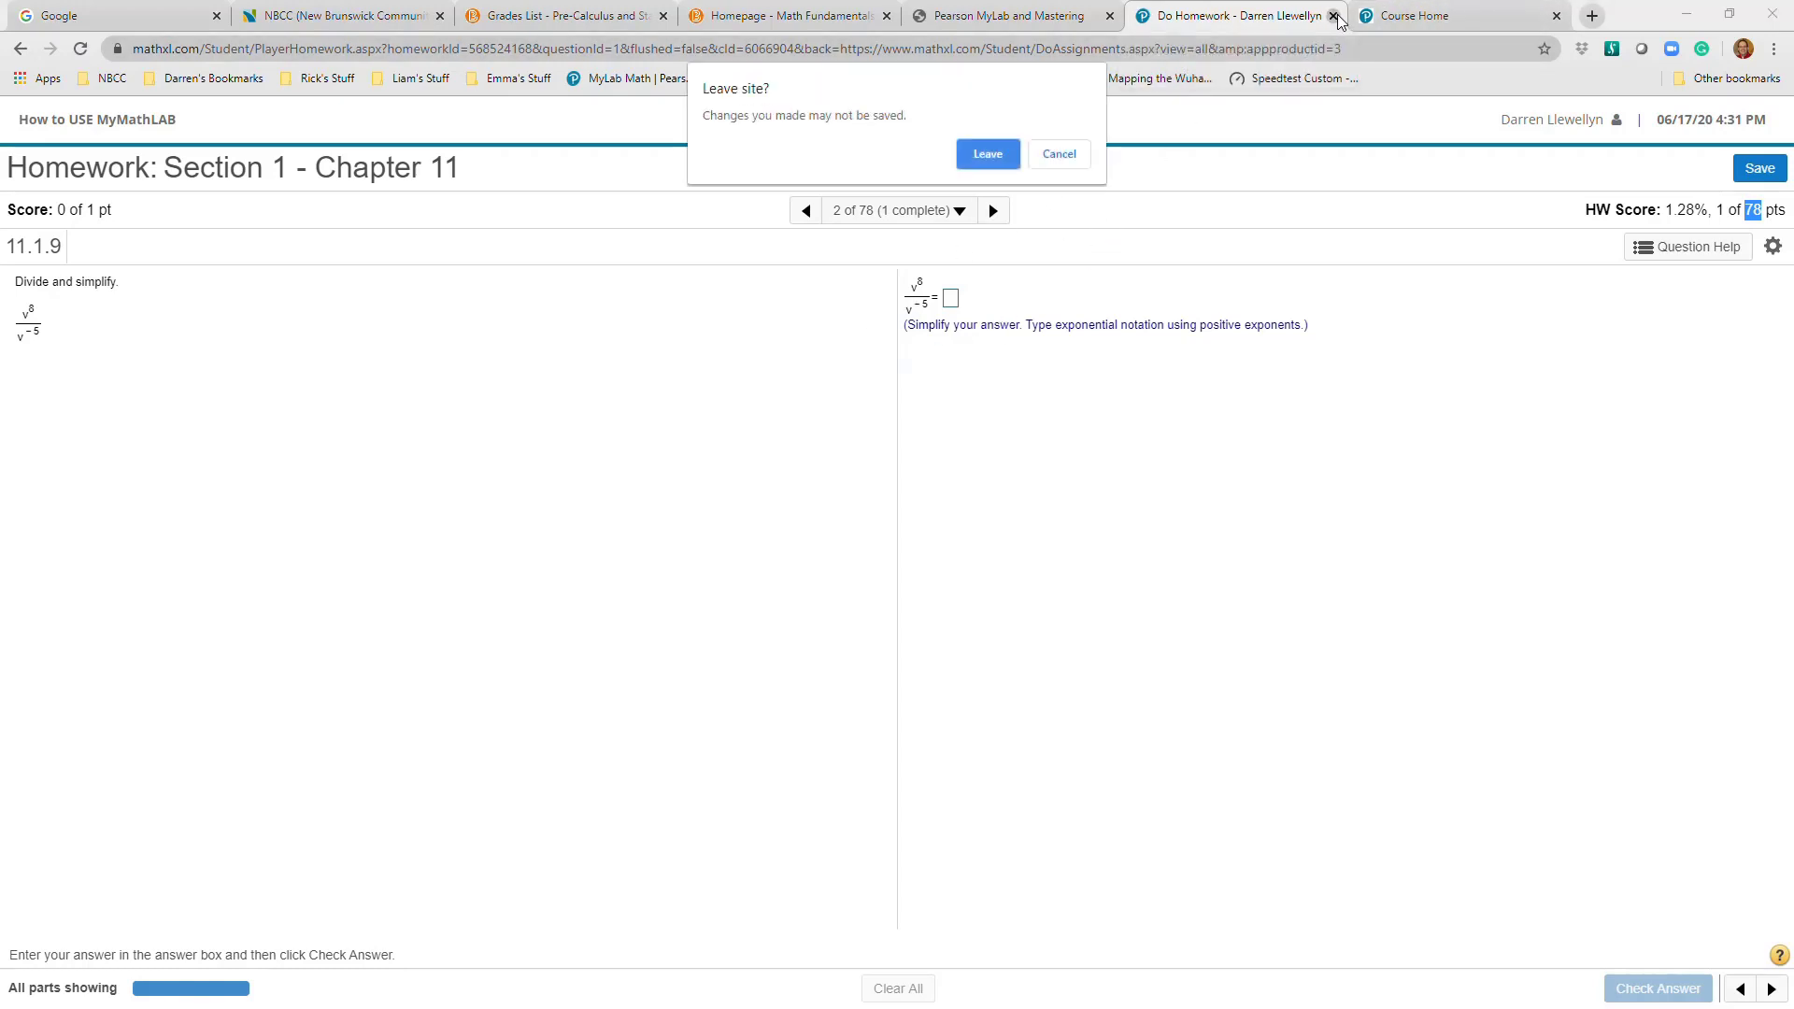
click(1060, 155)
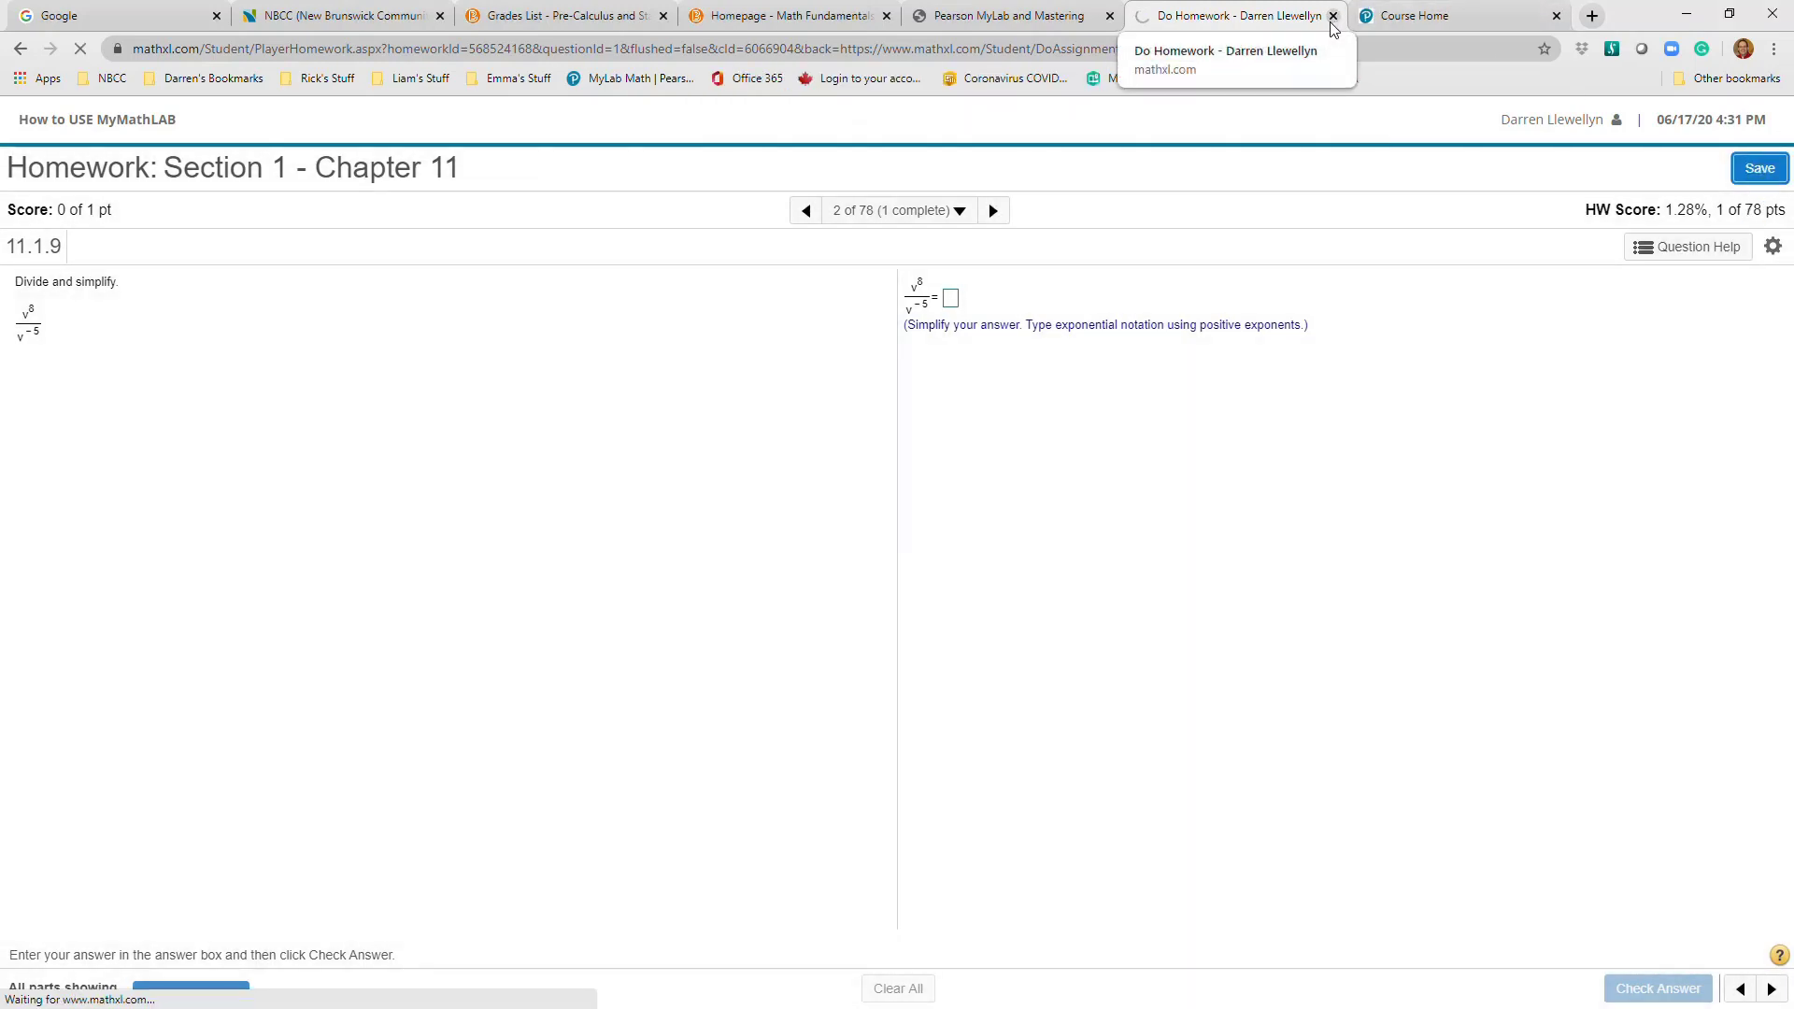
click(1334, 16)
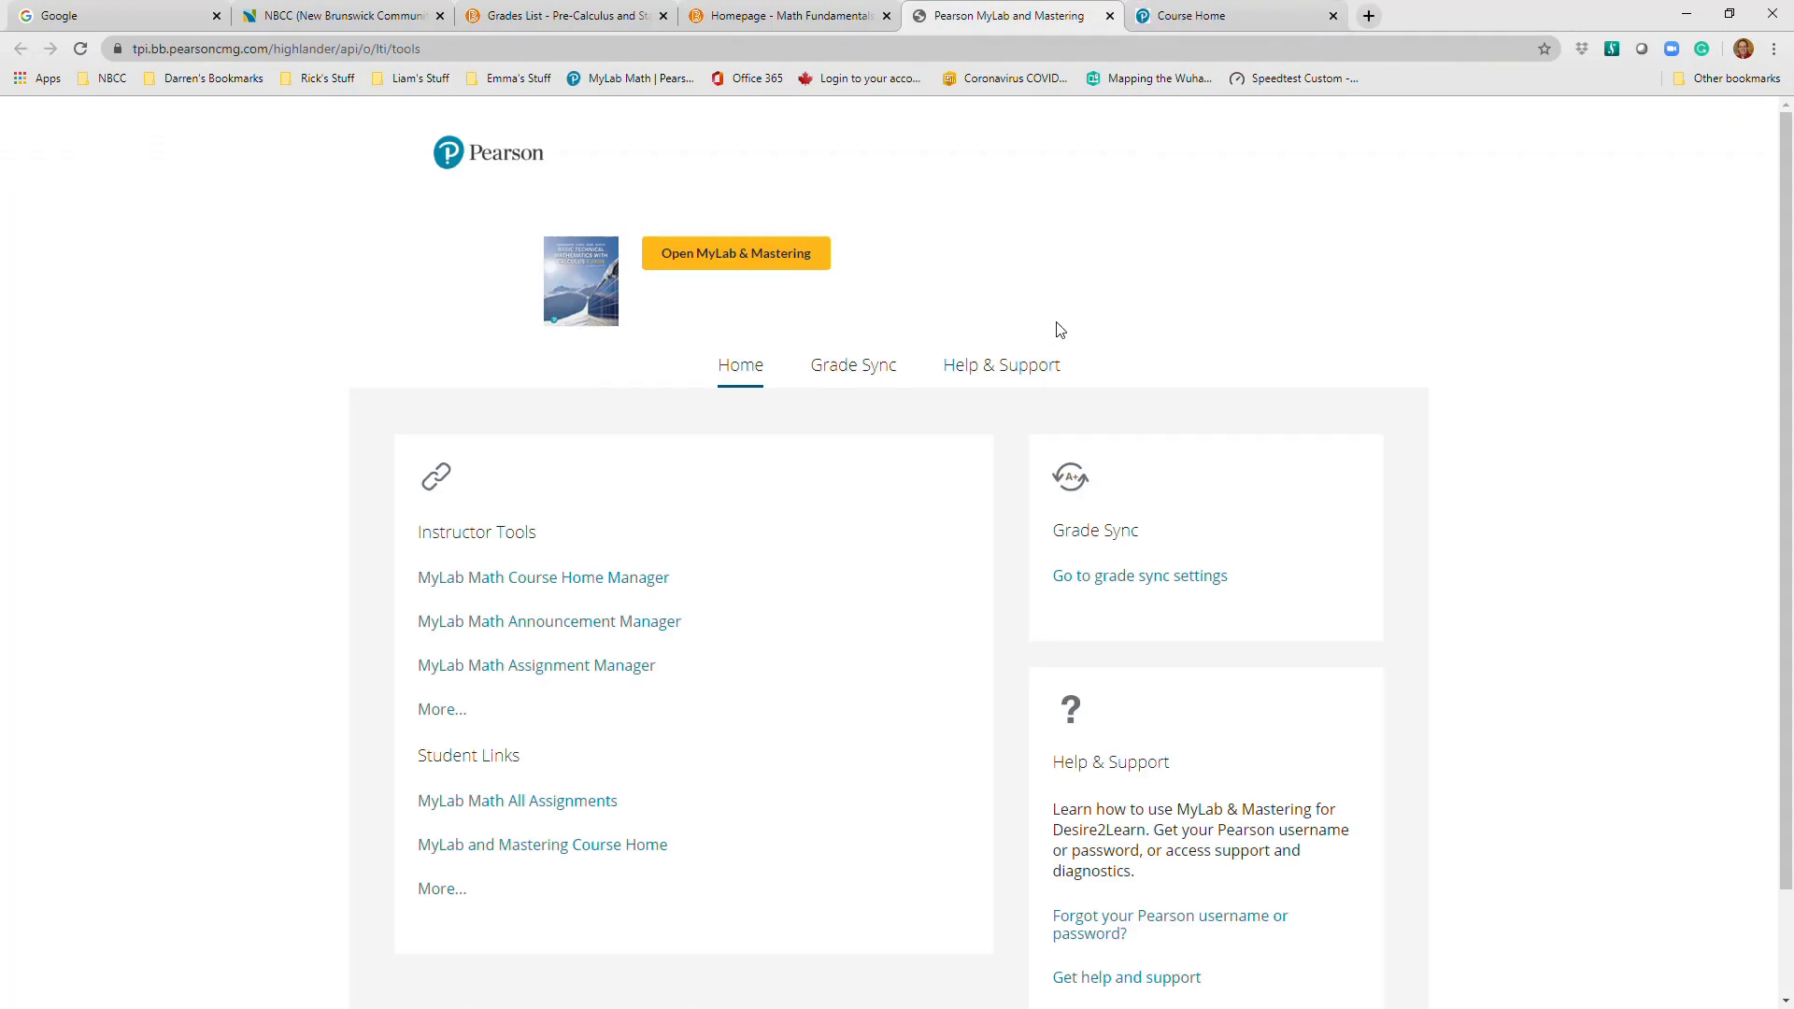
Expand the Student Links list to view all its links, and return to the Math Fundamentals homepage in Brightspace
click(454, 888)
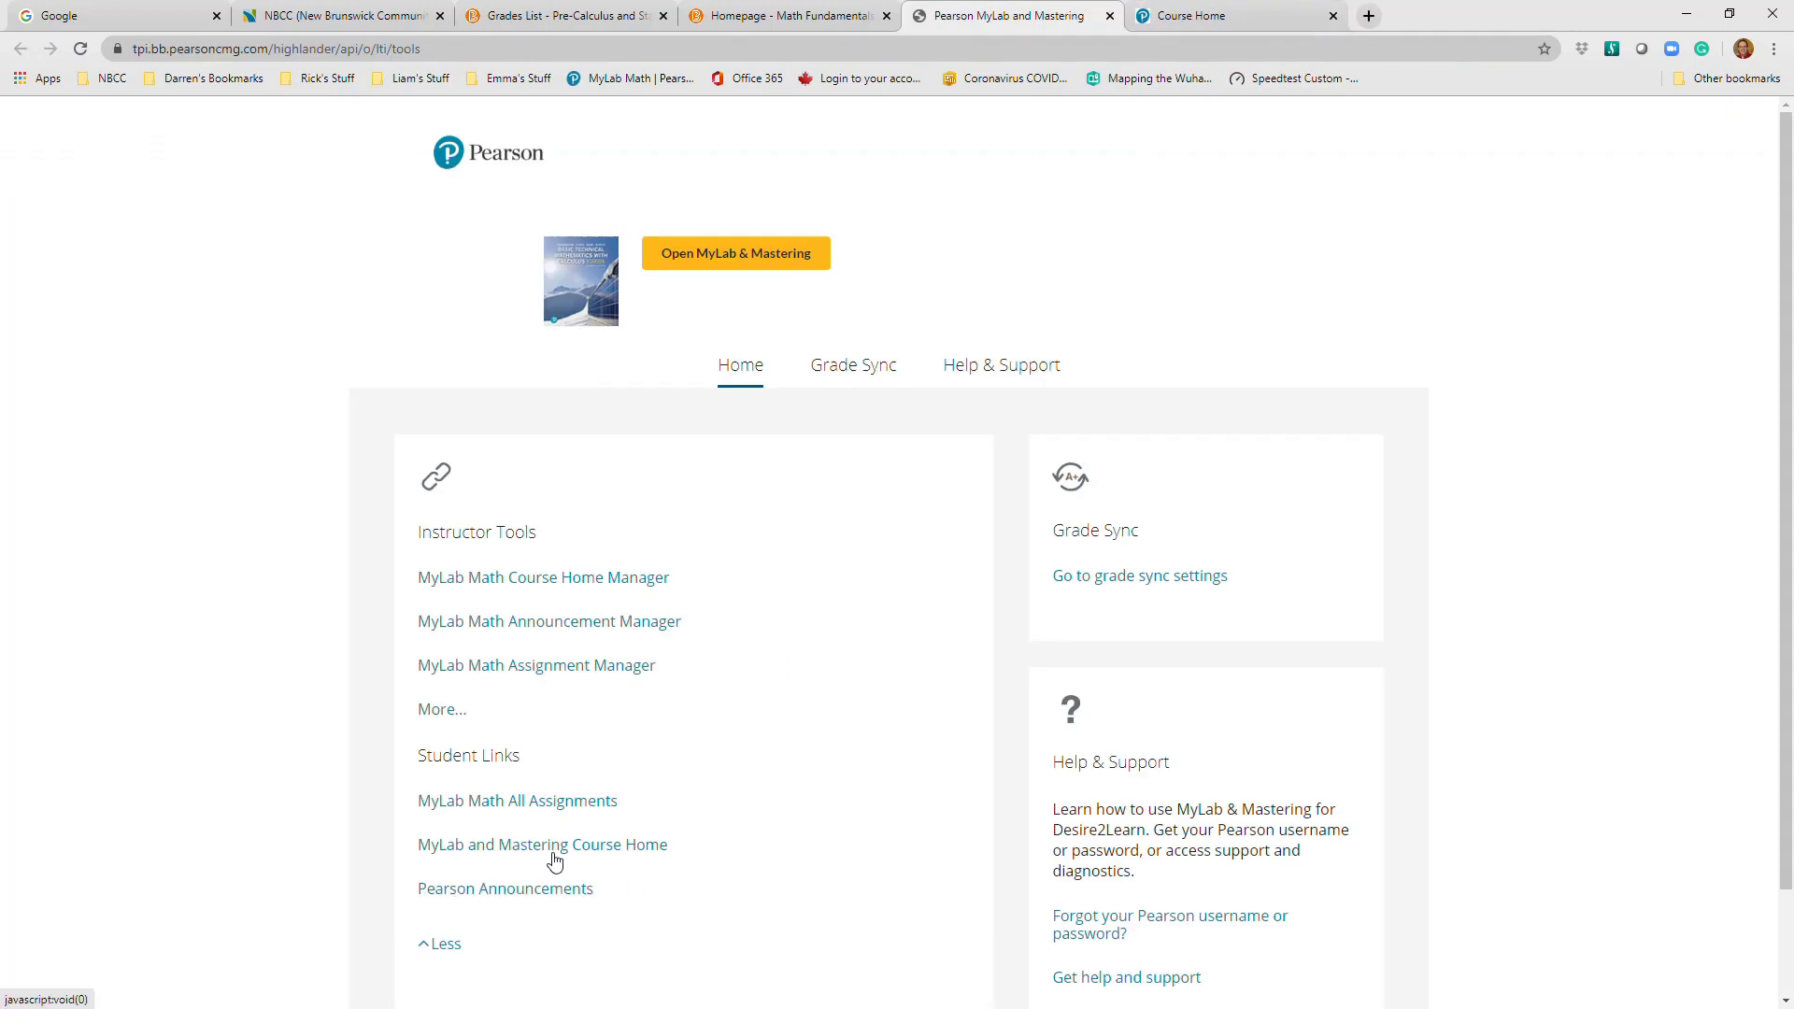
scroll(1342, 535, down, 2)
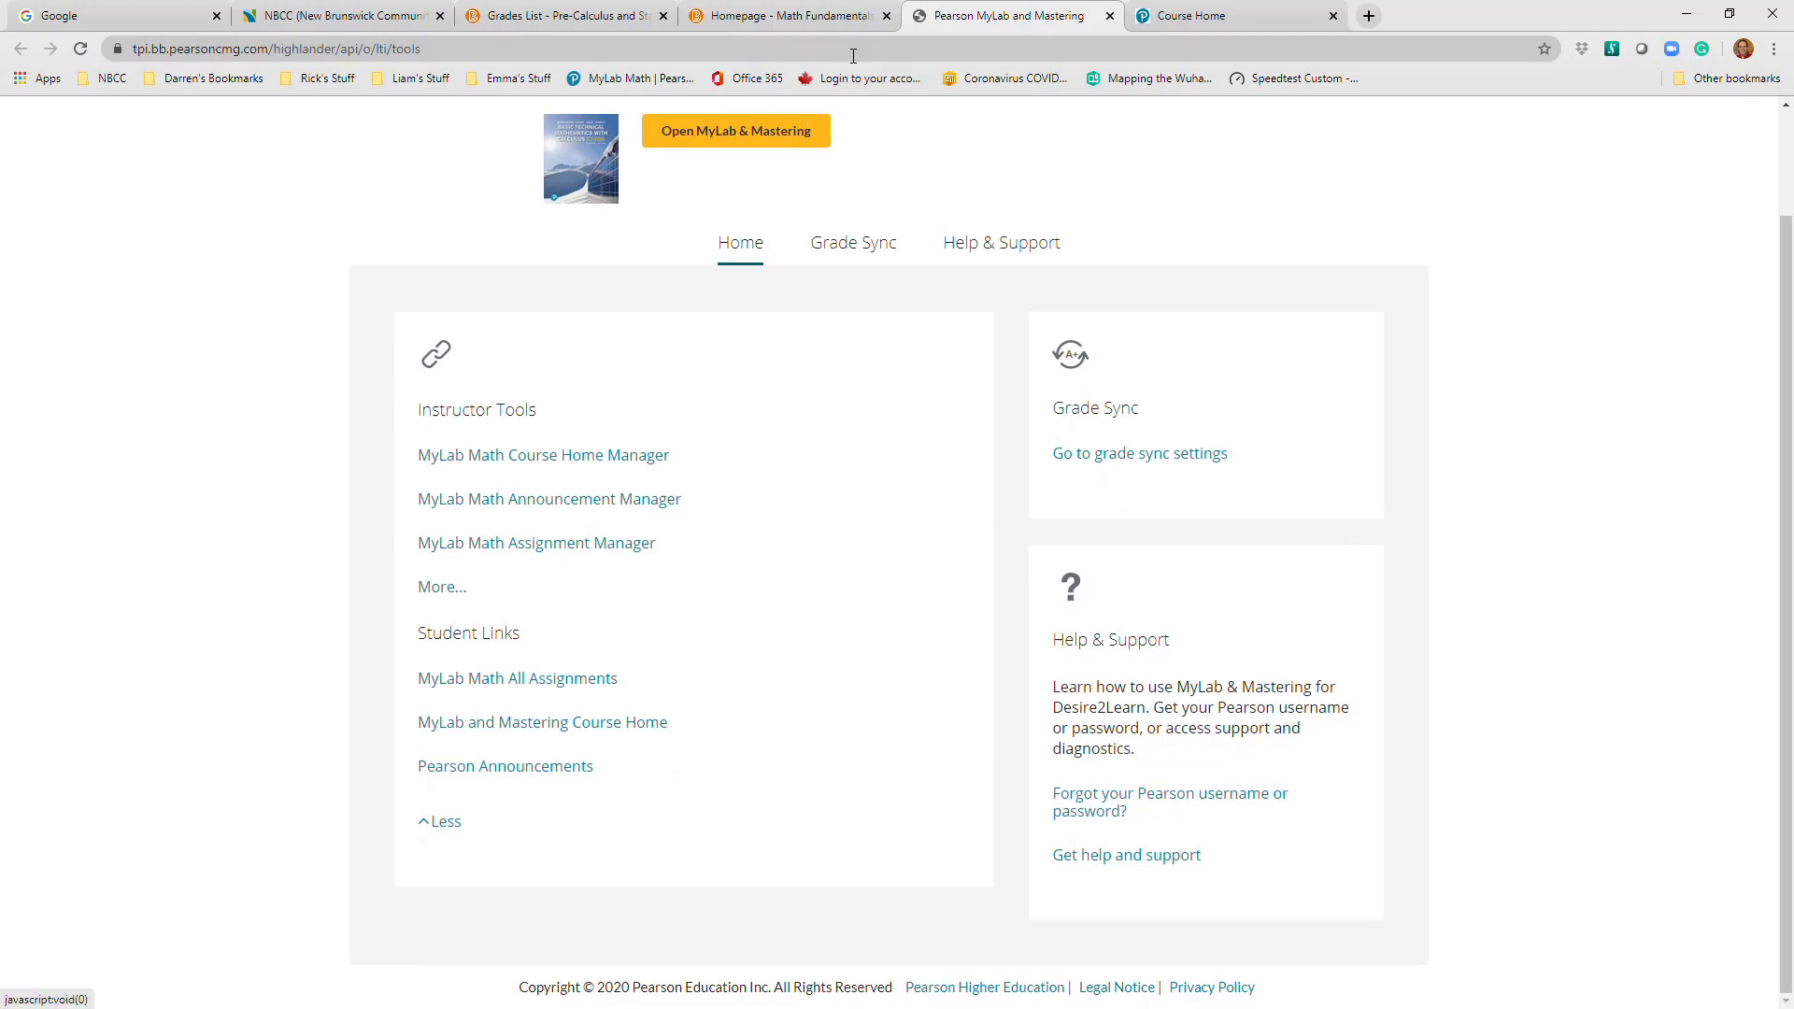
click(811, 26)
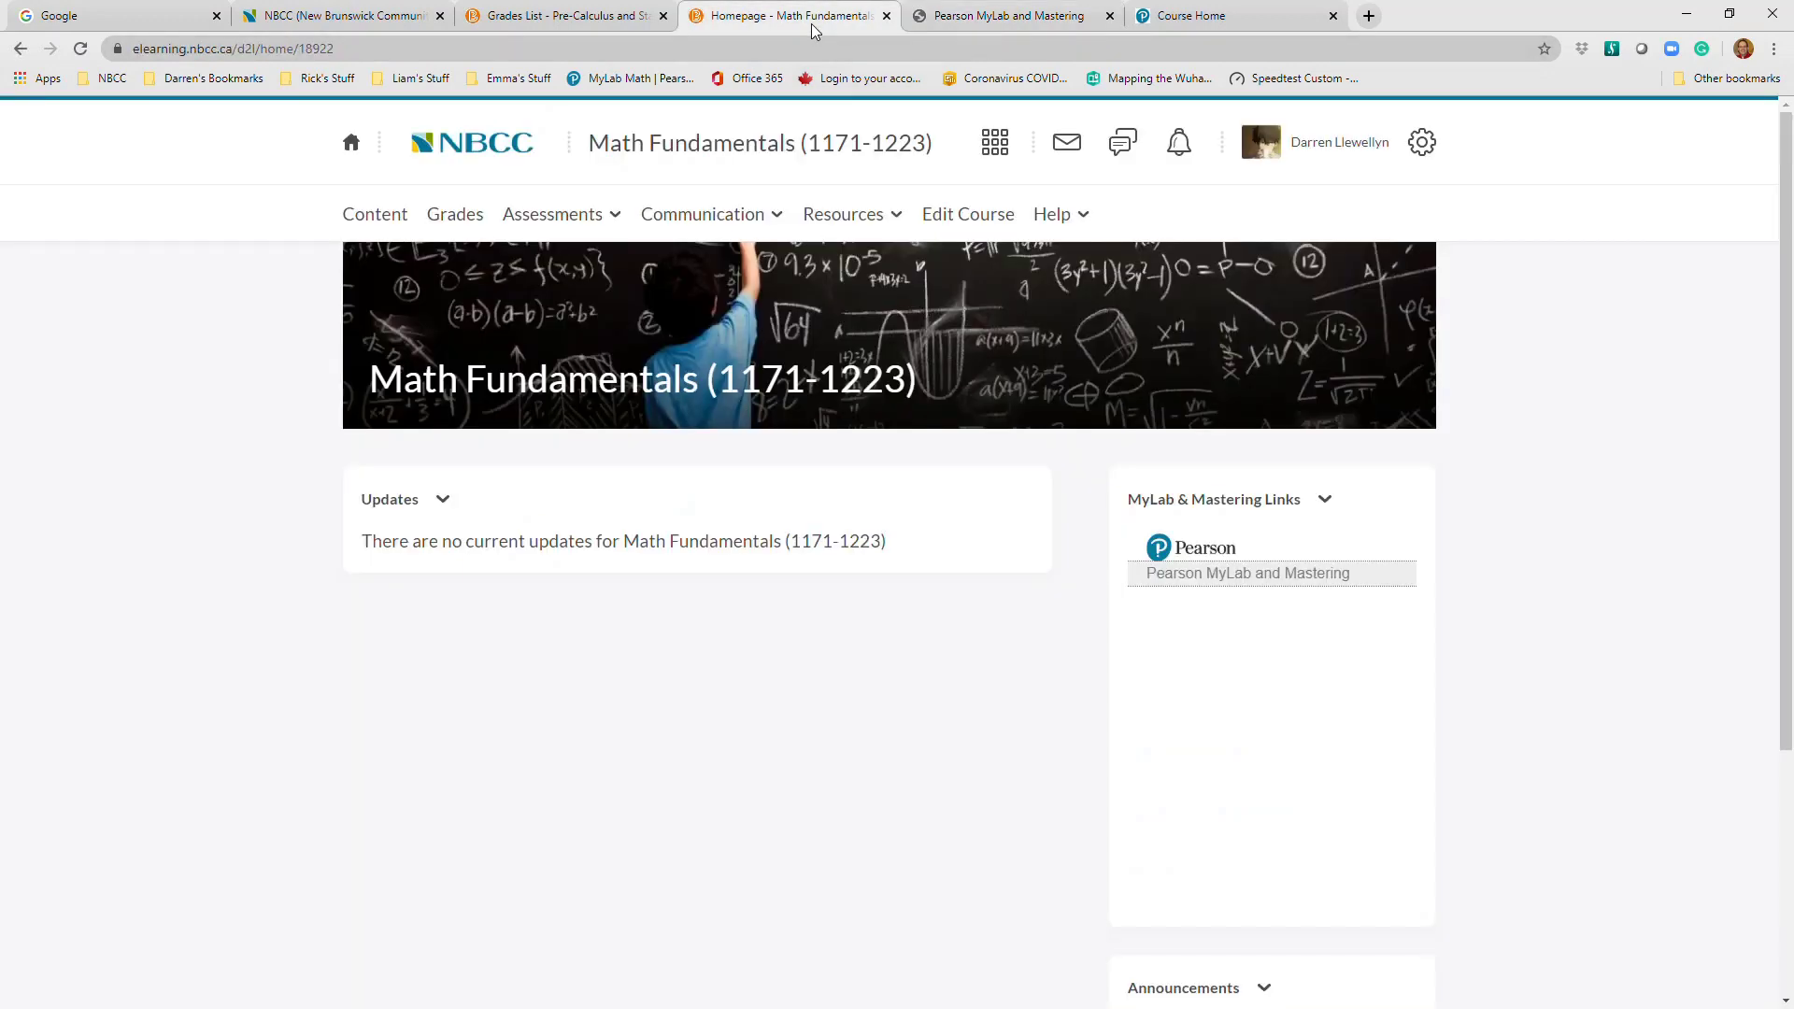
Open the MATH 1158 - Winter 2020 - JR 2 course in Pearson to view its course menu, and close it
click(1247, 23)
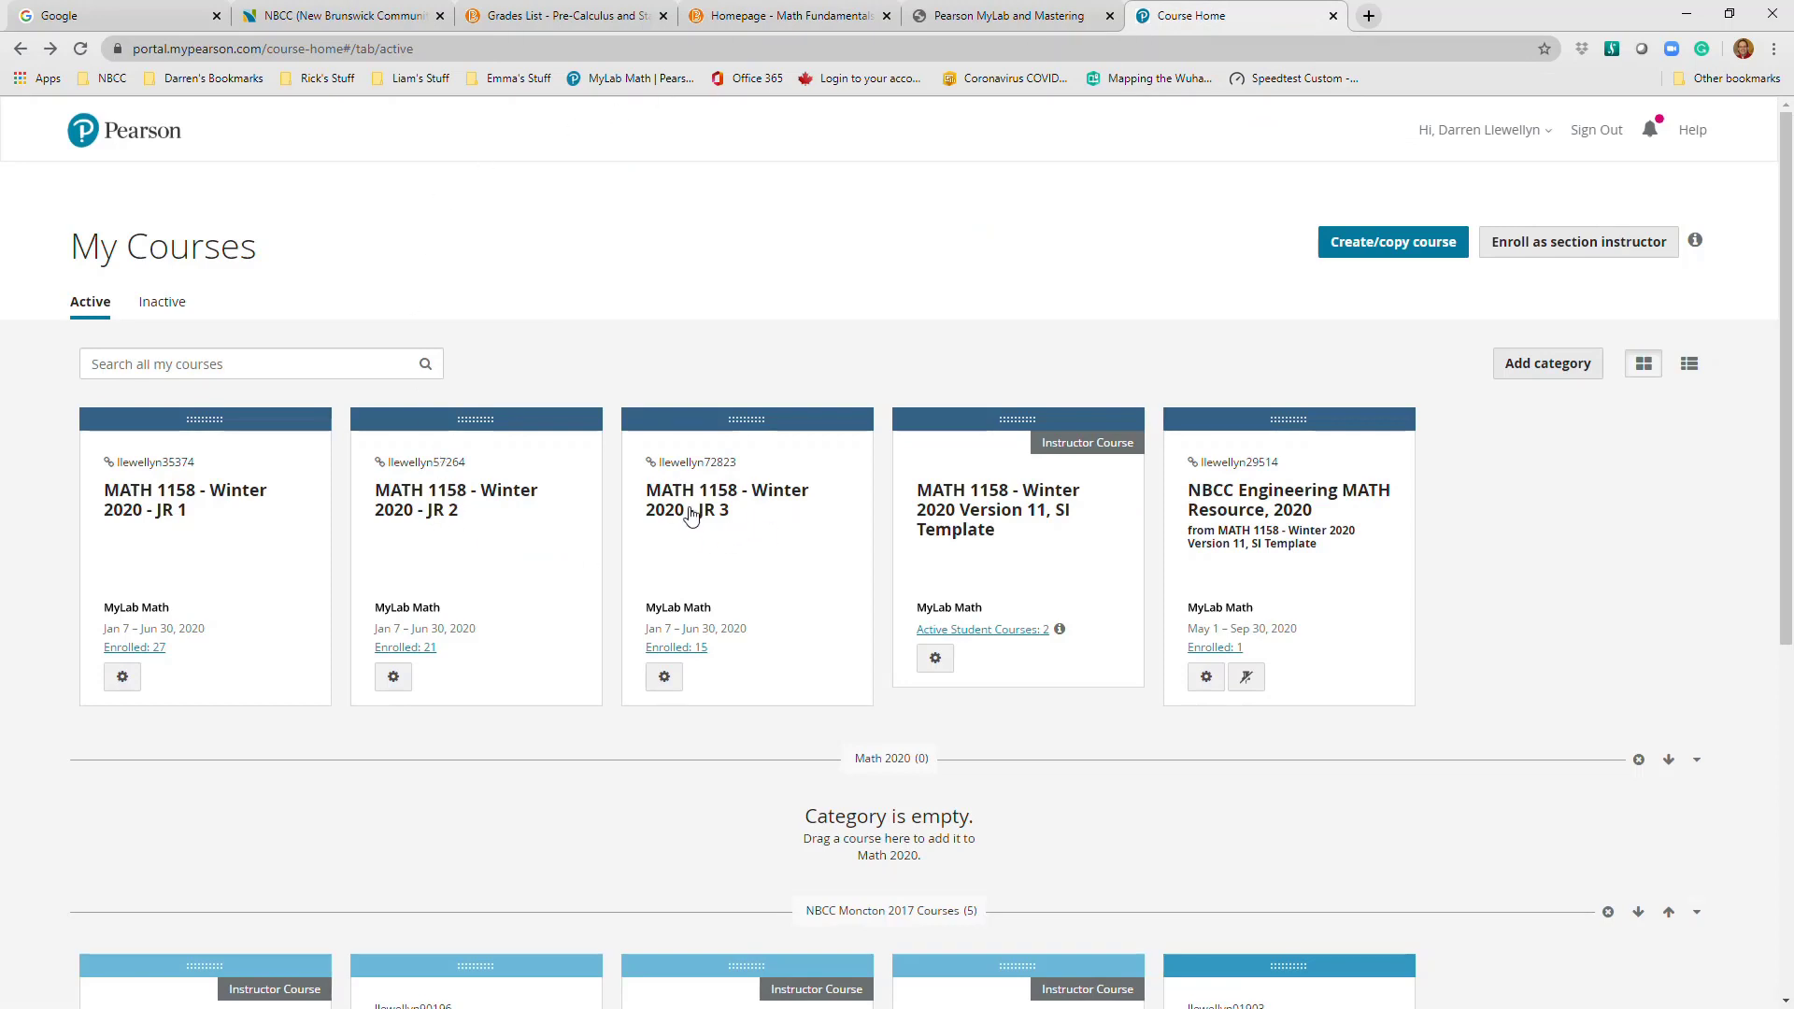
click(443, 506)
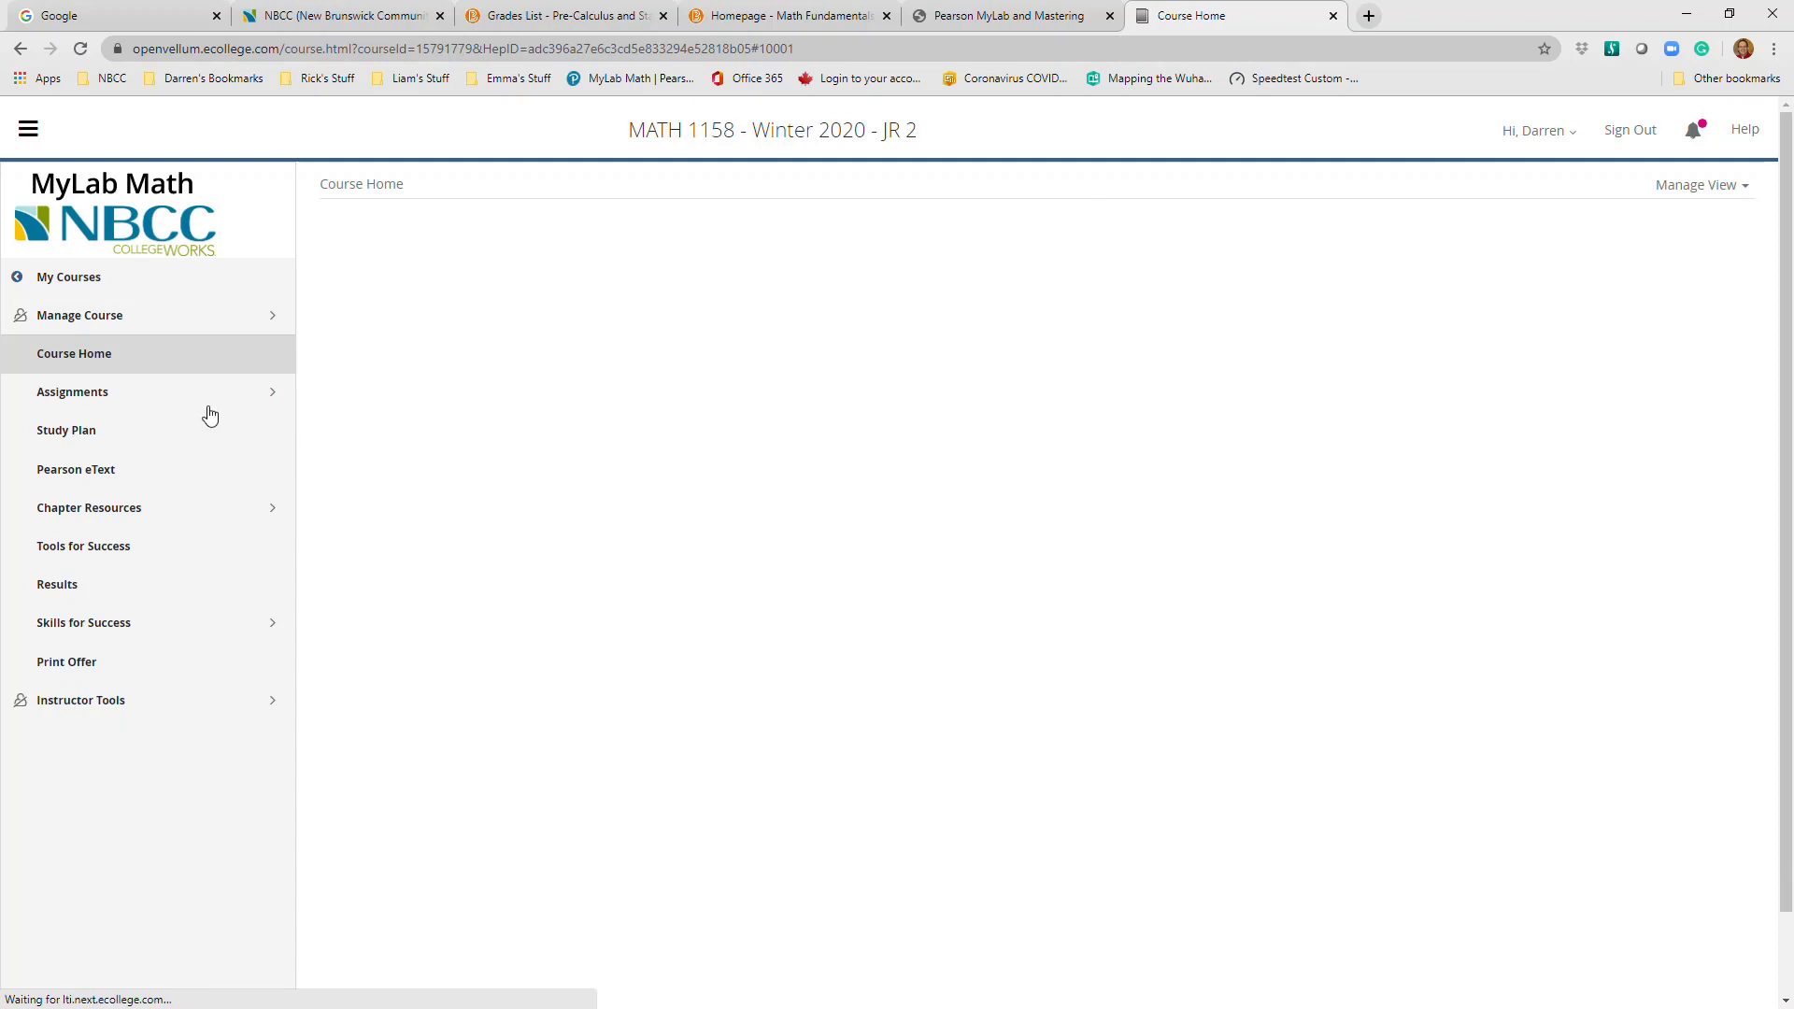
click(1333, 16)
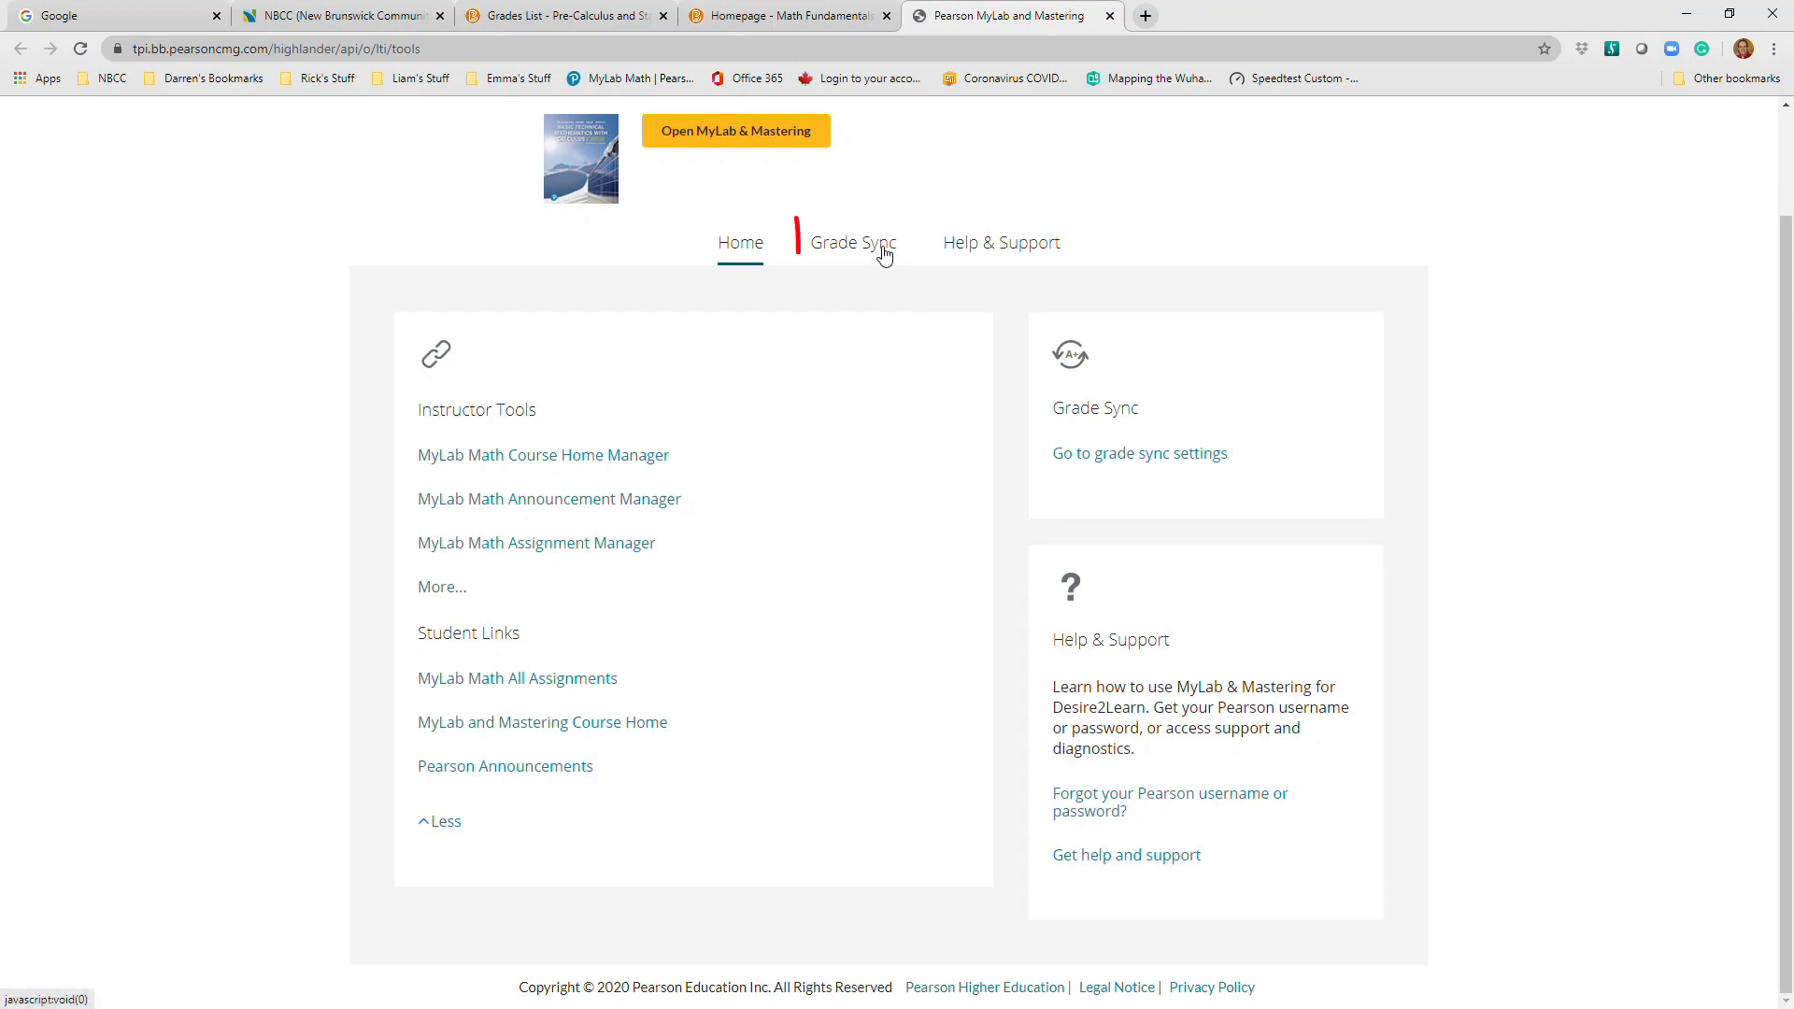
Sync the Section 1 - Chapter 11 grades to Brightspace with Automatic Grade Sync off, and dismiss the sync notice
click(1129, 455)
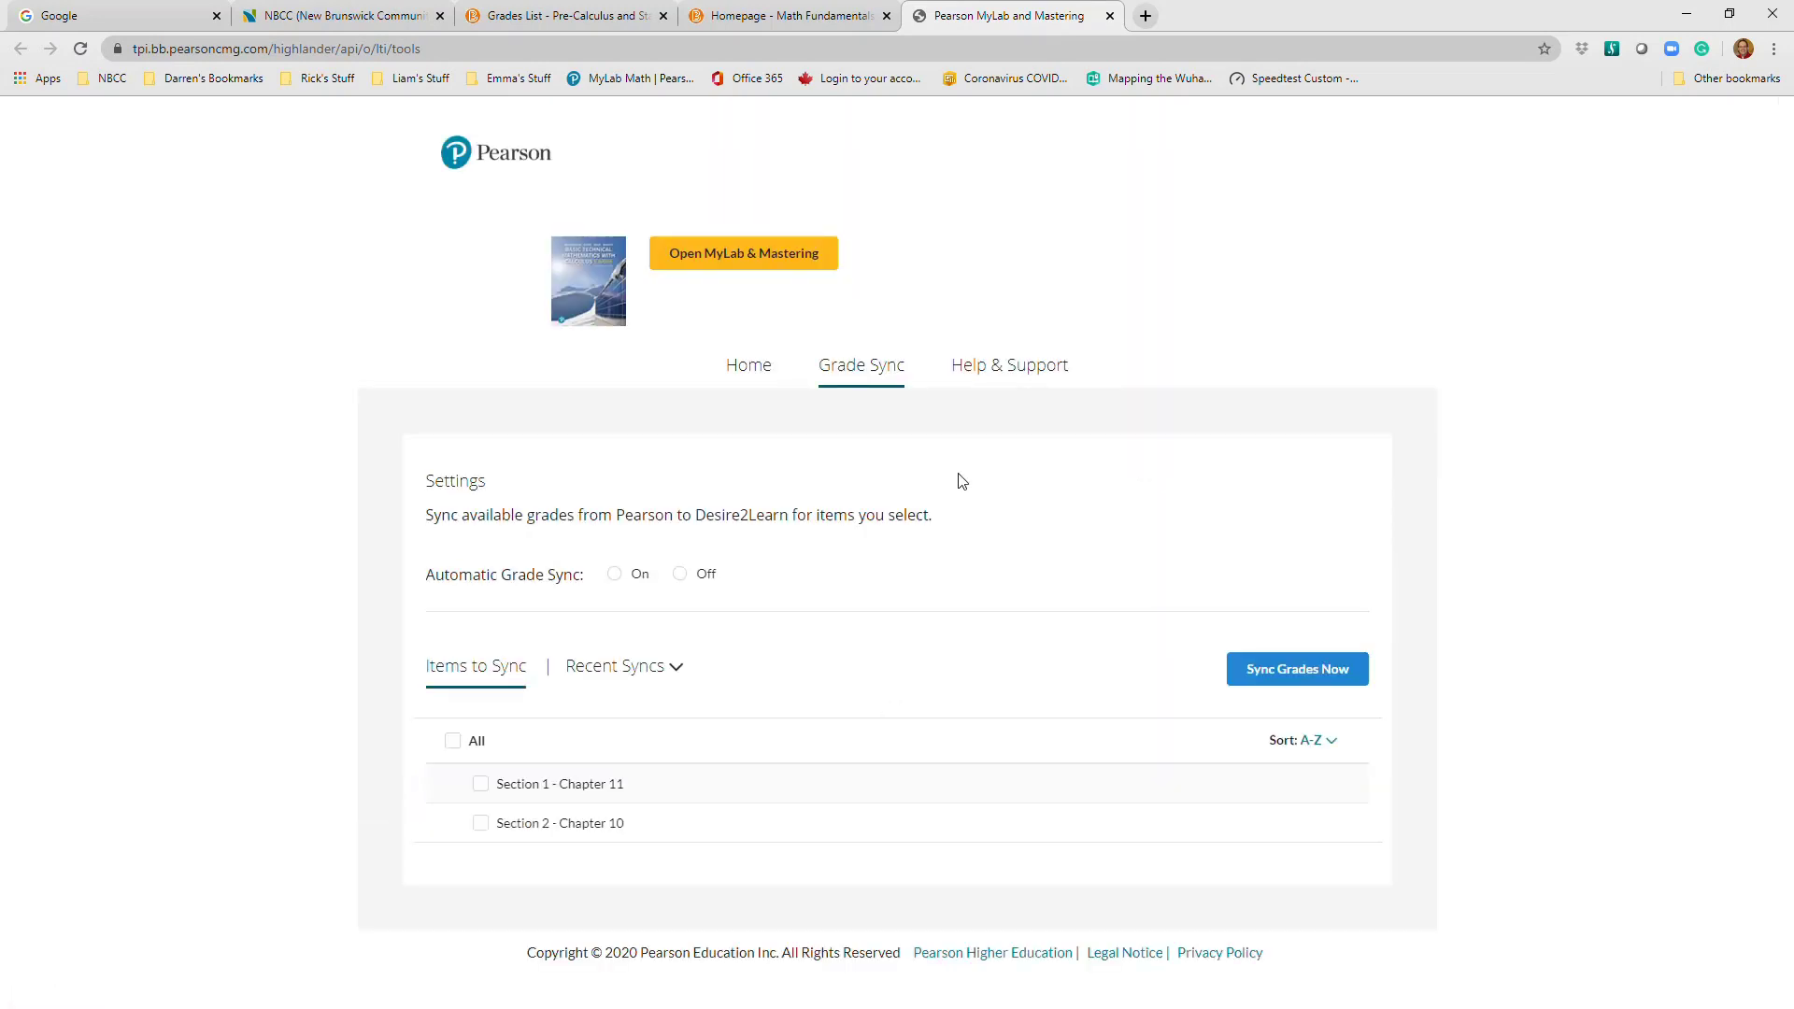
click(481, 786)
click(1273, 673)
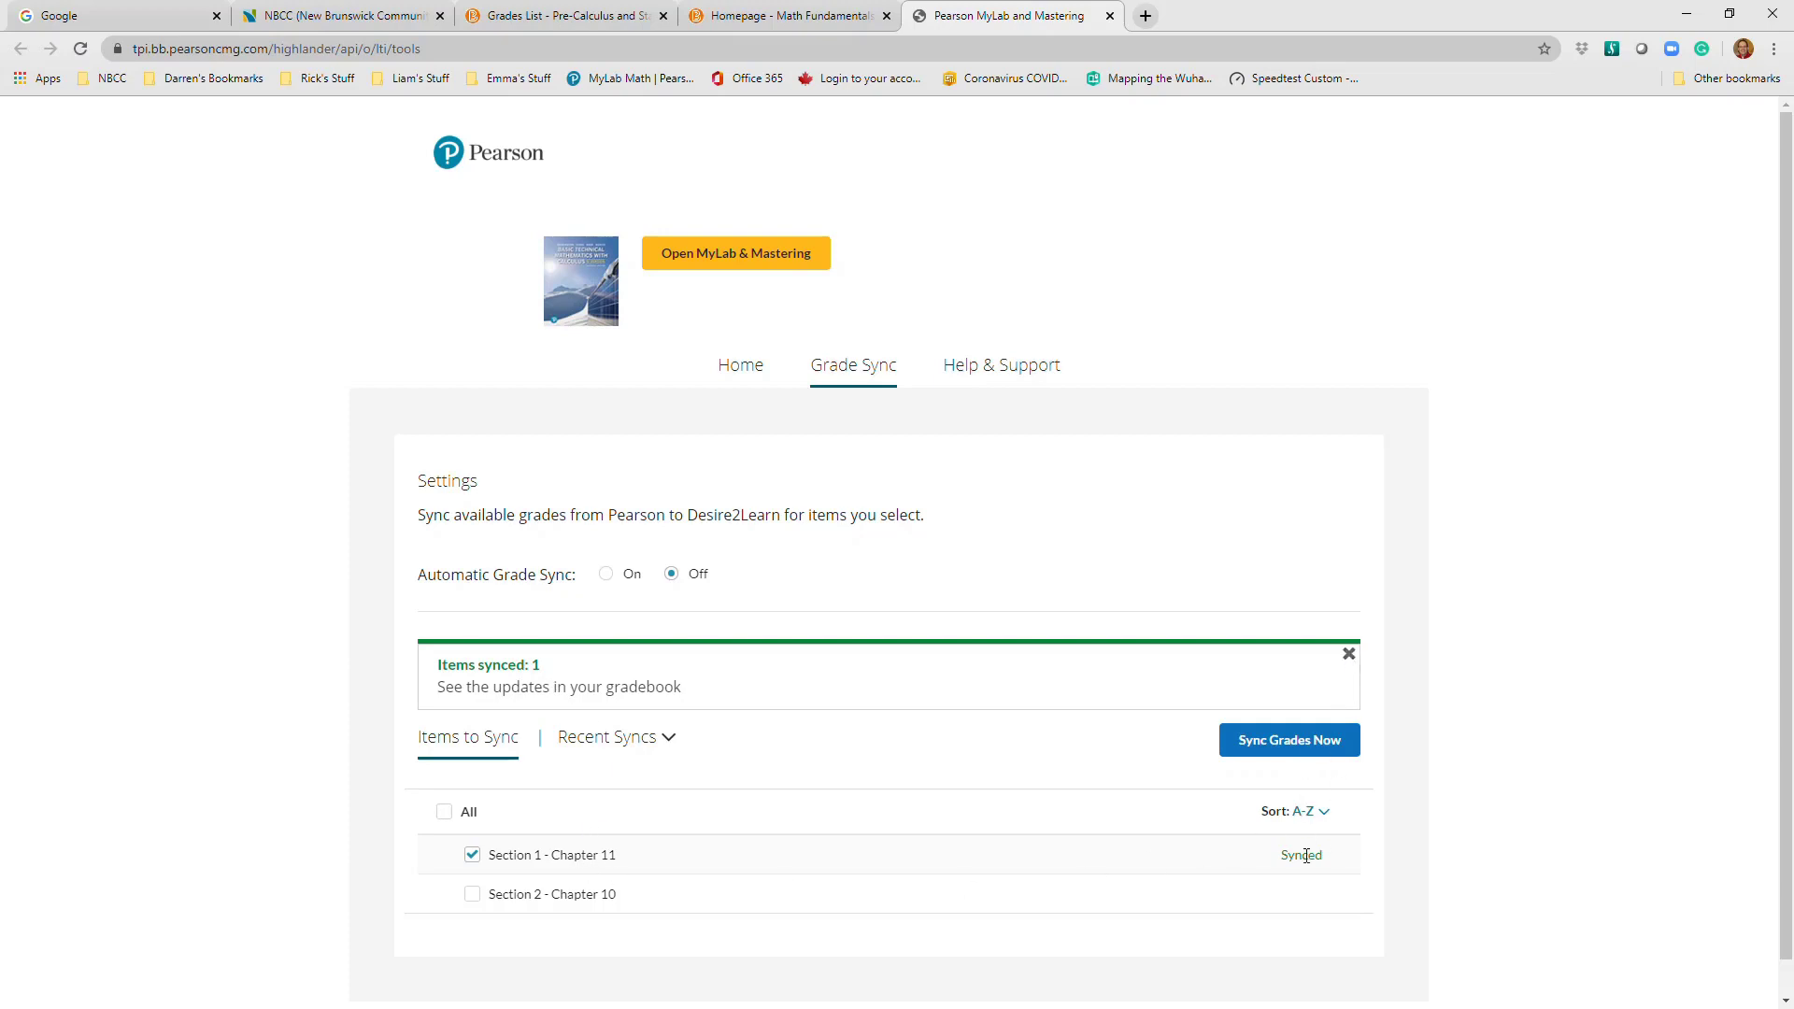
click(1348, 654)
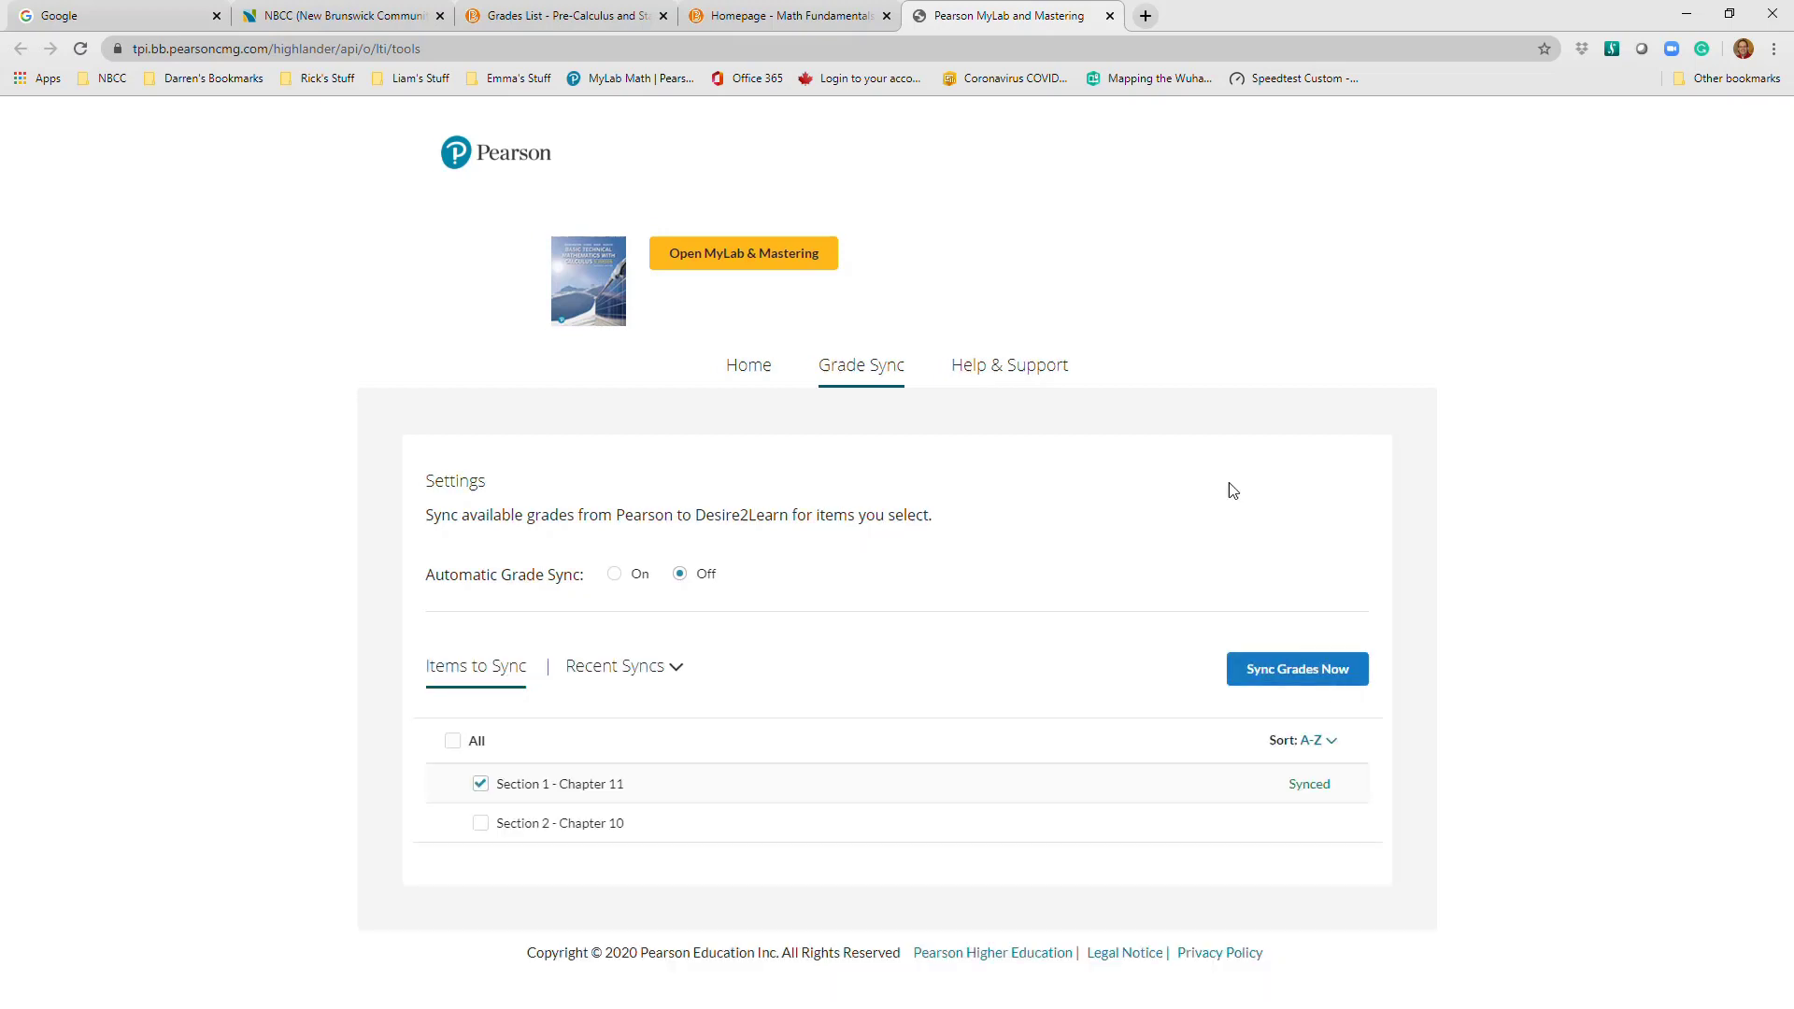
Open the grade management list of Math Fundamentals in Brightspace and find the synced Section 1 - Chapter 11 item
click(859, 21)
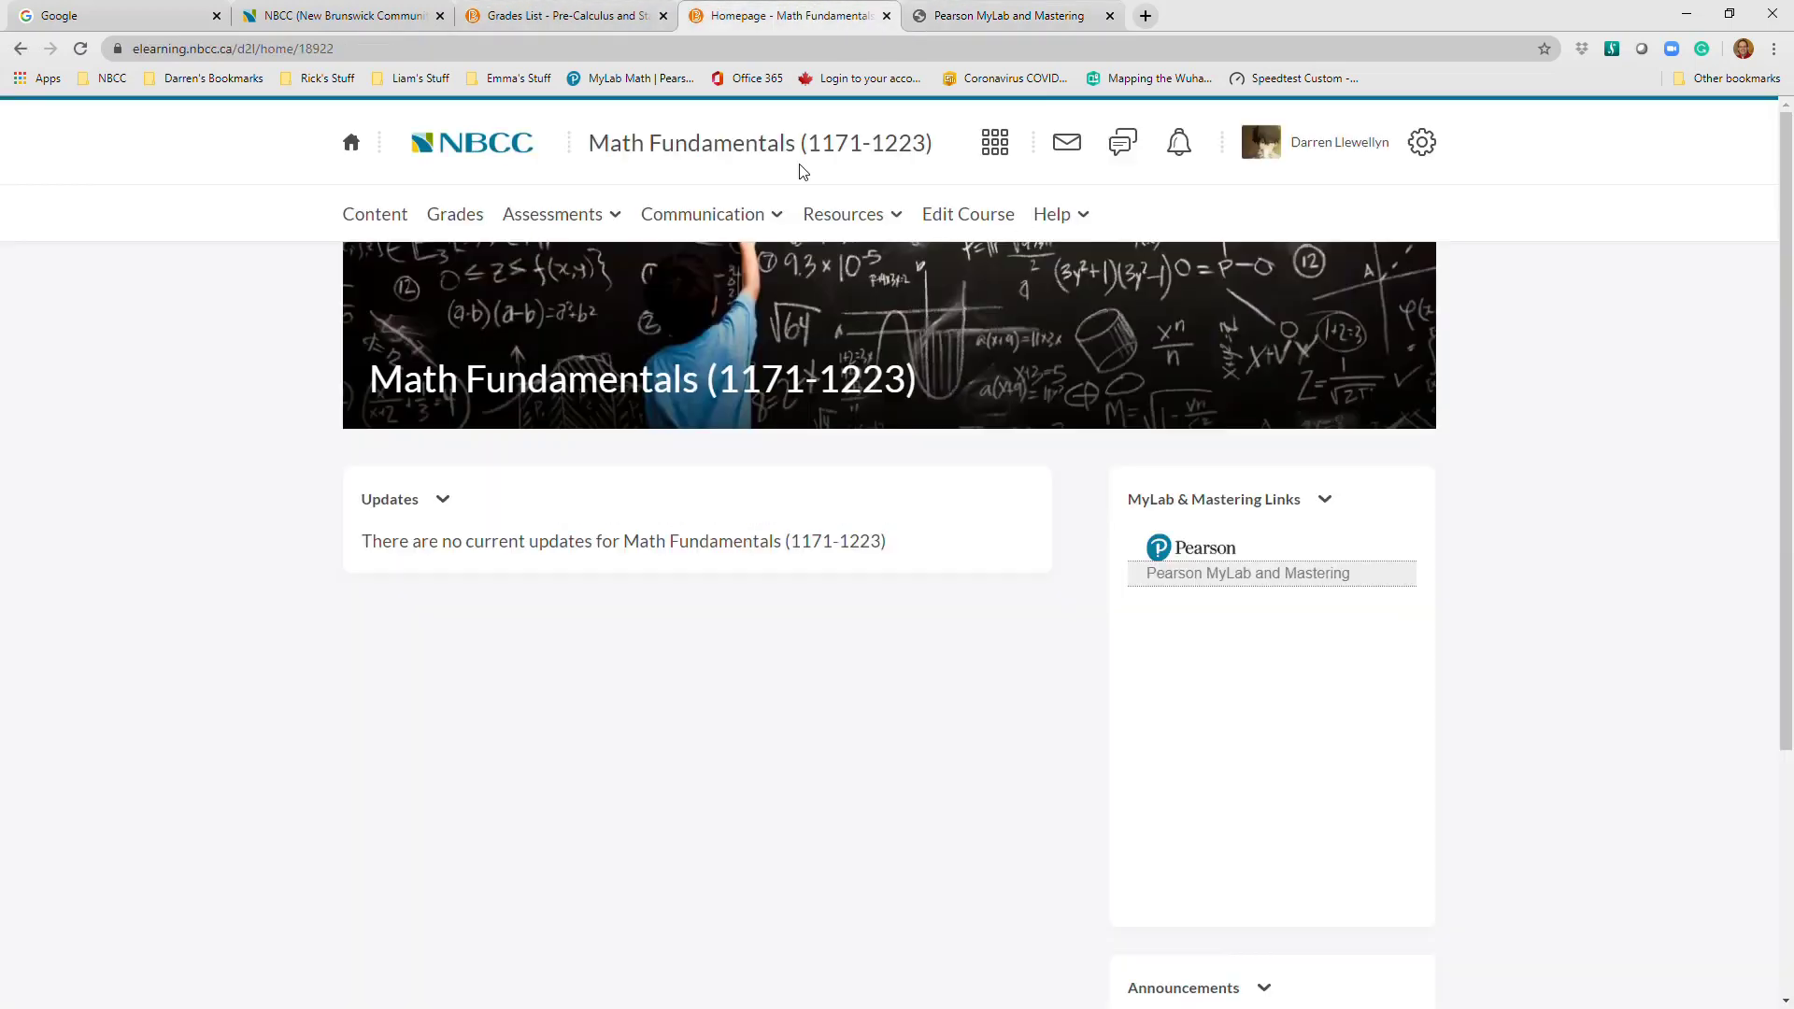
click(387, 223)
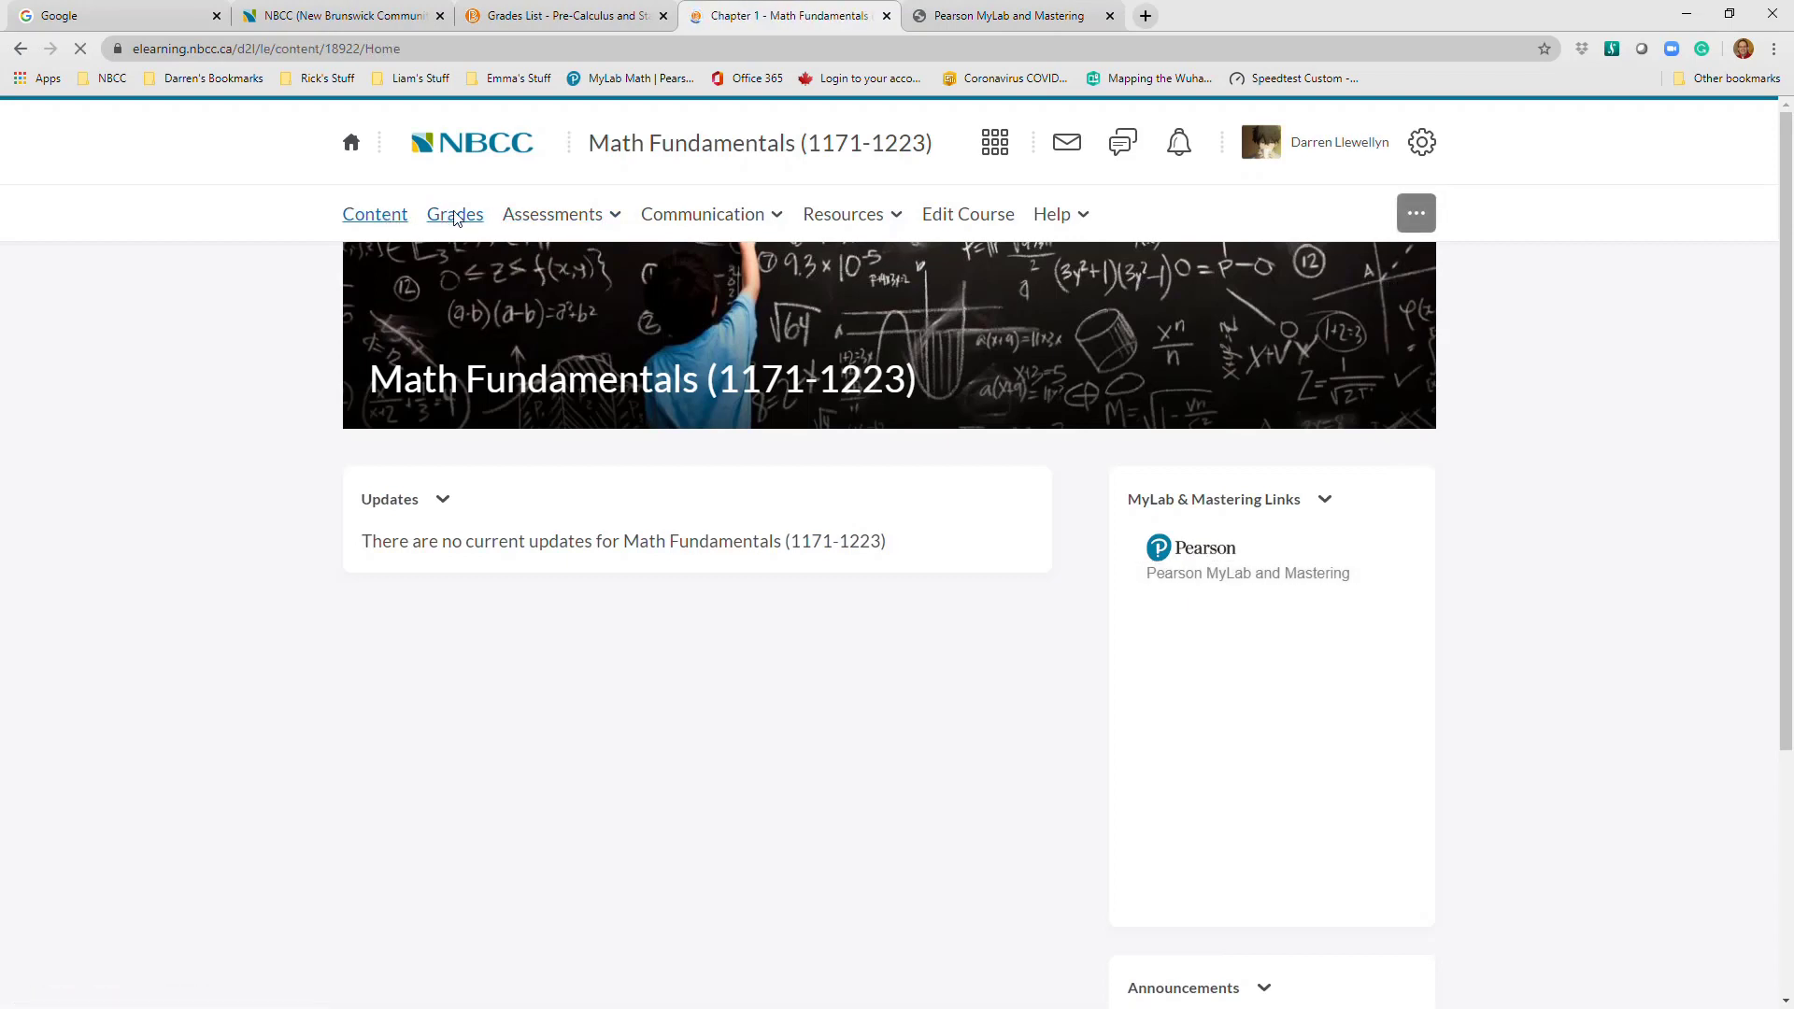
click(457, 222)
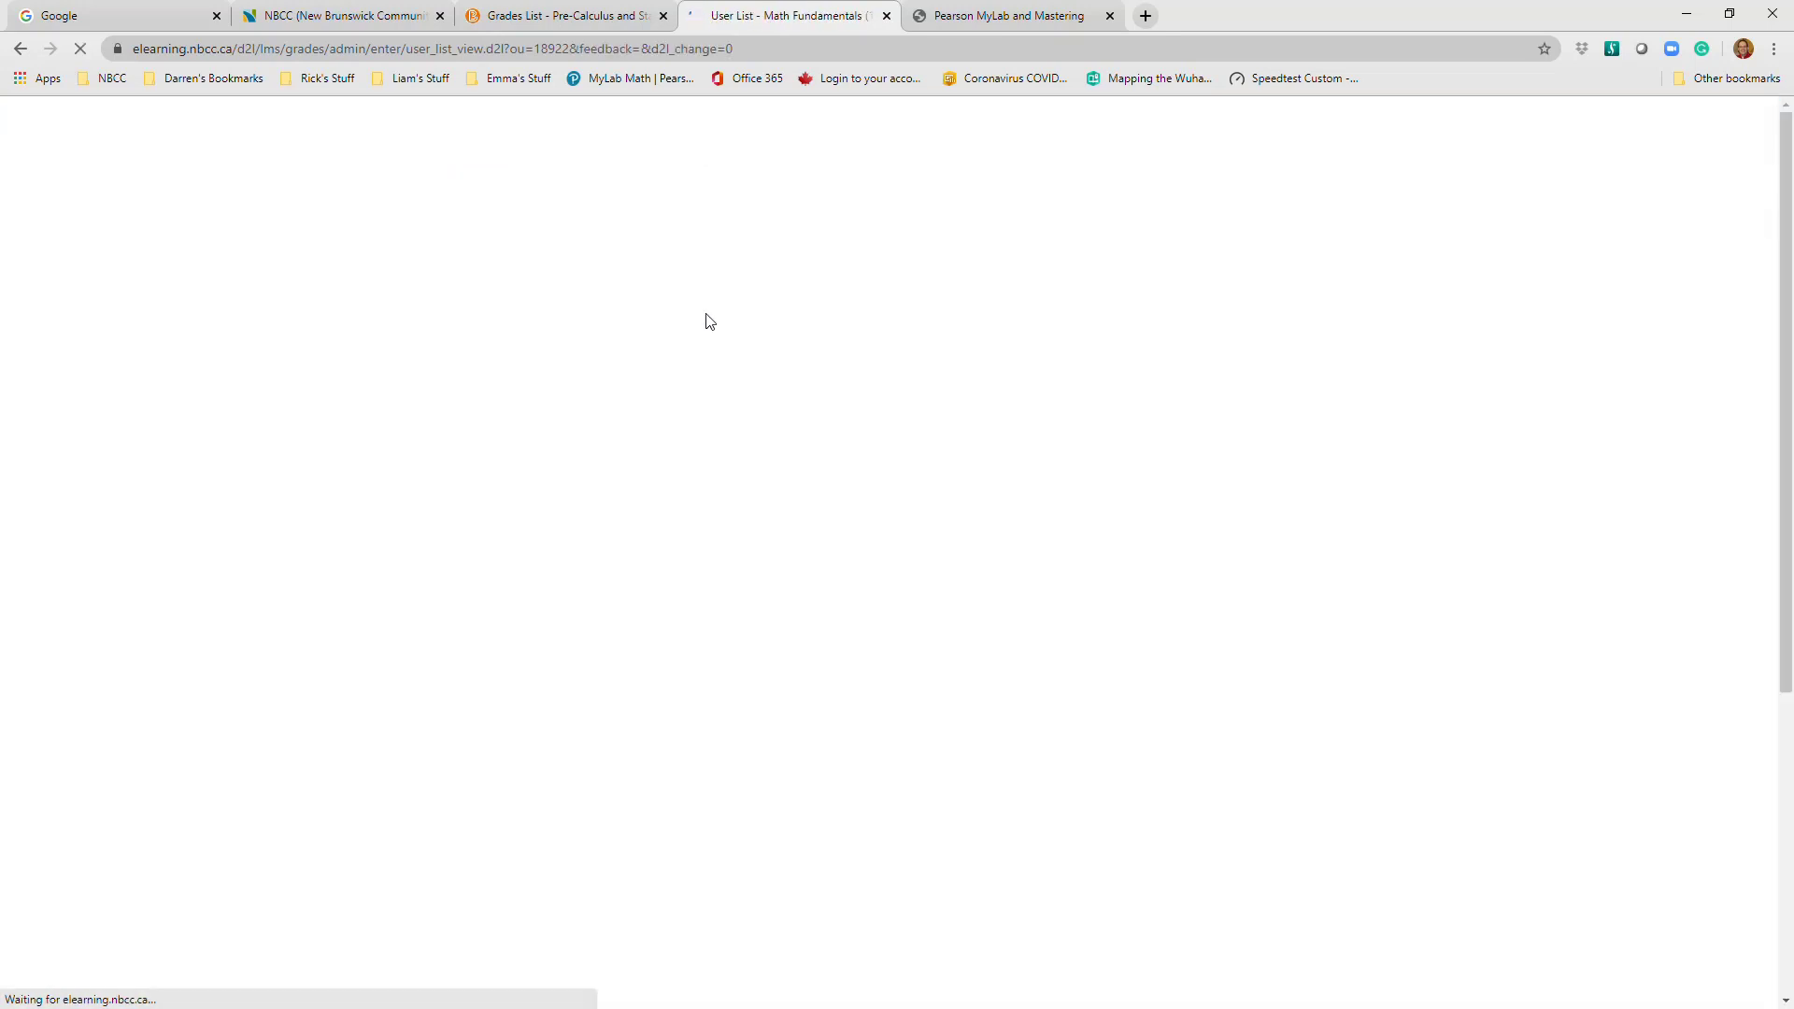
click(247, 271)
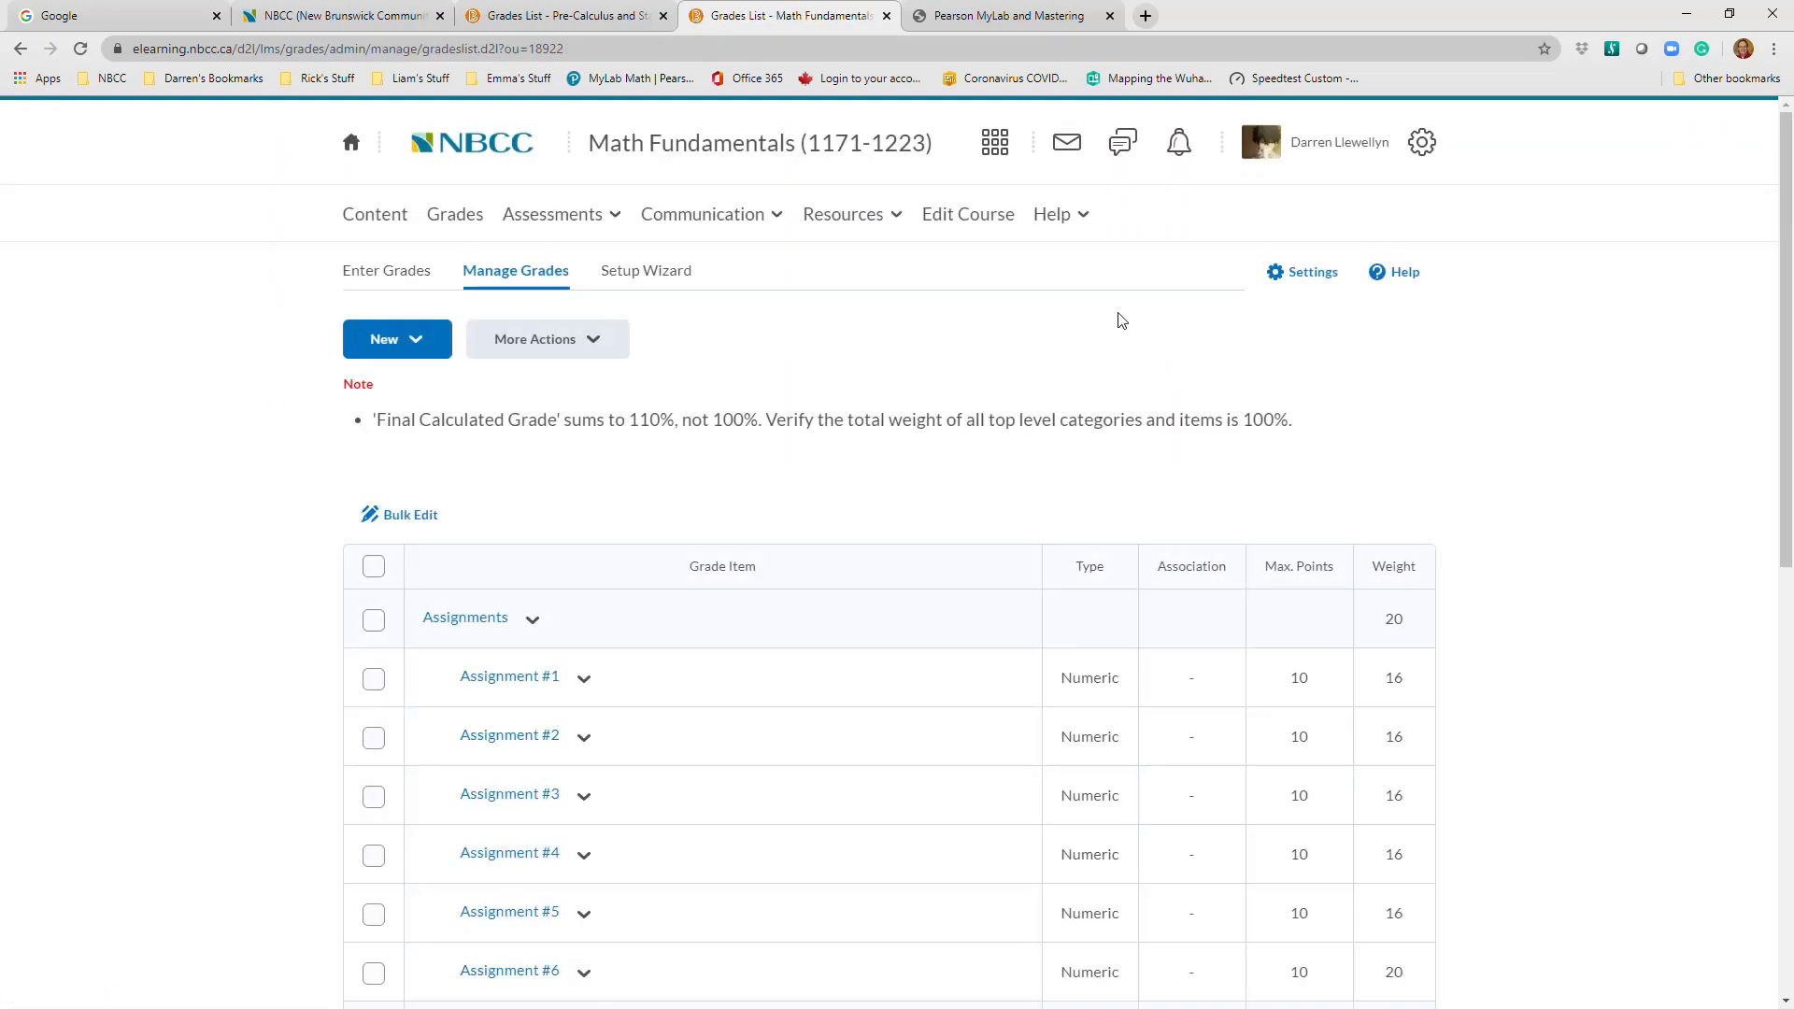
scroll(1121, 320, down, 7)
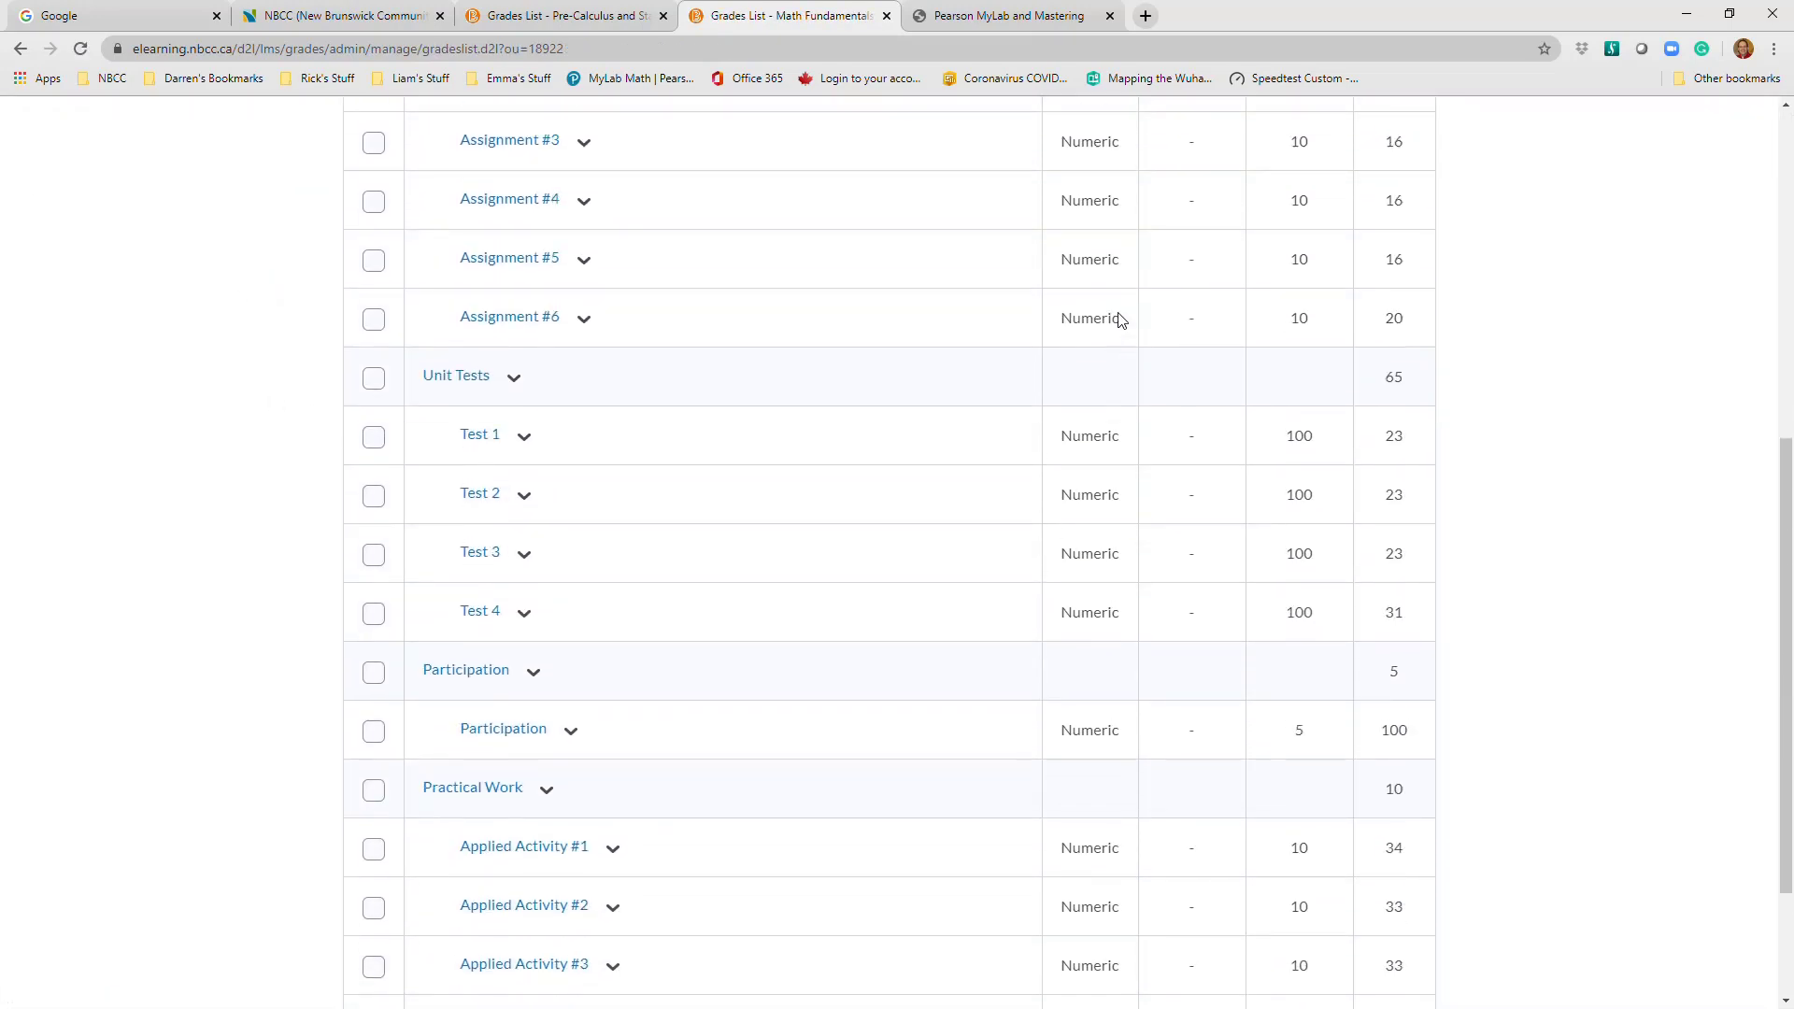
scroll(1121, 320, down, 2)
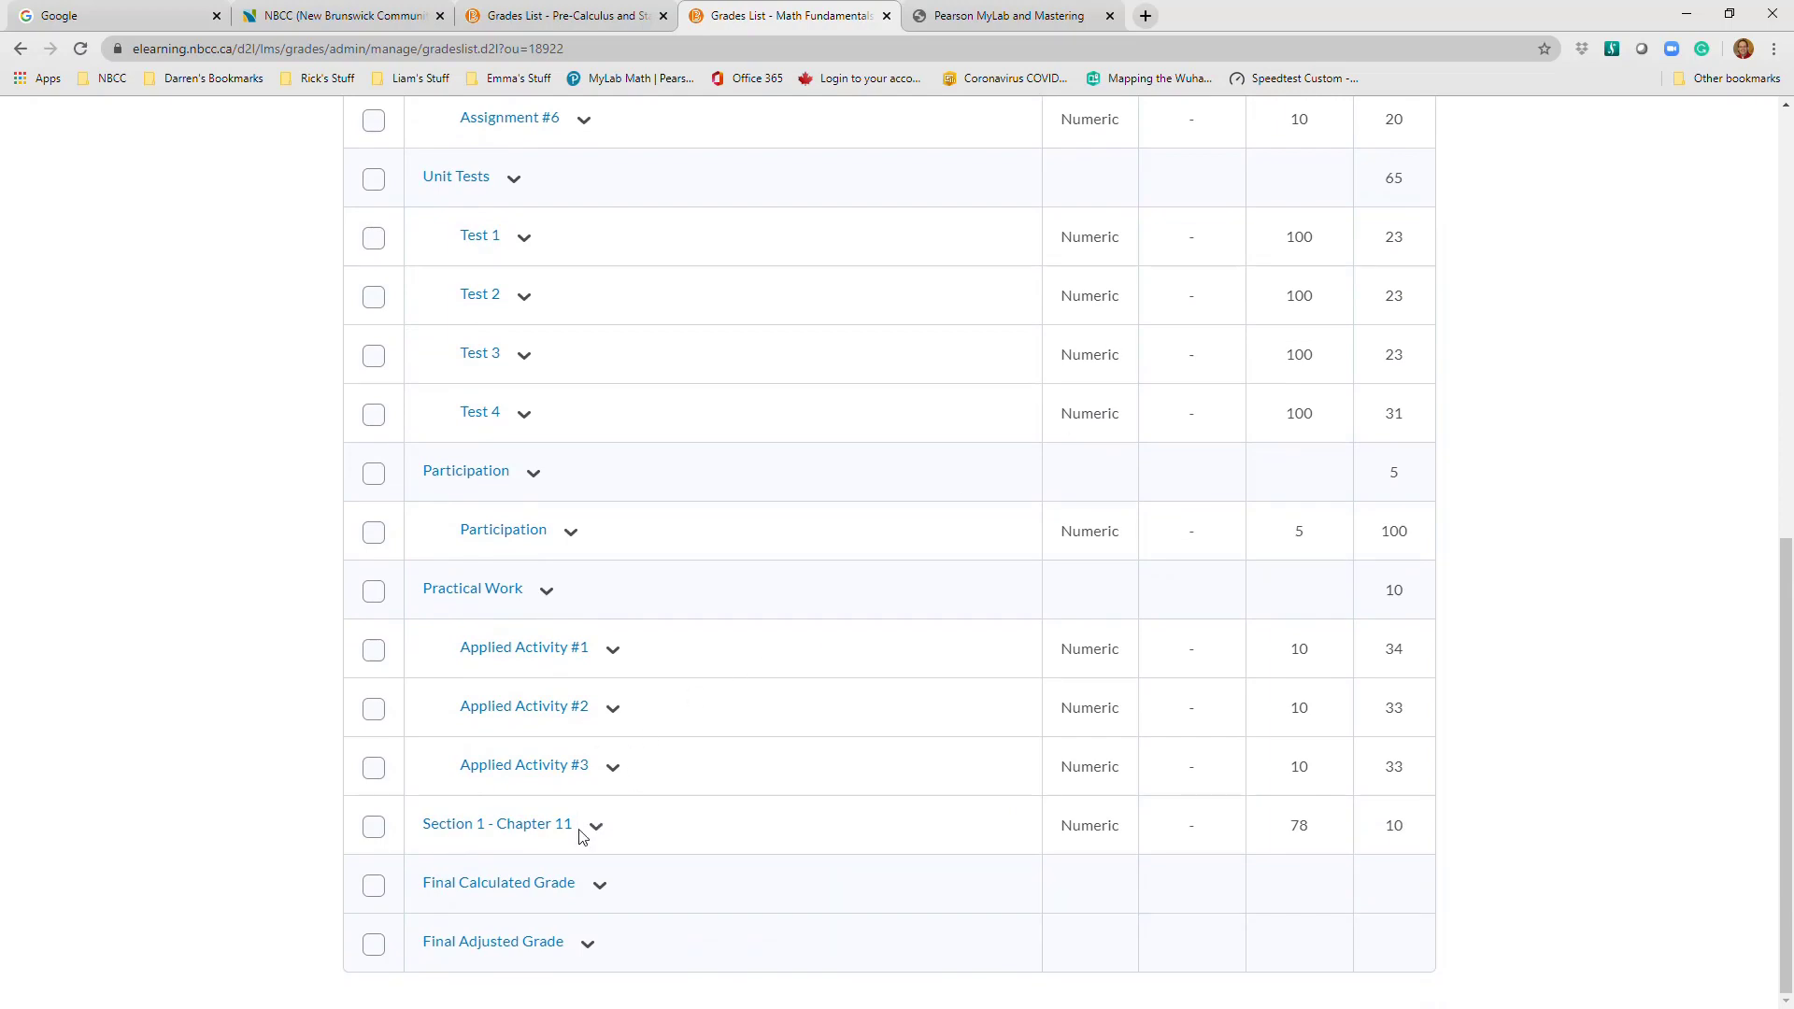
Reorder the grade list so Section 1 - Chapter 11 comes directly after the Assignments category and before Unit Tests
scroll(713, 320, up, 6)
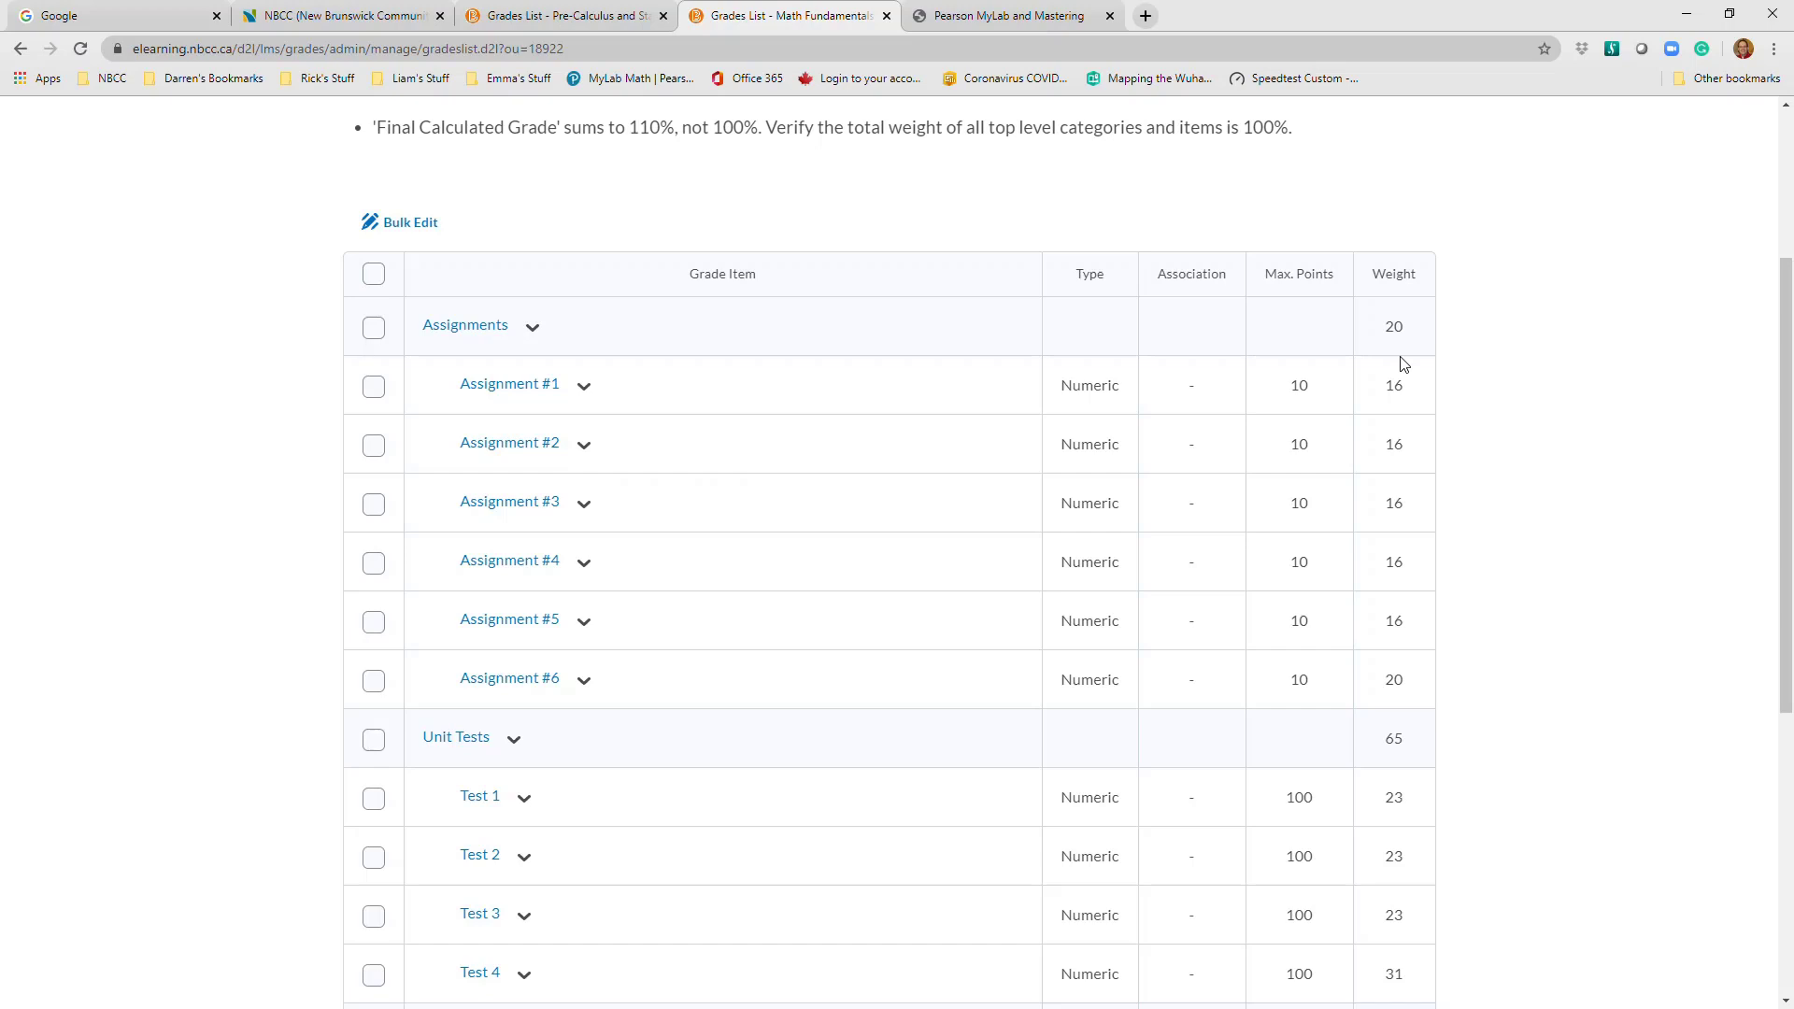
scroll(1394, 361, down, 6)
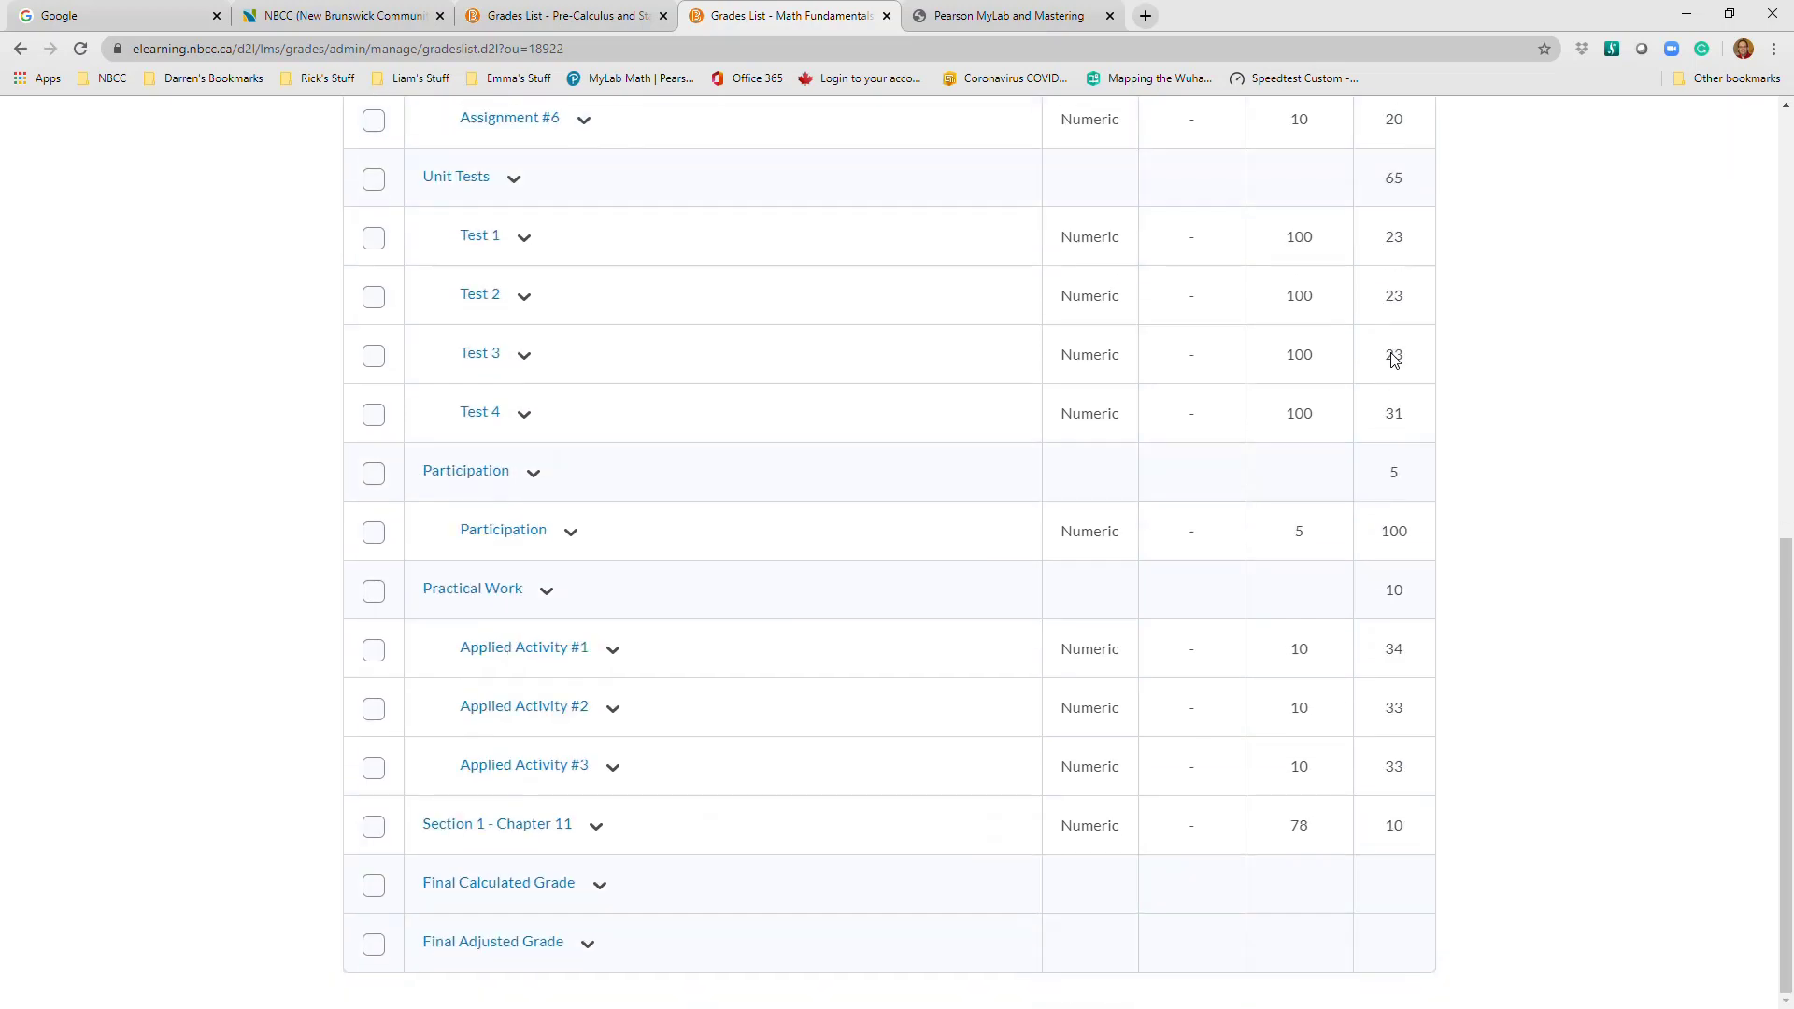
scroll(1394, 360, up, 6)
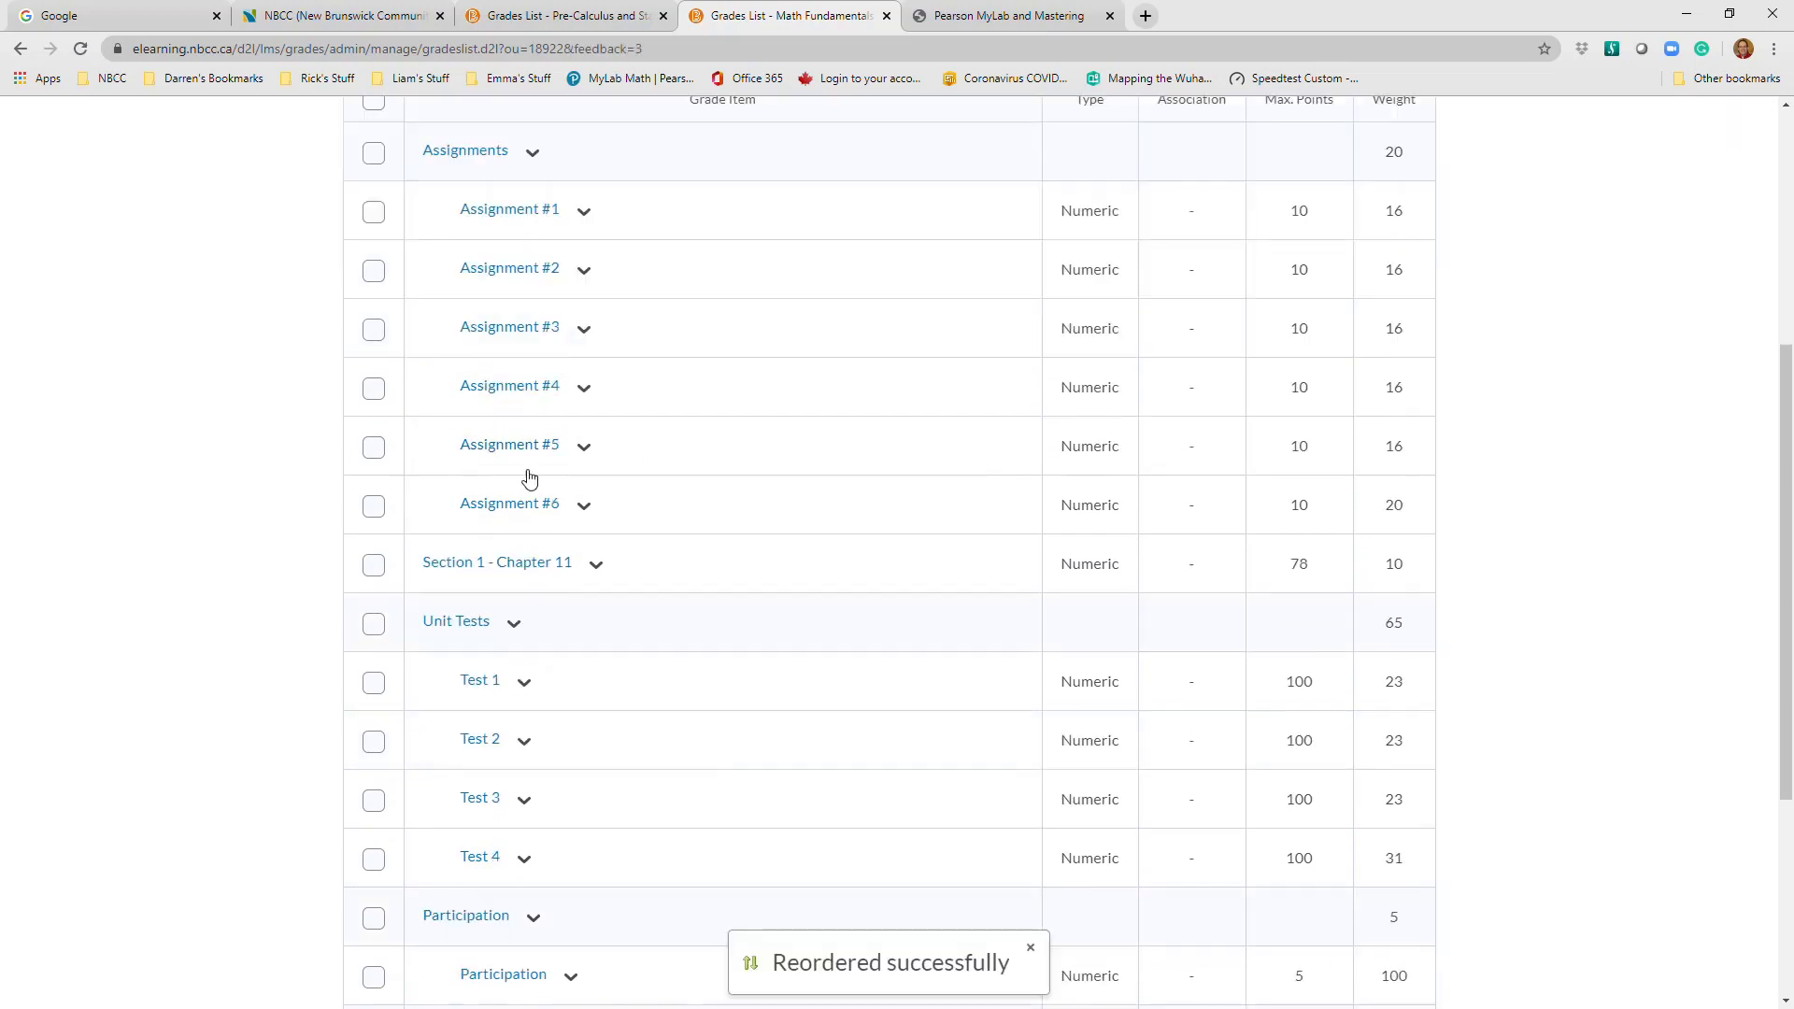
Assign the Section 1 - Chapter 11 grade item to the Assignments category, save it and check the grade list
click(596, 564)
click(624, 640)
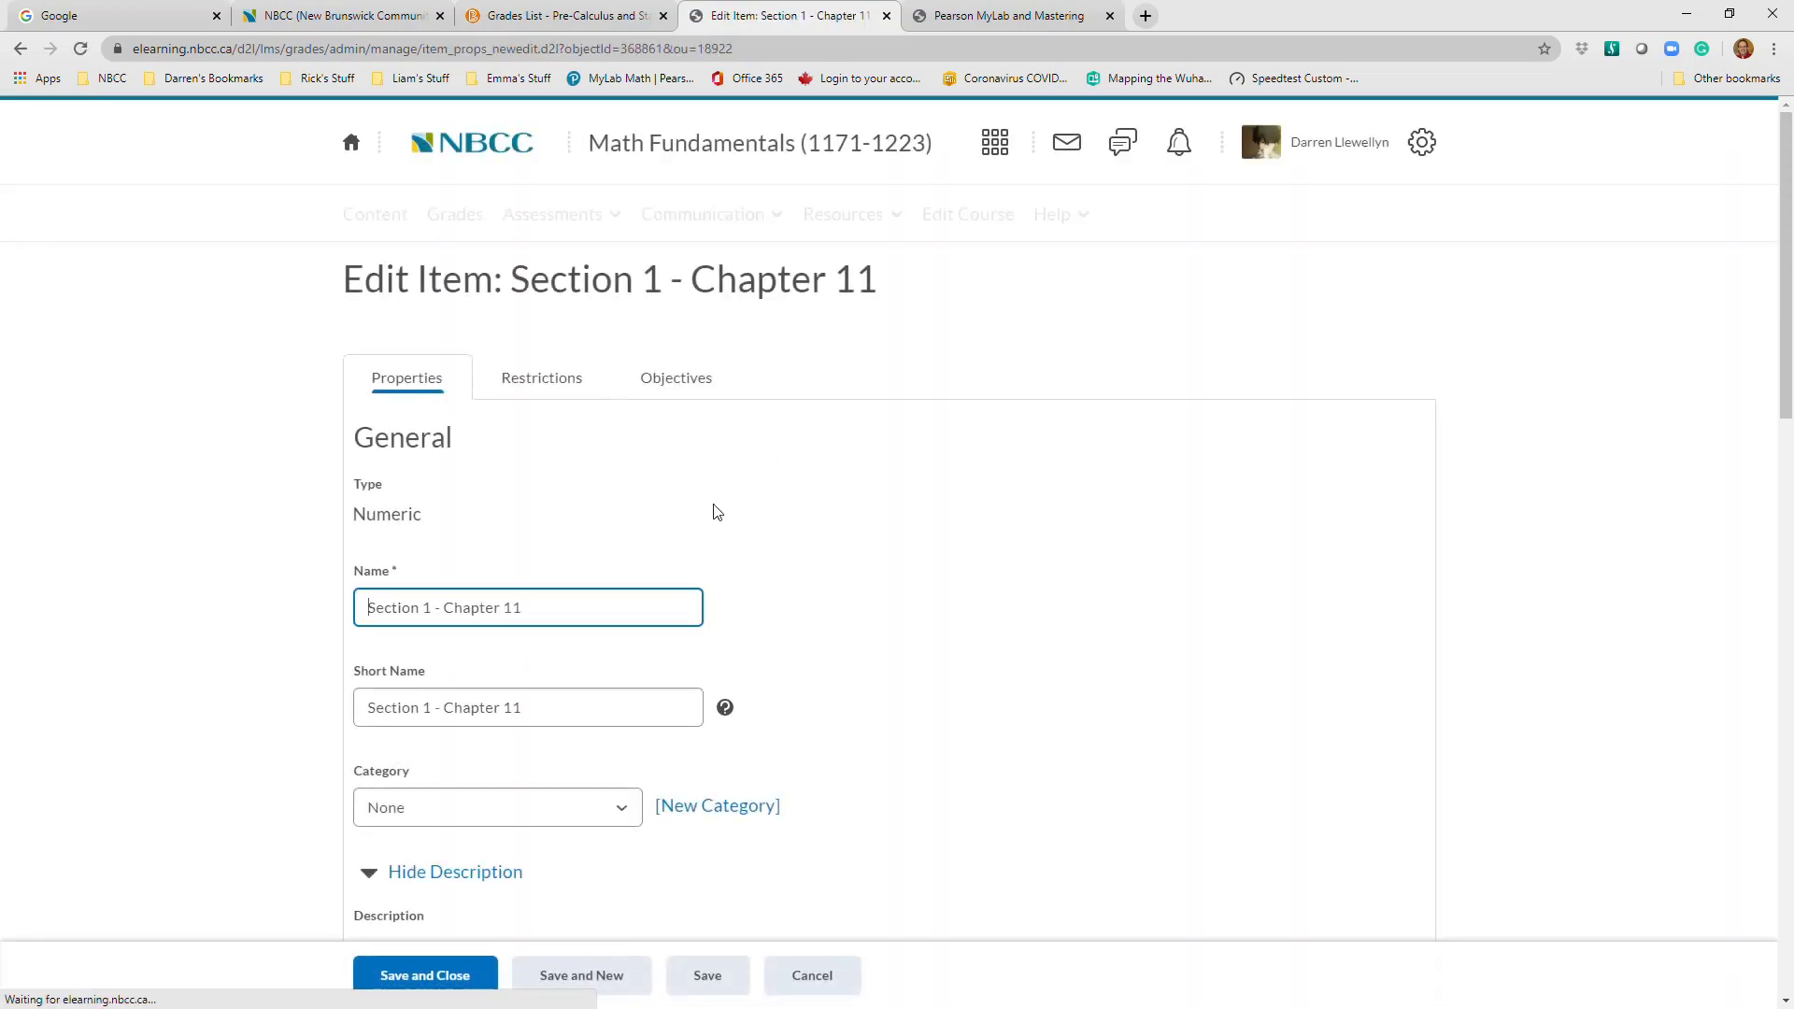
scroll(654, 561, down, 2)
click(497, 620)
click(446, 669)
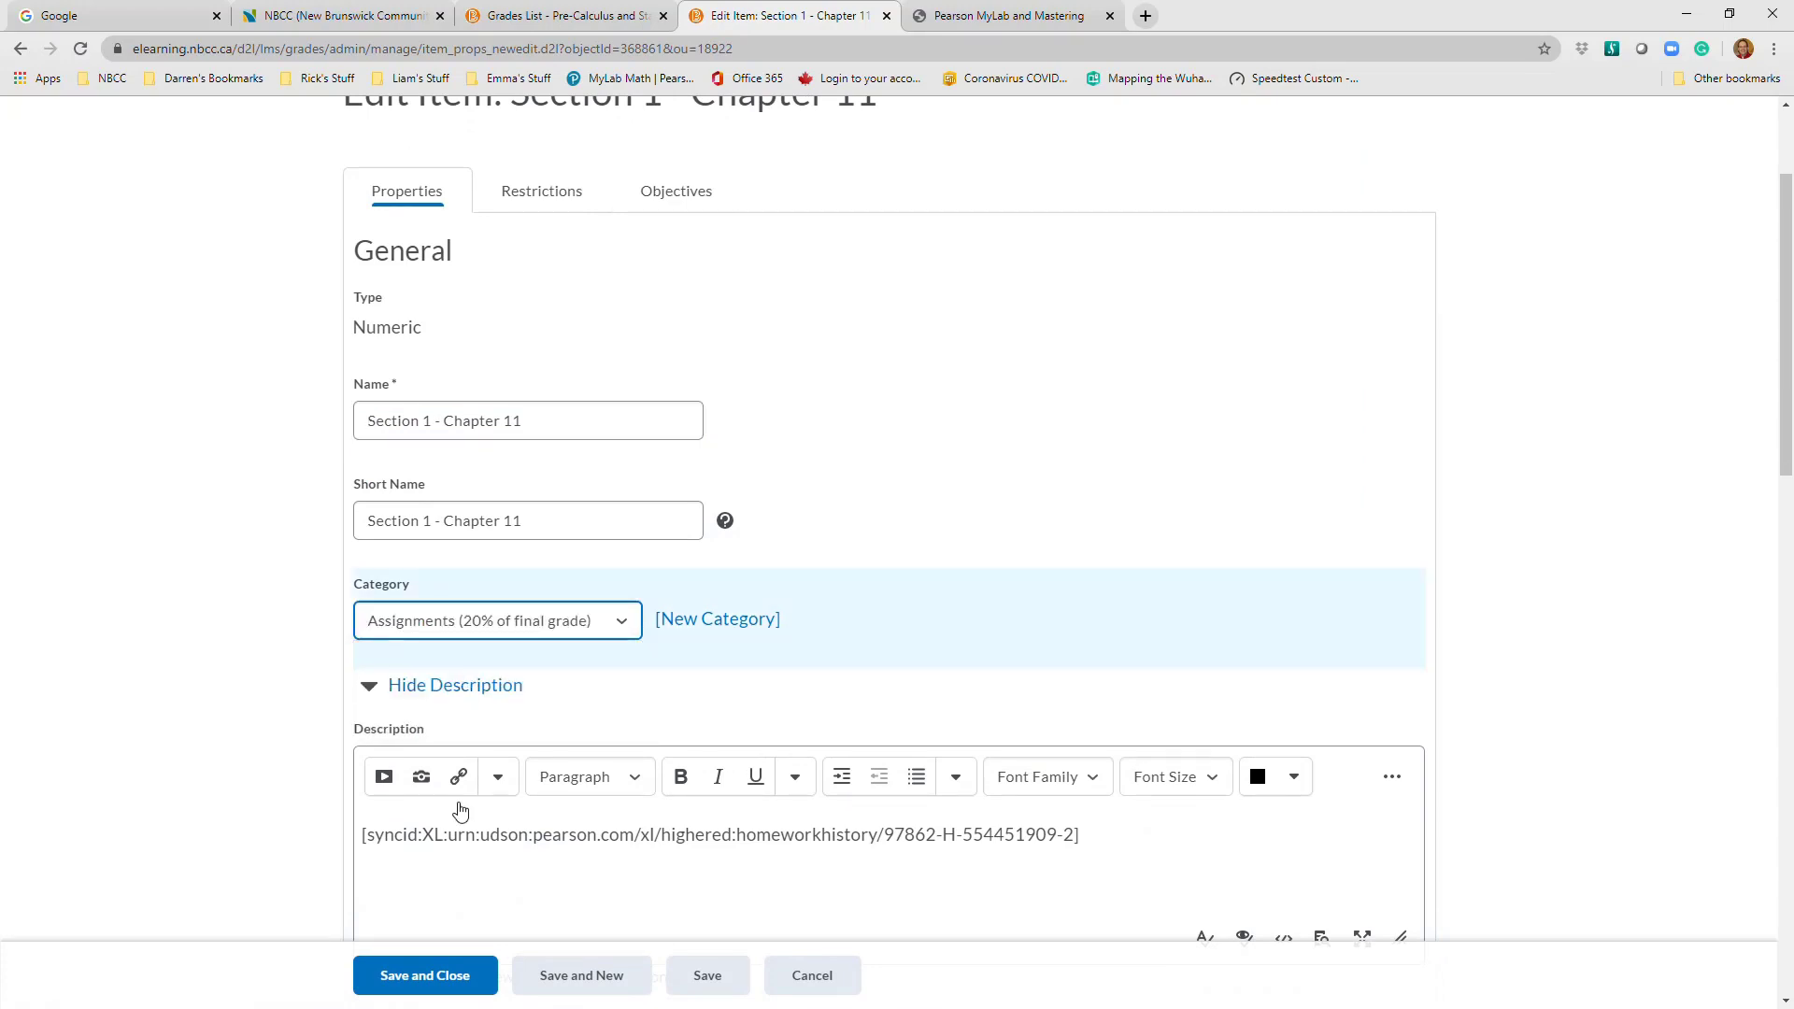
click(390, 974)
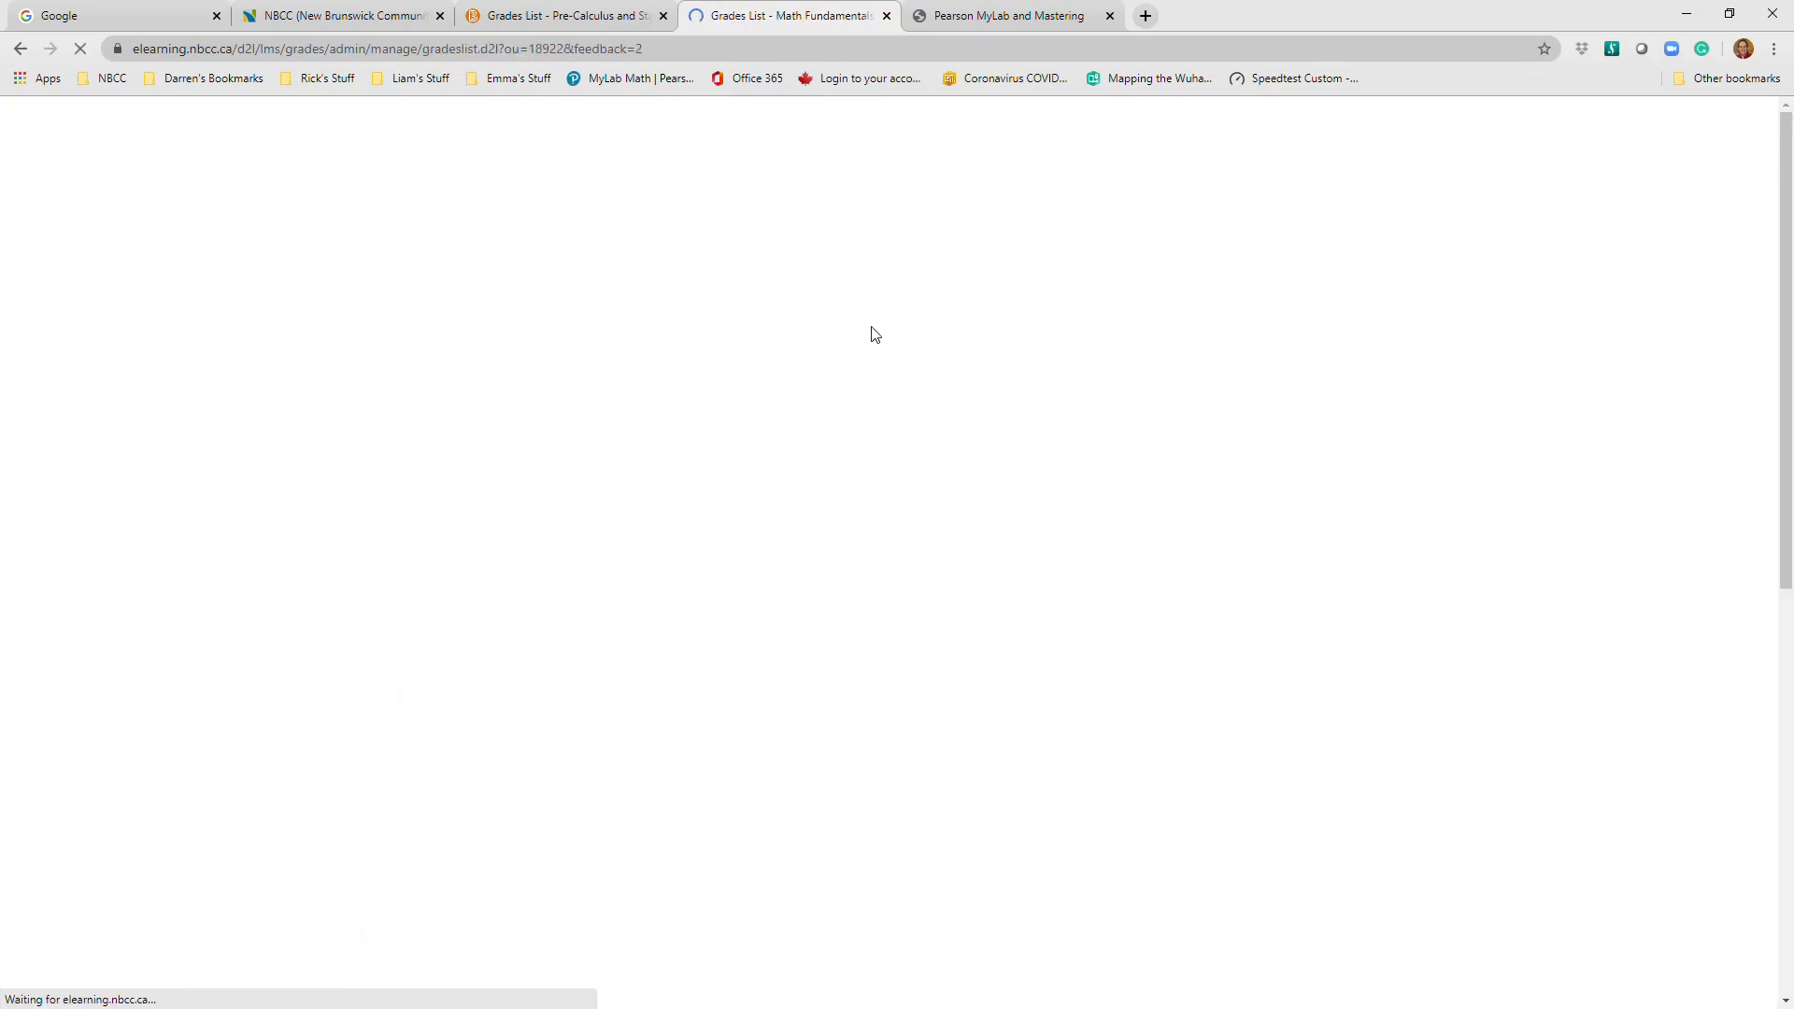
scroll(1370, 472, down, 3)
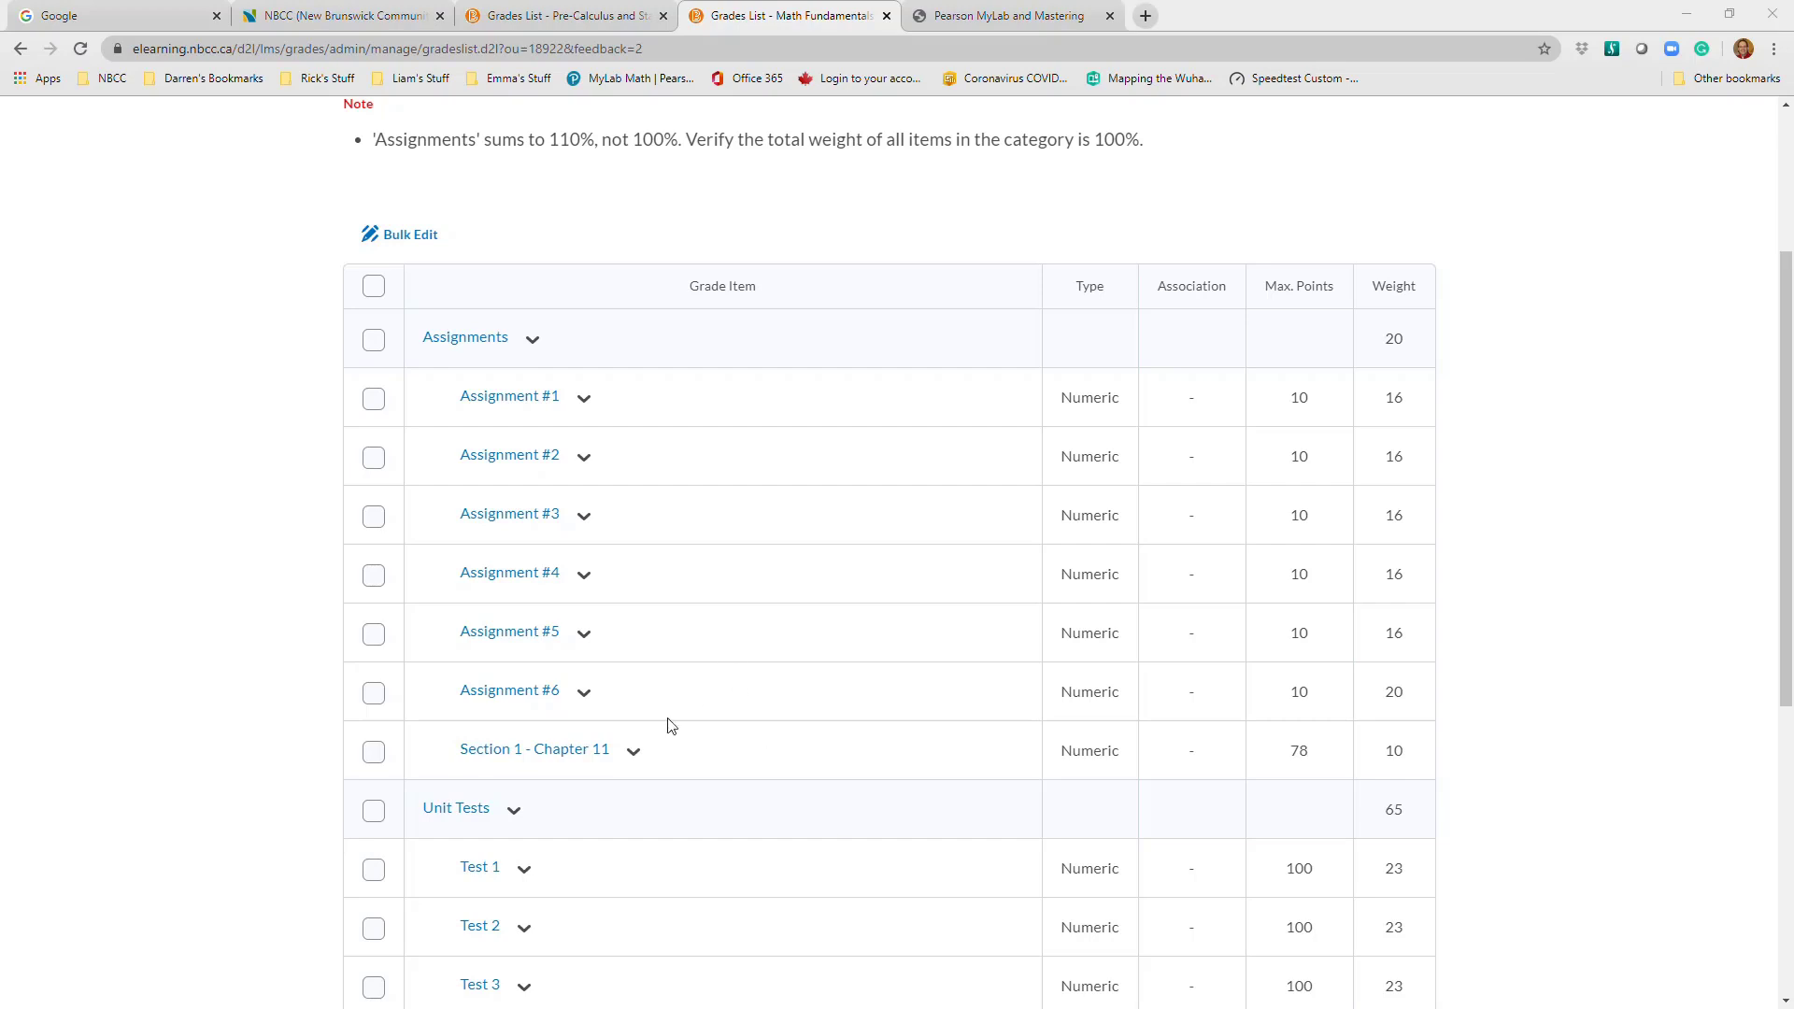
scroll(713, 595, up, 3)
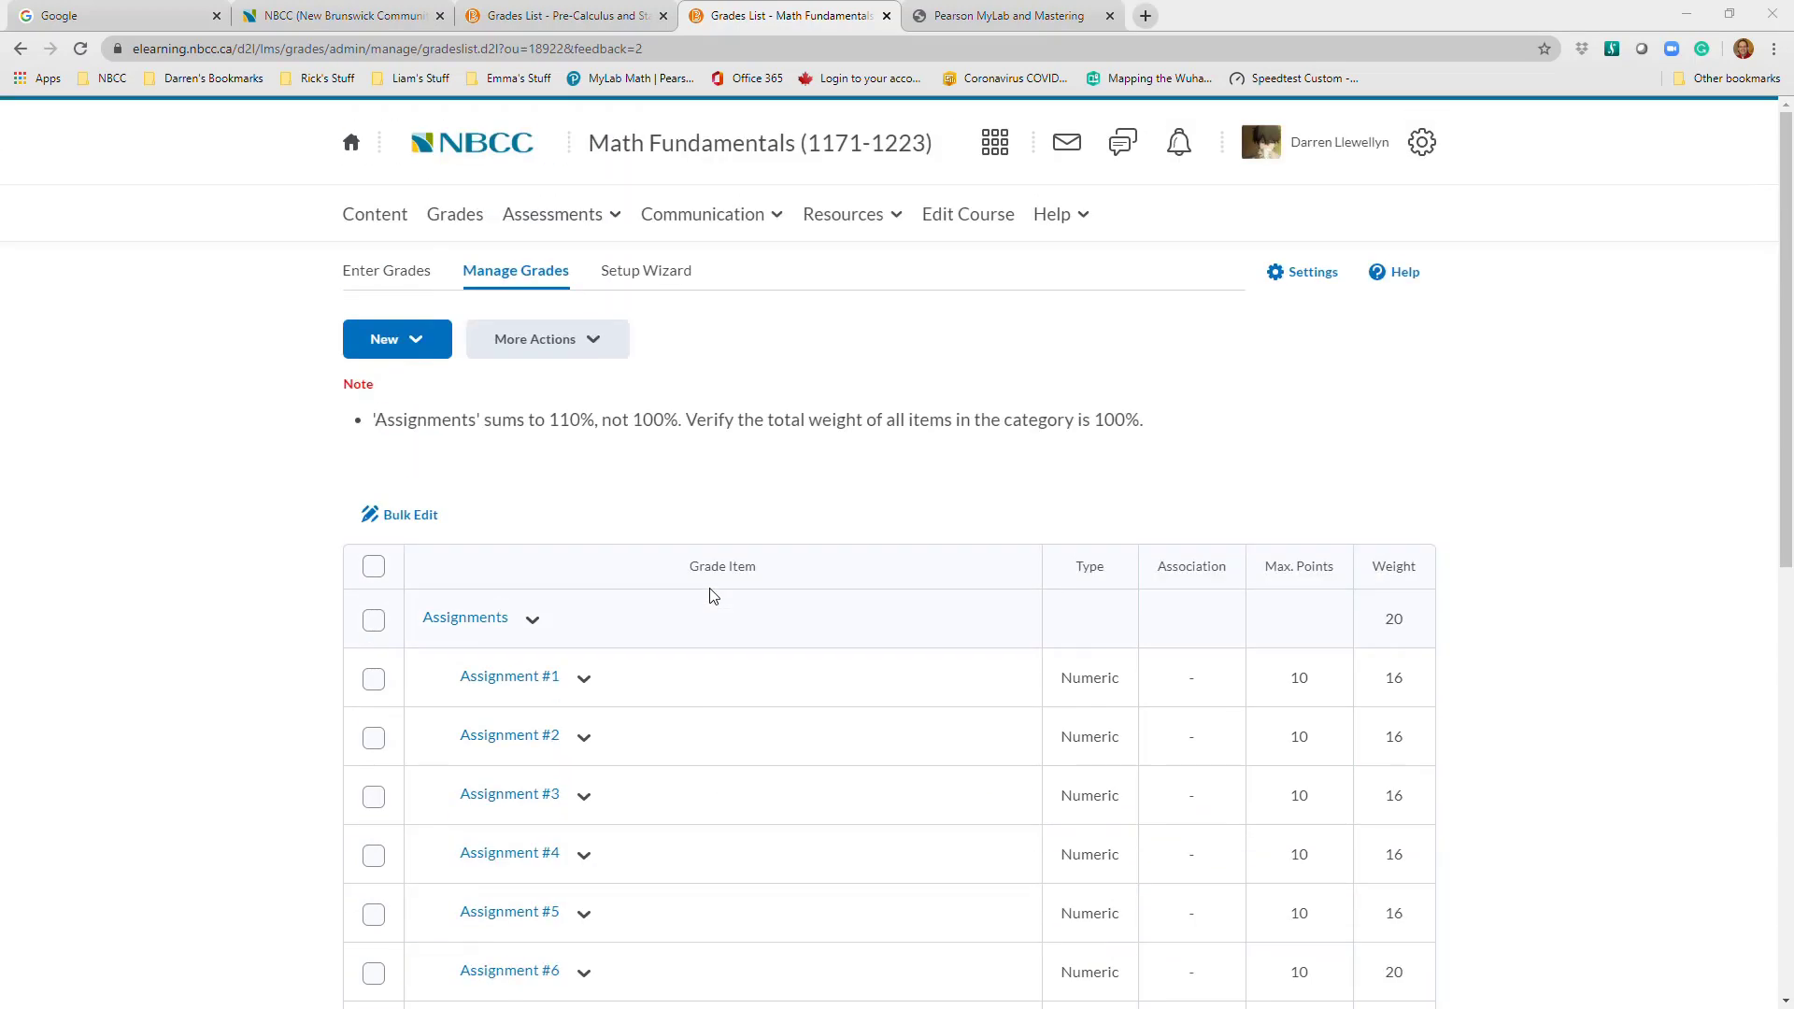
Return to the Pearson grade sync page, toggle the sync selections of Section 1 - Chapter 11 and Section 2 - Chapter 10, and close the page
scroll(660, 648, up, 3)
click(1035, 20)
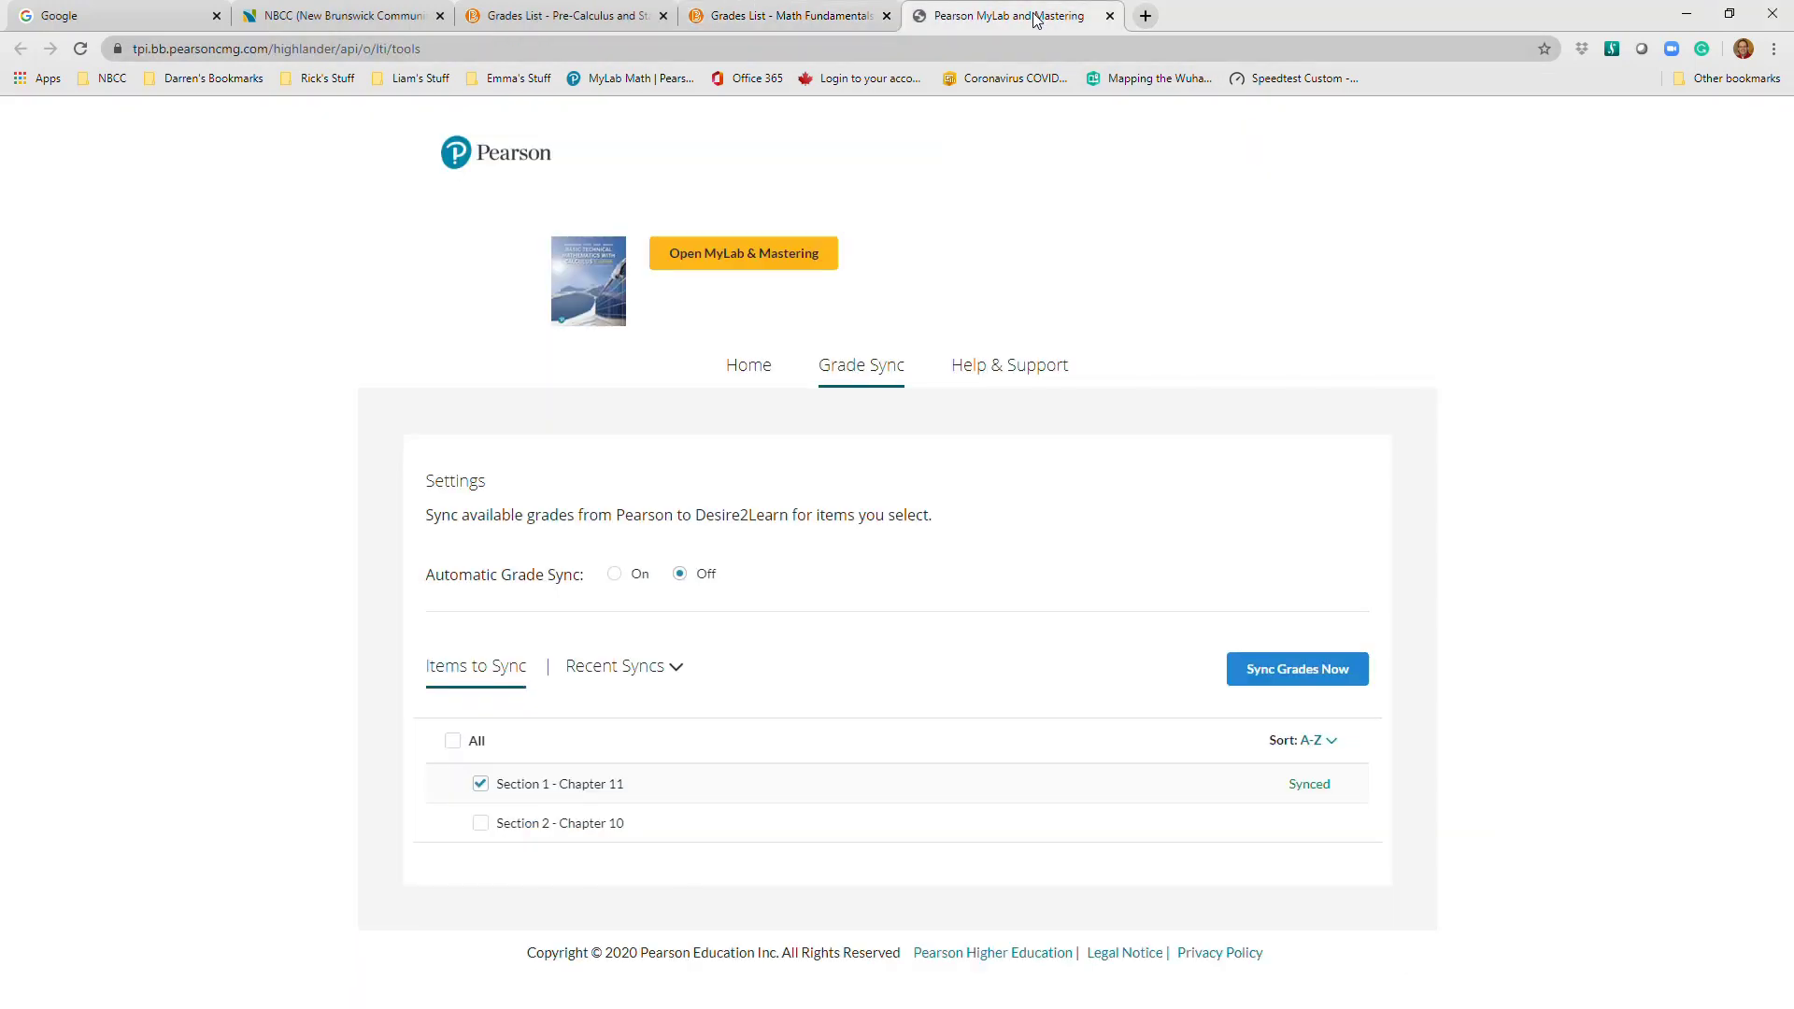
click(482, 786)
click(480, 784)
click(481, 785)
click(480, 784)
click(480, 823)
click(1110, 16)
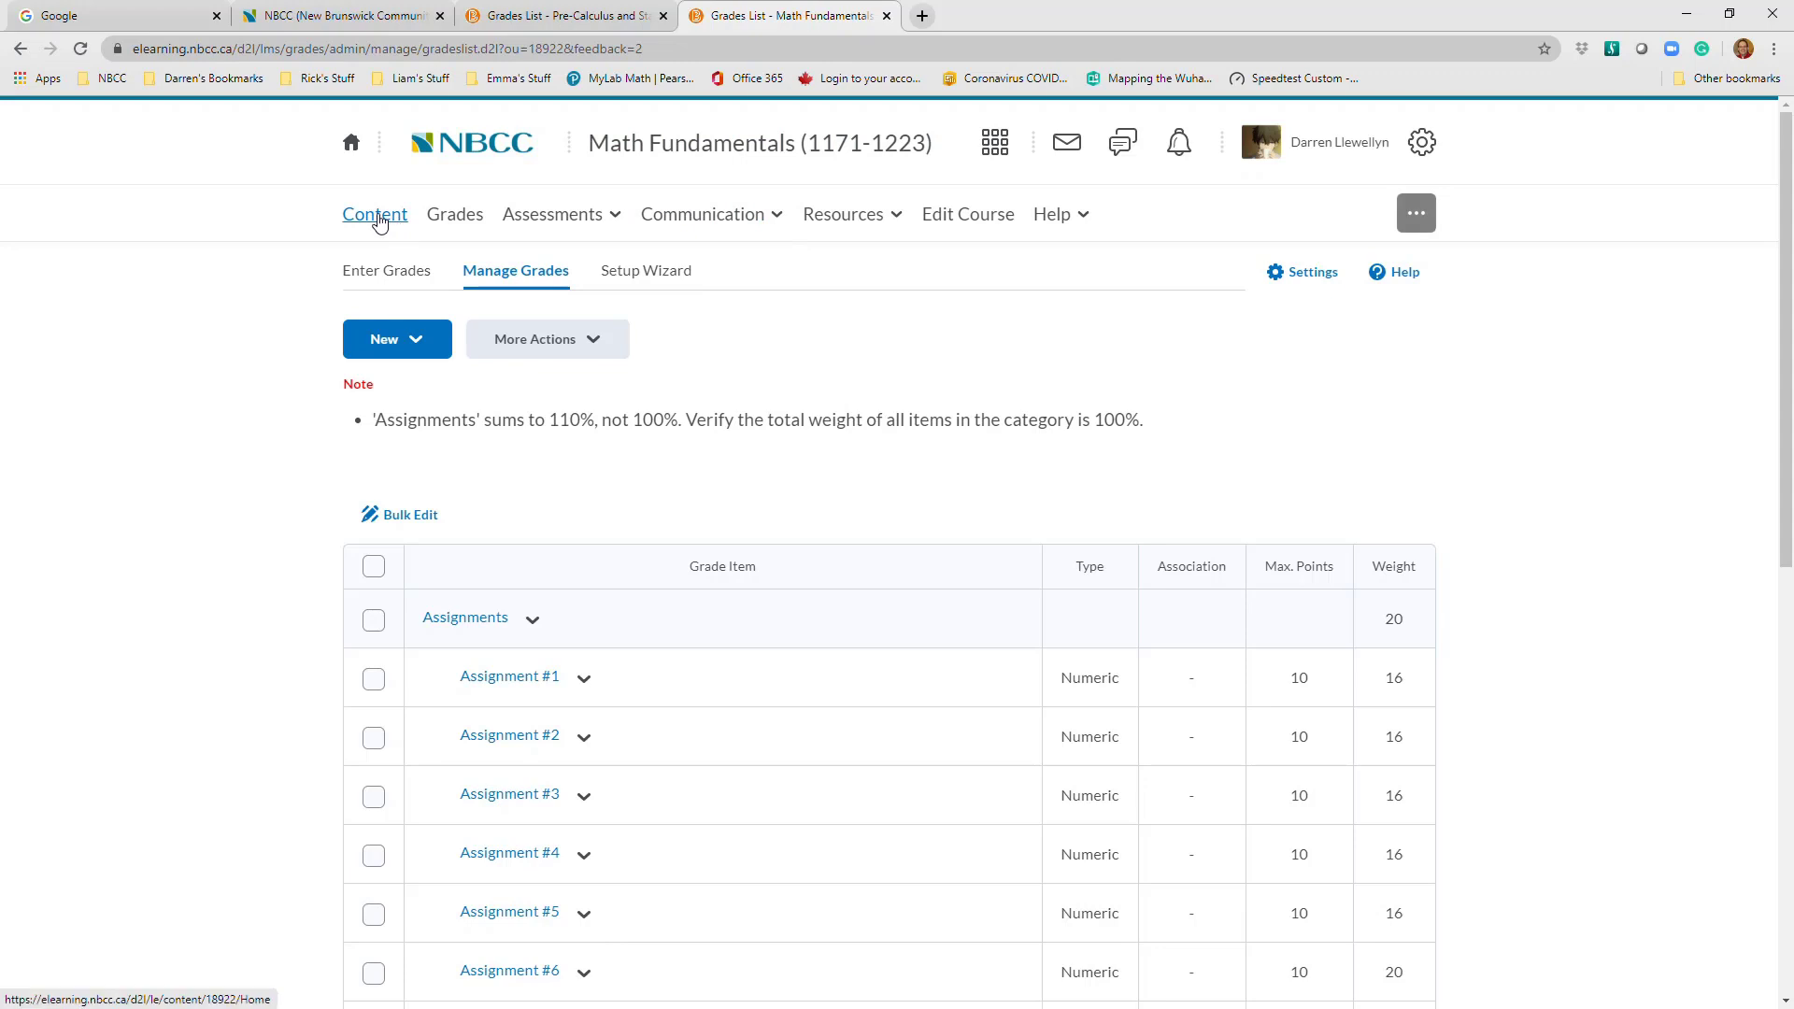
Visit the Pre-Calculus and Statistics homepage, and launch MyLab and Mastering Course Home through the Pearson link on the Math Fundamentals homepage
click(583, 28)
click(745, 152)
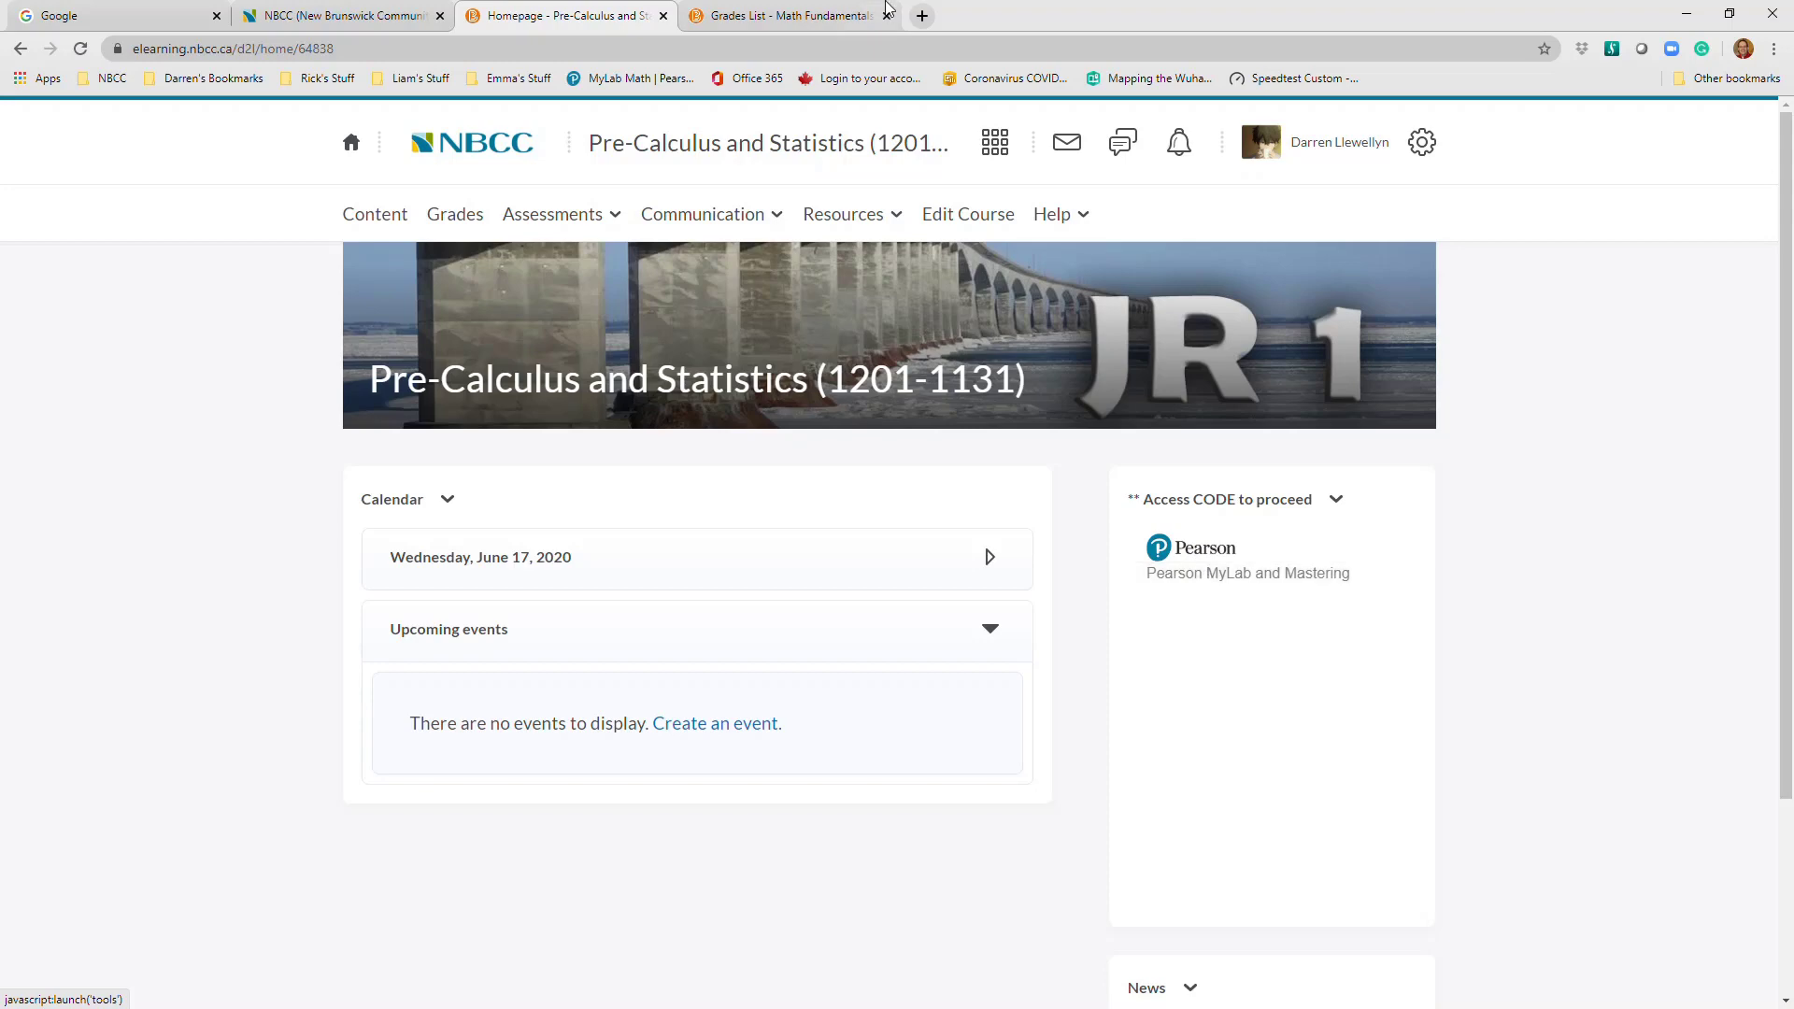
click(762, 16)
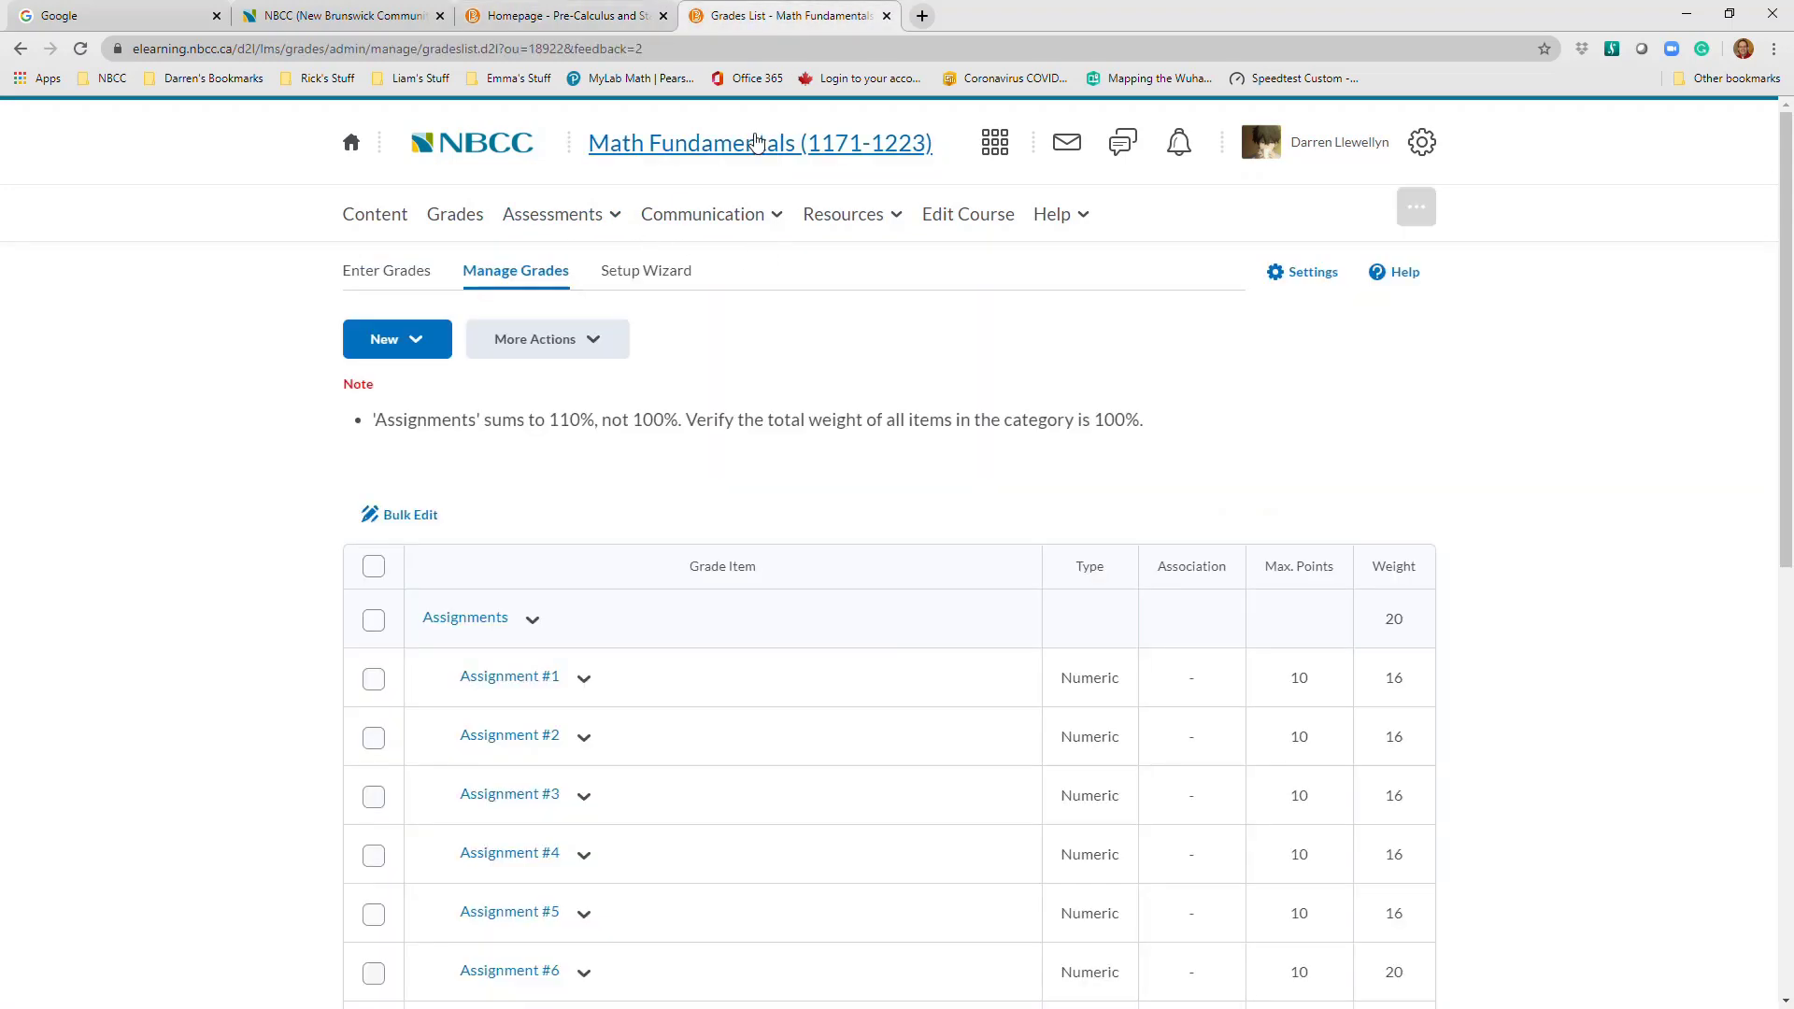
click(757, 142)
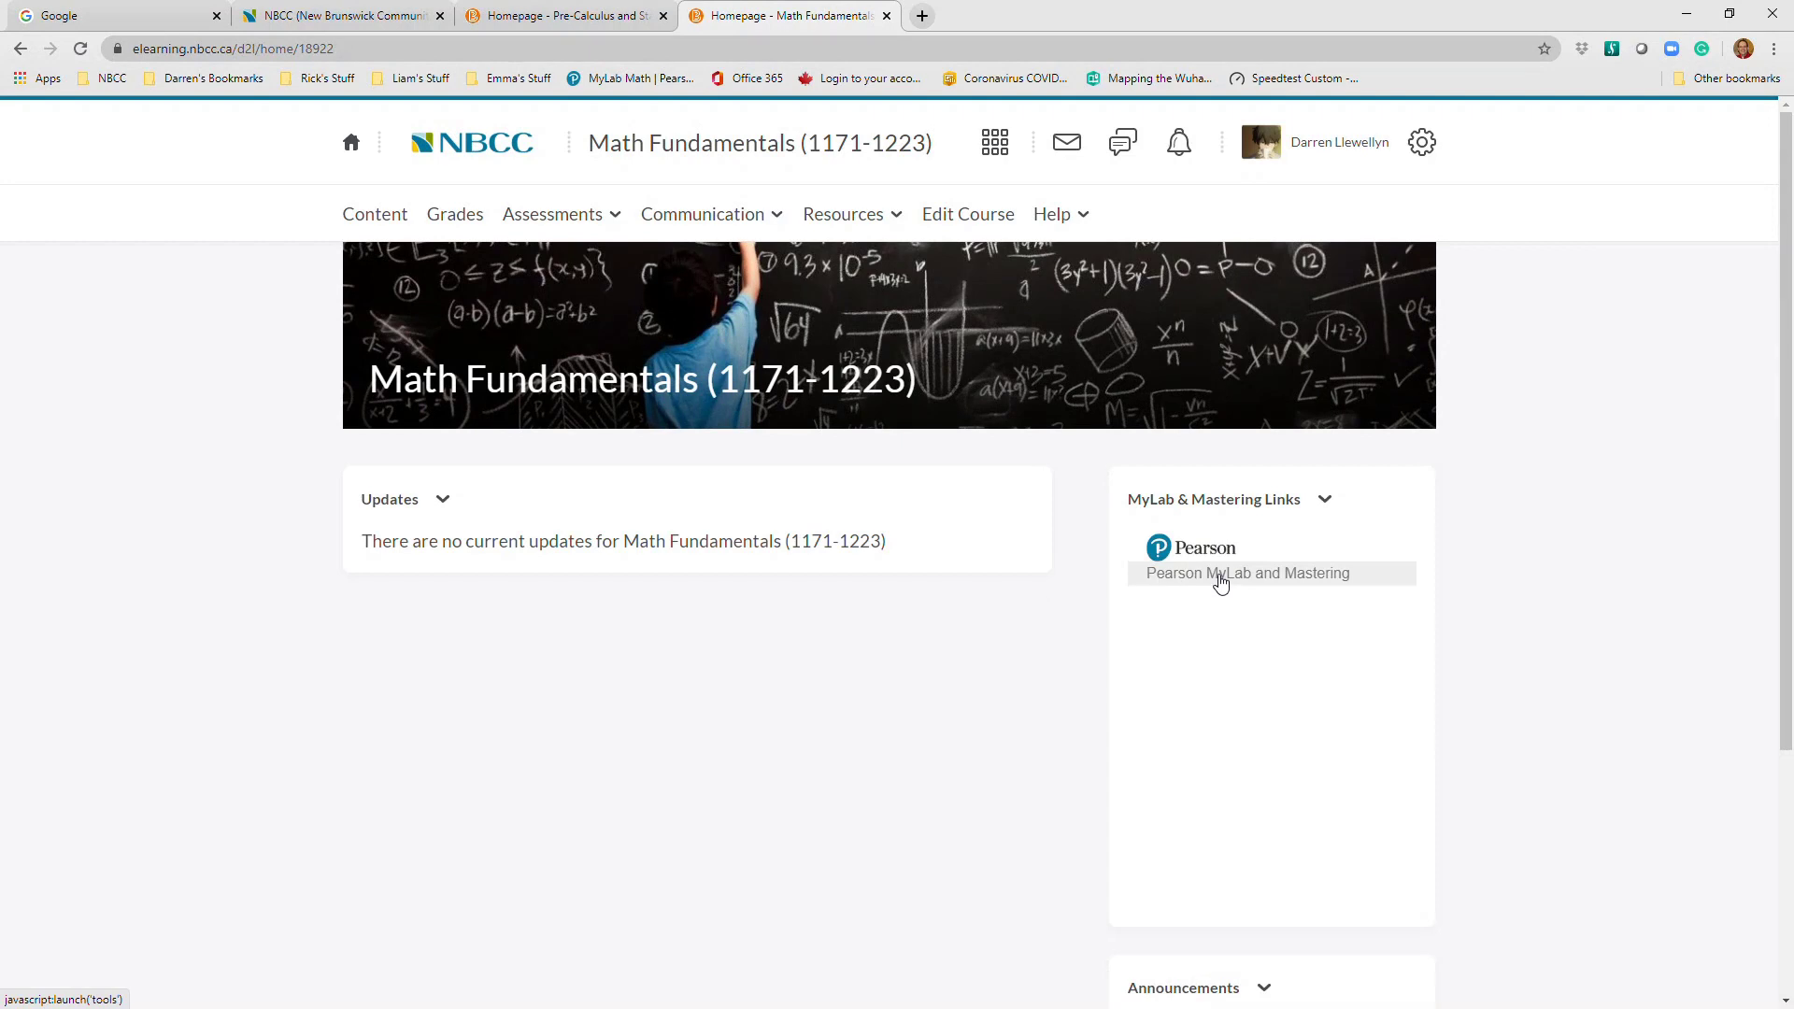
click(1220, 581)
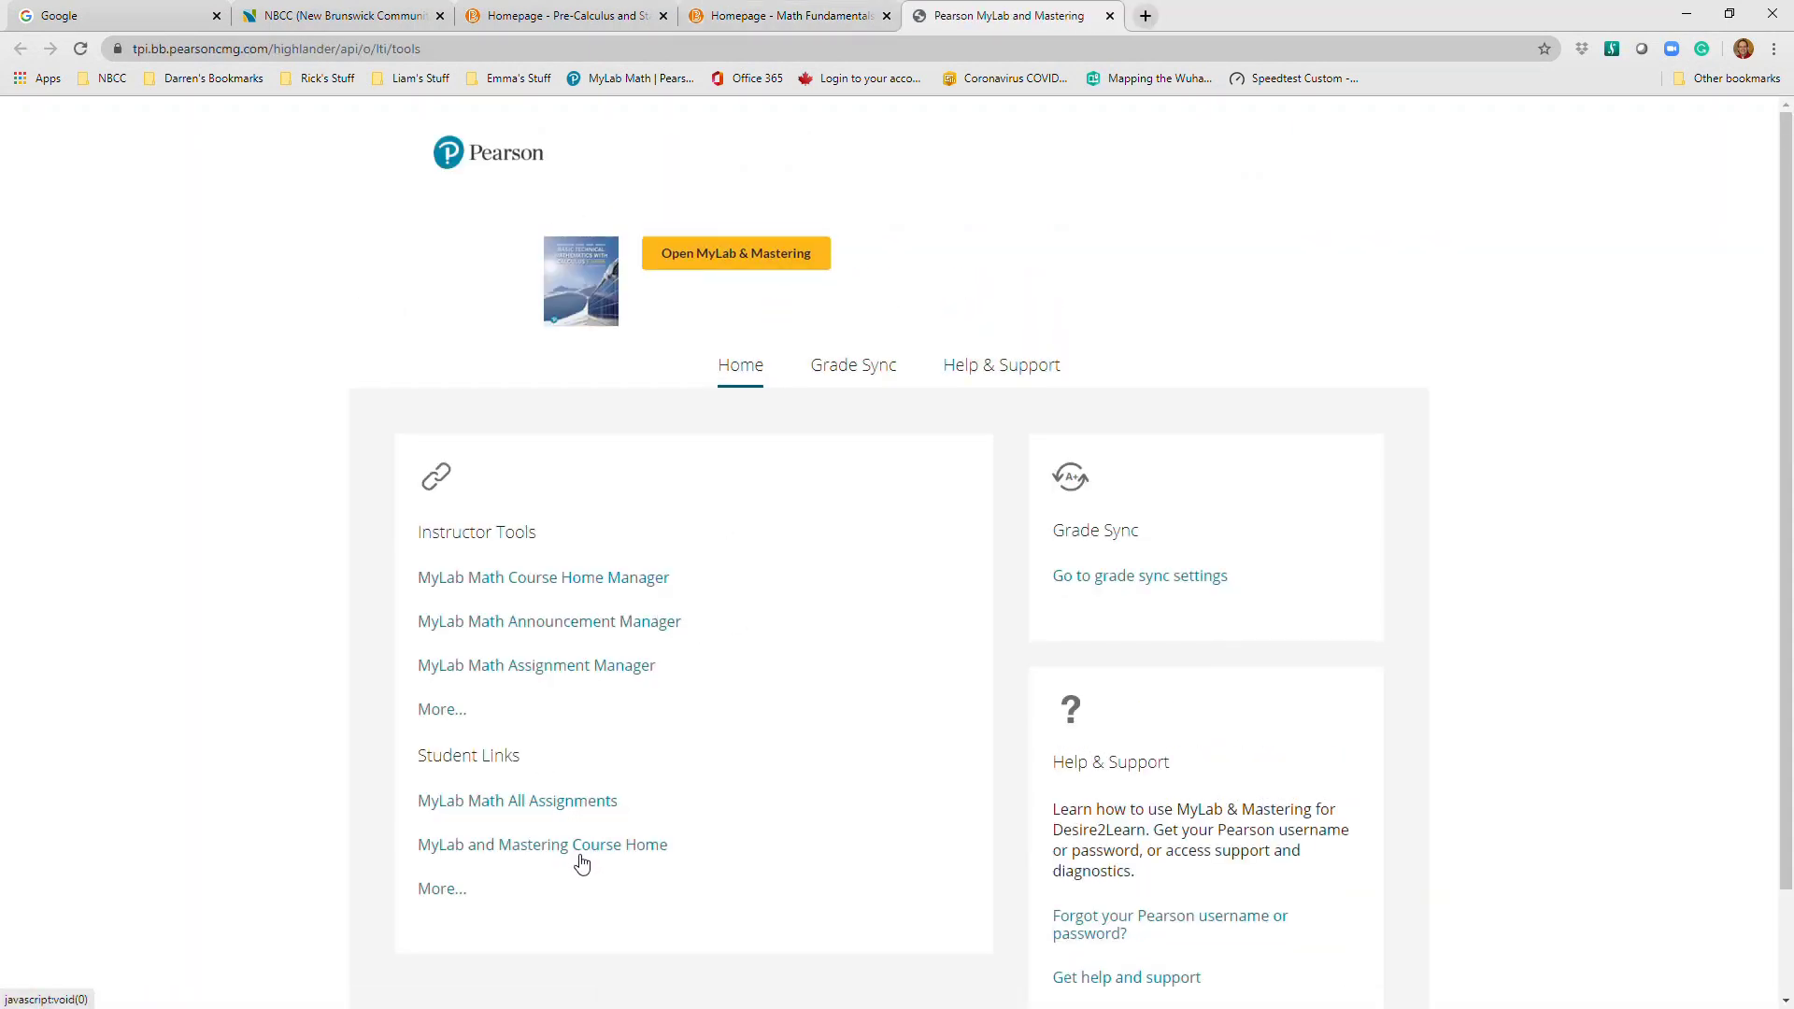
click(580, 853)
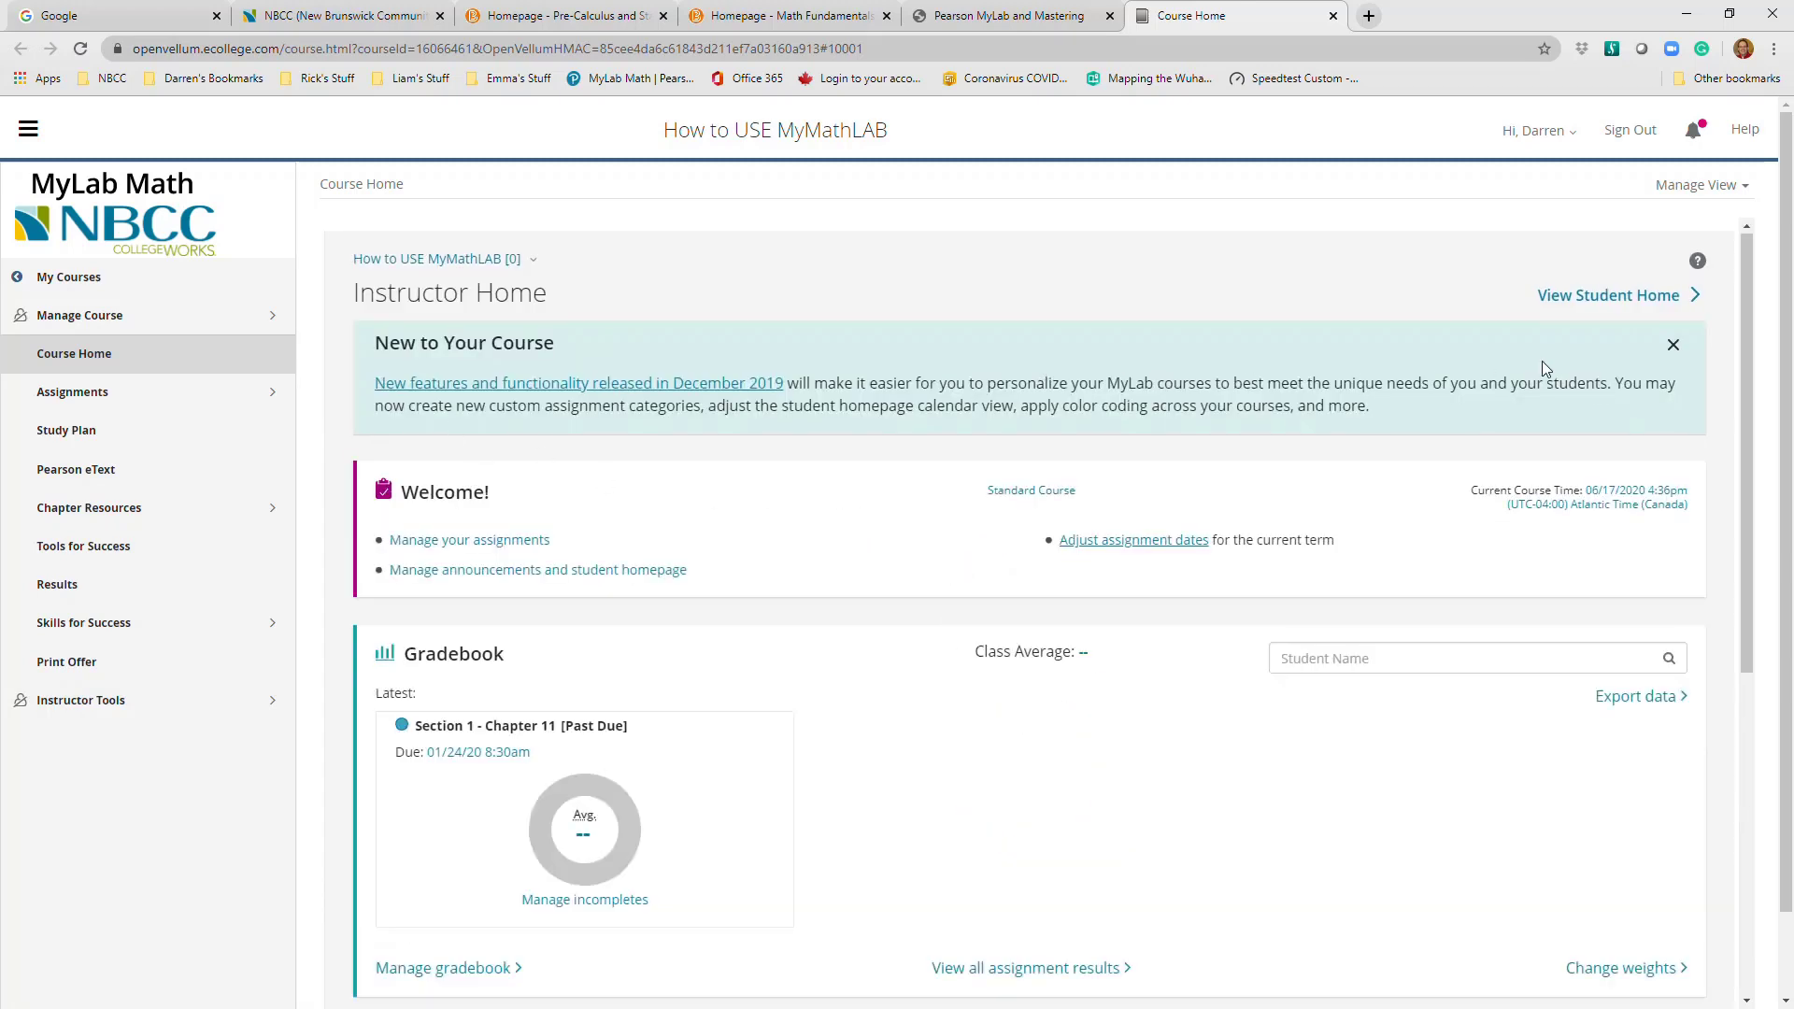
Switch the How to USE MyMathLAB course home to the student view and show the day June 17 in its calendar
click(1676, 301)
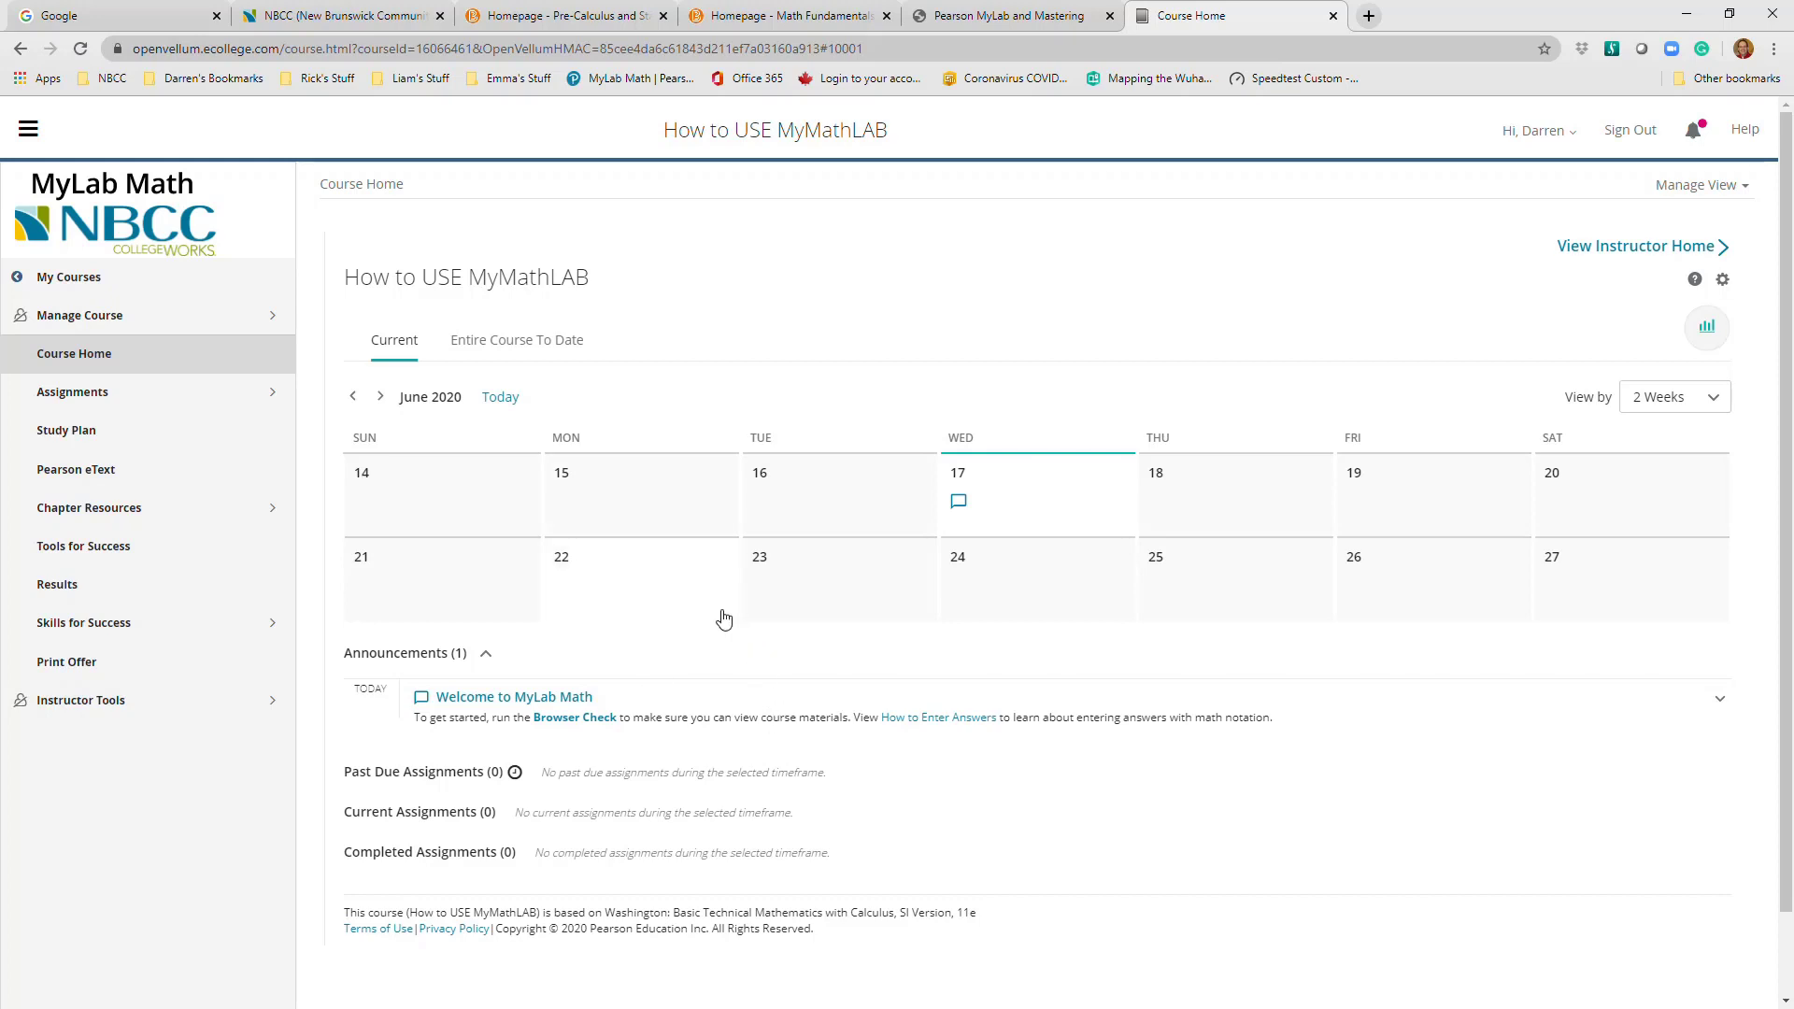
click(959, 505)
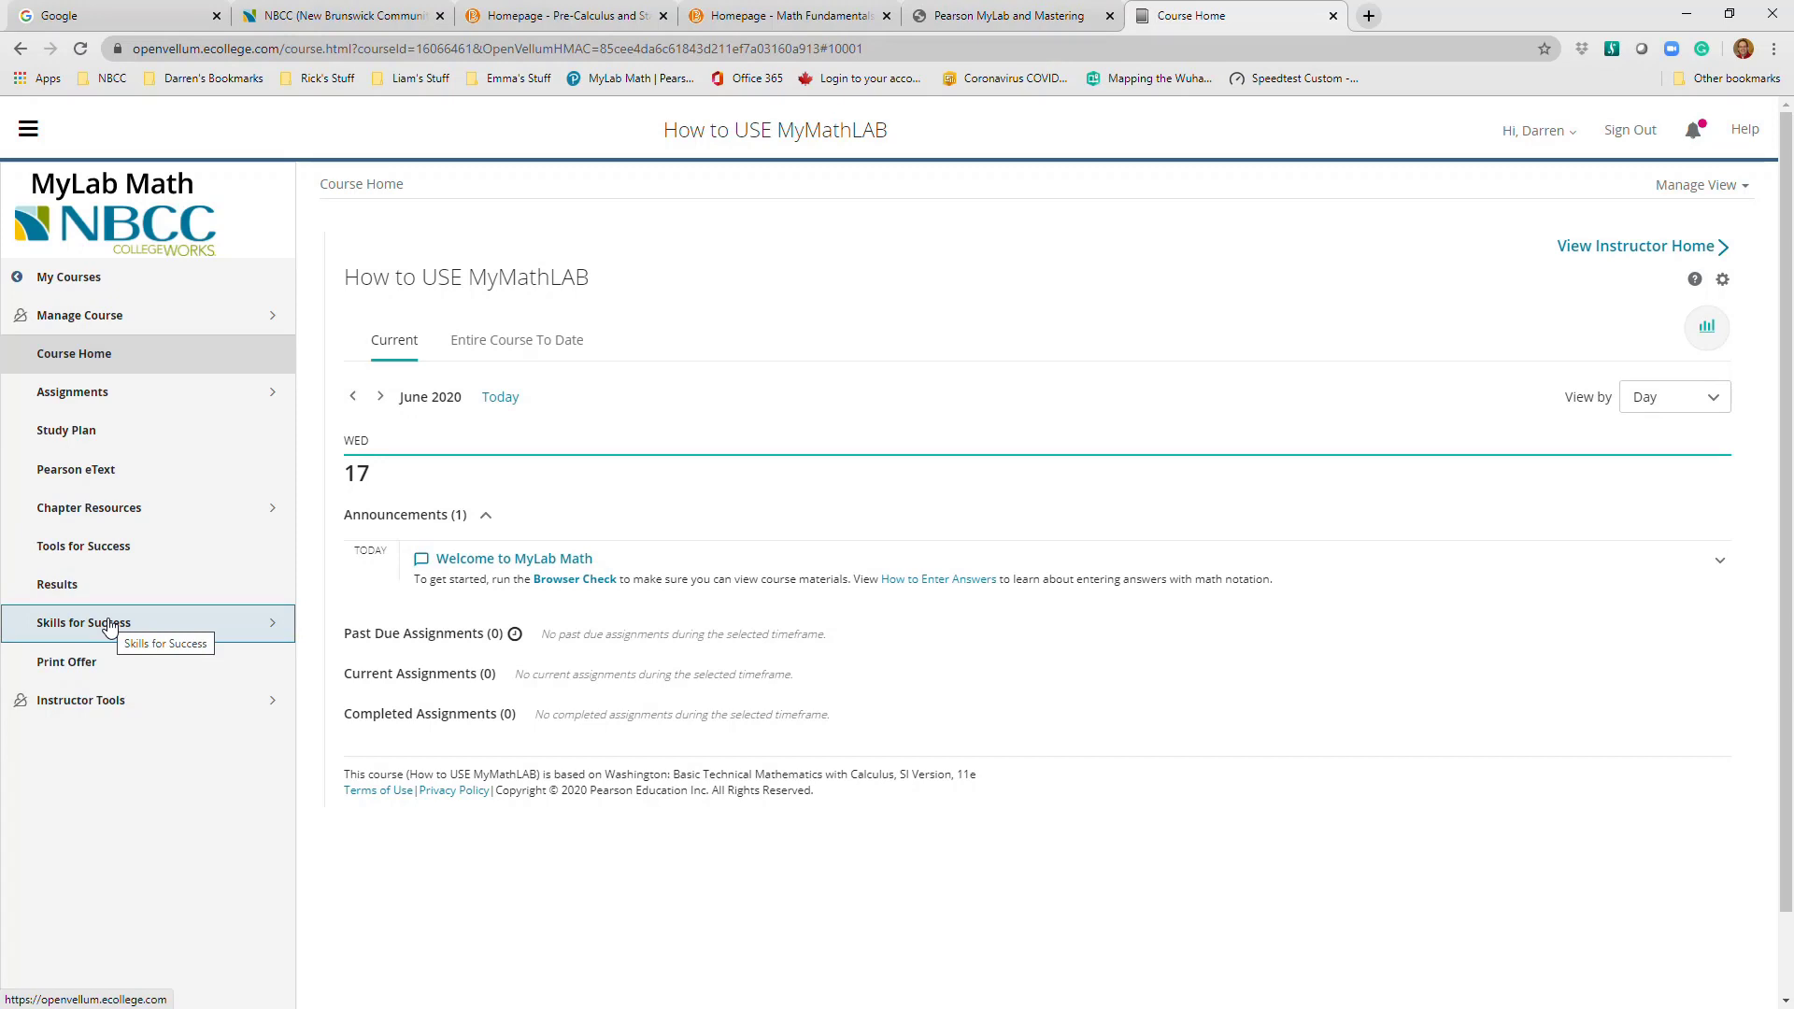
click(1040, 29)
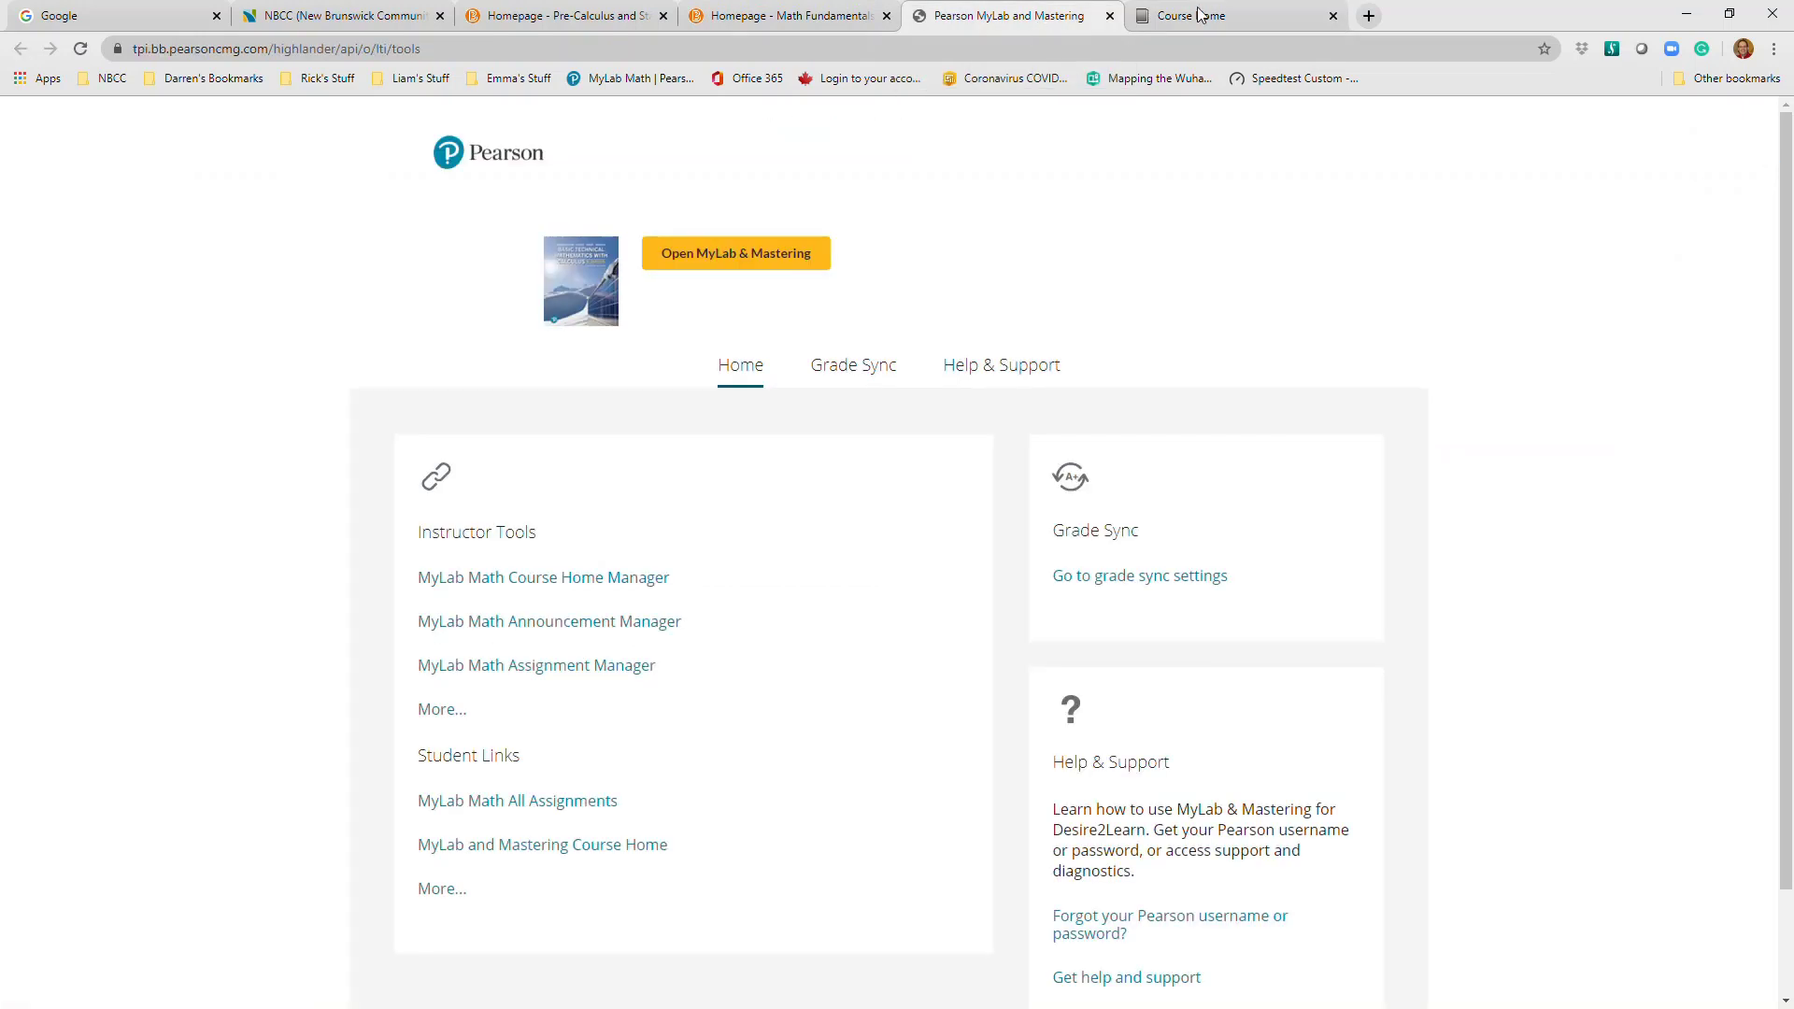
click(1257, 24)
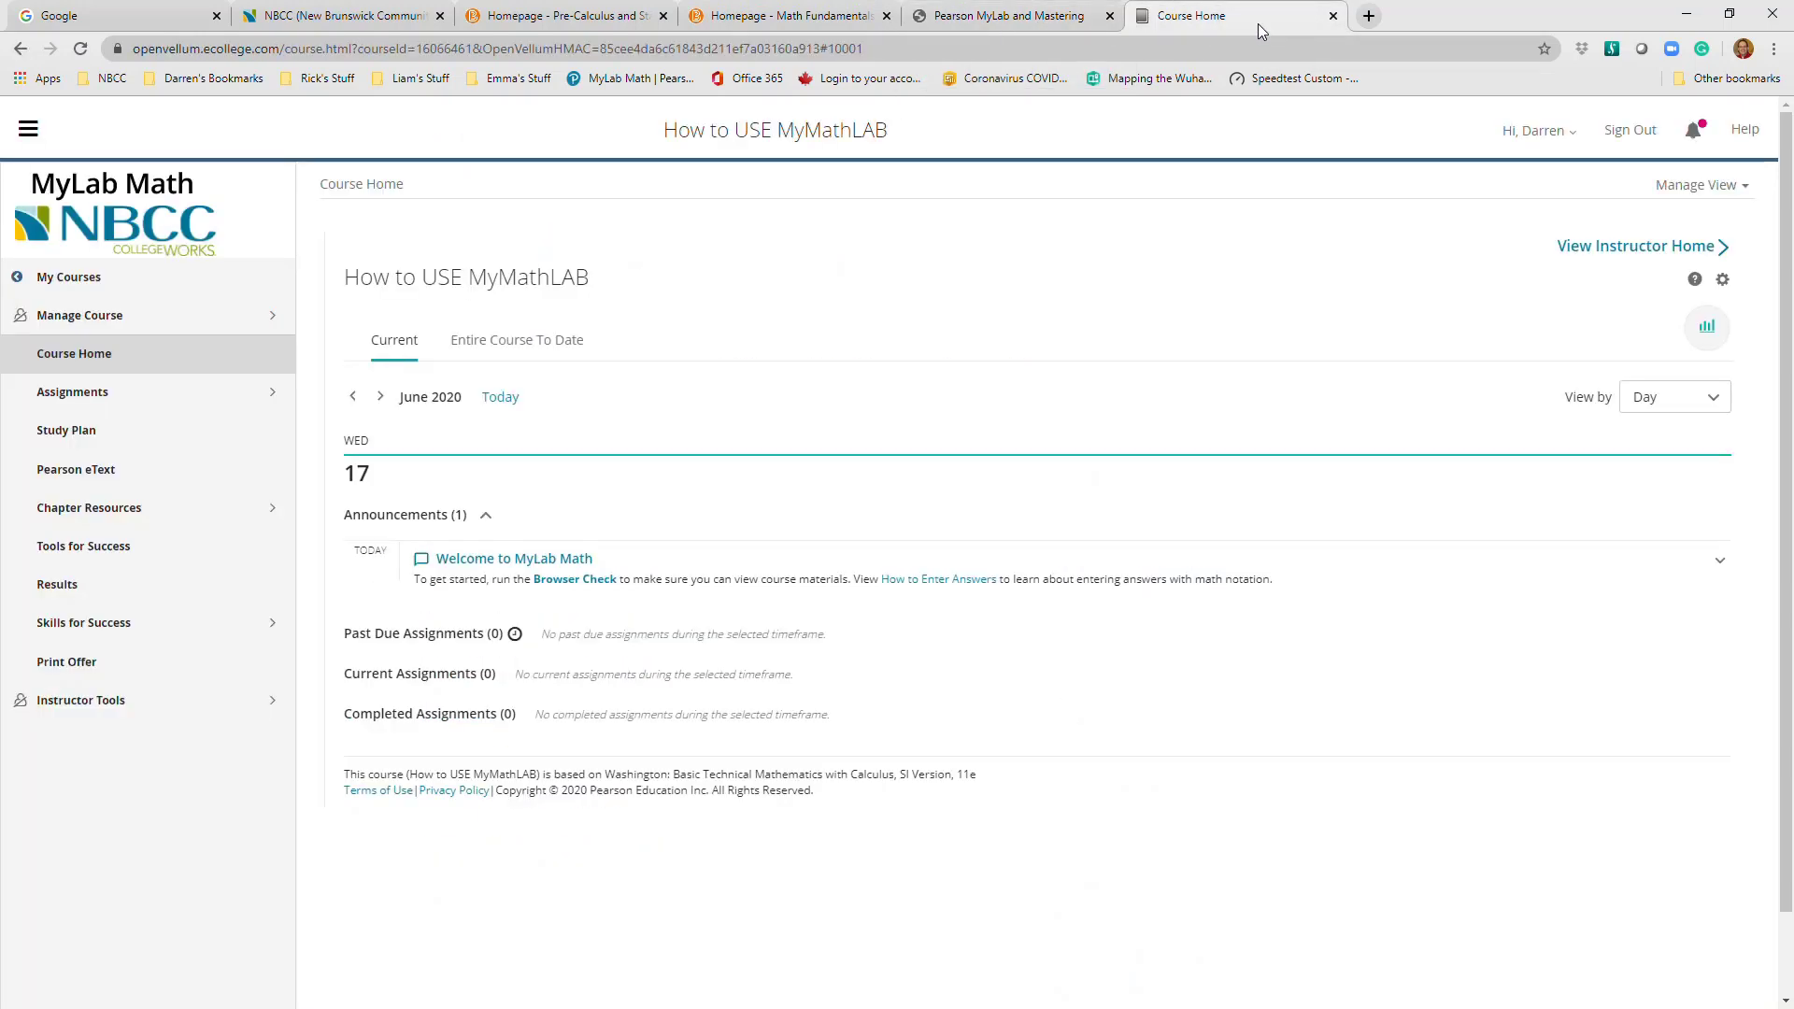
Collapse and restore the MyLab Math course menu, and open My Courses to look over the active courses
click(27, 130)
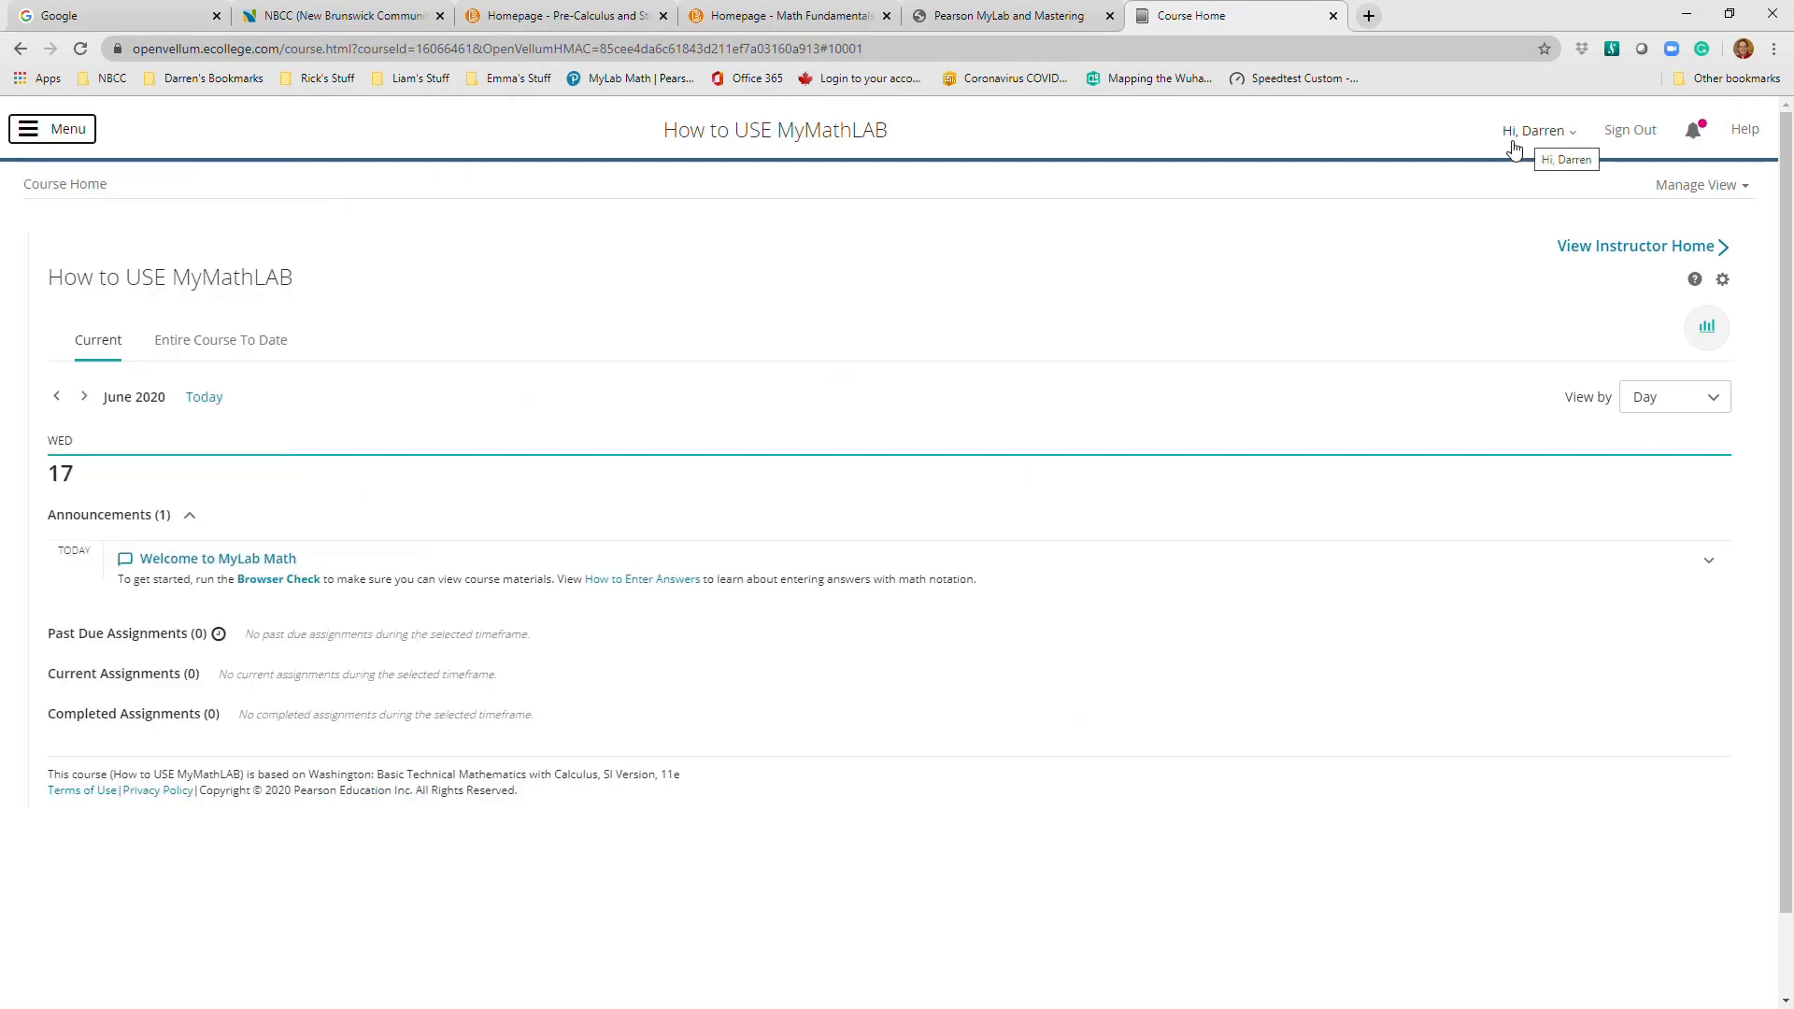
click(58, 191)
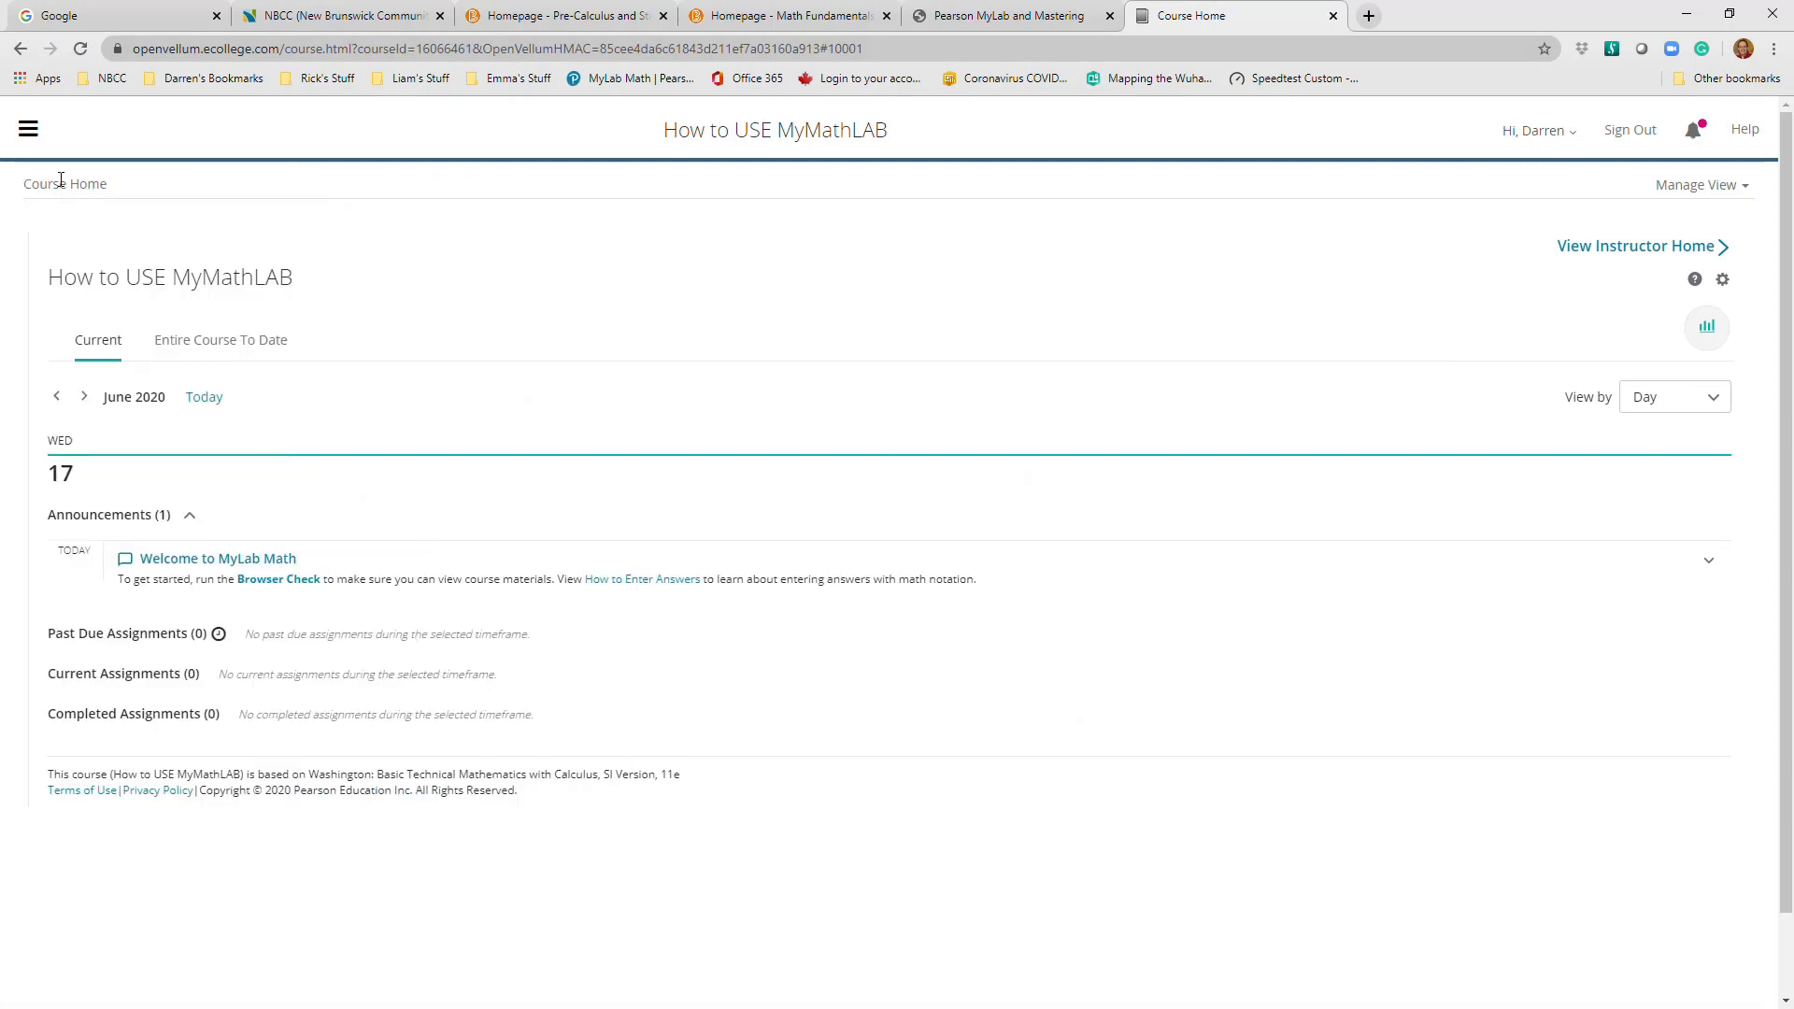
click(28, 132)
click(58, 289)
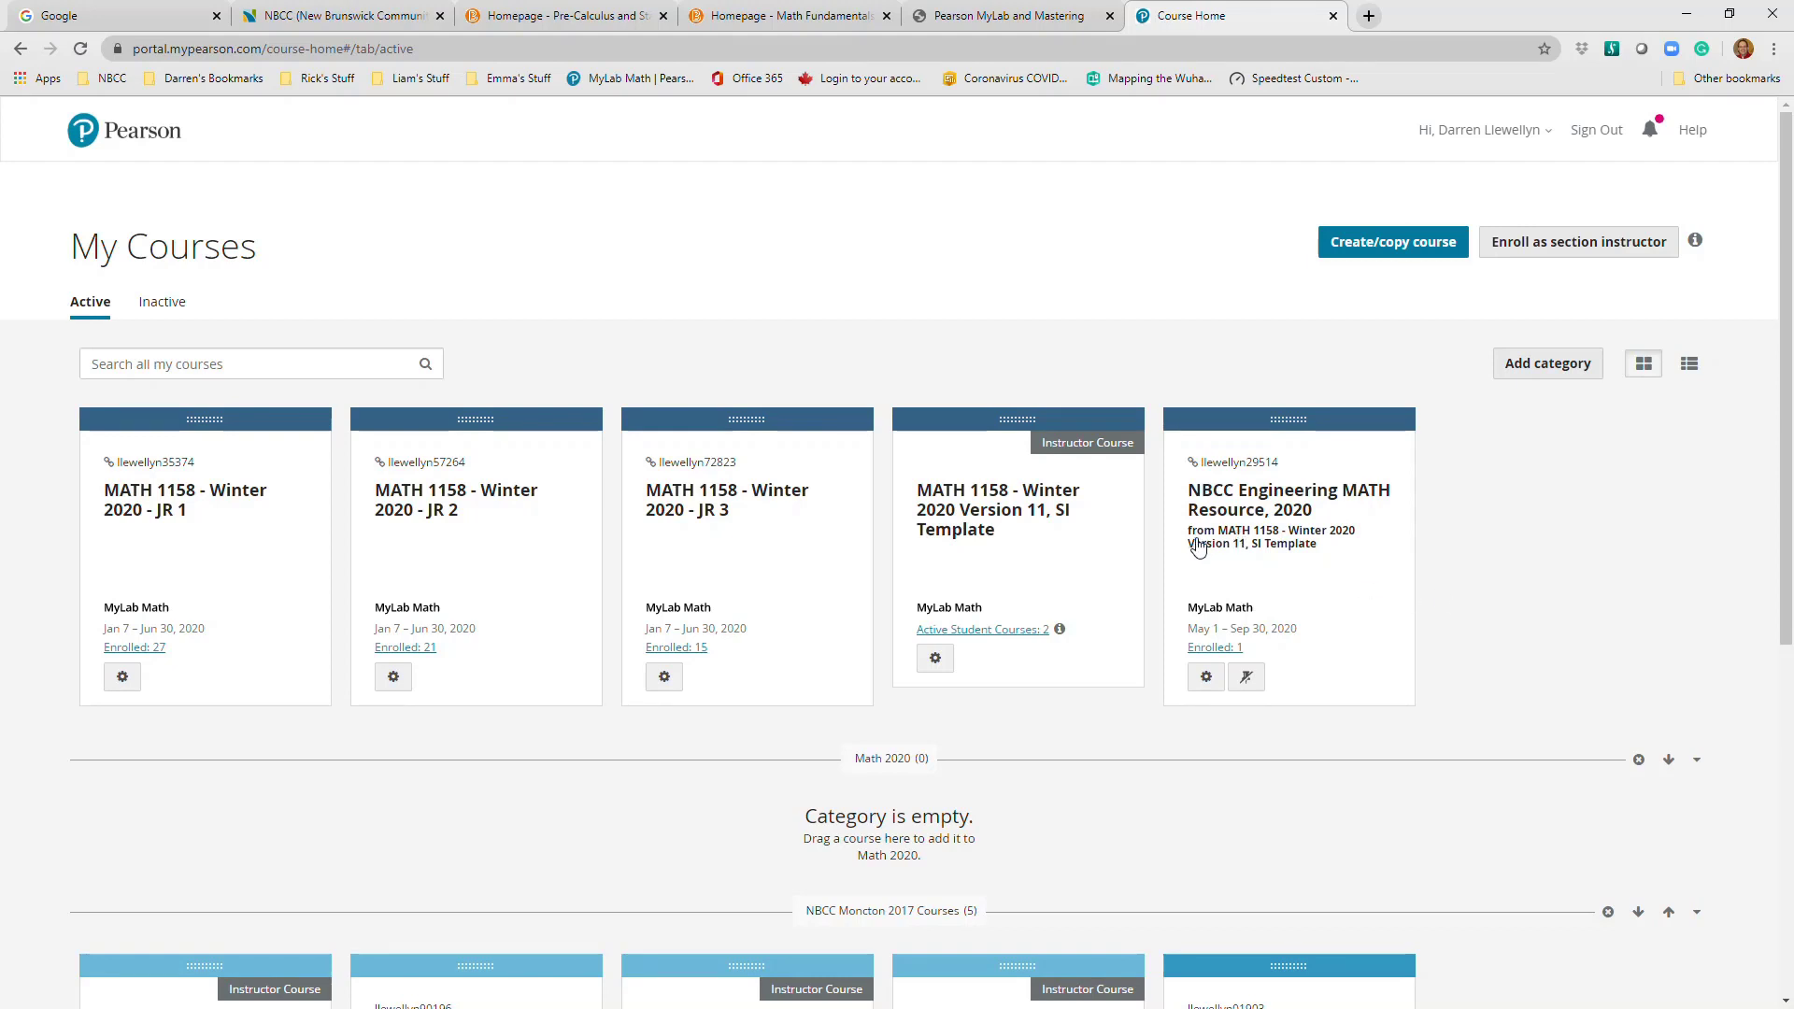
scroll(1240, 526, down, 1)
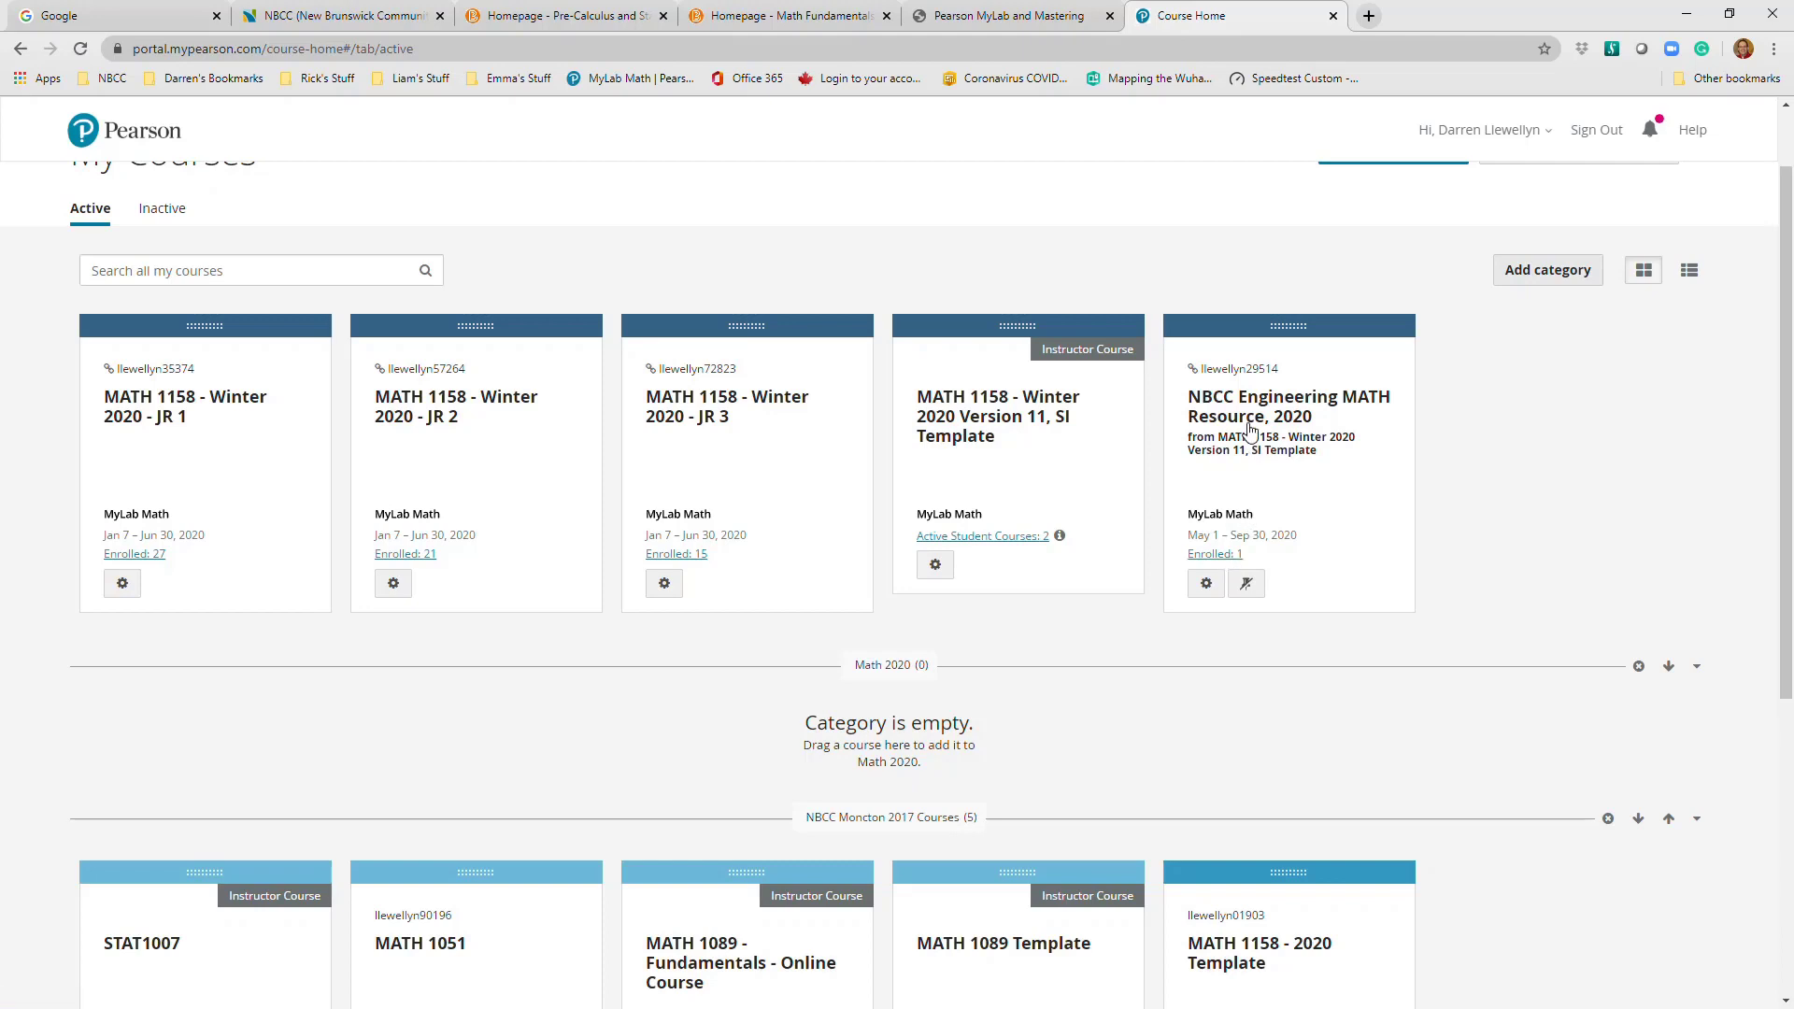
Go to the NBCC Brightspace home, show the Spring 2020 courses and open Civil Technology Resource Center - CTRC
click(619, 19)
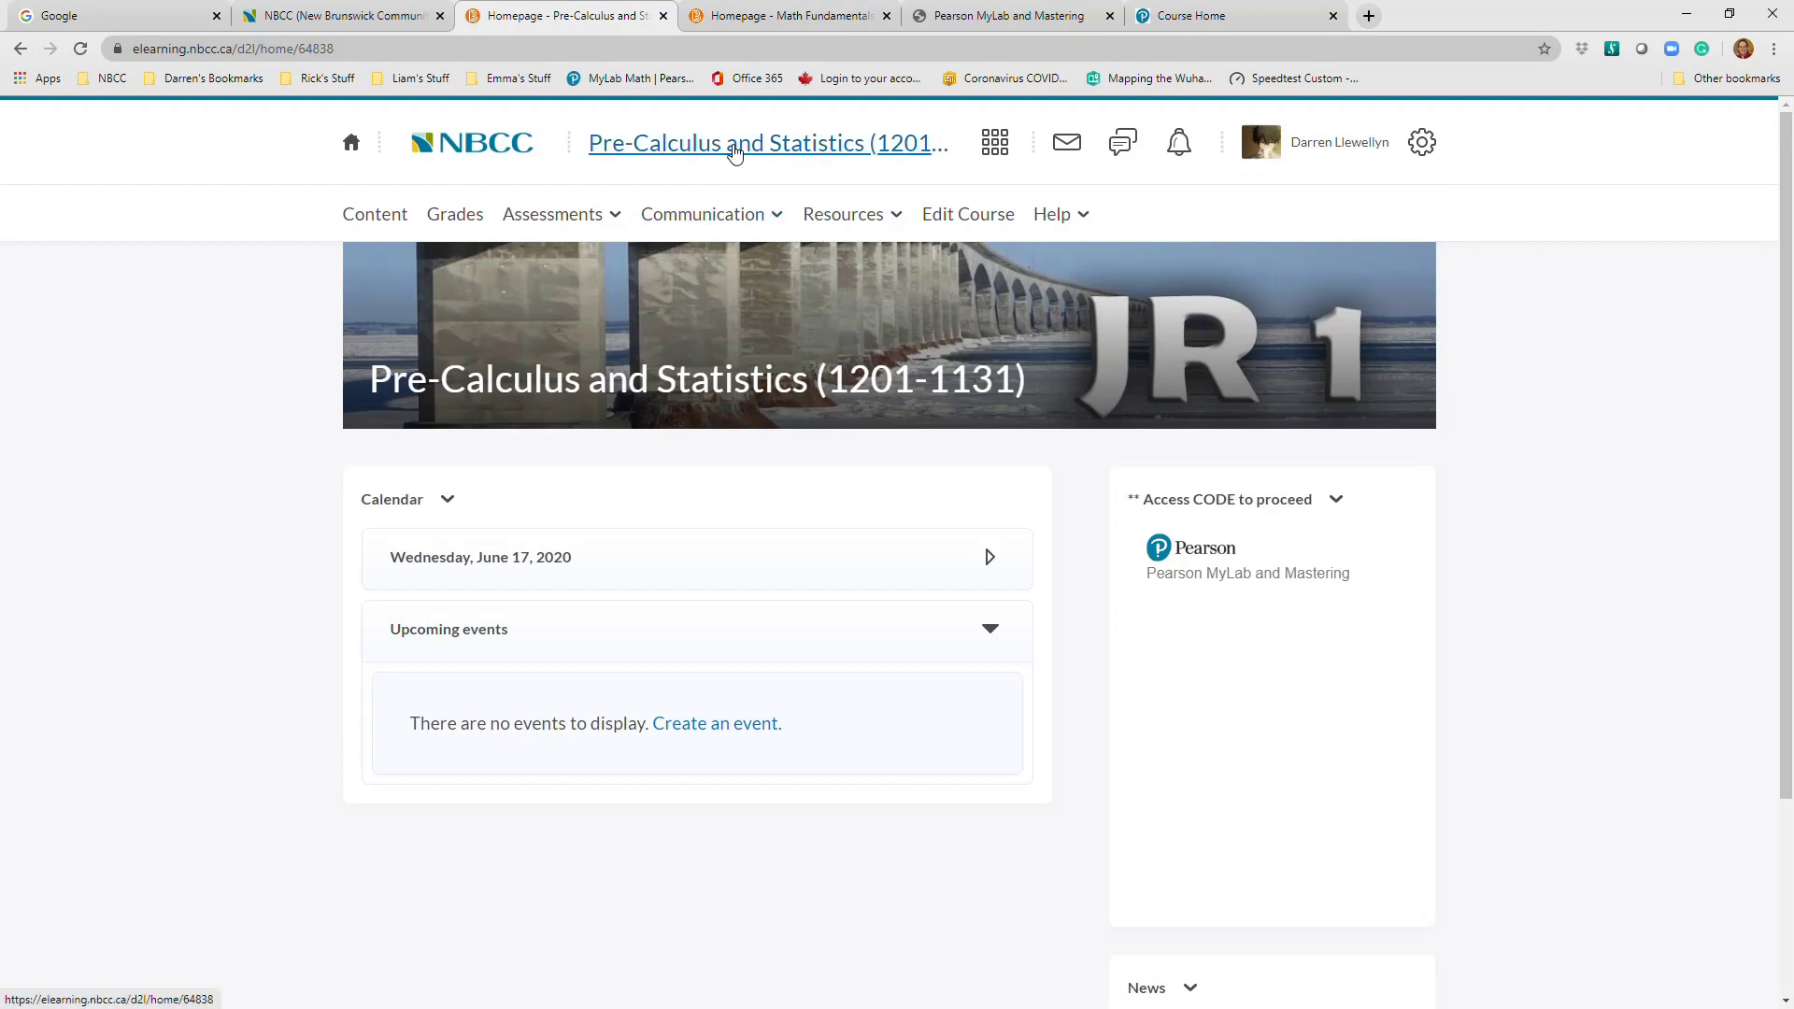
click(351, 145)
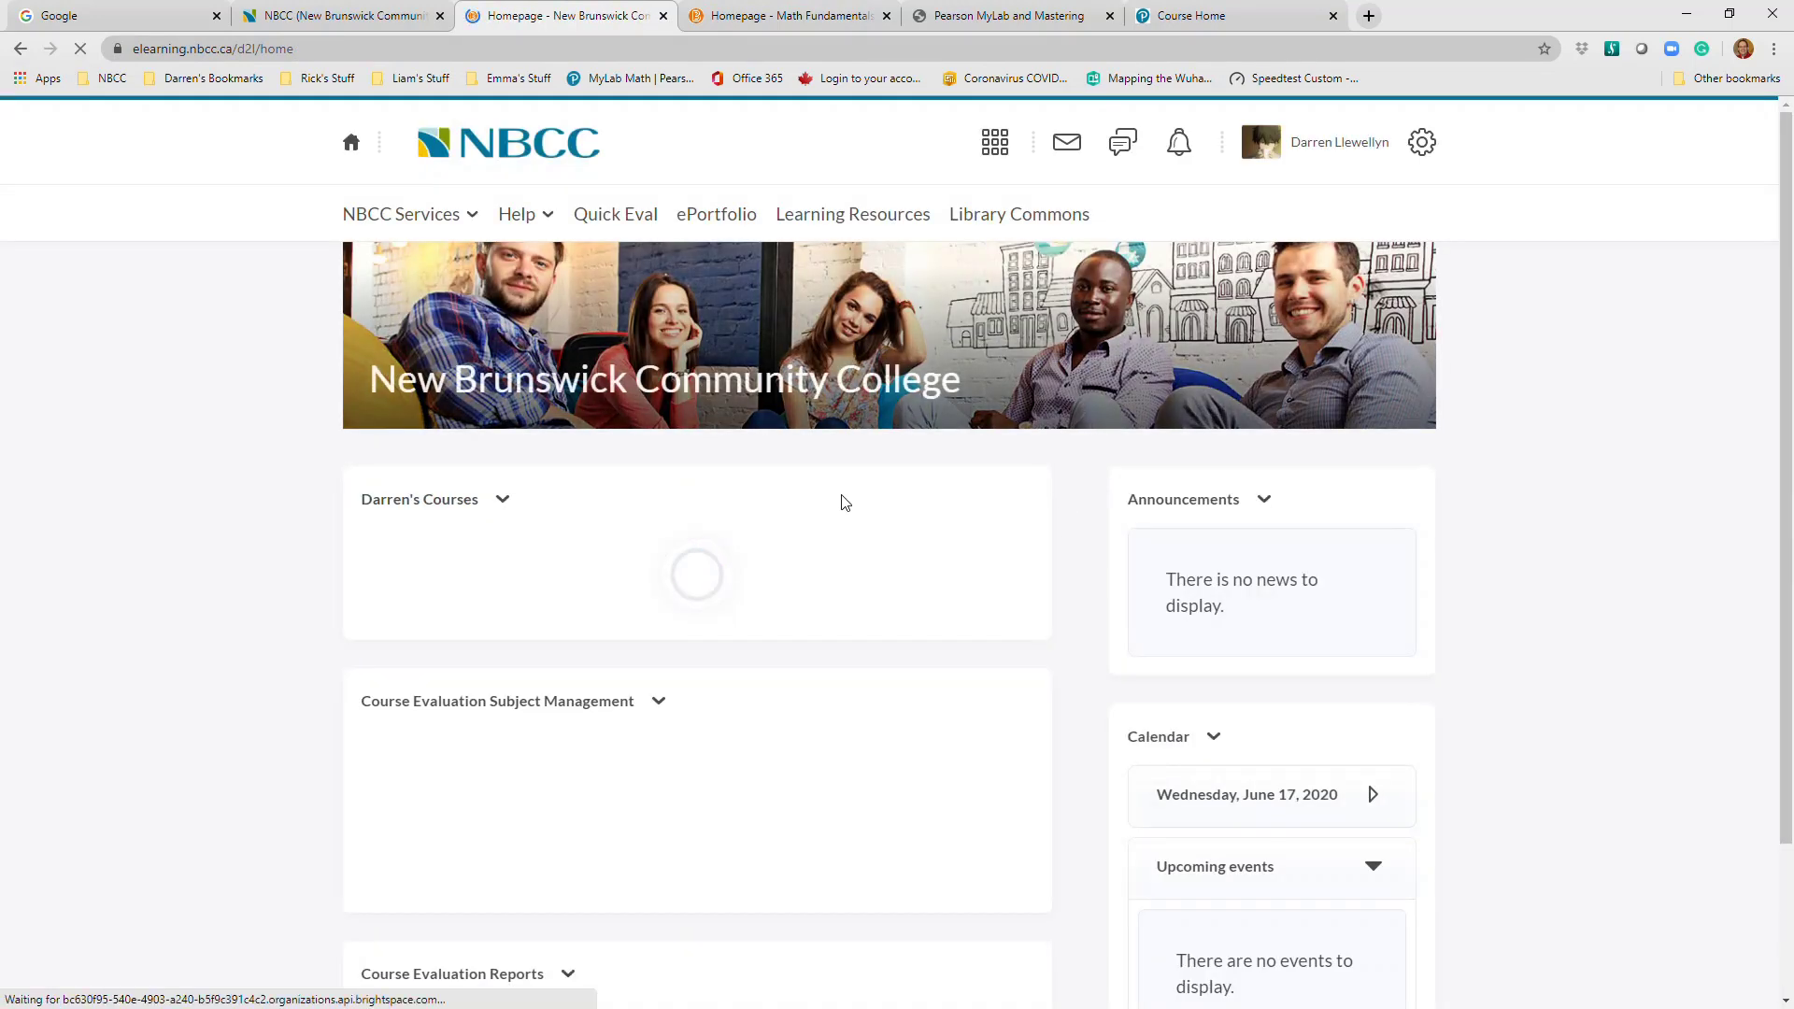
scroll(824, 494, down, 1)
scroll(824, 493, down, 1)
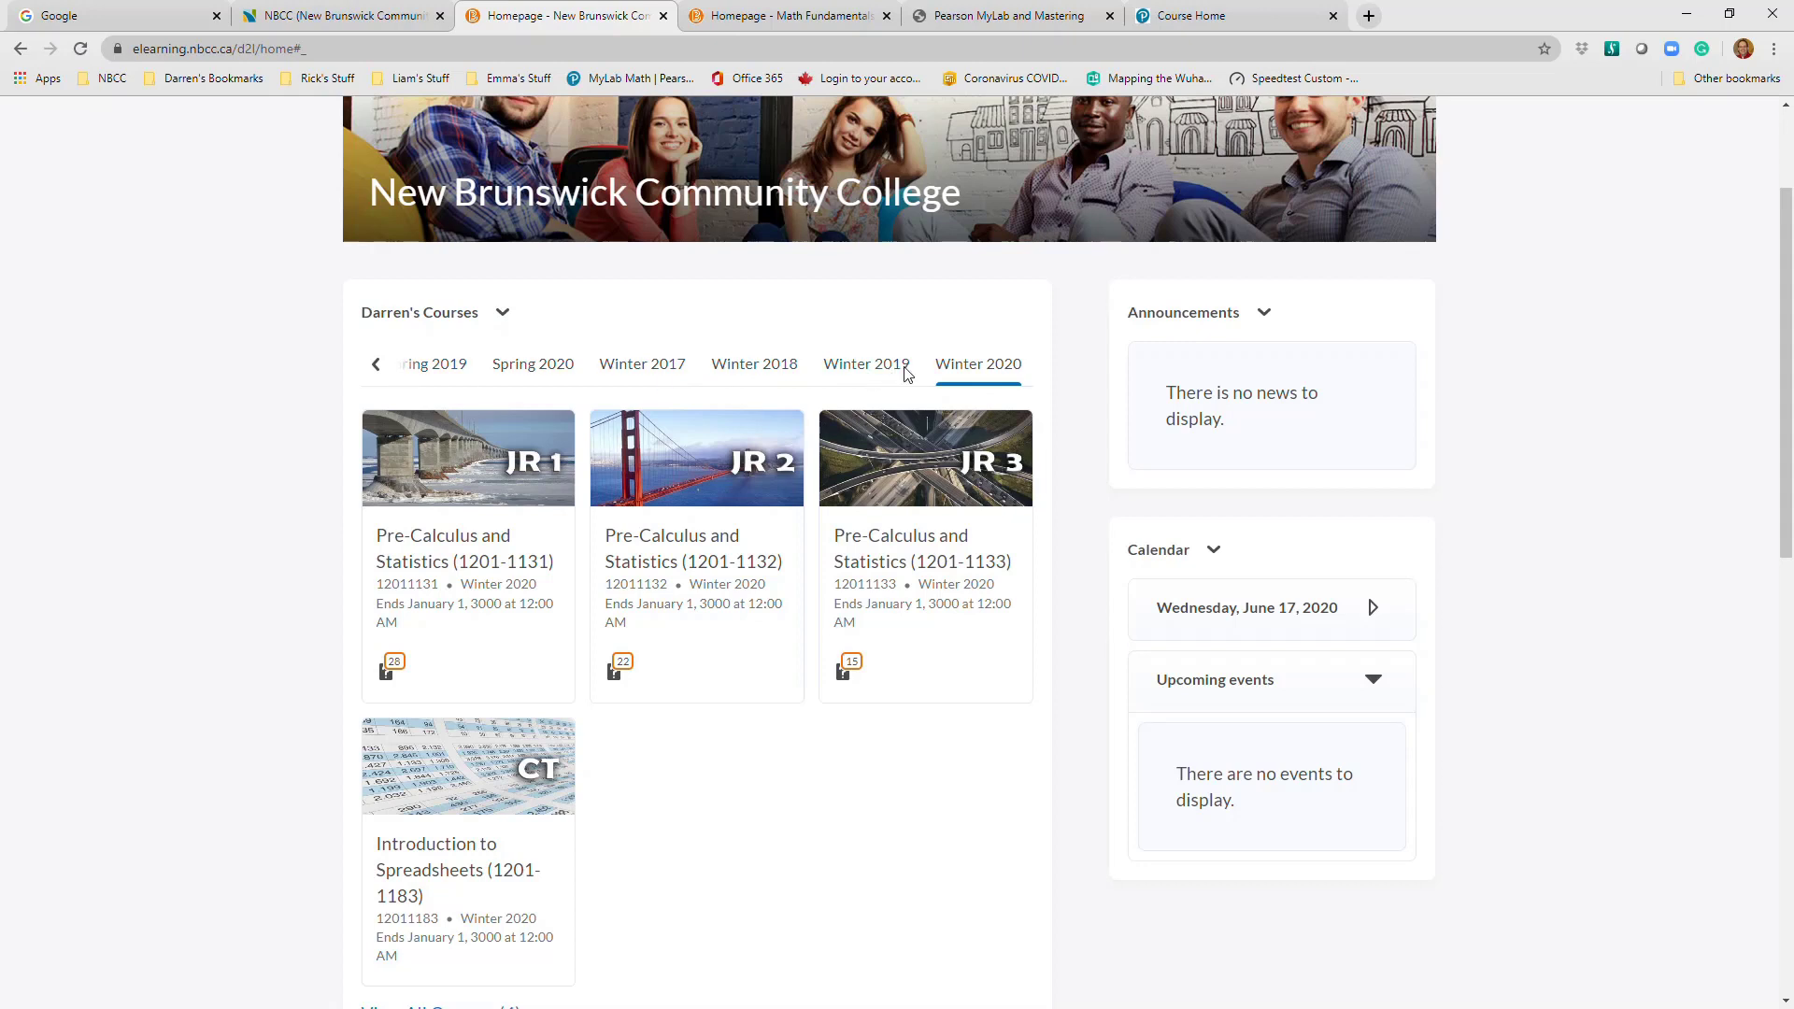
click(378, 366)
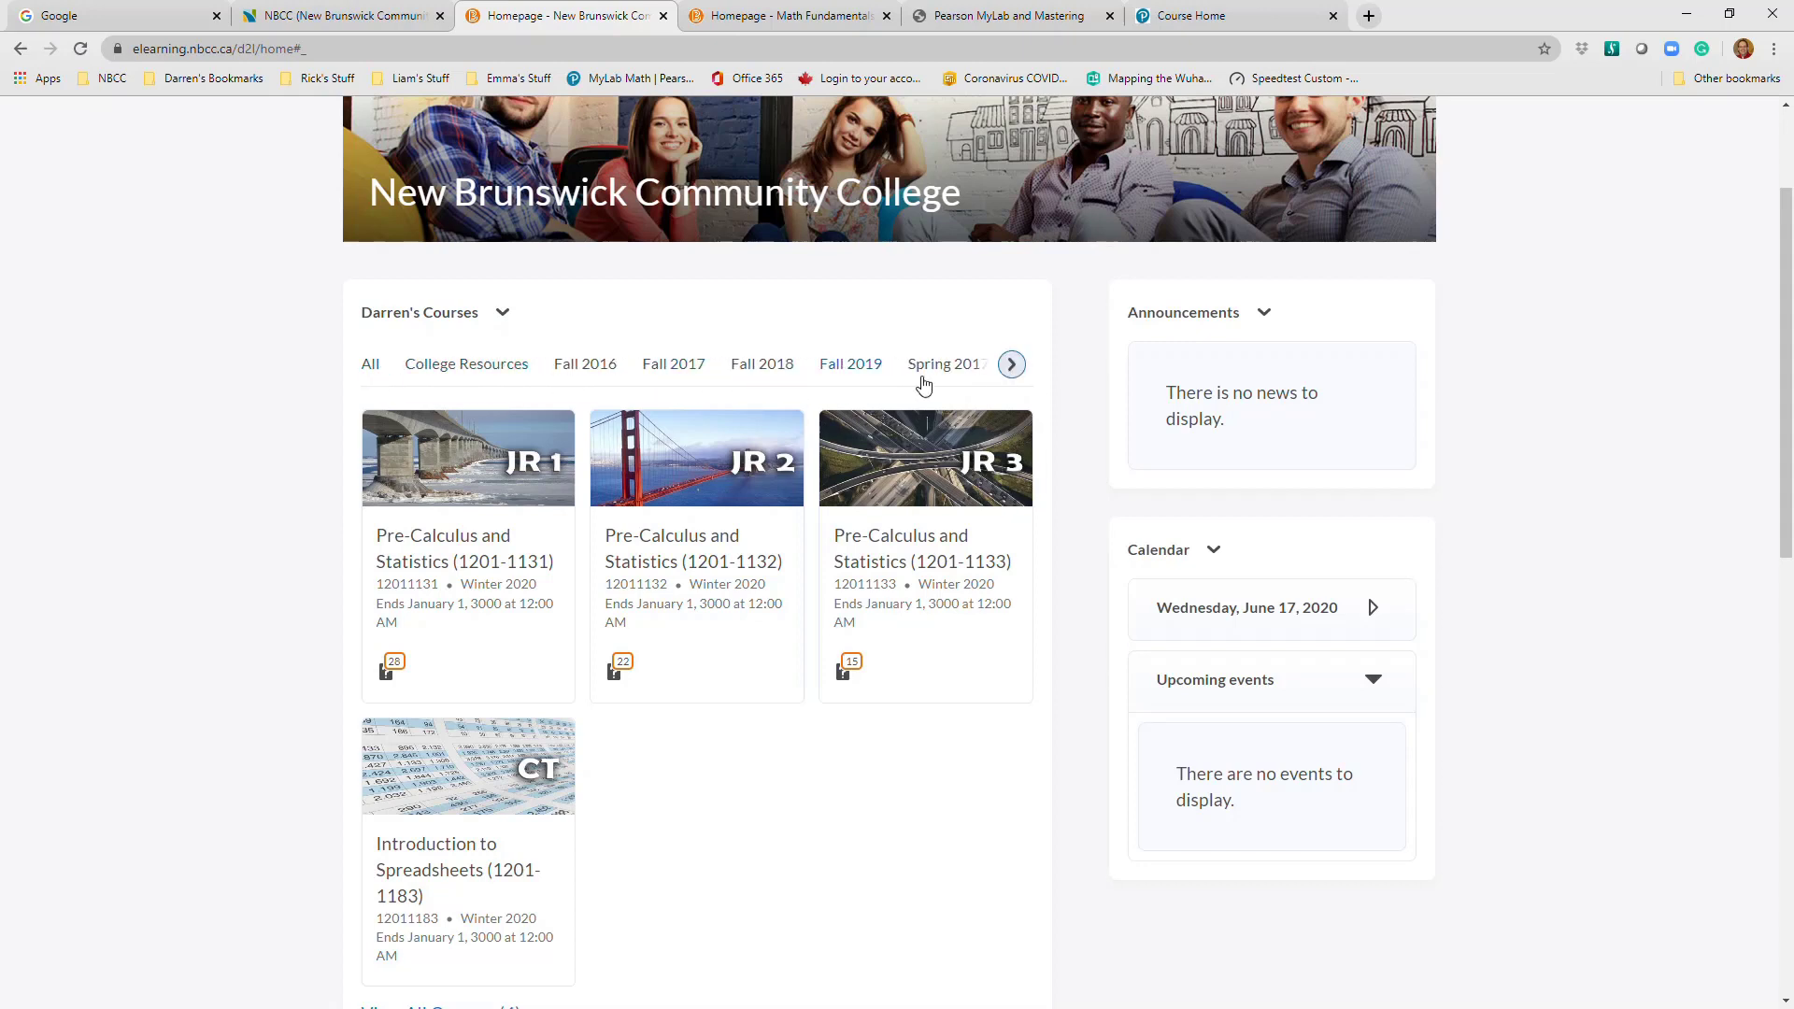
click(1007, 368)
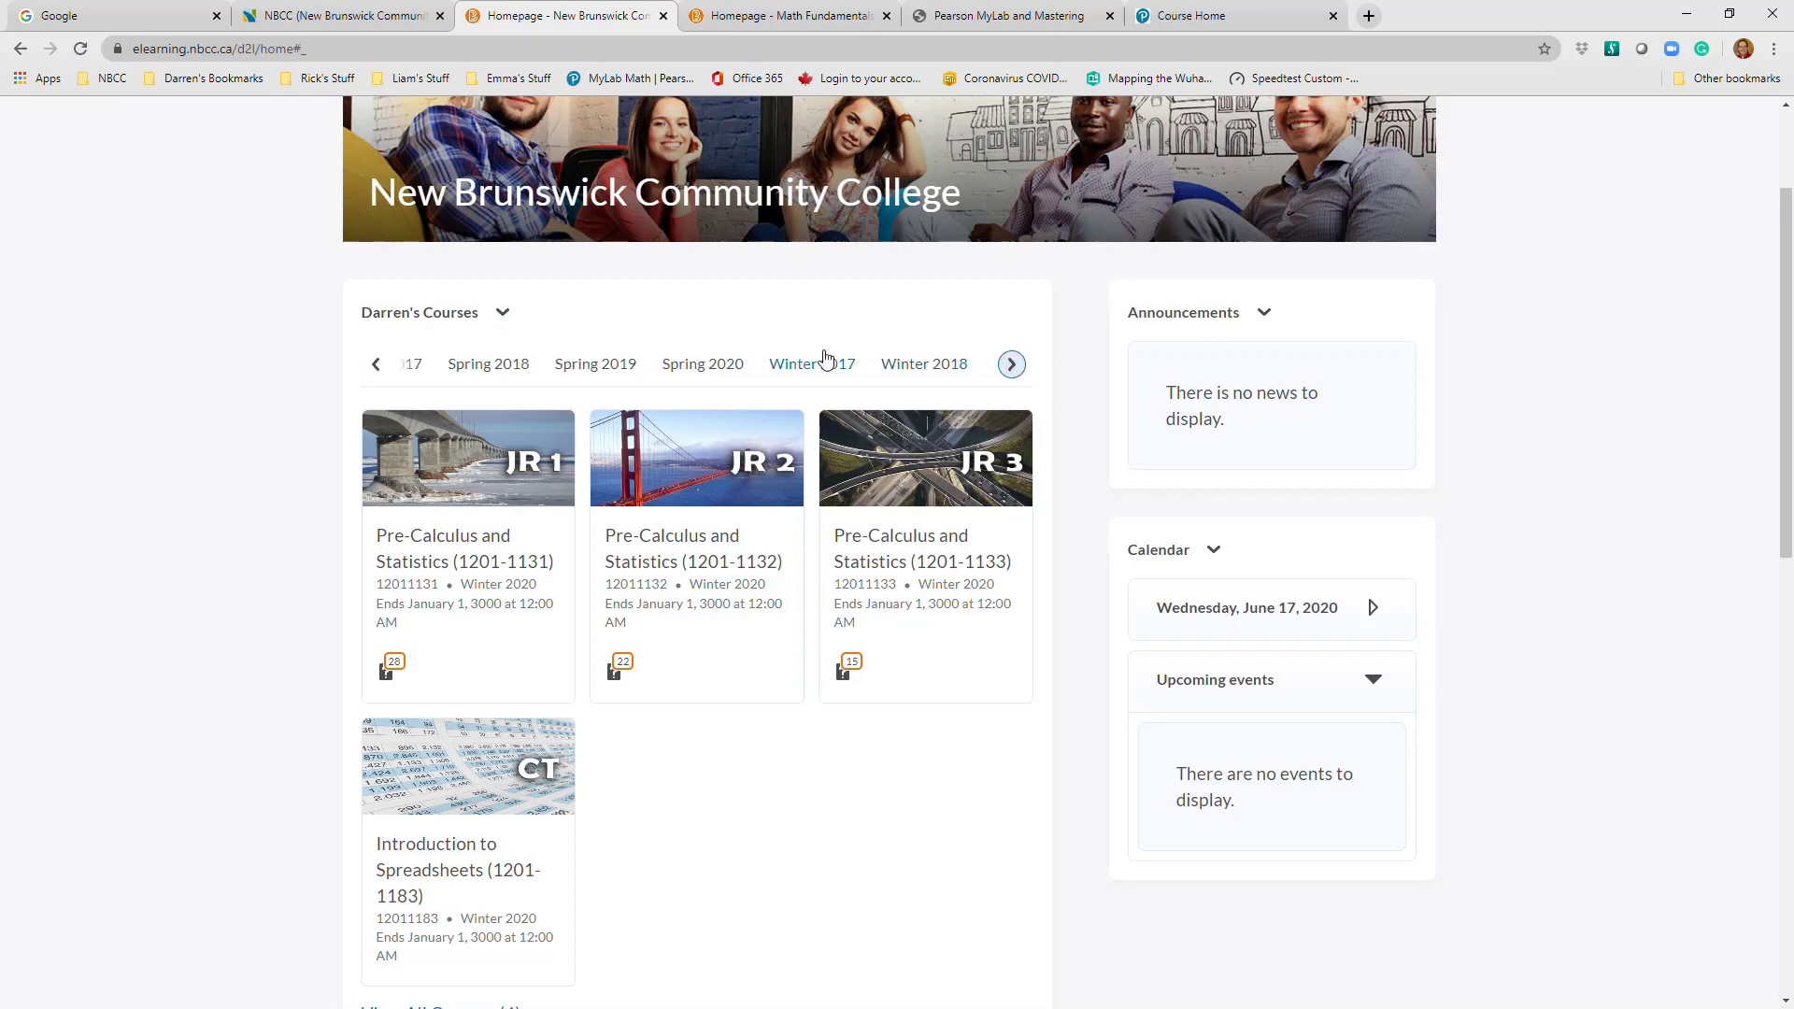
click(727, 390)
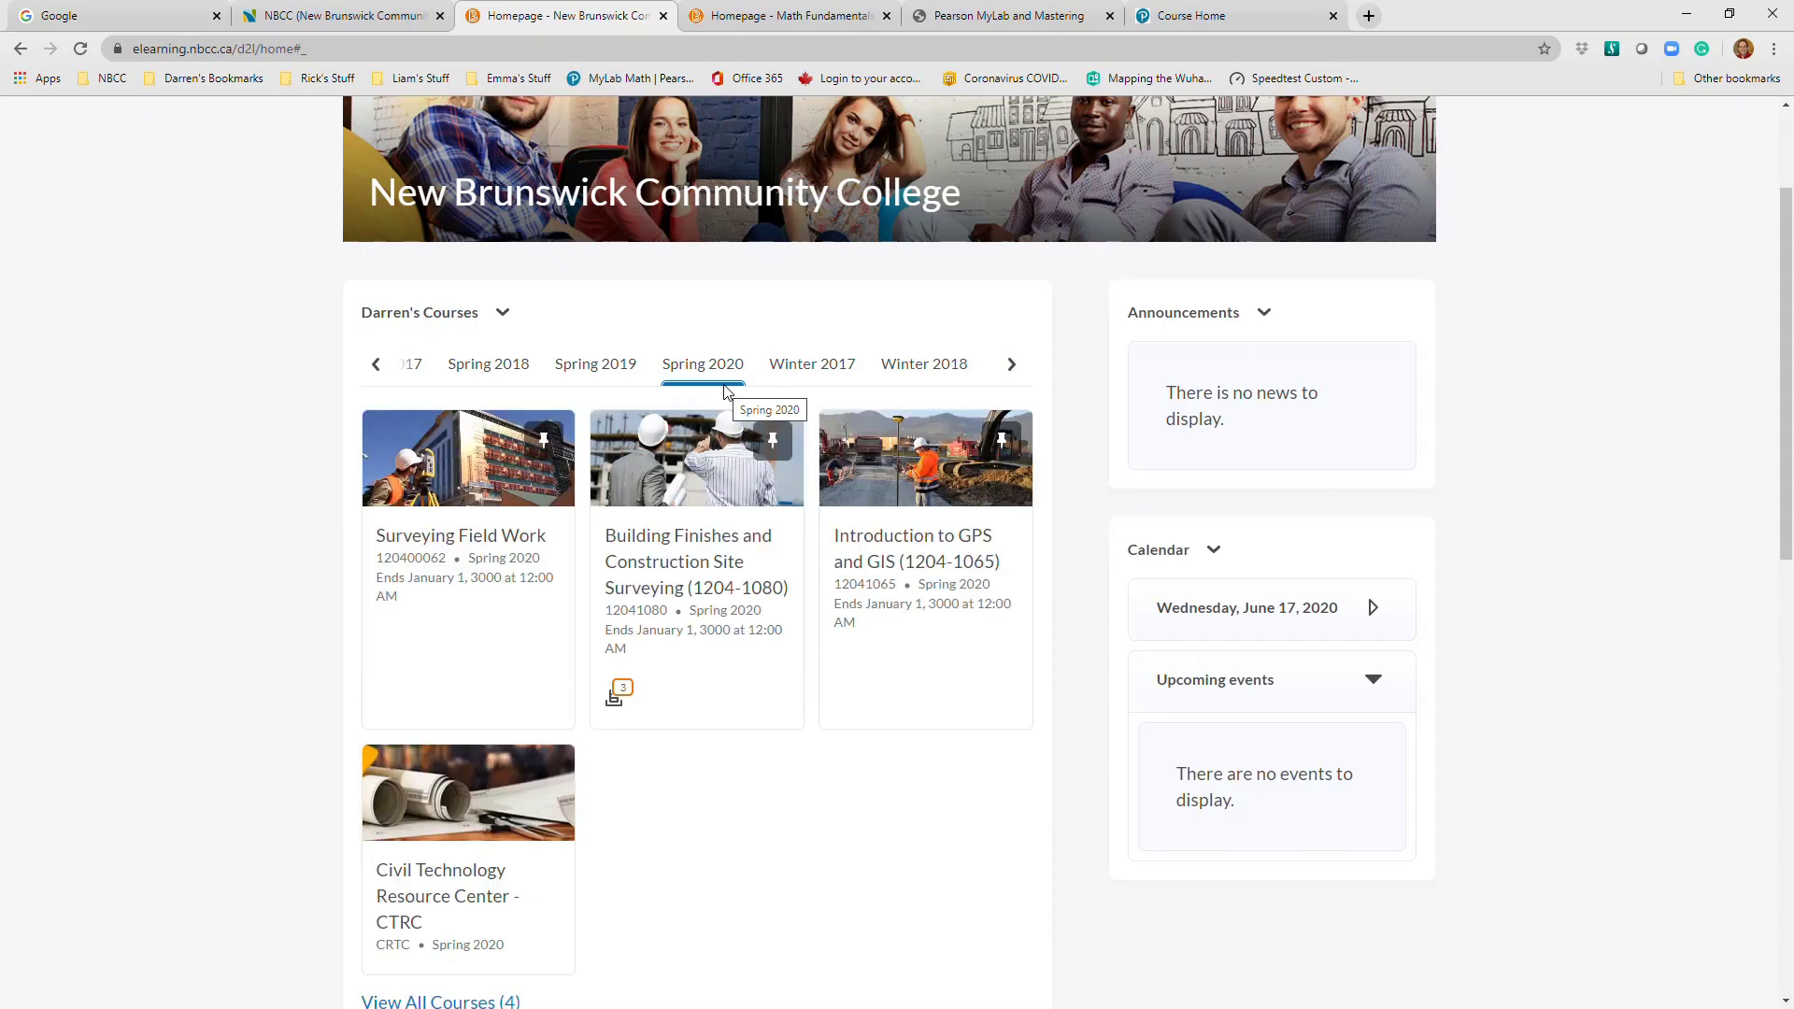
click(441, 870)
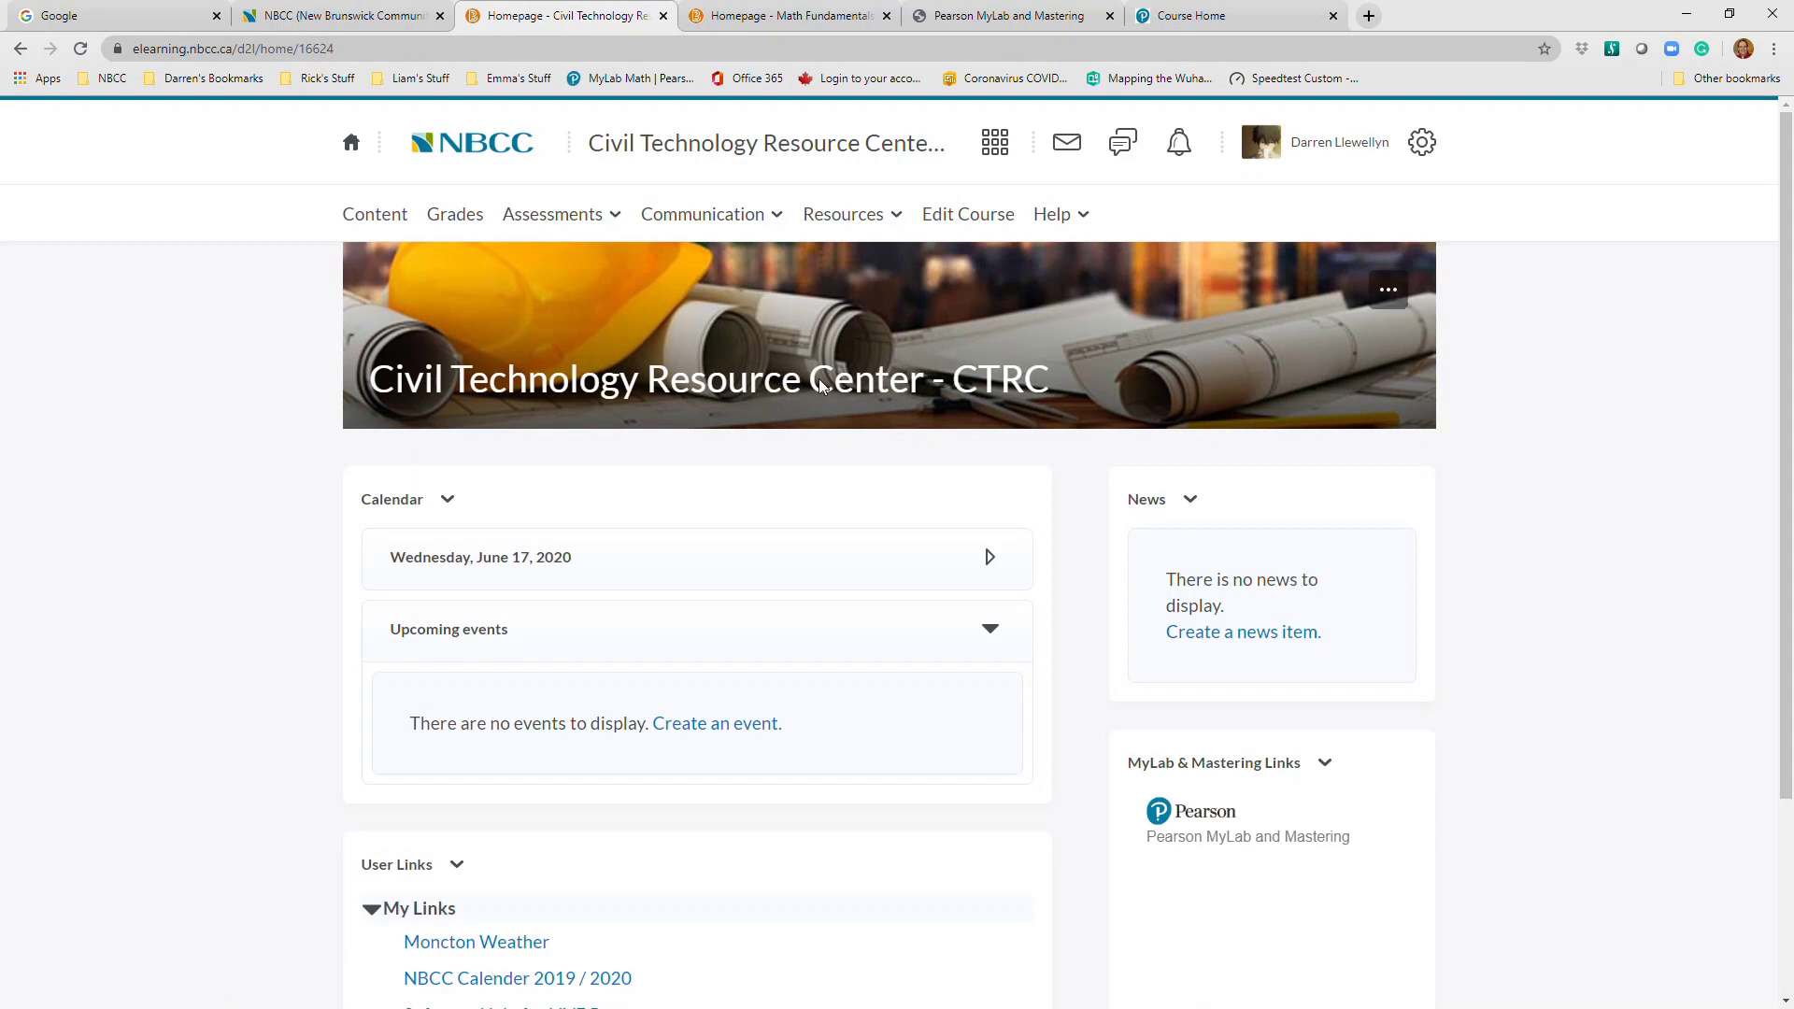
Open the CTRC course content and examine the ENGINEERING MATH Resource Center, 2020 module with its MyLab links
scroll(845, 362, down, 1)
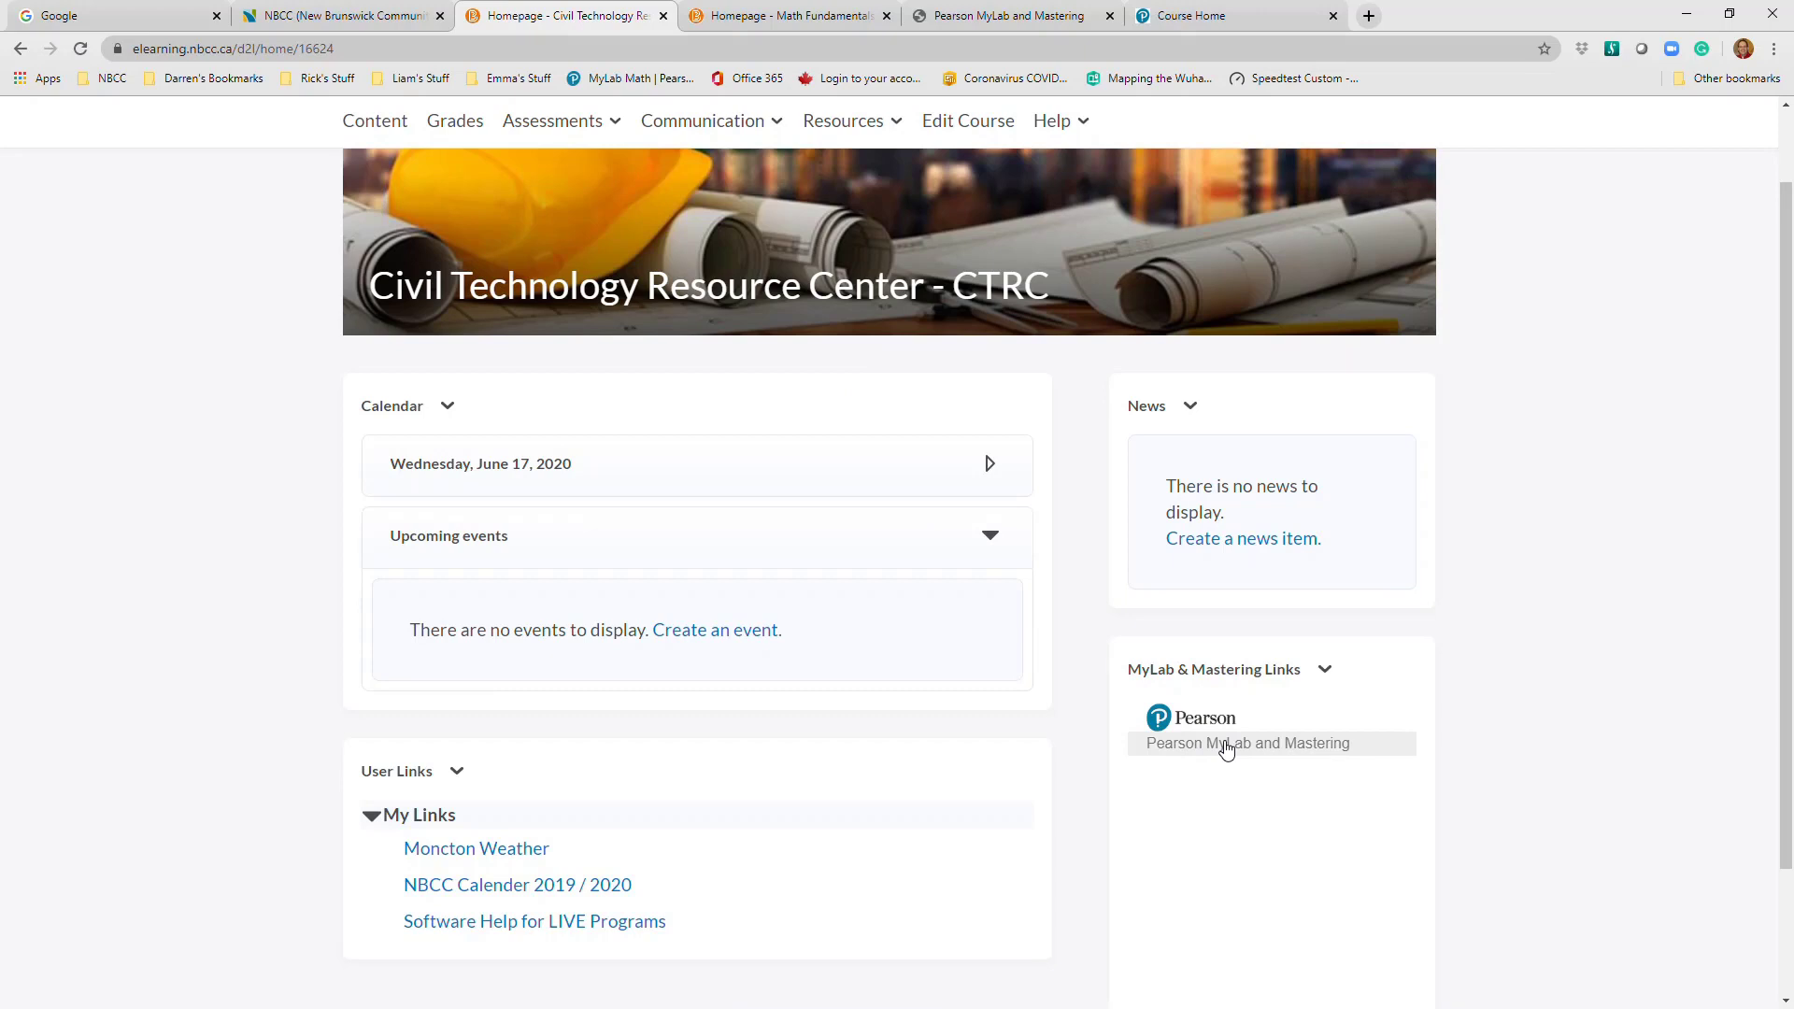
click(381, 125)
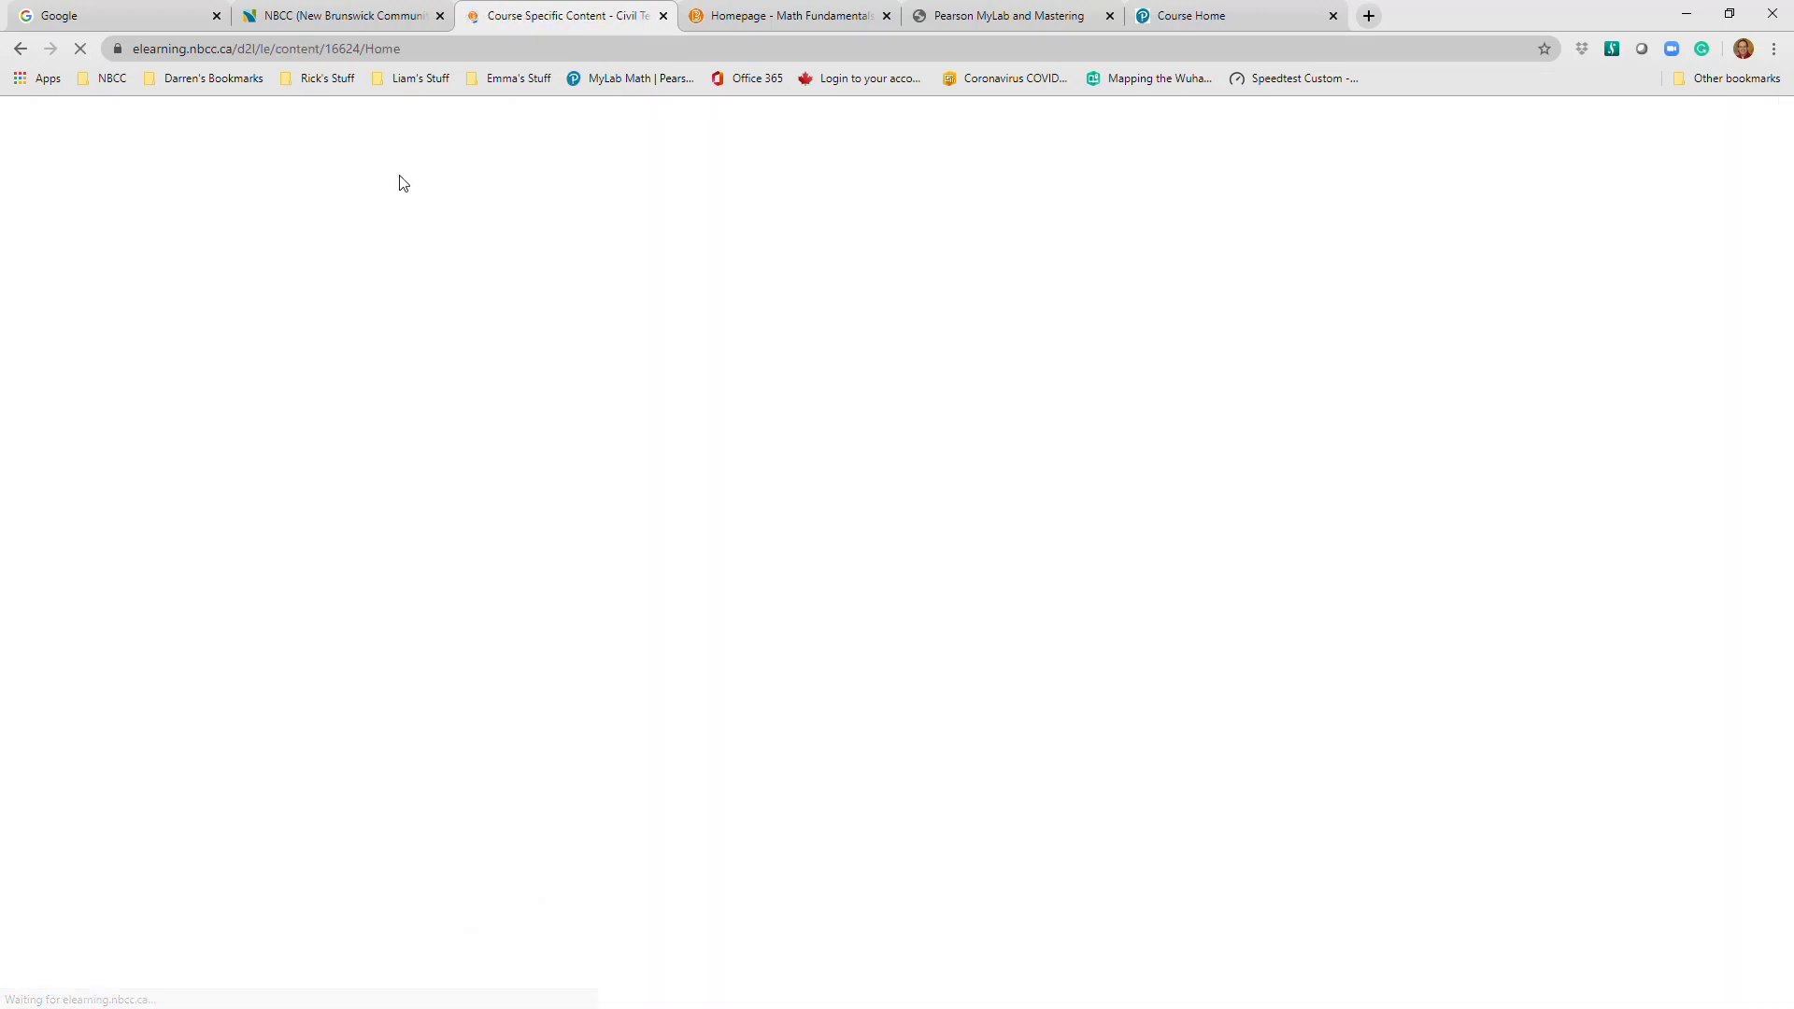
scroll(540, 480, down, 3)
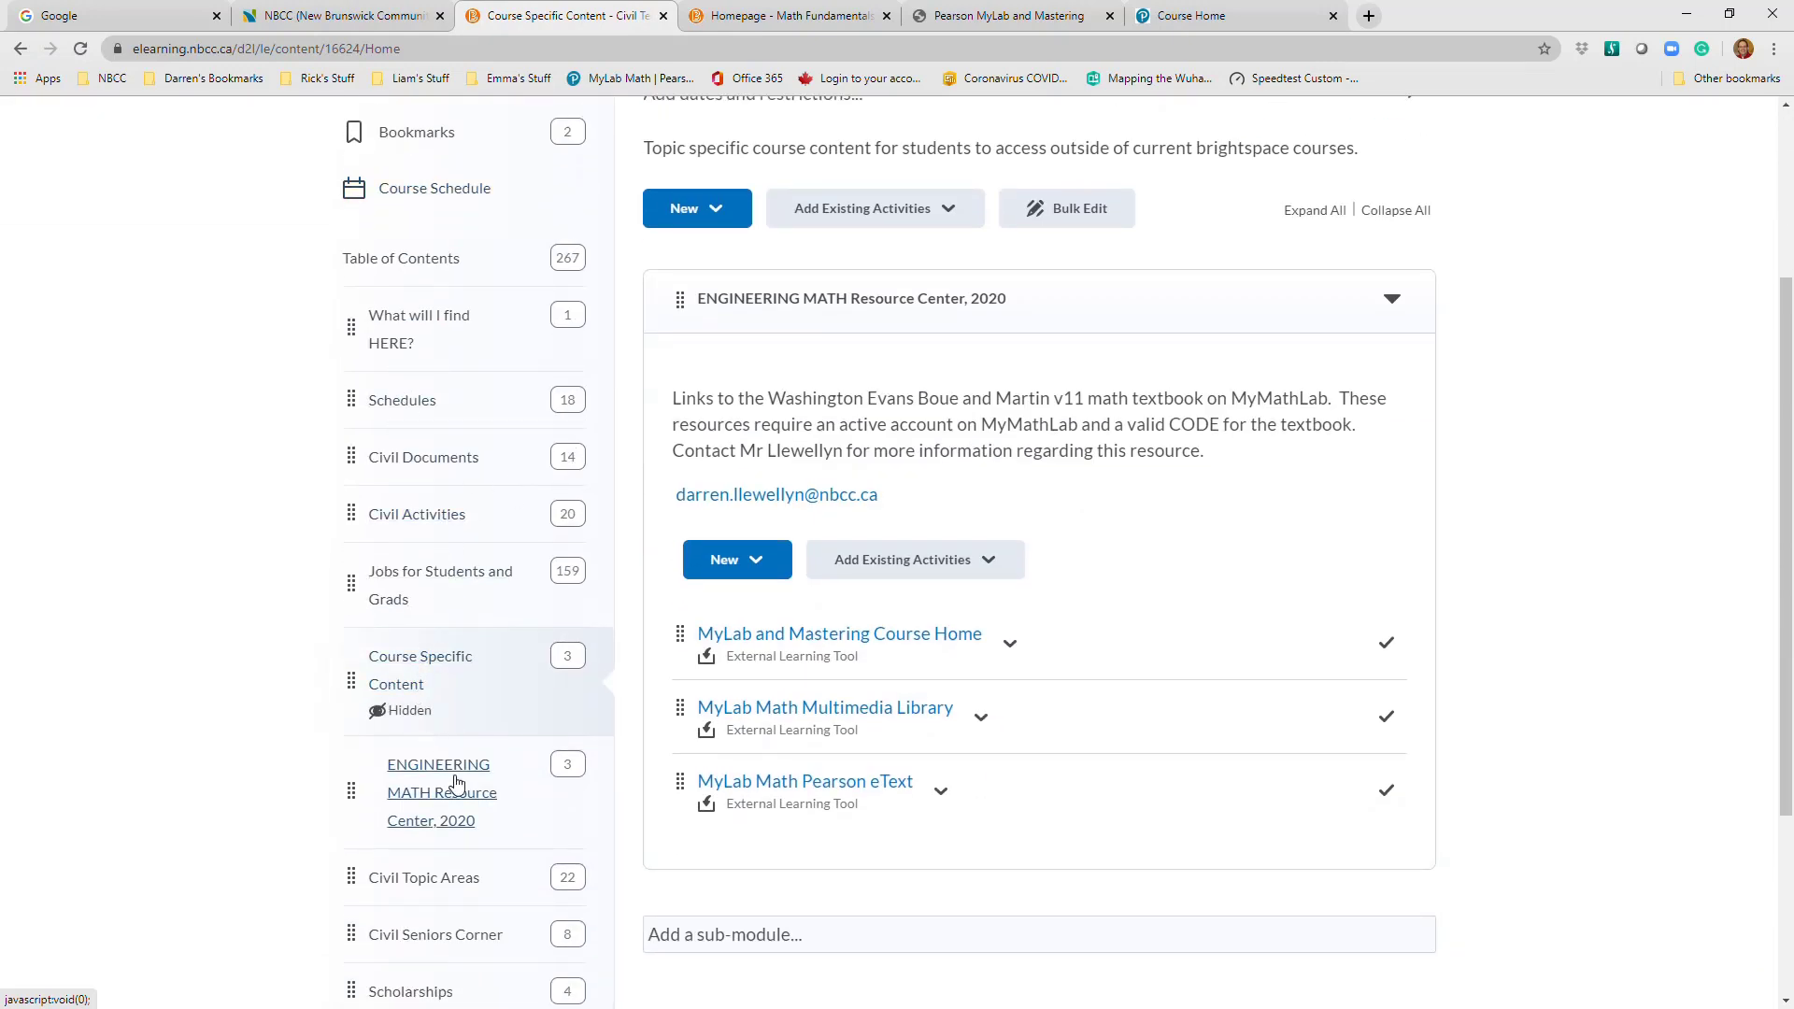
scroll(1098, 402, up, 2)
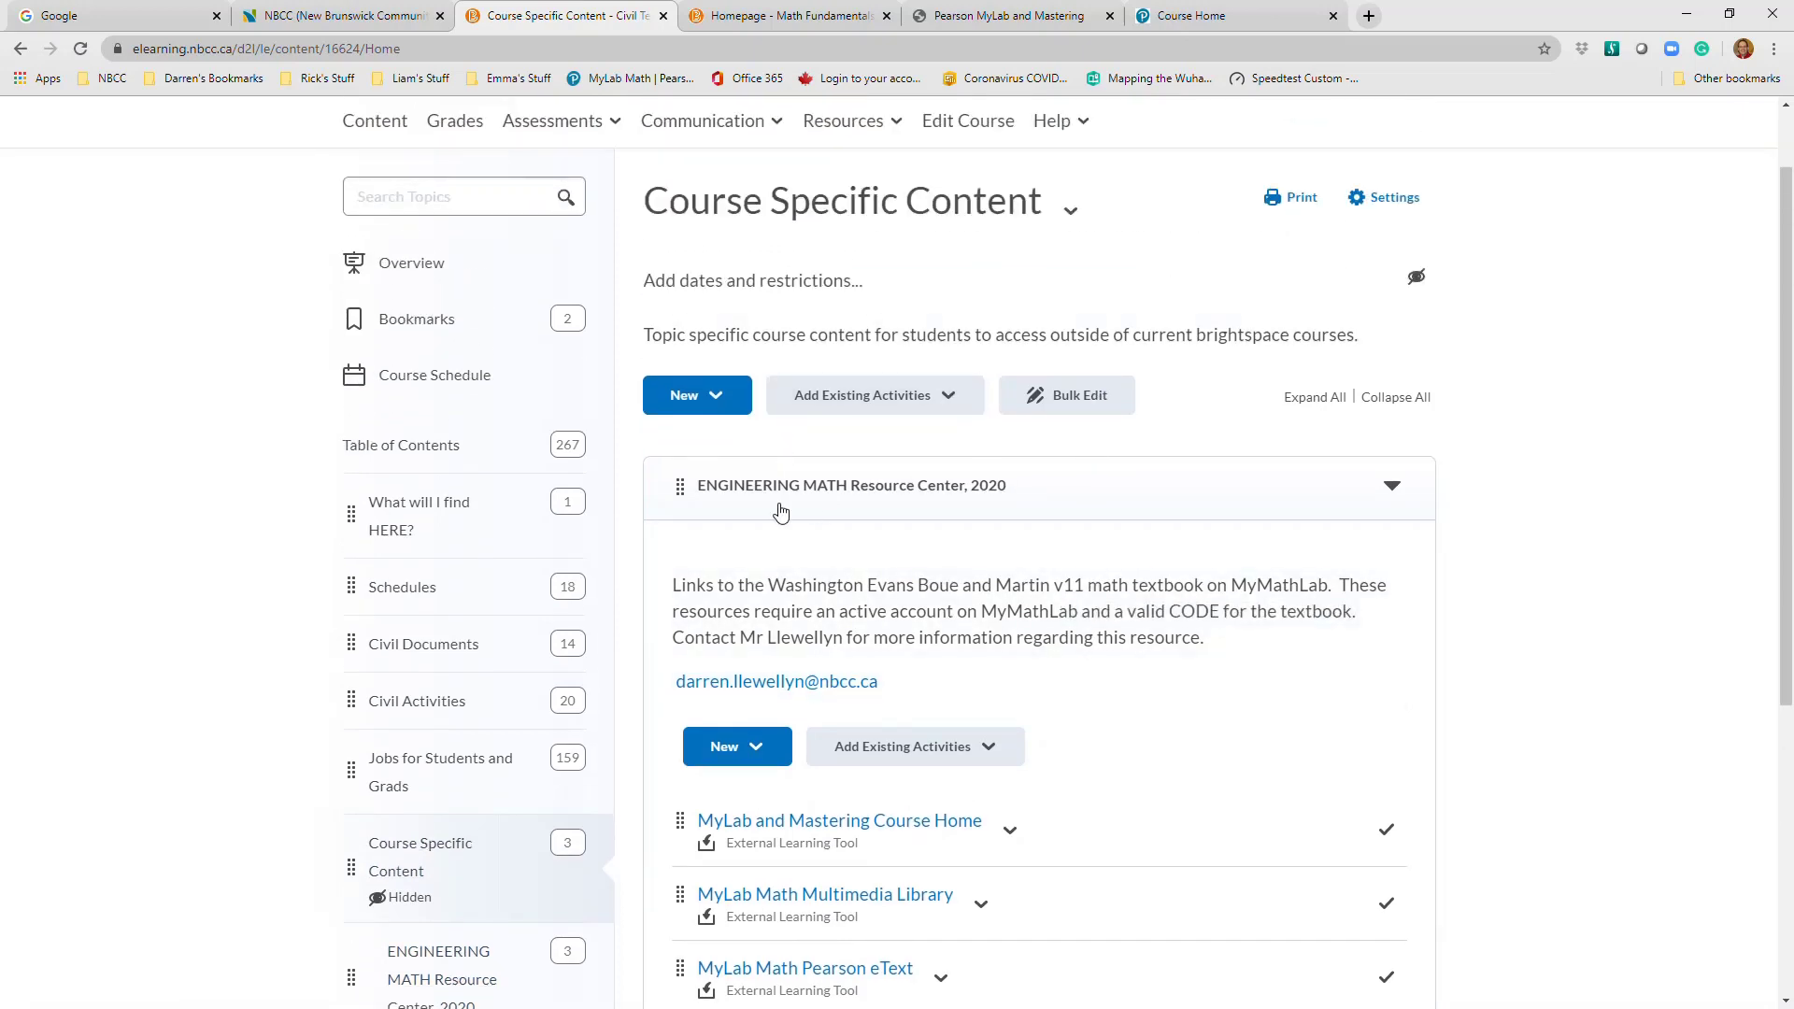
scroll(1028, 479, down, 1)
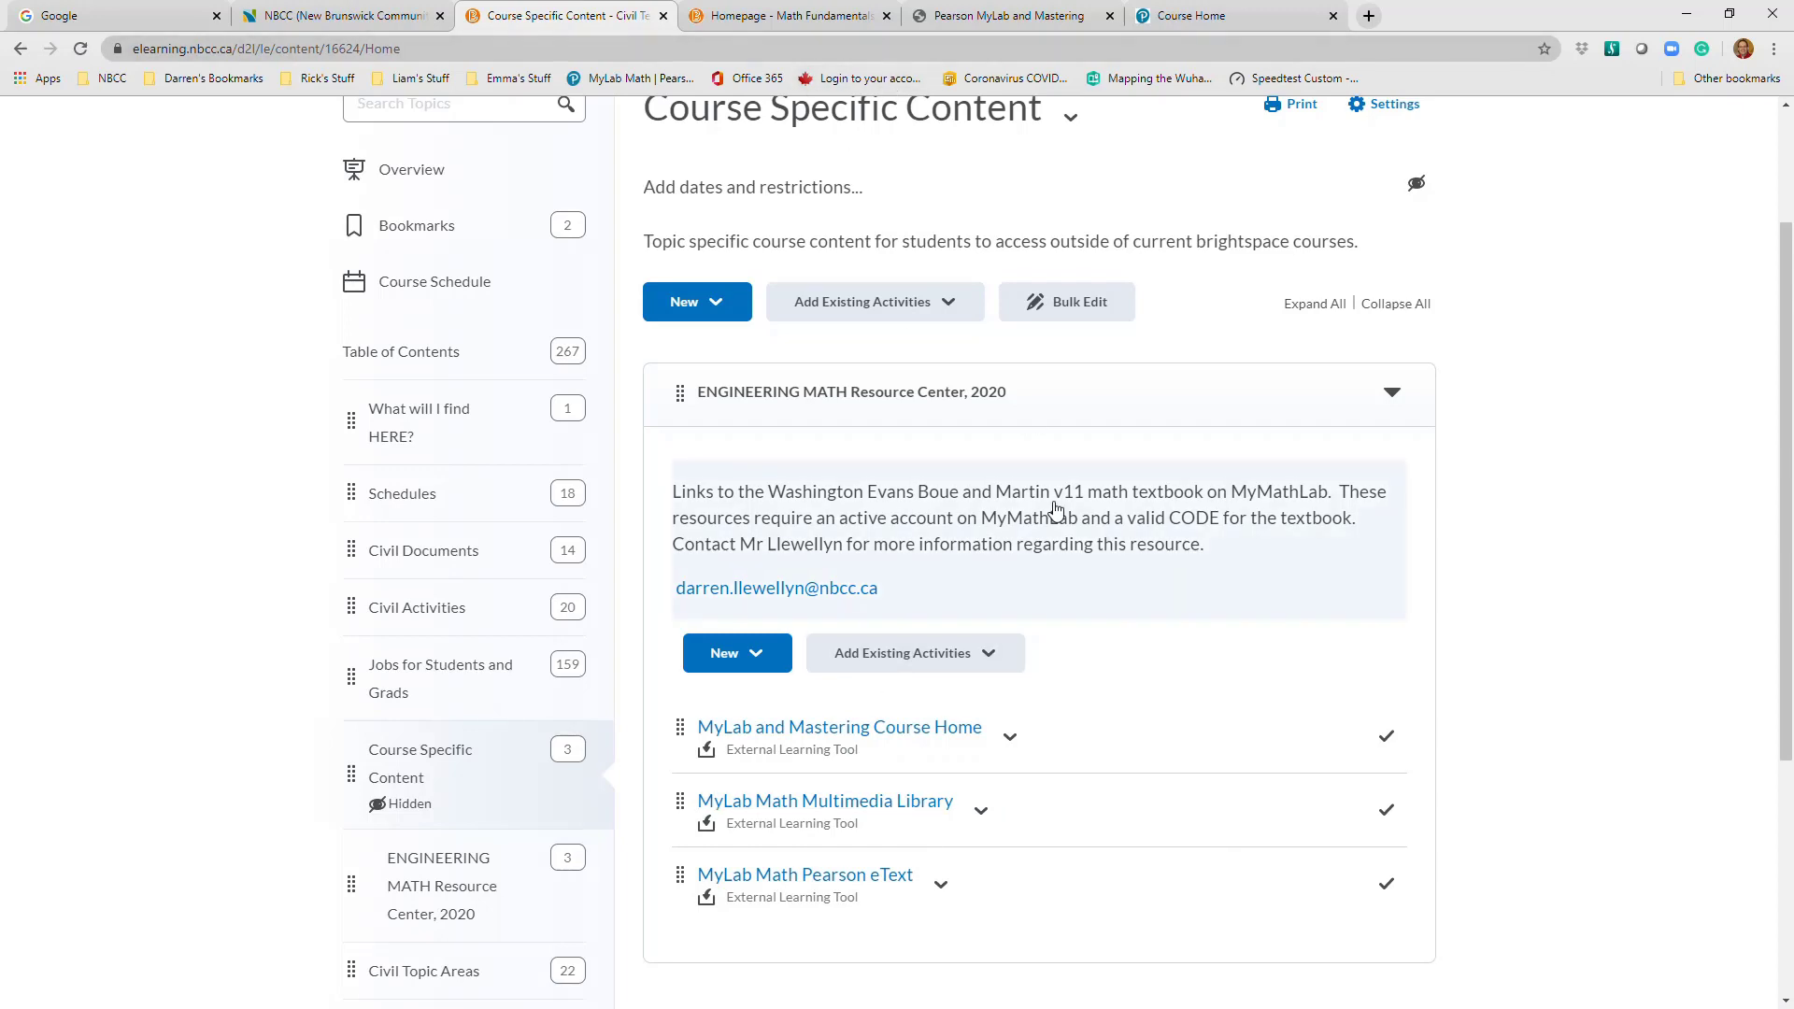
scroll(1053, 505, up, 2)
scroll(1056, 509, down, 3)
scroll(1056, 509, down, 1)
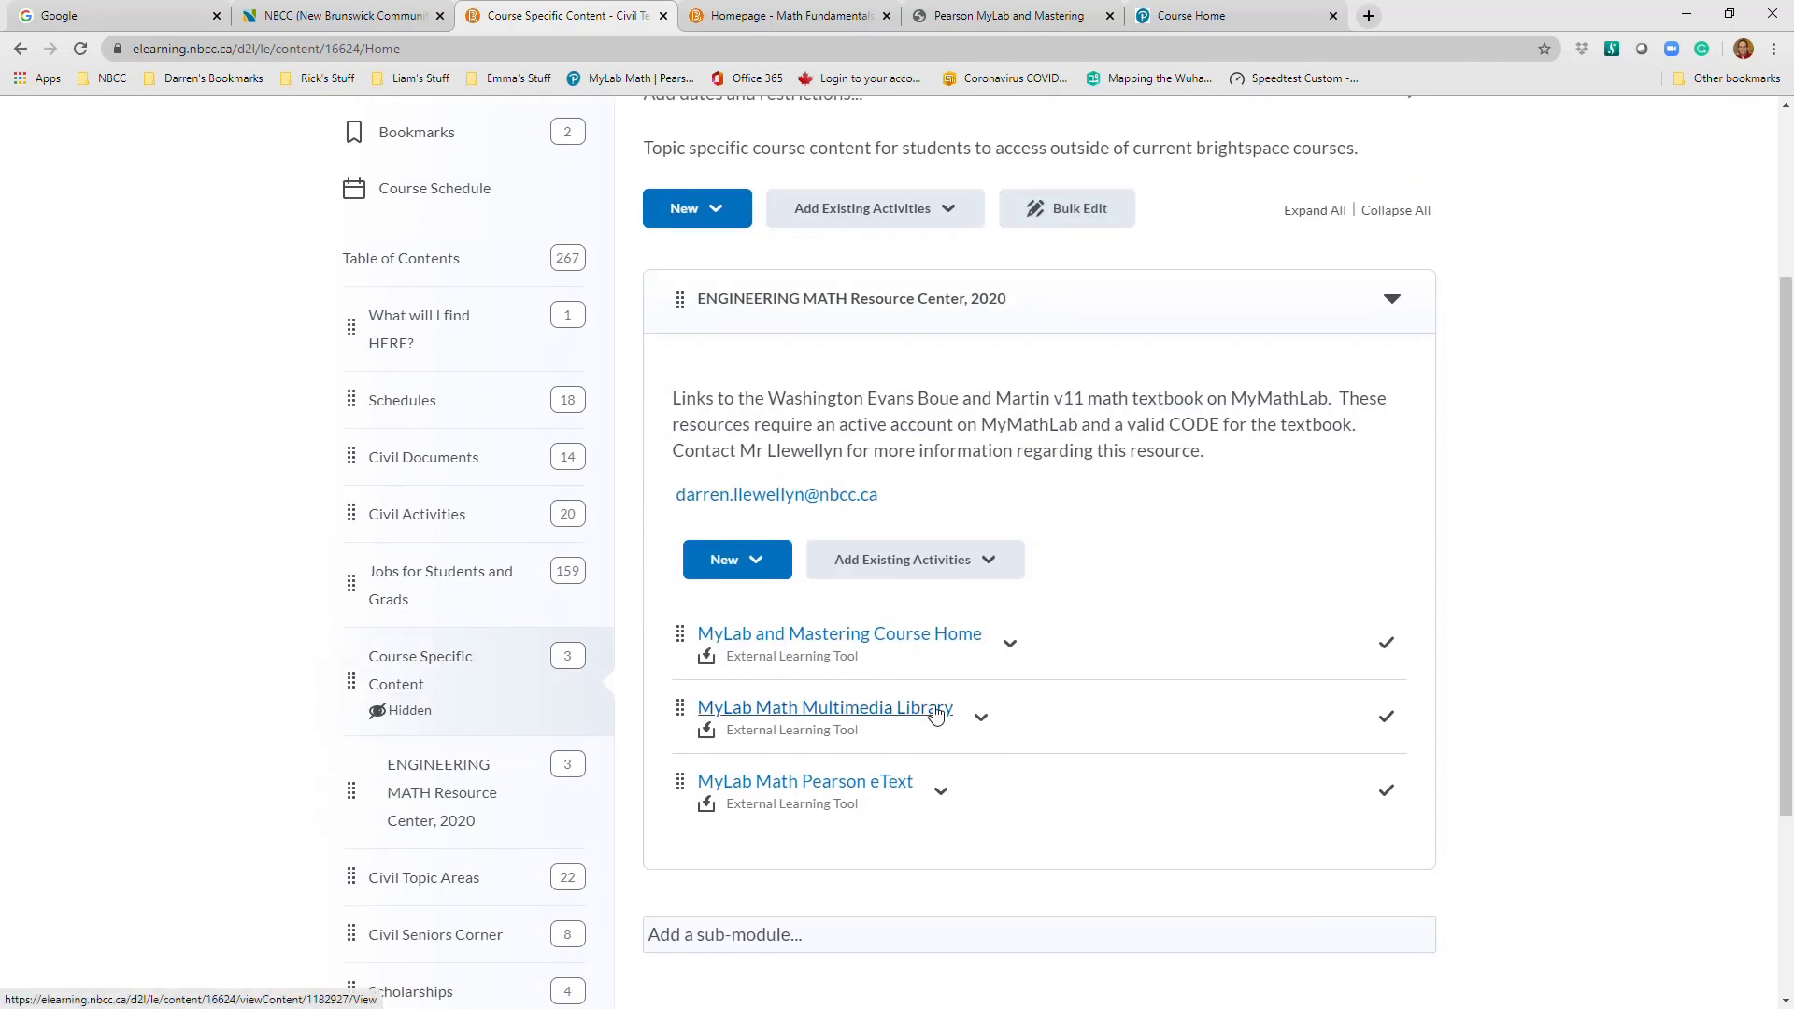
Open MyLab Math Multimedia Library and search chapter 11. Exponents and Radicals for Activity and PowerPoint media
click(926, 716)
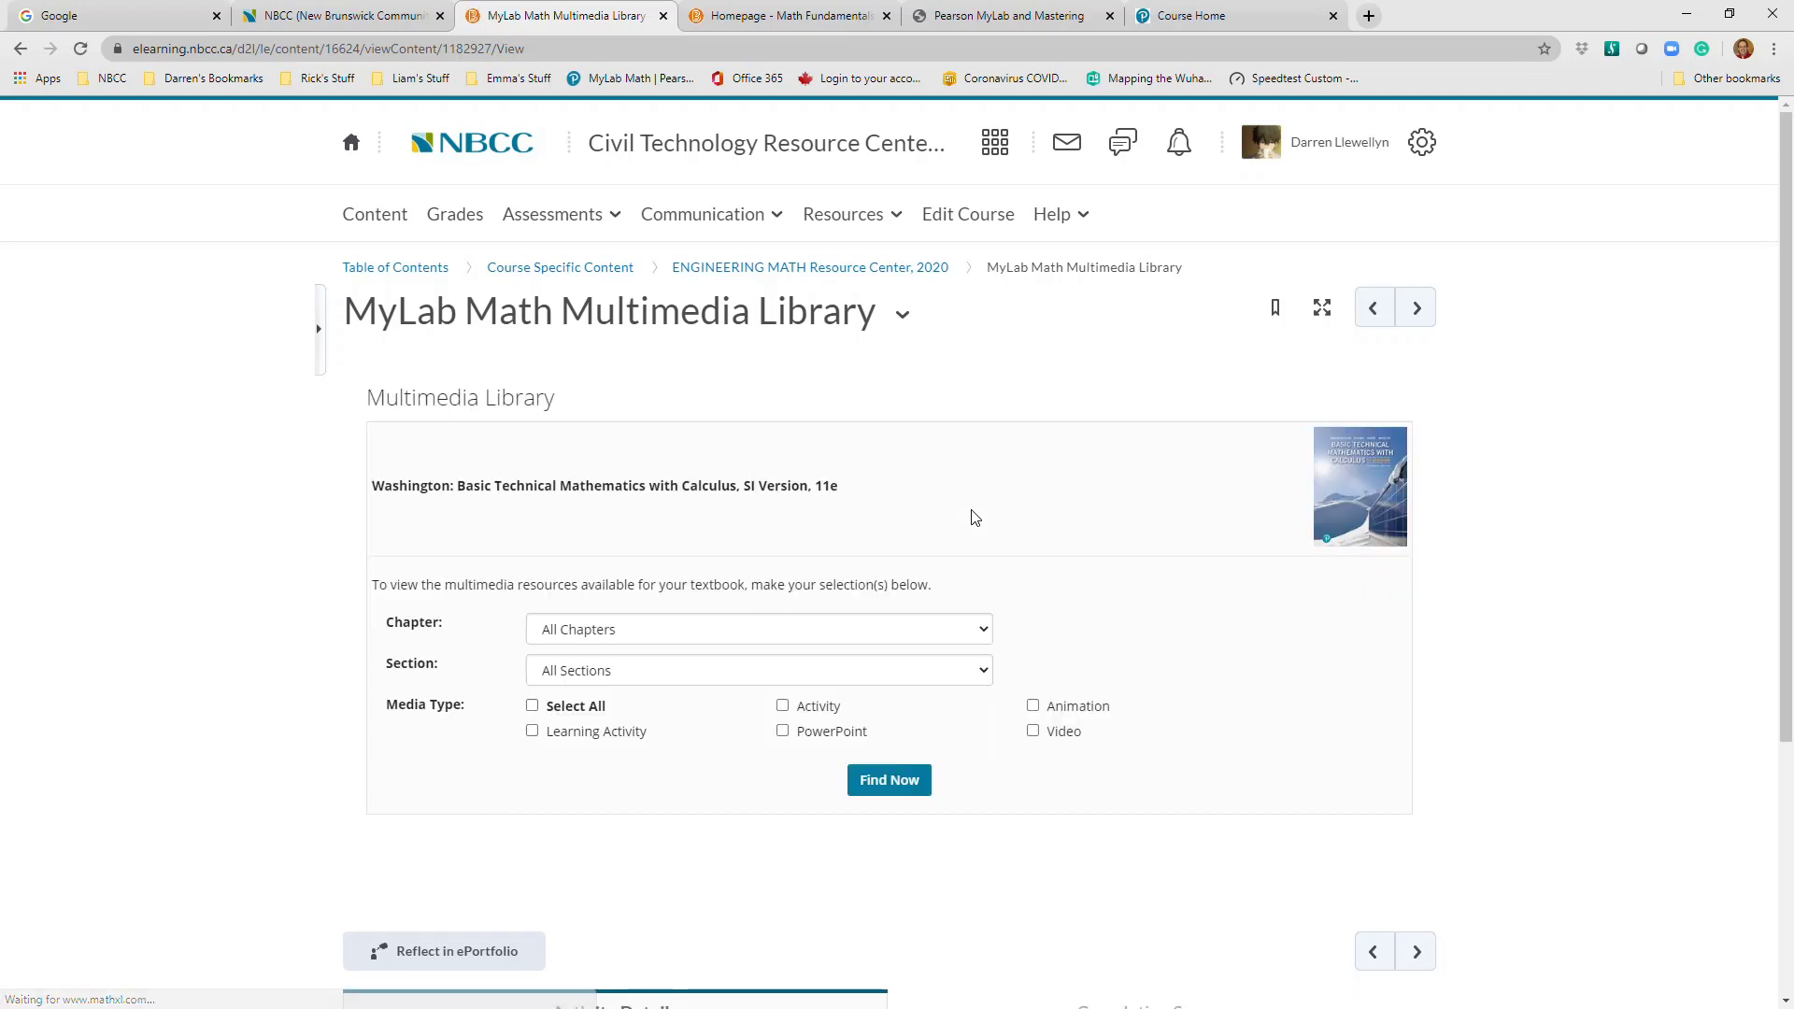
click(783, 707)
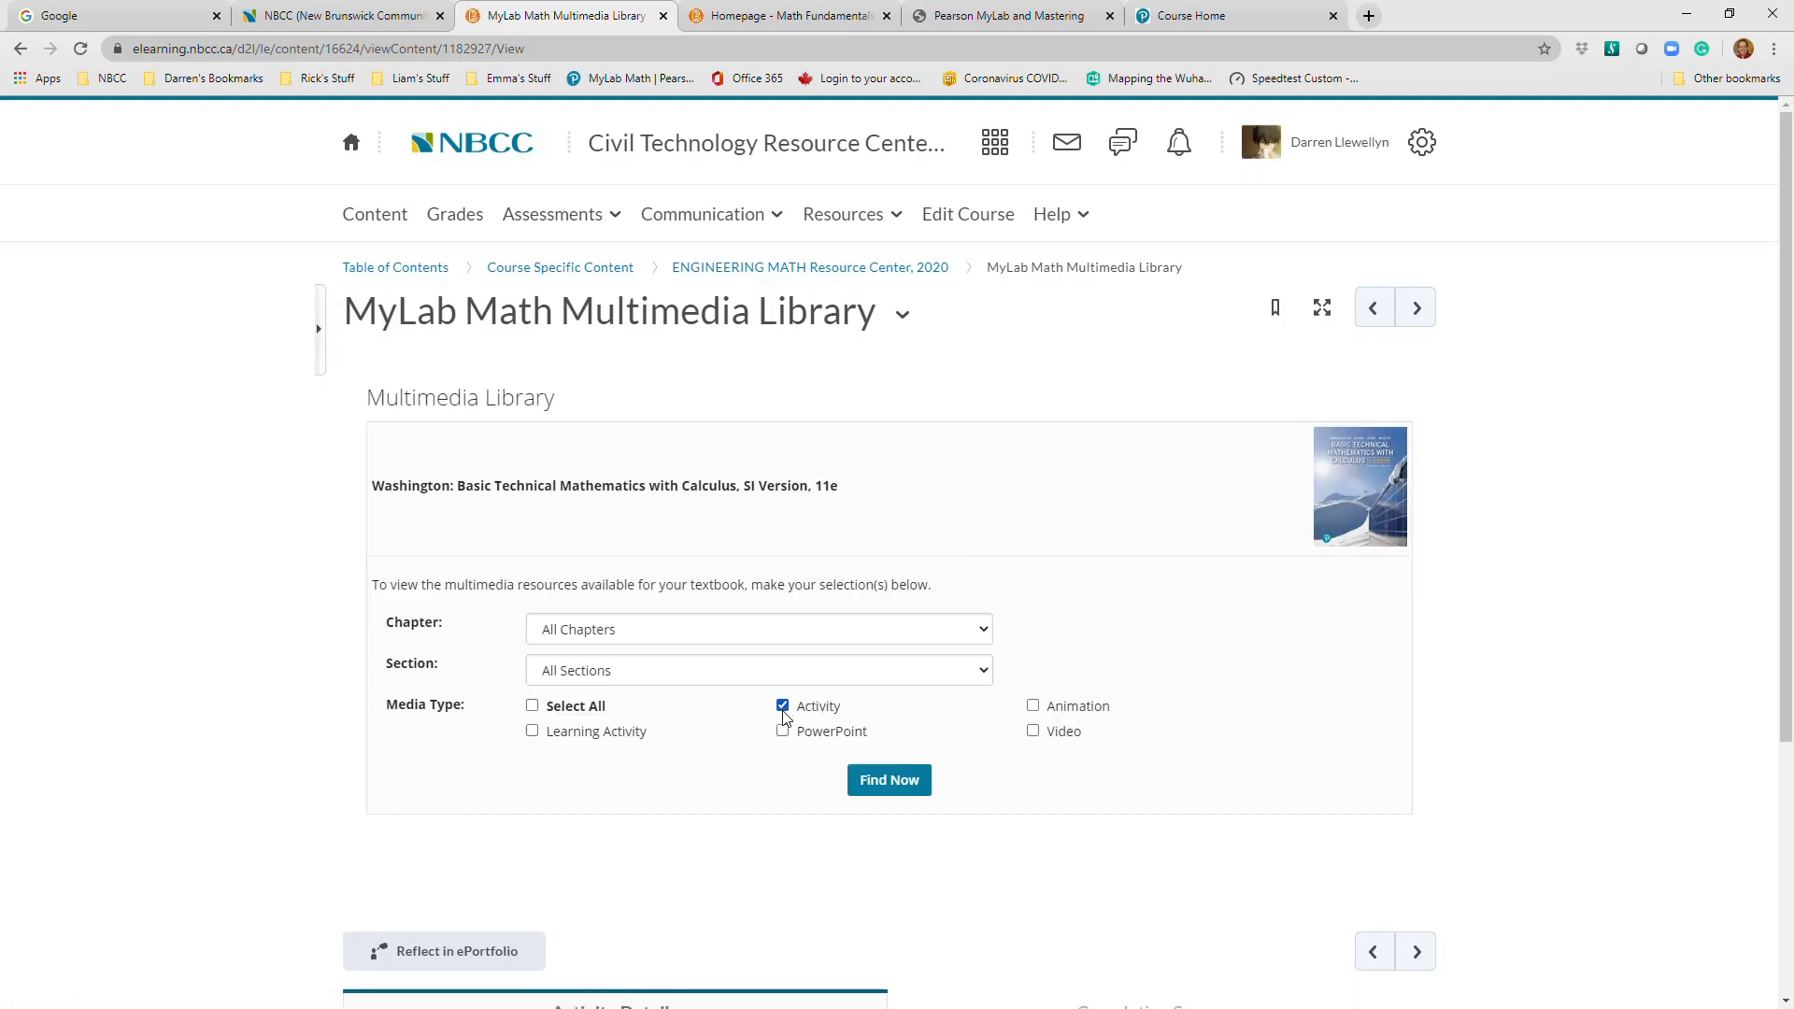
click(983, 633)
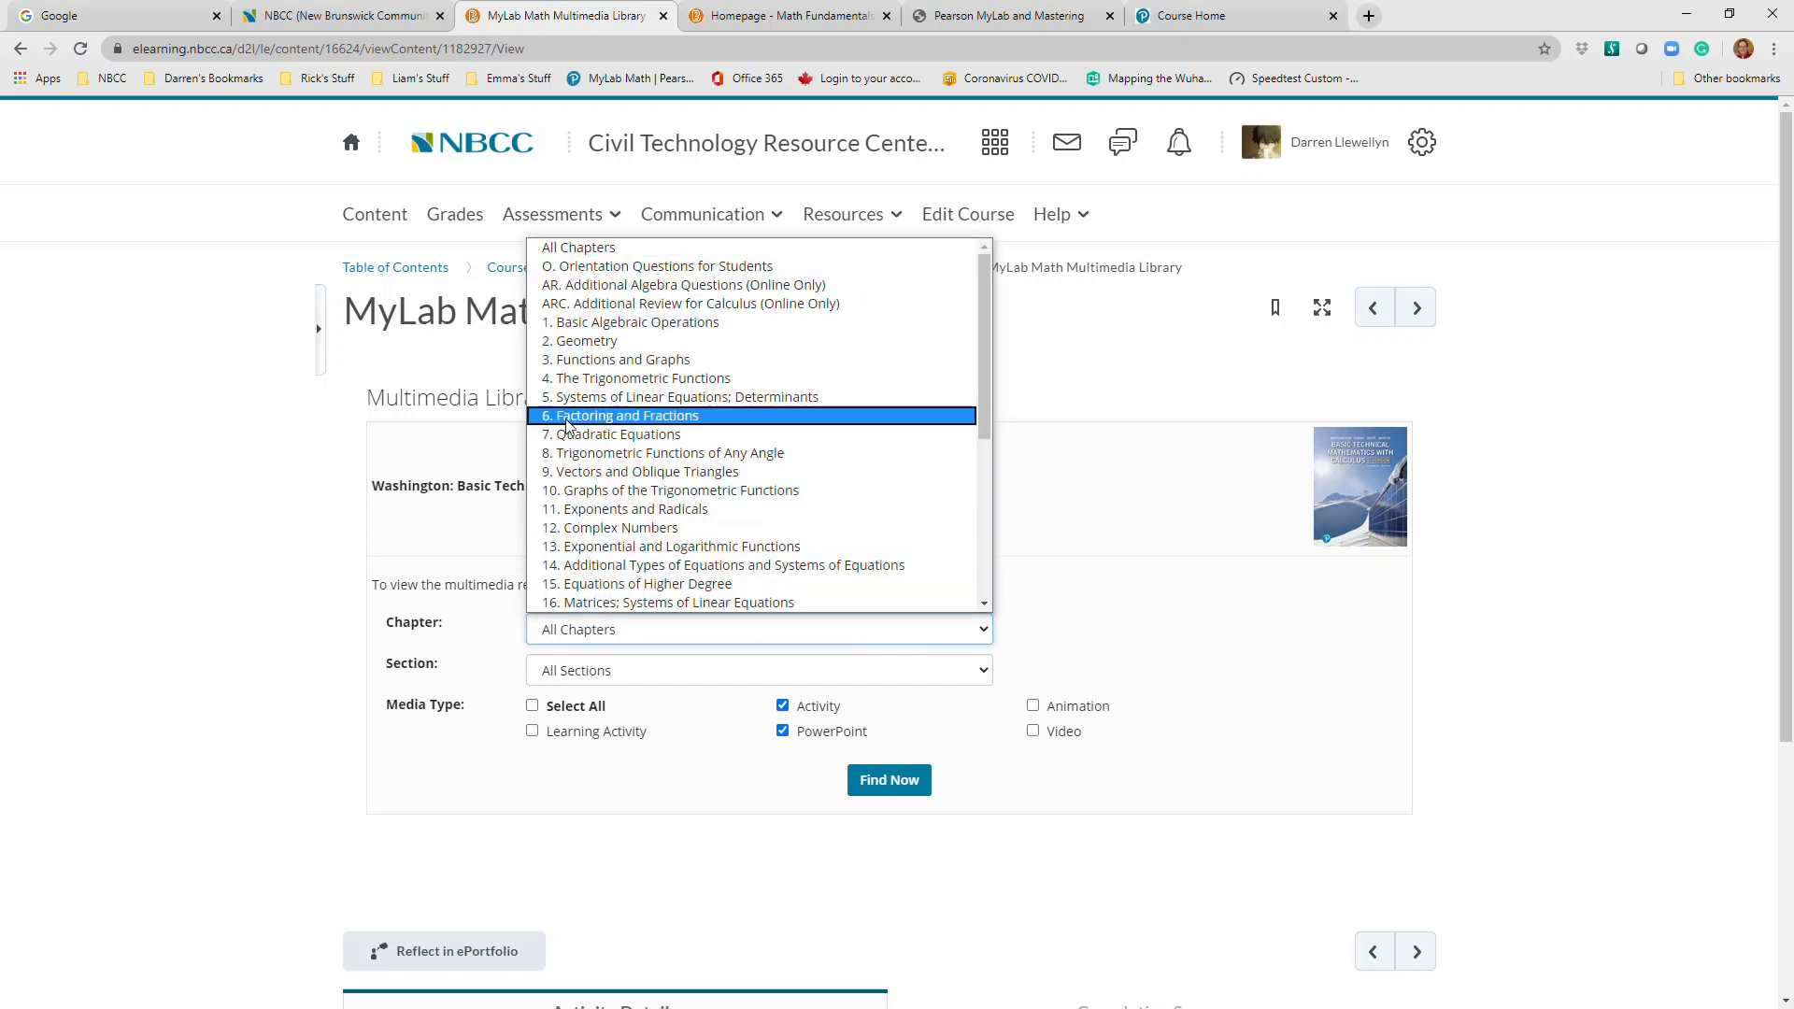
click(588, 510)
click(902, 781)
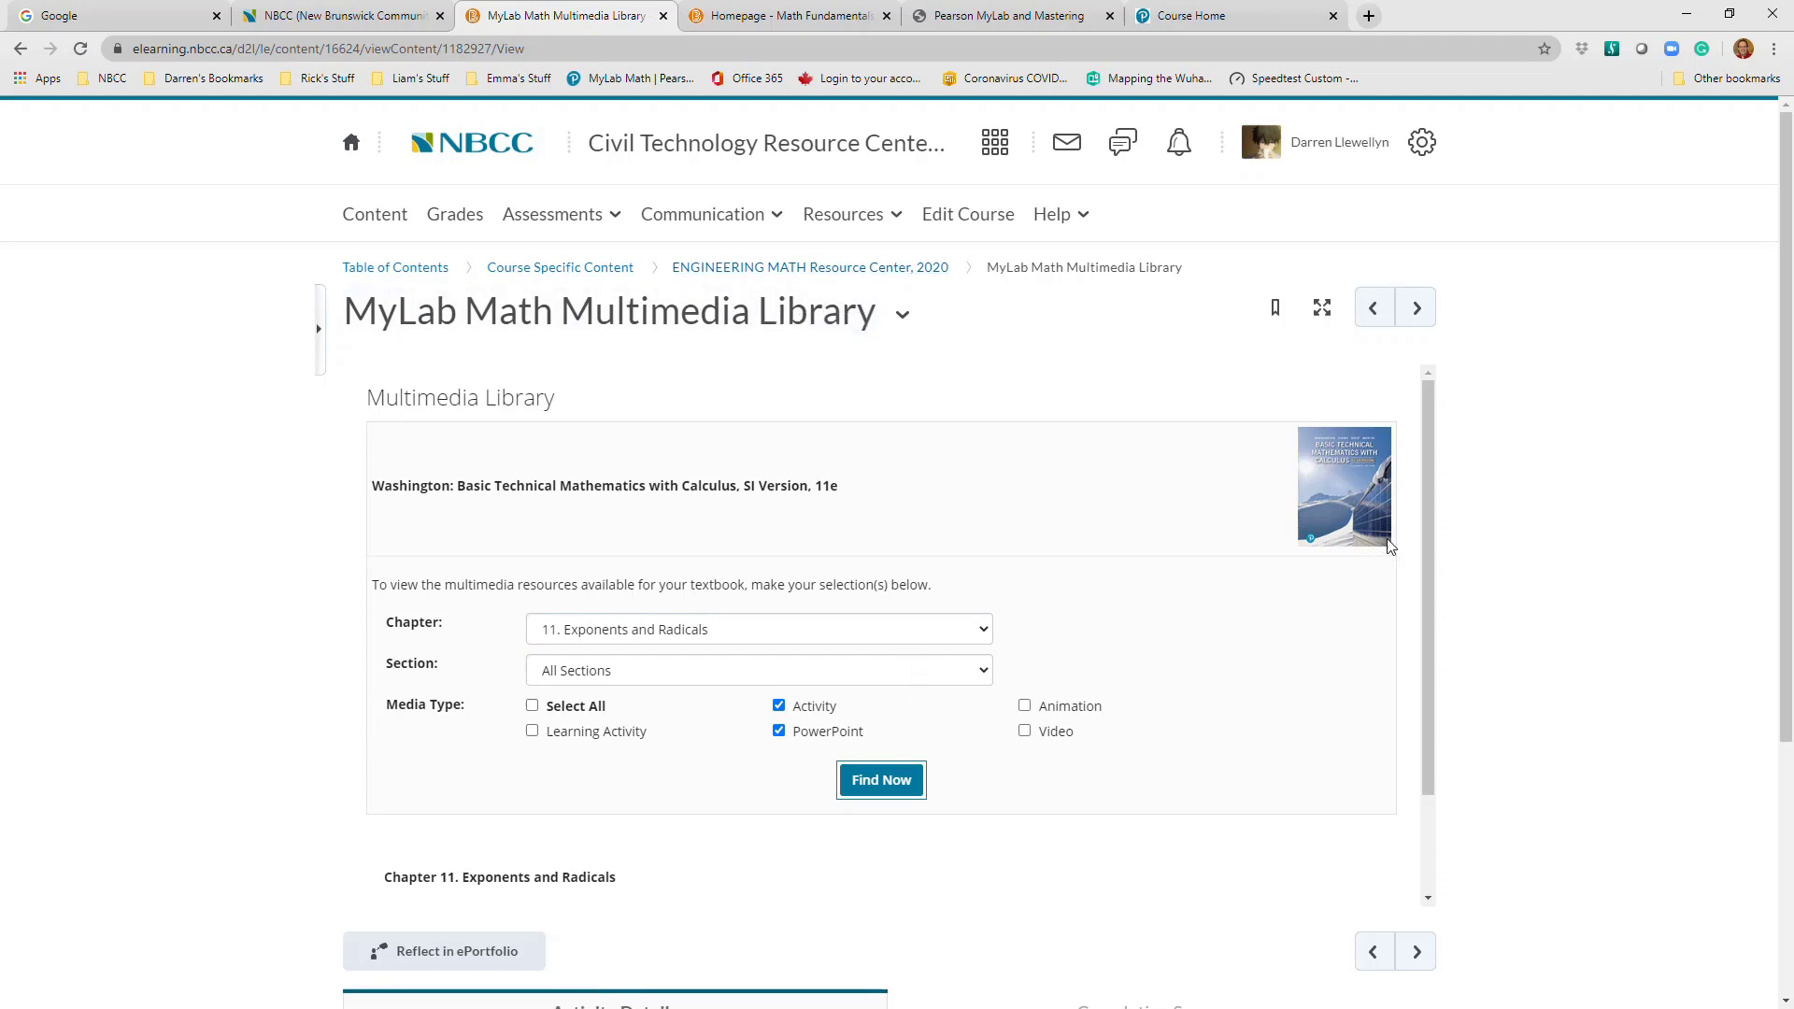
Request the PowerPoint Slides - Chapter 11 download from the search results and cancel saving chapter11.zip
drag(1428, 572, 1447, 671)
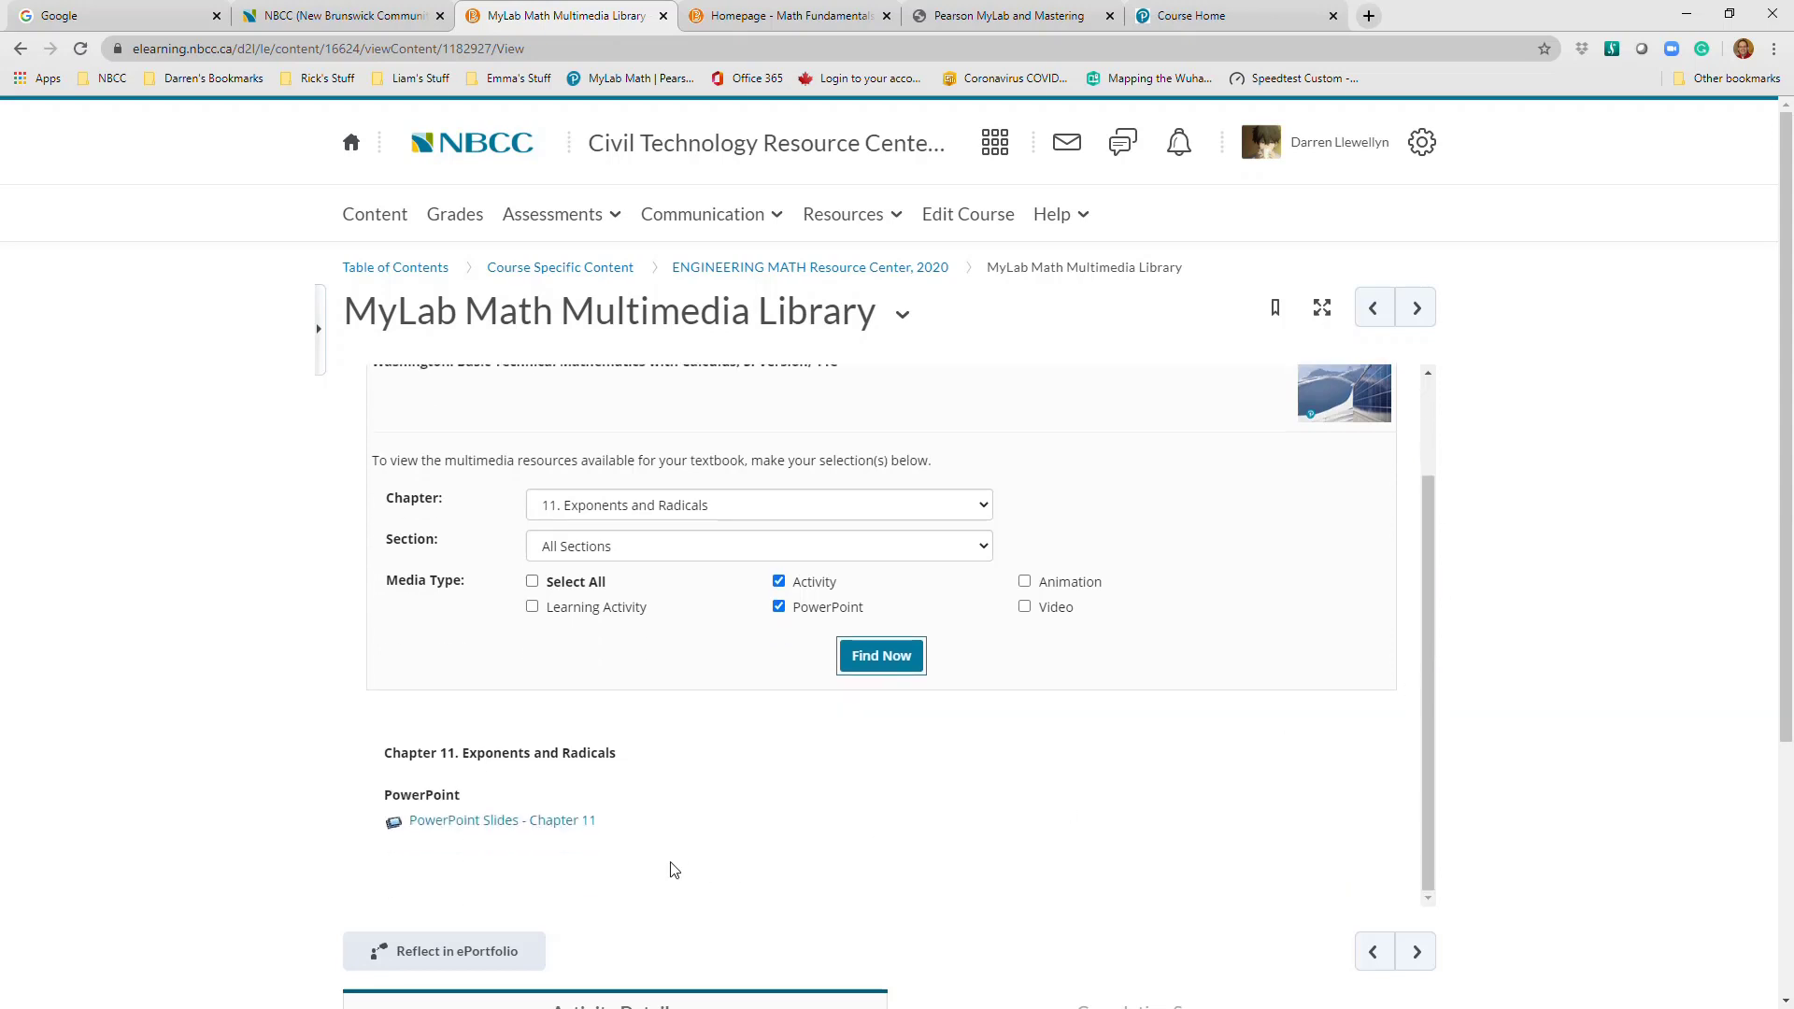
click(581, 822)
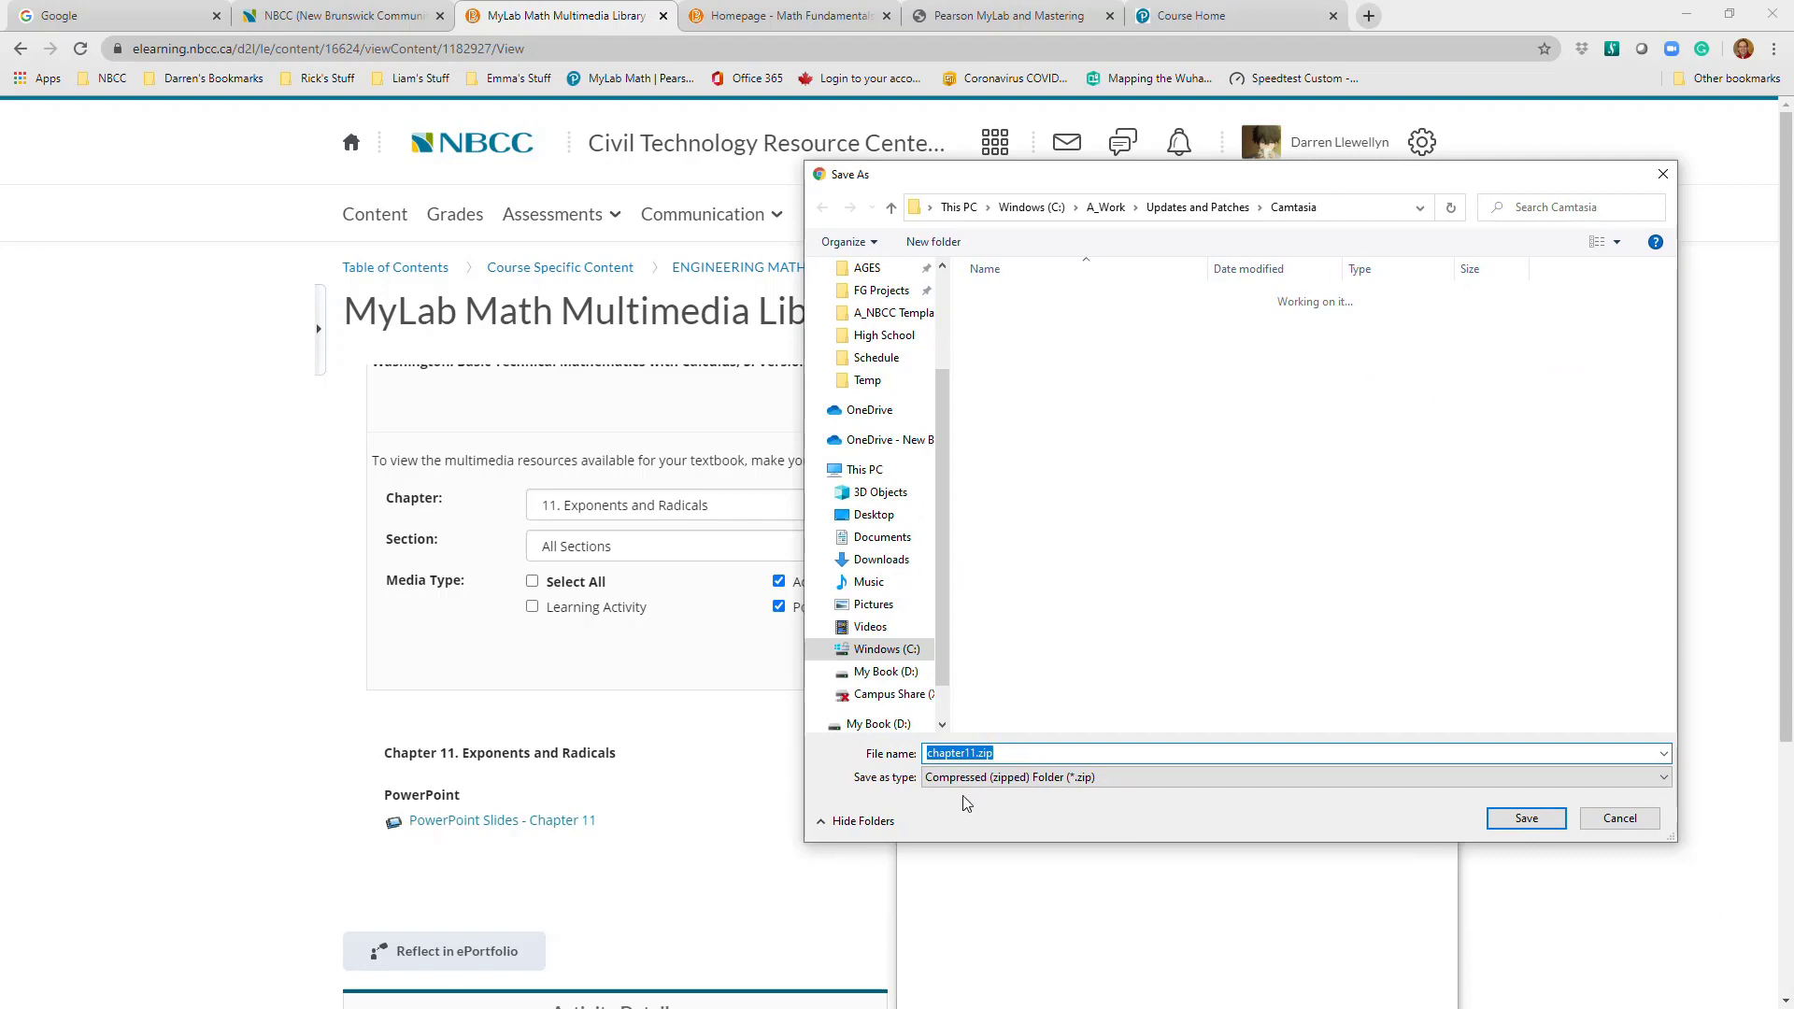
click(1620, 818)
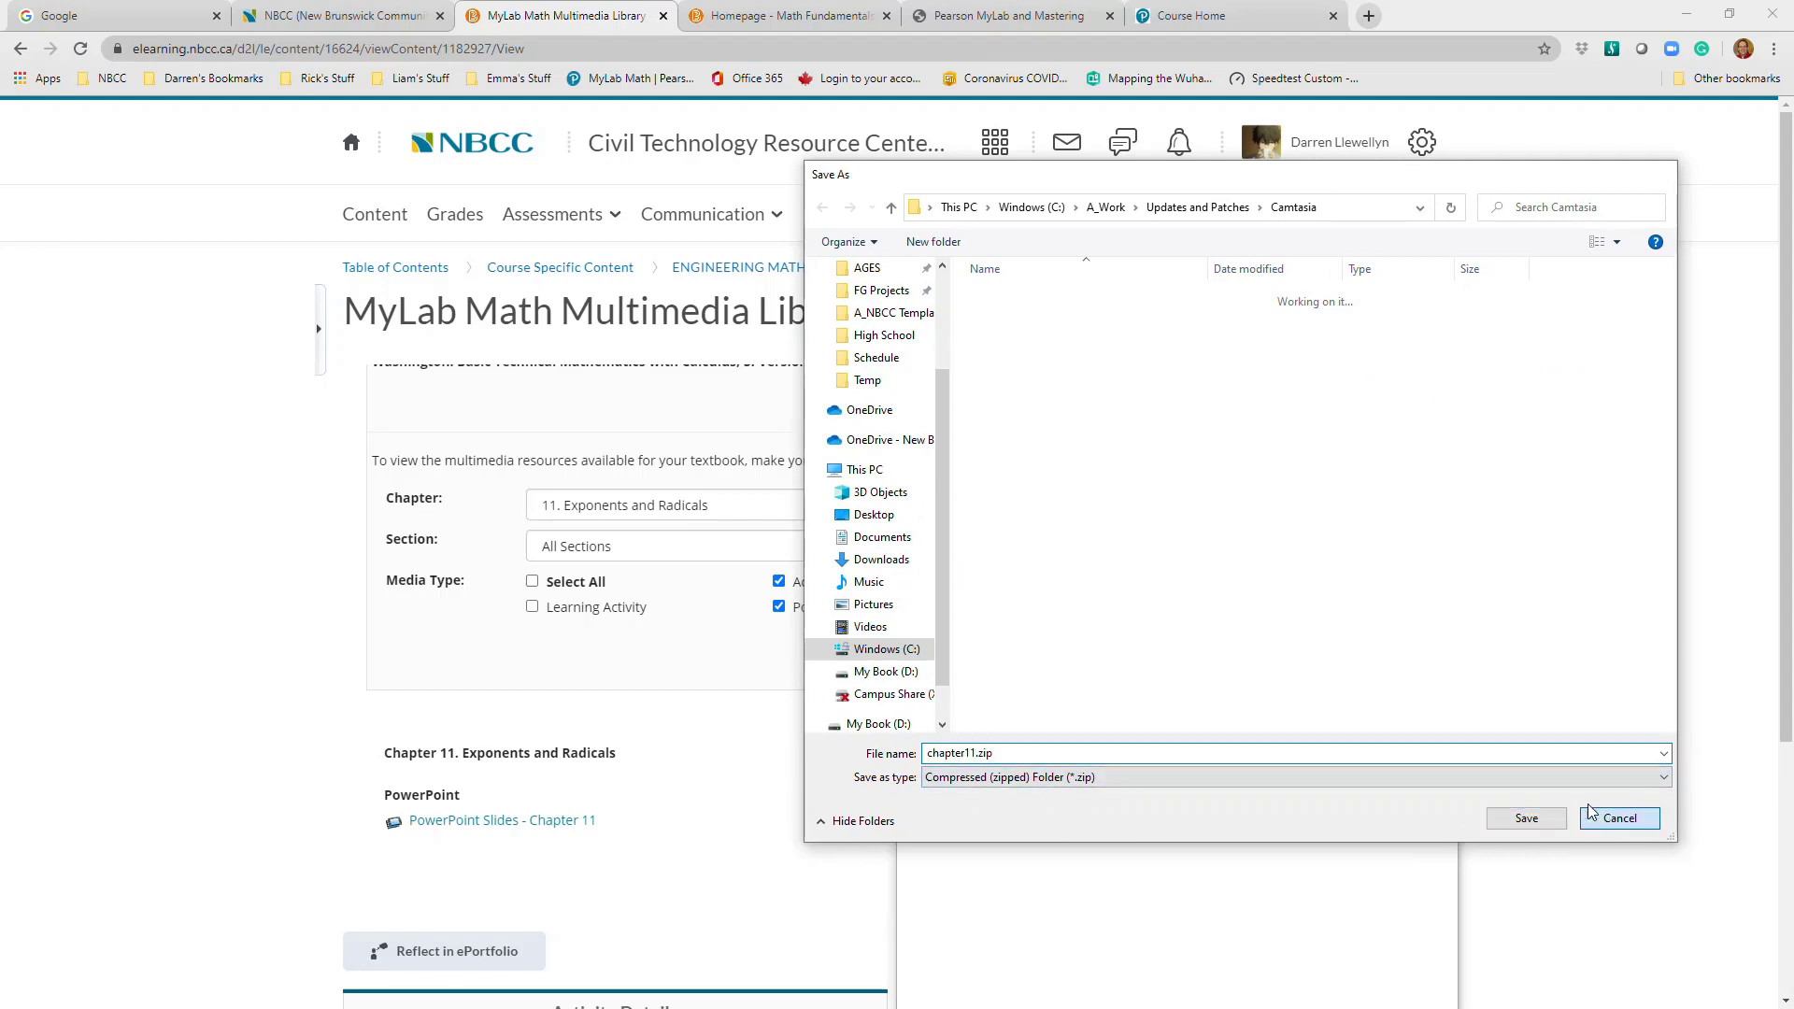
Close the blank download window and search the Multimedia Library's chapter 11. Exponents and Radicals for Video media only
click(1436, 463)
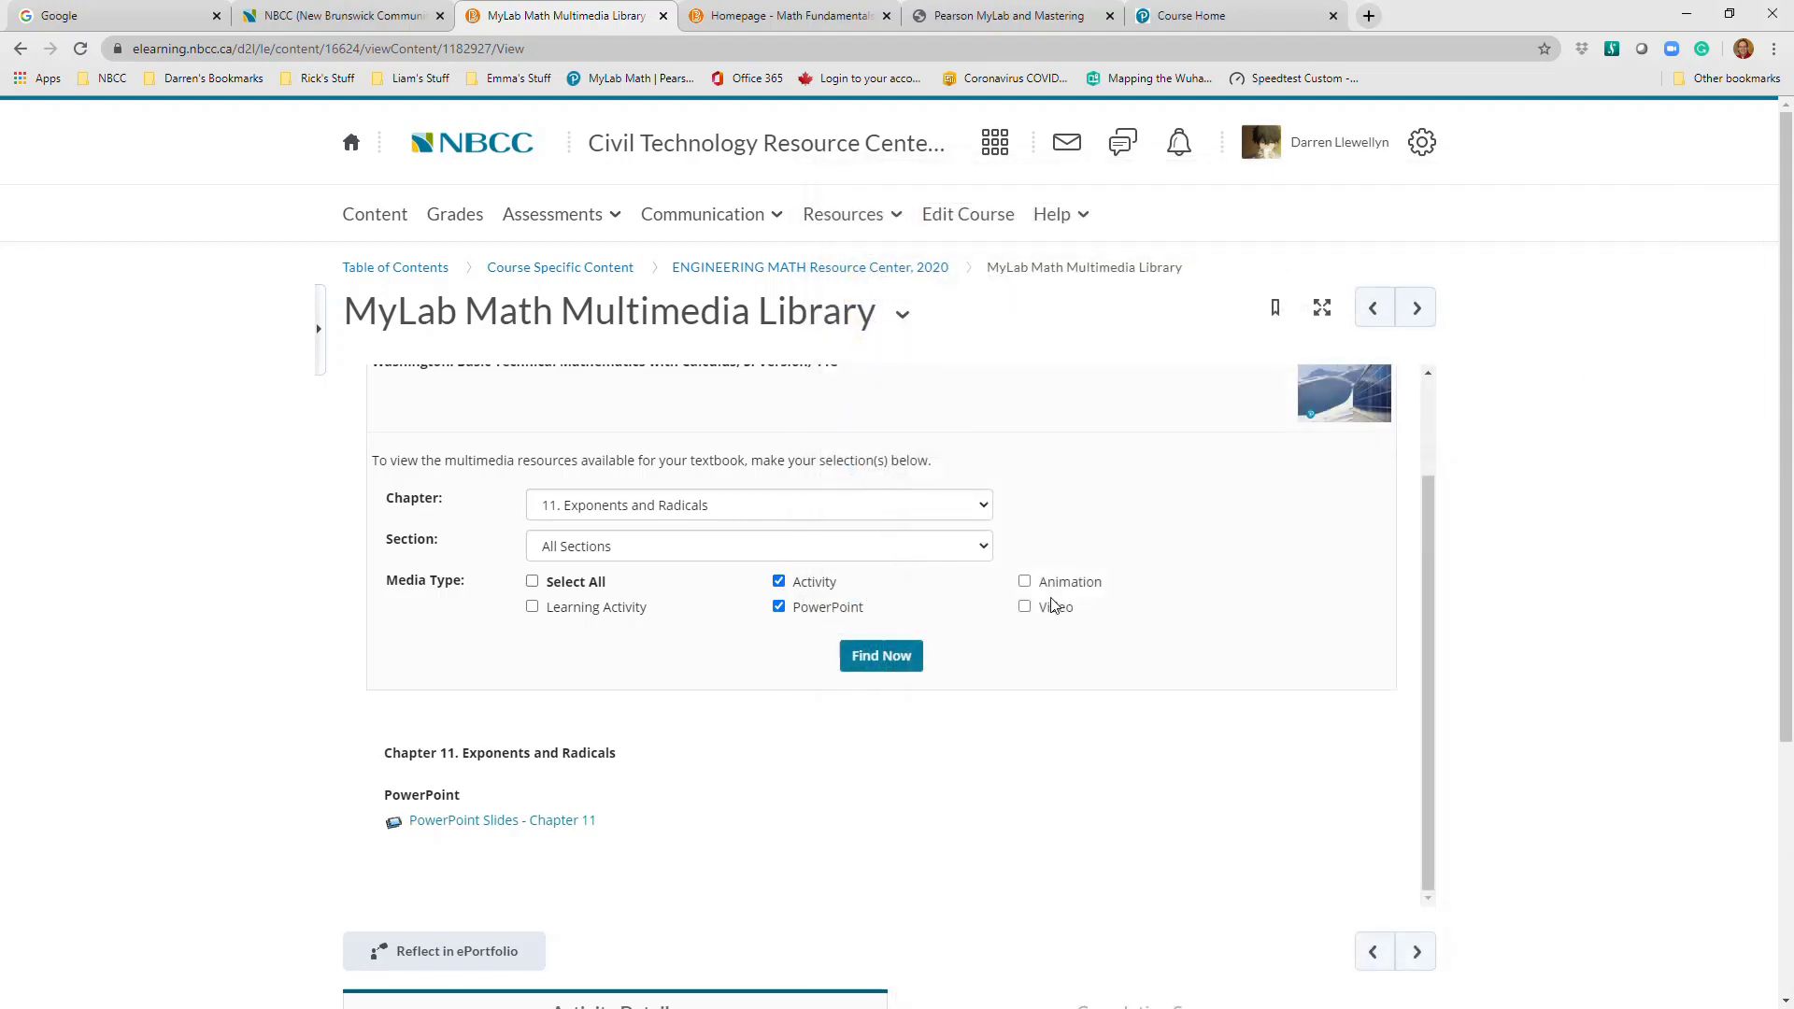
click(781, 608)
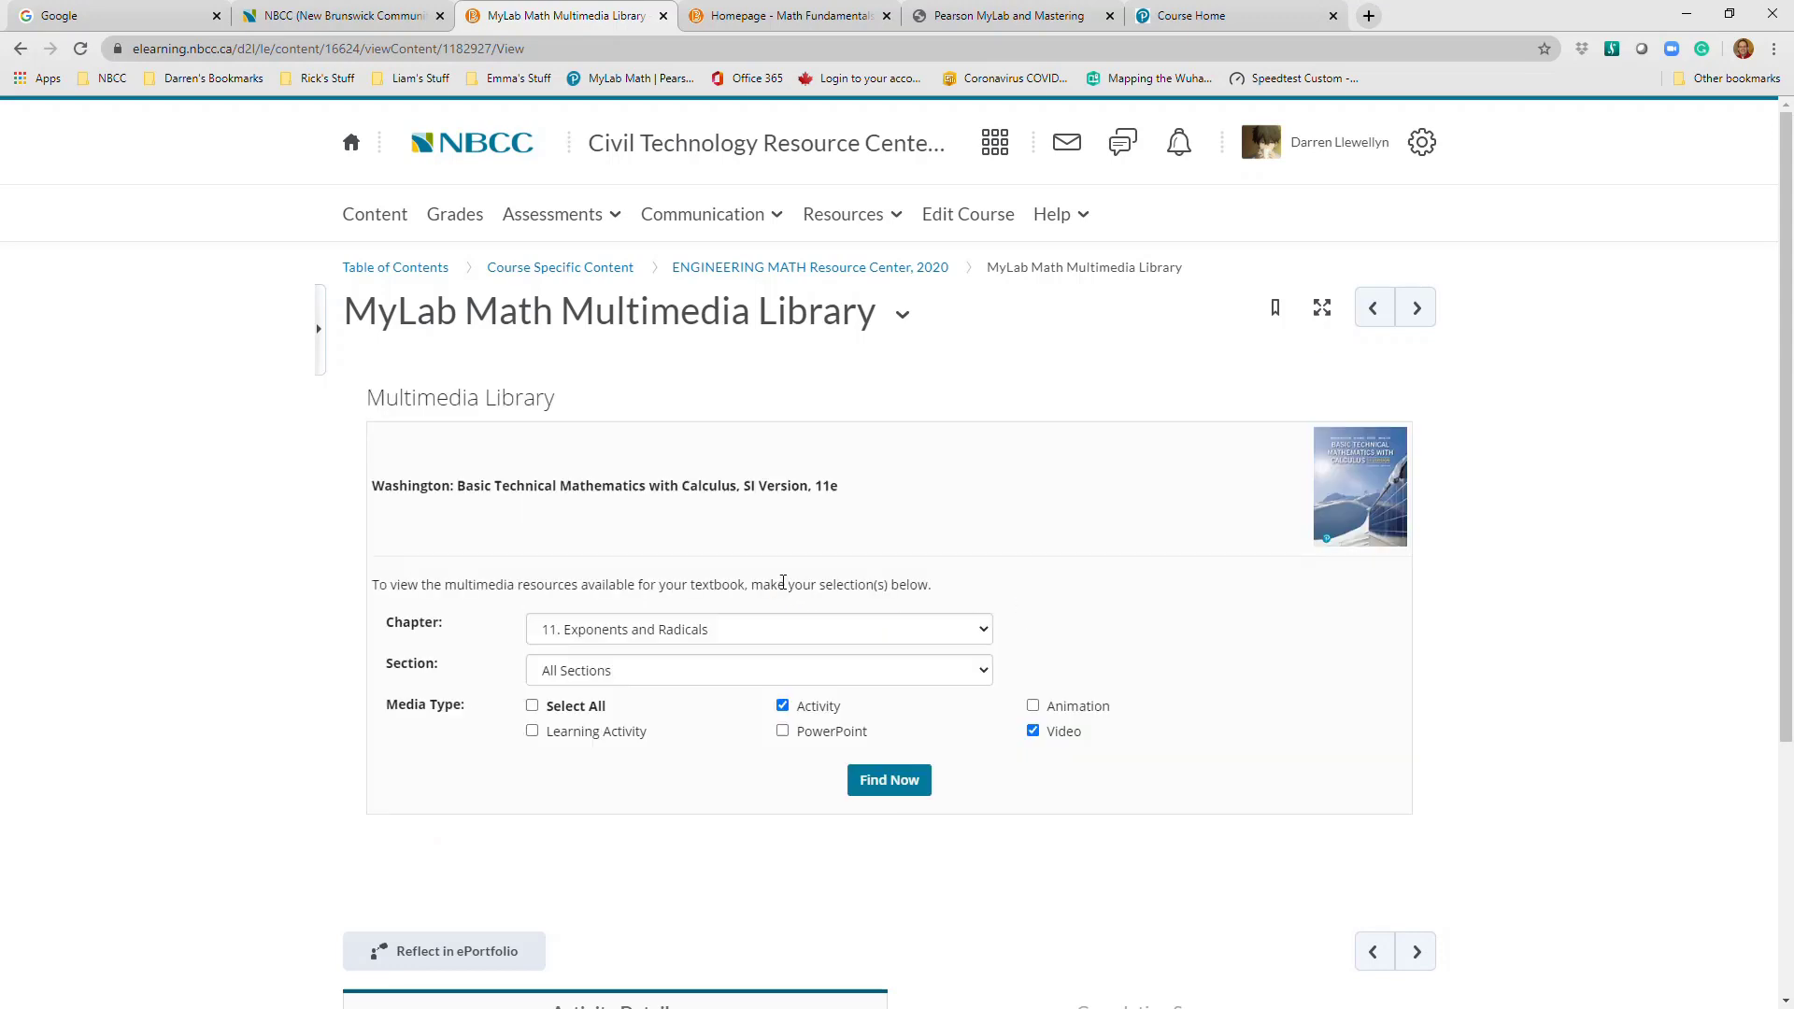
click(782, 705)
click(888, 779)
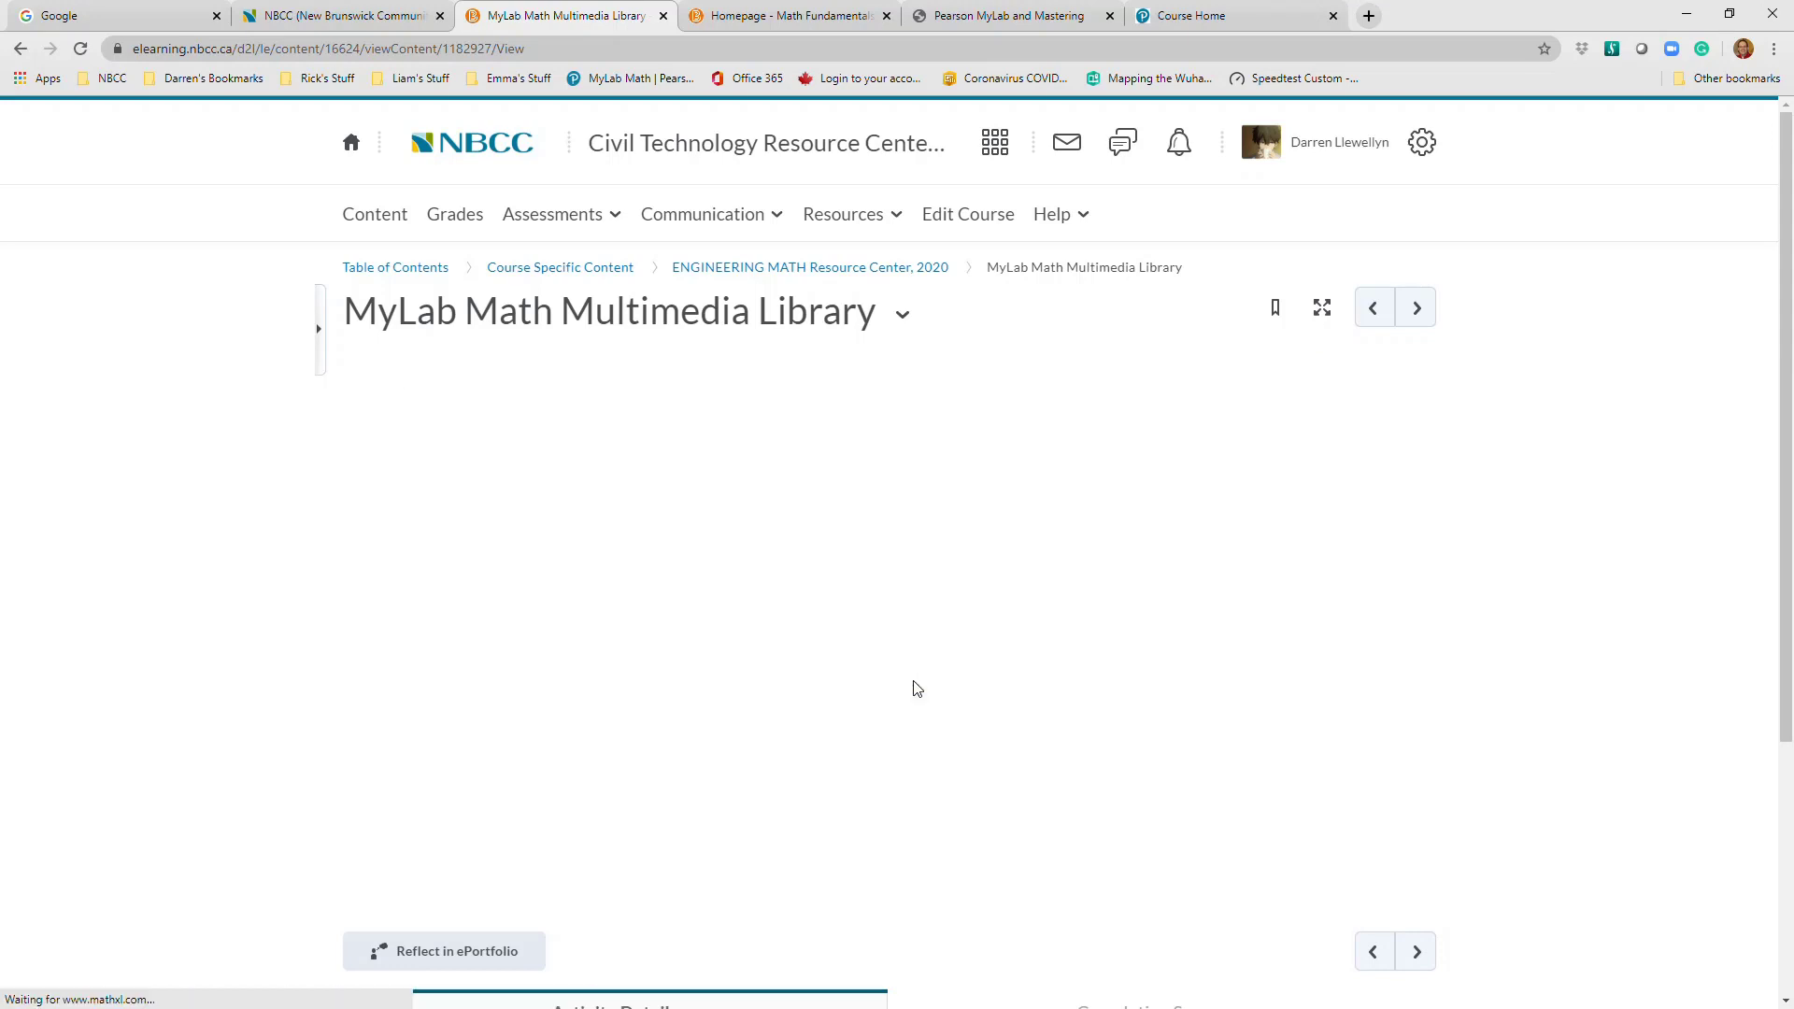
scroll(803, 580, down, 3)
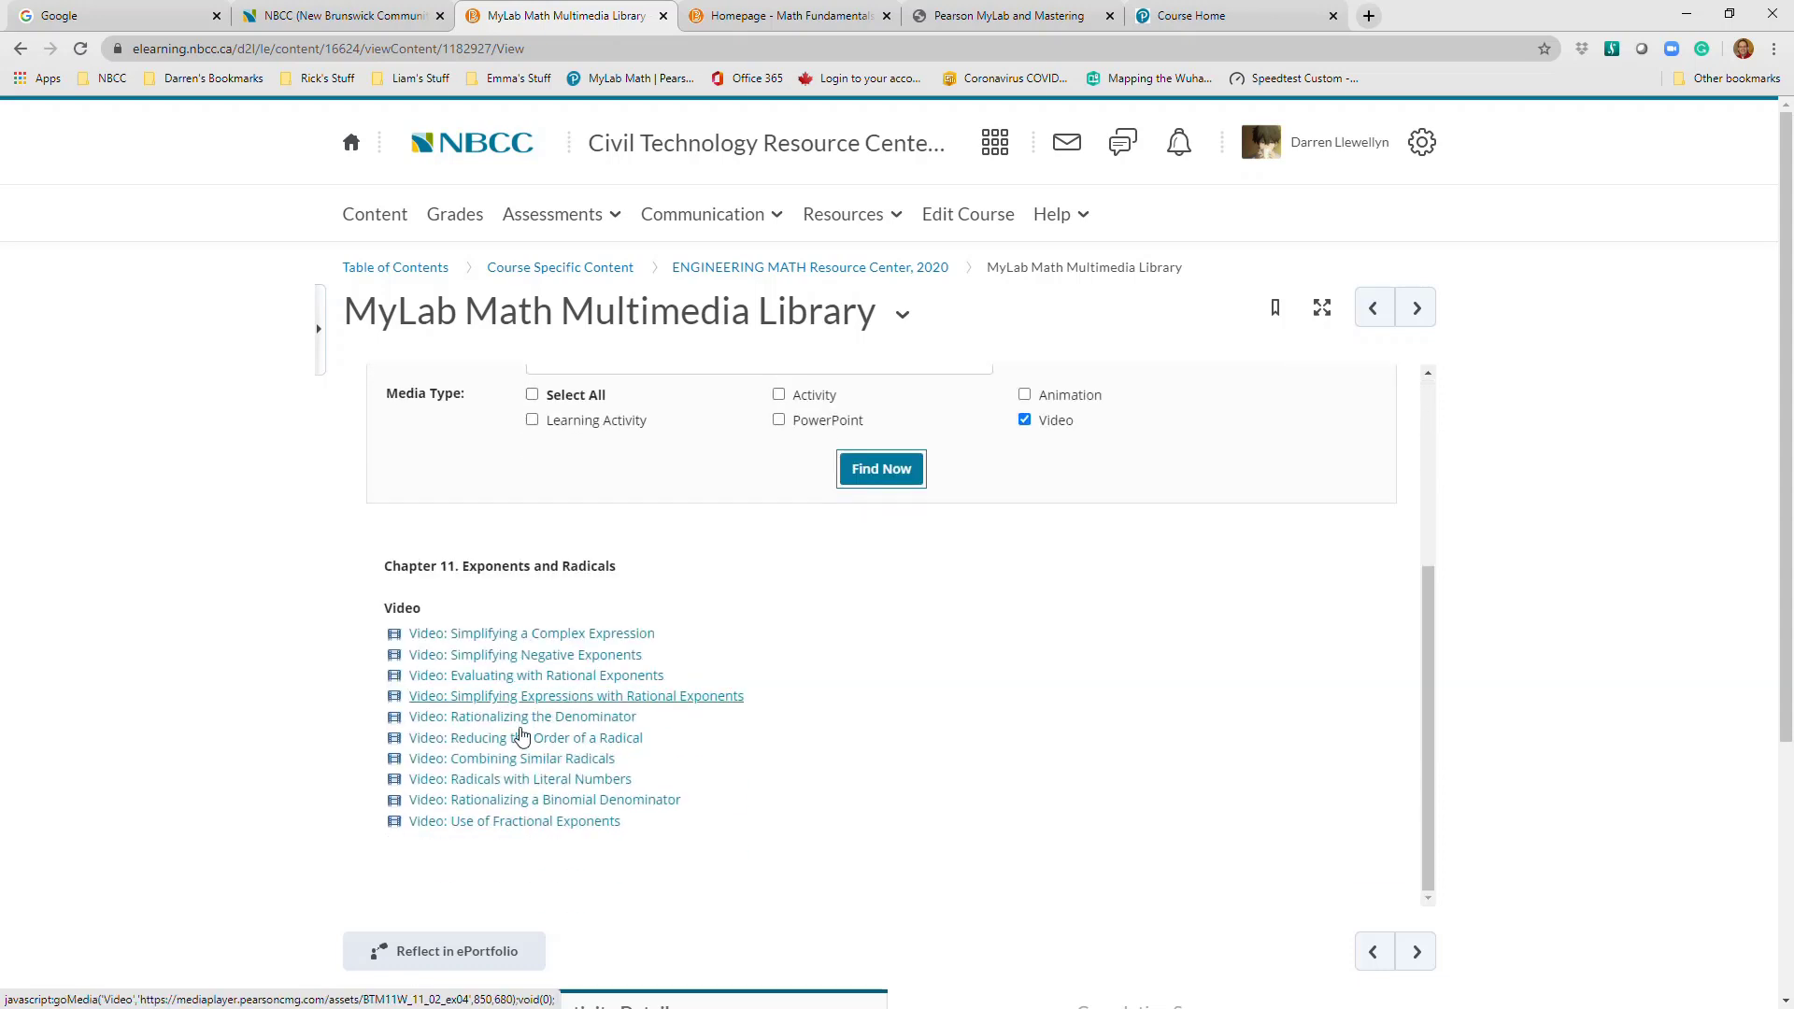
Open Video: Simplifying Negative Exponents, reposition its player window, skip to about 01:23 and close the player
click(591, 657)
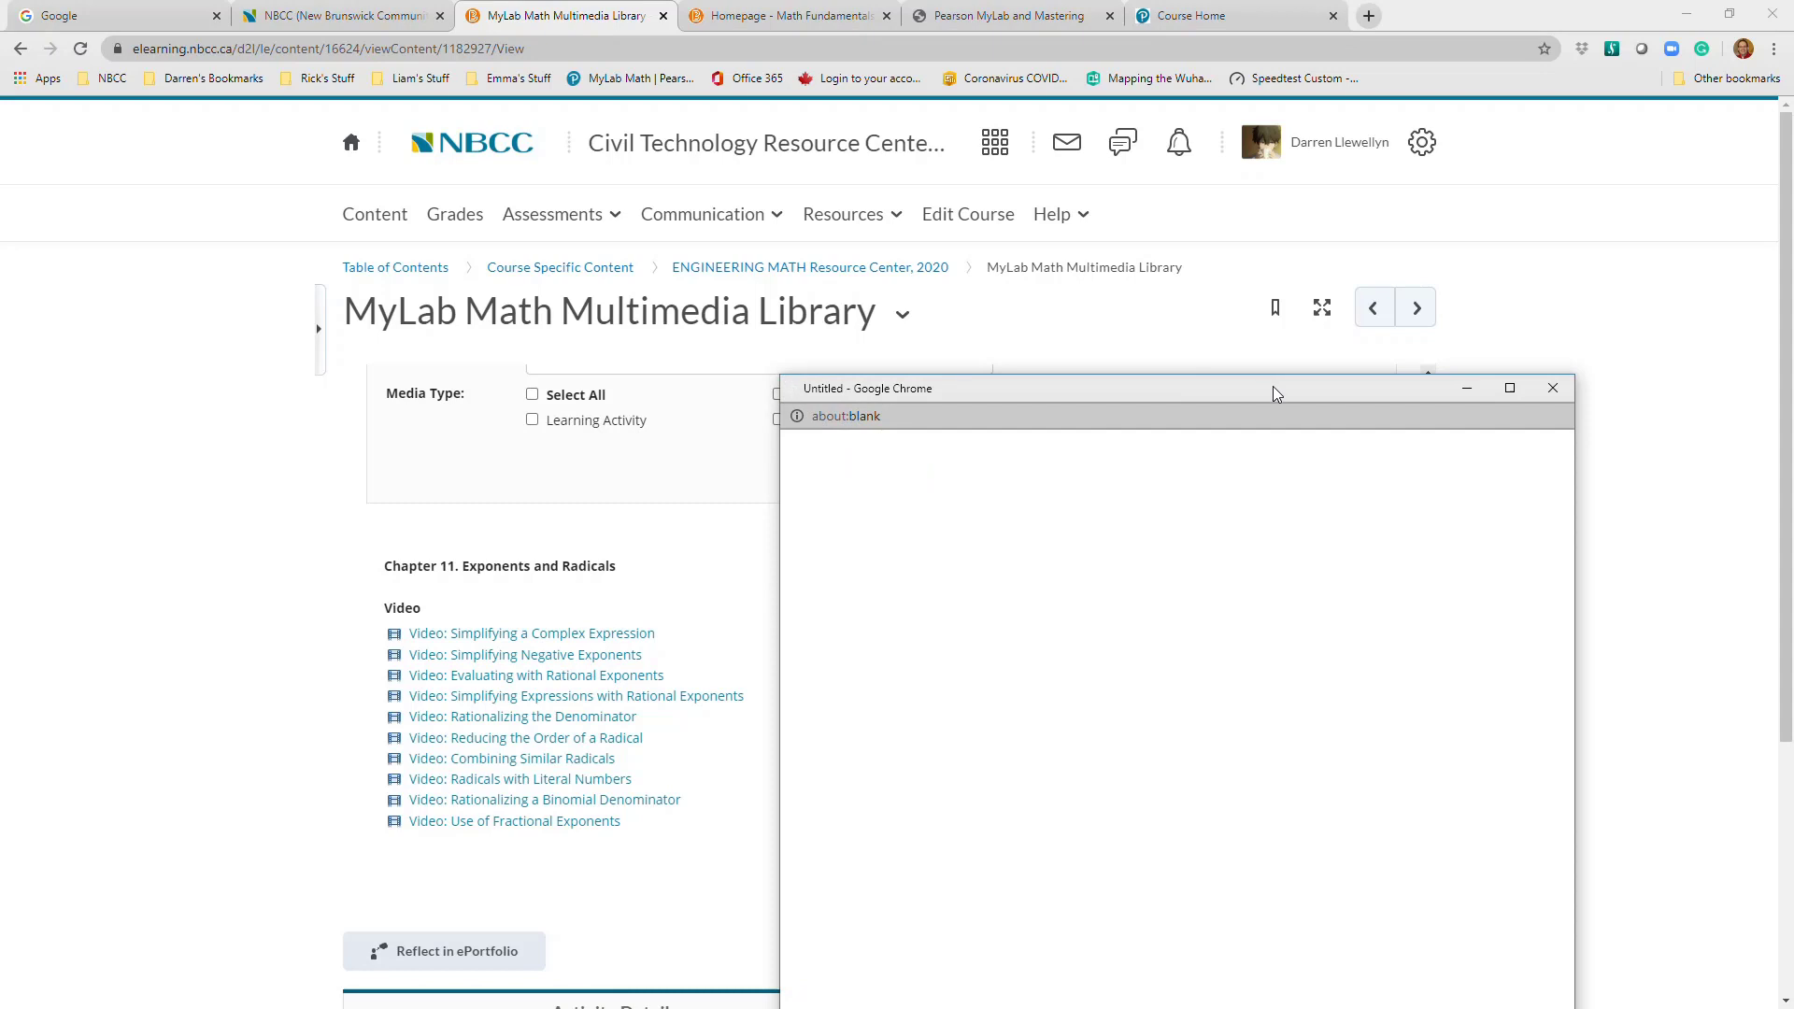
drag(1274, 388, 1333, 159)
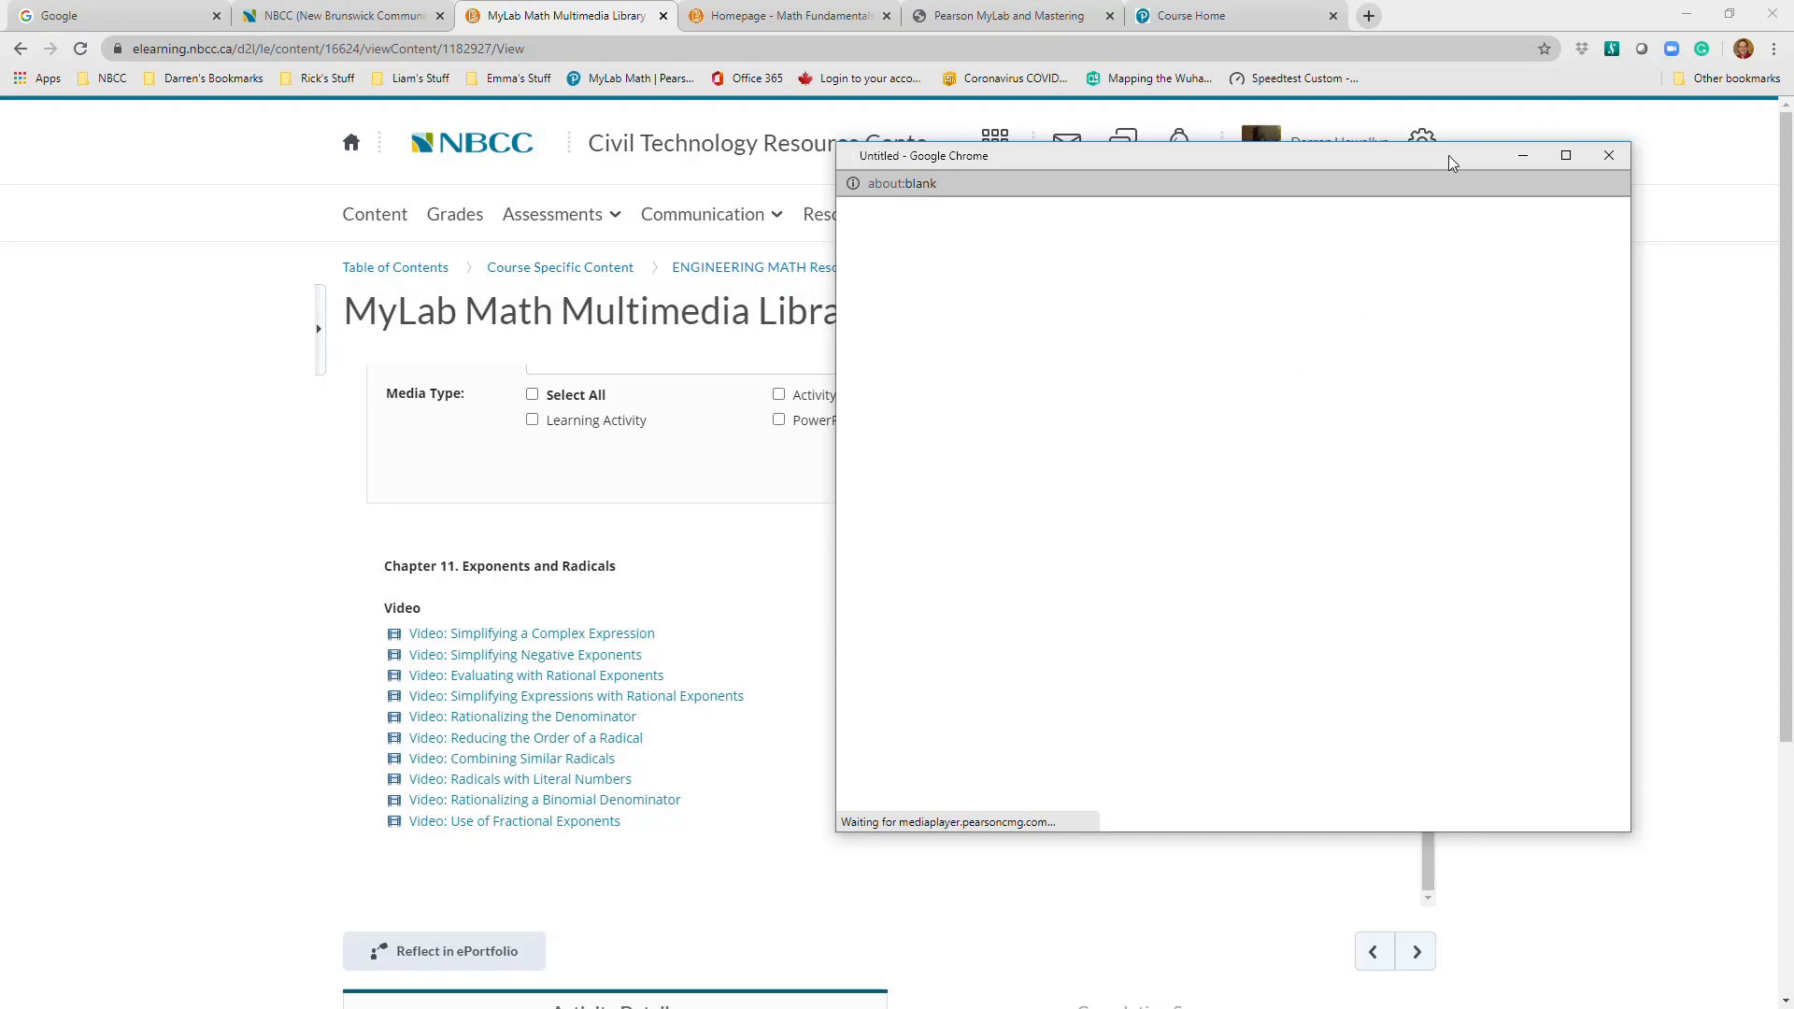
drag(1484, 172, 1562, 244)
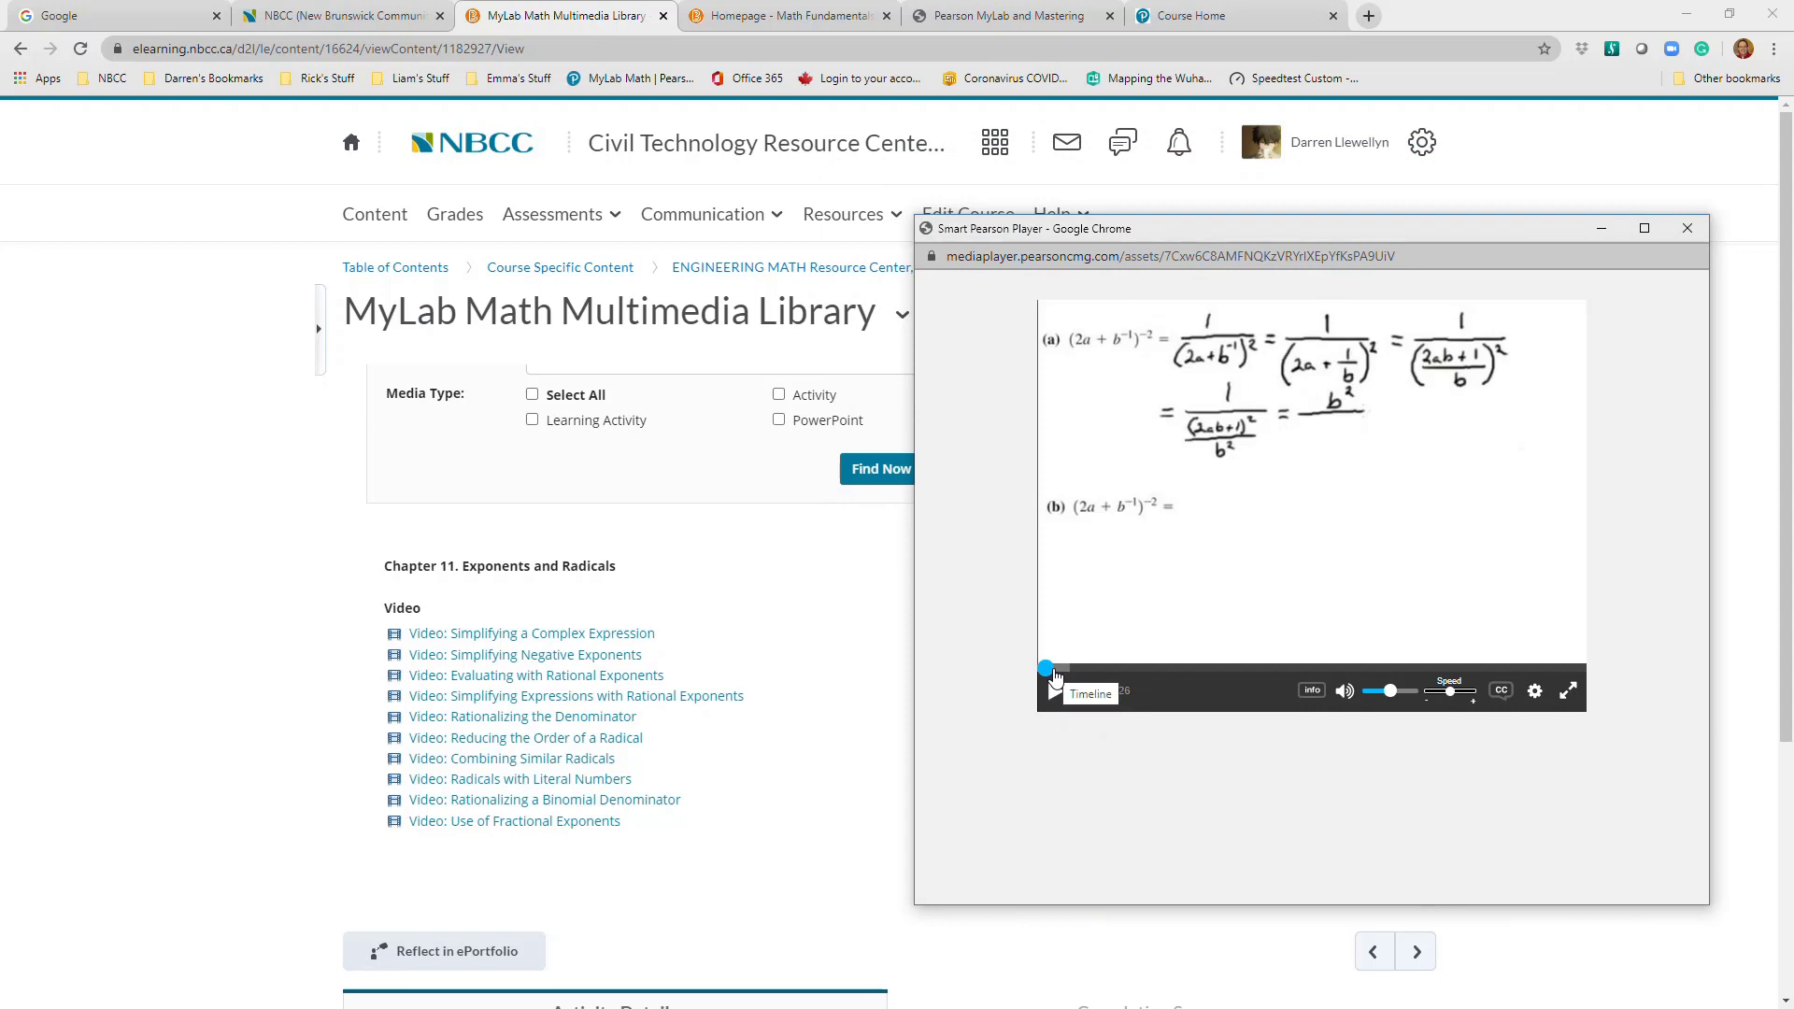
drag(1053, 671, 1266, 668)
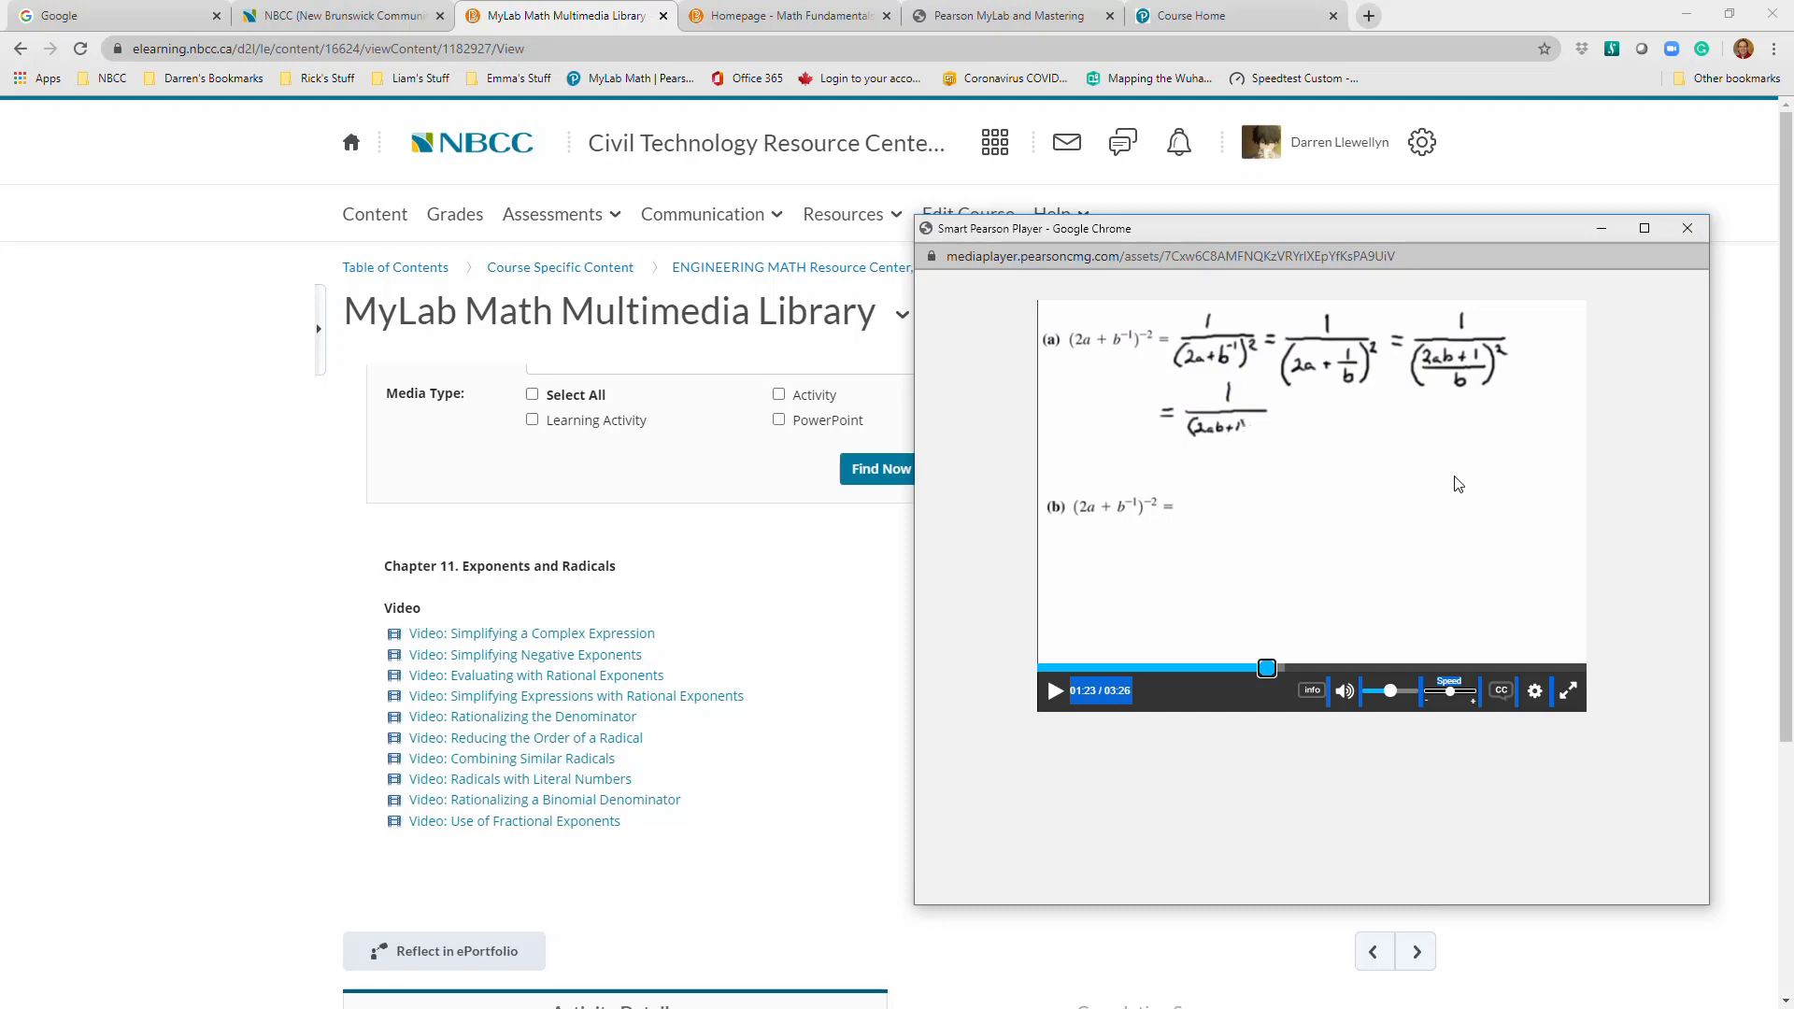
click(1686, 229)
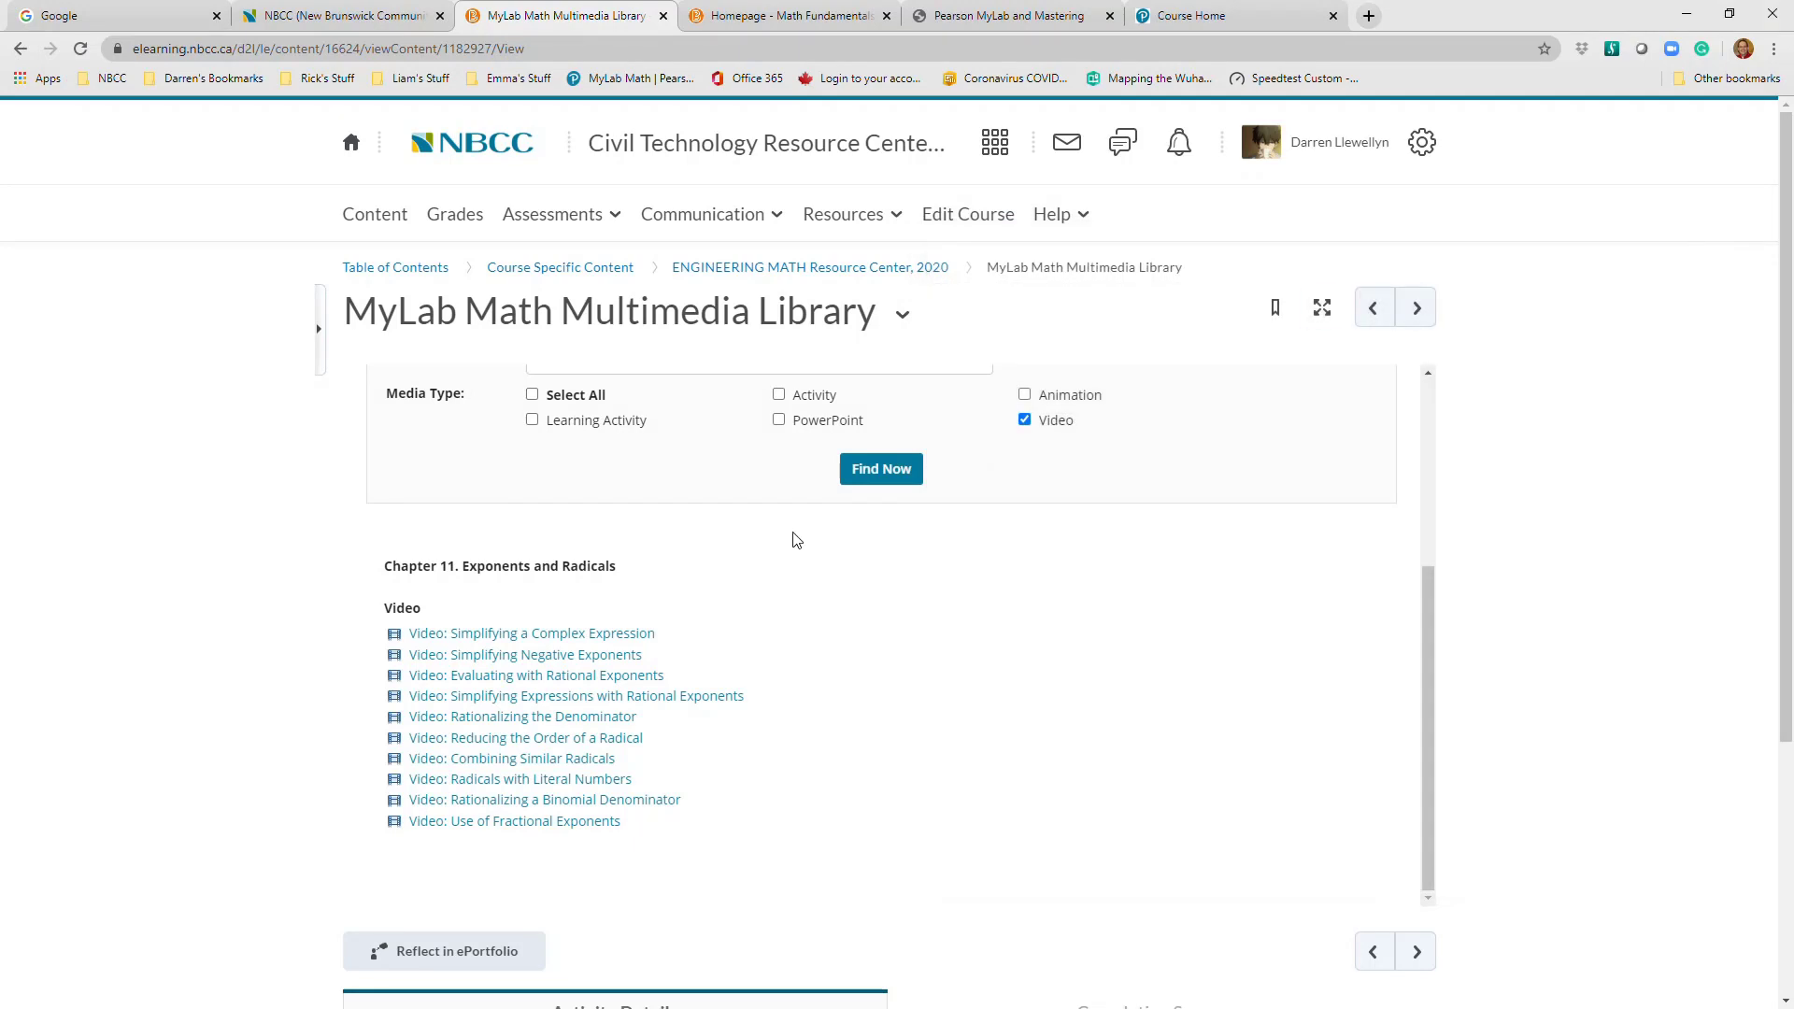
Return to the NBCC Brightspace home and look over the Spring 2020 courses
scroll(795, 540, up, 3)
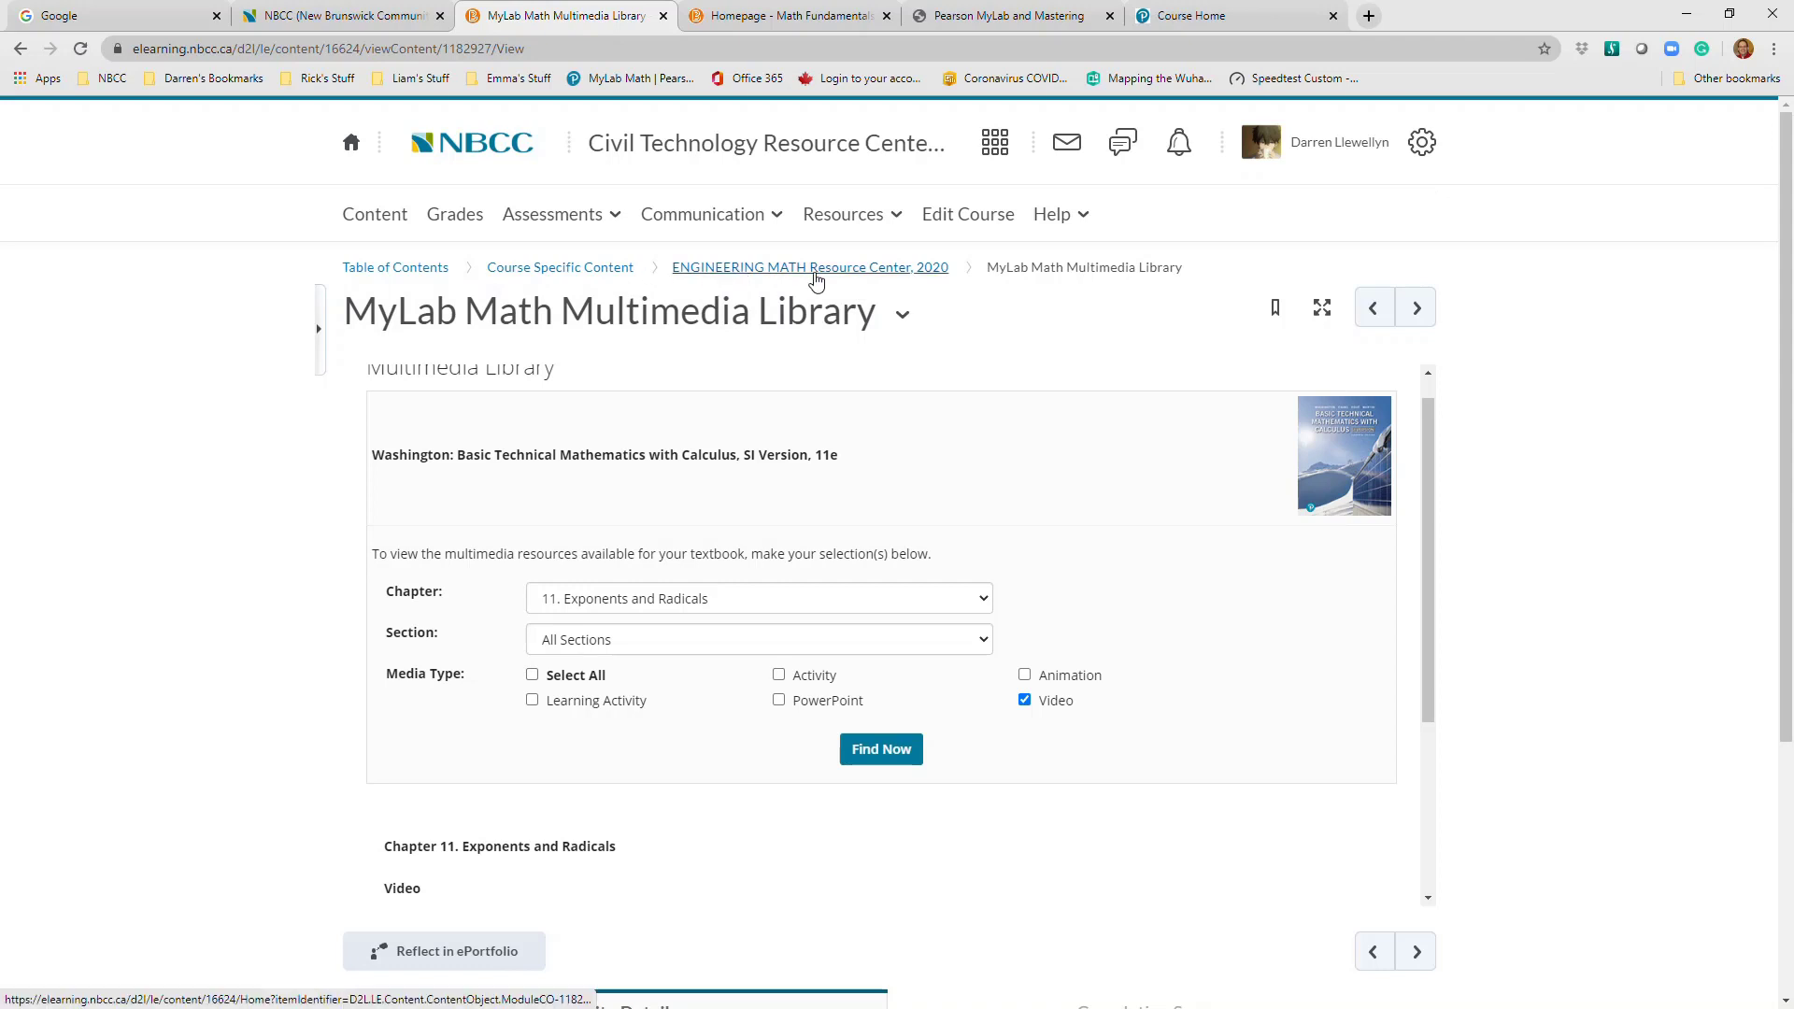
click(354, 147)
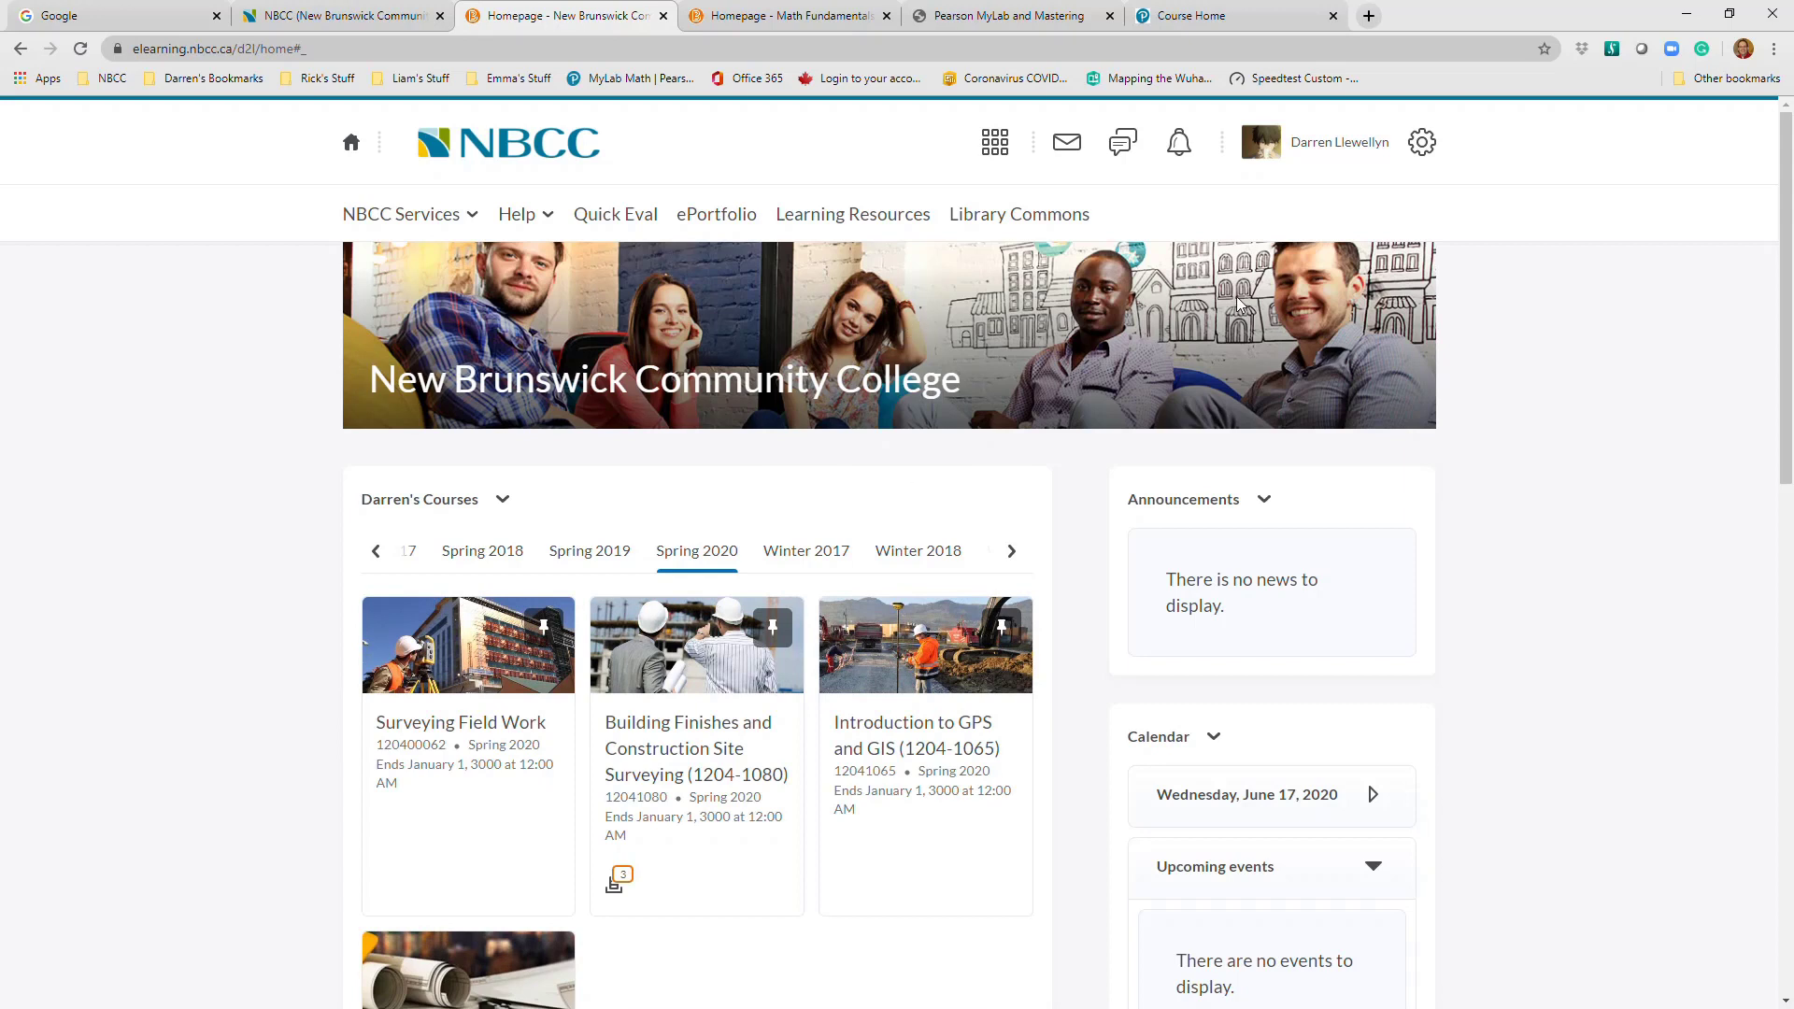
drag(1786, 239, 1788, 349)
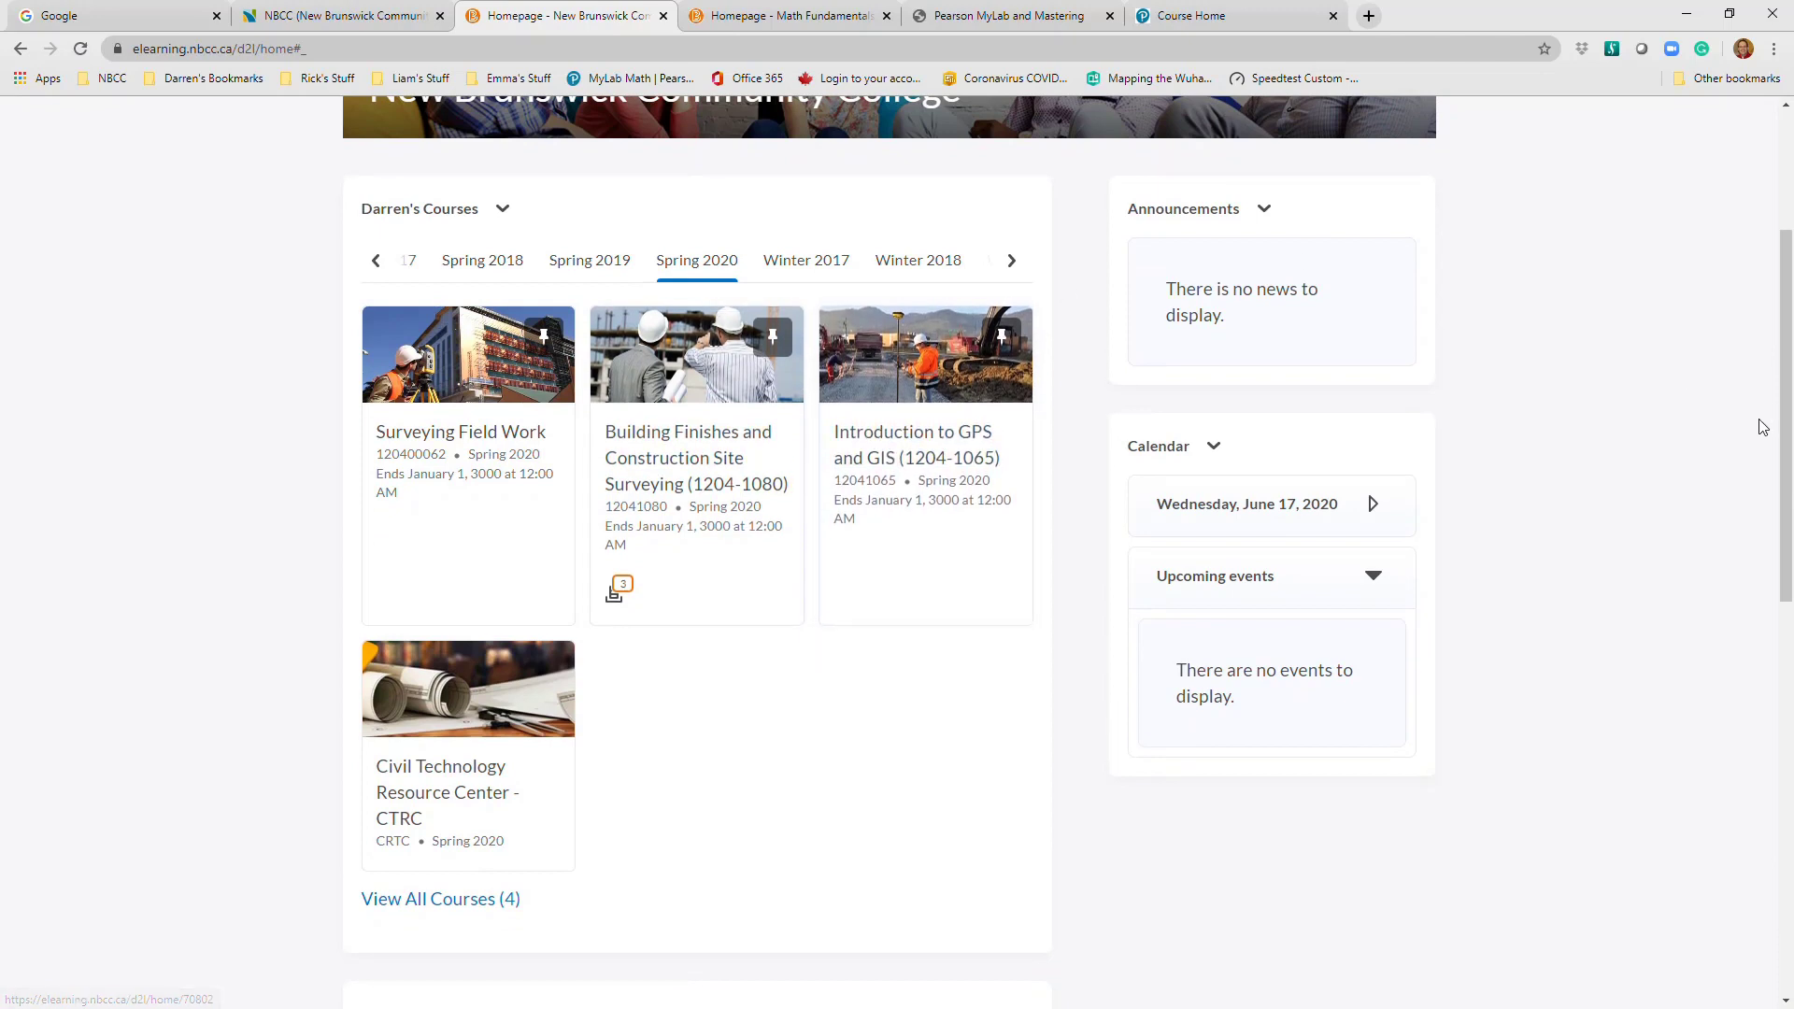
drag(1787, 456, 1787, 383)
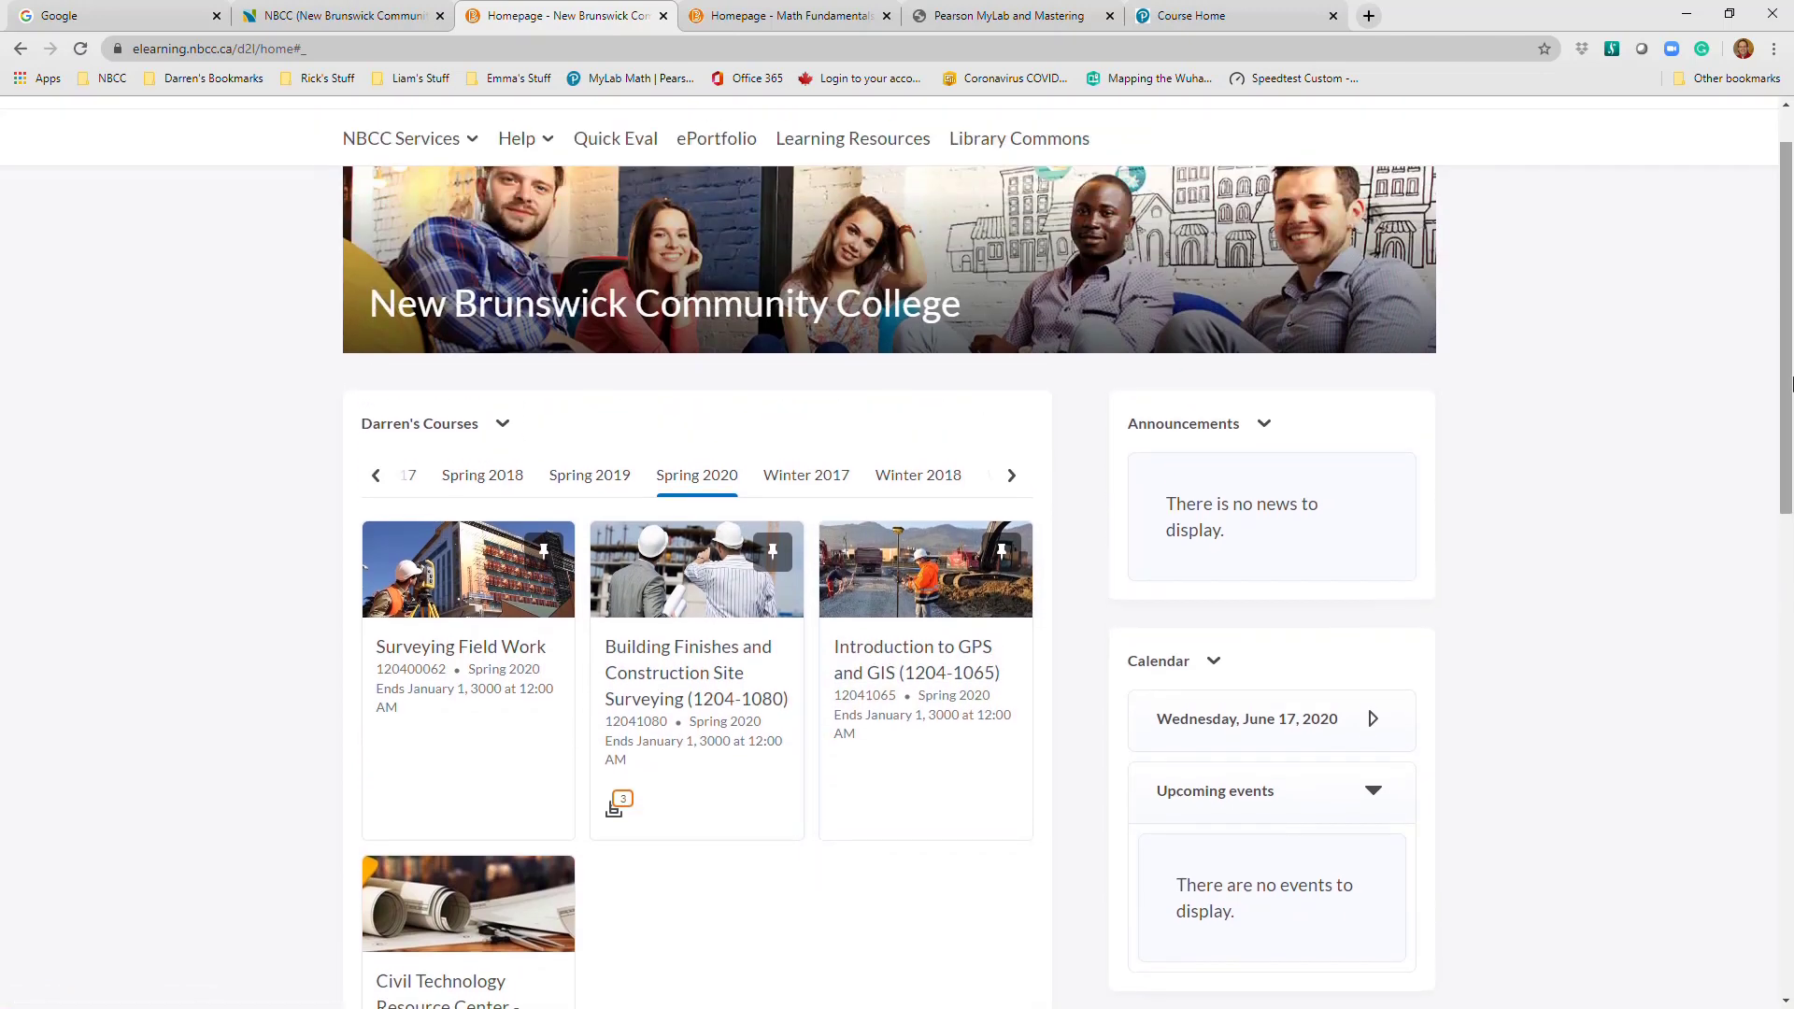